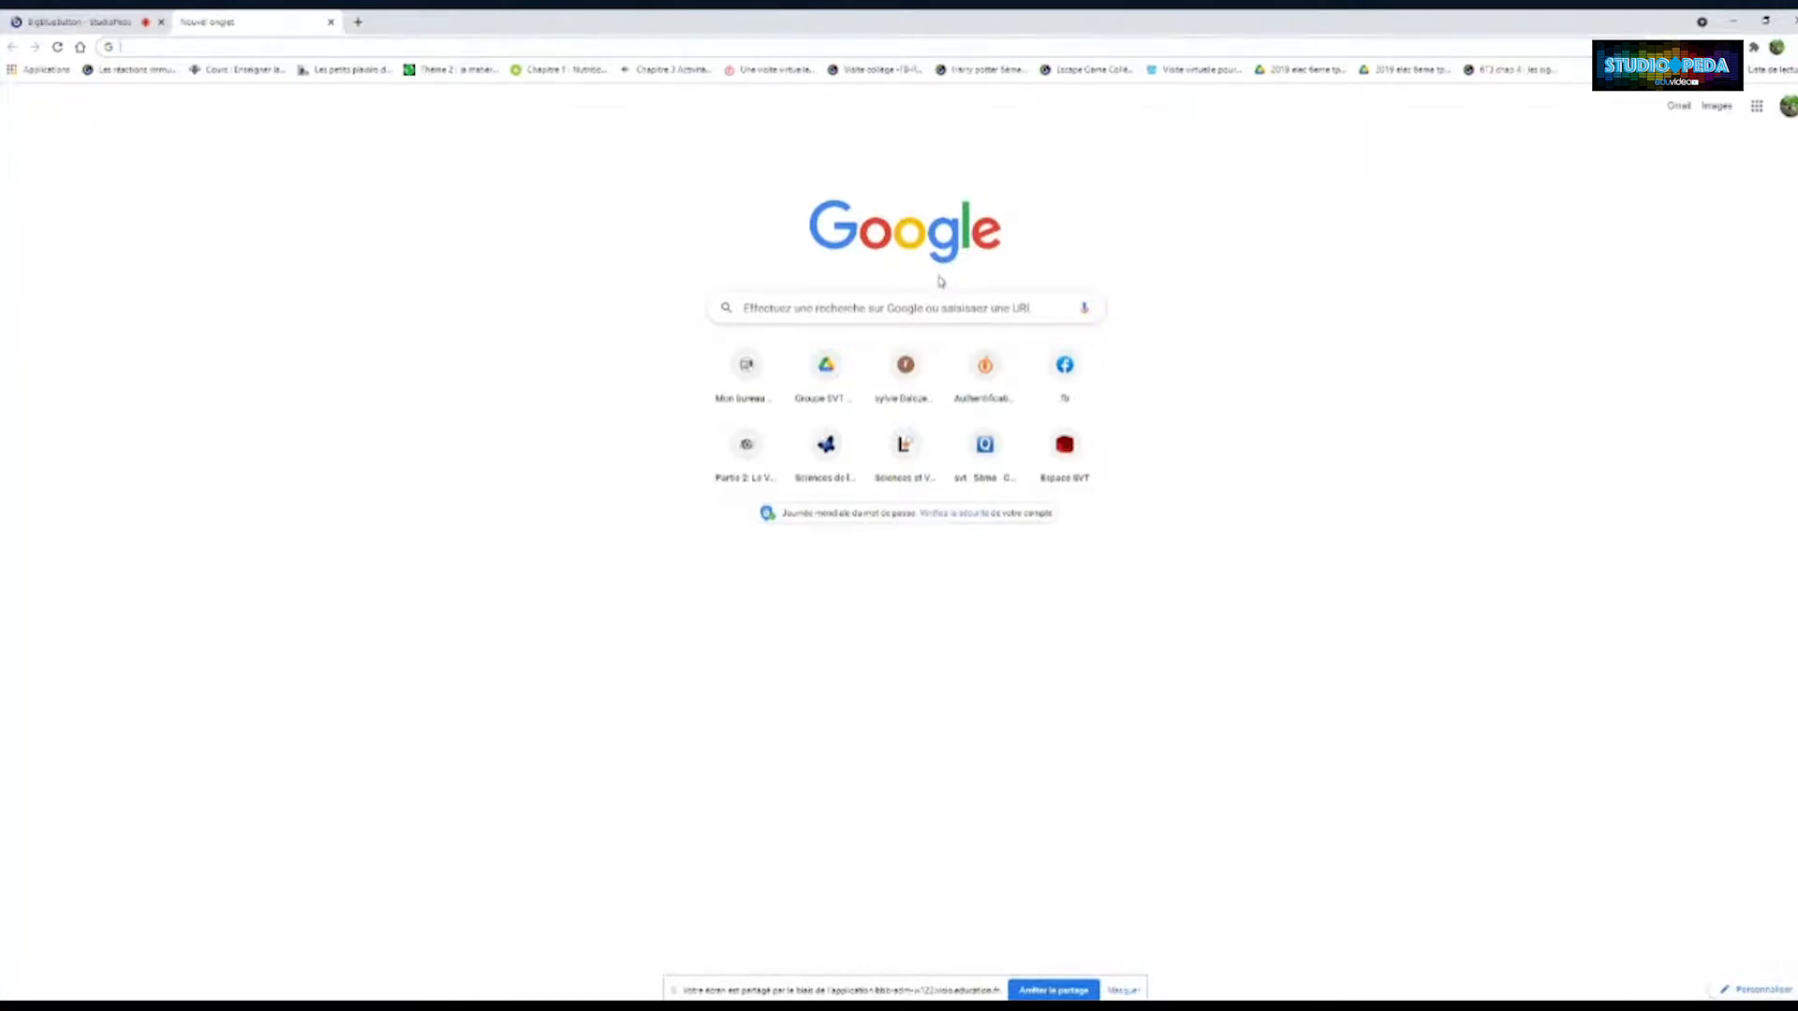
Search Google for "genially", open the Genially site and go to the creations dashboard
left_click(903, 307)
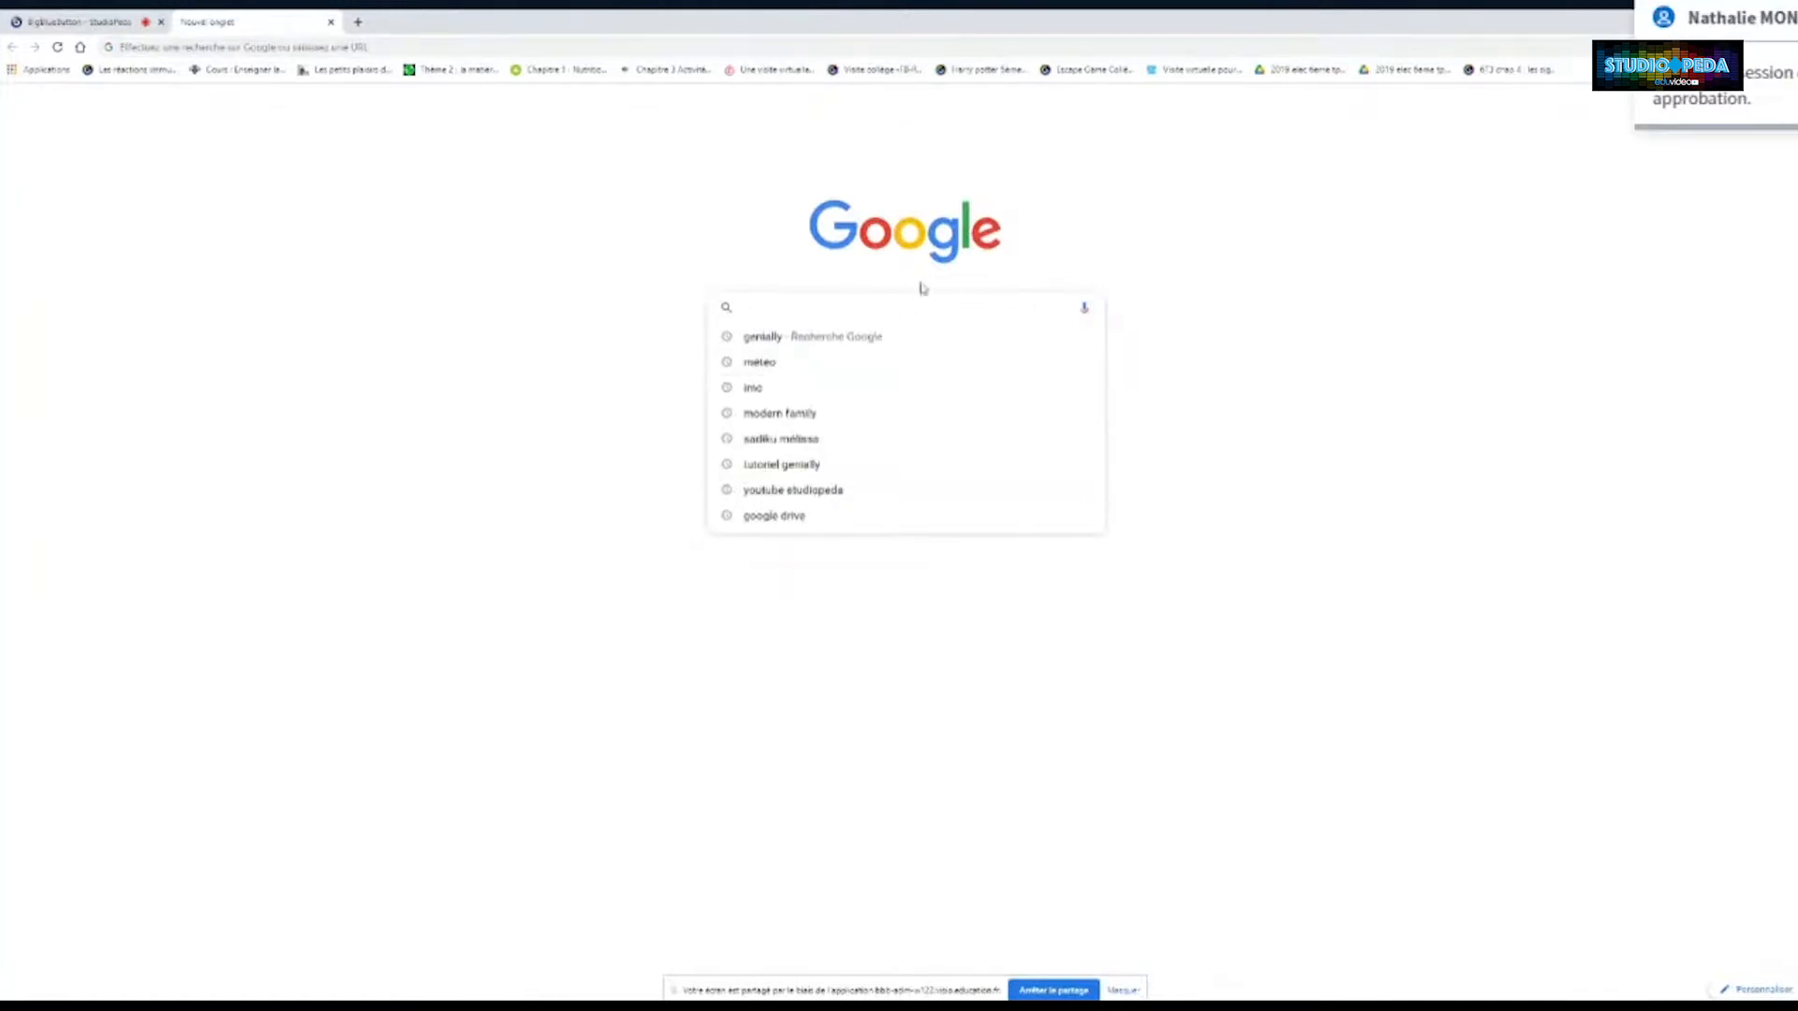
type("genially")
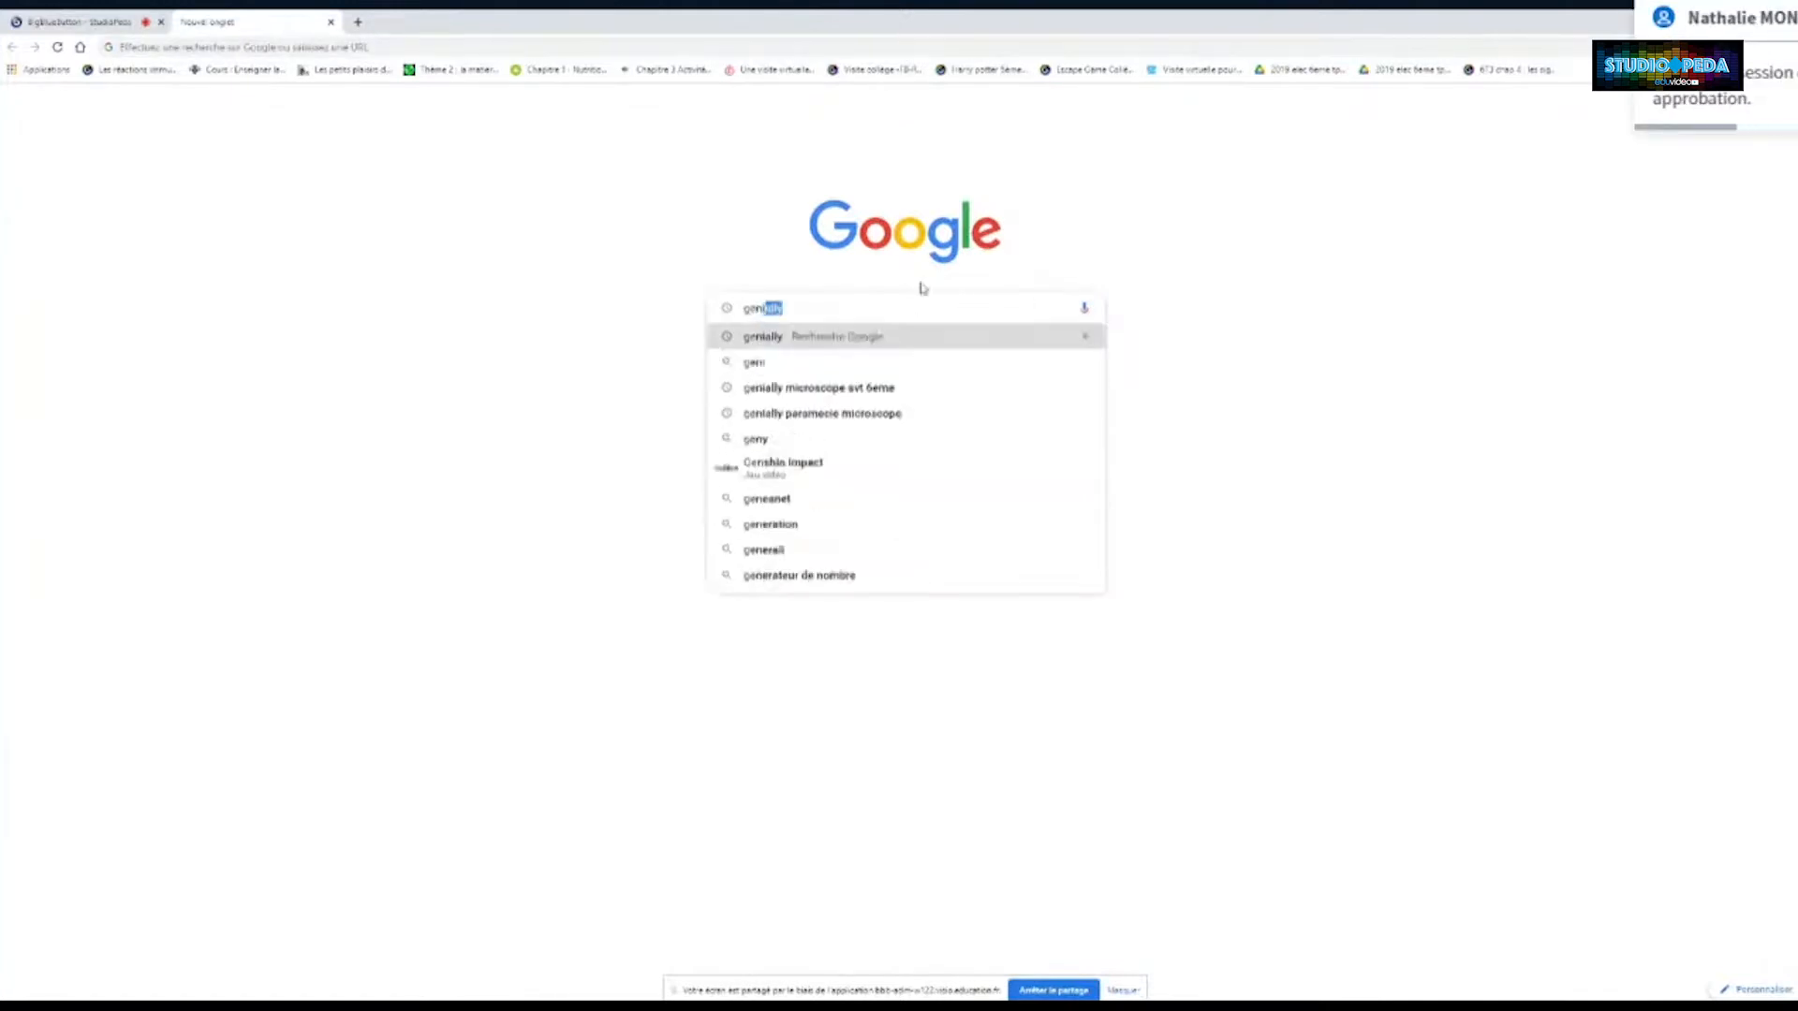
key("Return")
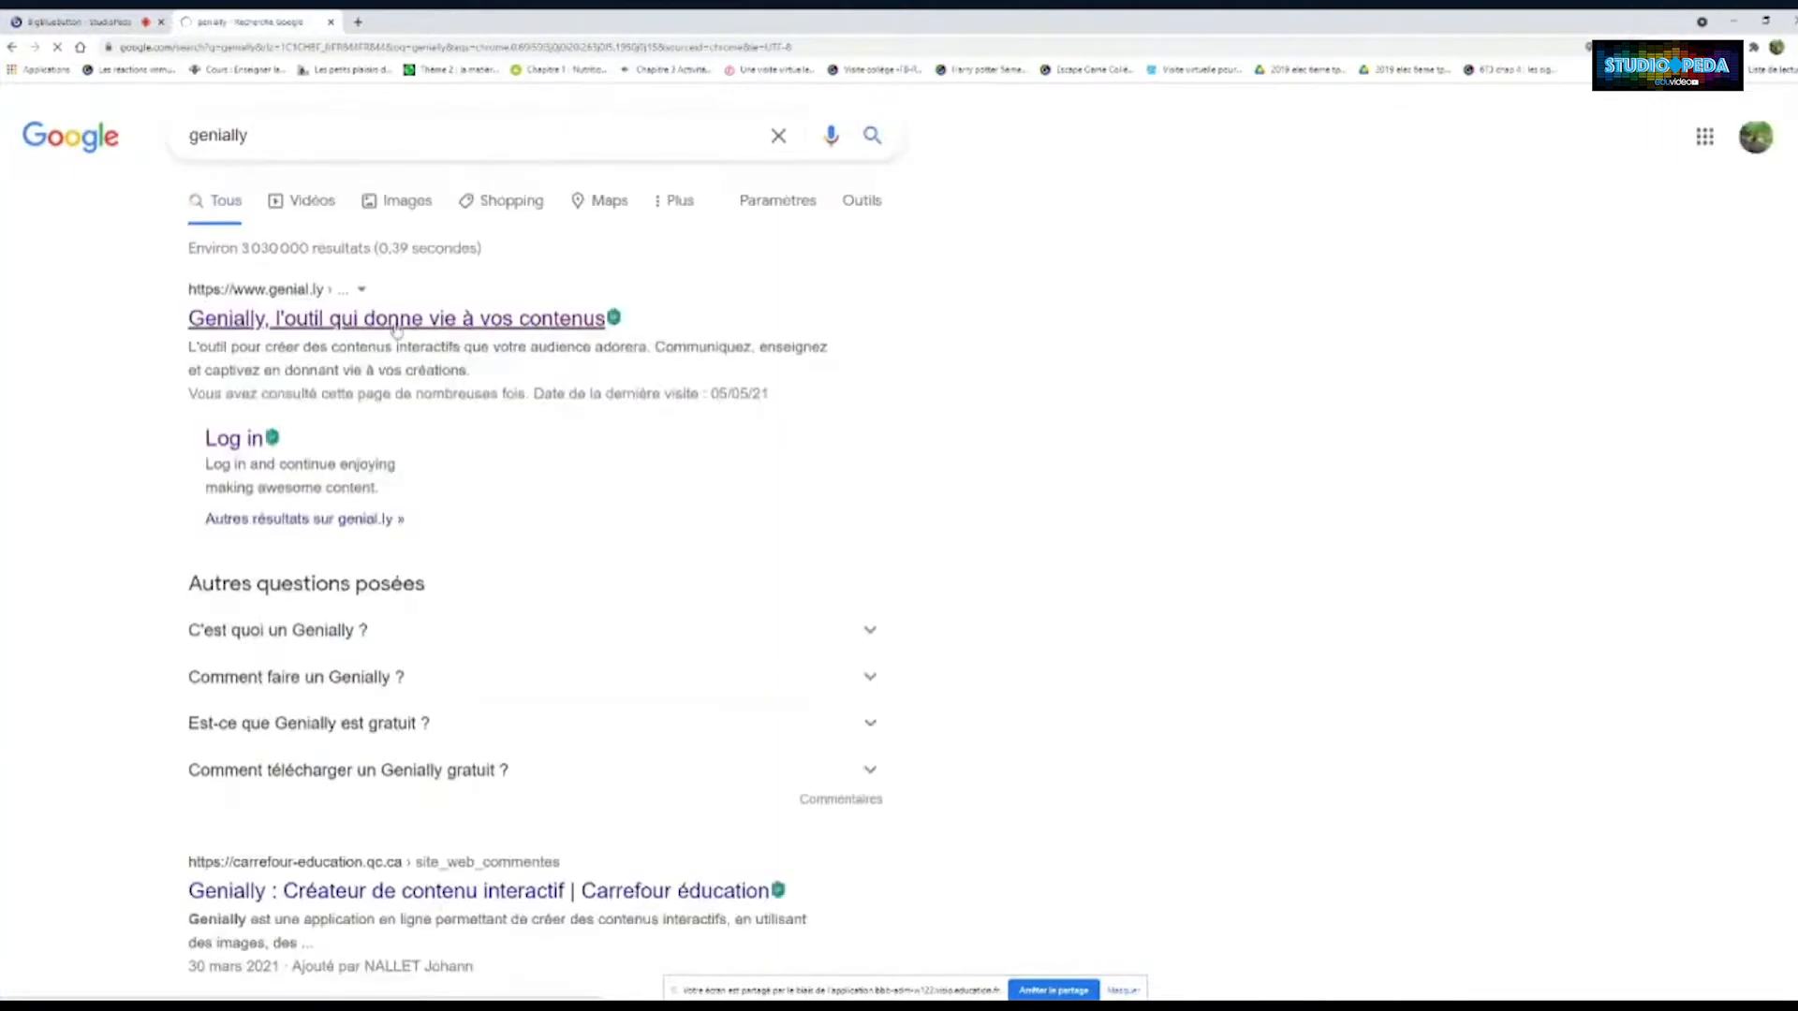
left_click(393, 319)
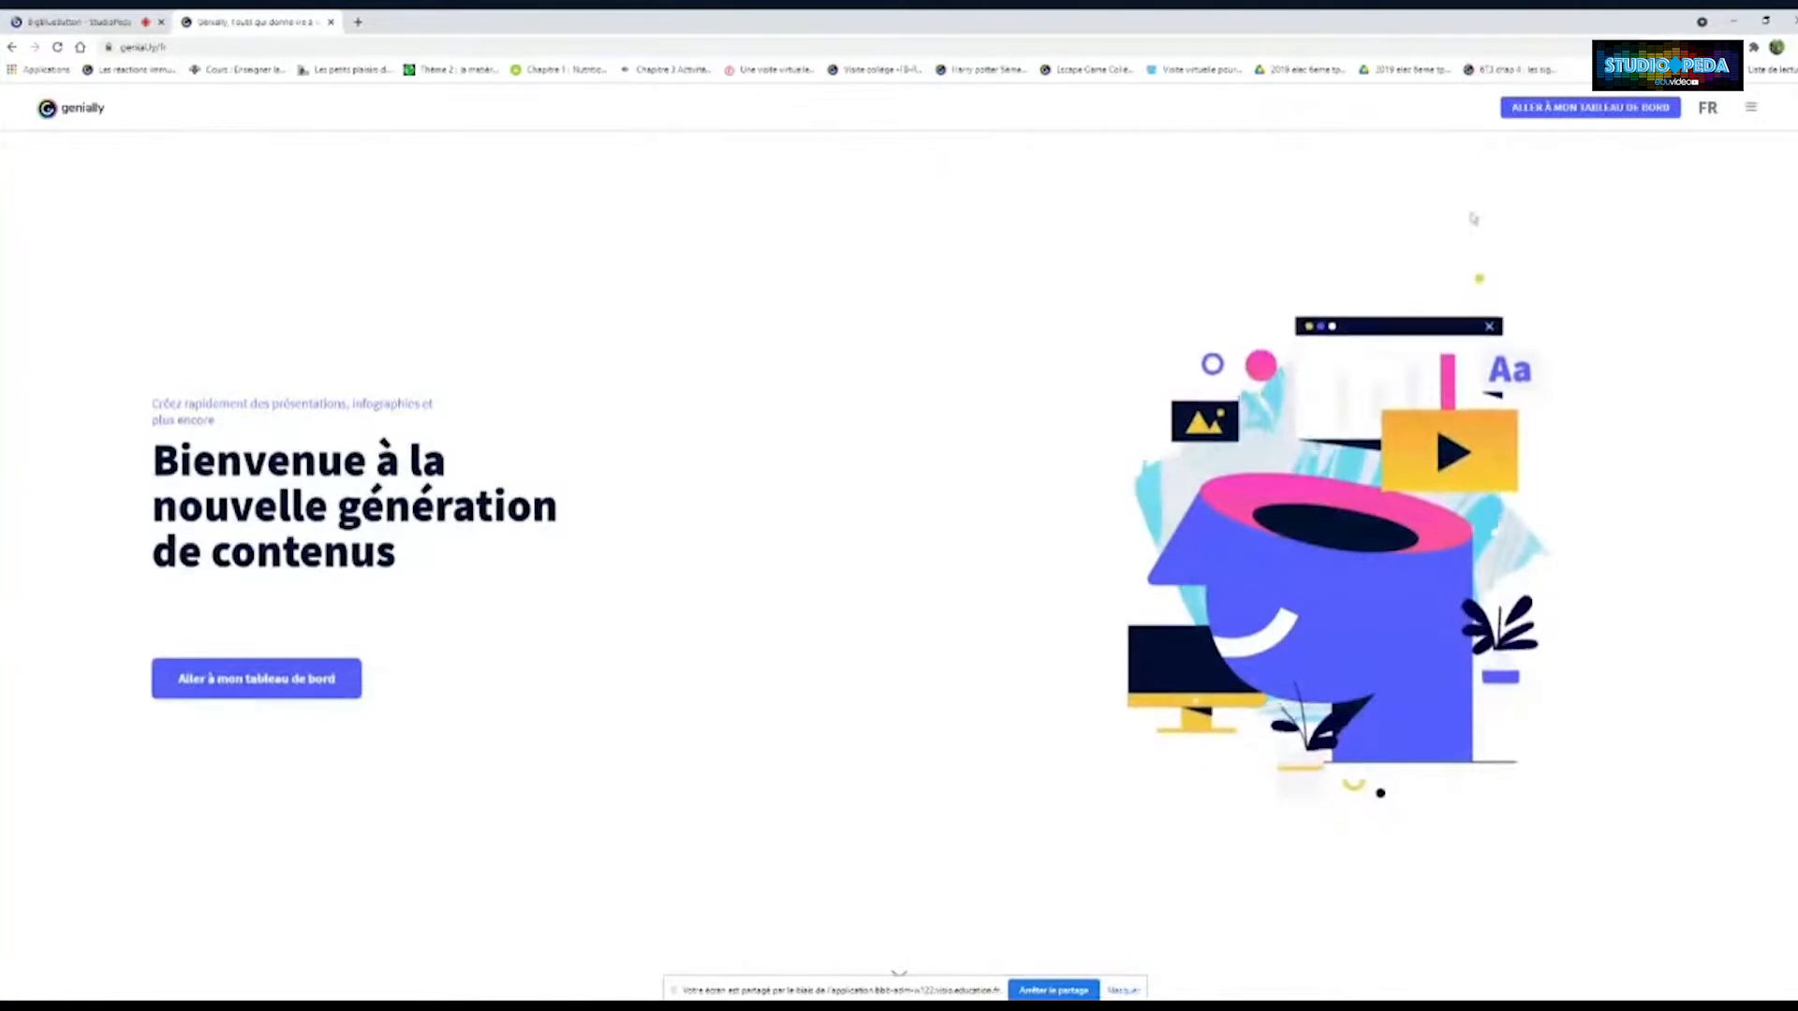
left_click(1580, 109)
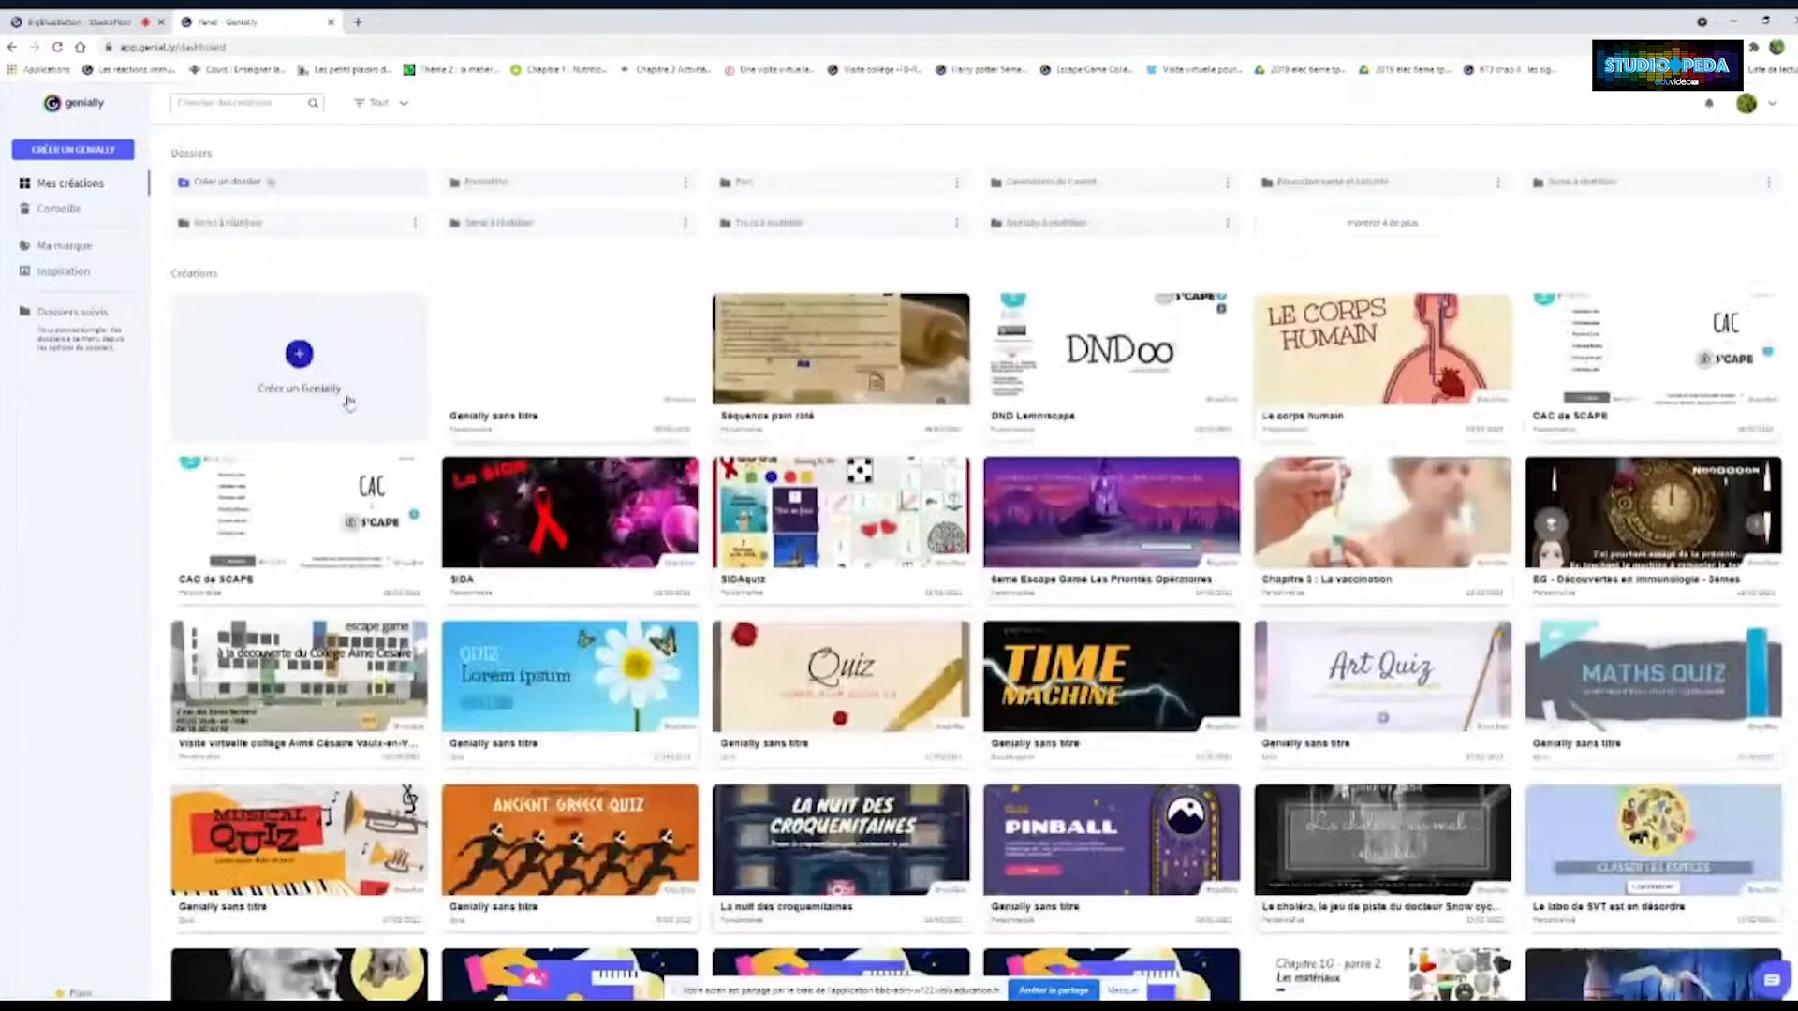
Create a new blank Genially with a custom page size of 1200 x 675 px
mouse_move(548, 355)
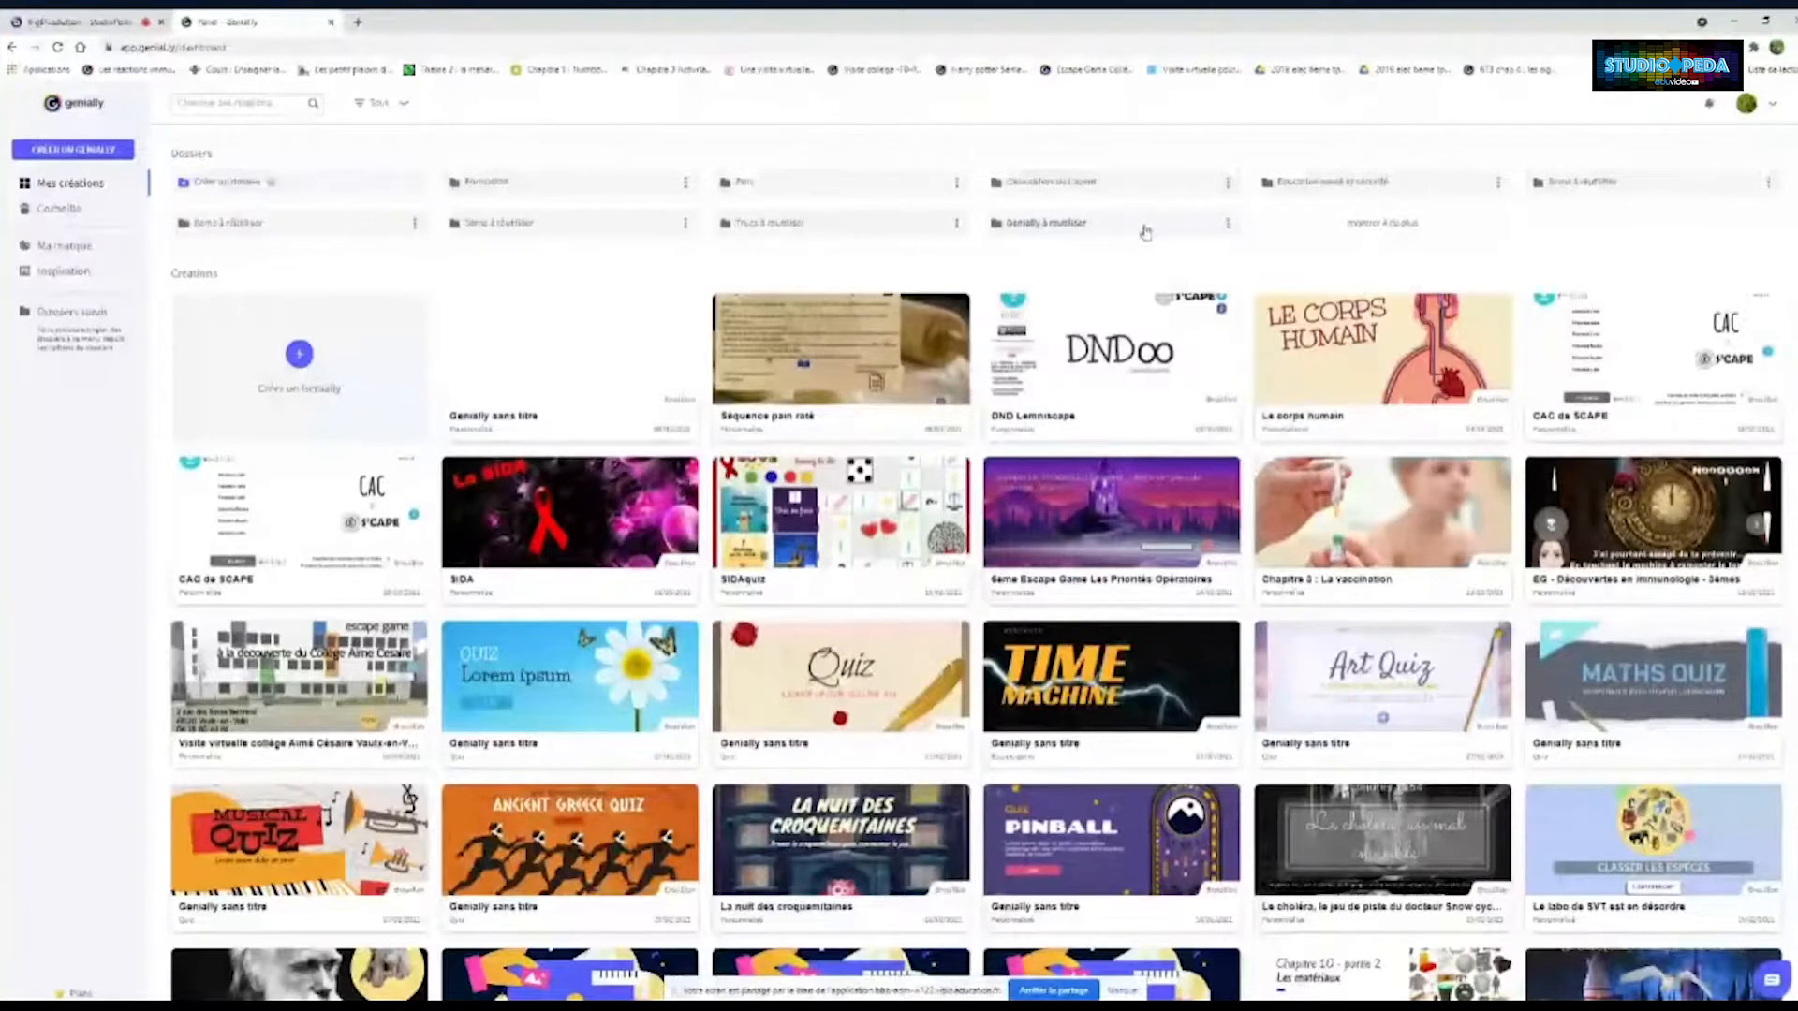
left_click(317, 353)
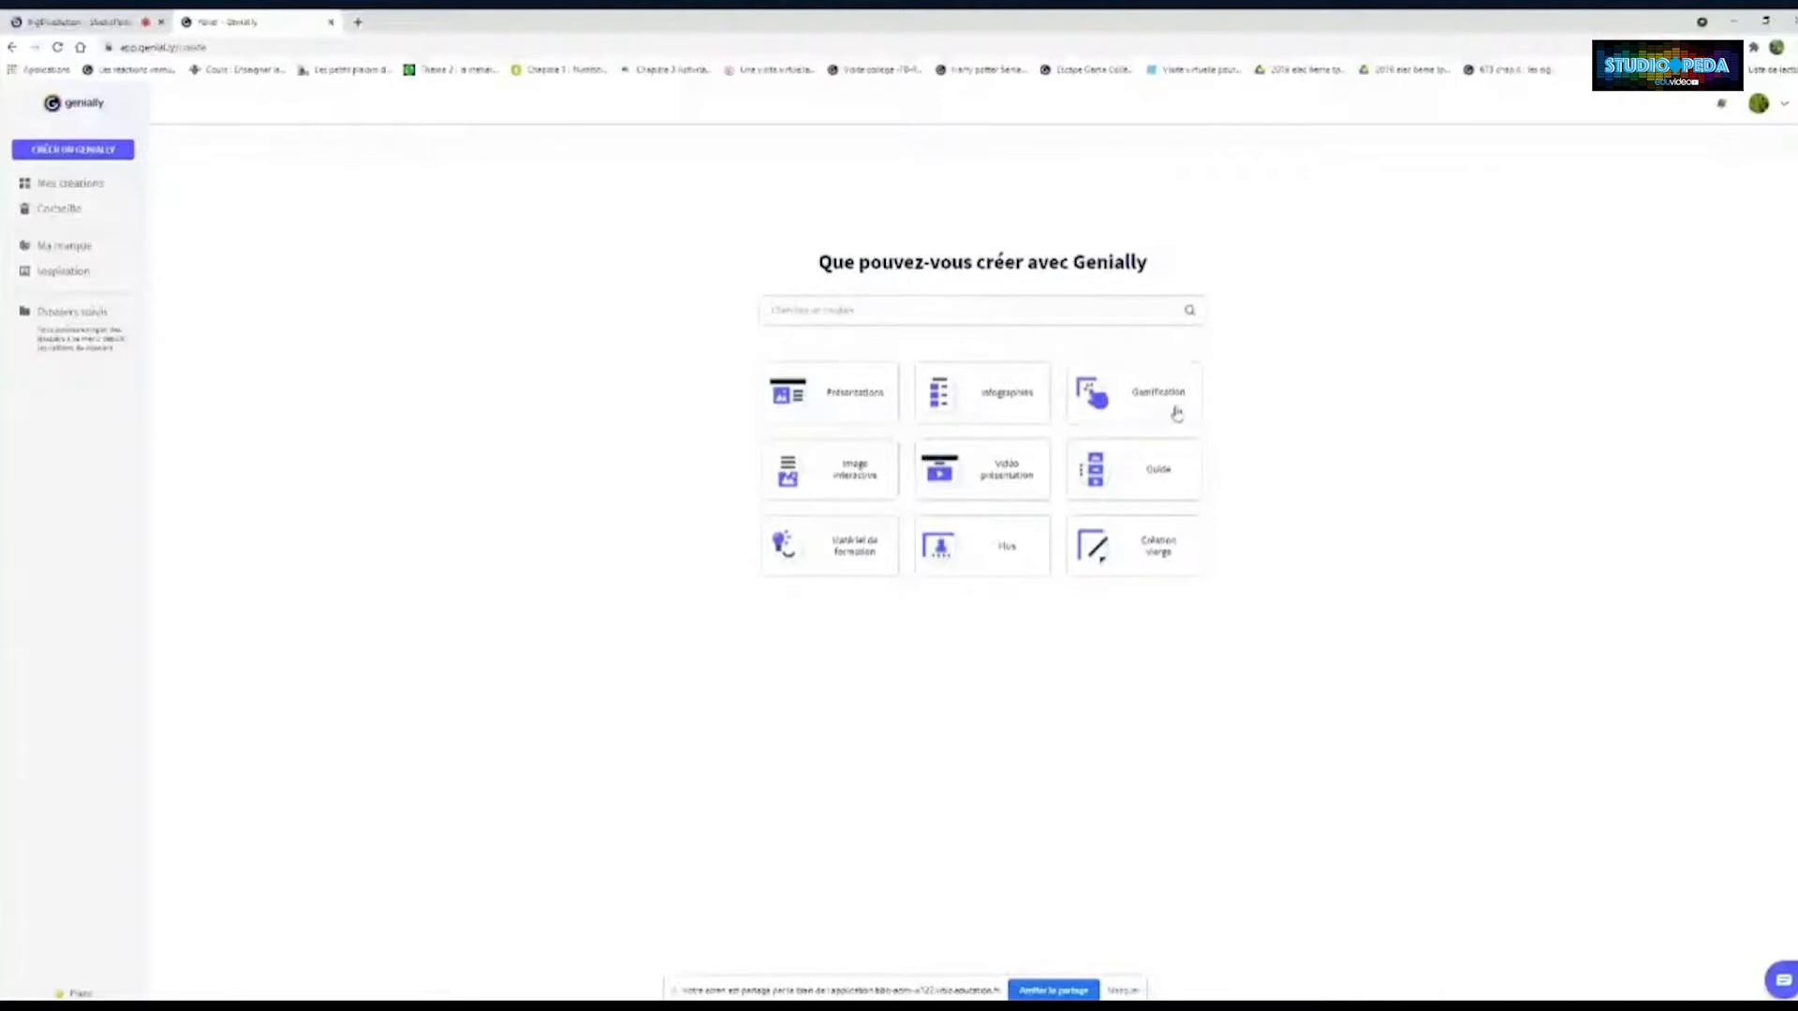
mouse_move(1153, 413)
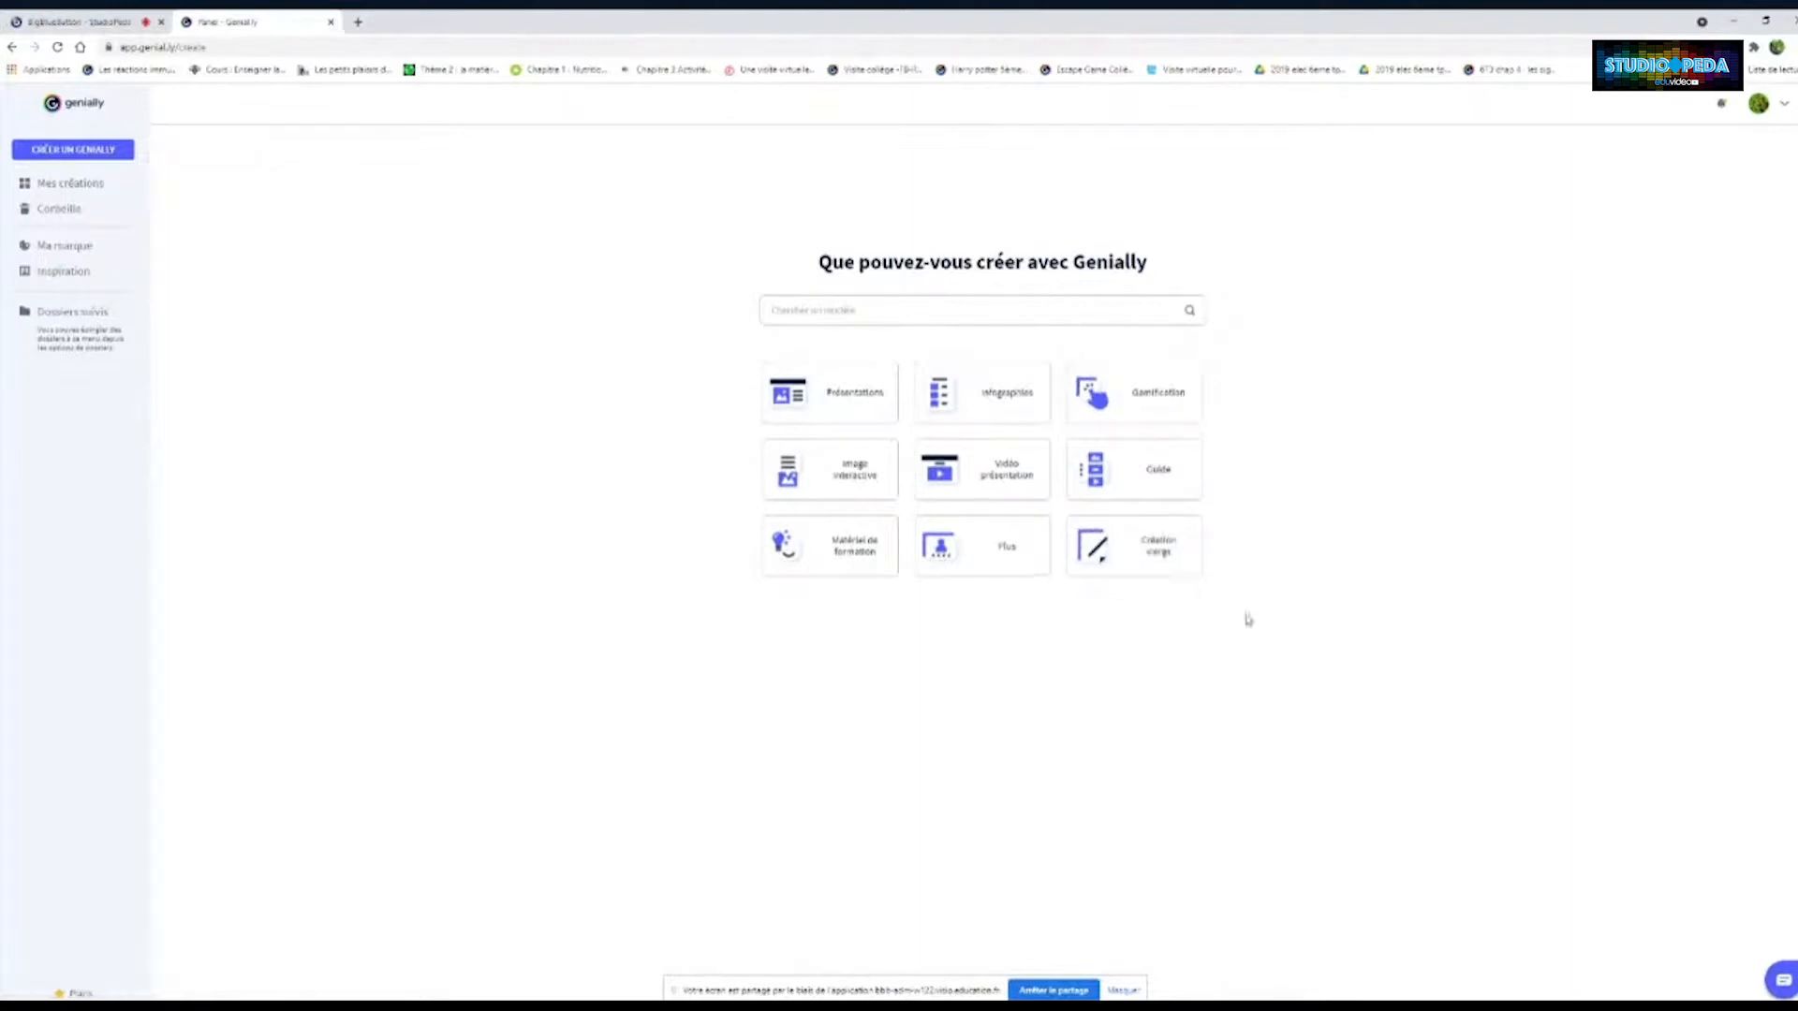
mouse_move(1155, 555)
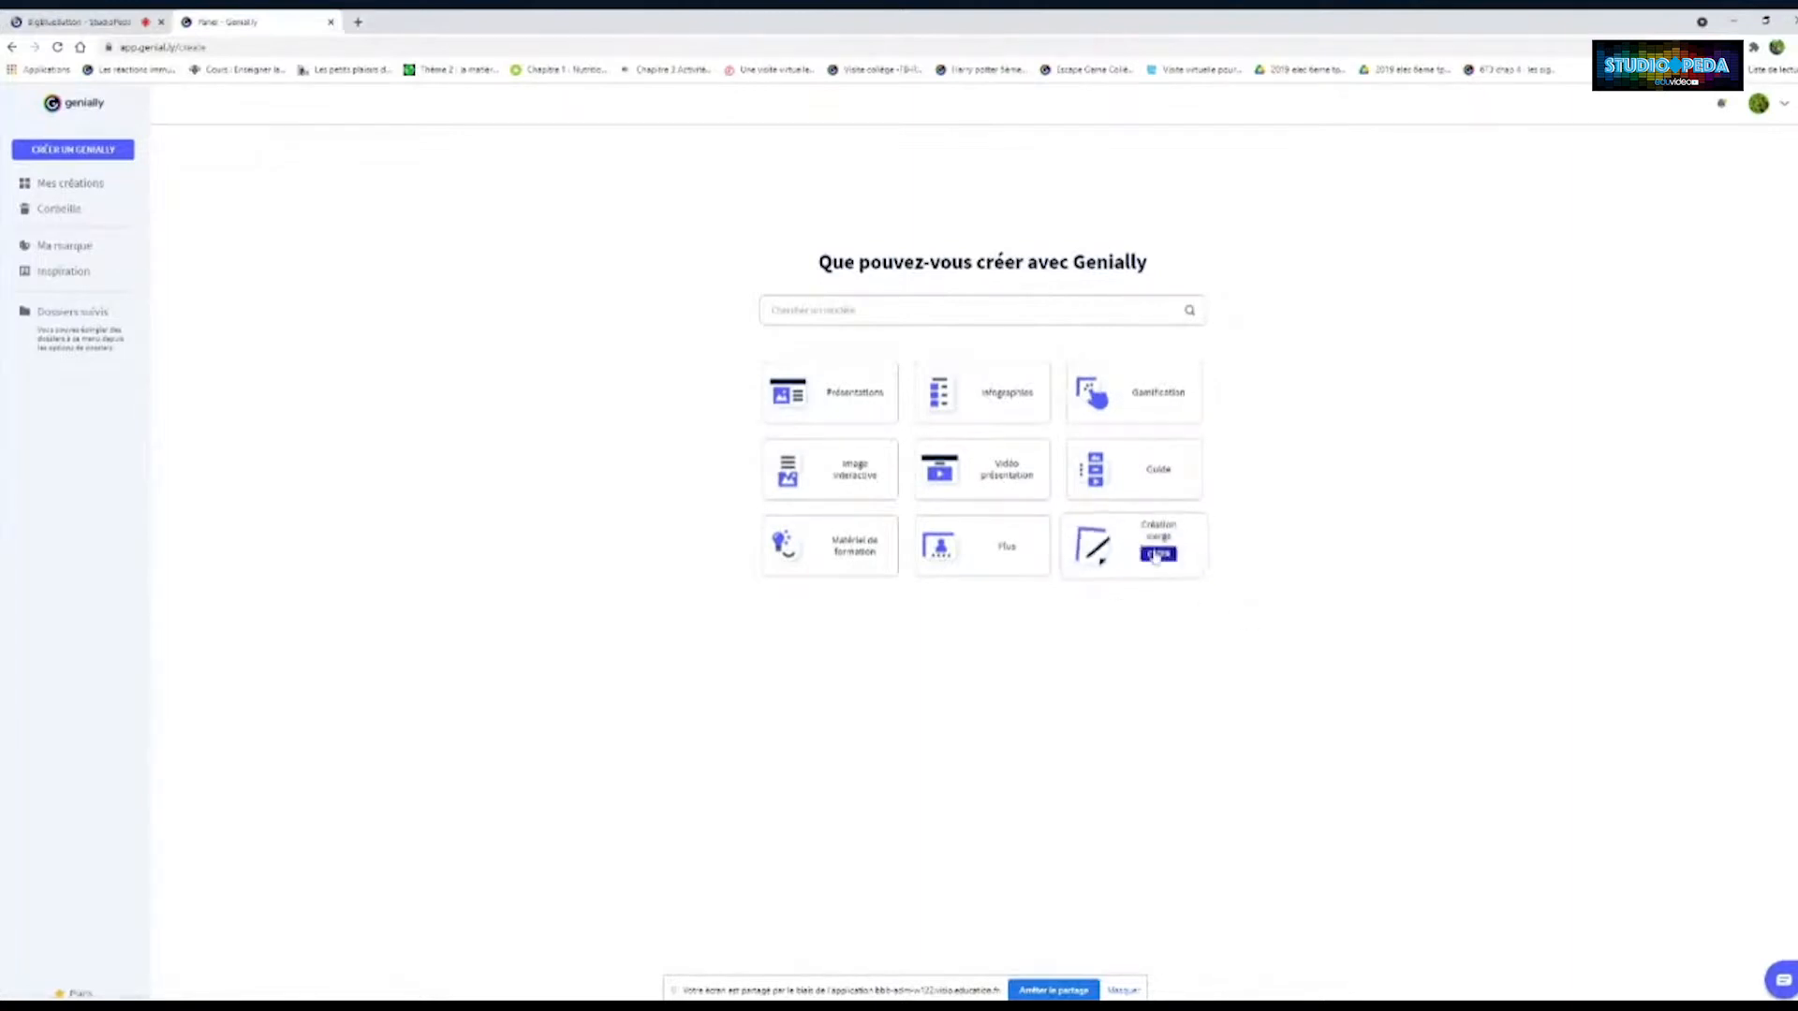
left_click(1157, 555)
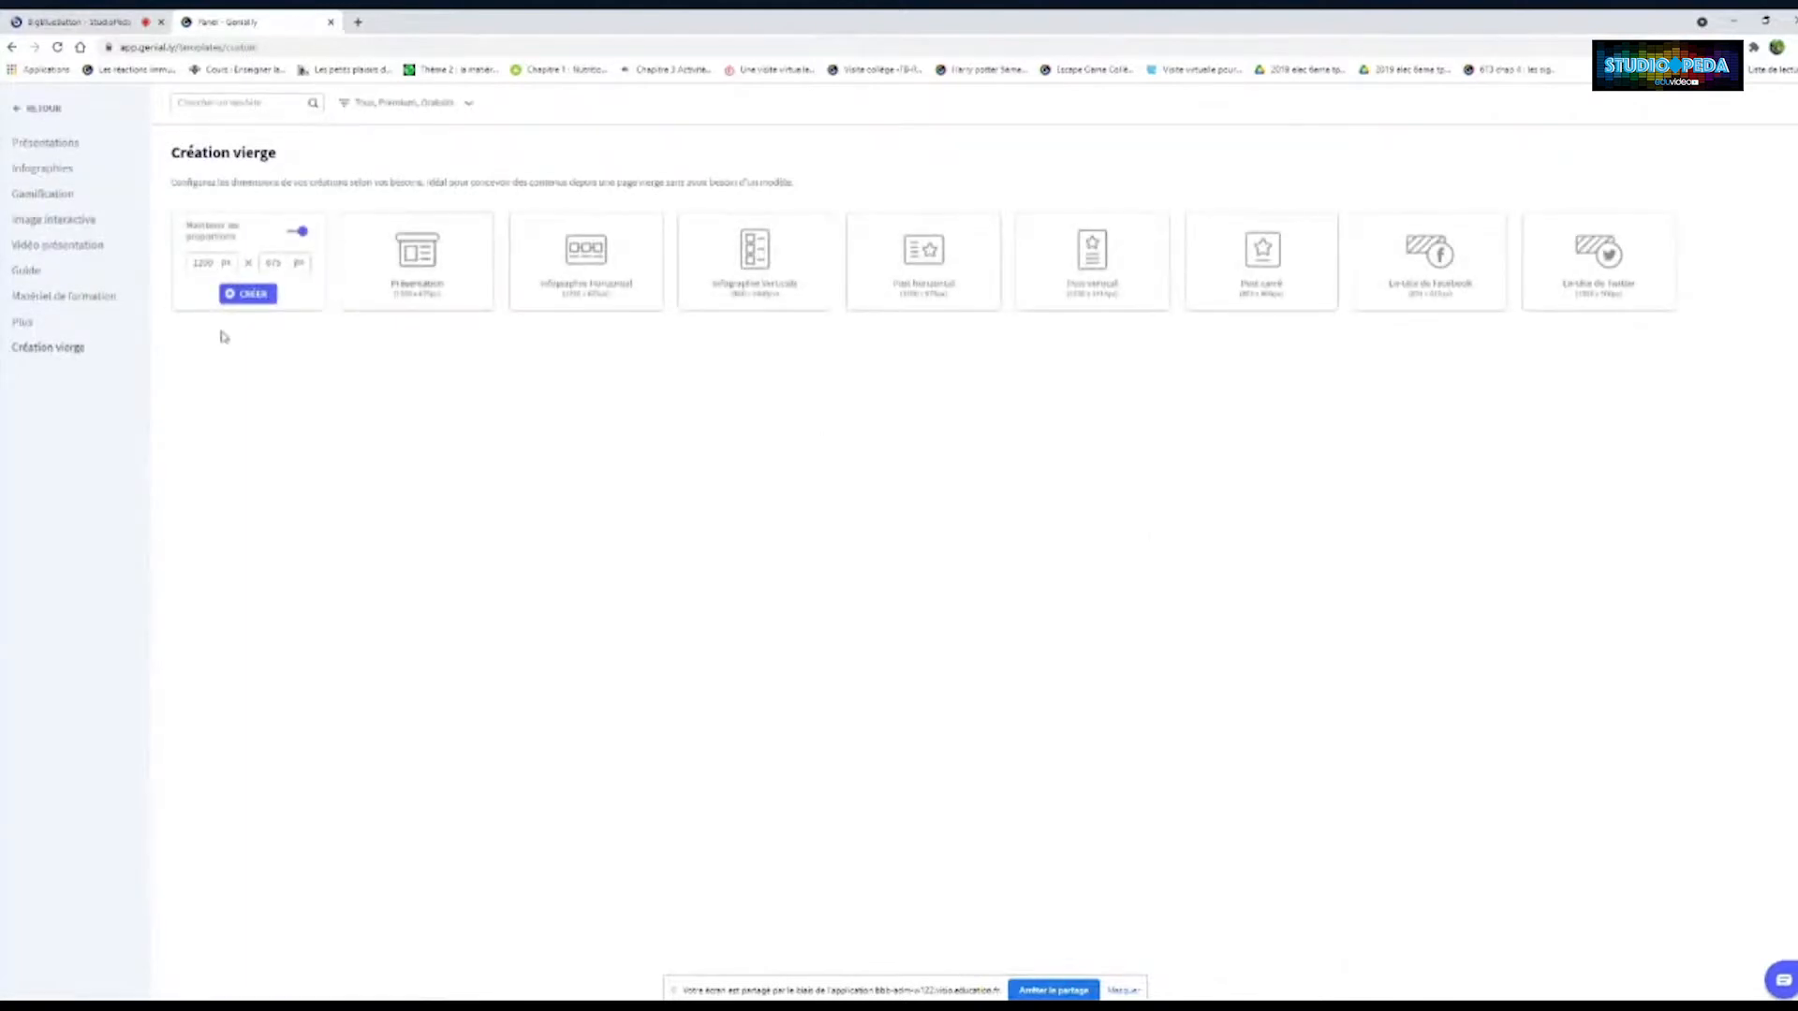
left_click(253, 294)
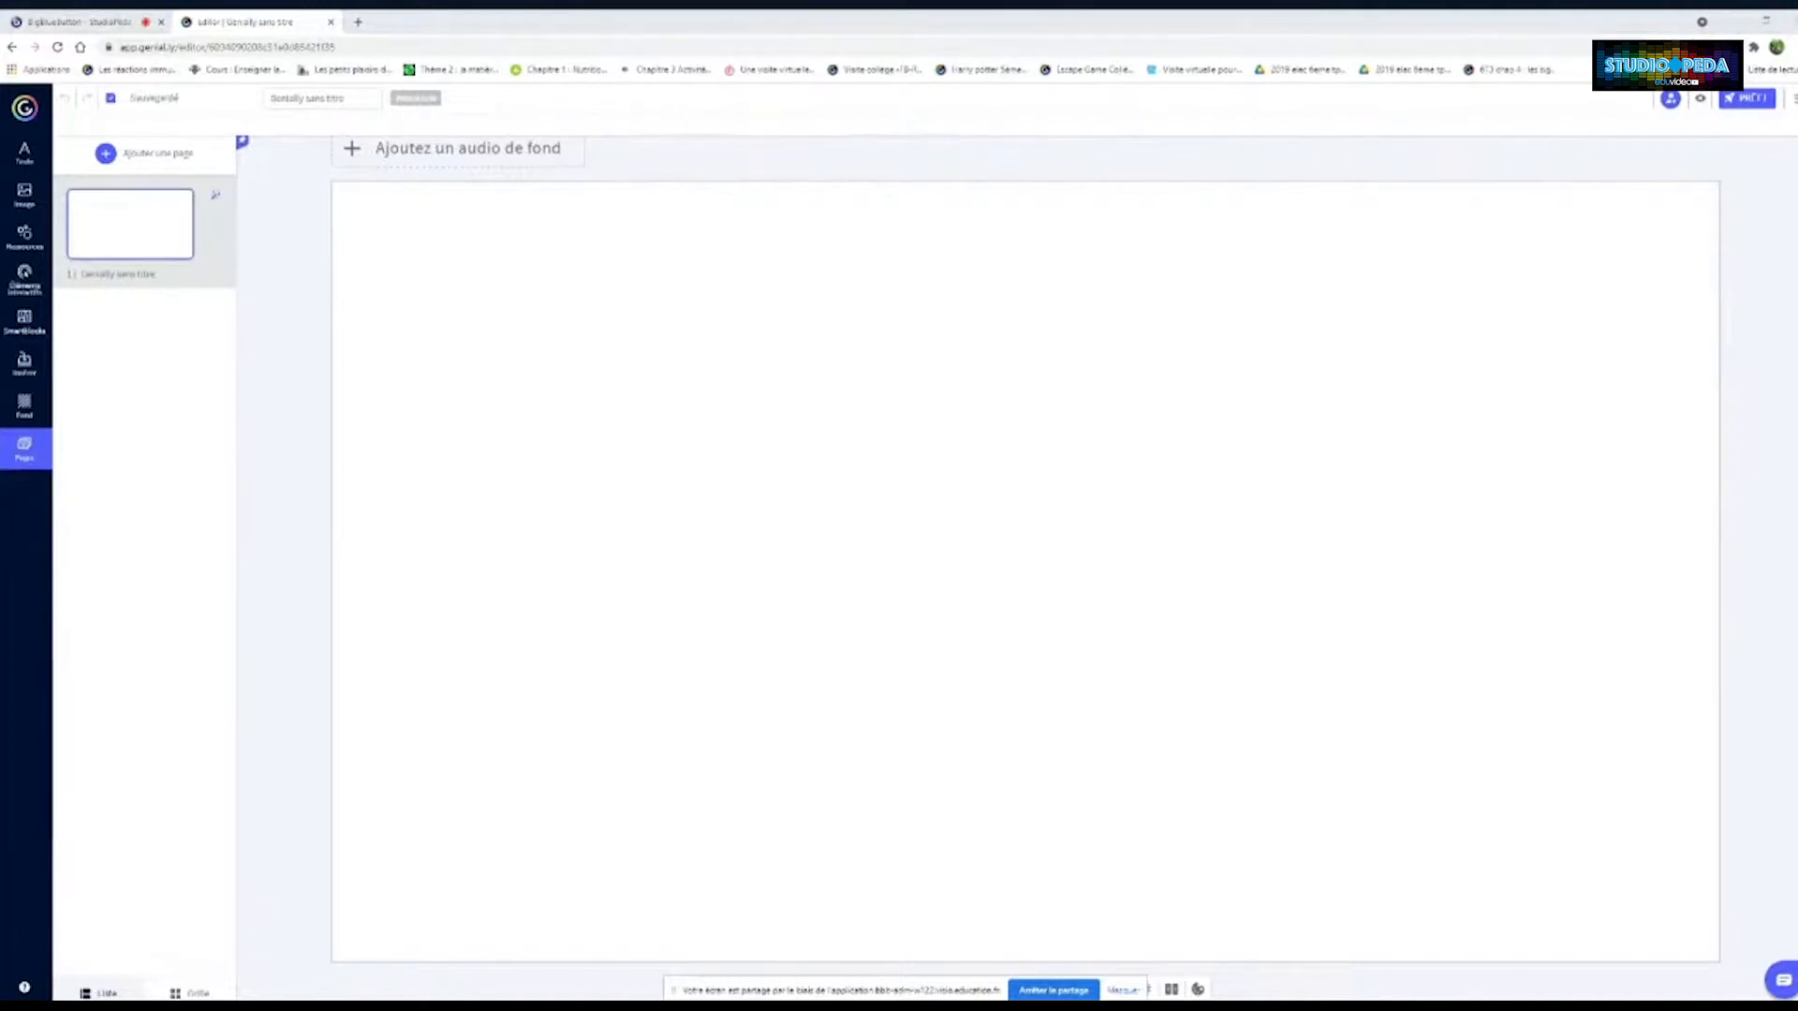
Add the title text "Séquence : Pain de Mrs Weasley raté" and place it near the top of the blank page
left_click(849, 247)
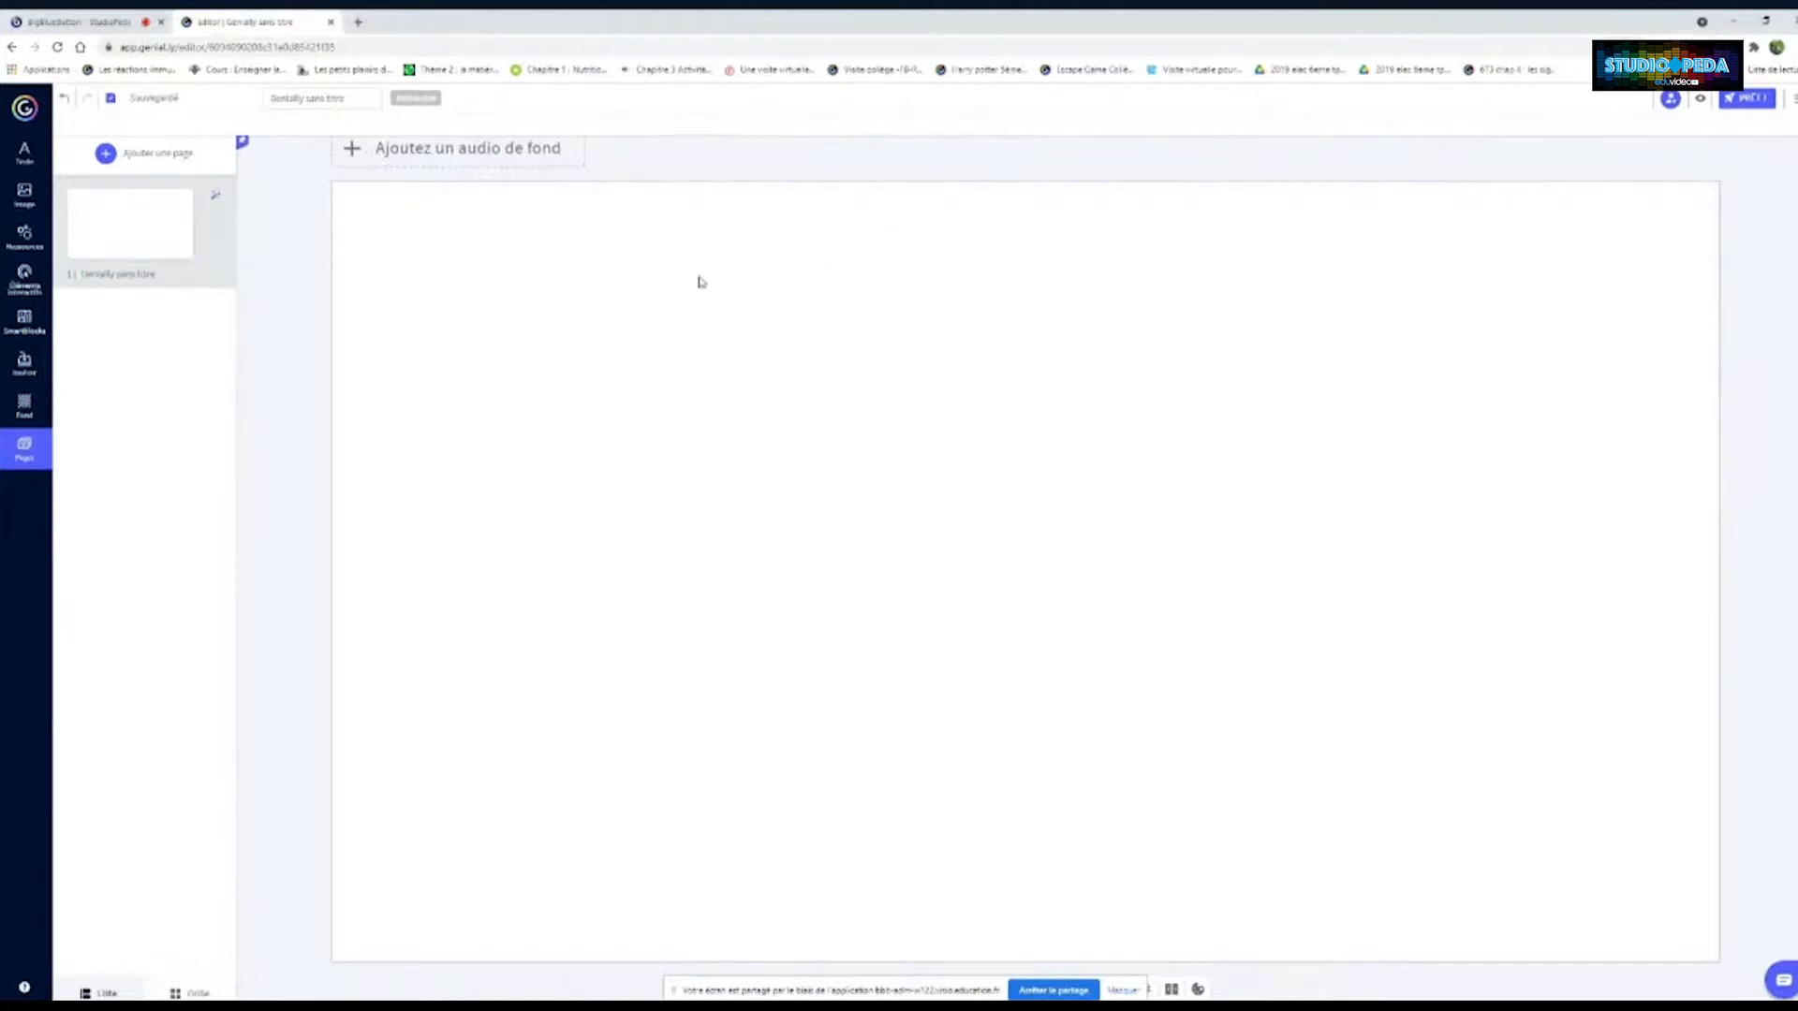
type("Séquence : Pain de Mrs Weasley raté")
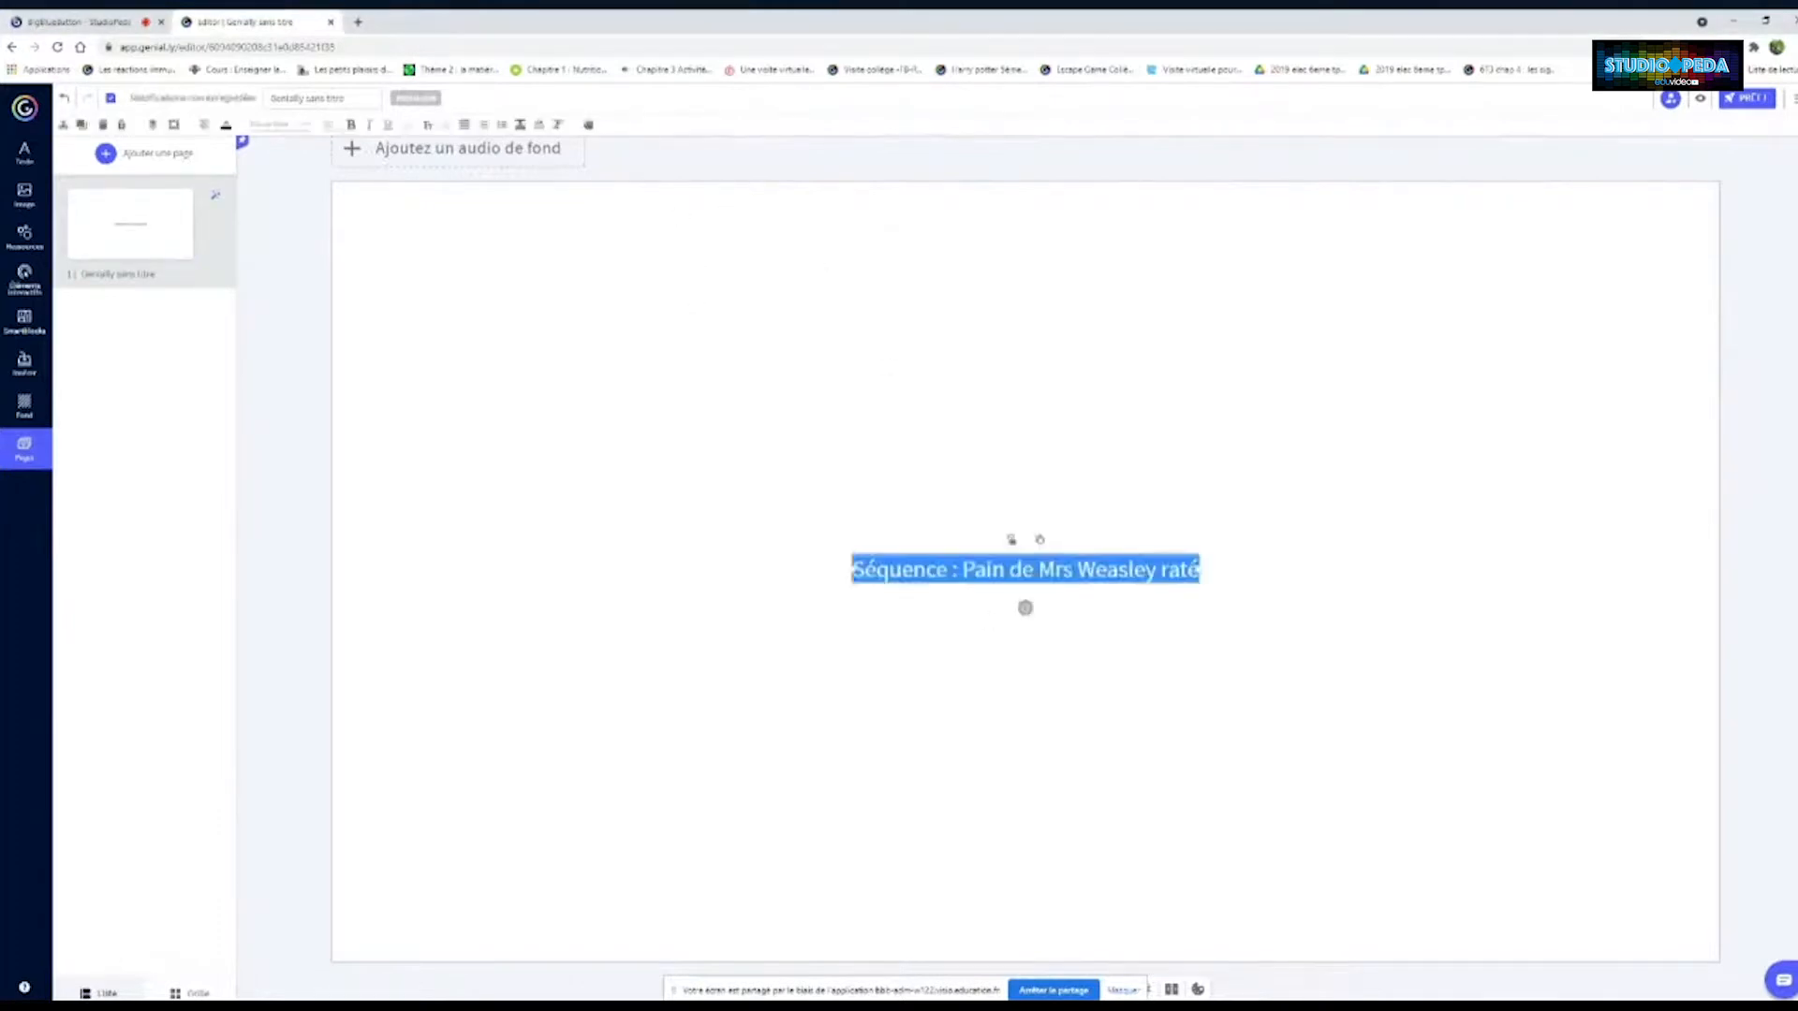
left_click_drag(1093, 553, 985, 247)
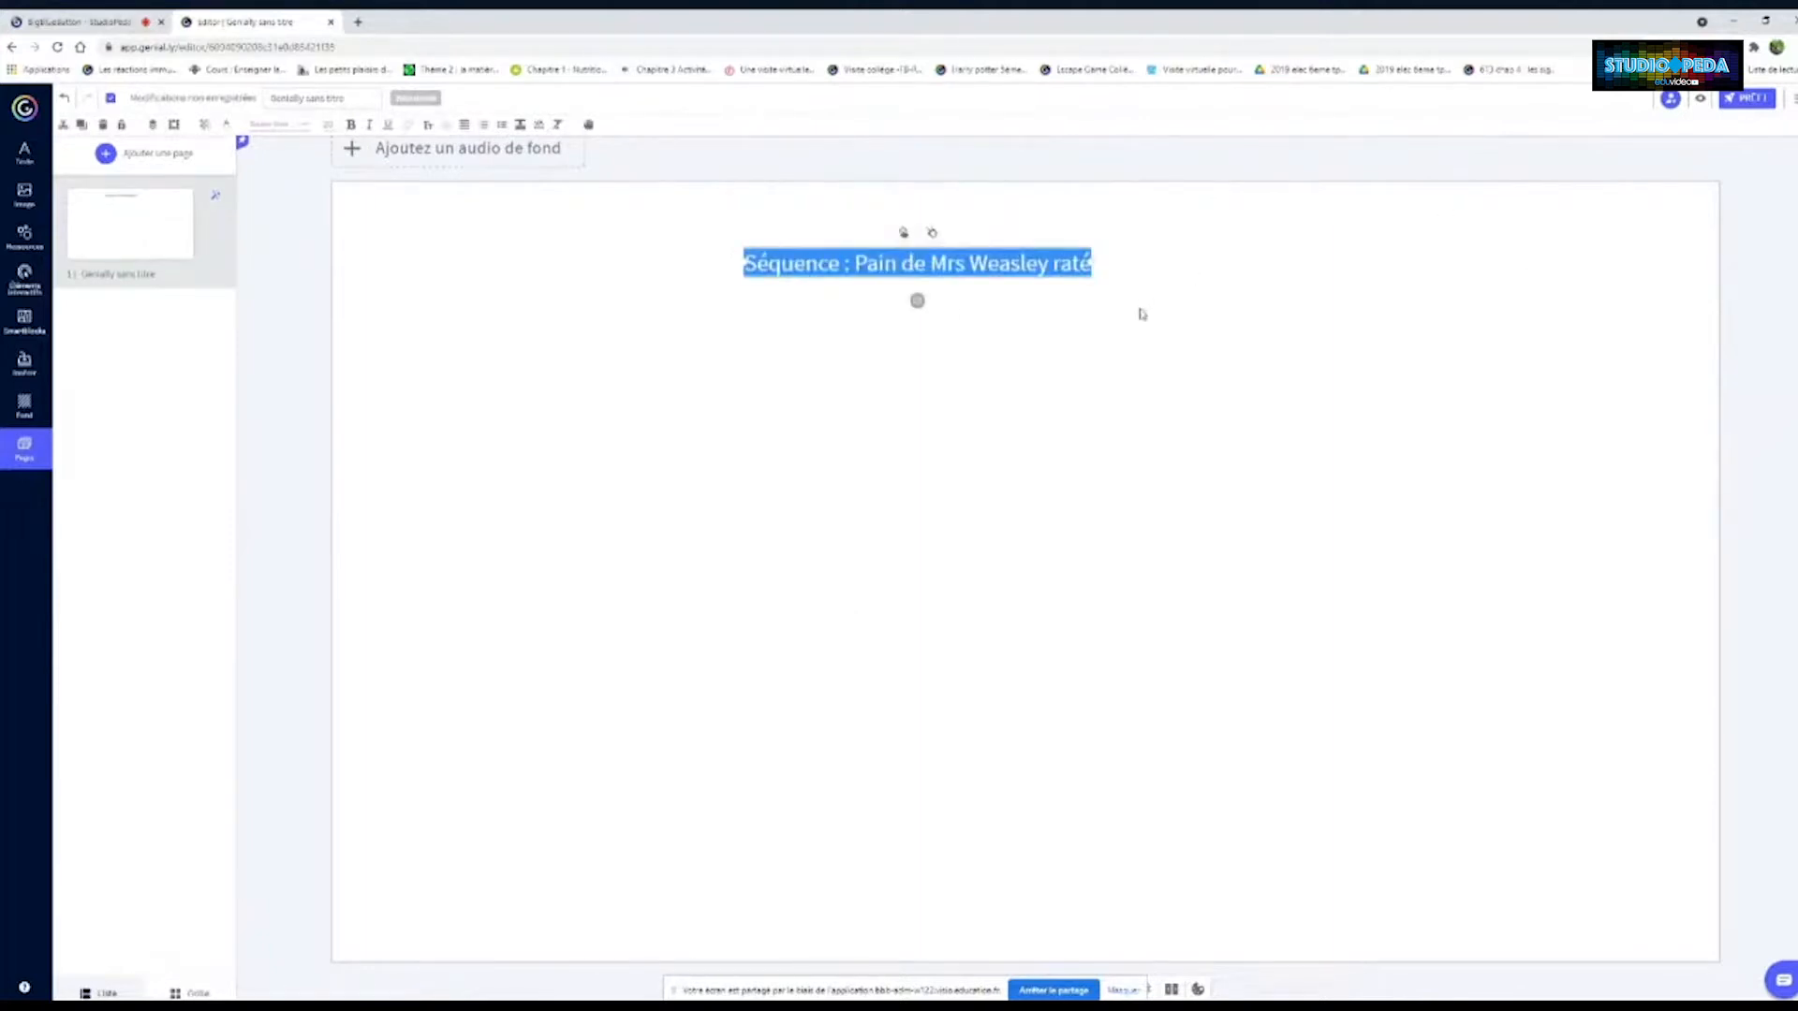
left_click(27, 154)
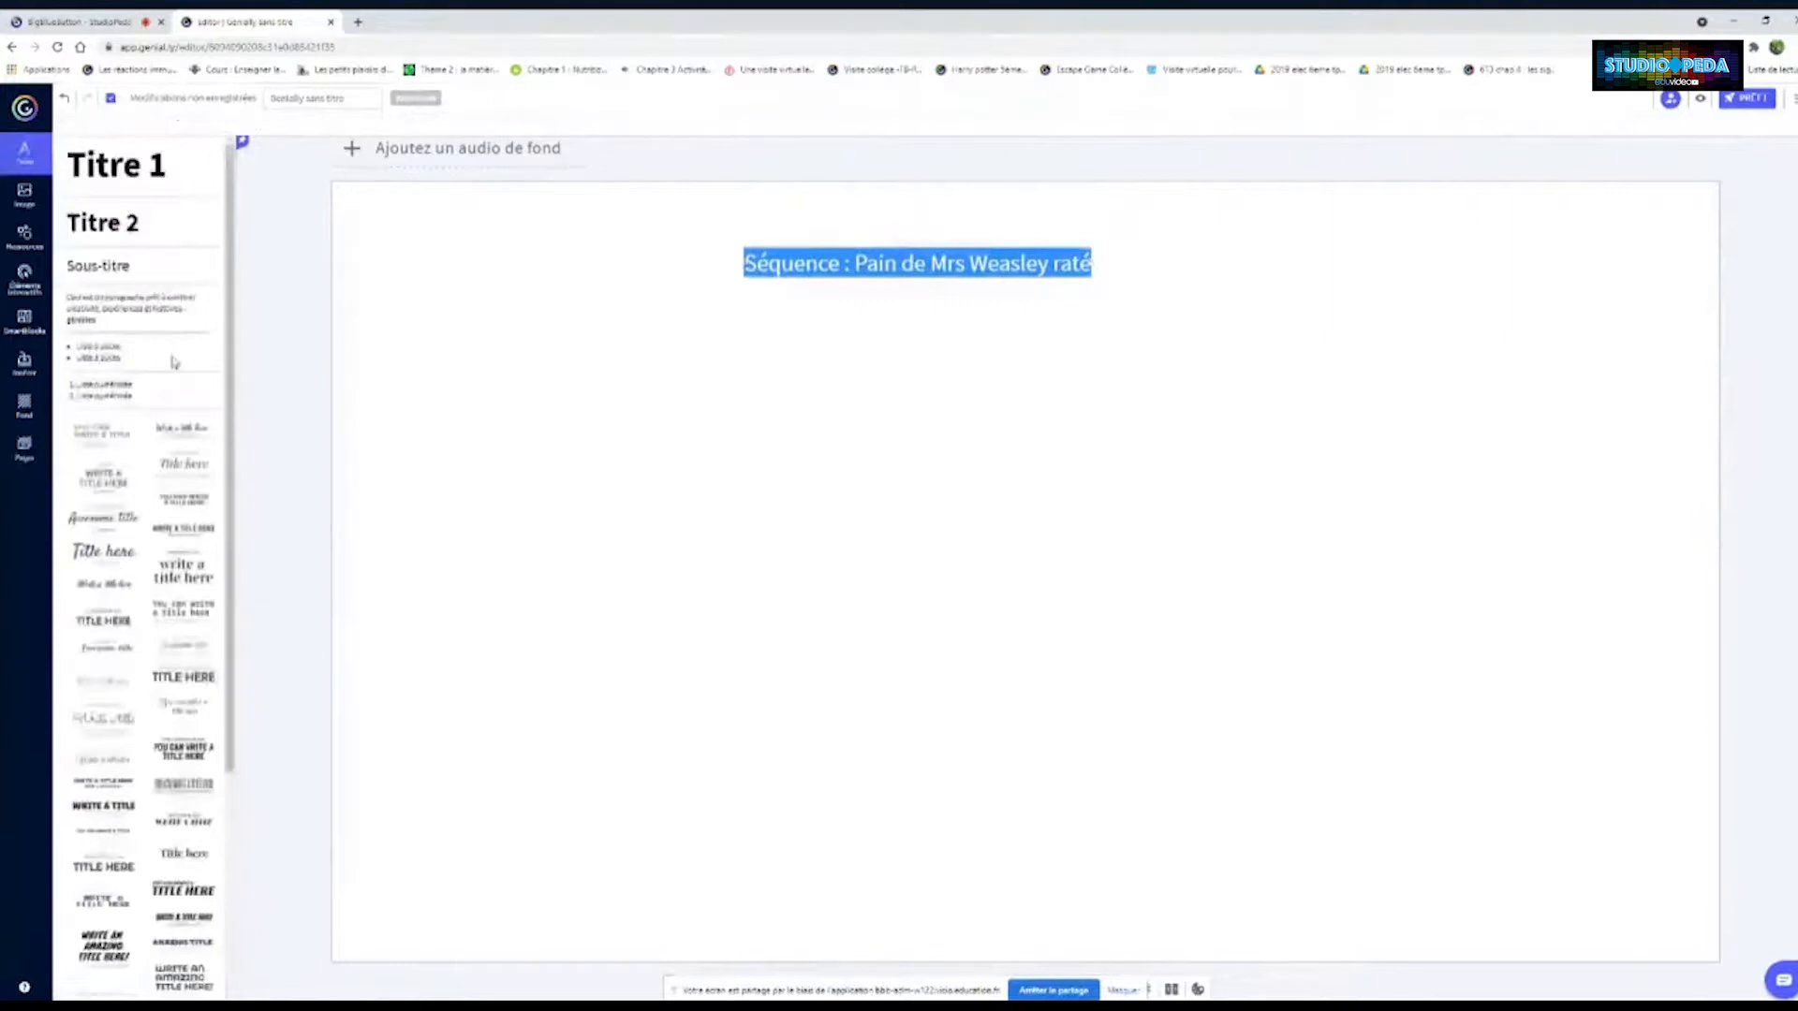
left_click(643, 287)
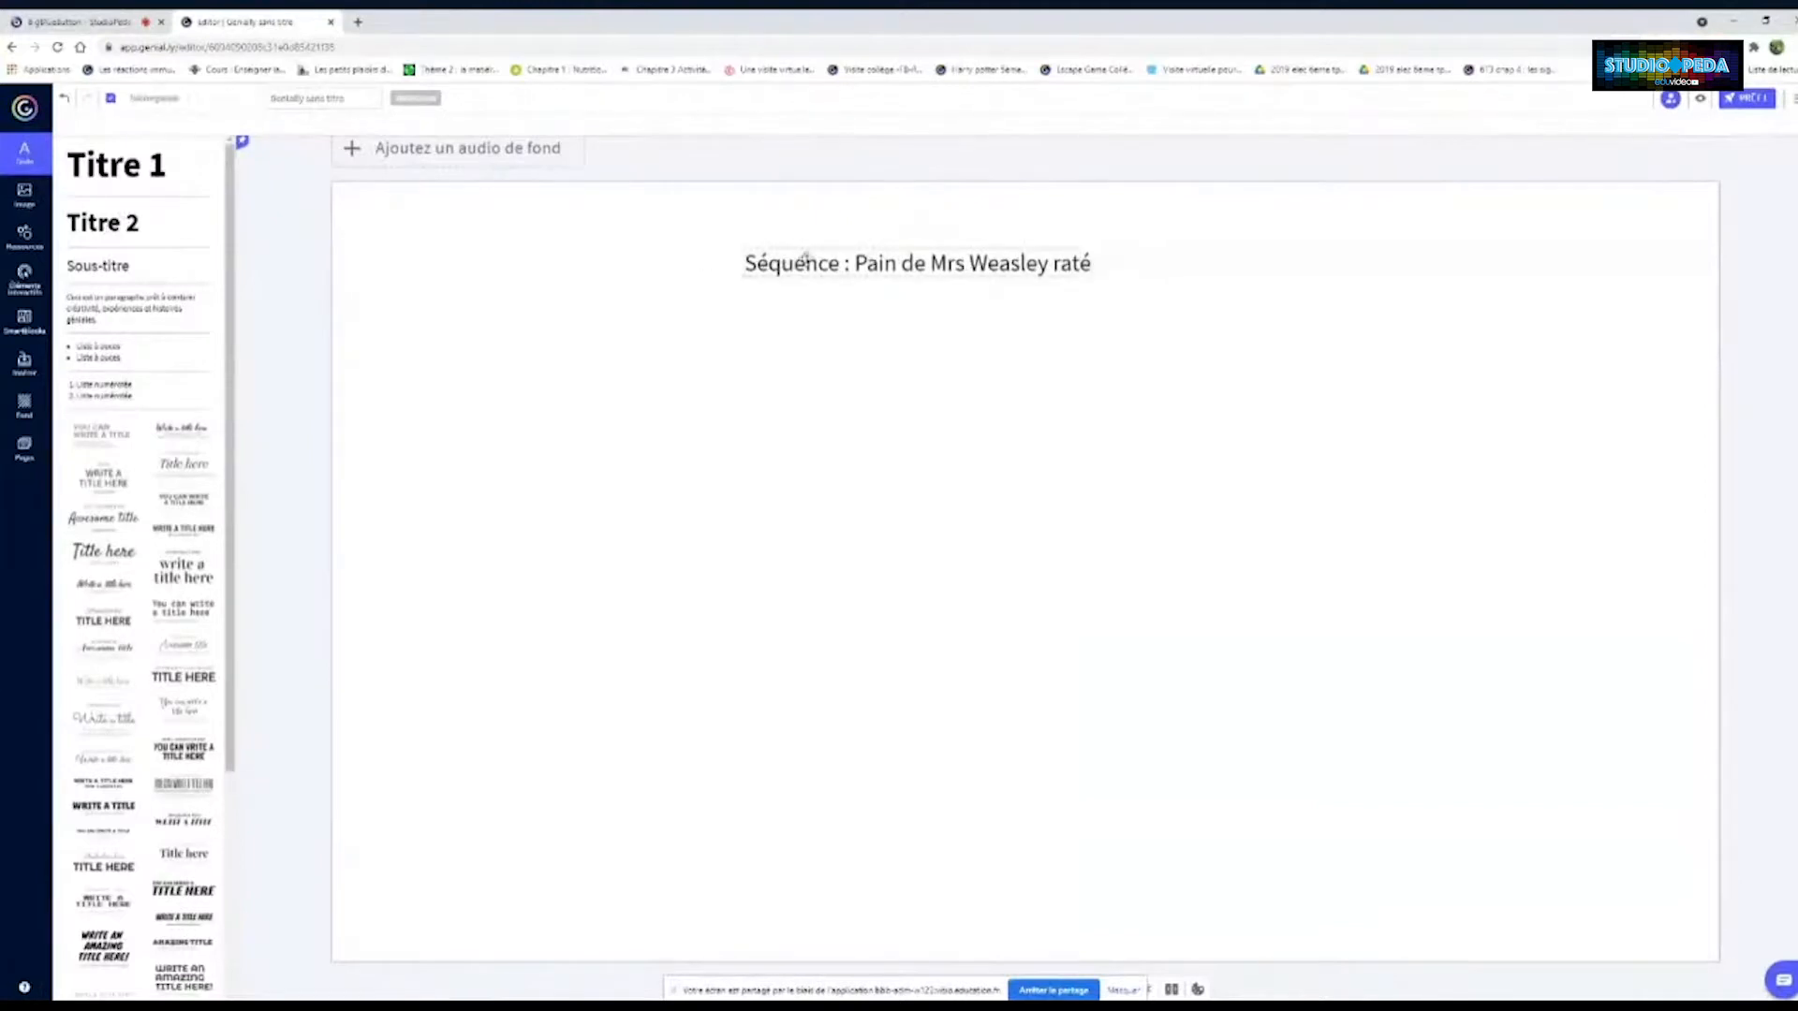
Set the title "Séquence : Pain de Mrs Weasley raté" in a cursive script font
left_click(801, 267)
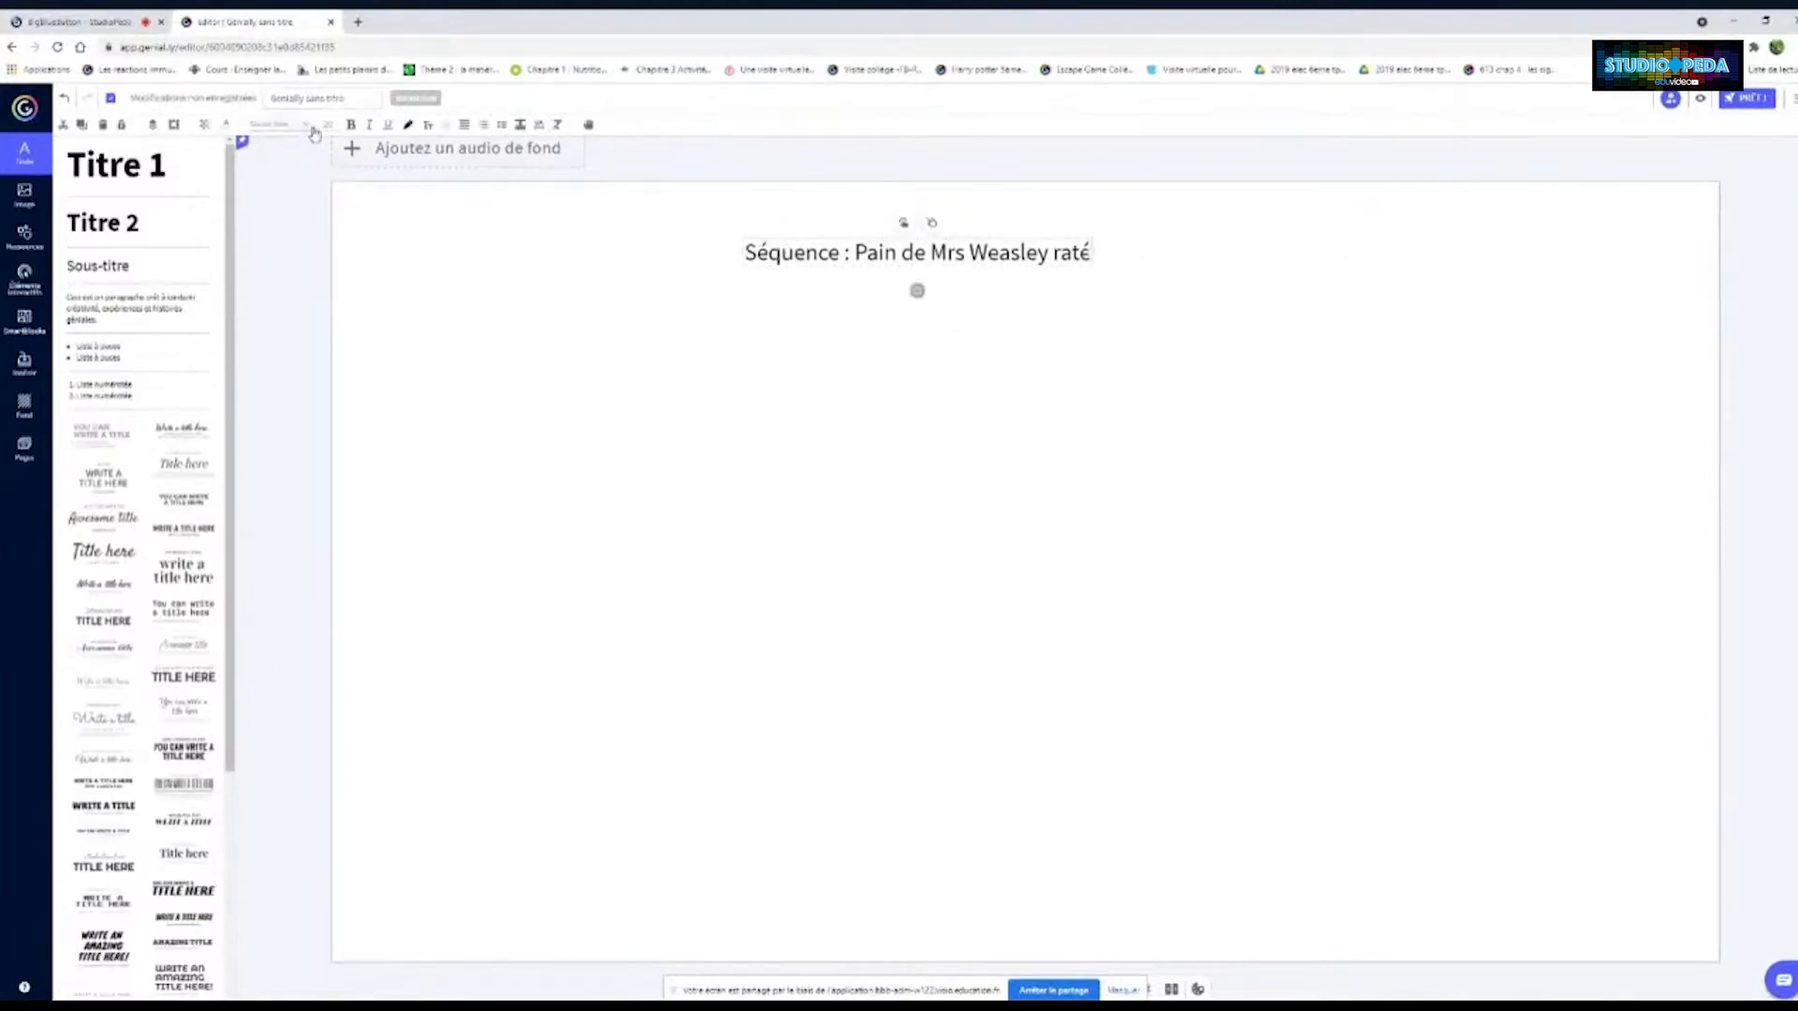
left_click(264, 125)
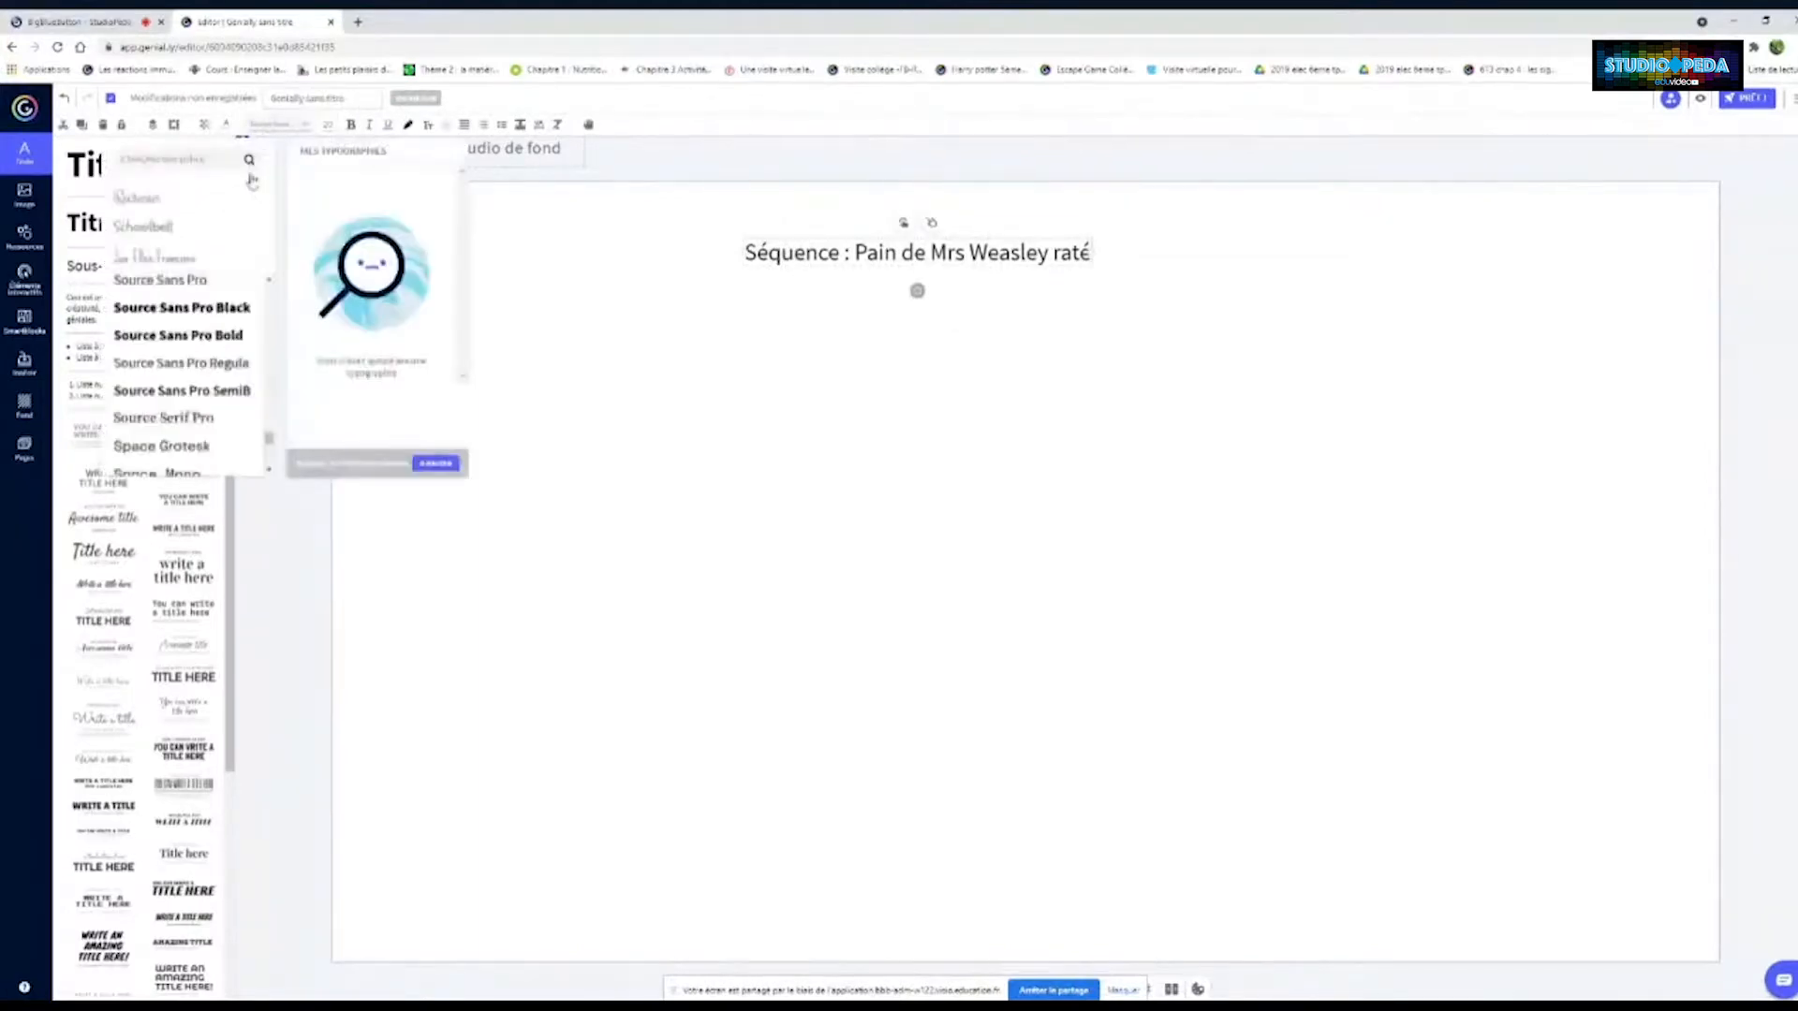
left_click(147, 205)
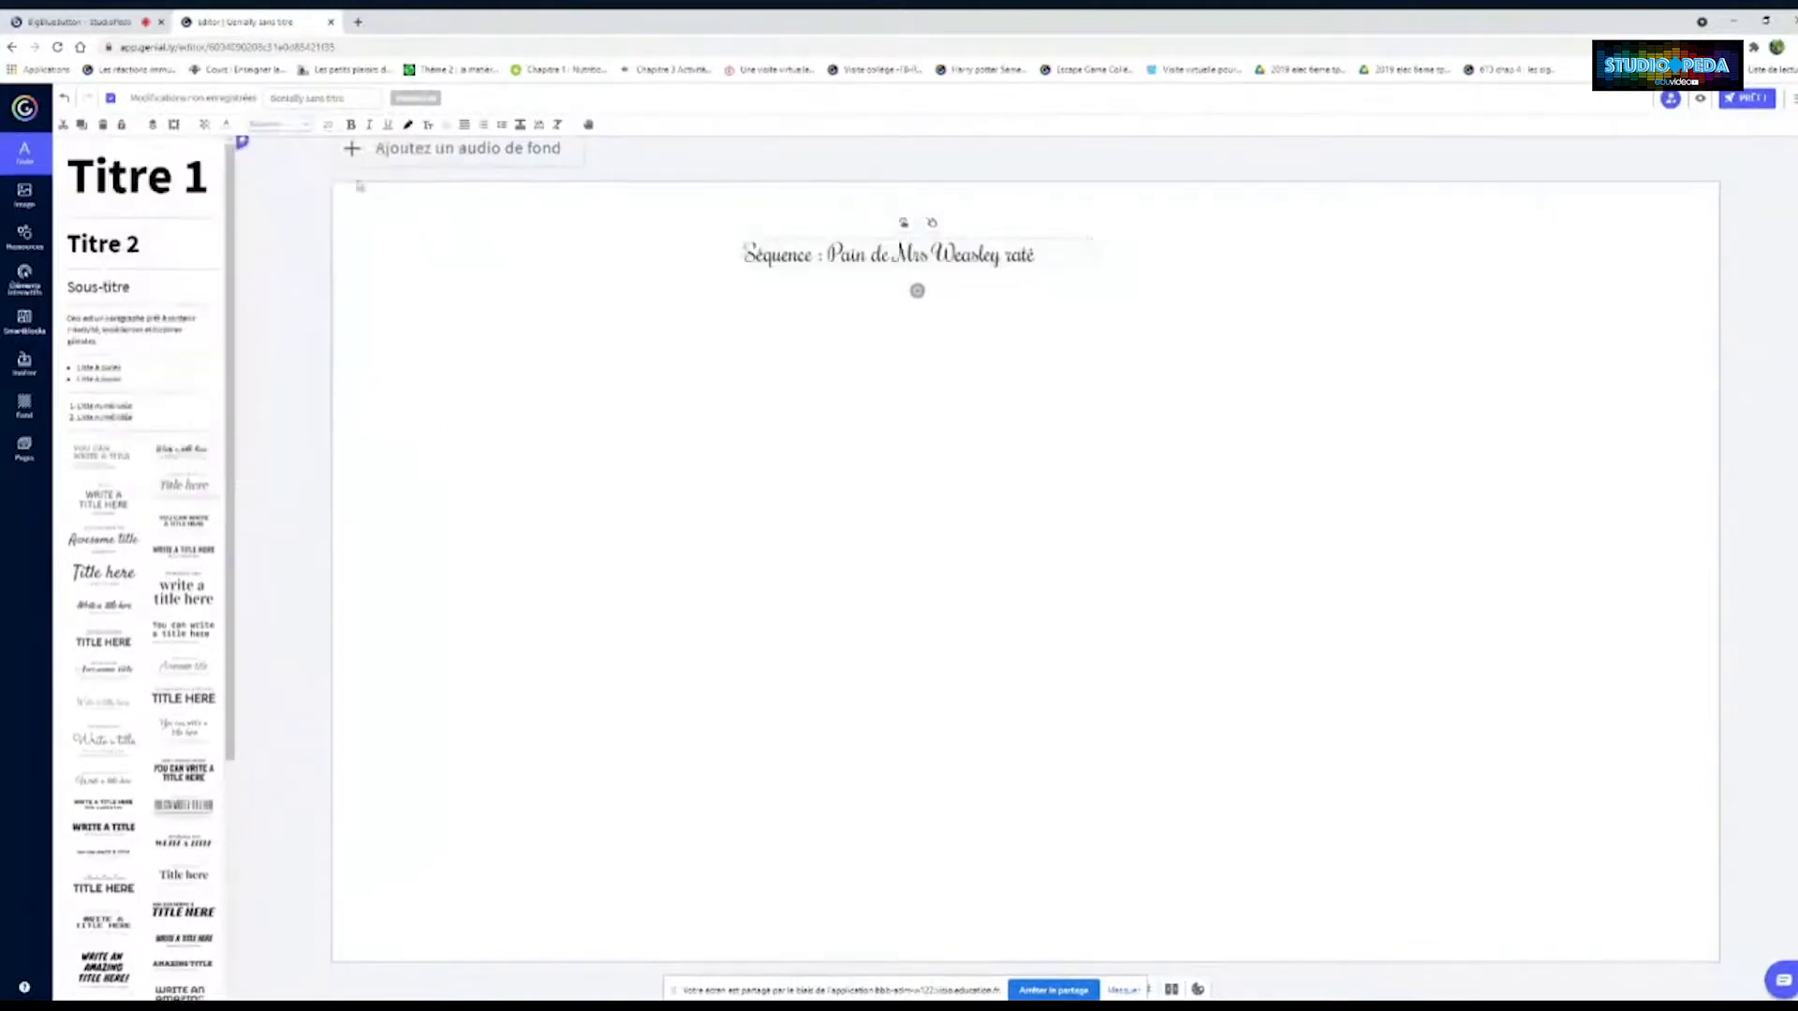
Enlarge the title's font size and widen its text box so it fits on one line at the page top
left_click(327, 125)
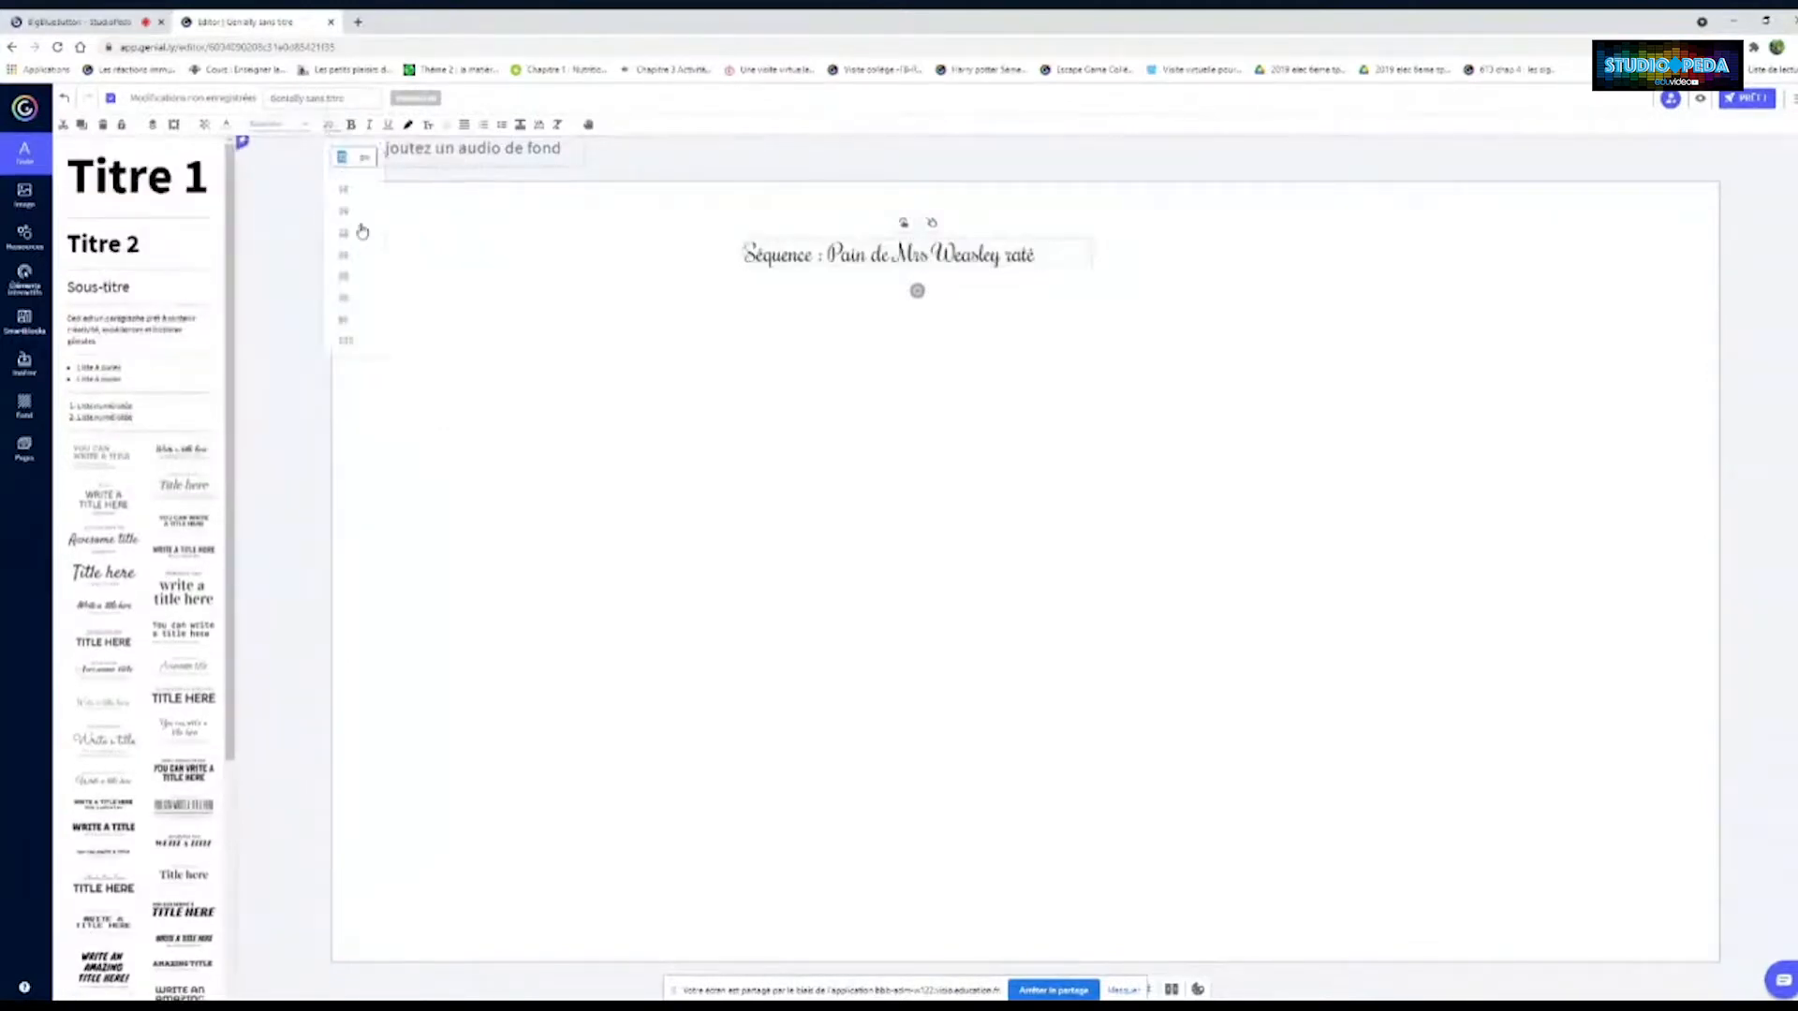
left_click(347, 277)
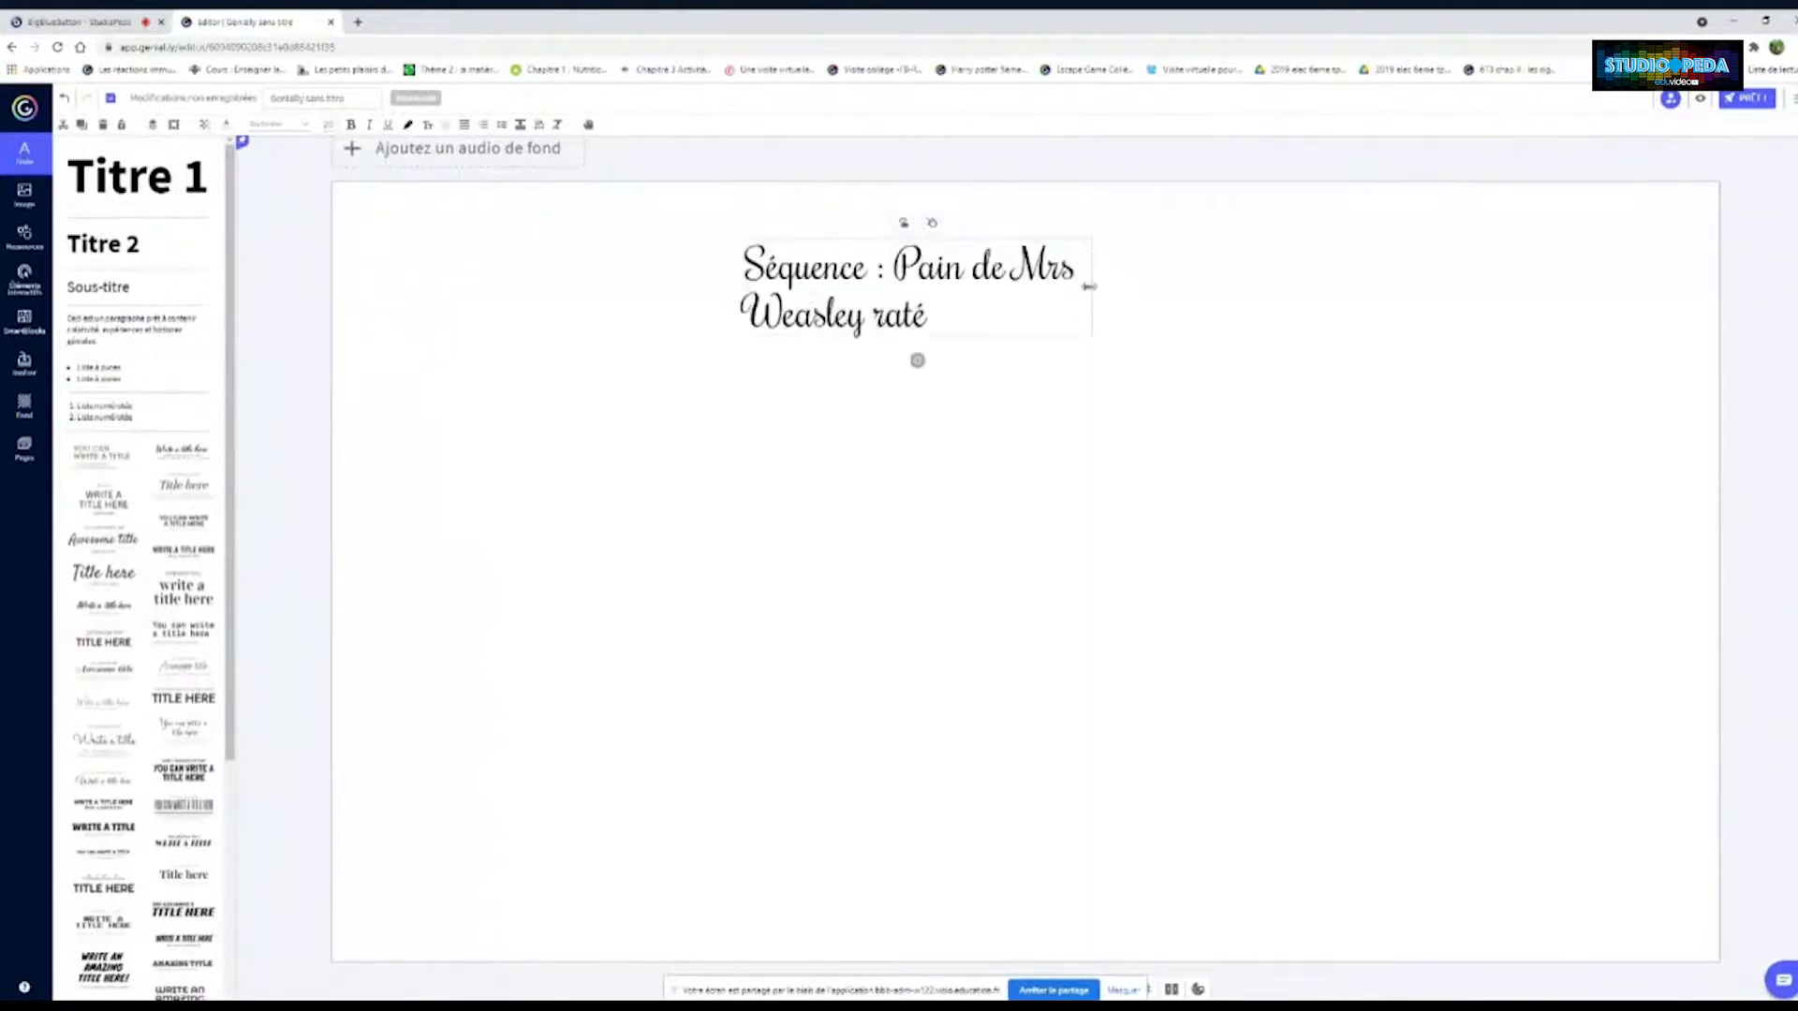
left_click_drag(1077, 302, 1305, 298)
left_click_drag(1192, 261, 1176, 241)
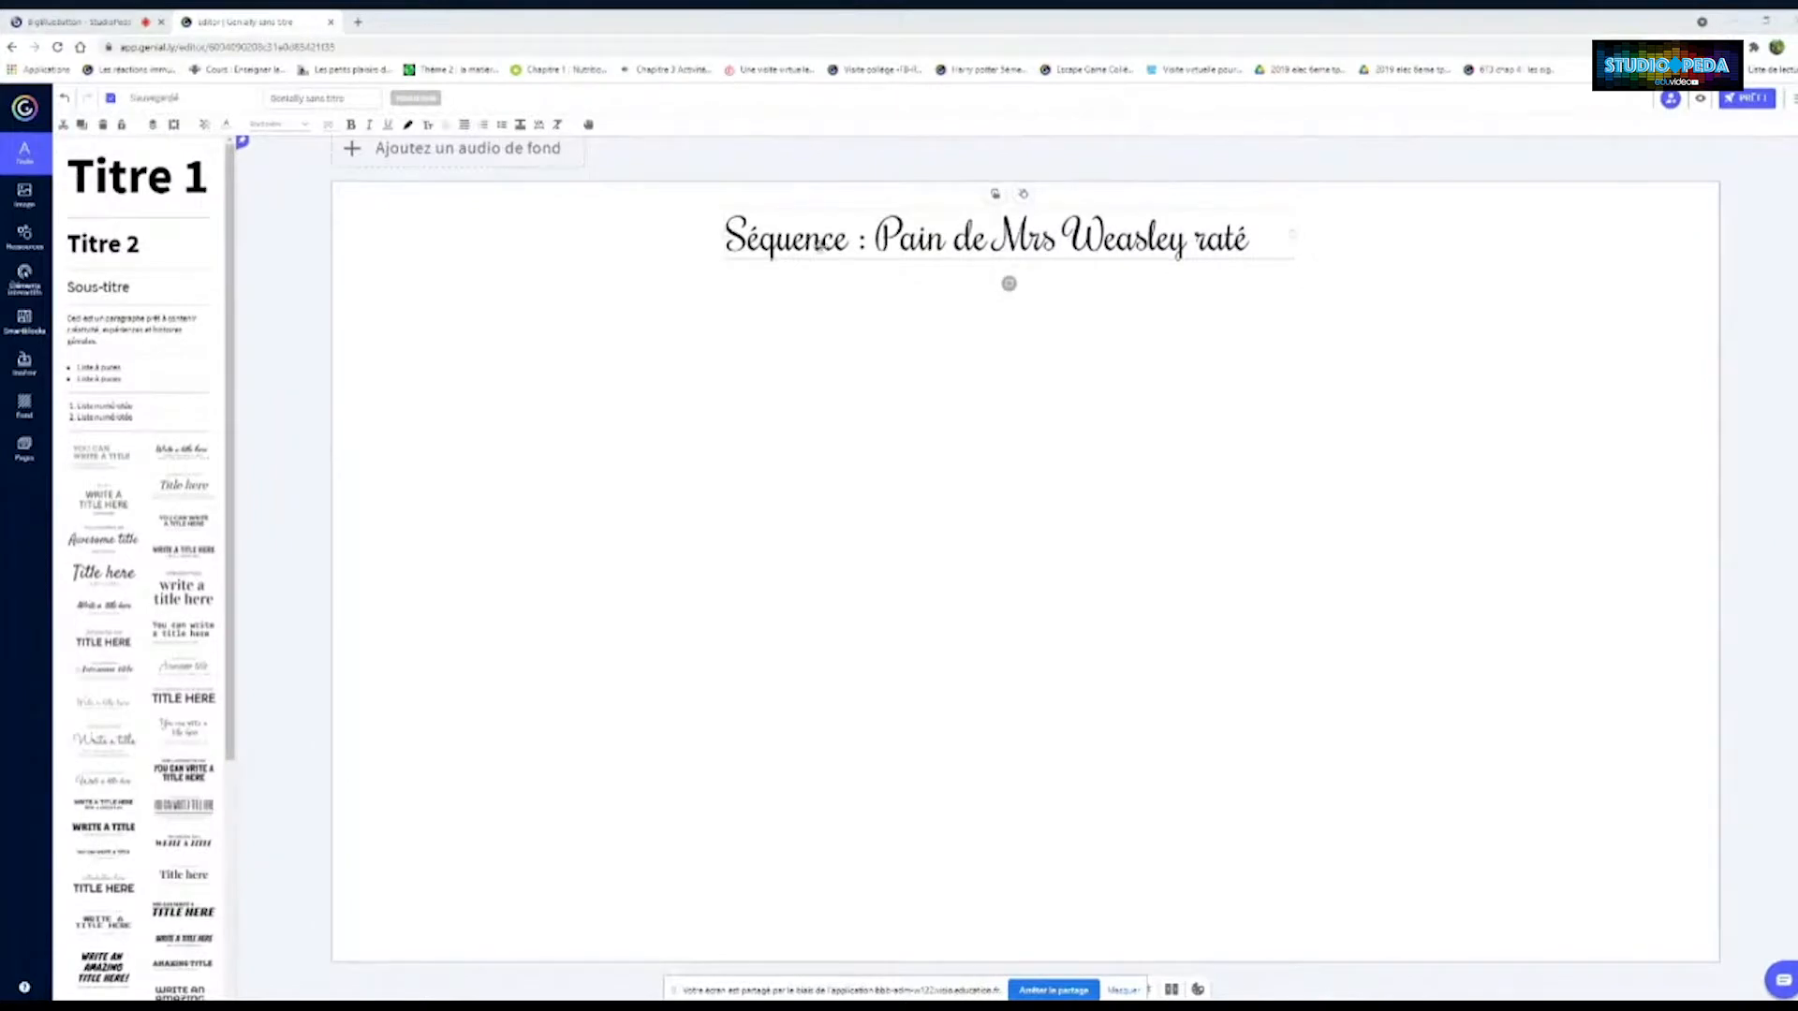
left_click(660, 461)
type("Bonjour à vous ! Depuis quelques jours, comme nous évitons de sortir, nous fabriquons notre propre pain. C'est Ron et moi qui nous en occupons. Nous sommes très fiers, notre pain est bon ! La mie est bien moelleuse et aérée. Mais hier, Harry a voulu s'en charger. Sa pâte n'a pas levé et son pain après cuisson ne ressemble pas au notre. Pourtant nous l'avons vu pétrir la pâte et la mettre près du radiateur. Nous pensons qu'il a oublié un ingrédient. Mais Harry, vexé, nous assure qu'il n'a rien oublié ! Pouvez-vous trouver l'ingrédient qu'Harry a dû oublier ? Nous vous envoyons notre recette ainsi que les photos de nos pâtes et de nos pains. Merci d'avance pour votre aide !")
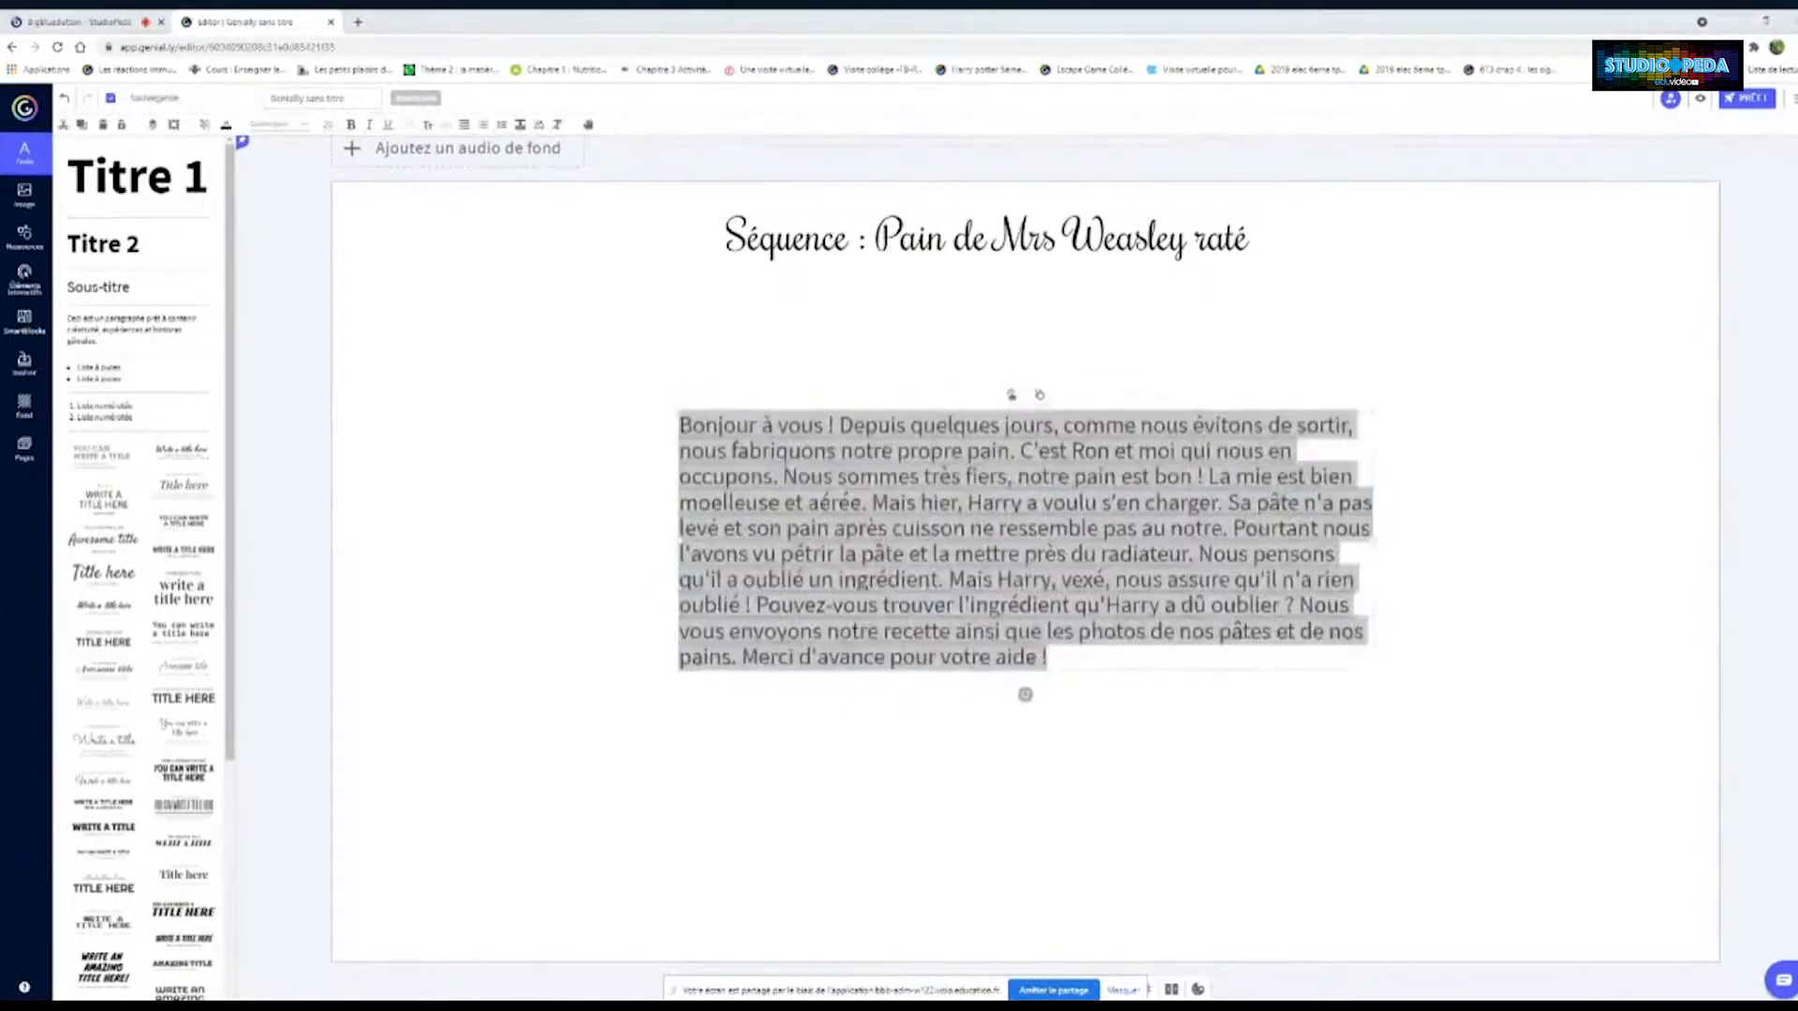
left_click(1086, 656)
key("Return")
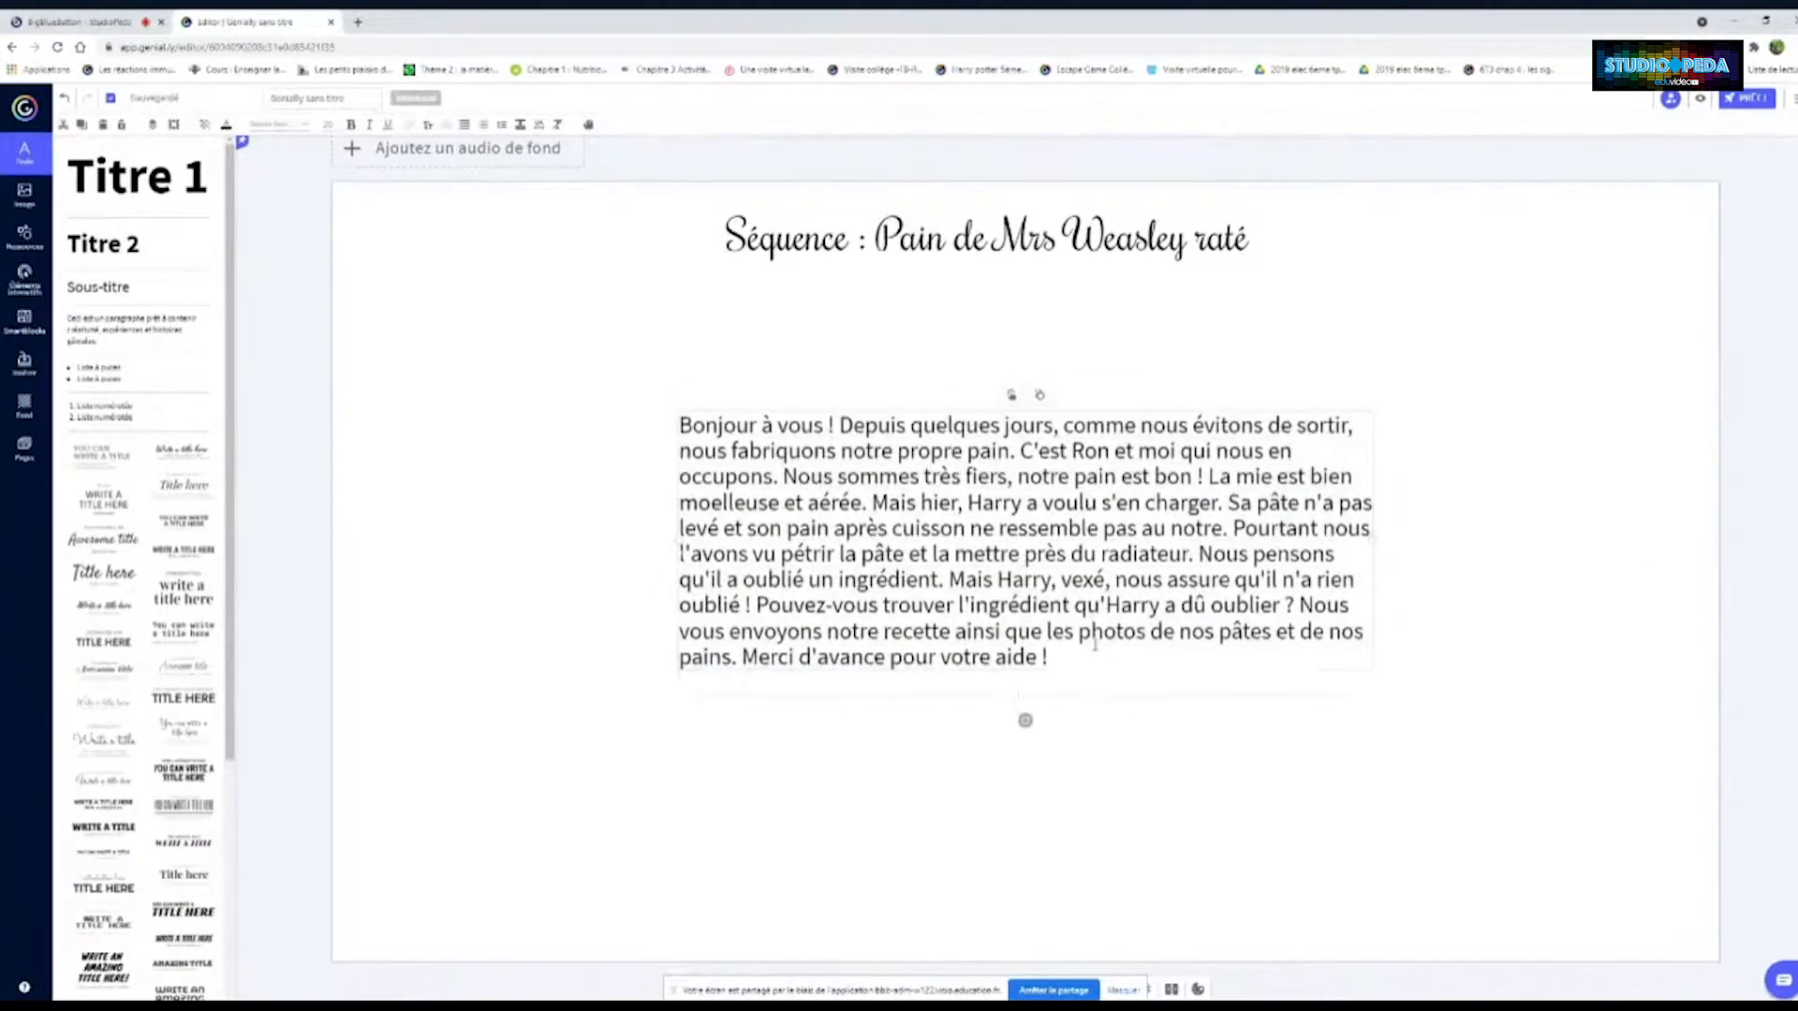
type("@Hermione")
left_click(281, 125)
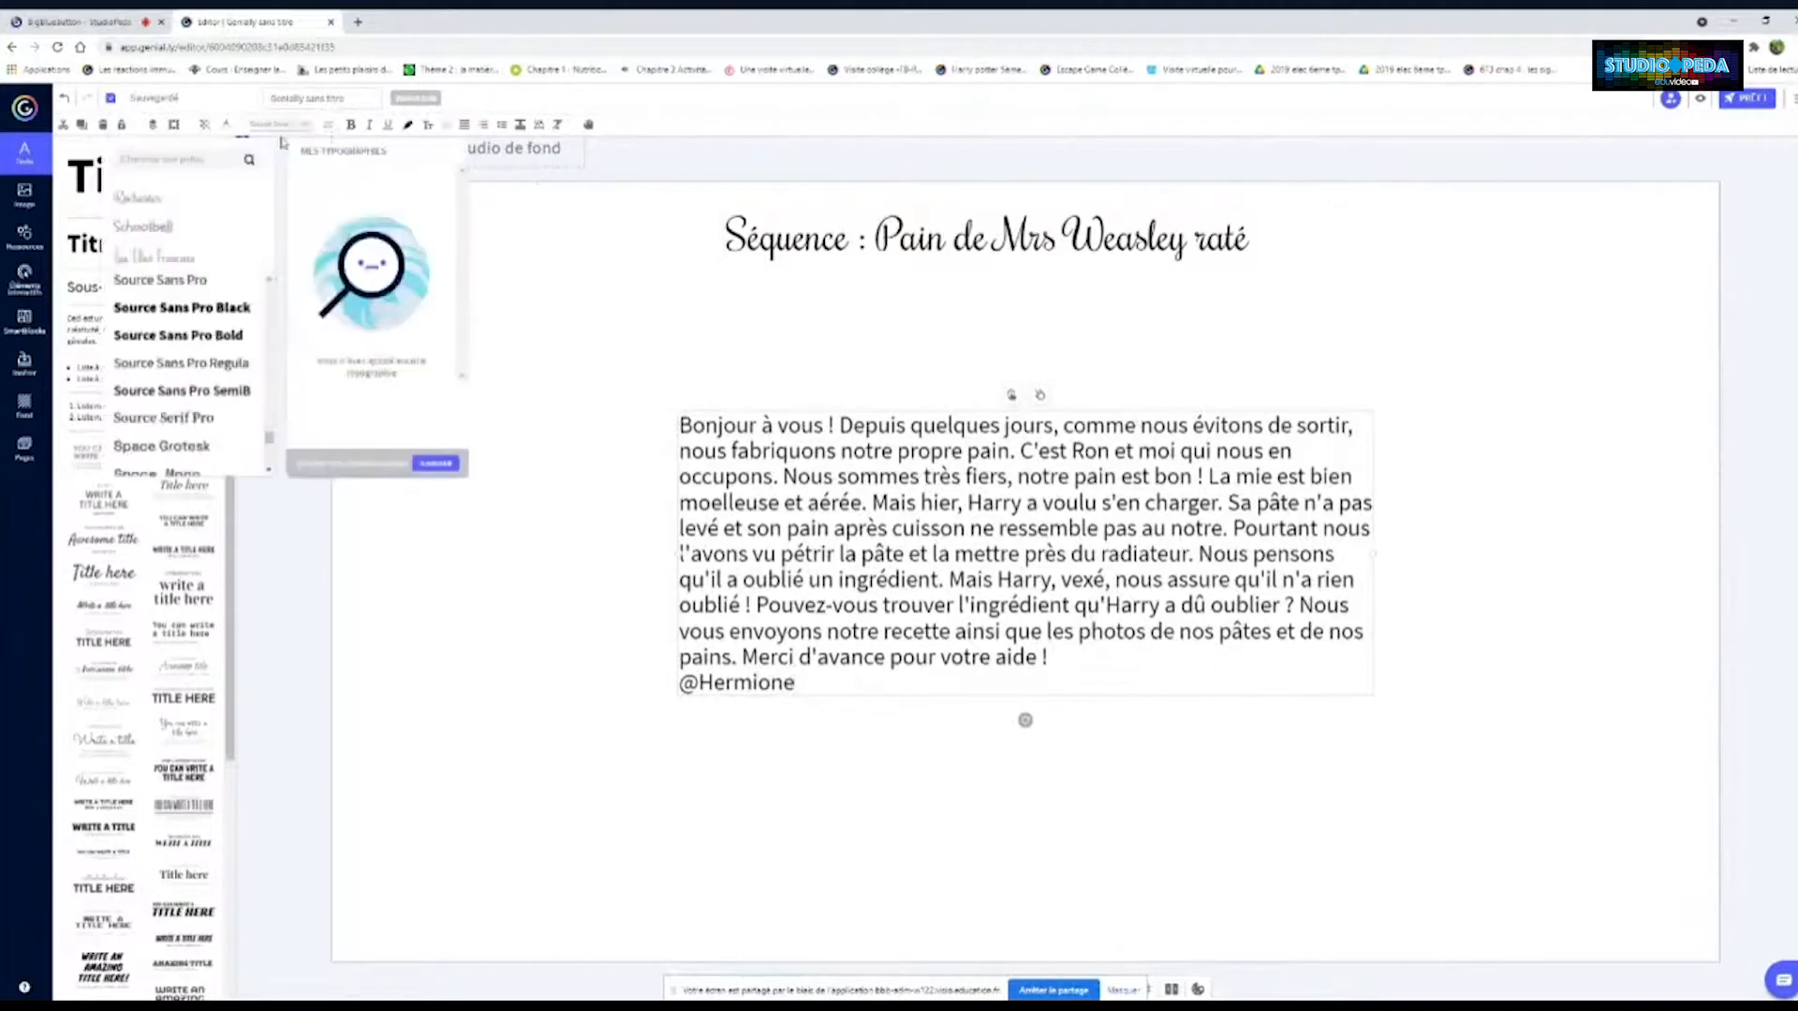
left_click(151, 201)
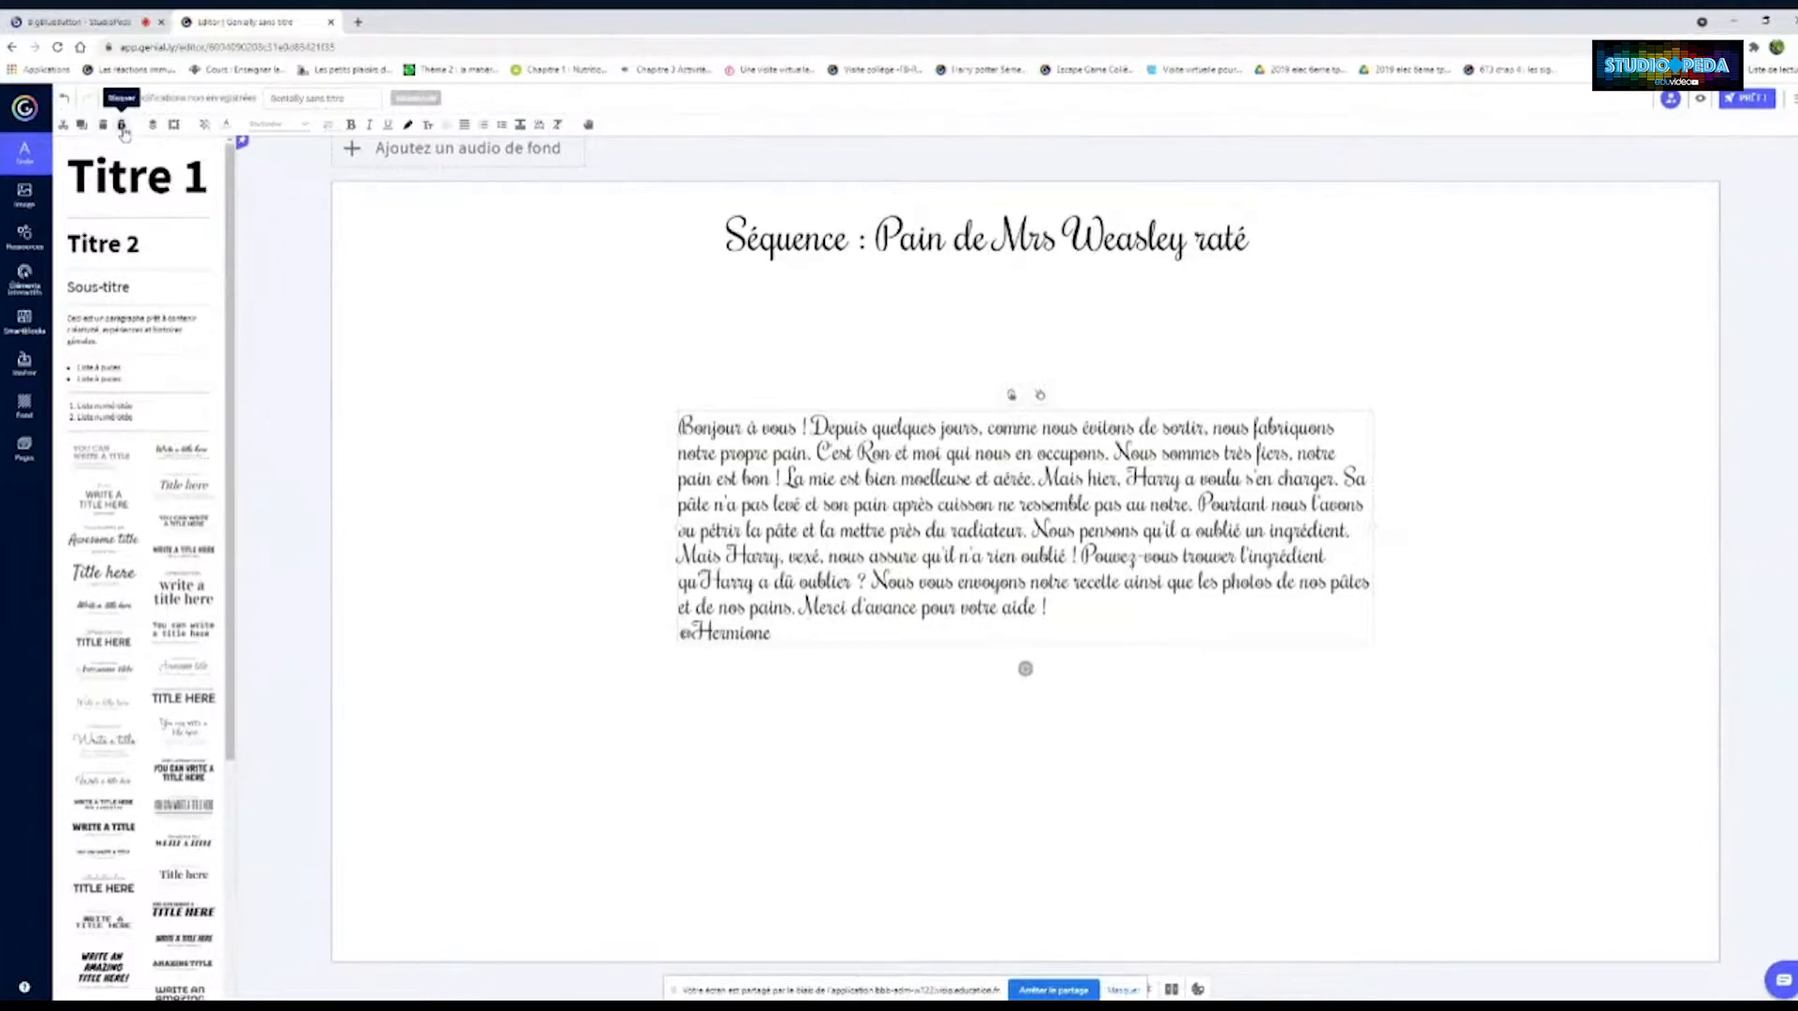
Move the title slightly down and left to line up with the left edge of the letter text
left_click(858, 234)
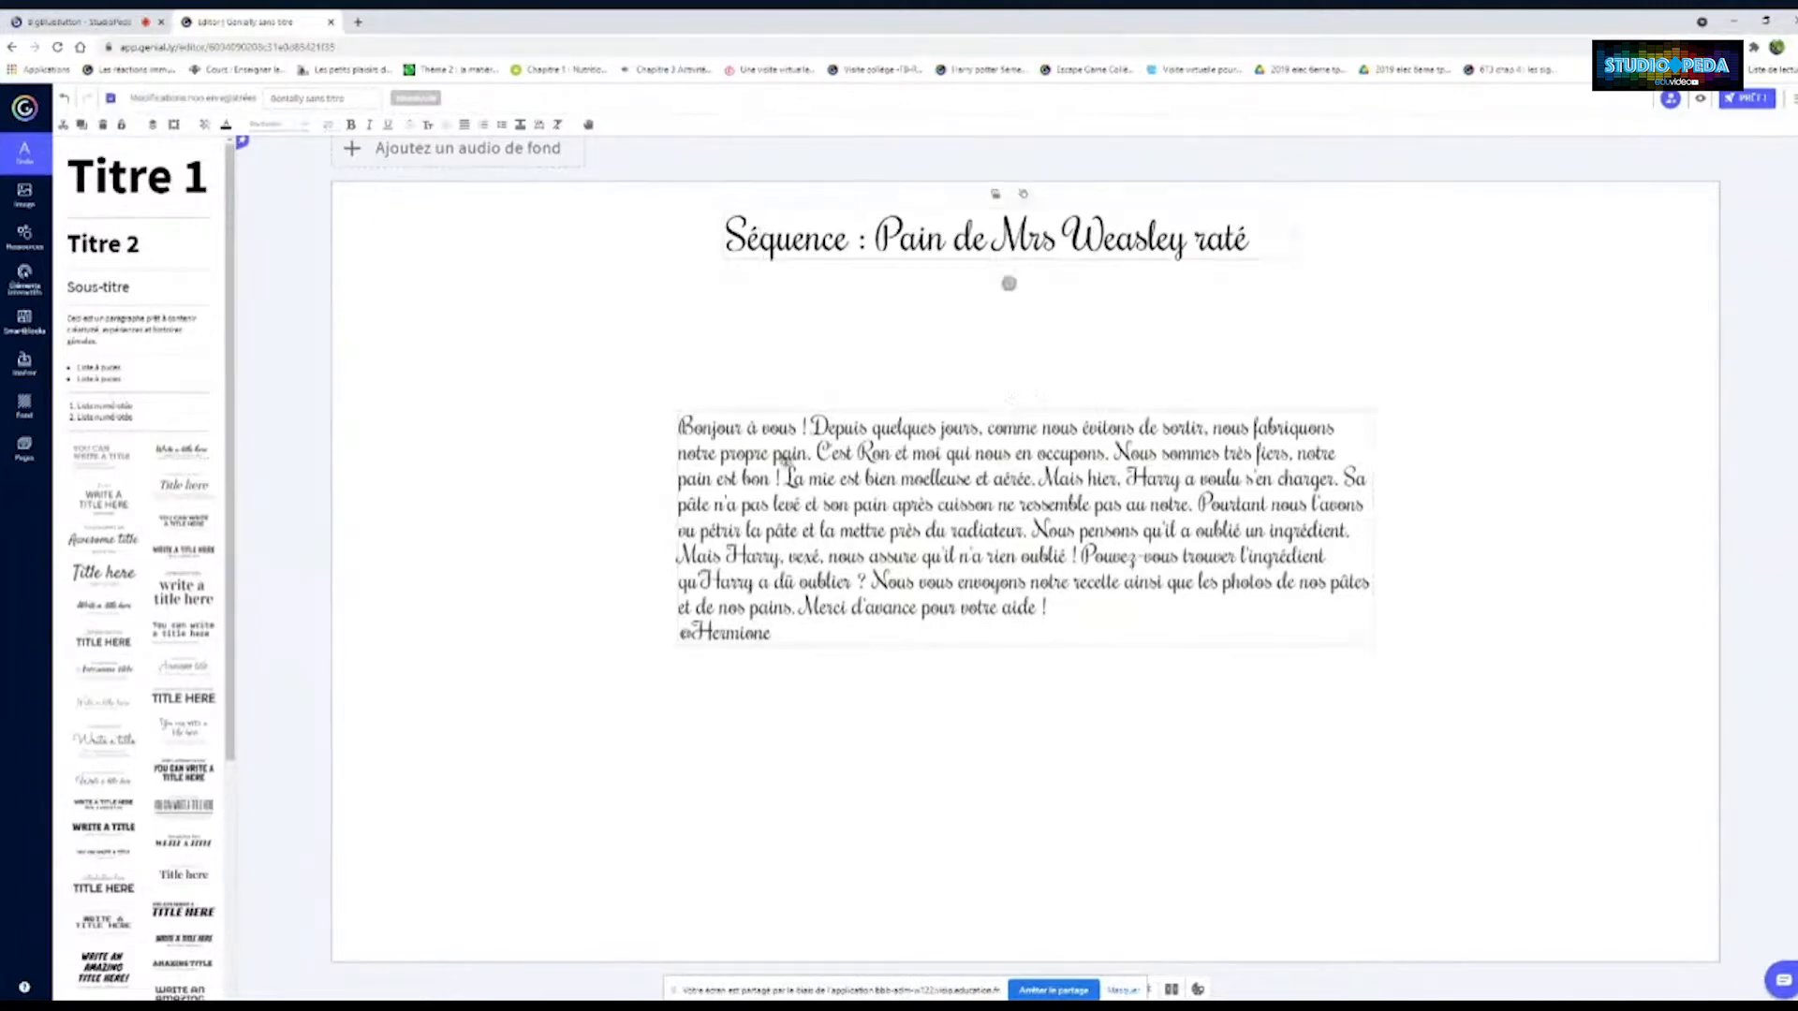
left_click(857, 234)
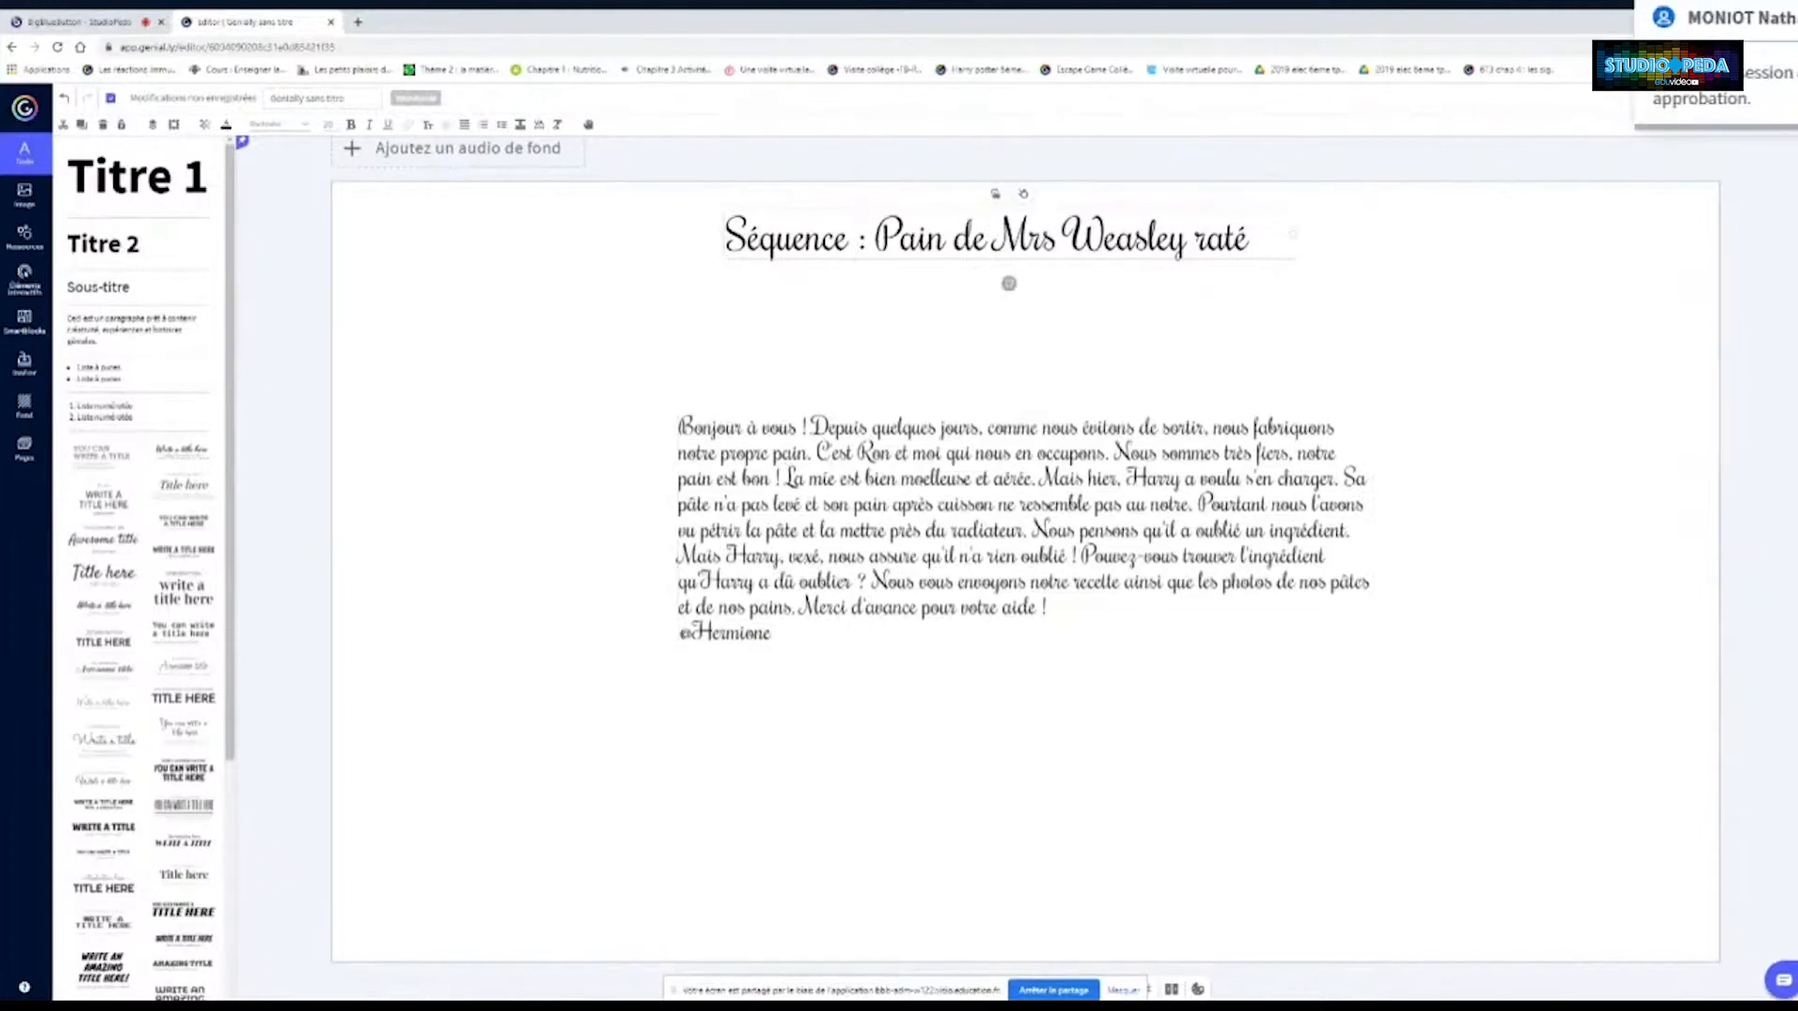
left_click(939, 228)
left_click_drag(940, 227, 892, 244)
left_click(573, 184)
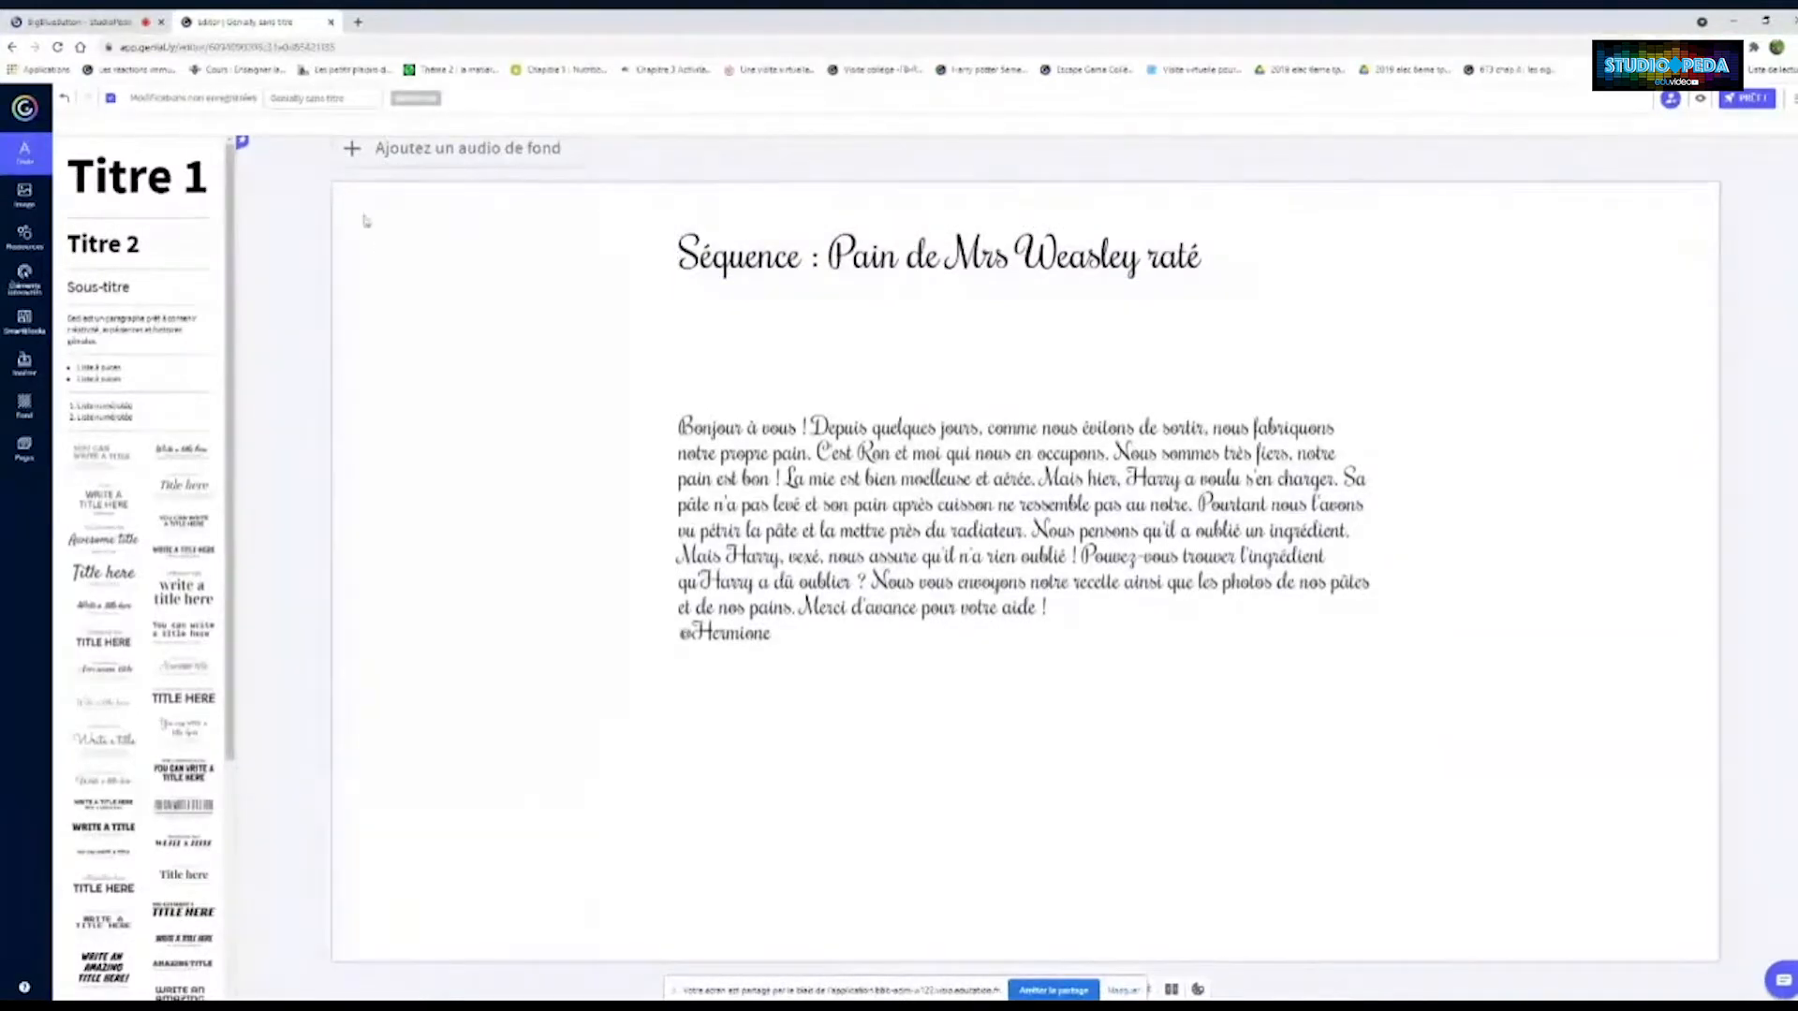
Start new lines in the letter at "Mais hier", "Nous pensons" and "Nous vous envoyons", and reduce its font size to fit the page
left_click(762, 426)
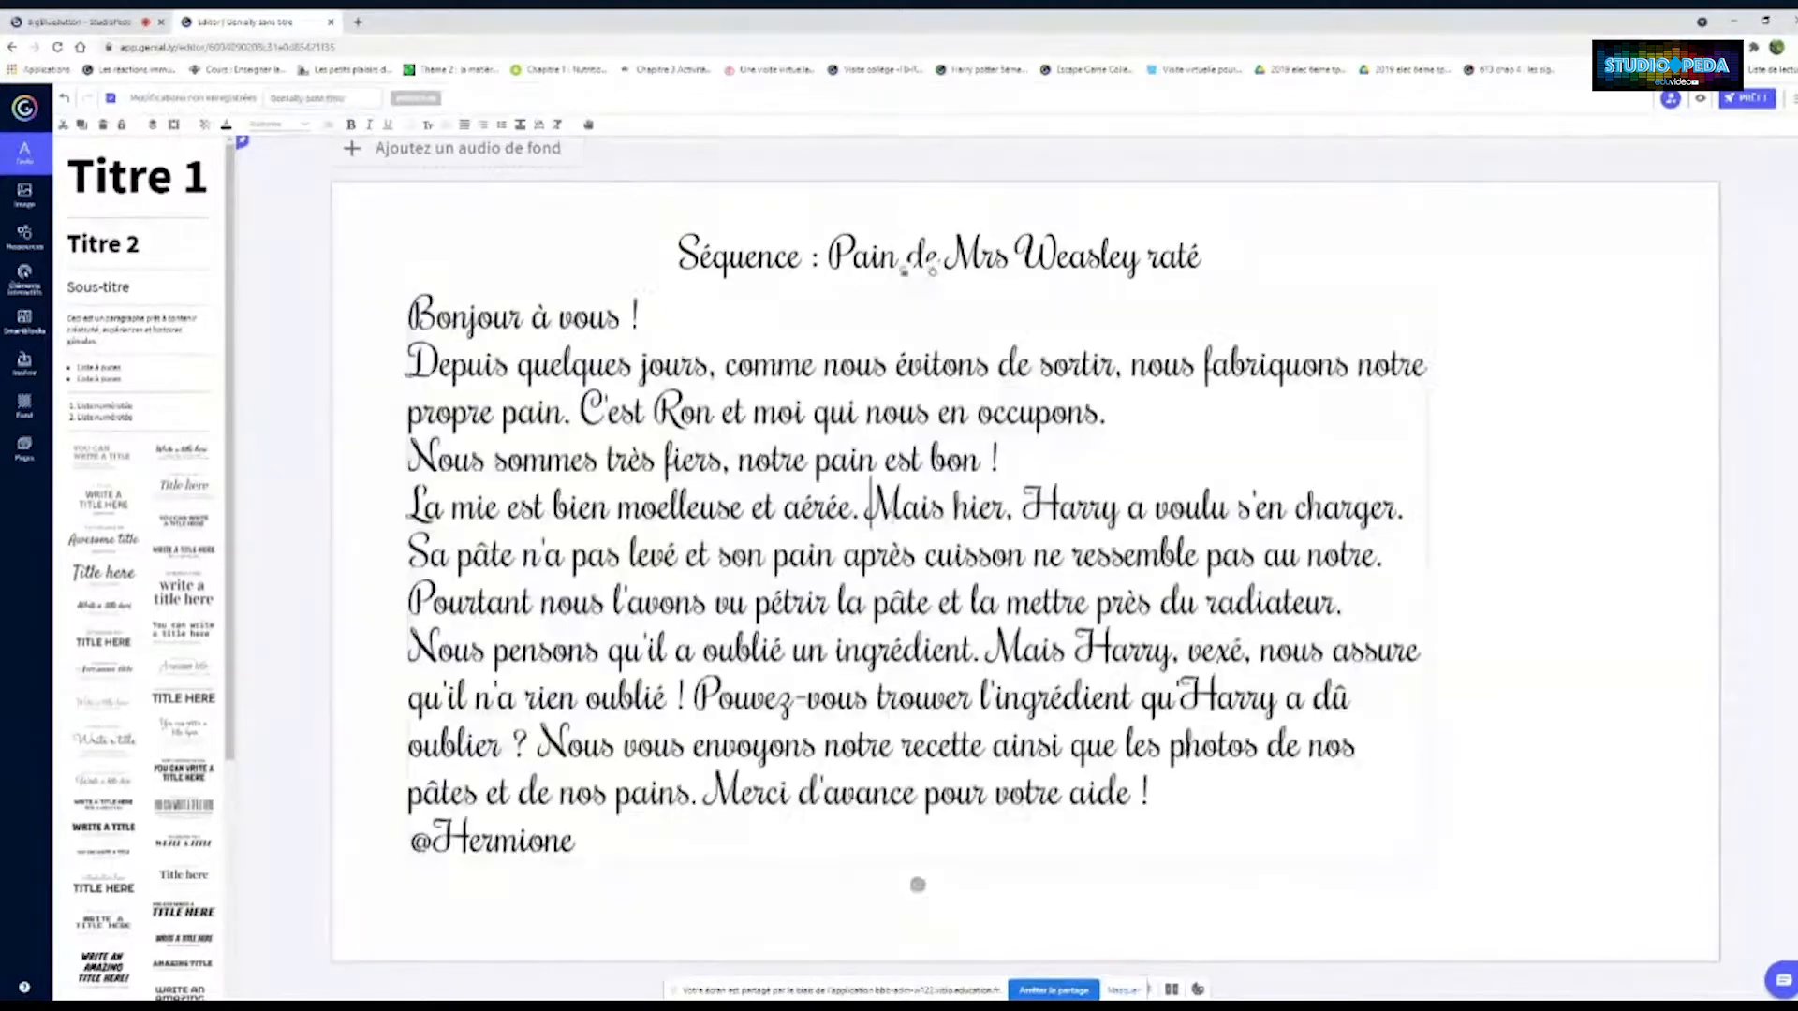
key("Return")
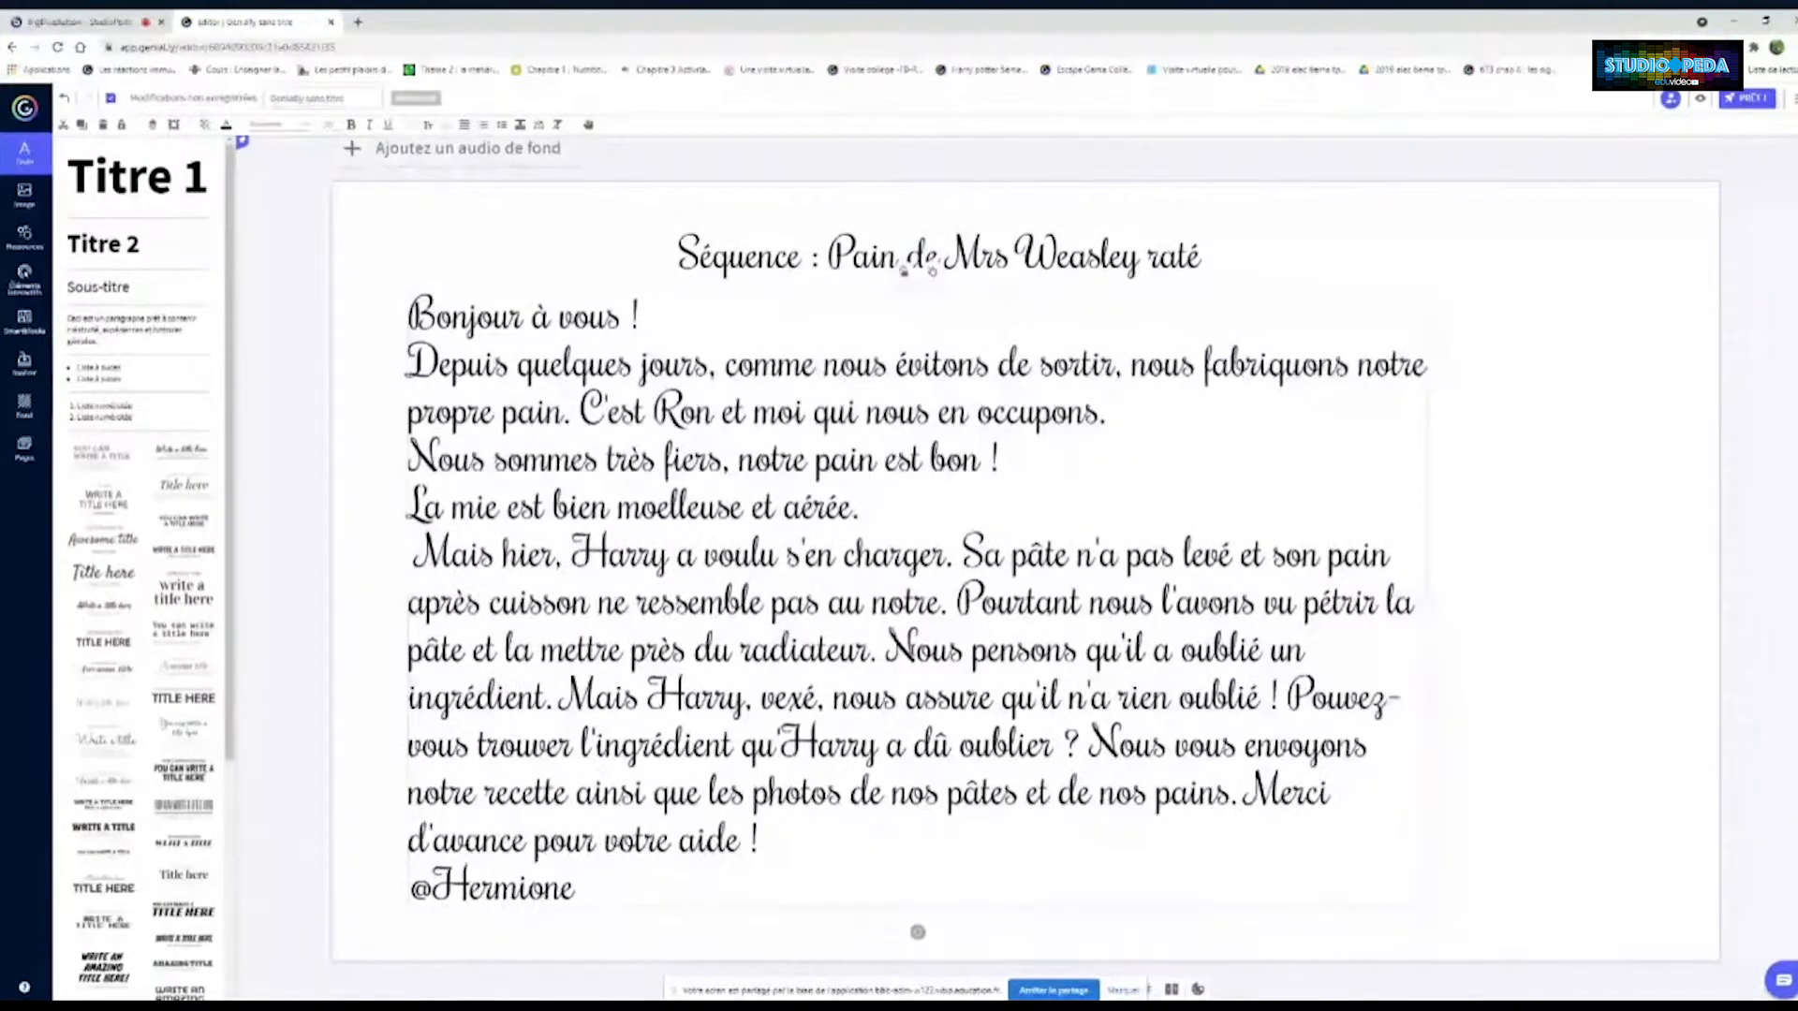
key("Return")
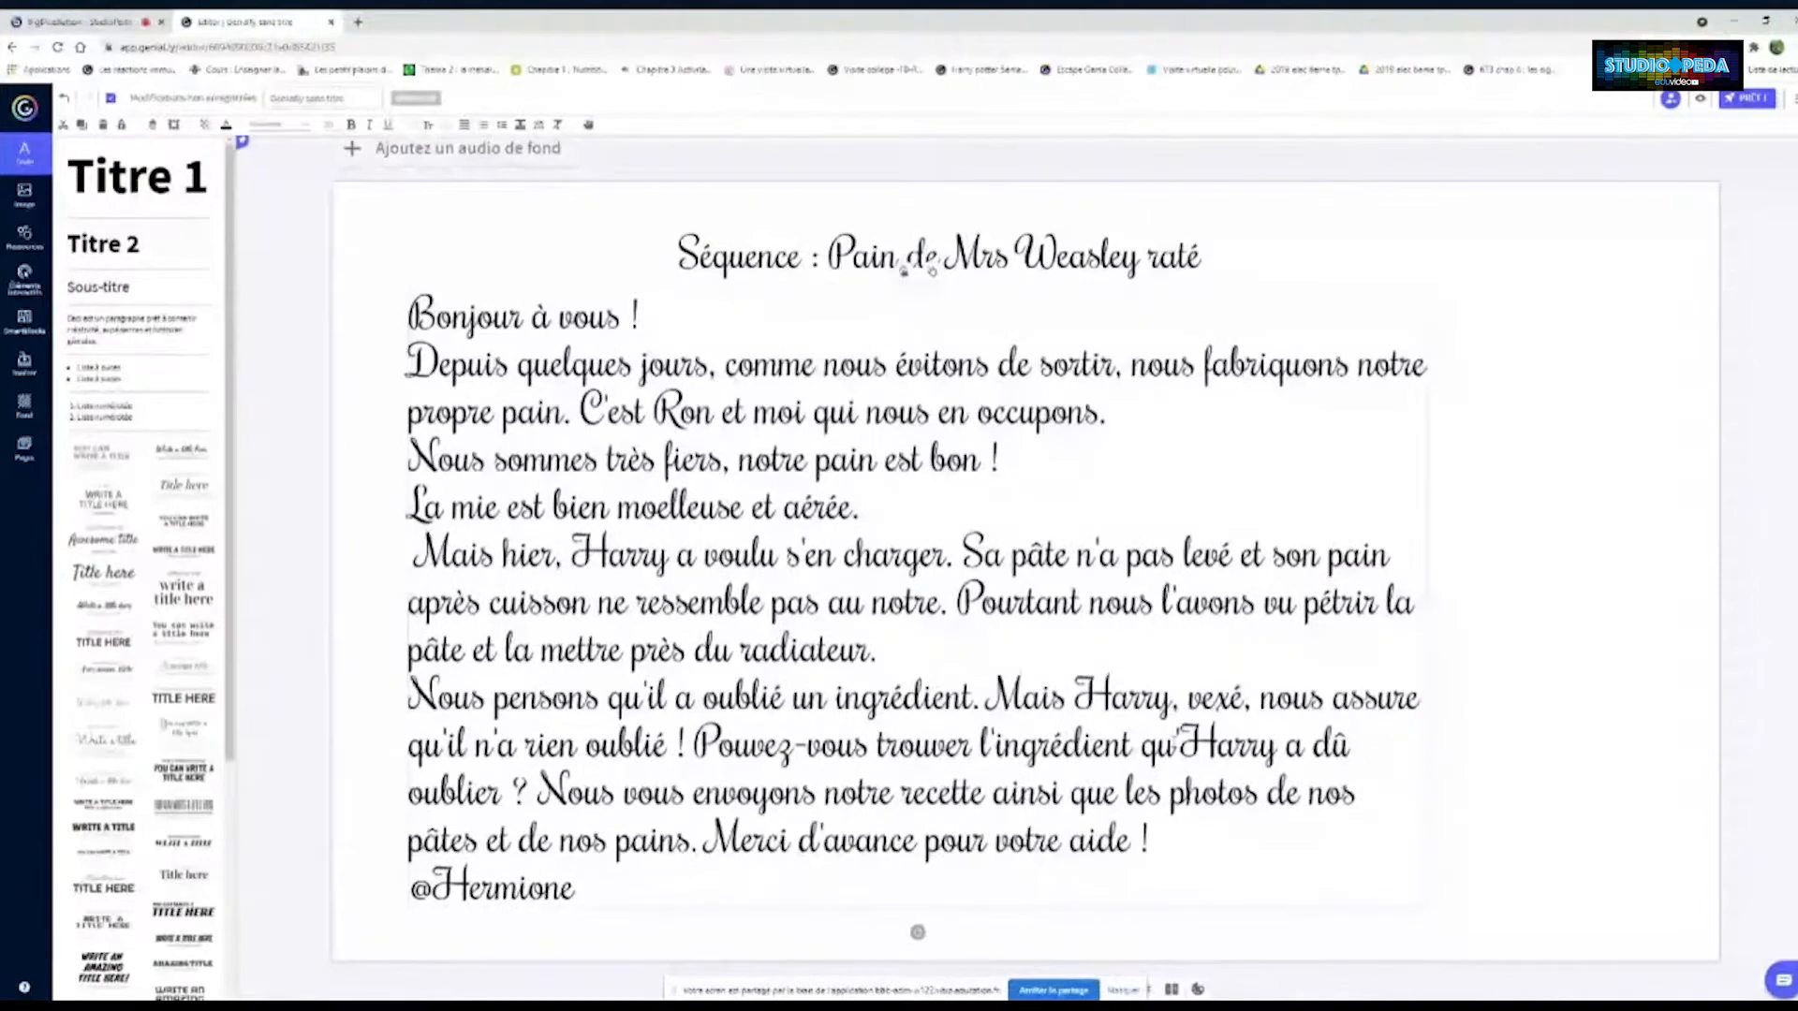
key("Return")
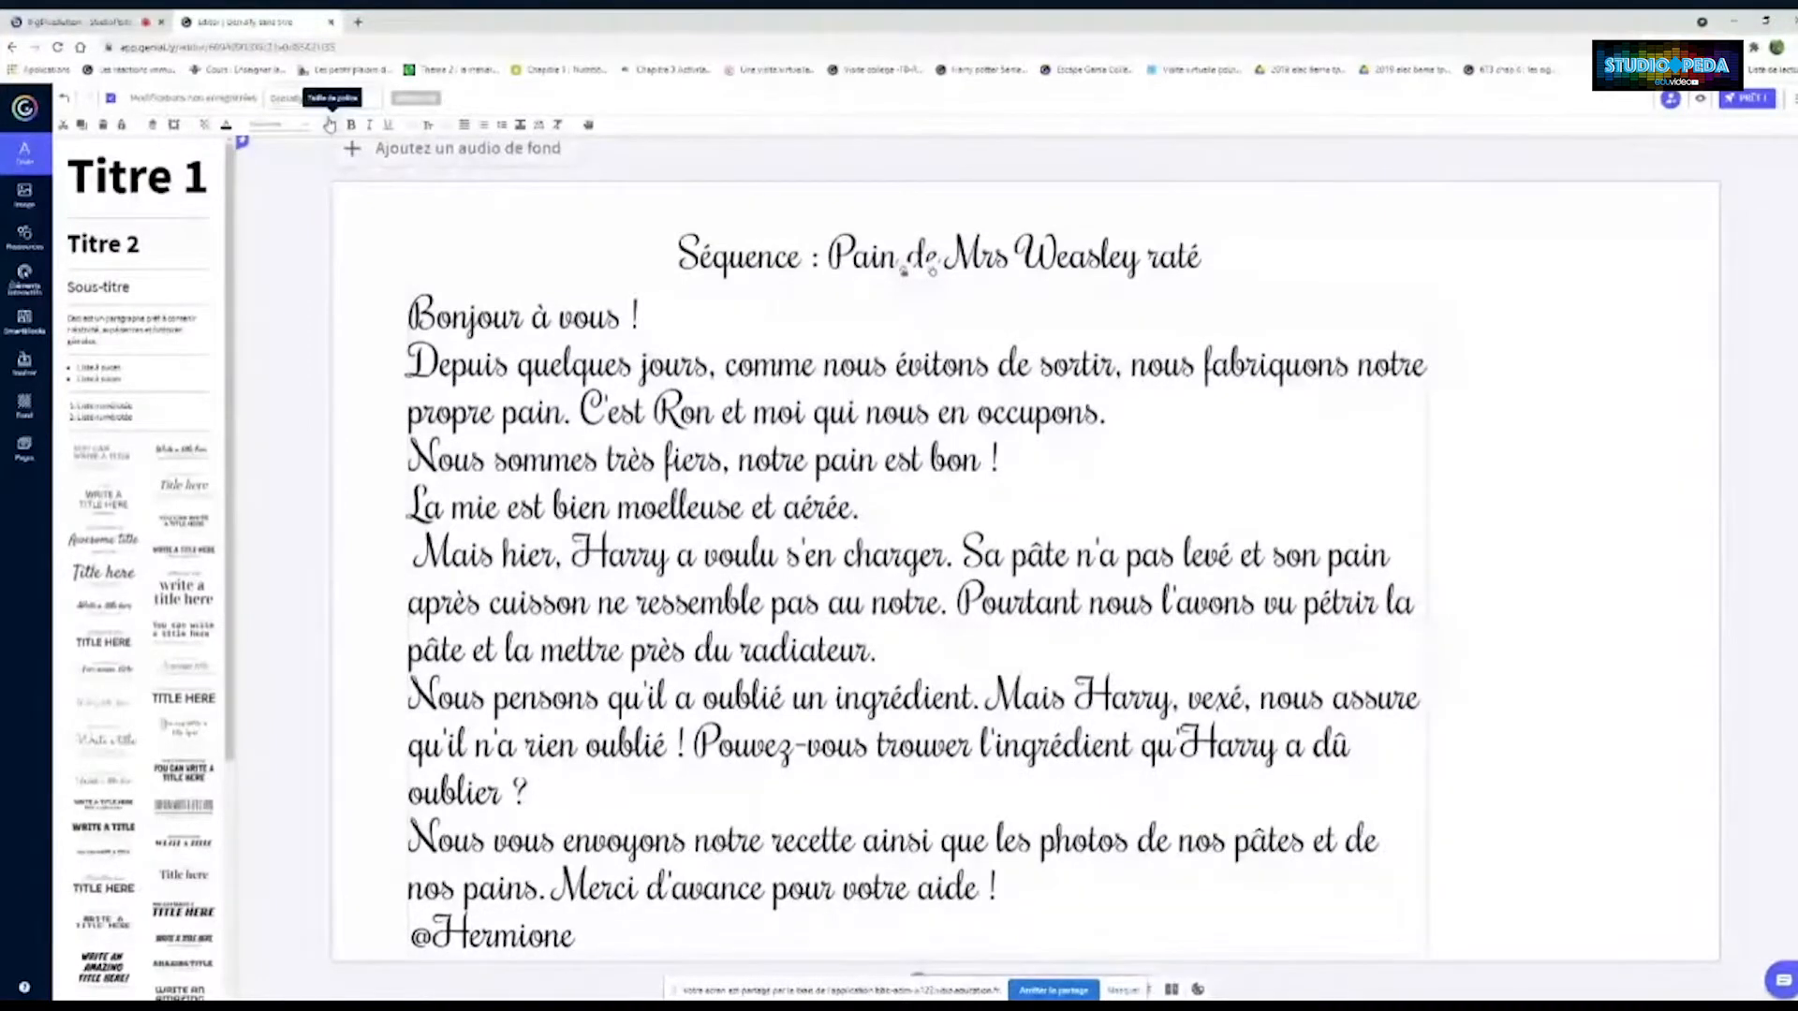
left_click(330, 125)
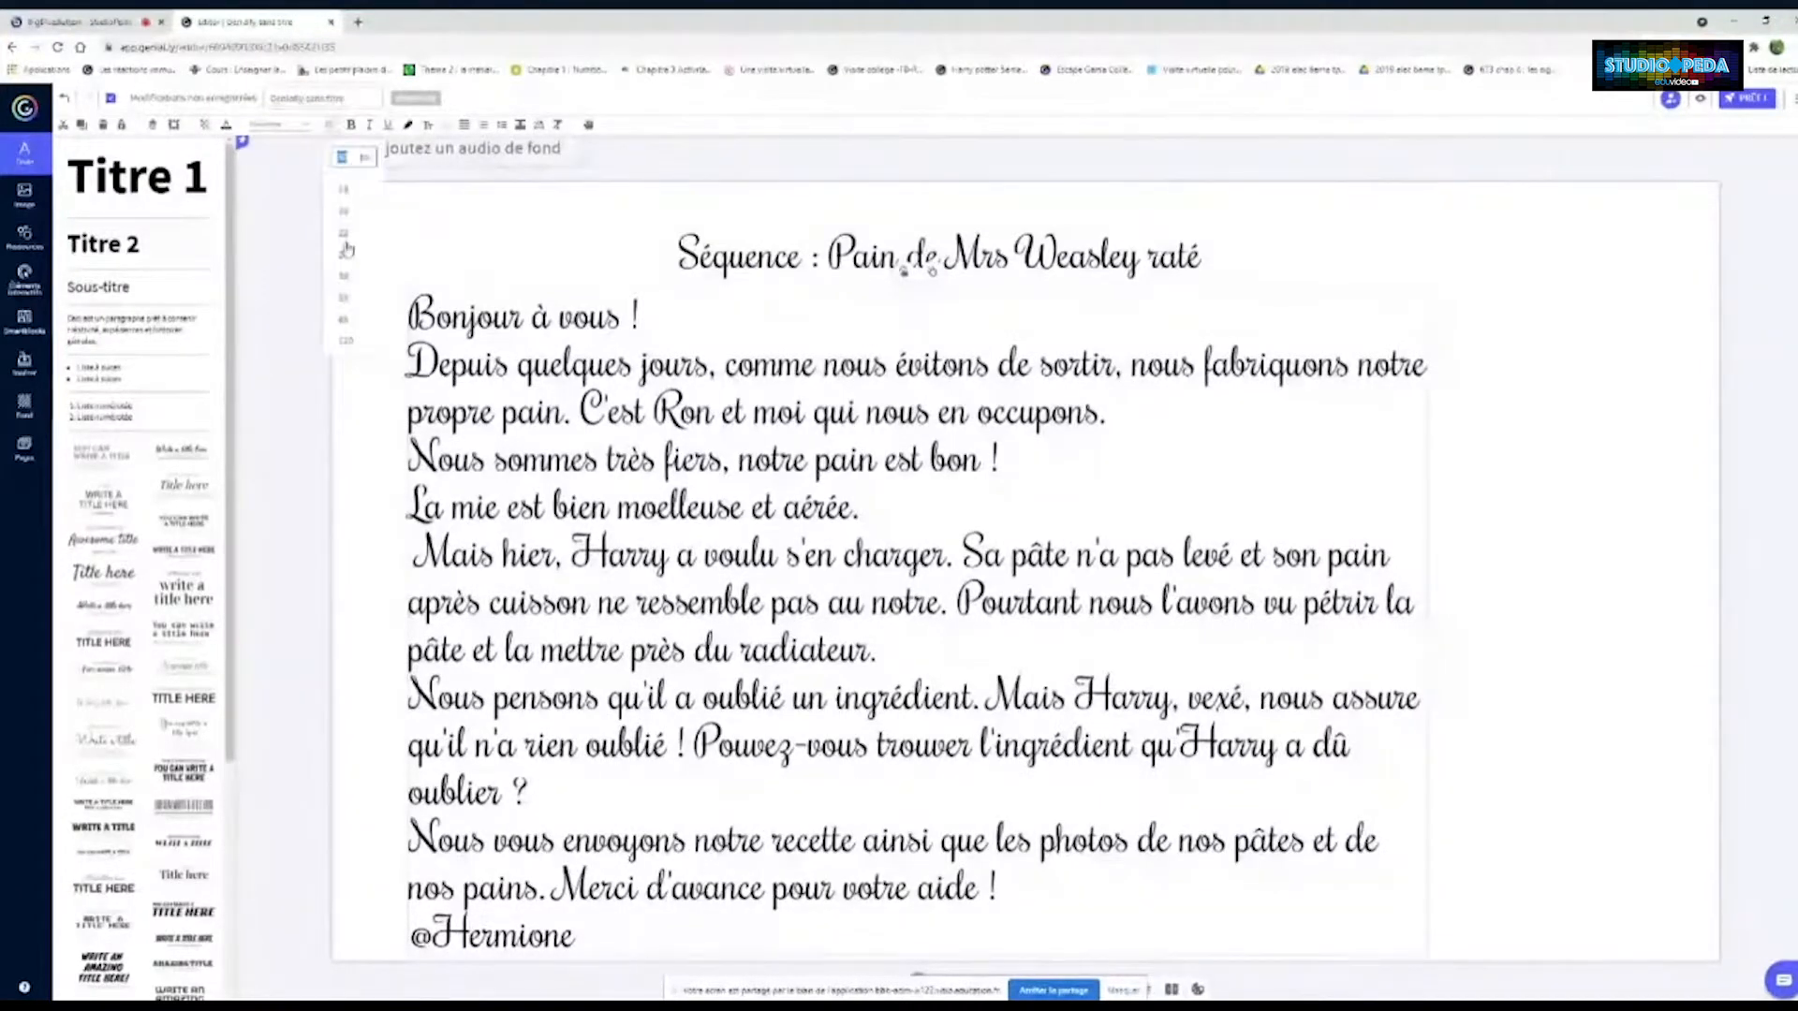
left_click(346, 249)
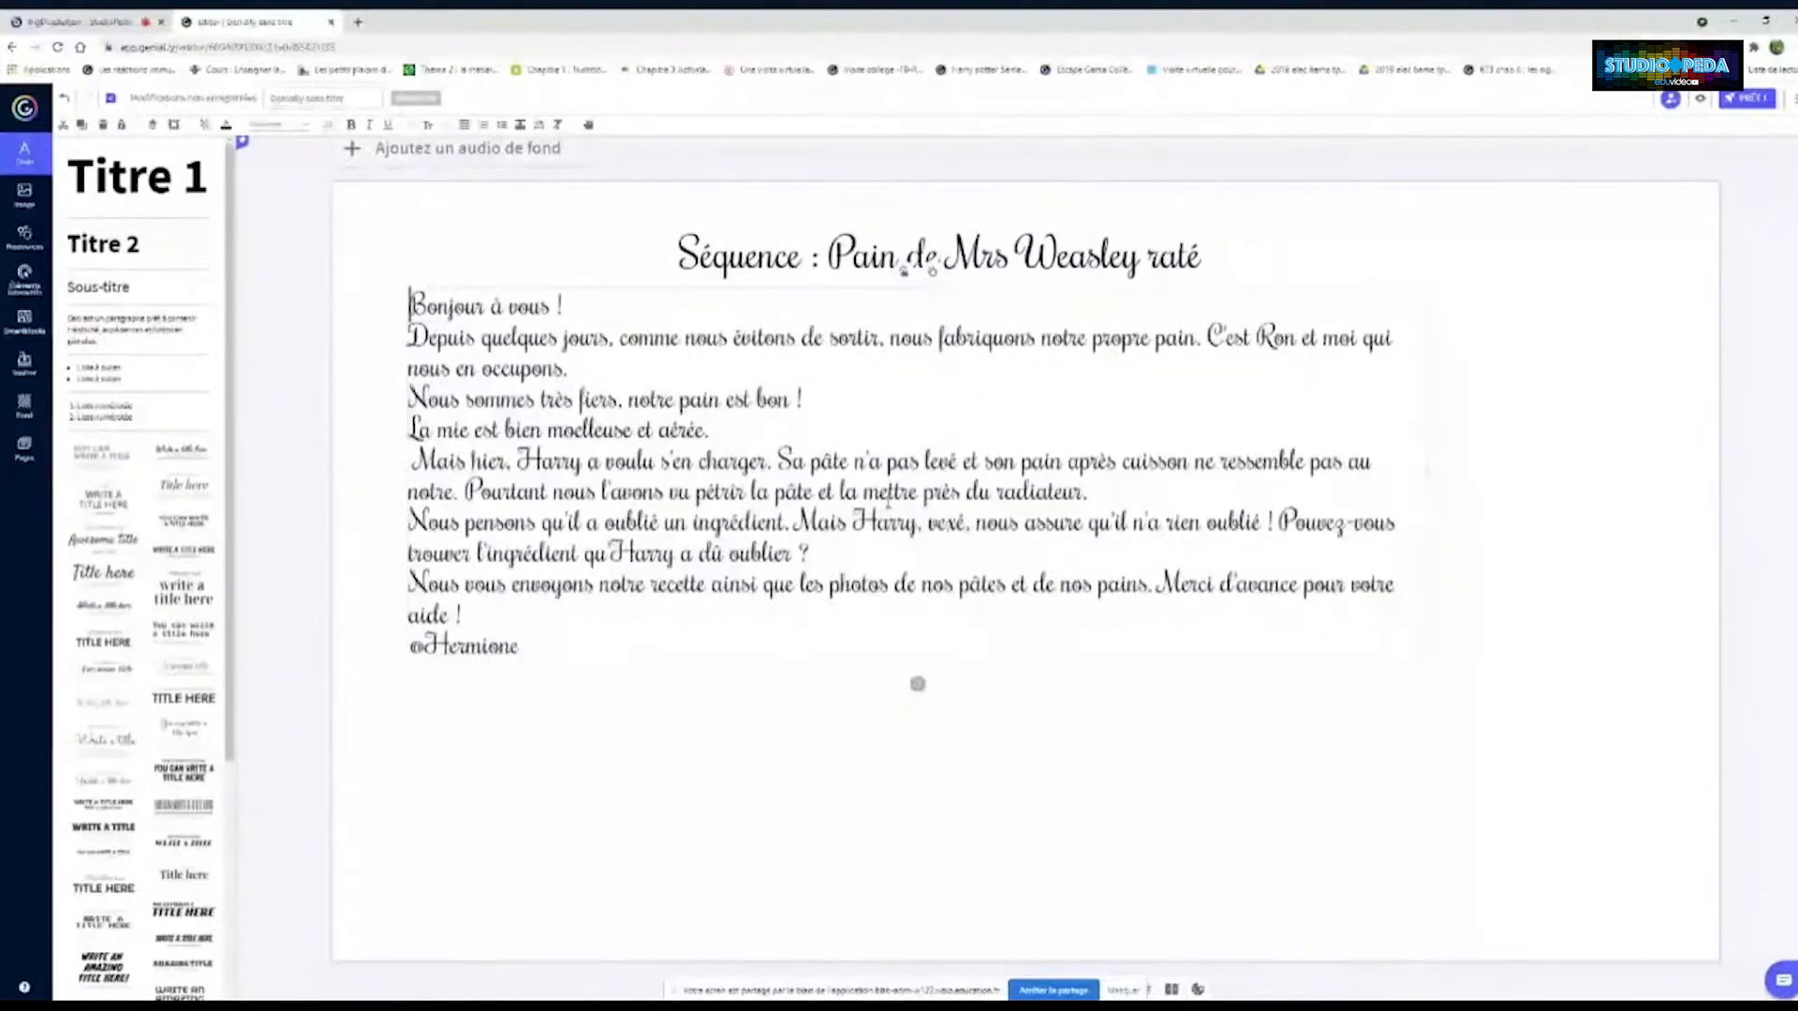
left_click(796, 522)
key("Return")
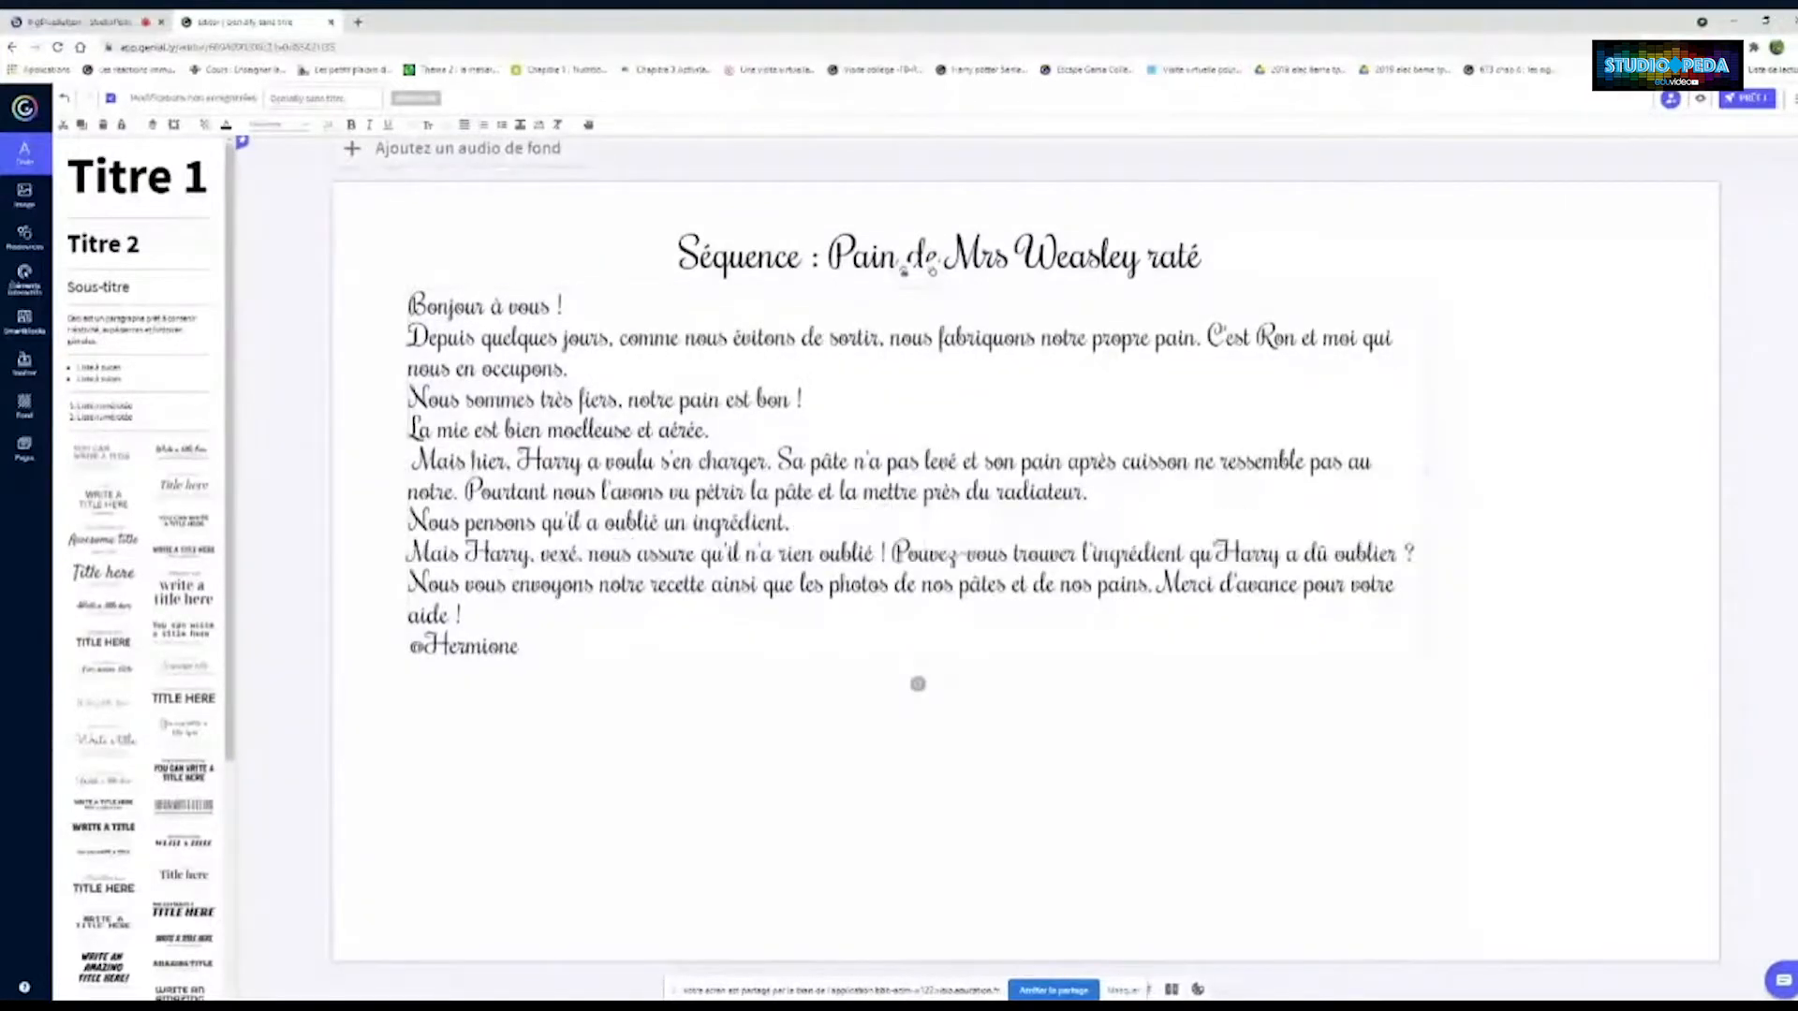
left_click(889, 553)
key("Return")
left_click(589, 647)
key("Return")
key("Return")
key("Return")
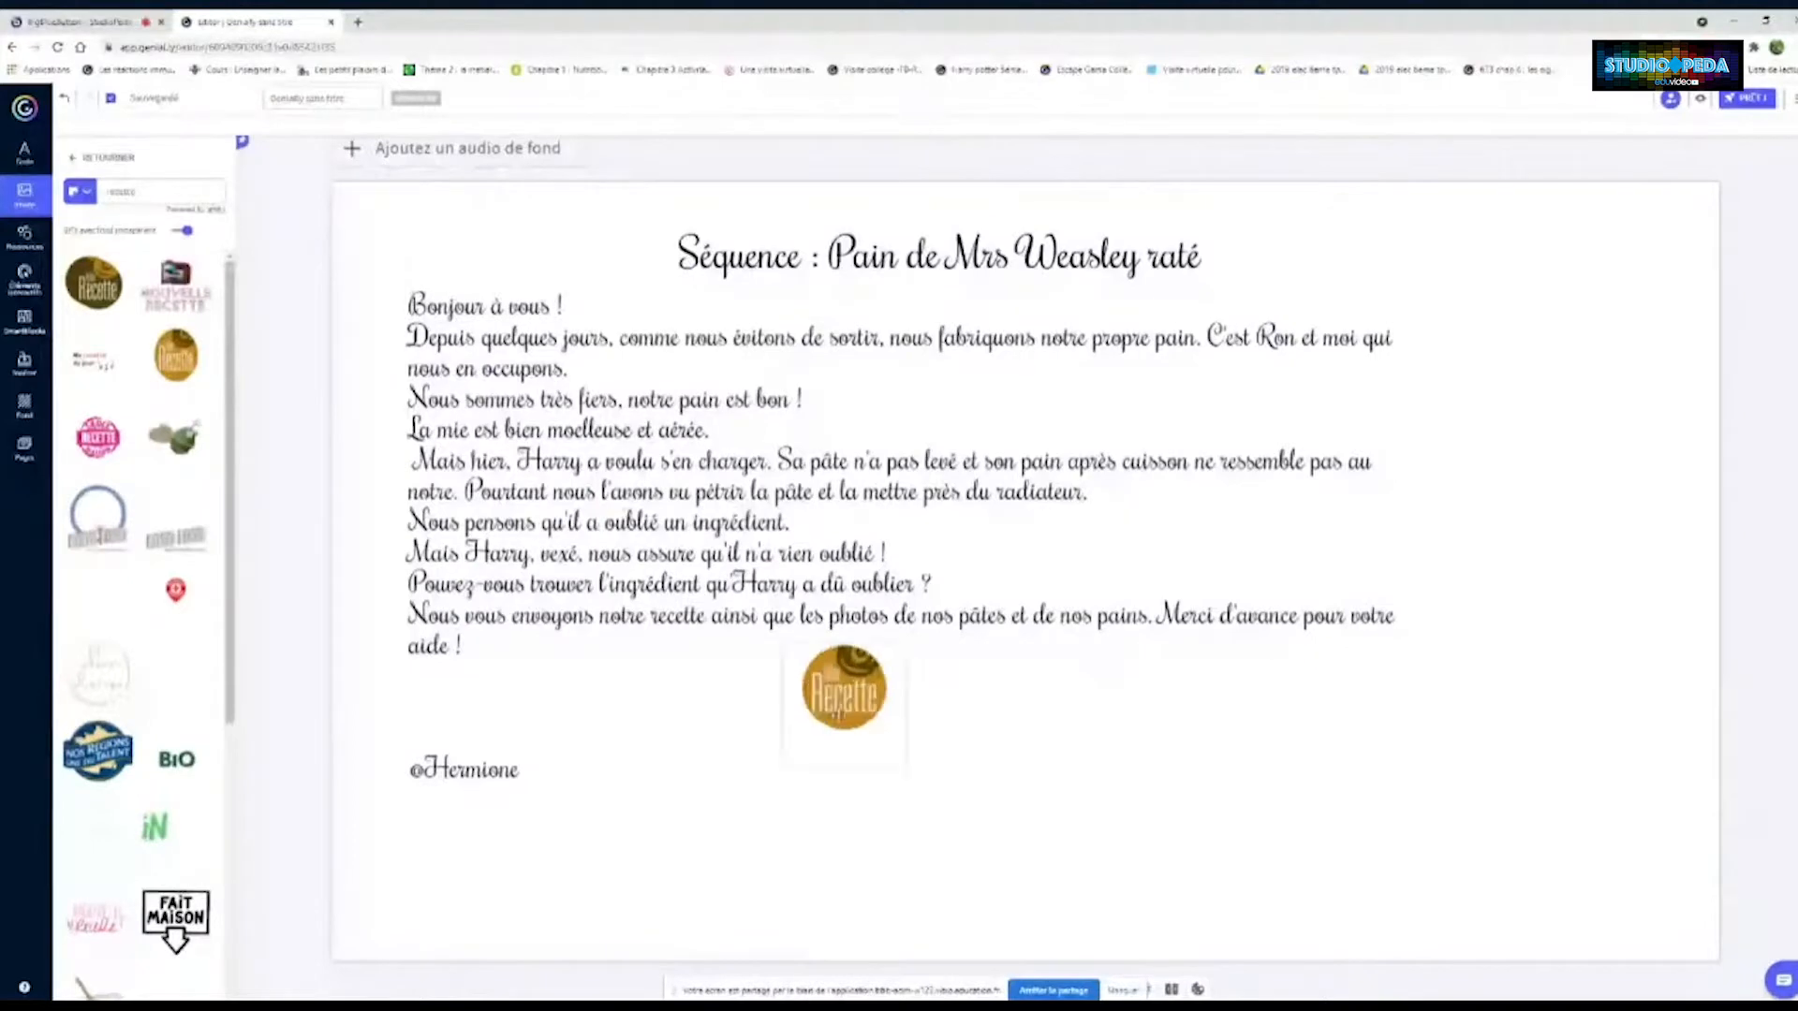
Move the animated Recette sticker to the space below the word "recette" in the letter's last sentence
left_click_drag(838, 704, 702, 690)
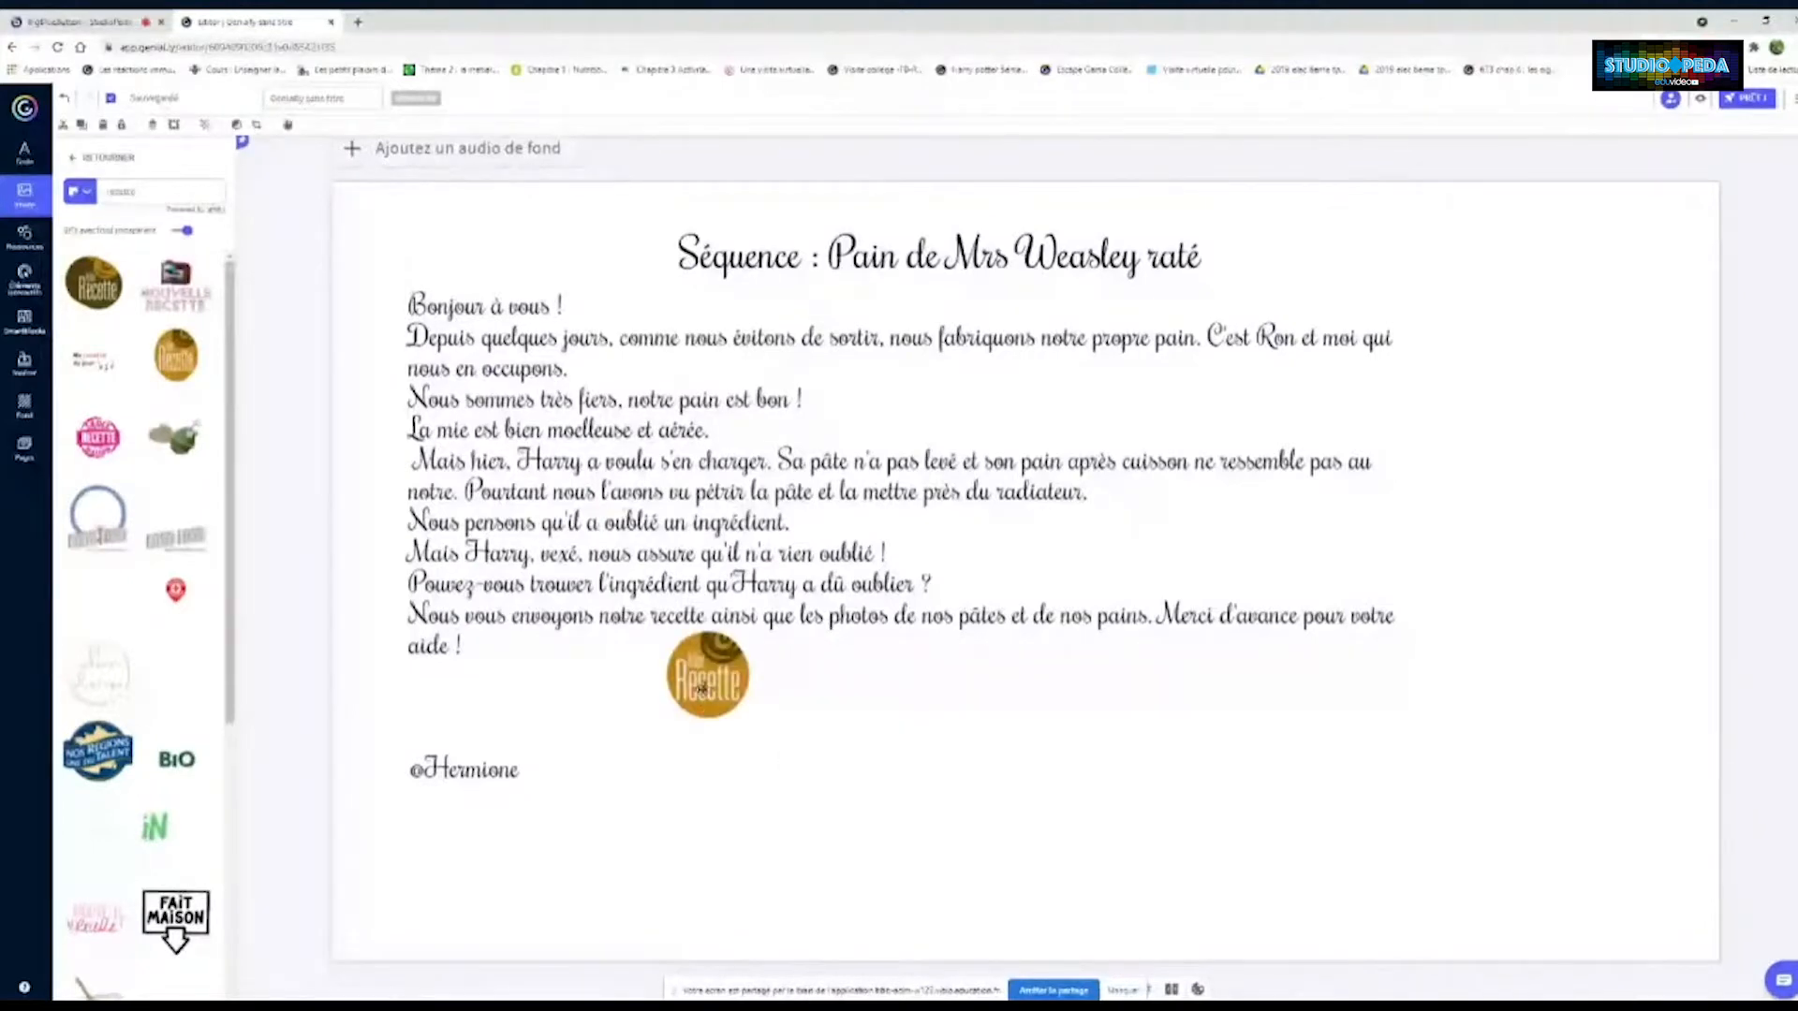
left_click_drag(701, 688, 697, 646)
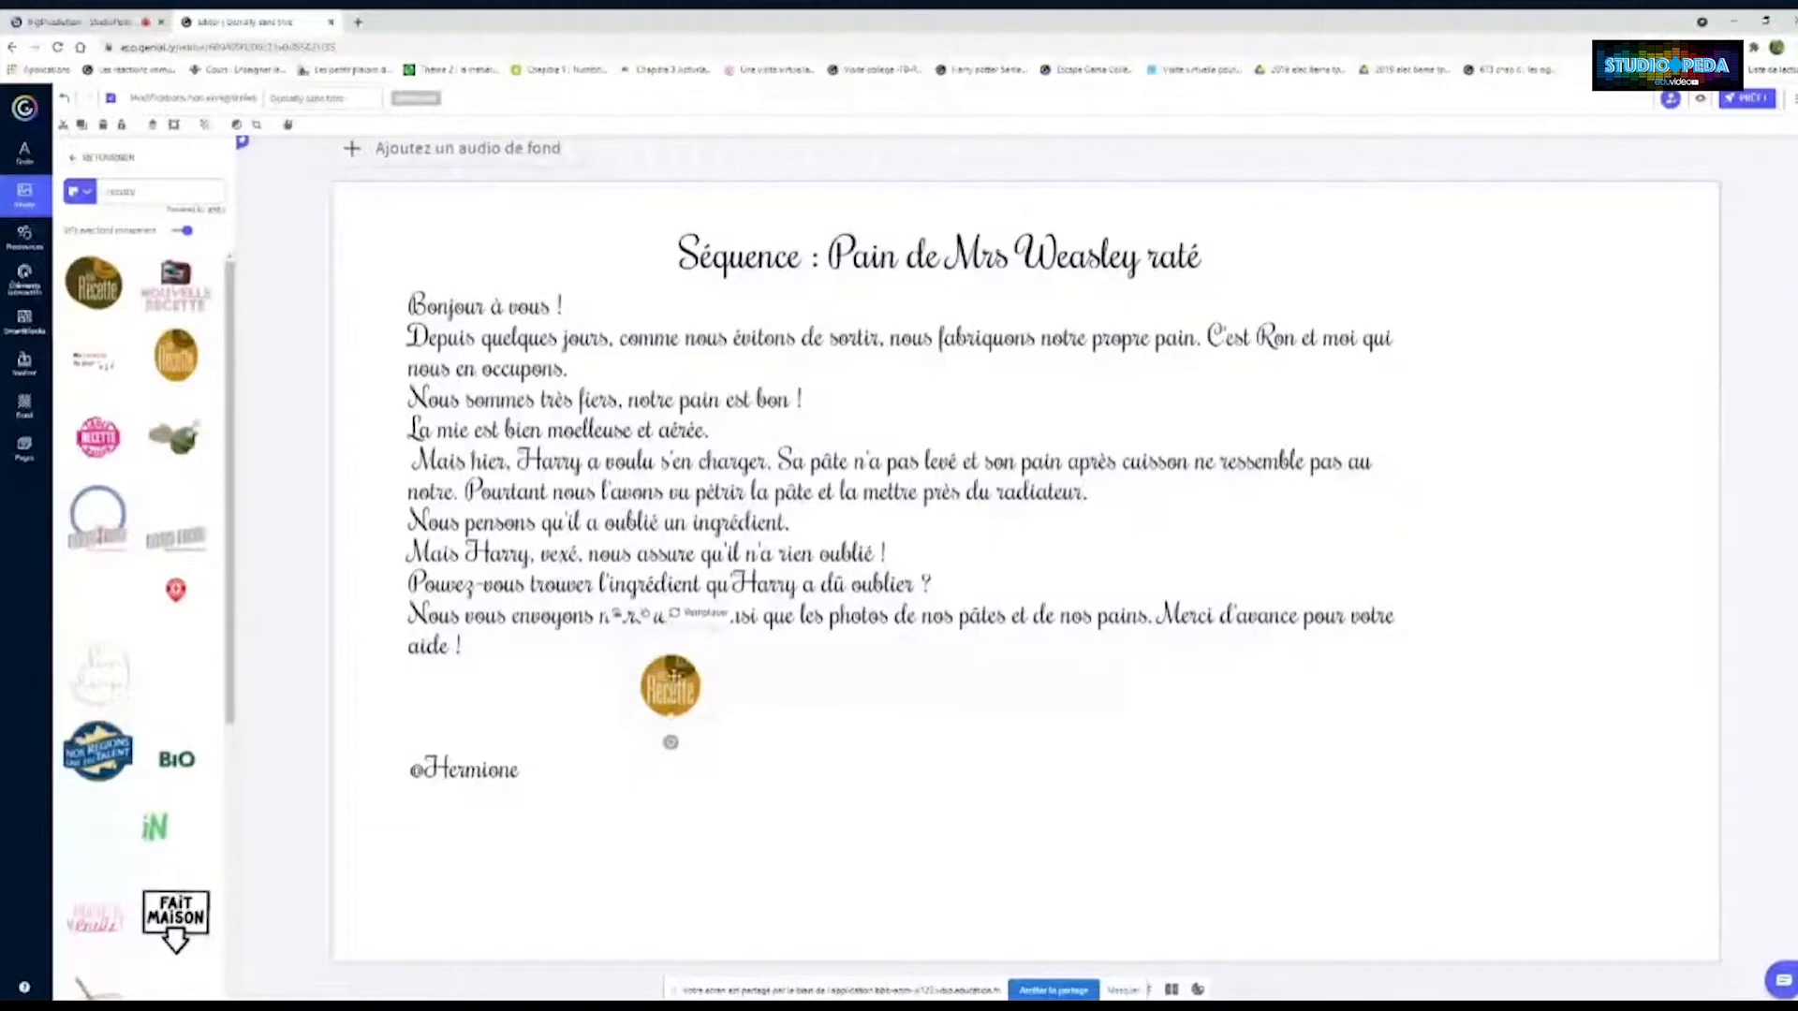
Add a second page to the presentation using the Blank page model
left_click(25, 449)
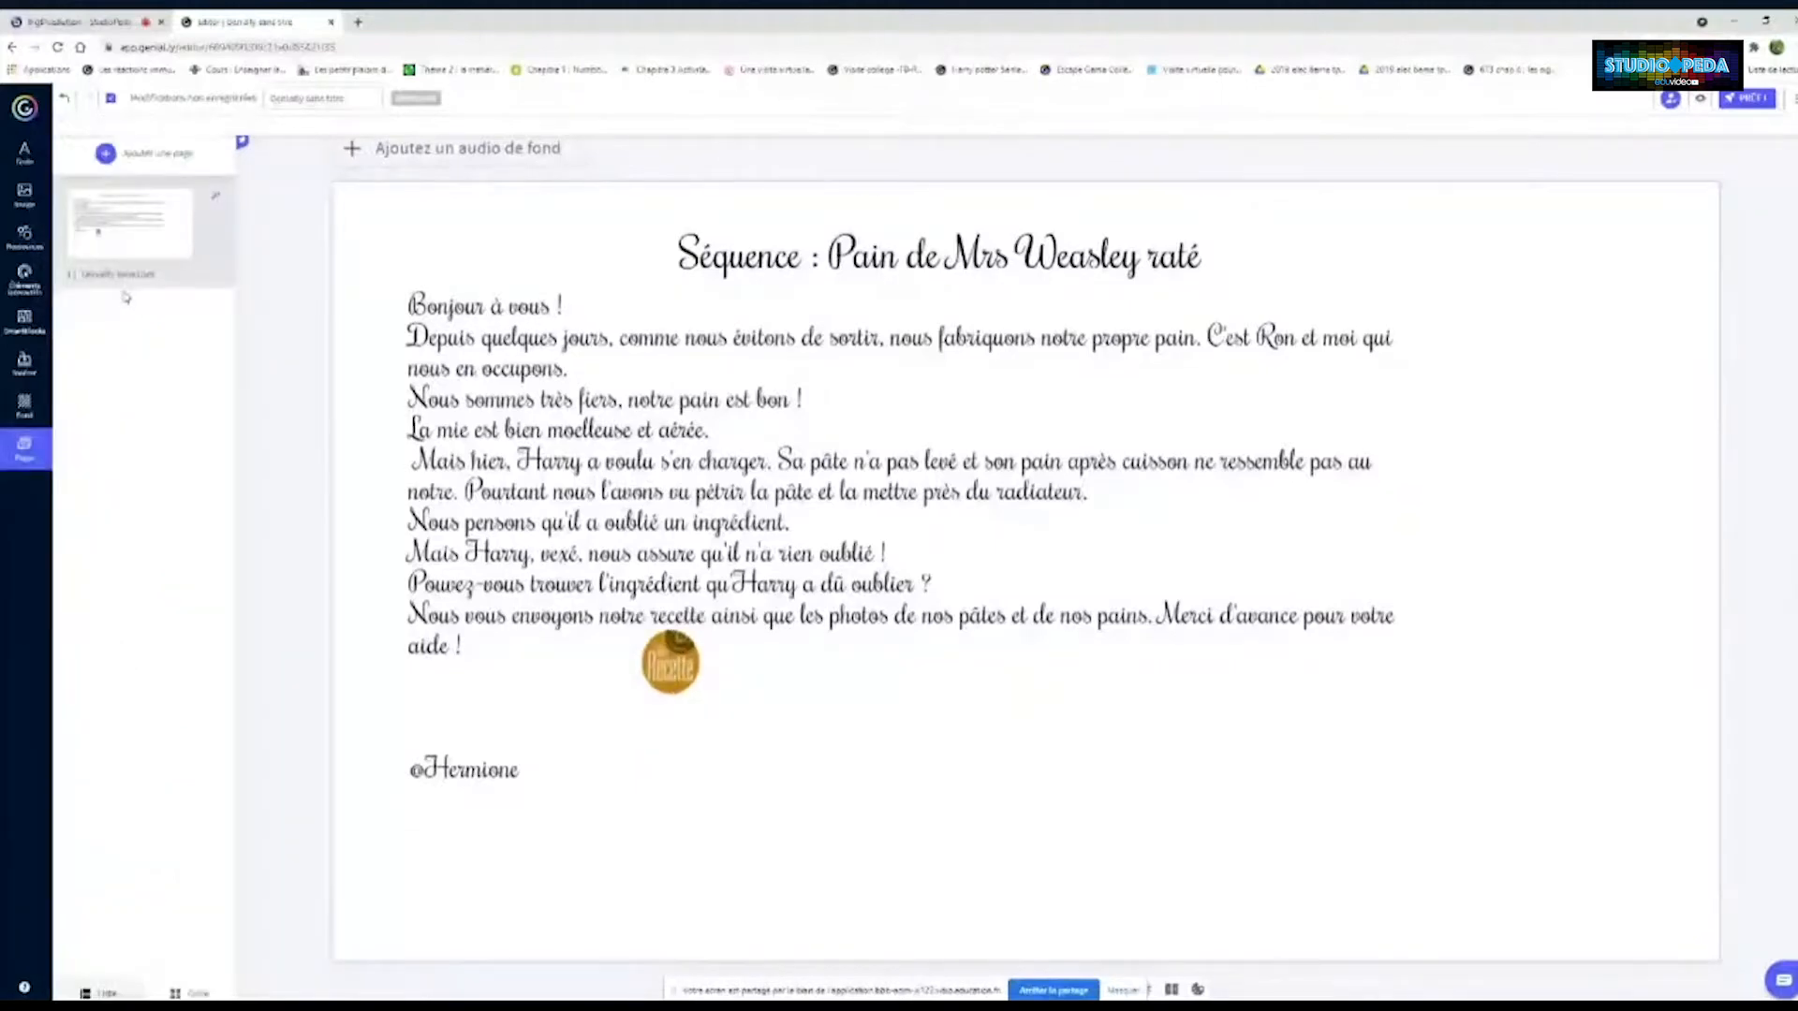
left_click(125, 297)
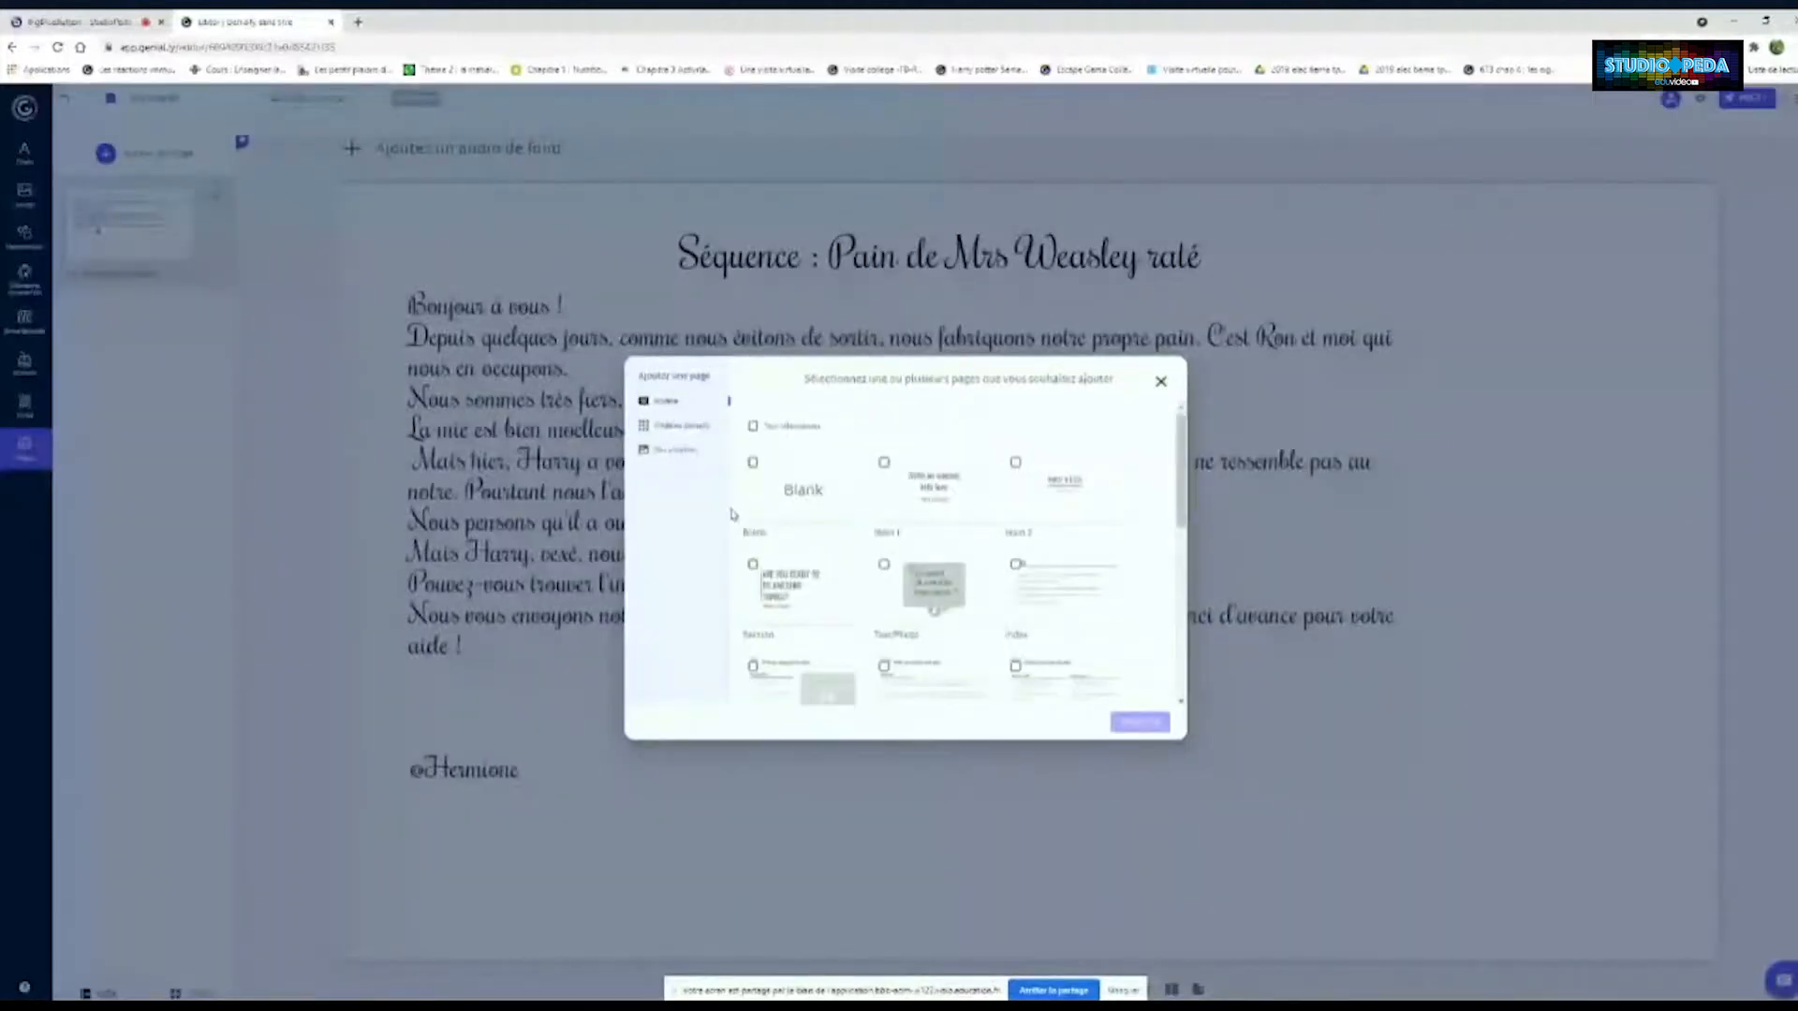
left_click(749, 511)
left_click(1137, 720)
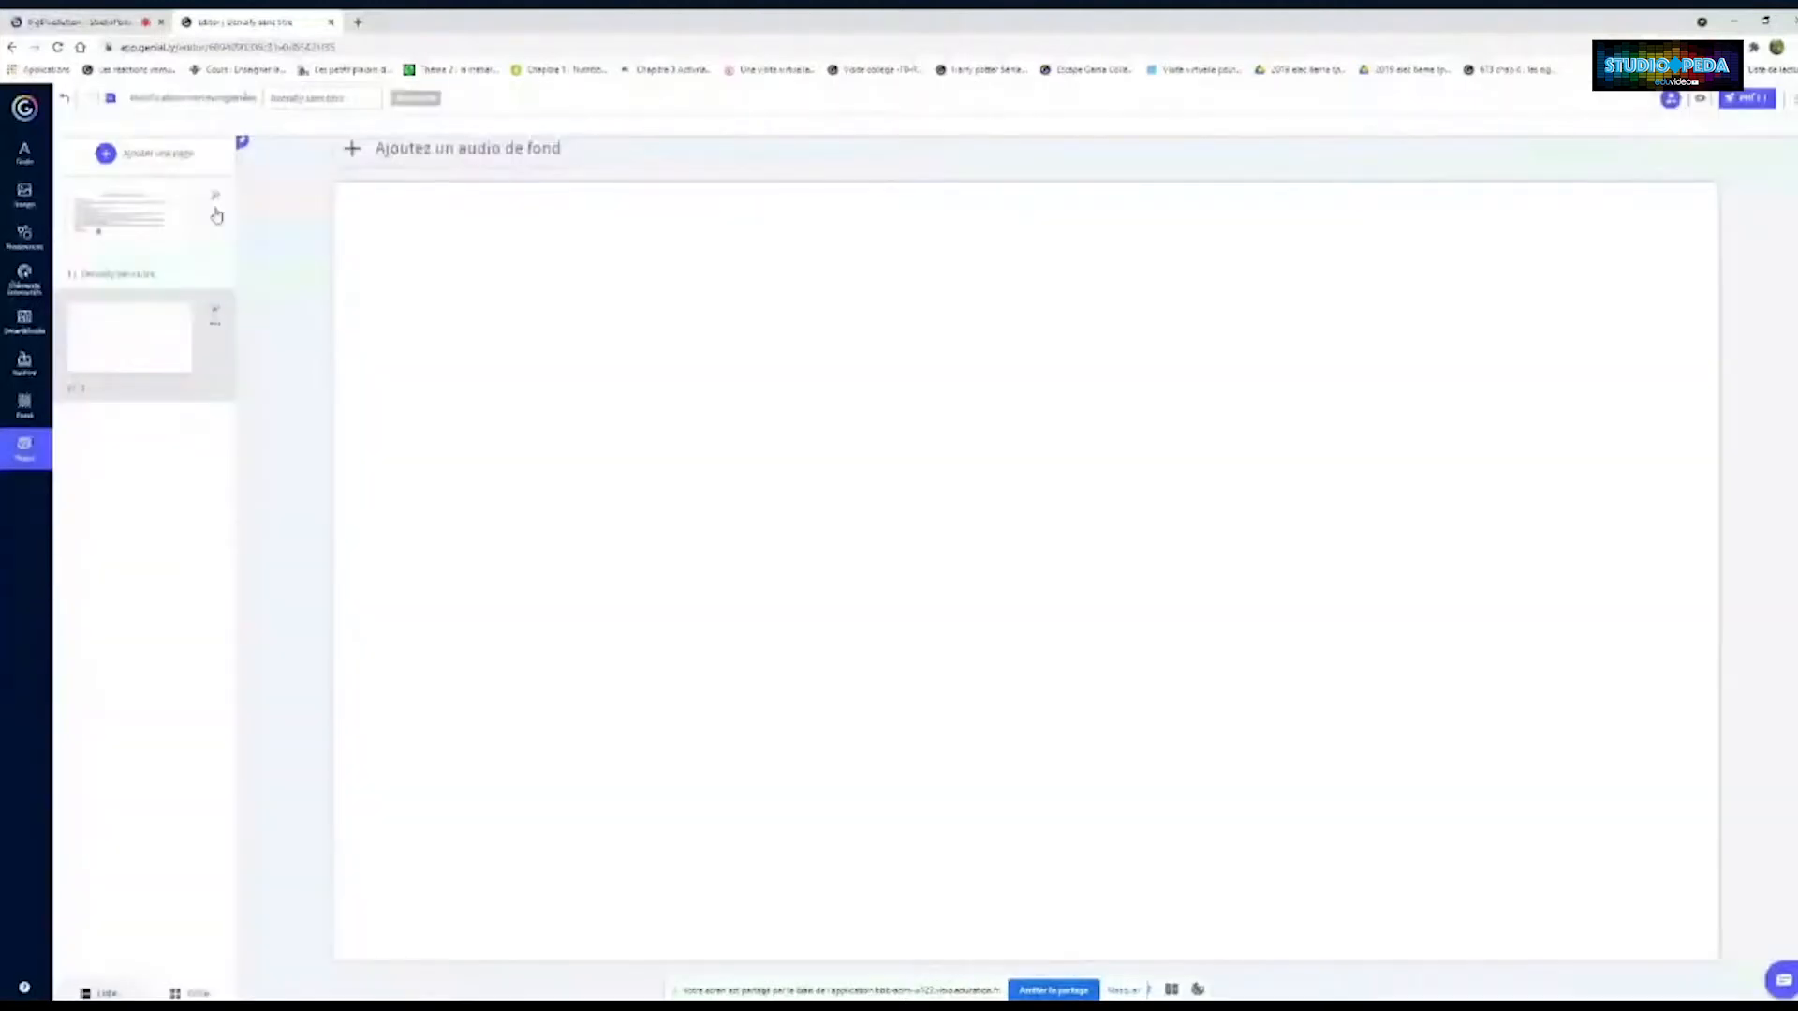
Duplicate the letter page and delete the resulting copy
mouse_move(161, 214)
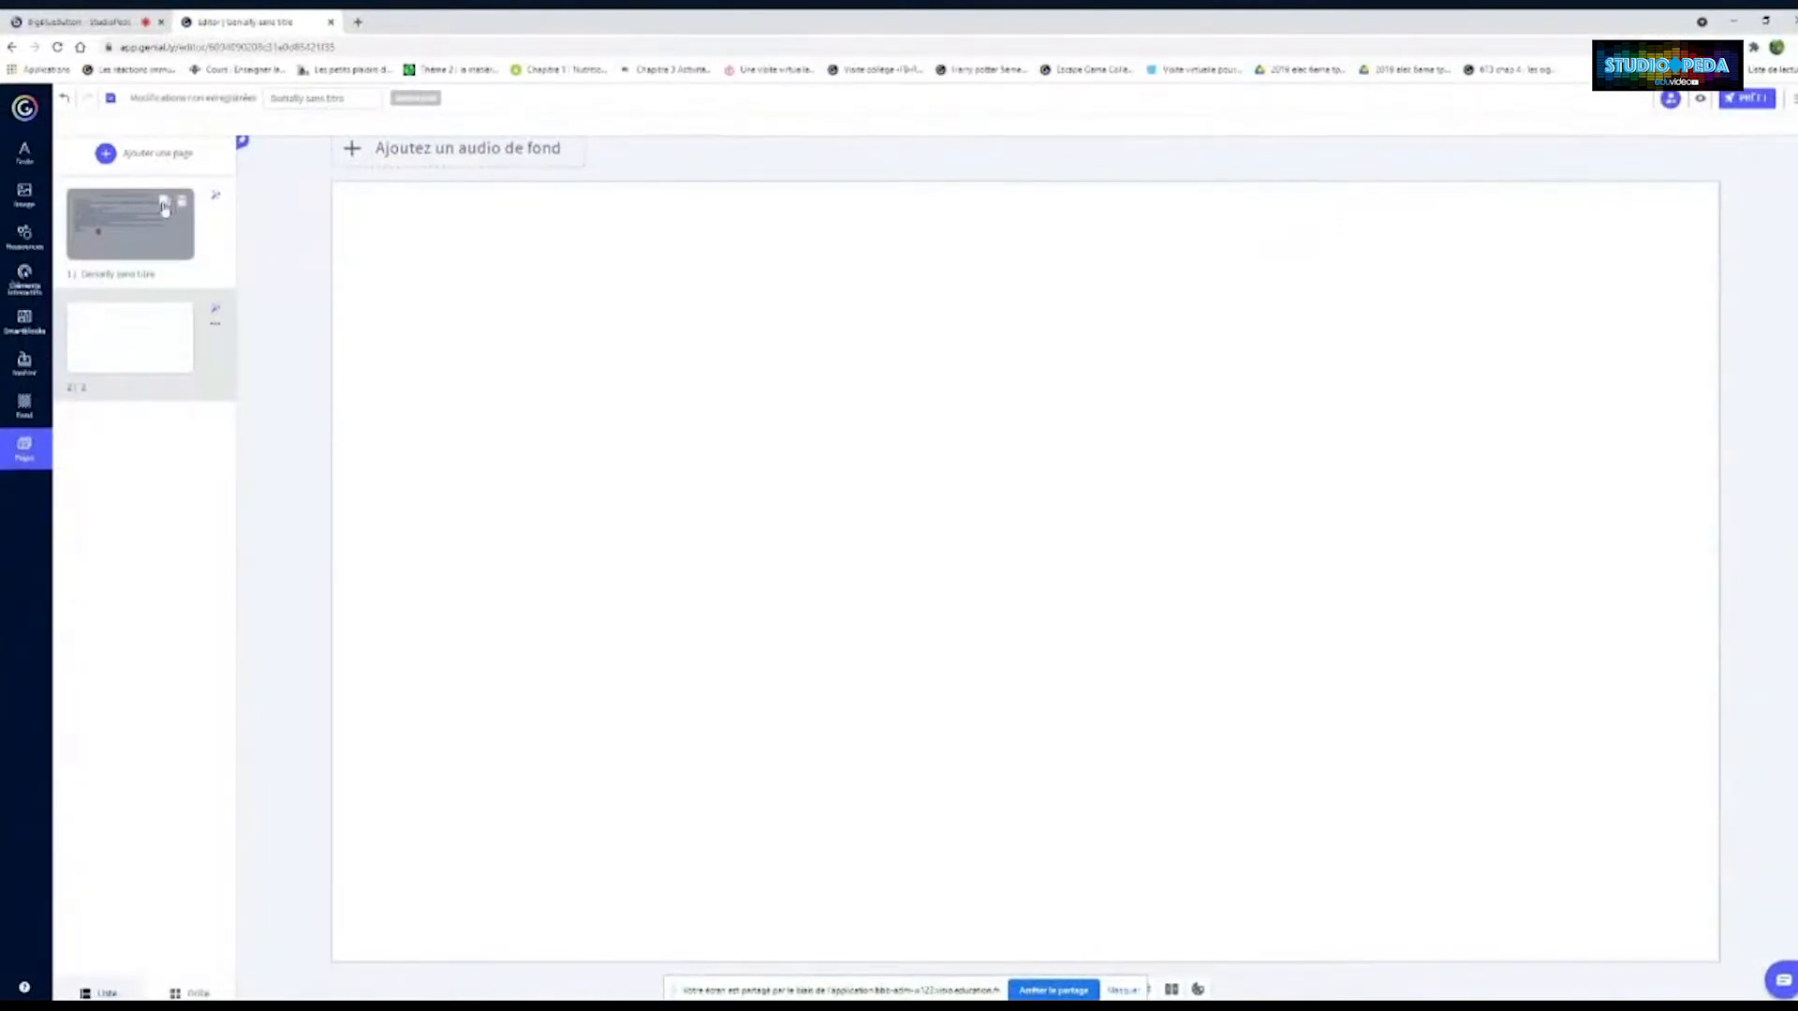
left_click(164, 204)
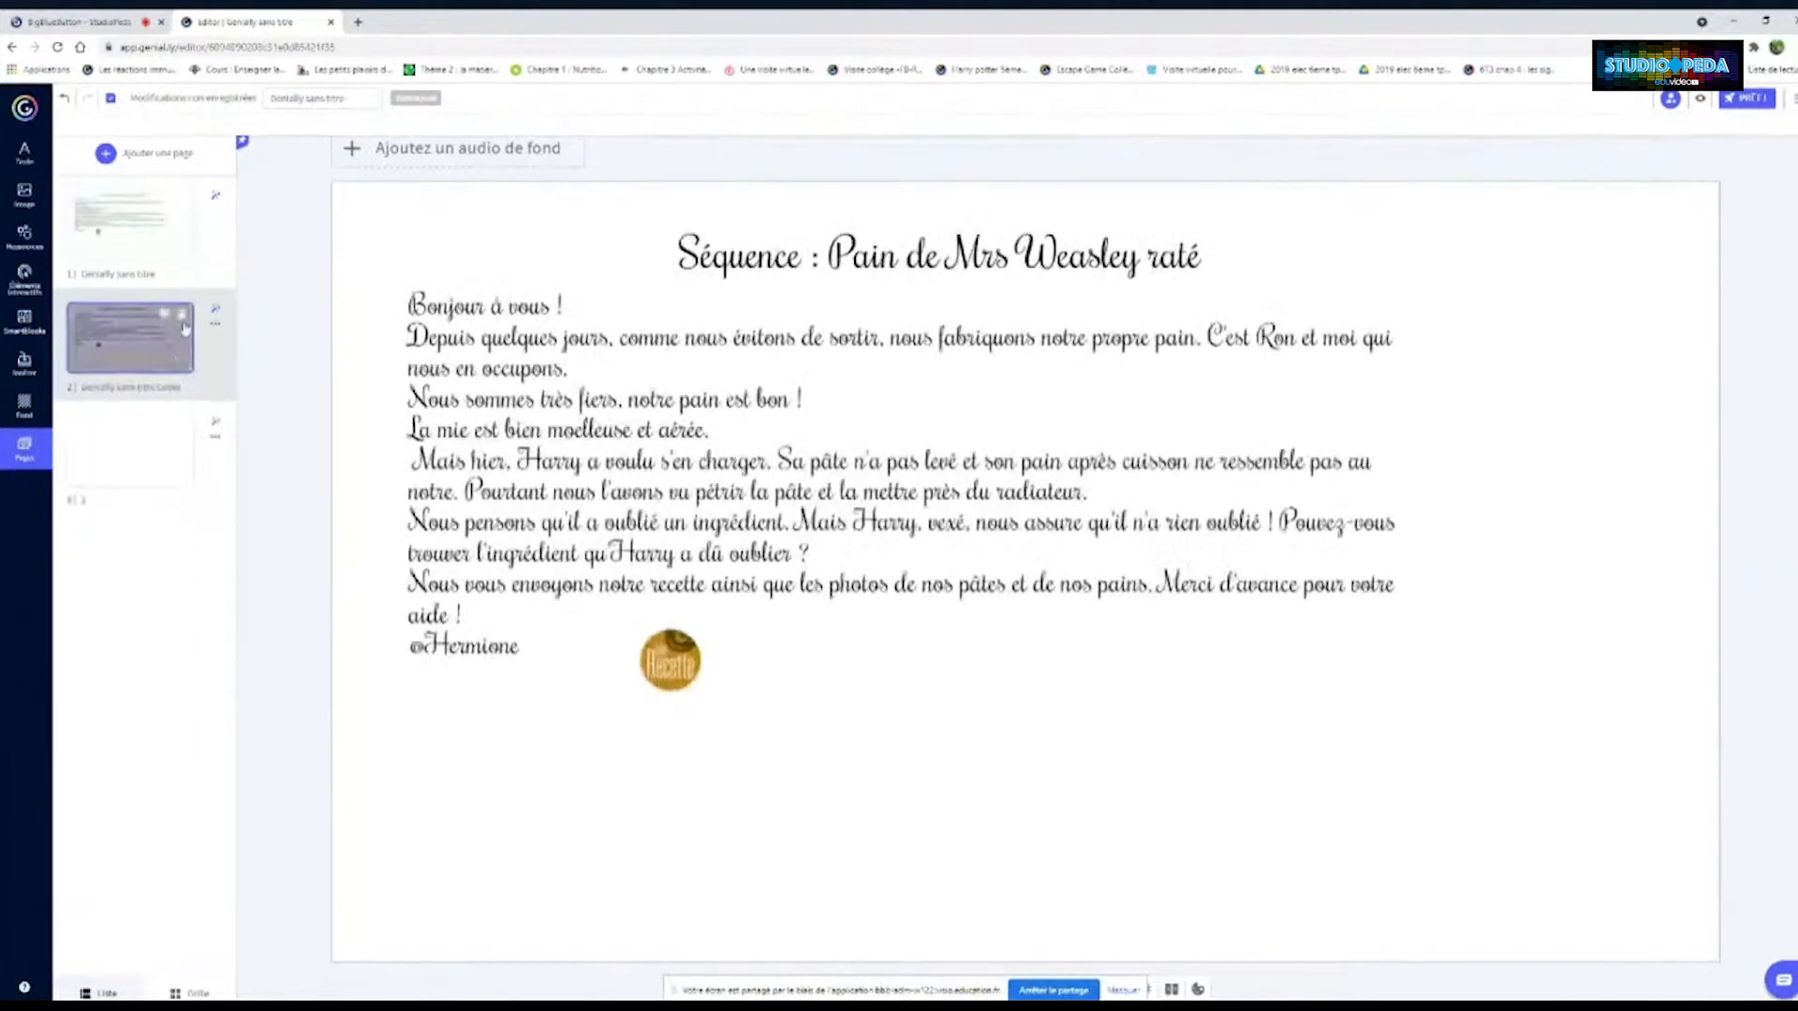
left_click(185, 324)
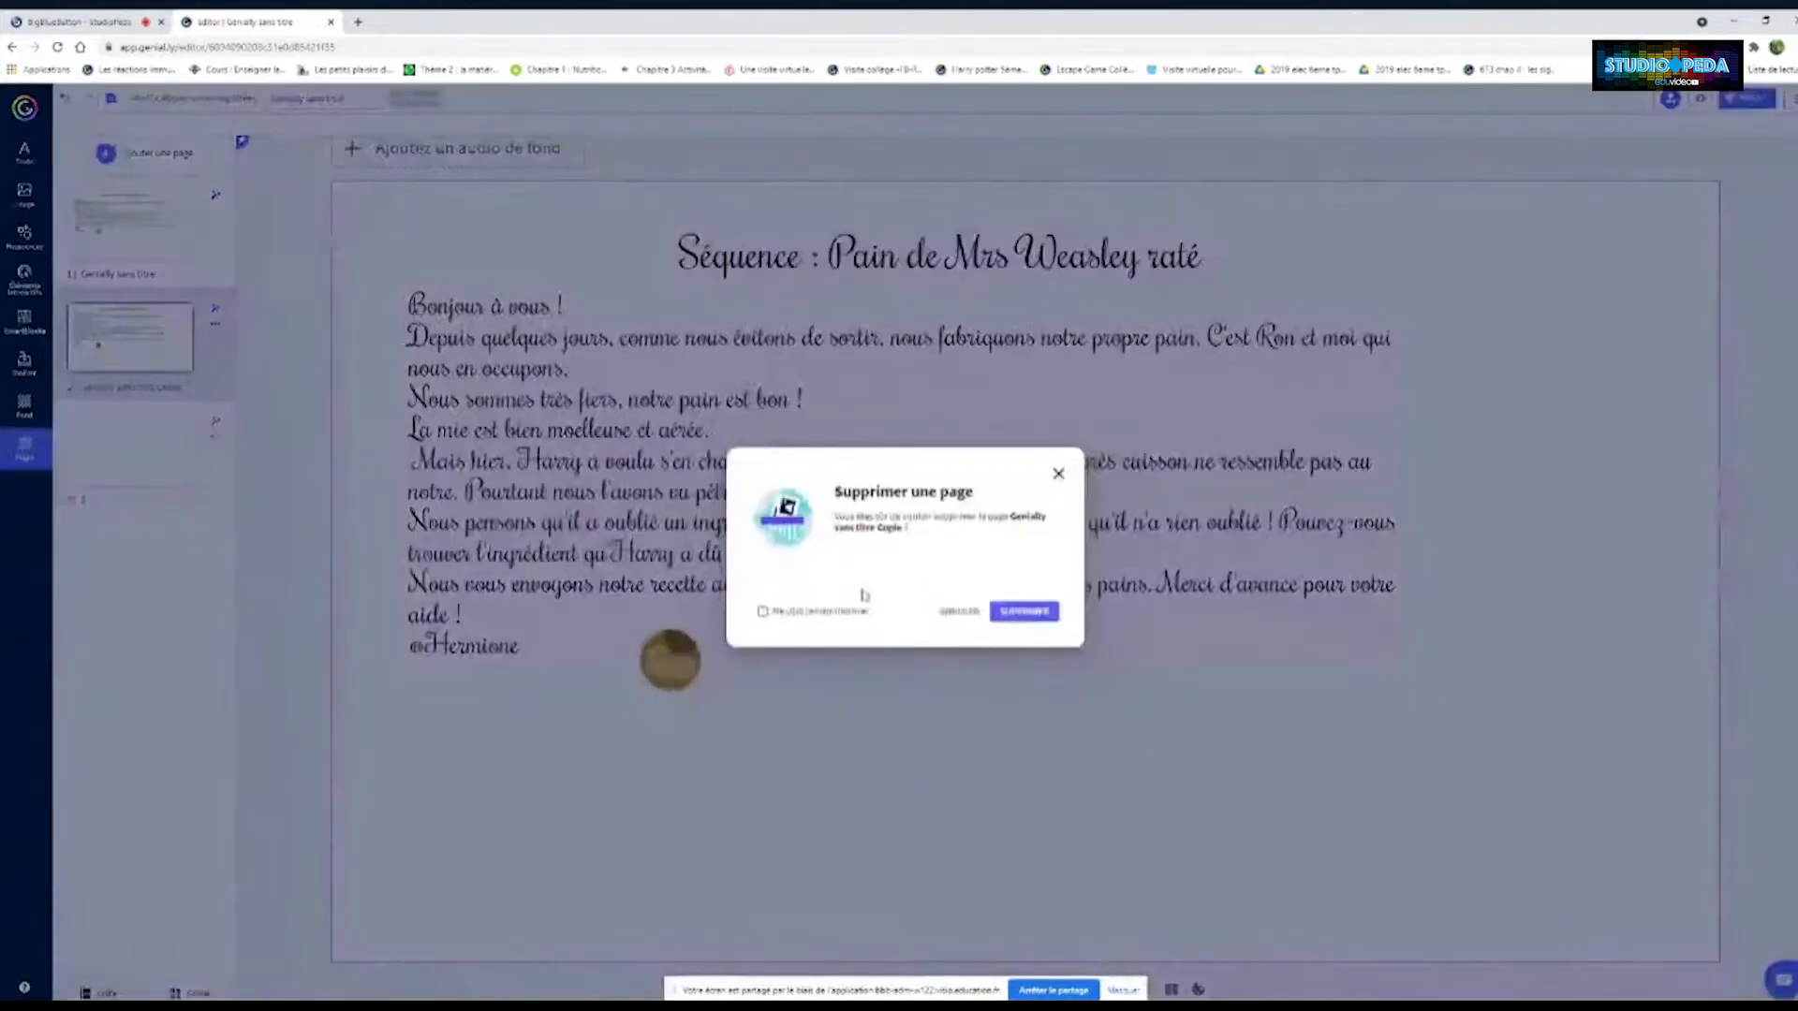
left_click(1018, 612)
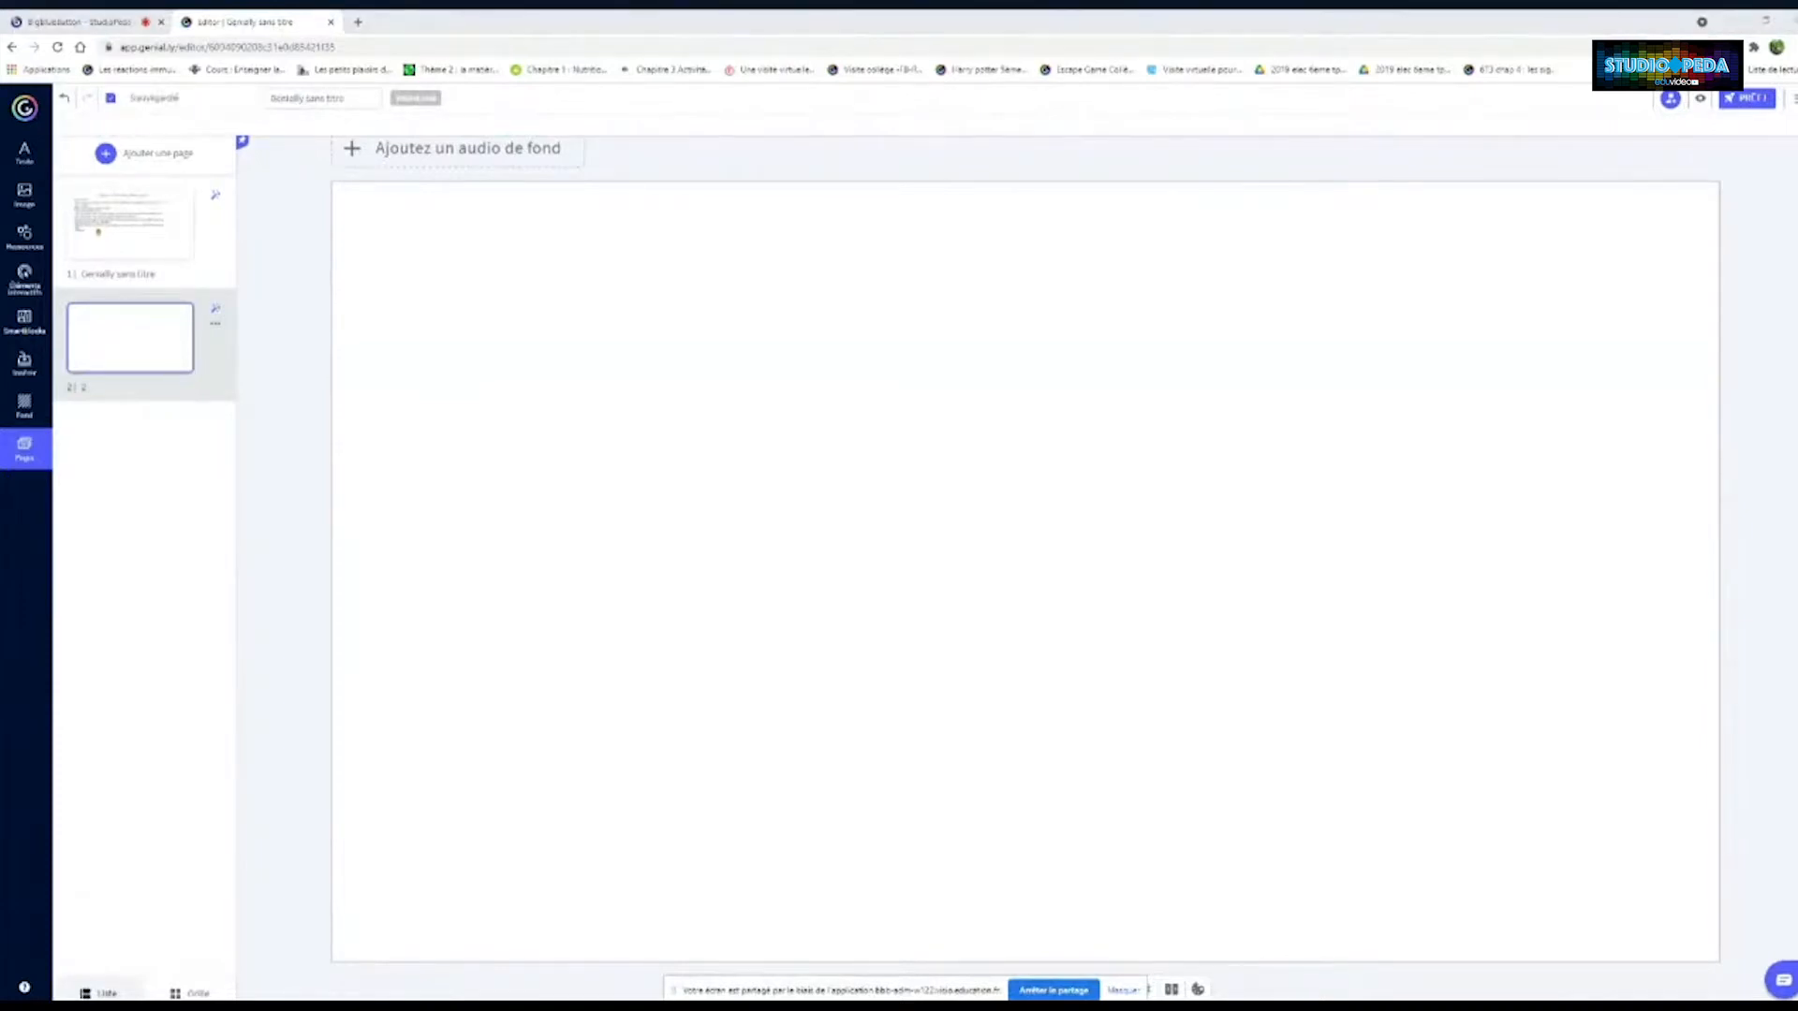
Add the recipe "Pain de Mrs Weasley à la levure de boulanger" to the blank page, with new lines at "Mélanger" and "Mettre ensuite"
left_click(704, 250)
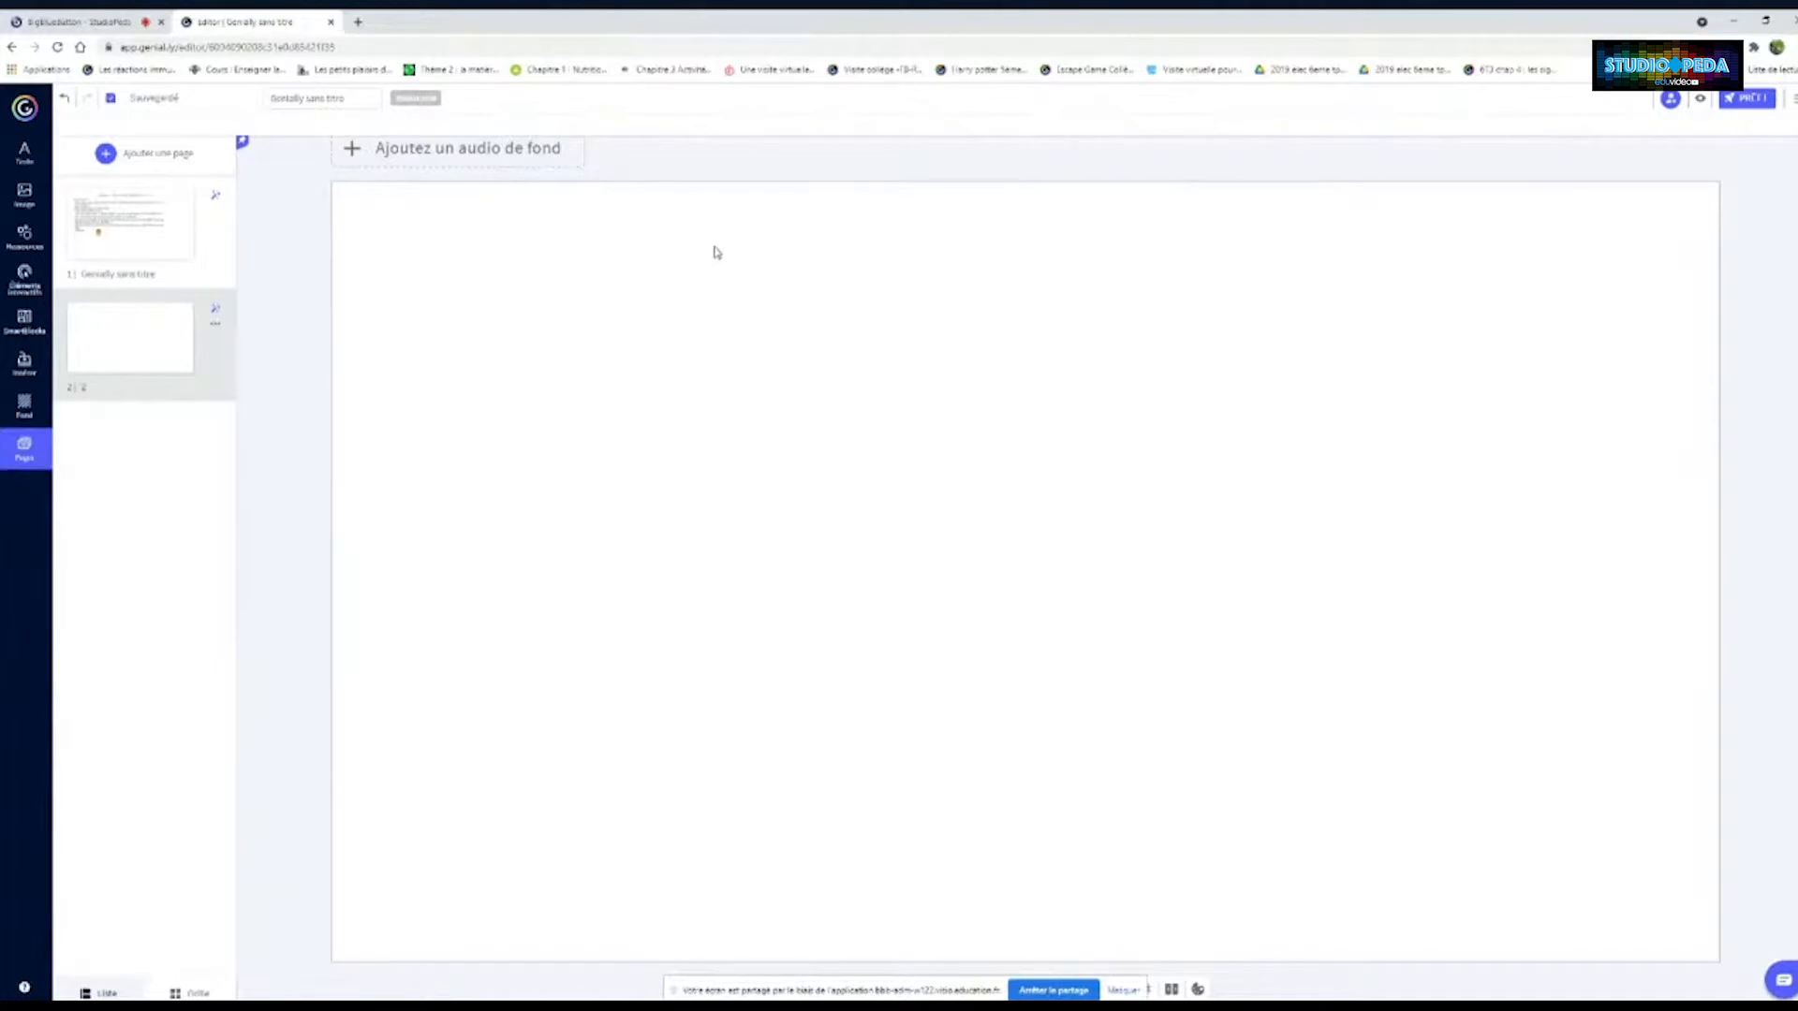
type("Pain de Mrs Weasley à la levure de boulanger Ingrédients : • 500 g de farine • 10 g de levure de boulanger • 150 ml d'eau tiède • une pincée de sel Préparation de la recette : Mélanger tous les ingrédients dans un saladier puis pétrir la pâte. Une fois le pétrissage réalisé, laisser reposer près du radiateur, en couvrant à l'aide d'un torchon, pendant 40 minutes environ. Mettre ensuite la pâte dans le four chaud à 240°C pendant 20 mn. Quand le pain est bien doré, vous pouvez le retirer de la plaque et le déposer sur une grille quelques minutes afin que le dessous du pain soit croustillant. Le laisser refroidir à l'envers afin qu'il ne ramollisse pas, ou sur une grille.")
left_click(931, 582)
key("Return")
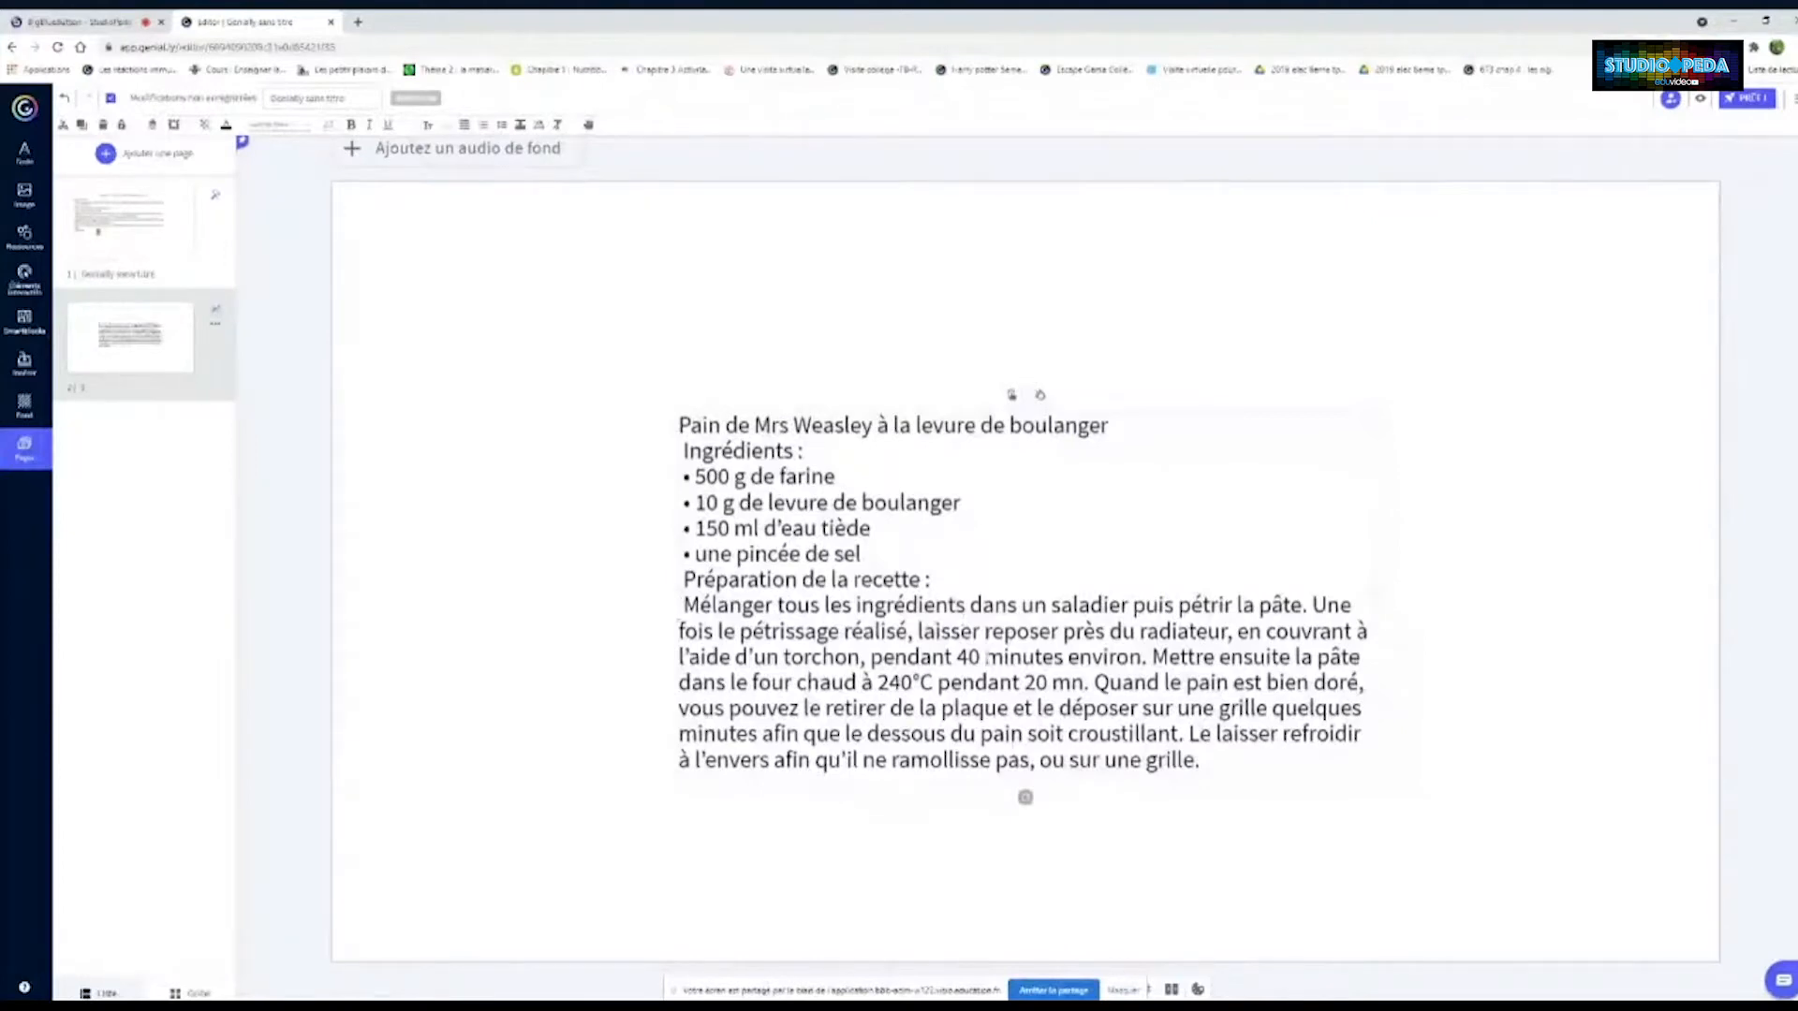
left_click(1149, 657)
key("Return")
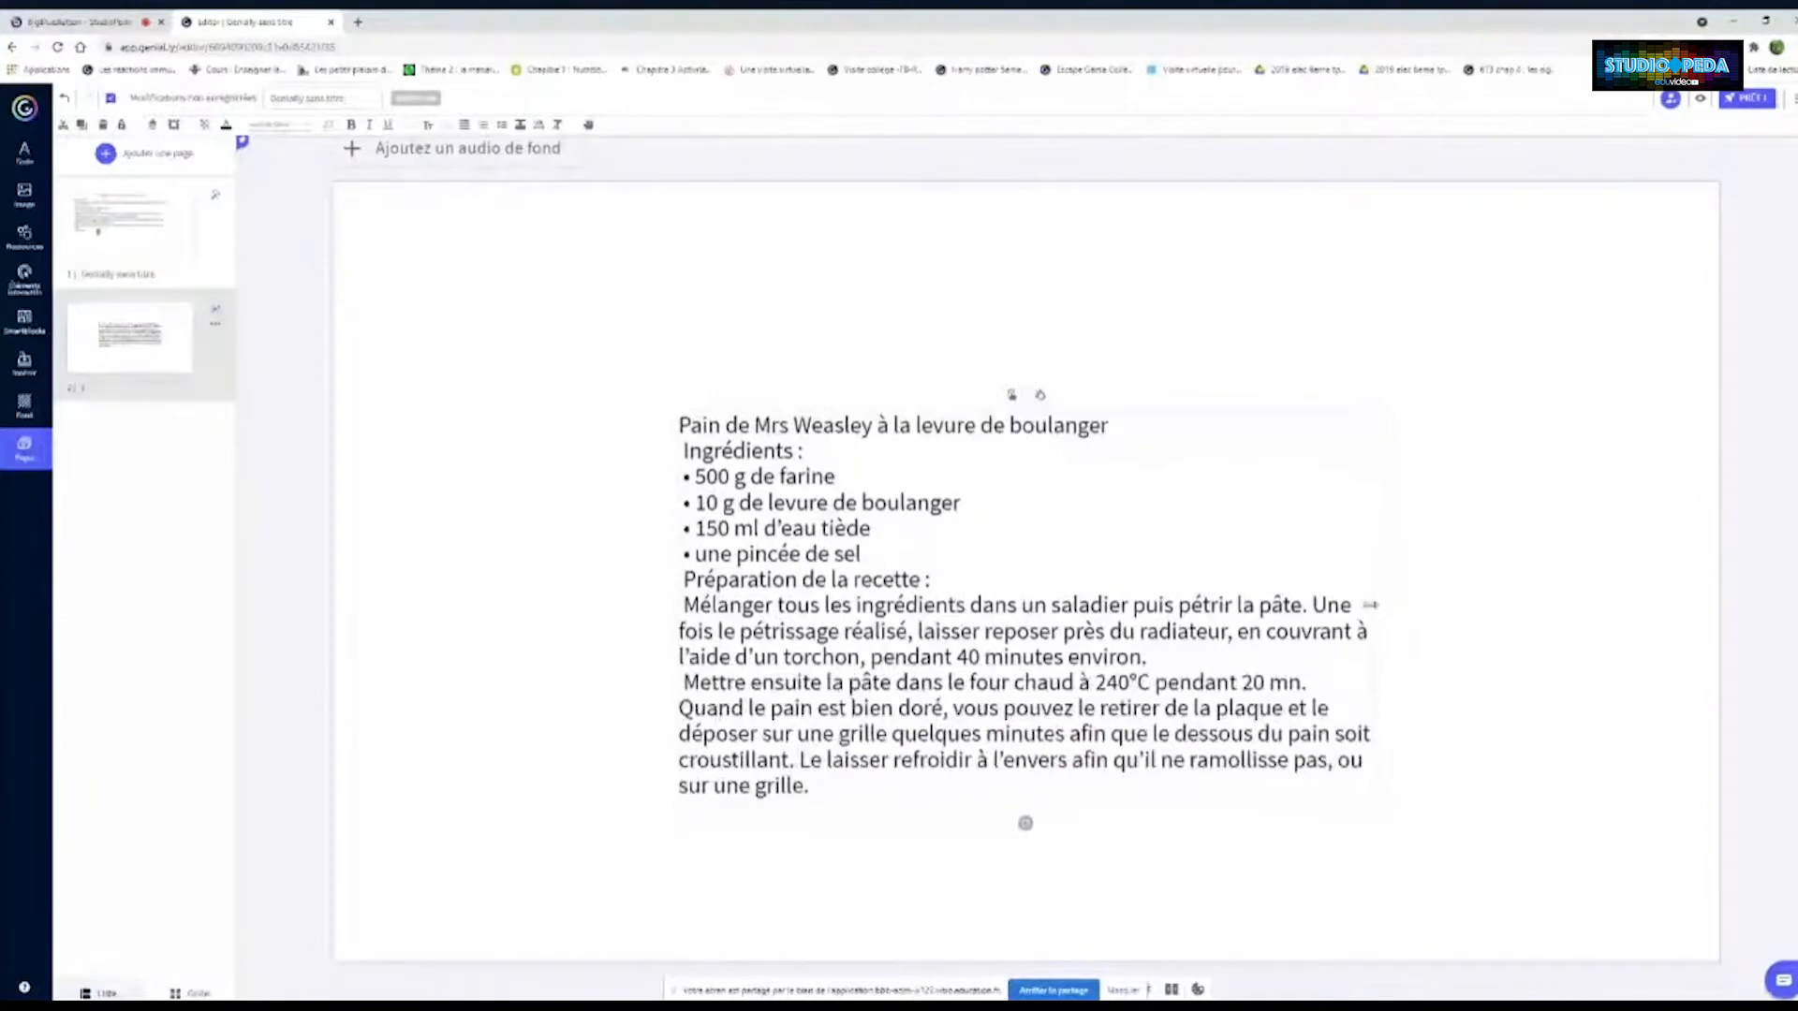
Widen the recipe text box, move it up and left on the page, and restyle its text in the letter's cursive font
left_click_drag(1370, 605, 1536, 605)
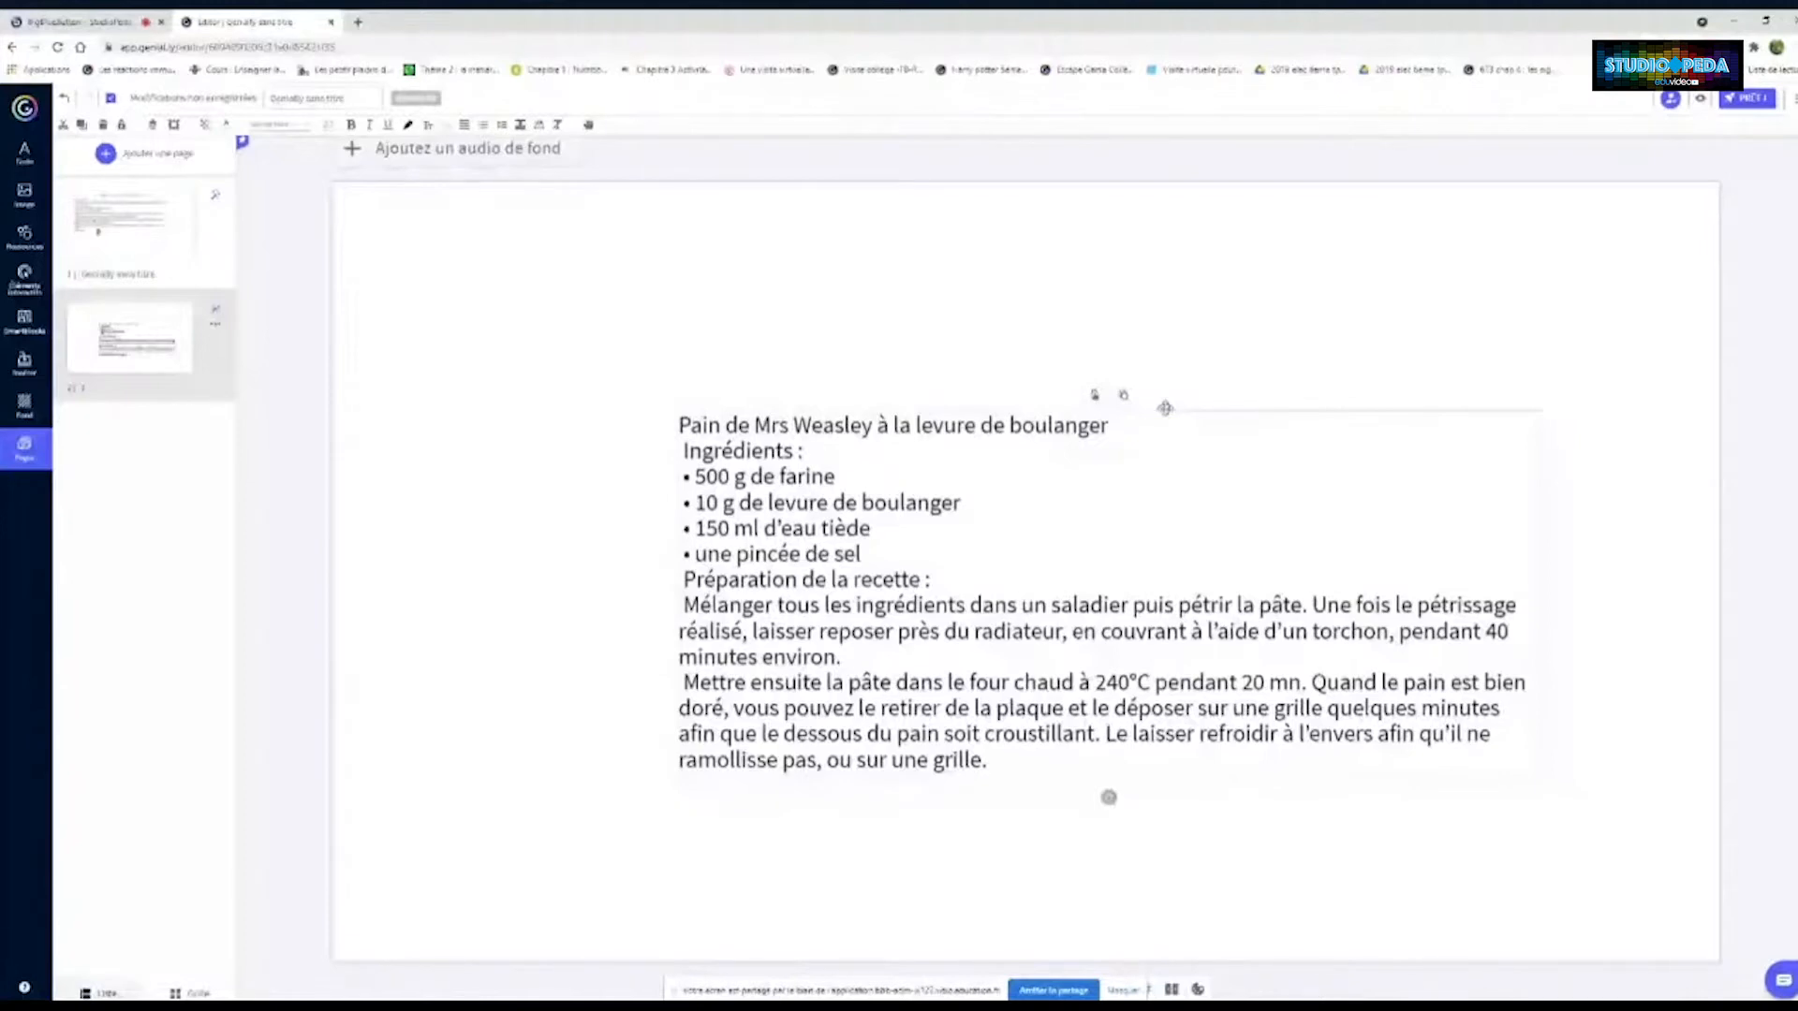
left_click_drag(1164, 408, 1015, 243)
left_click(342, 157)
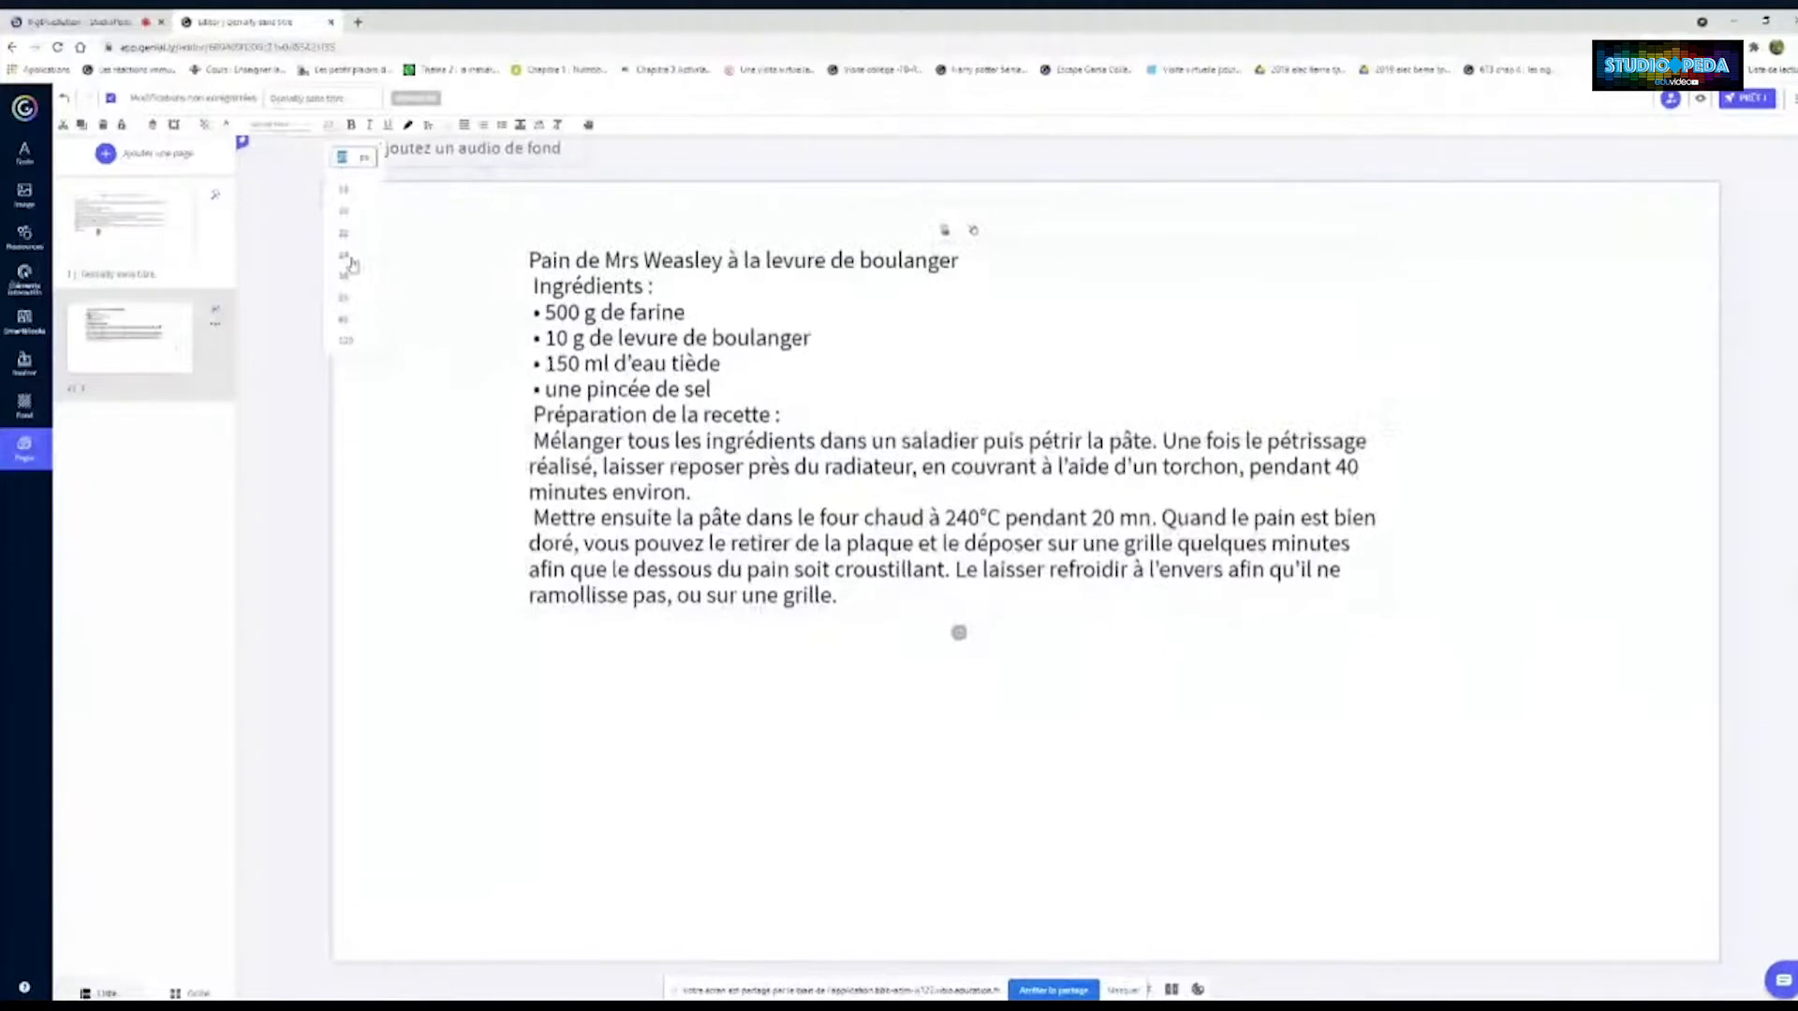
left_click(349, 262)
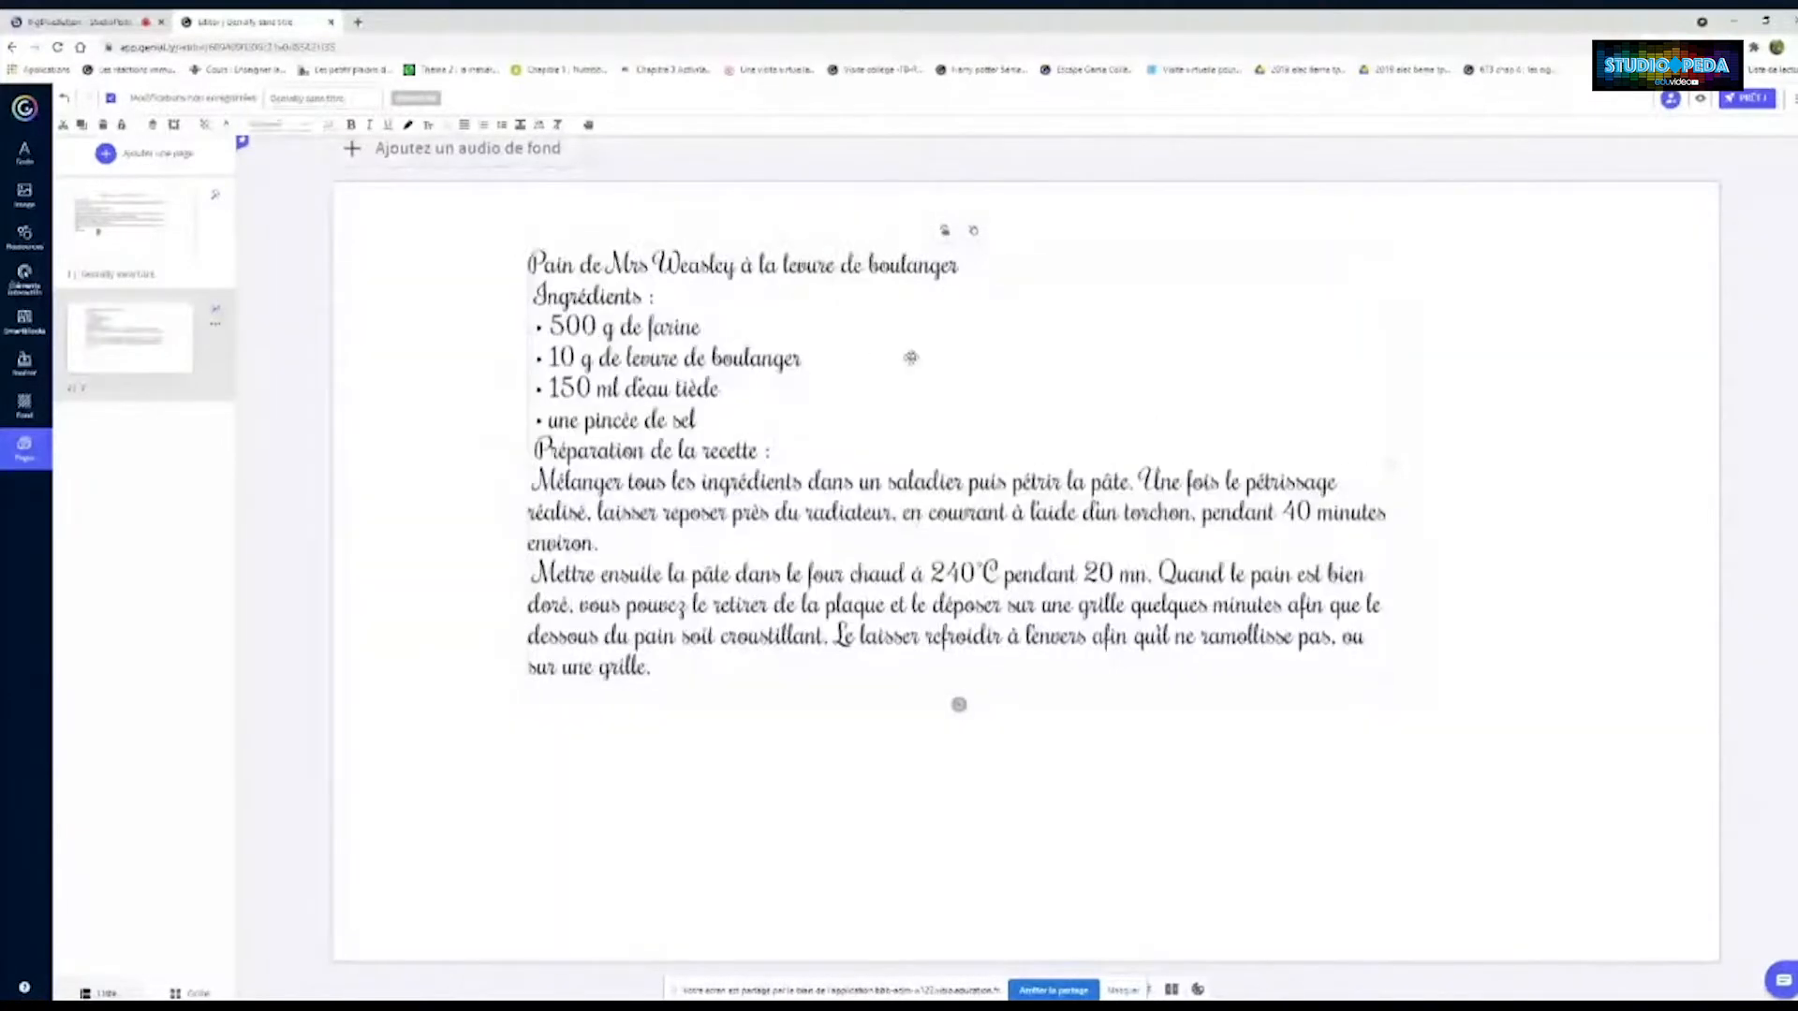
Insert blank lines in the recipe after the ingredients, after "Préparation de la recette :" and before "Le laisser refroidir"
left_click(746, 426)
key("Return")
key("Return")
left_click(775, 514)
key("Return")
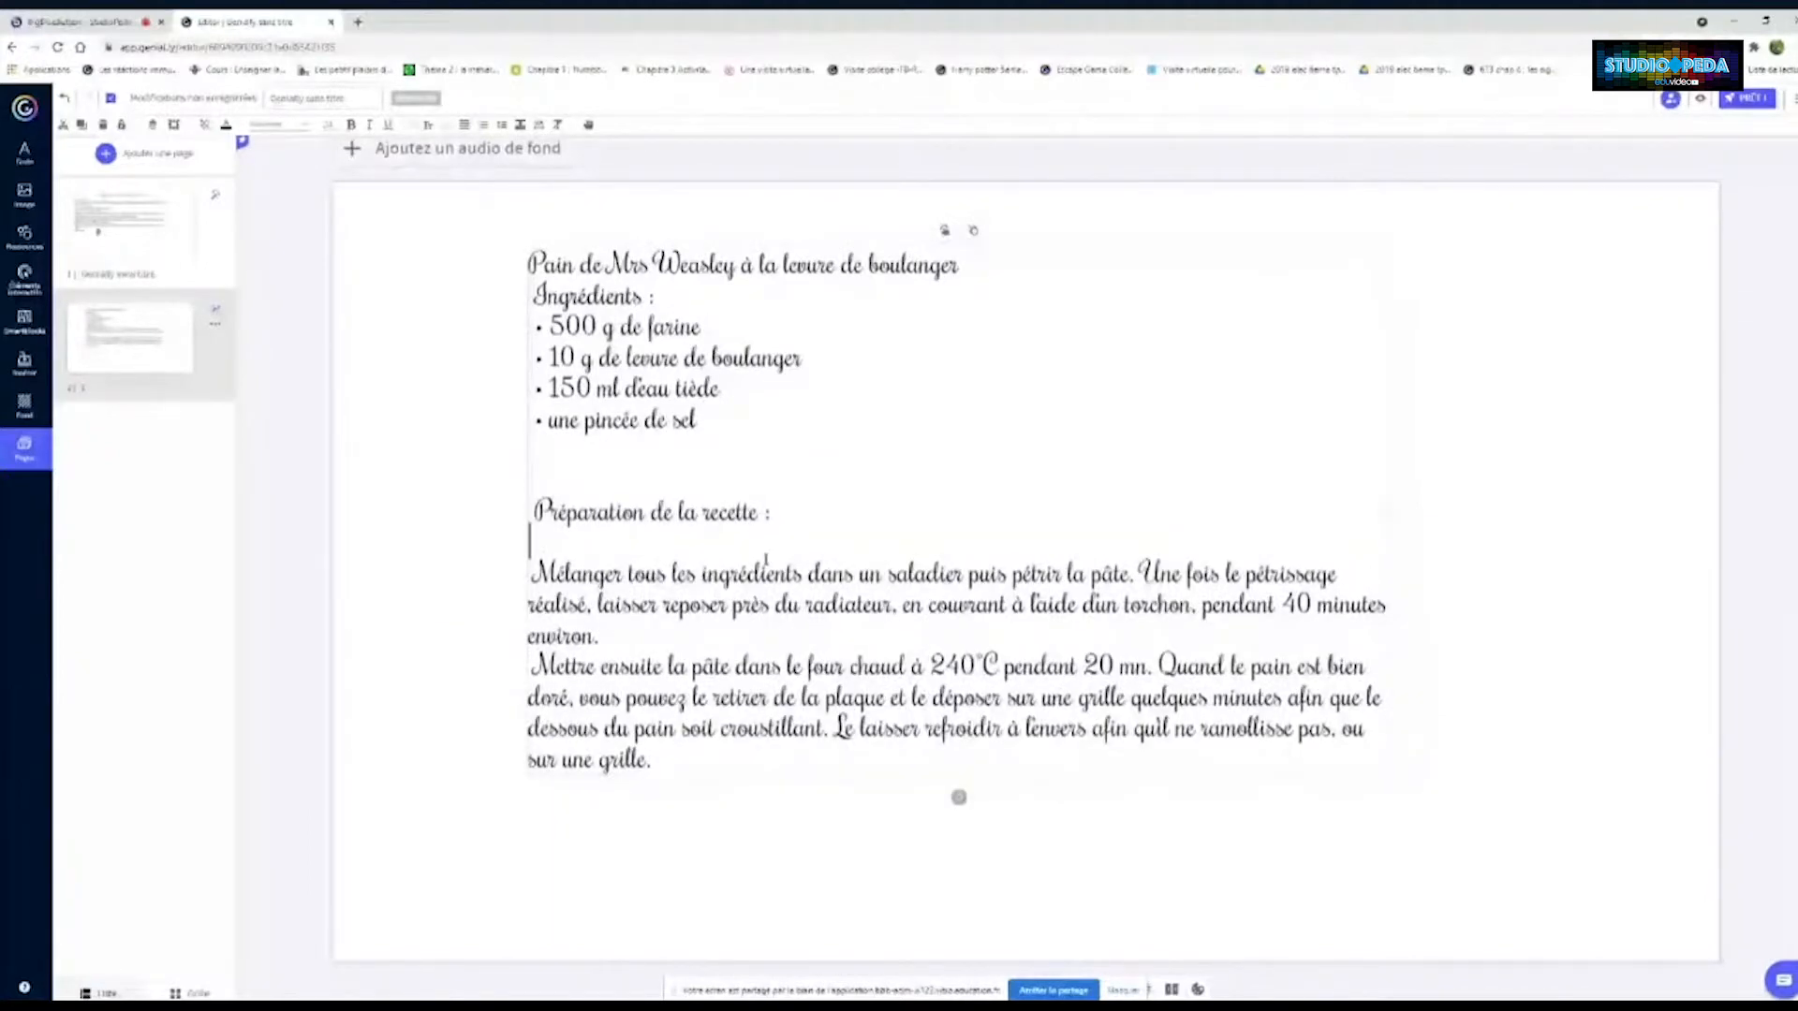
left_click(833, 728)
key("Return")
key("Return")
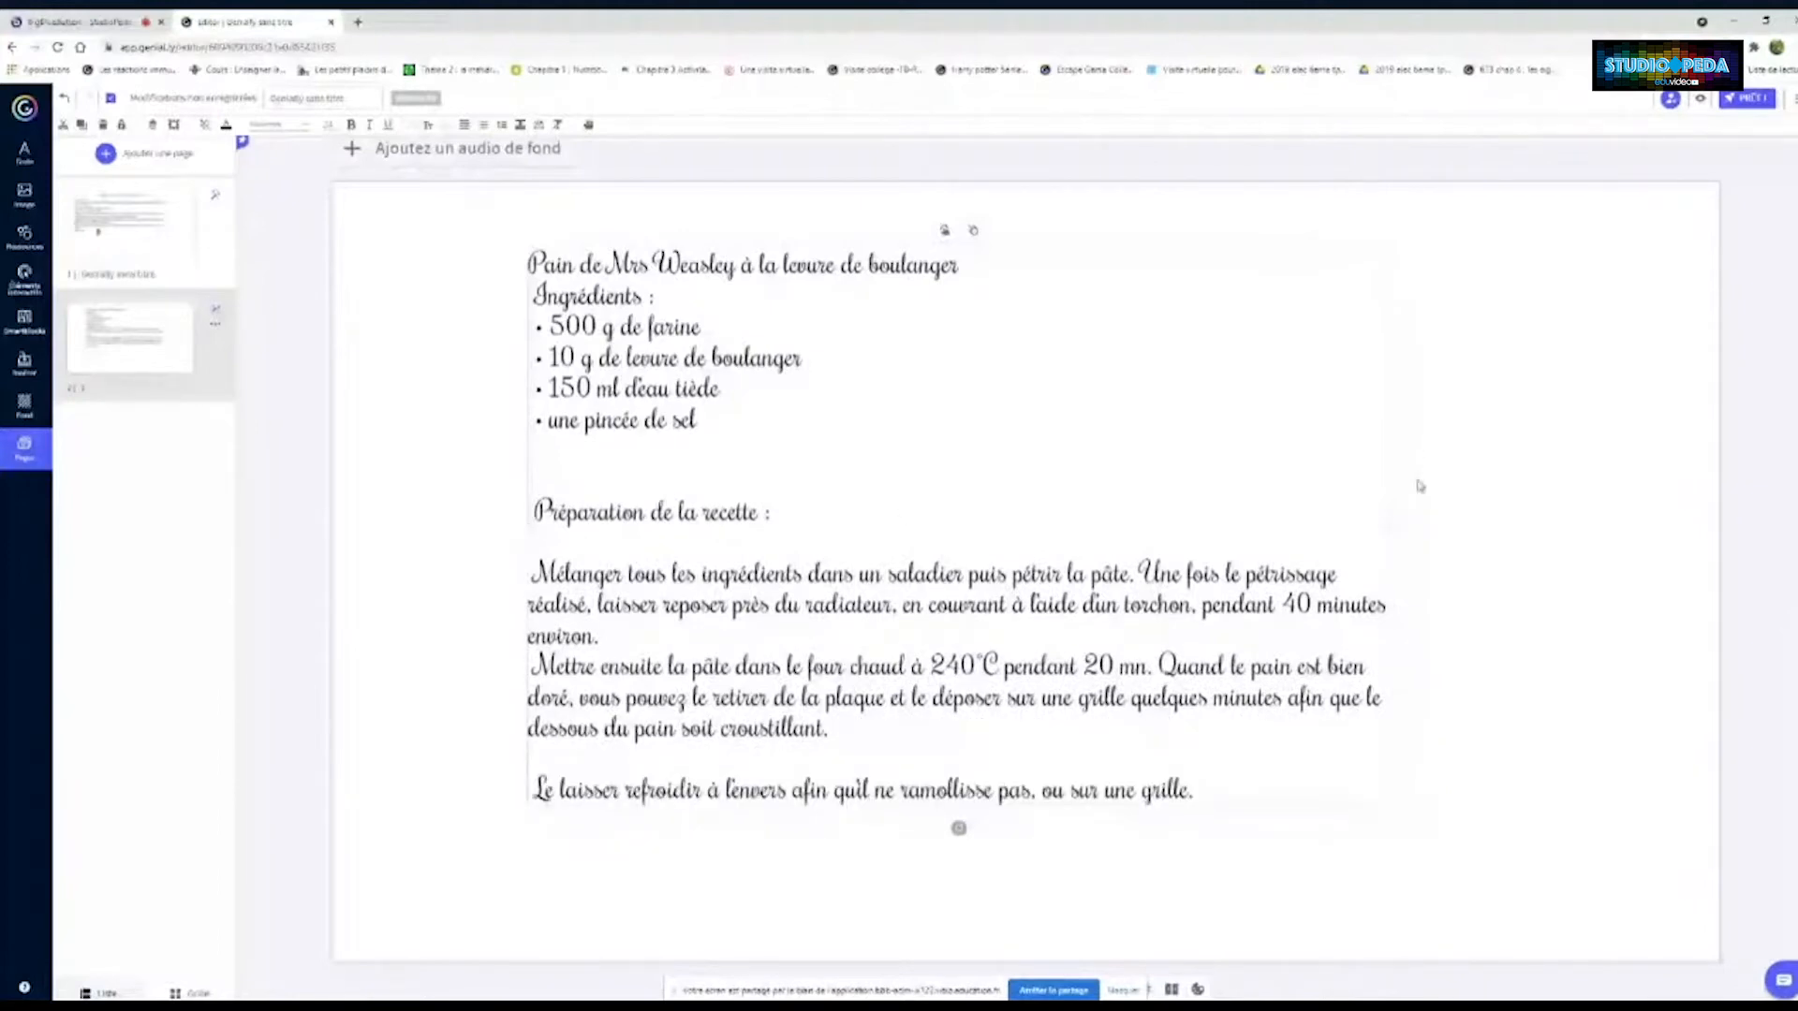
left_click(1420, 485)
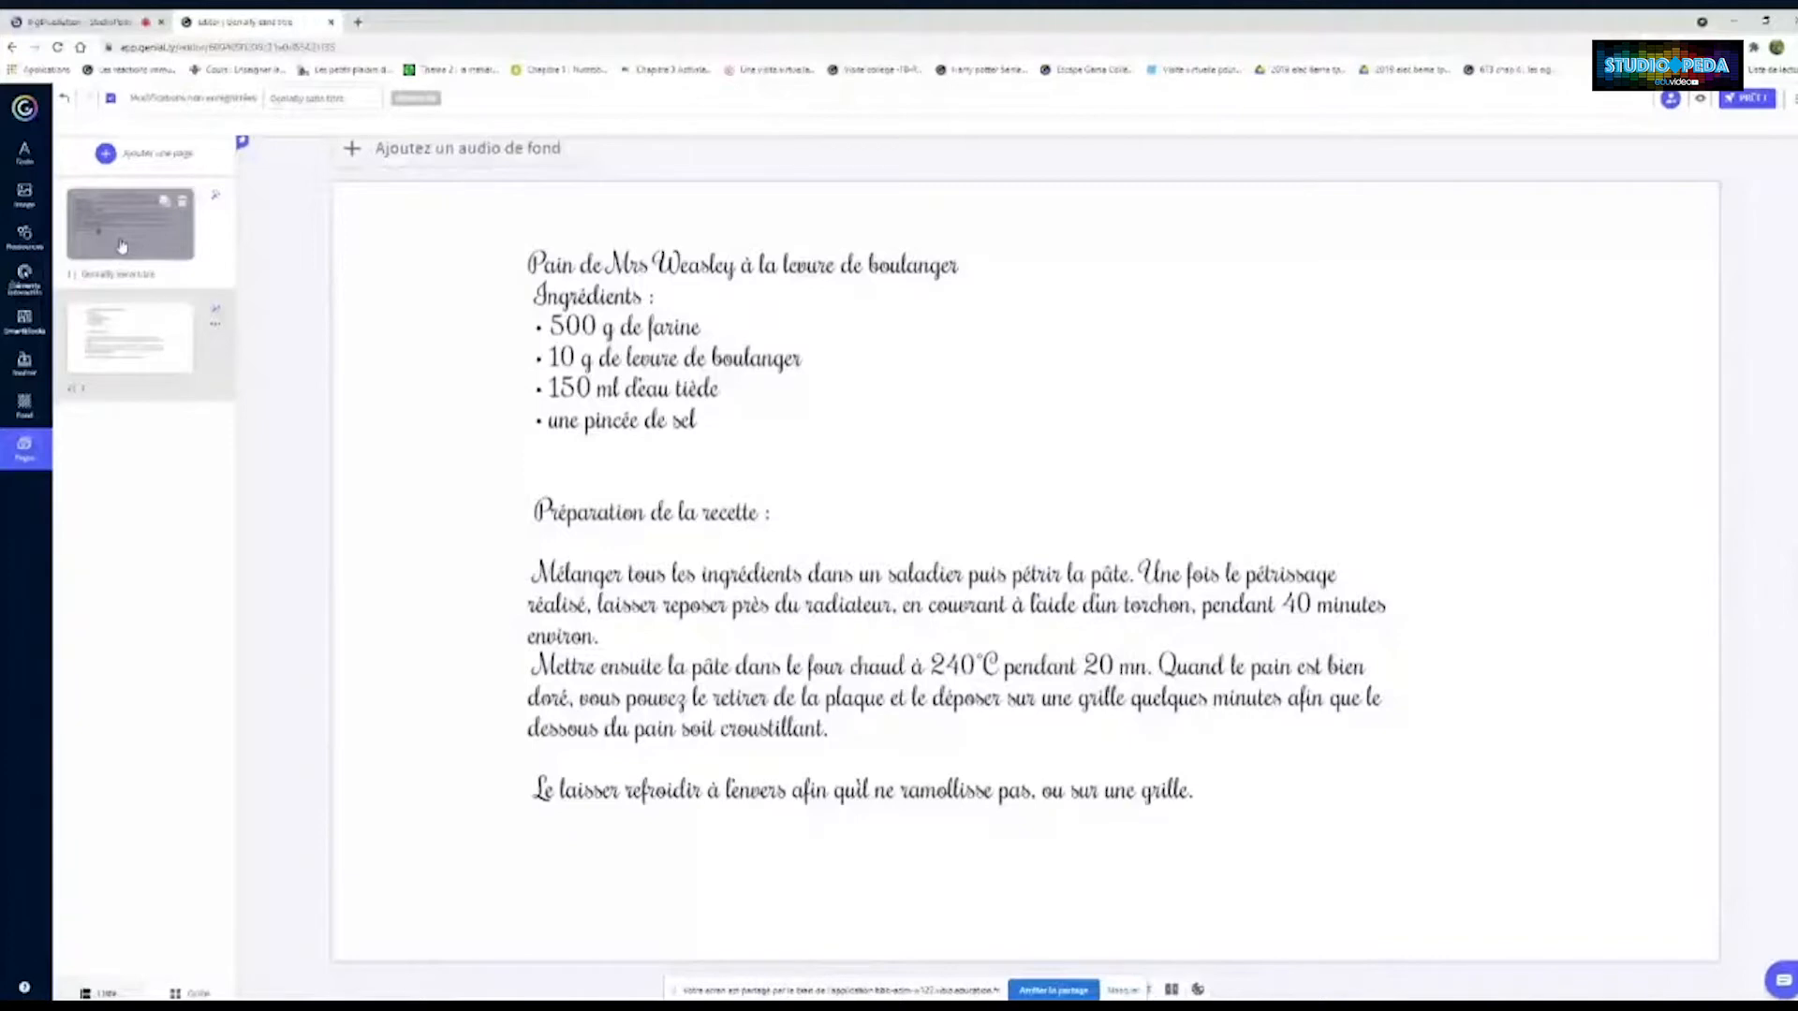
Return to the letter page and remove its light turquoise background
left_click(121, 247)
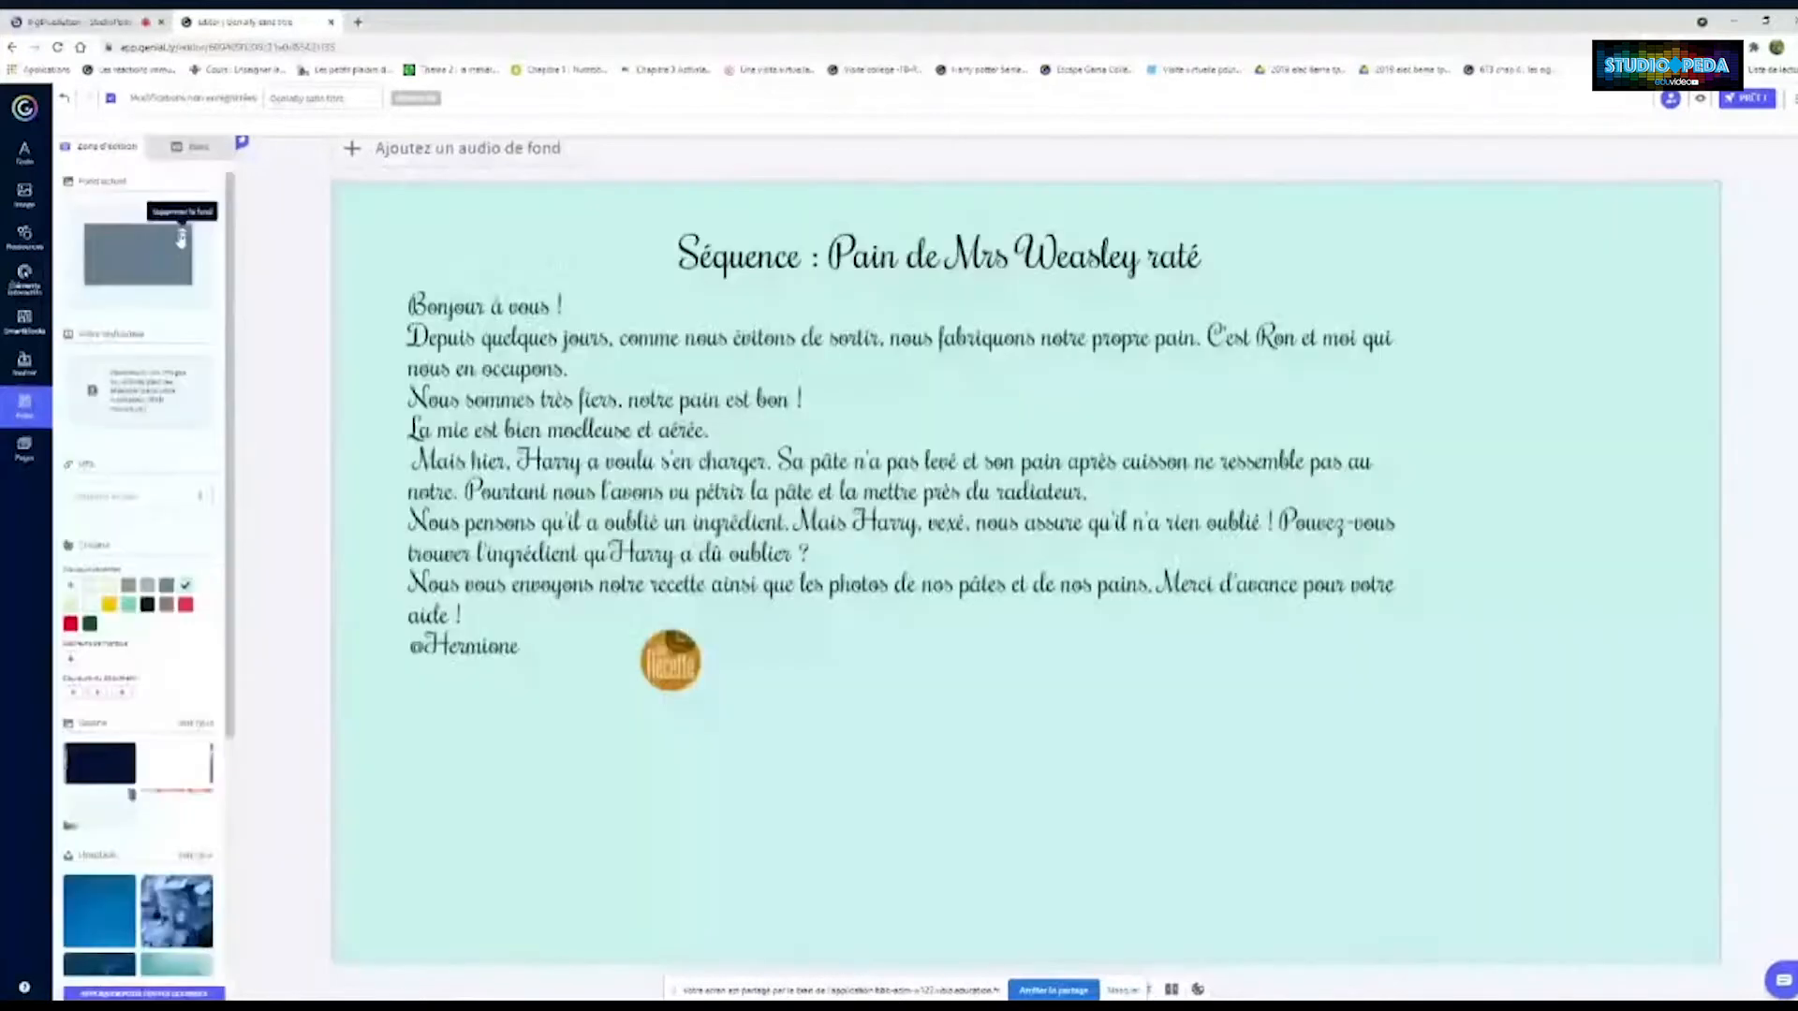
left_click(181, 239)
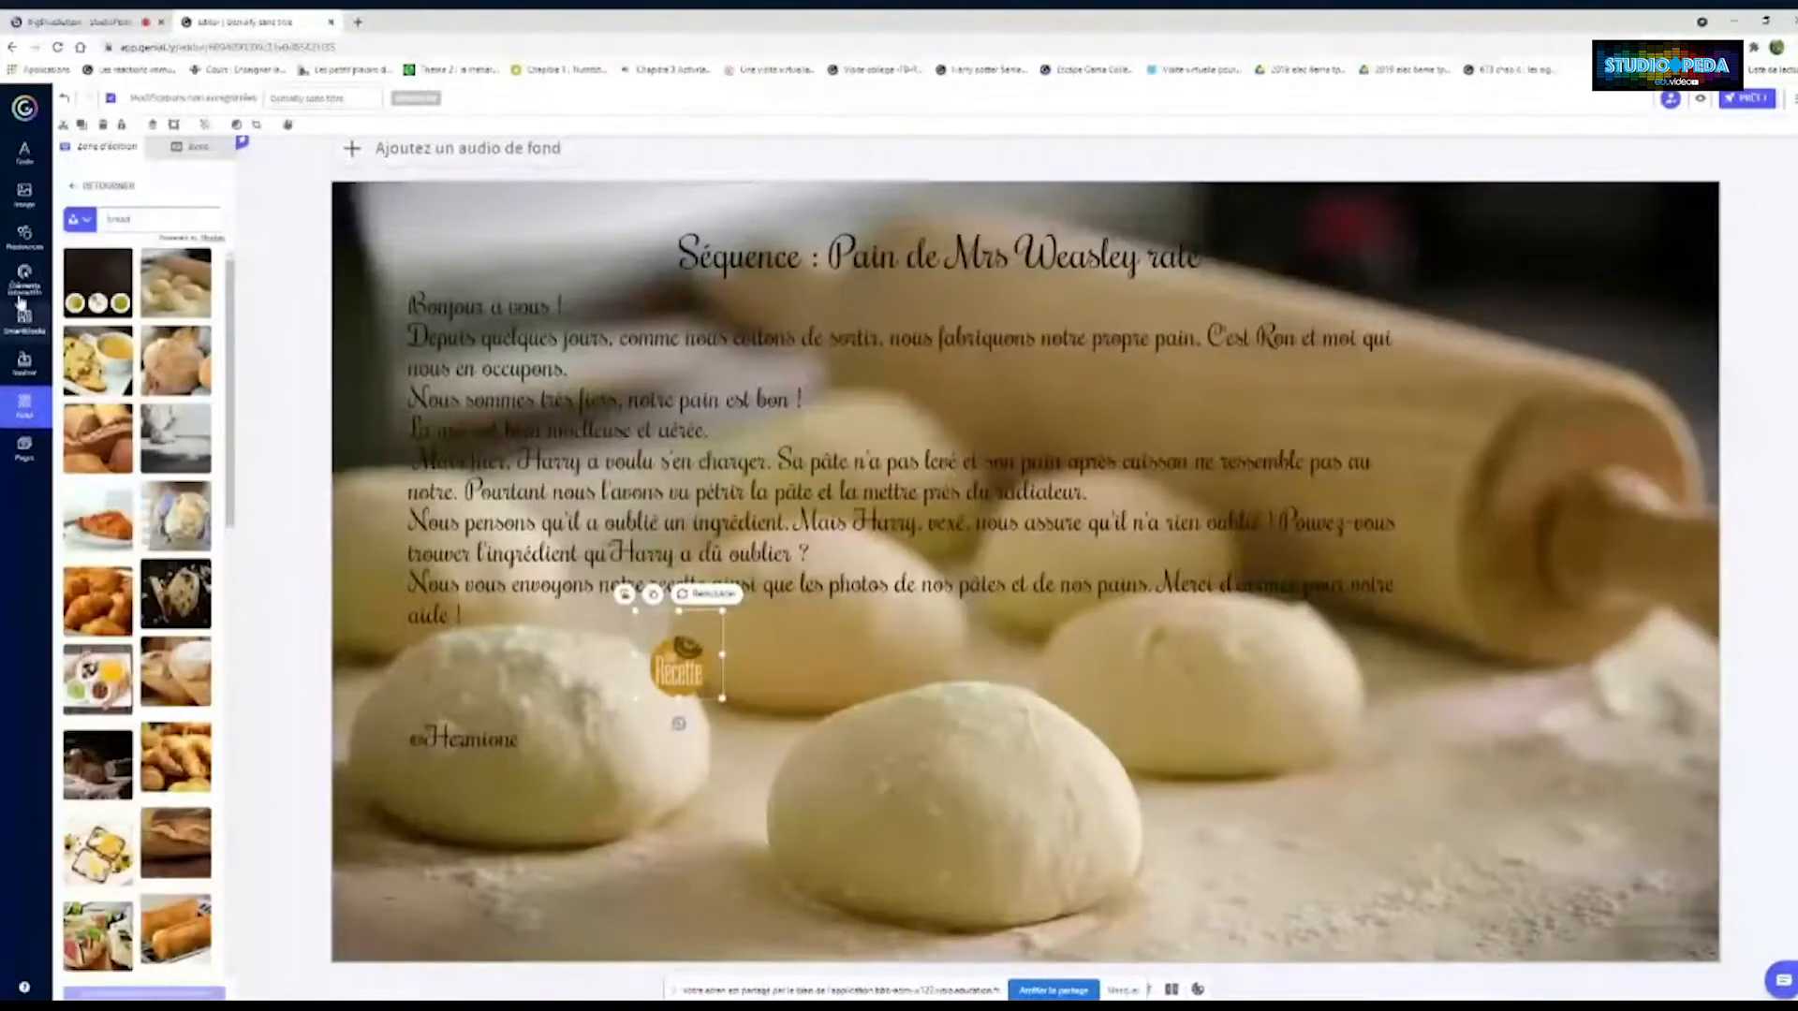
Search the Pixabay images for "parchemin" and insert a plain parchment texture on the letter page
left_click(29, 194)
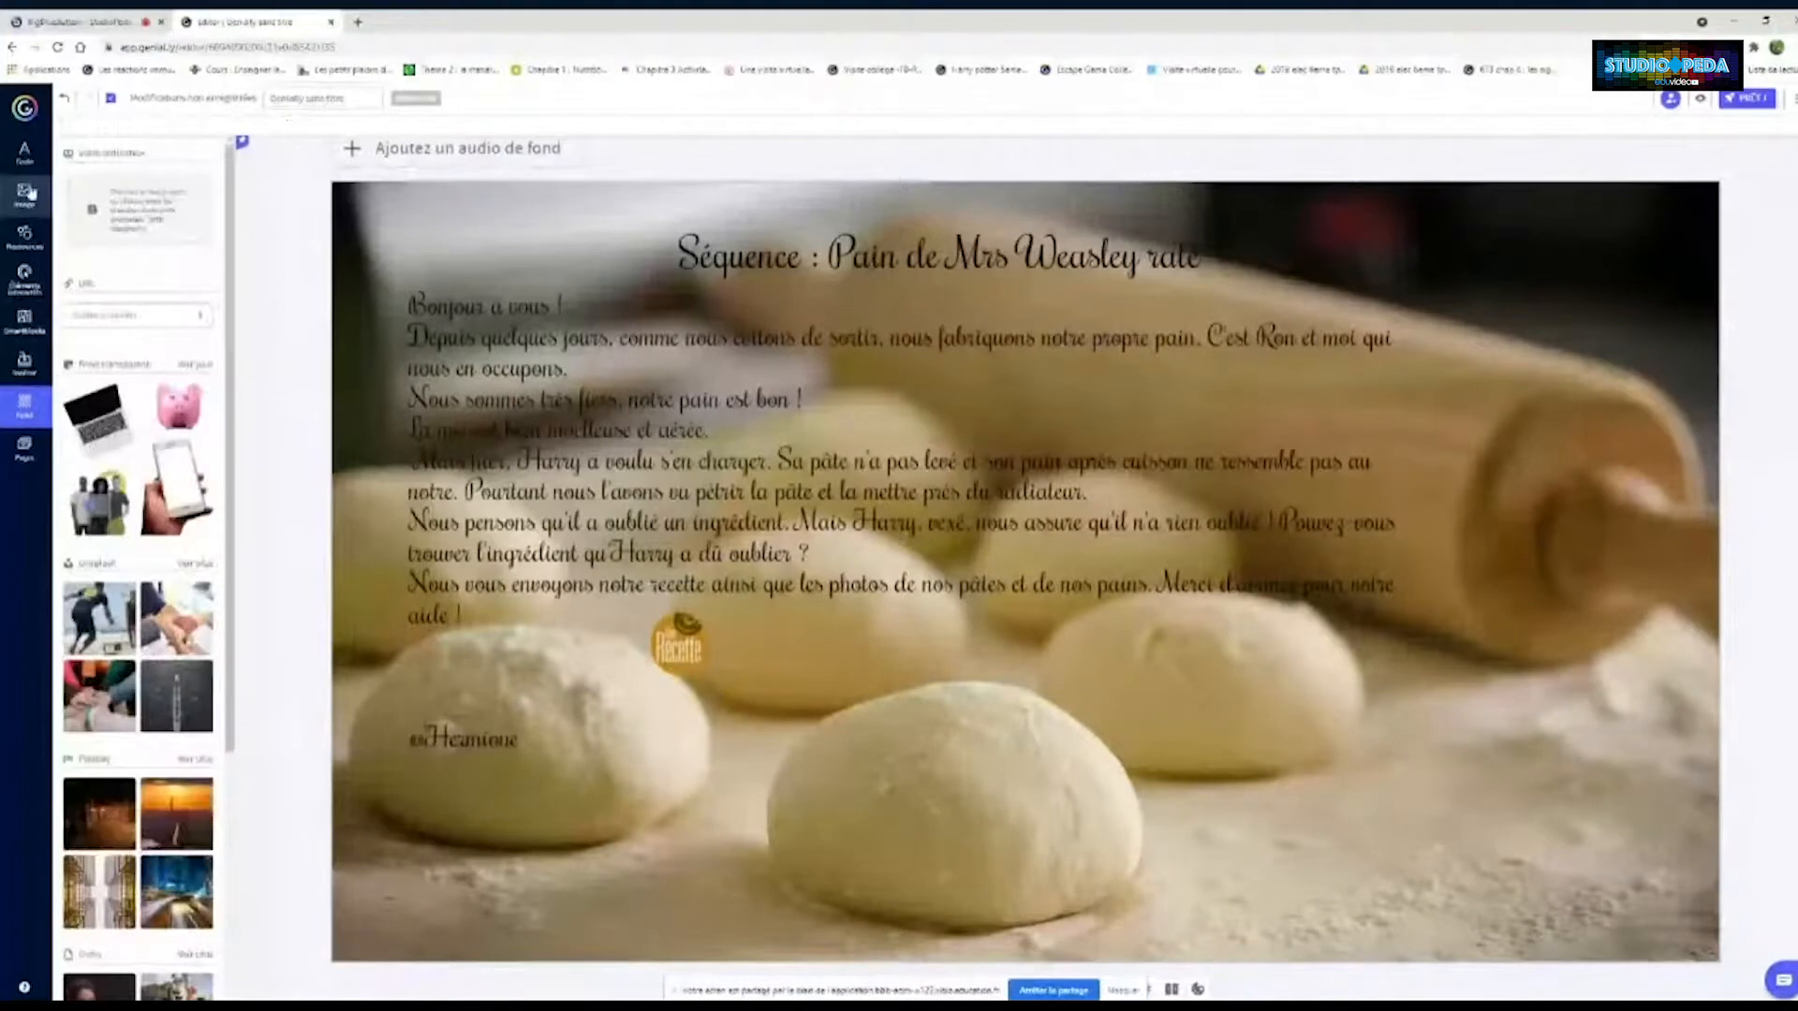
scroll(120, 646, "down", 3)
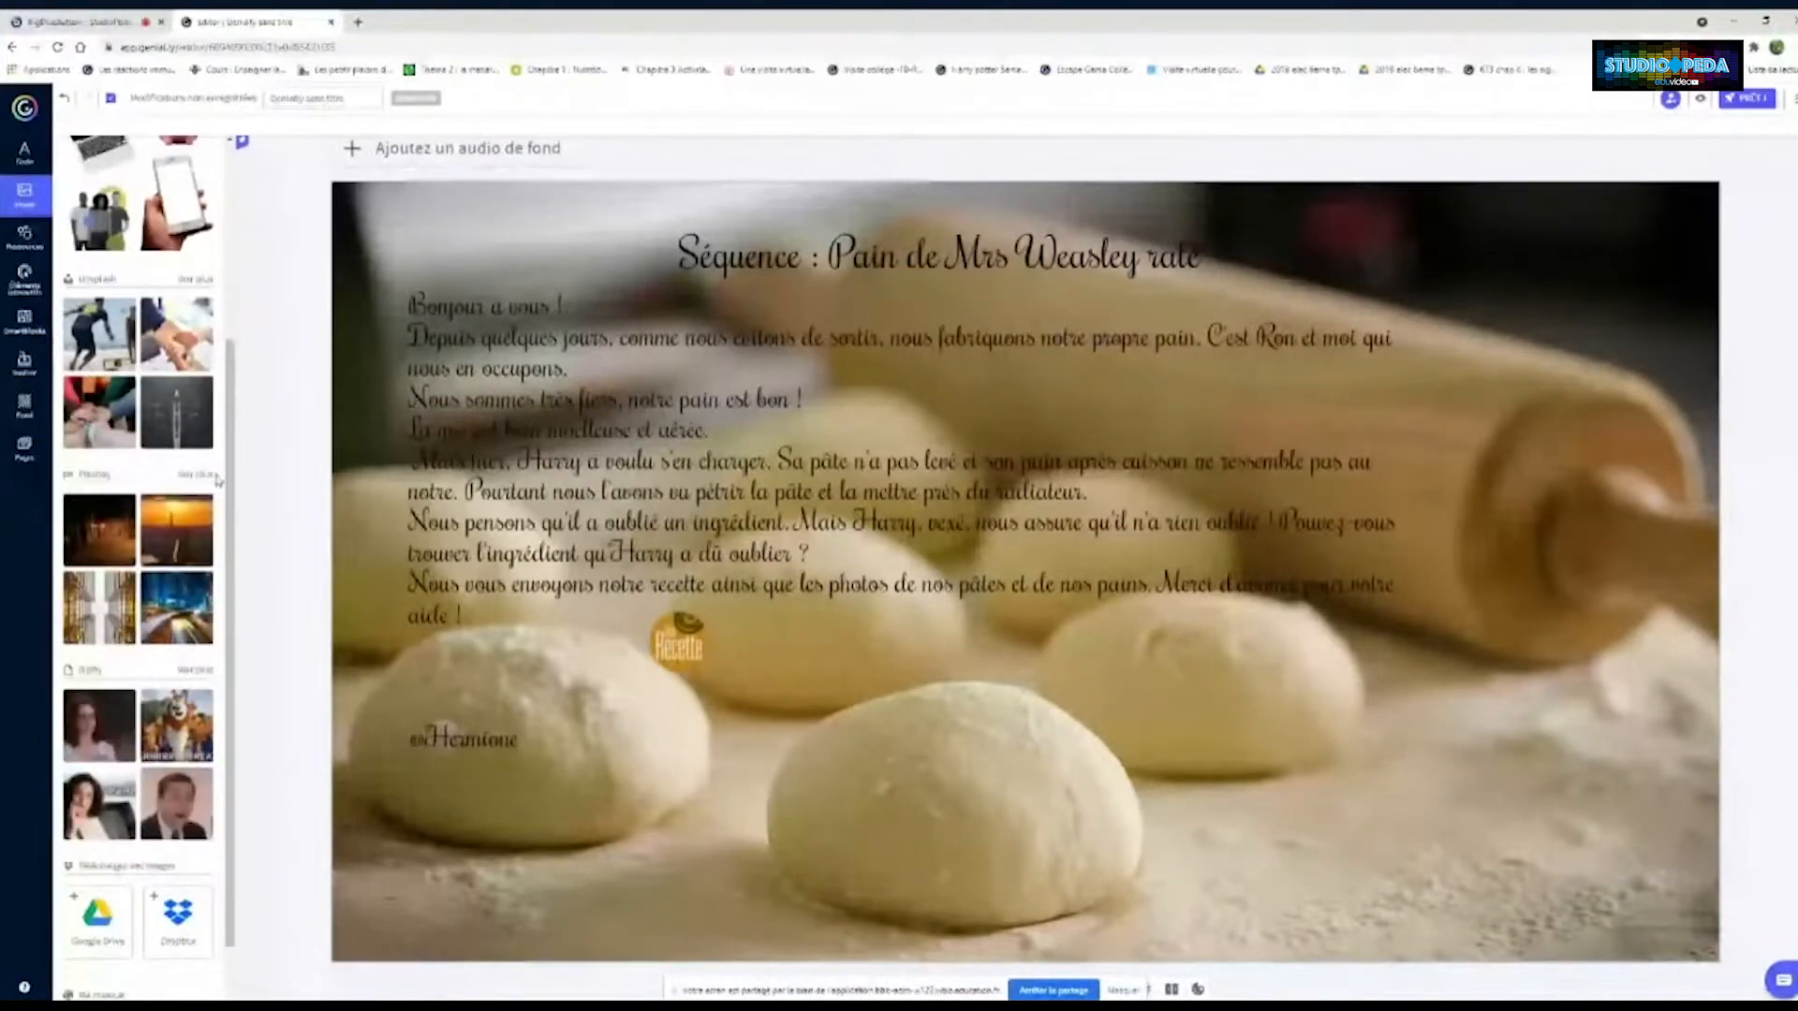
left_click(214, 477)
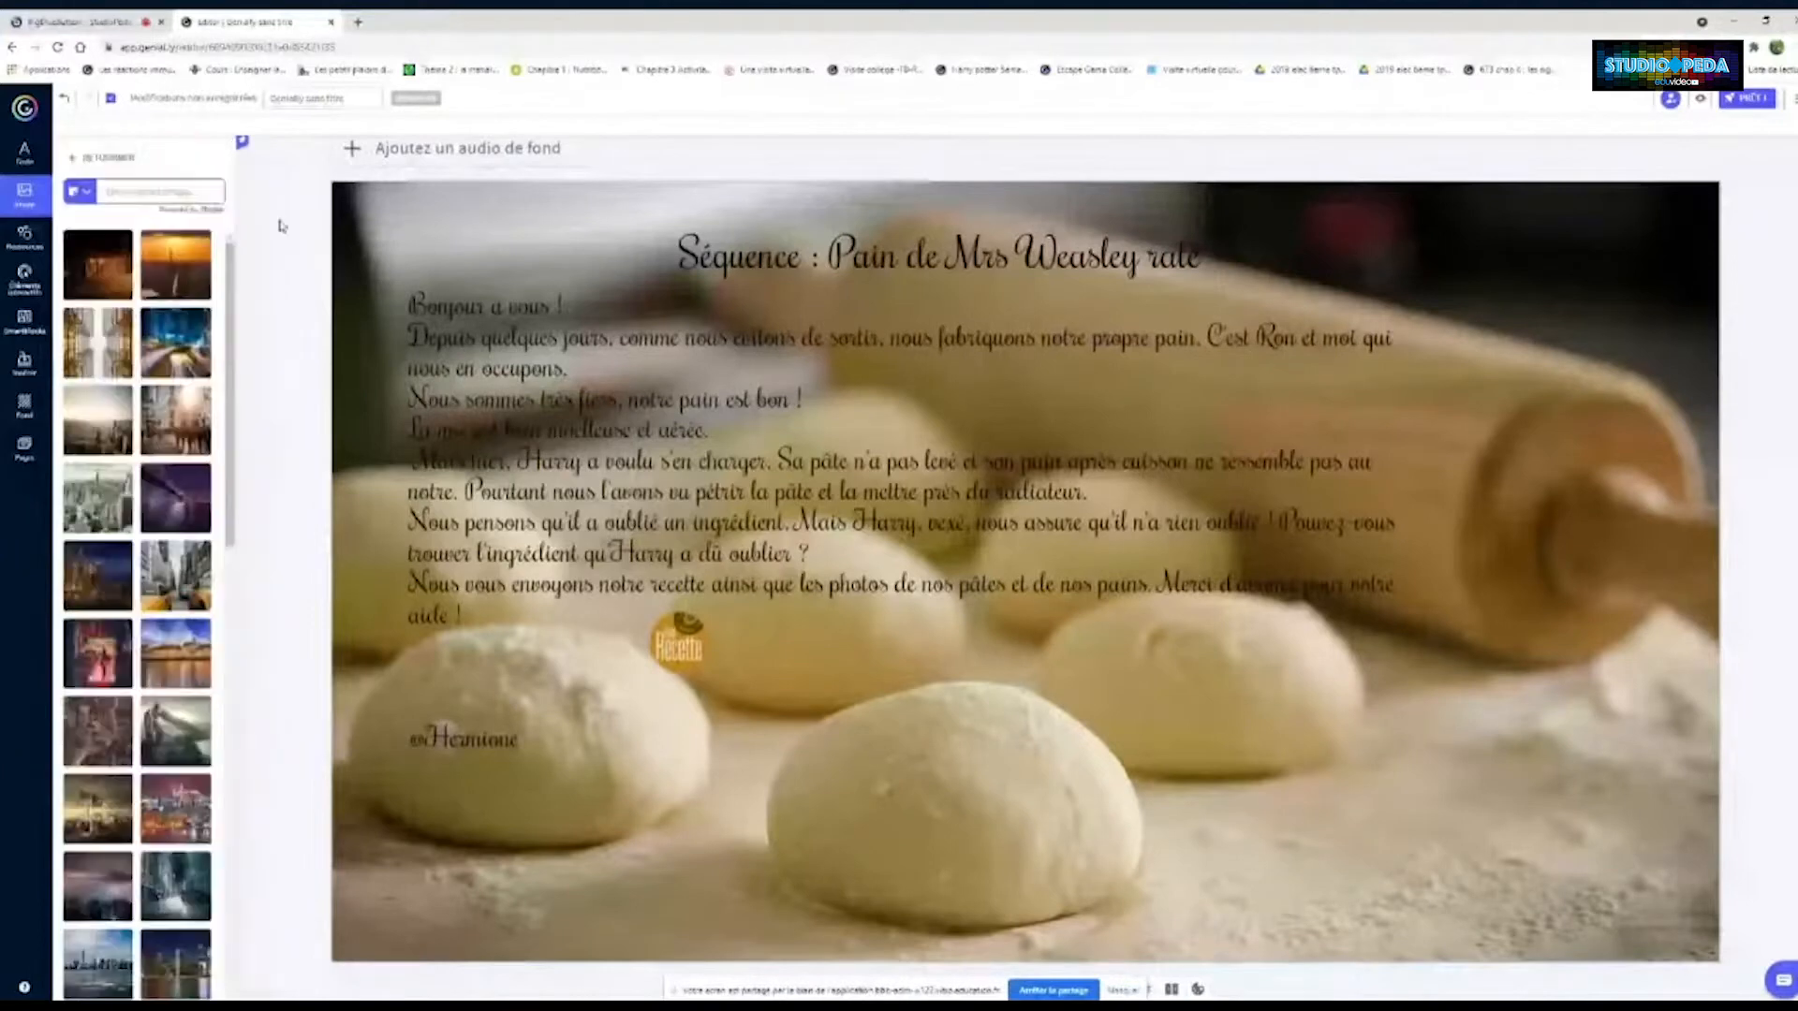
type("pain")
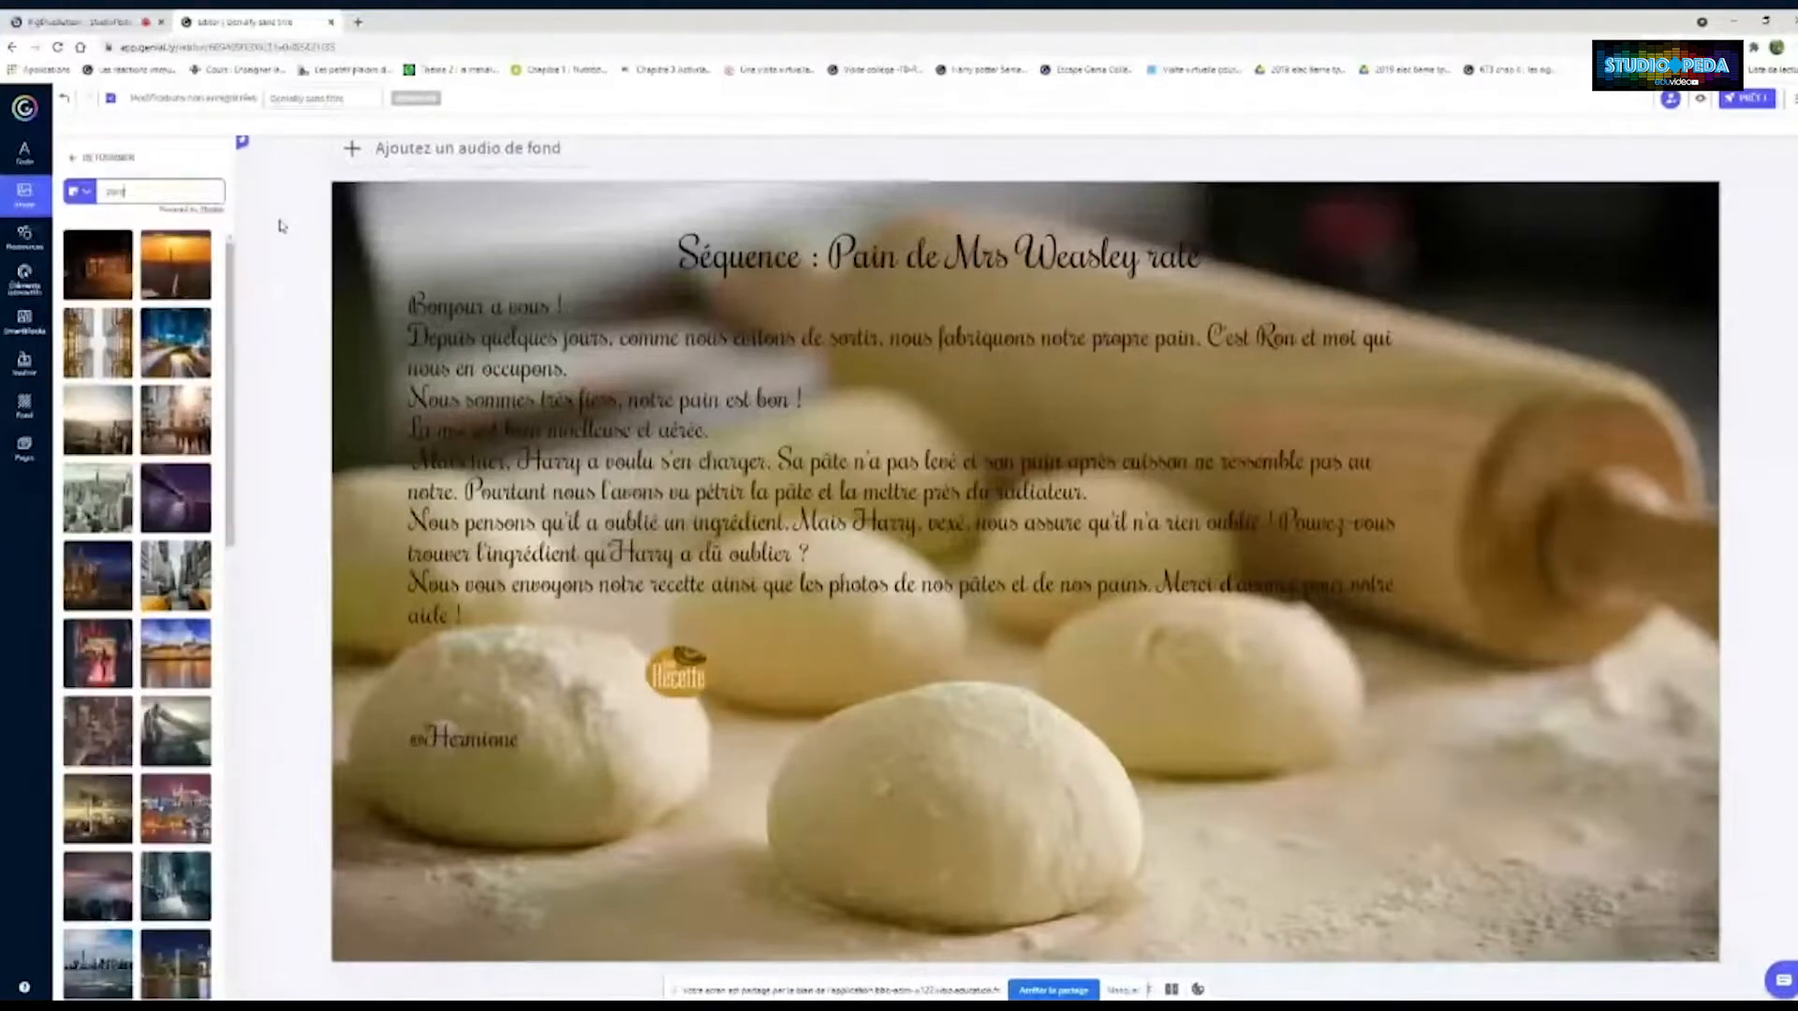
type("hemin")
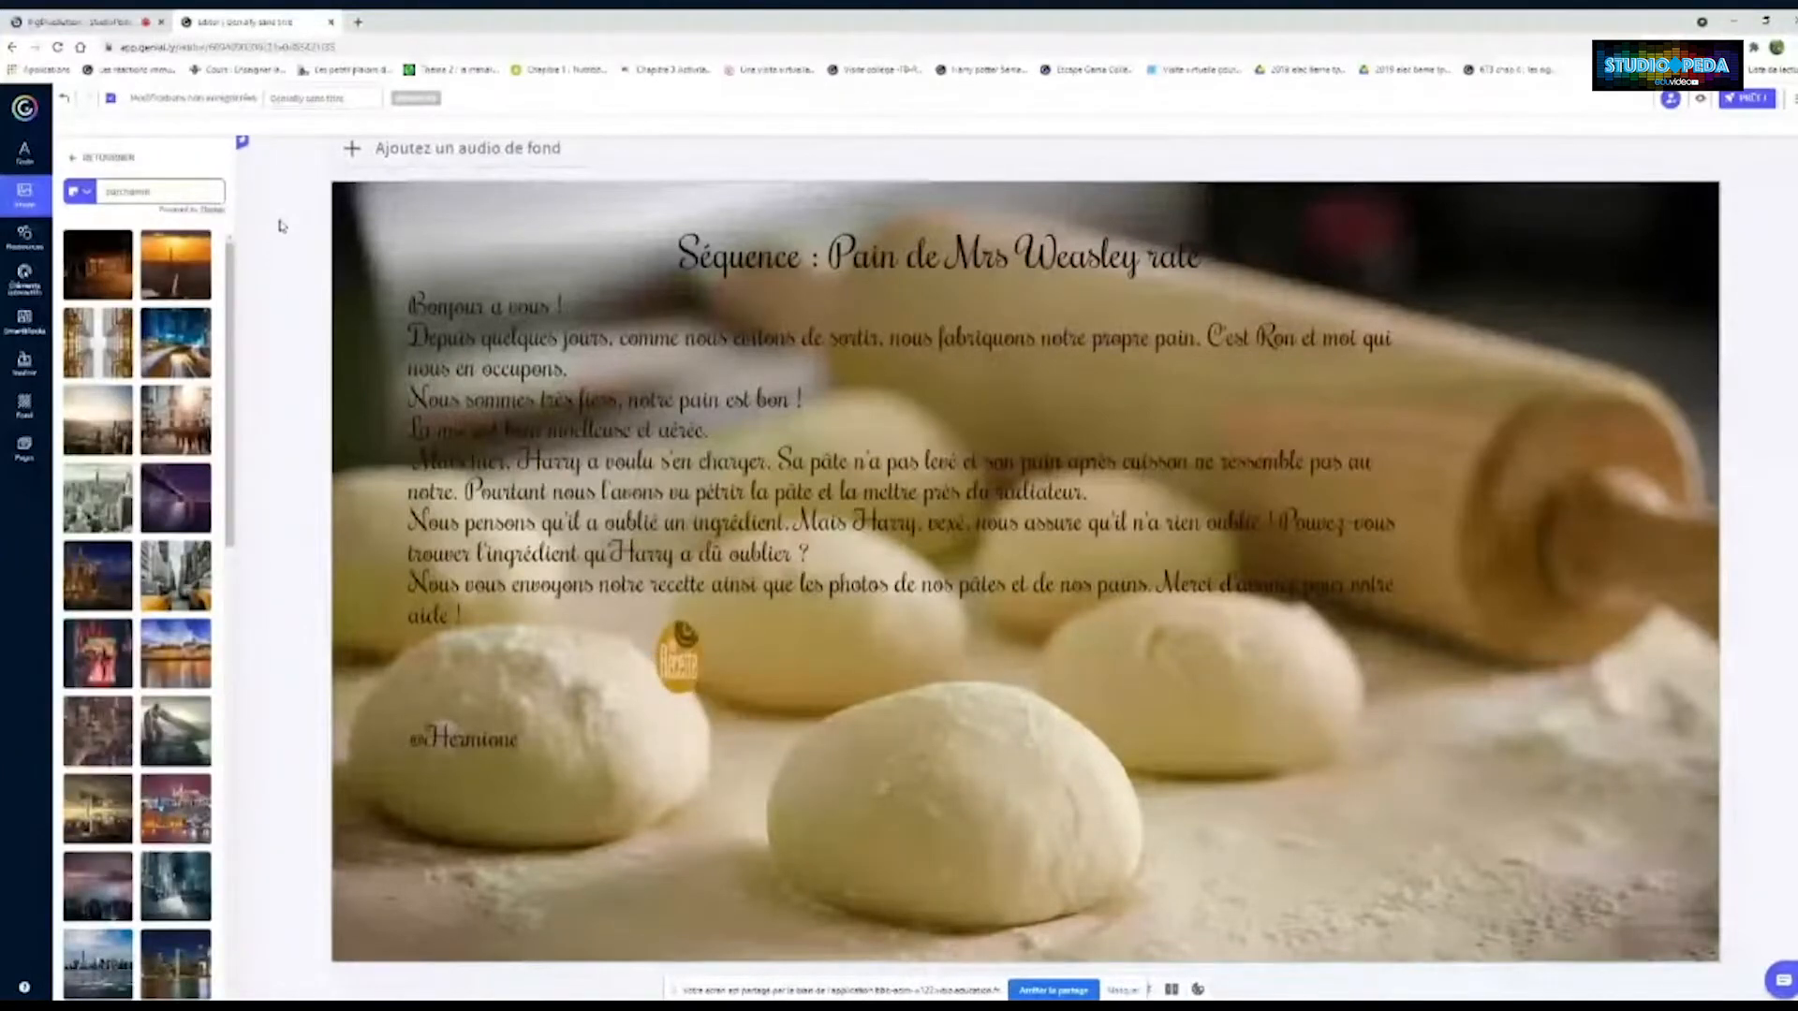
key("Return")
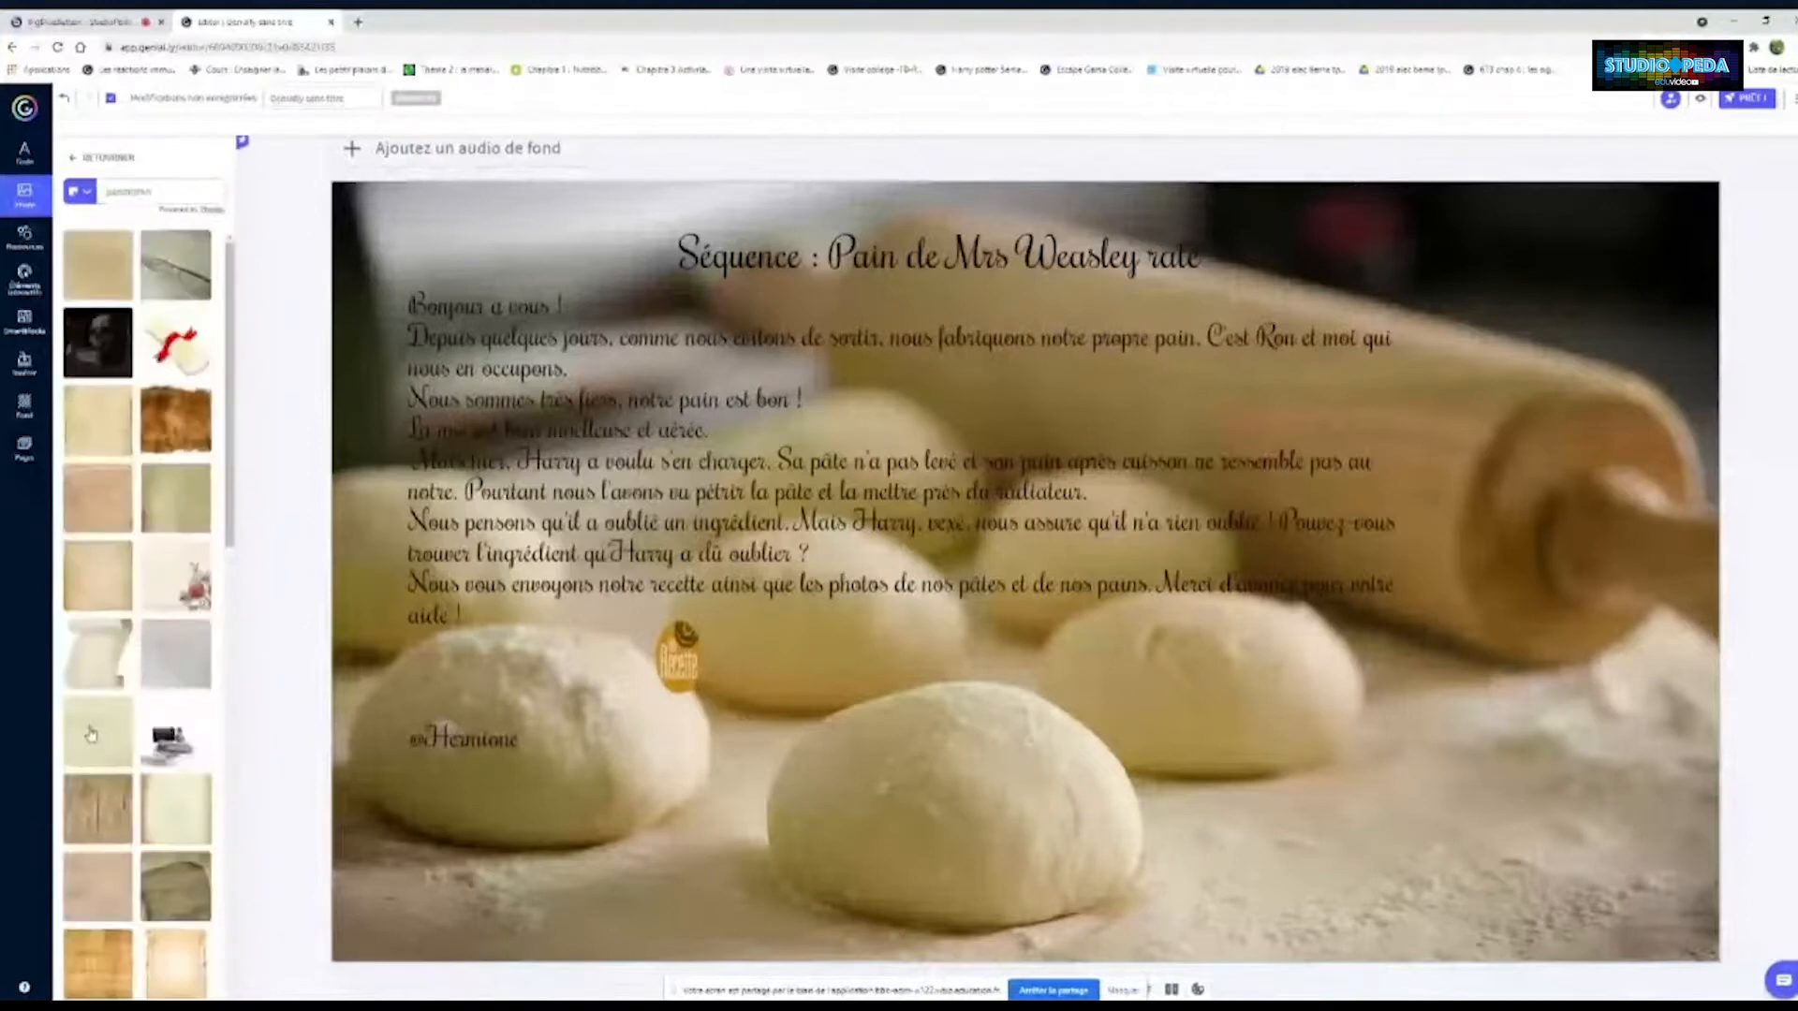
left_click(91, 734)
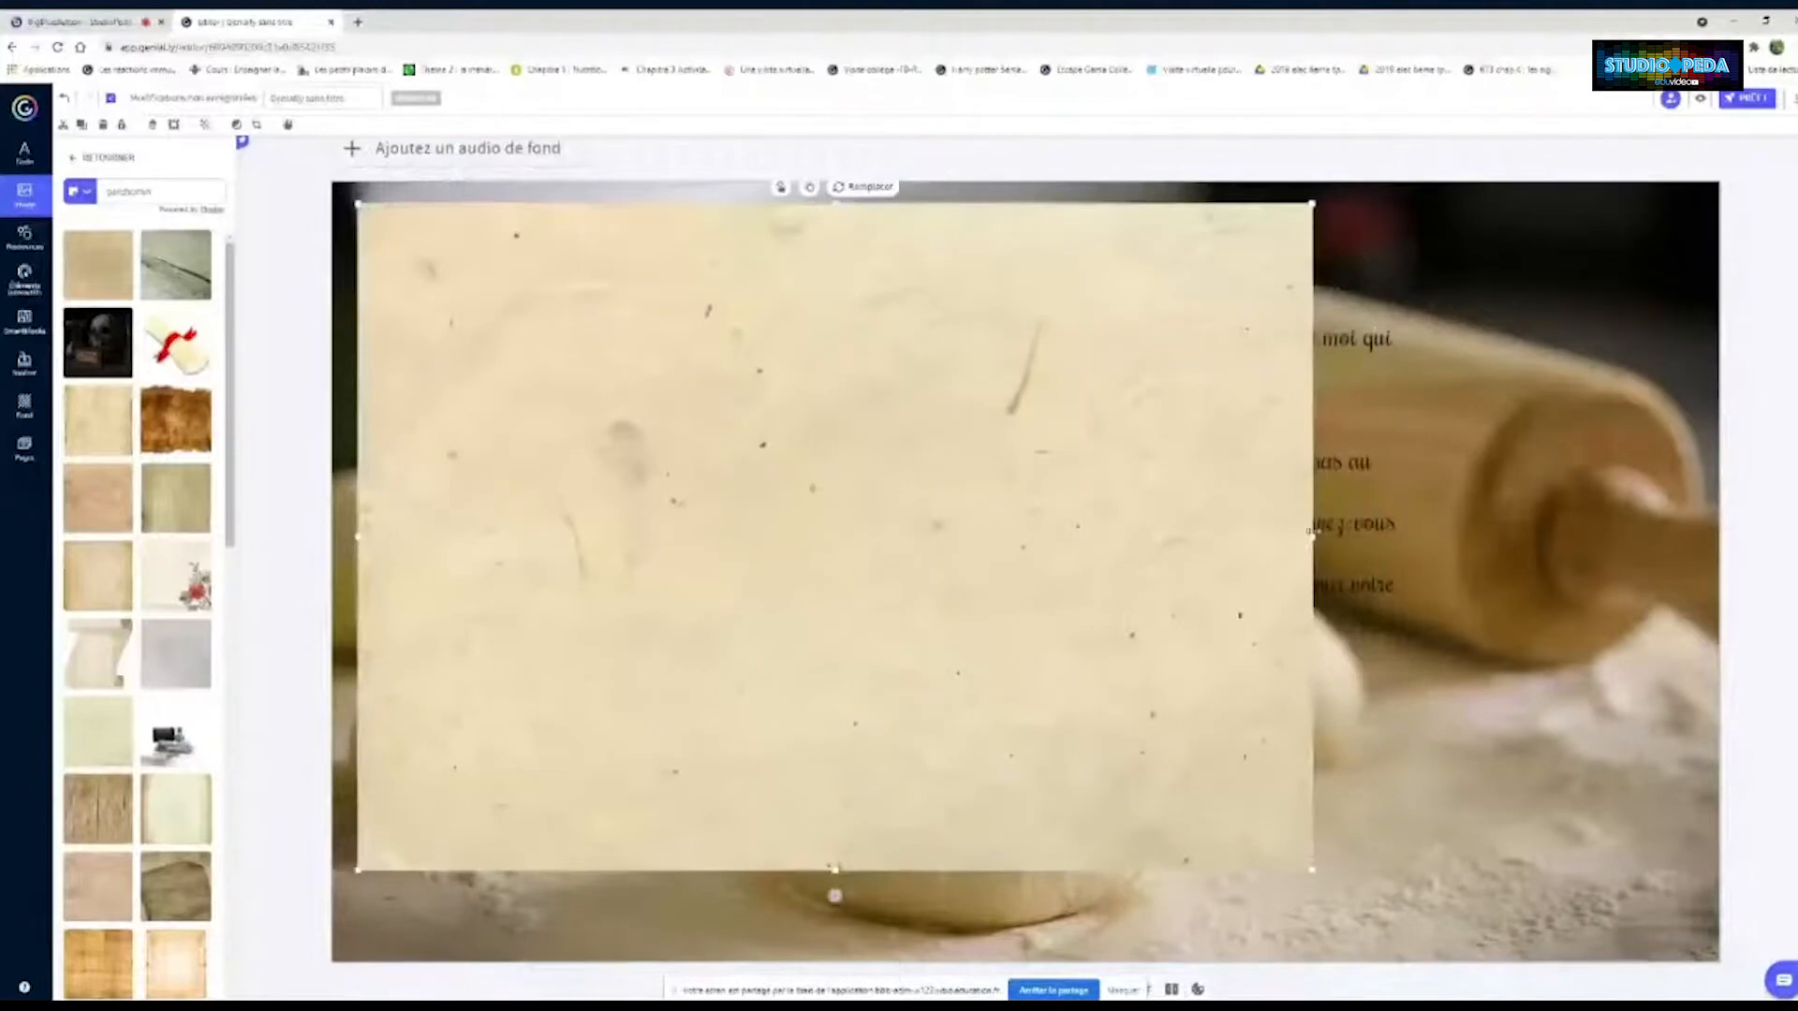
Widen the parchment image to span the full letter text and send it behind the title, letter and sticker
left_click_drag(1311, 534, 1439, 536)
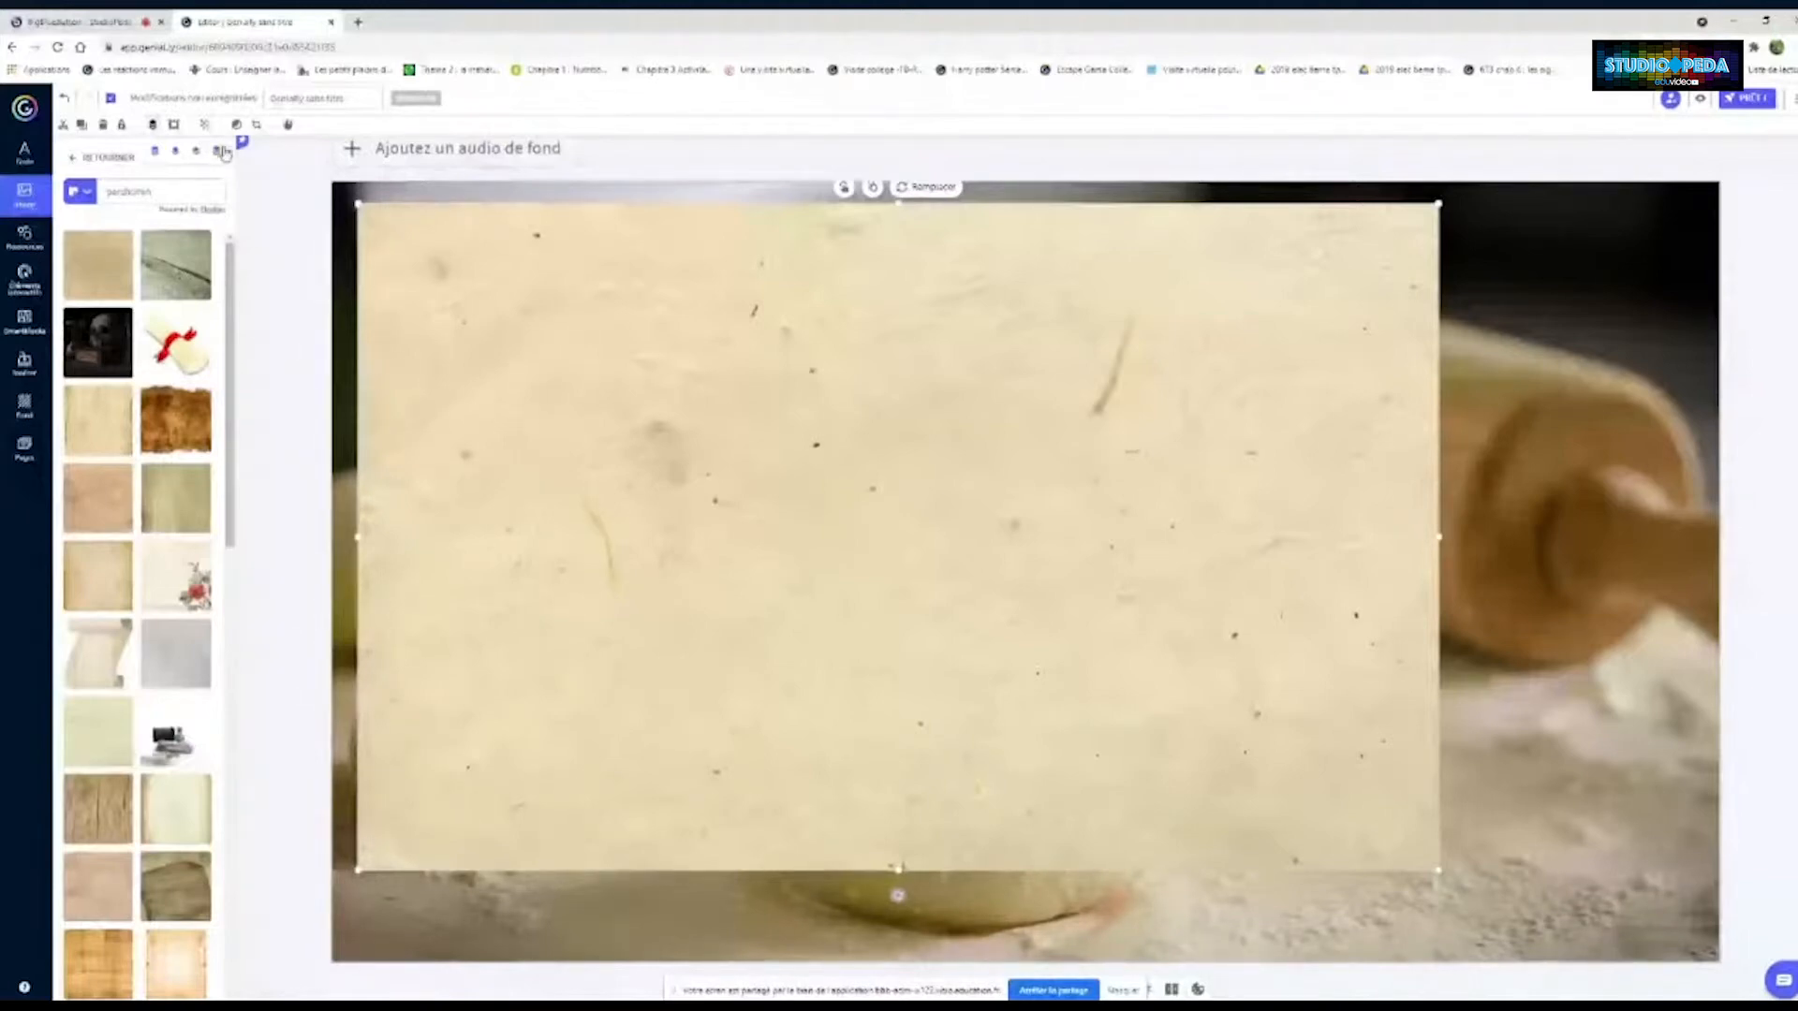
left_click(221, 151)
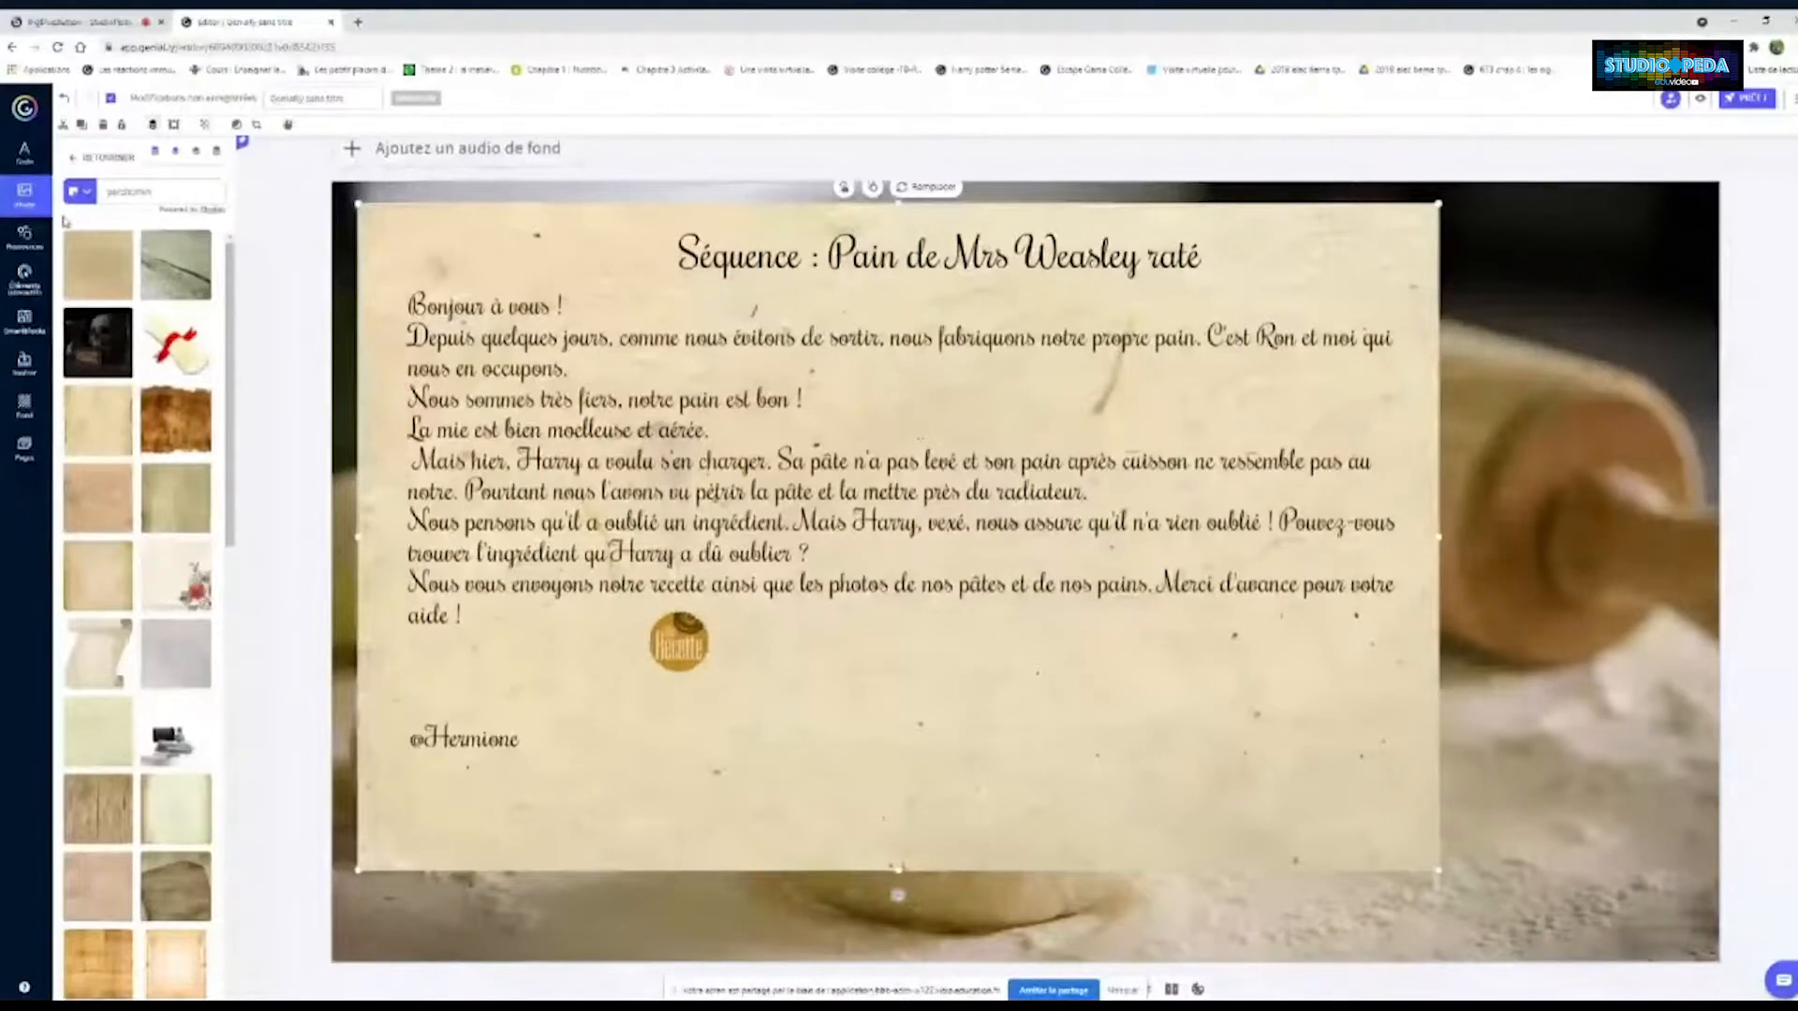
Search the Giphy images with transparent background for "harry potter" and insert the white owl carrying a letter on the letter page
left_click(30, 204)
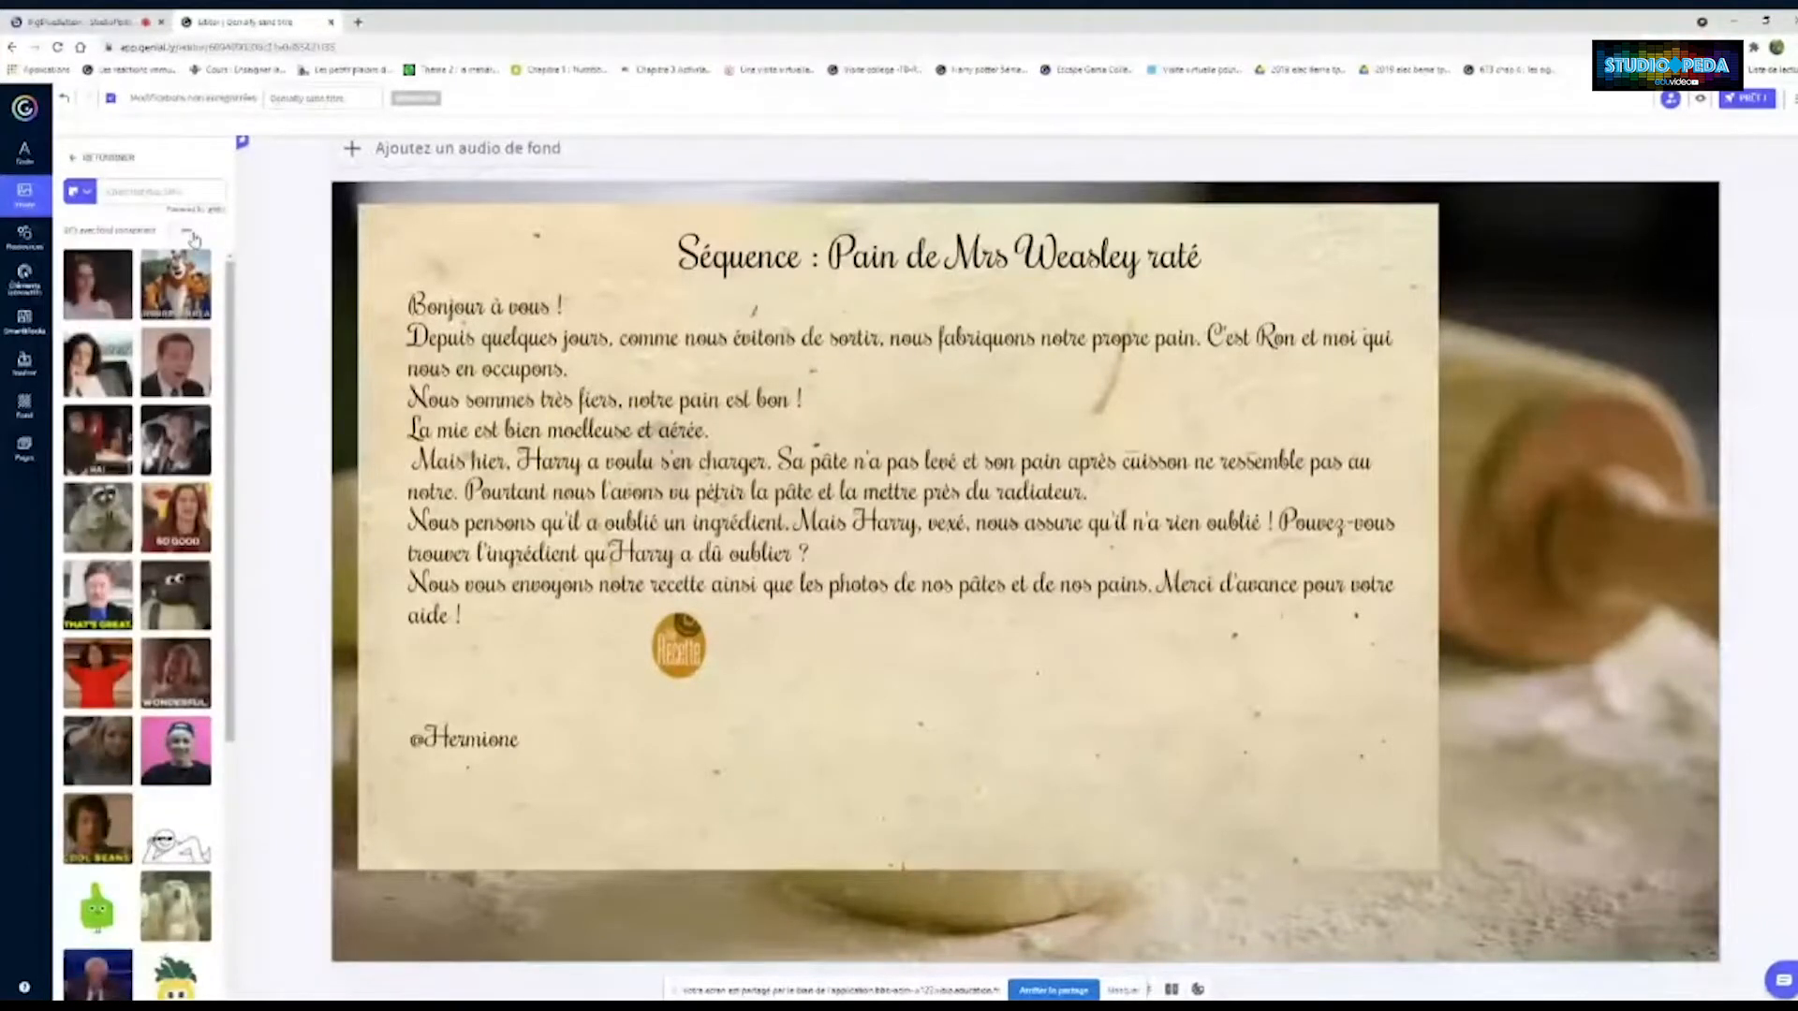
left_click(188, 231)
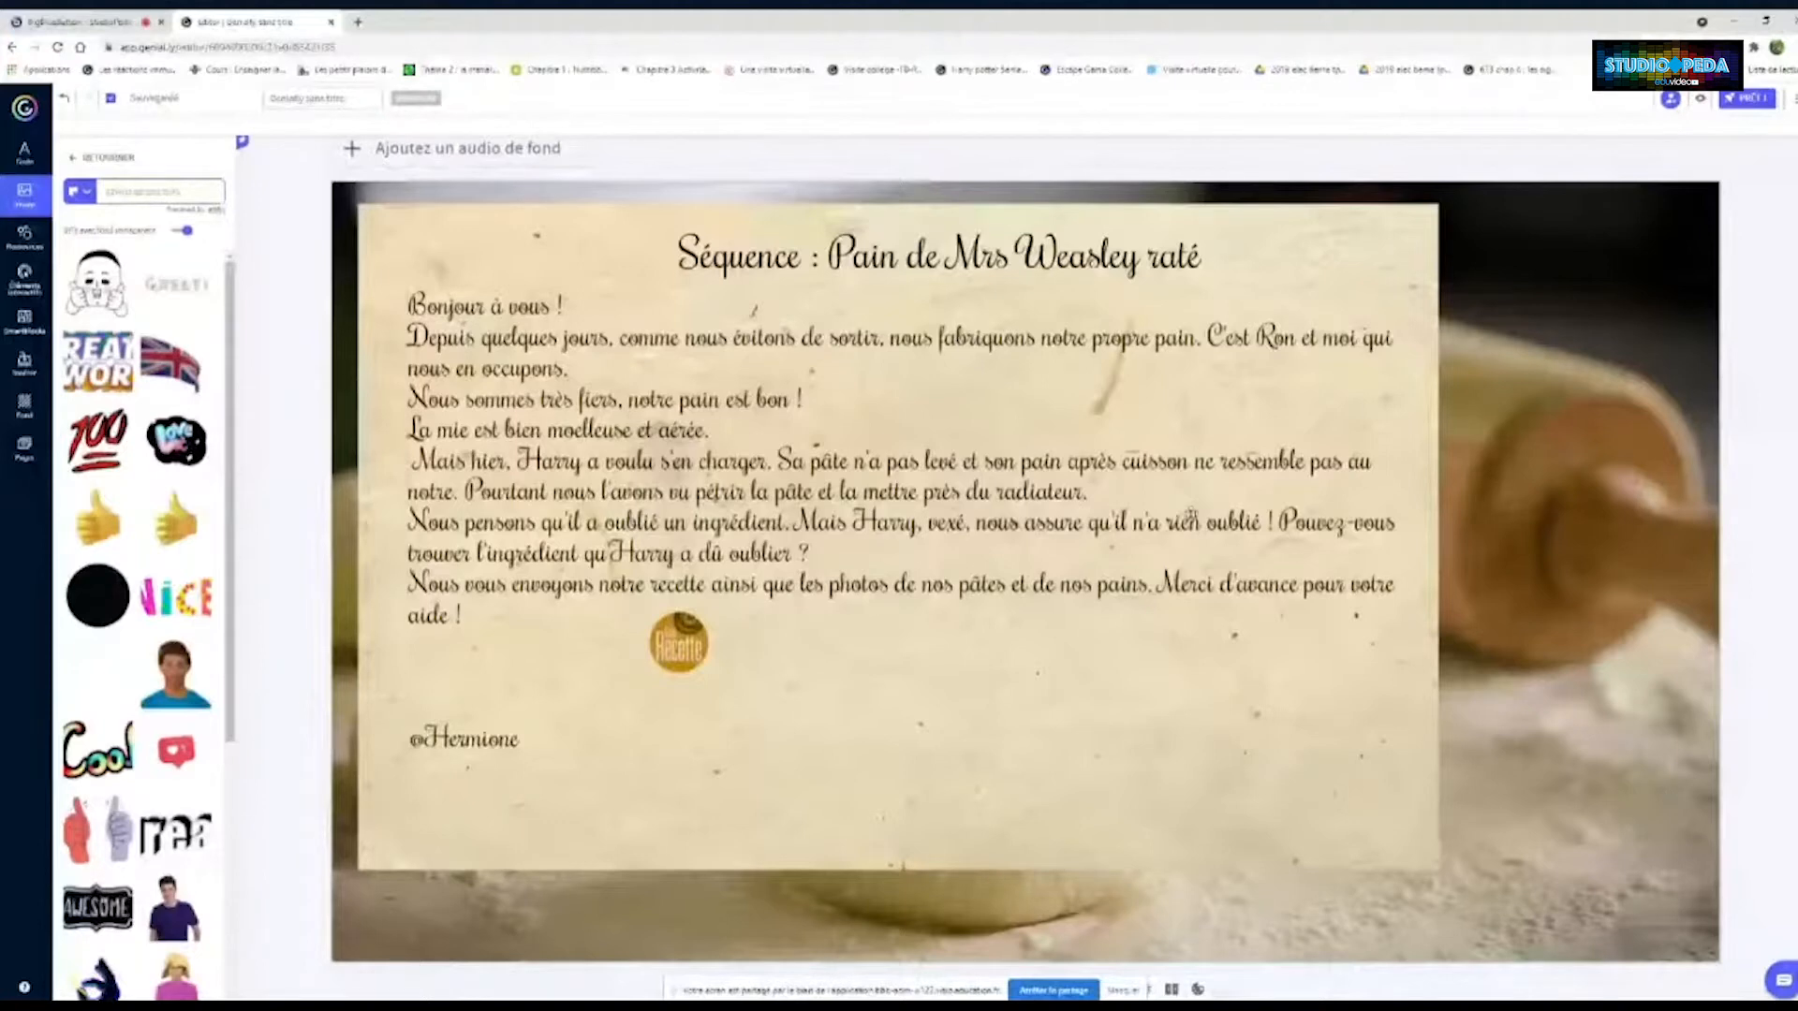
type("harry potter")
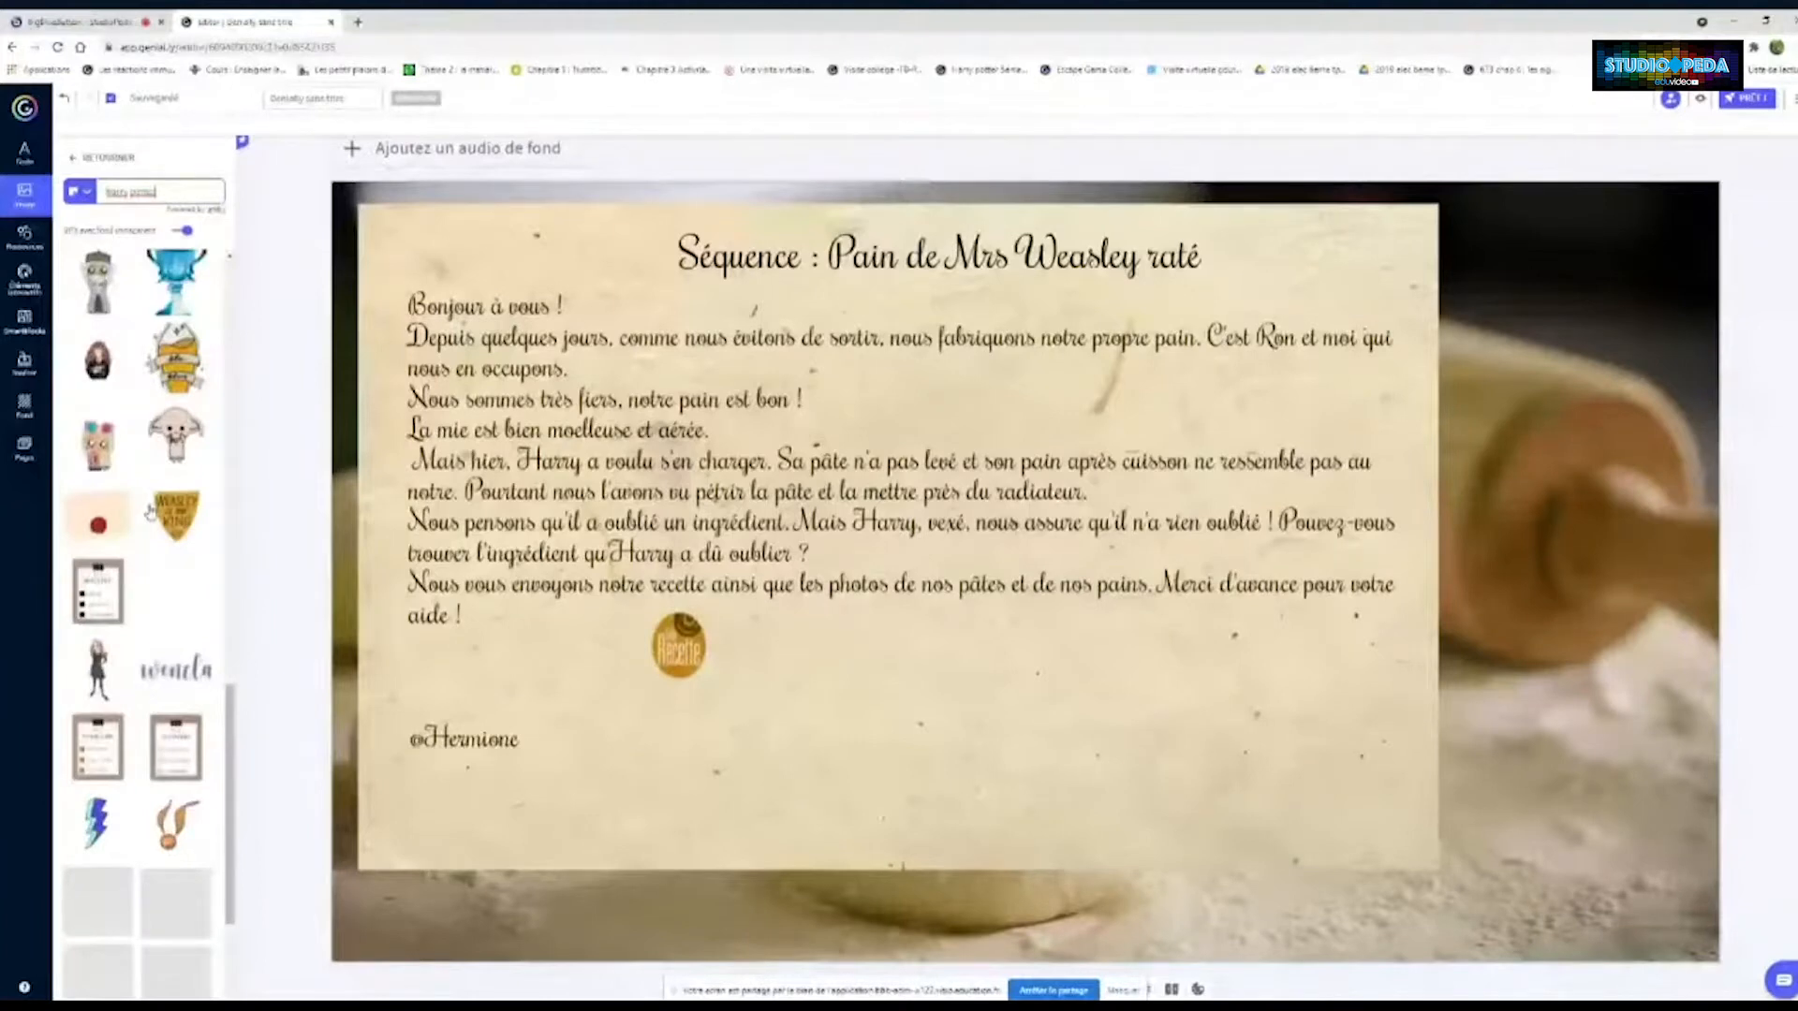
scroll(178, 749, "down", 5)
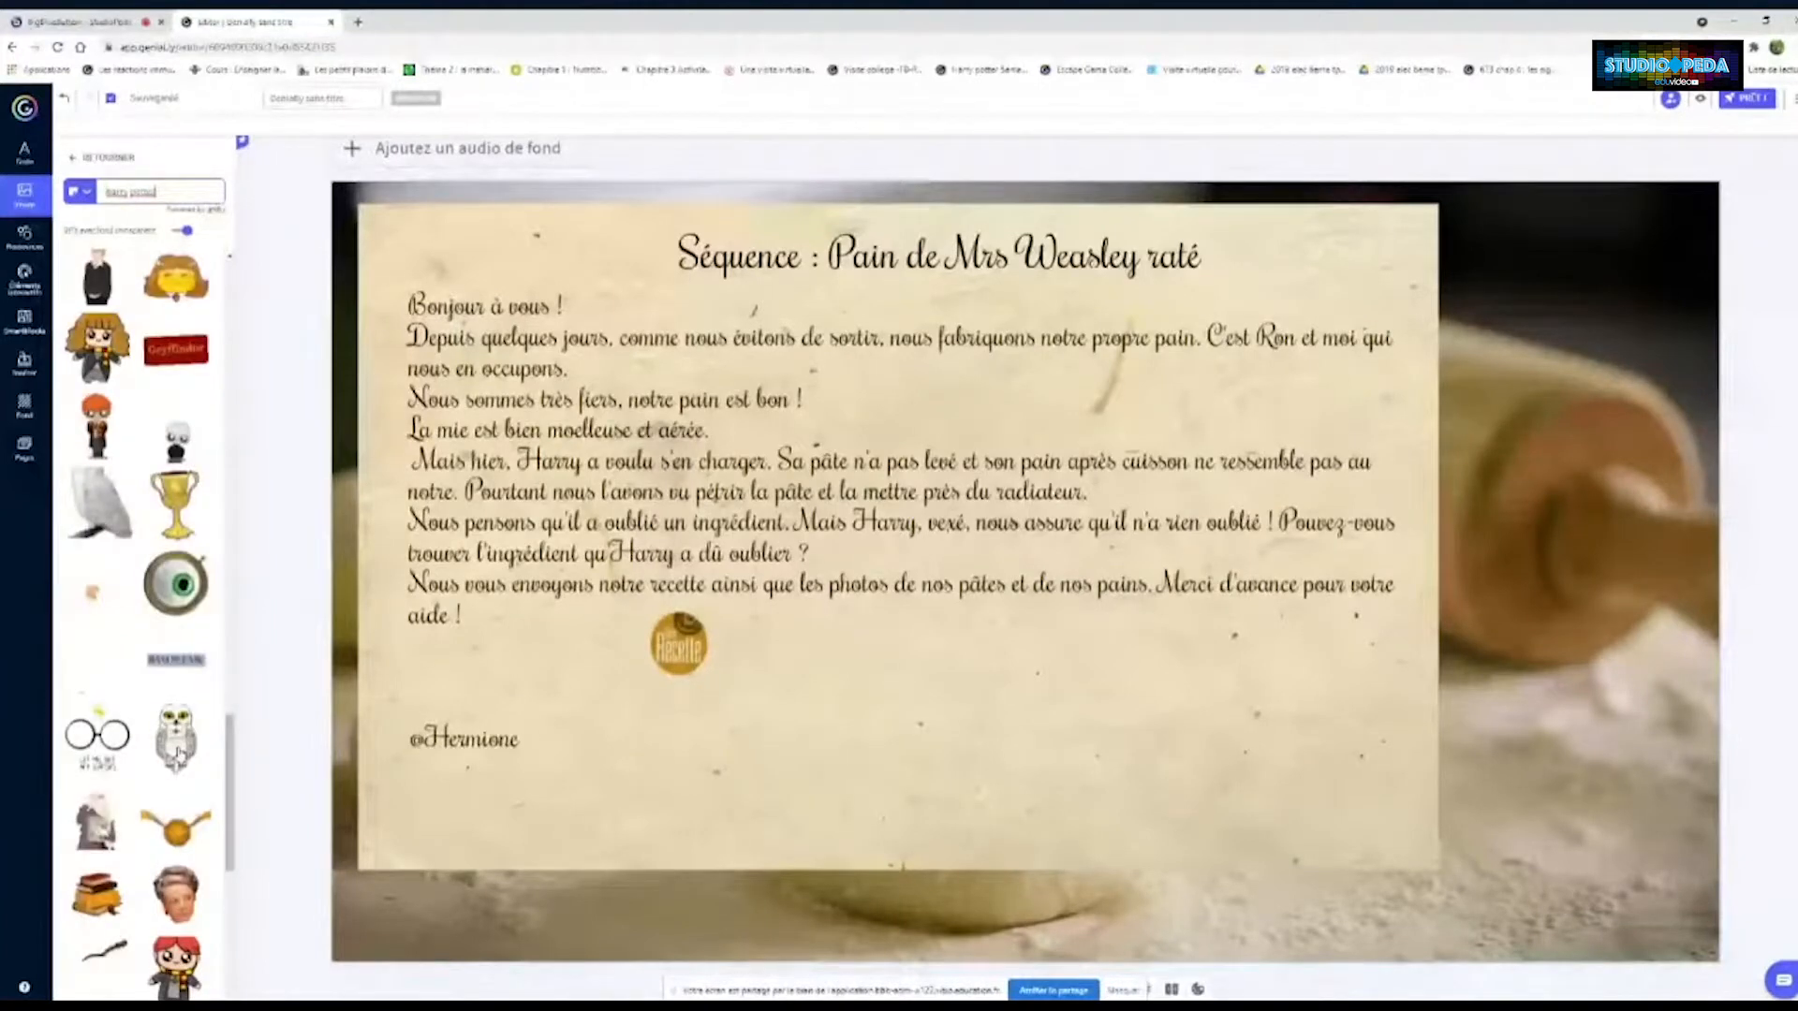
left_click(176, 744)
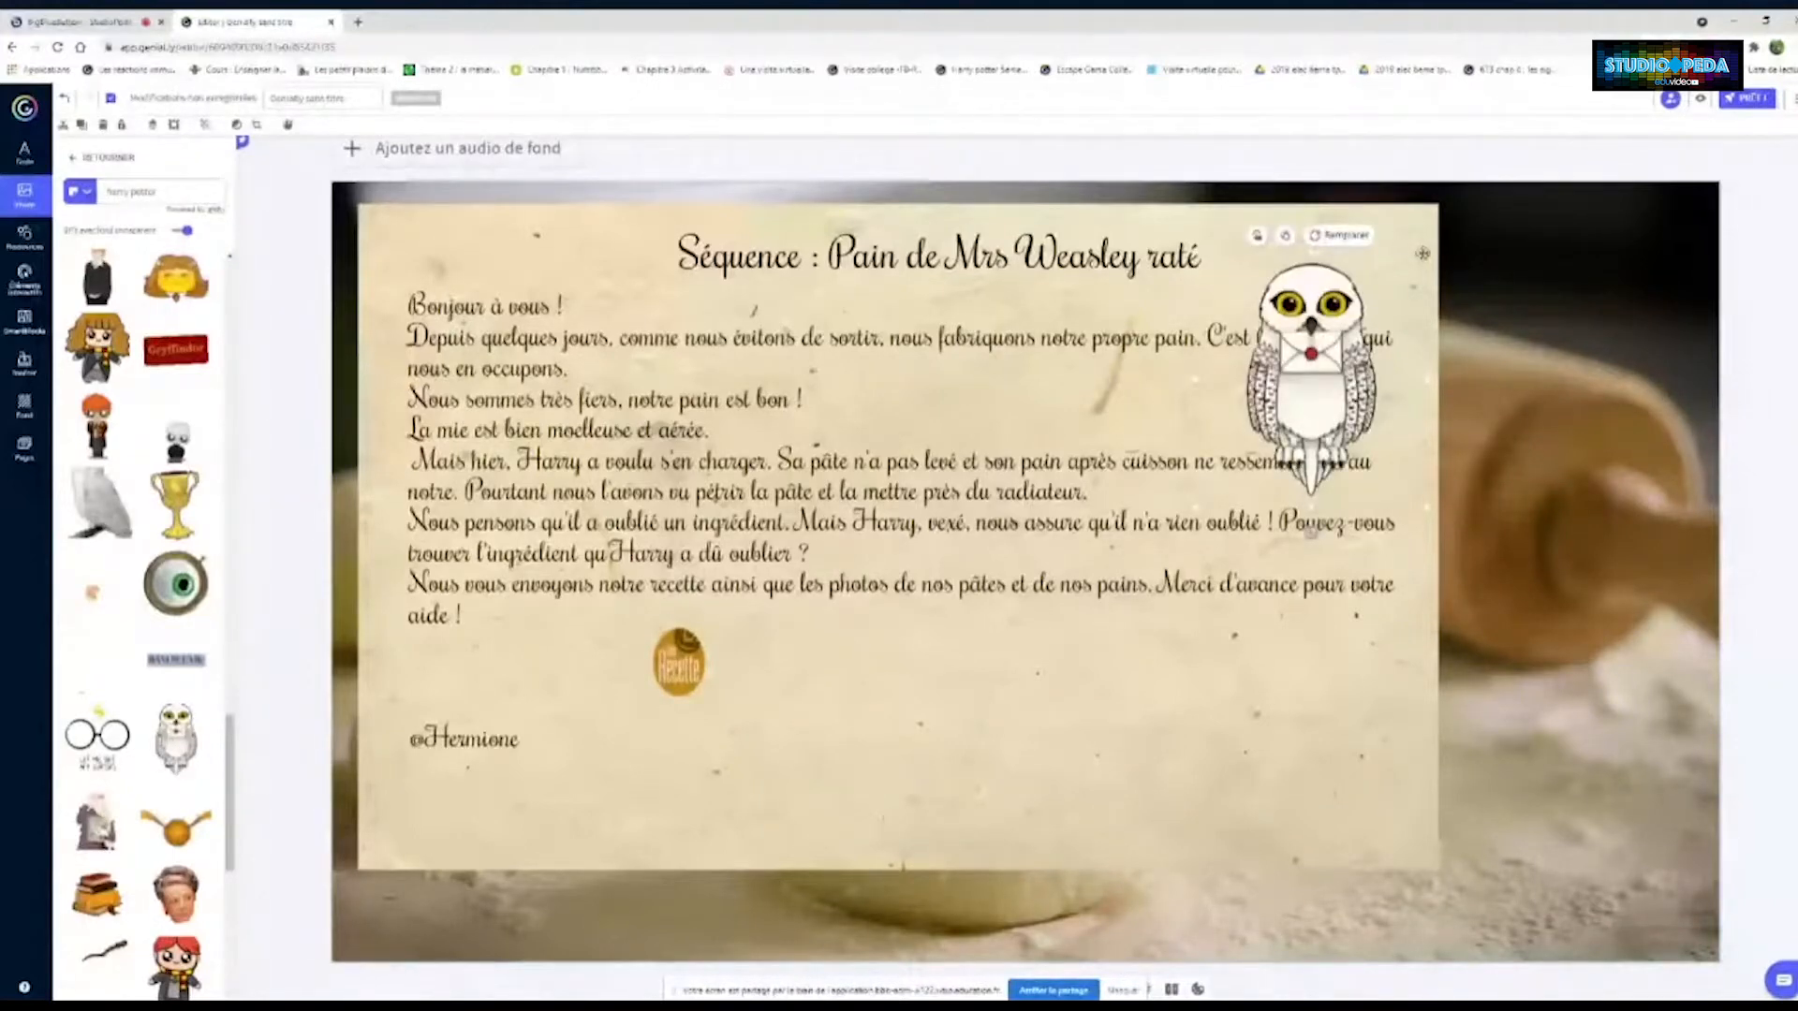
Shrink the owl, move it into the parchment's upper-right corner beside the title, and lock it in place
left_click_drag(1422, 252, 1307, 385)
left_click_drag(1253, 434, 1348, 255)
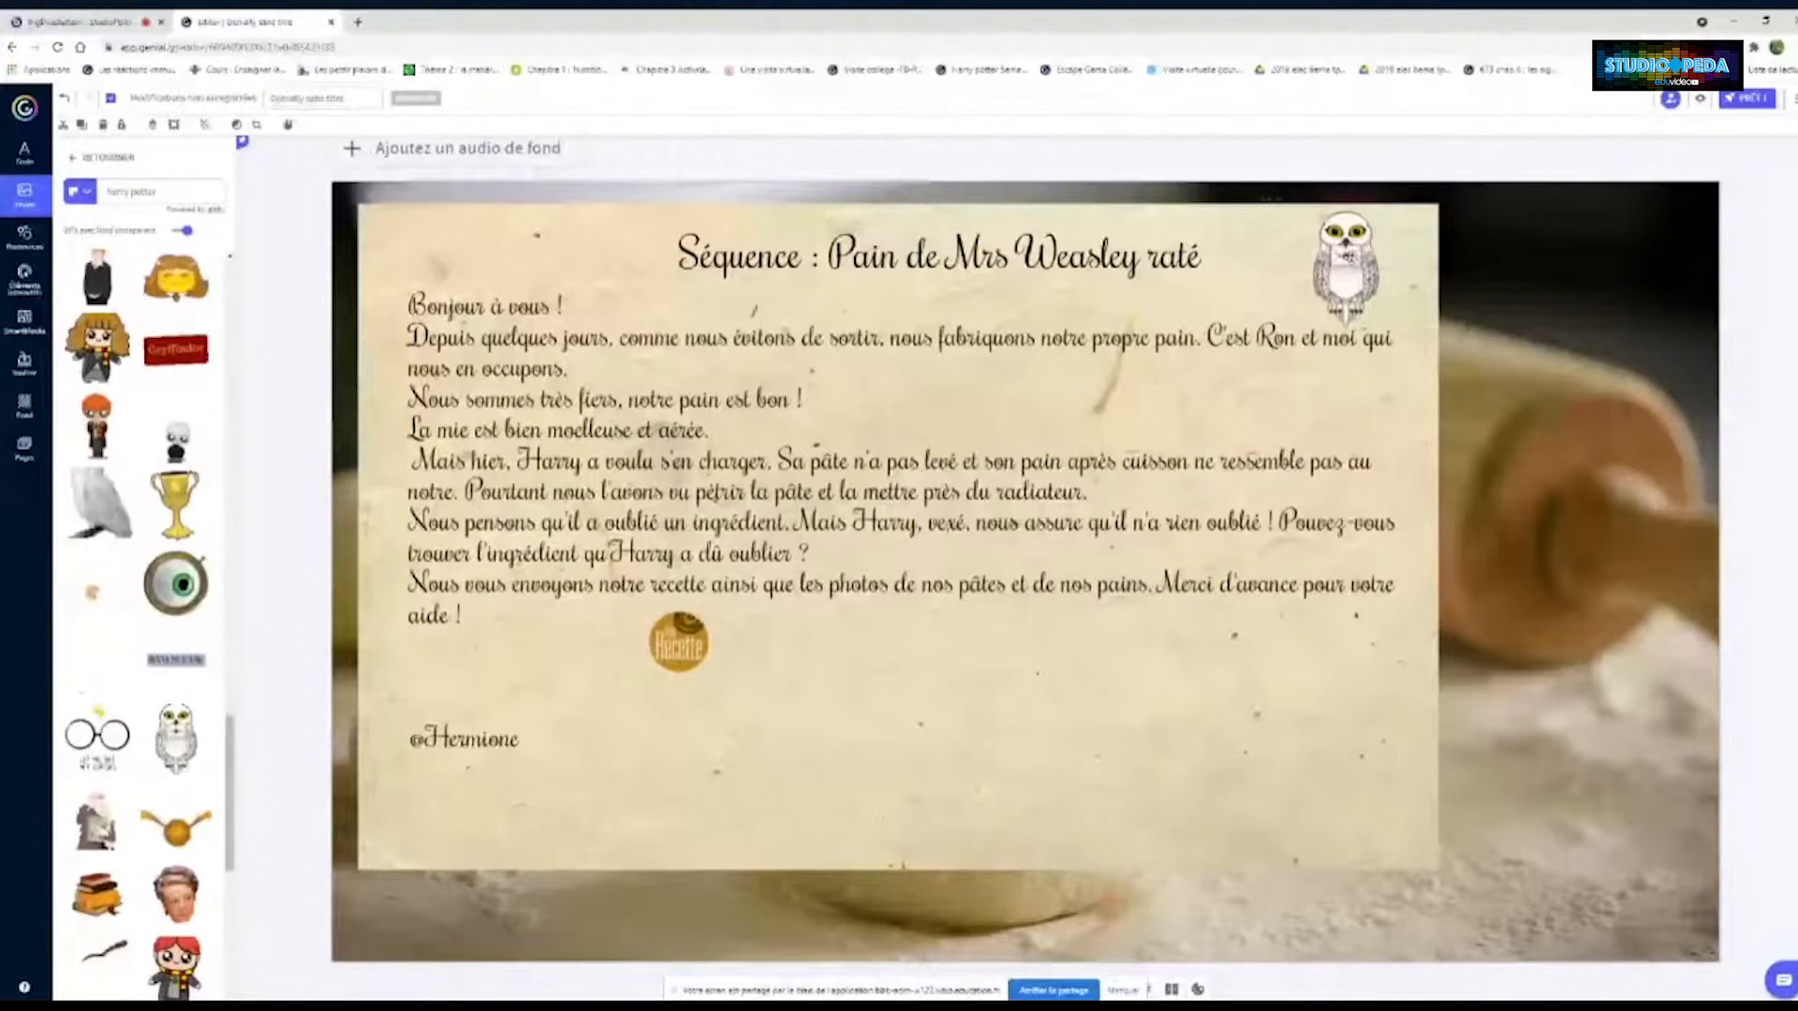
left_click(628, 653)
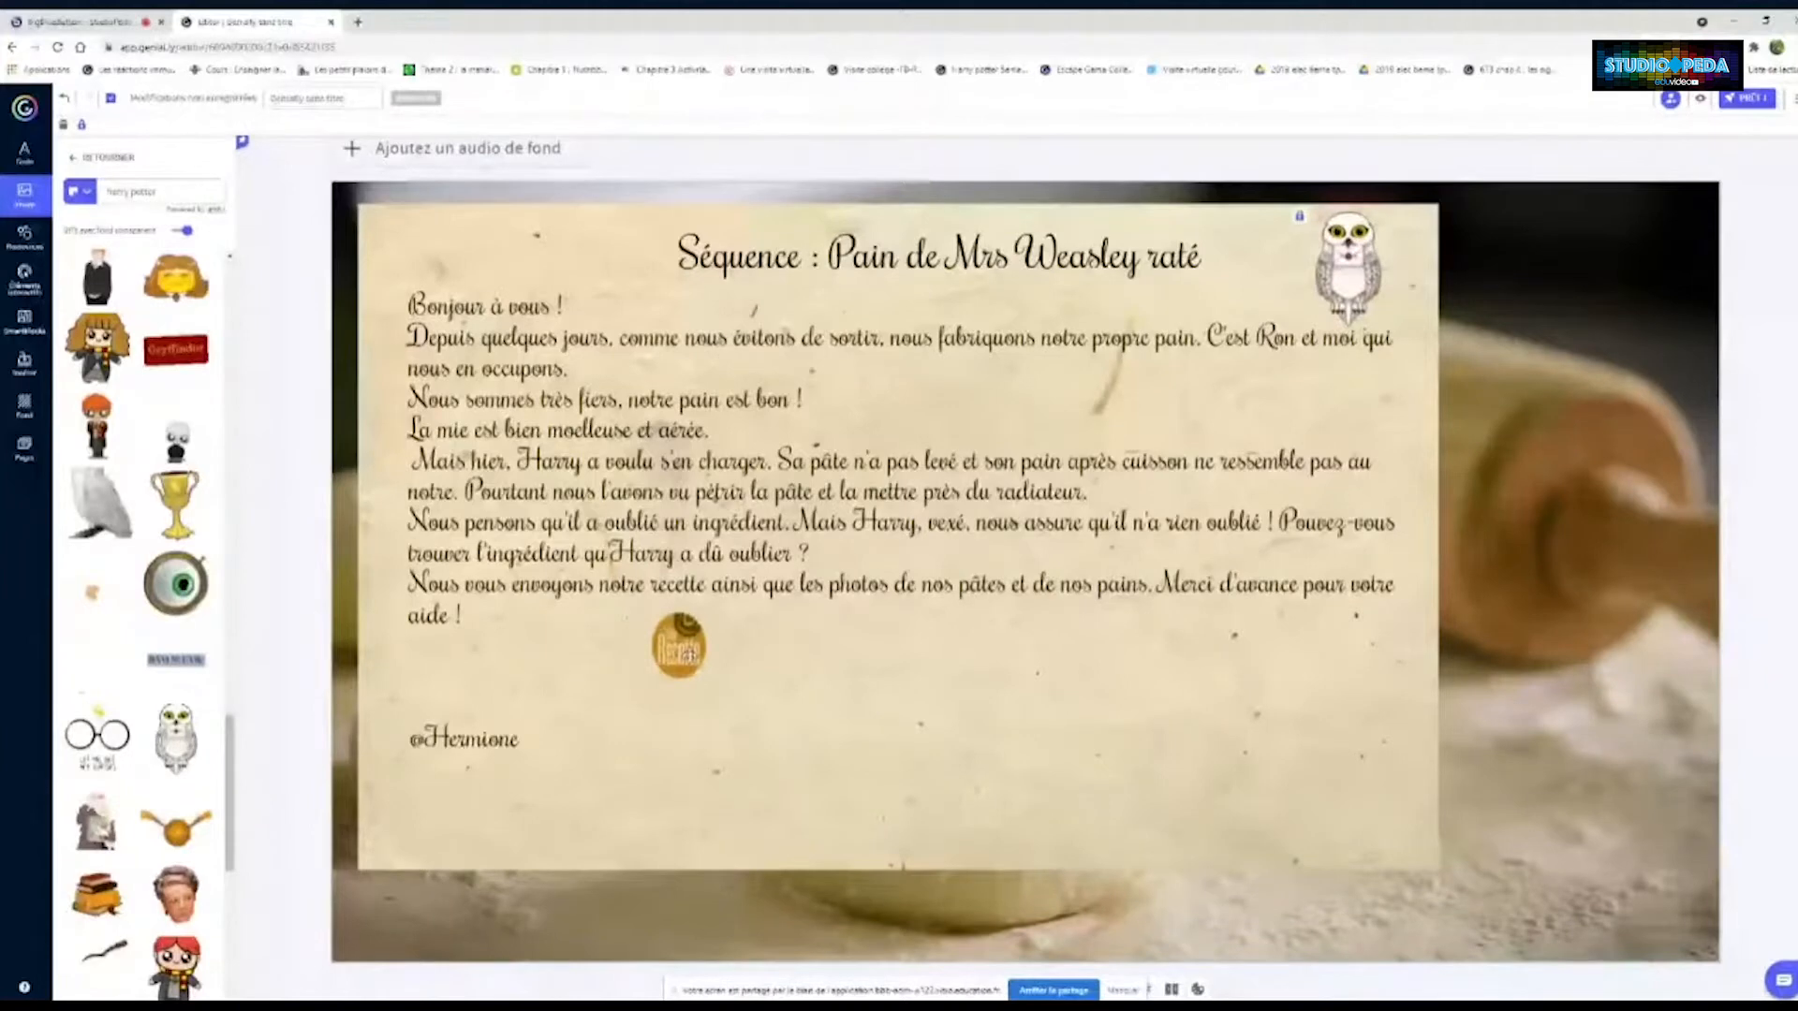
Name the letter page "Message" and the second page "Recette"
left_click(24, 447)
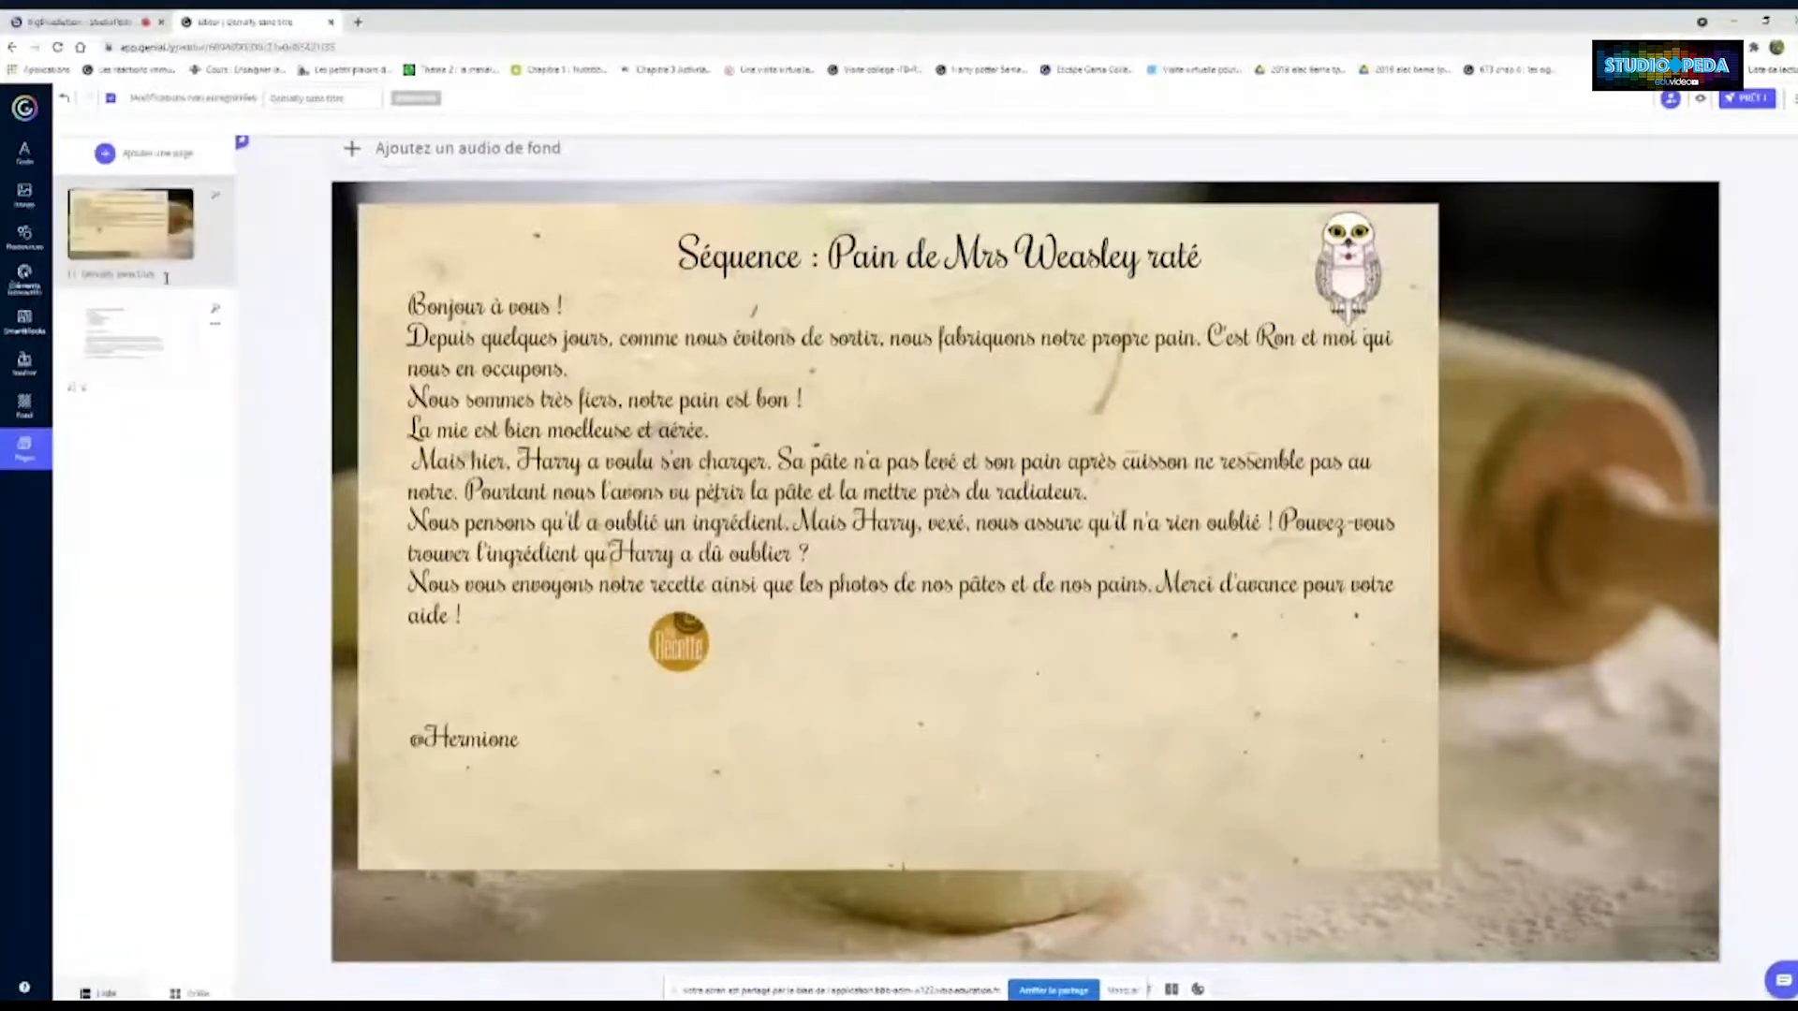
double_click(166, 277)
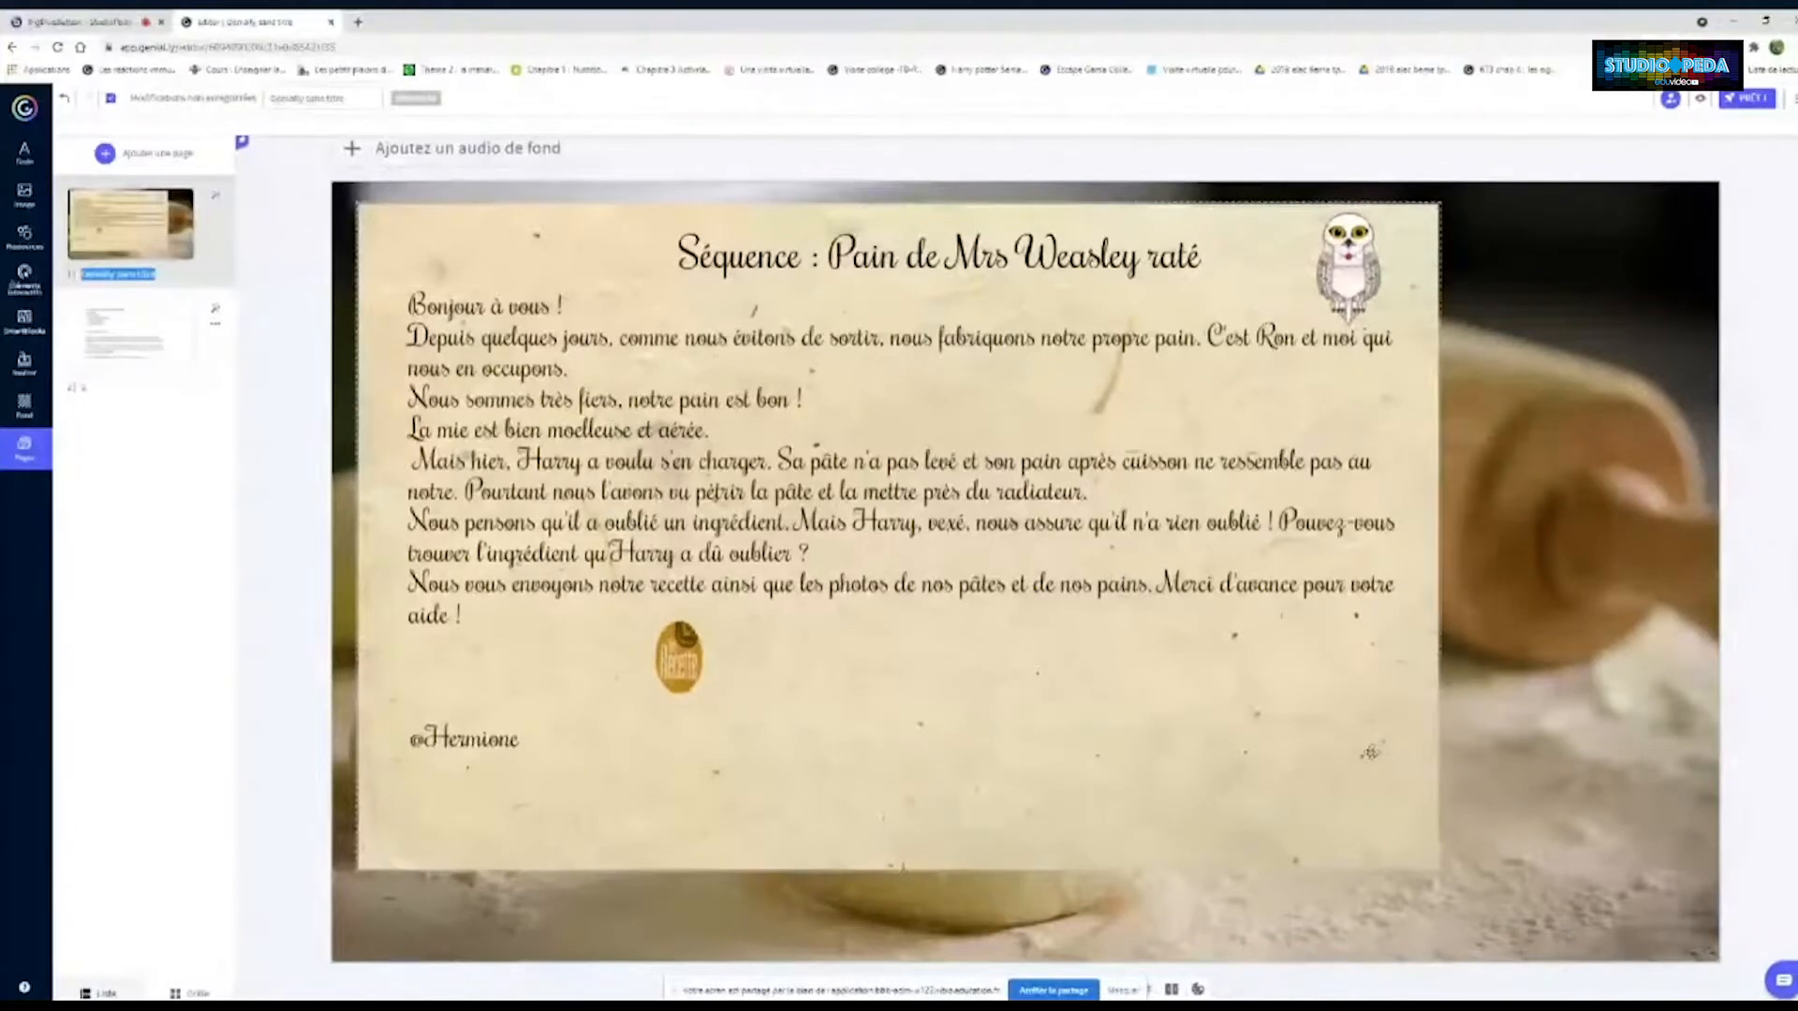
key("BackSpace")
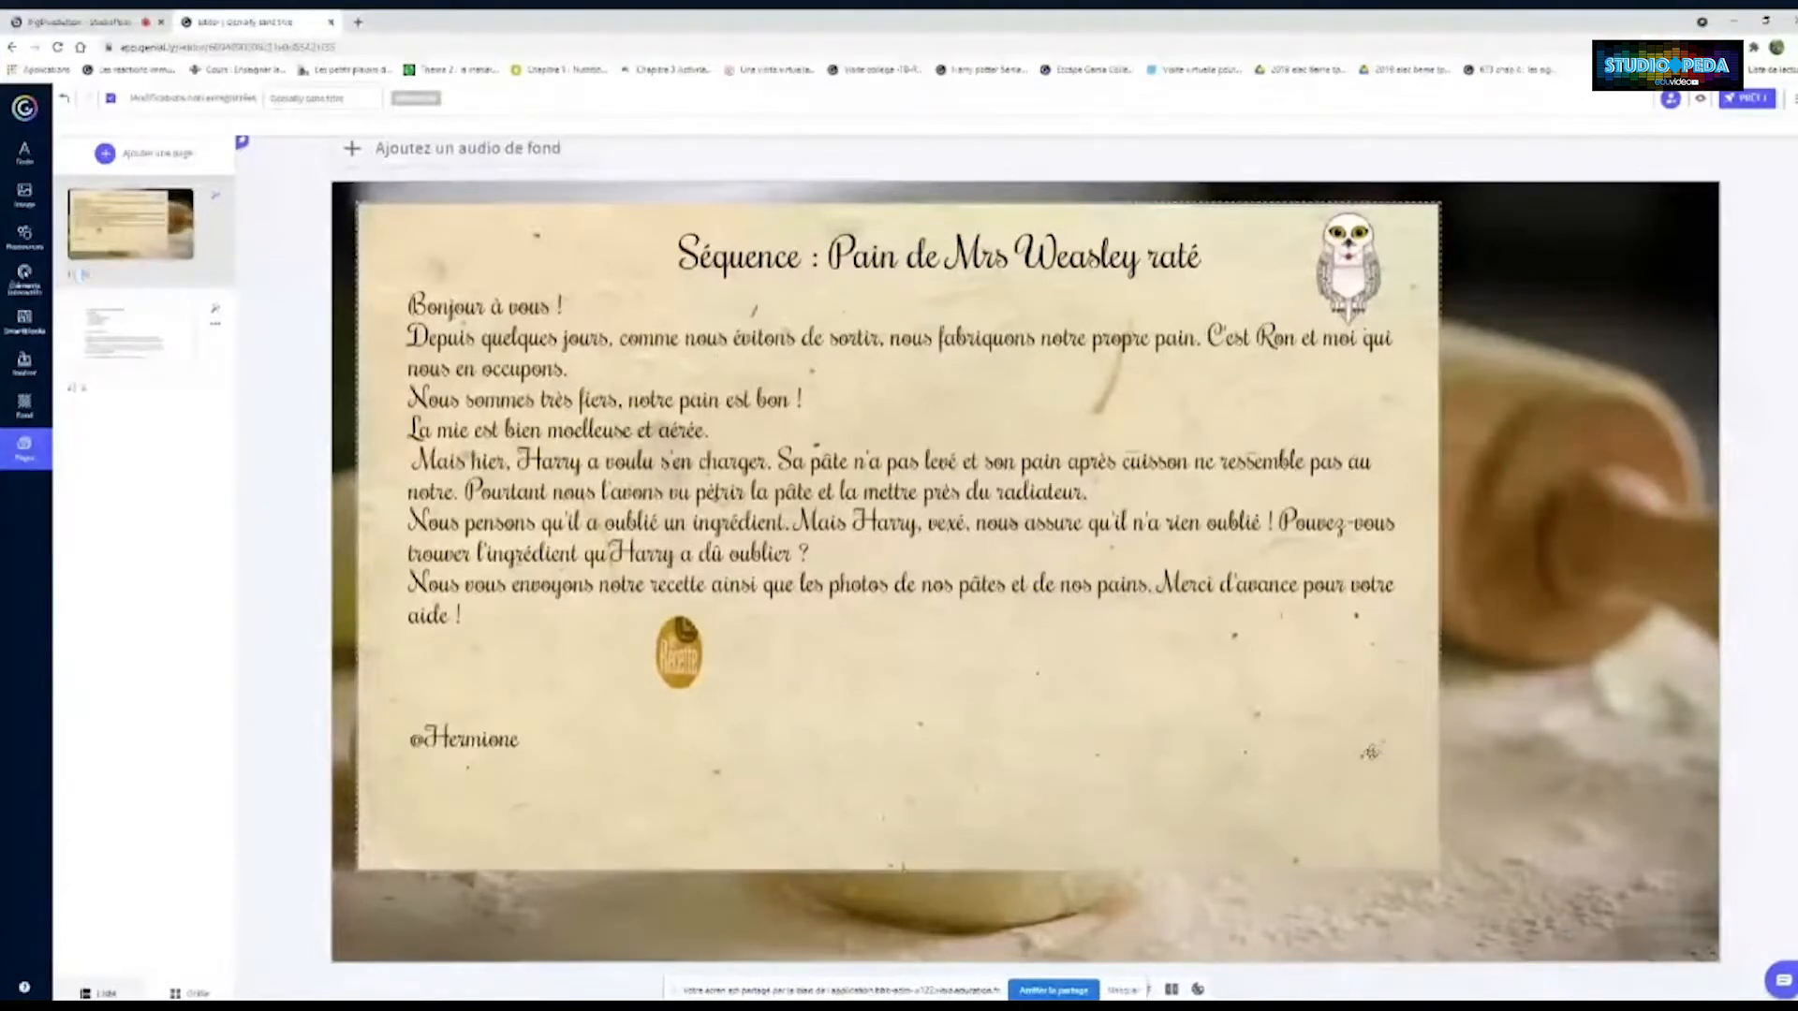
type("Réd")
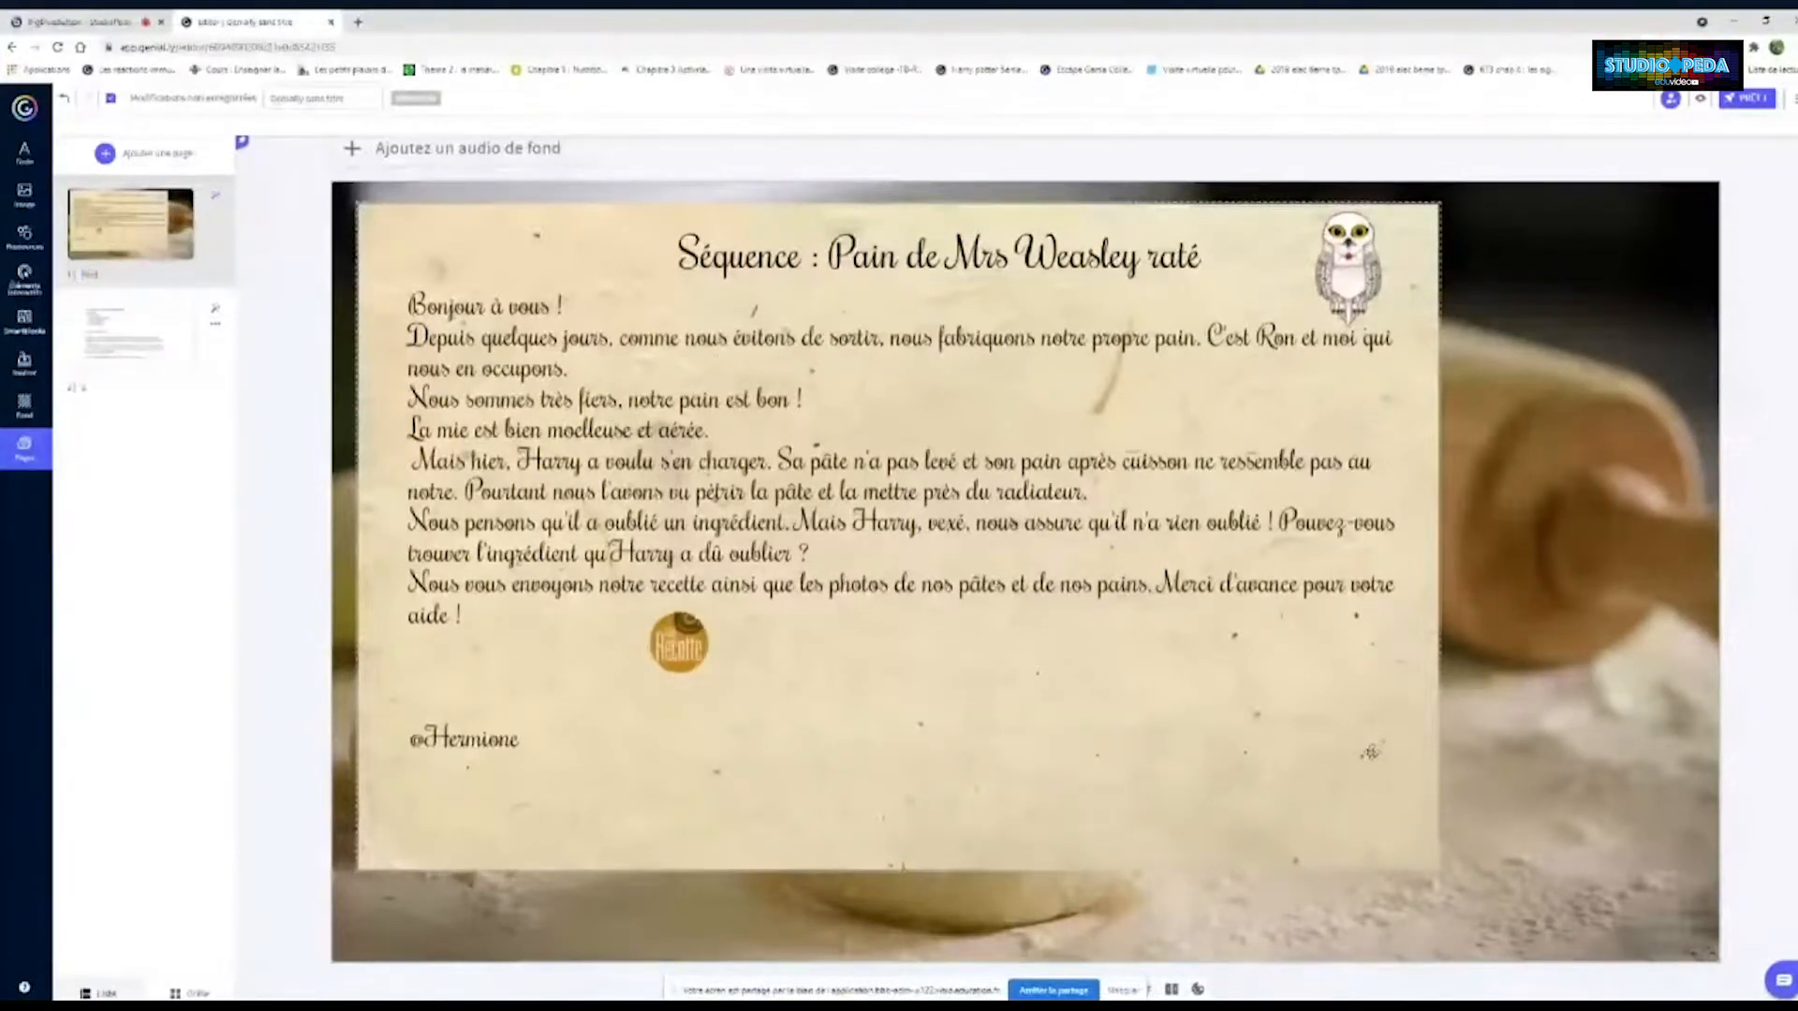
type("sage")
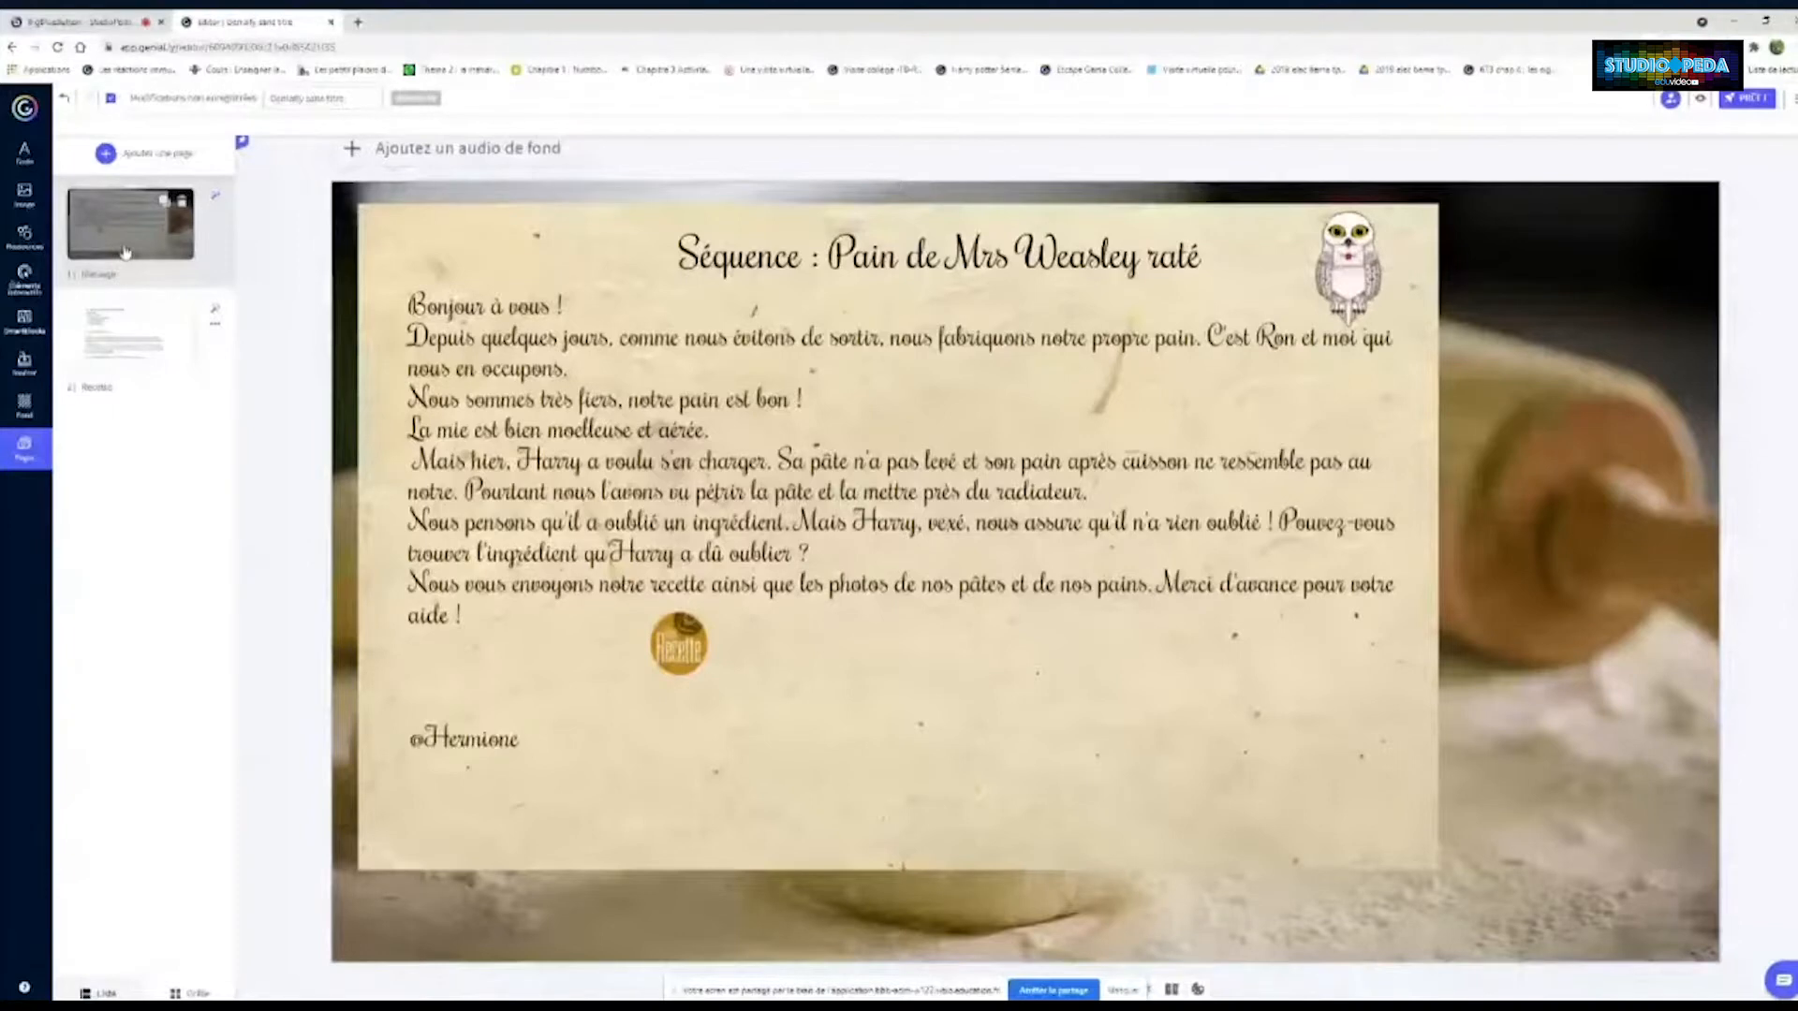
Give the recipe sticker a go-to-page interaction that leads to the Recette page
left_click(672, 635)
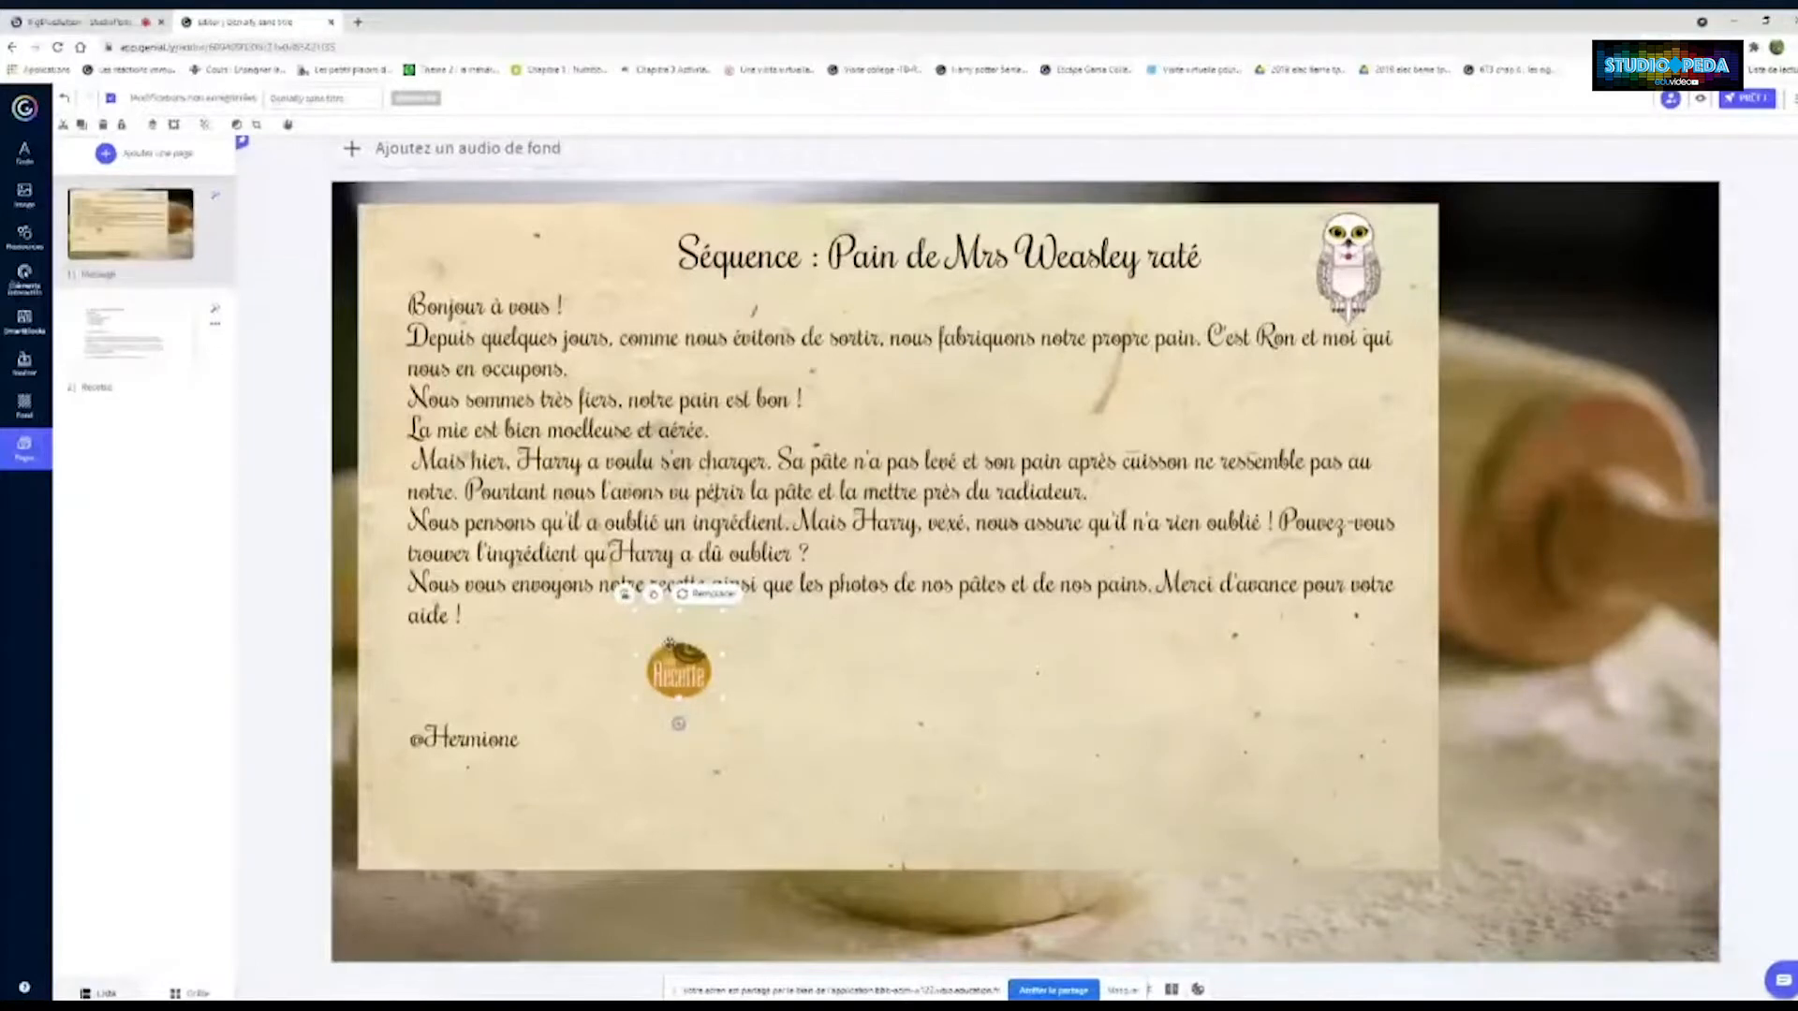
left_click(624, 597)
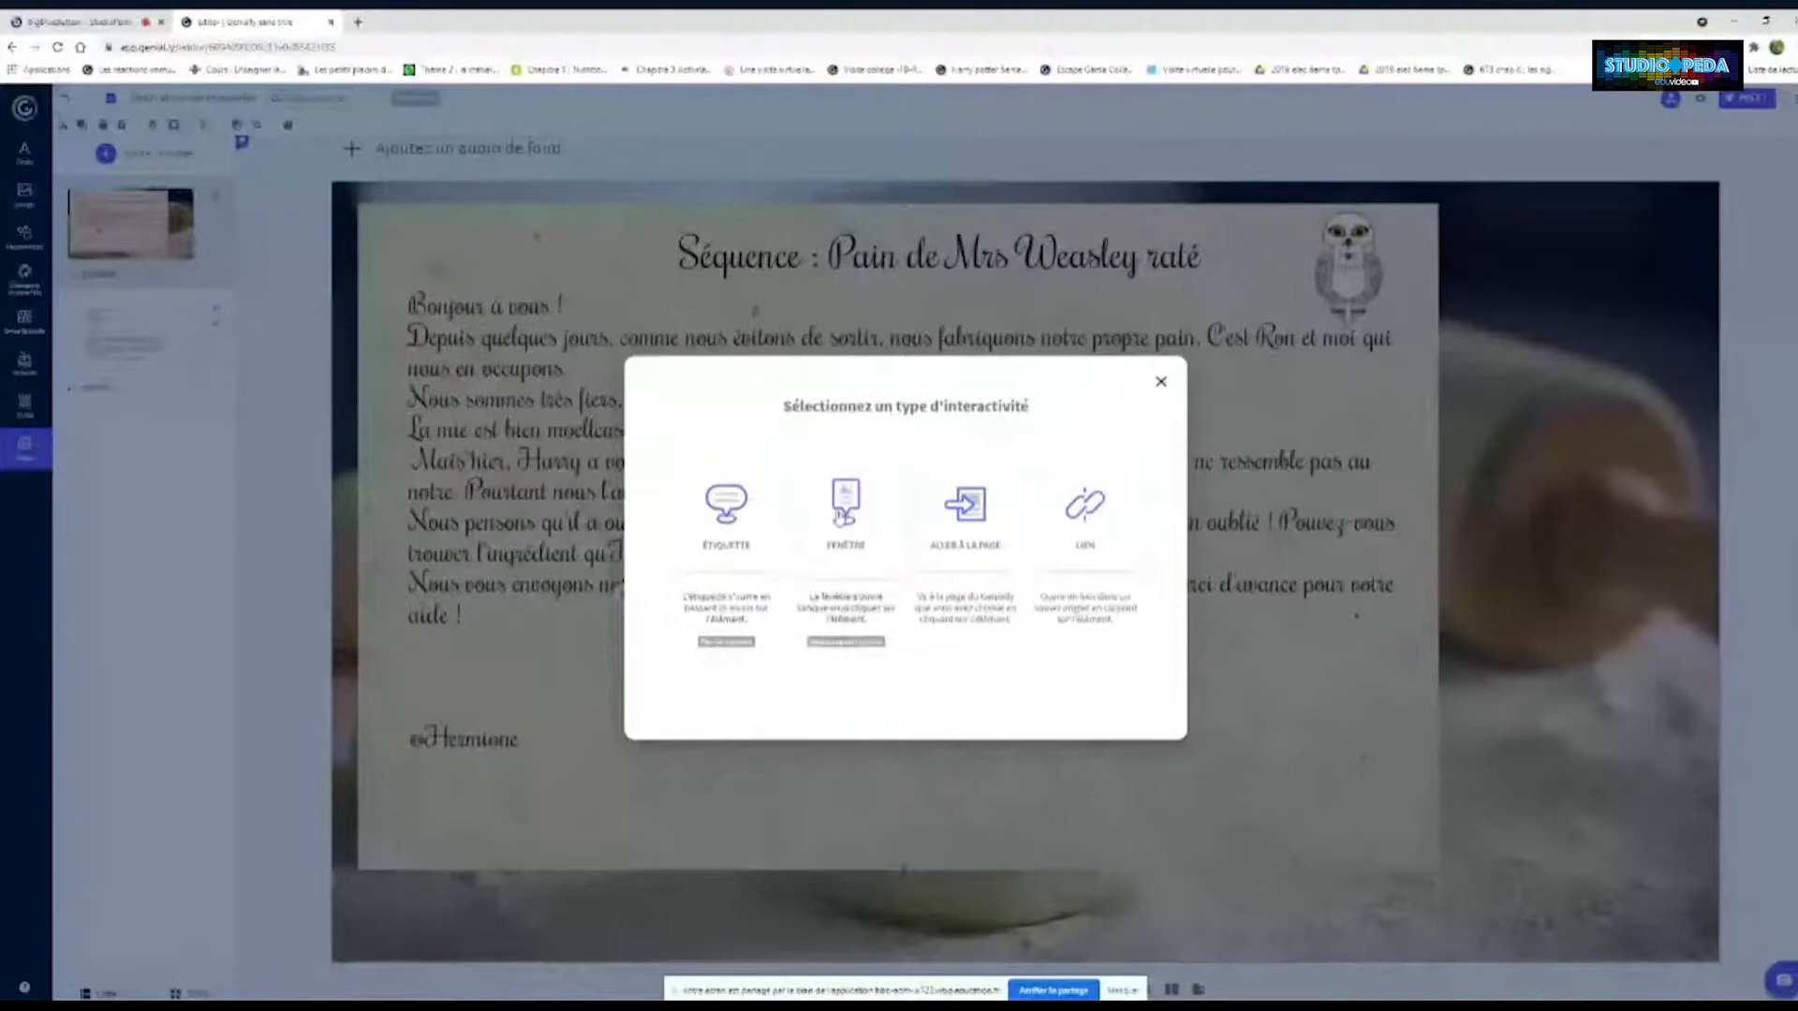
left_click(842, 511)
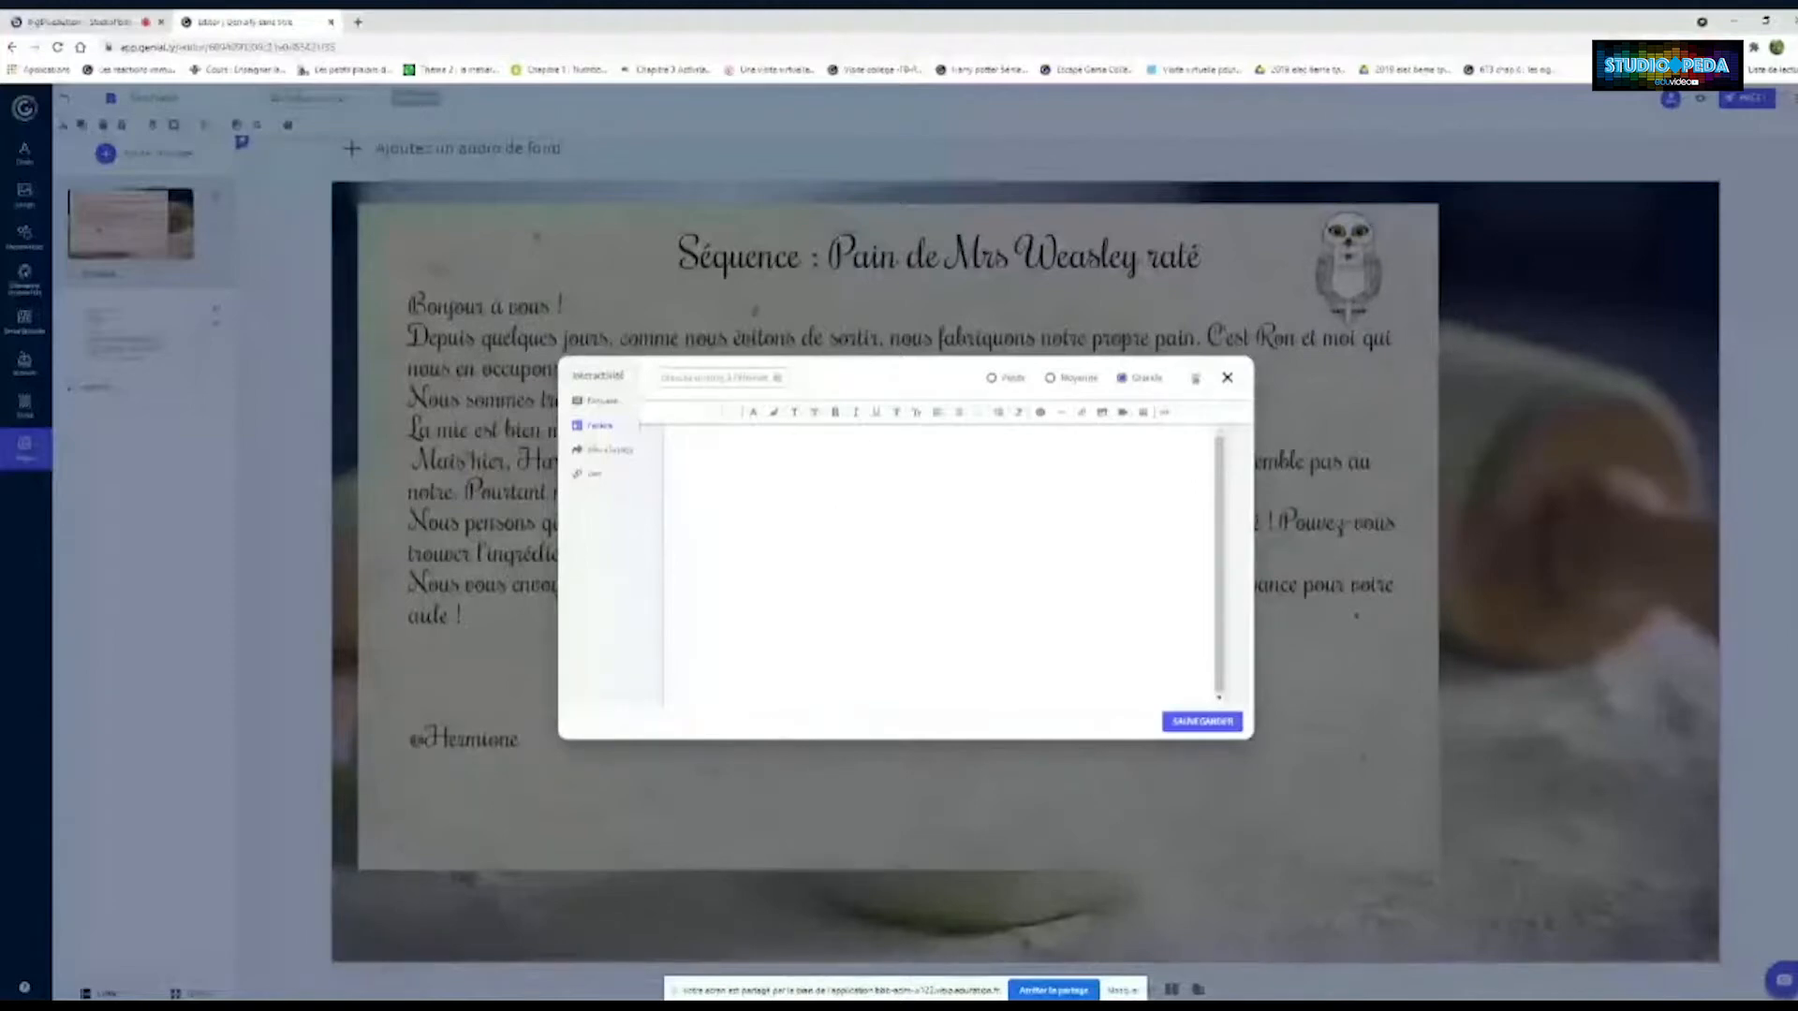
left_click(1225, 380)
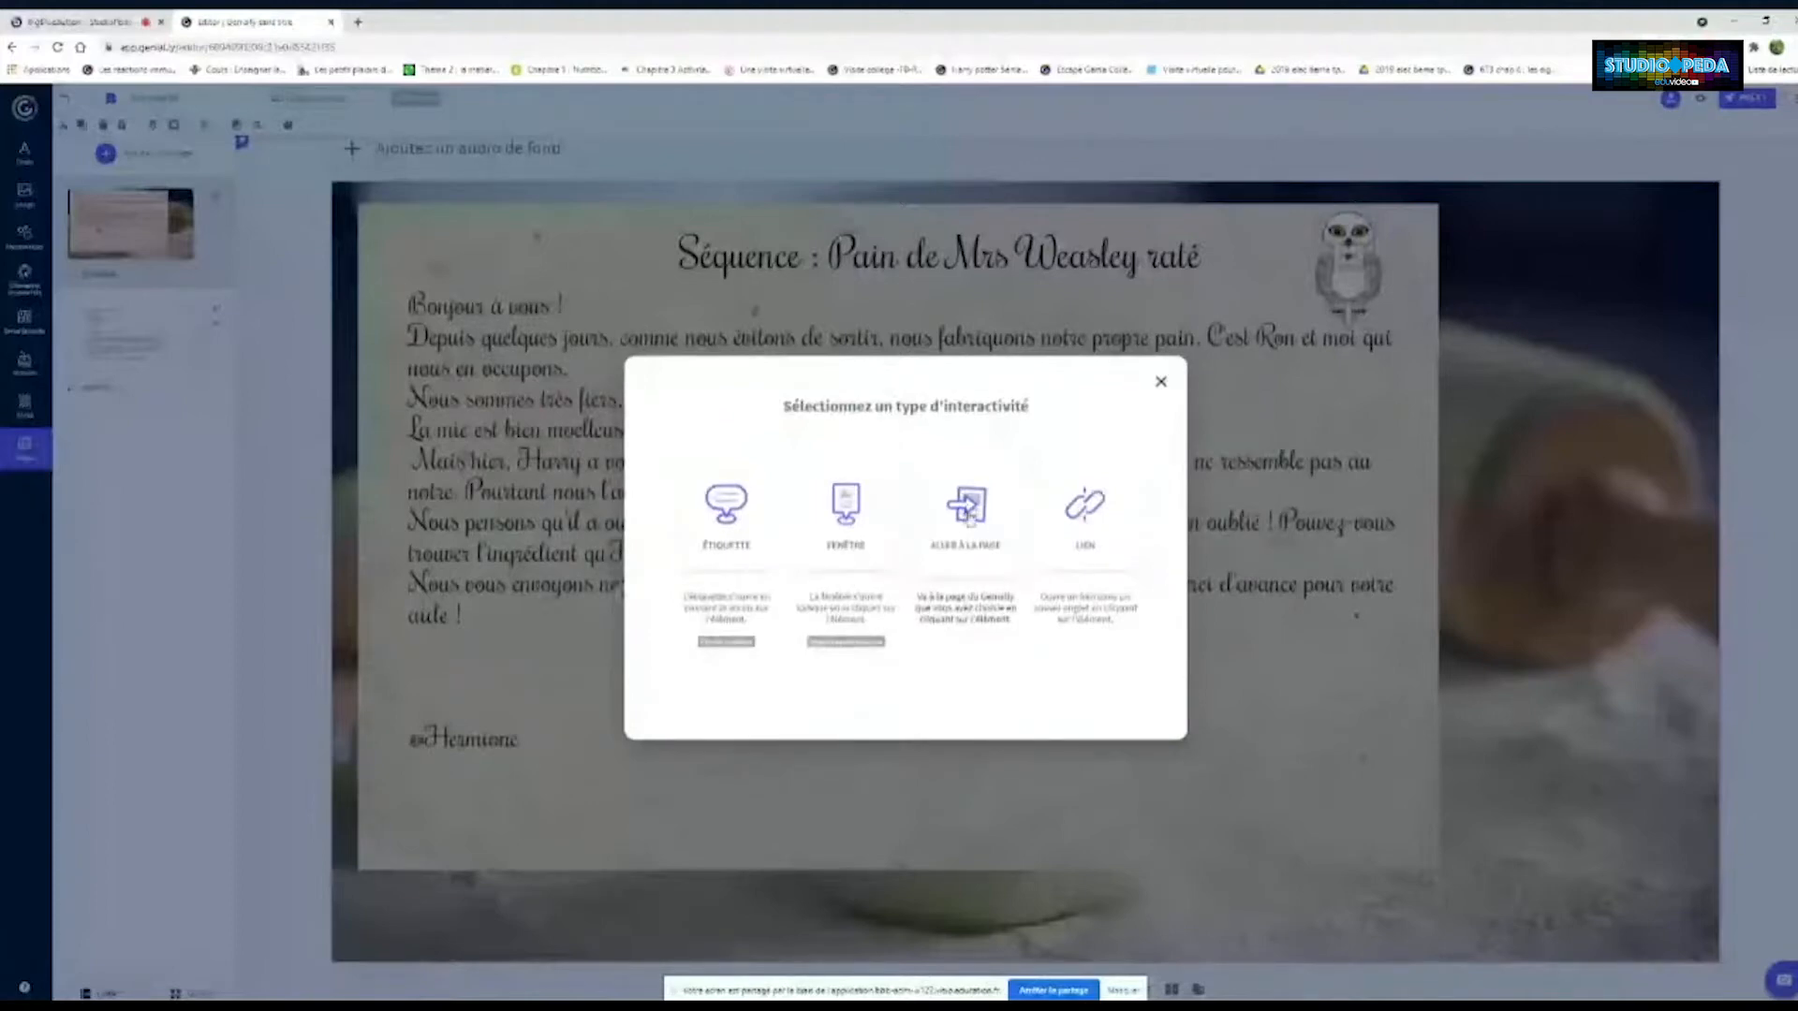
left_click(969, 520)
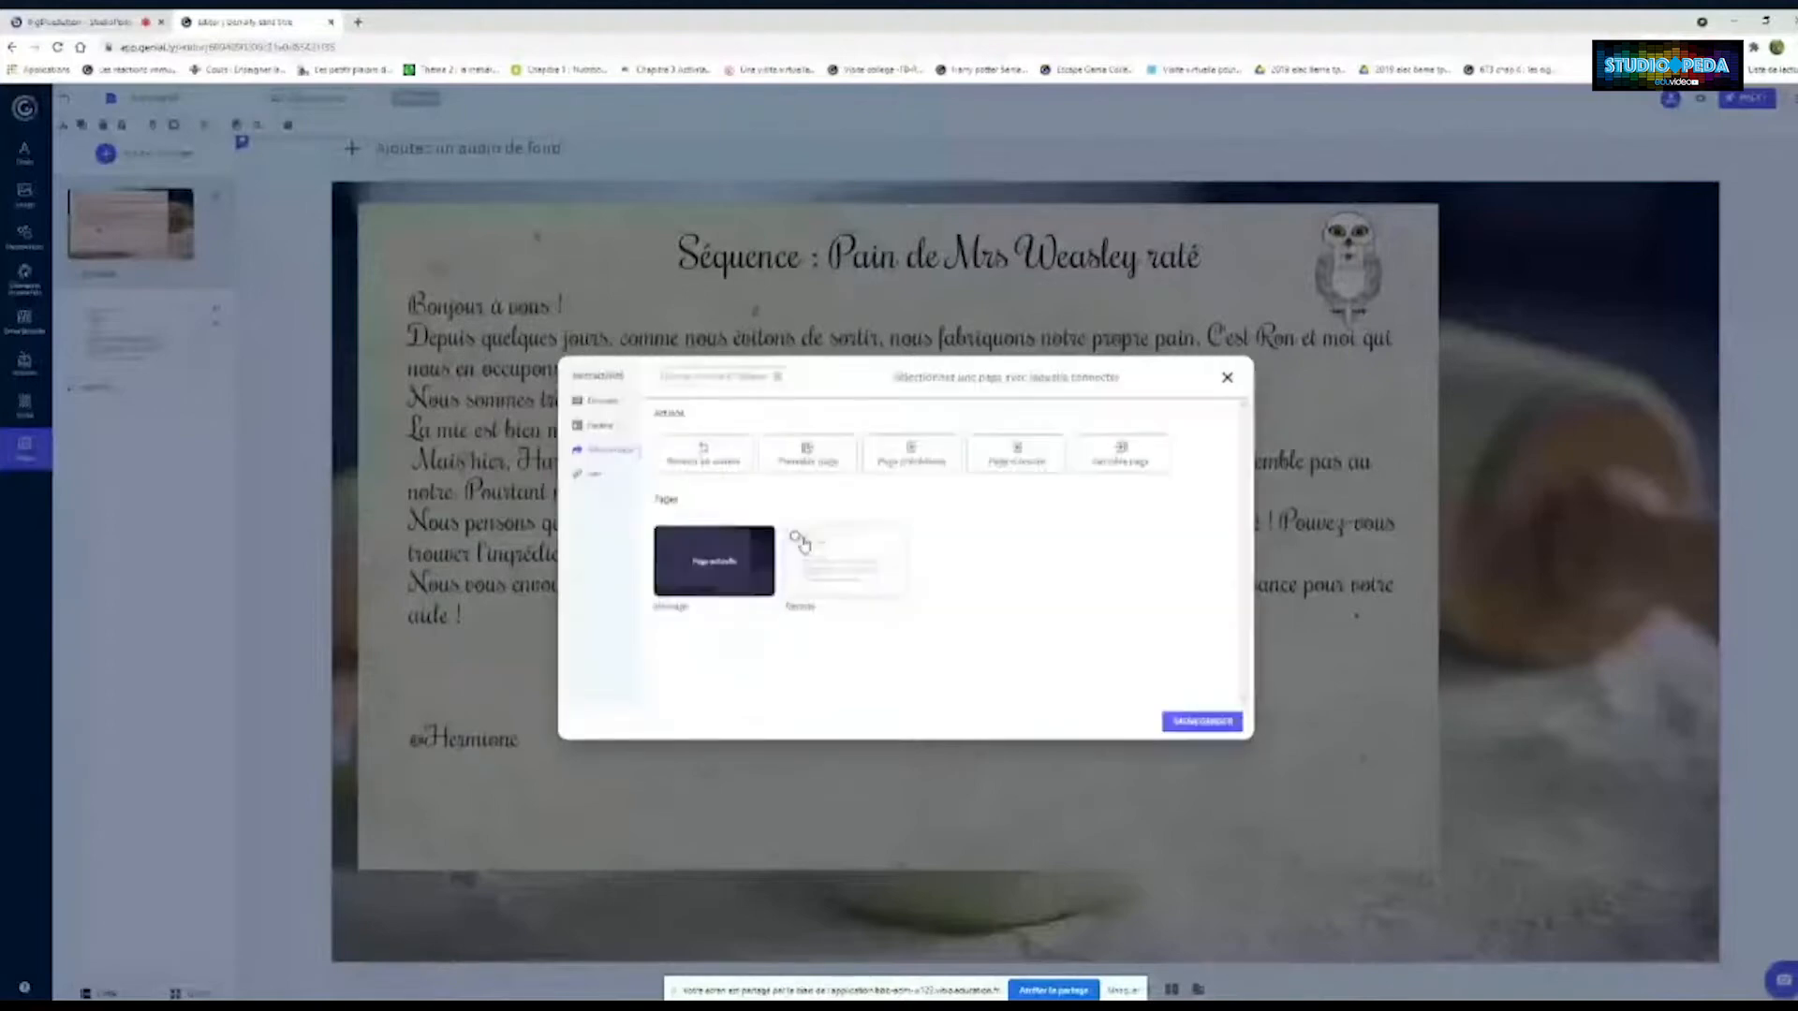
left_click(803, 548)
left_click(1201, 721)
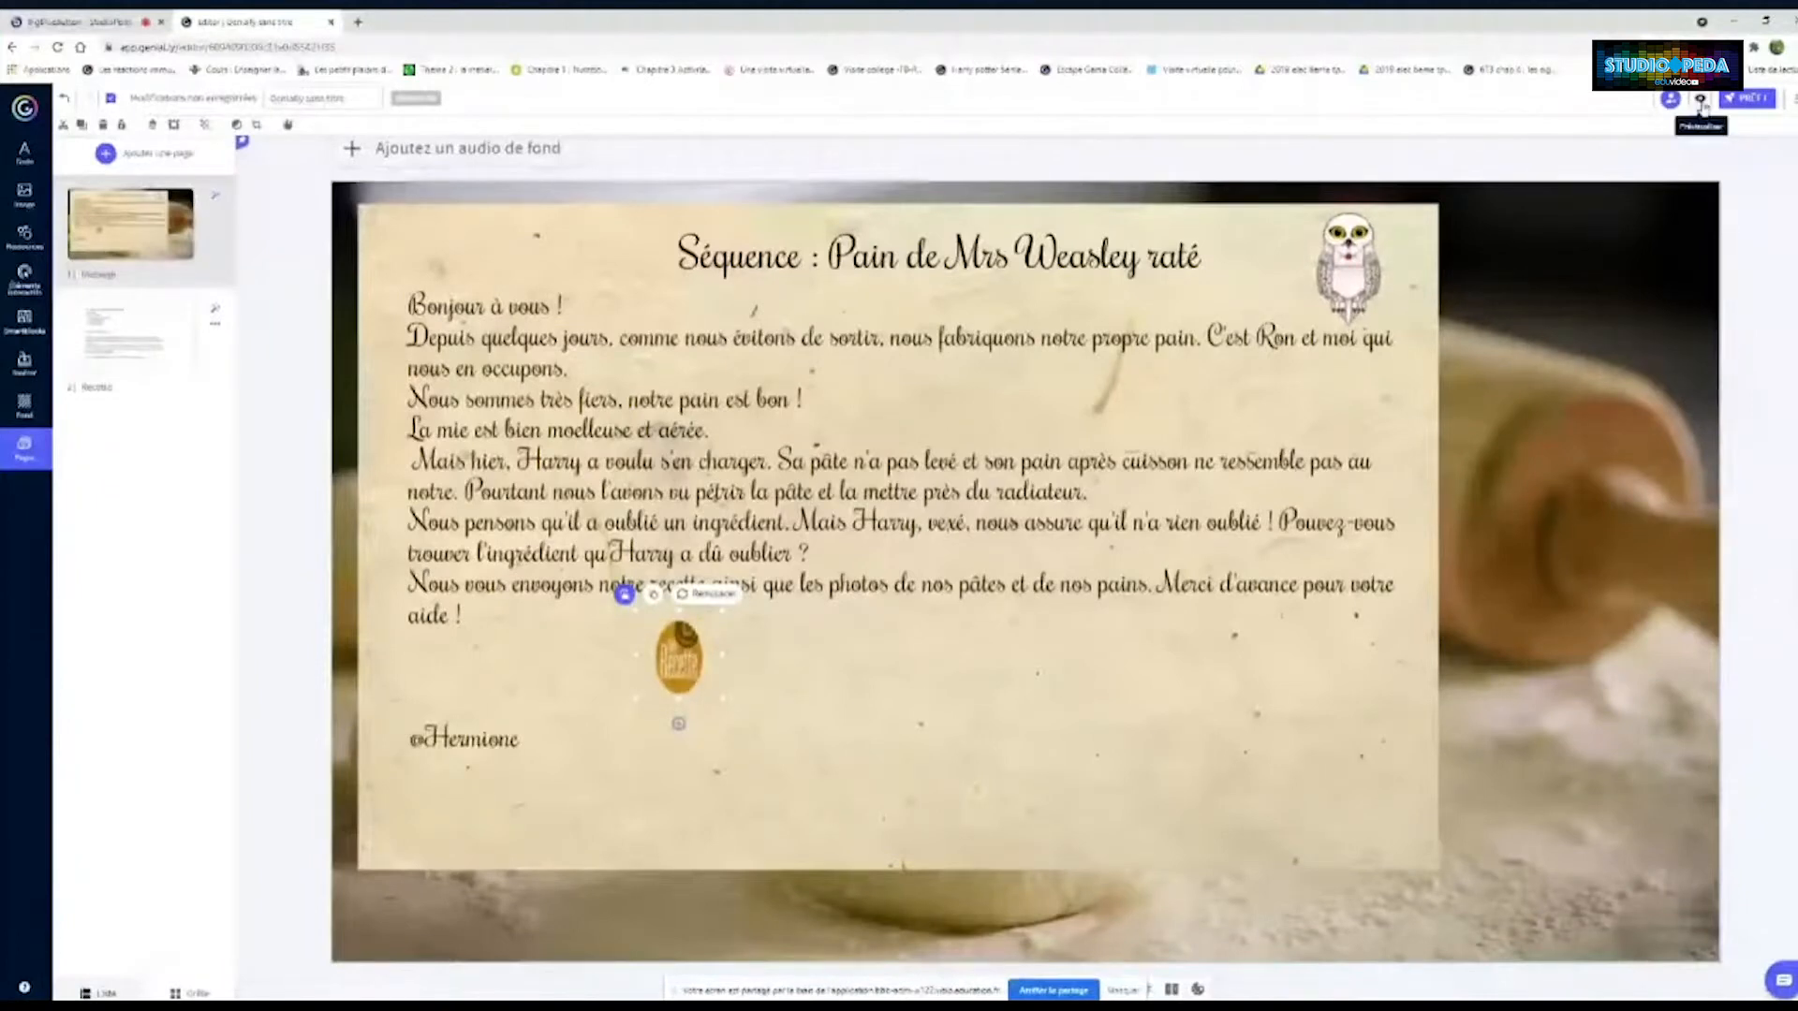
Preview the letter page, test the recipe sticker's jump to the recipe and back, and leave the preview
left_click(1700, 99)
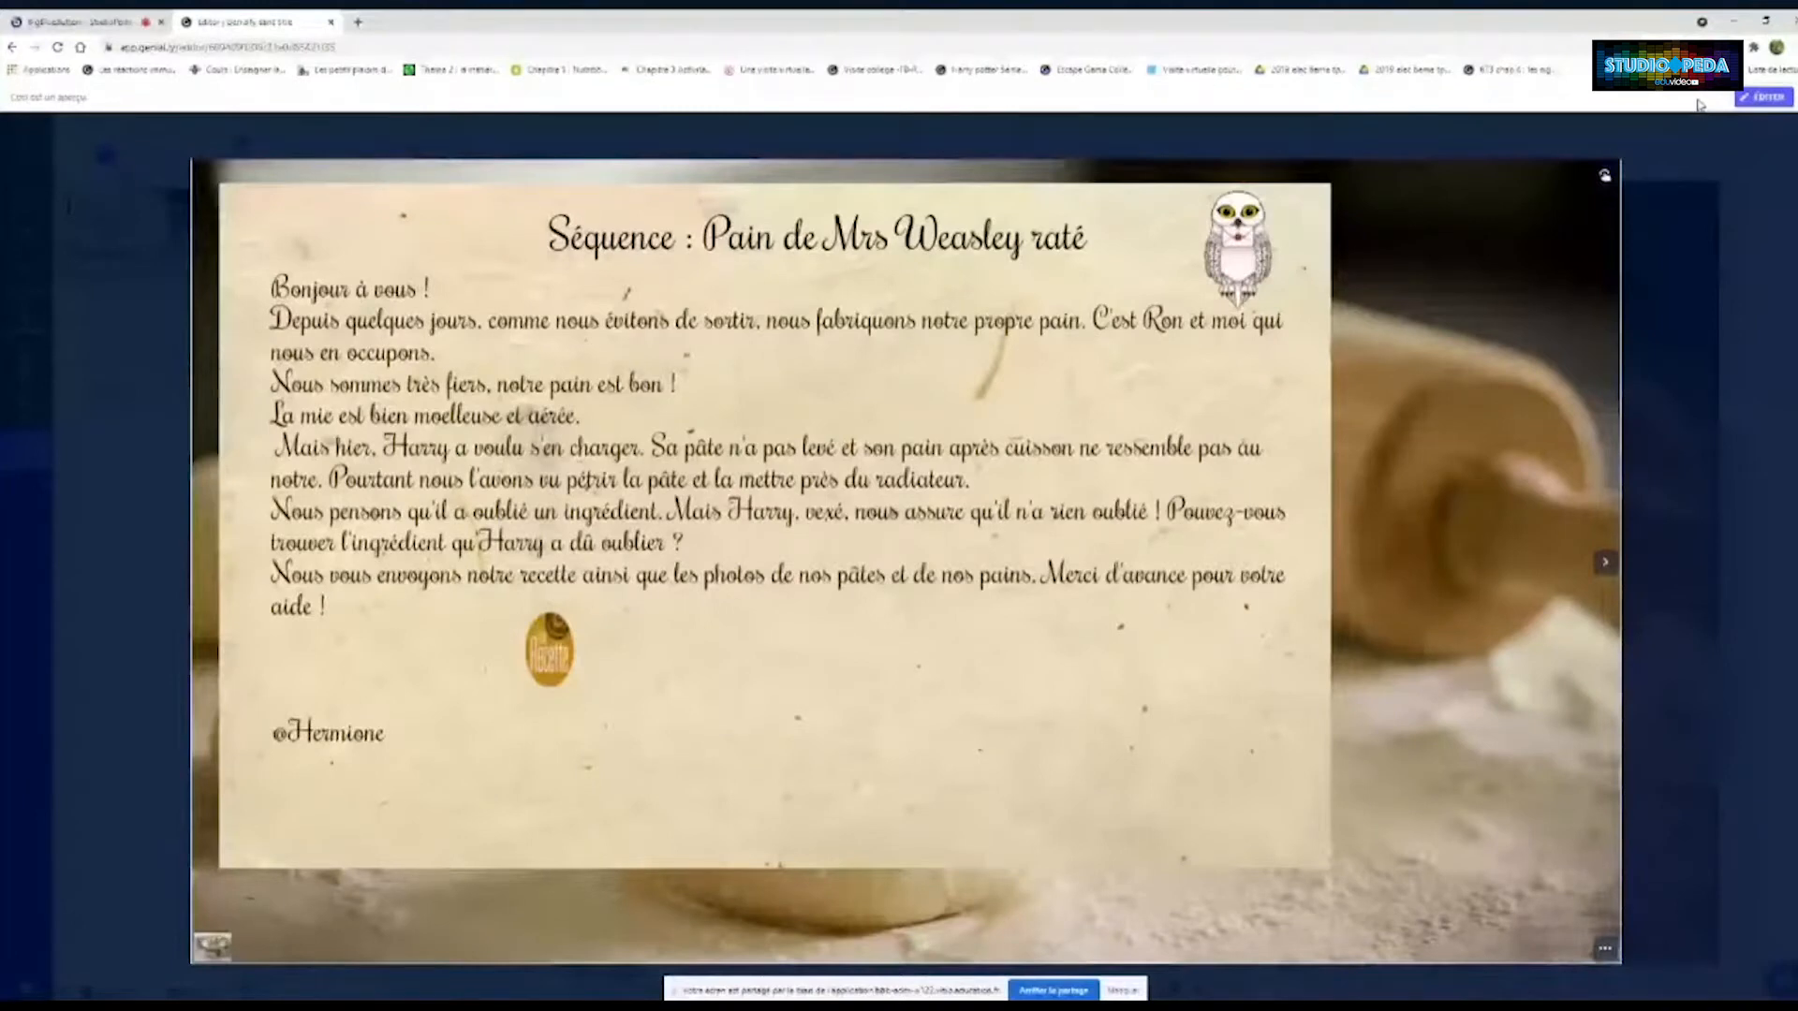
left_click(546, 646)
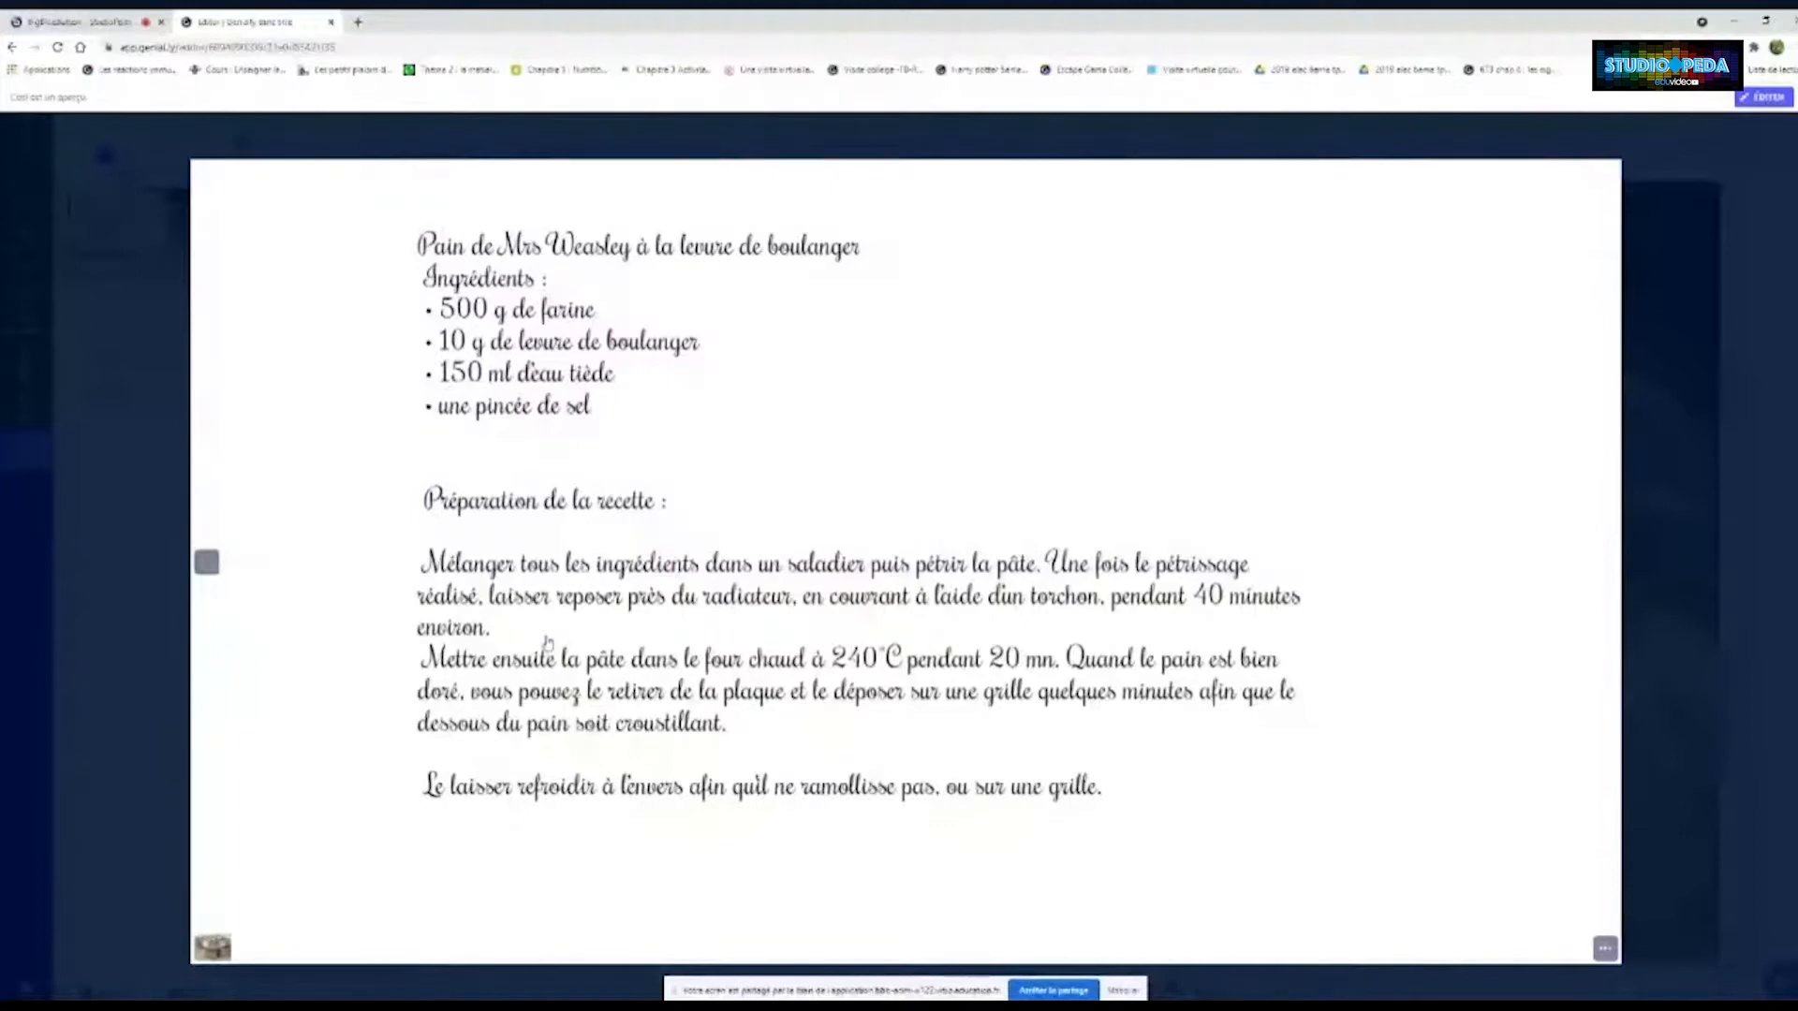
left_click(547, 642)
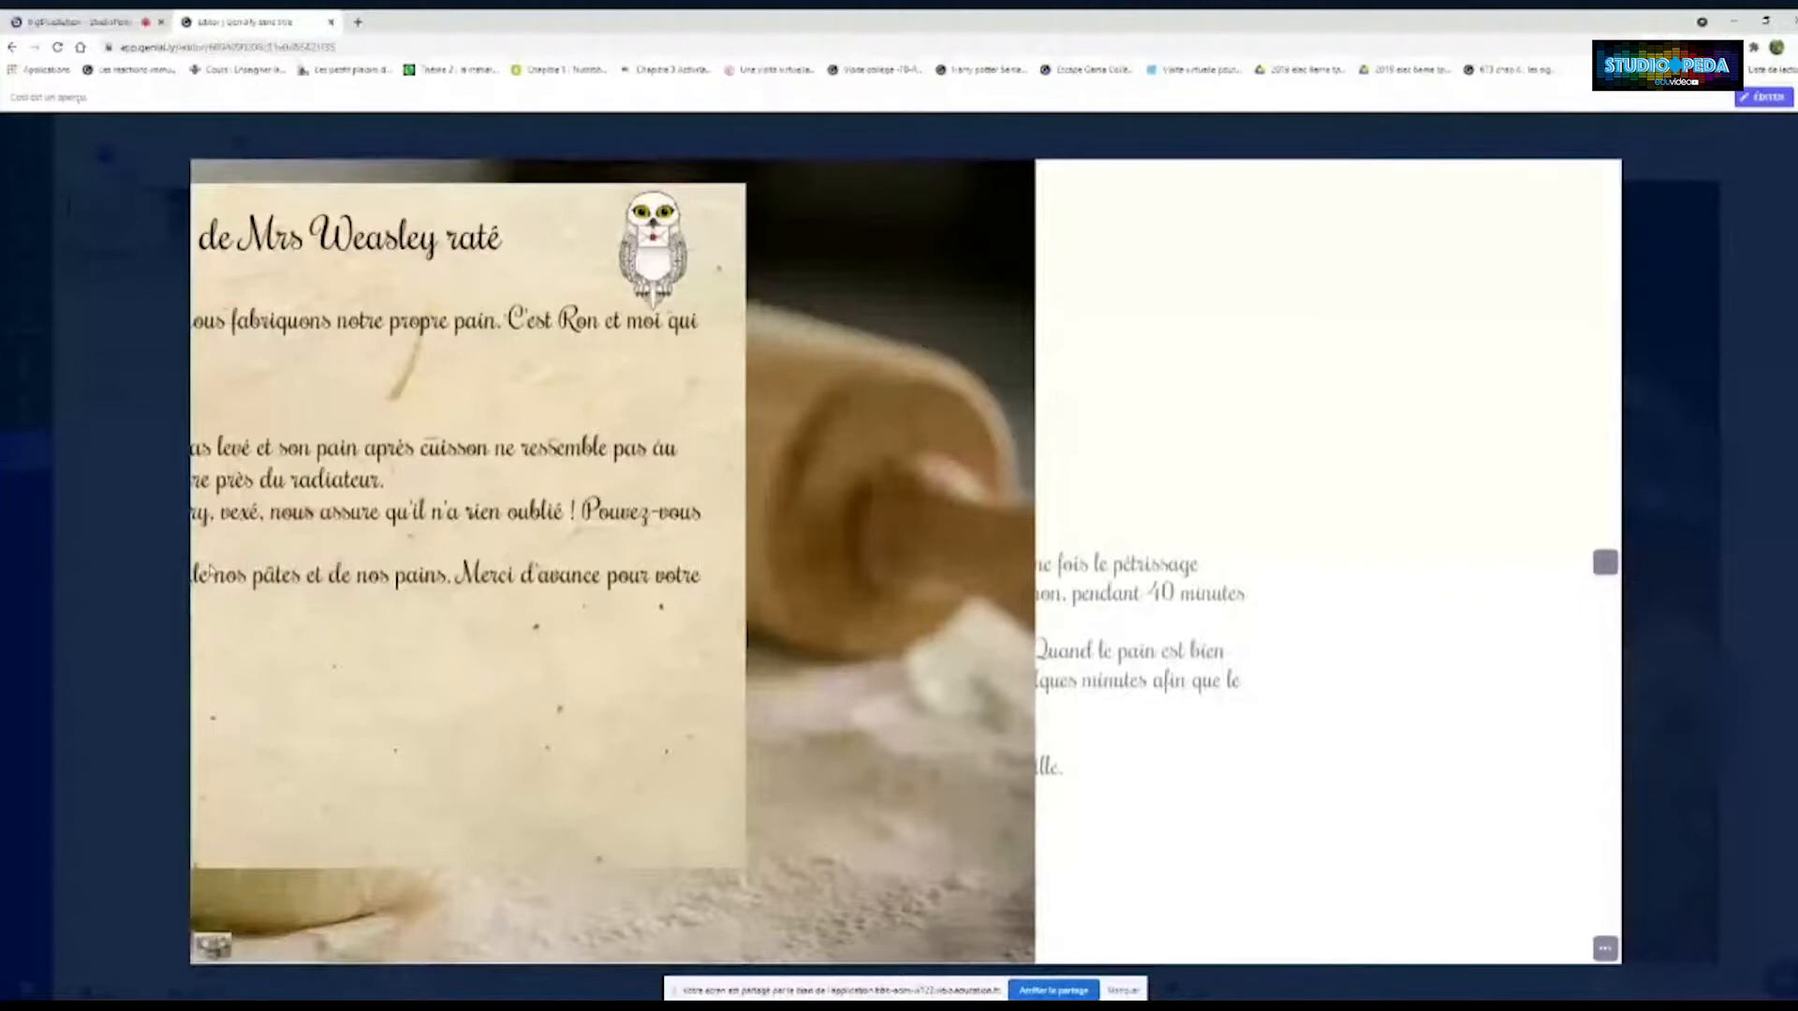
key("Escape")
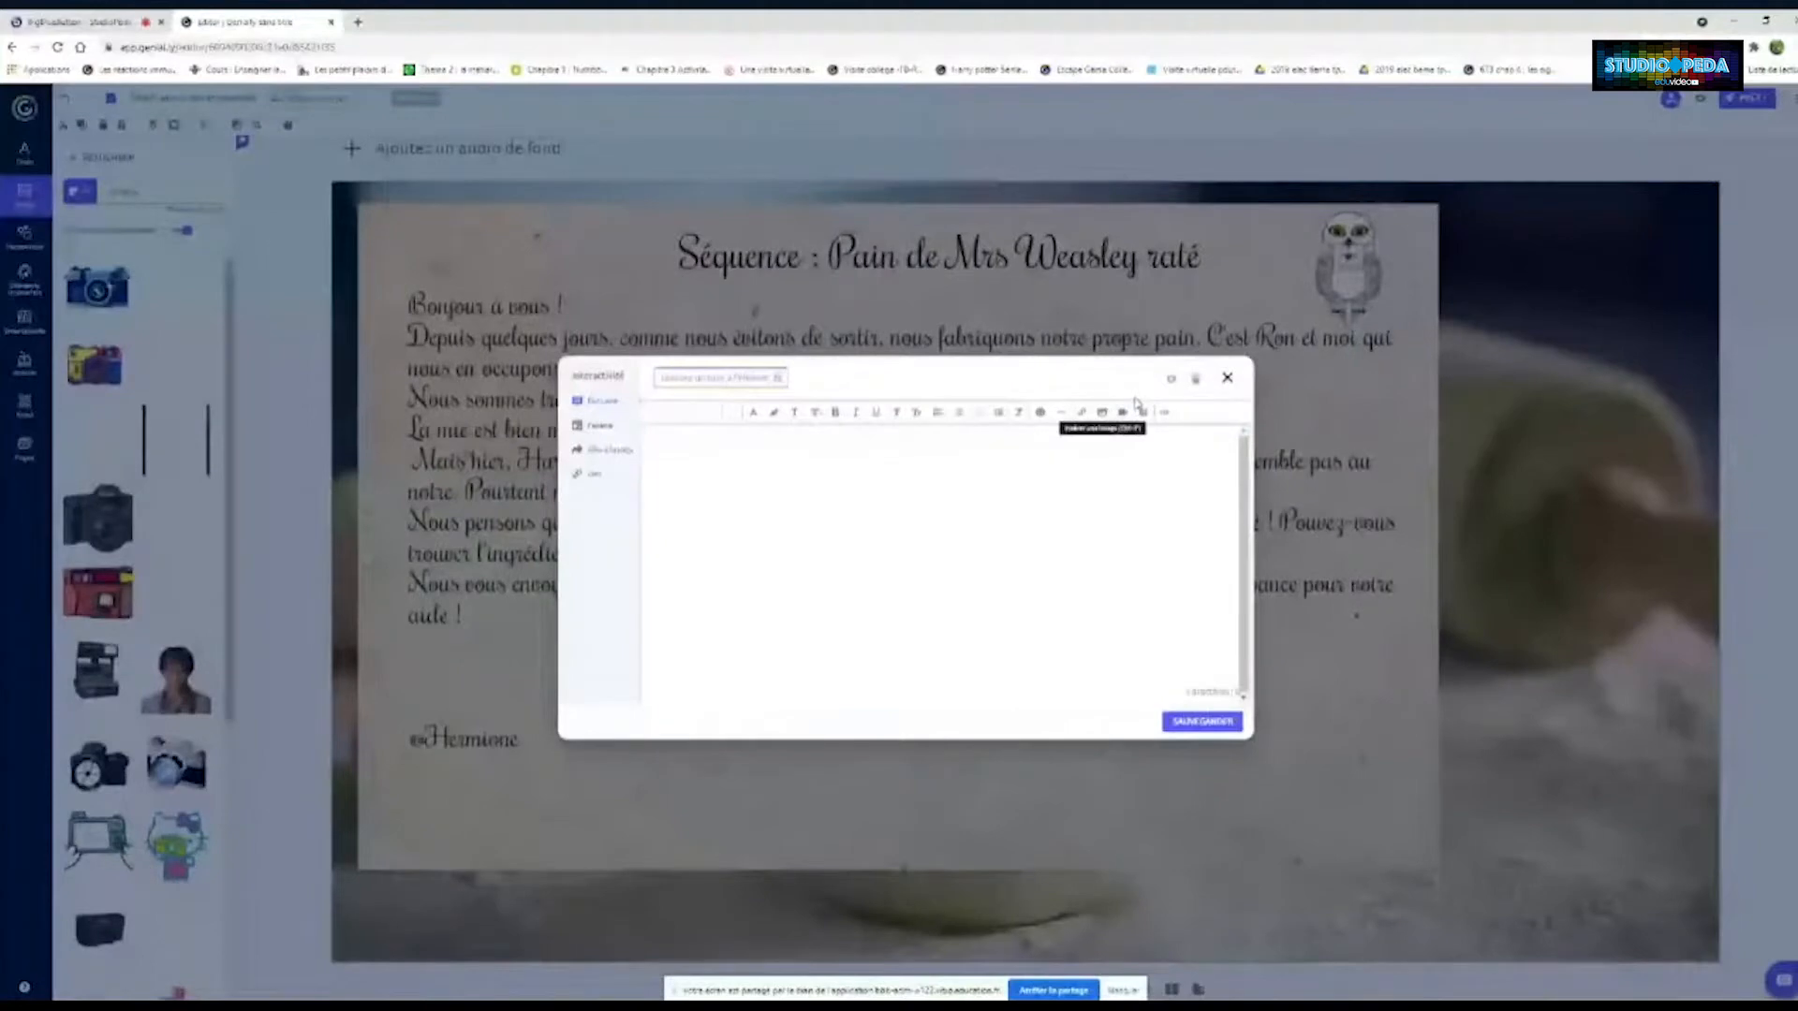
Give a blue camera image a large pop-up window named "Photos" with dough and bread photos under "Pain de Ron et Hermione" and "Pain de Harry"
left_click(843, 505)
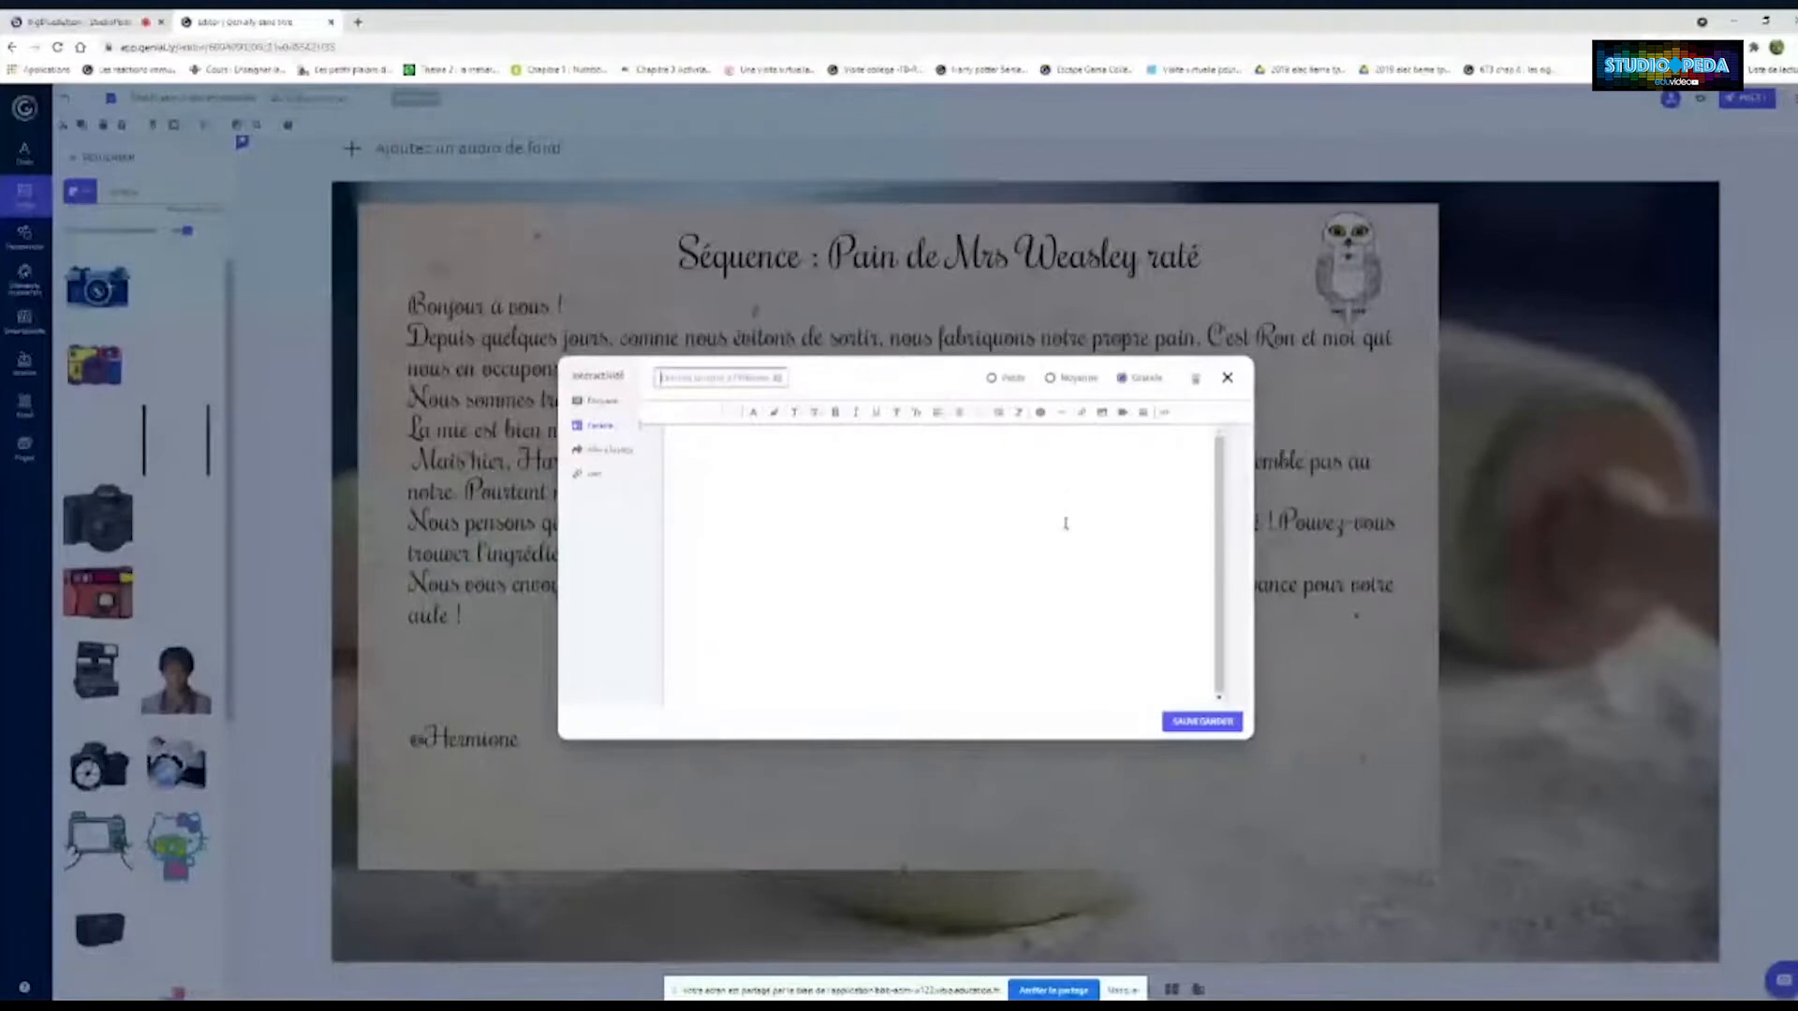
type("Cristal")
left_click(1181, 721)
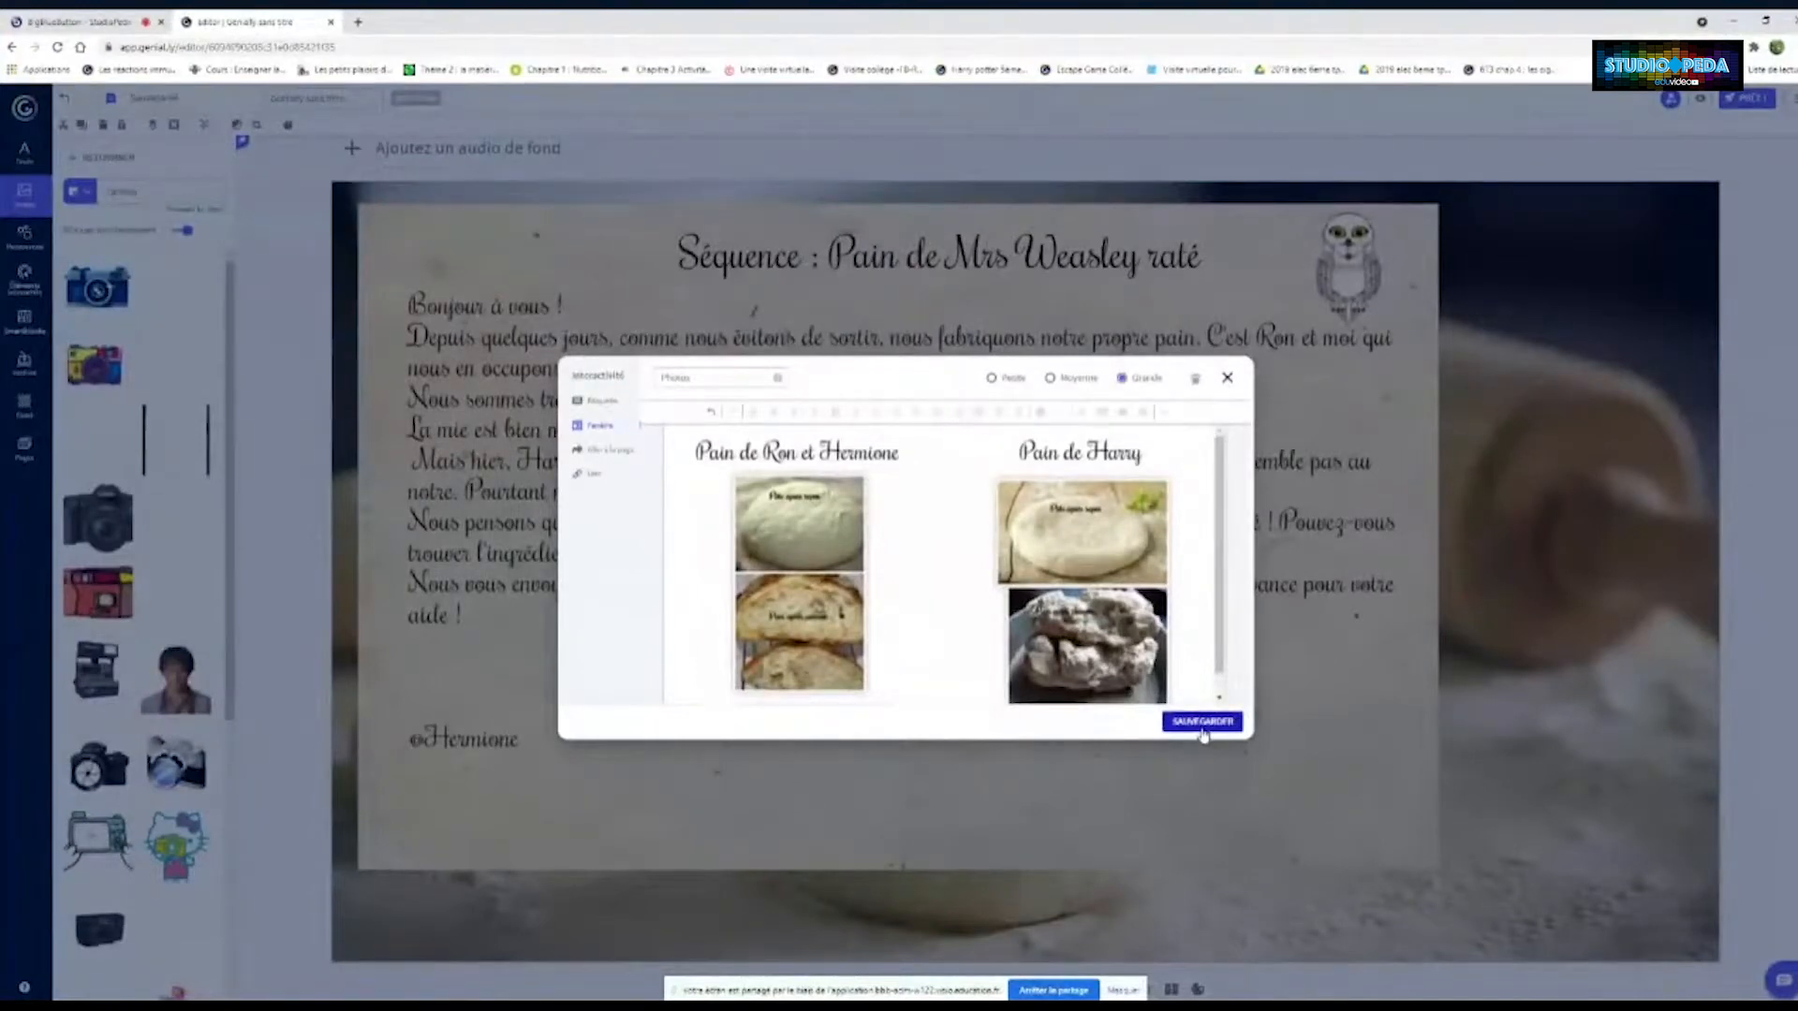
left_click(1202, 722)
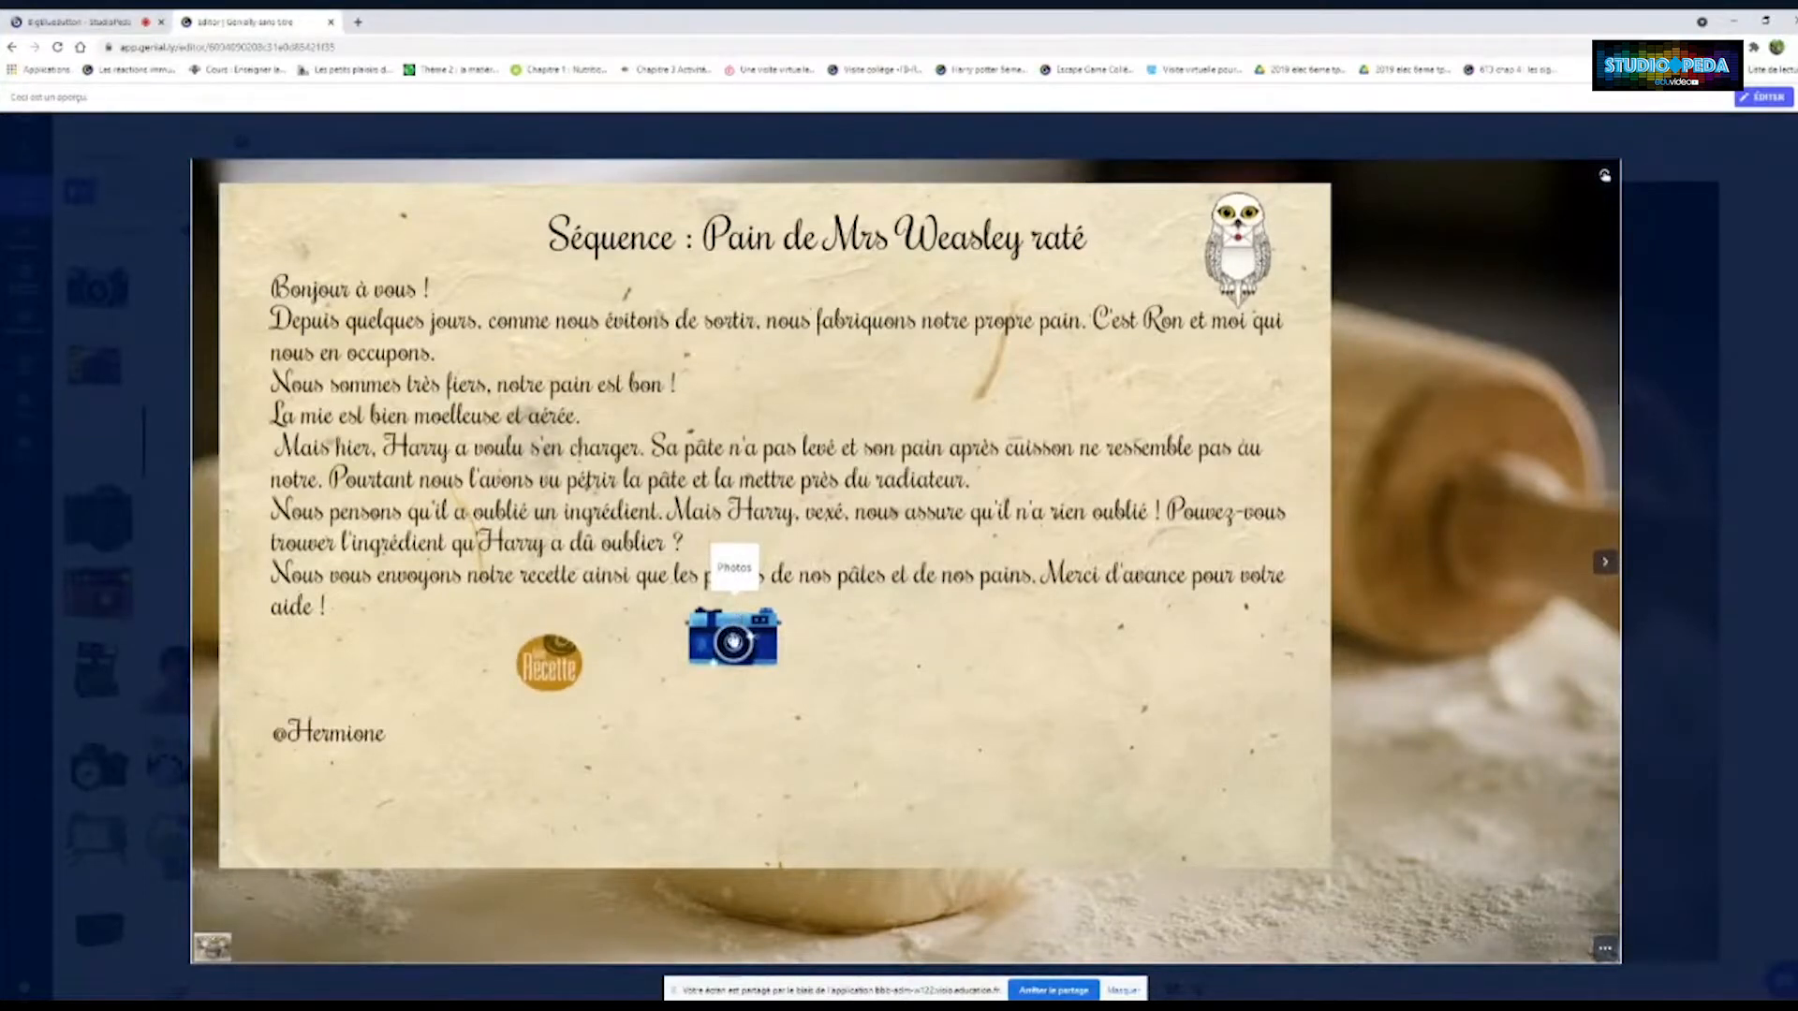
Test the camera's photo pop-up in the preview, close it and return to editing the letter page
left_click(733, 636)
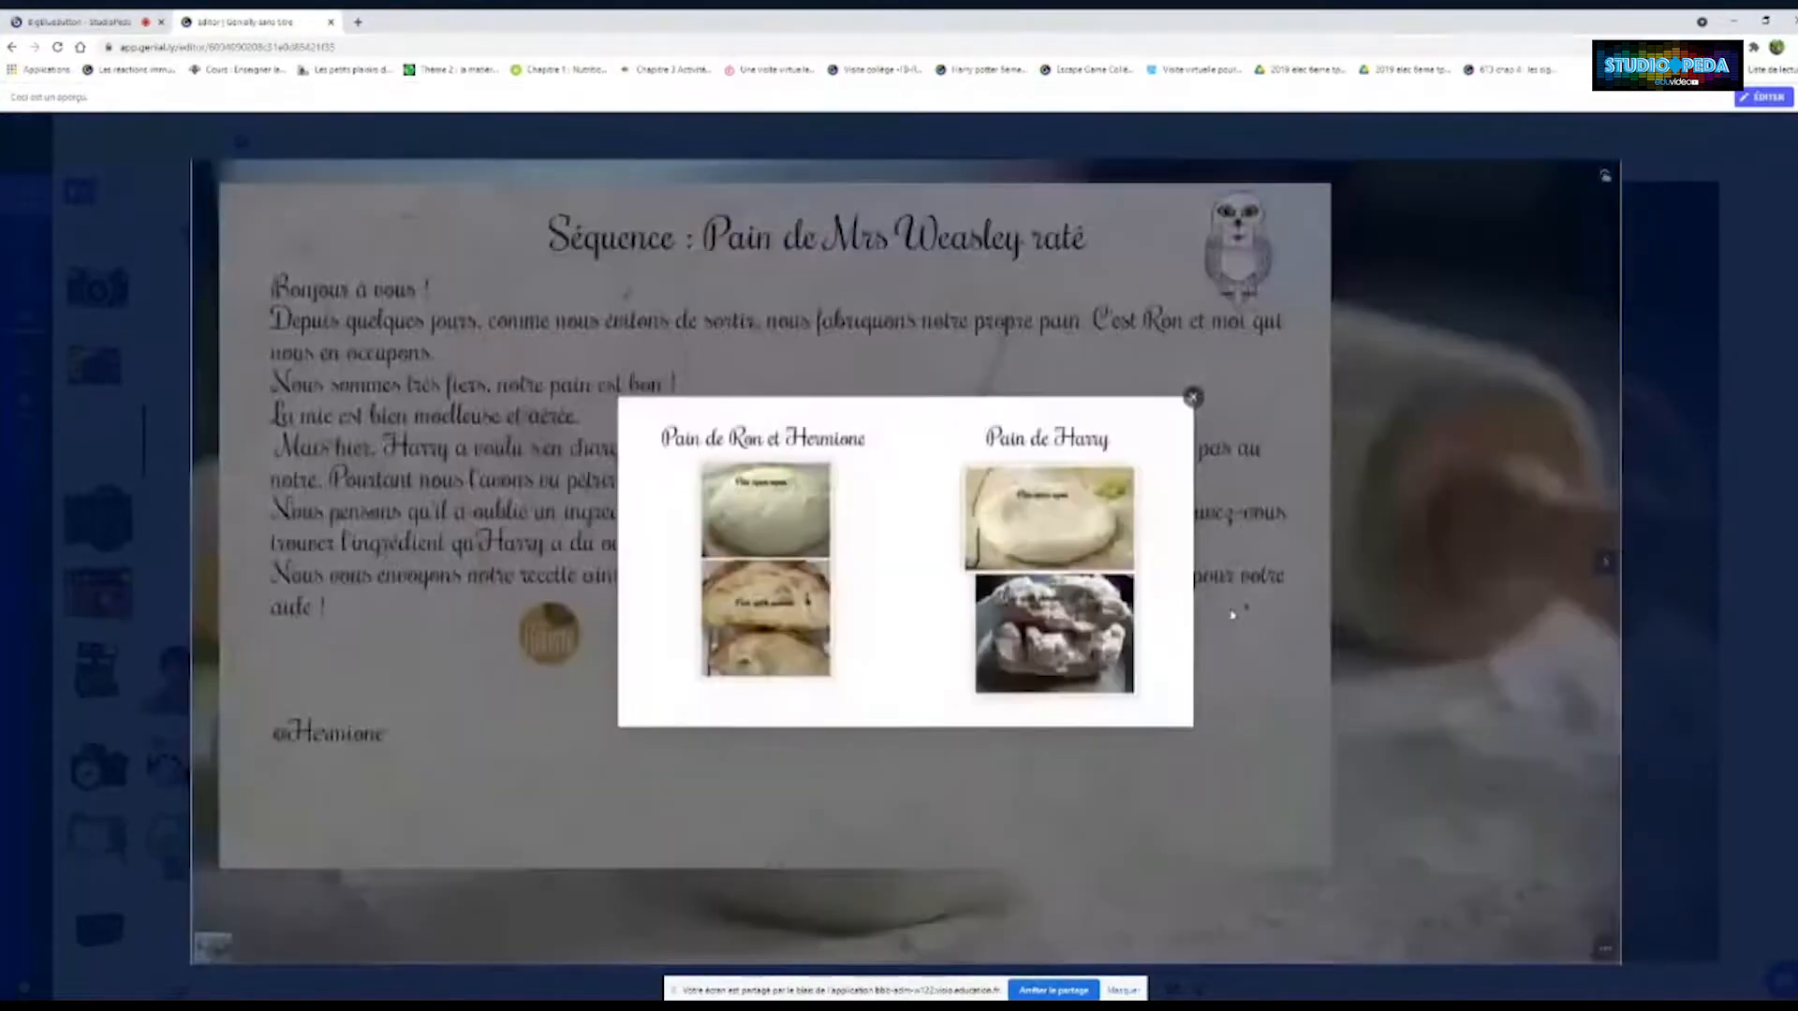
left_click(1192, 398)
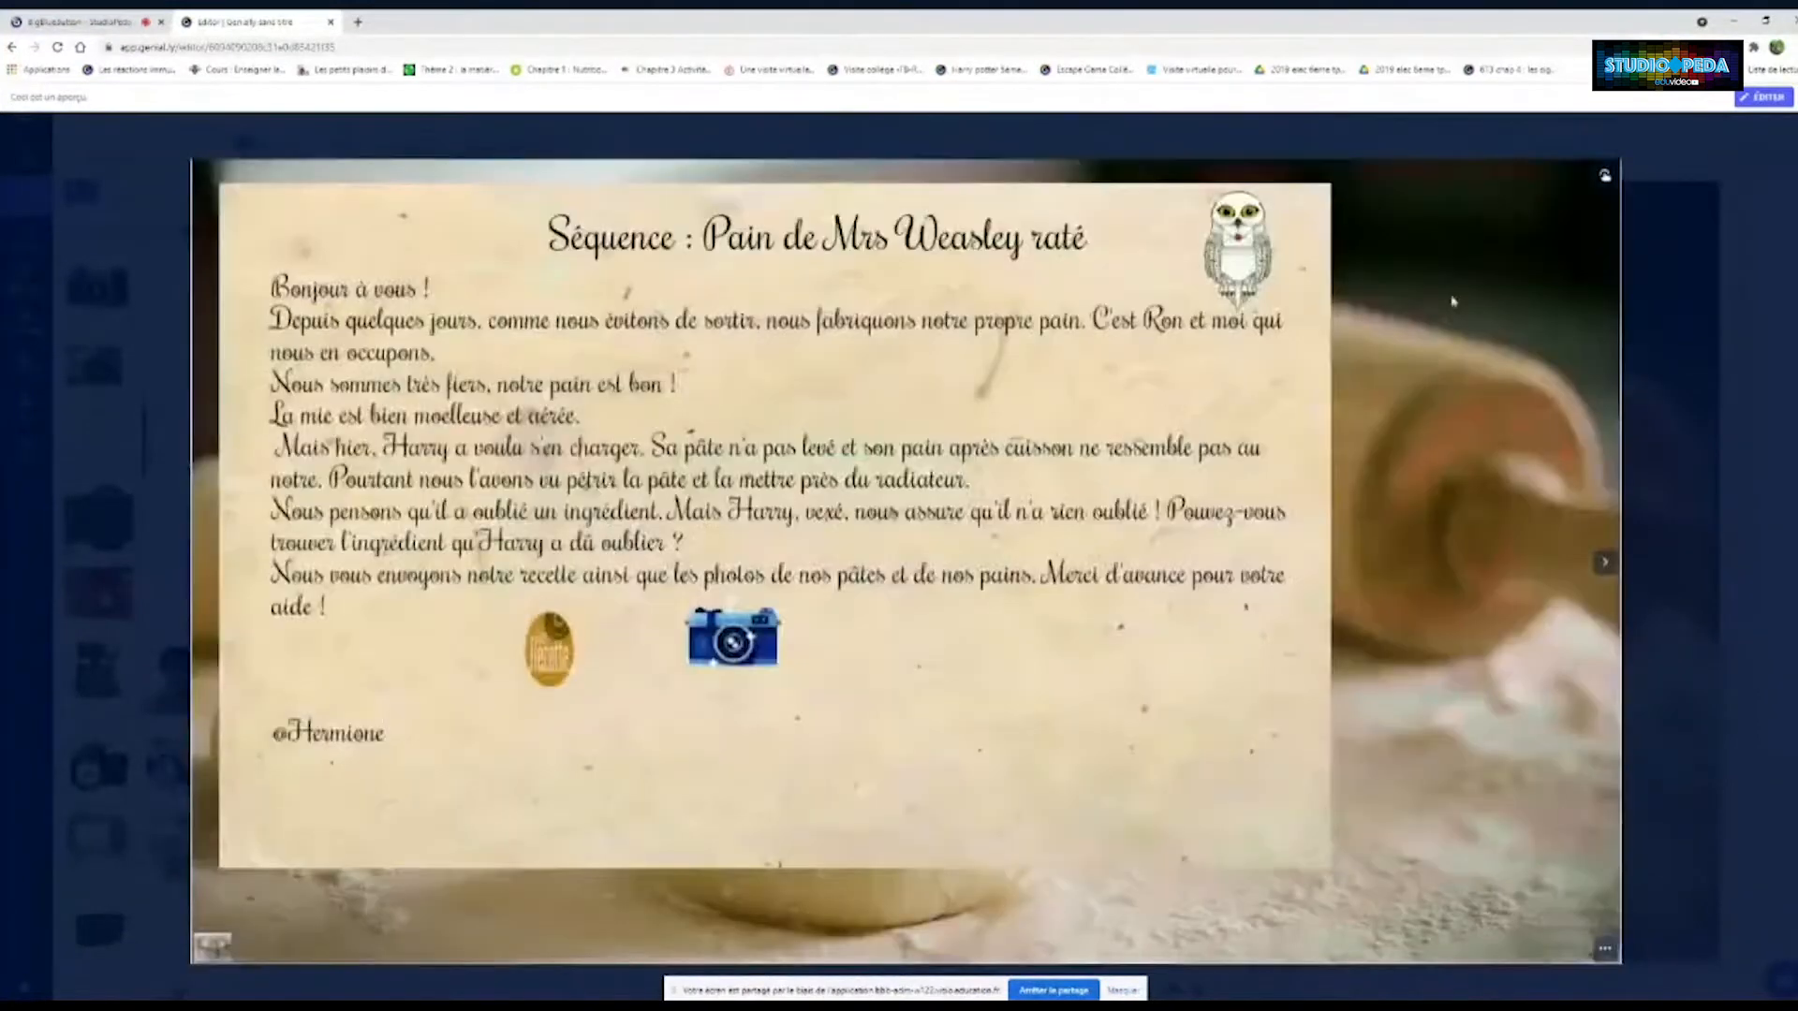
left_click(1769, 98)
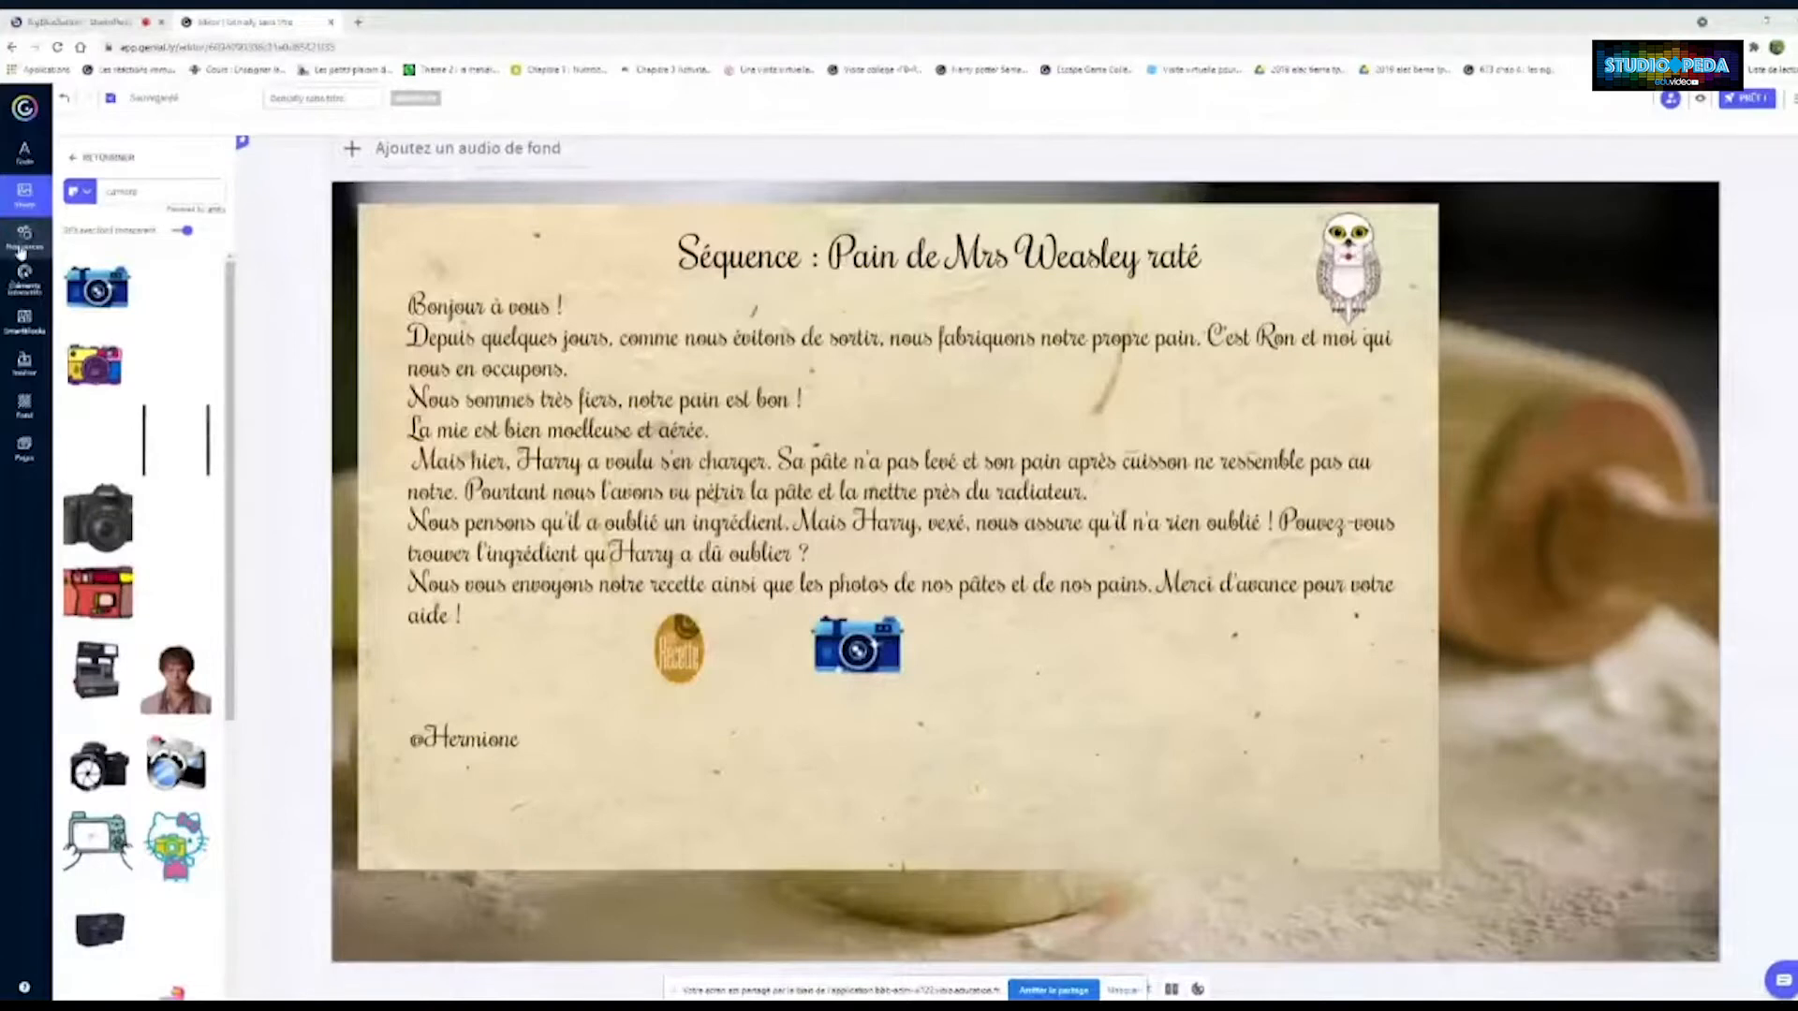
Find a round document illustration among the resources and place it small in the parchment's lower-right area
left_click(22, 249)
left_click(25, 279)
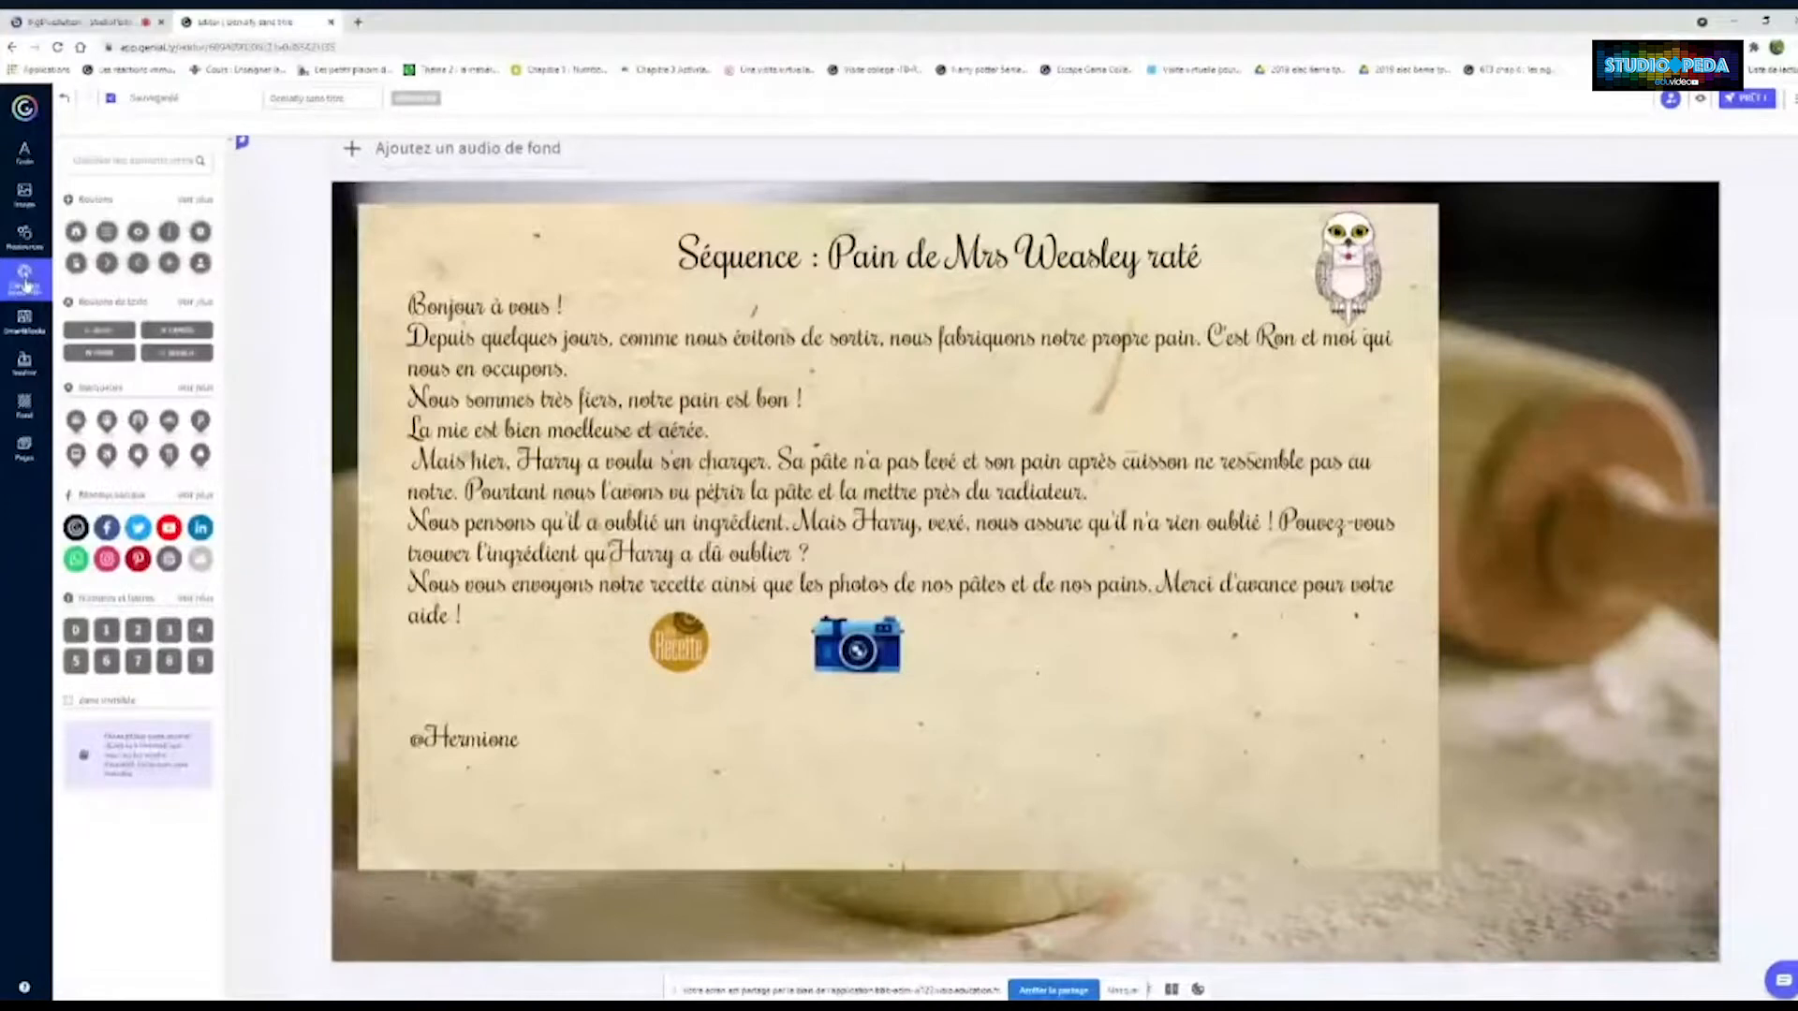
left_click(24, 234)
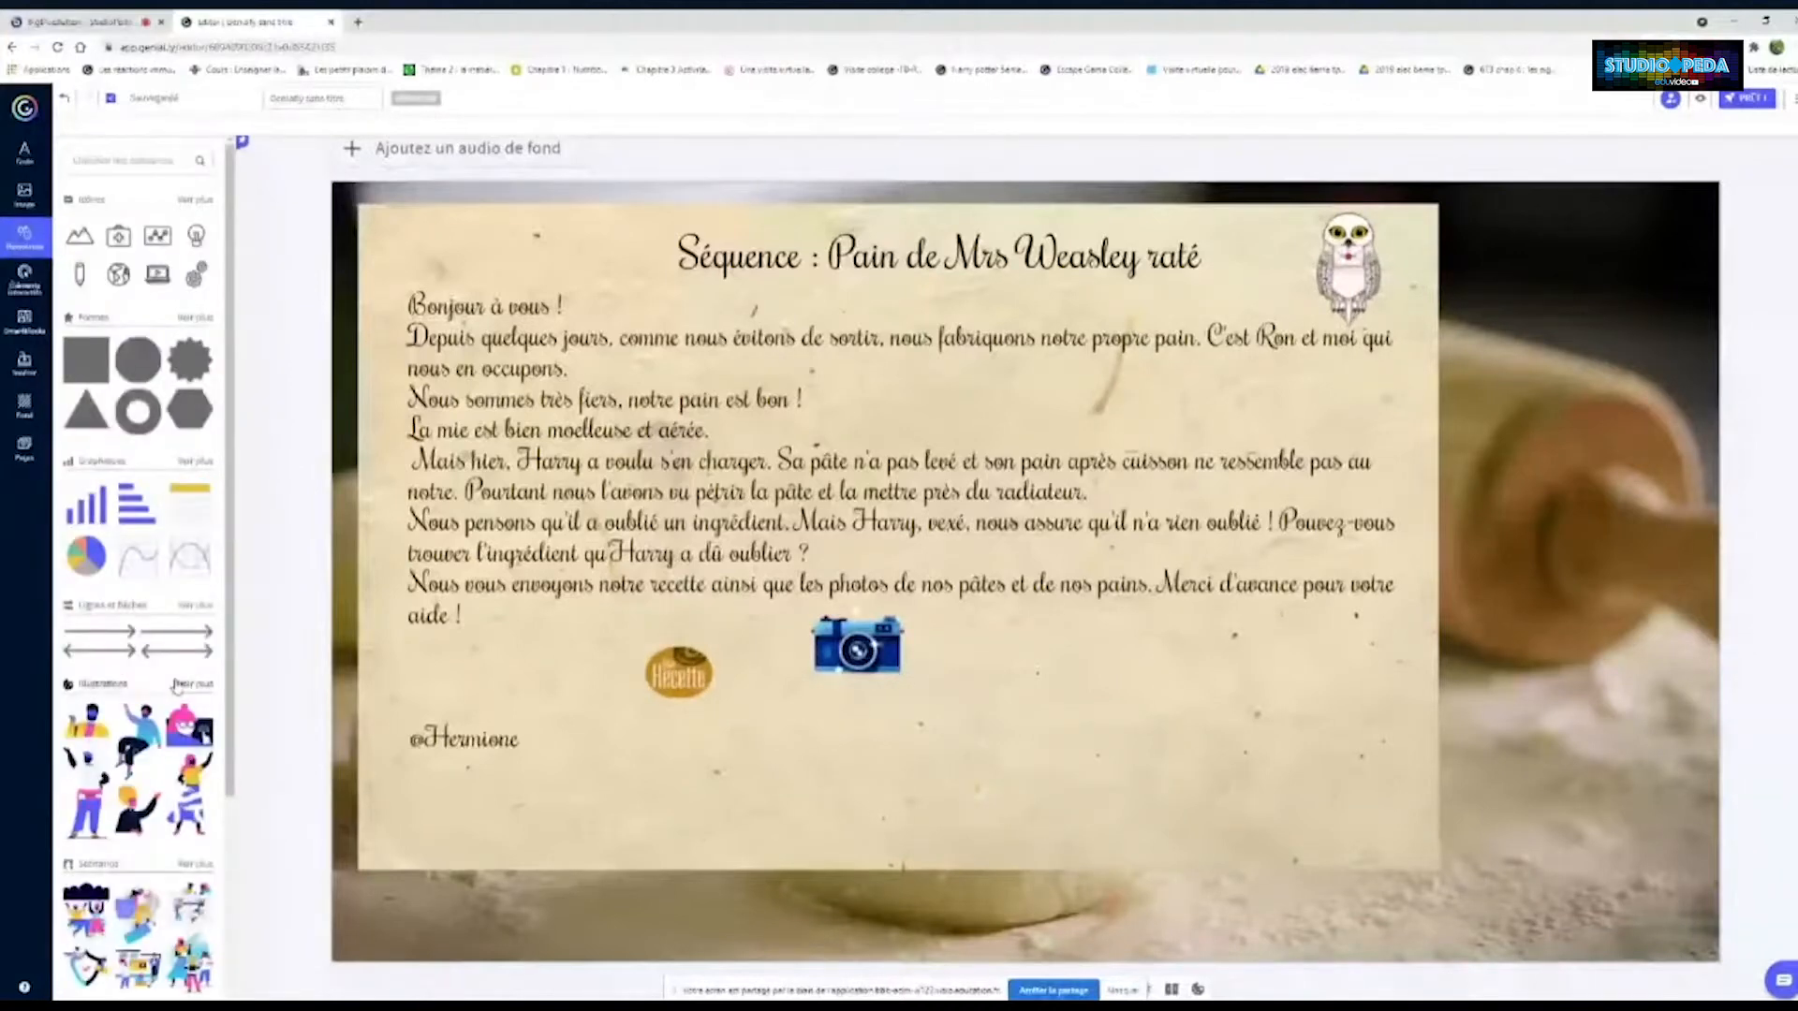
left_click(178, 686)
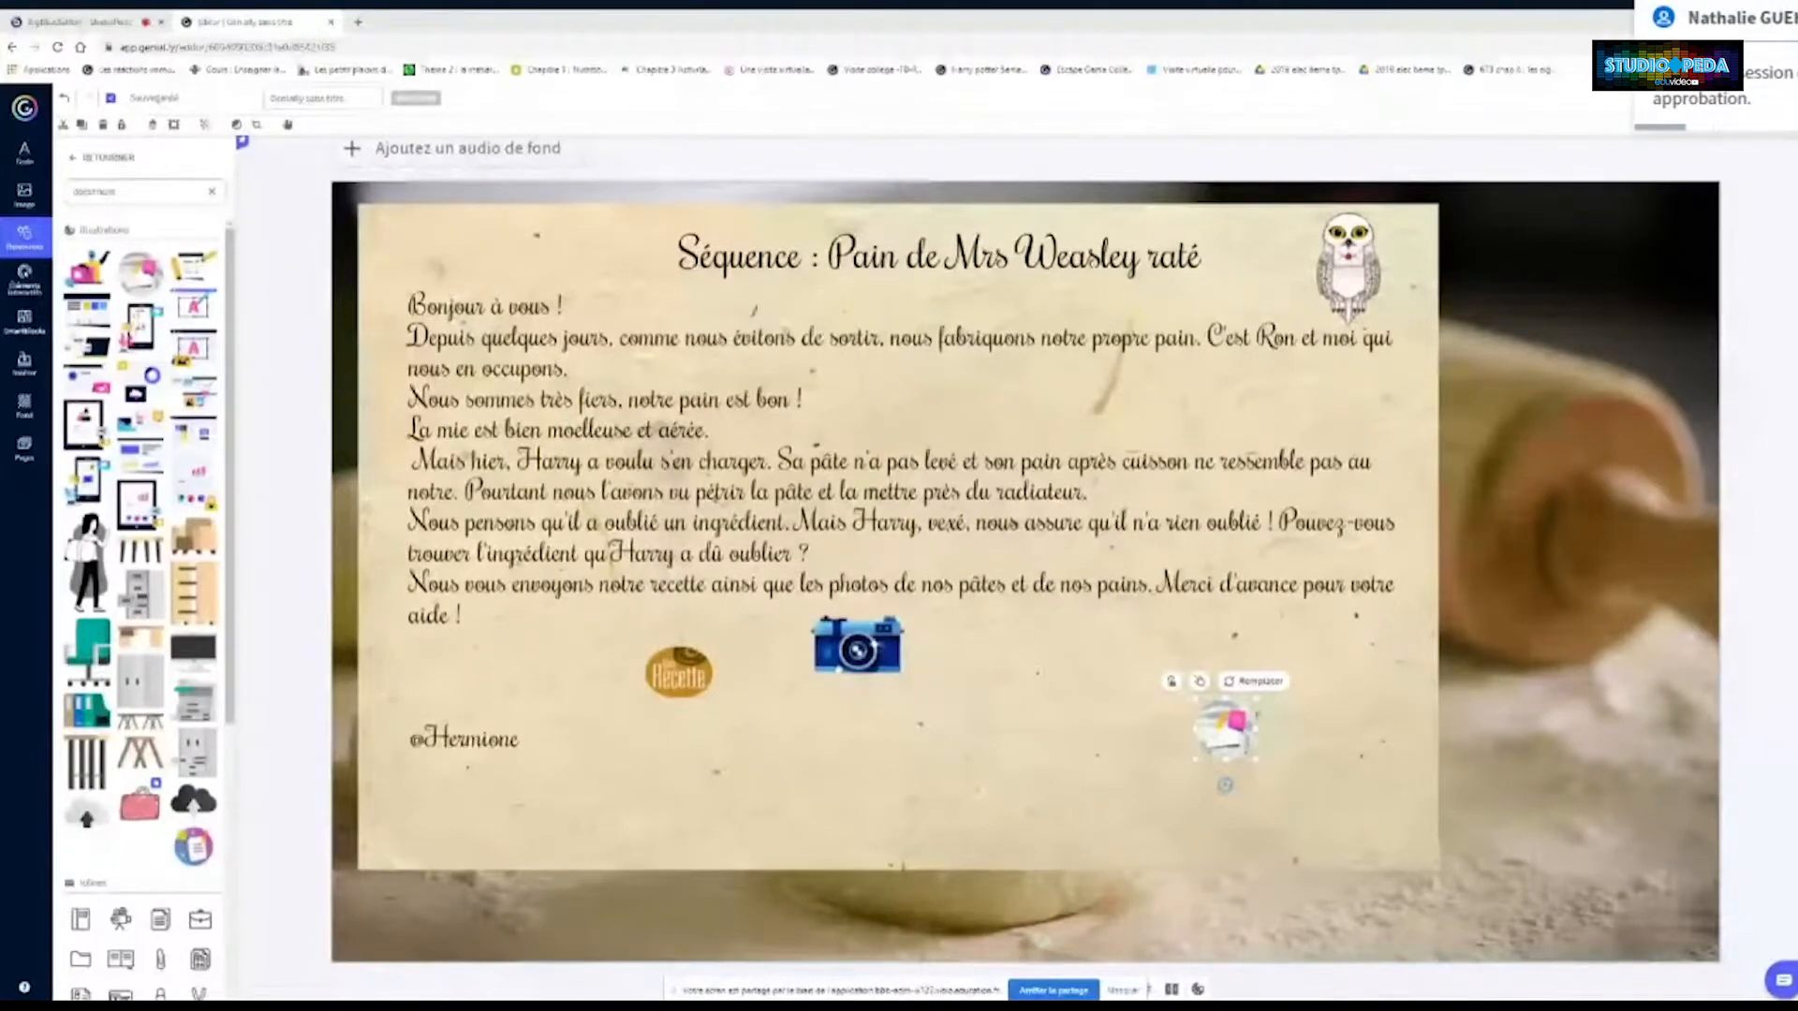
Add a web link to the round document illustration, set to open in a new tab
left_click(1170, 680)
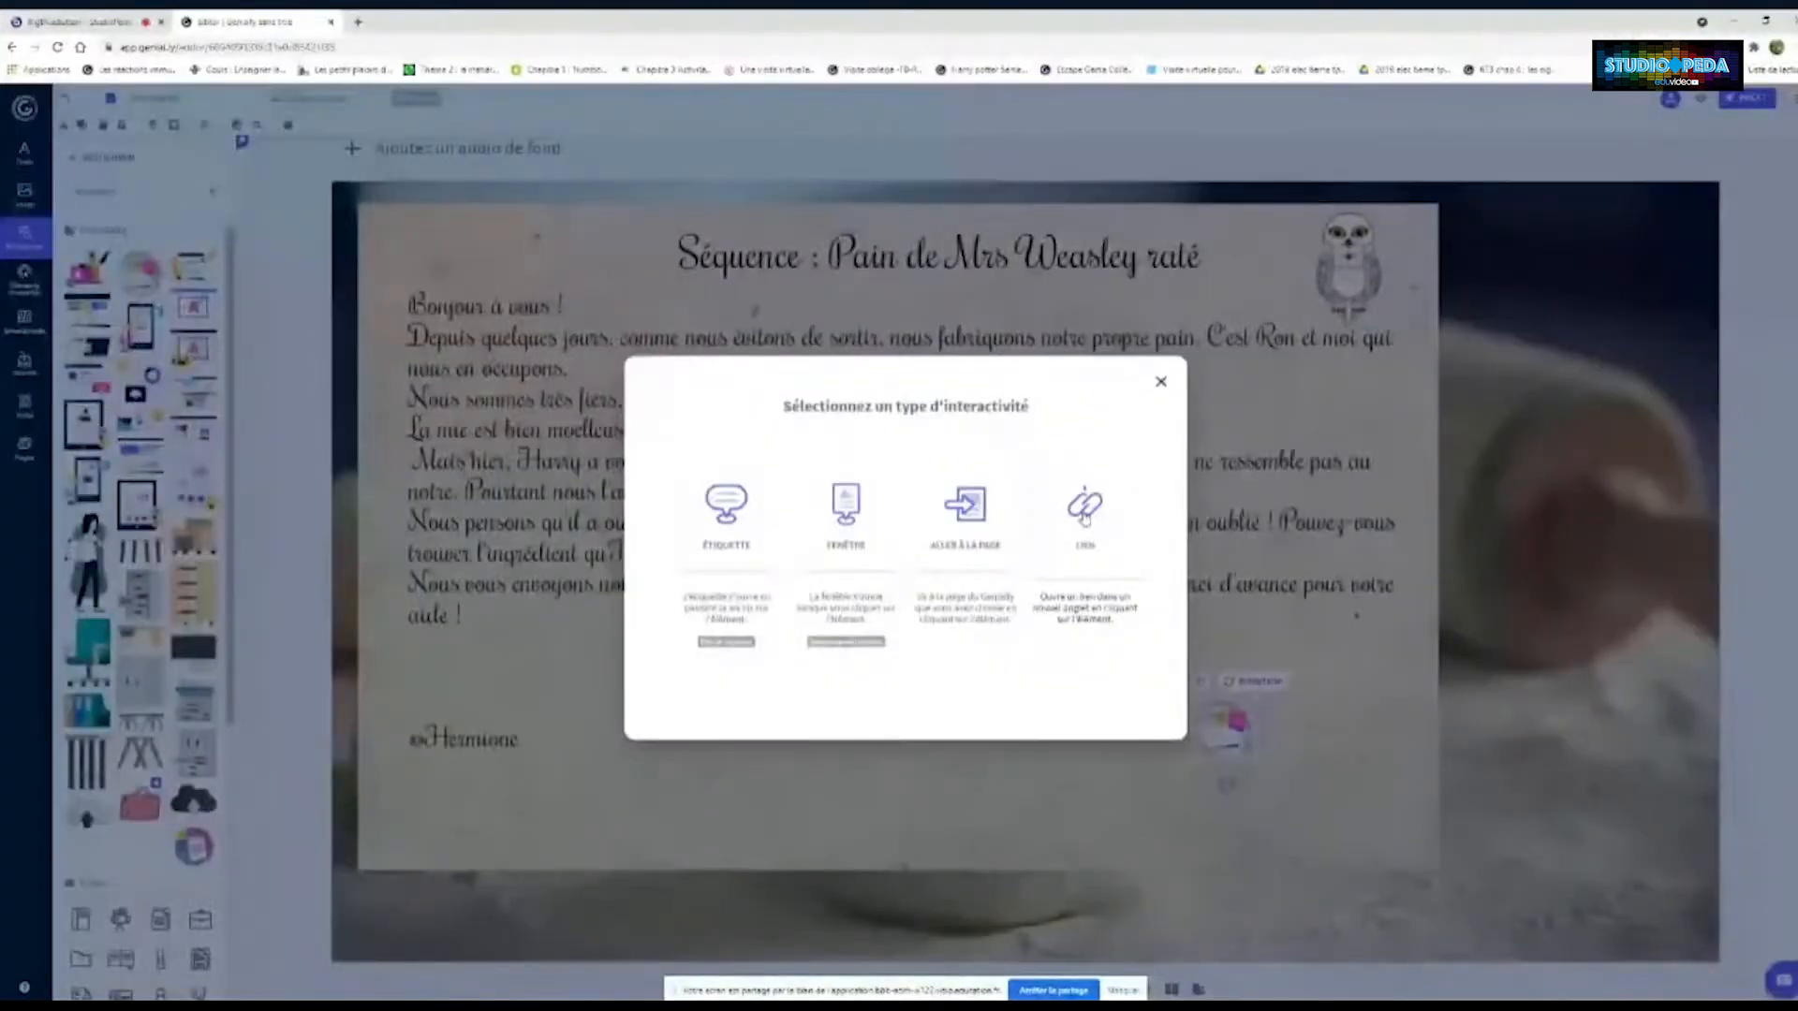
left_click(1085, 510)
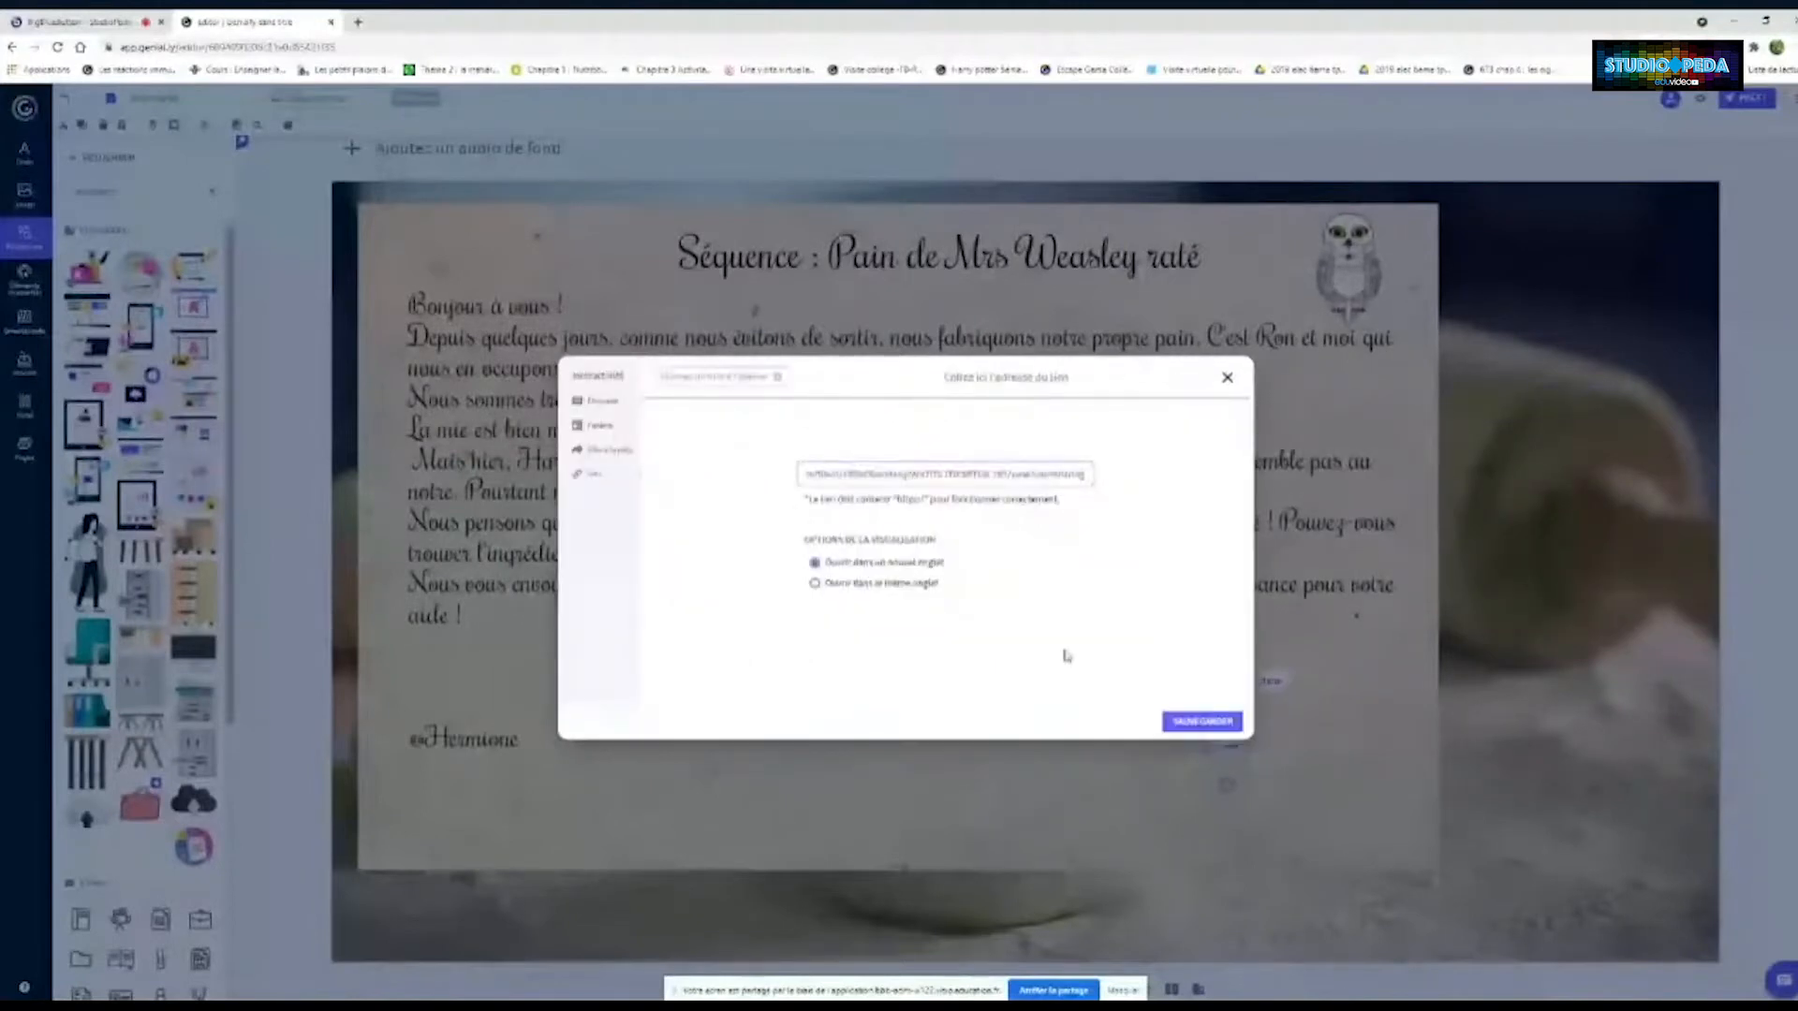
left_click(1202, 721)
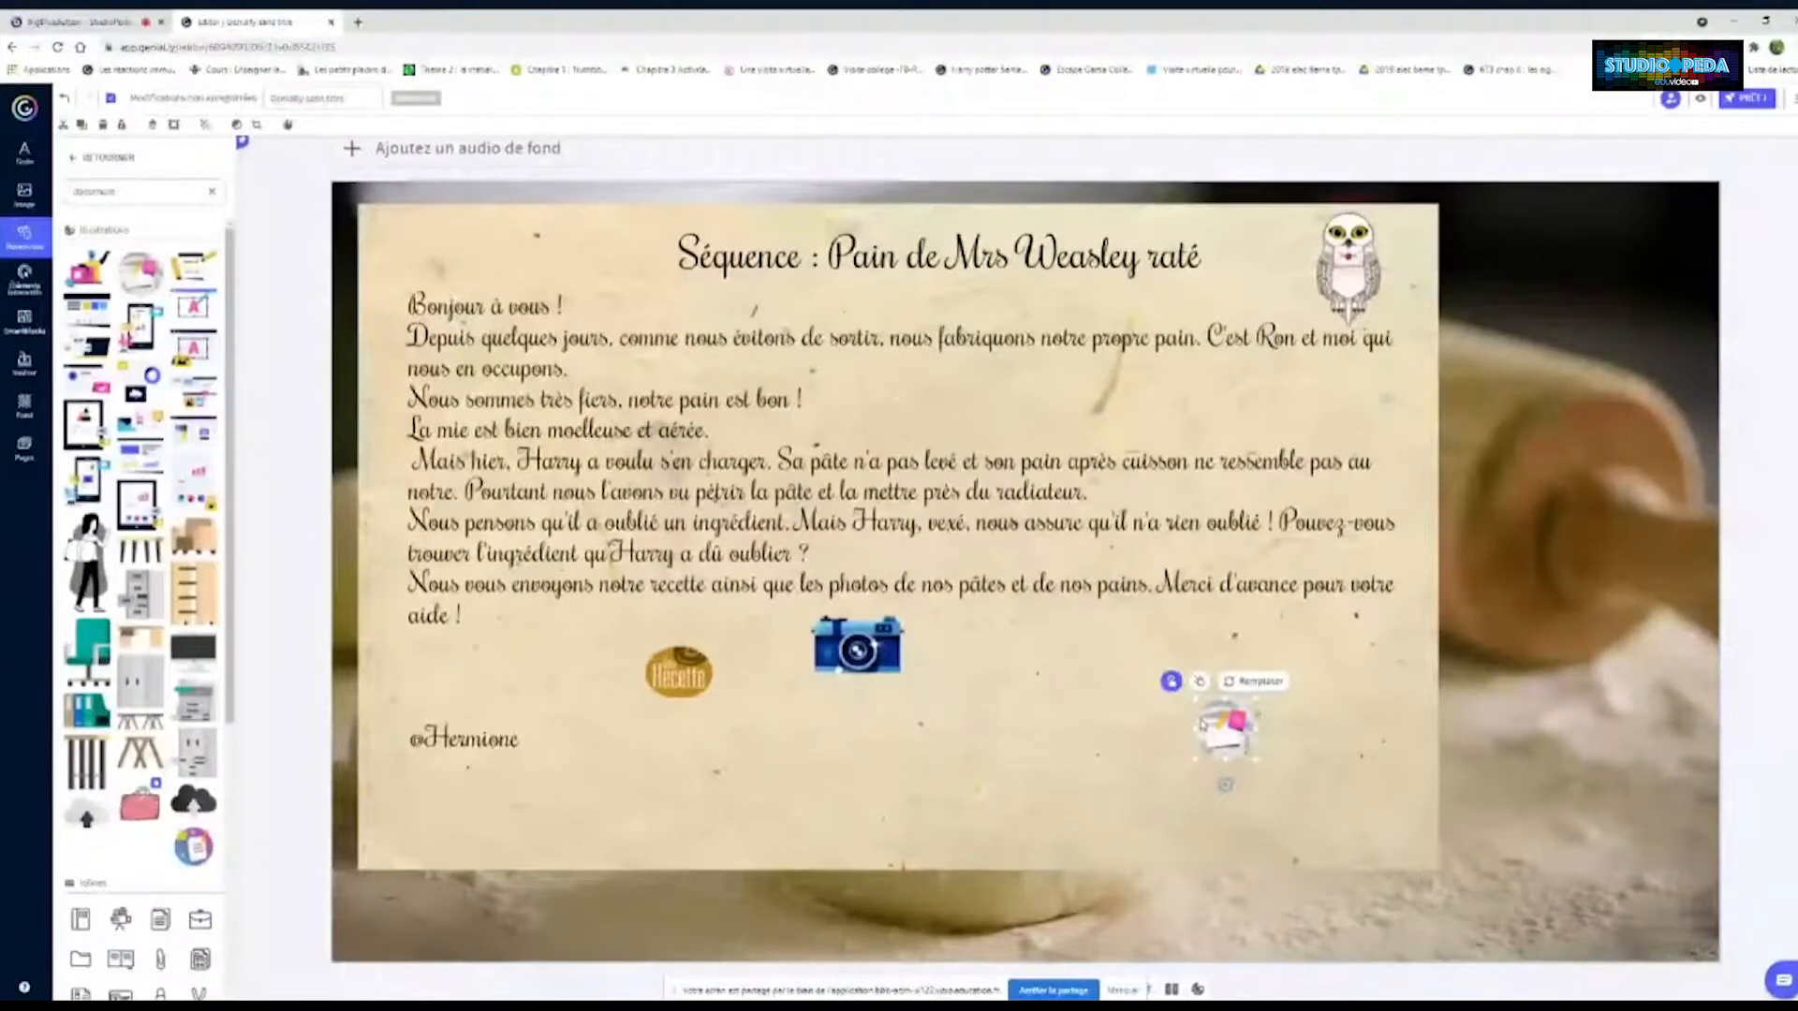
Add the subtitle text "Document à télécharger et à compléter" in a smaller size and place it just above the round document illustration
left_click(27, 153)
left_click(97, 287)
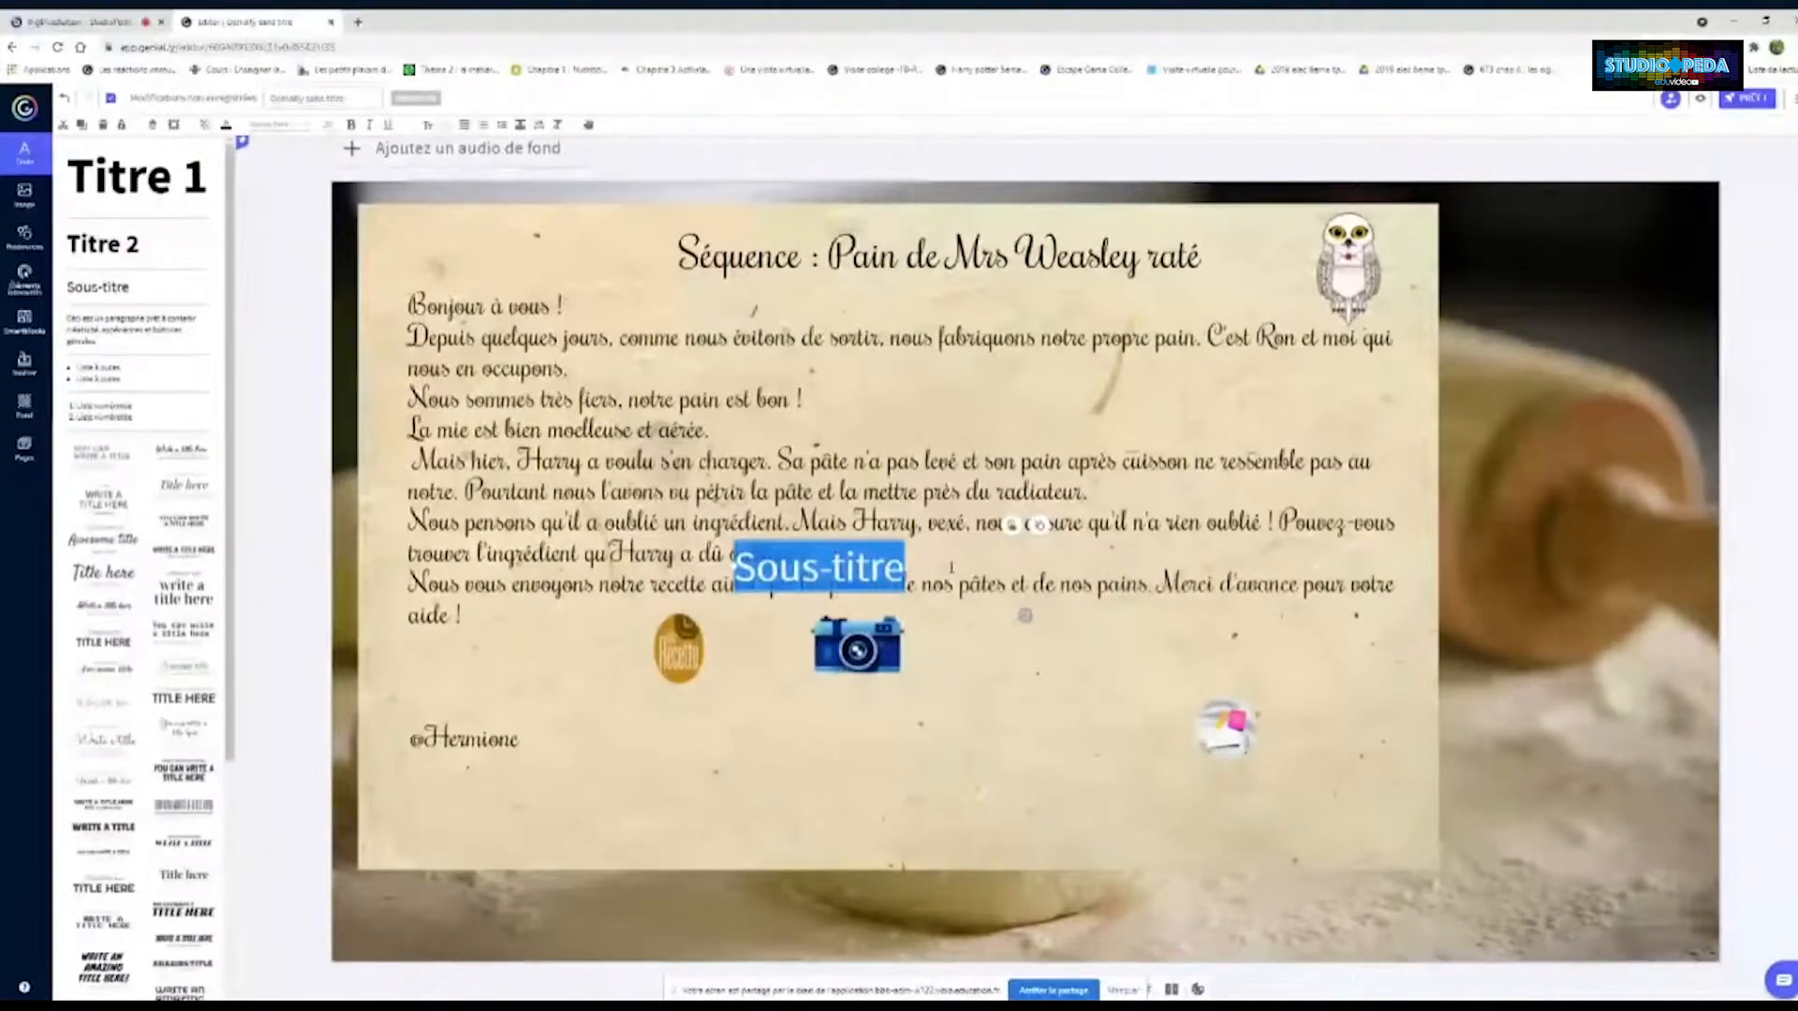
type("Document à")
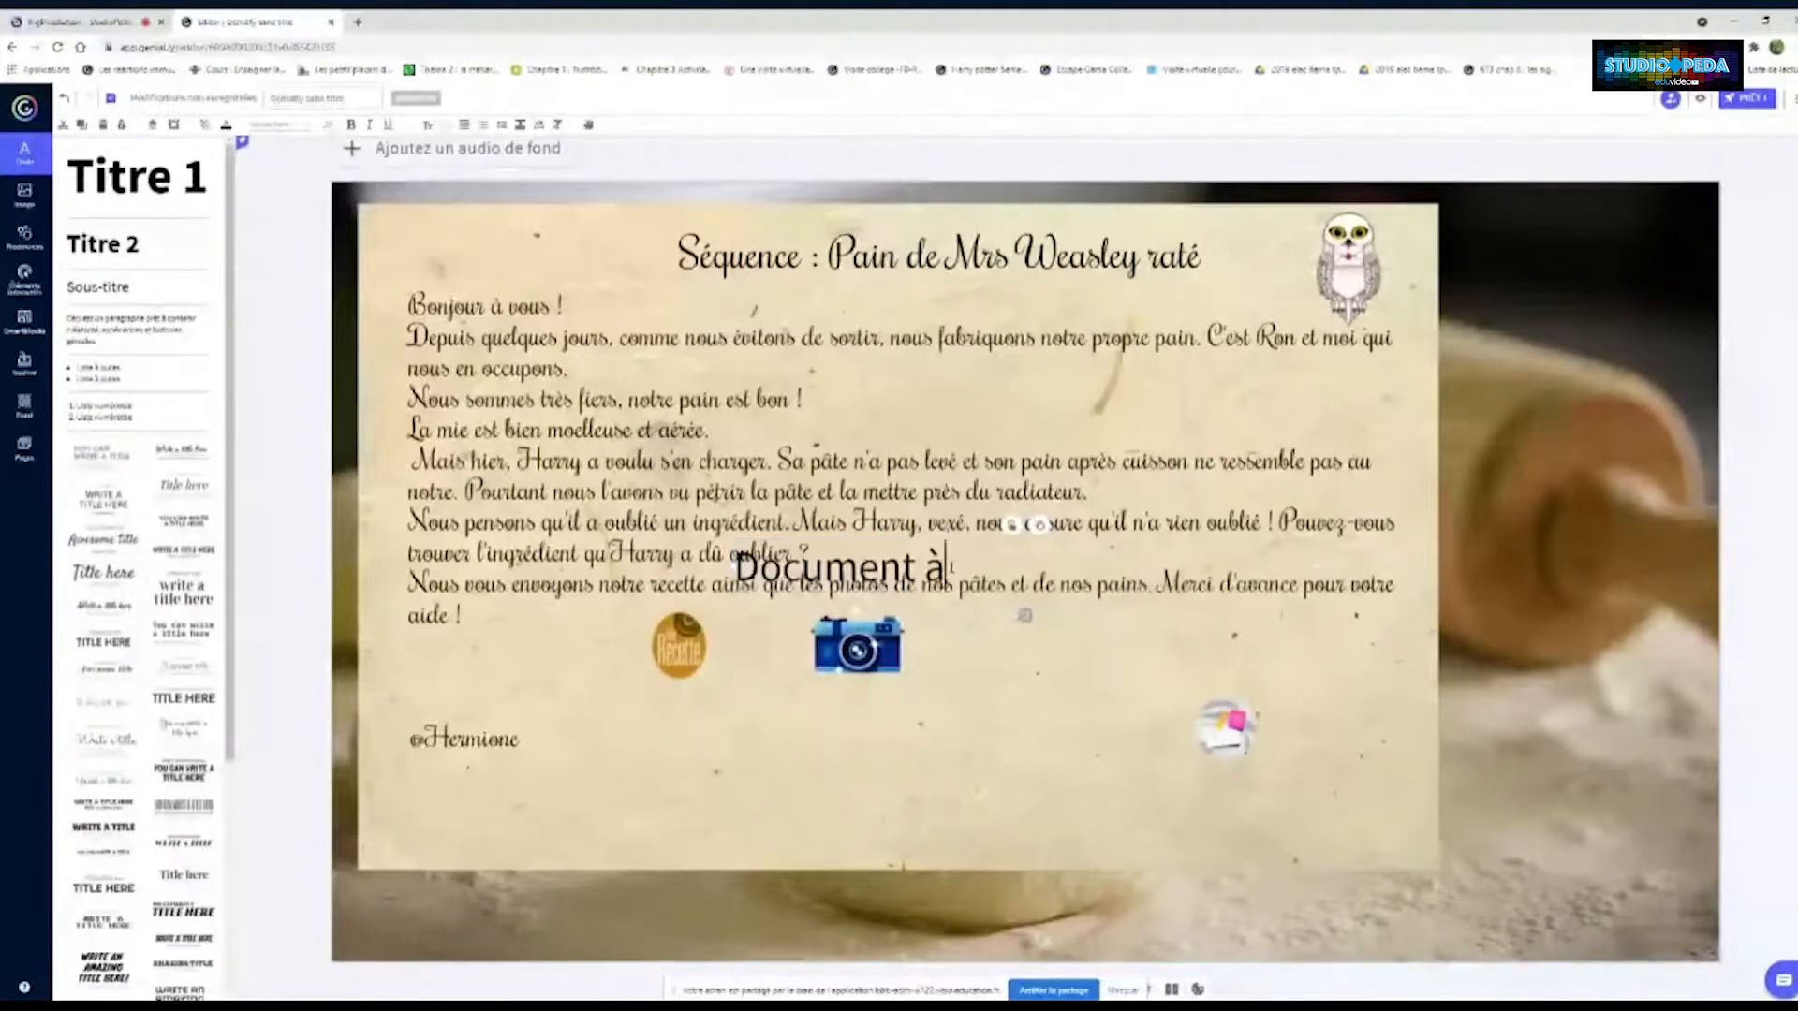
type("télé")
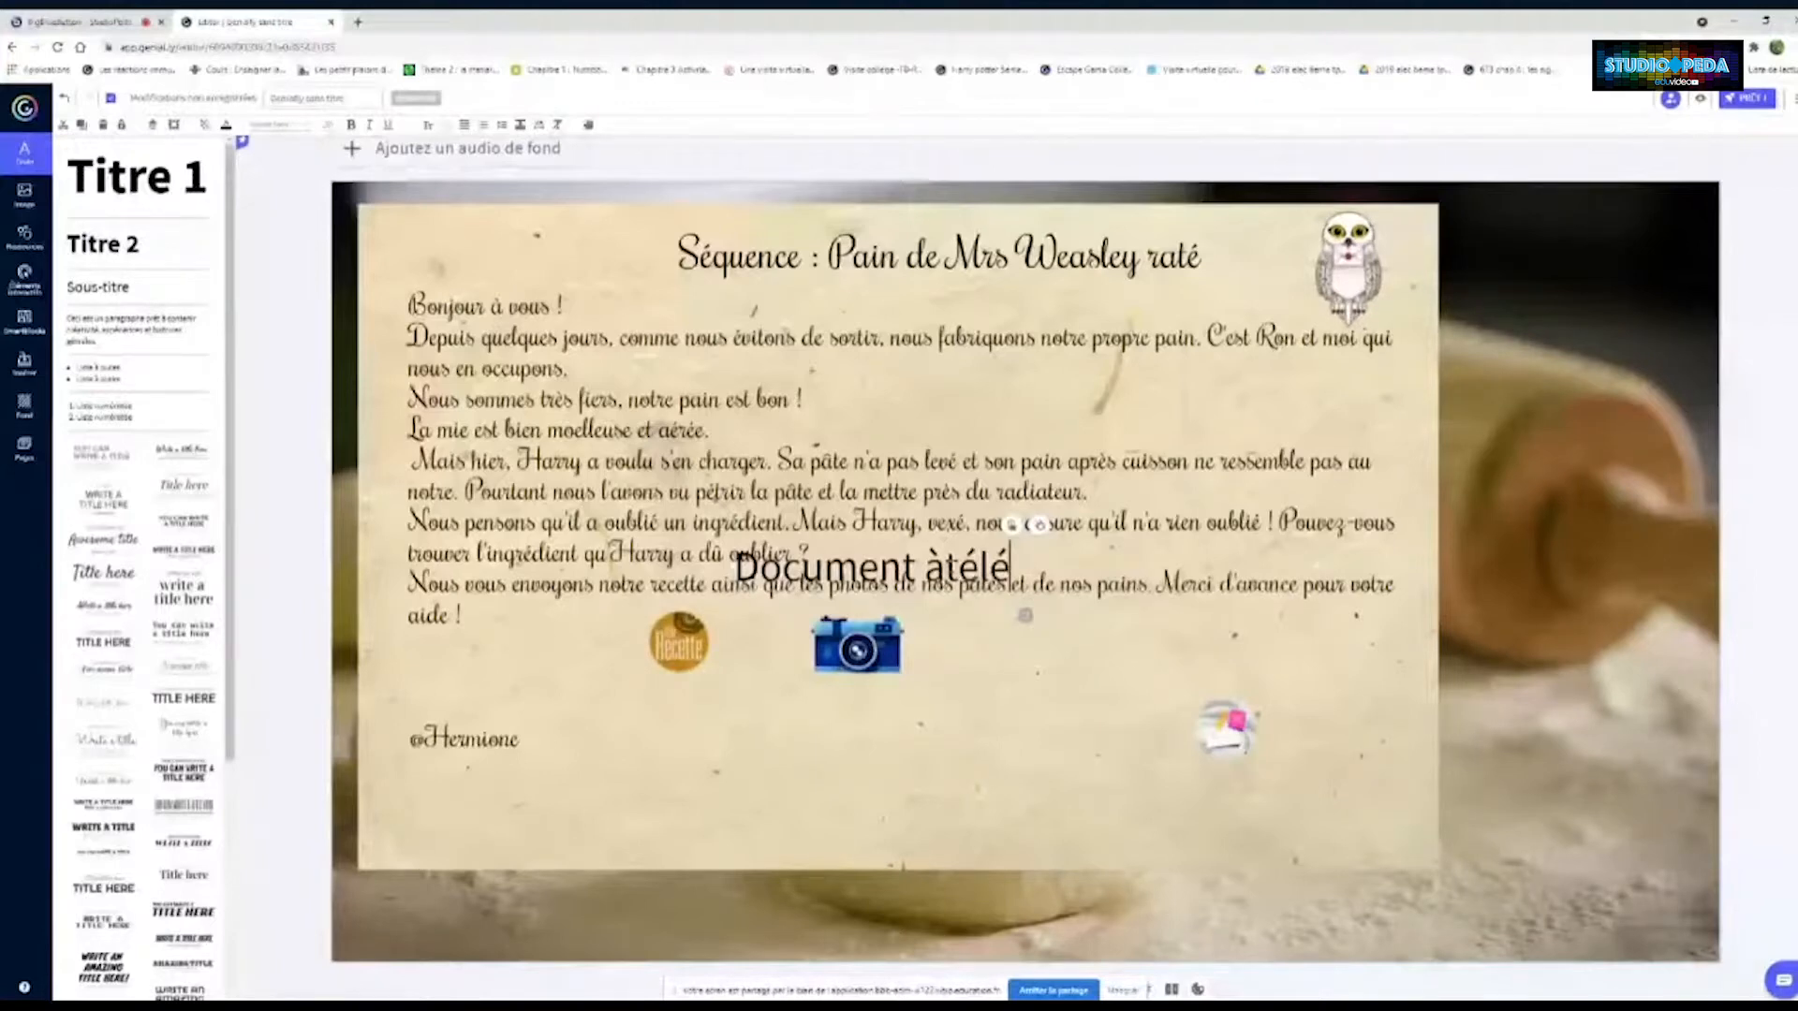
type("charger et à compléter")
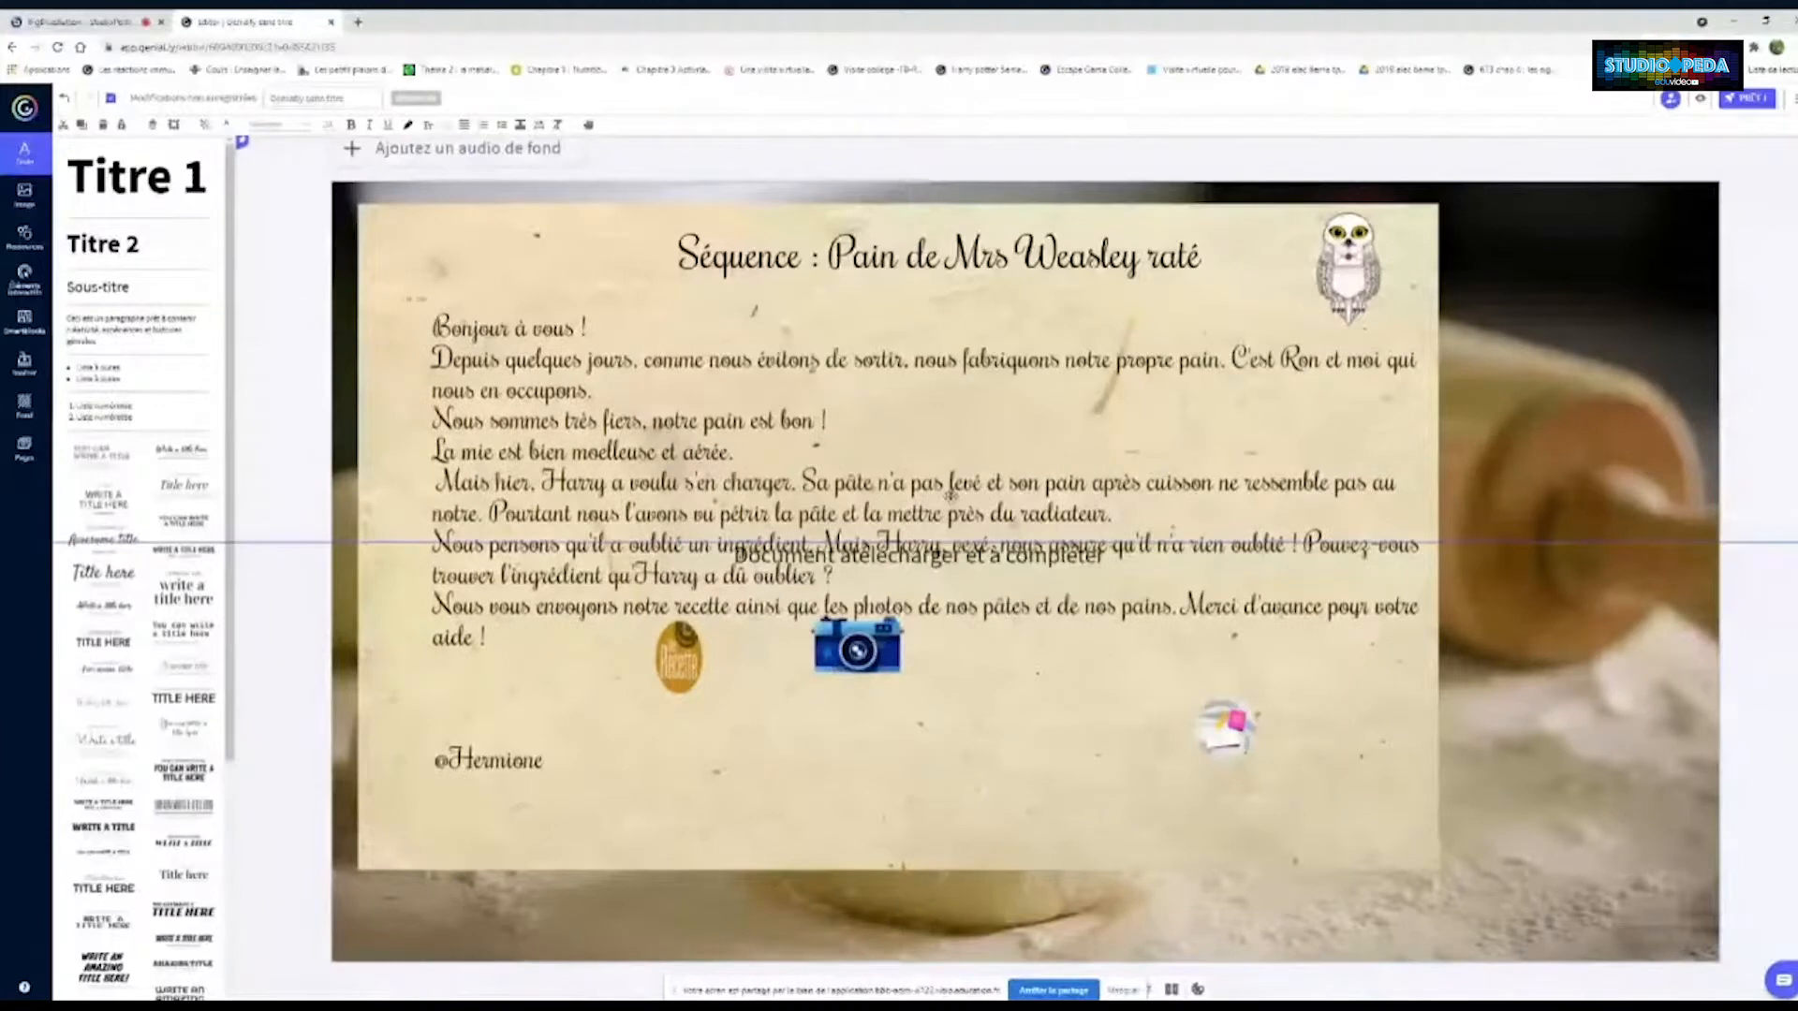
mouse_move(950, 493)
left_mouse_down()
mouse_move(937, 468)
mouse_move(965, 483)
left_mouse_up()
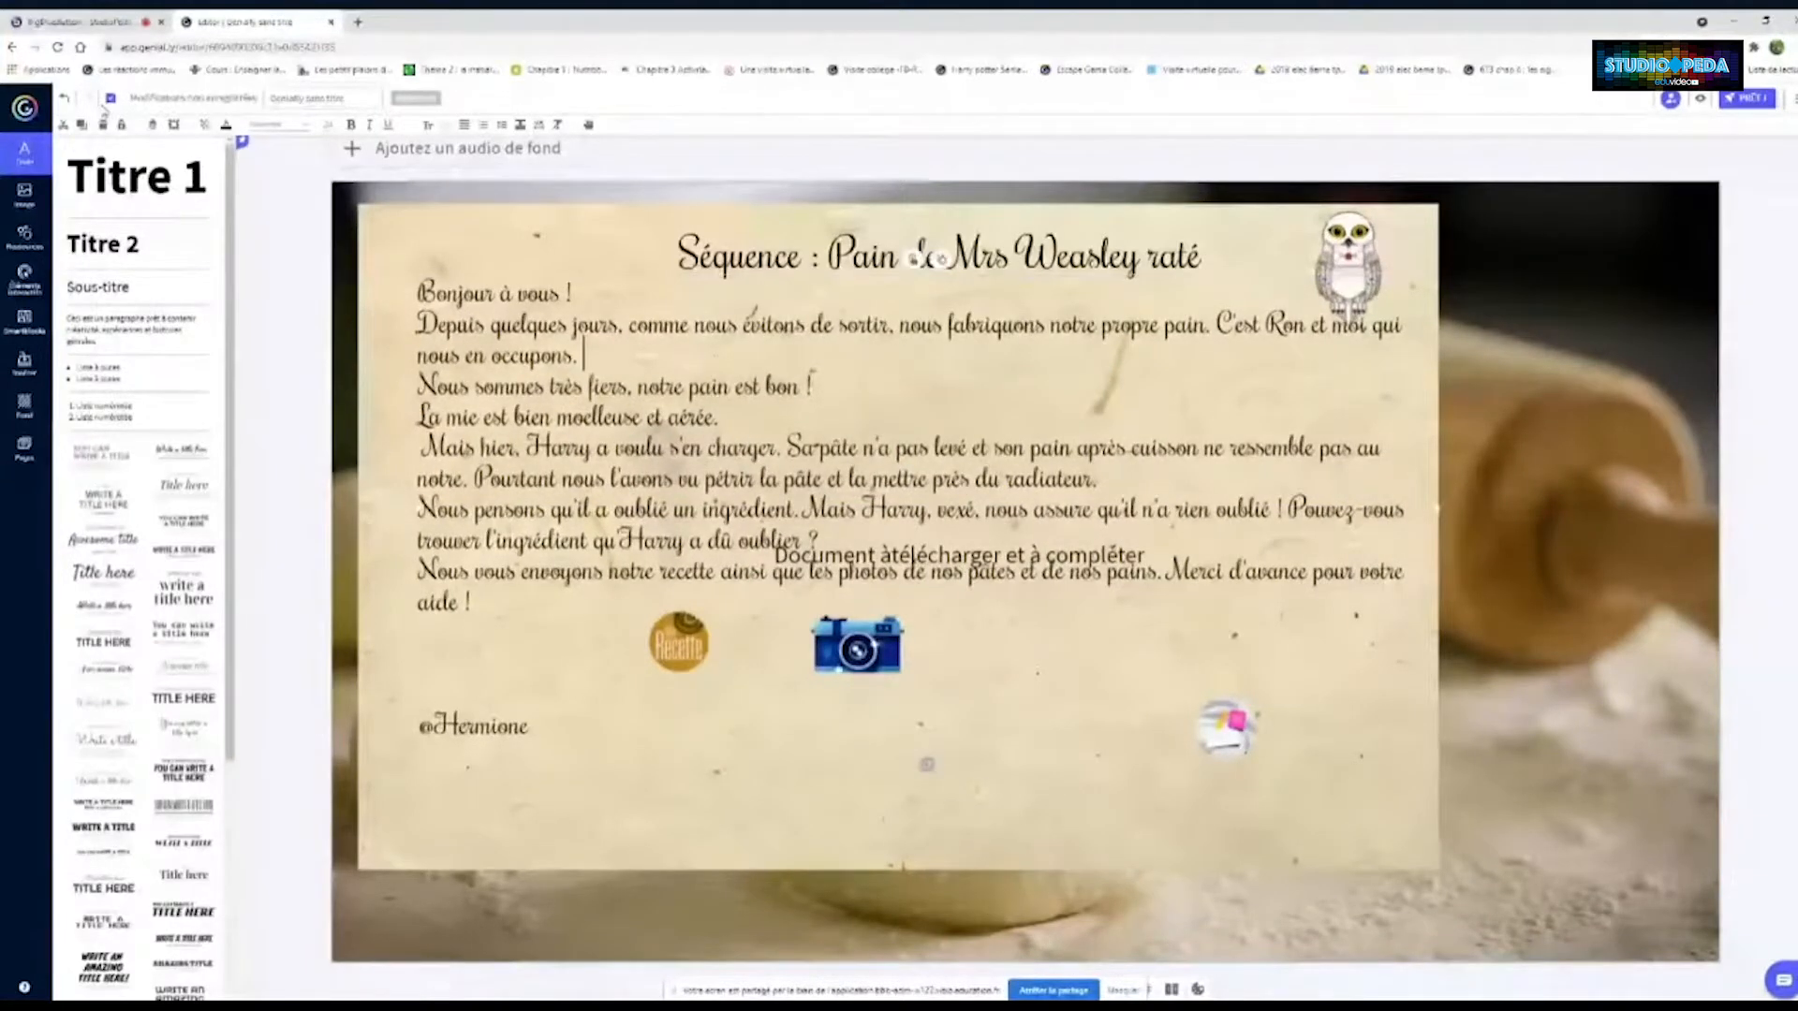
key("Escape")
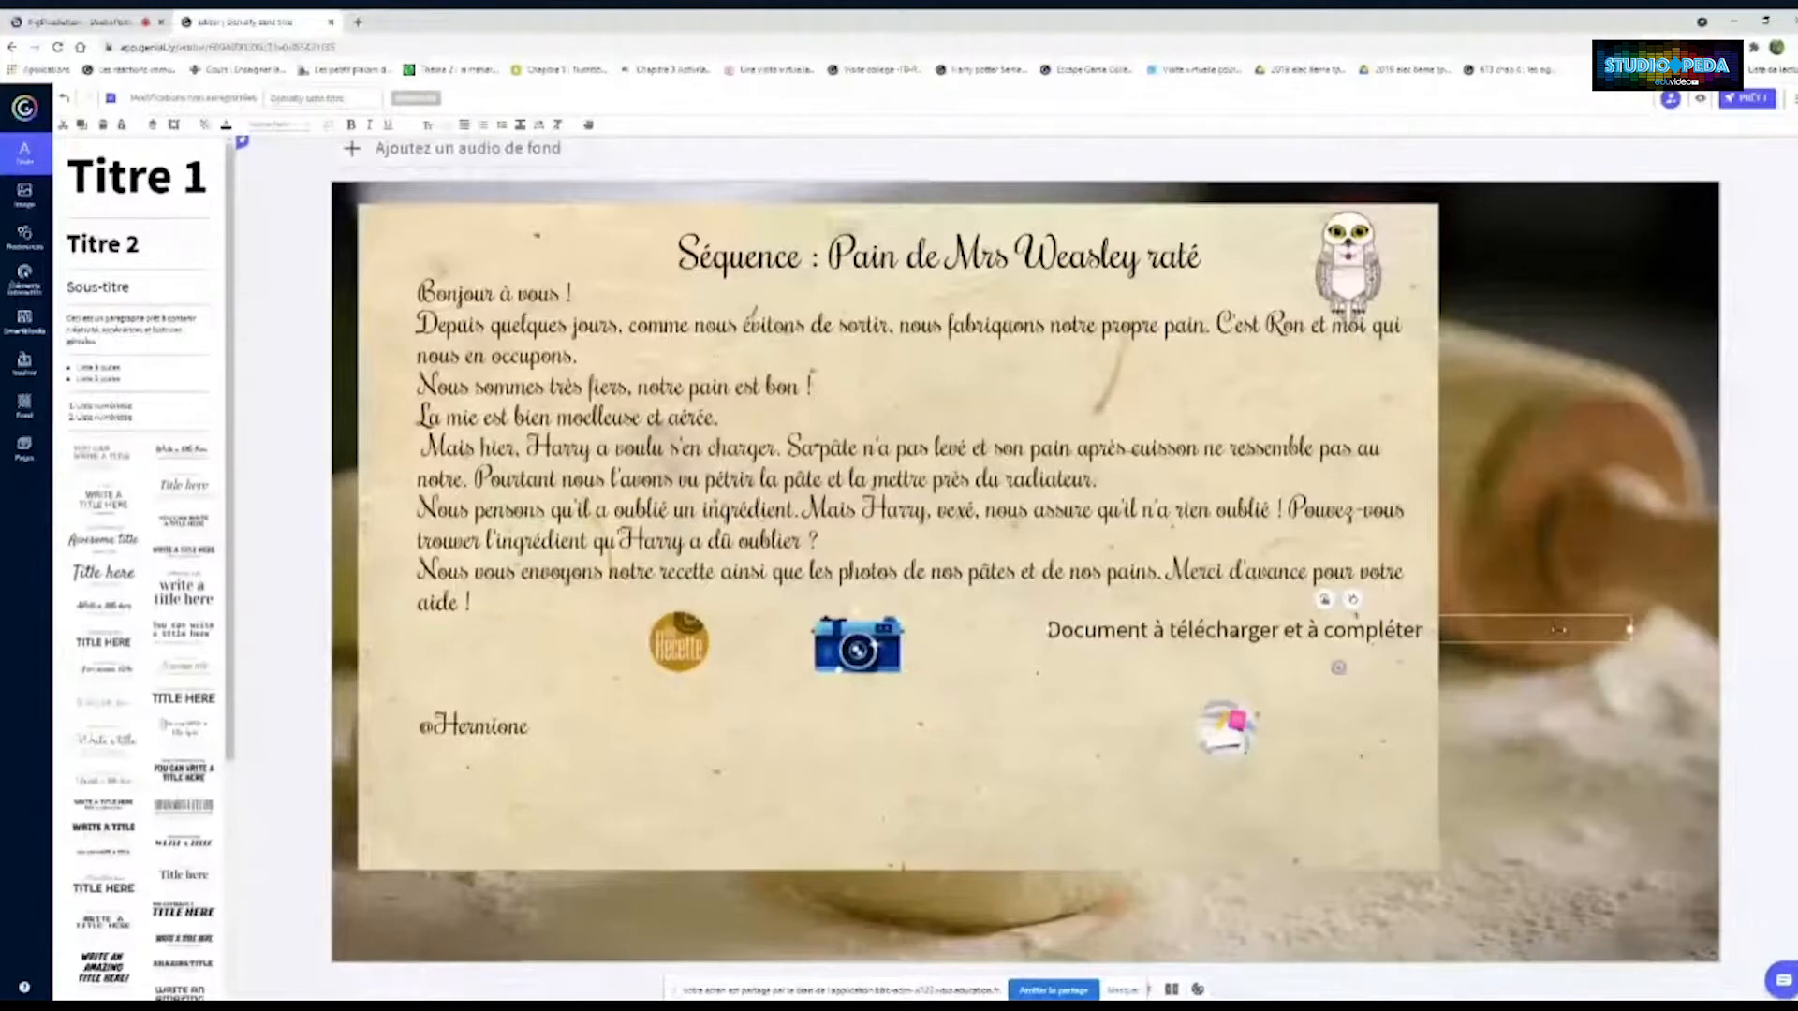
Test the document link in the preview, browse to the recipe page and return to editing the letter page
left_click(1700, 98)
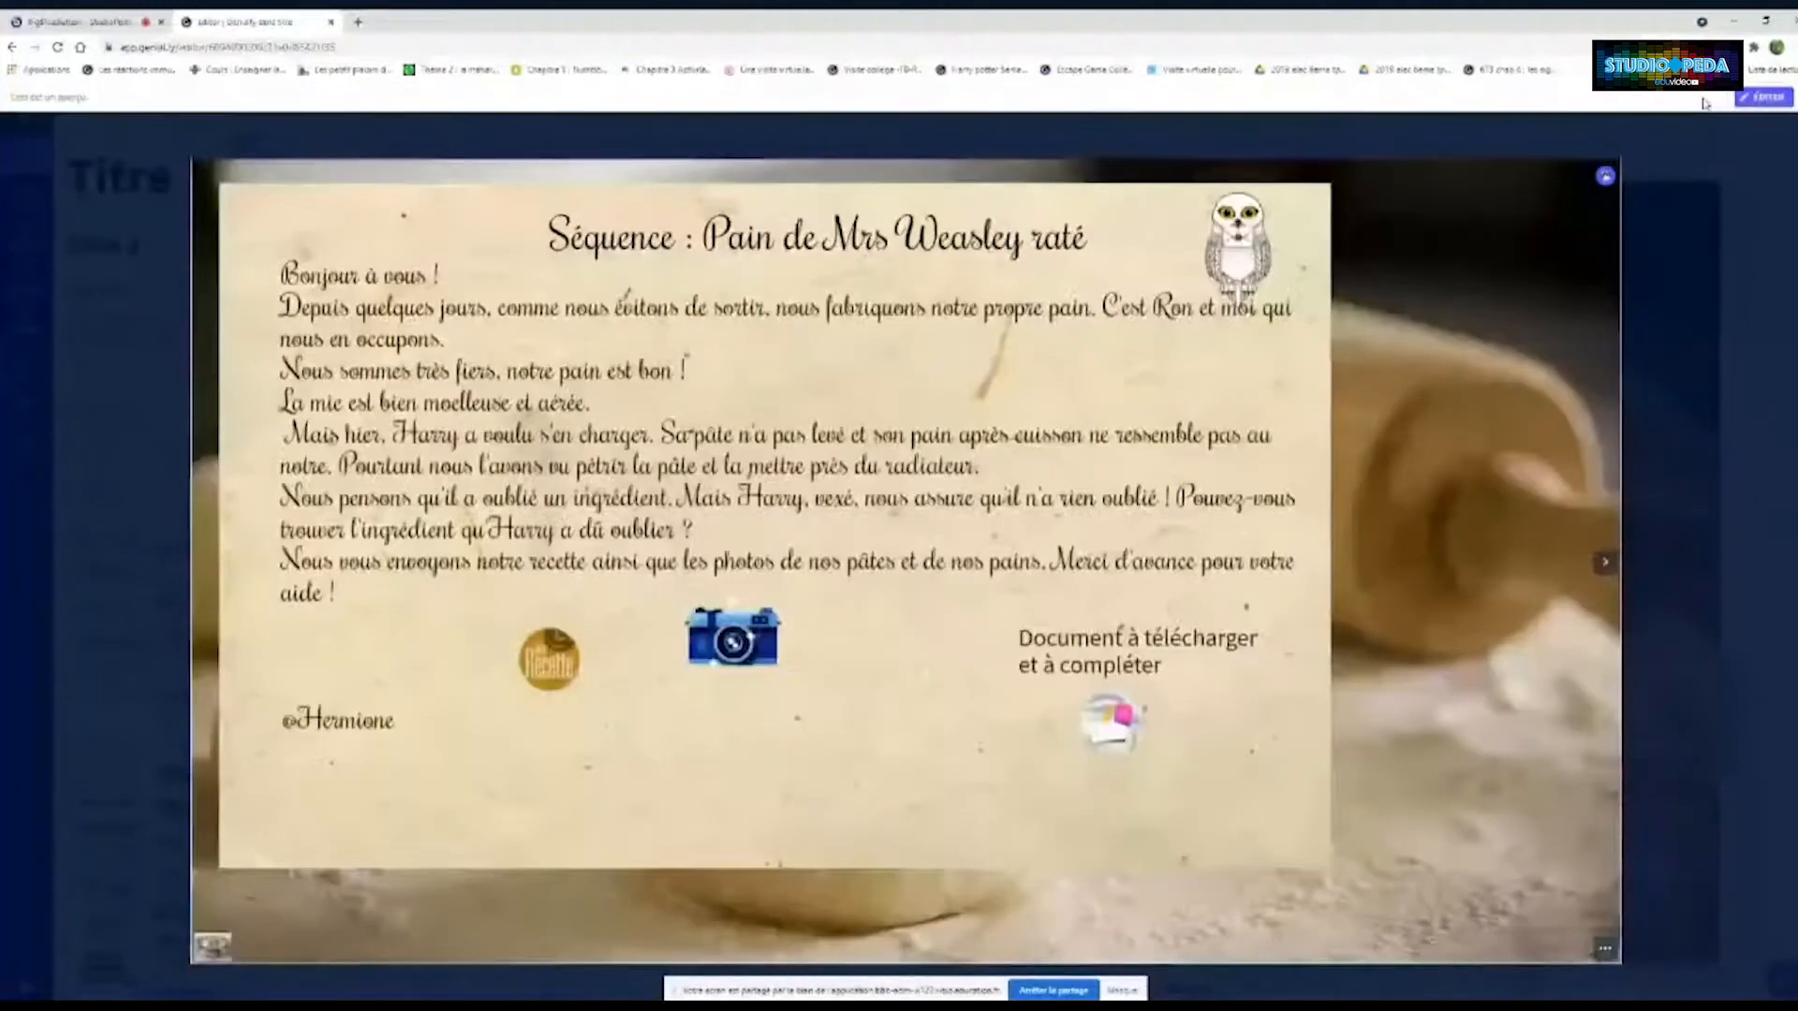
left_click(1109, 719)
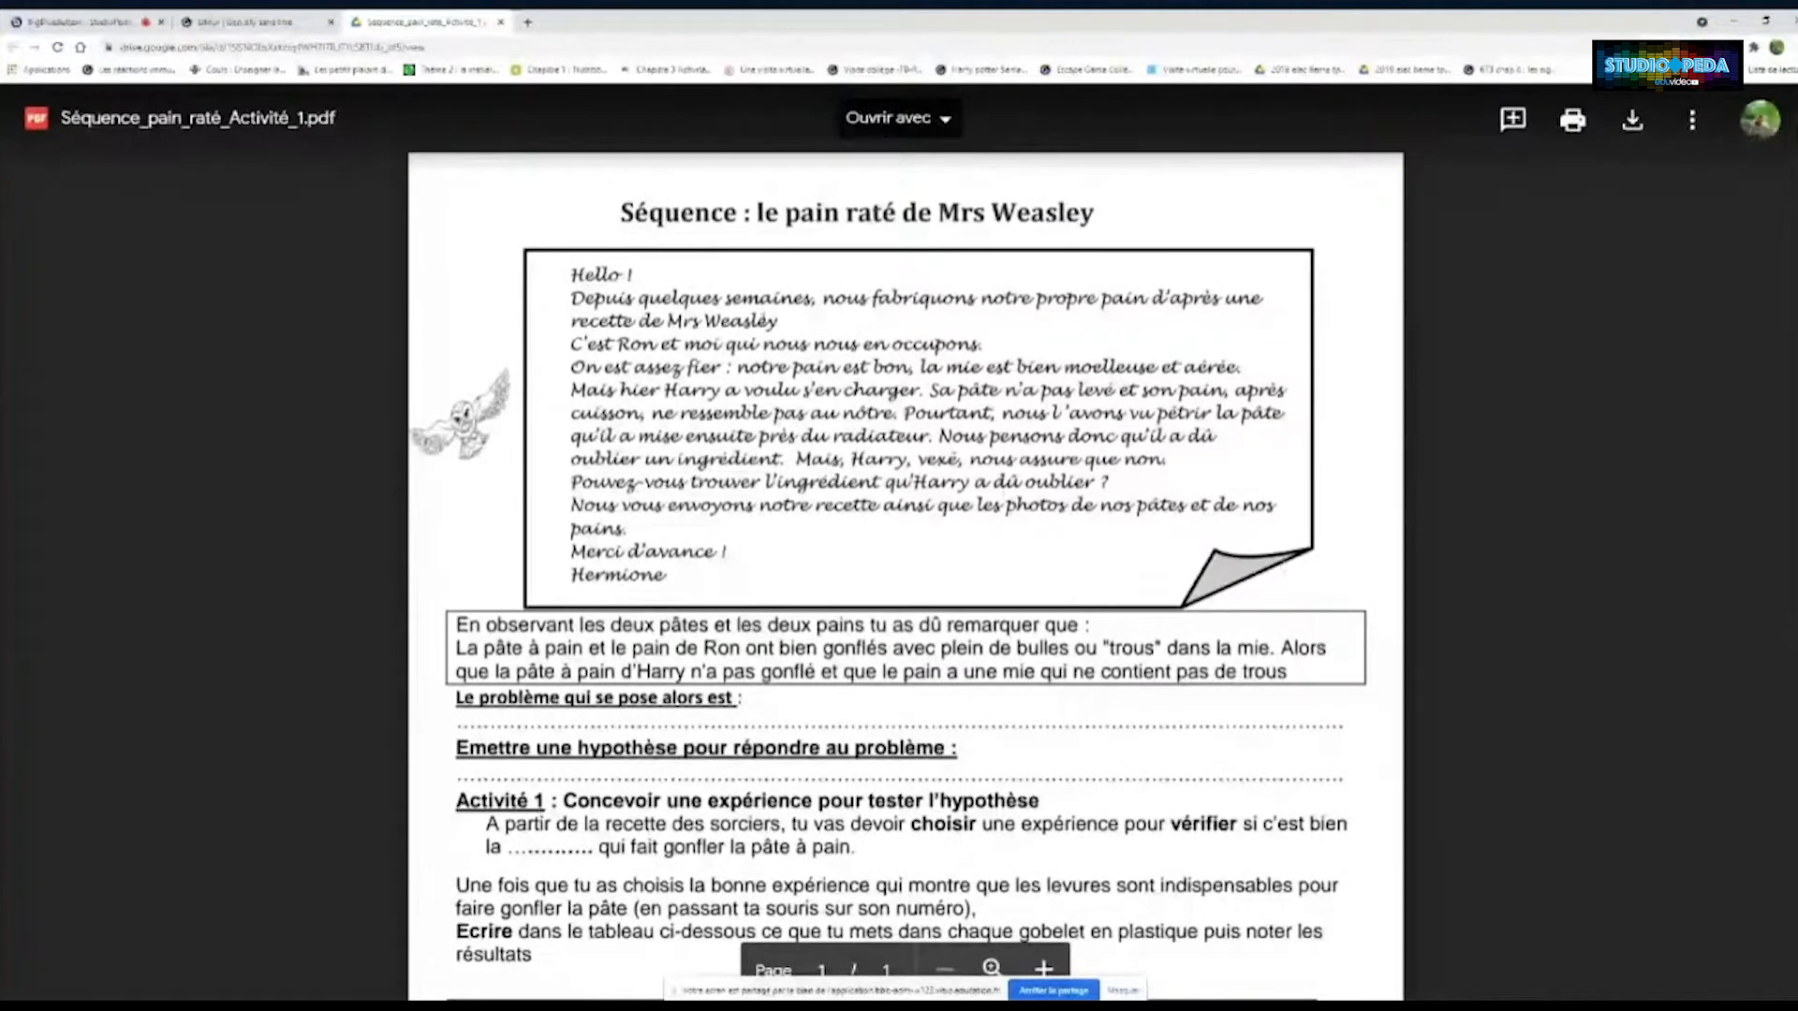
left_click(323, 21)
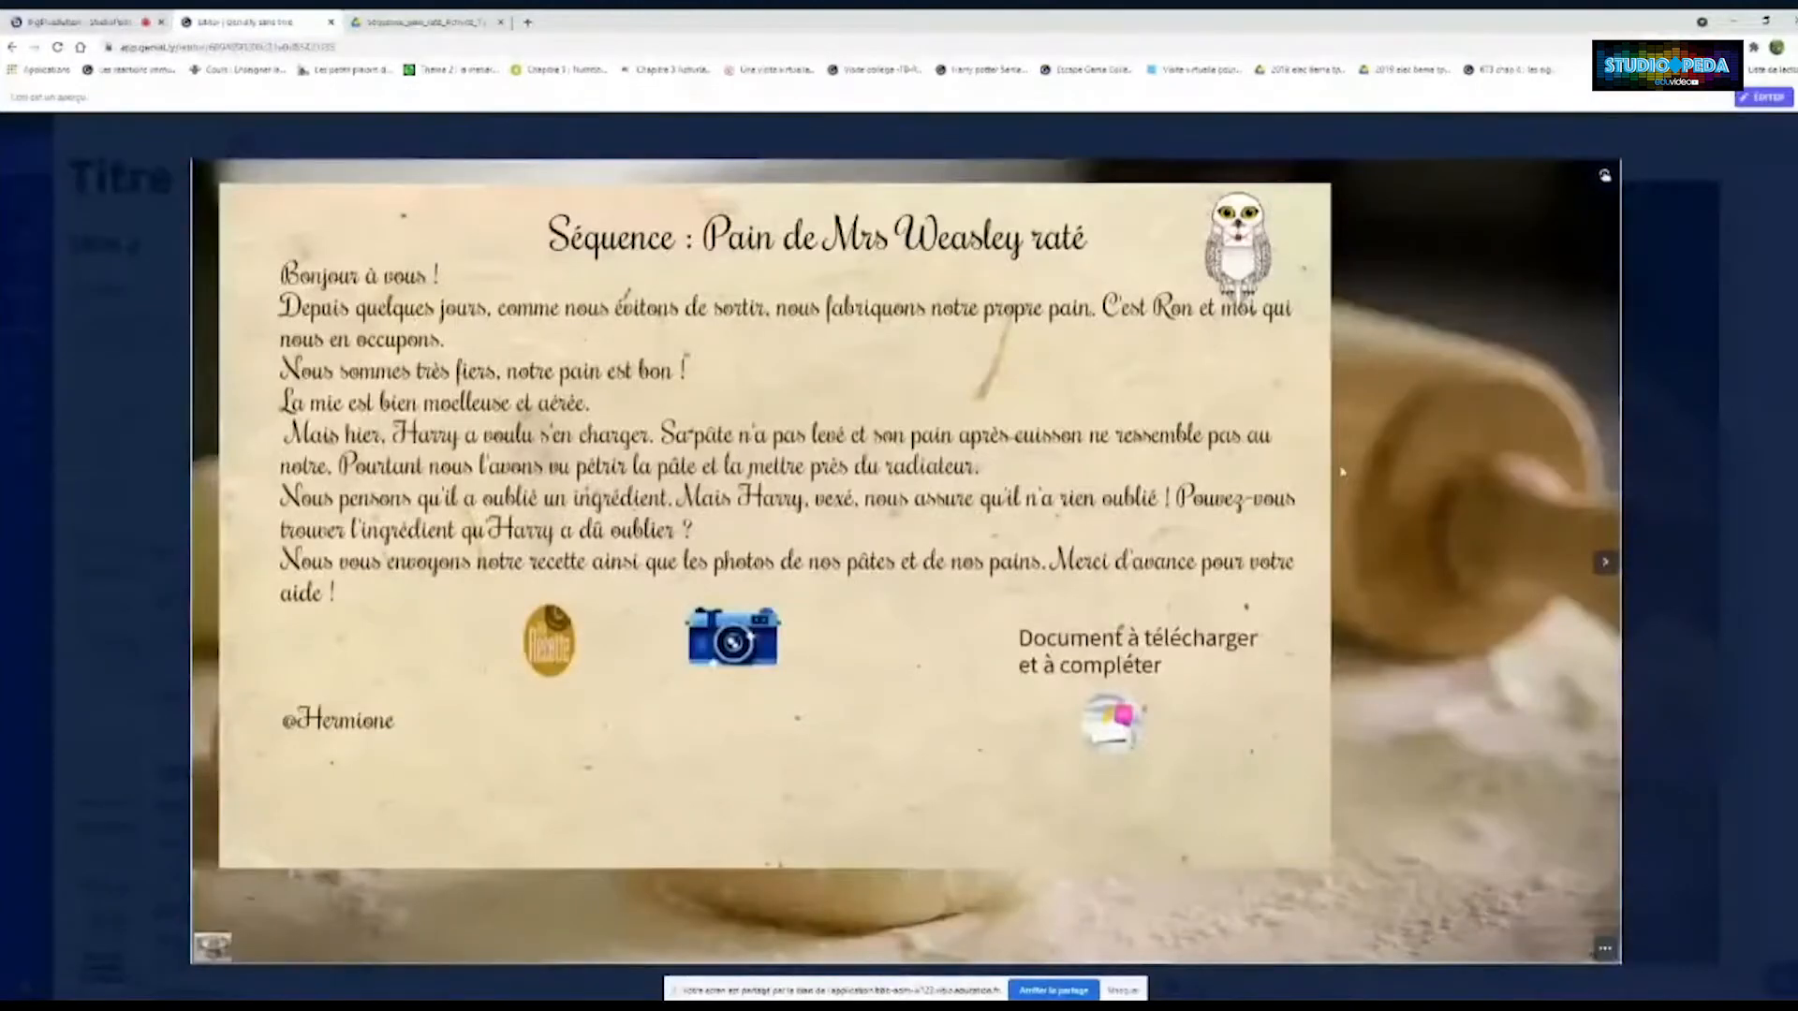
left_click(1607, 562)
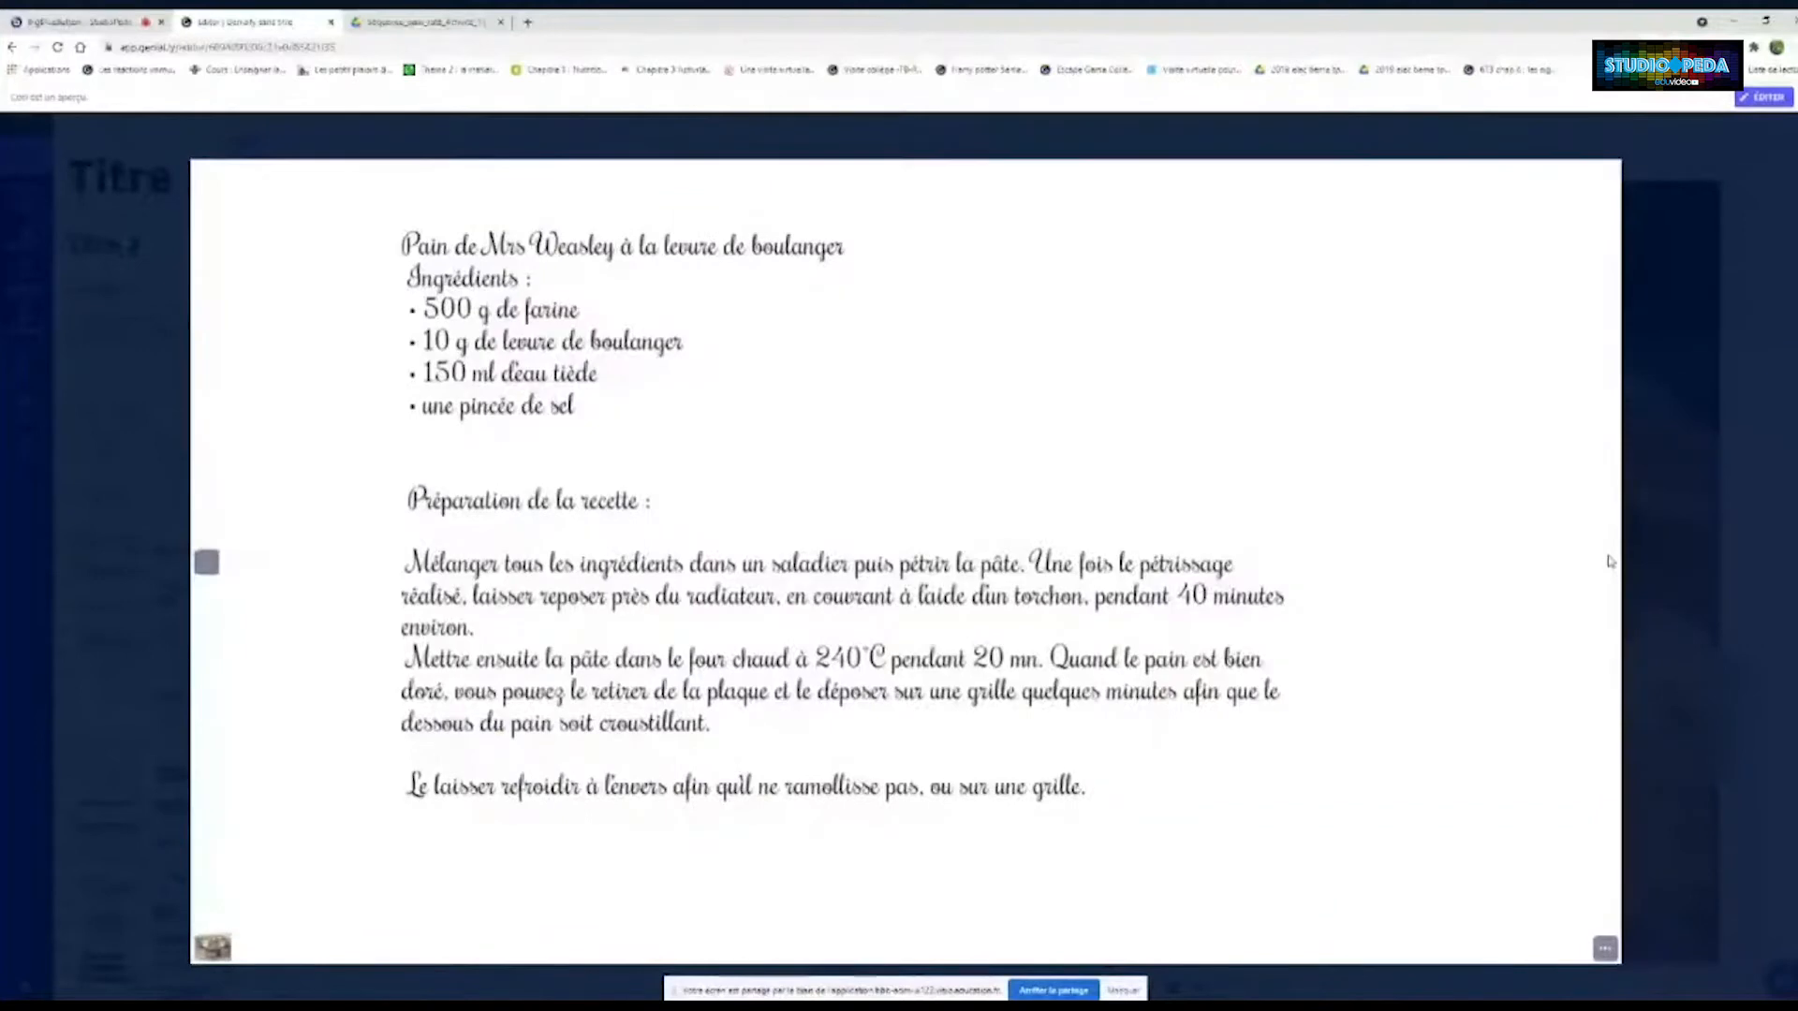
key("Left")
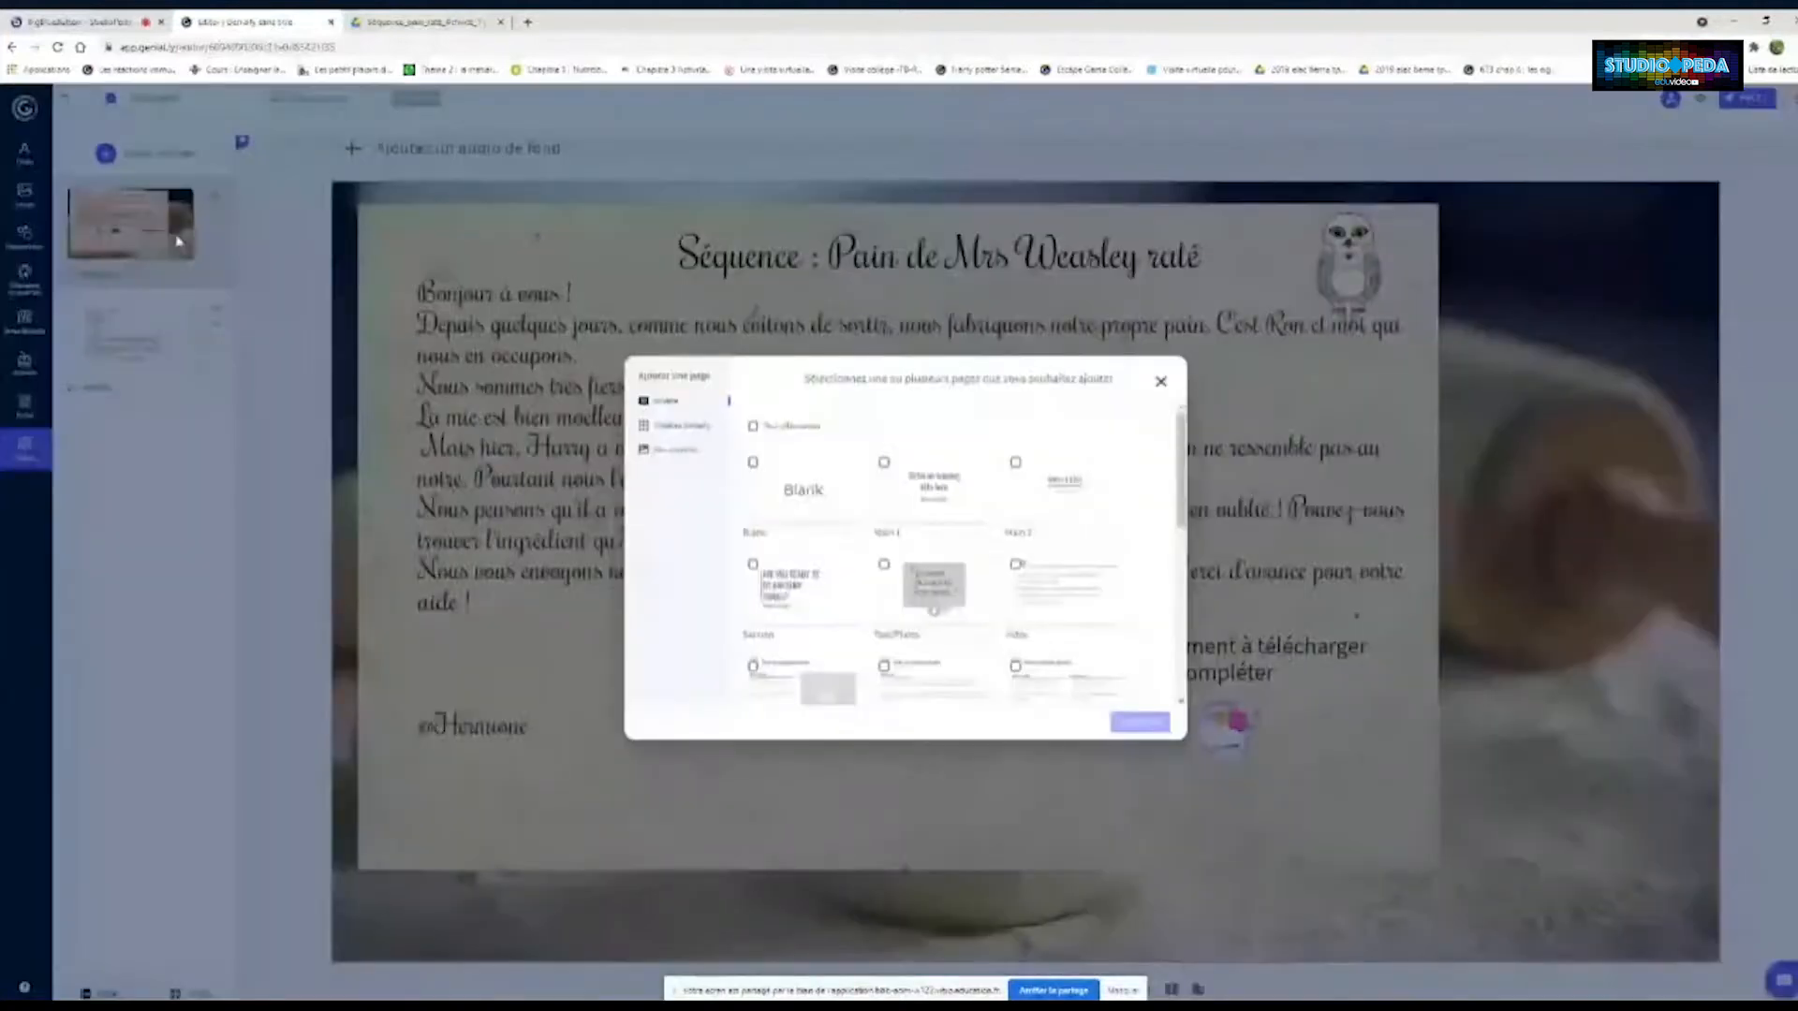
Add a blank page to the presentation and move it to the end of the page list
left_click(802, 482)
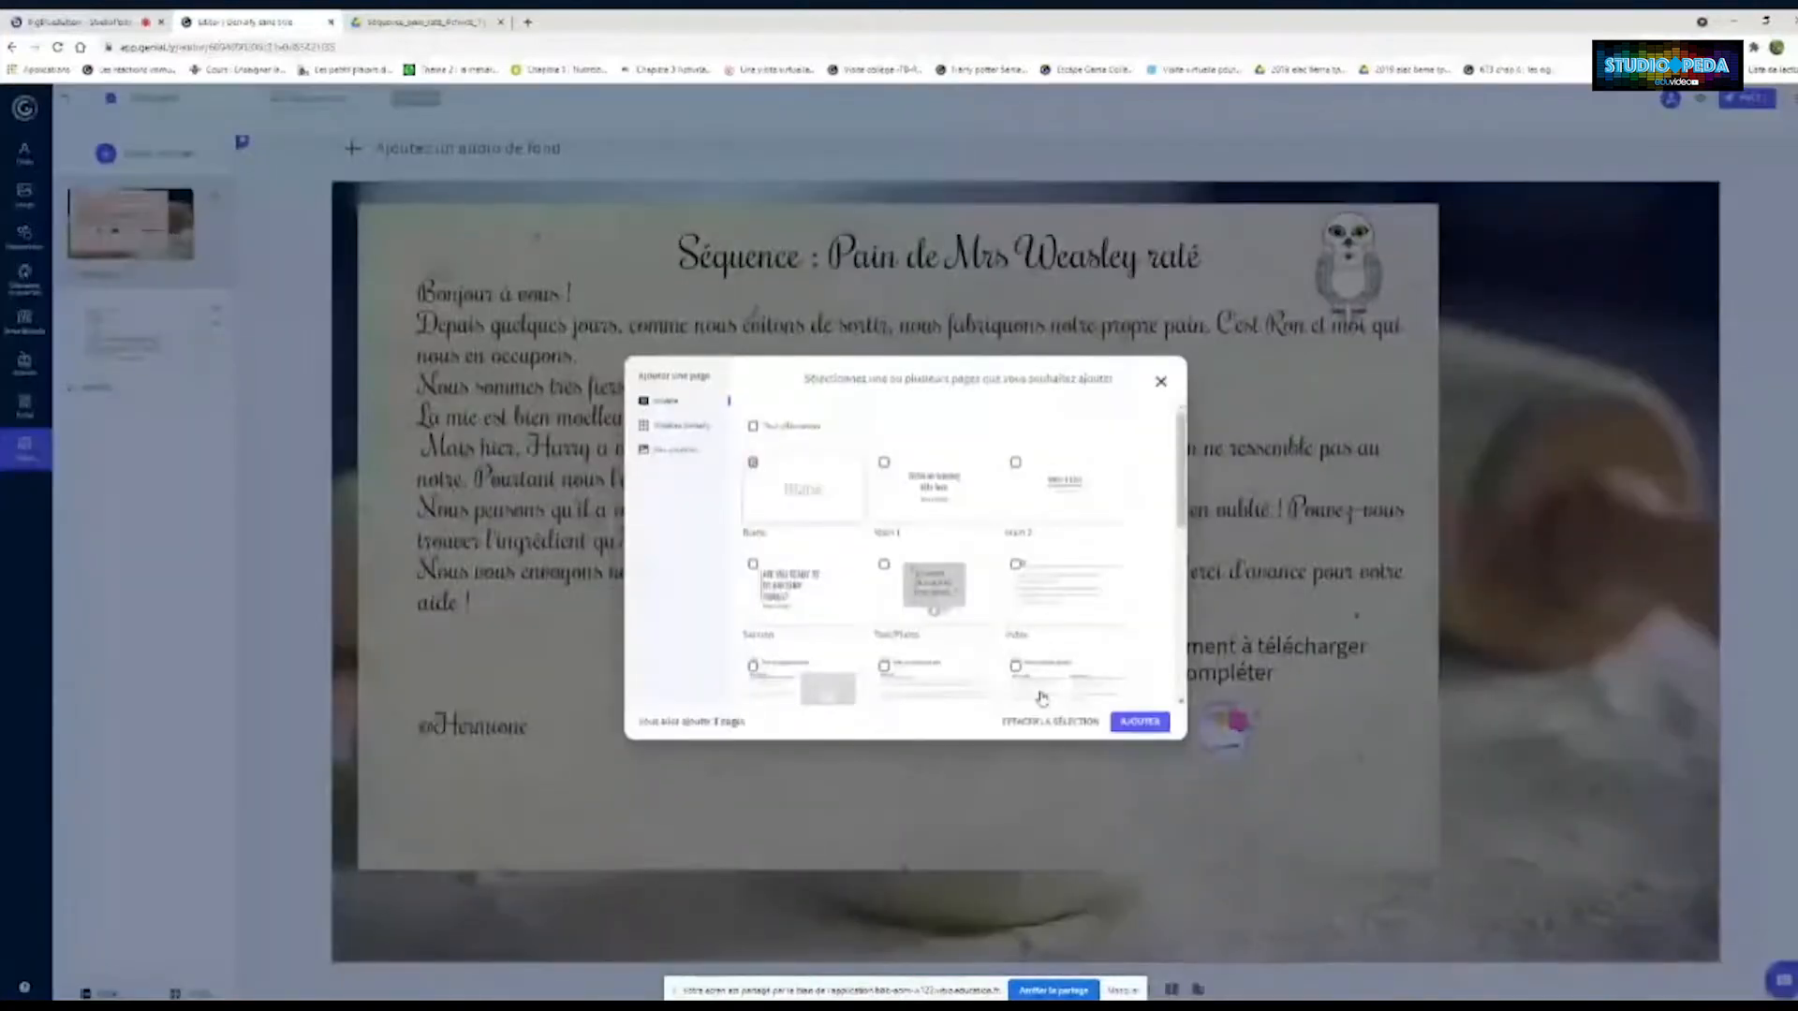
left_click(1139, 721)
left_click_drag(129, 337, 201, 571)
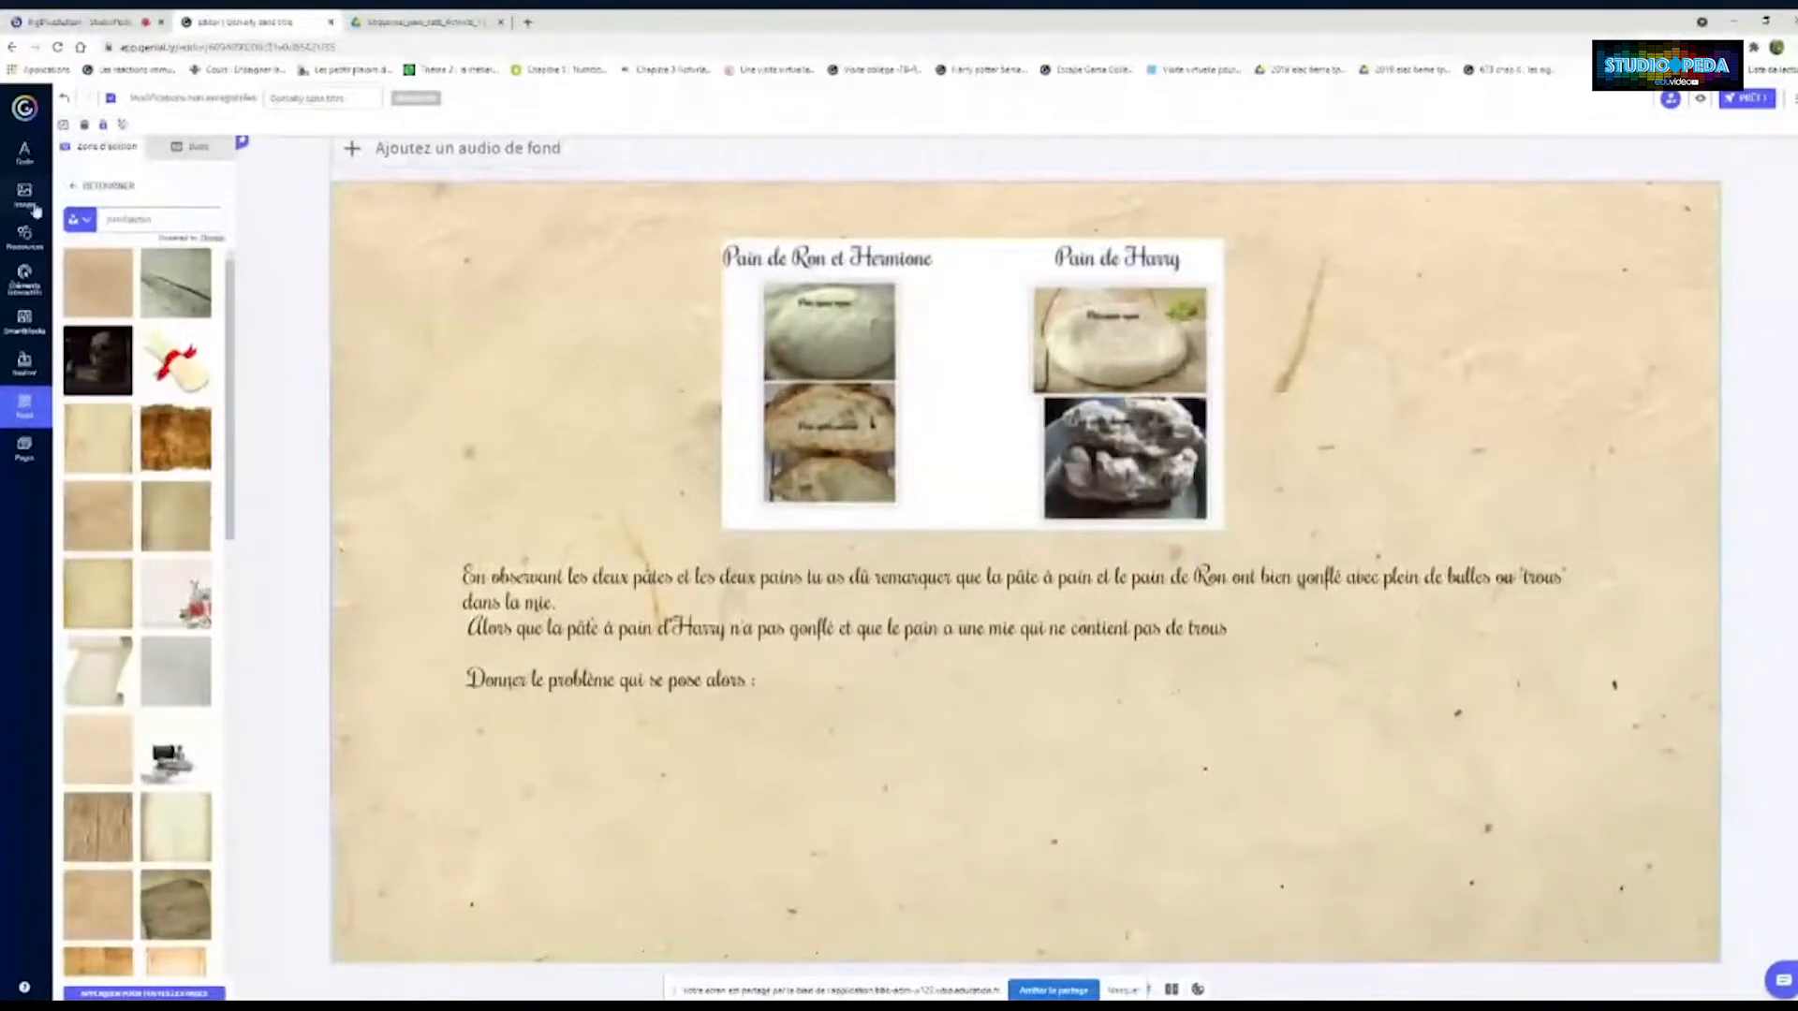
Place a round illustration found by searching "aide" beneath the text and give it a large pop-up window holding the enlarged "DEMARCHE D'INVESTIGATION" method sheet
left_click(26, 236)
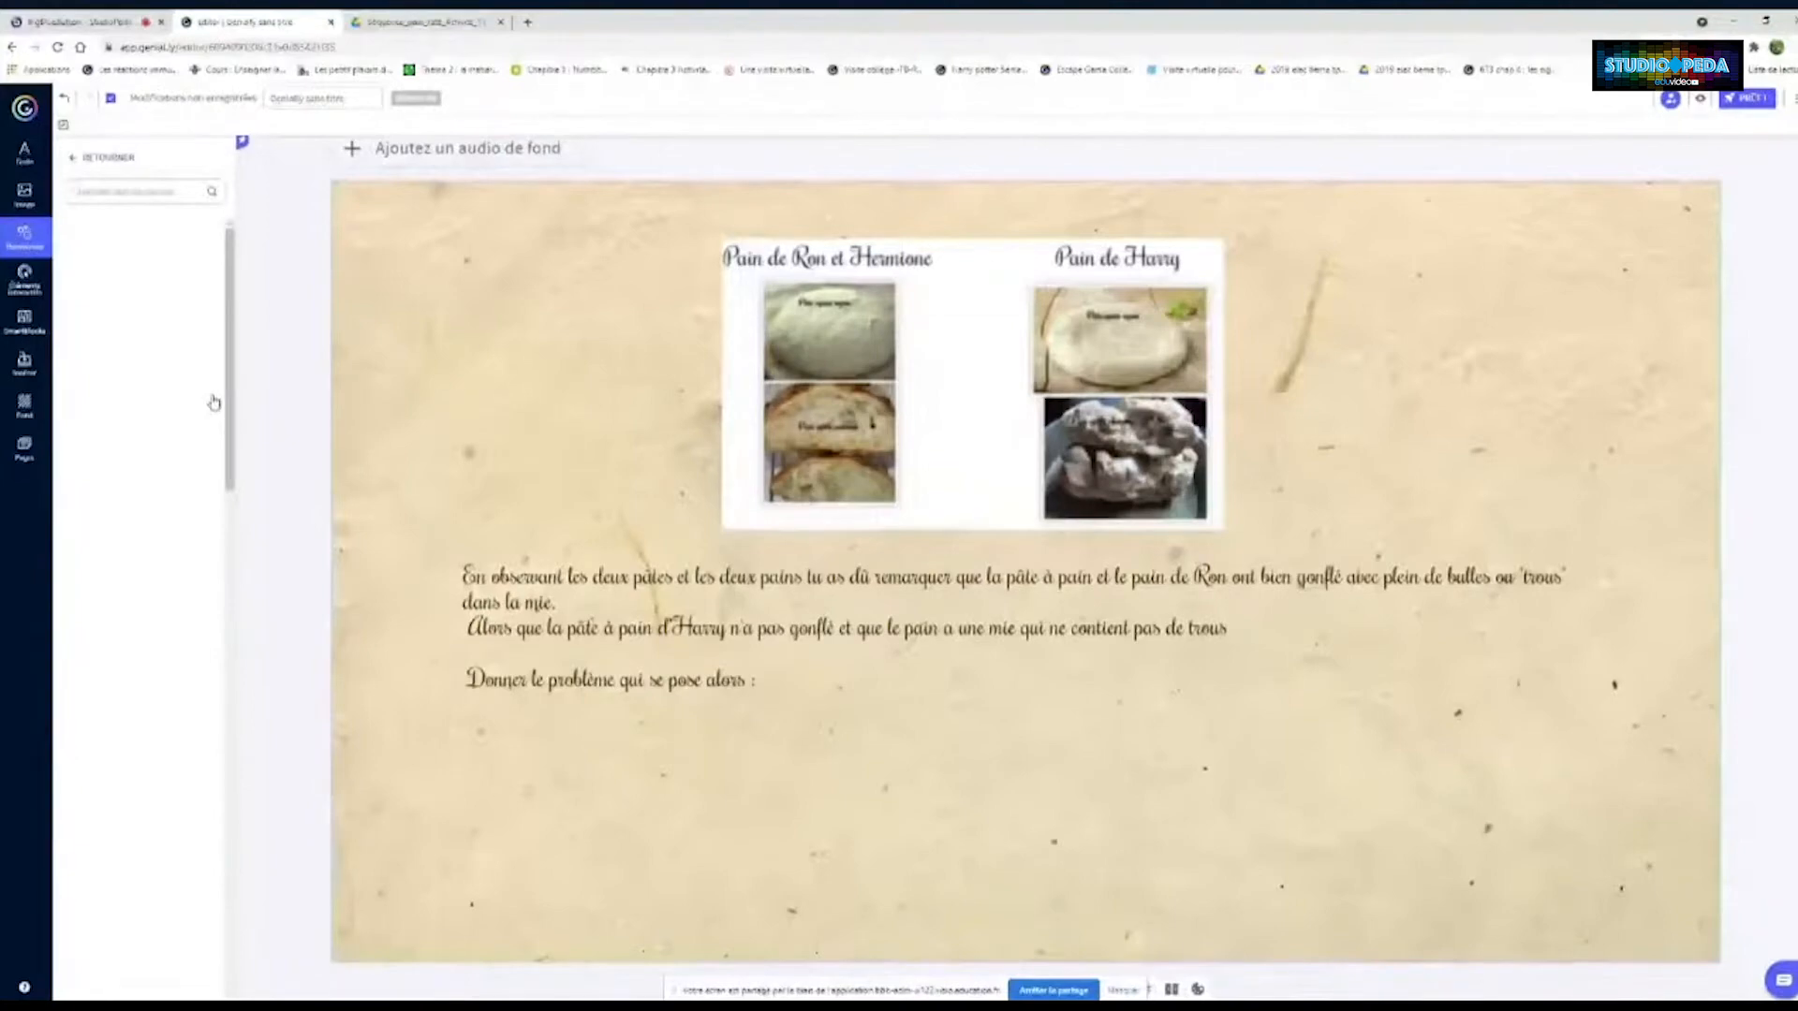
type("soin")
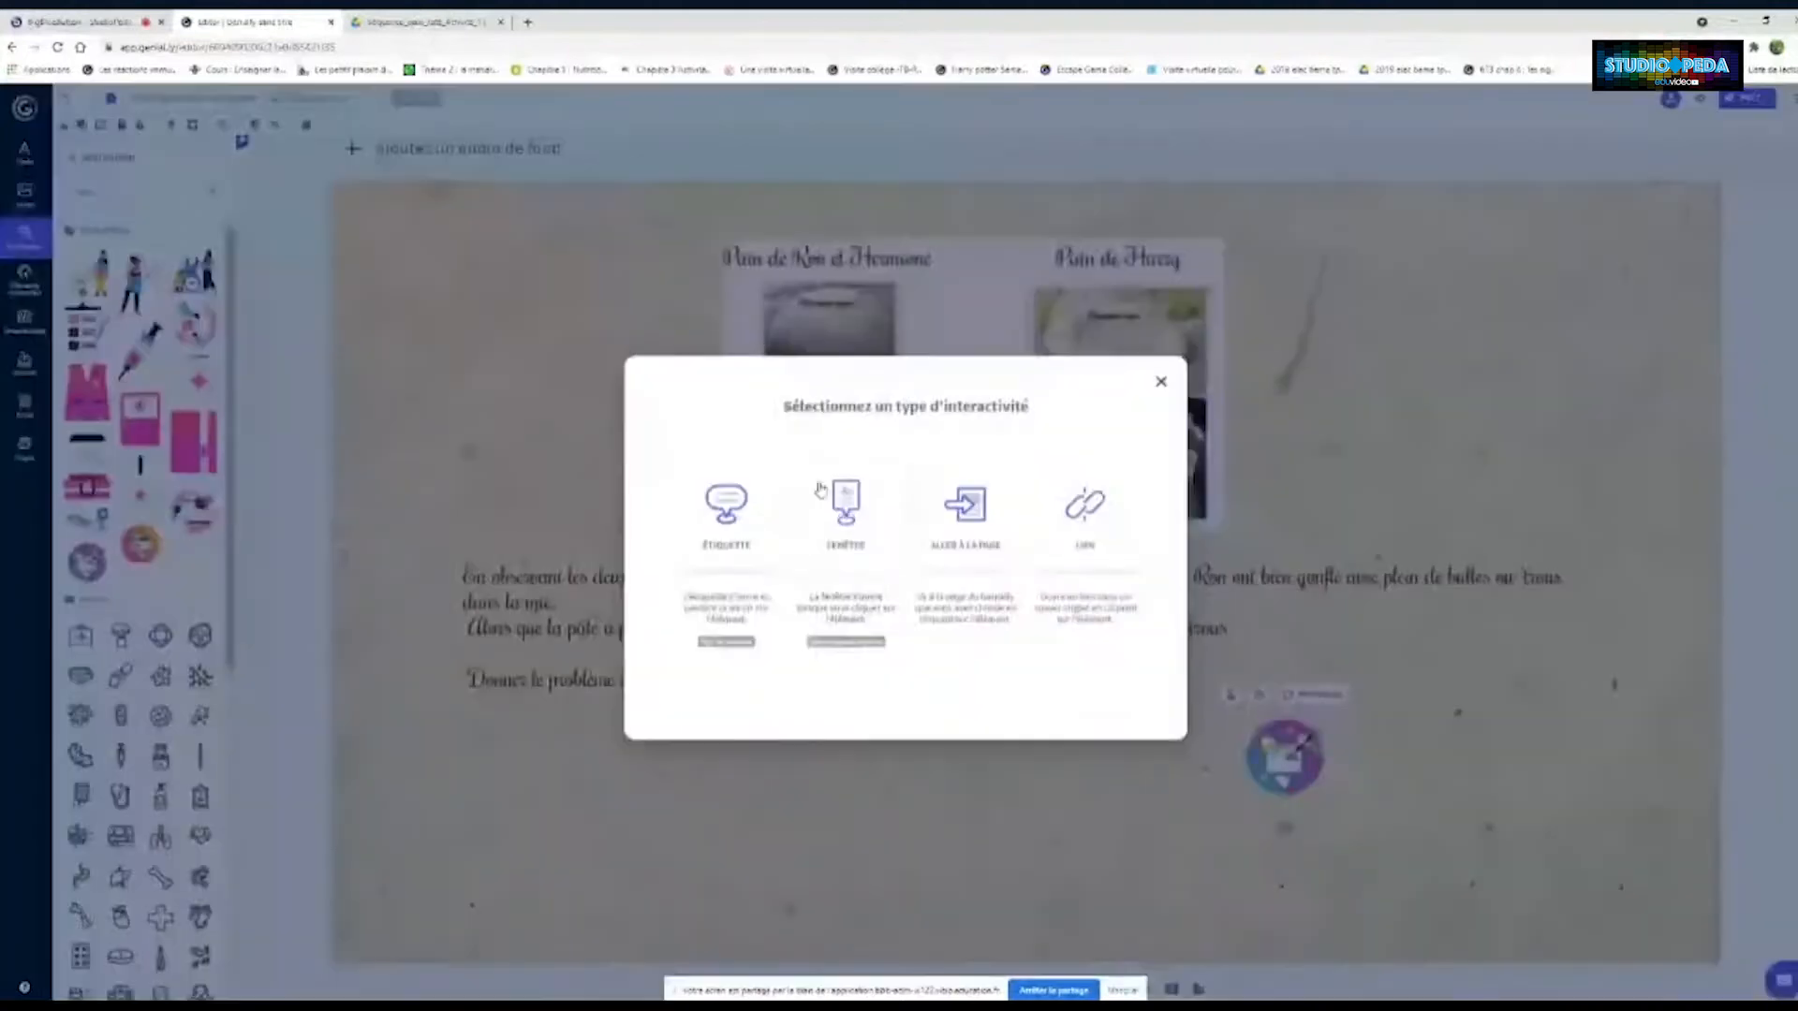
left_click(819, 488)
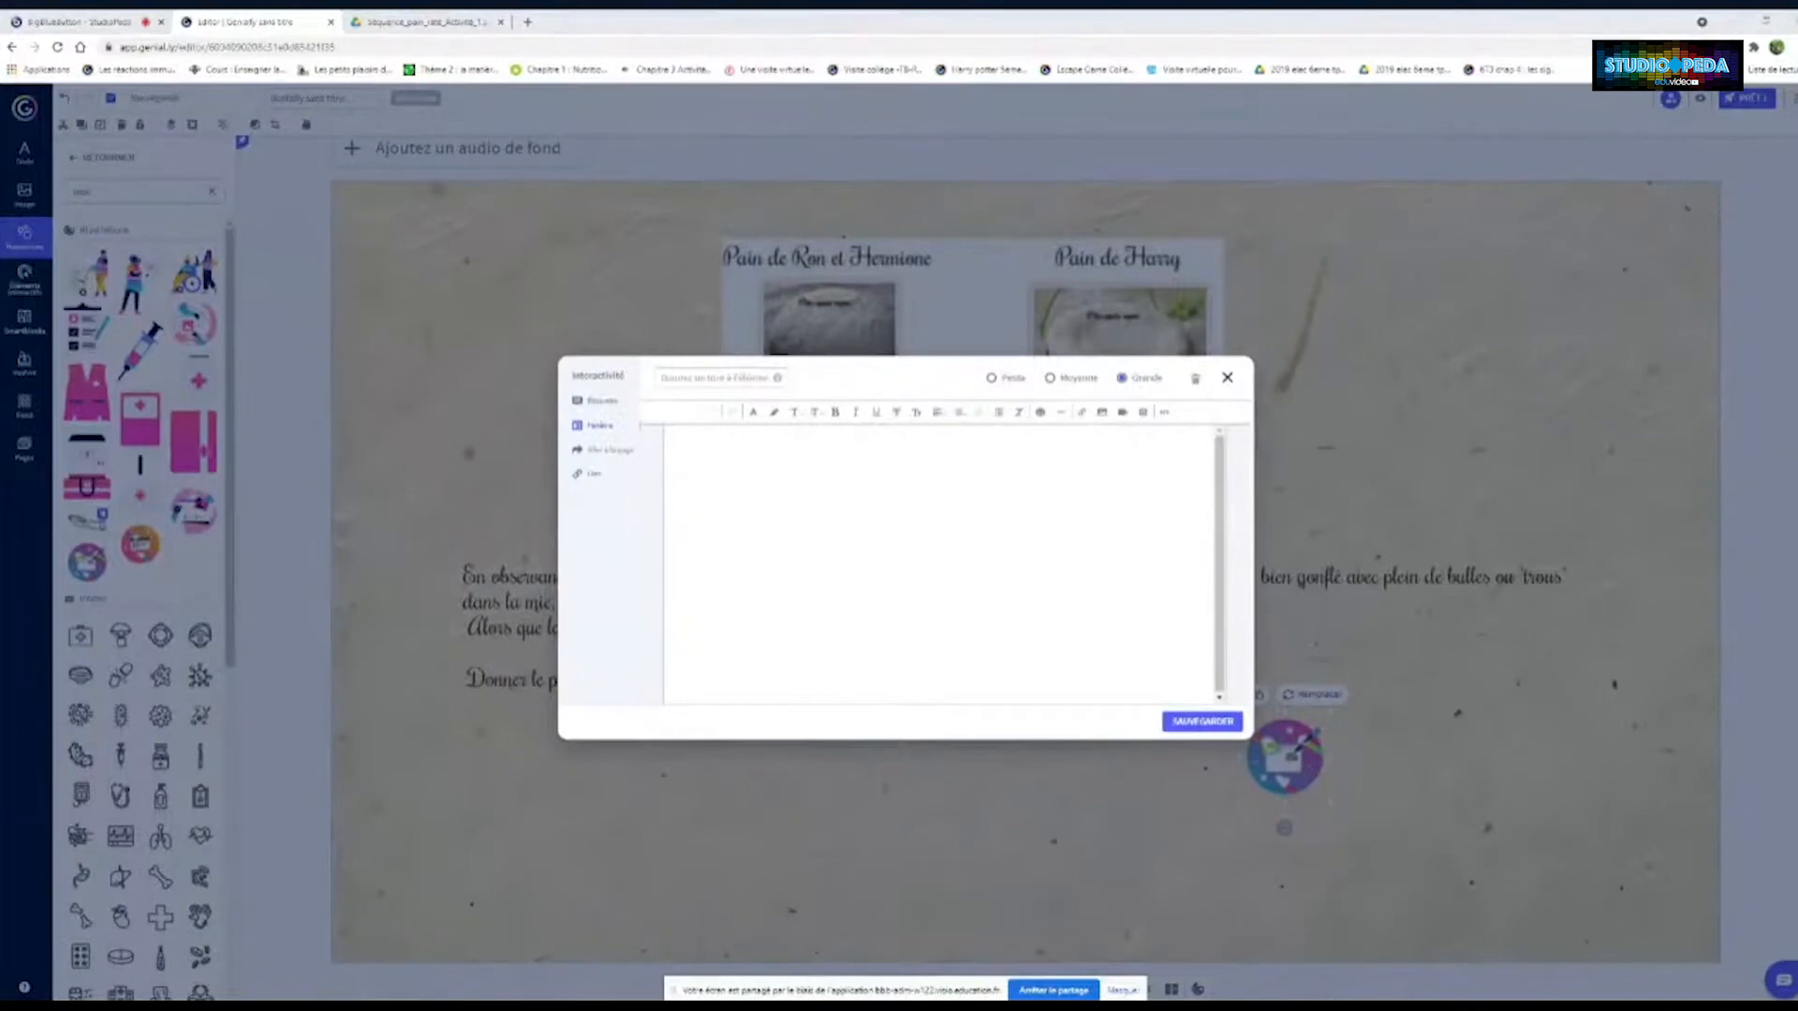
right_click(852, 494)
left_click(904, 599)
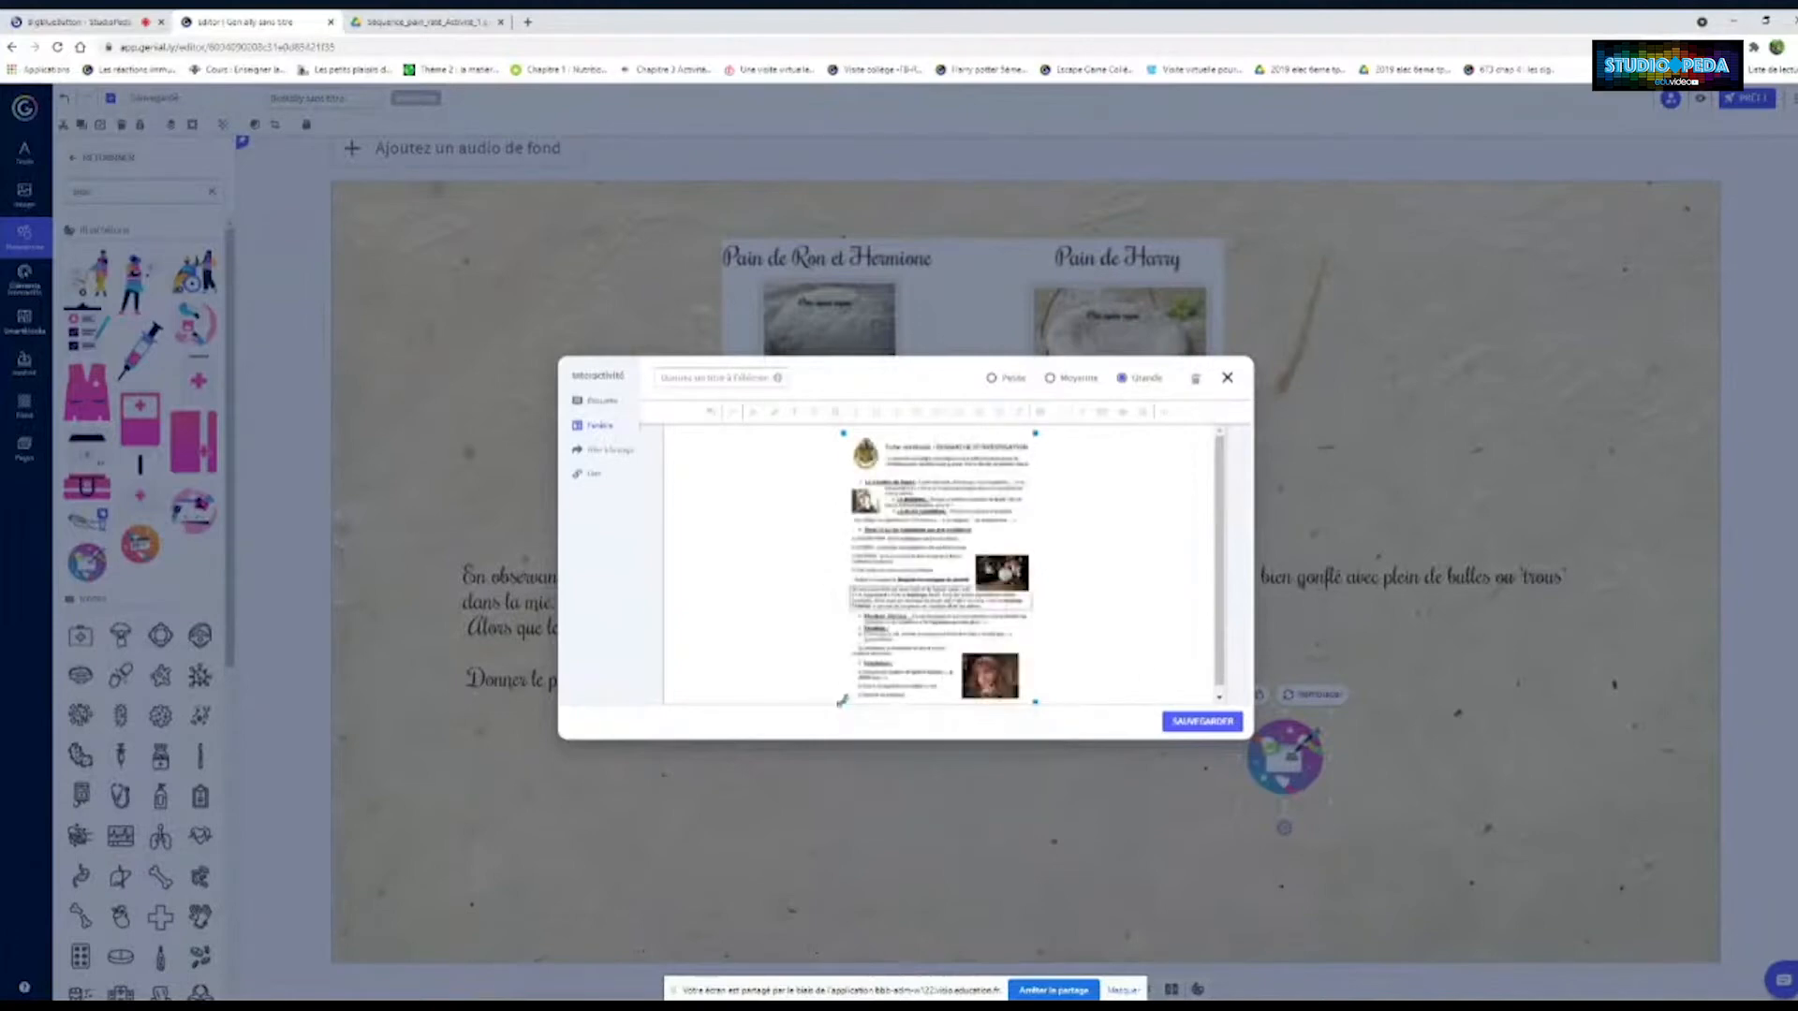
left_click_drag(844, 702, 779, 730)
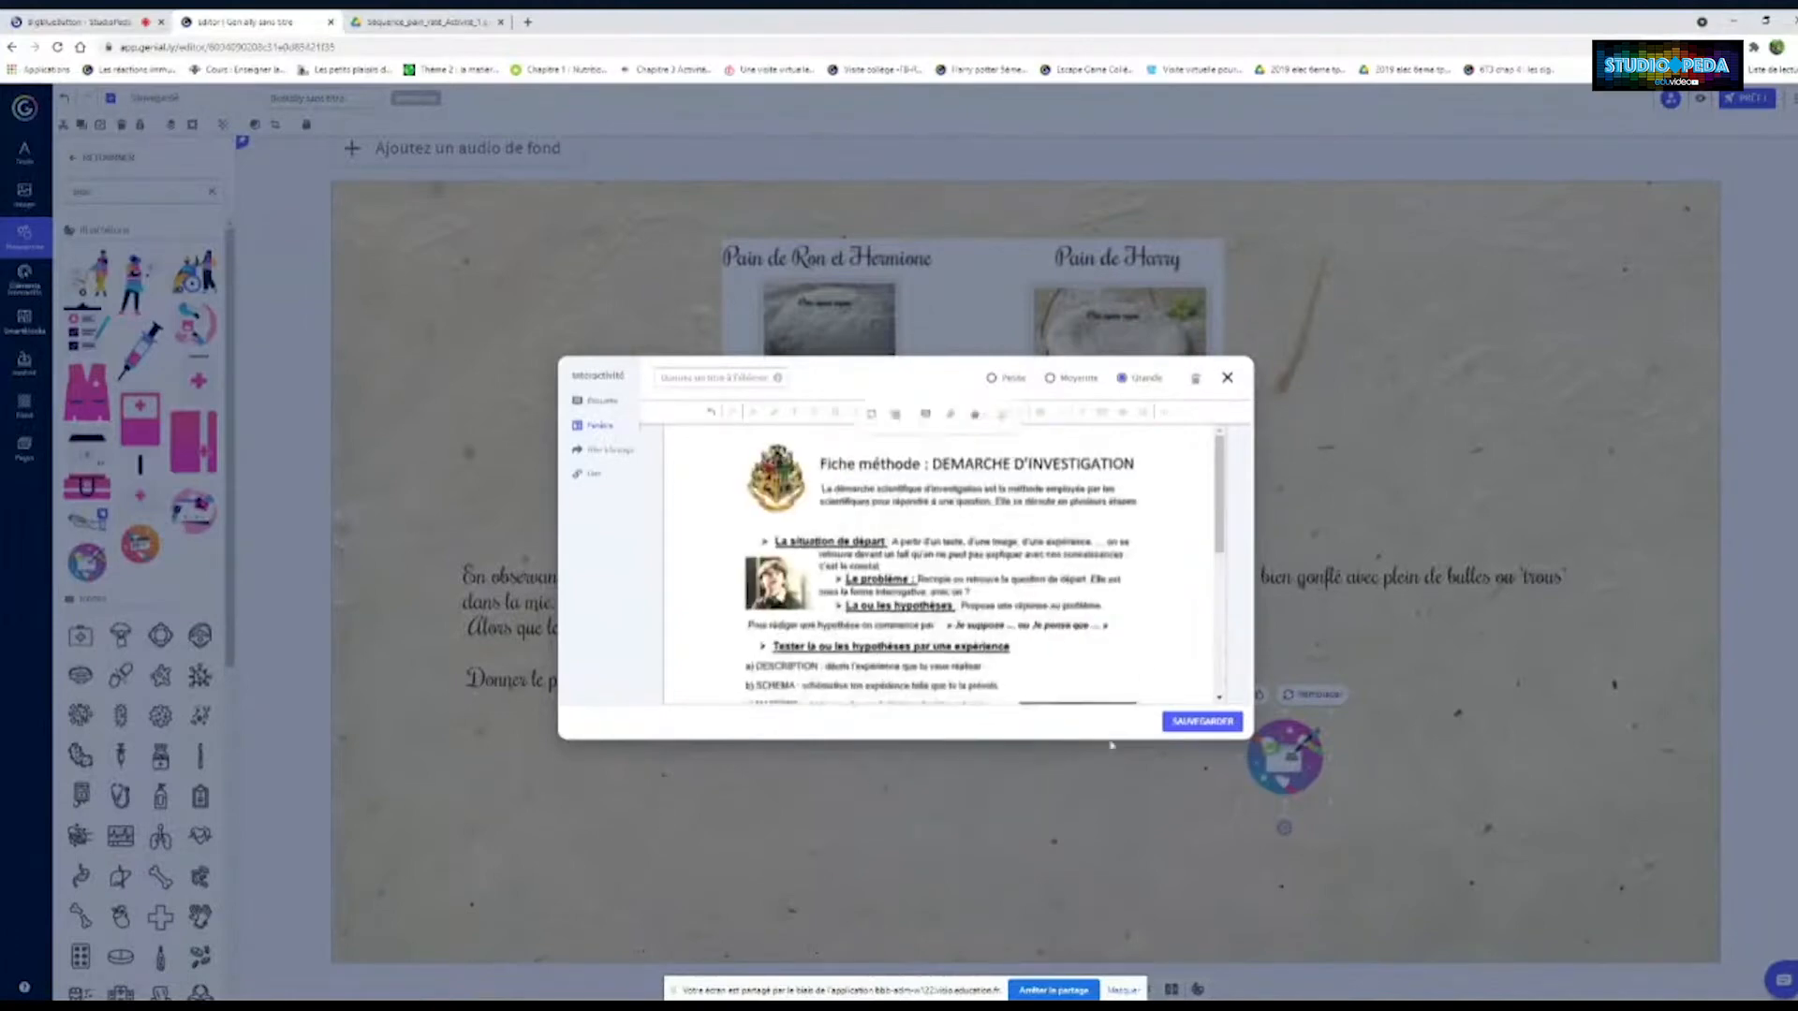
left_click(1203, 721)
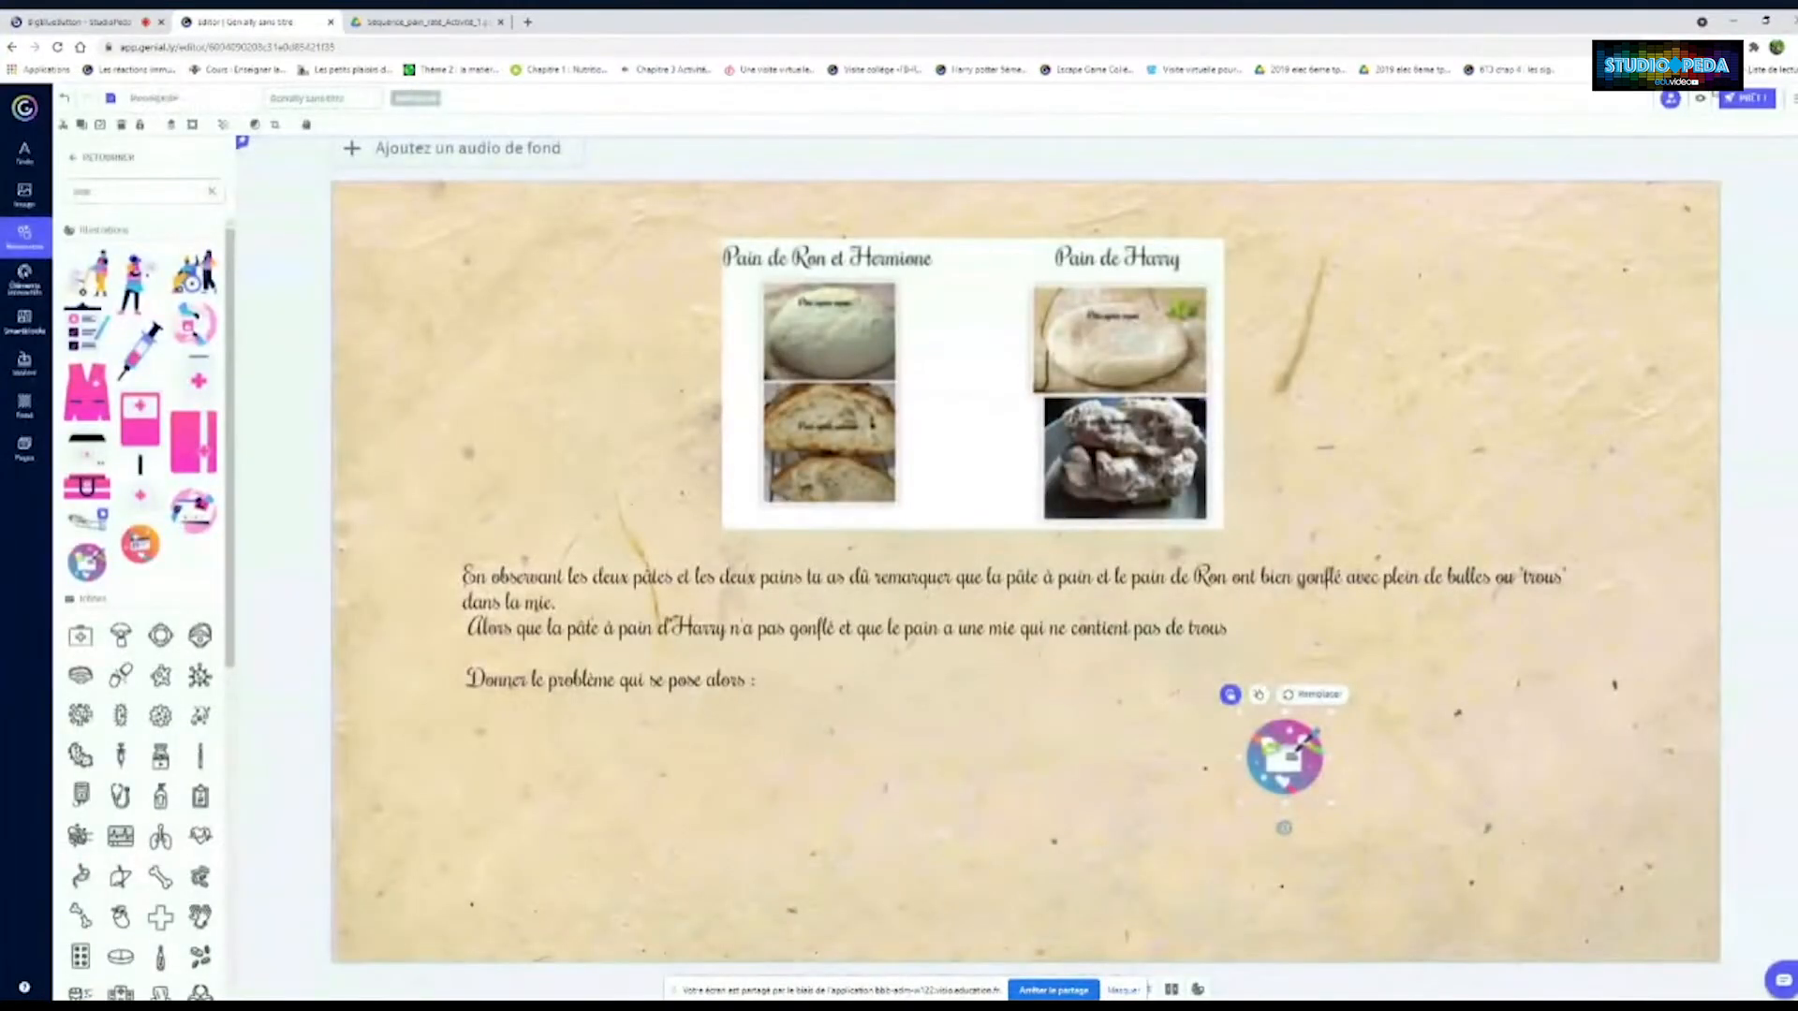
Test the round illustration's method sheet pop-up in the preview, close it and return to editing the page
left_click(1704, 99)
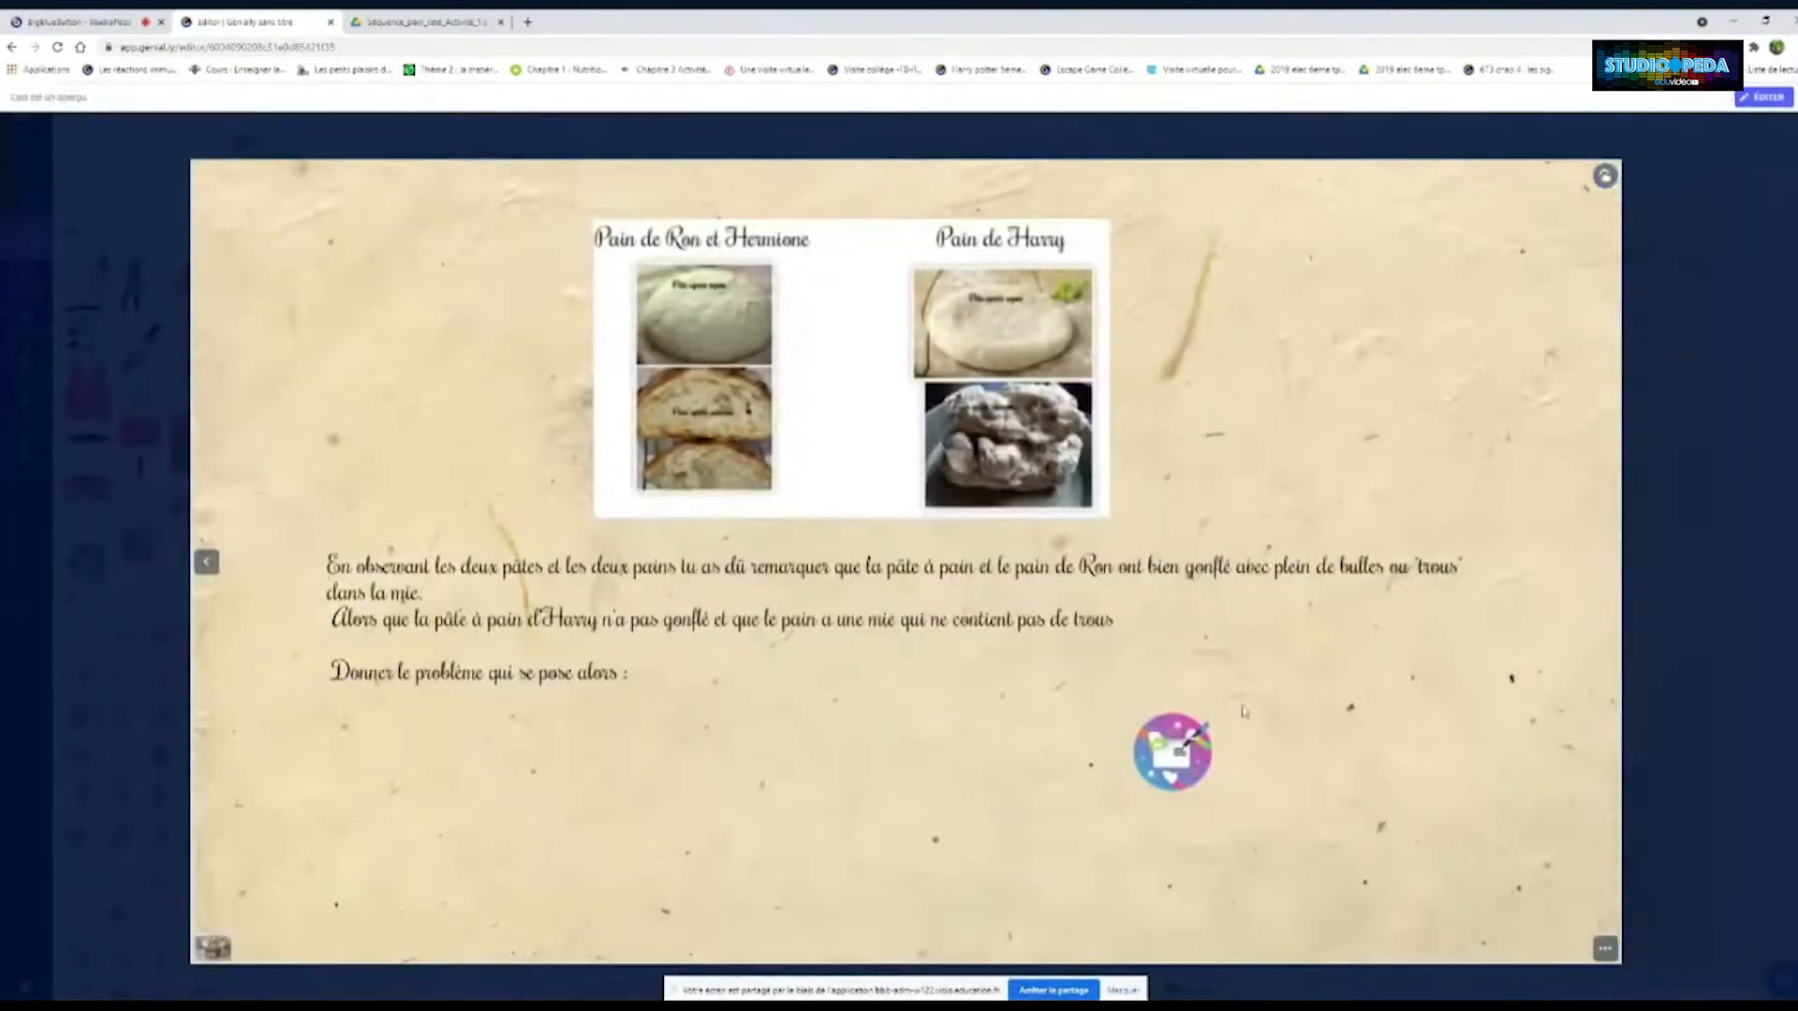
left_click(1183, 750)
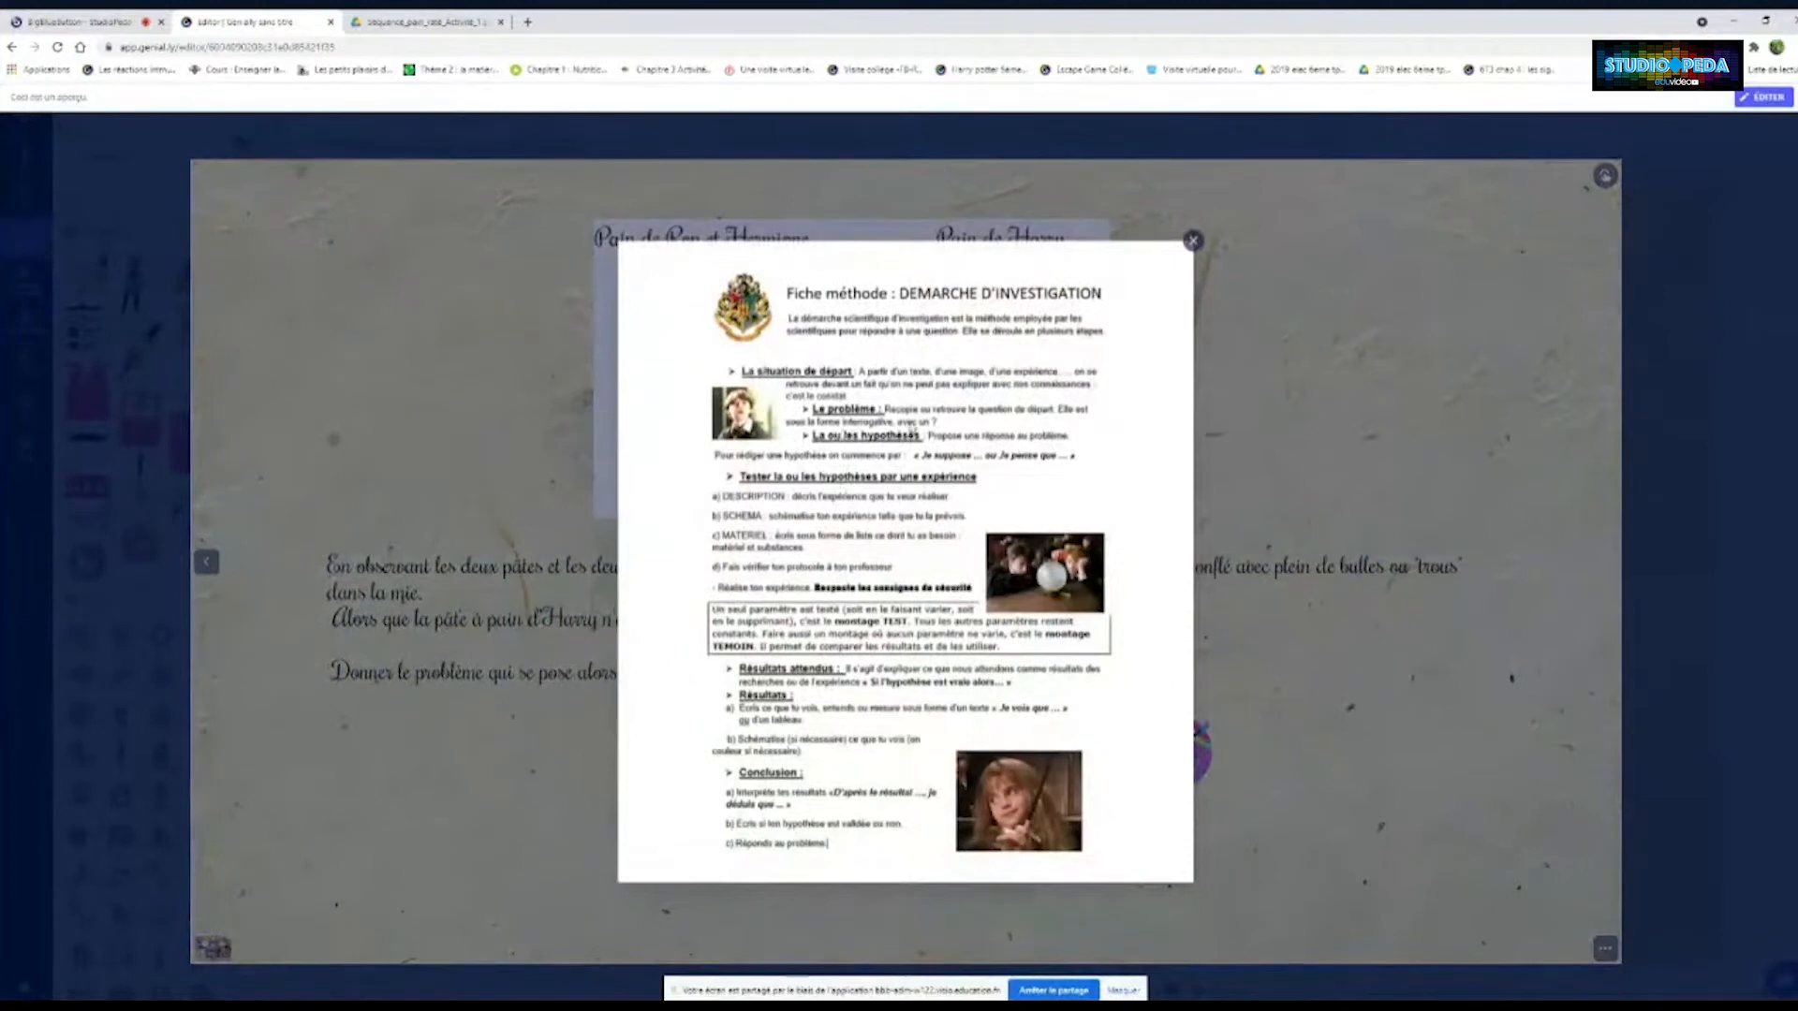
left_click(1194, 240)
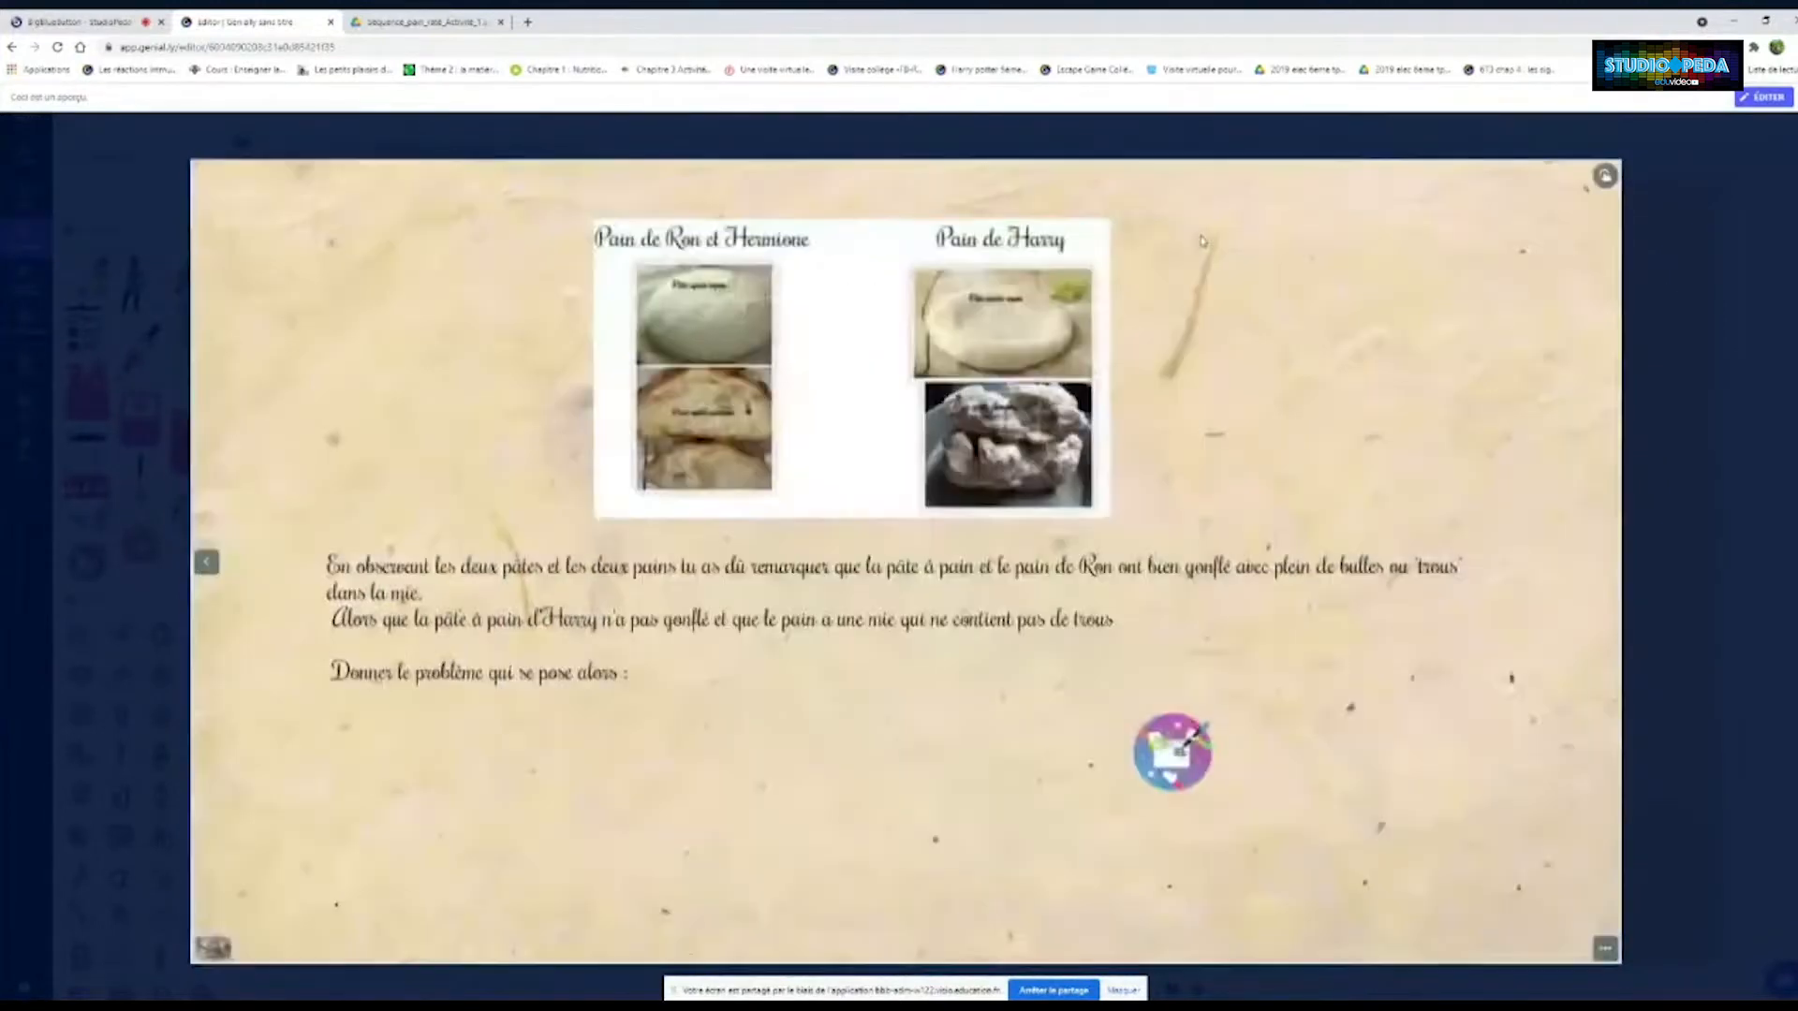
left_click(1764, 96)
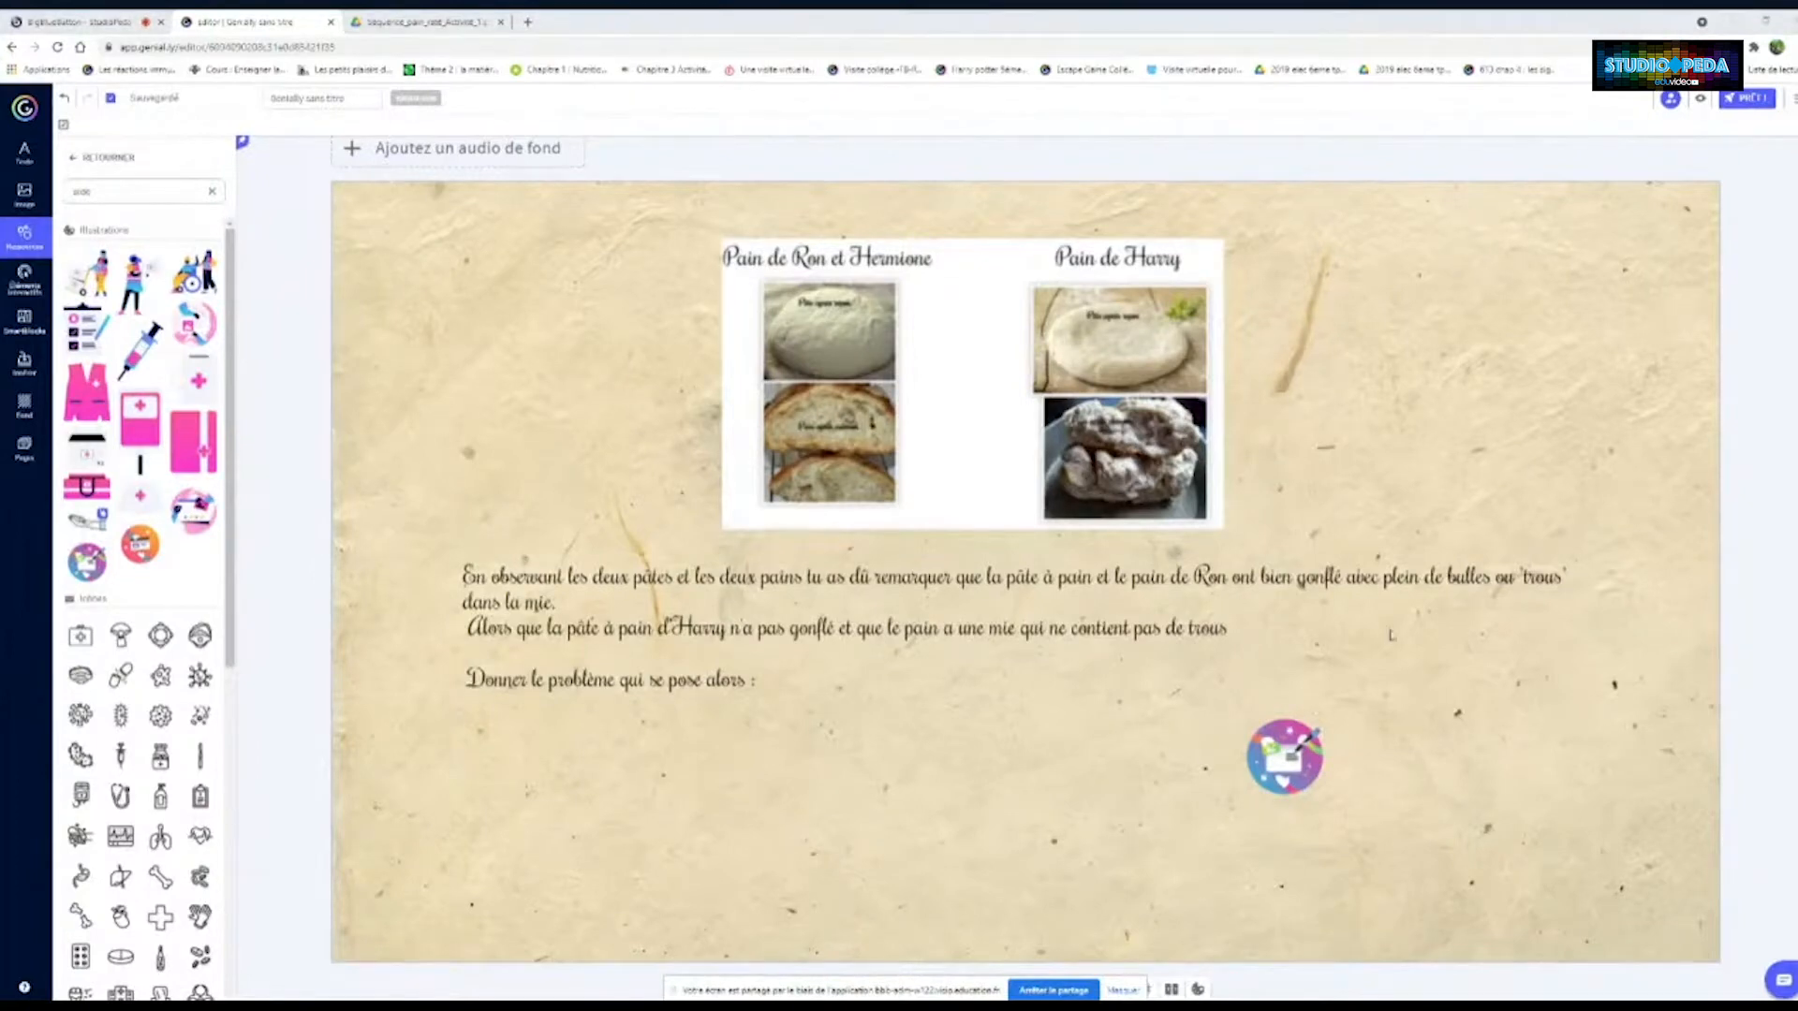
Add "Quel ingrédient indispensable pour que la pâte gonfle a été oublié par Harry ?" below the problem prompt in the cursive font at a larger size
type("Quel ingrédient indispensable pour que la pâte gonfle a été oublié par Harry ?")
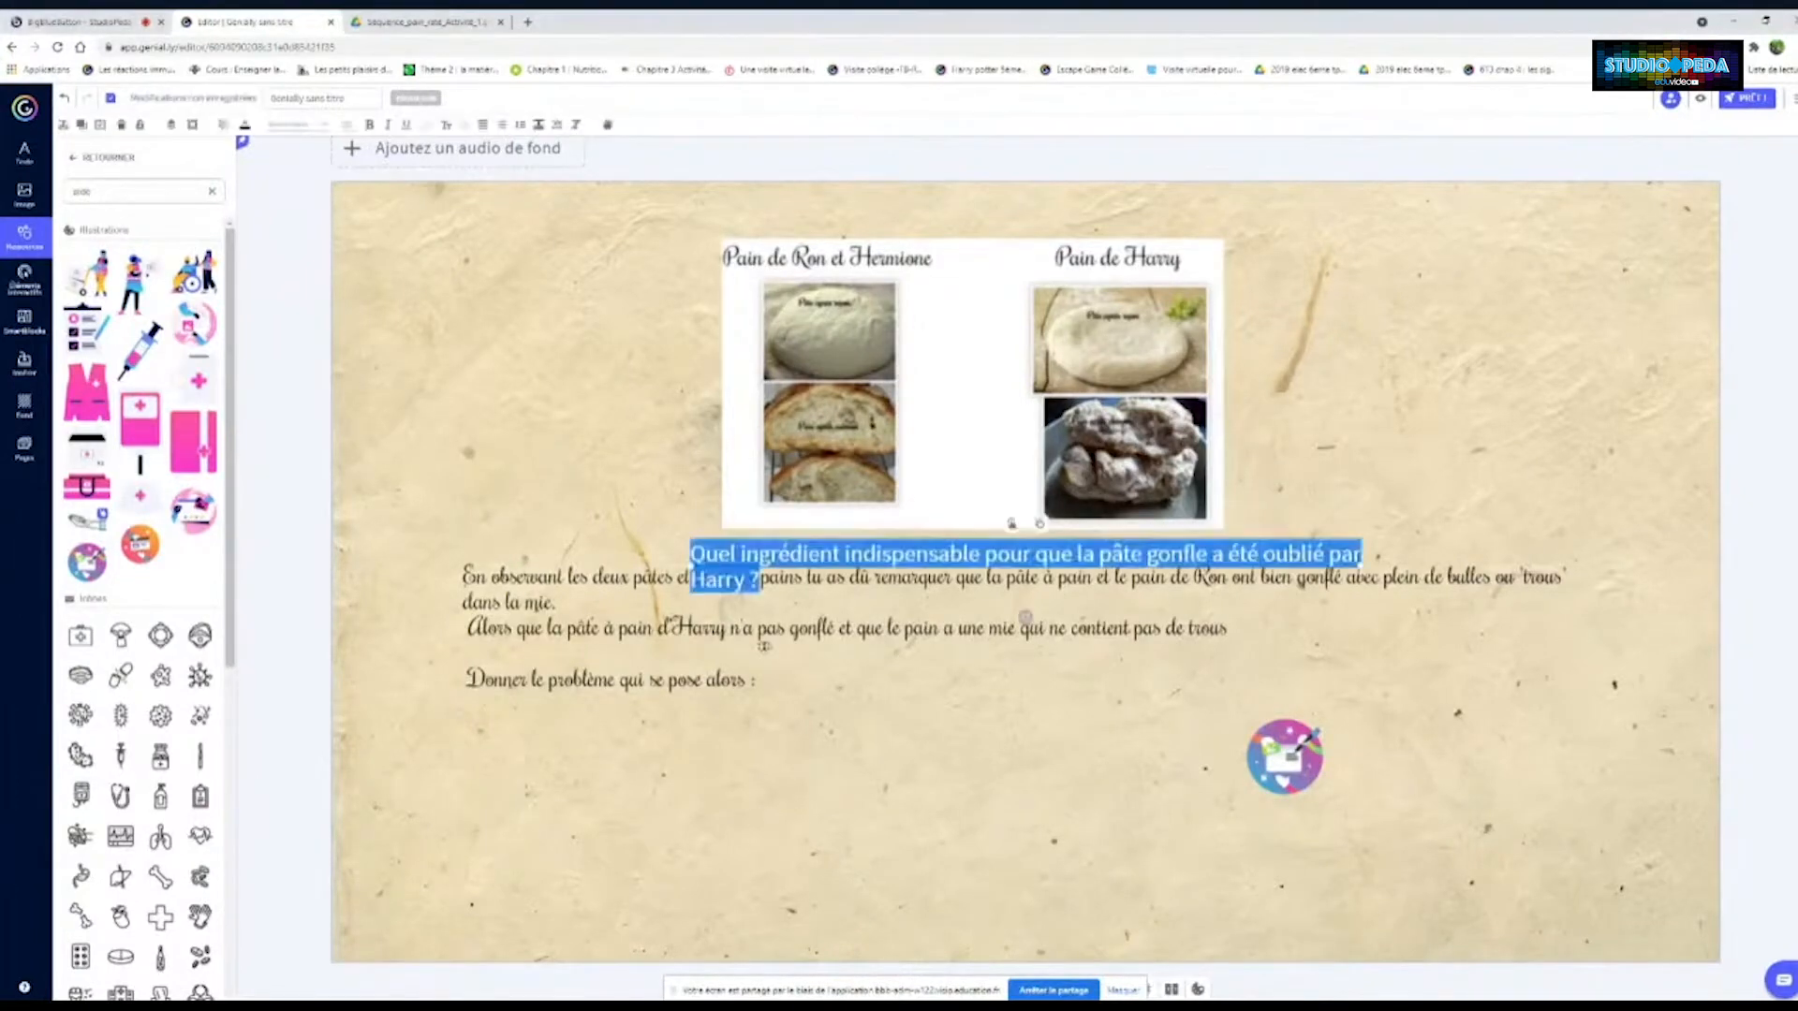
left_click_drag(1025, 617, 792, 841)
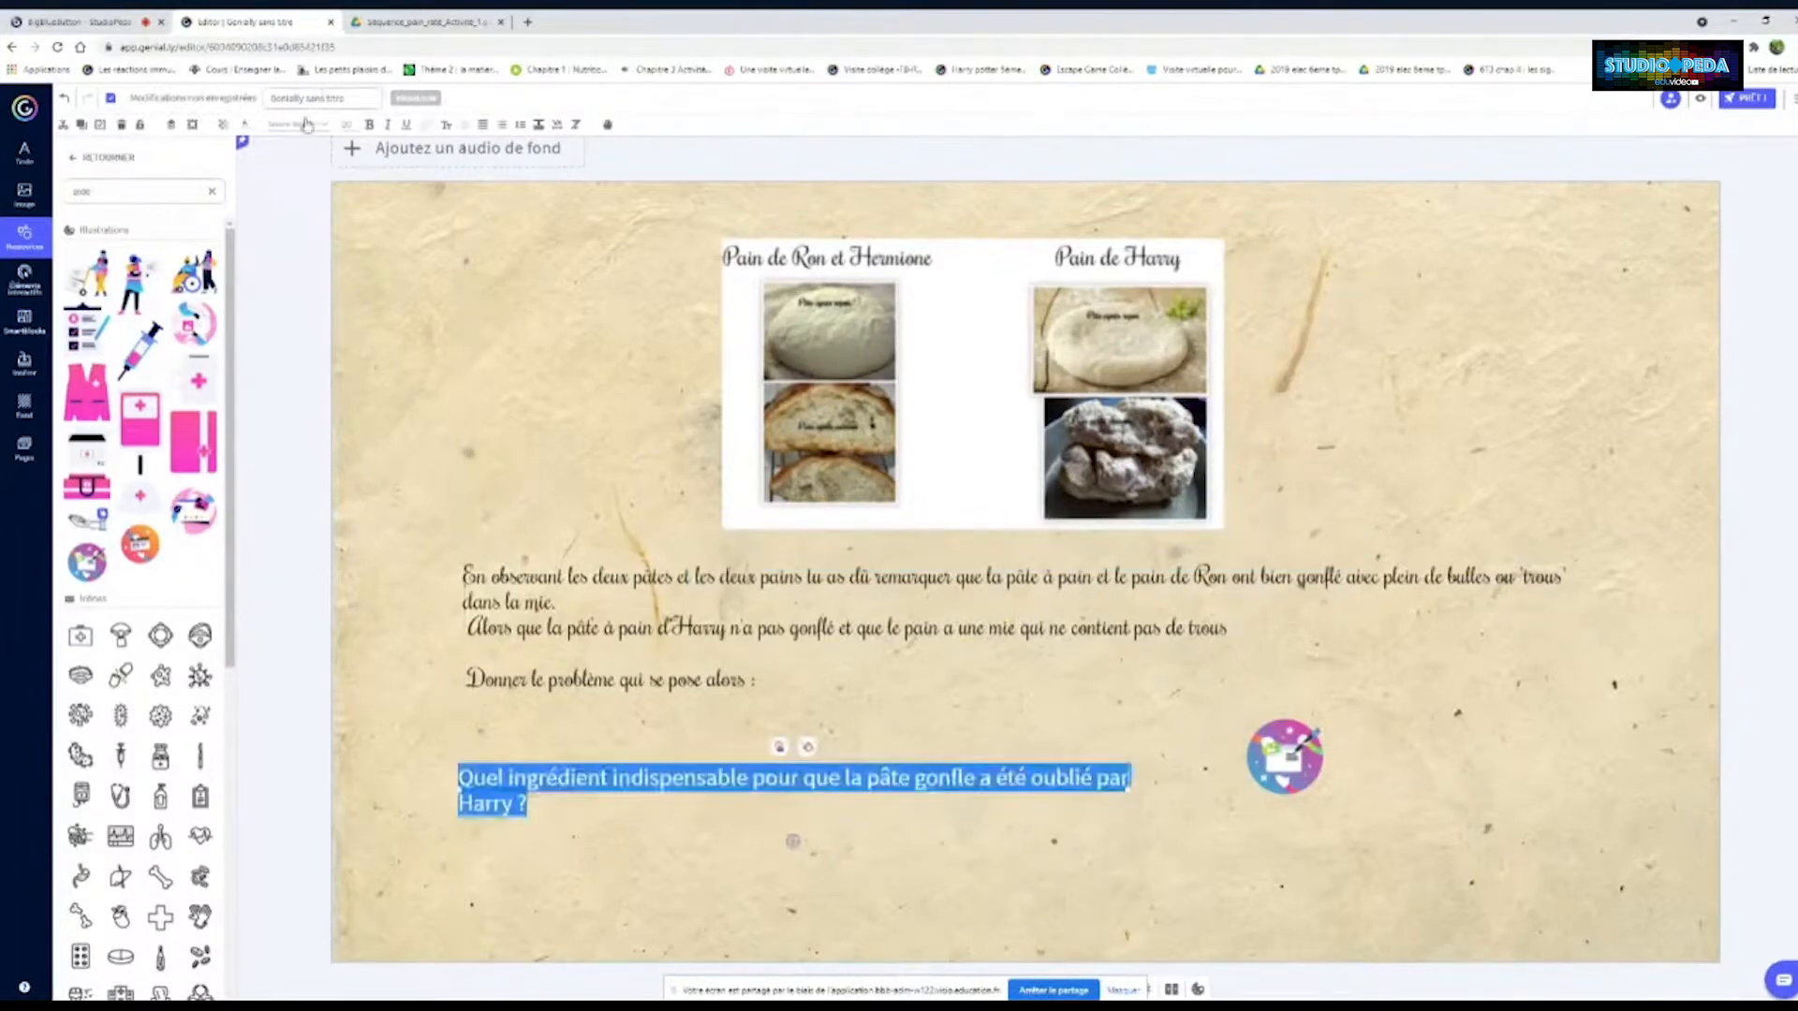
left_click(300, 124)
left_click(179, 195)
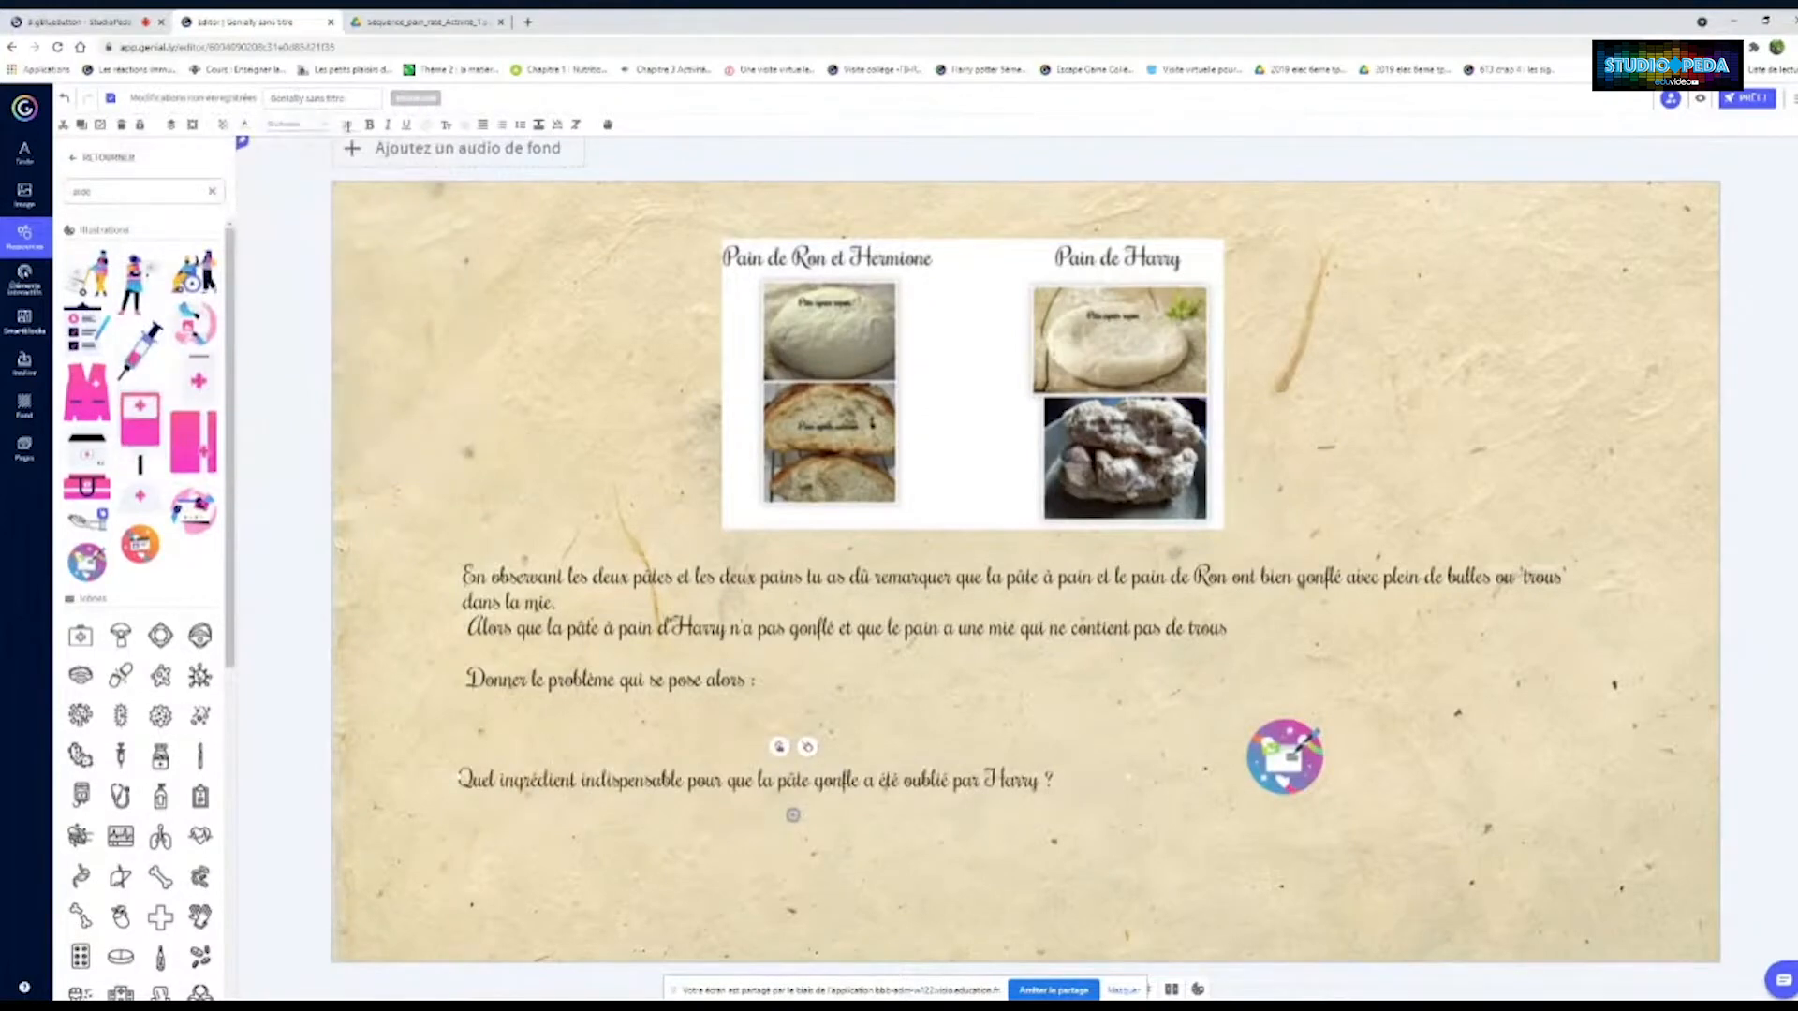
left_click(347, 125)
left_click(361, 279)
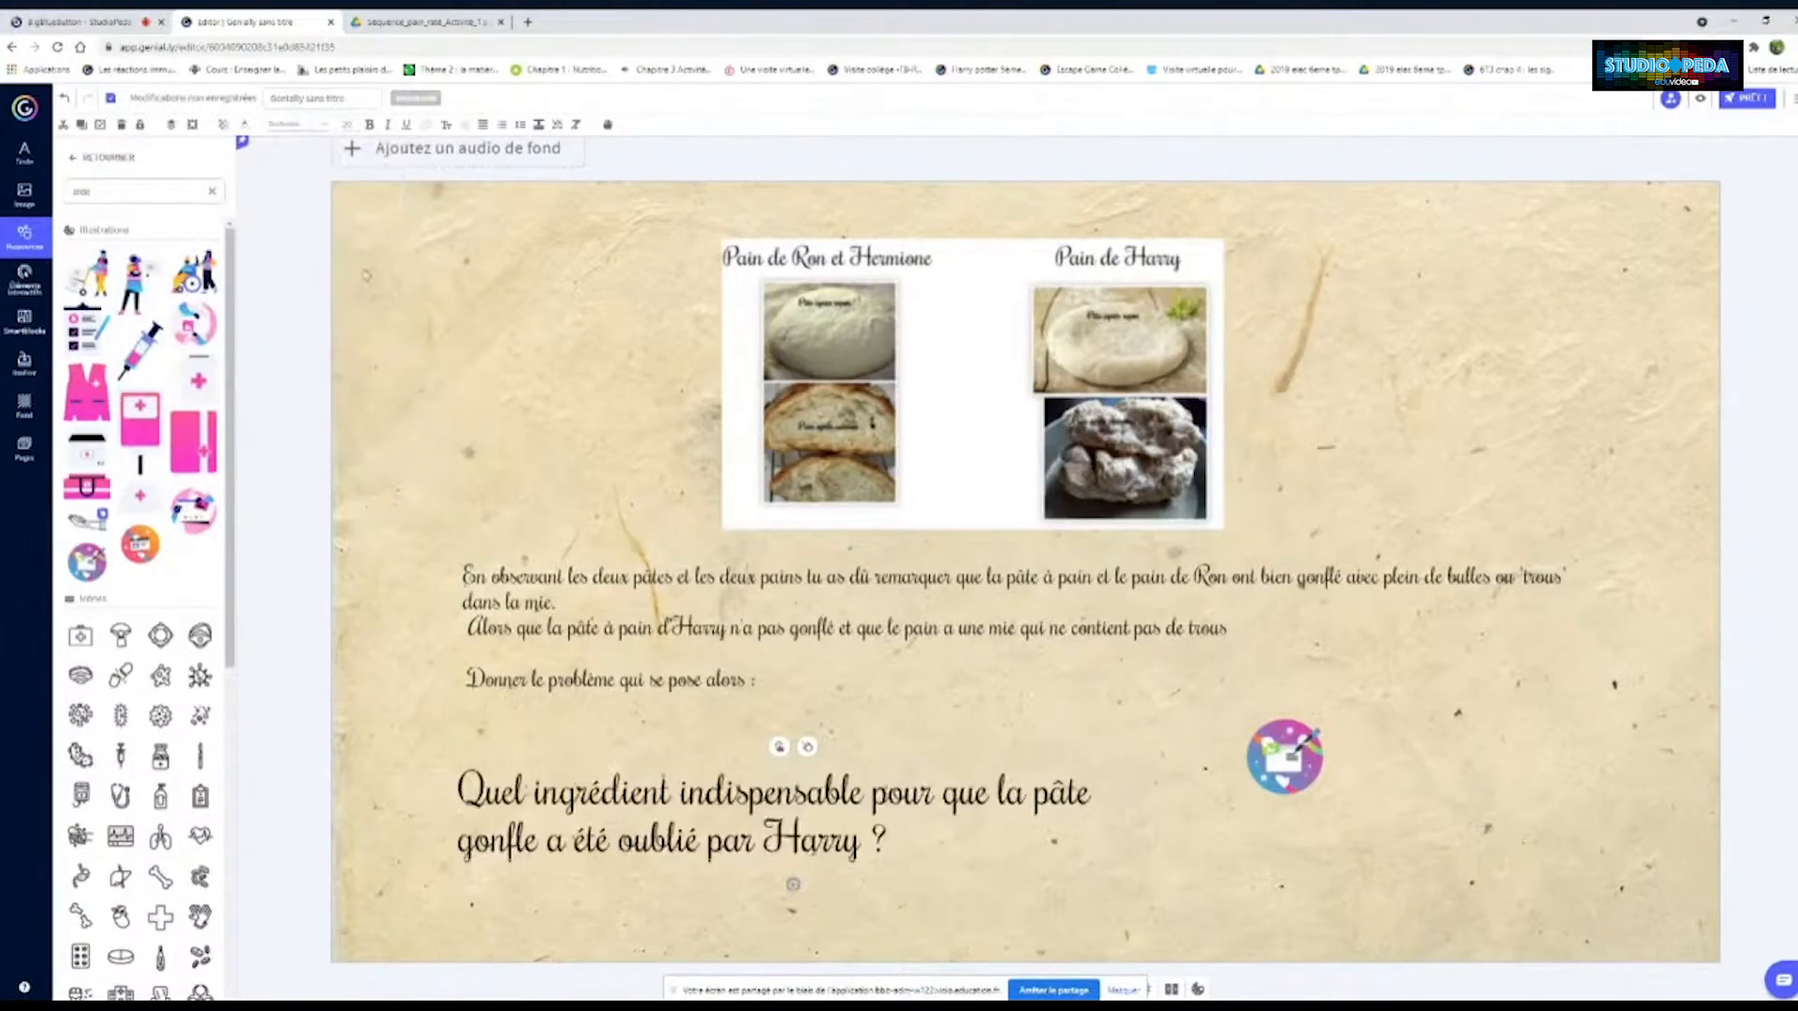
Adjust the layout by widening the question's text box and moving the round illustration above its end, and check it in the preview
left_click_drag(1124, 810, 1419, 806)
left_click_drag(1284, 755, 1434, 697)
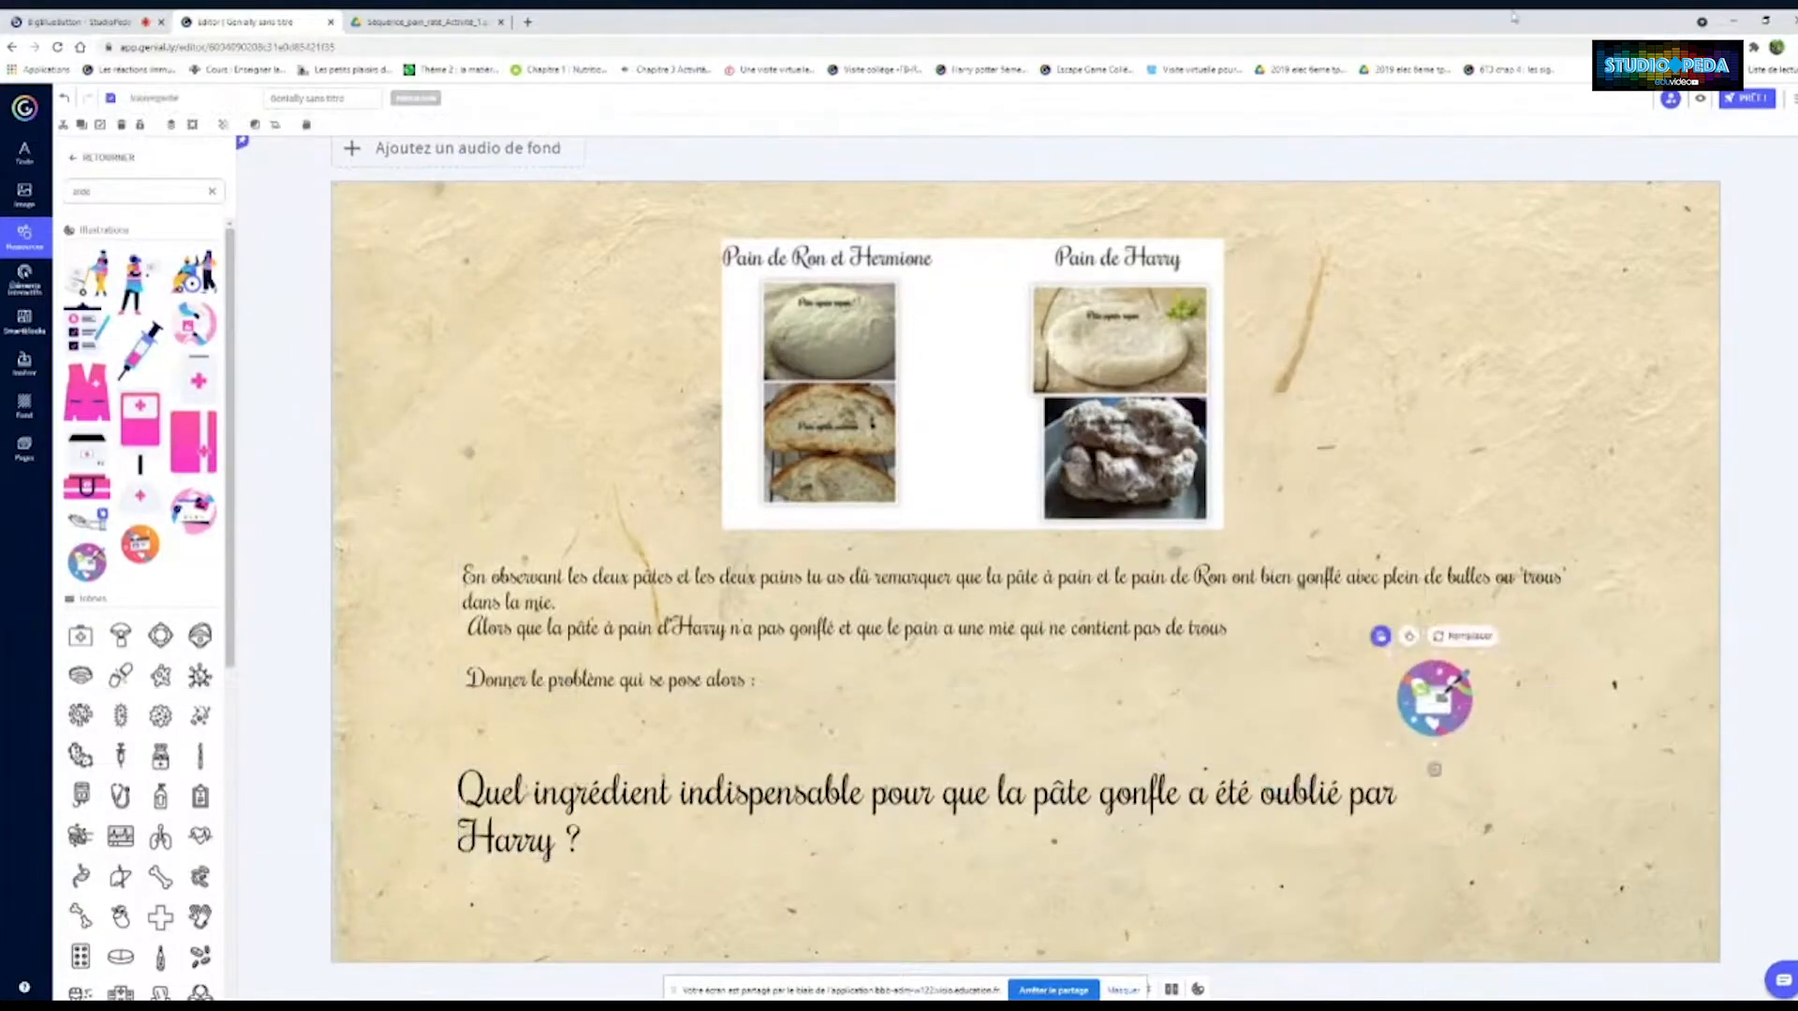
left_click(1701, 99)
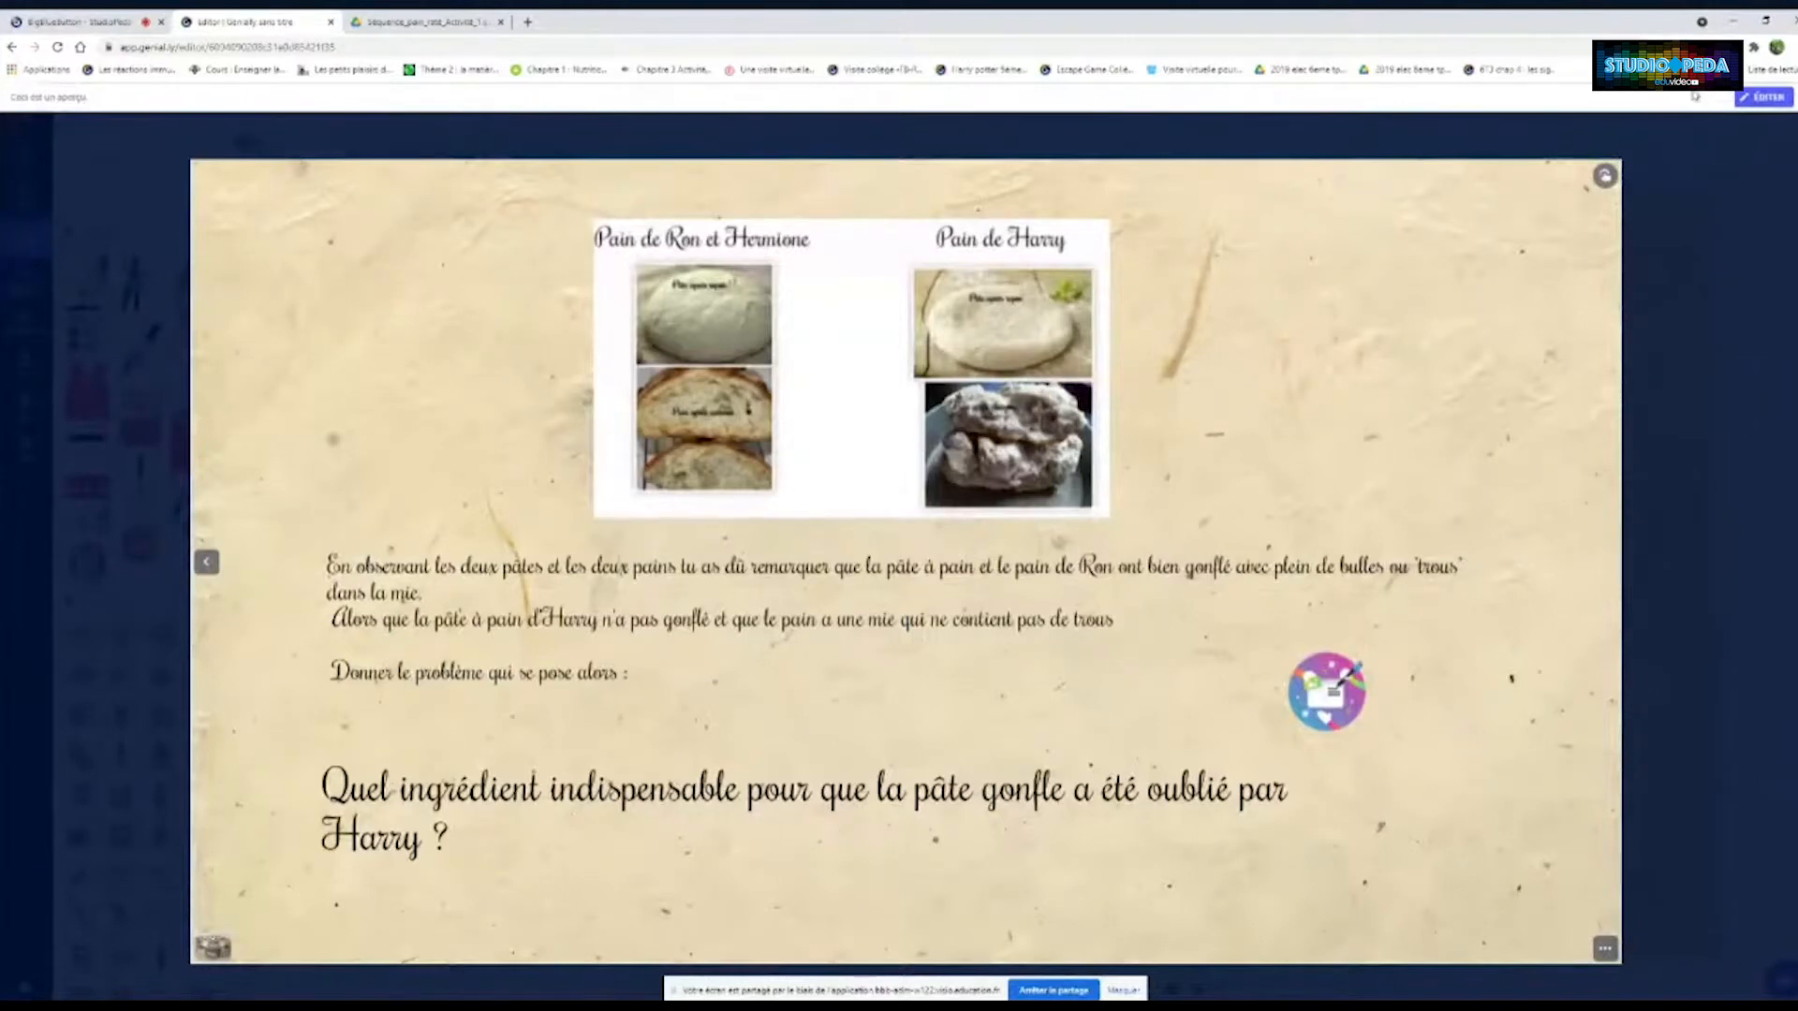
left_click(1769, 100)
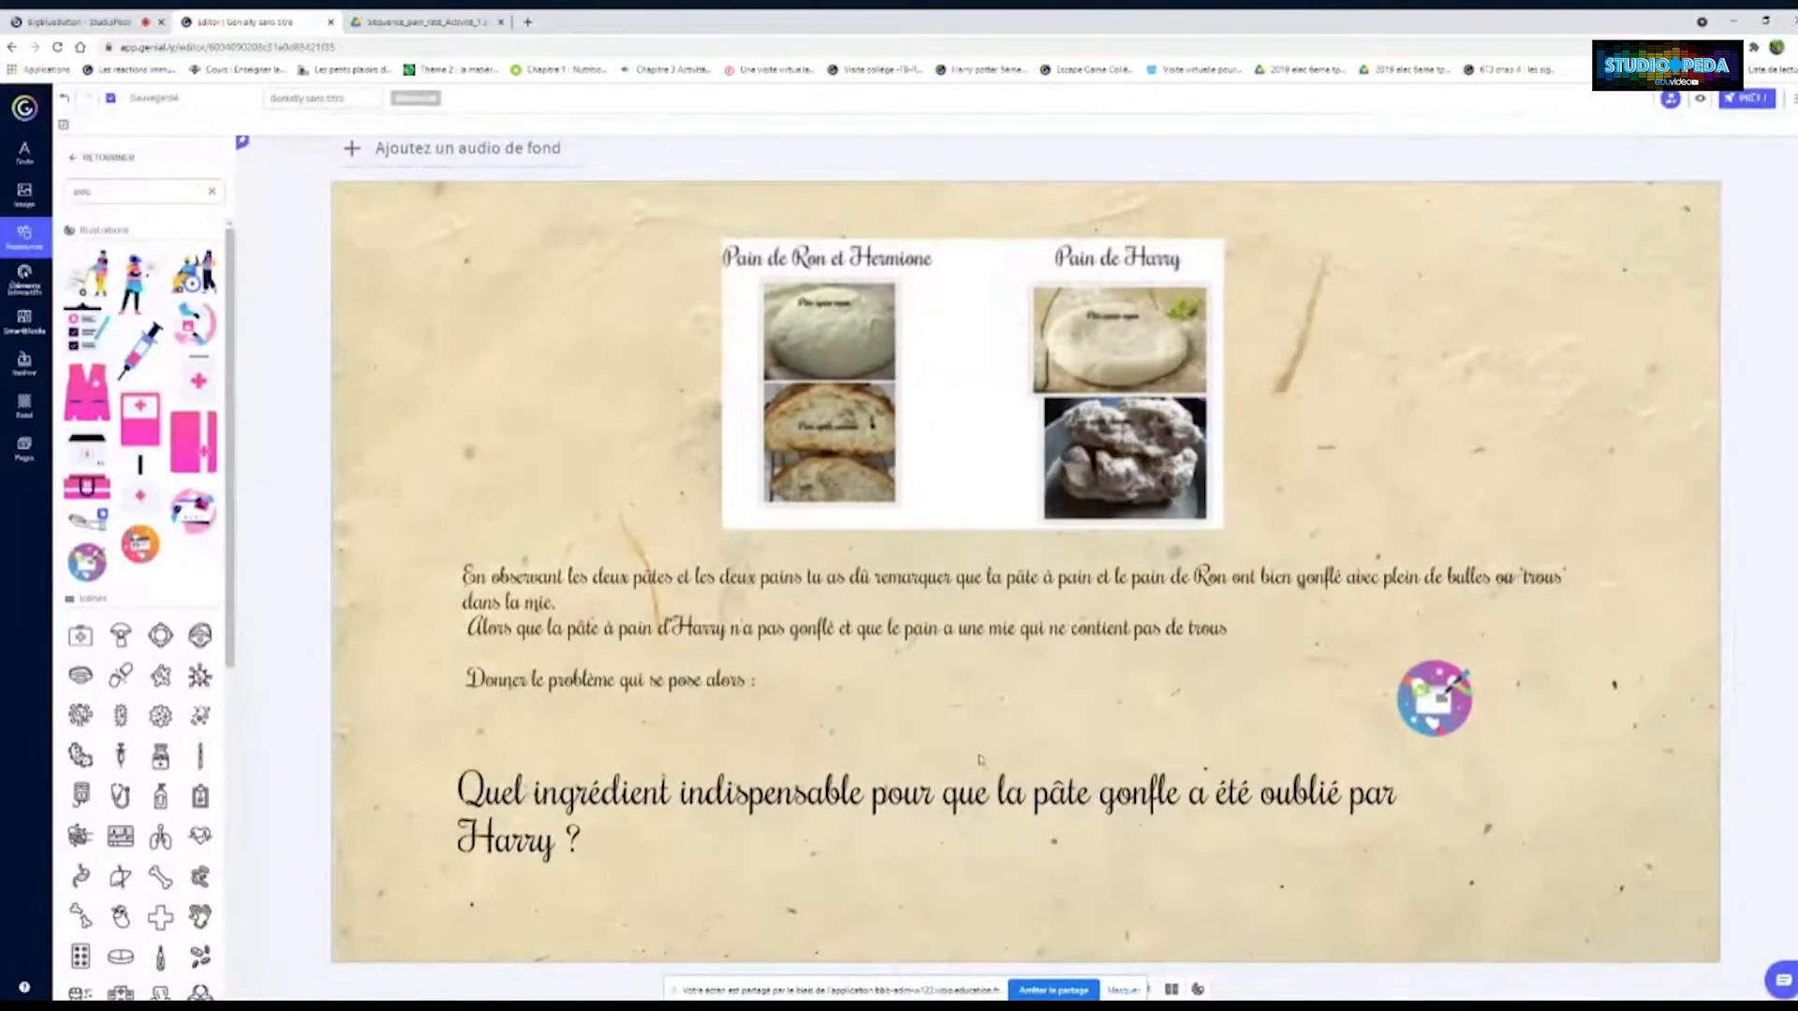
Give the ingredient question a mouse-over animation with the "Apparaître" effect, check it in the preview and return to editing
left_click(842, 796)
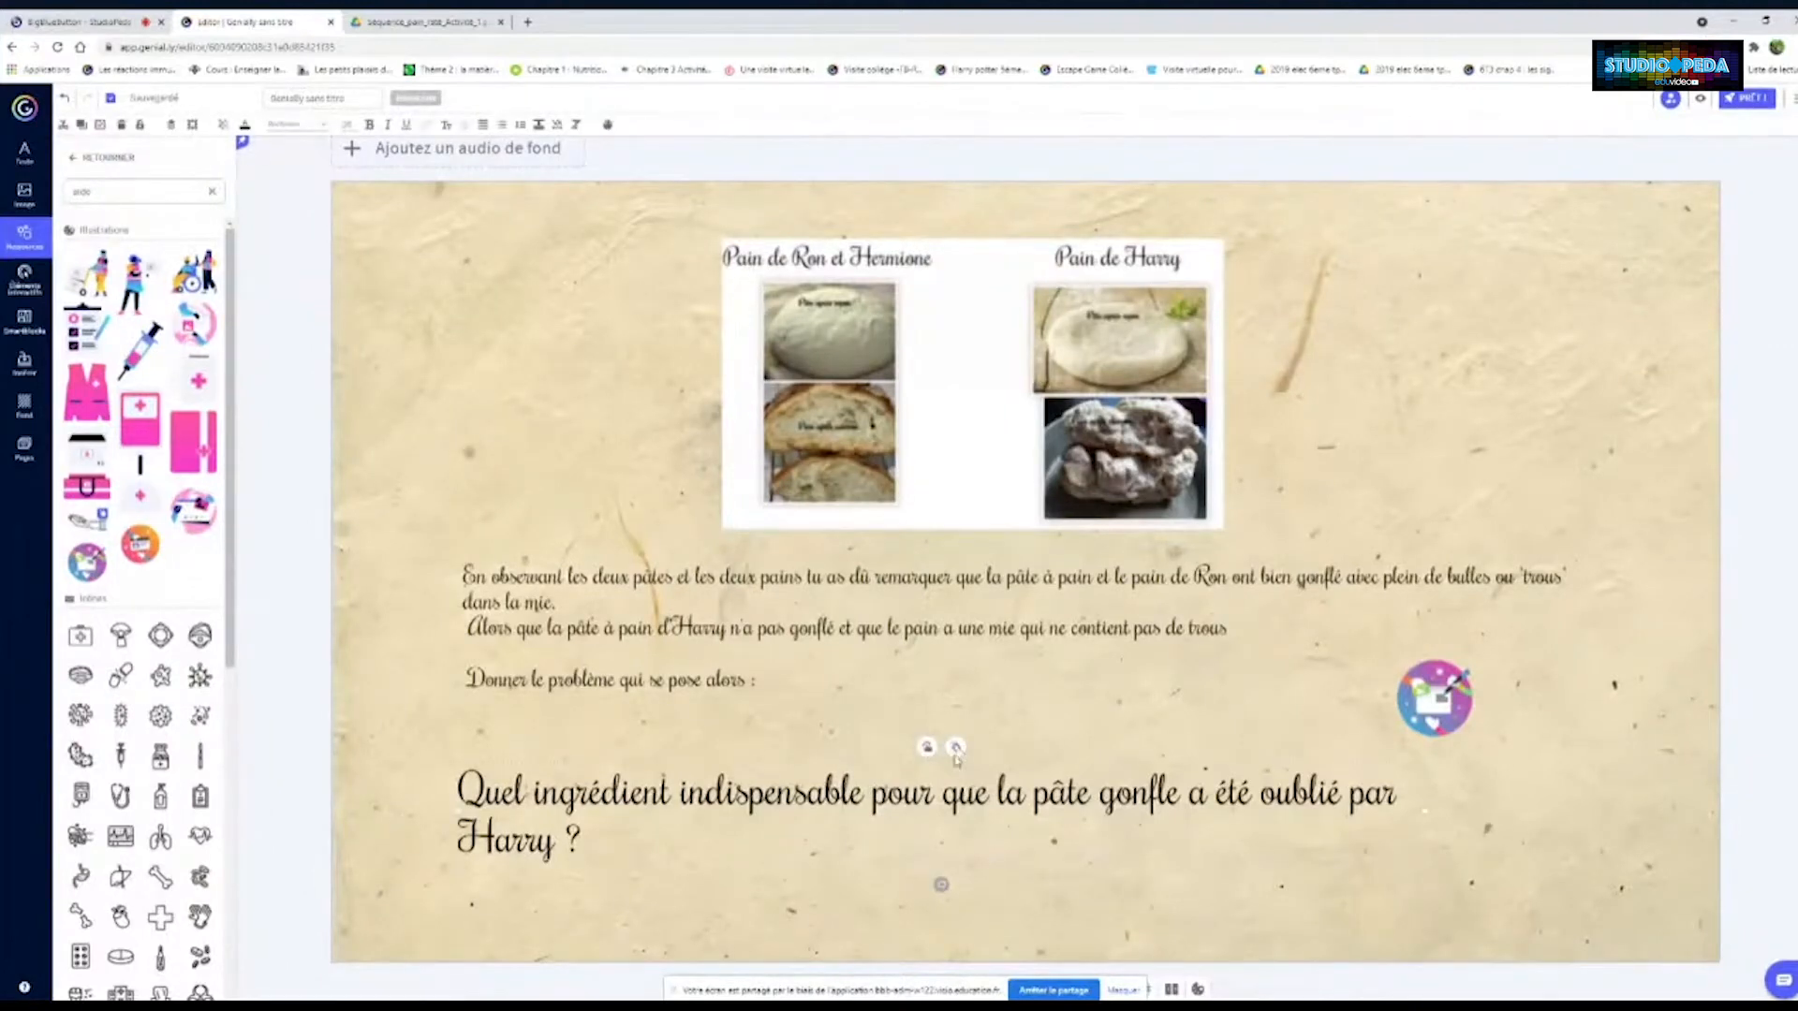
left_click(859, 740)
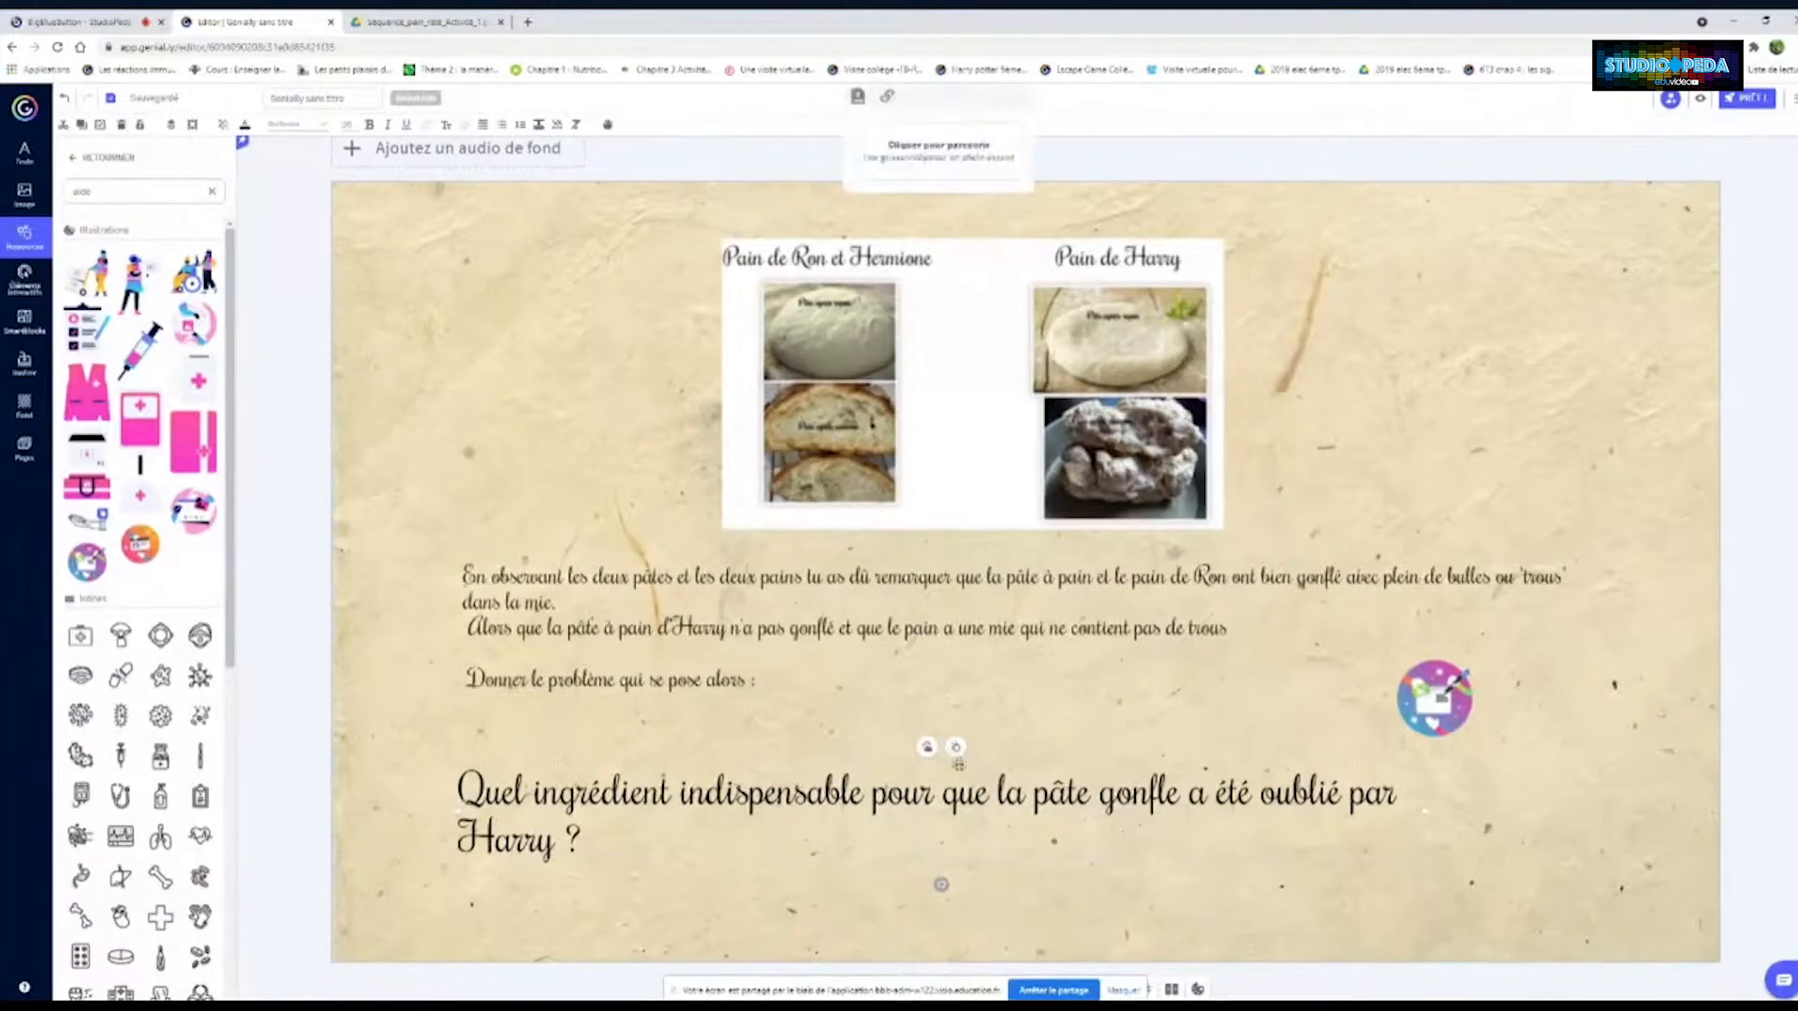
left_click(964, 789)
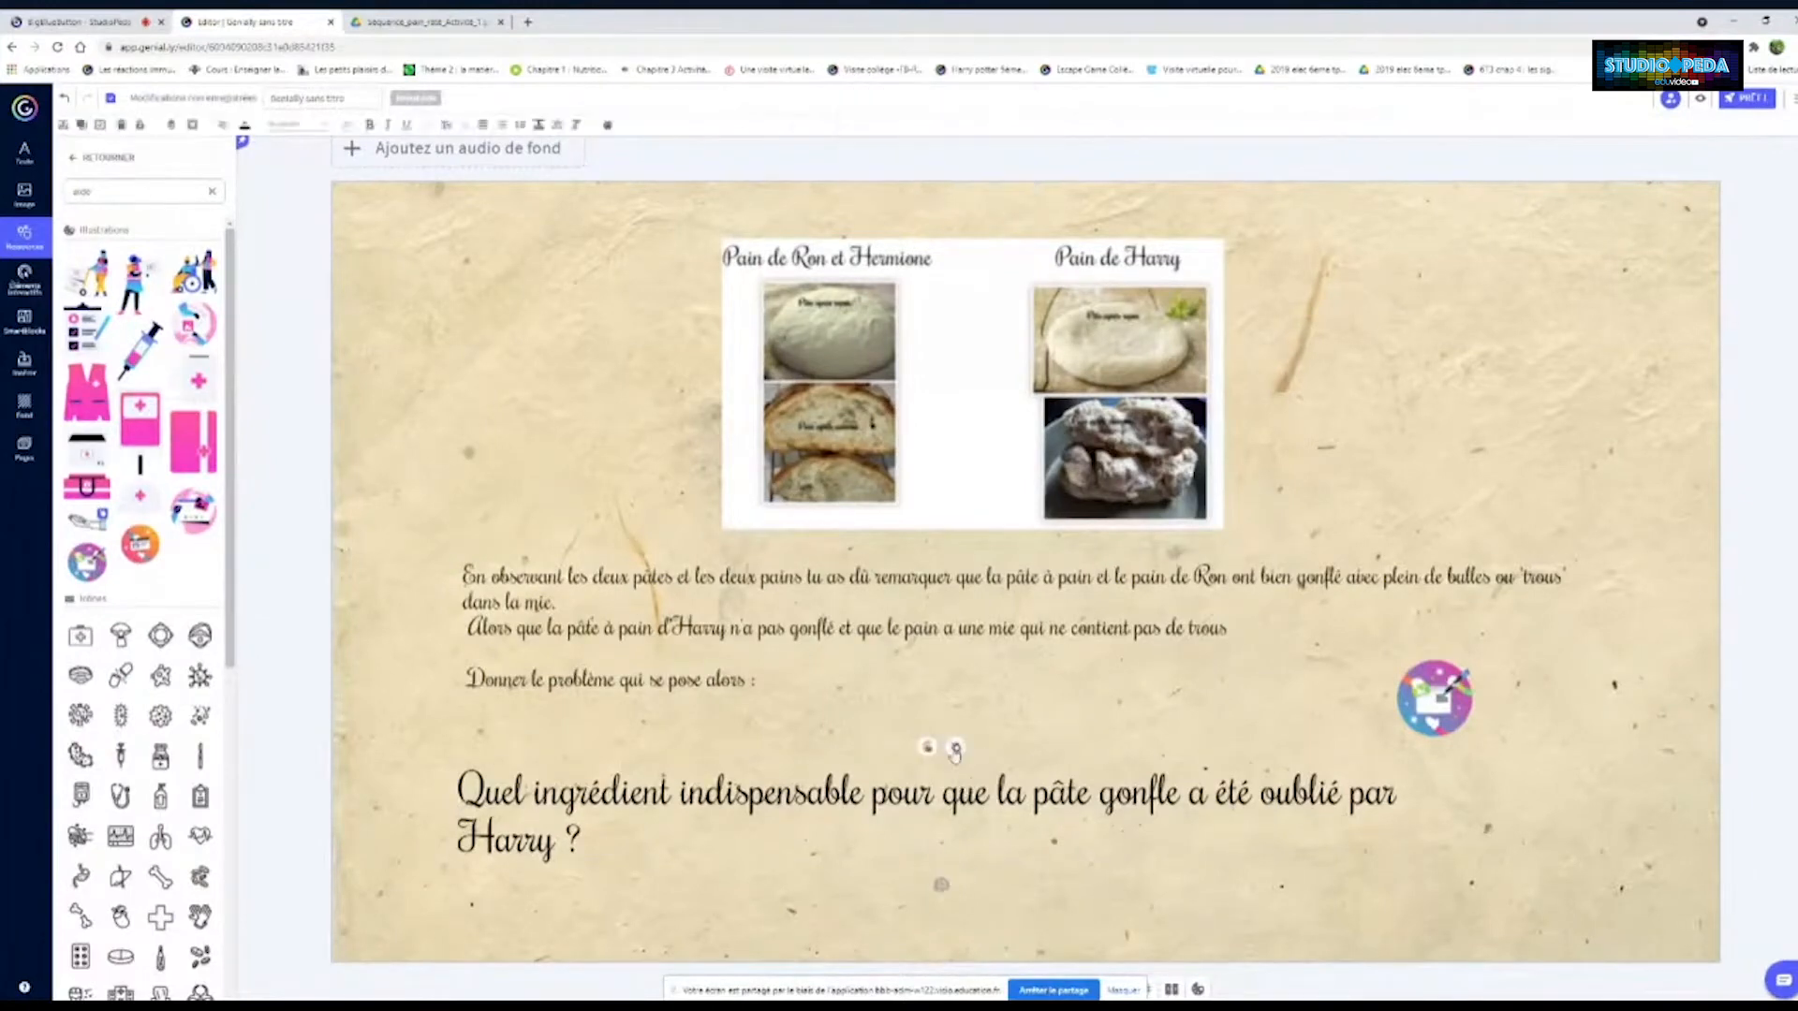
left_click(955, 749)
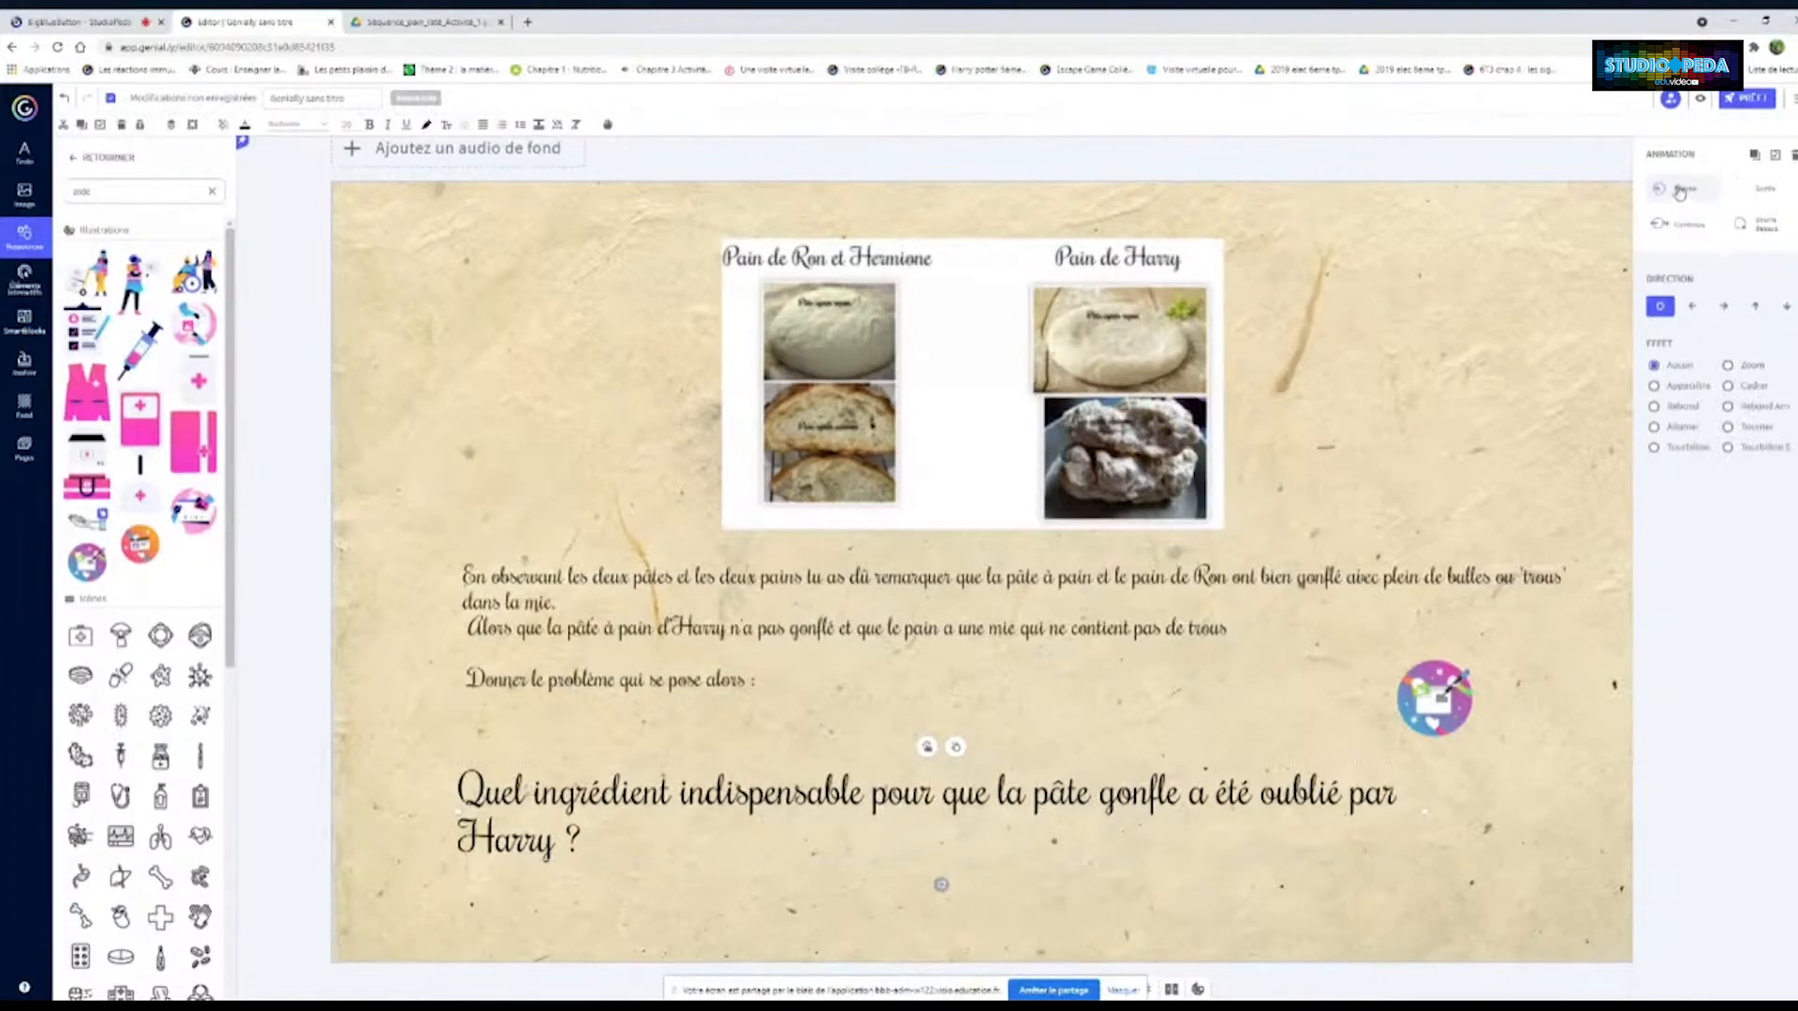
left_click(1758, 226)
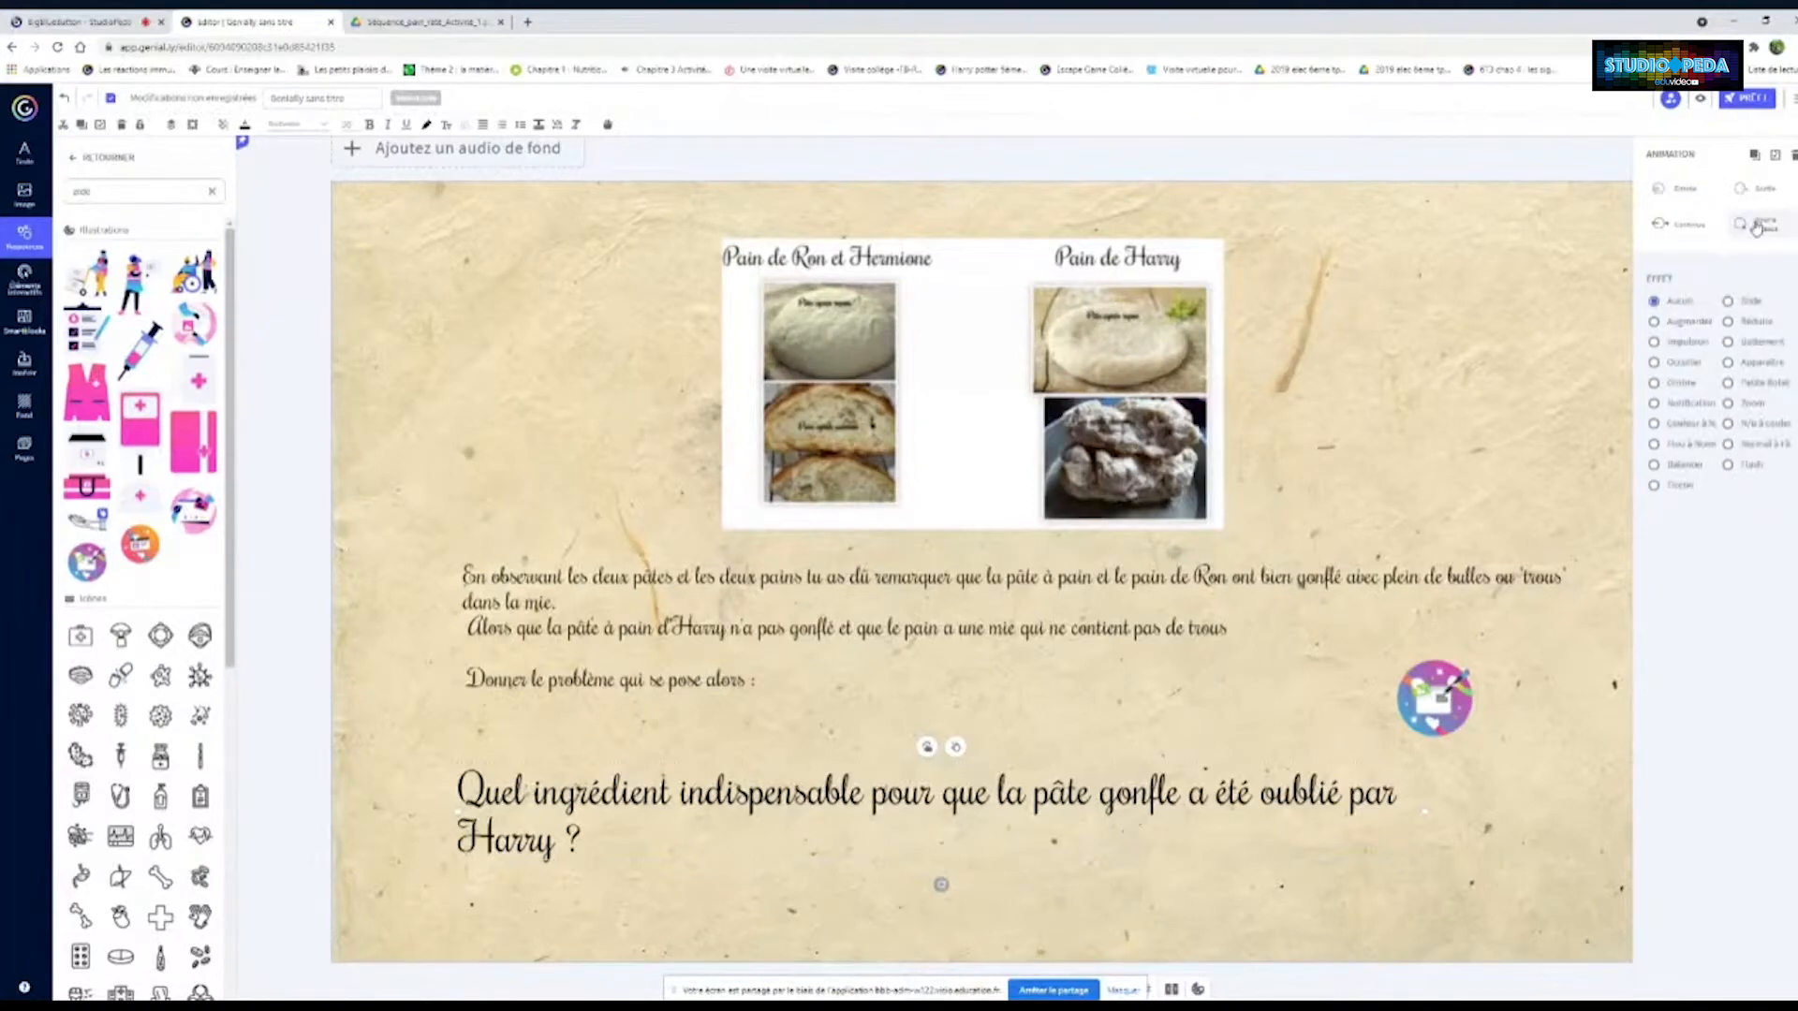
left_click(1727, 362)
left_click(1699, 98)
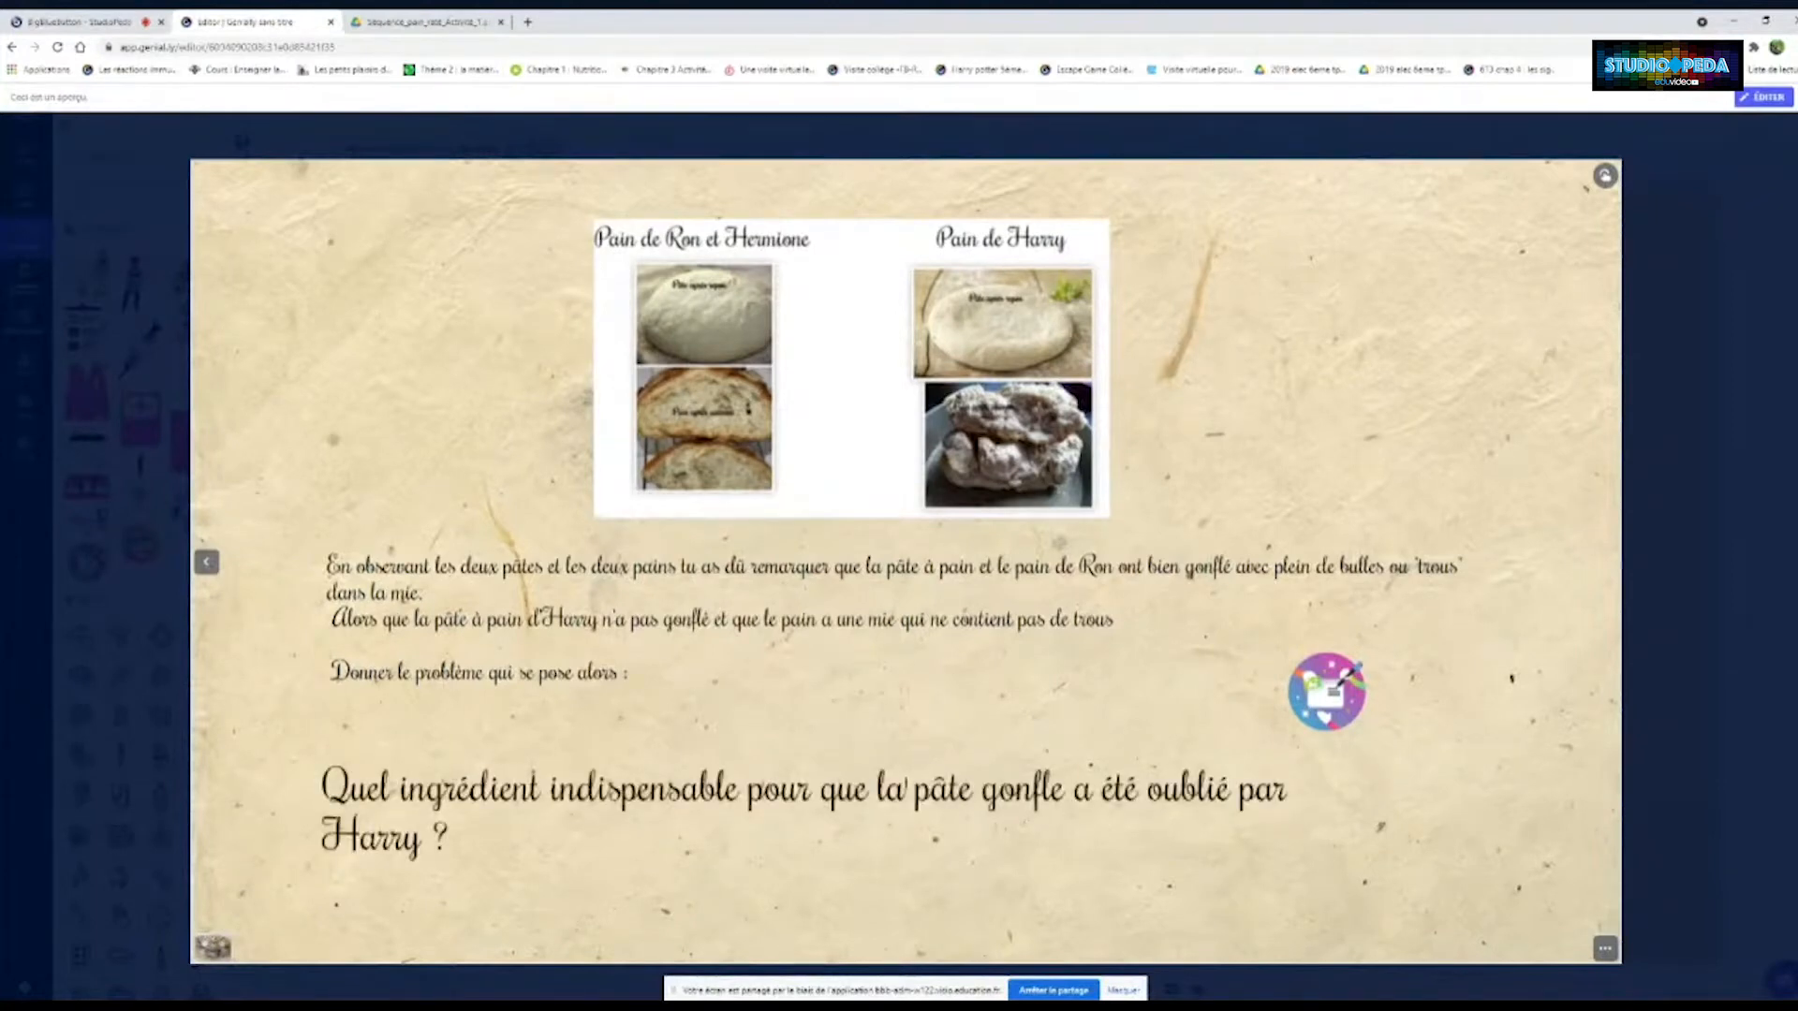
left_click(1774, 99)
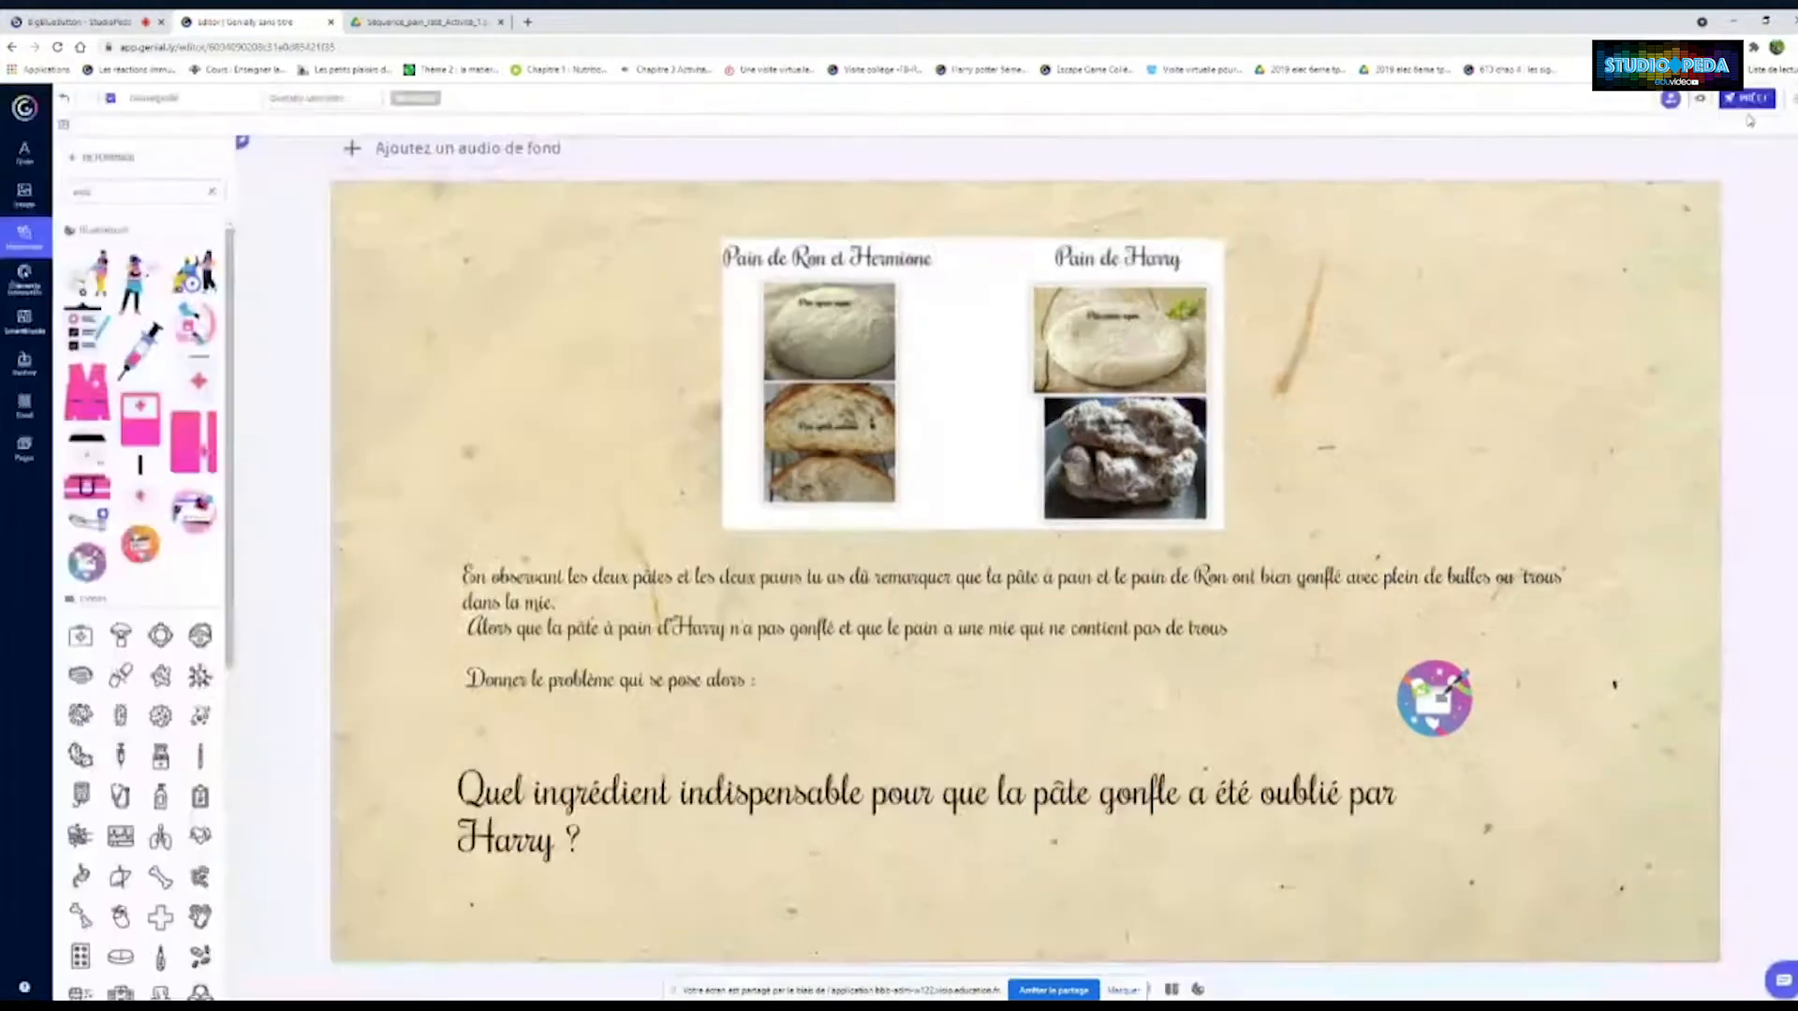
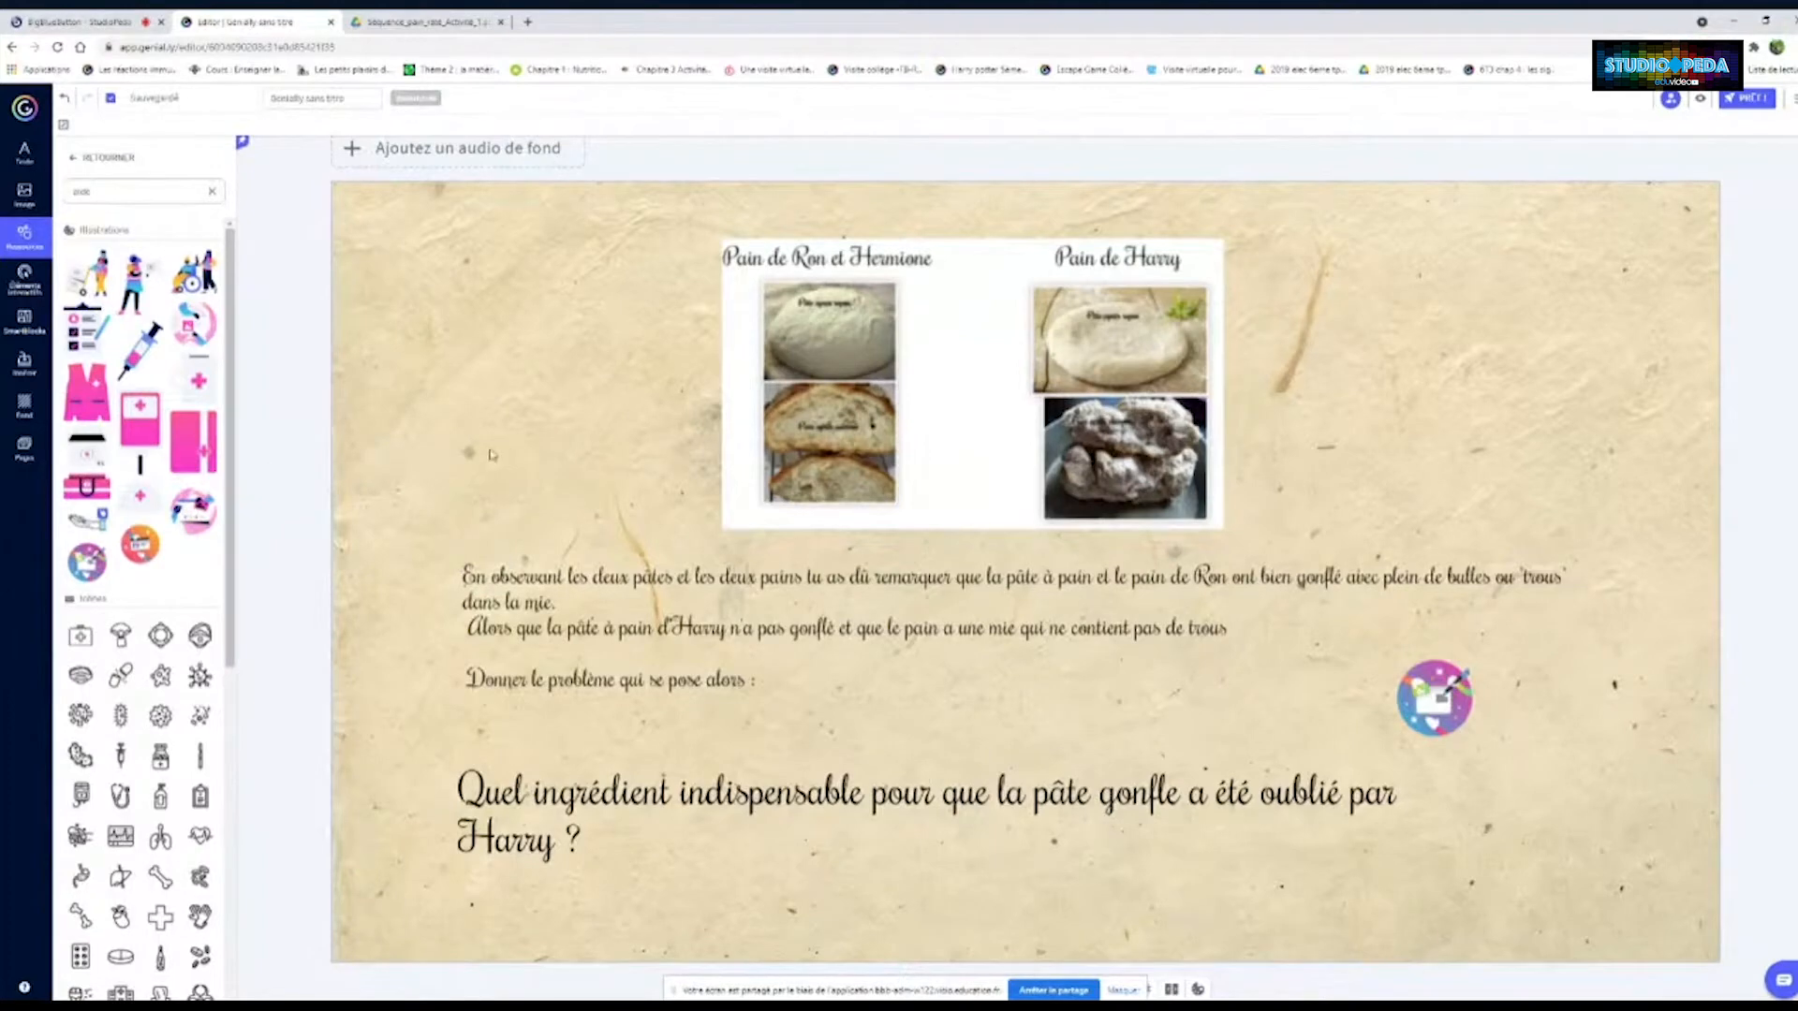
Rename the third page "Problème" and duplicate it
left_click(23, 449)
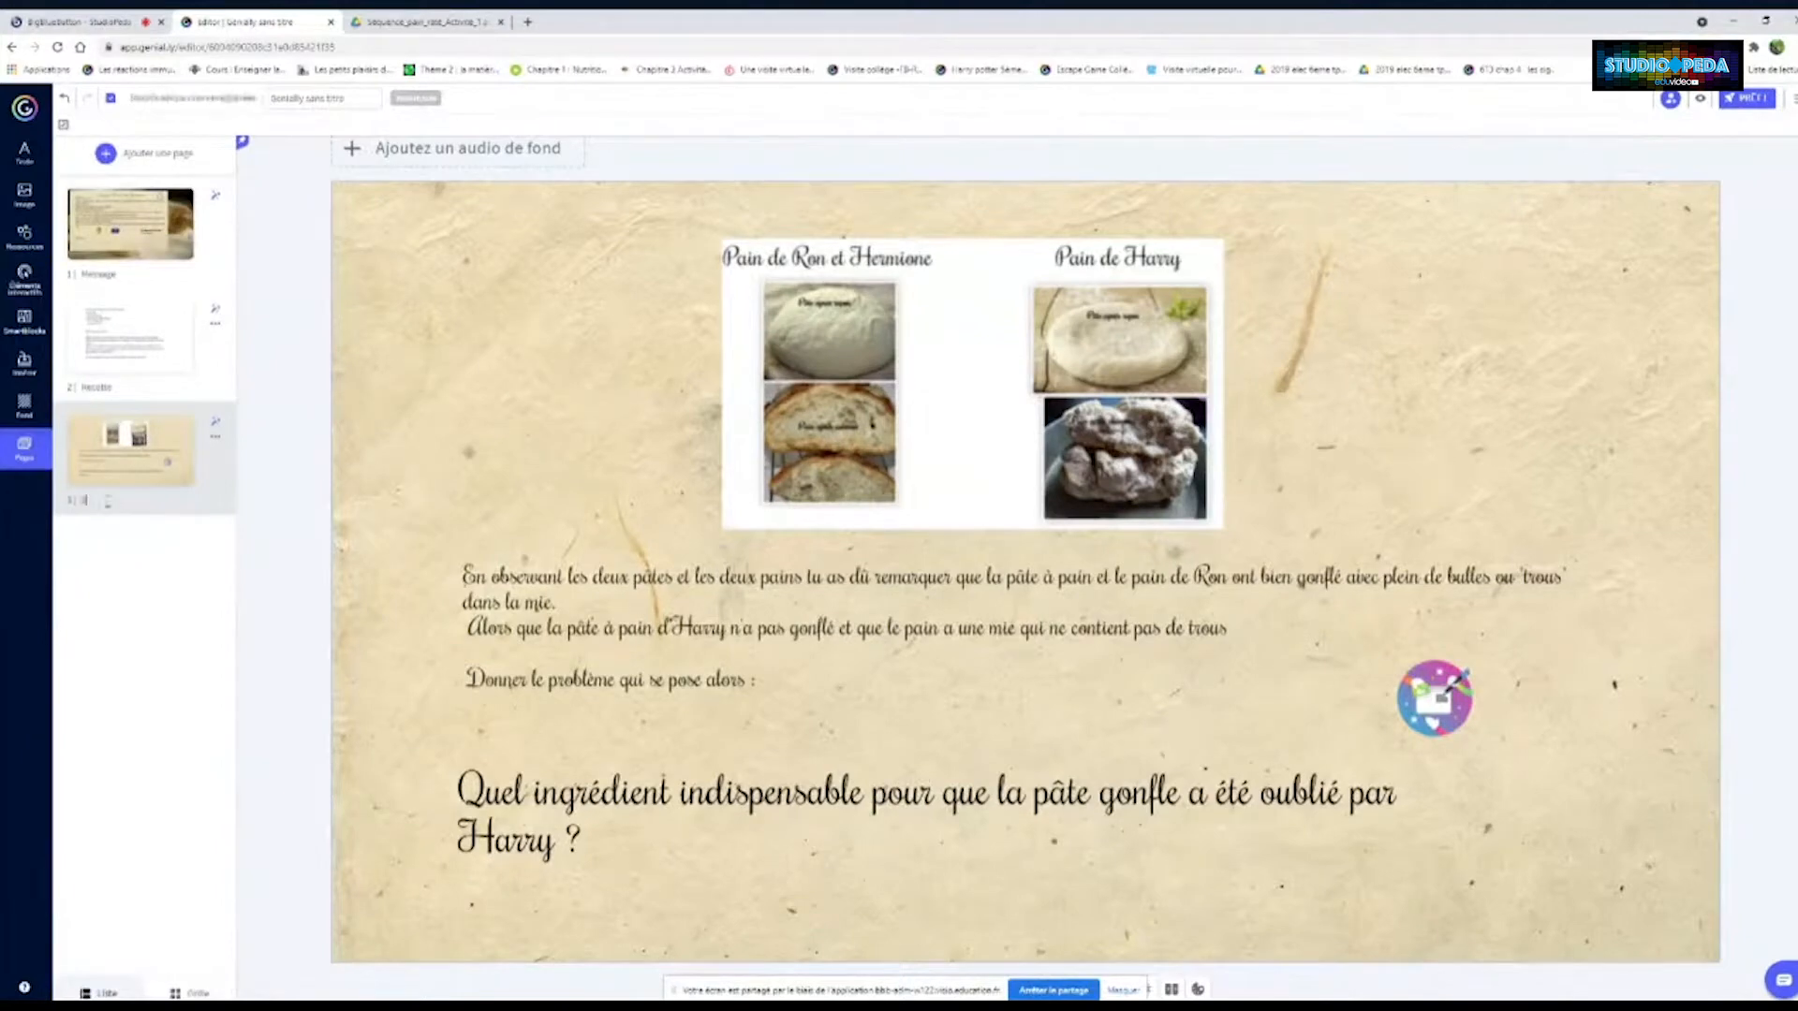
type("blème")
left_click(163, 430)
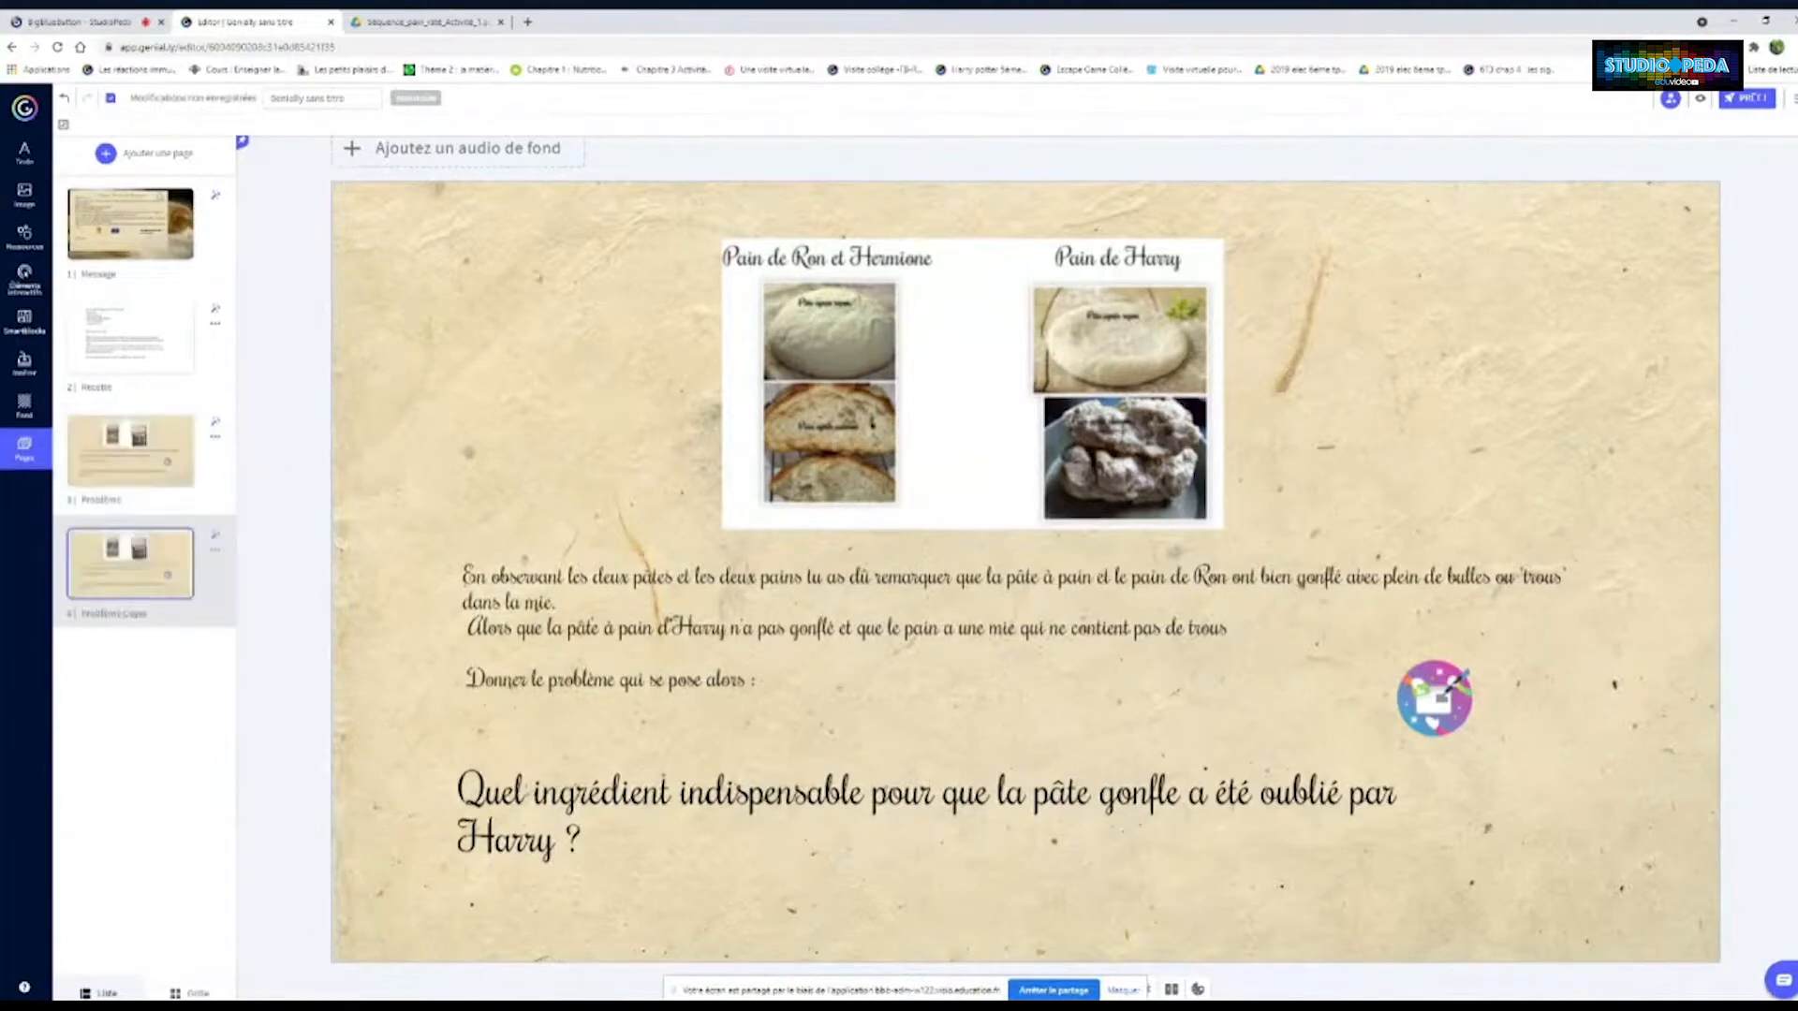
Clear the images and texts from the duplicated page, keeping the round illustration and moving it to the page's upper right corner
left_click_drag(402, 283, 1339, 875)
key("Delete")
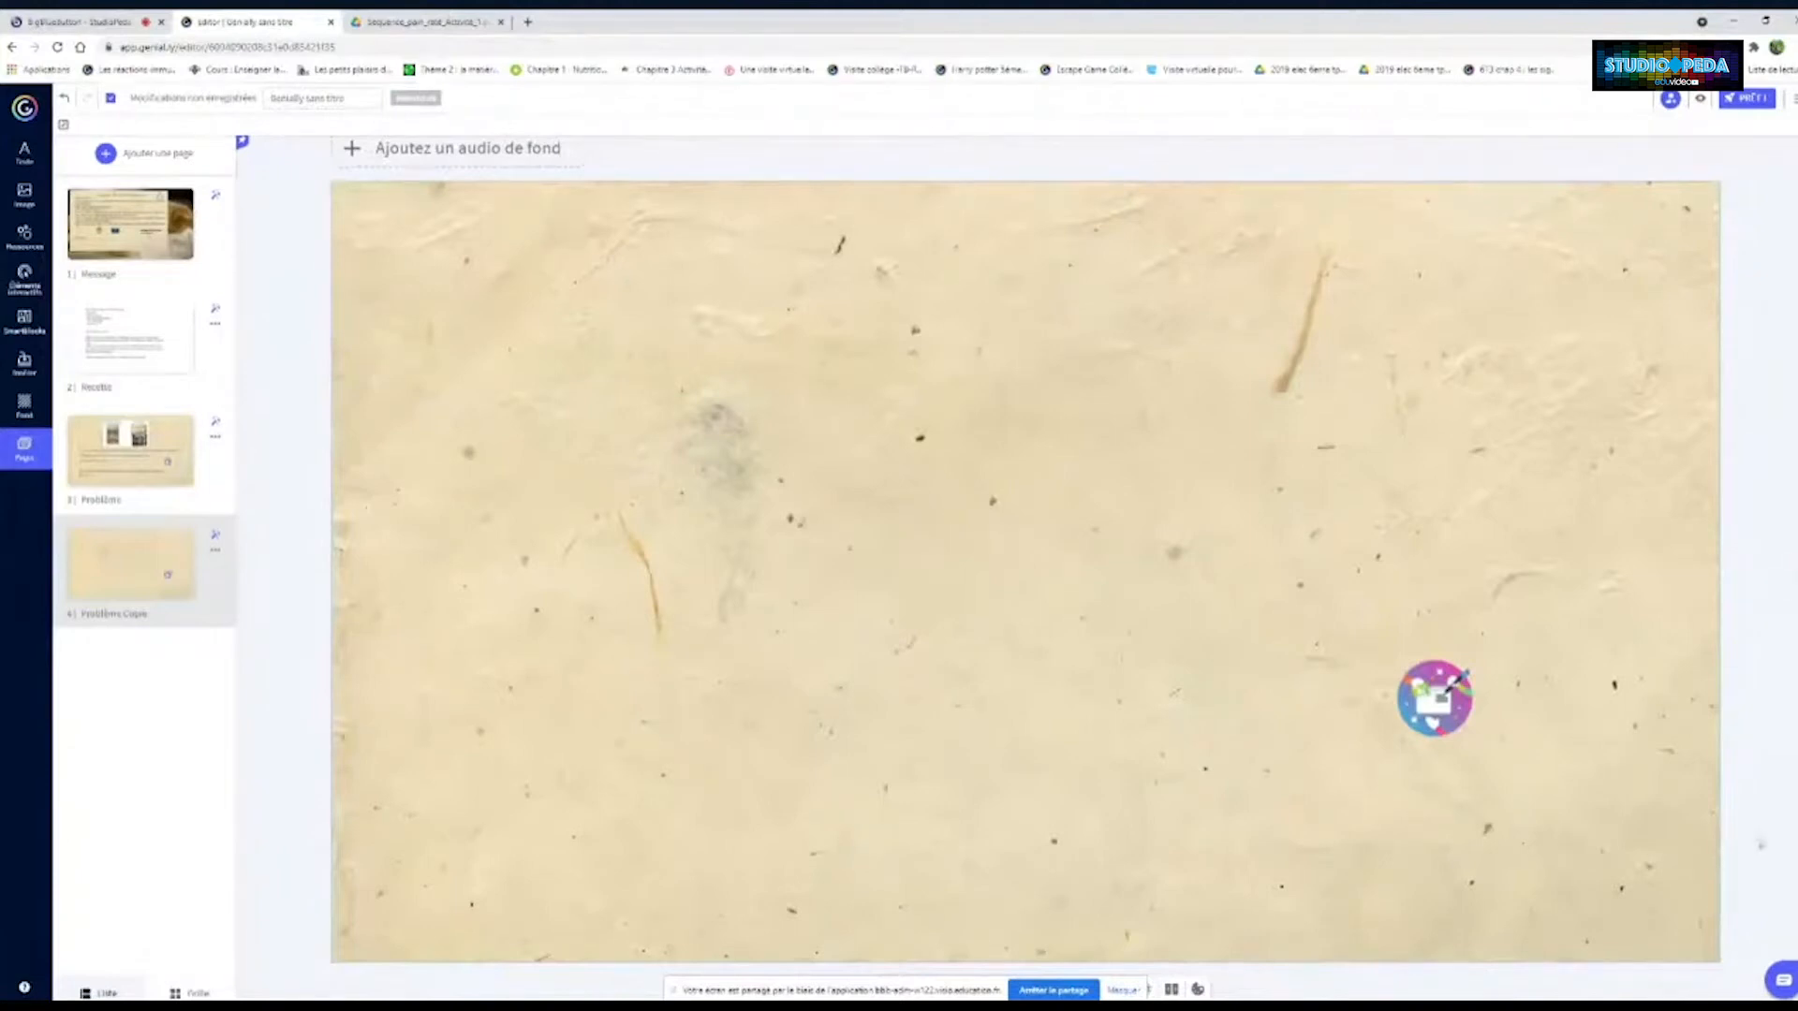
left_click_drag(1434, 697, 1624, 272)
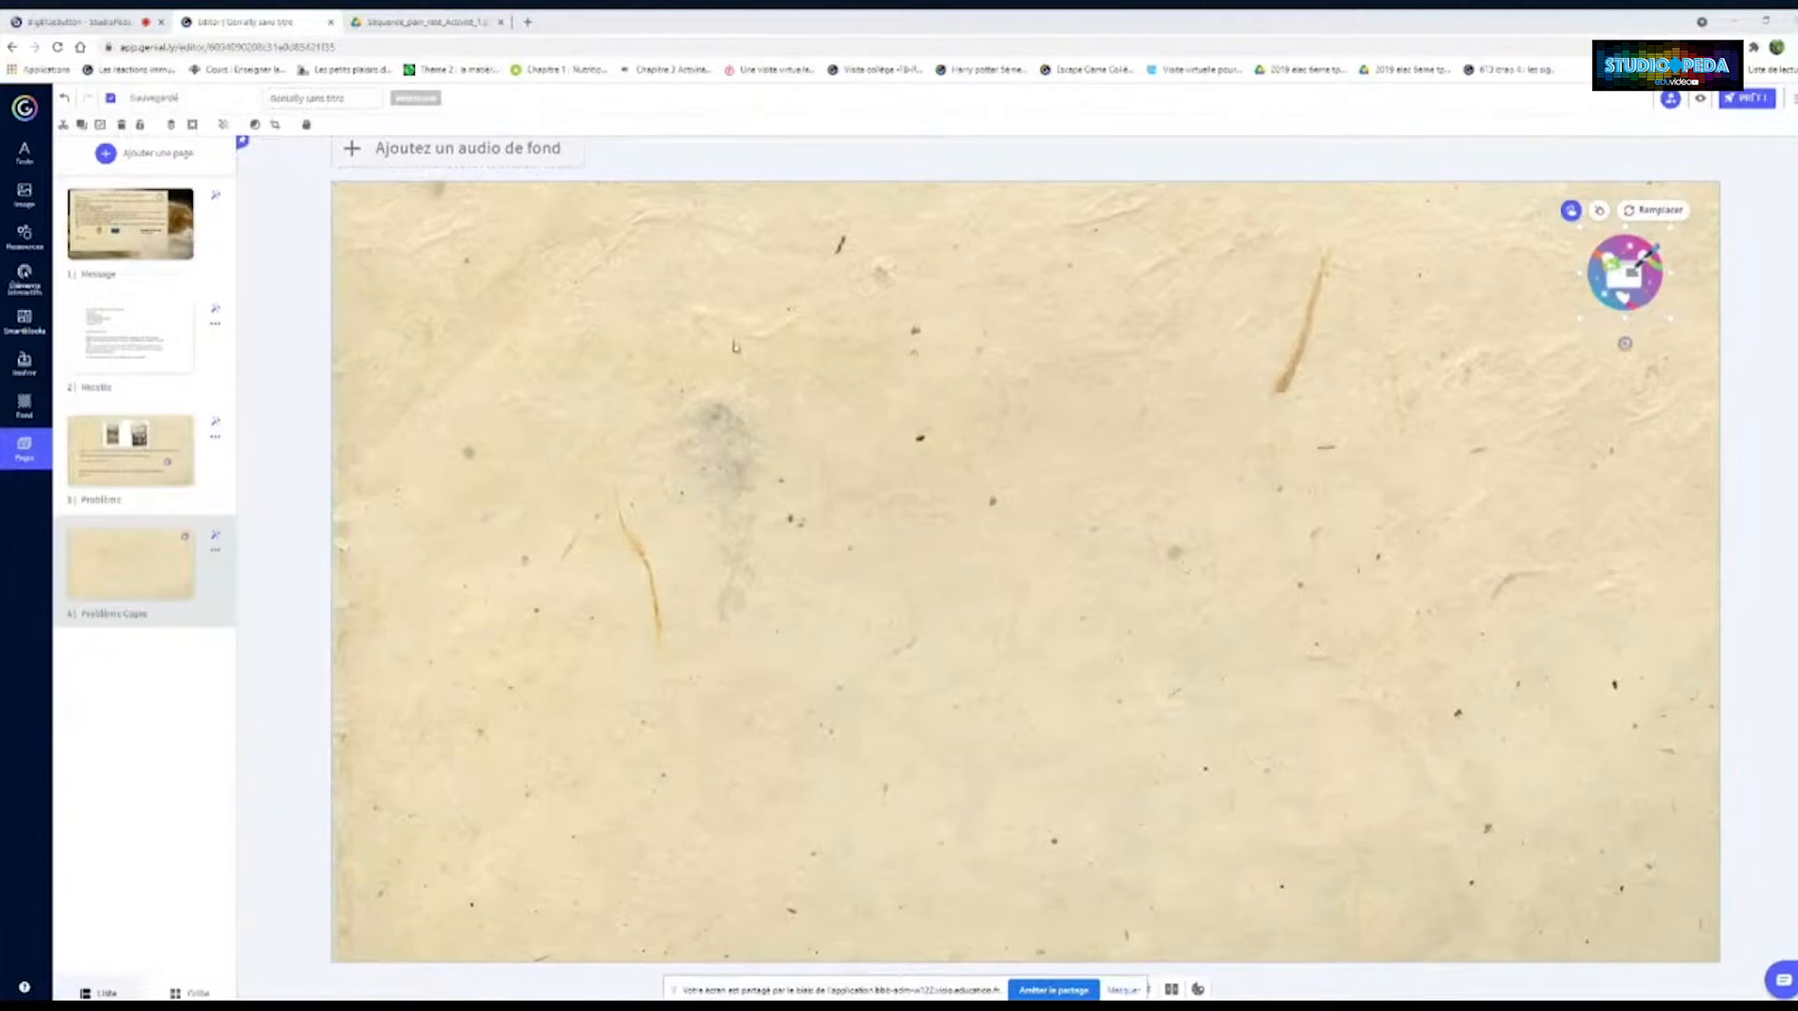
Insert the hypothesis and Activité 1 text and split "Emettre une hypothèse pour répondre au problème" into its own text box at the page's top
left_click(736, 347)
type("Emettre une hypothèse pour répondre au problème : Je pense qu’Harry a oublié de mettre de la levure Activité 1 : Concevoir une expérience pour tester ton hypothèse A partir de la recette des sorciers, tu vas devoir choisir une expérience pour vérifier si c'est bien la qui fait gonfler la pâte à pain.")
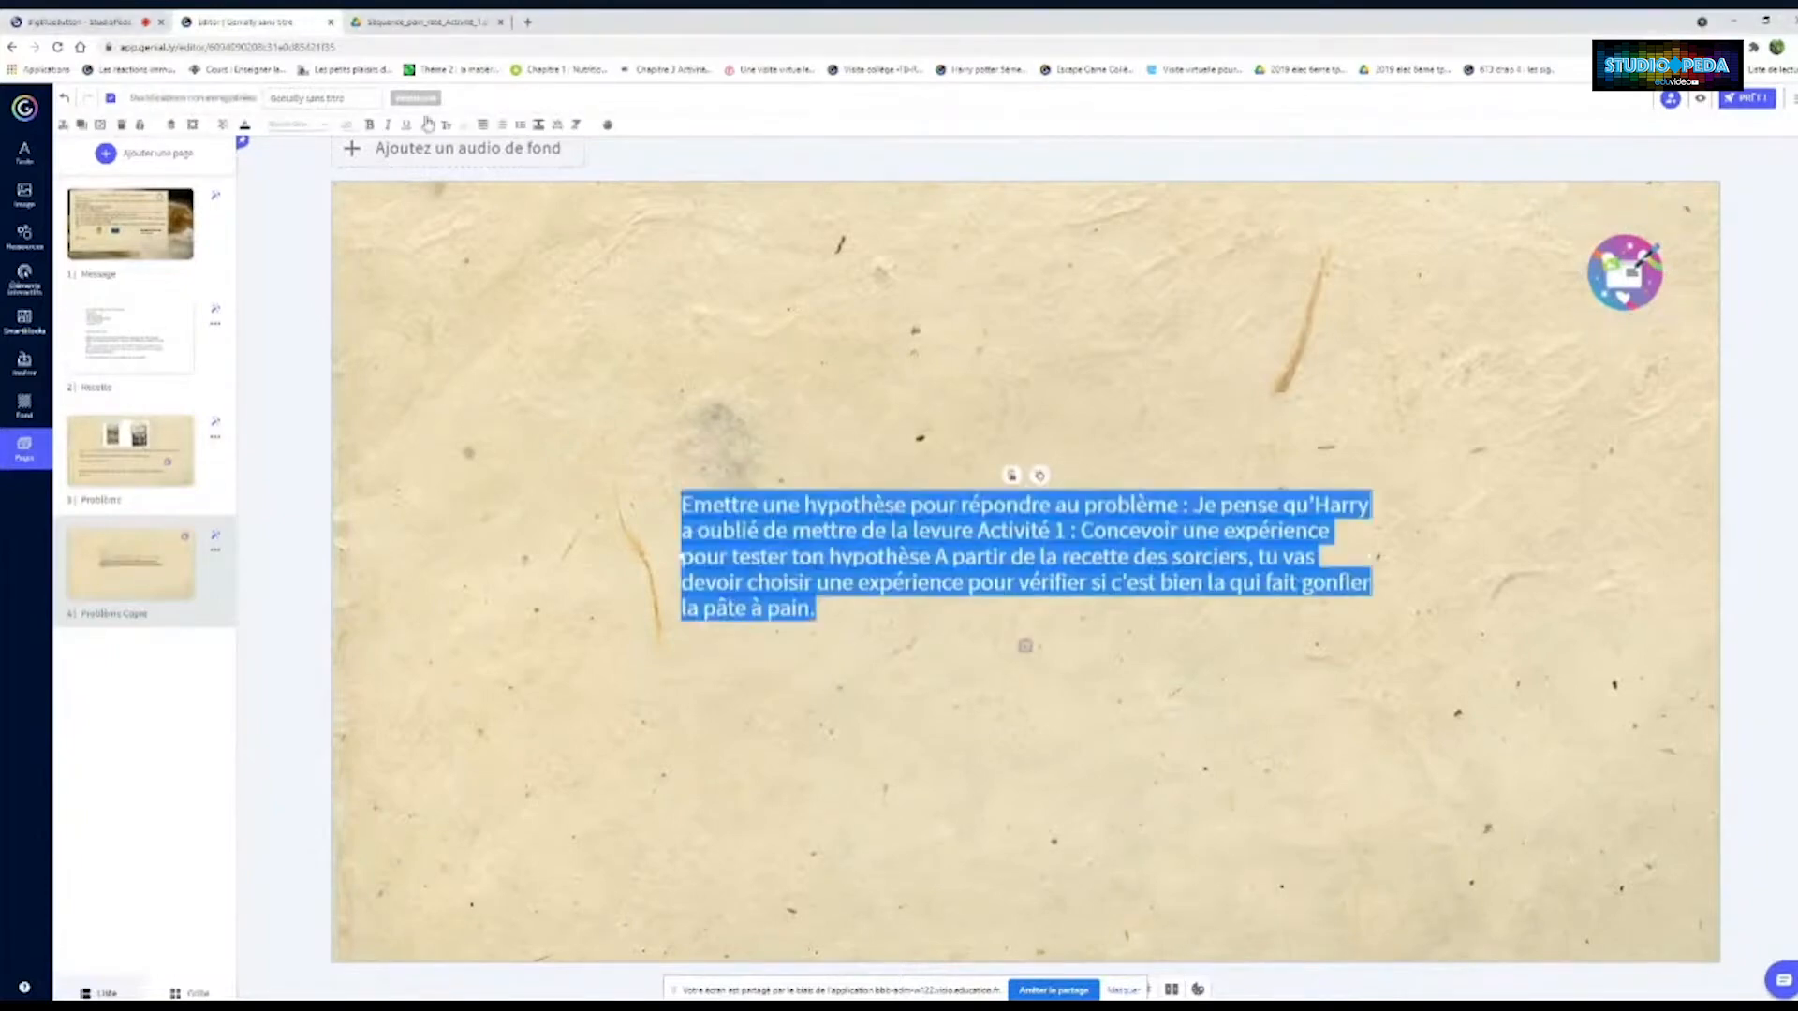
left_click(860, 504)
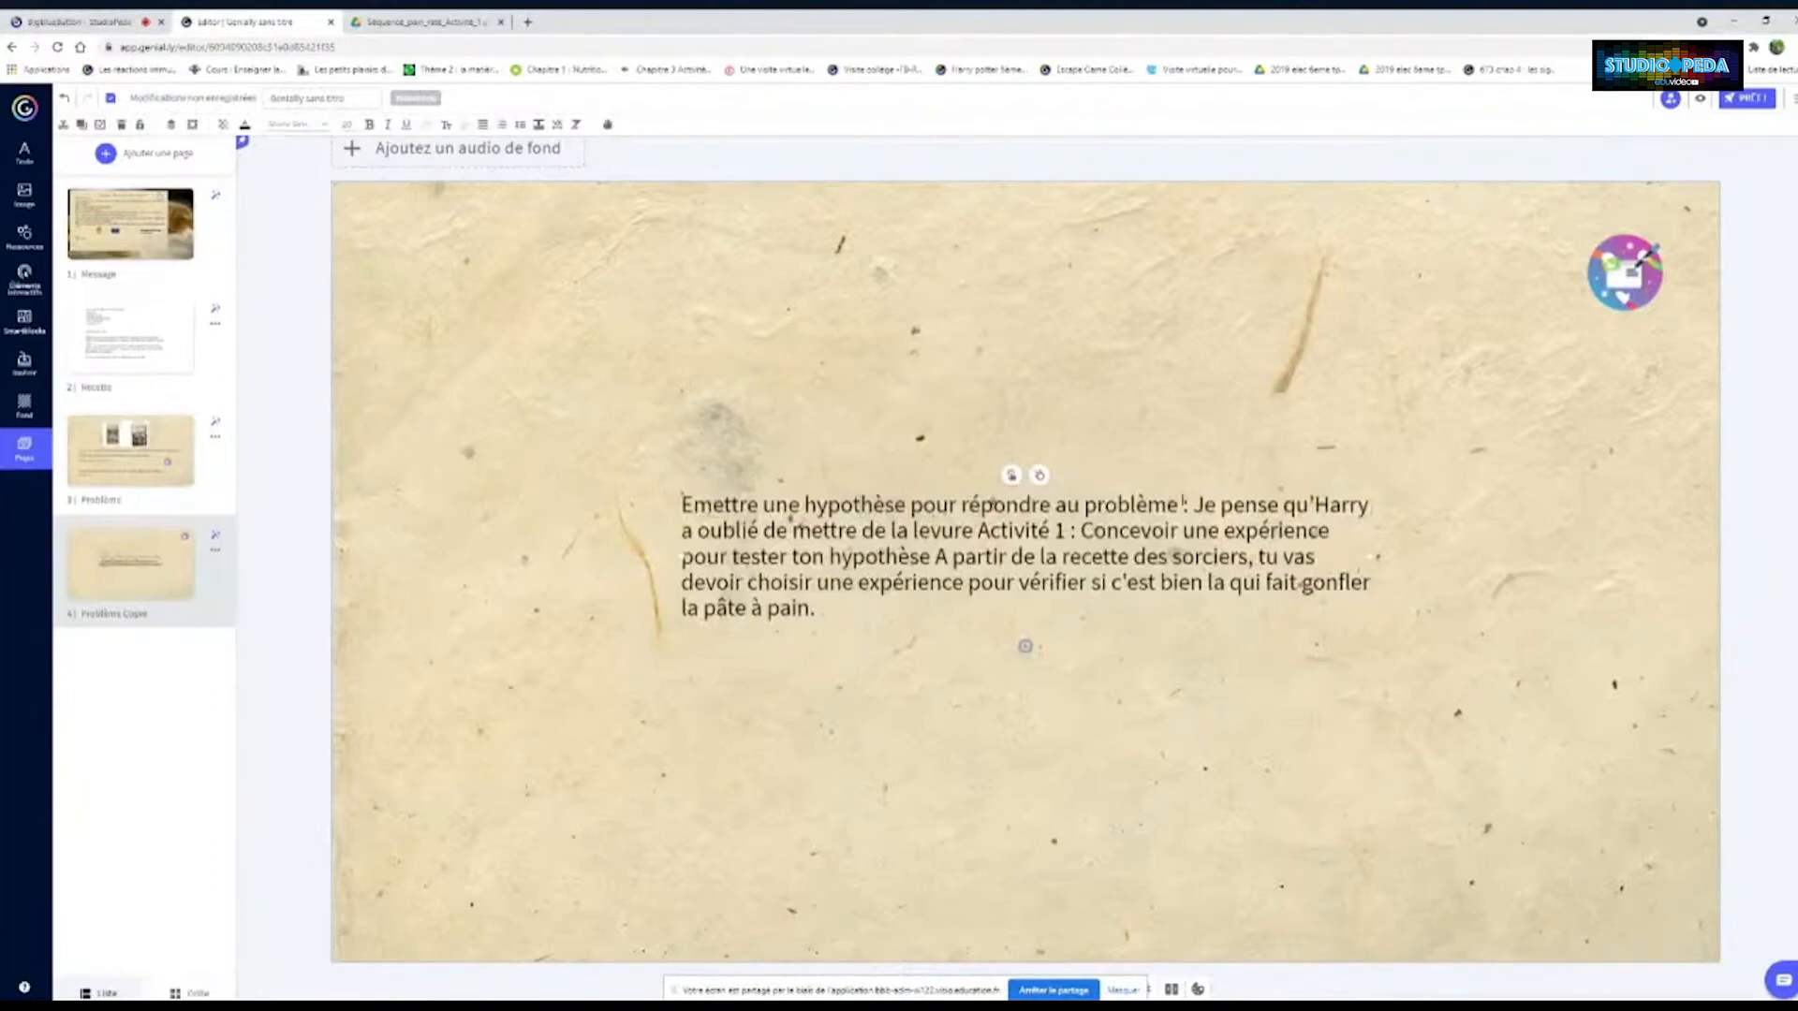
left_click_drag(1183, 505, 913, 510)
left_click_drag(790, 569, 455, 211)
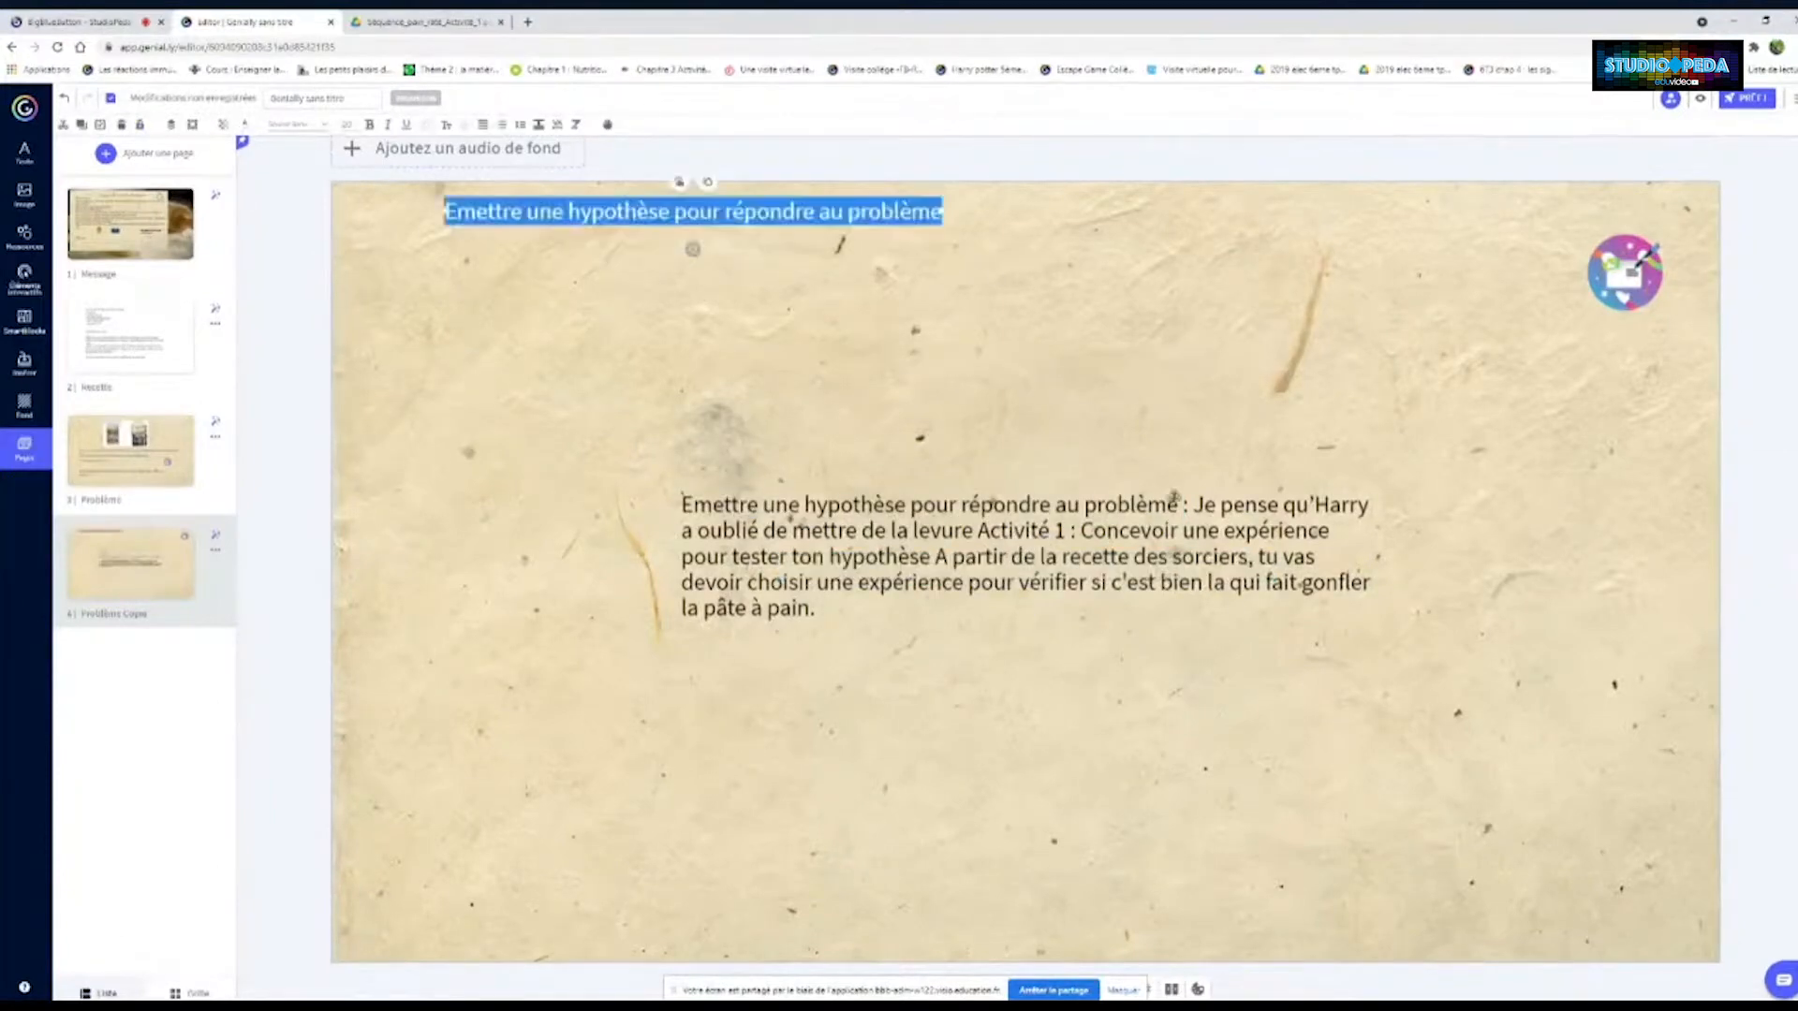
left_click(1188, 505)
key("ctrl+a")
left_click(1189, 506, "shift")
key("BackSpace")
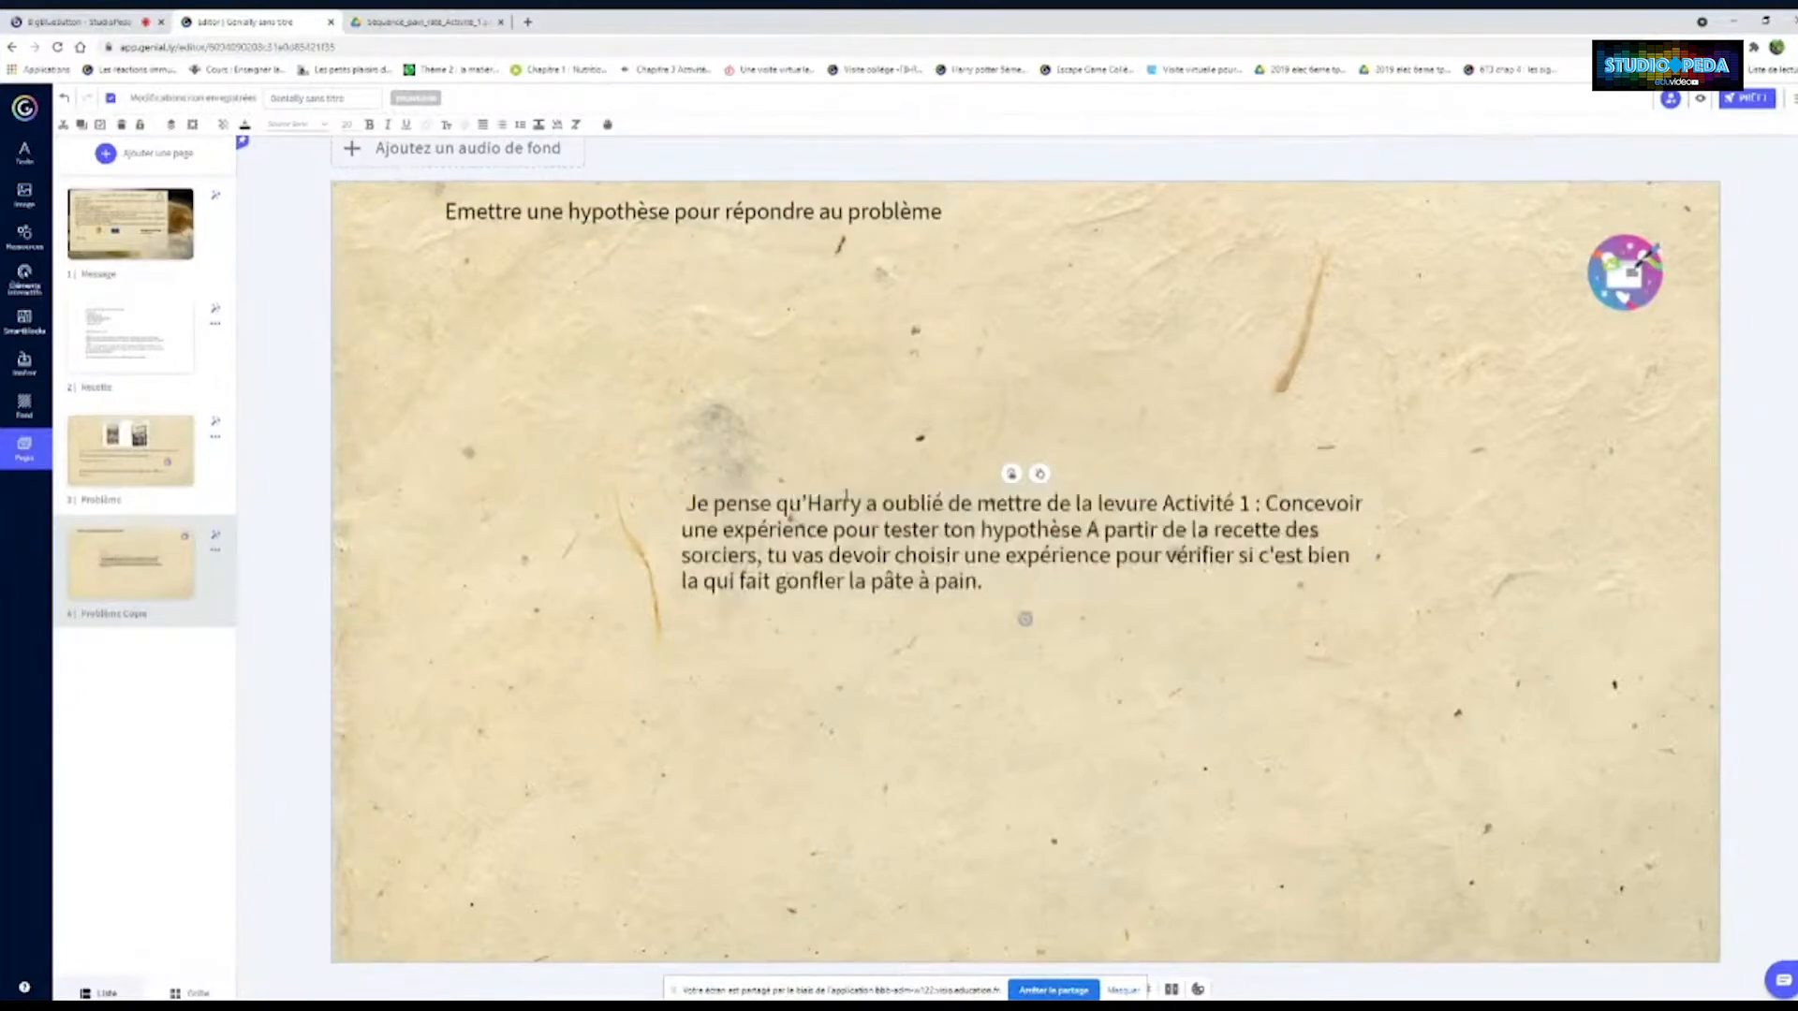
Move "Je pense qu'Harry a oublié de mettre de la levure" out of the text block into its own text box below the heading
left_click_drag(1159, 502, 686, 486)
key("ctrl+c")
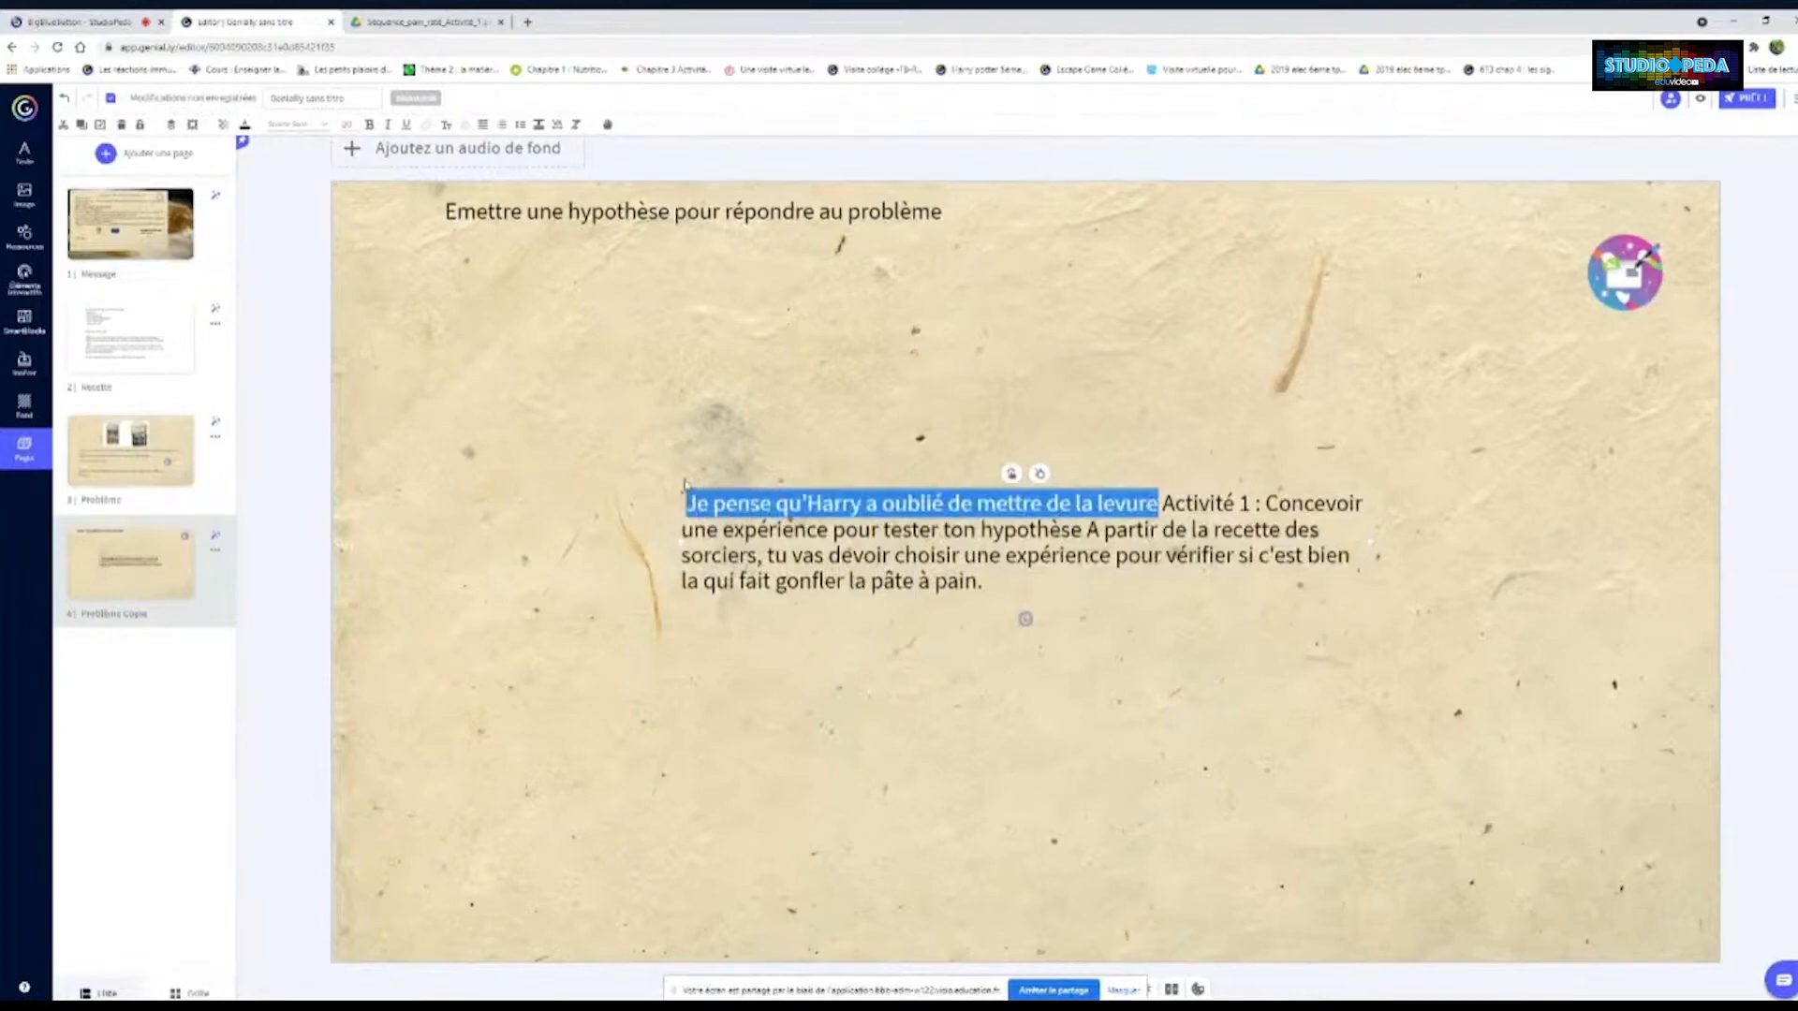
left_click(703, 240)
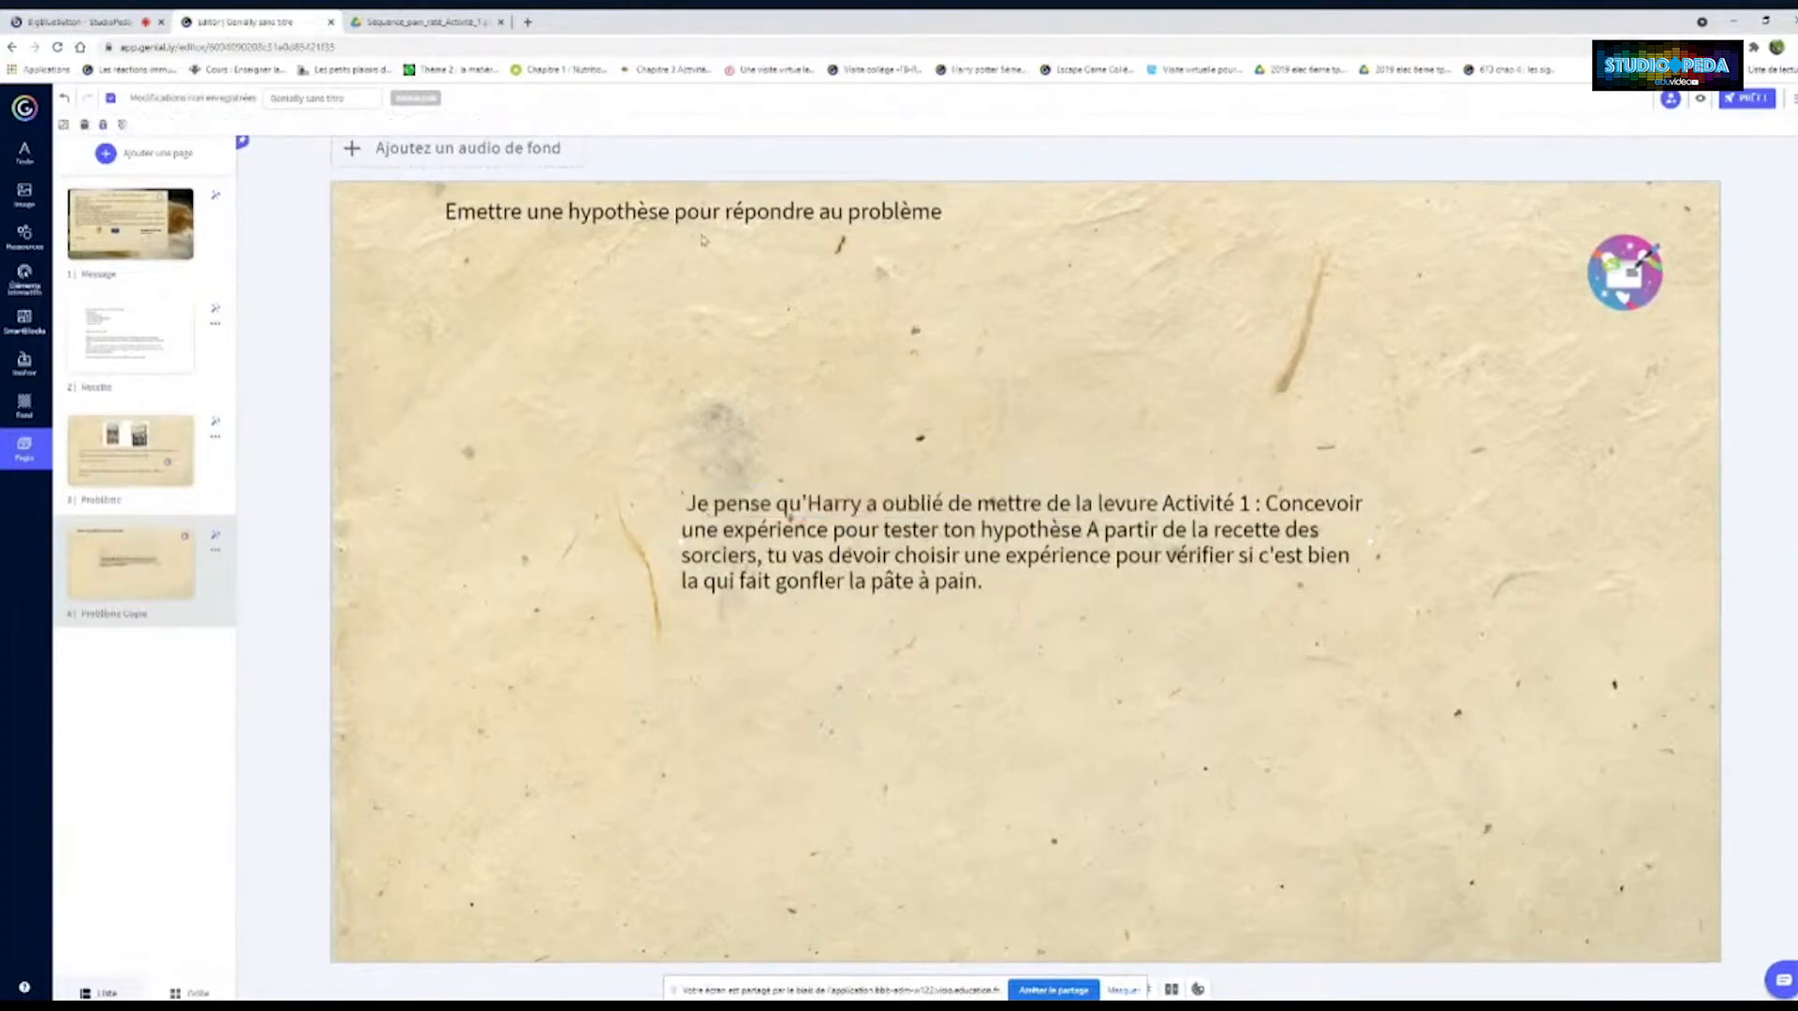
key("ctrl+v")
left_click_drag(871, 550, 663, 283)
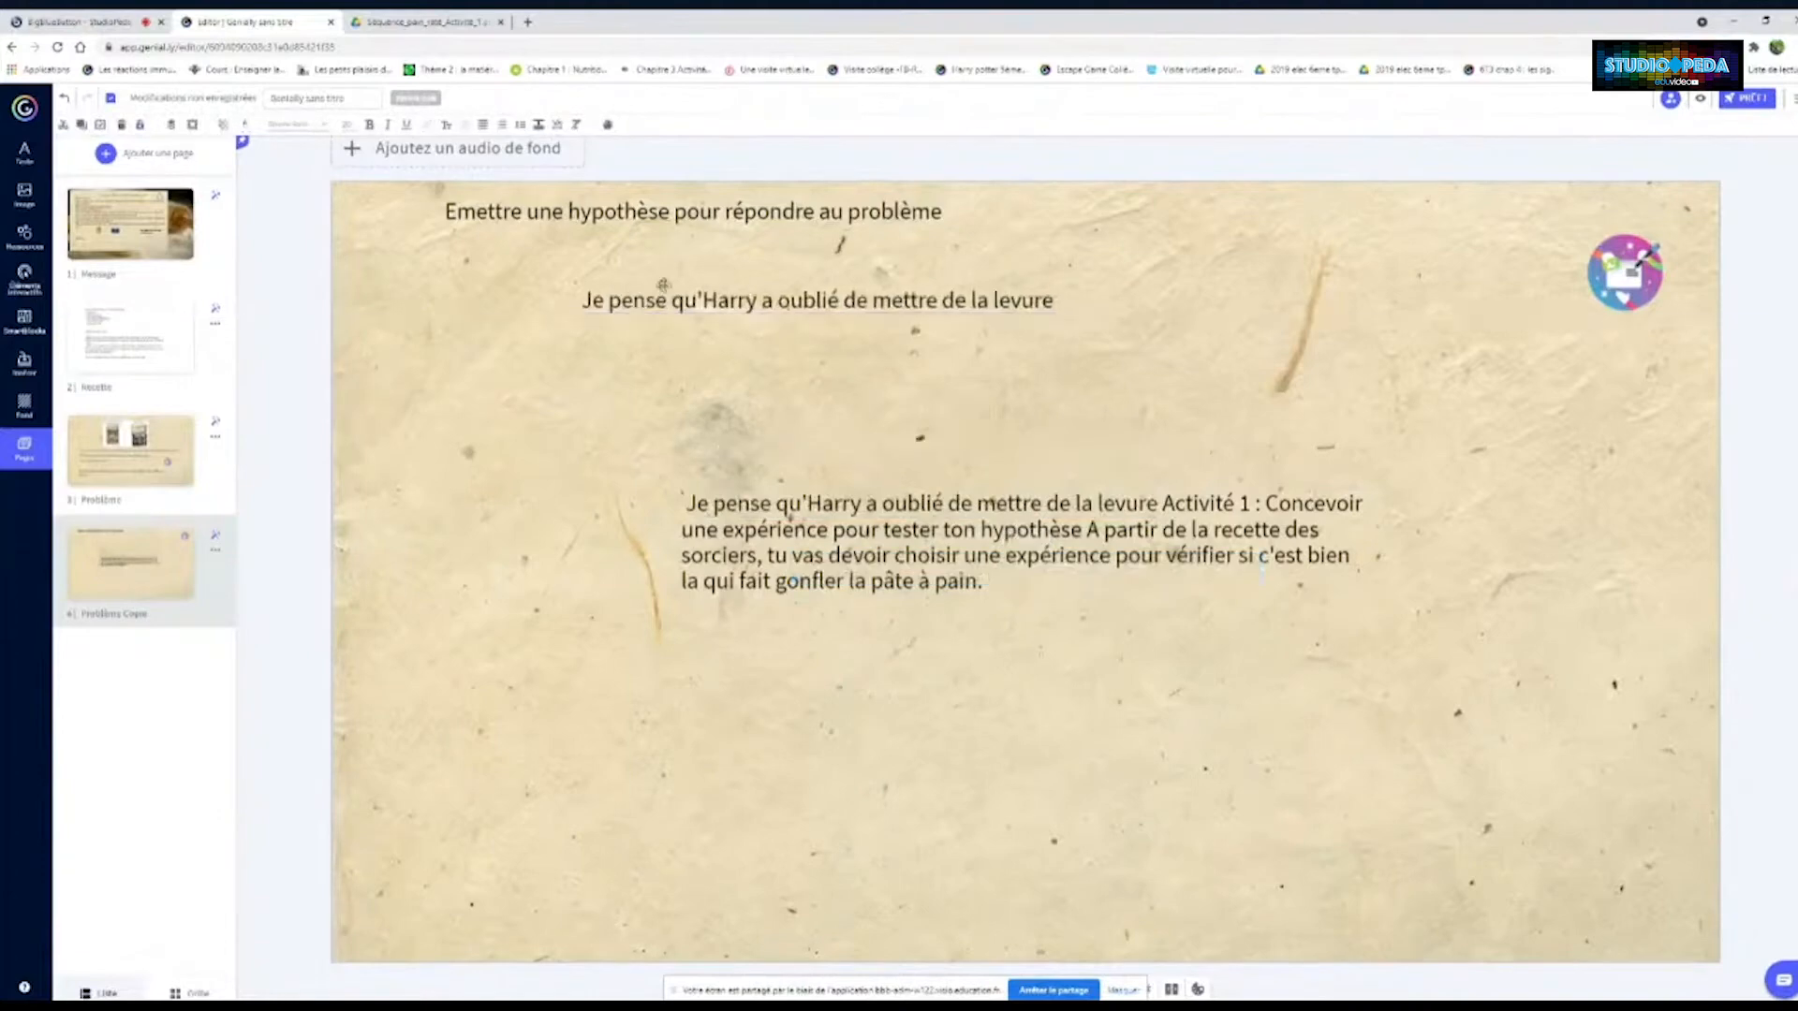
left_click(1056, 503)
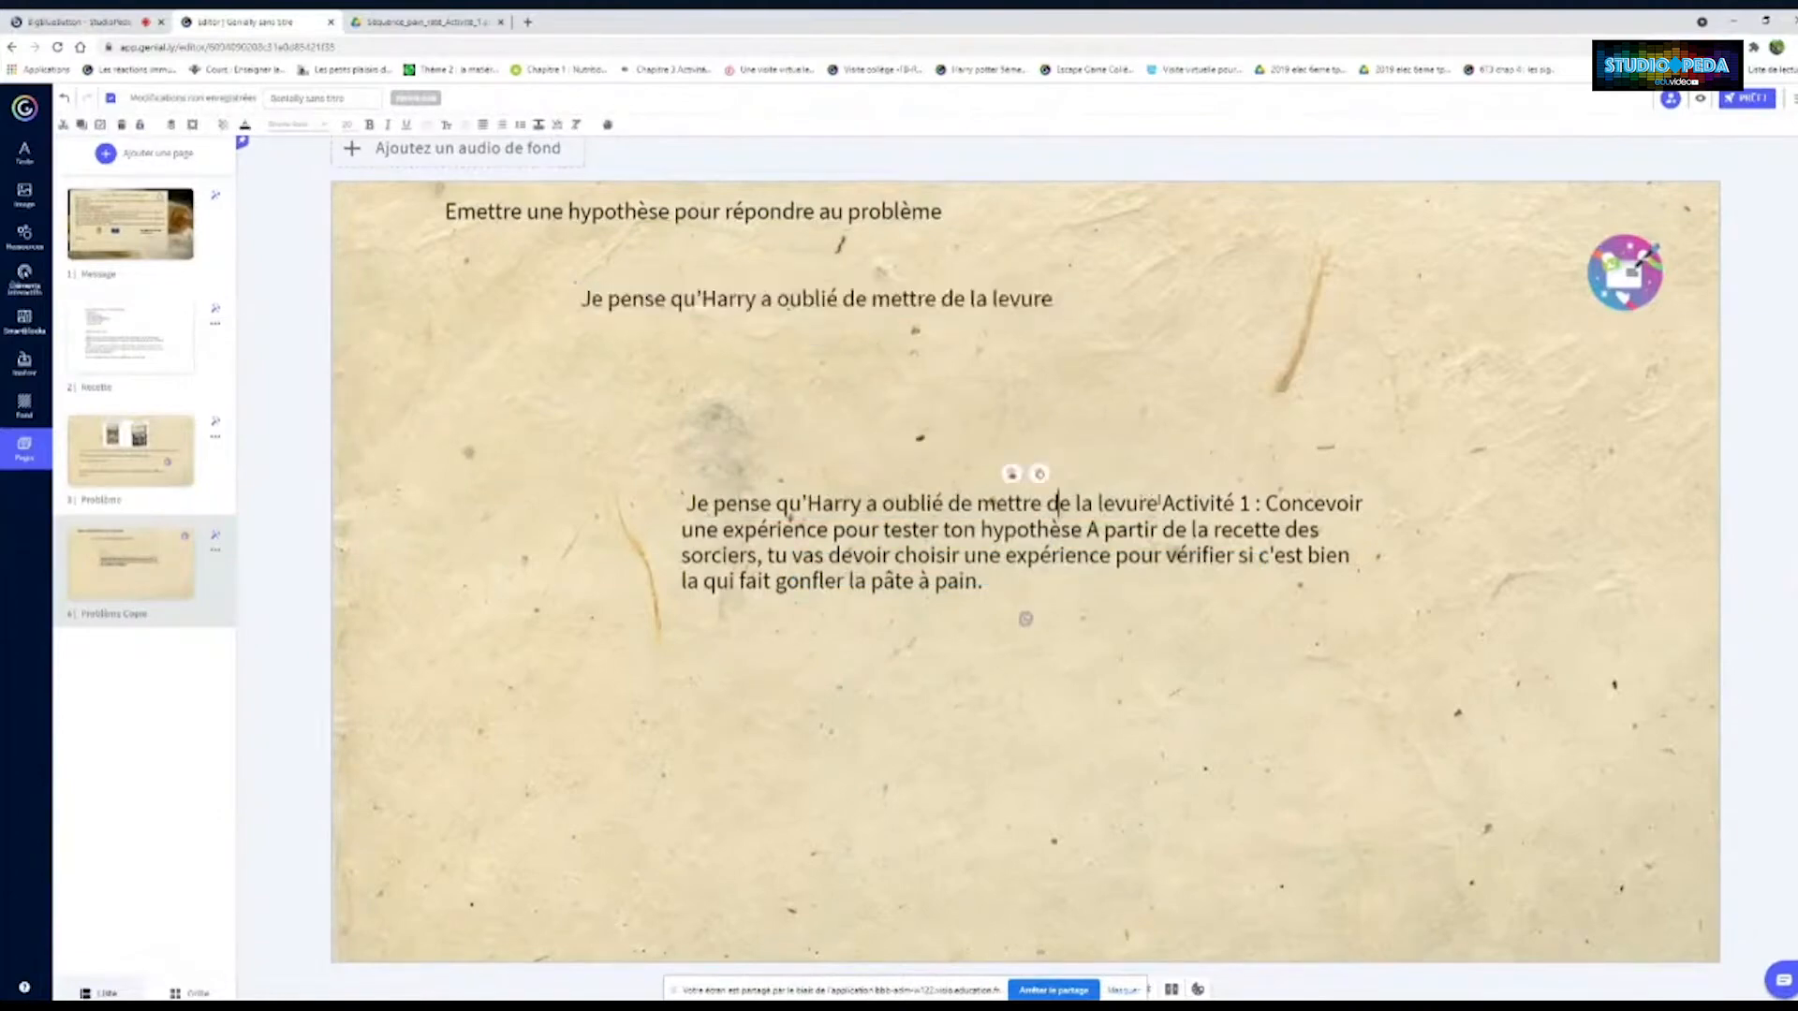
left_click_drag(1158, 503, 601, 476)
key("BackSpace")
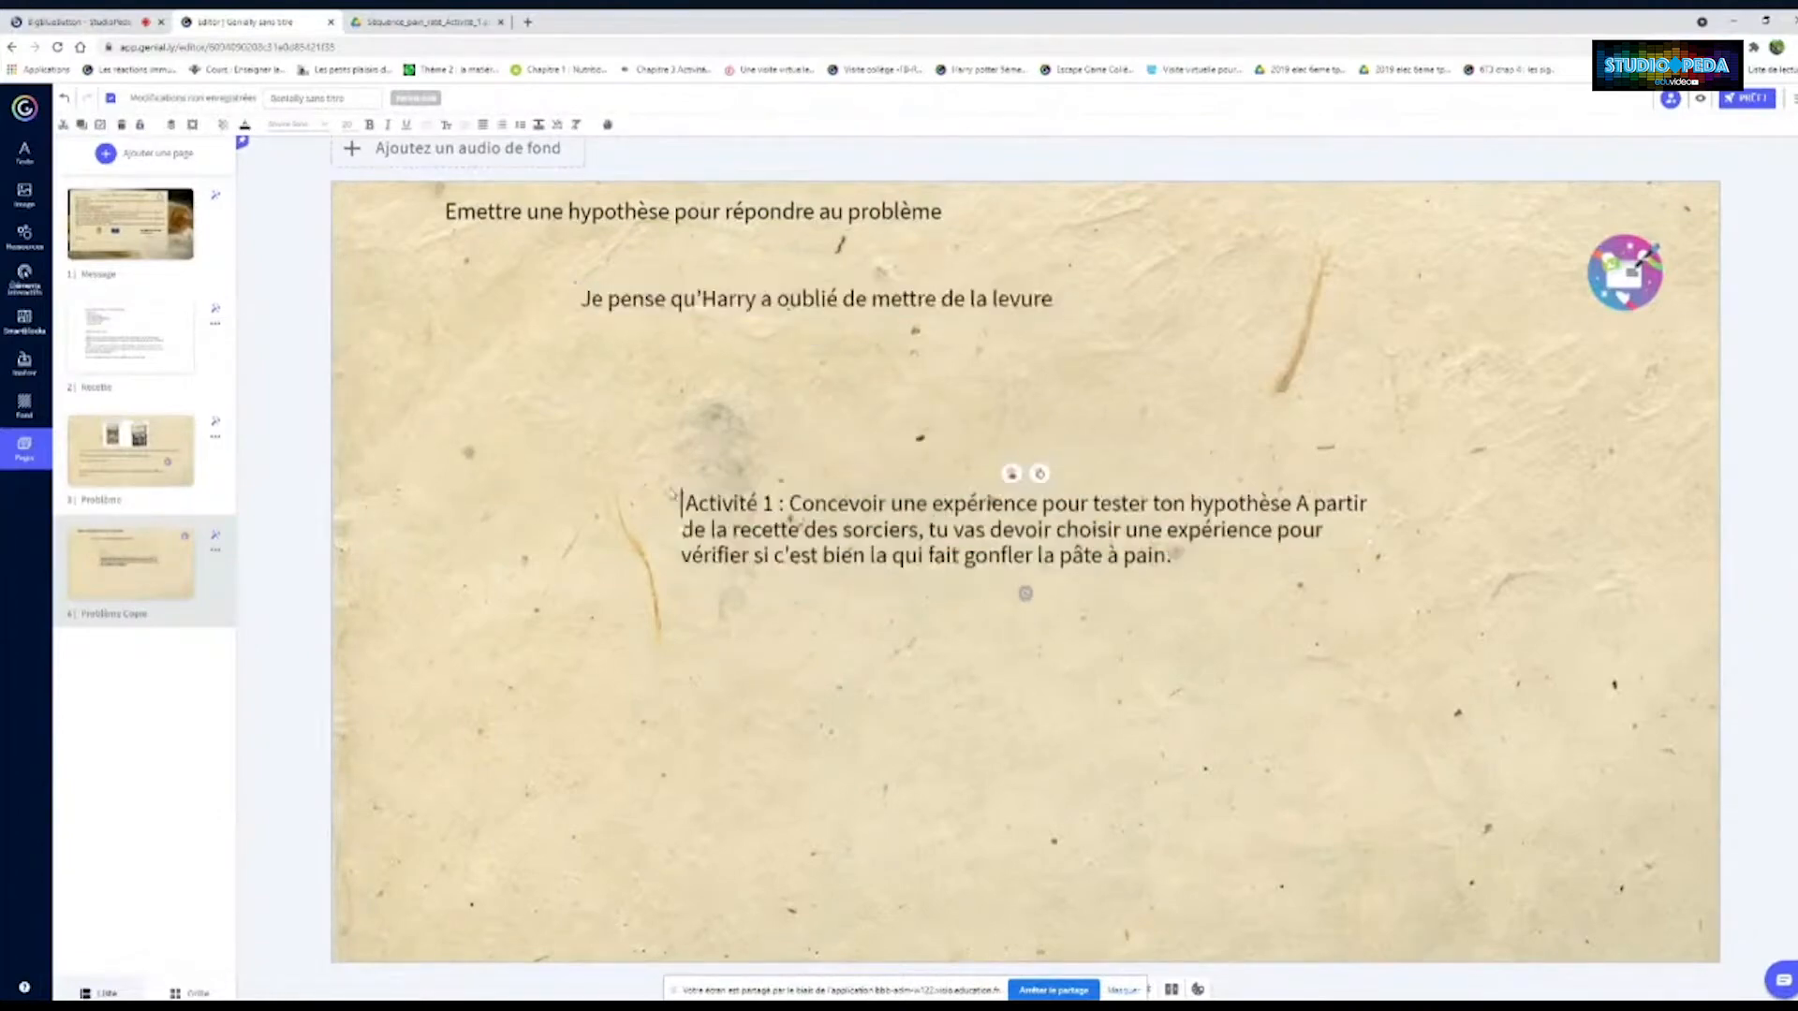
Separate the Activité 1 title from its paragraph with a blank line, move the block lower, and leave a word-sized gap after "c'est bien la"
left_click(1297, 504)
key("Return")
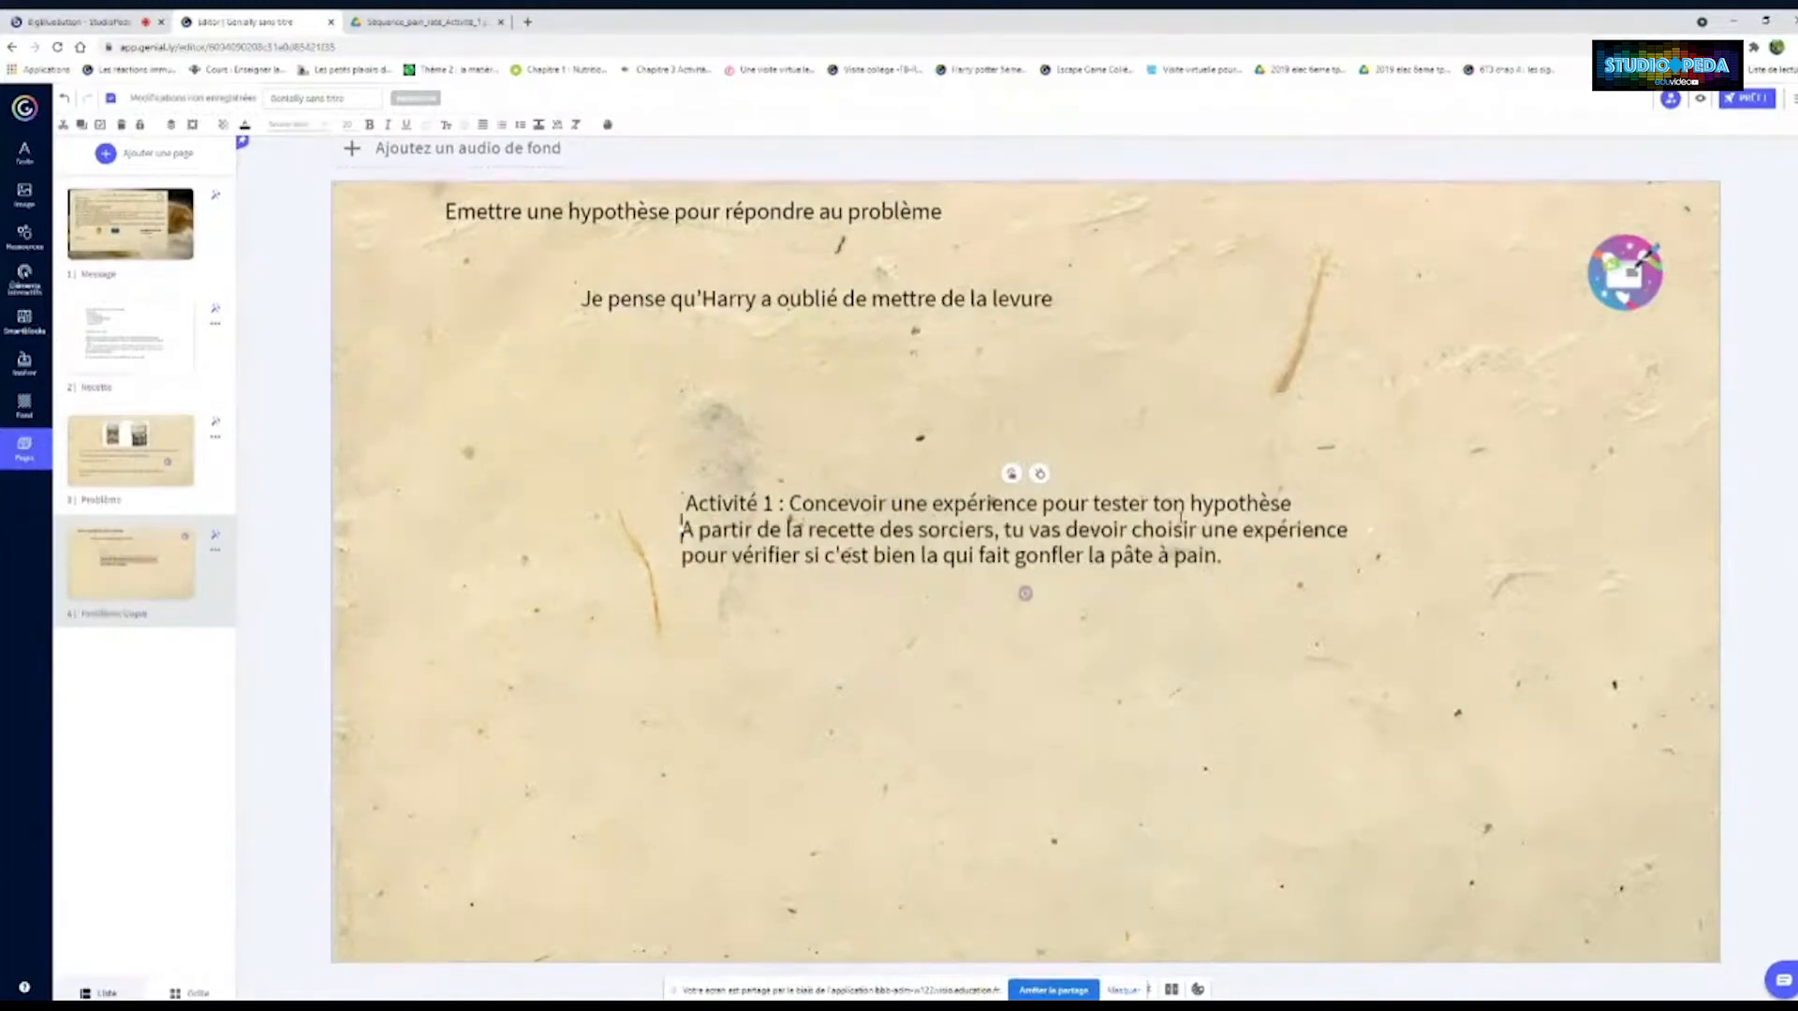
key("Return")
left_click_drag(1027, 525, 820, 586)
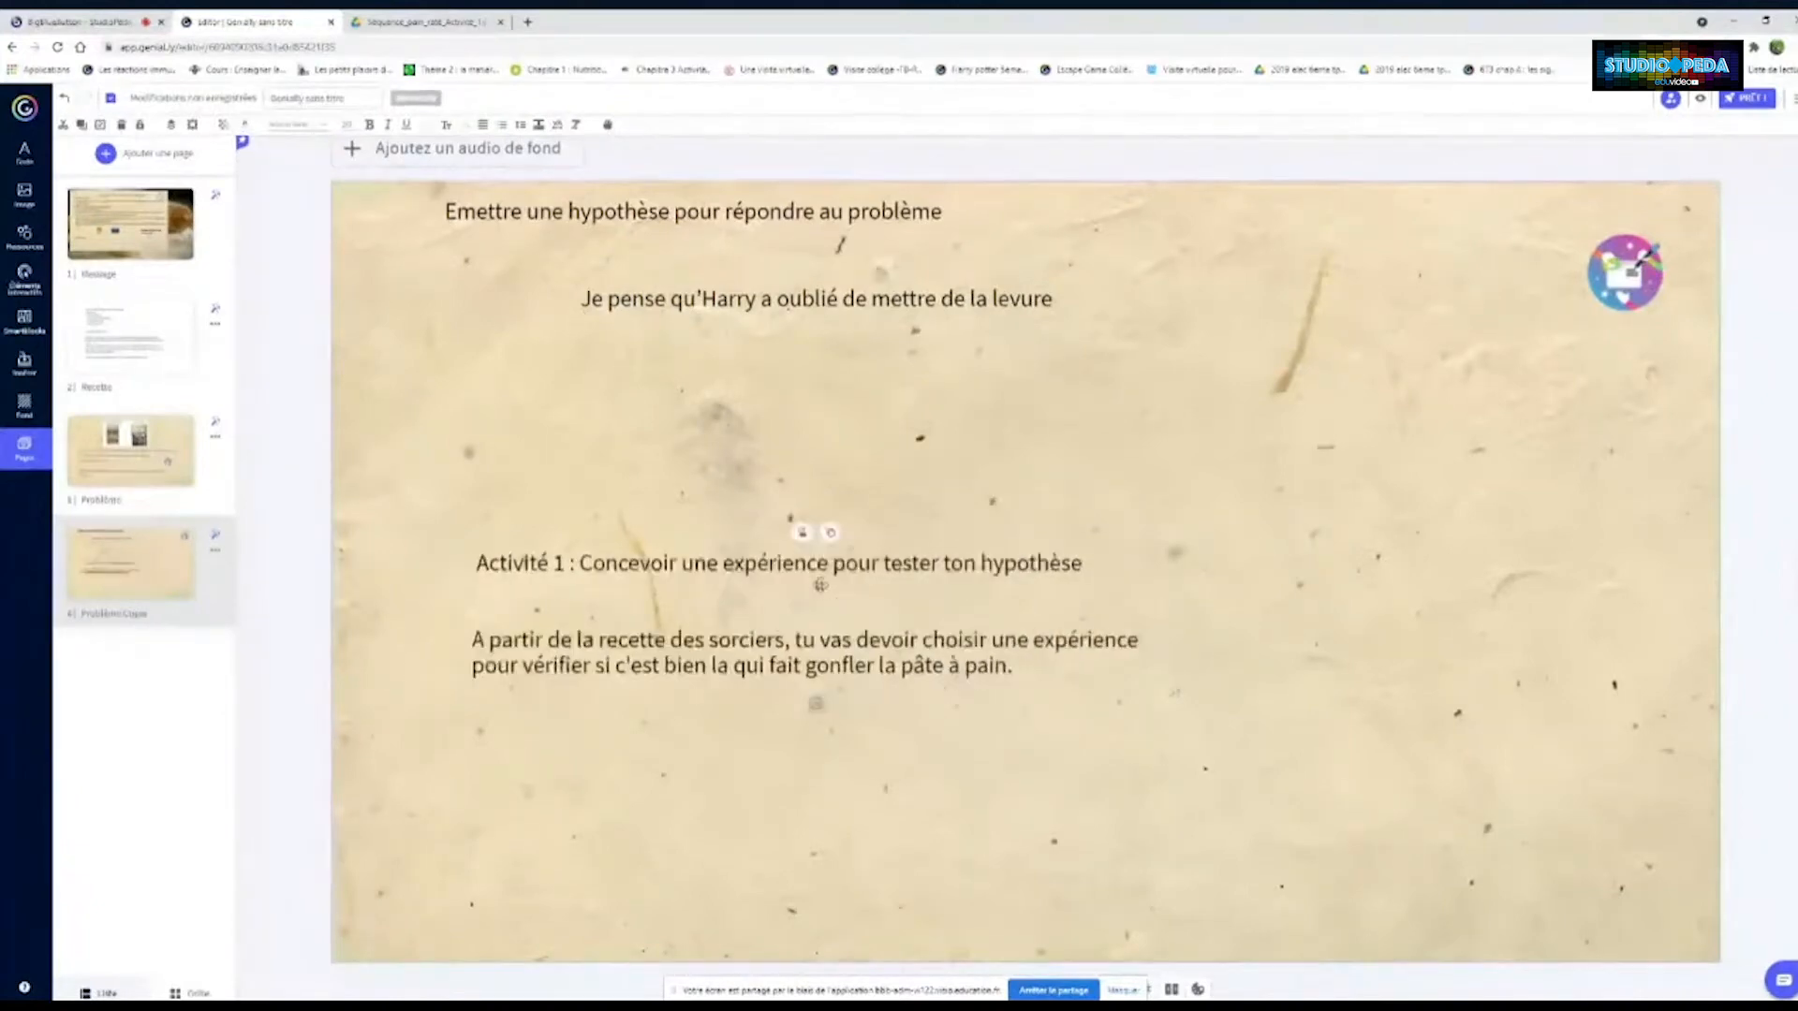
left_click(731, 665)
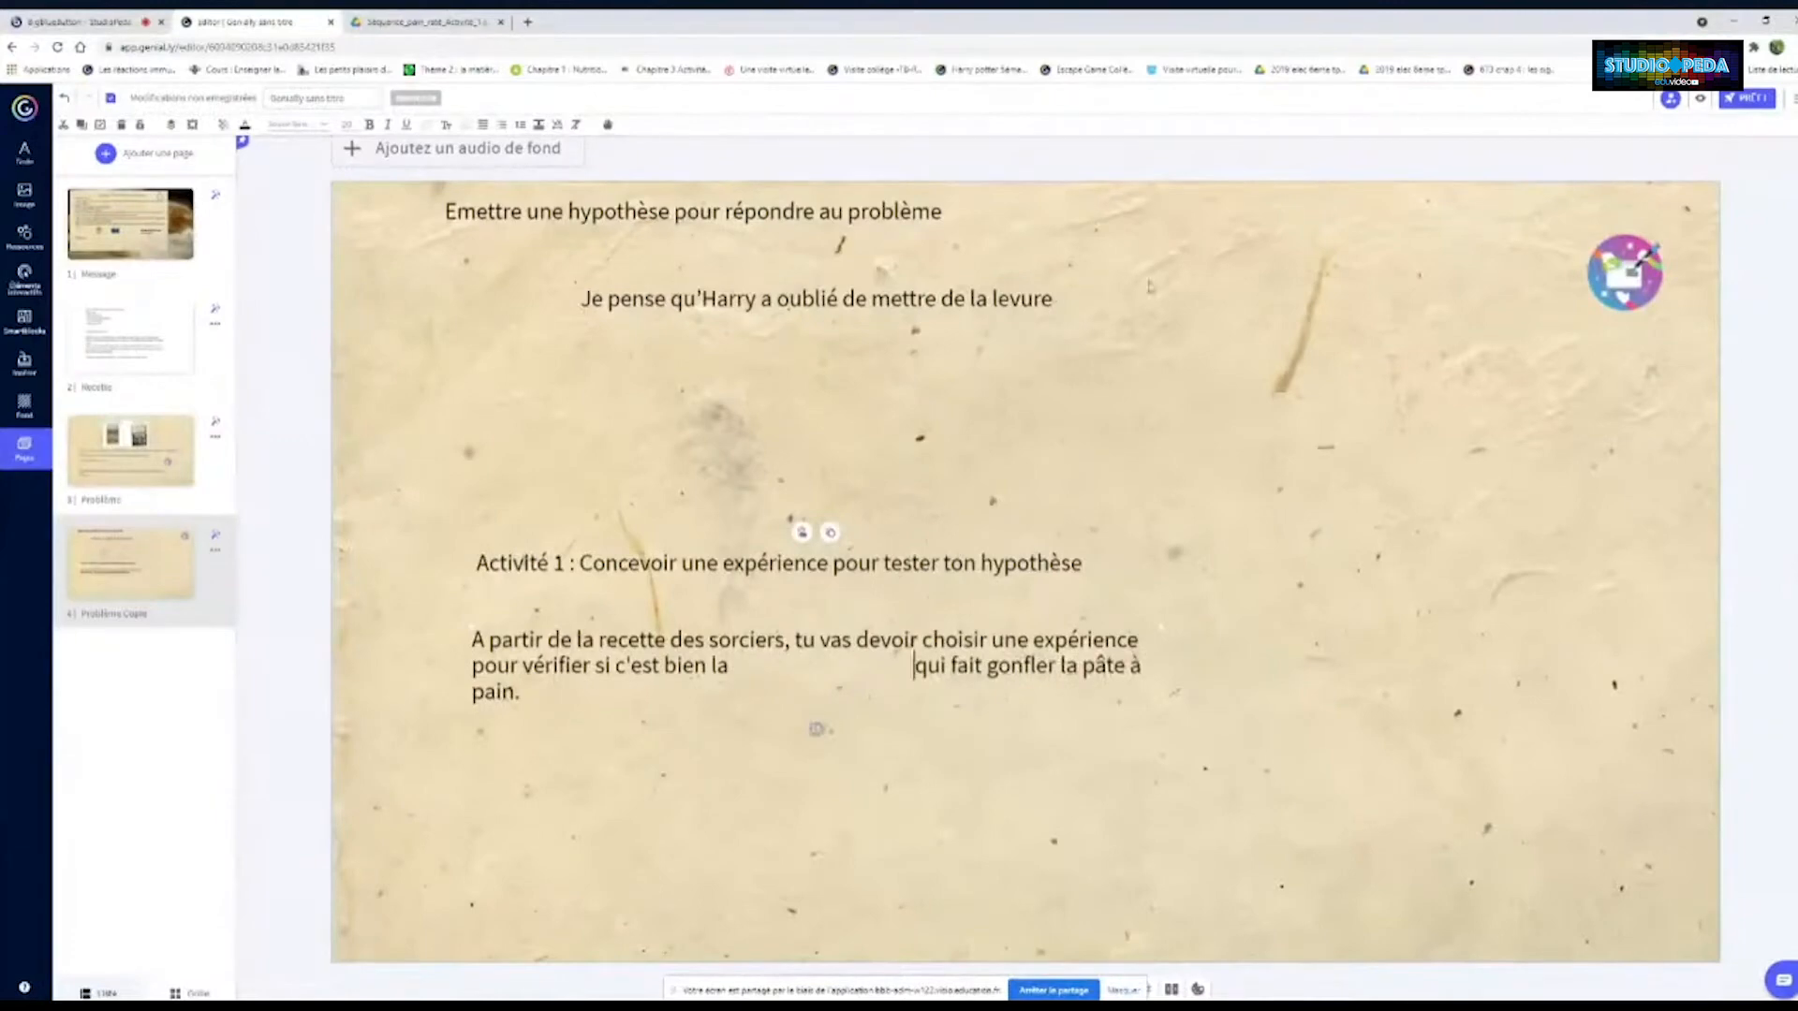
Add "levure" as a separate subtitle text, narrow its box and place it in the gap of the Activité 1 paragraph
left_click(37, 166)
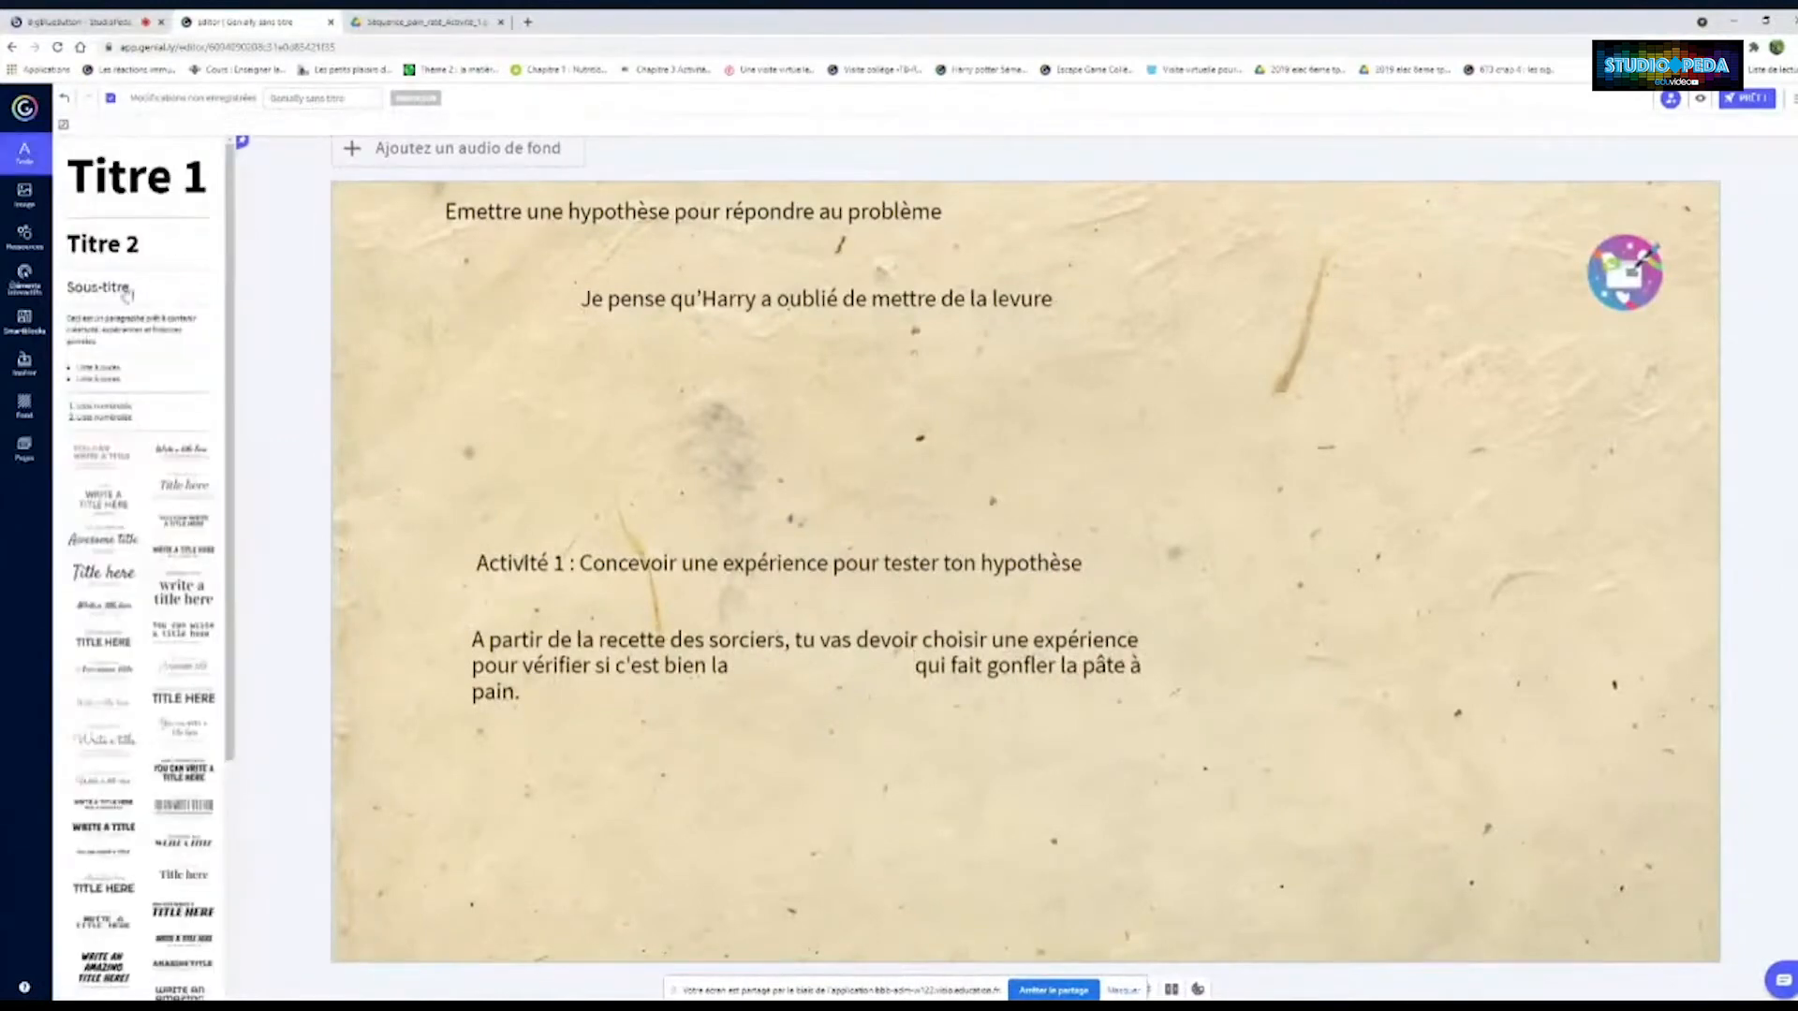
left_click(127, 295)
type("levure")
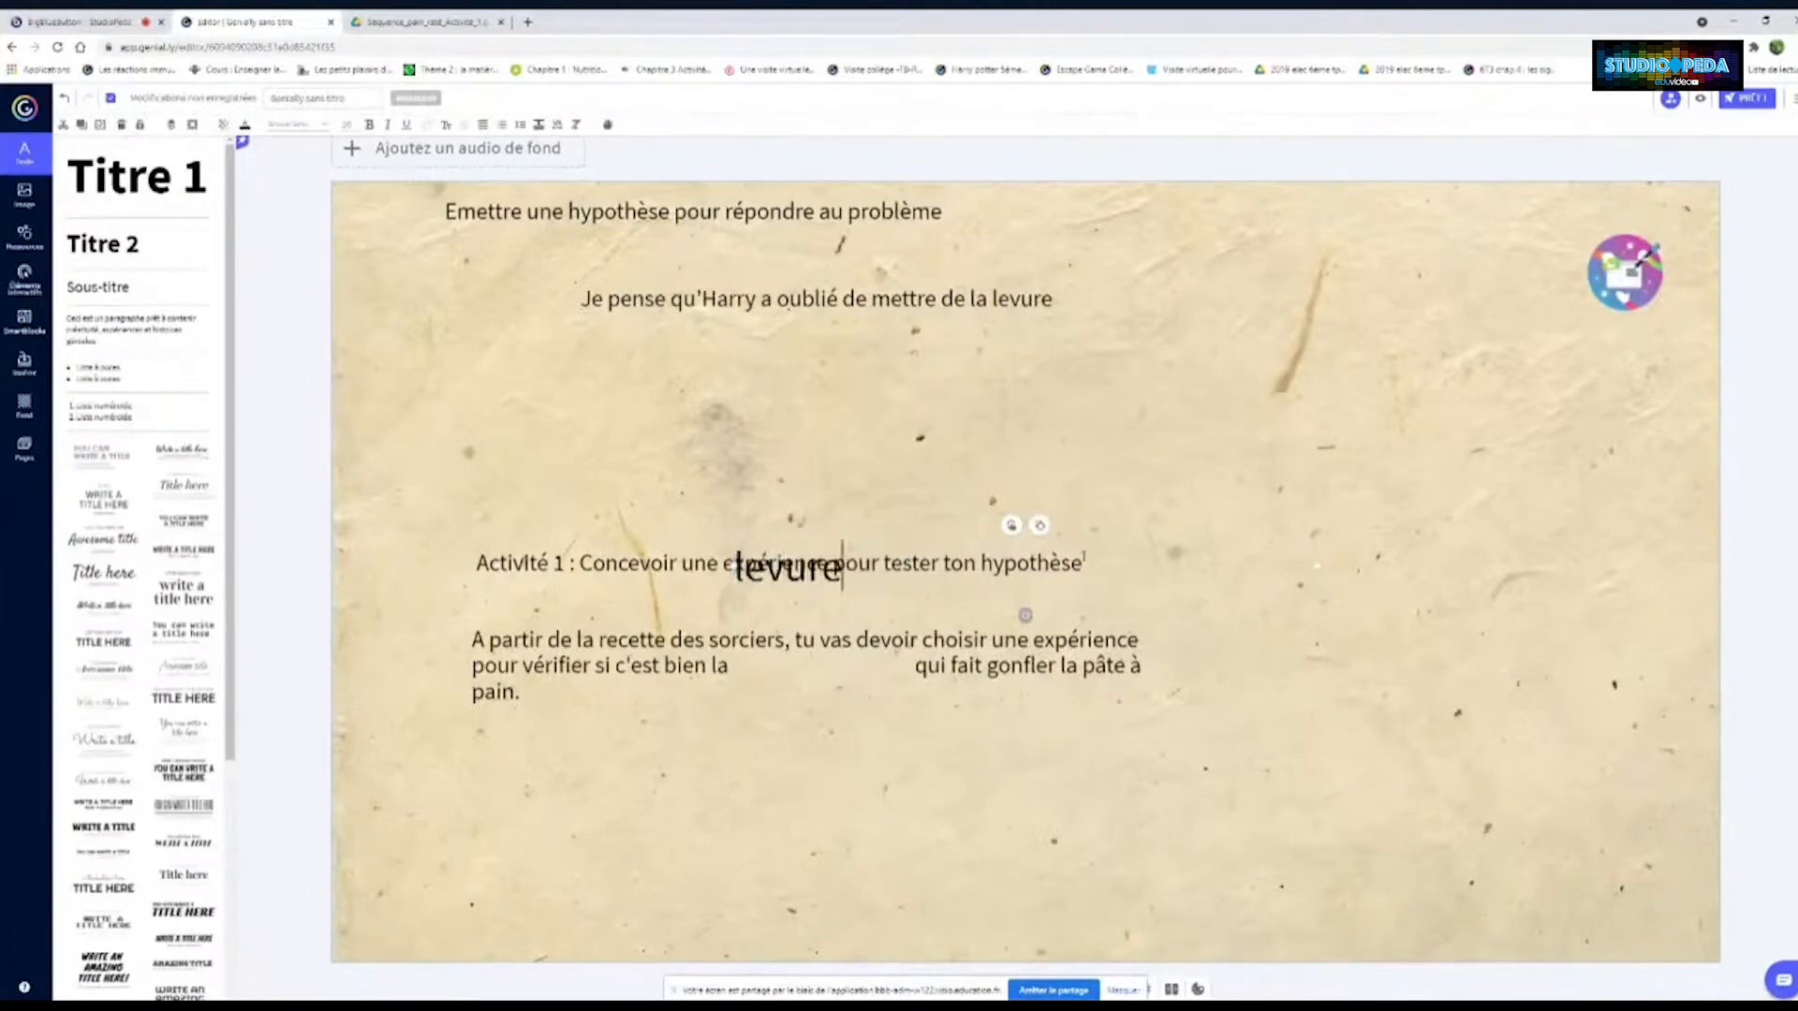
left_click_drag(1311, 563, 870, 564)
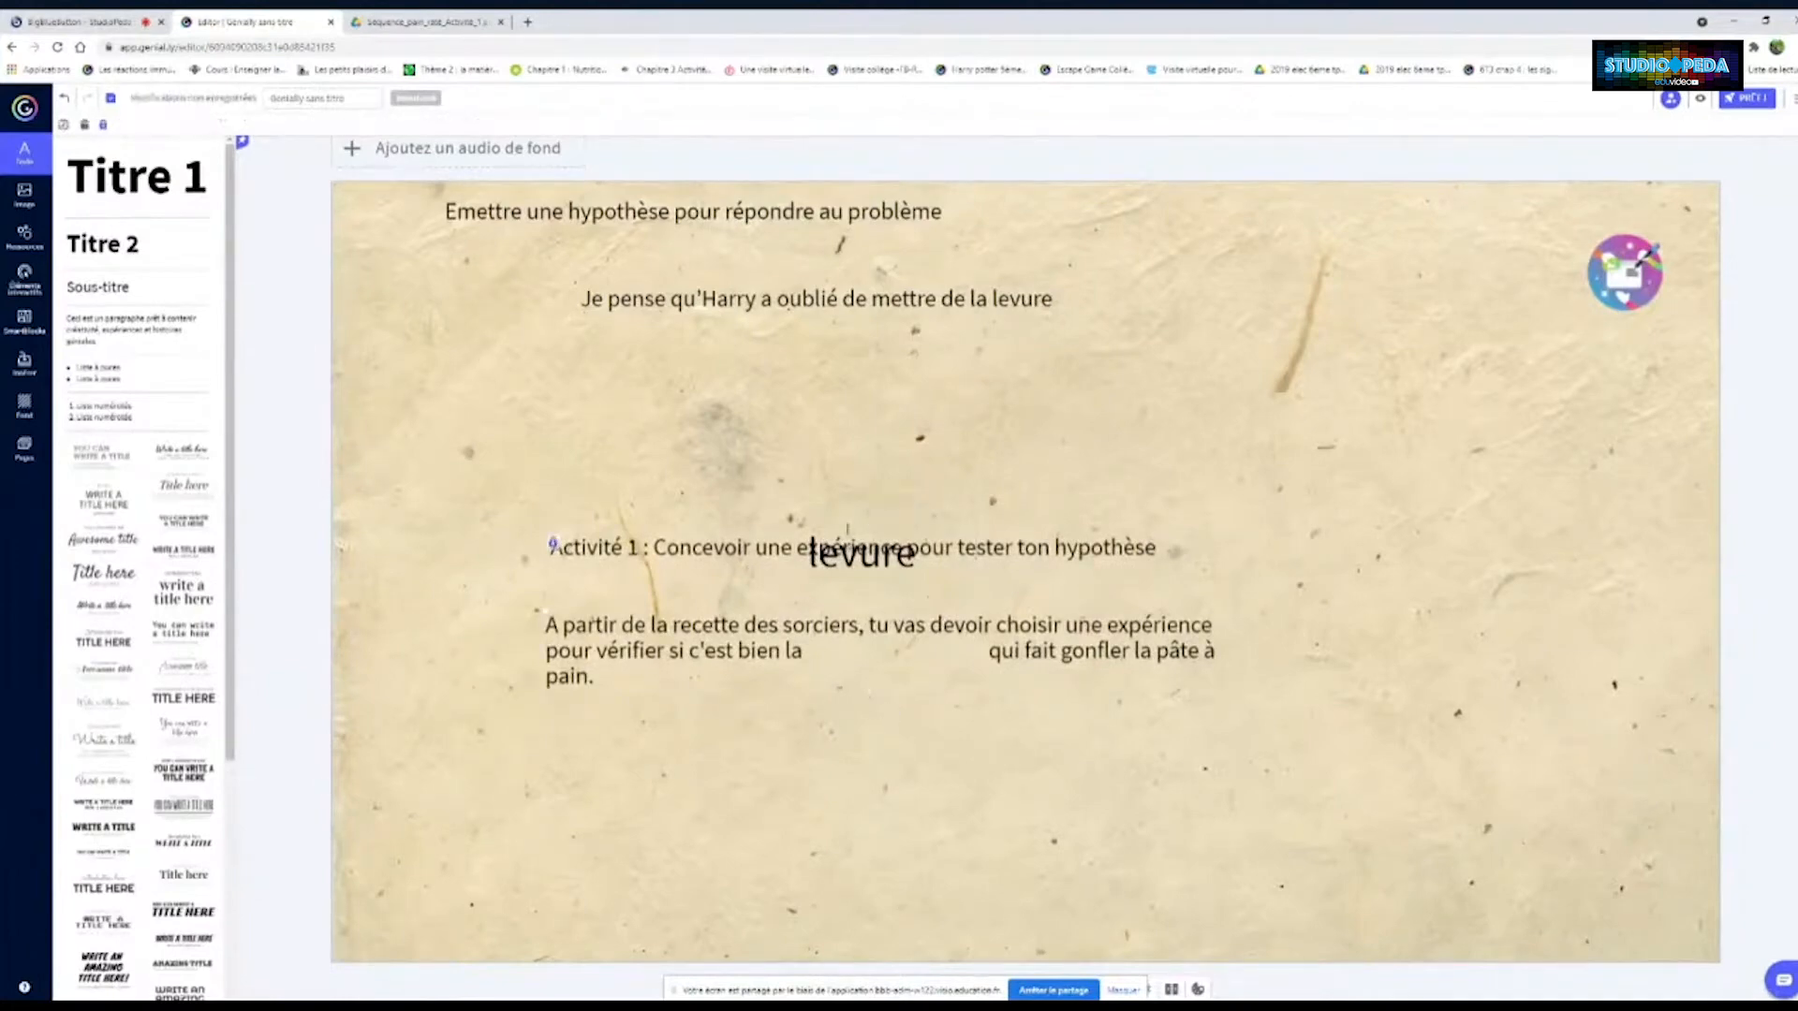
left_click_drag(838, 560, 863, 663)
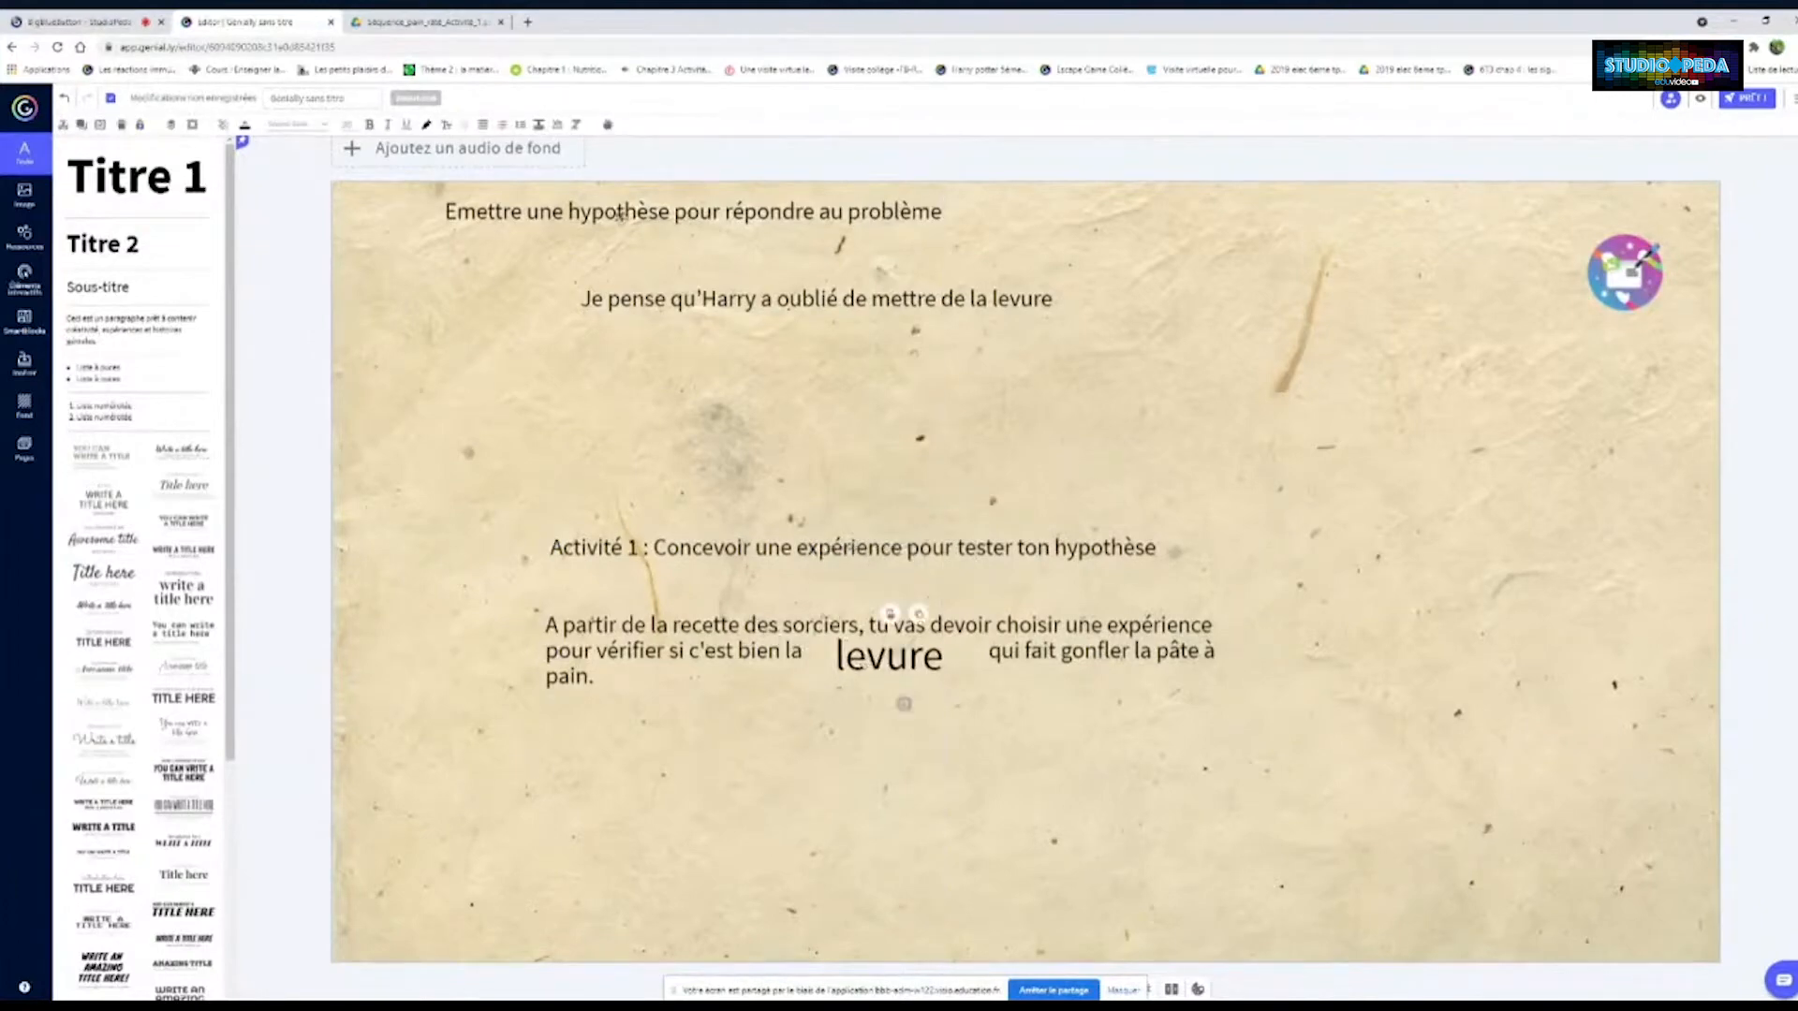
Shift the hypothesis heading slightly inward and set both hypothesis lines in the cursive font
left_click_drag(630, 207, 657, 772)
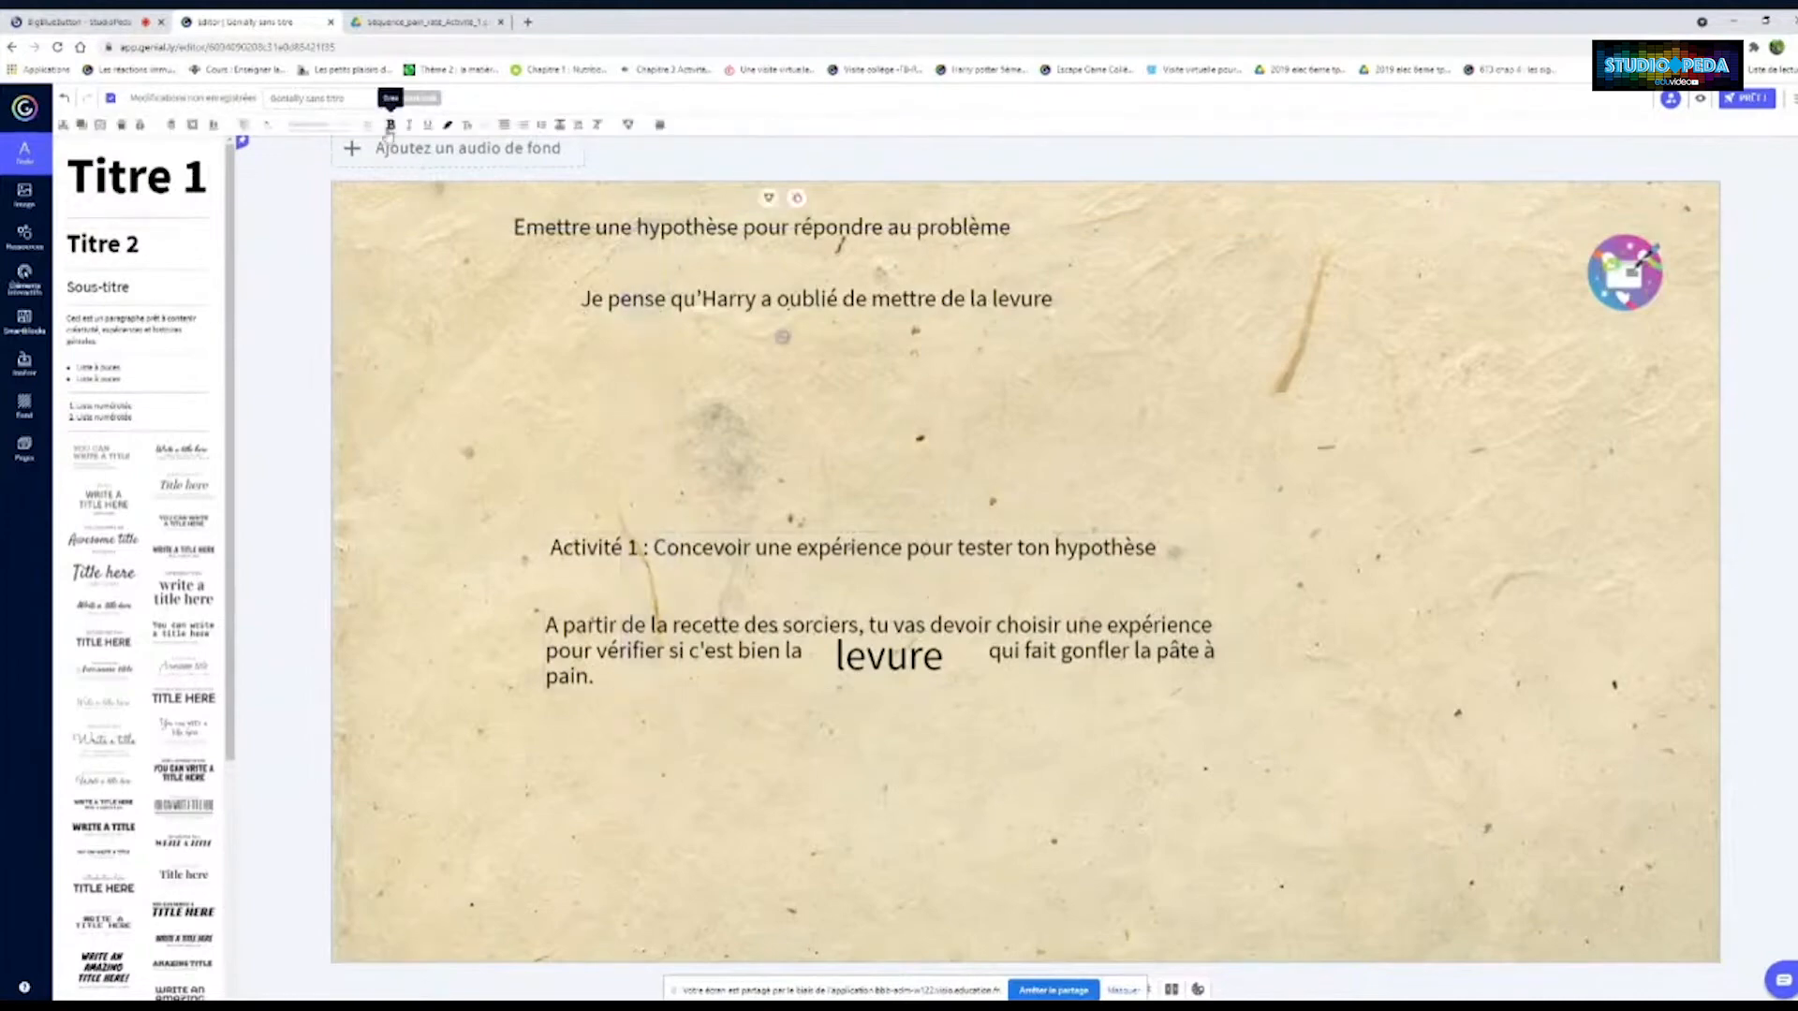
left_click(309, 125)
left_click(192, 205)
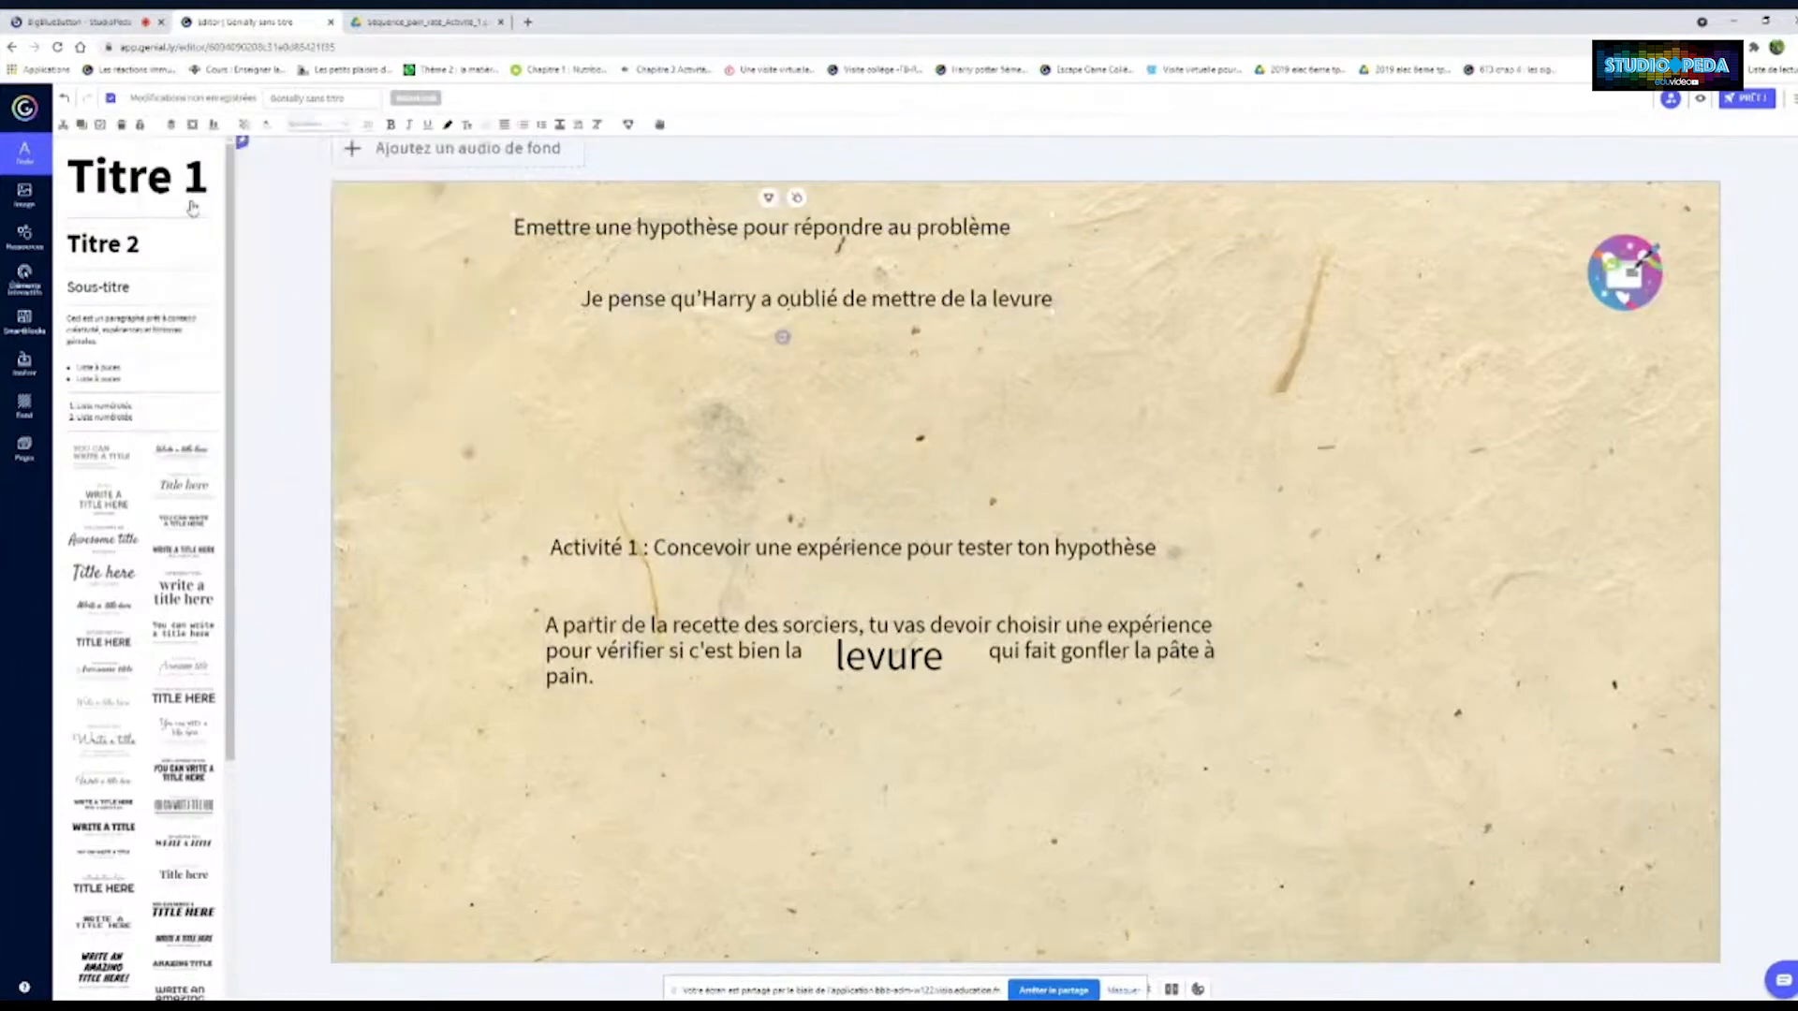
Set the Activité 1 block and the separate word "levure" in the cursive font at one common size
left_click_drag(614, 466, 1002, 746)
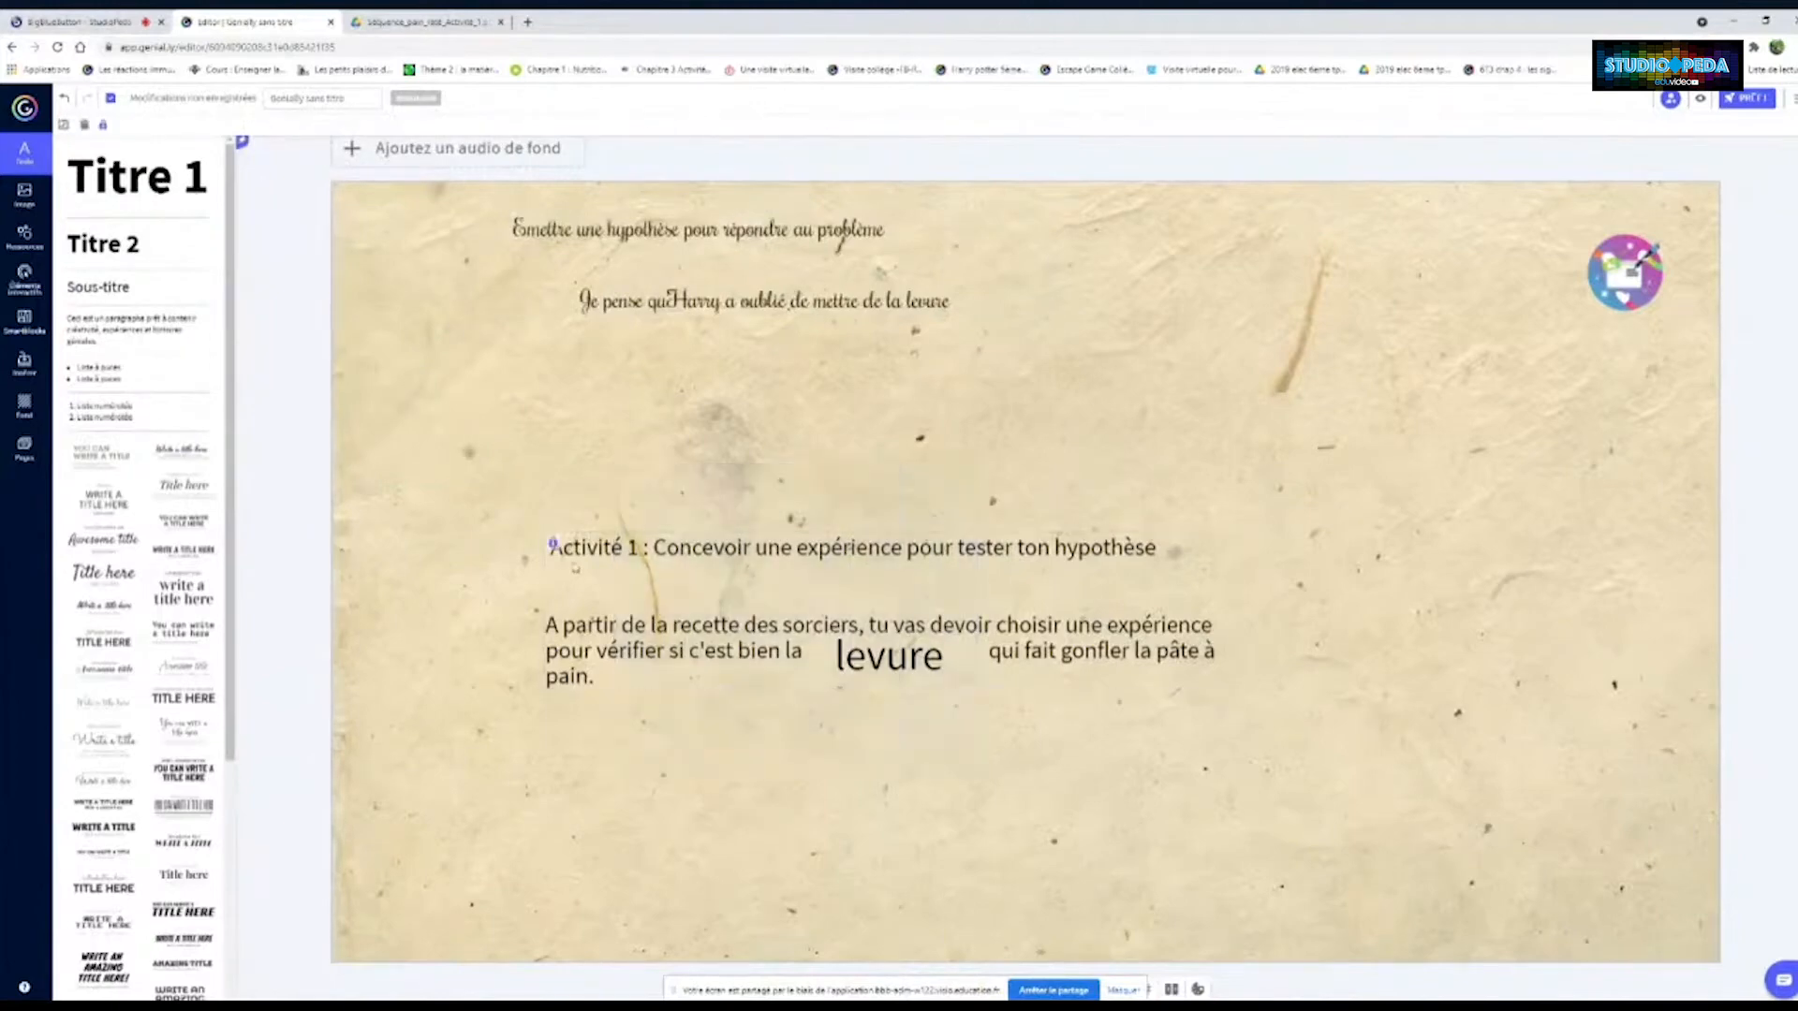
left_click(553, 545)
left_click_drag(660, 486, 1014, 775)
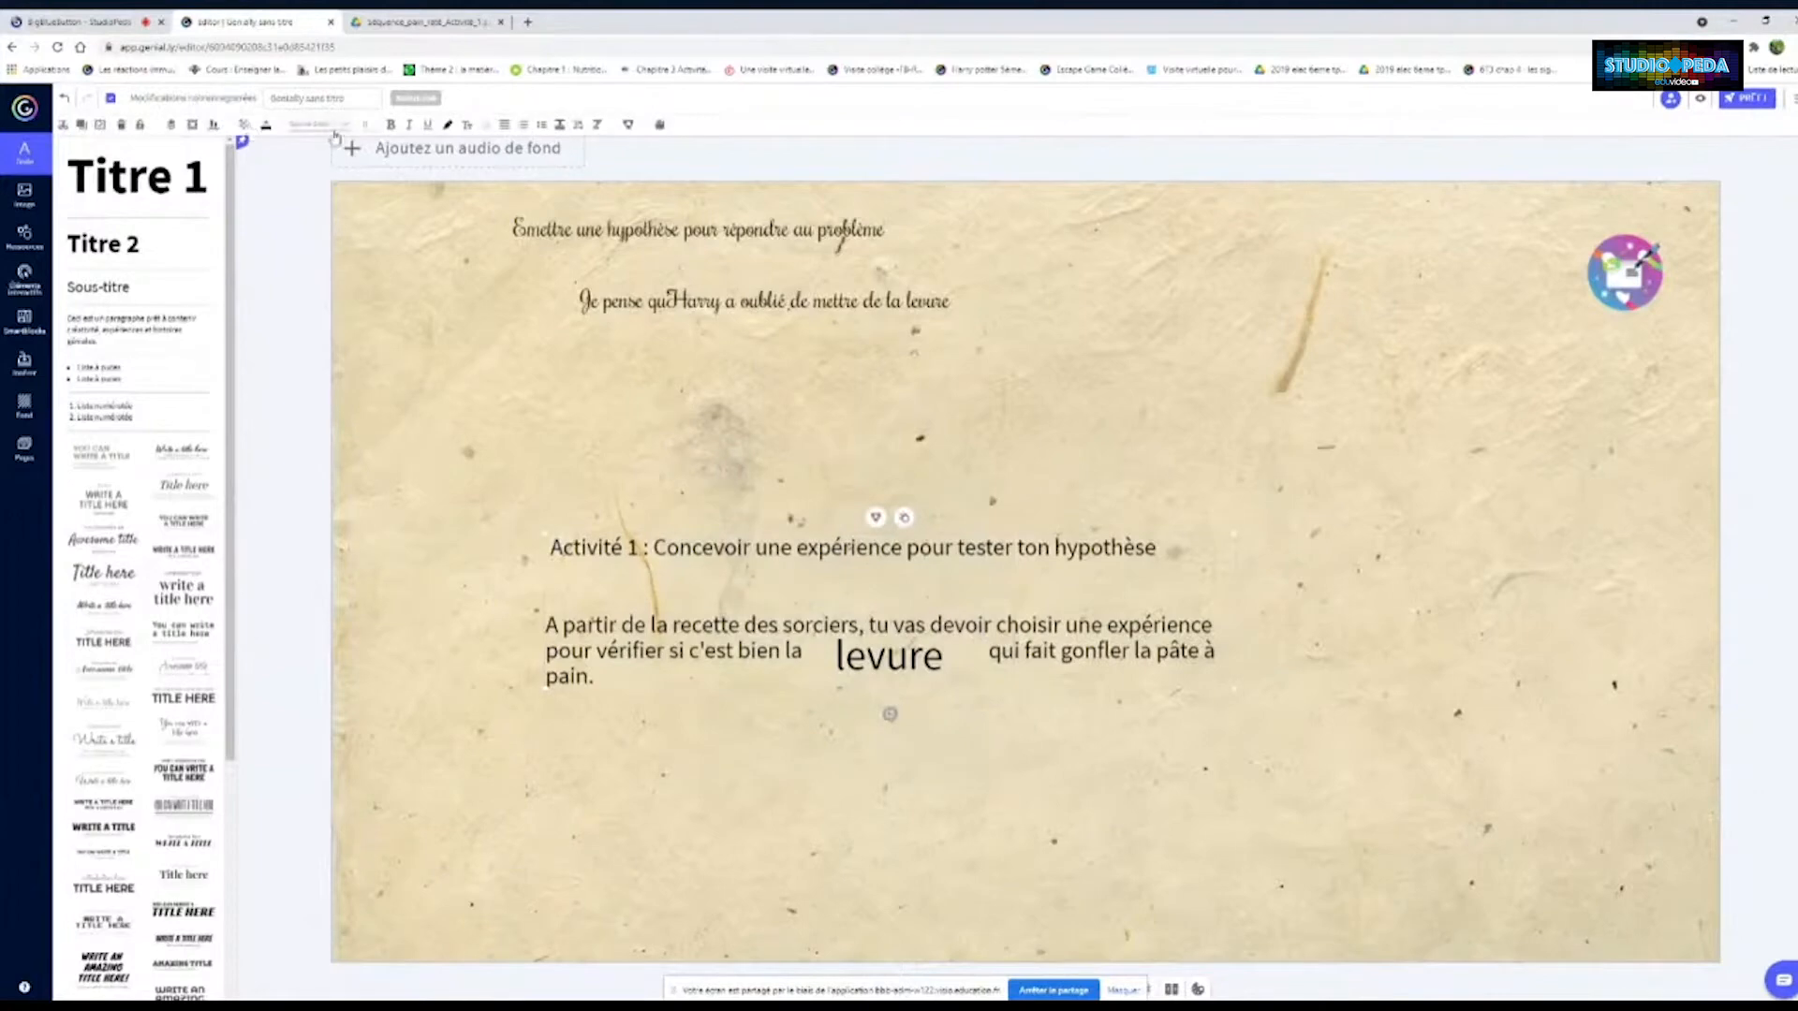
left_click(339, 129)
left_click(189, 206)
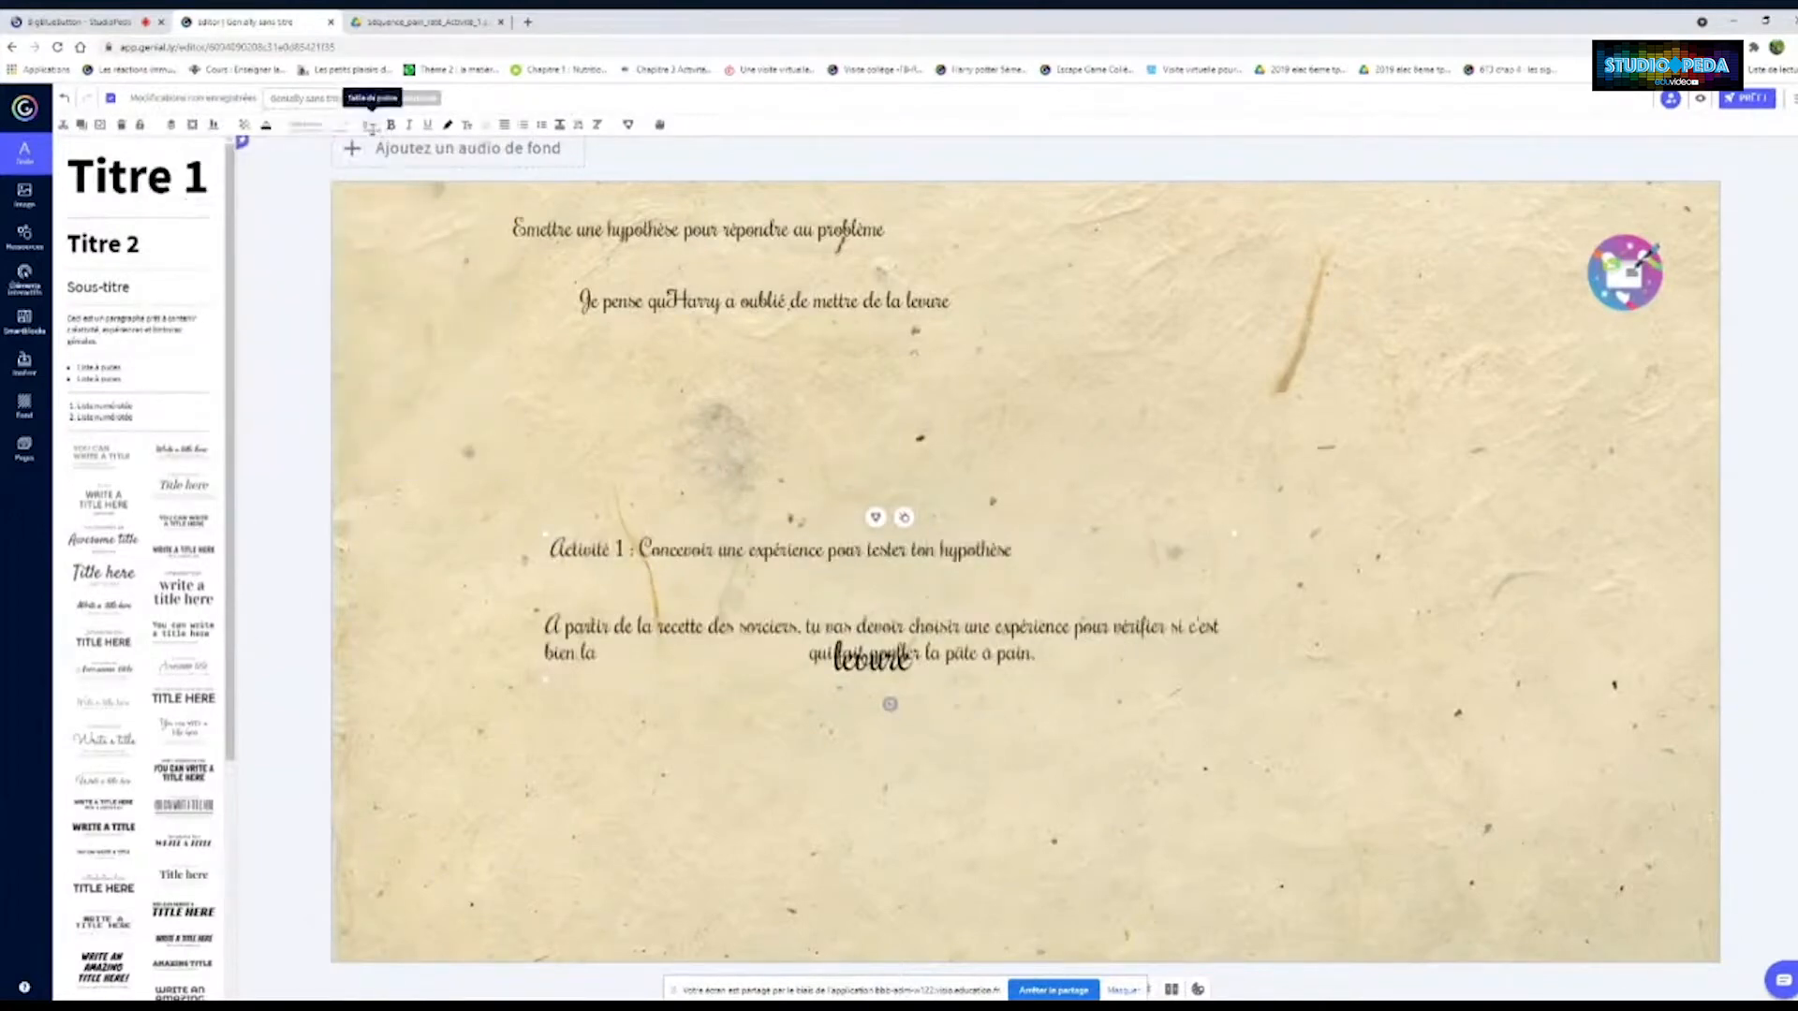
left_click(371, 125)
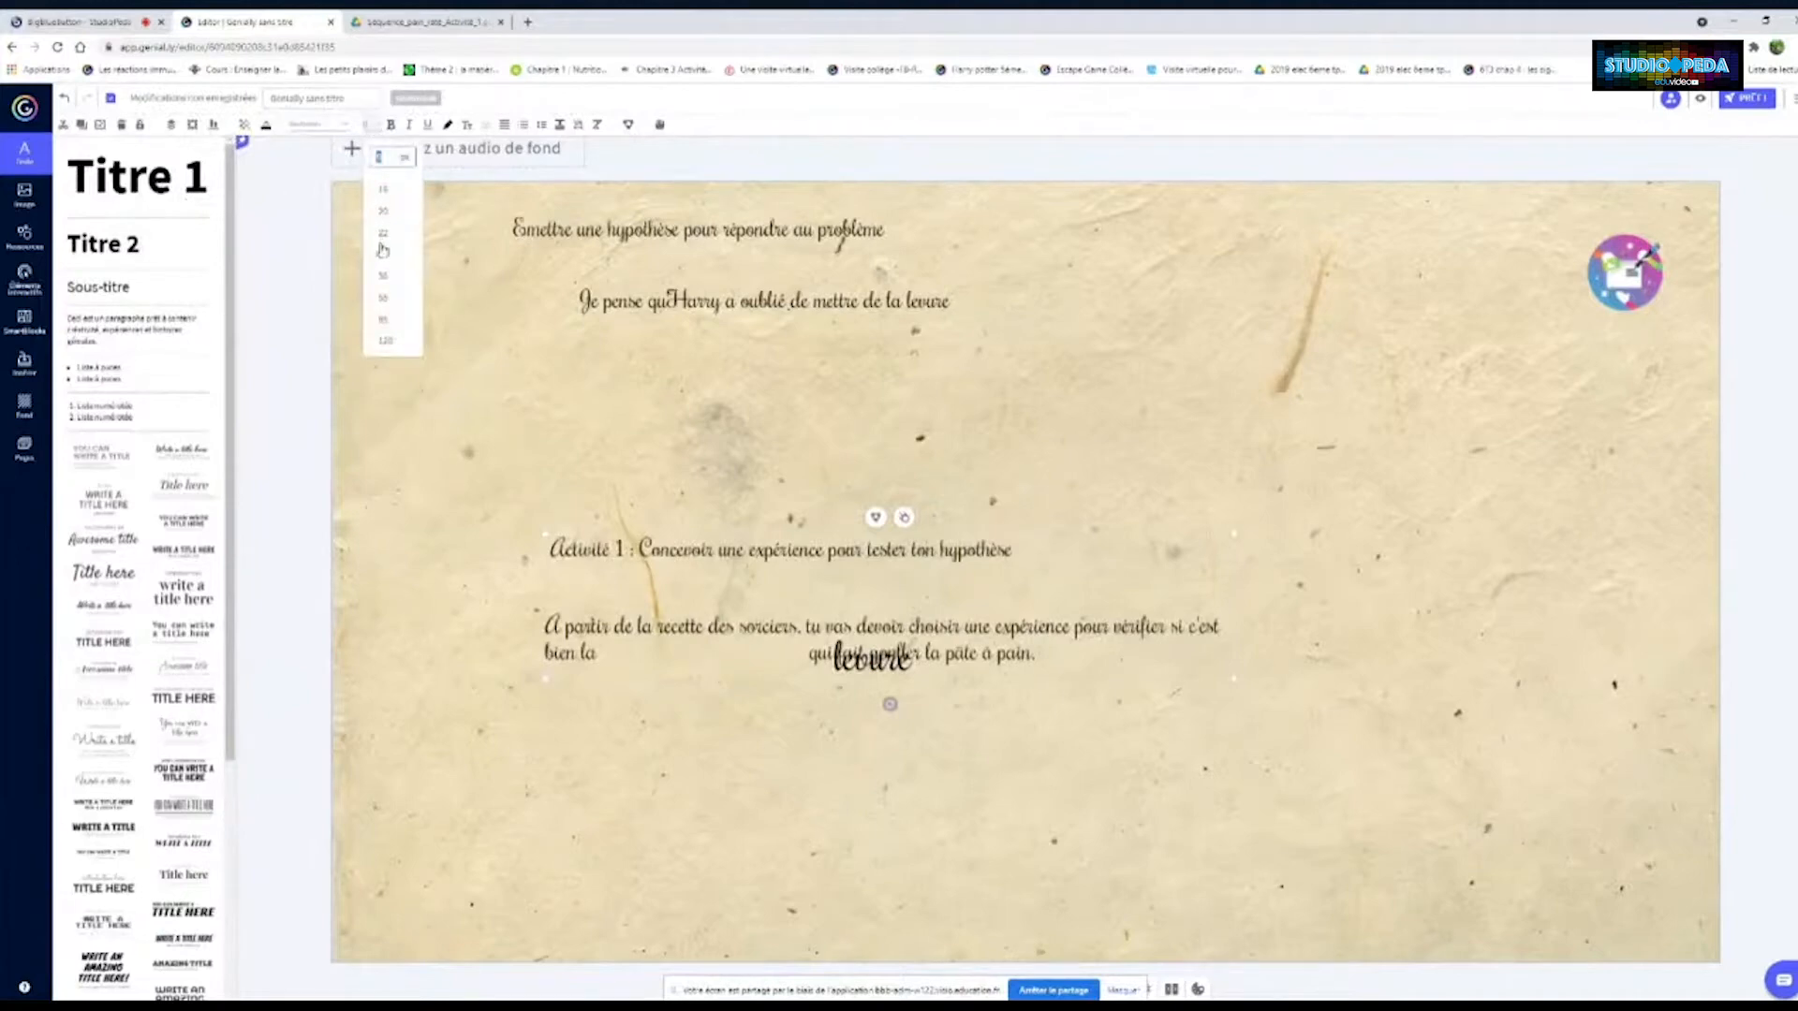
left_click(382, 253)
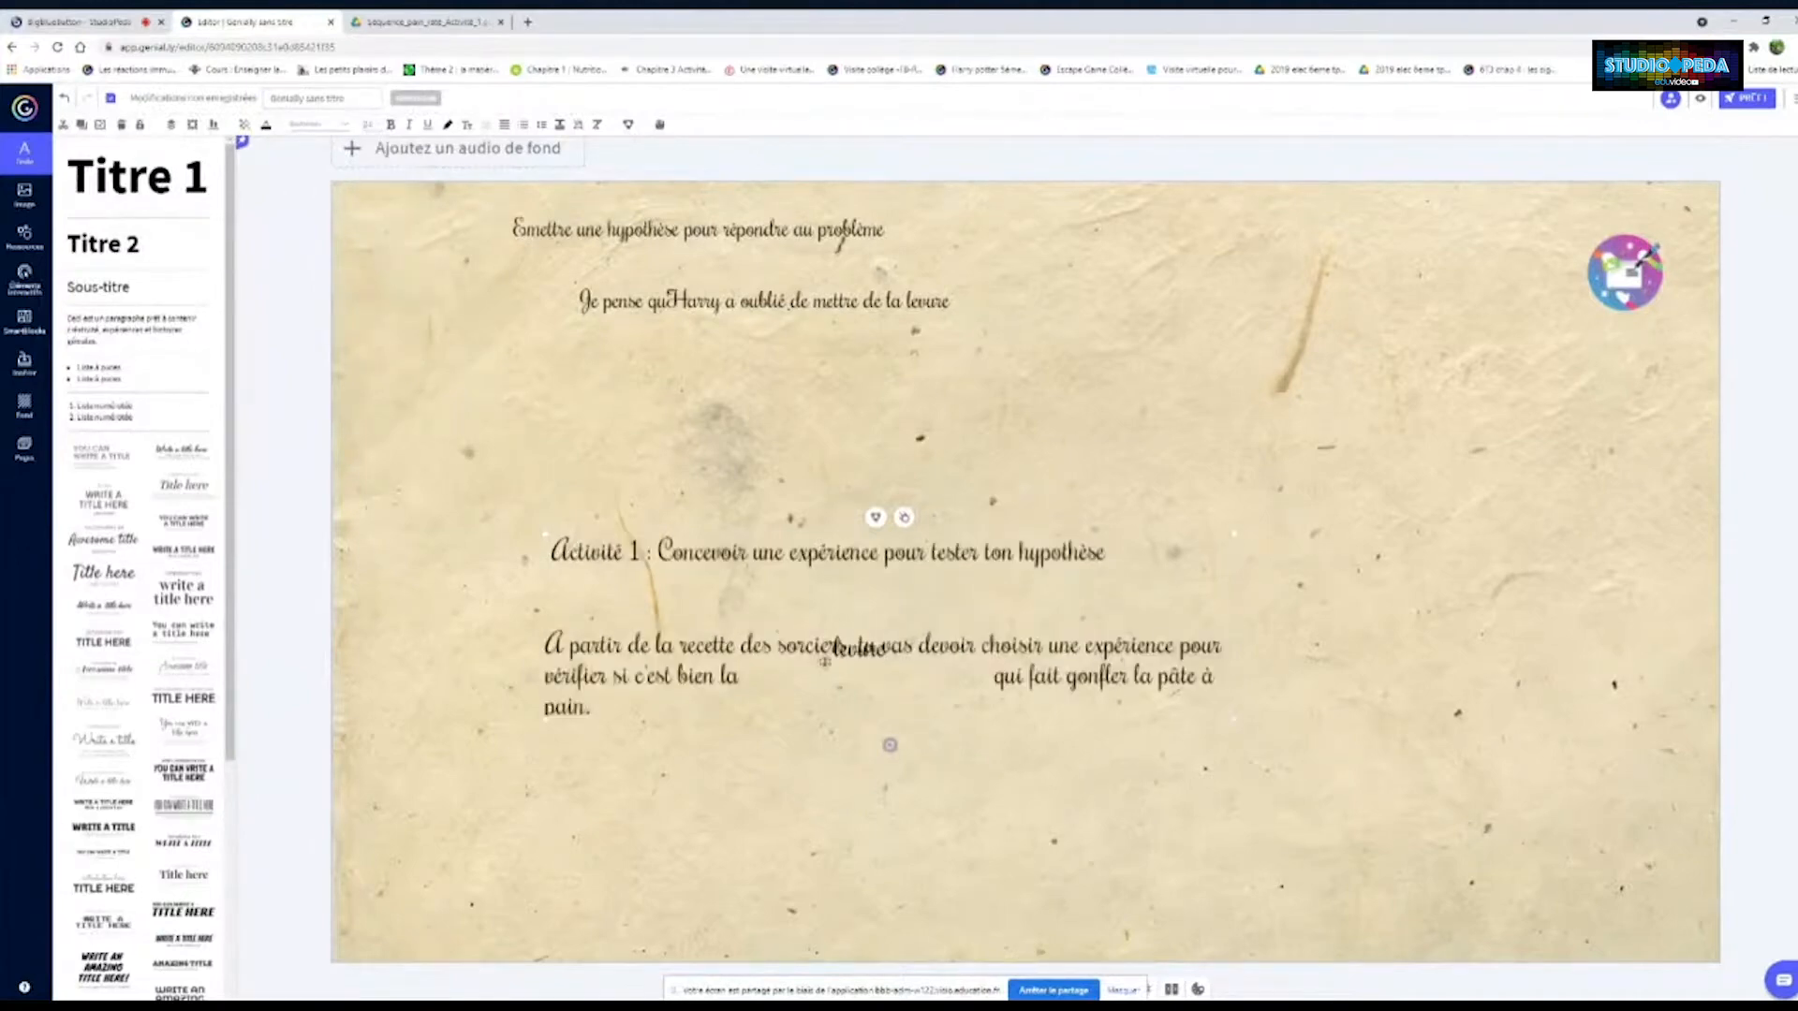
Reposition the Activité 1 block and move the separate word "levure" clear of it, just below the paragraph
mouse_move(824, 662)
left_mouse_down()
mouse_move(802, 687)
mouse_move(812, 634)
left_mouse_up()
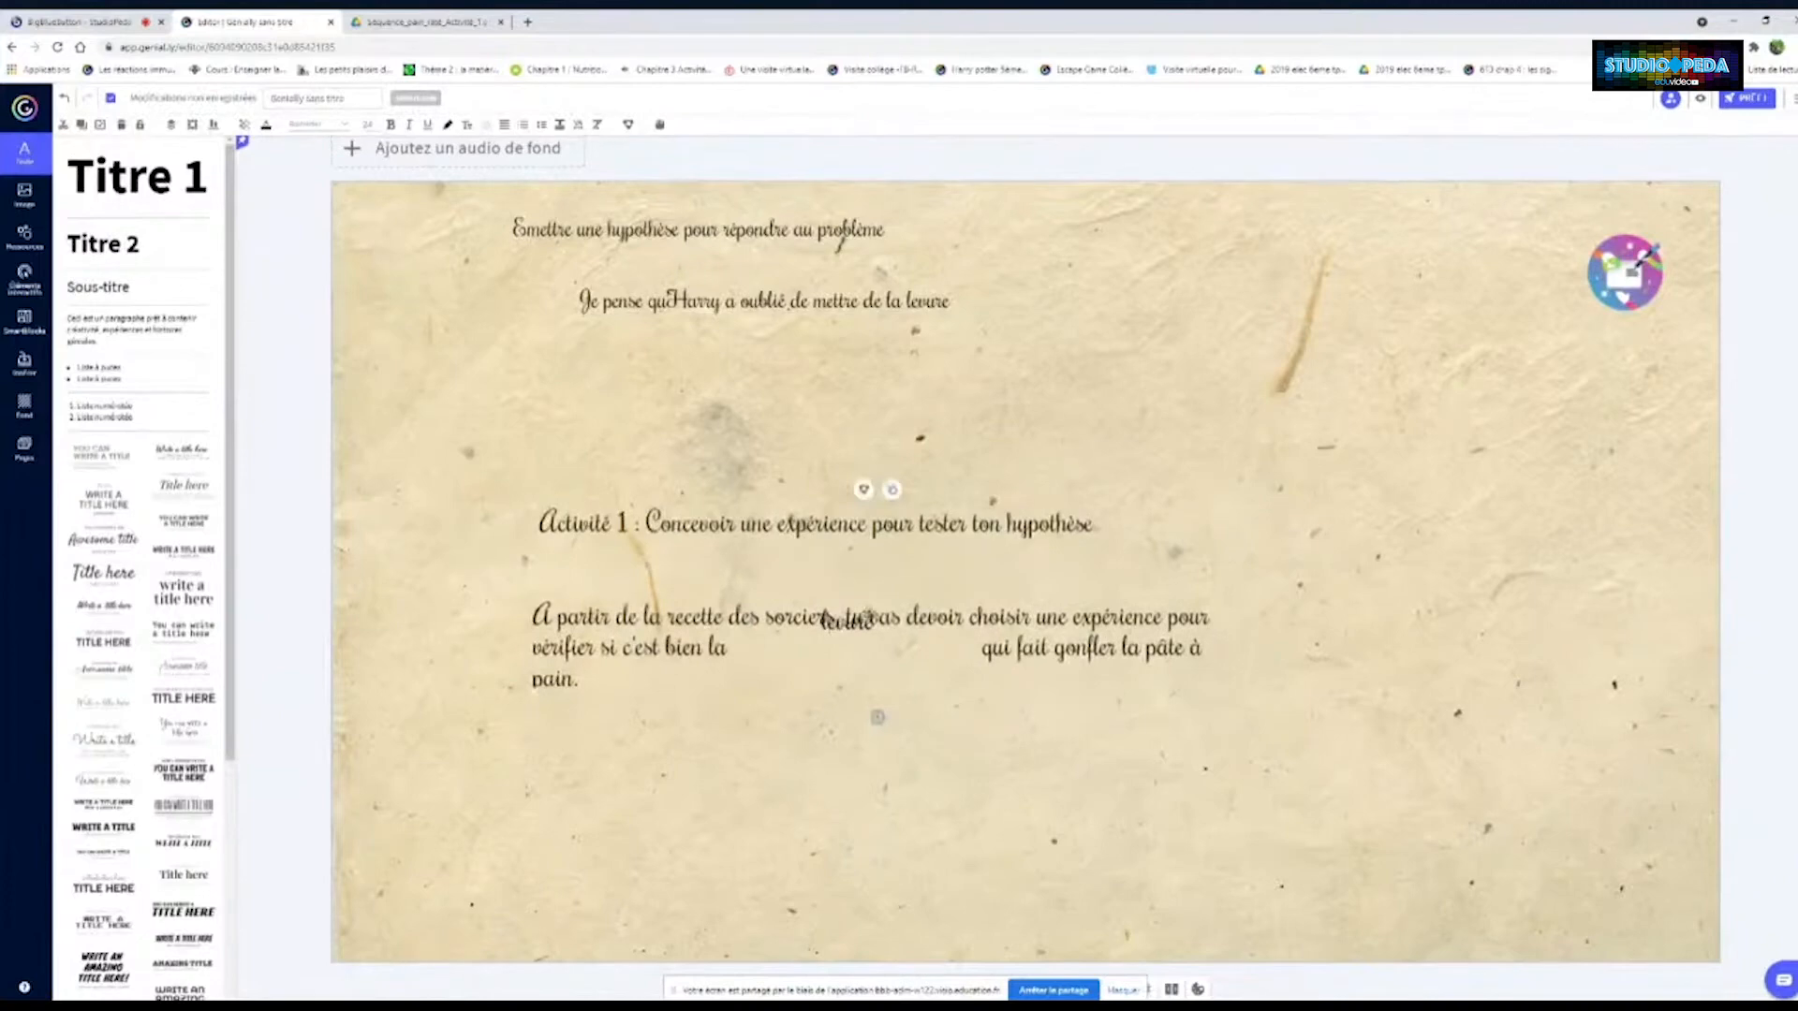
left_click(1112, 554)
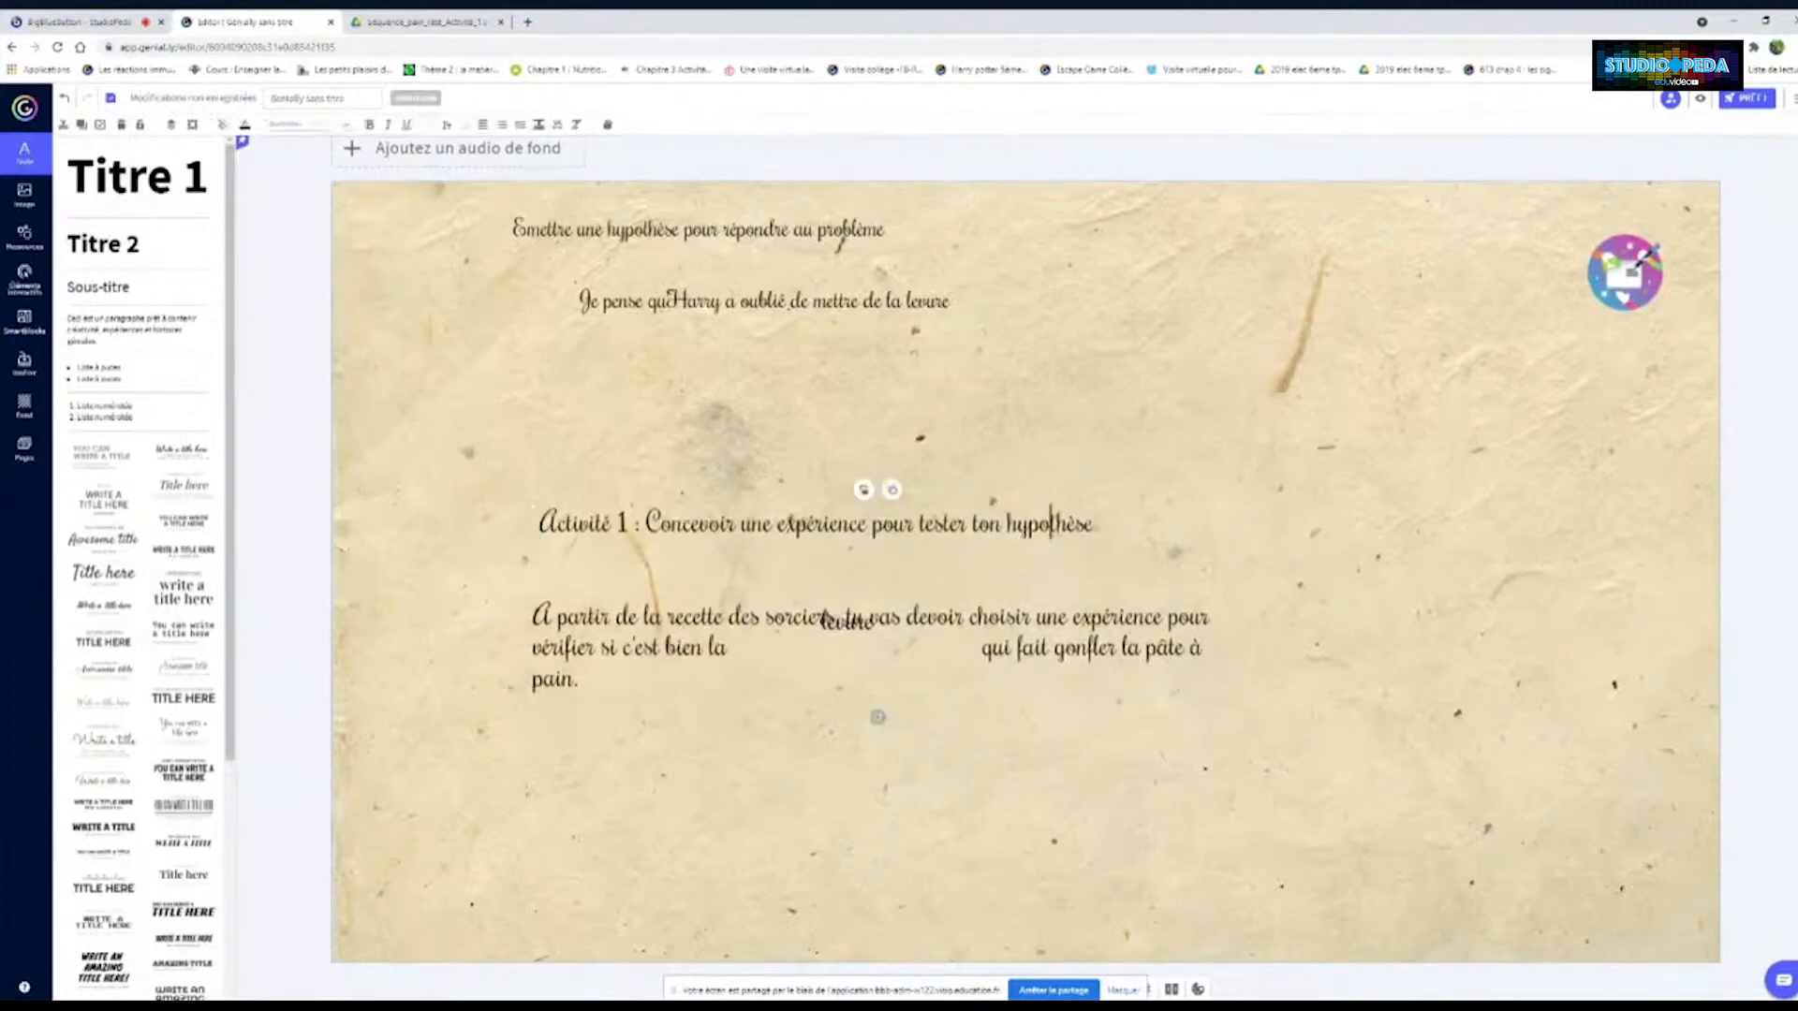
left_click_drag(1079, 503, 1103, 460)
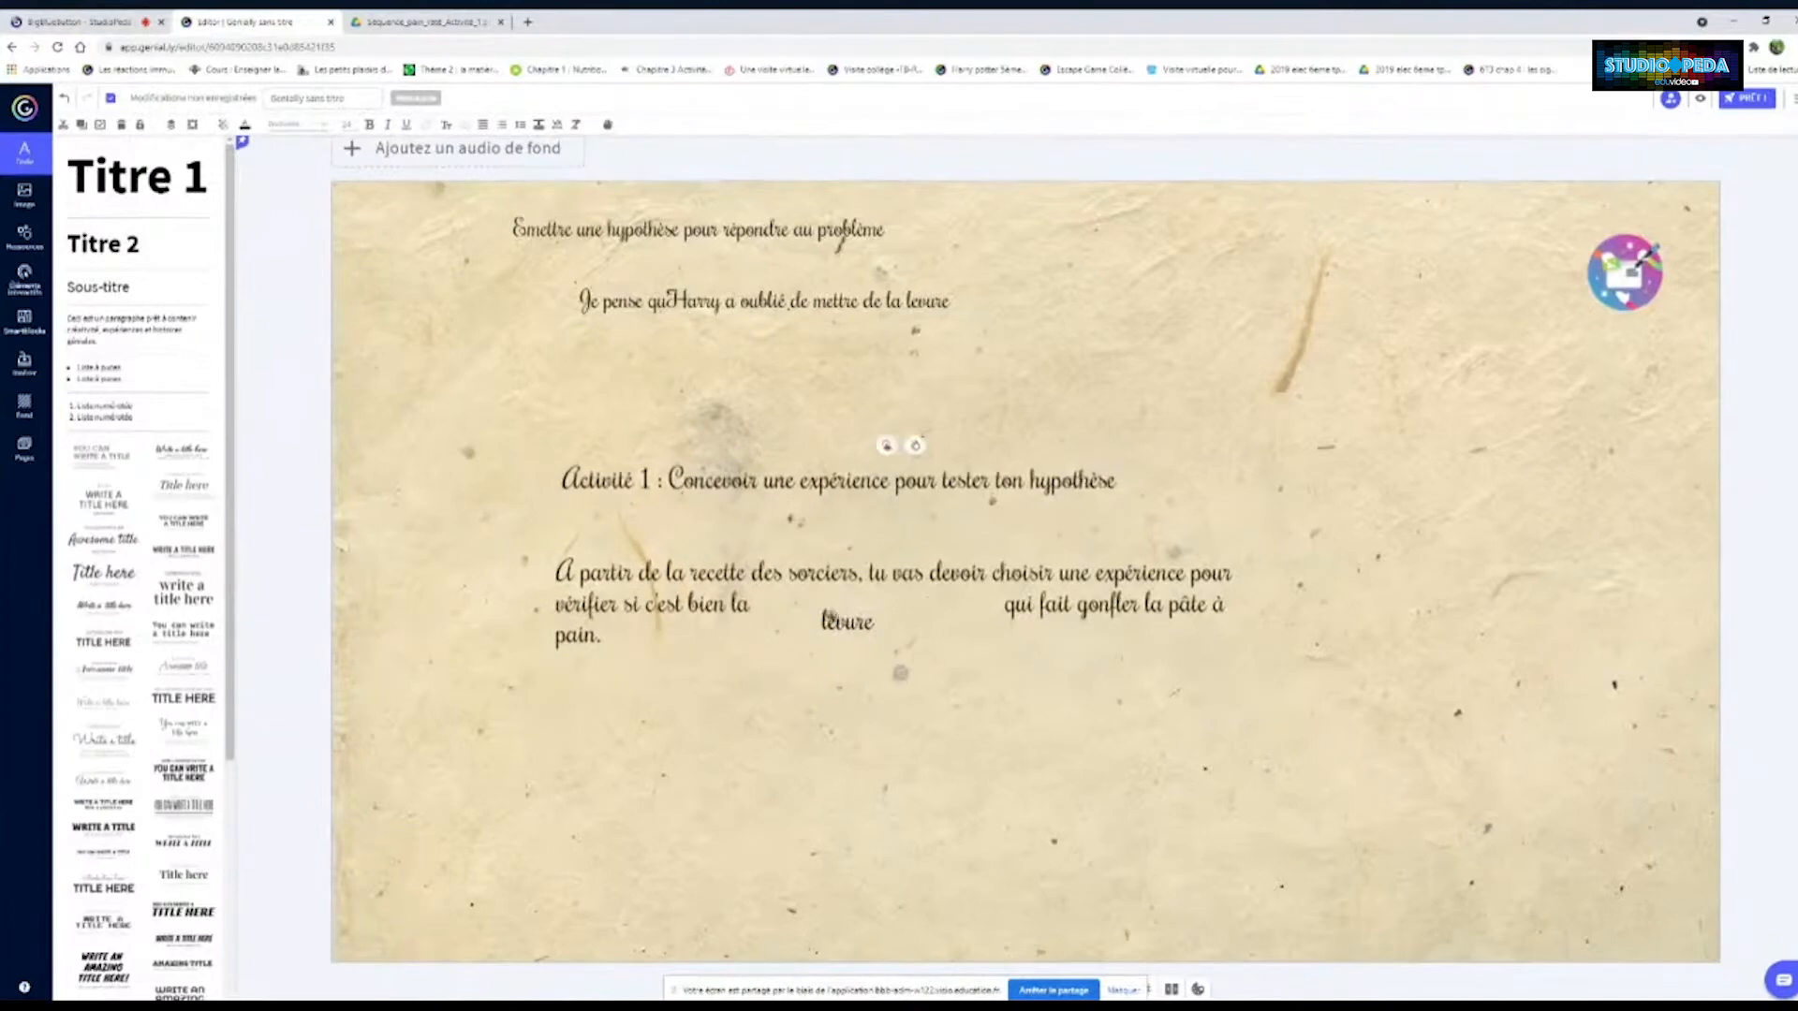
left_click_drag(836, 648, 820, 767)
left_click_drag(883, 514, 849, 574)
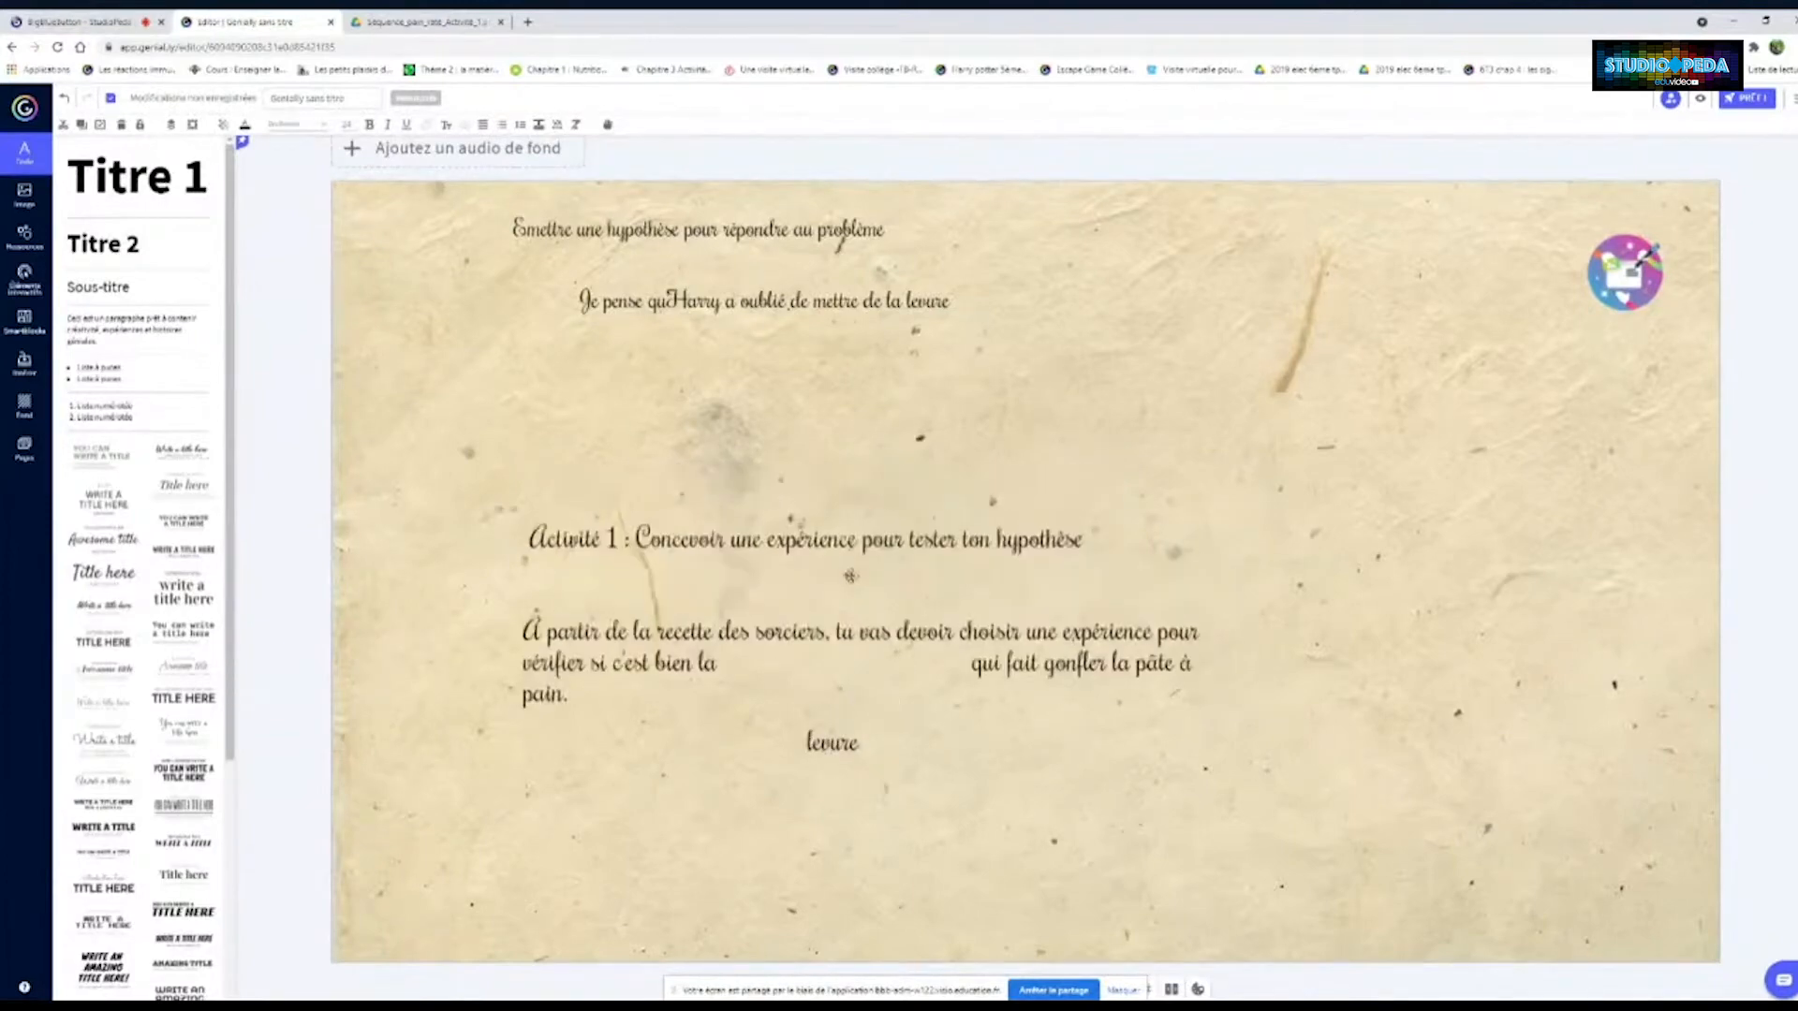
Move both hypothesis lines a little lower and set all the page's texts to one common font size
left_click_drag(815, 338, 825, 419)
left_click_drag(811, 232, 822, 291)
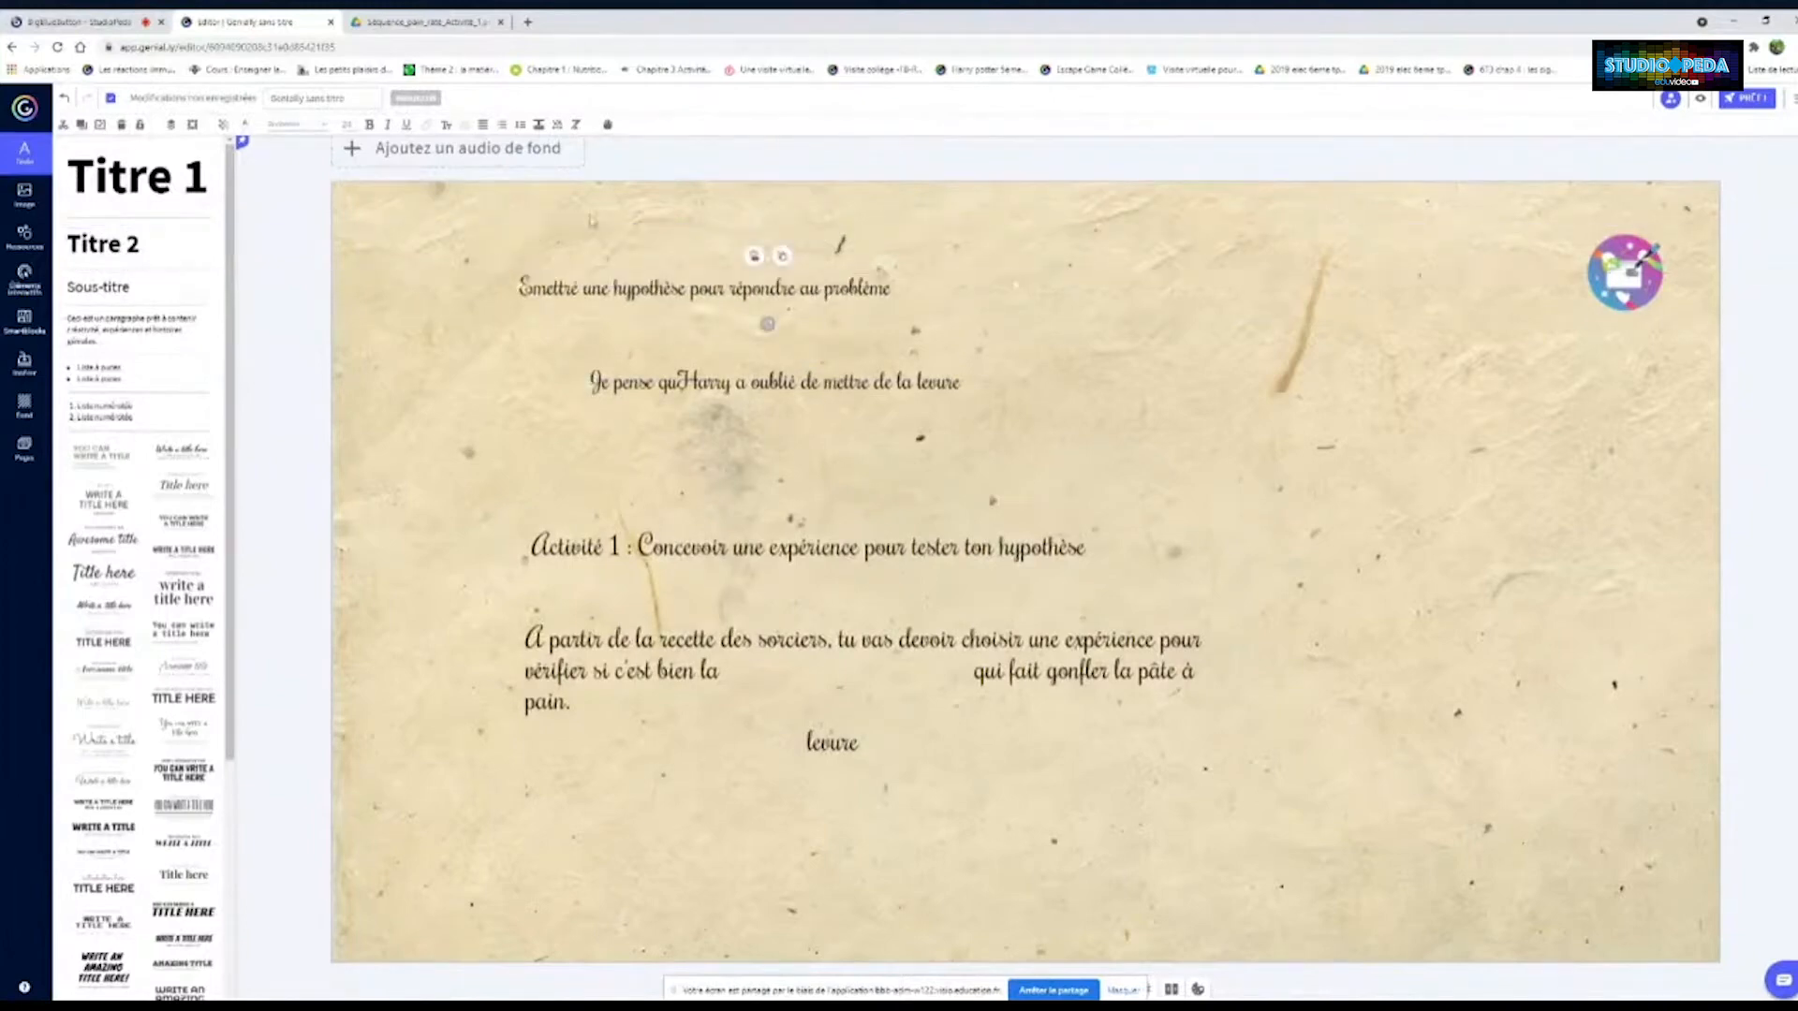
left_click_drag(662, 348, 1112, 897)
left_click(370, 127)
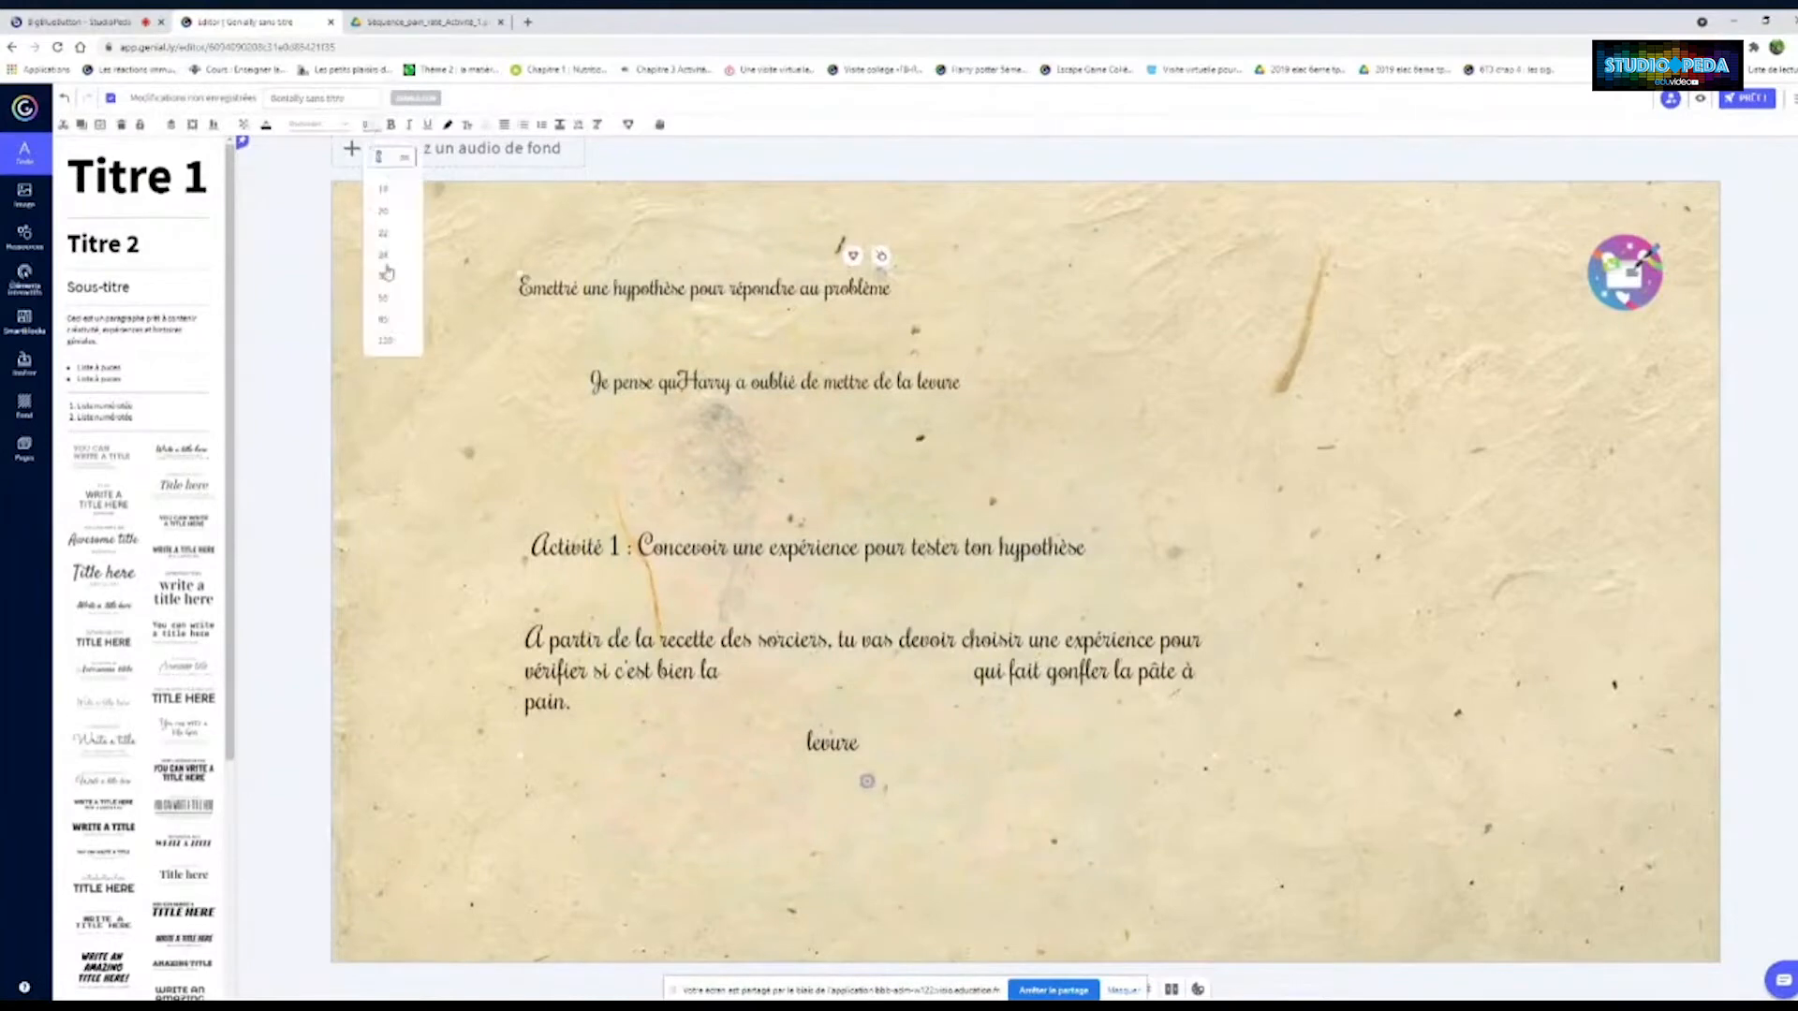
left_click(387, 256)
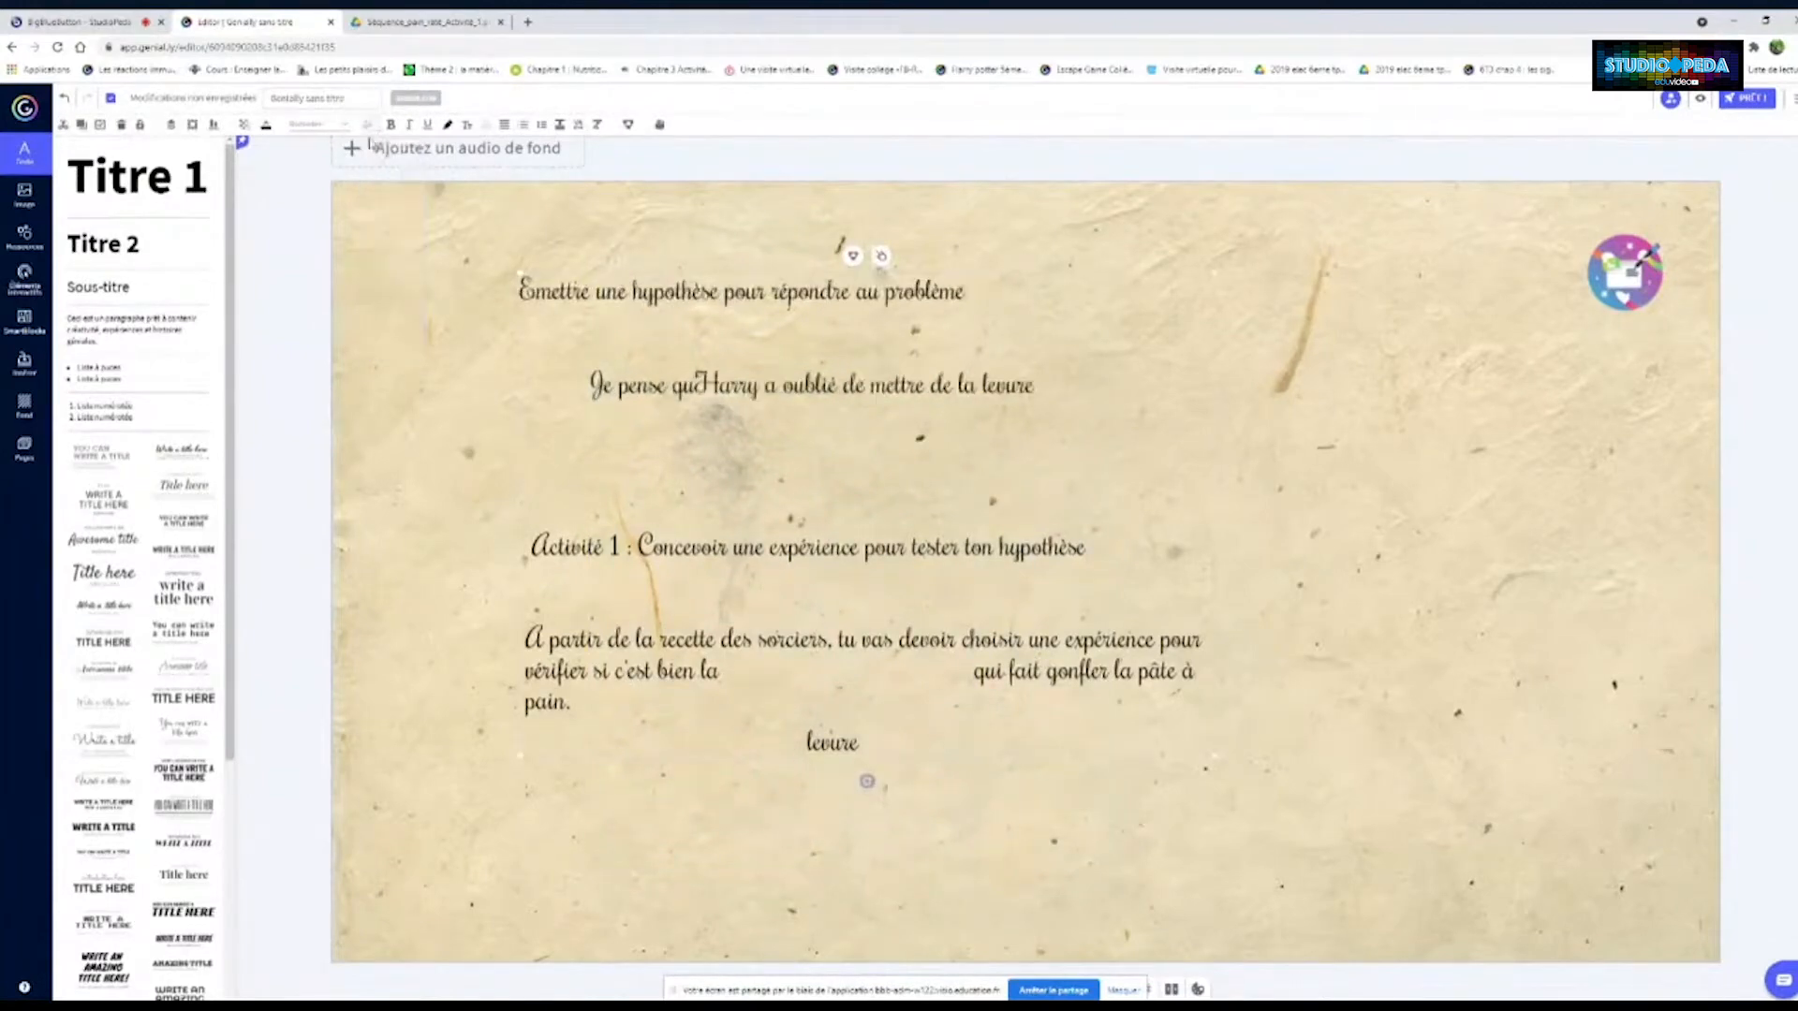
Give the sentence "Je pense qu'Harry a oublié de mettre de la levure" a mouse-over blur-to-normal animation and preview the page
left_click_drag(554, 374, 1116, 389)
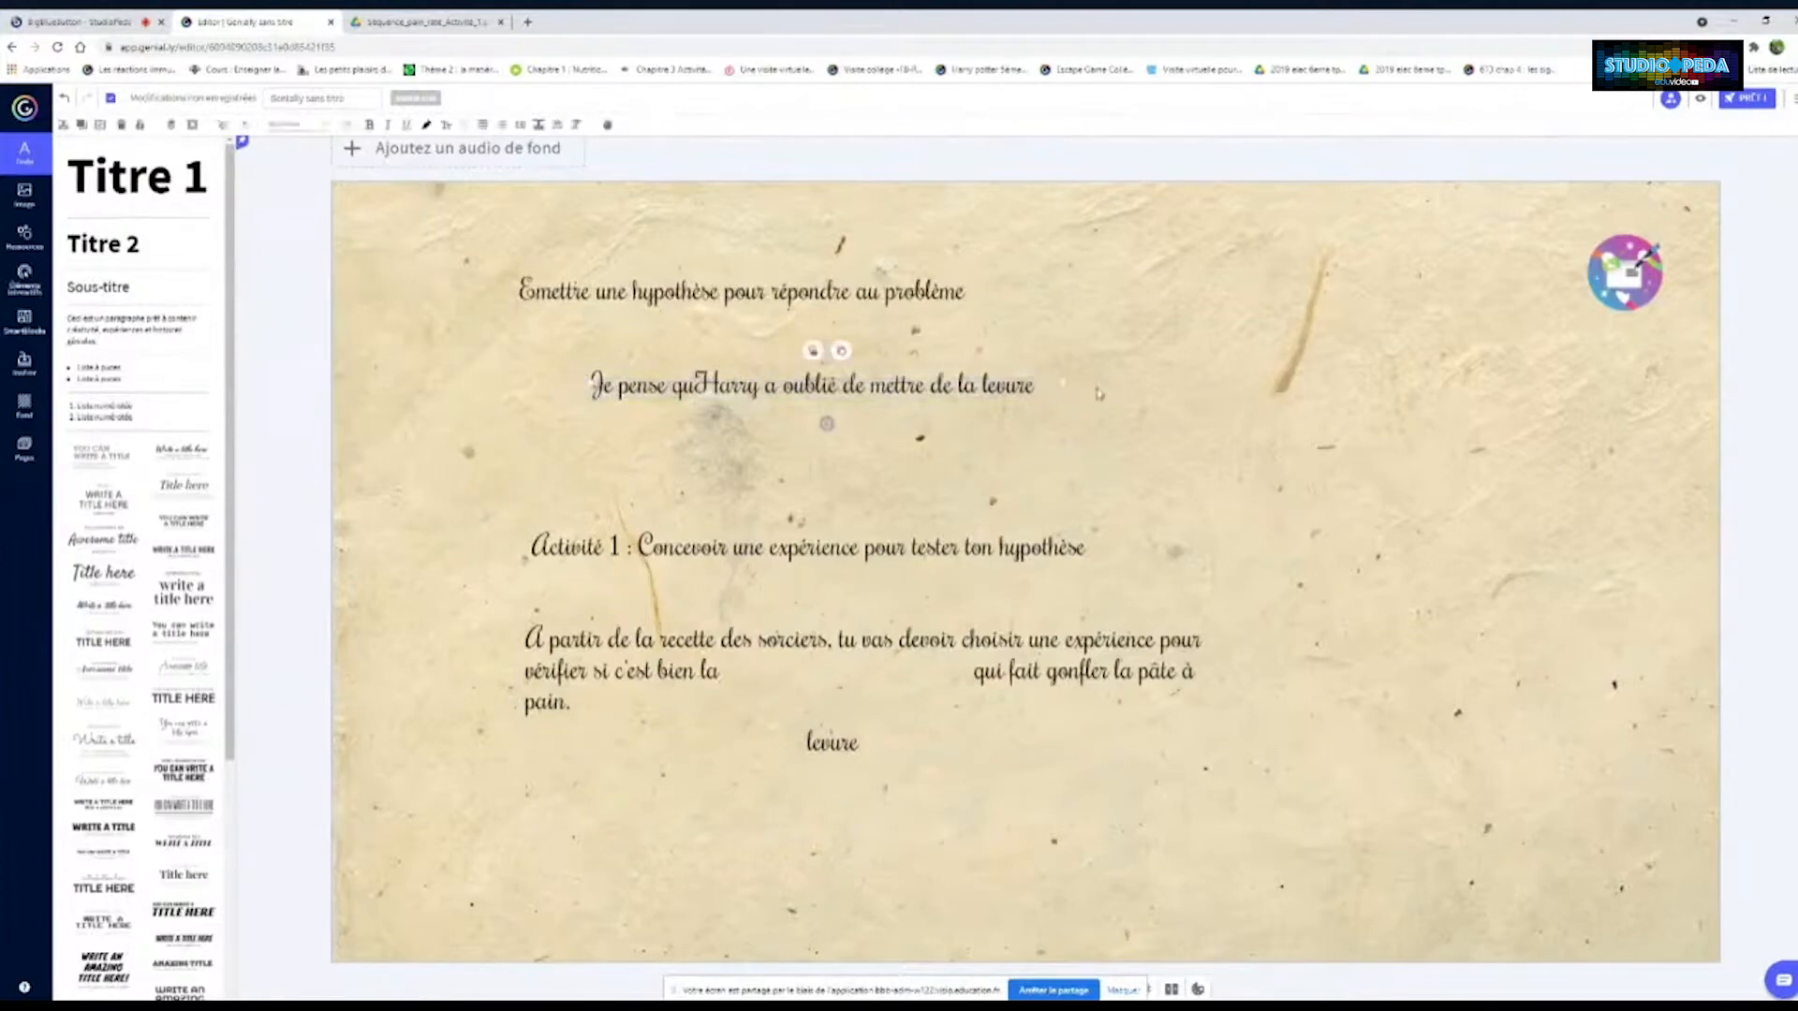
left_click(842, 351)
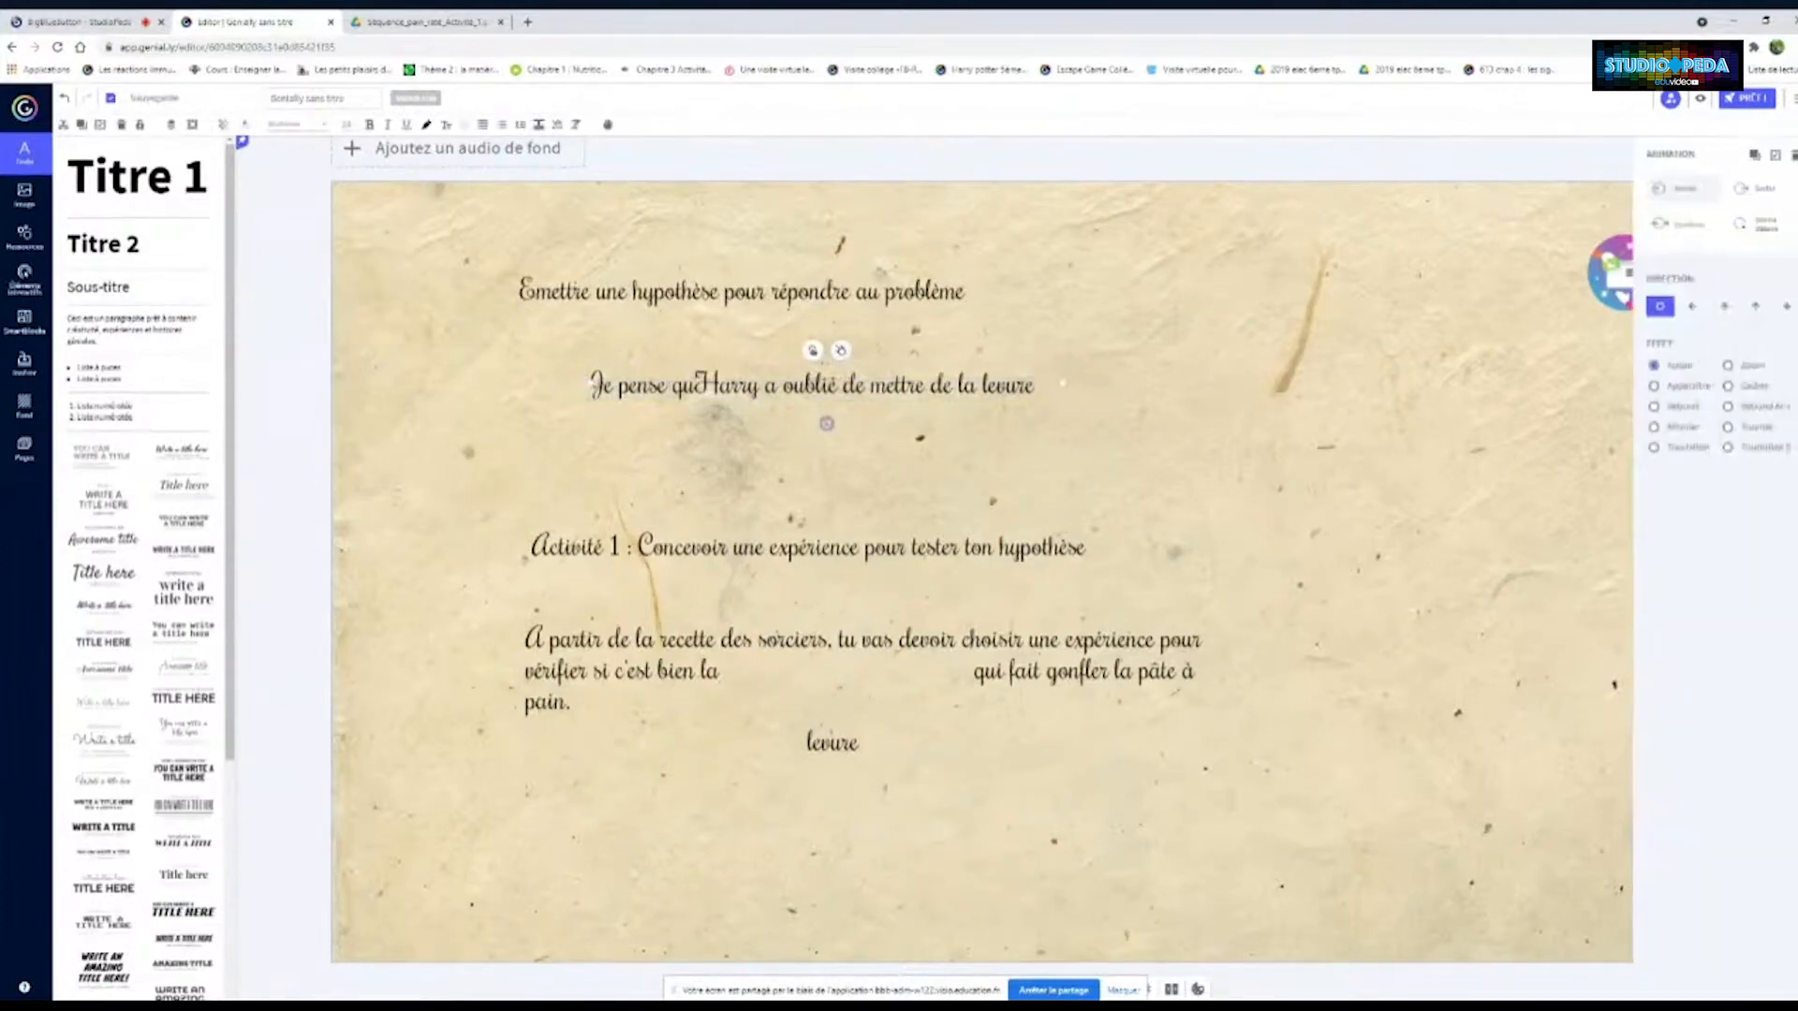
left_click(1772, 229)
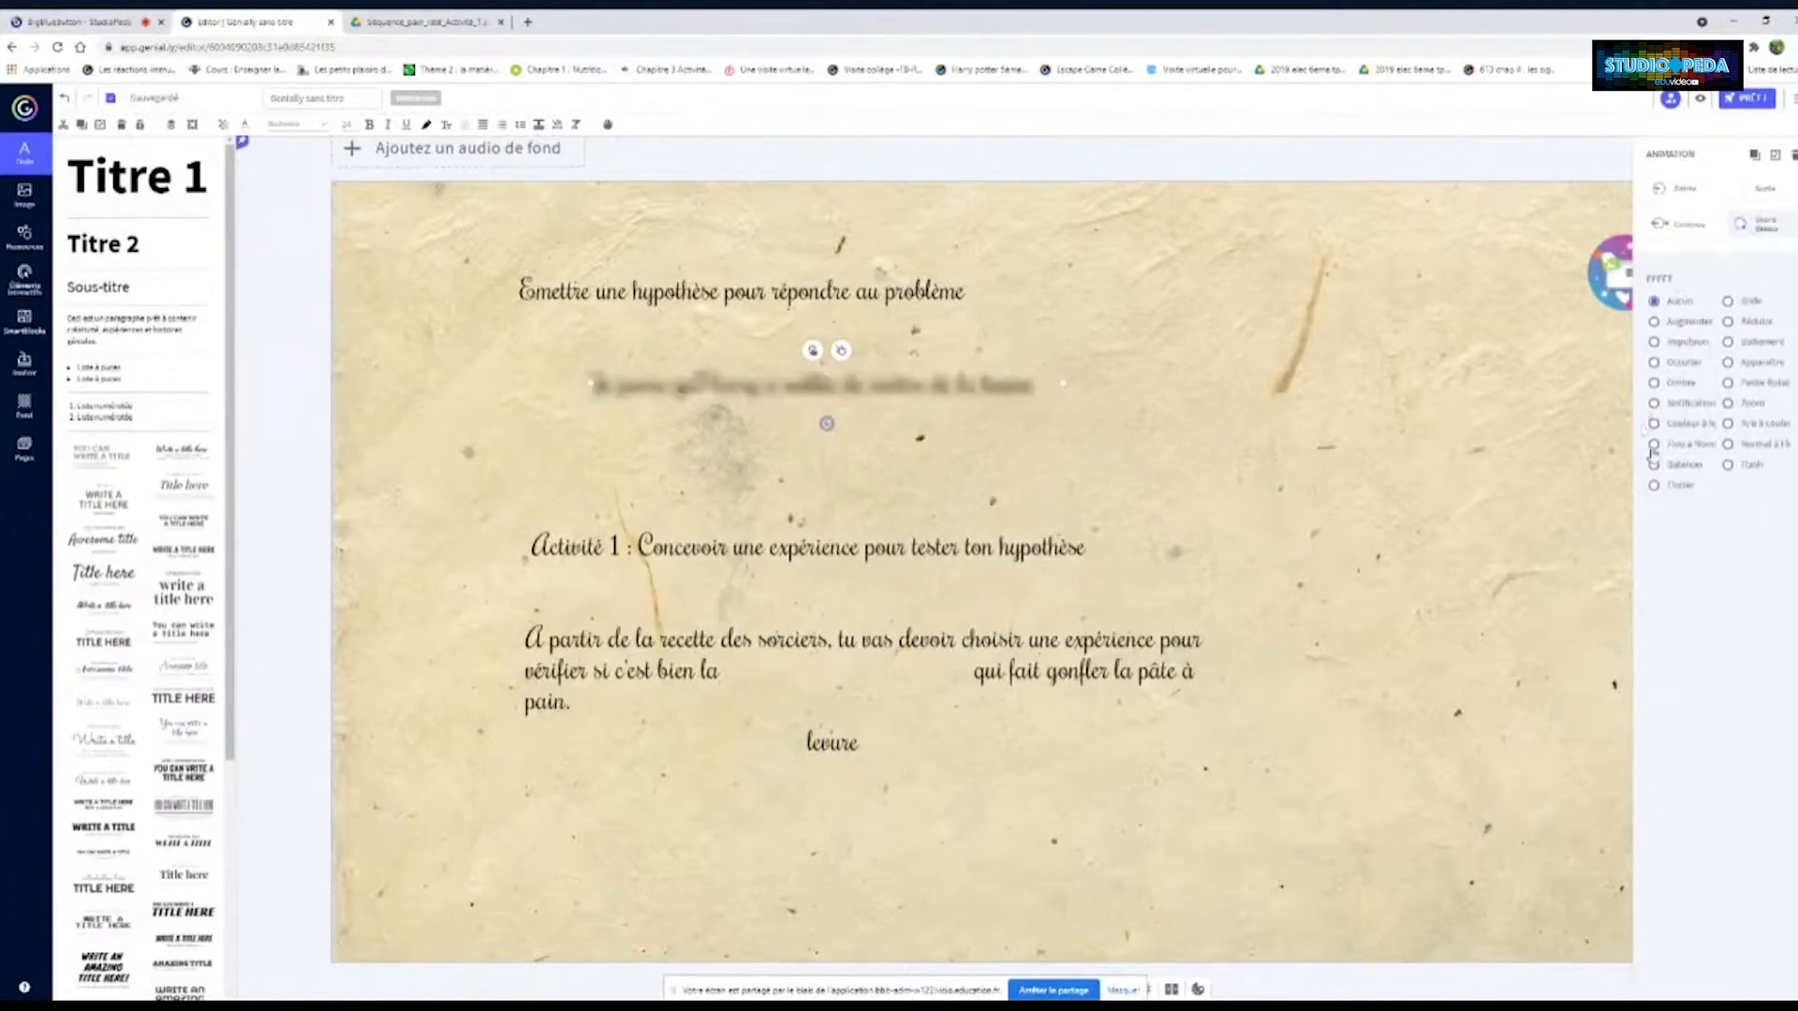
left_click(1493, 286)
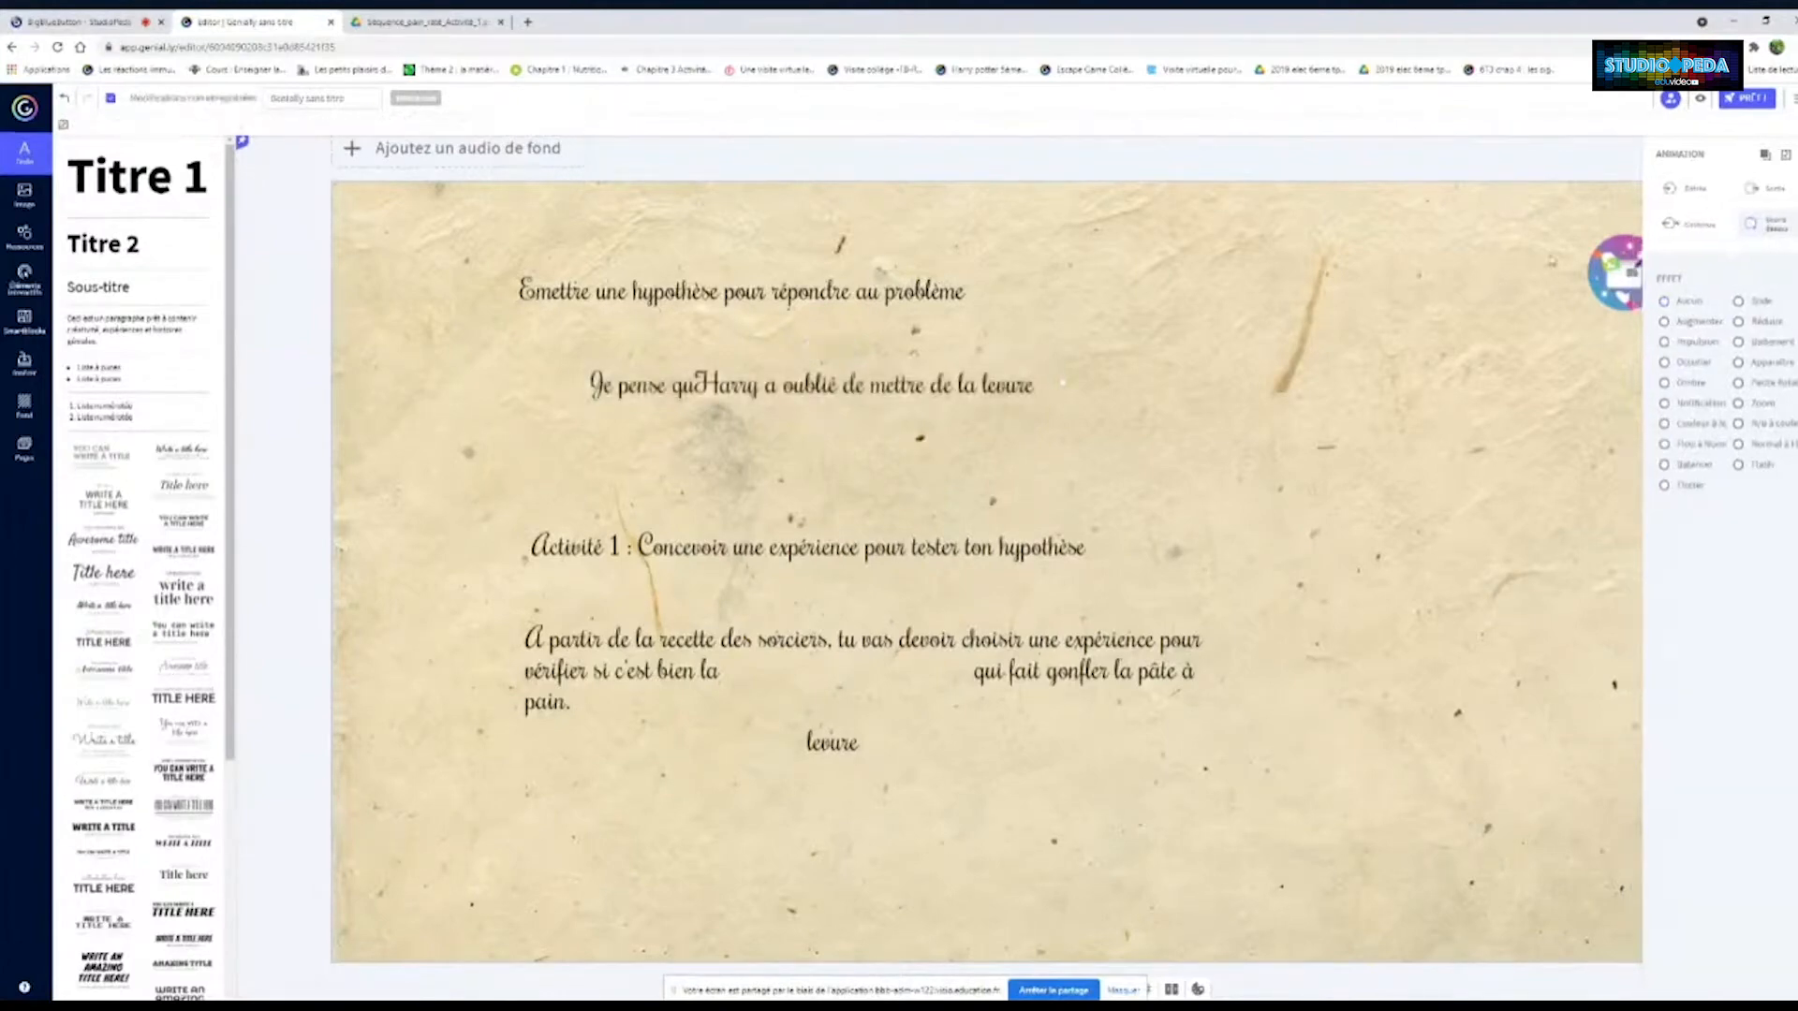
left_click(1699, 99)
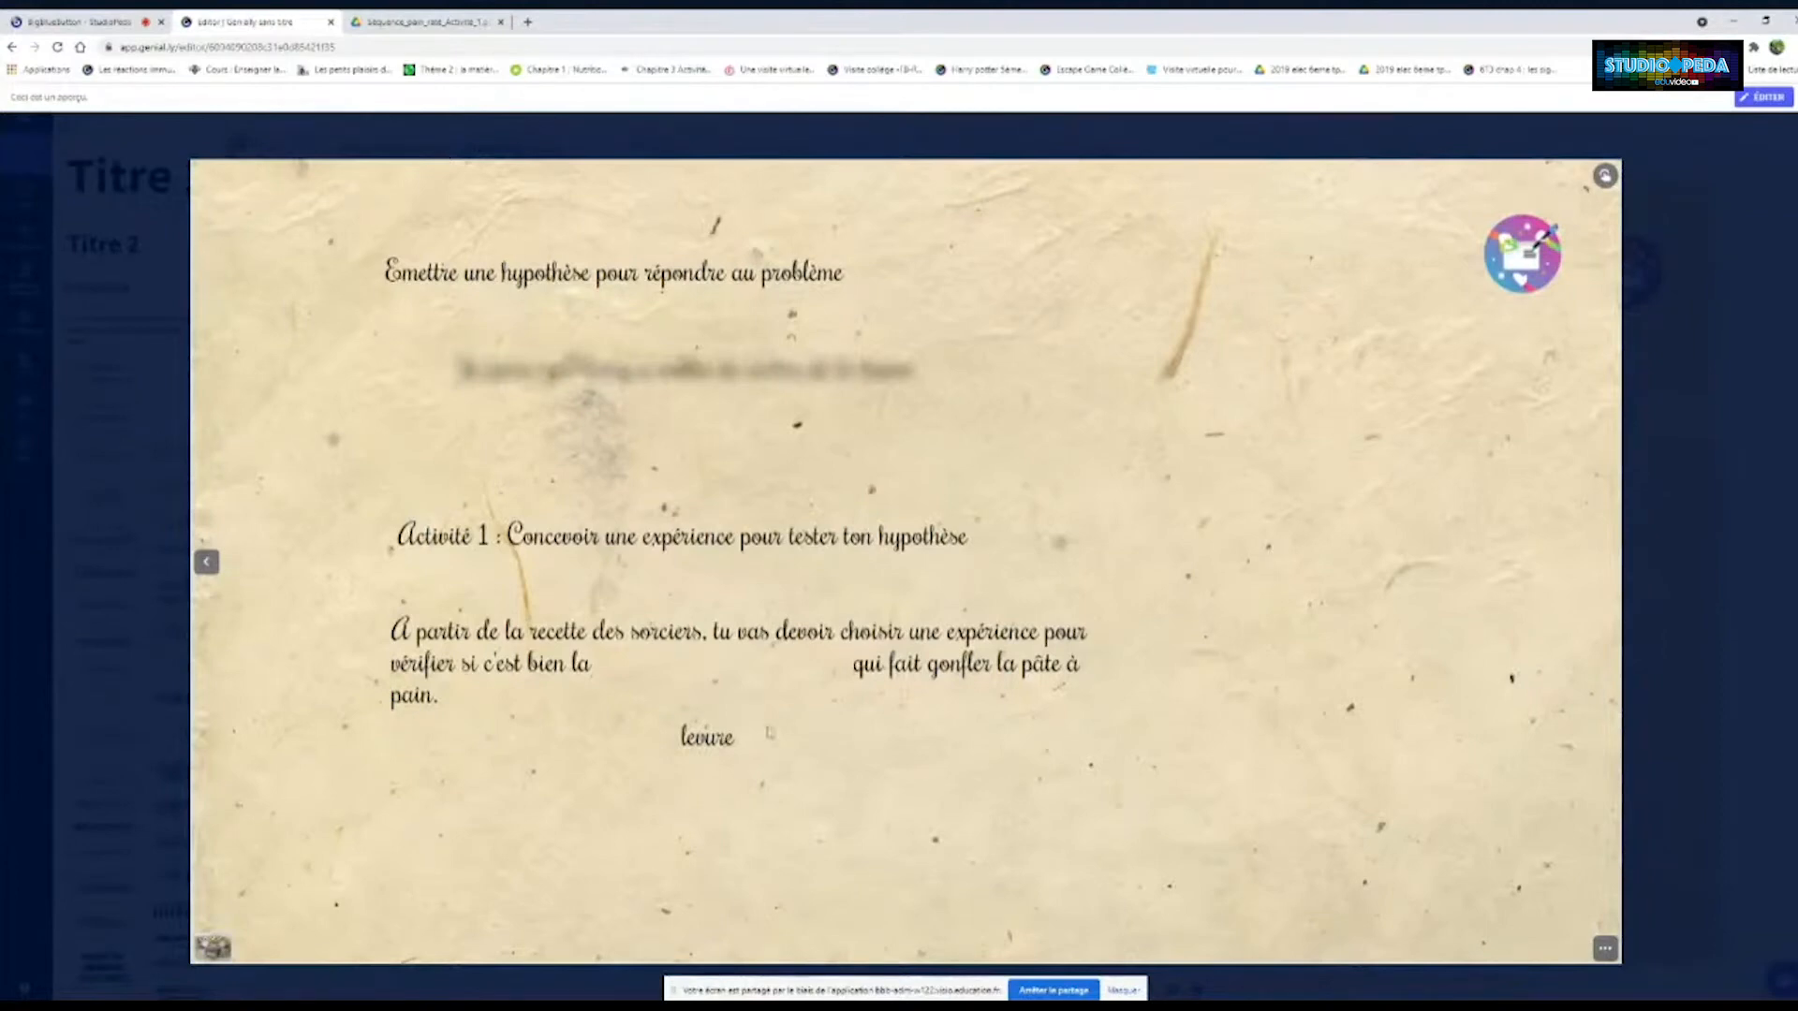
left_click(1763, 97)
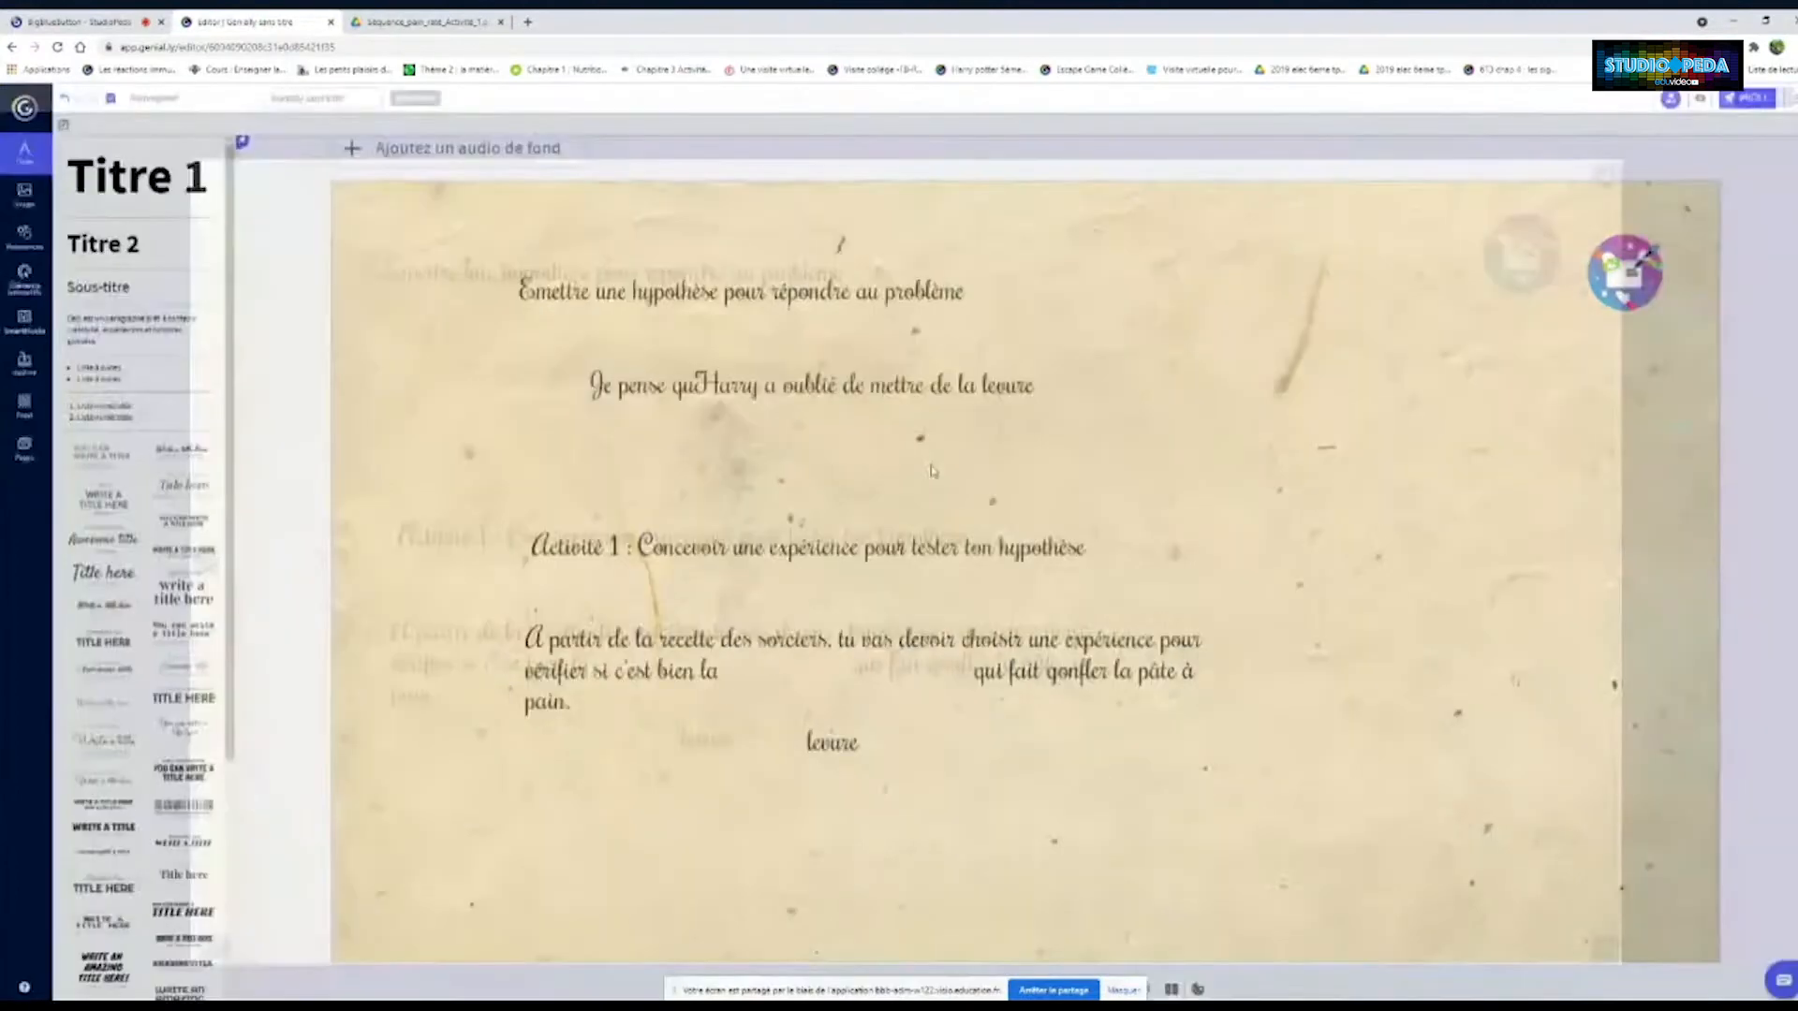
Apply the mouse-over blur-to-normal animation to the word "levure" and place it in the gap of the Activité 1 paragraph
left_click(811, 742)
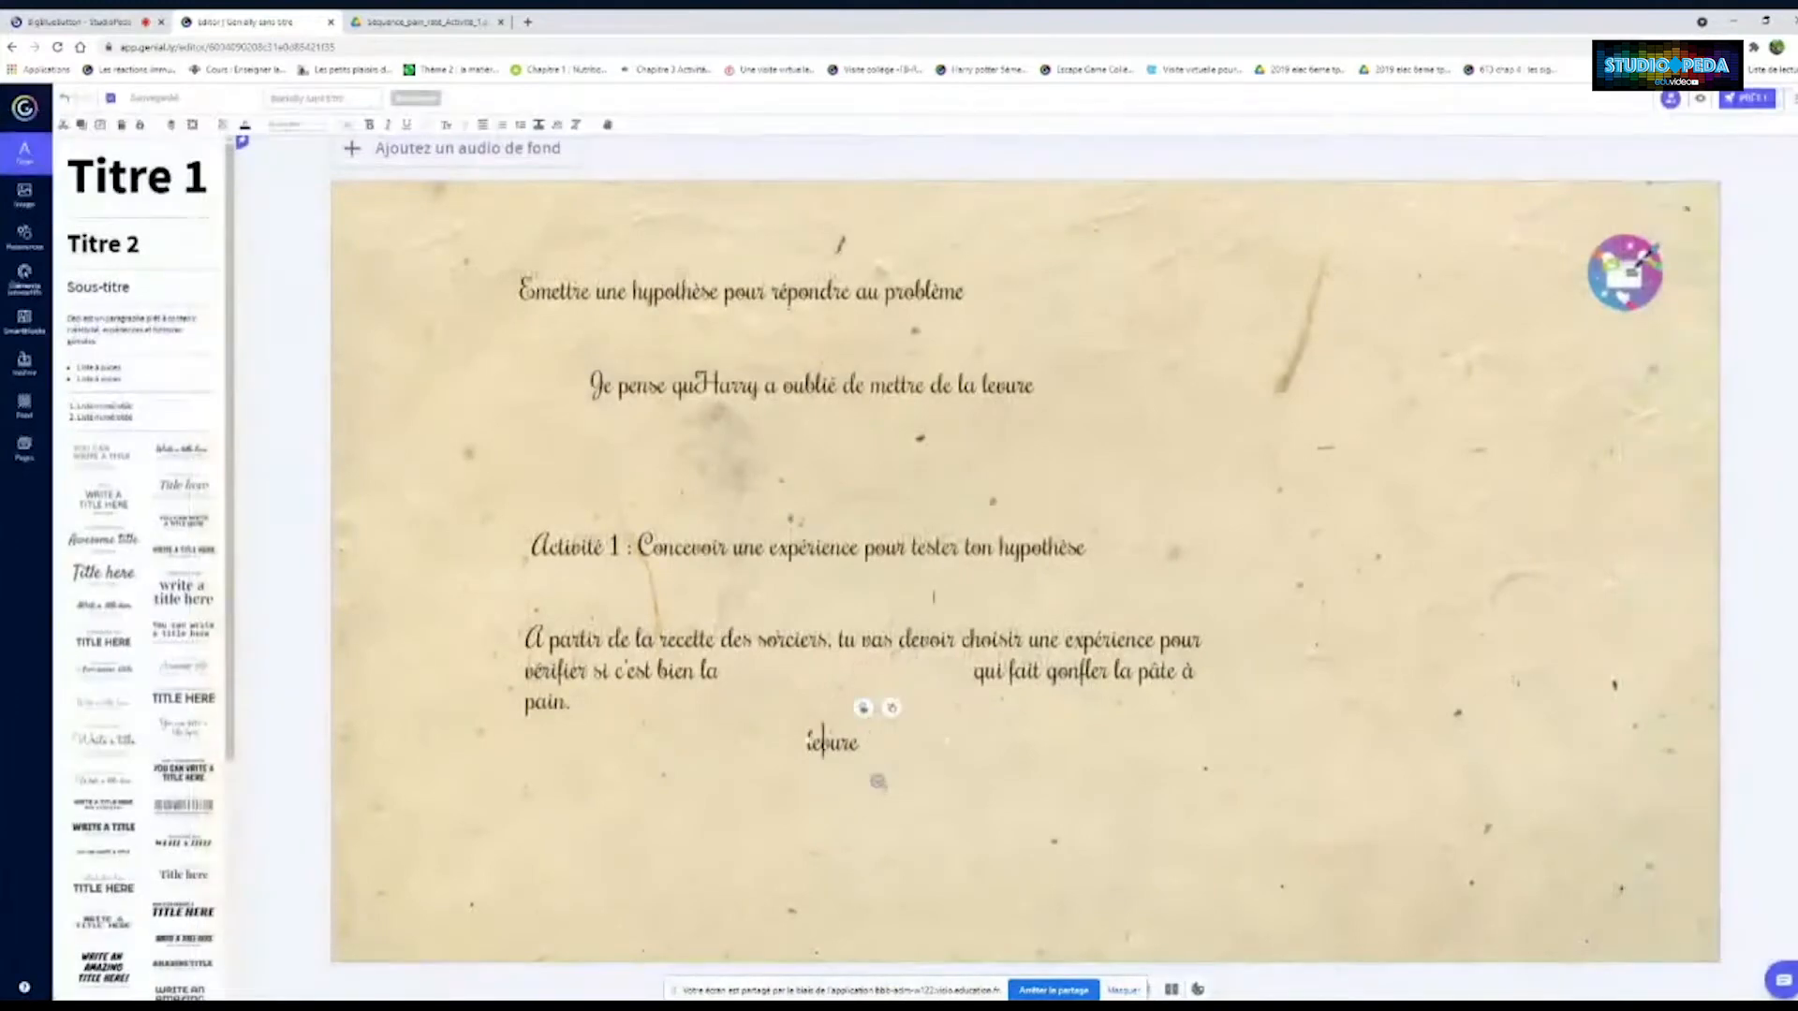
left_click(891, 708)
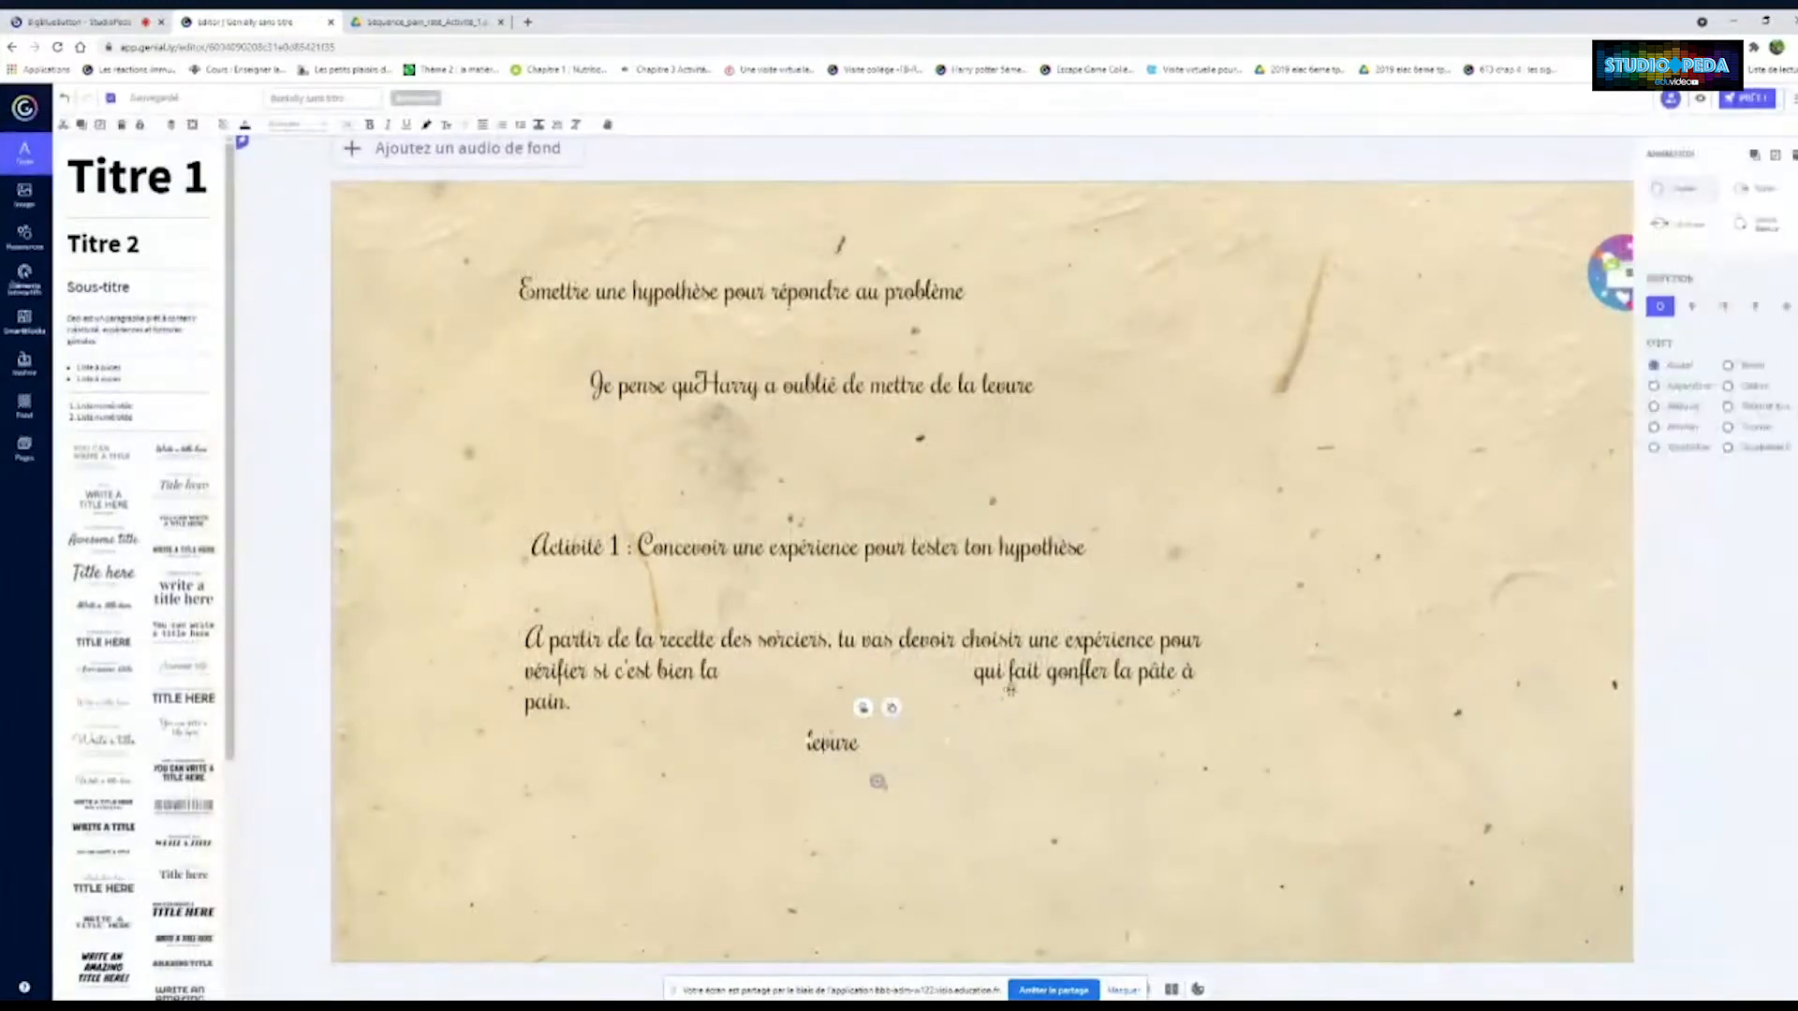
left_click(1745, 229)
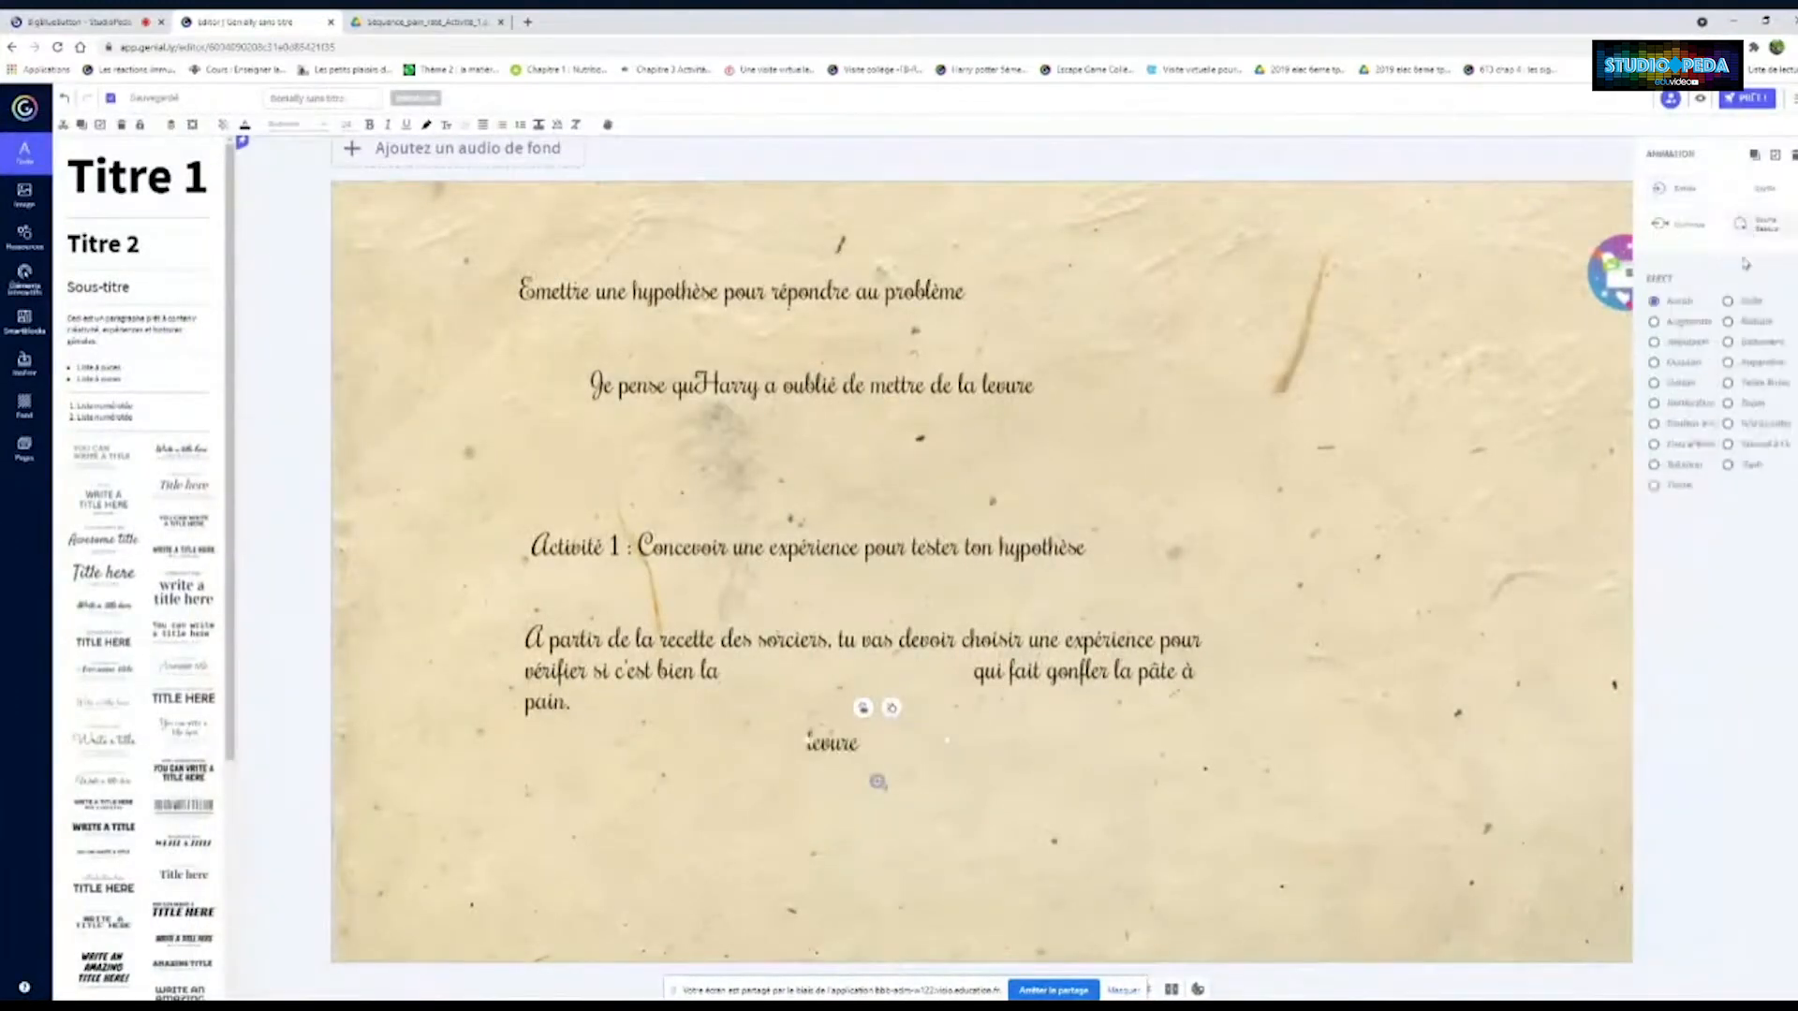
left_click(1654, 445)
left_click_drag(831, 742, 811, 675)
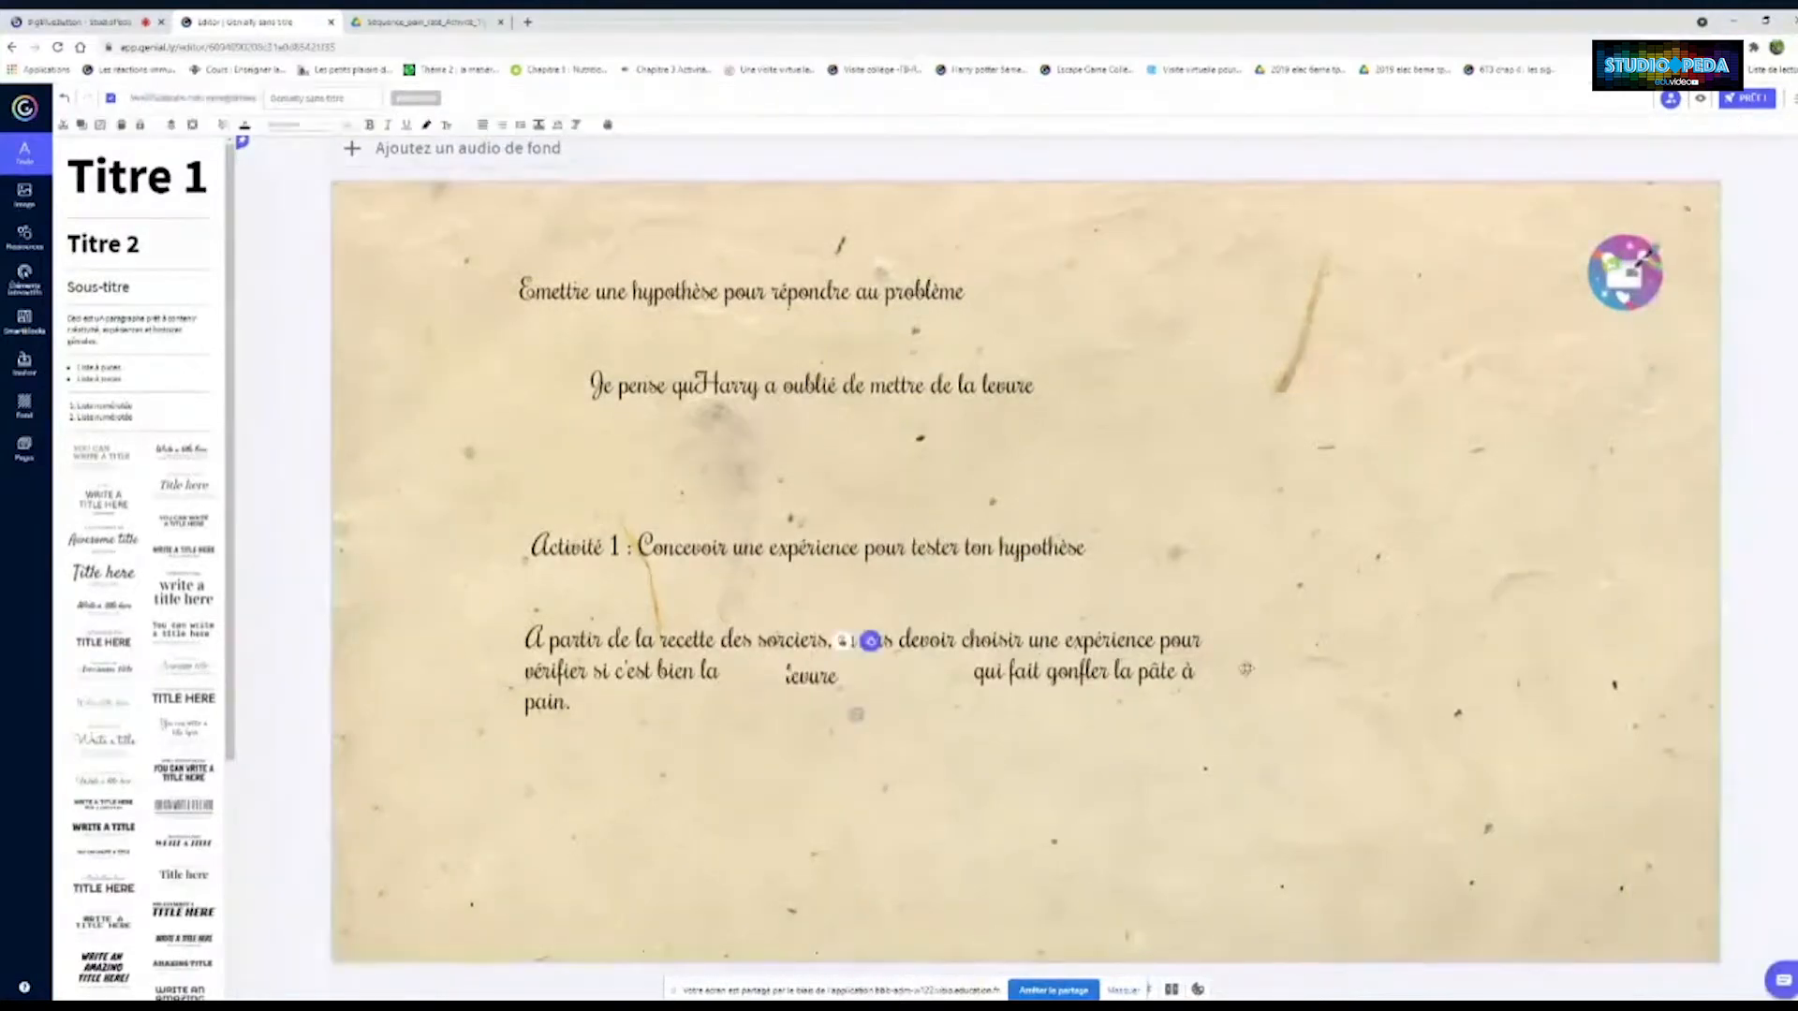
left_click(1417, 645)
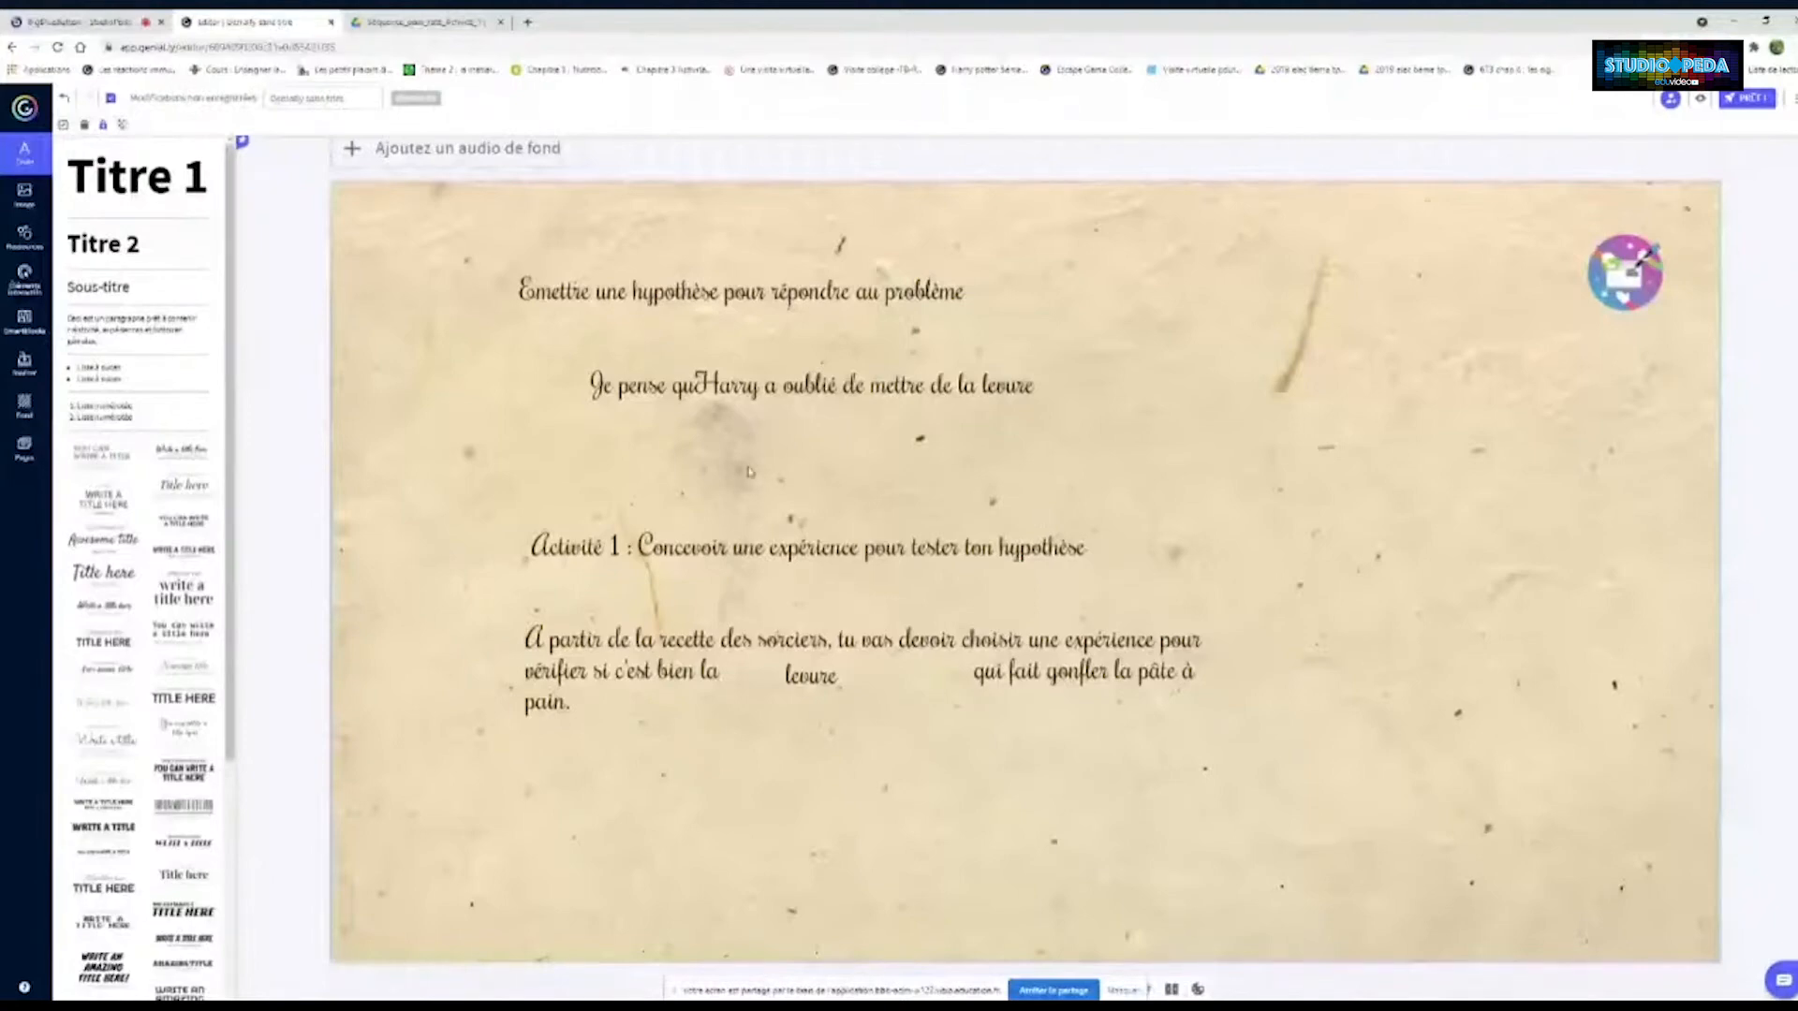
Add a forward arrow button near the page's lower right corner and a back arrow button near its lower left corner
left_click(25, 276)
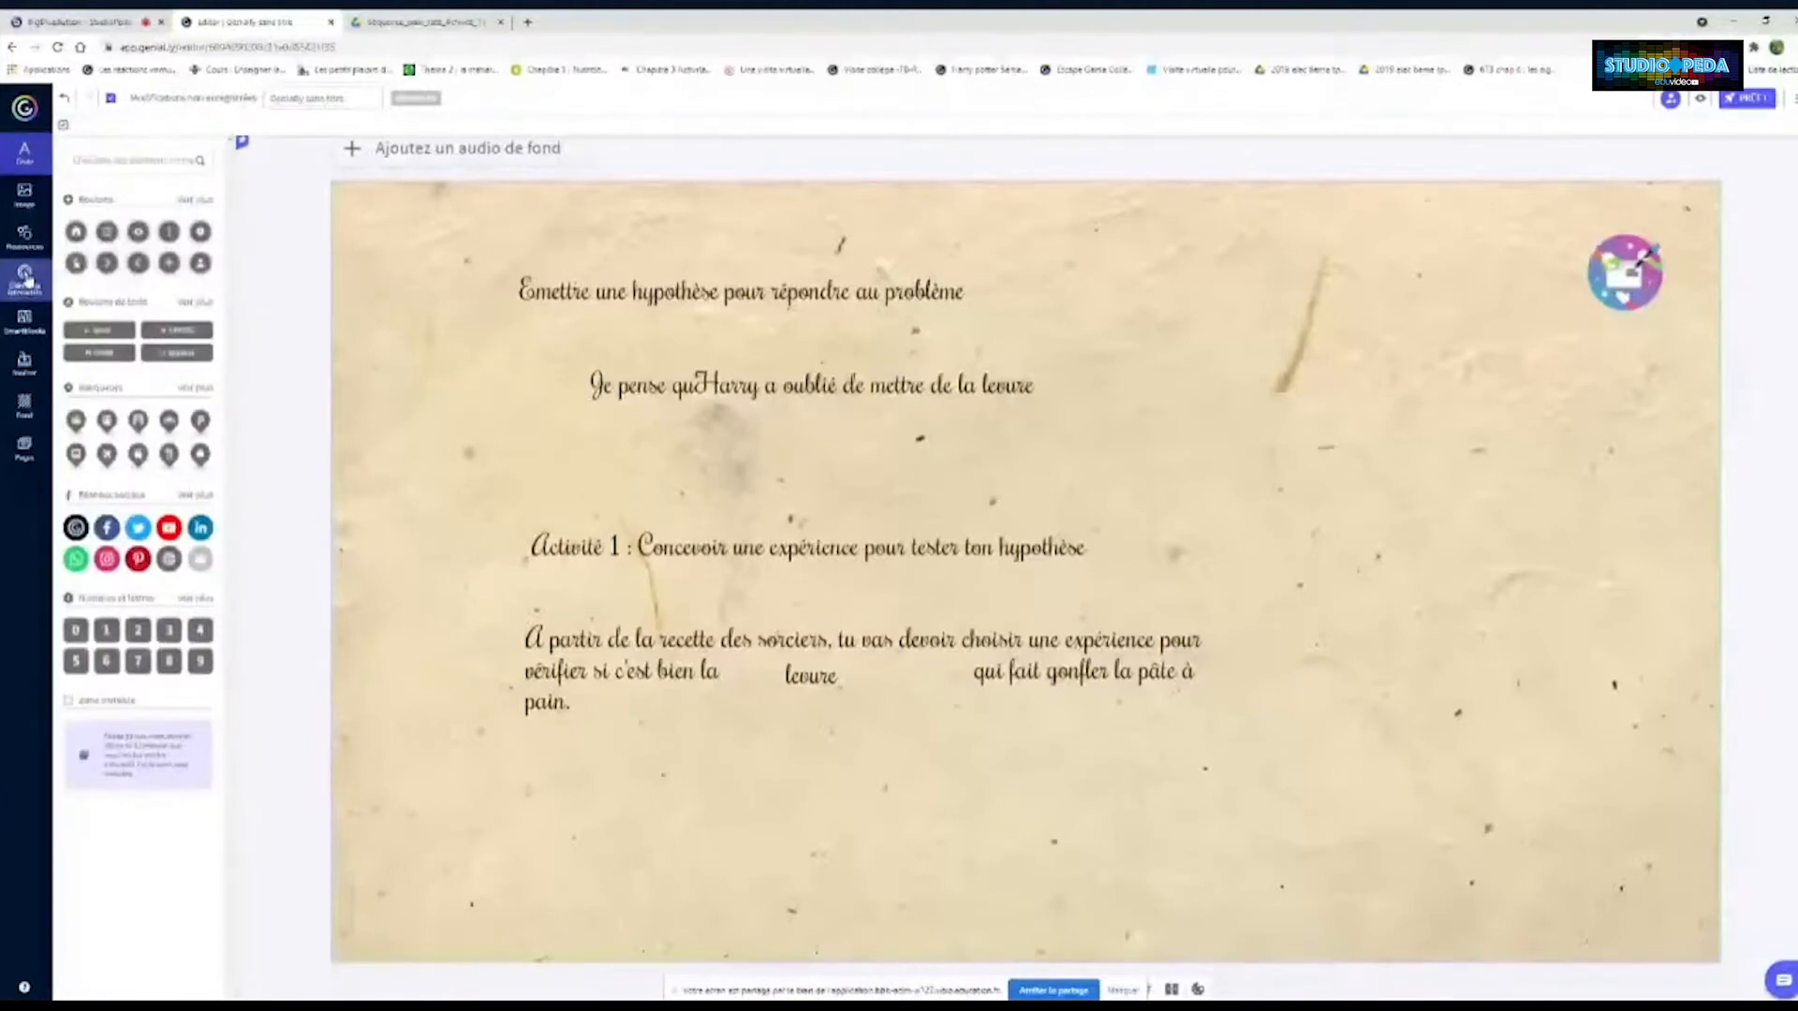
left_click(27, 278)
left_click(105, 265)
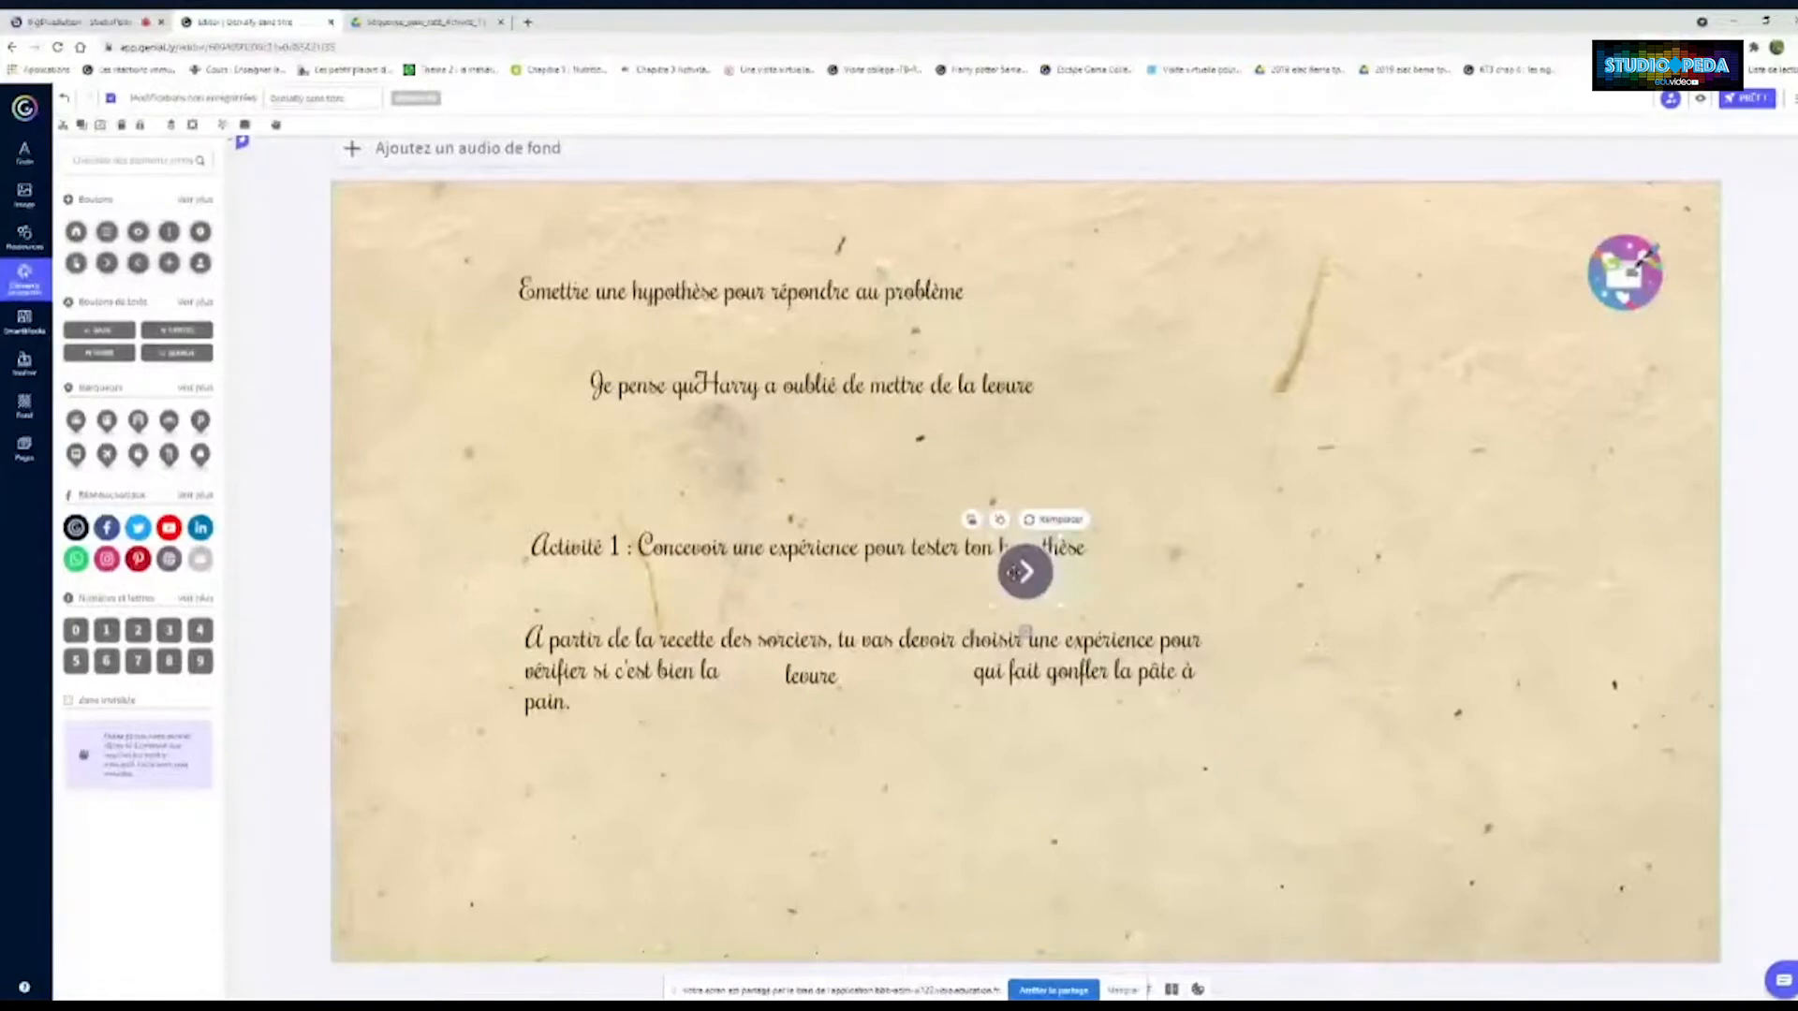
left_click_drag(1014, 573, 1582, 816)
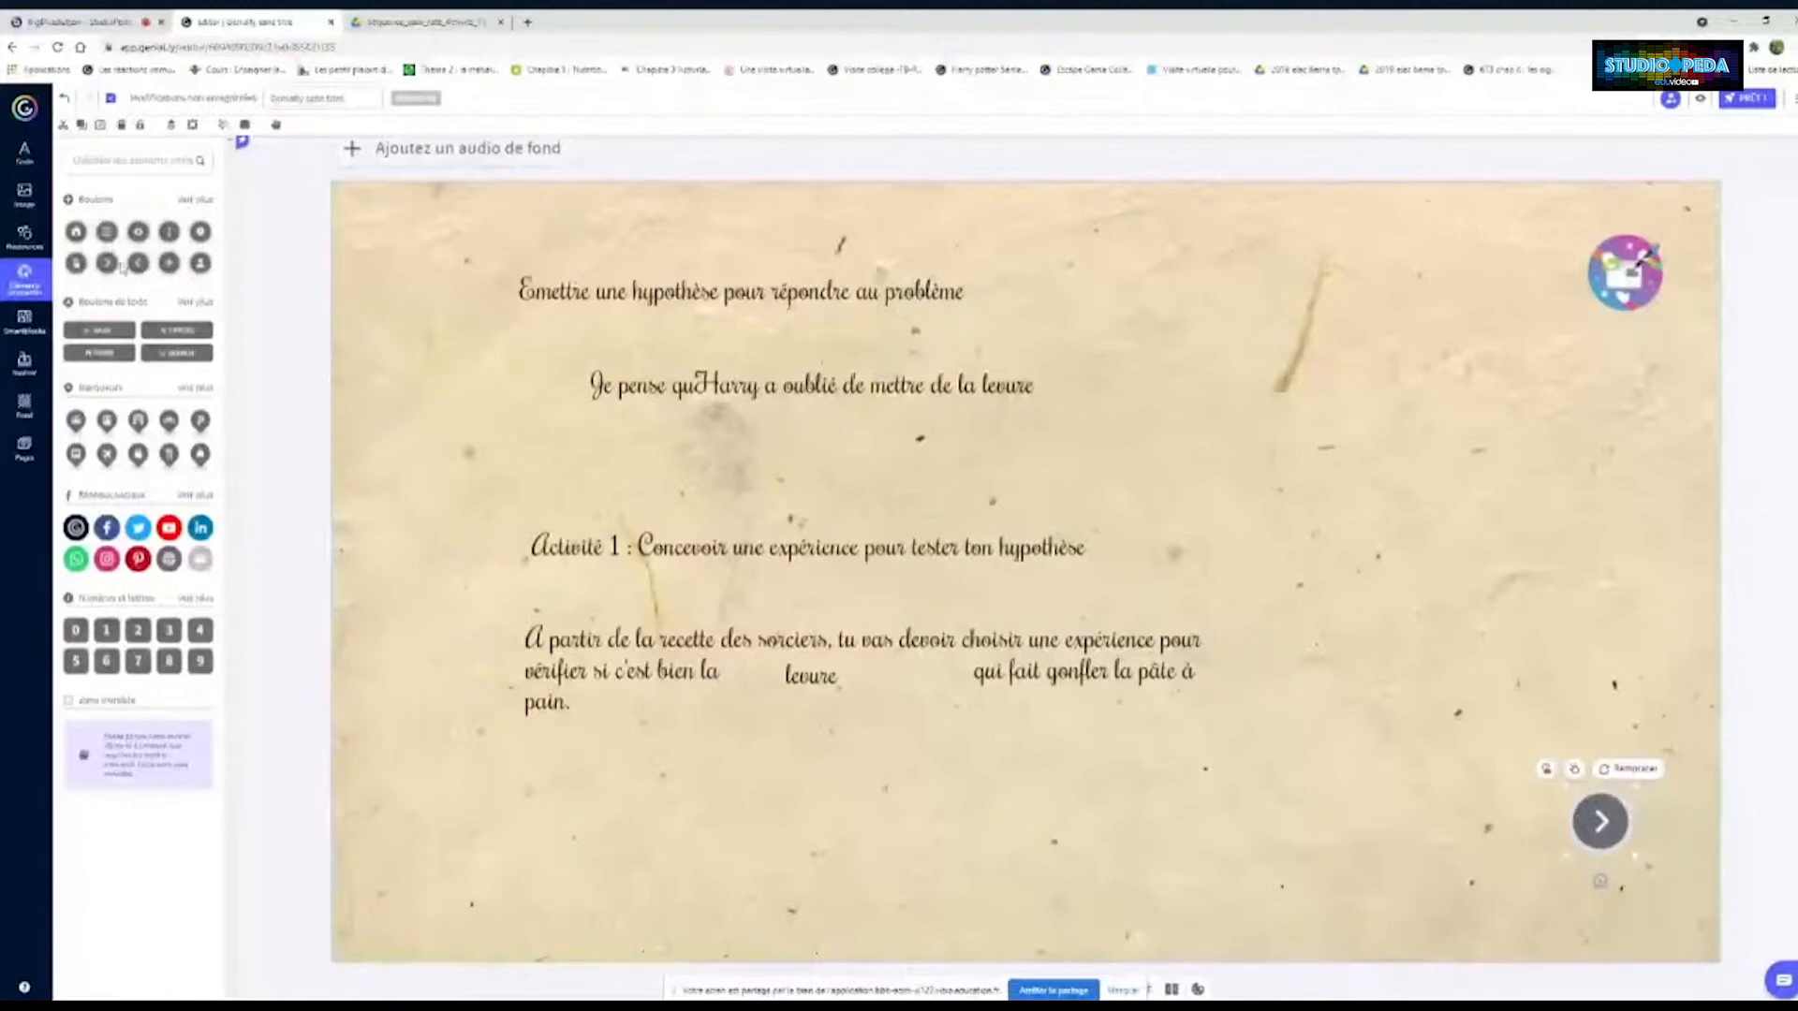
left_click_drag(122, 267, 436, 811)
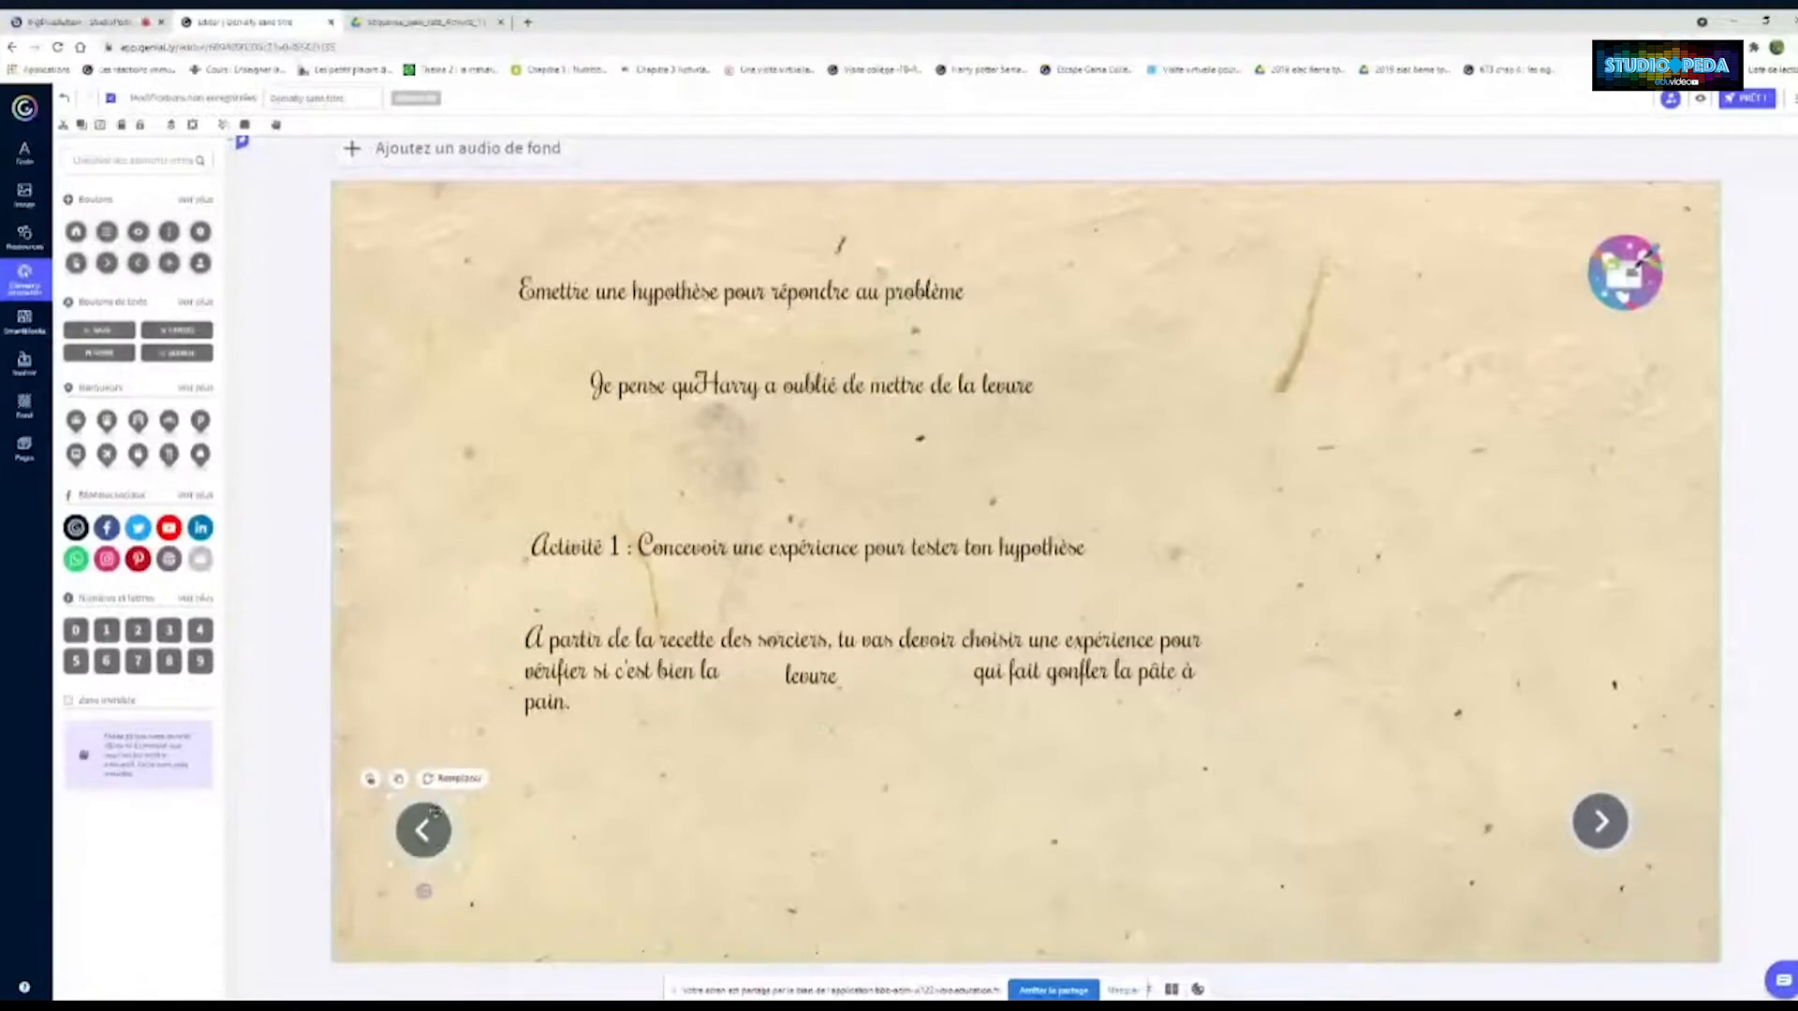
Check the back arrow's page link options and preview the page with both arrows
left_click(371, 778)
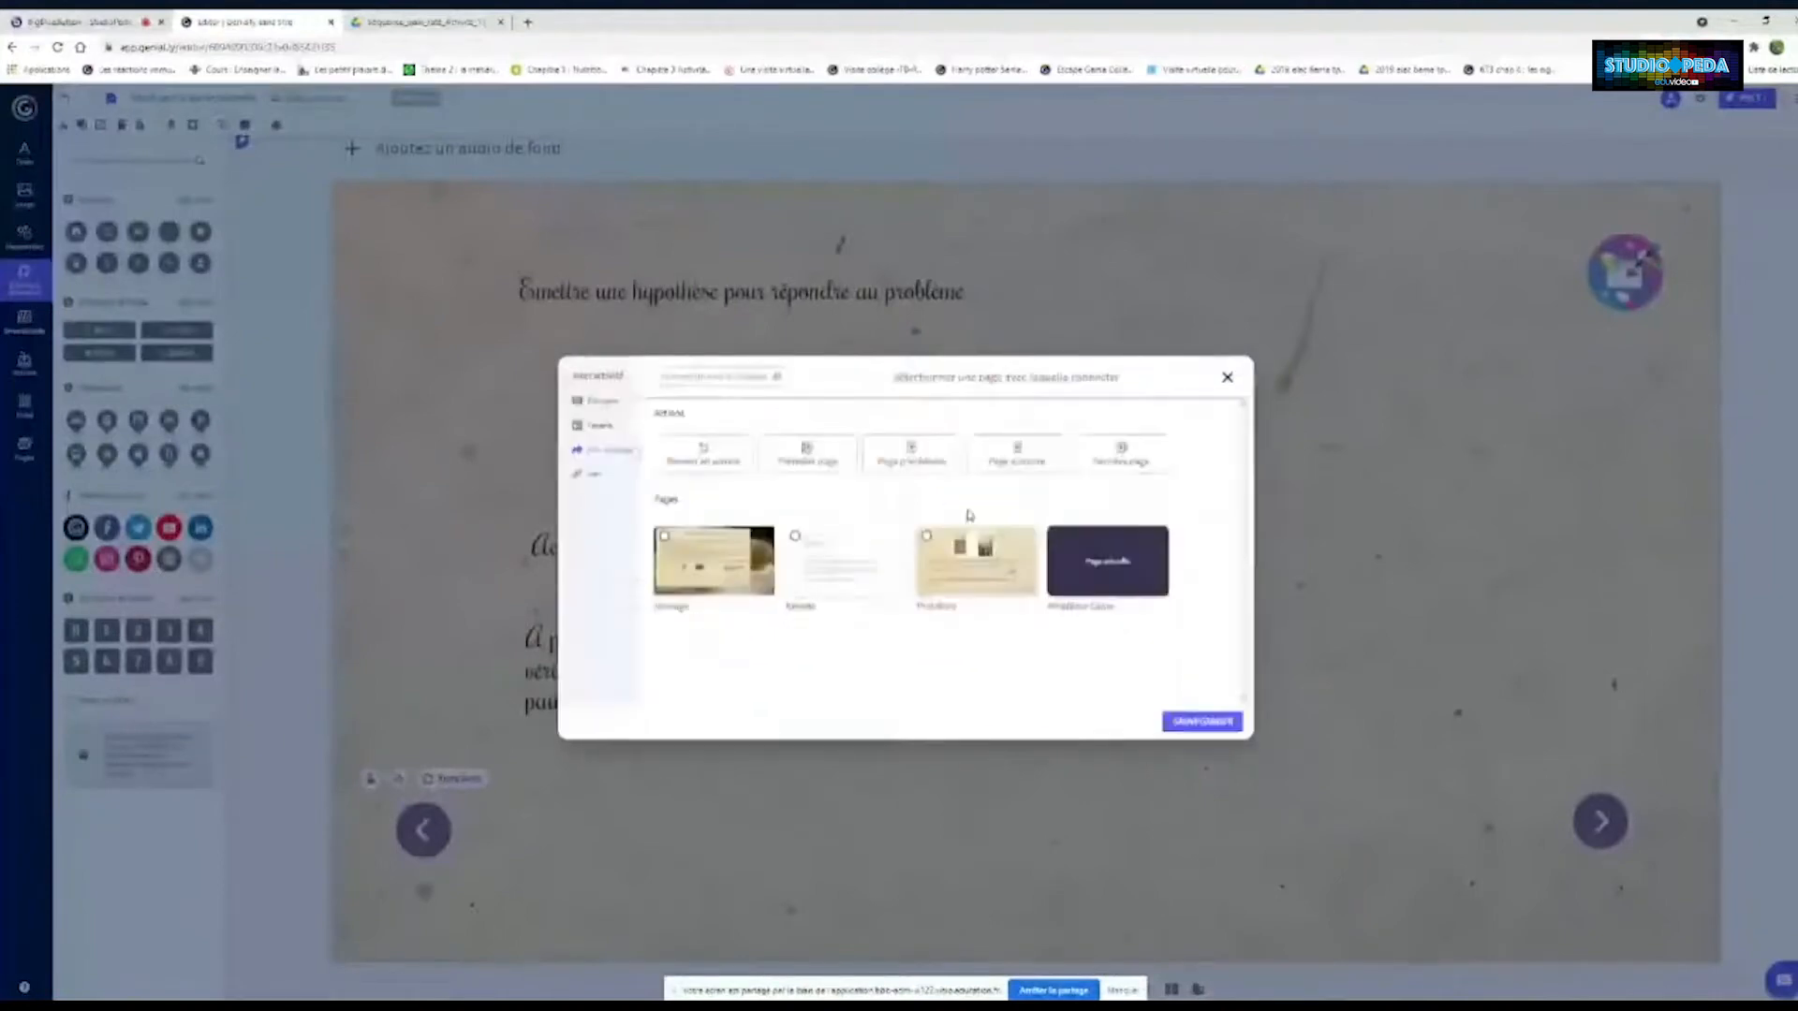
left_click(1160, 381)
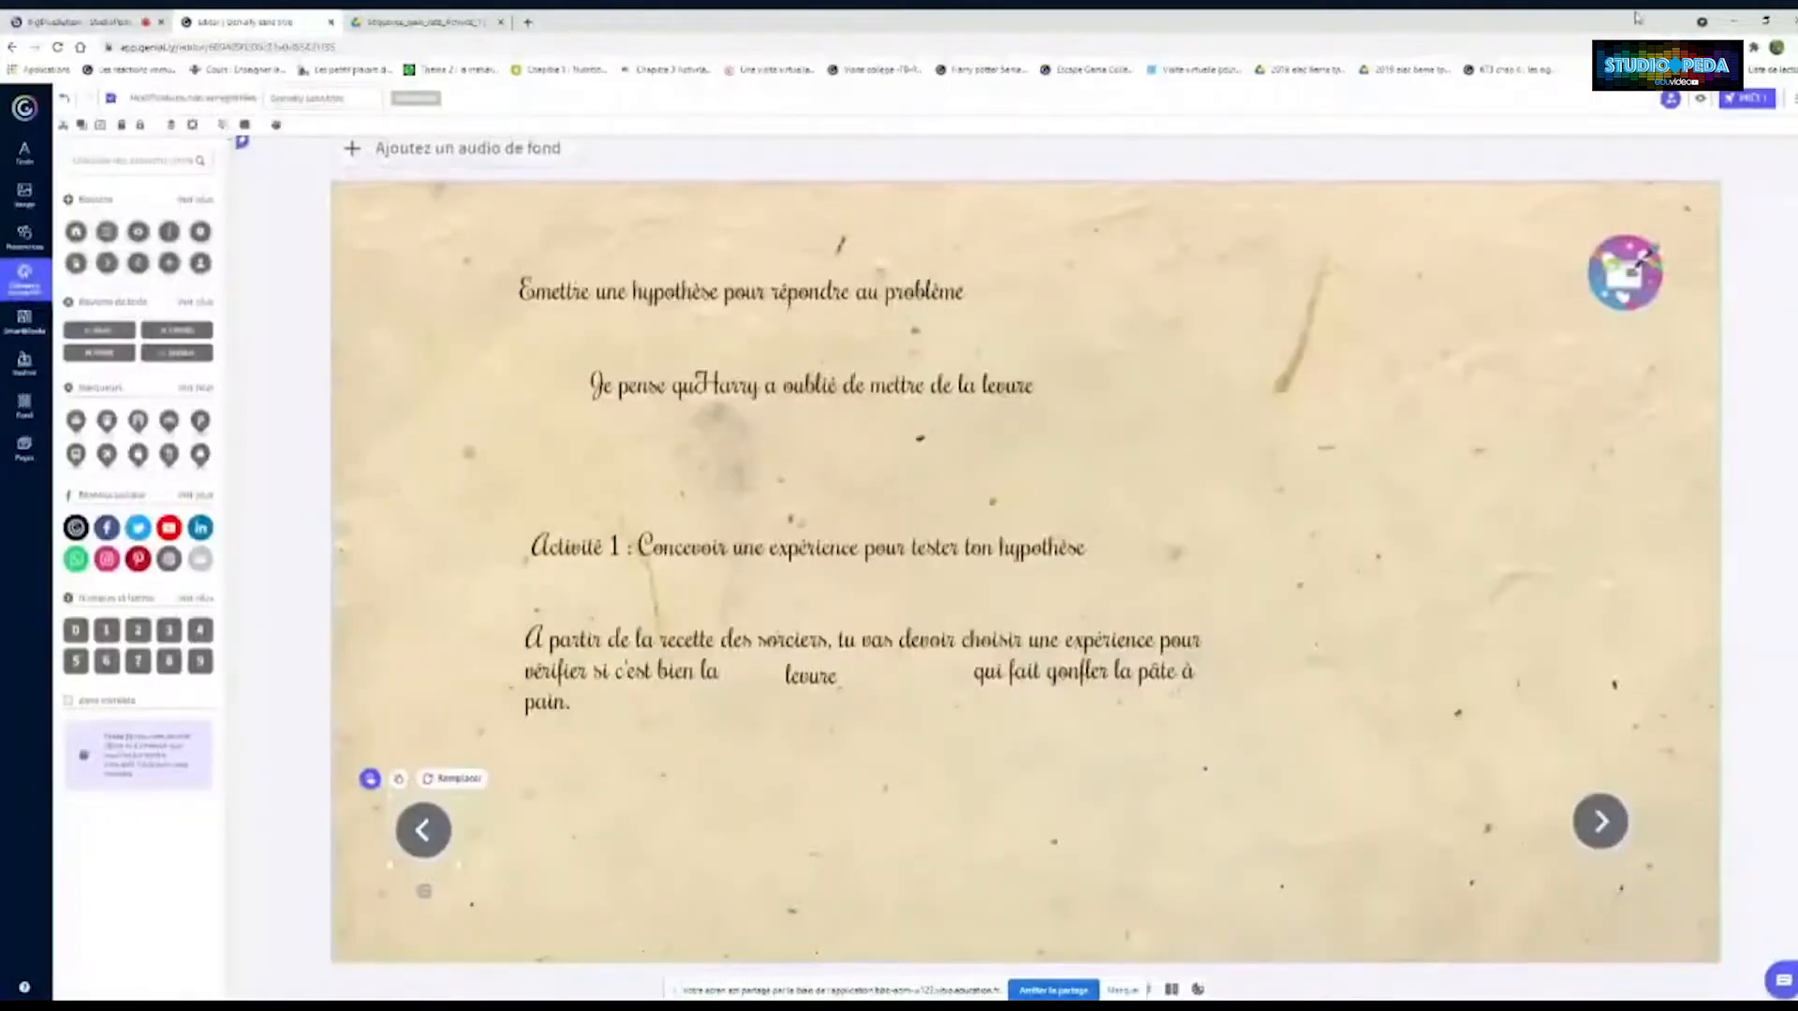
left_click(1699, 98)
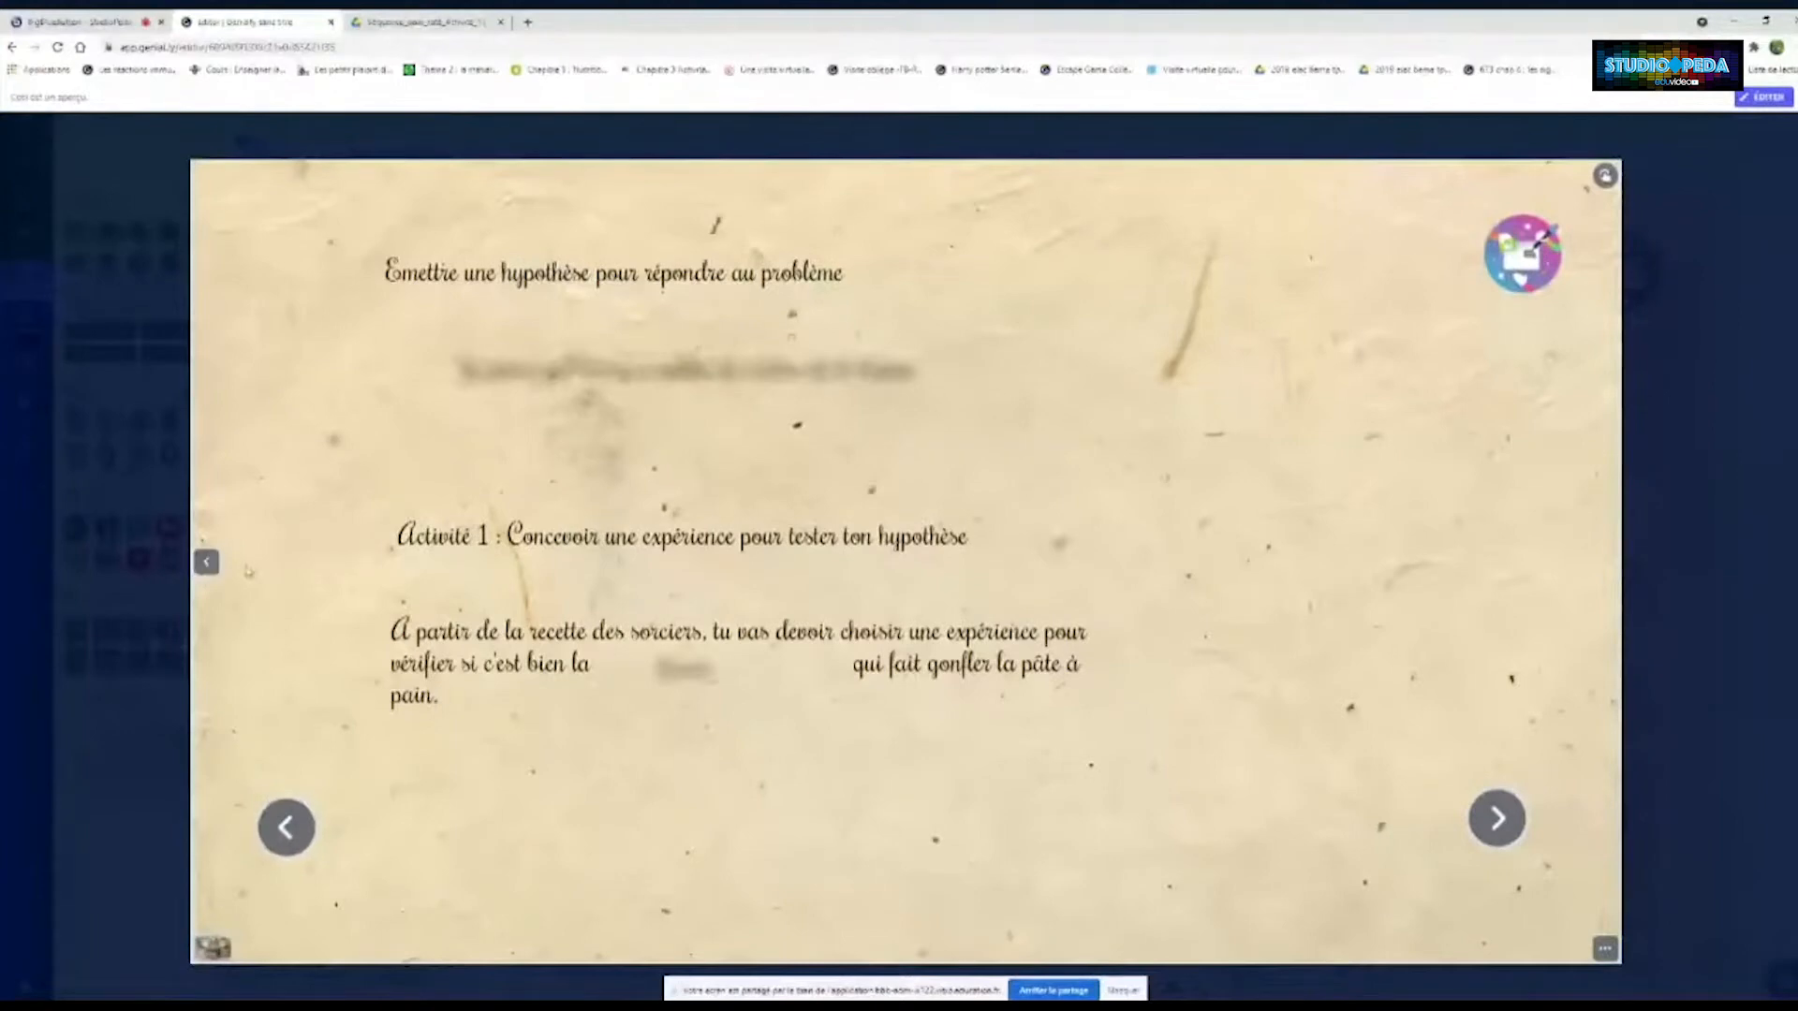
left_click(1764, 98)
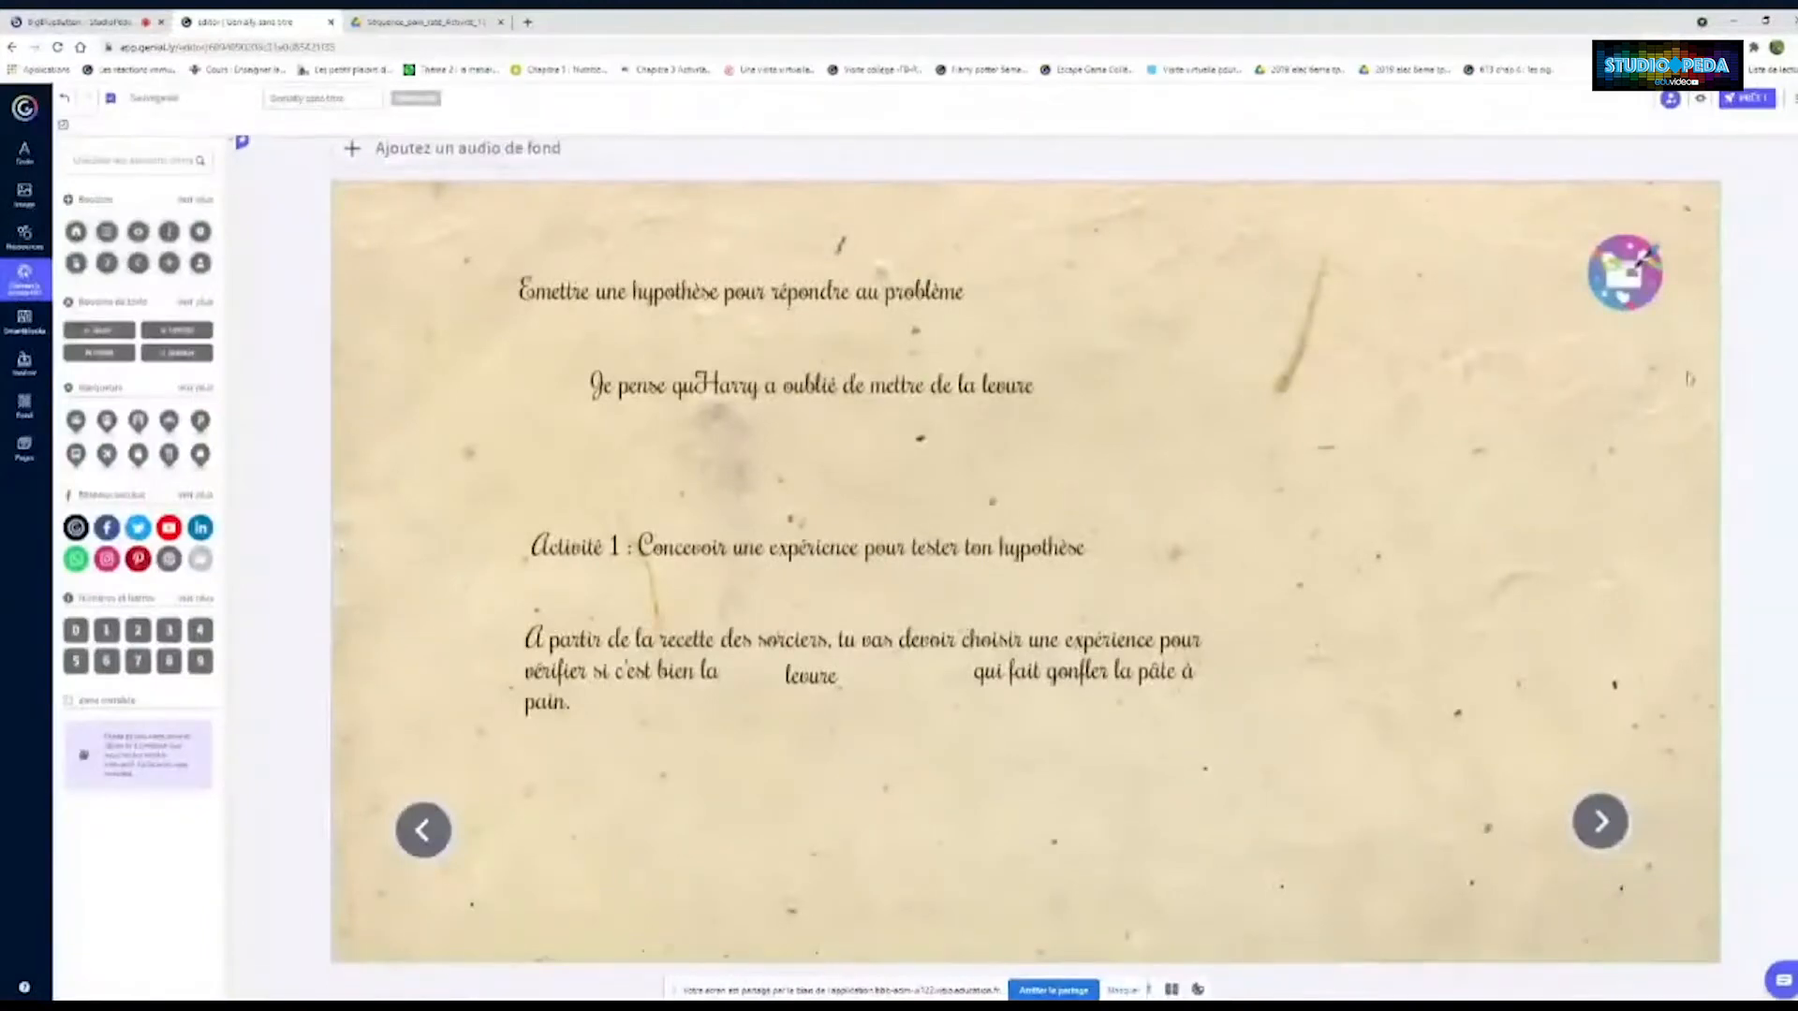
Set the page transition to the Central type with the Zoom Out style
left_click(22, 442)
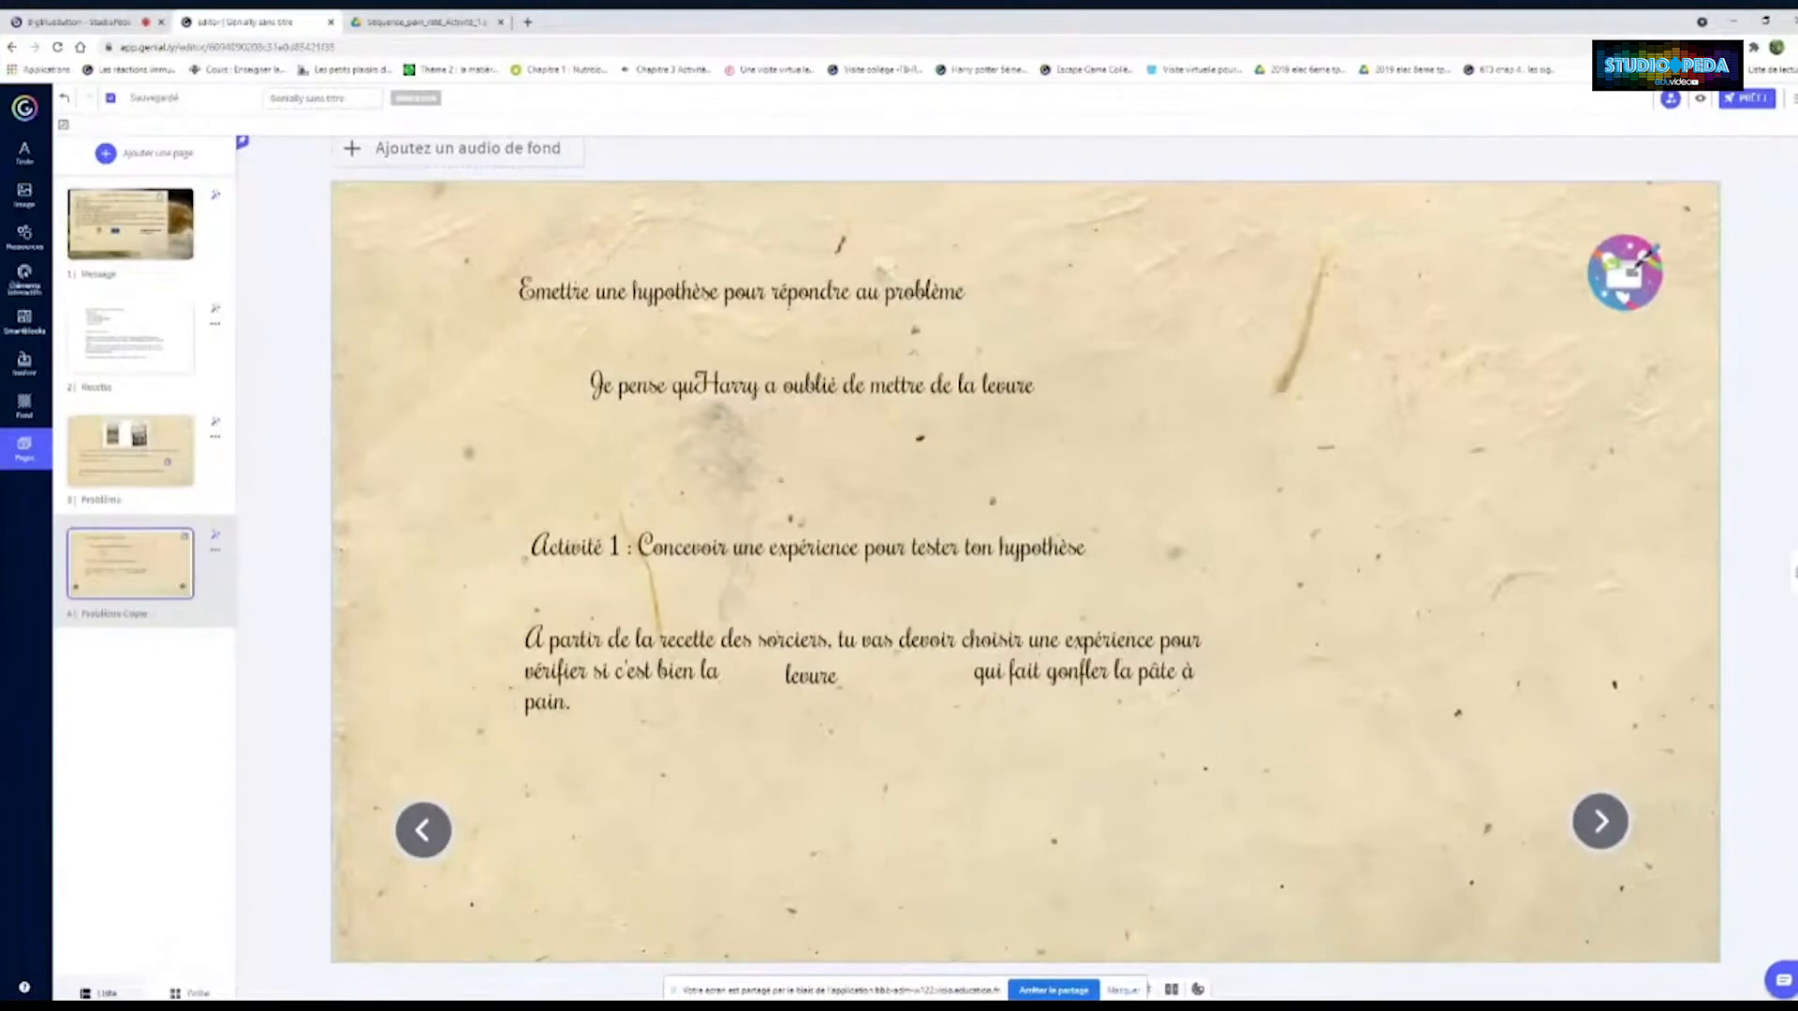
left_click(1793, 573)
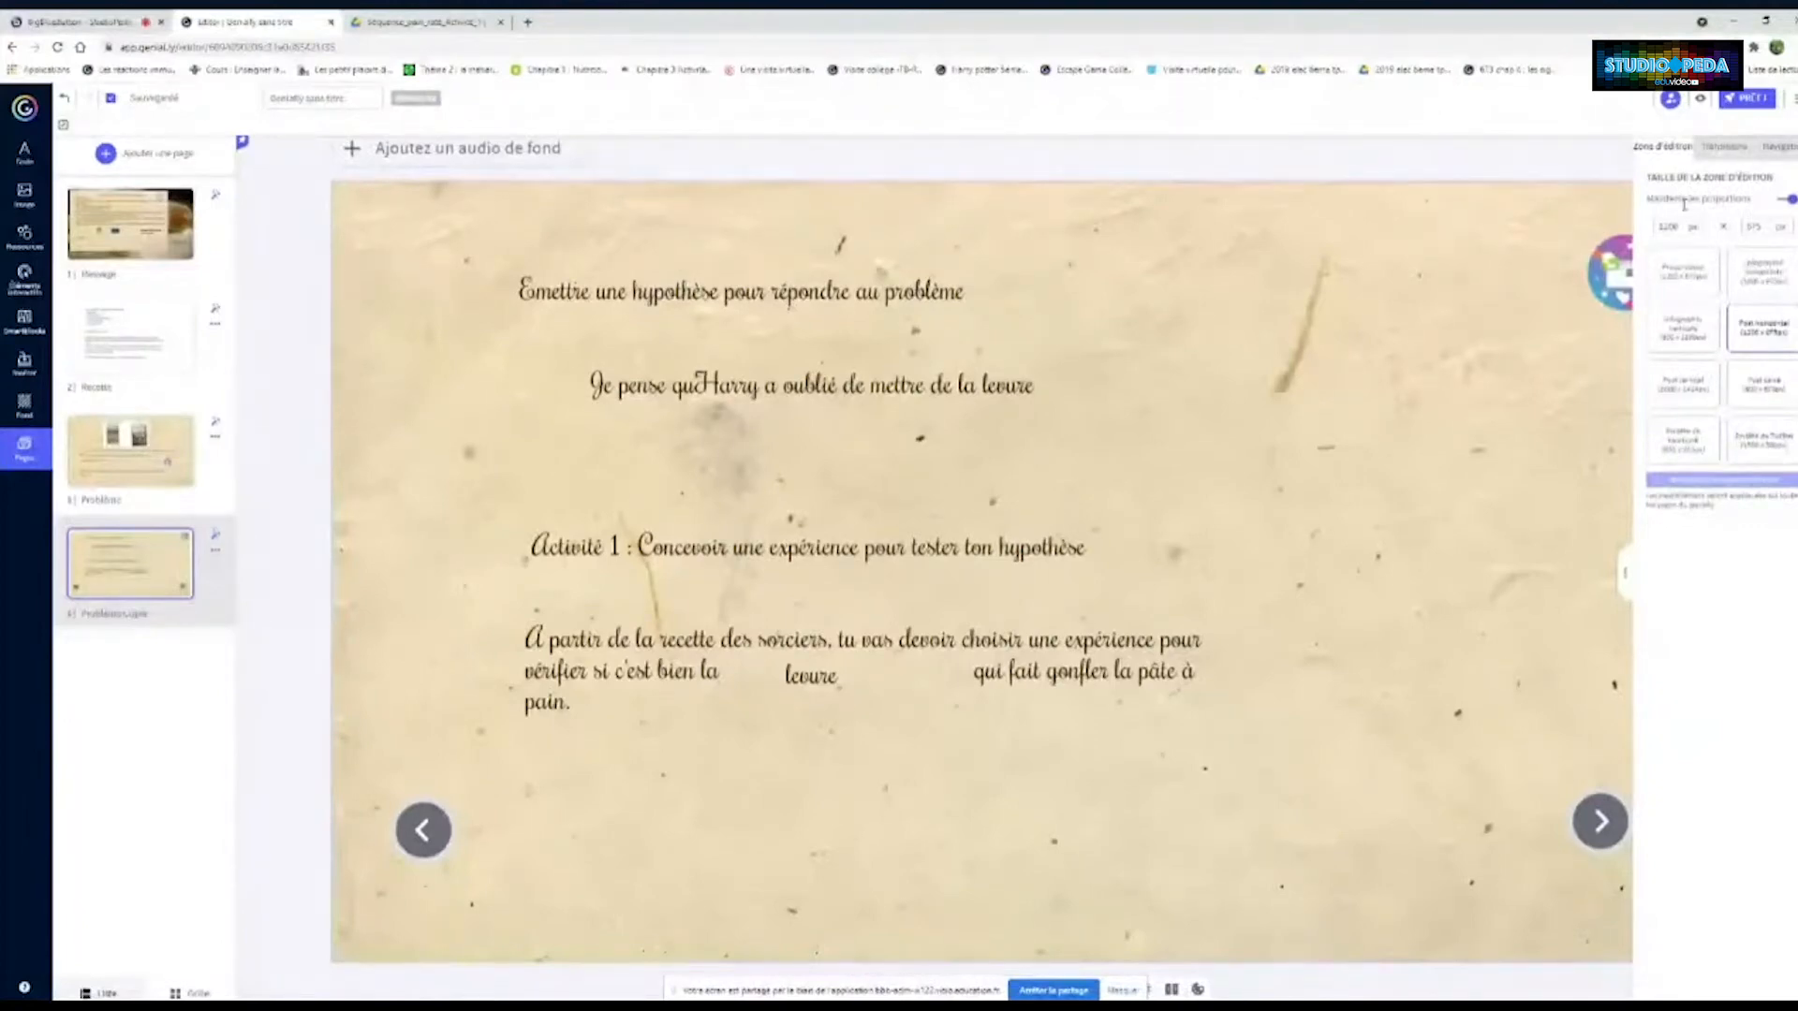
left_click(1723, 146)
left_click(1782, 213)
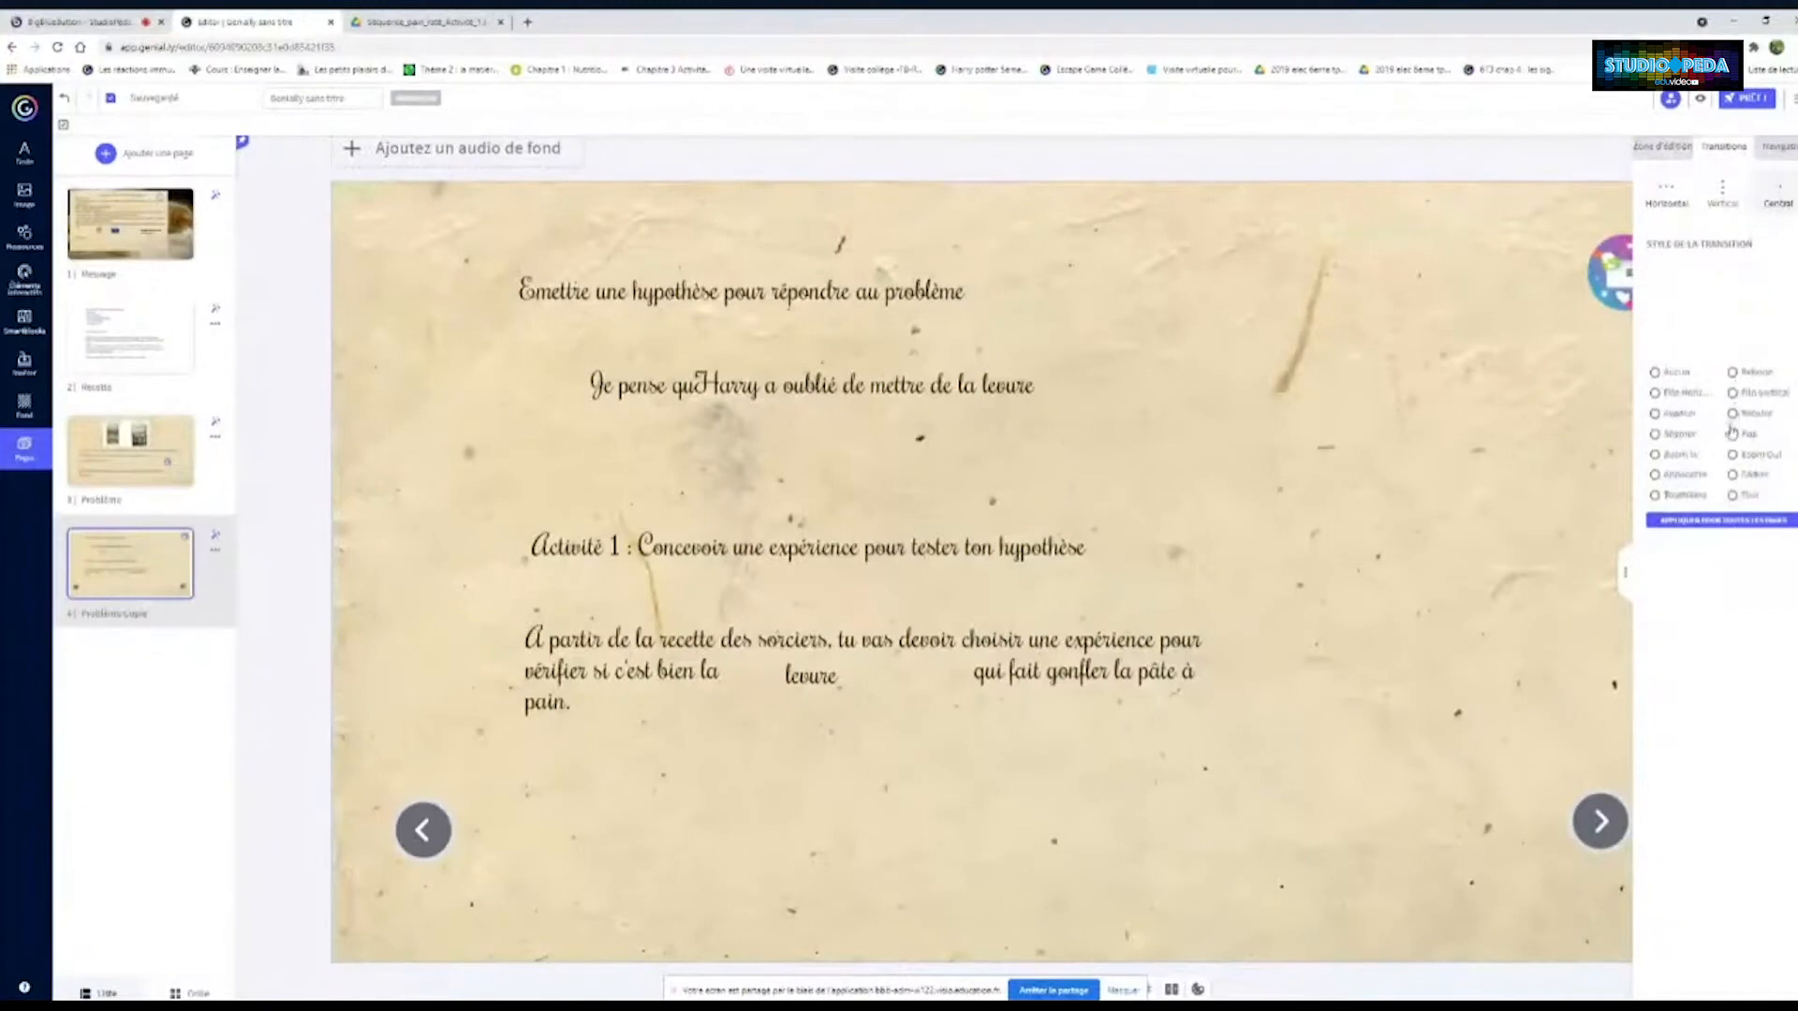
left_click(1732, 455)
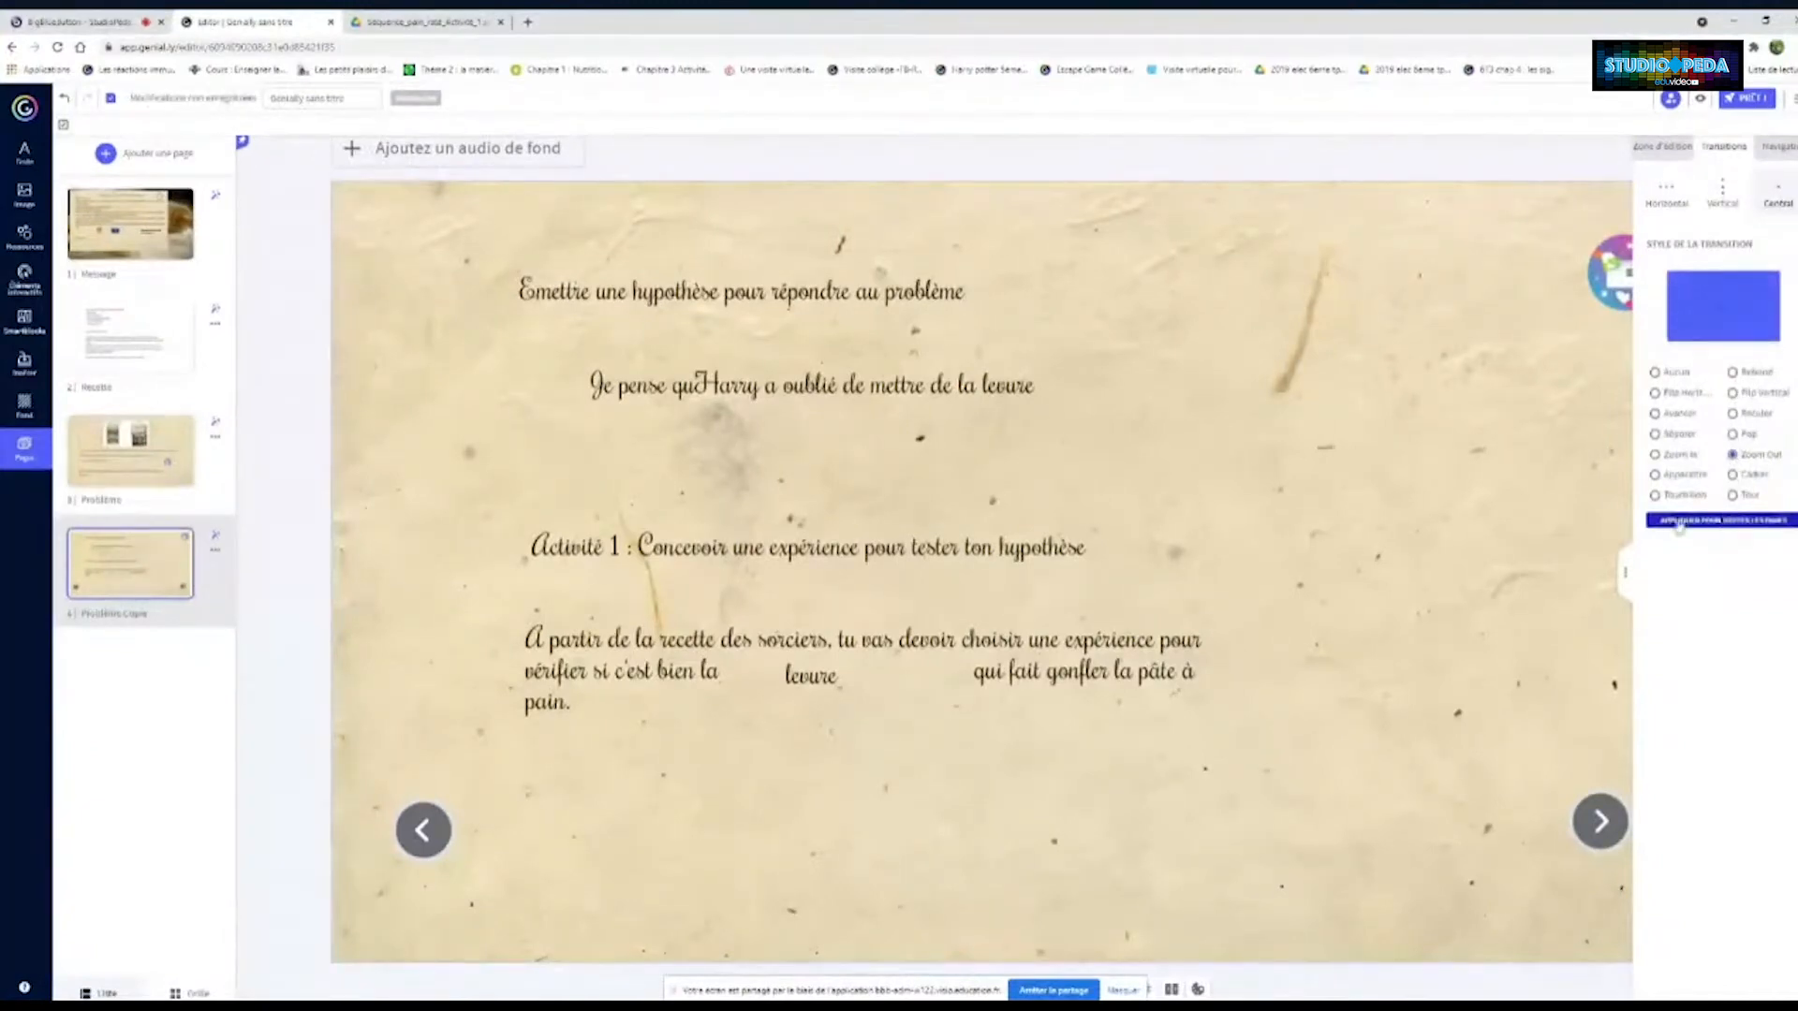
Set the navigation mode to Microsite and test the back arrow in a preview
left_click(1778, 149)
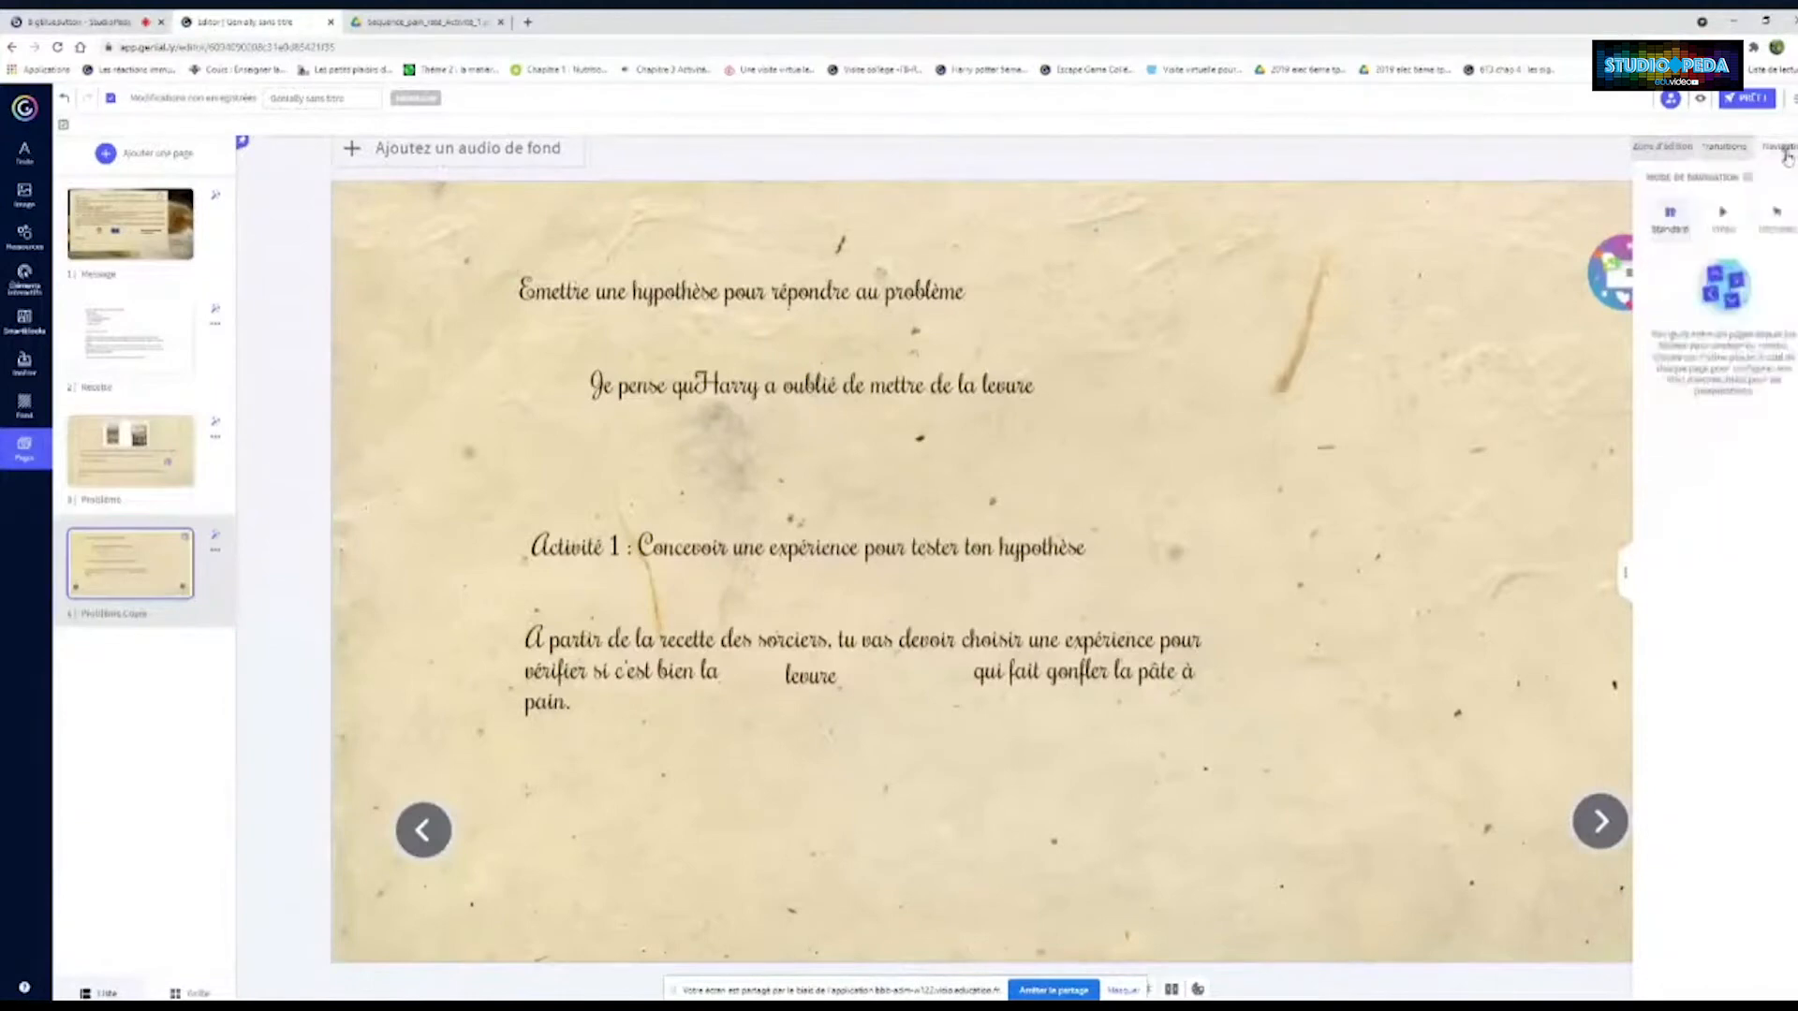
left_click(1776, 218)
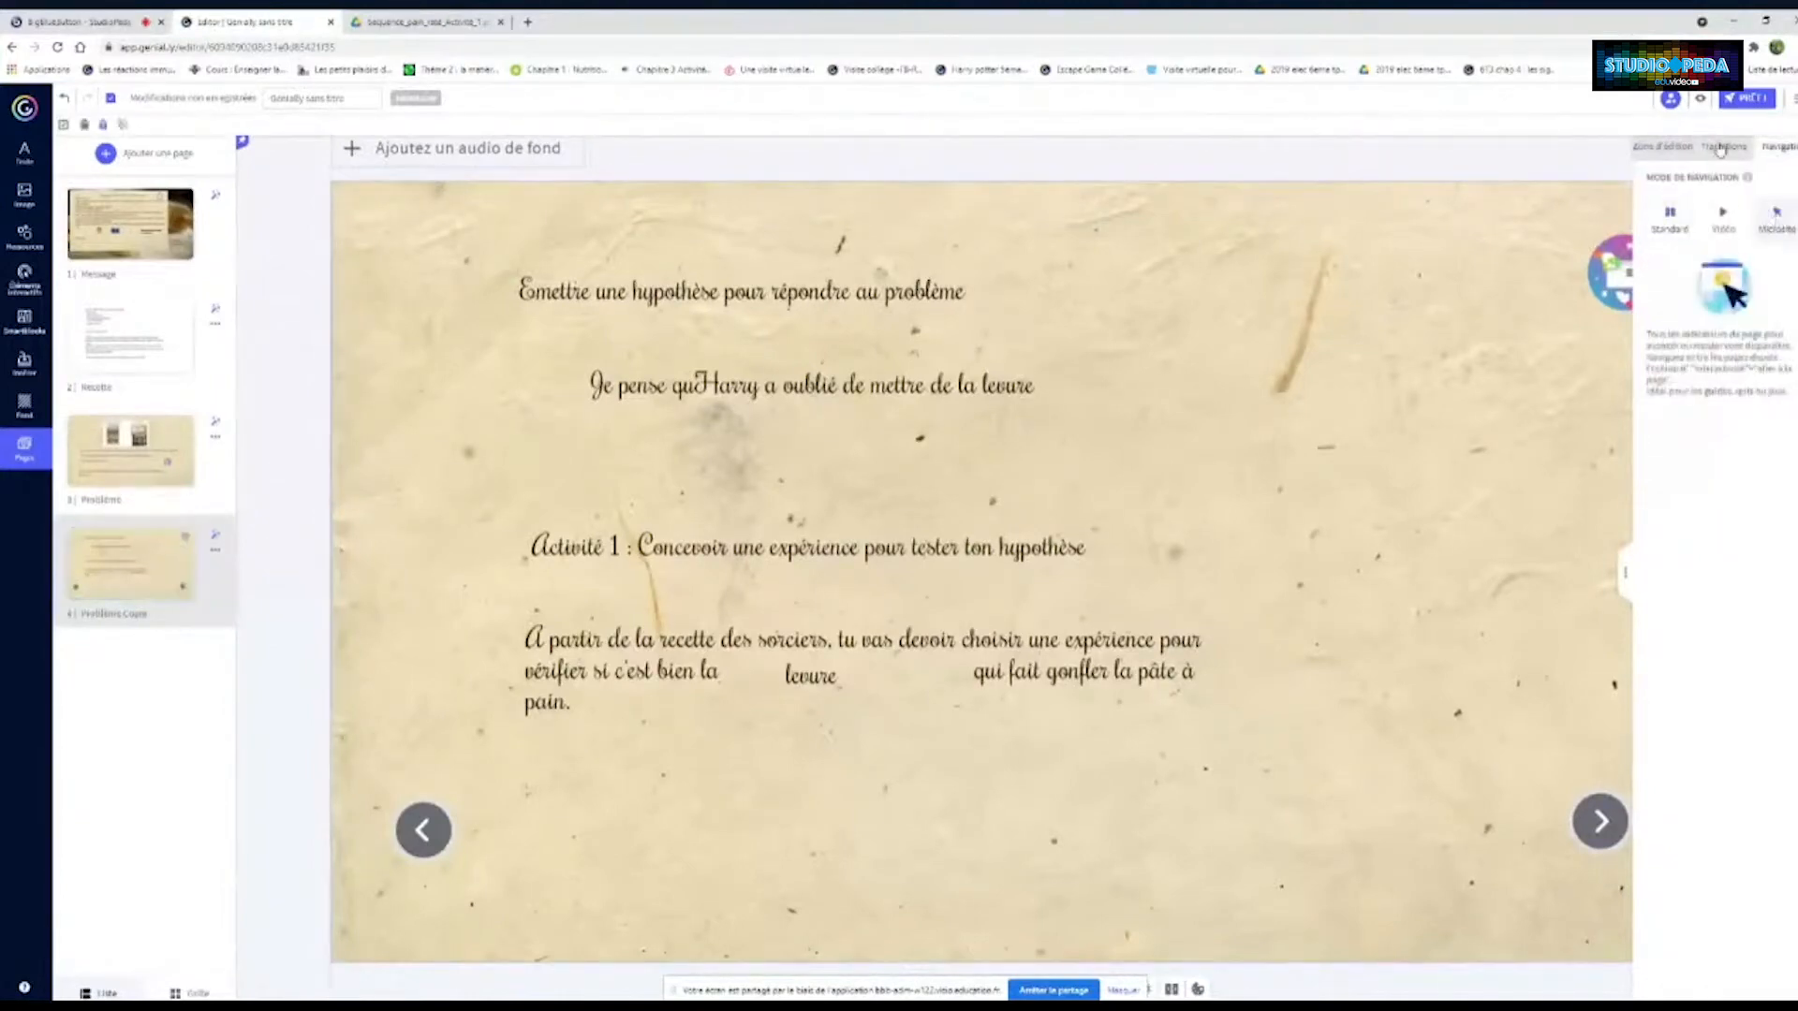
left_click(1699, 101)
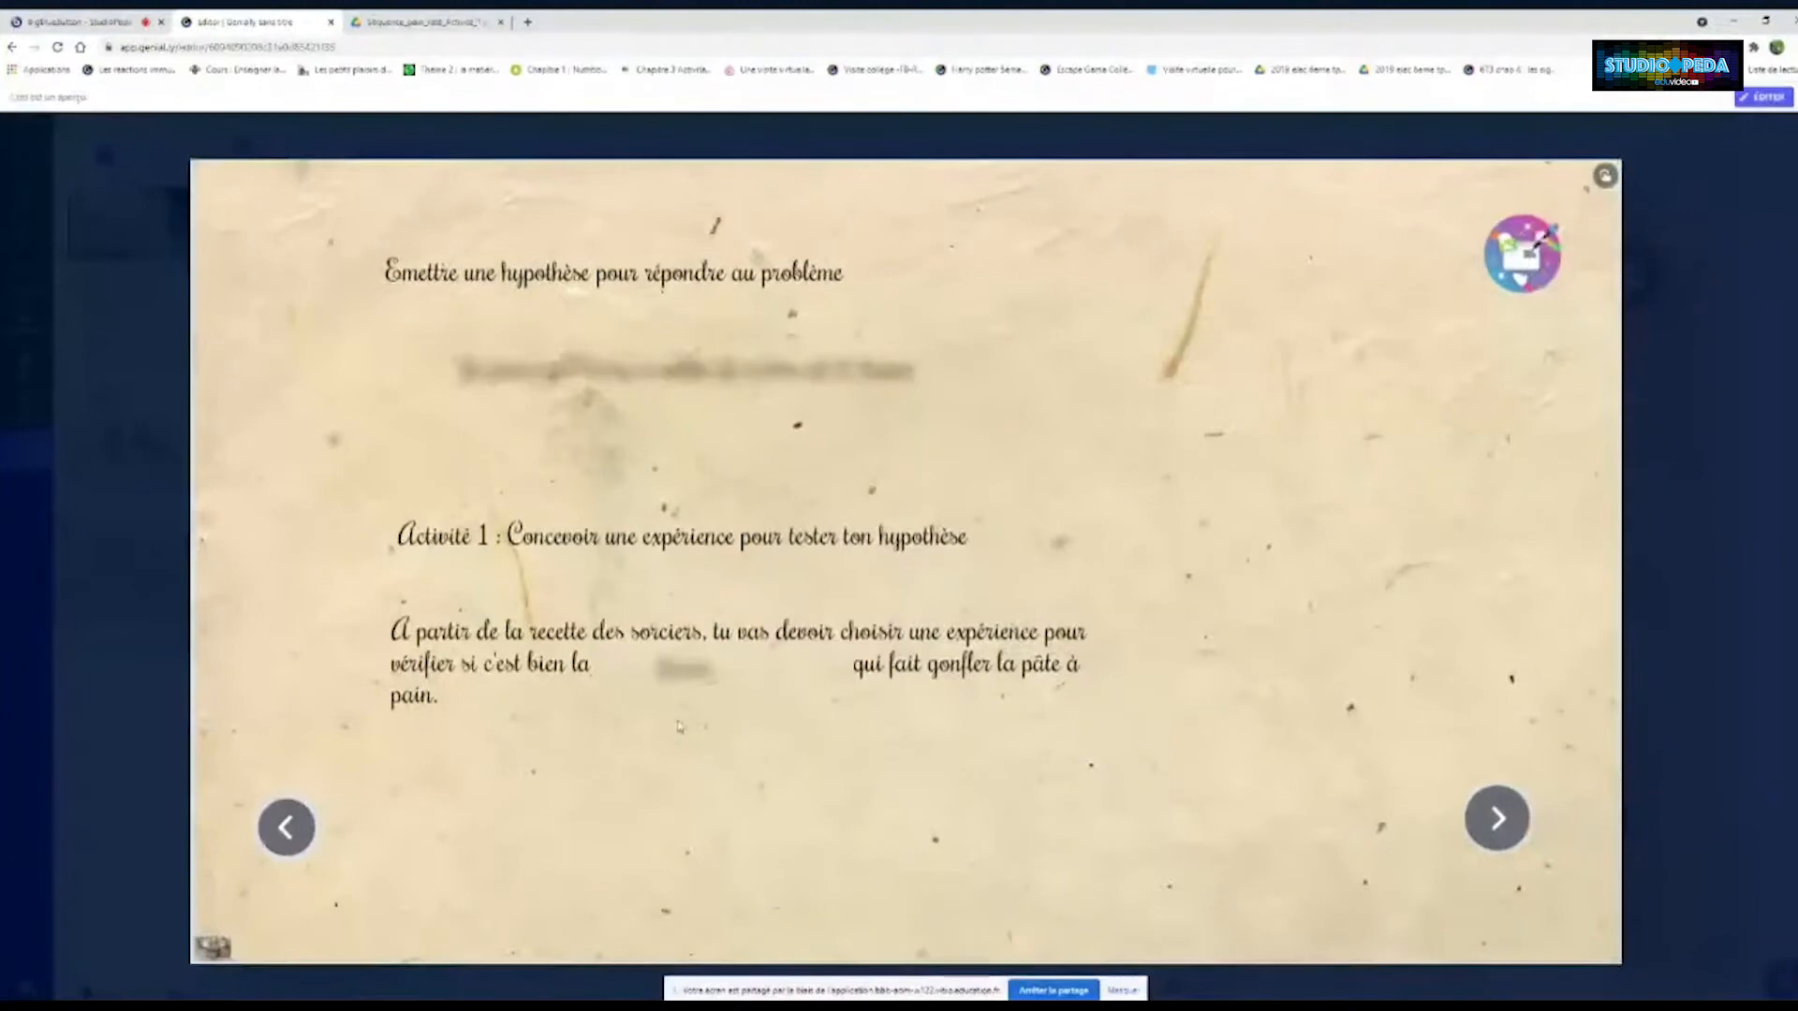
left_click(287, 836)
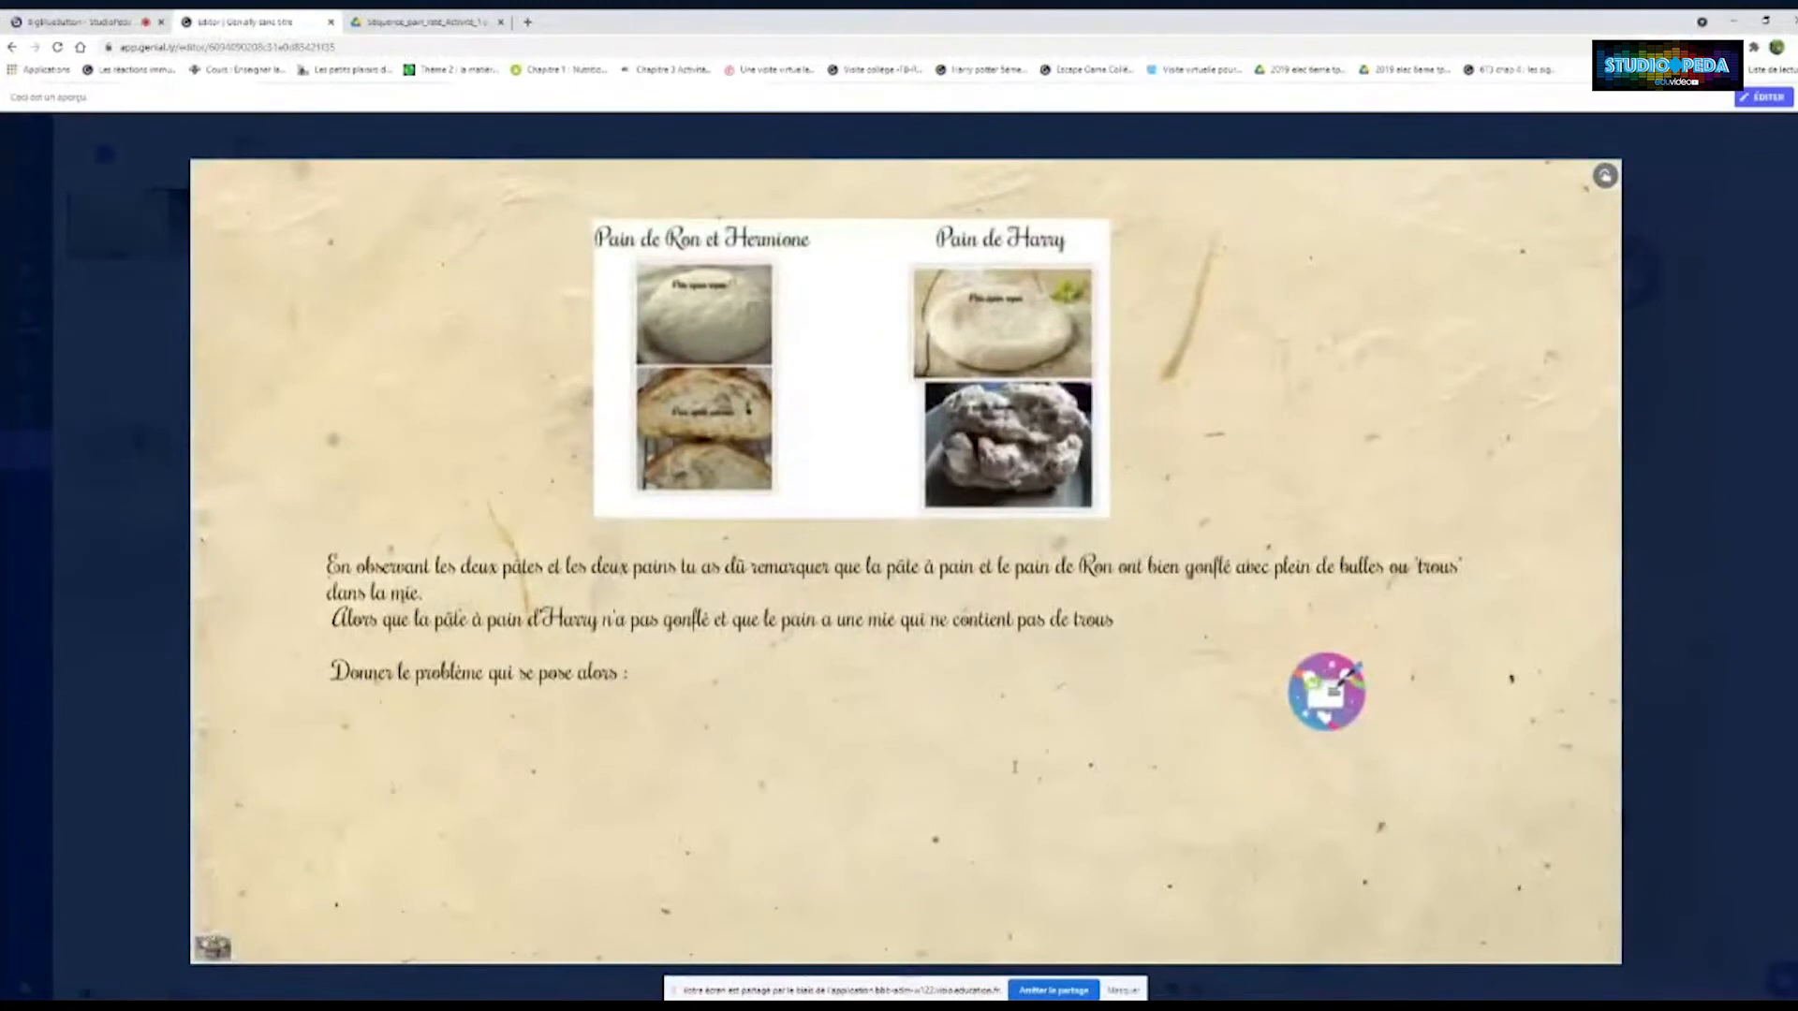
left_click(1784, 103)
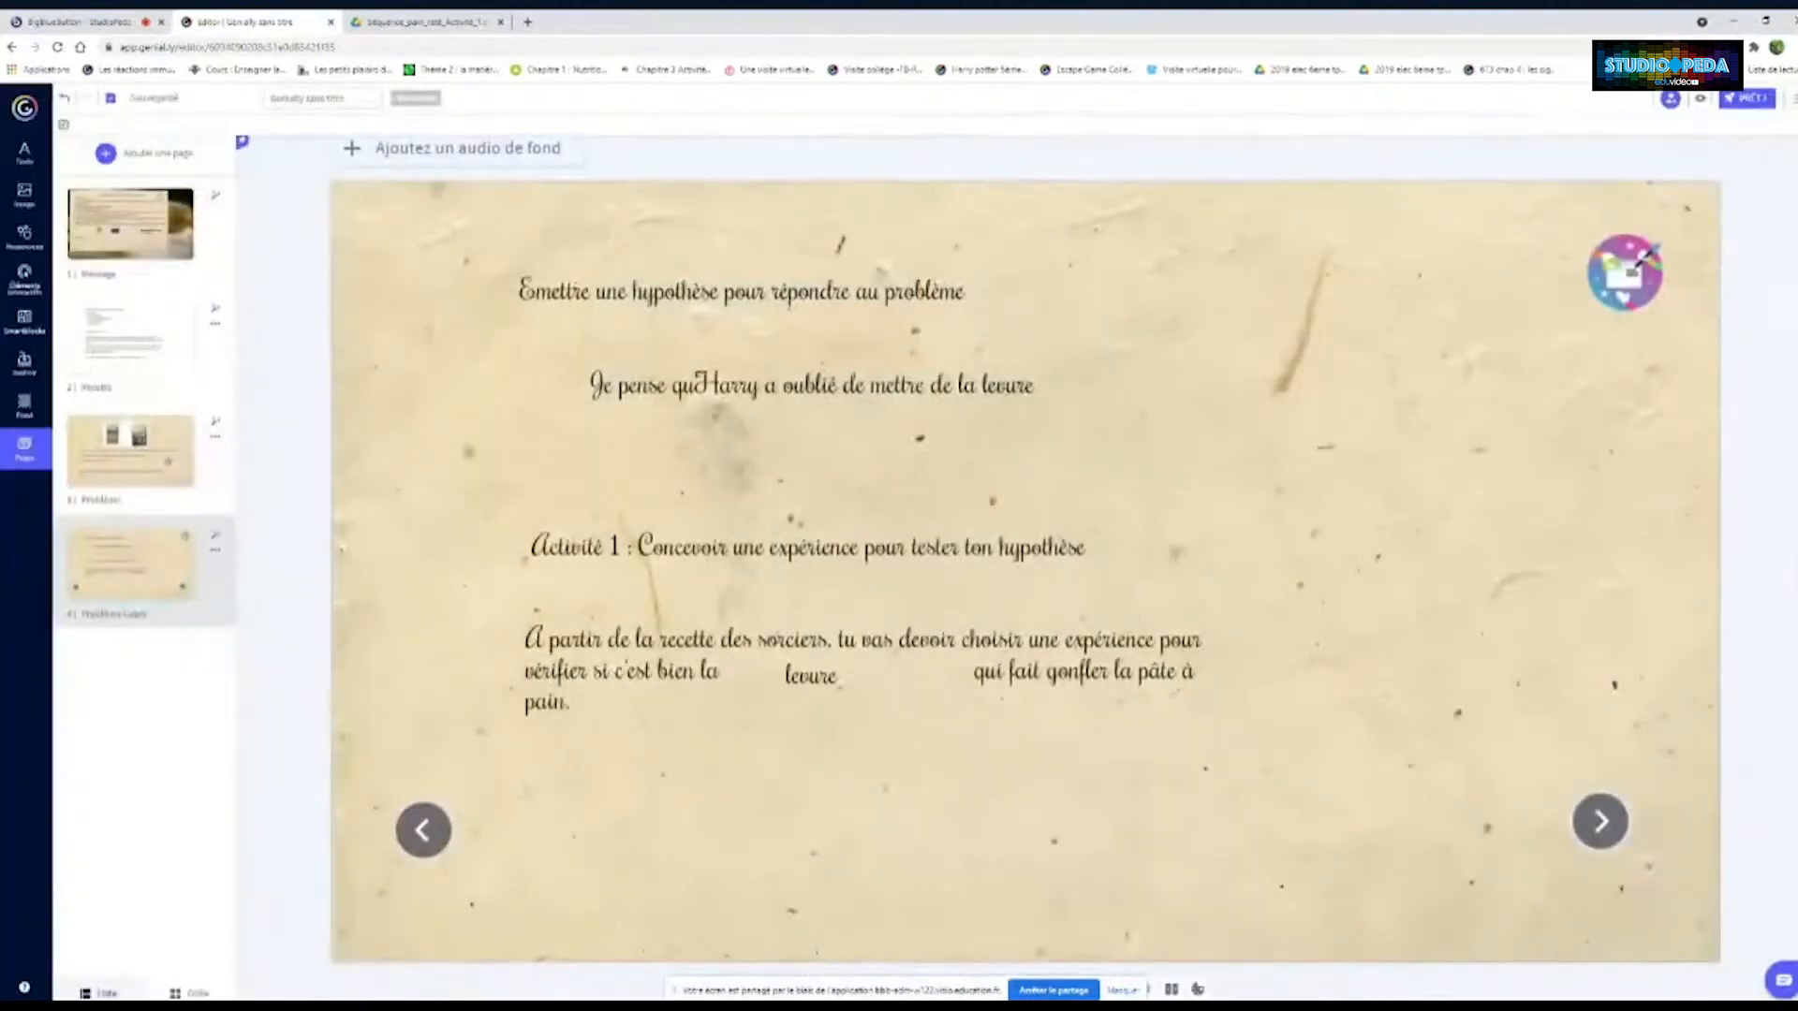
Align the back and forward arrow buttons along their bottom edges
left_click_drag(354, 824, 1730, 913)
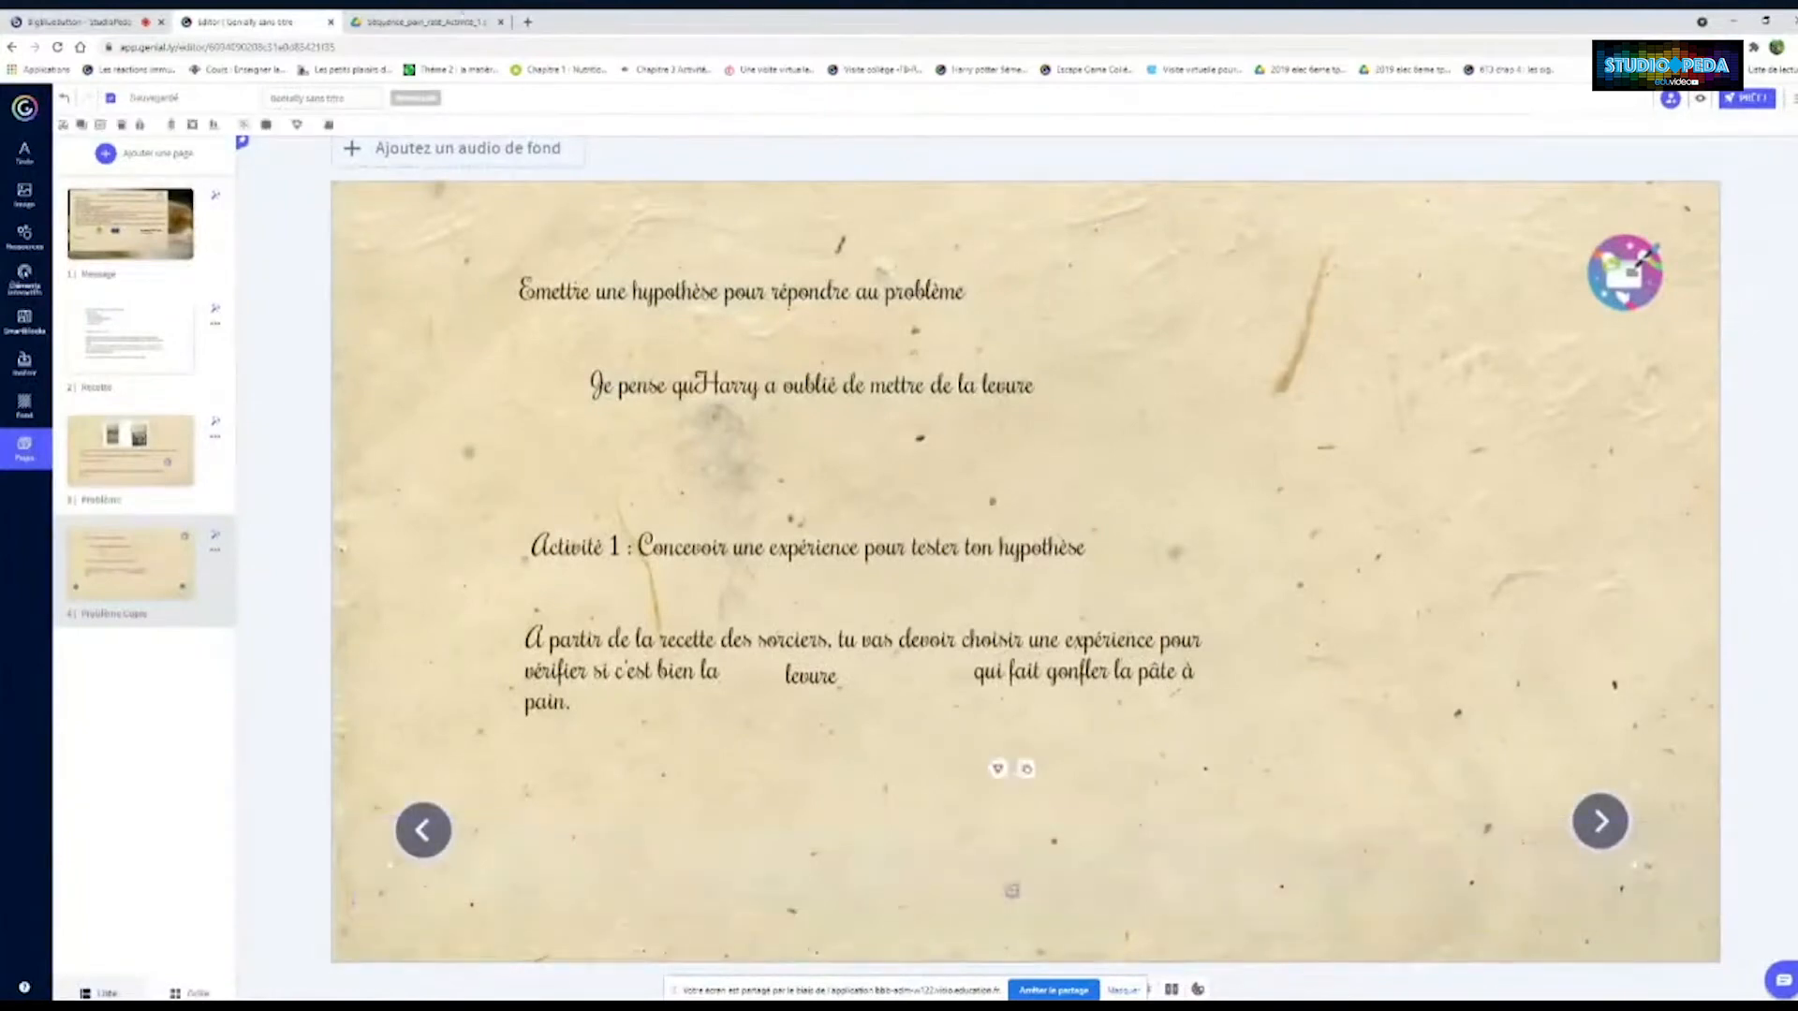
left_click(214, 127)
left_click(278, 159)
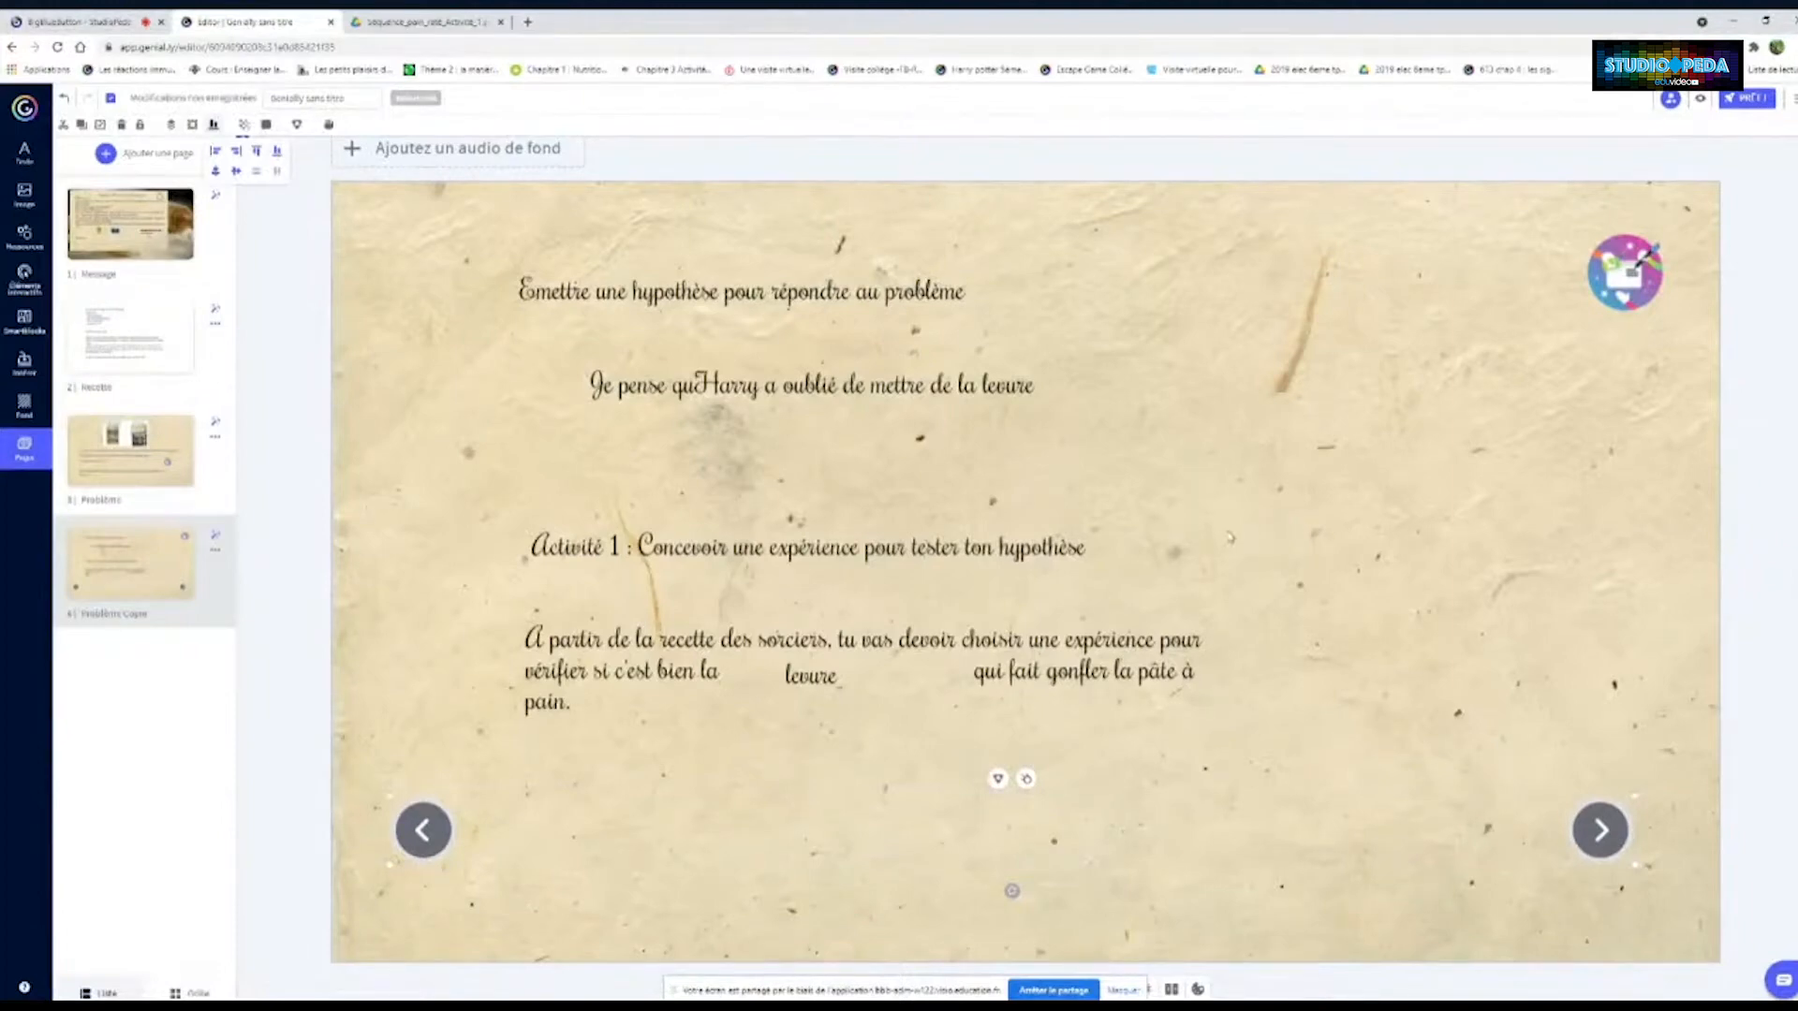
left_click(1370, 445)
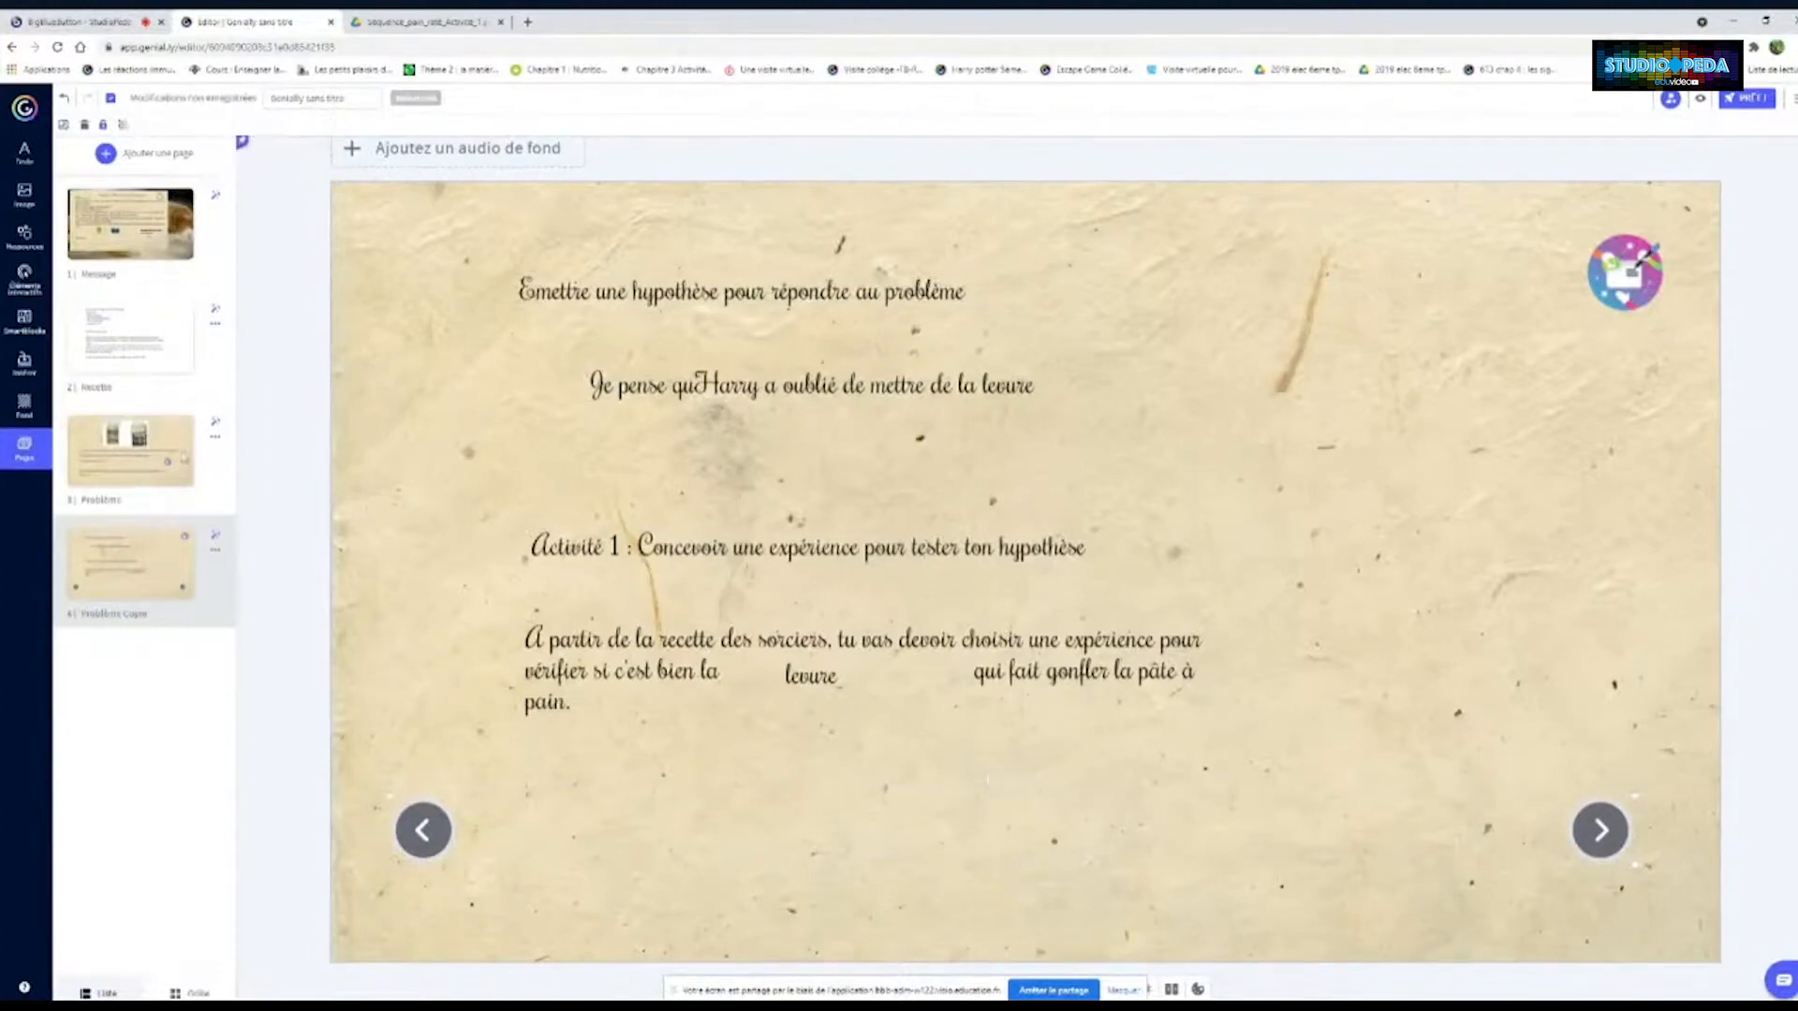
Select the forward arrow button and open the "Problème" page
left_click(1580, 827)
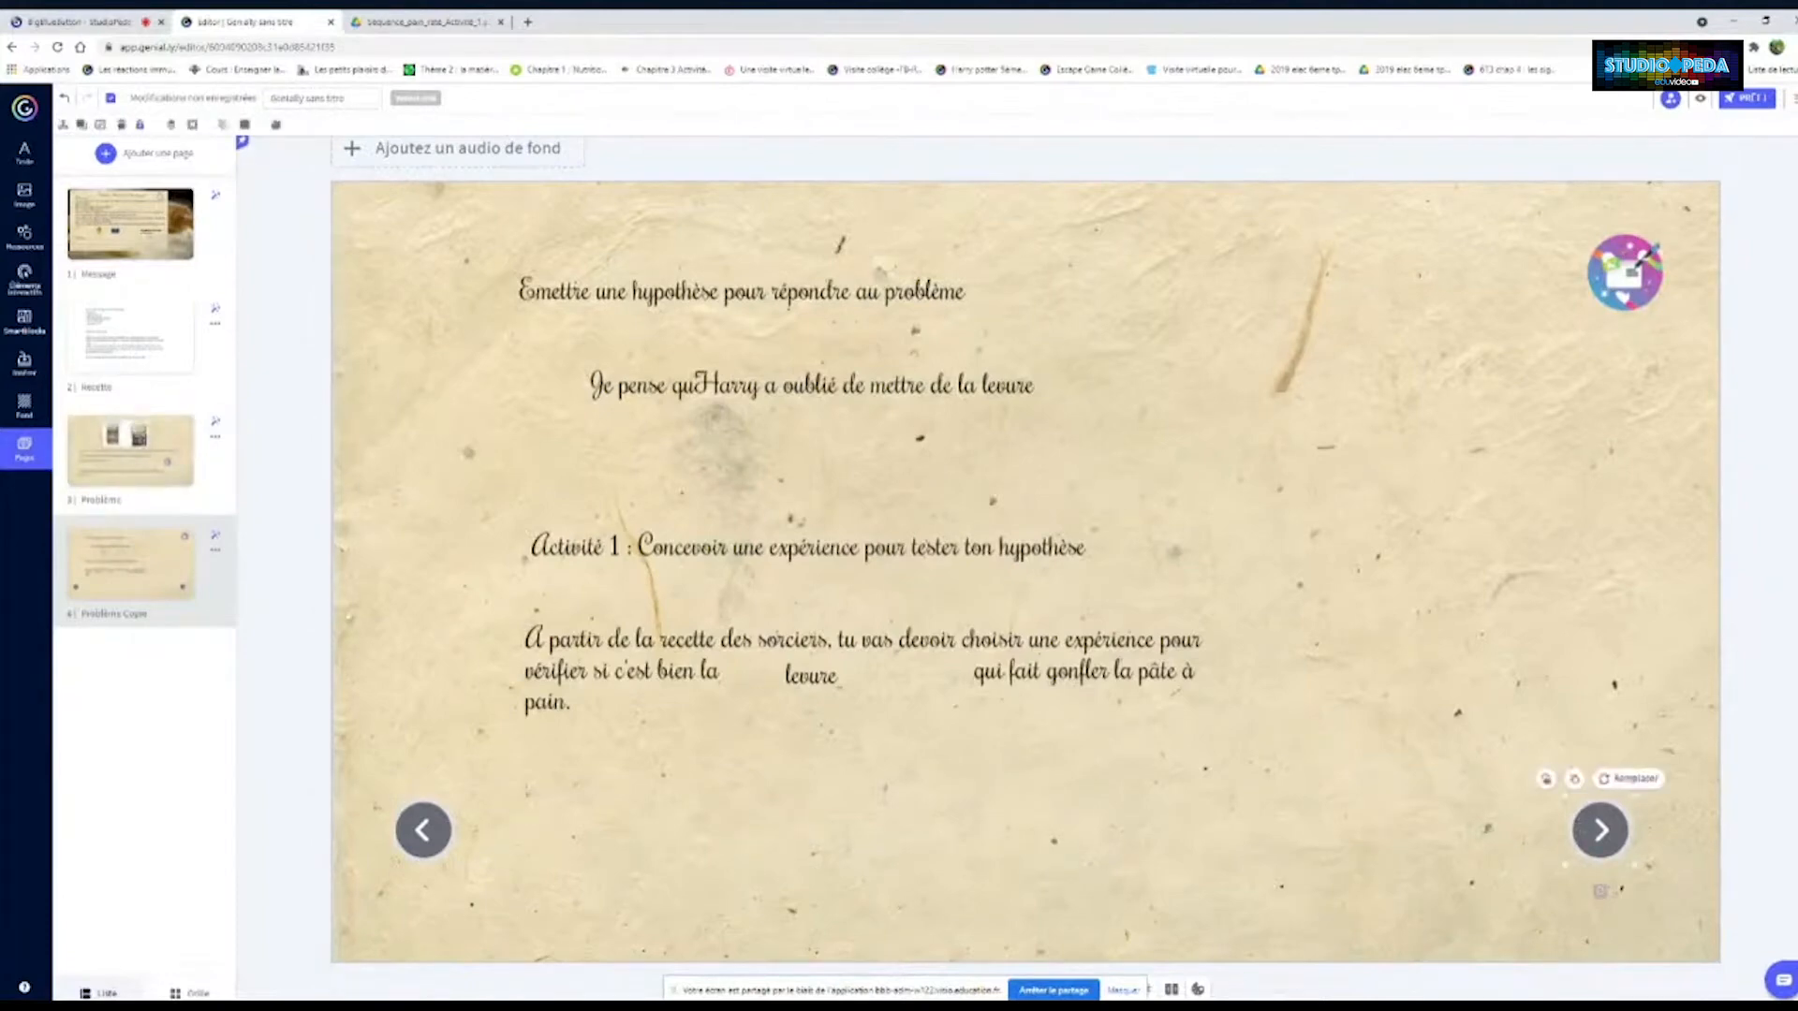
left_click(87, 466)
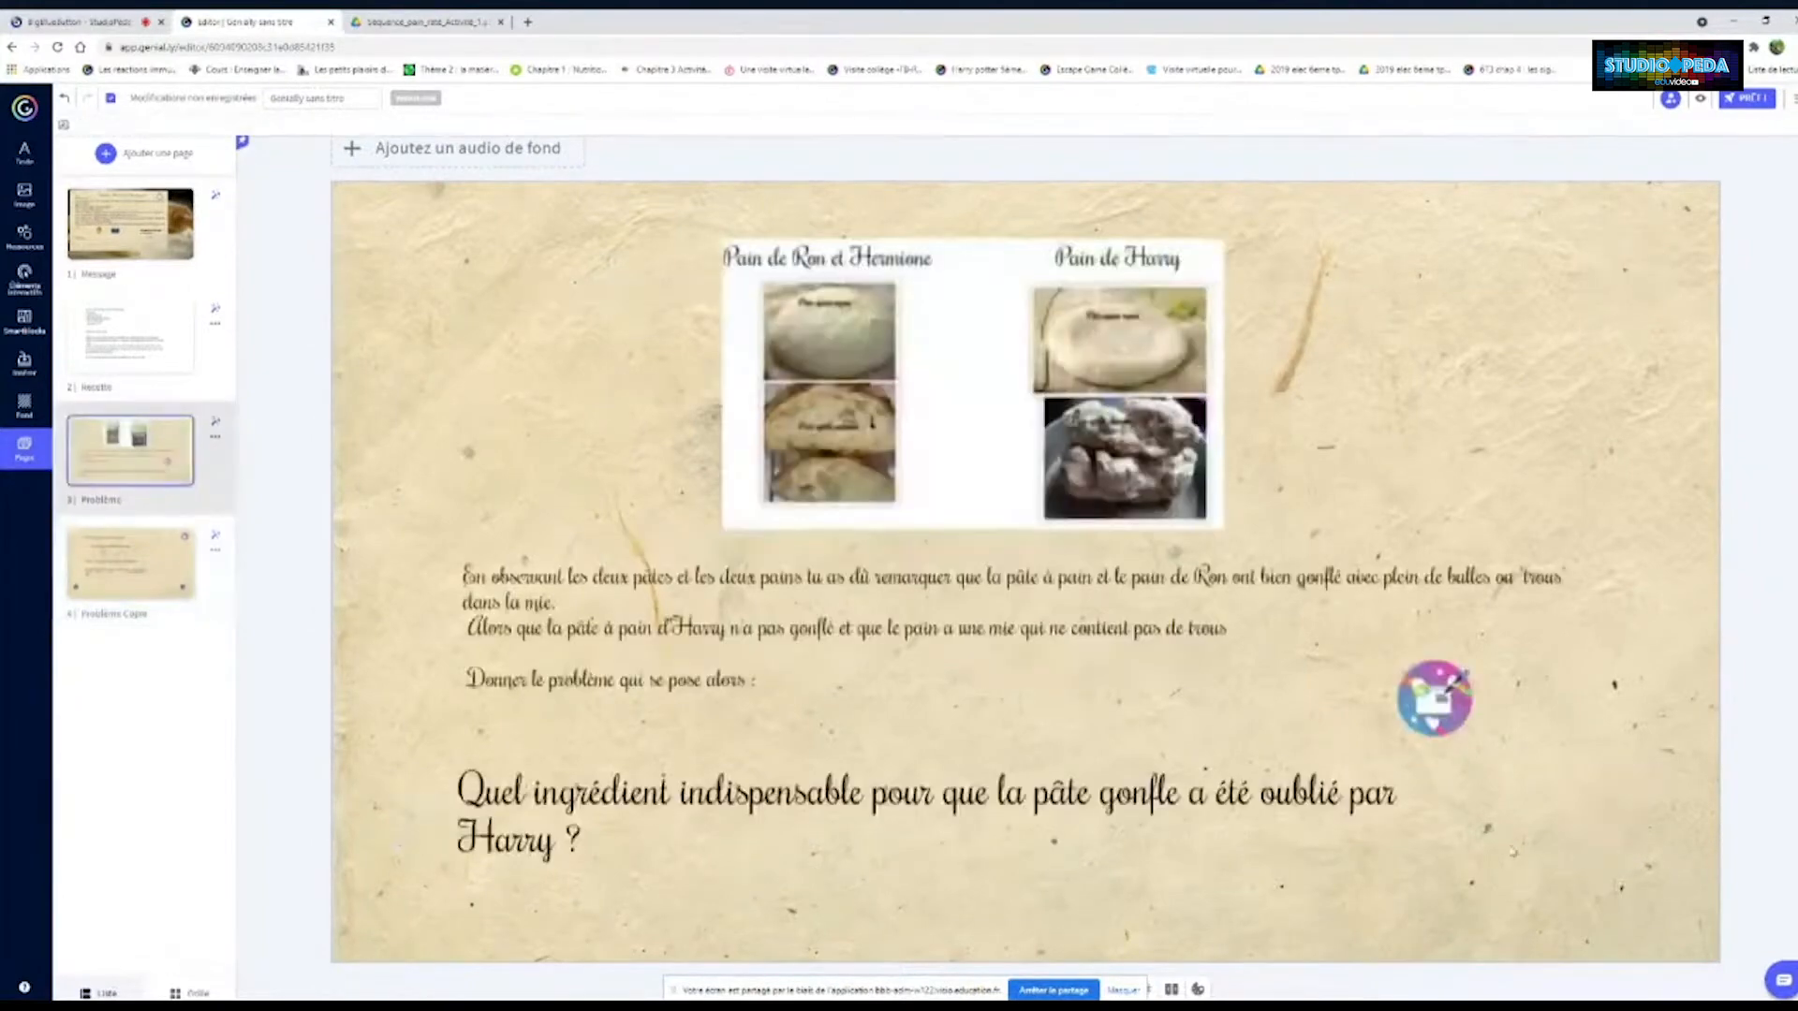
Link the forward arrow on the Problème page to the Problème Copie page
mouse_move(1596, 809)
left_click(1547, 780)
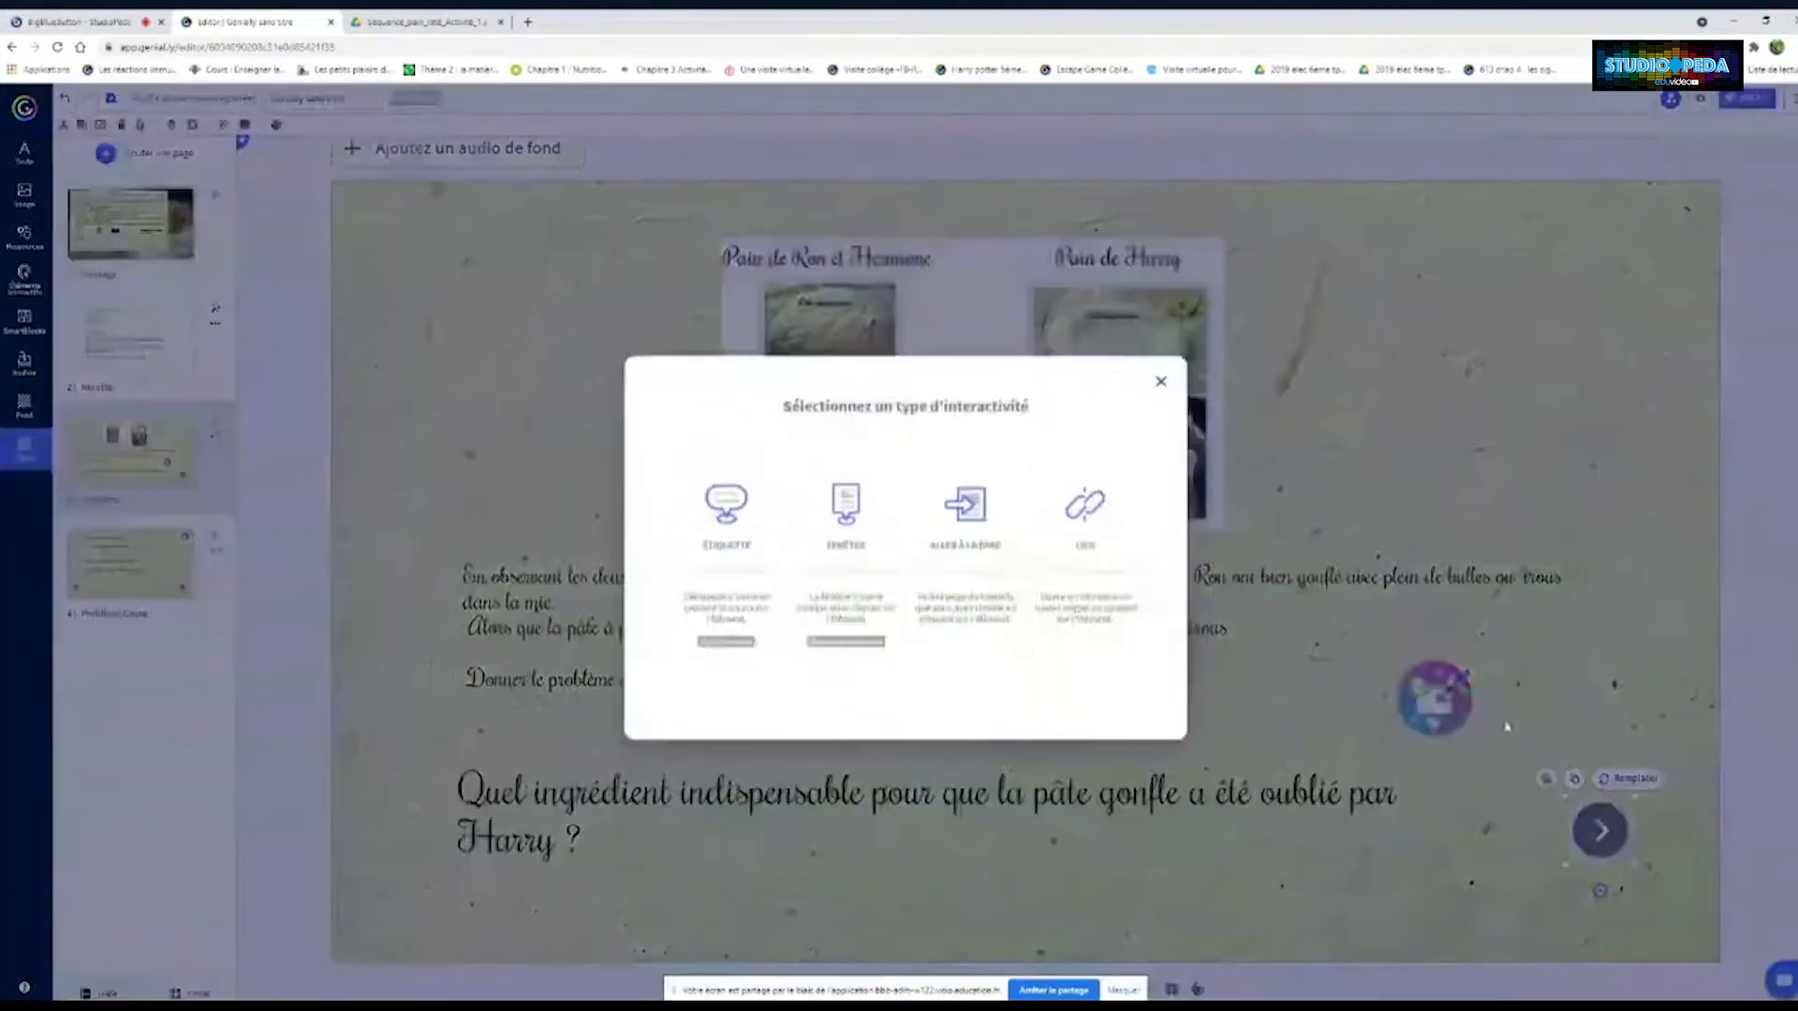
left_click(990, 520)
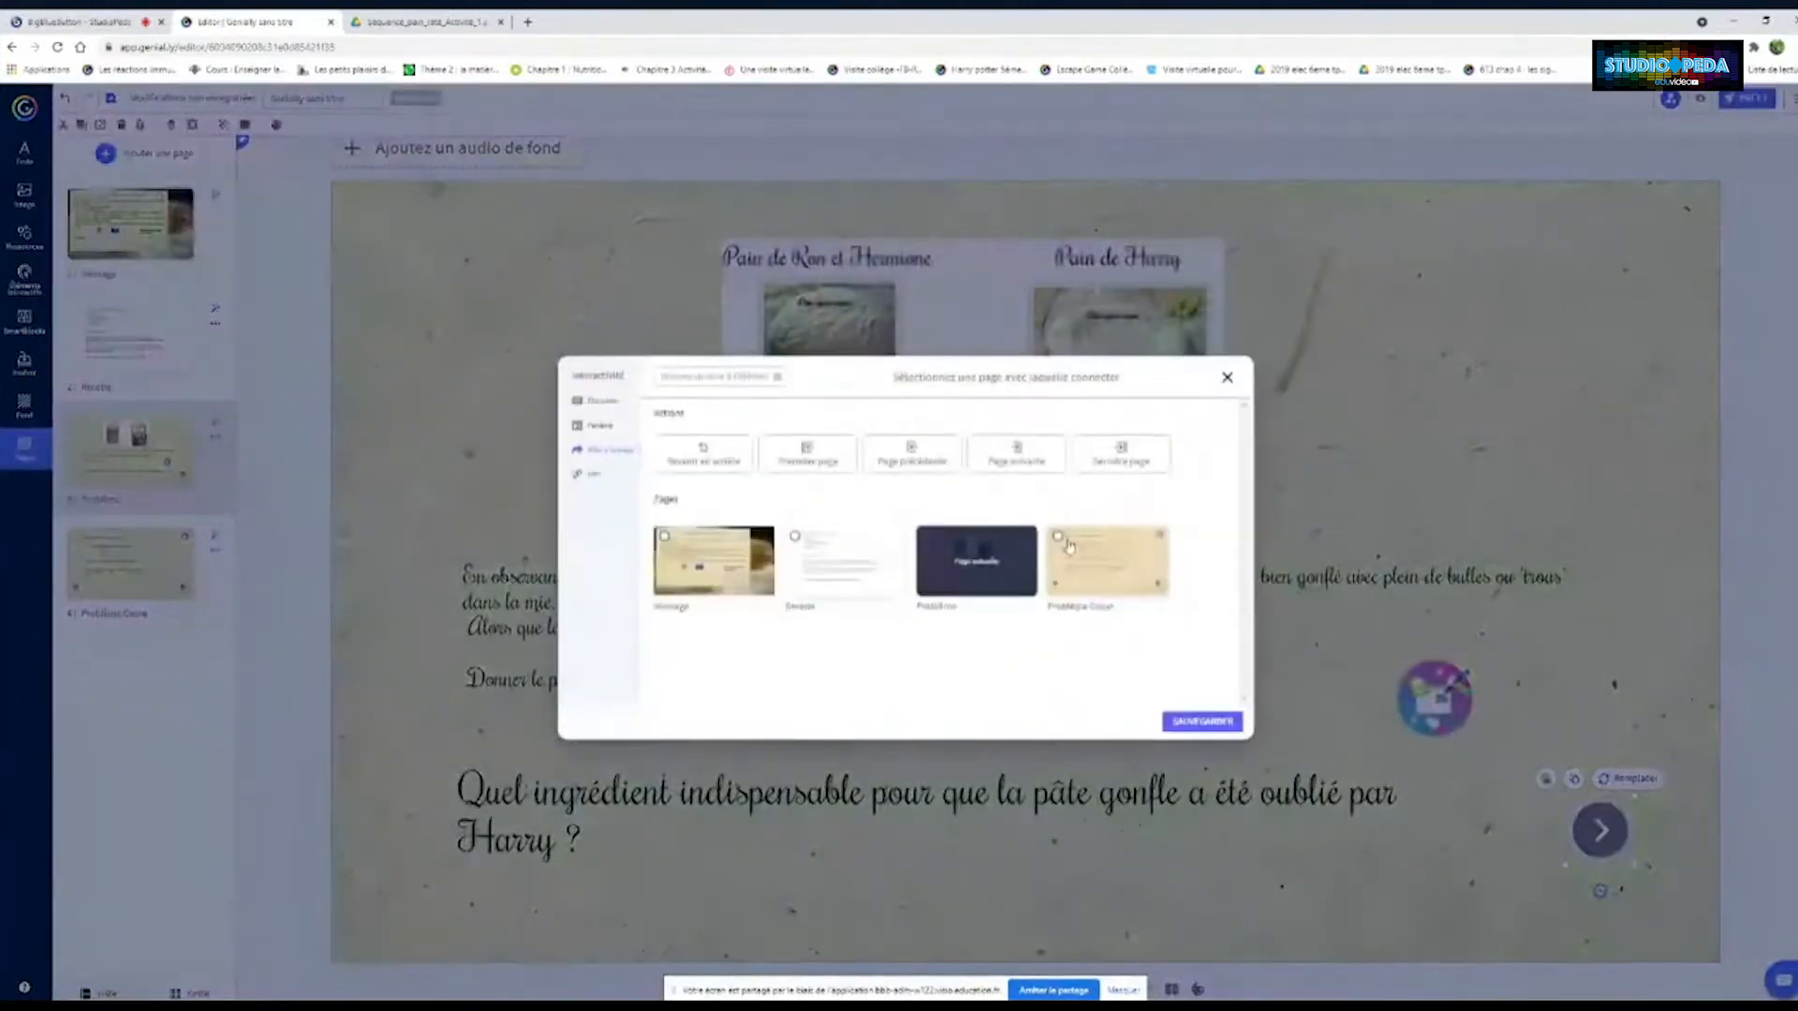
left_click(1186, 722)
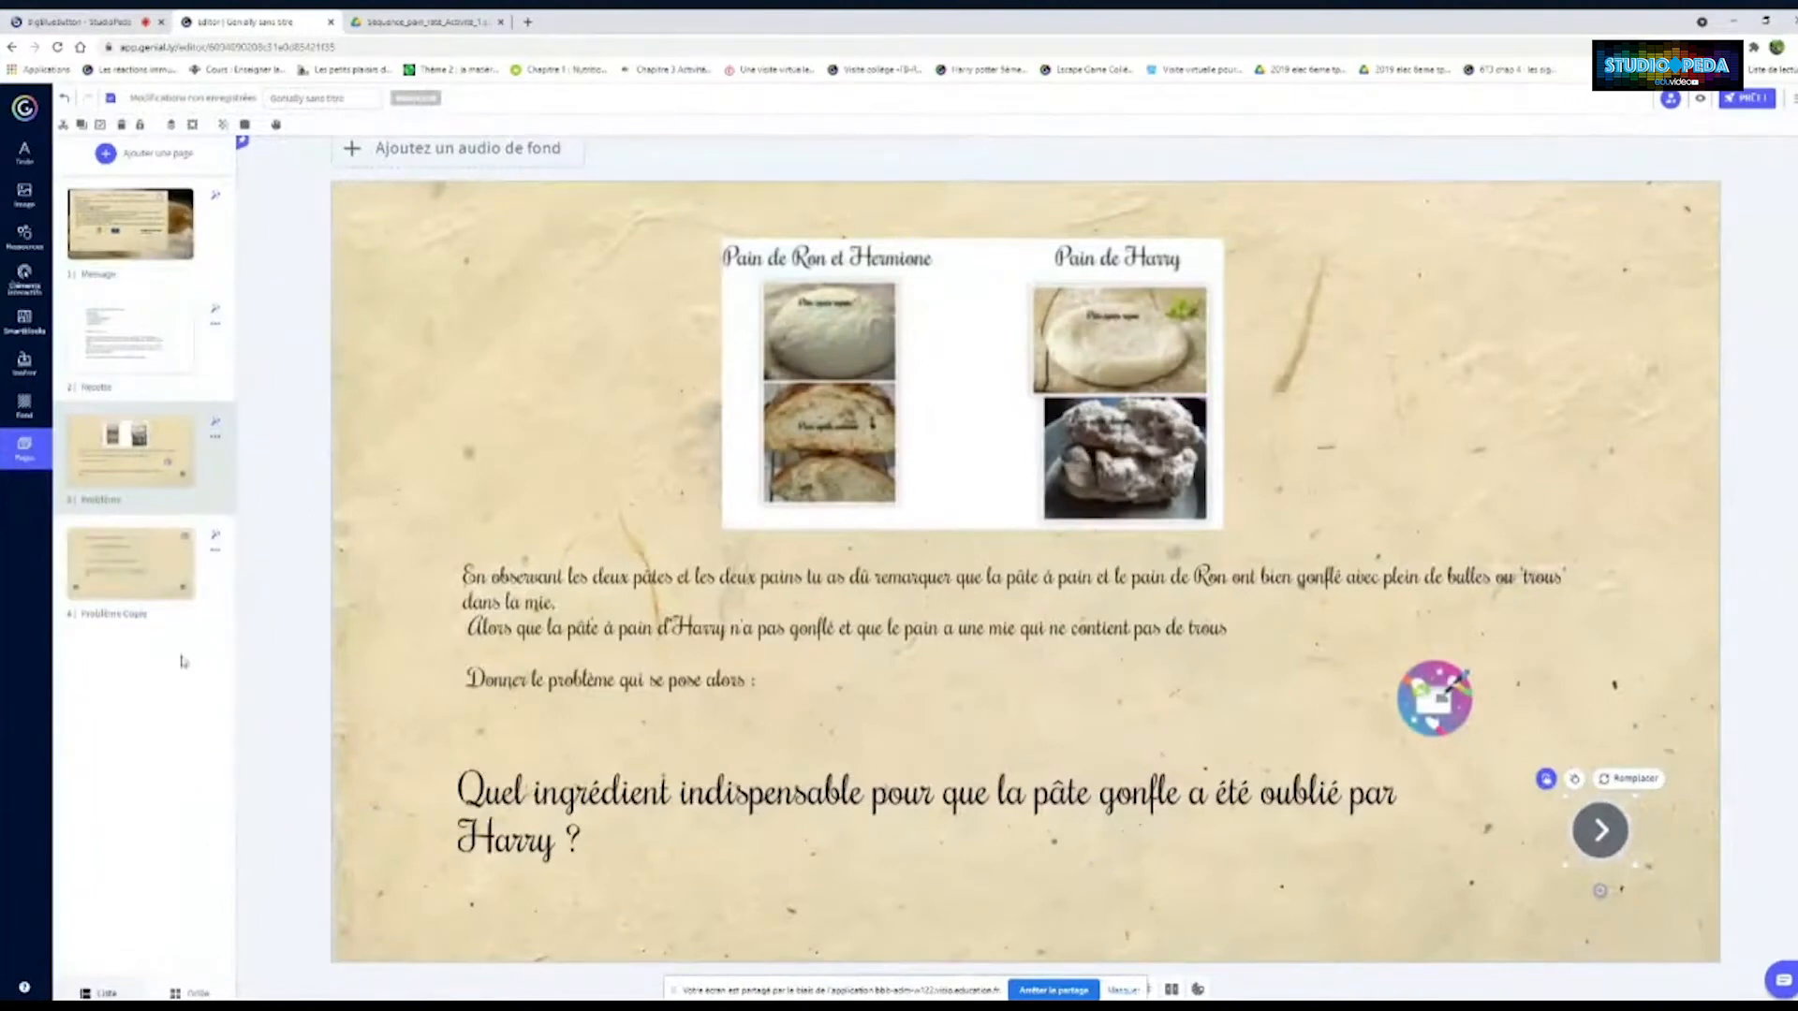
Duplicate the Problème Copie page
left_click(134, 572)
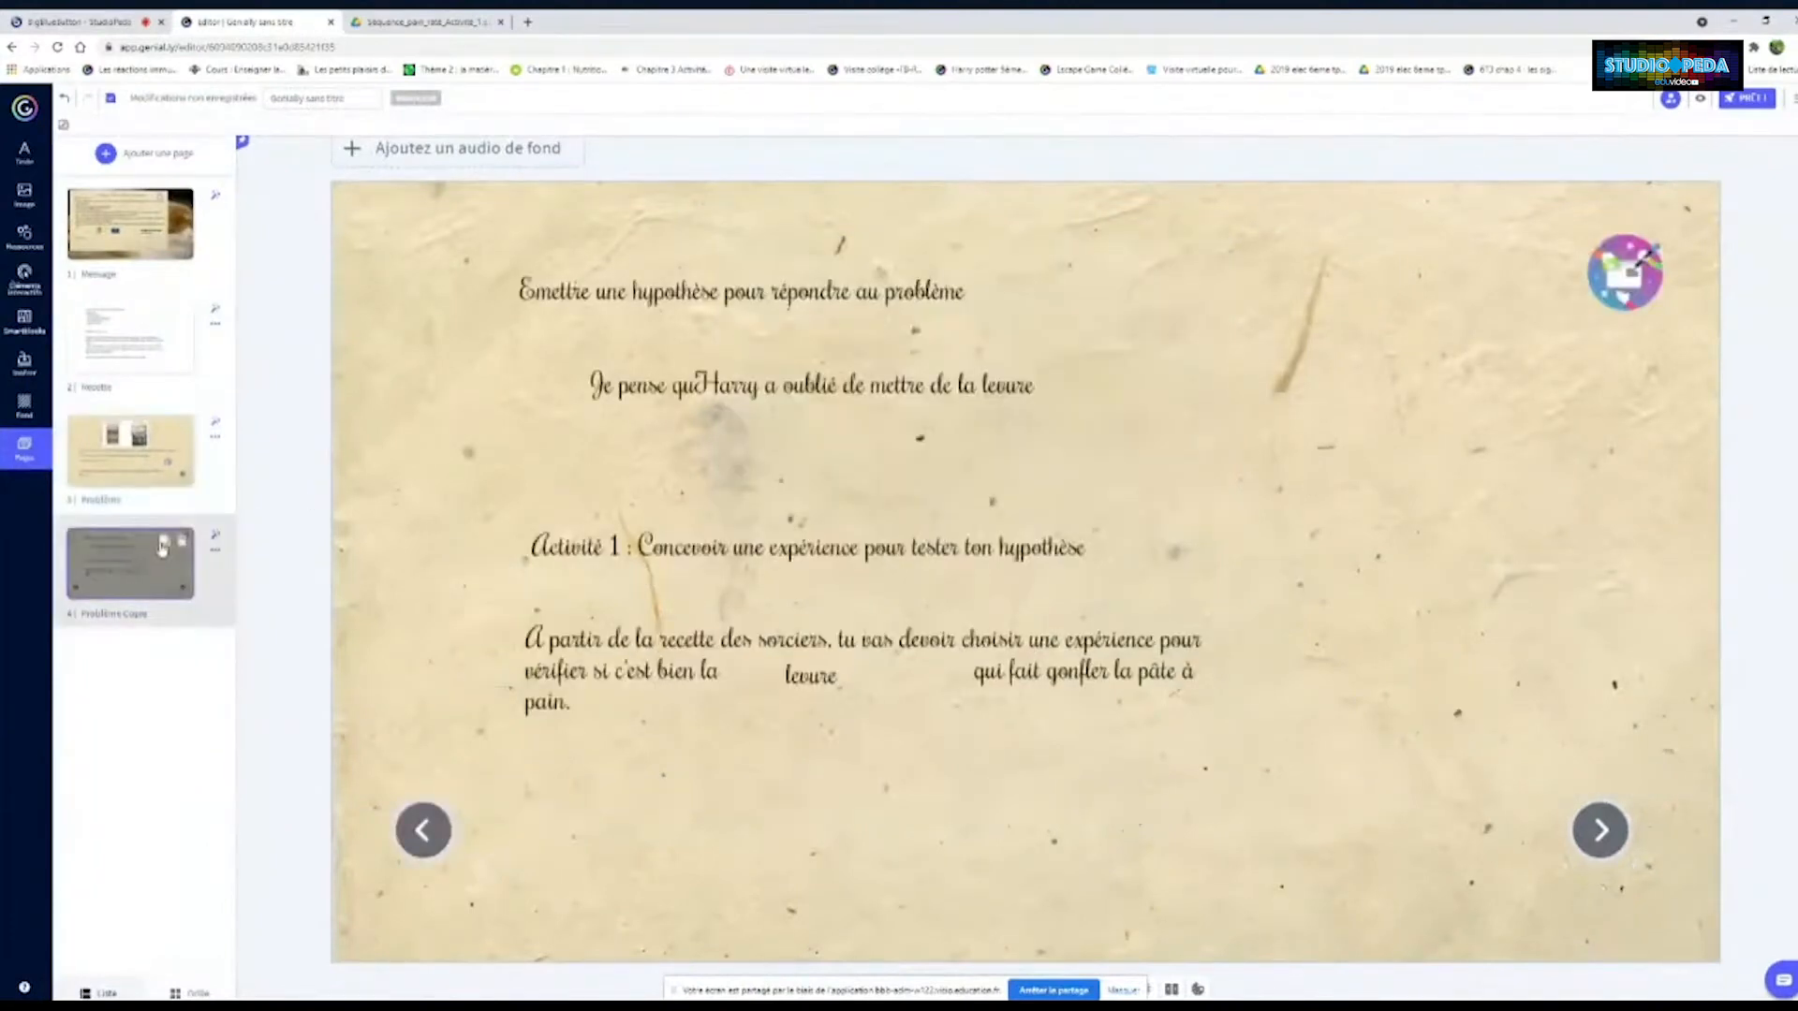
left_click(164, 543)
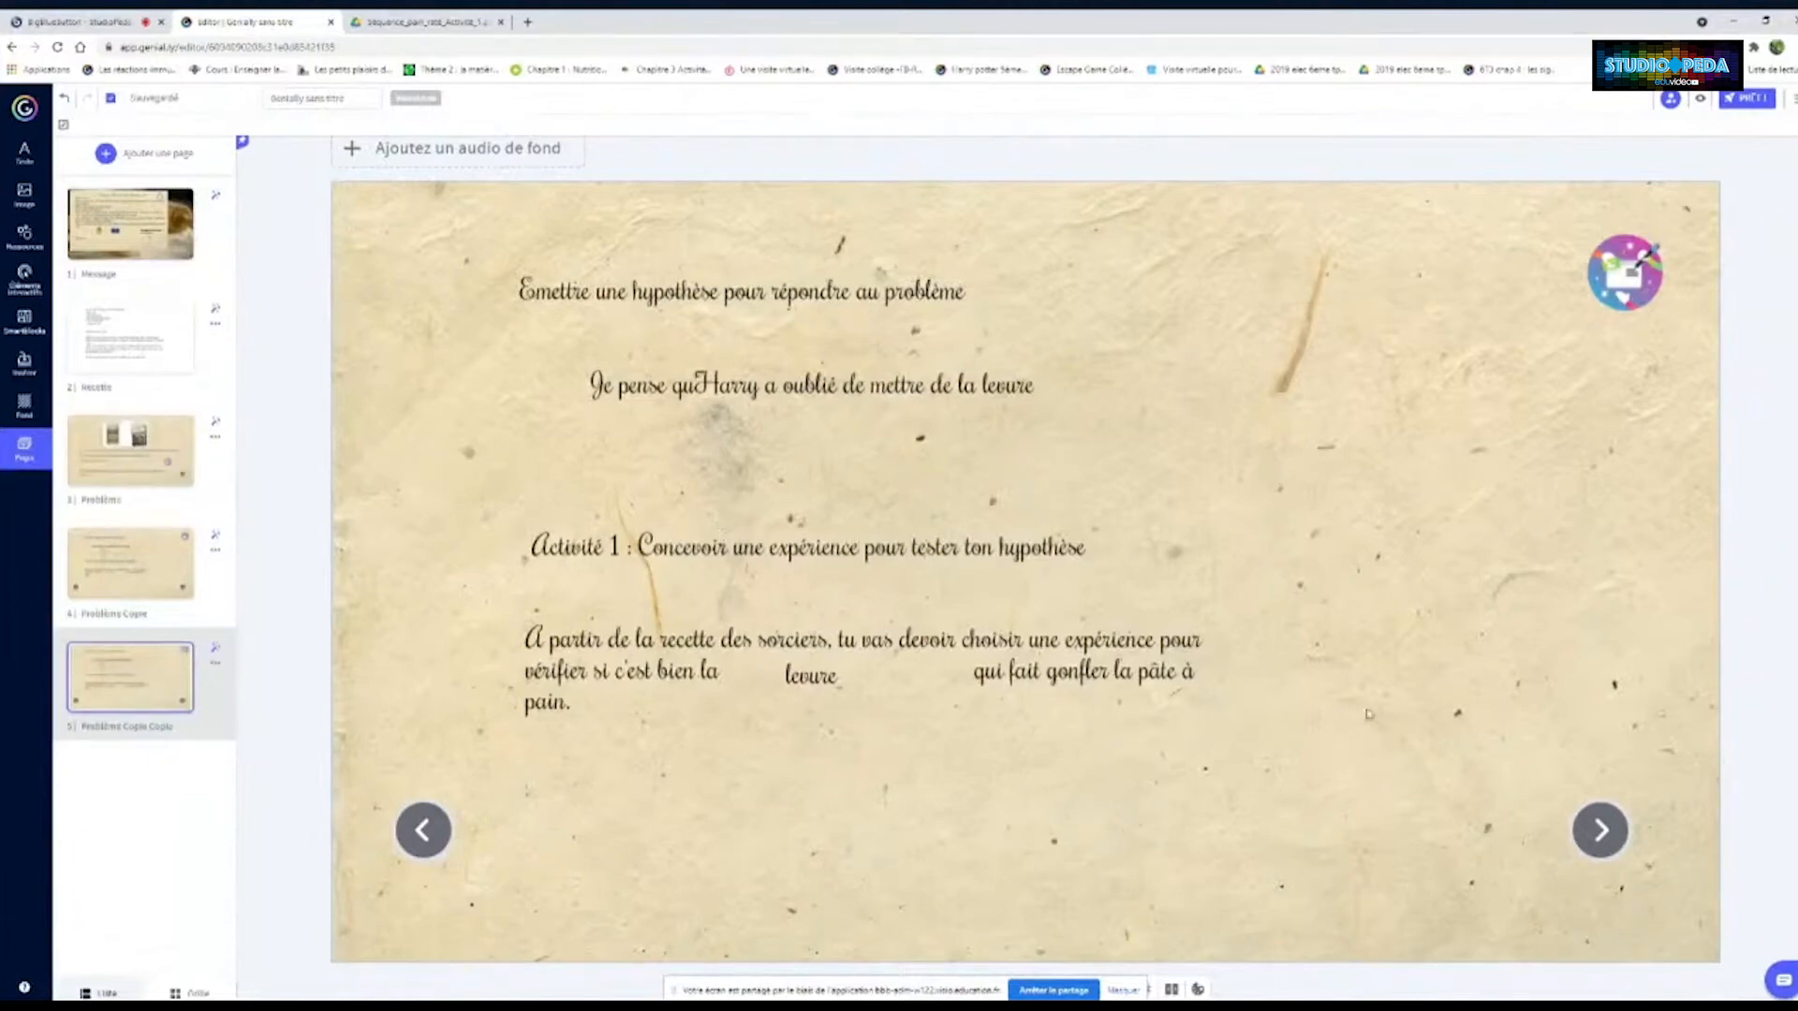
left_click(1602, 835)
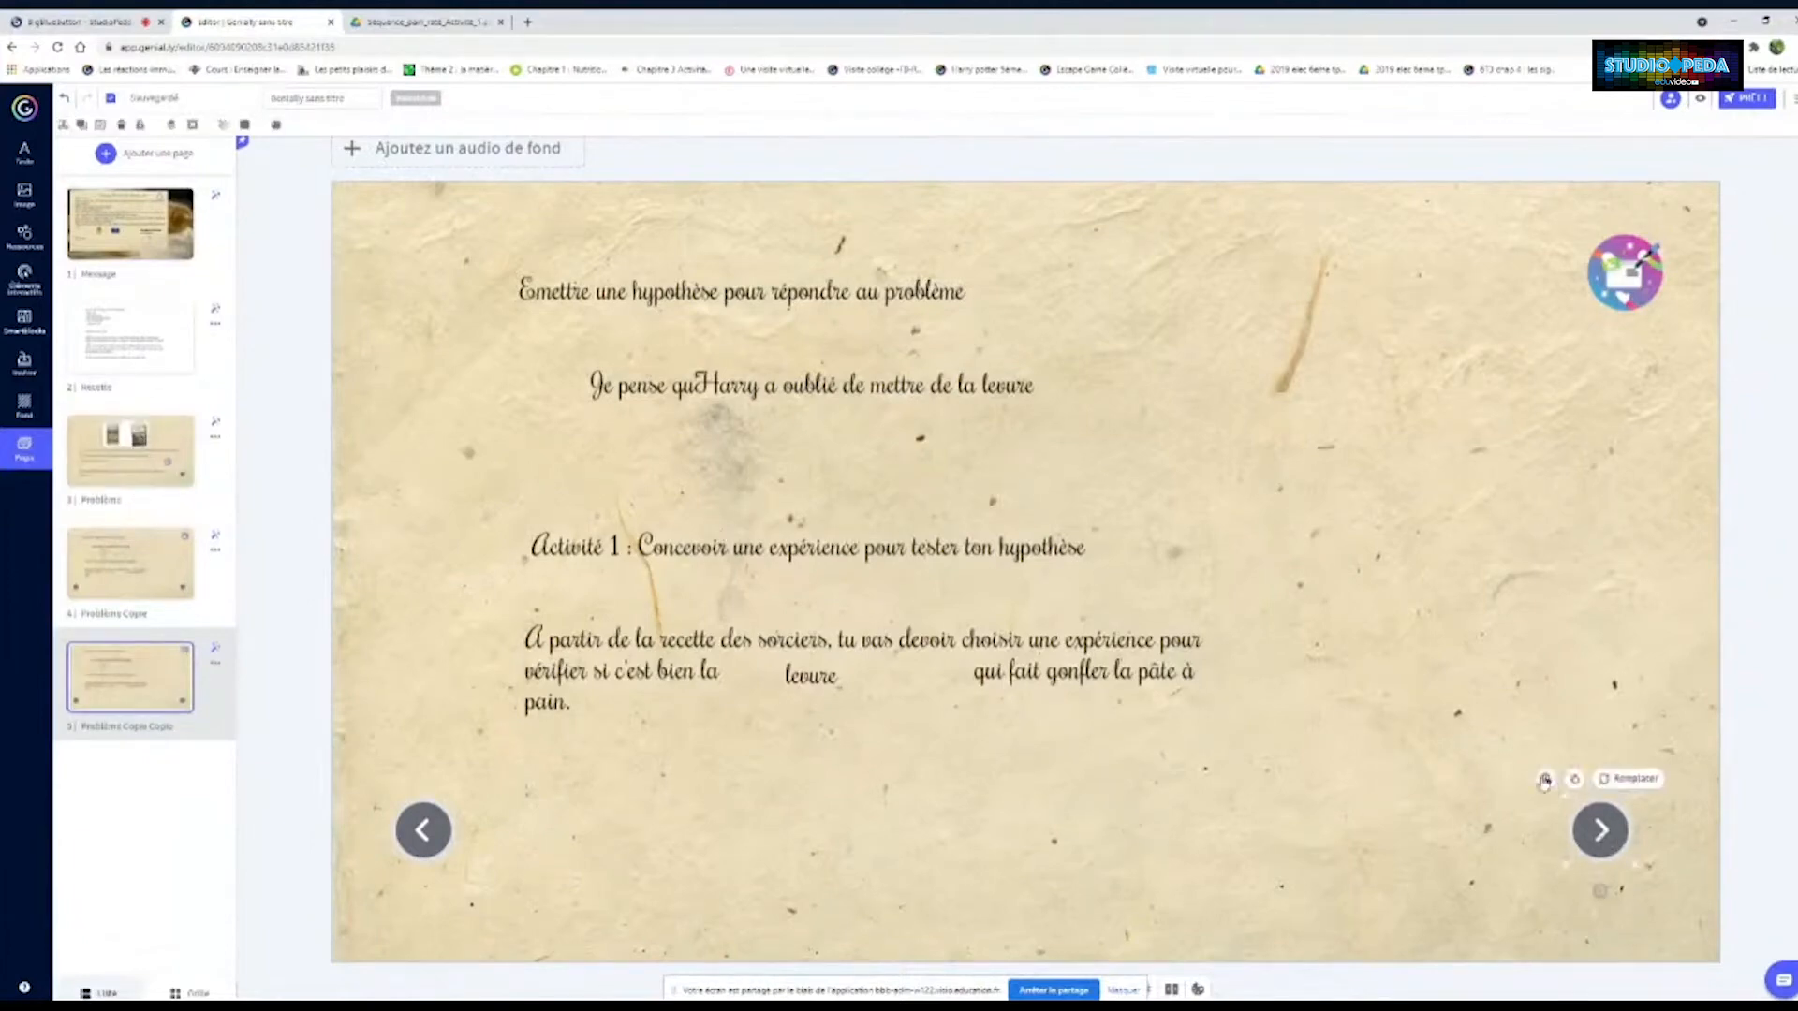
left_click(1544, 781)
left_click(966, 505)
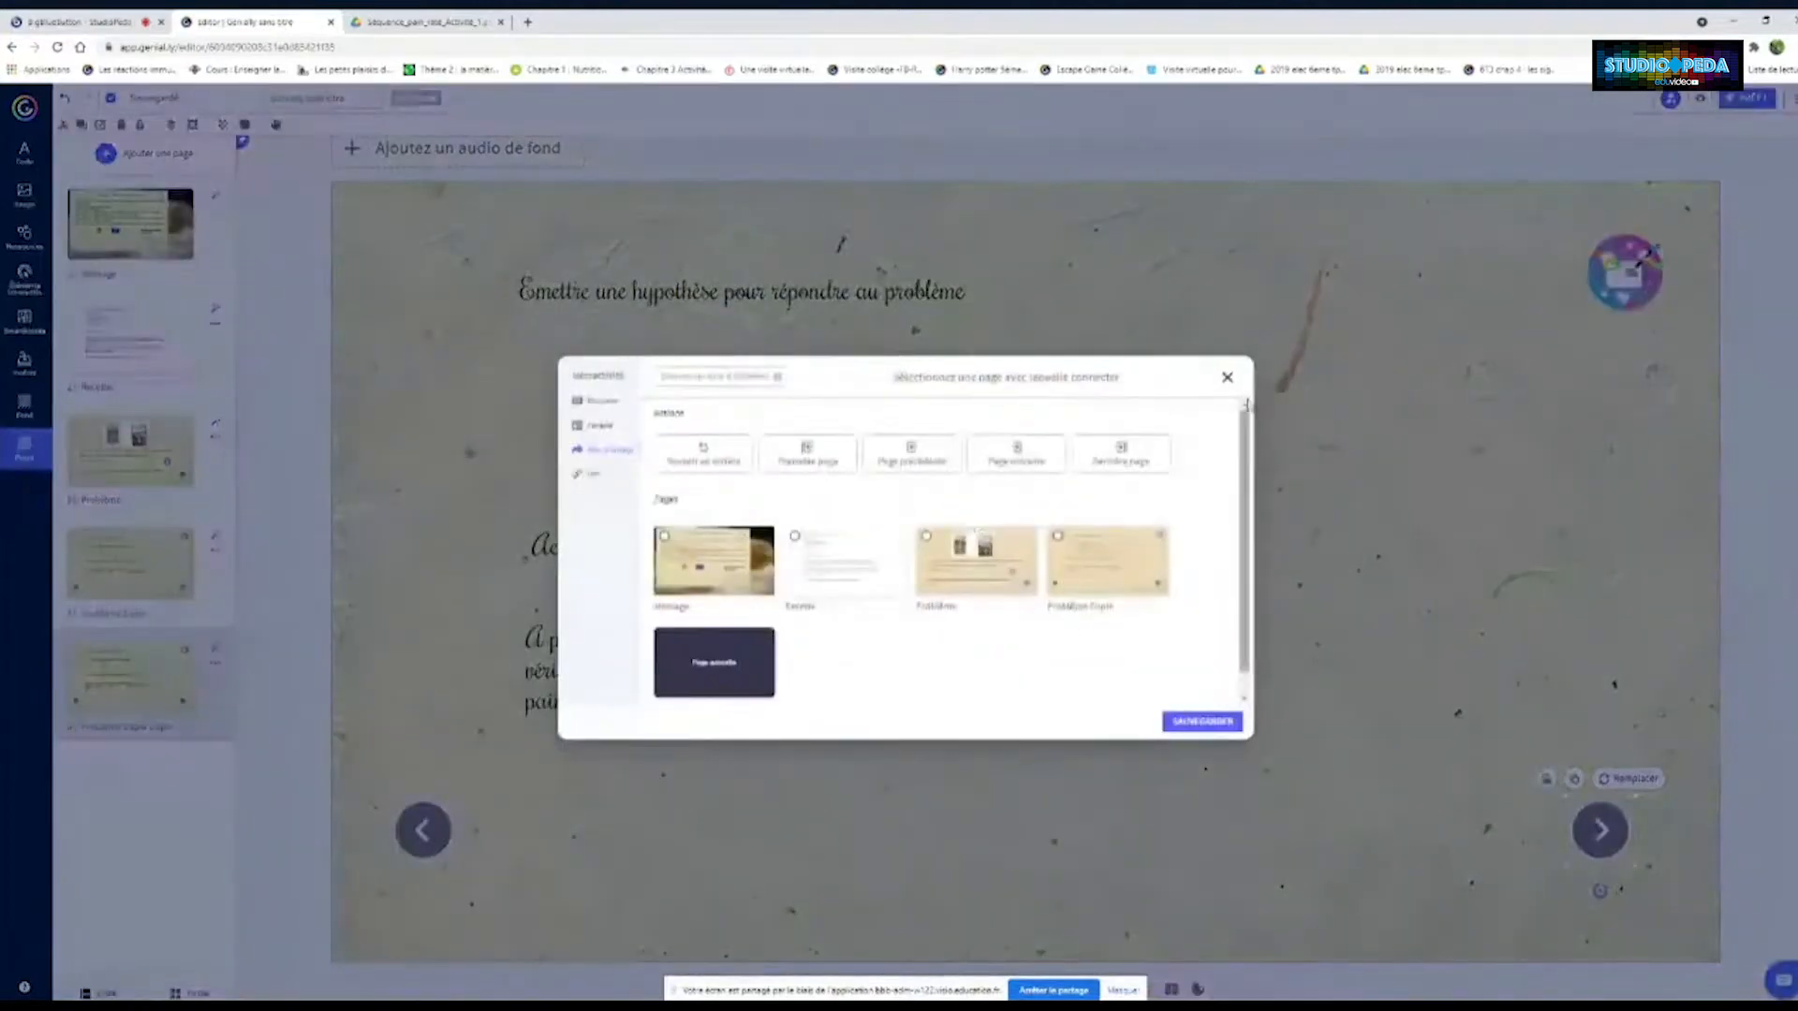
left_click(1227, 378)
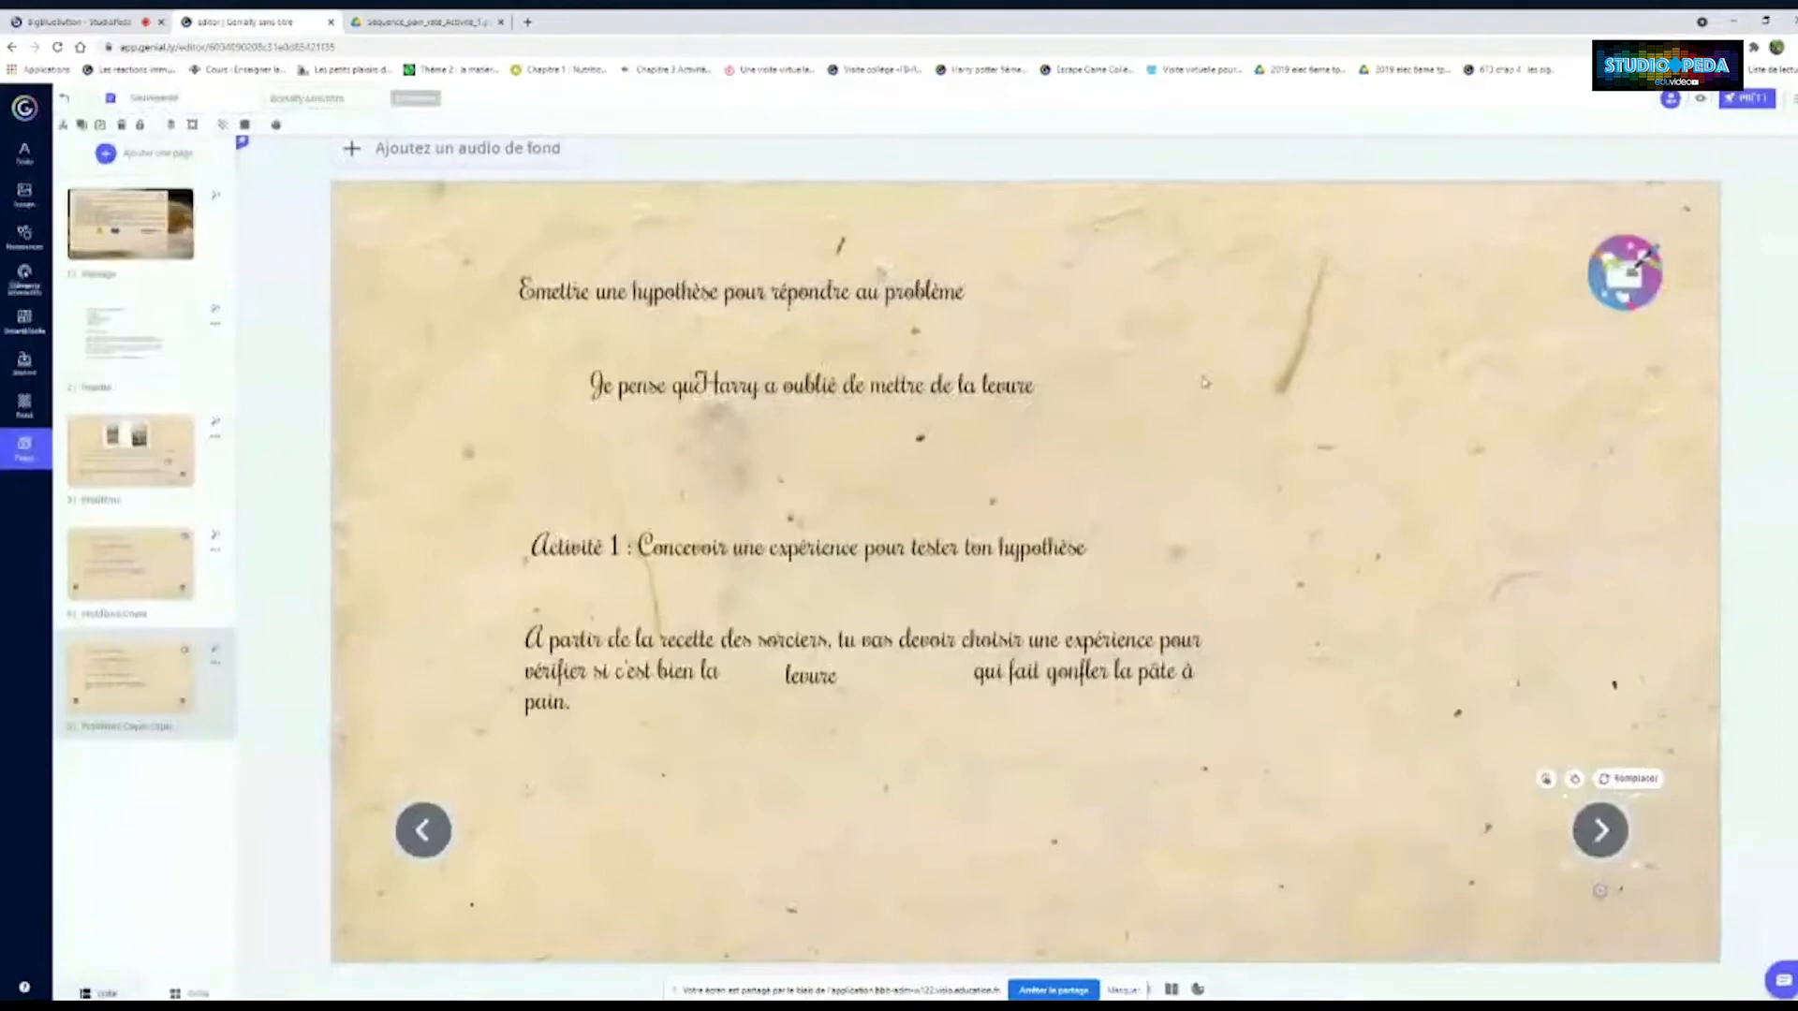
left_click(123, 475)
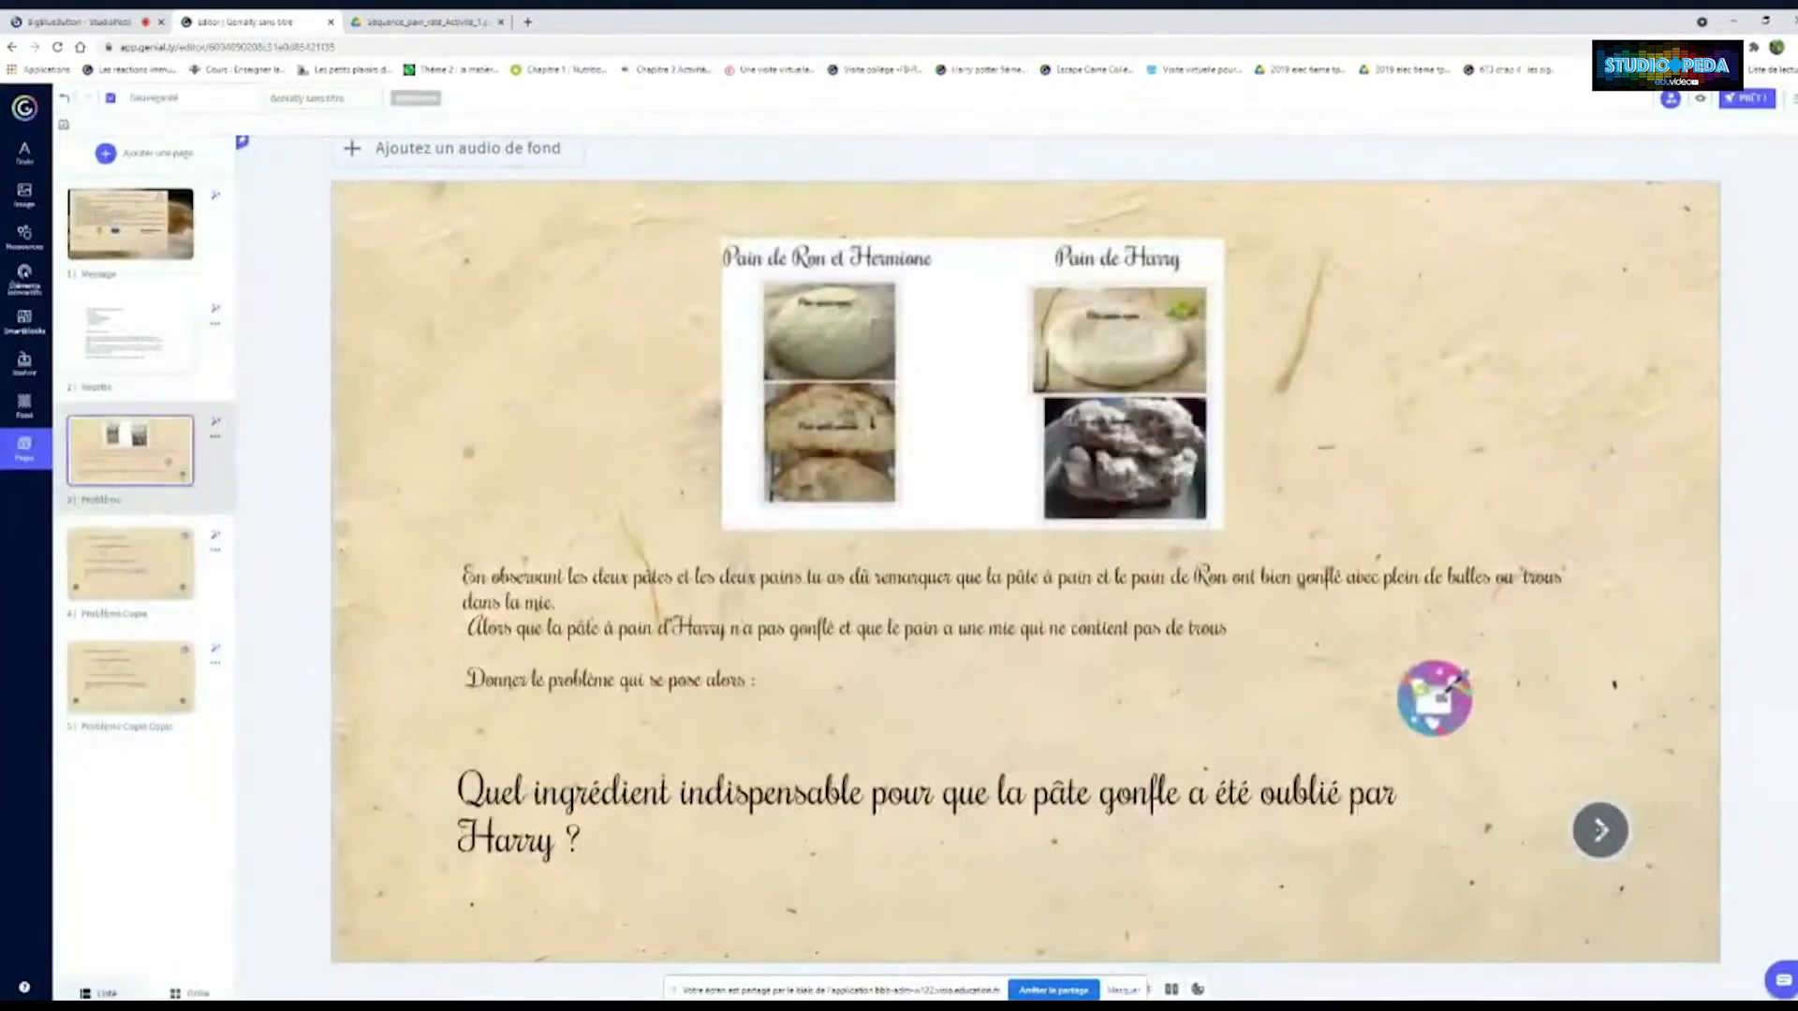
left_click(1601, 831)
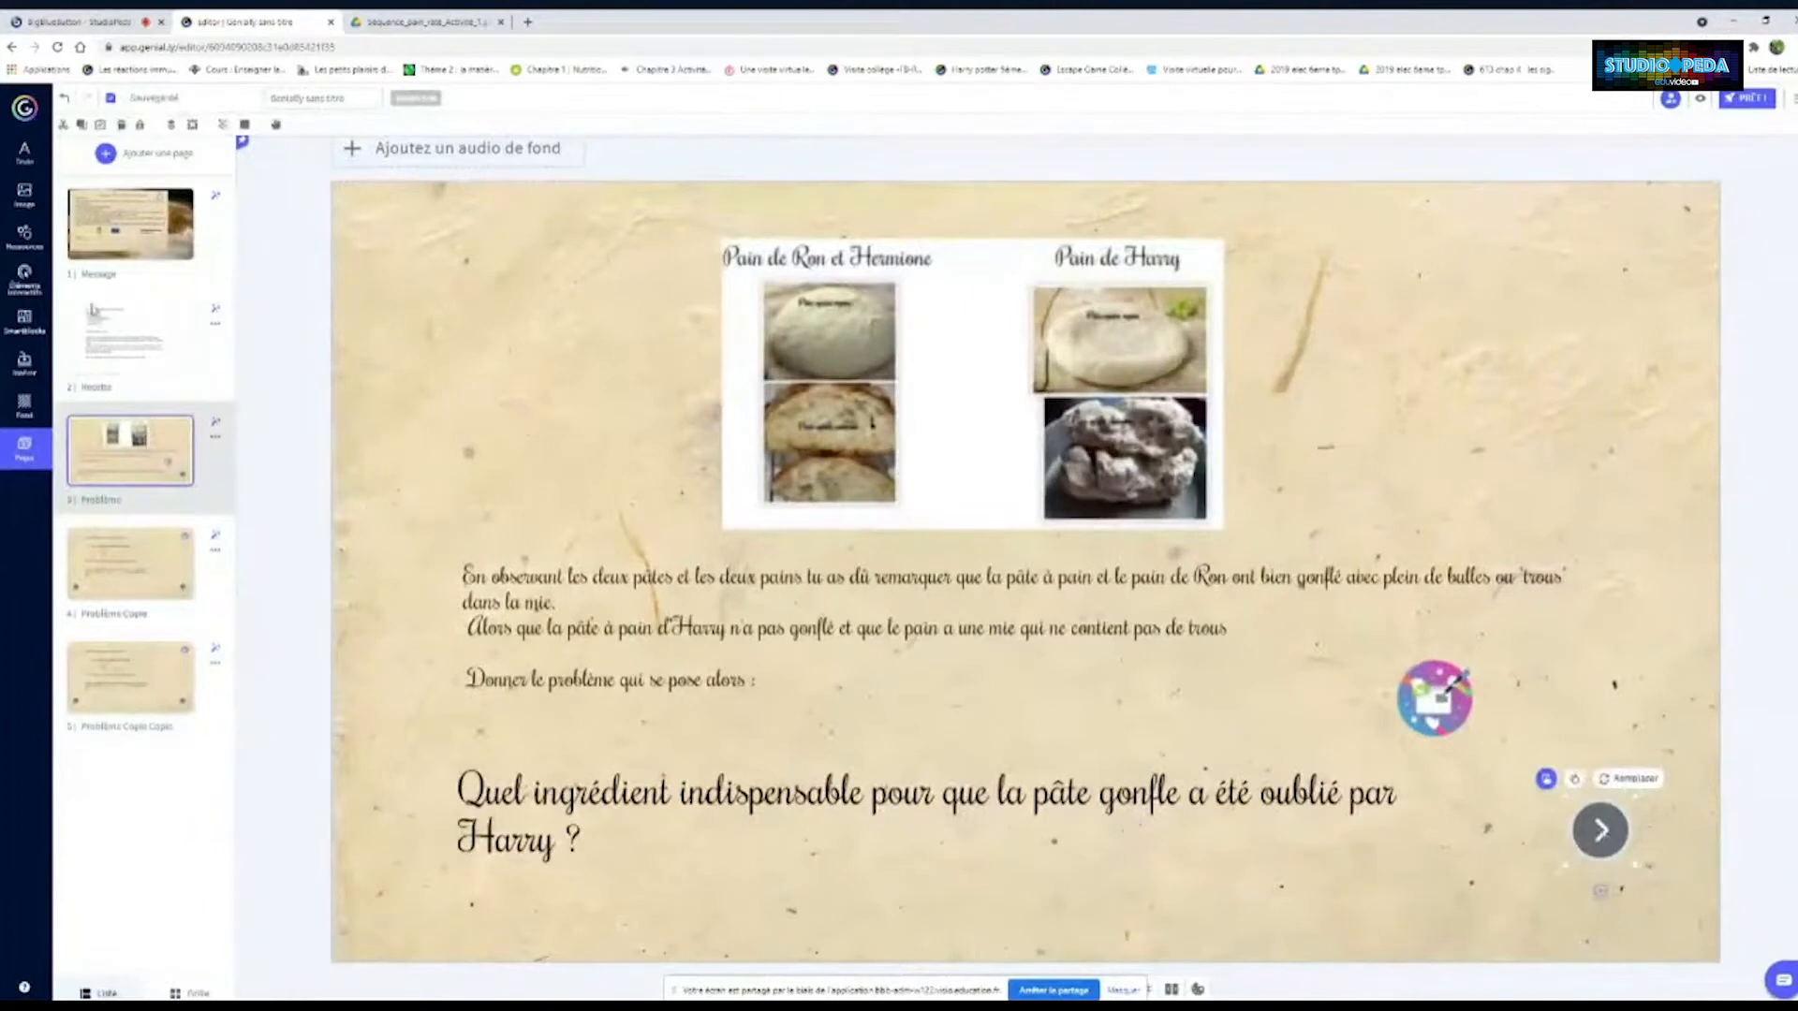
left_click(134, 326)
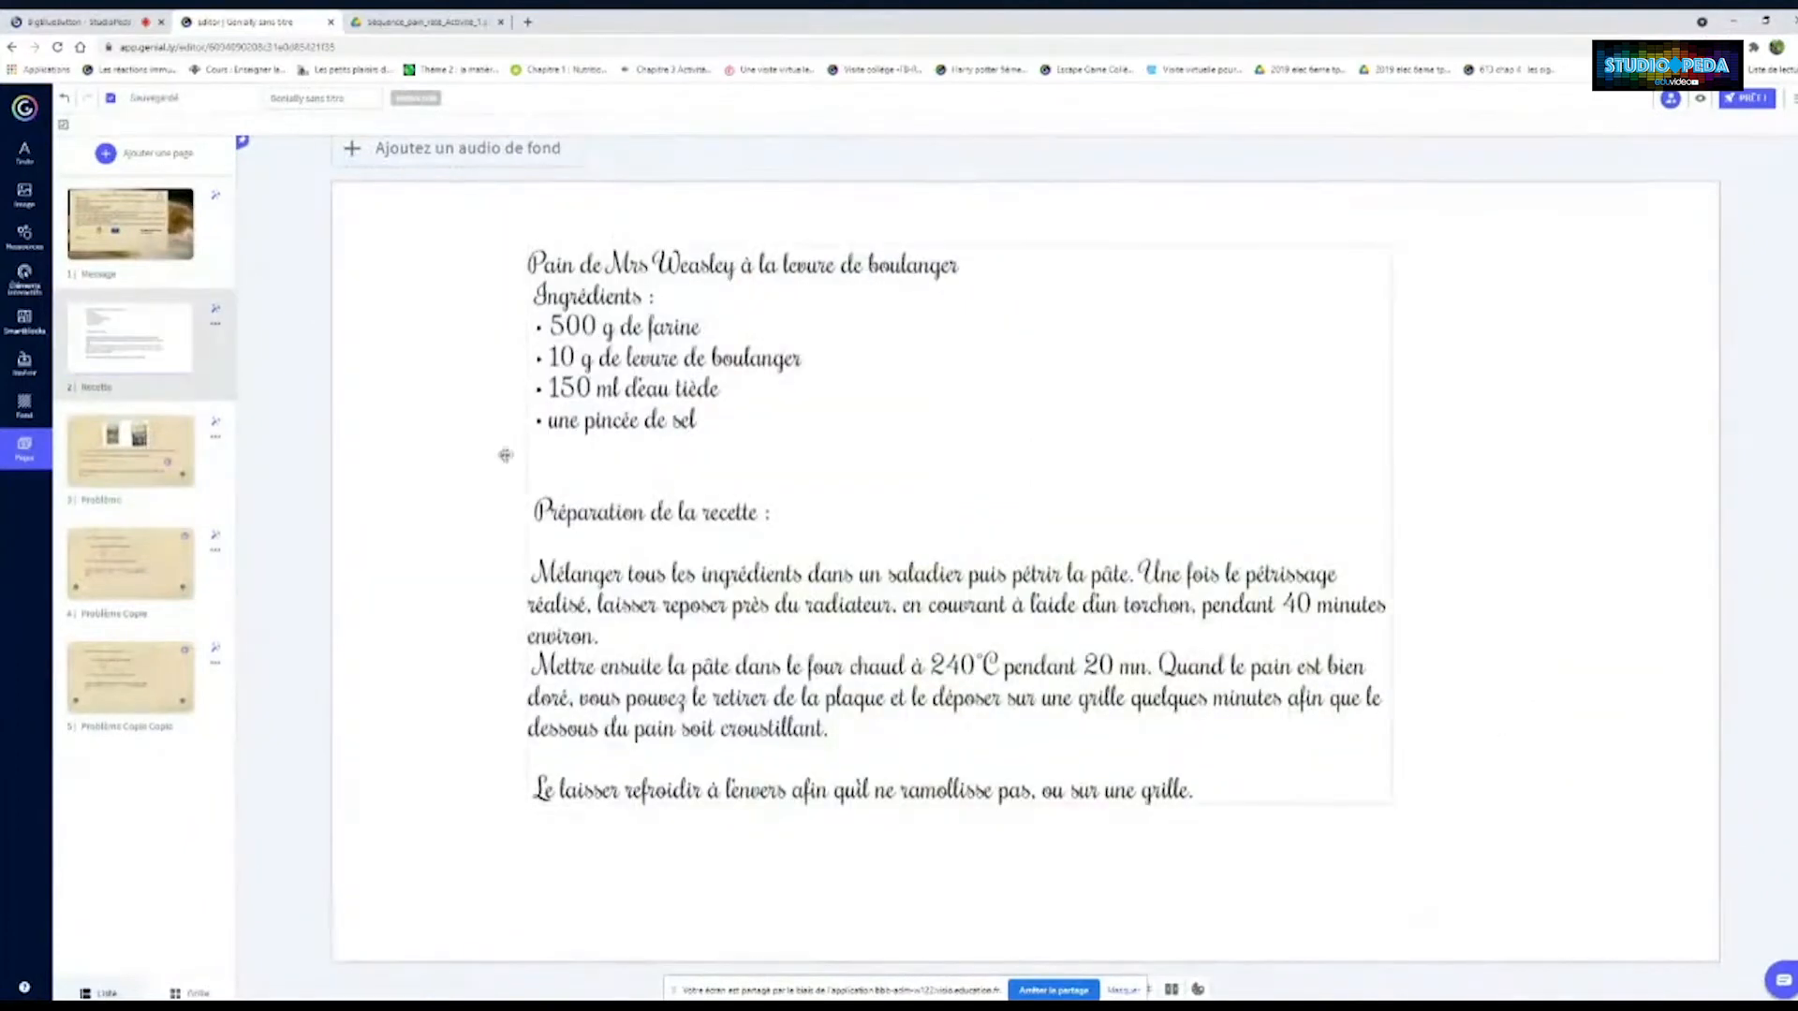
left_click(86, 467)
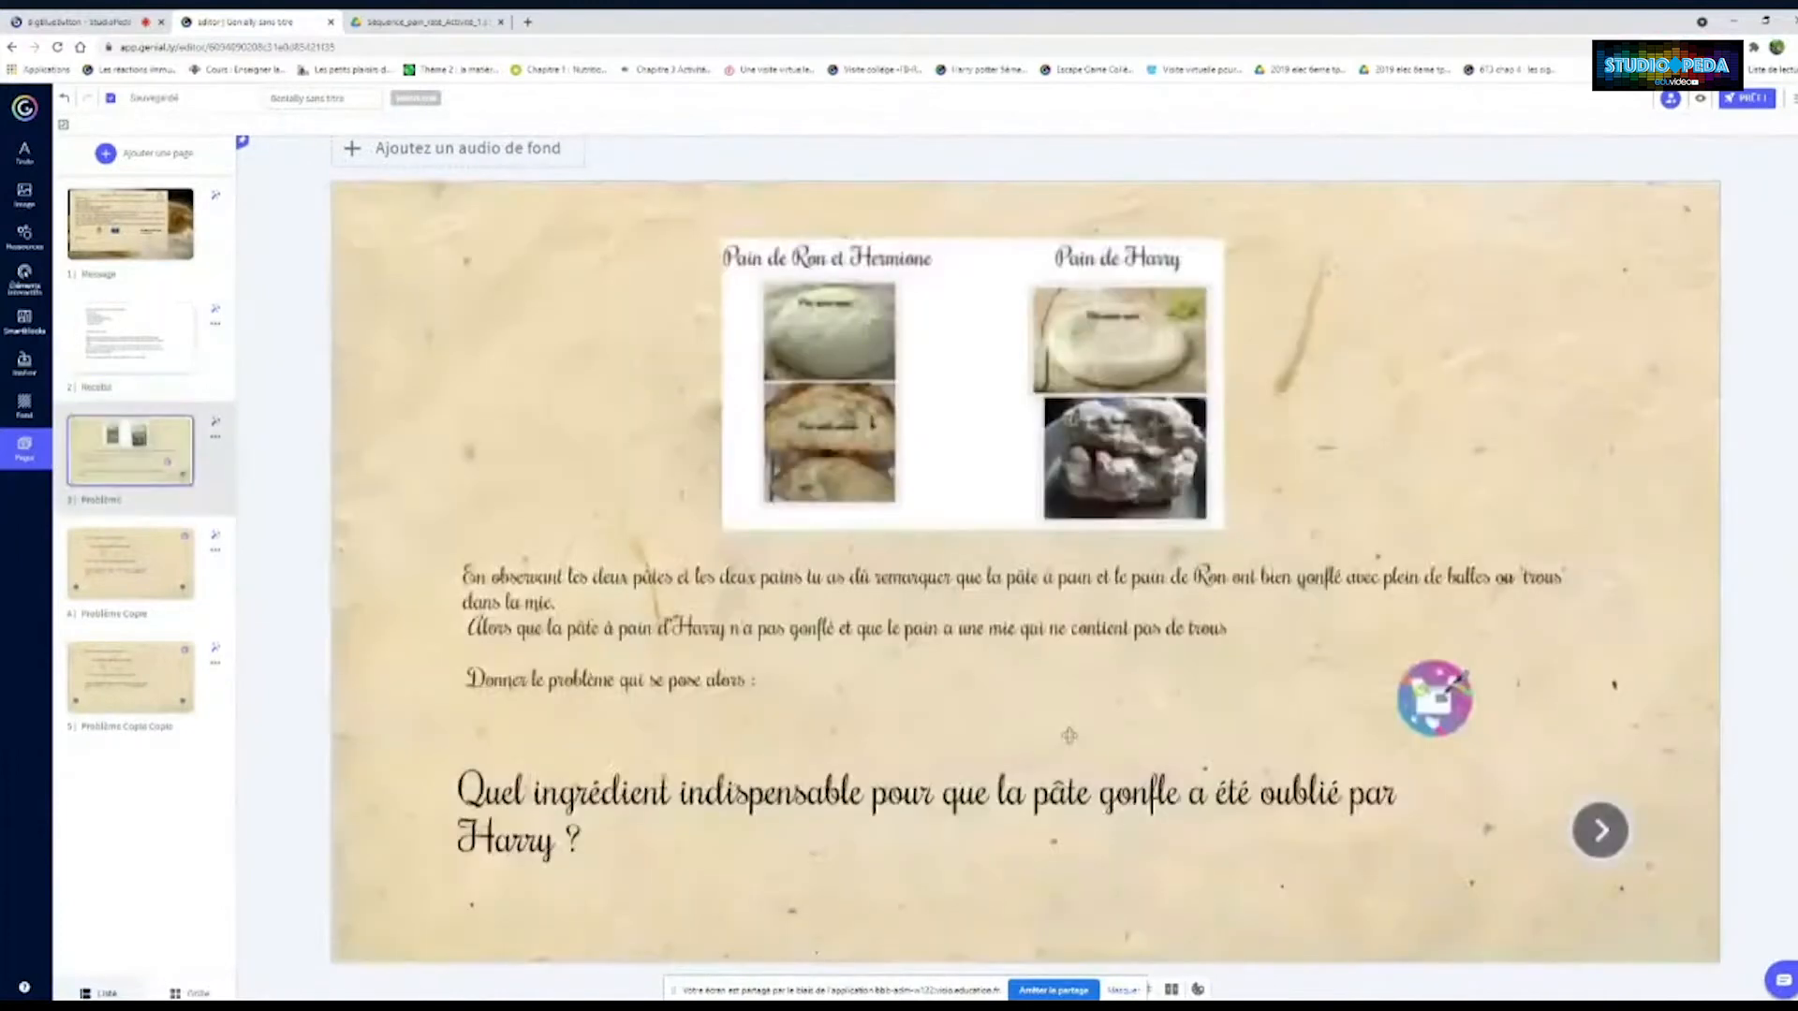
Copy the back arrow from the Problème Copie page onto the Recette page
left_click(125, 588)
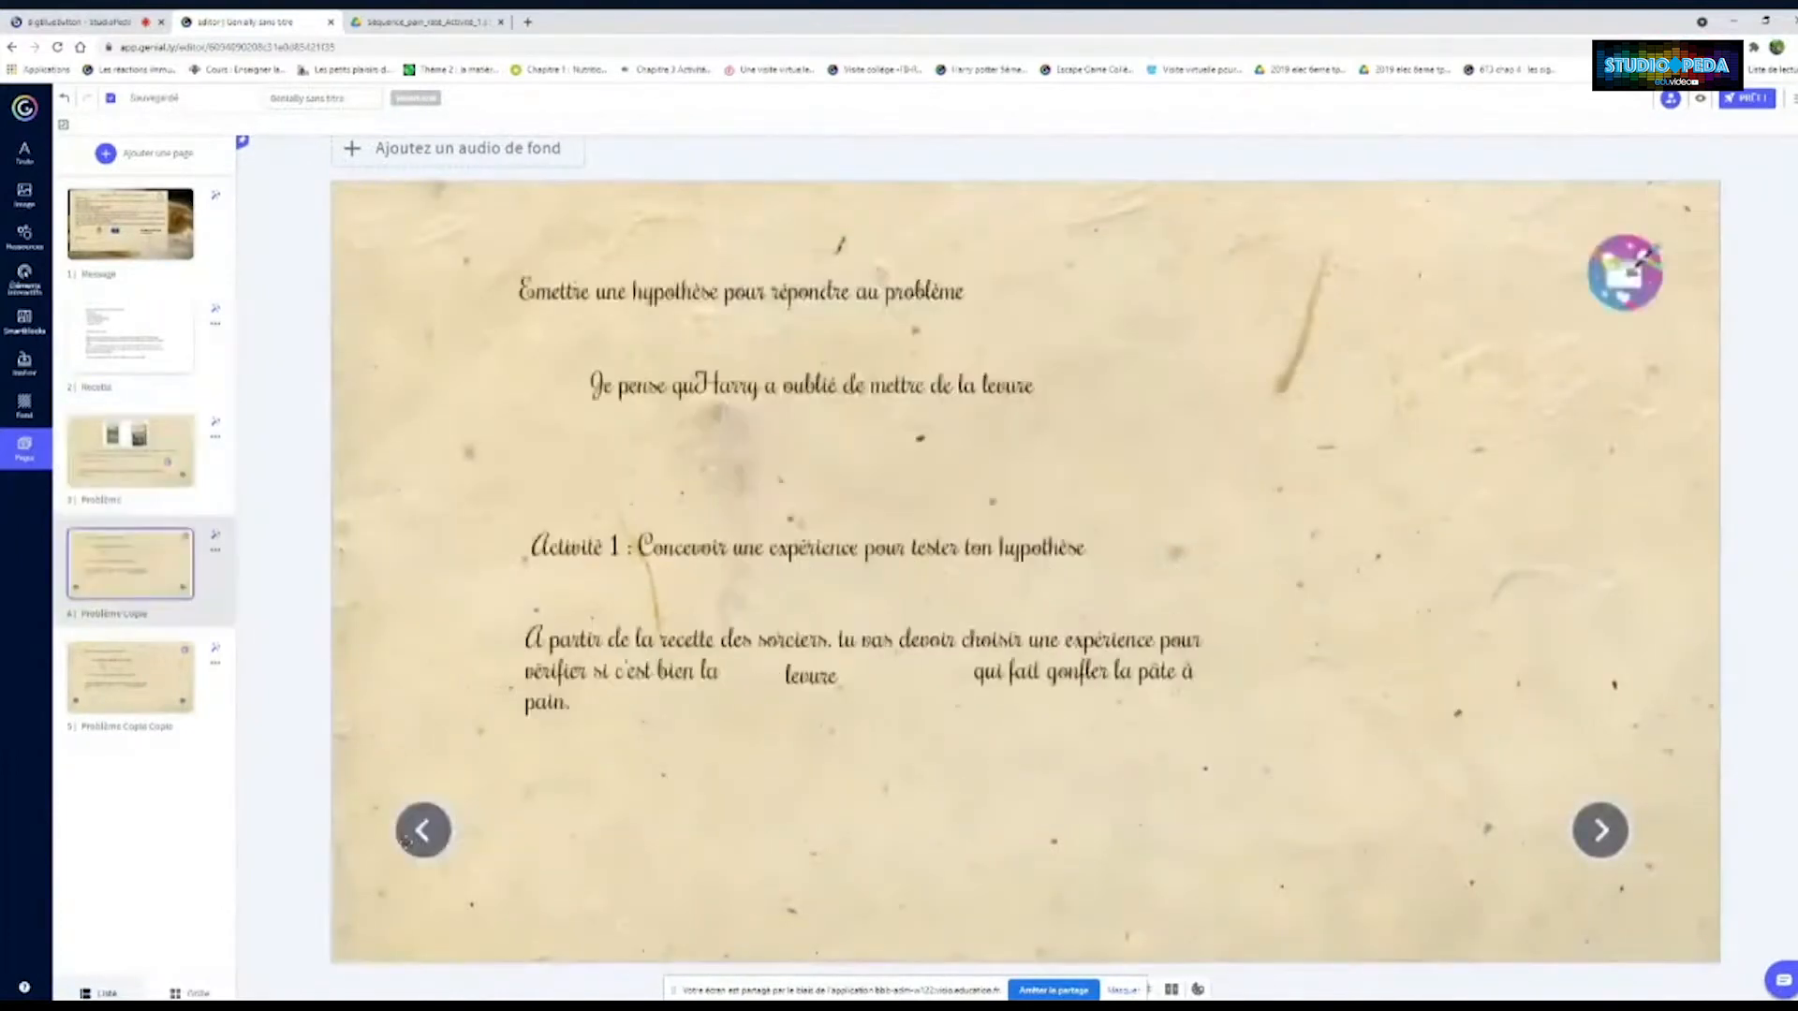
left_click(406, 837)
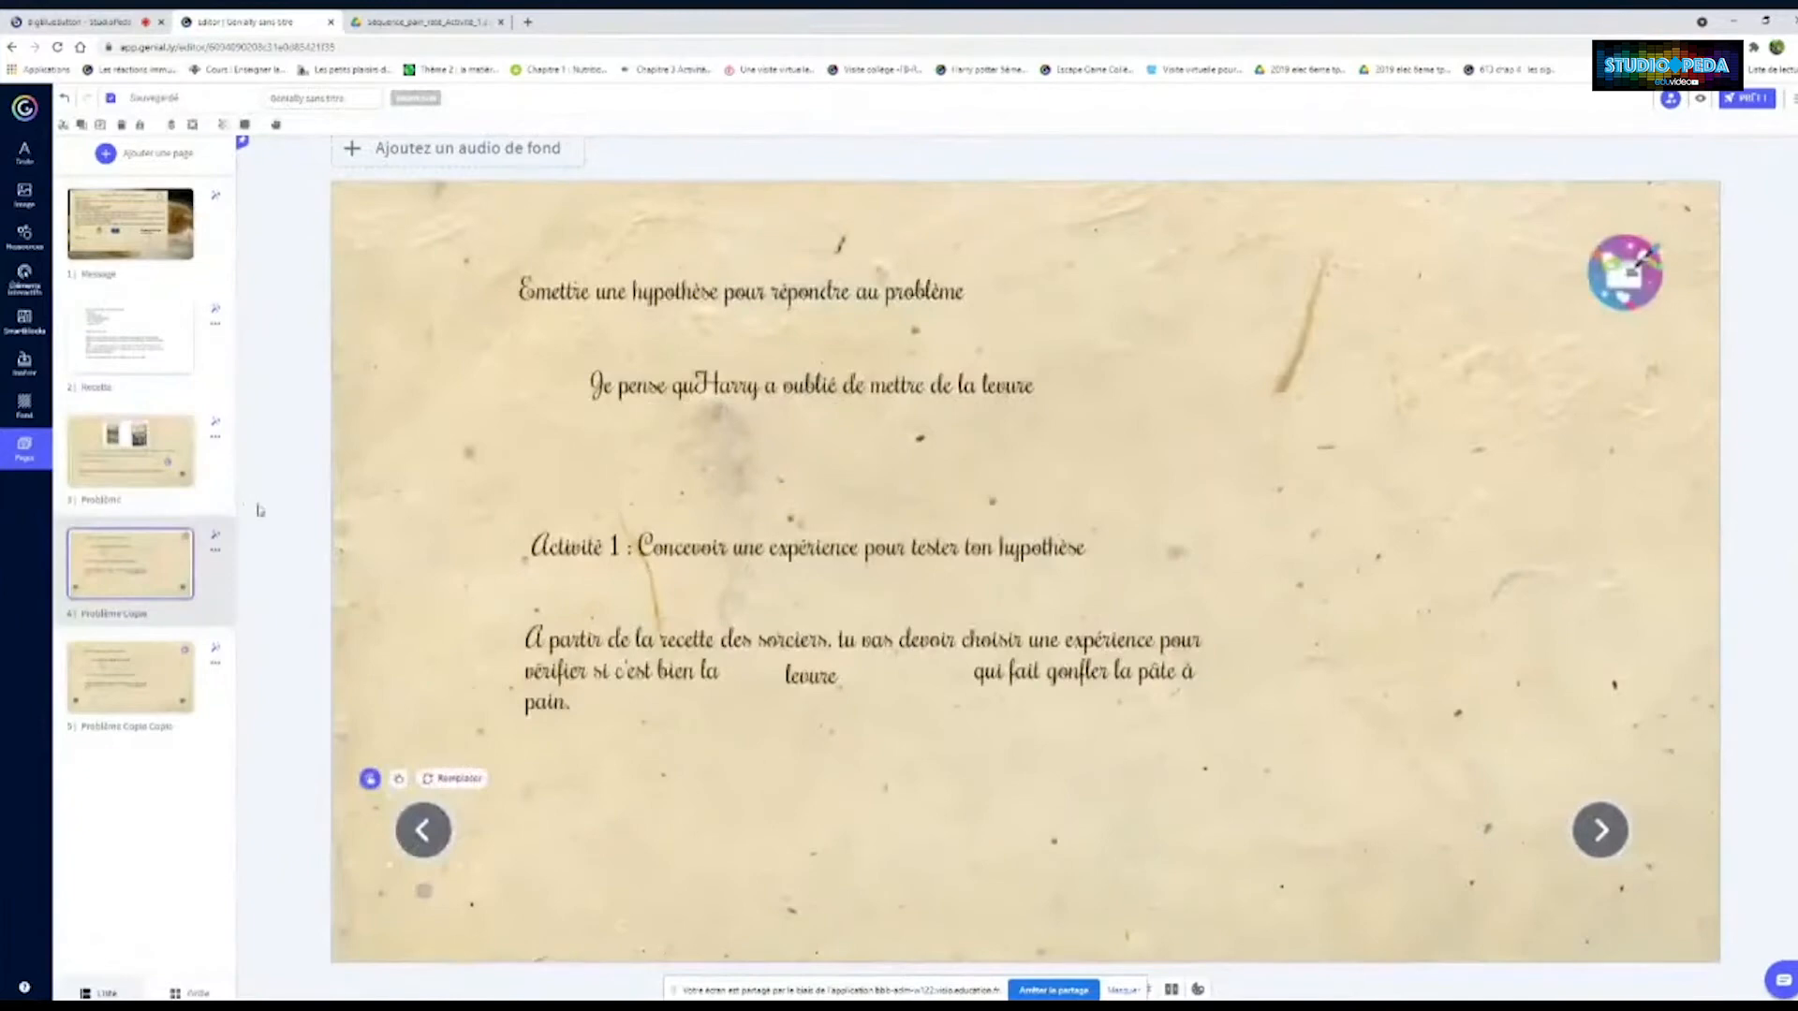
left_click(139, 357)
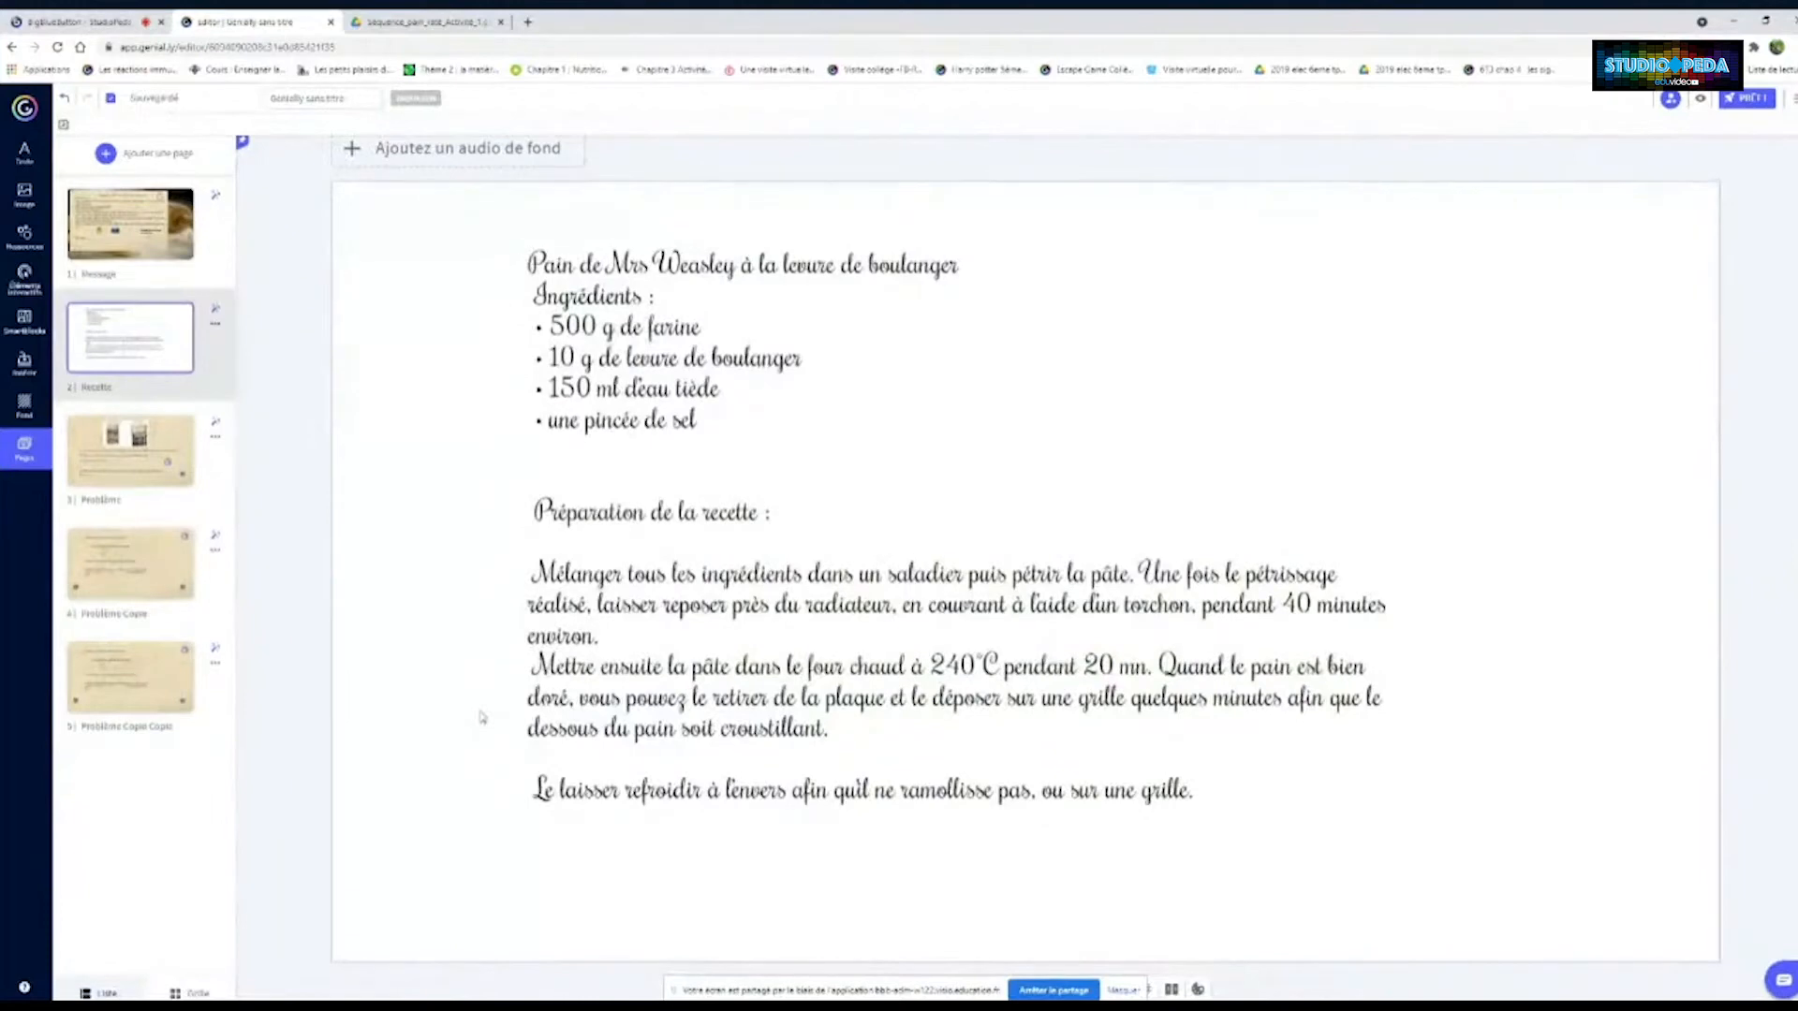
key("ctrl+v")
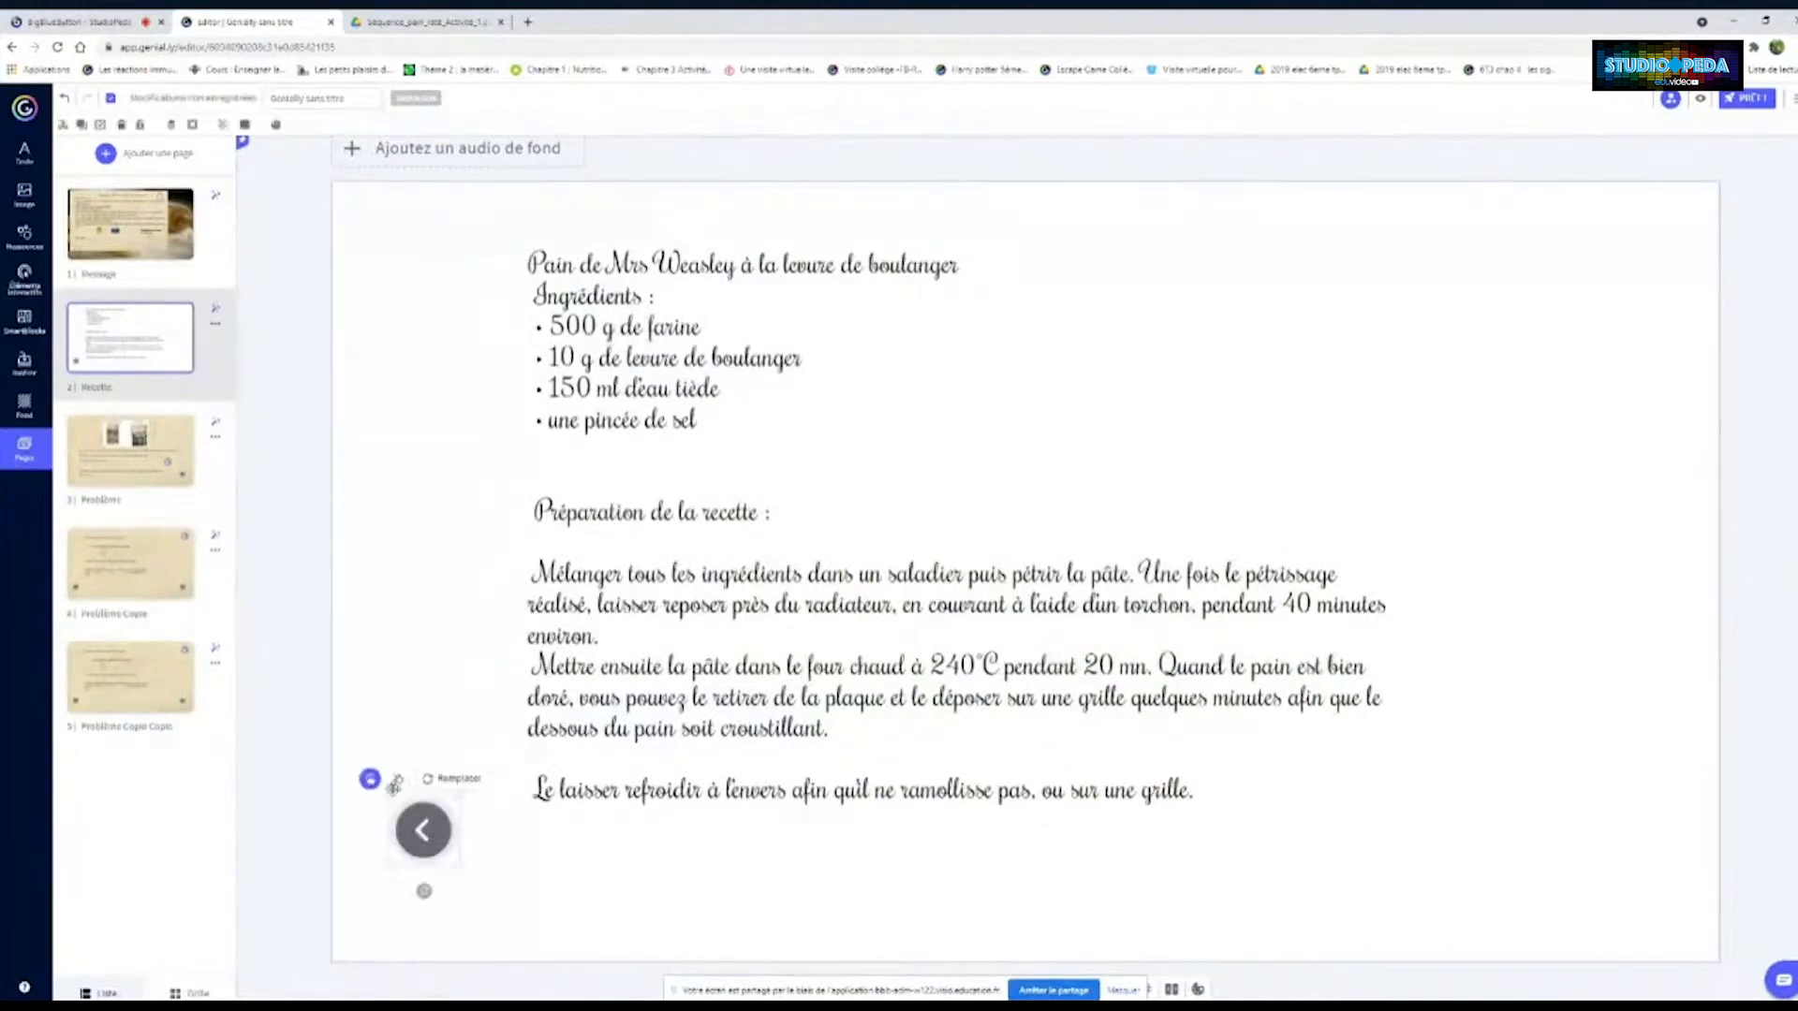
Link the Recette page's back arrow to the Message page
left_click(369, 779)
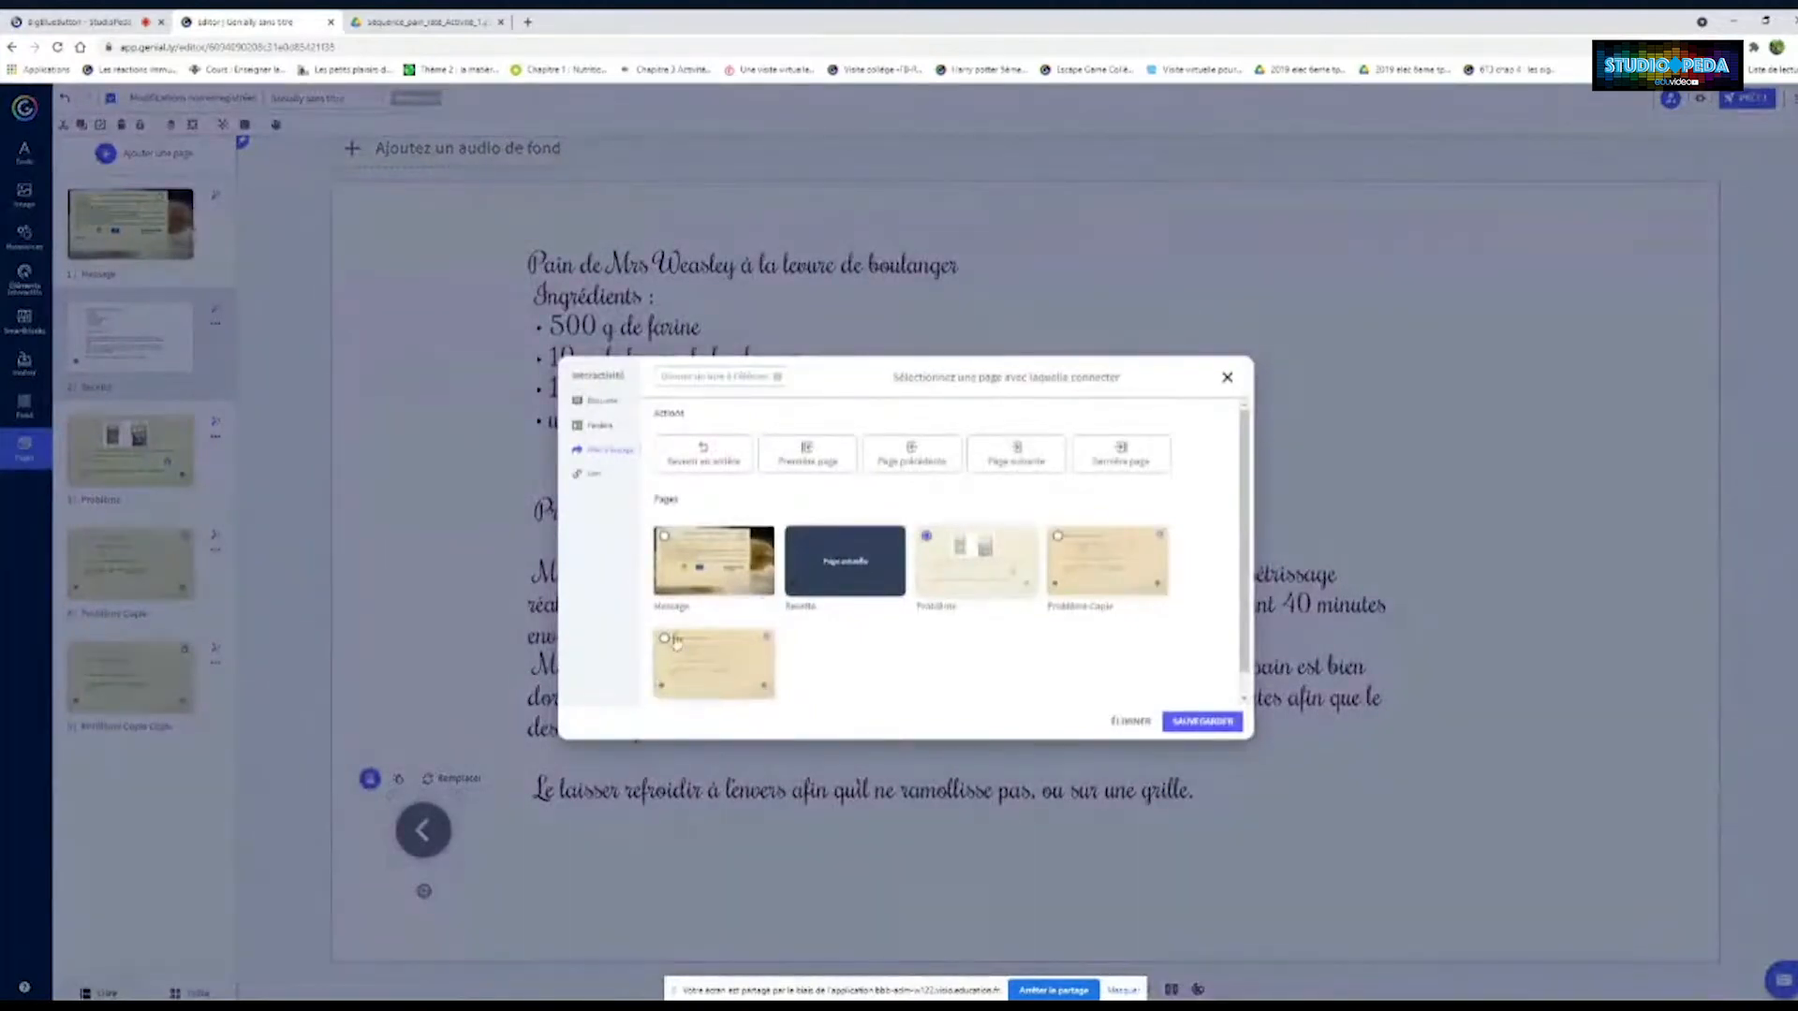
left_click(665, 539)
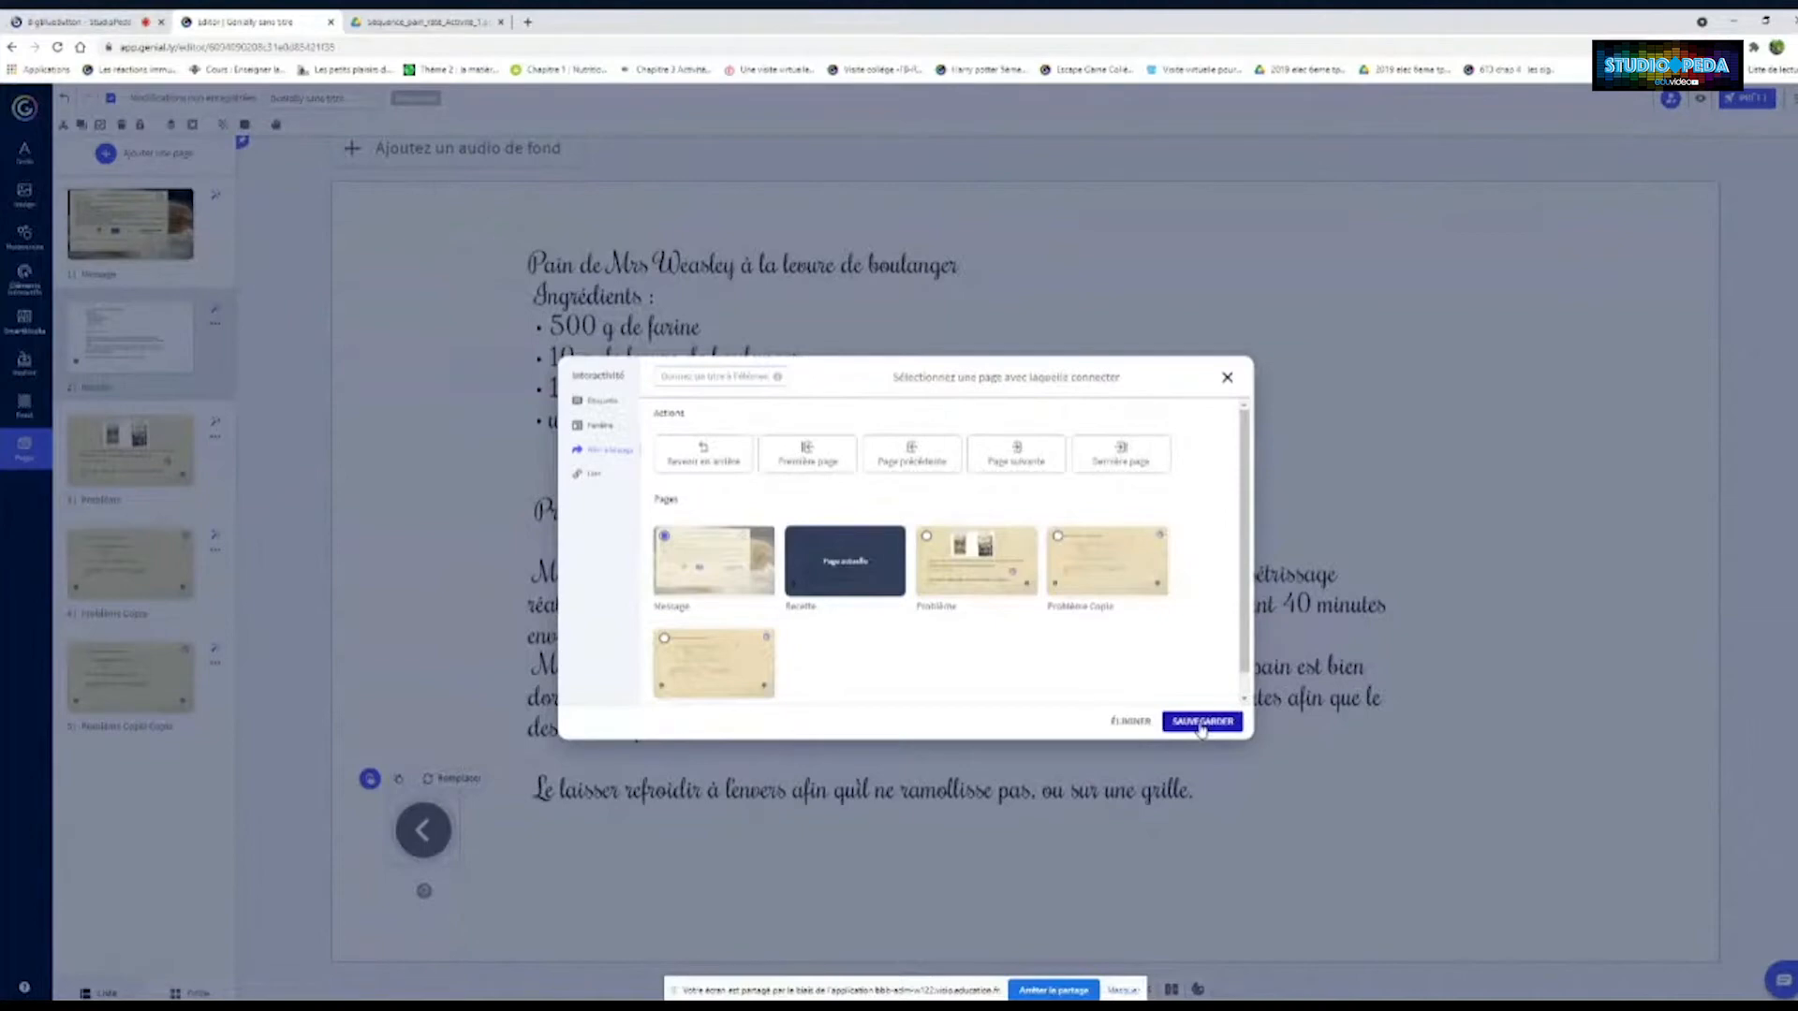
left_click(1201, 722)
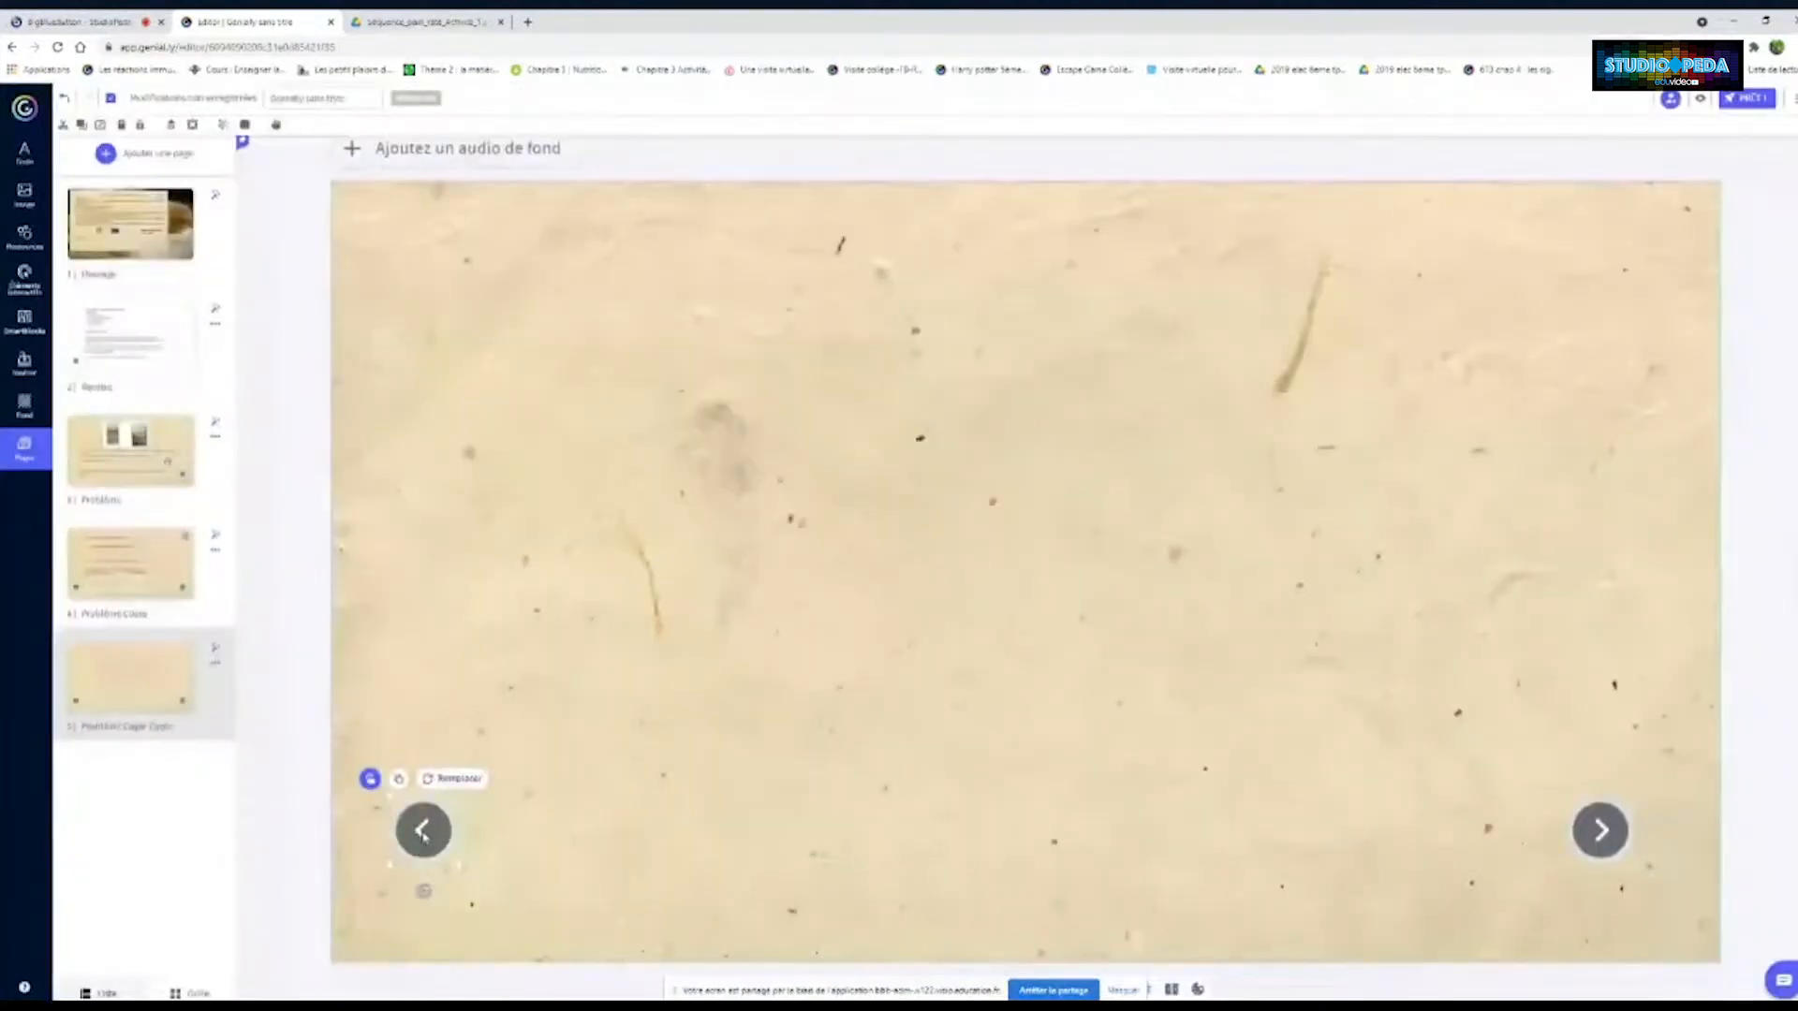
On the blank fifth page, insert a spiral notepad image found with "carnet" and widen it over the page's left half
left_click(370, 778)
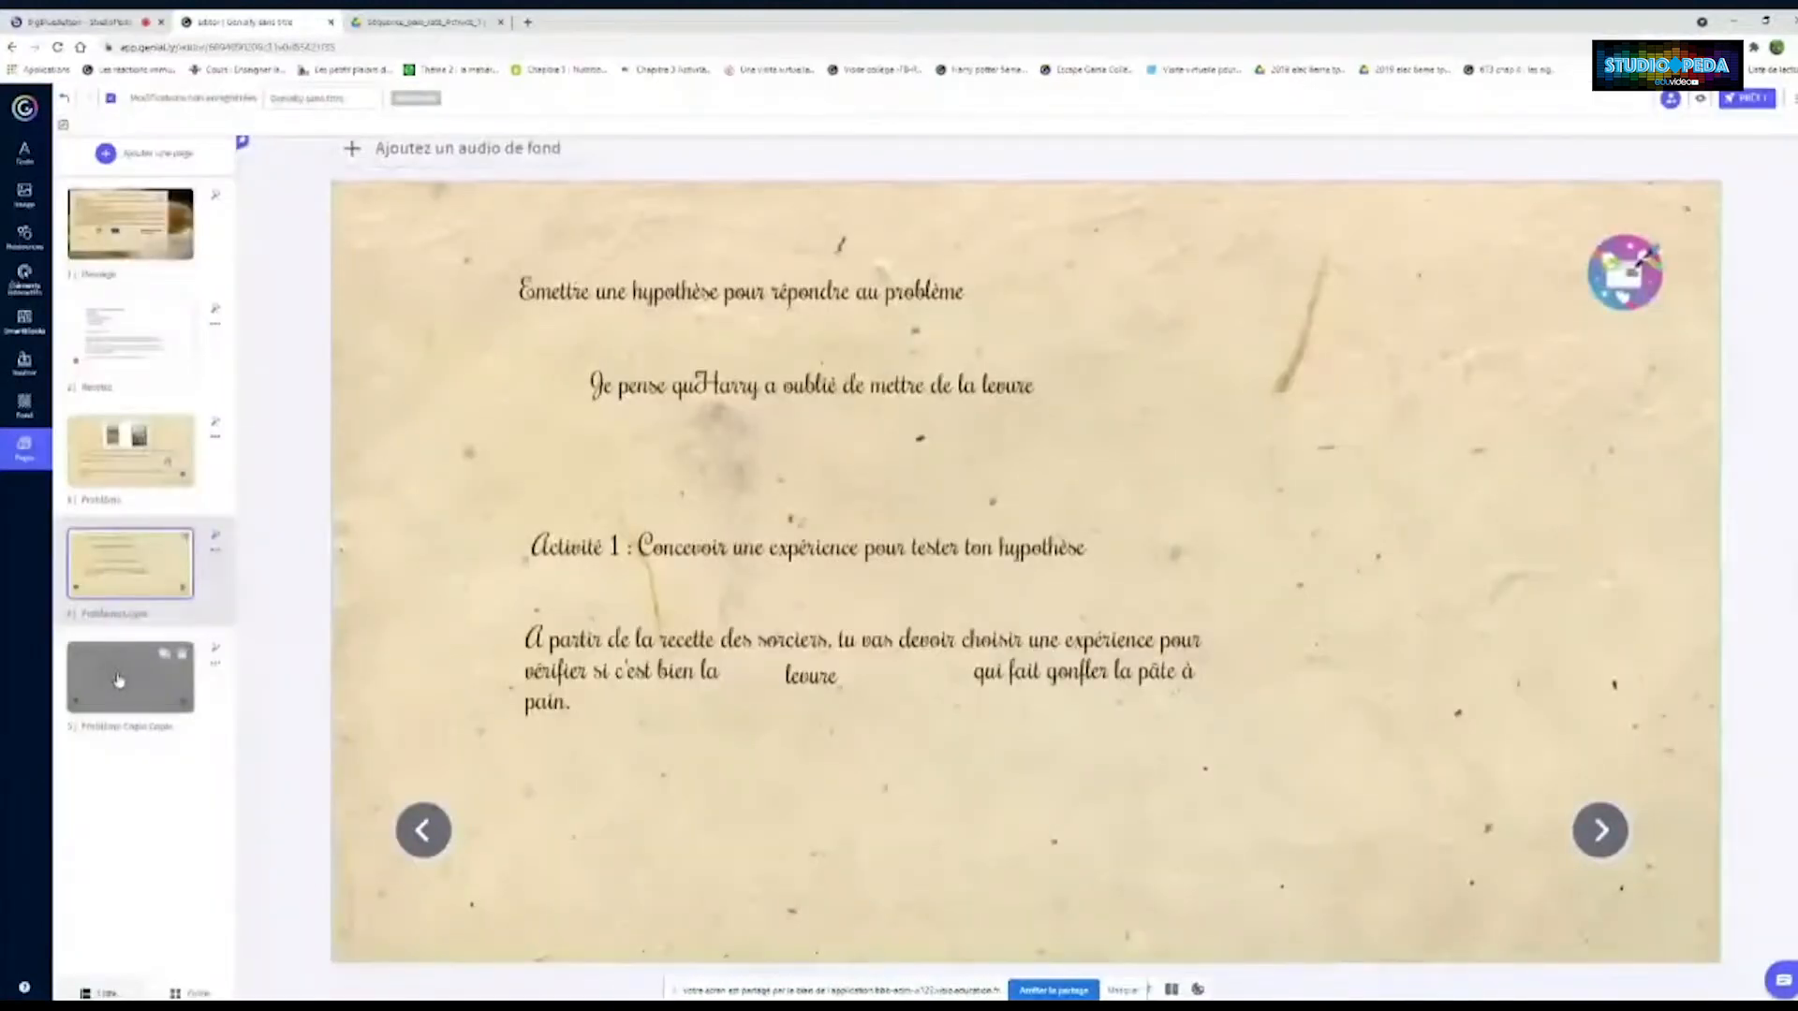
left_click(118, 680)
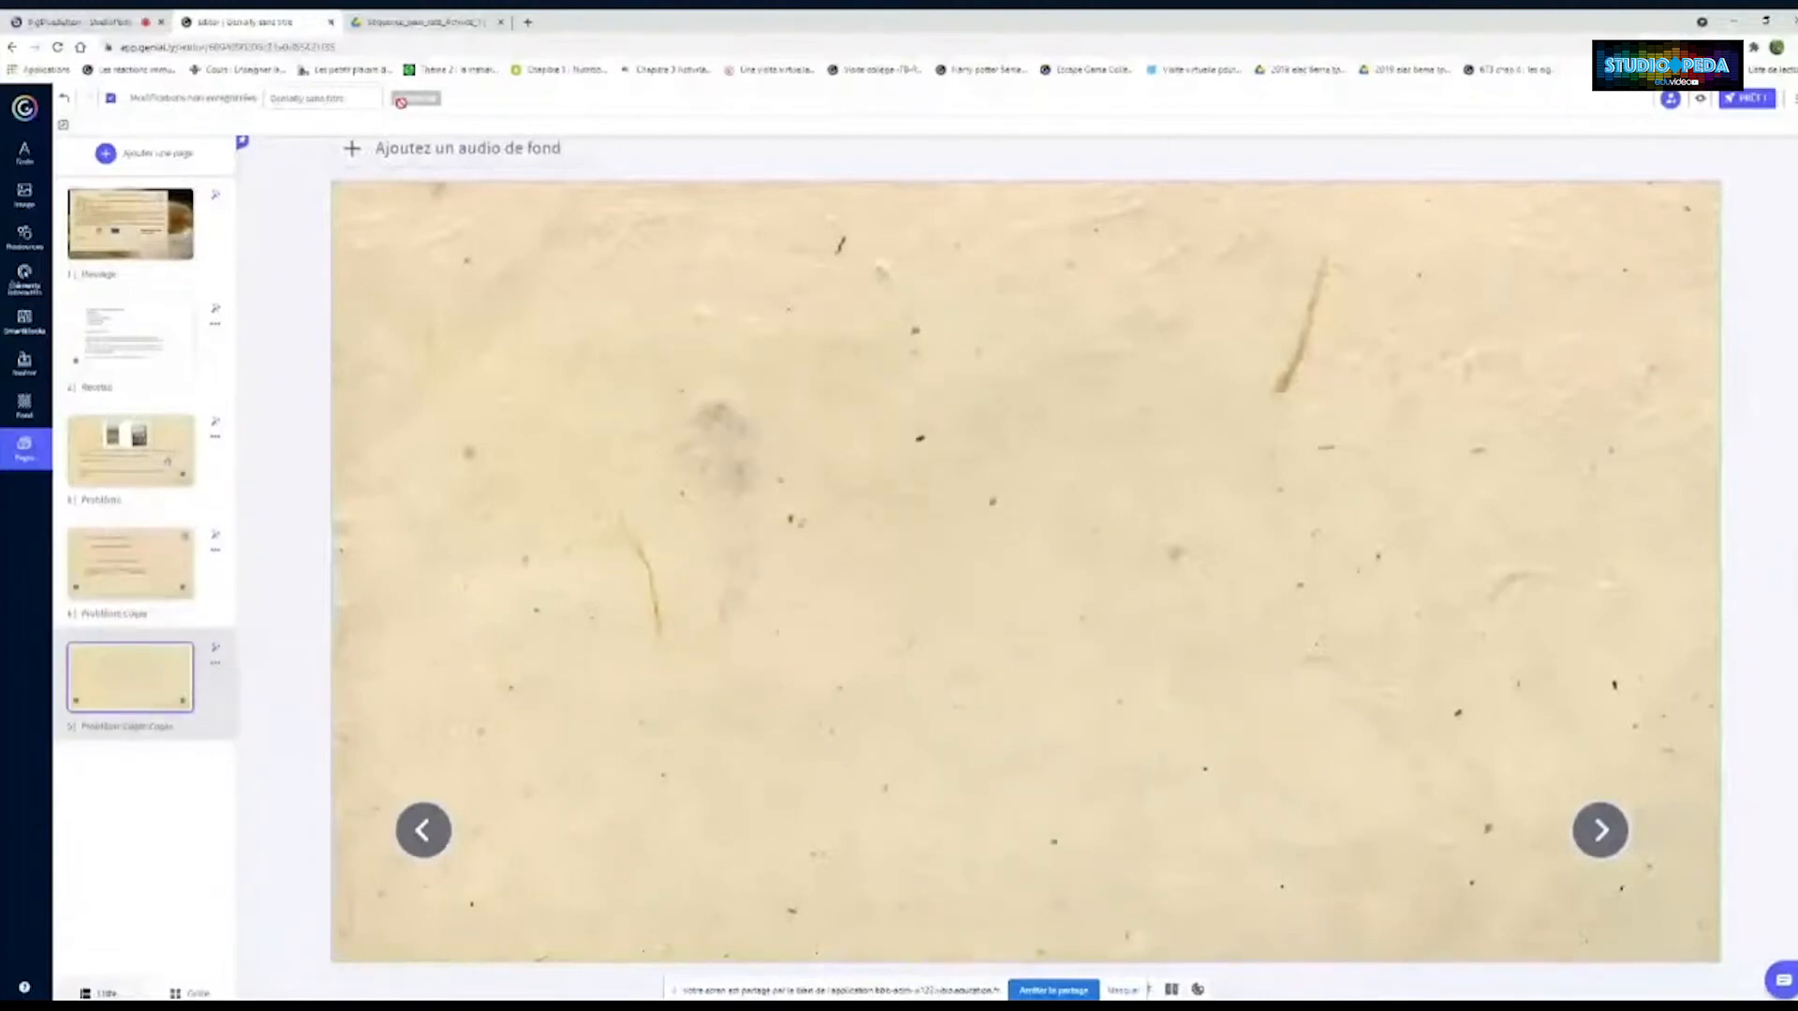
left_click(25, 194)
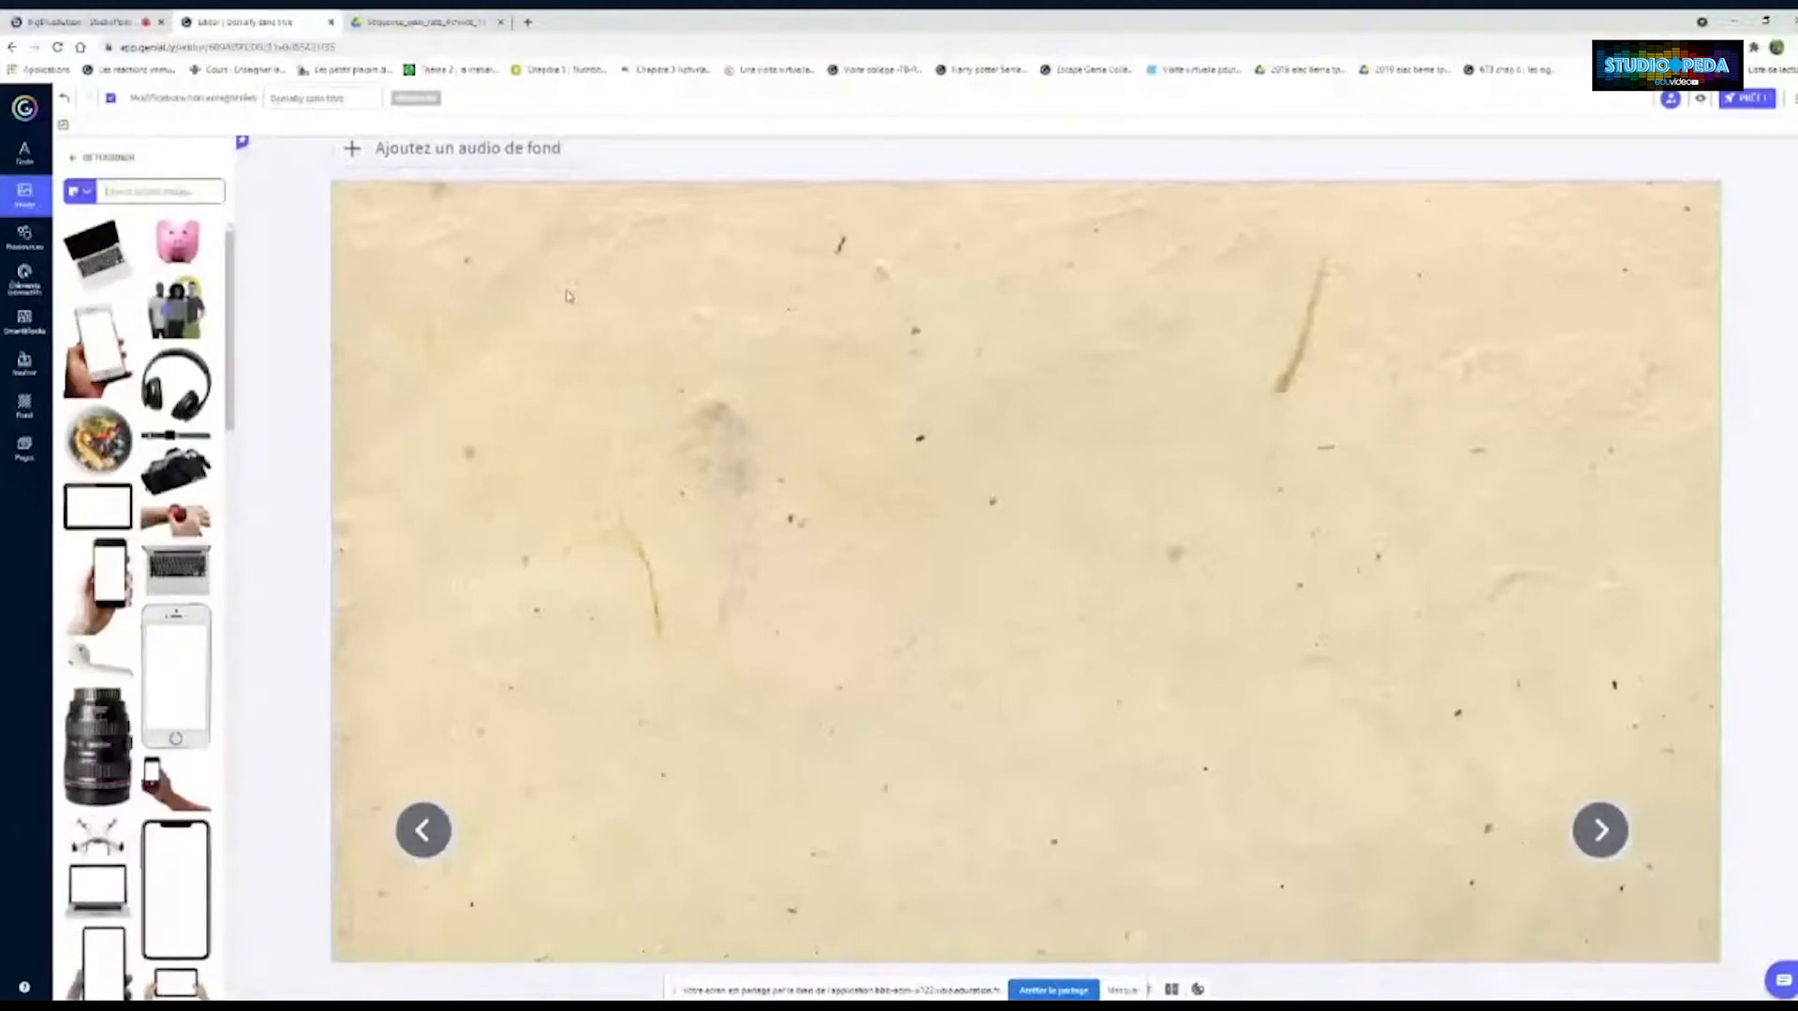
type("Ecole")
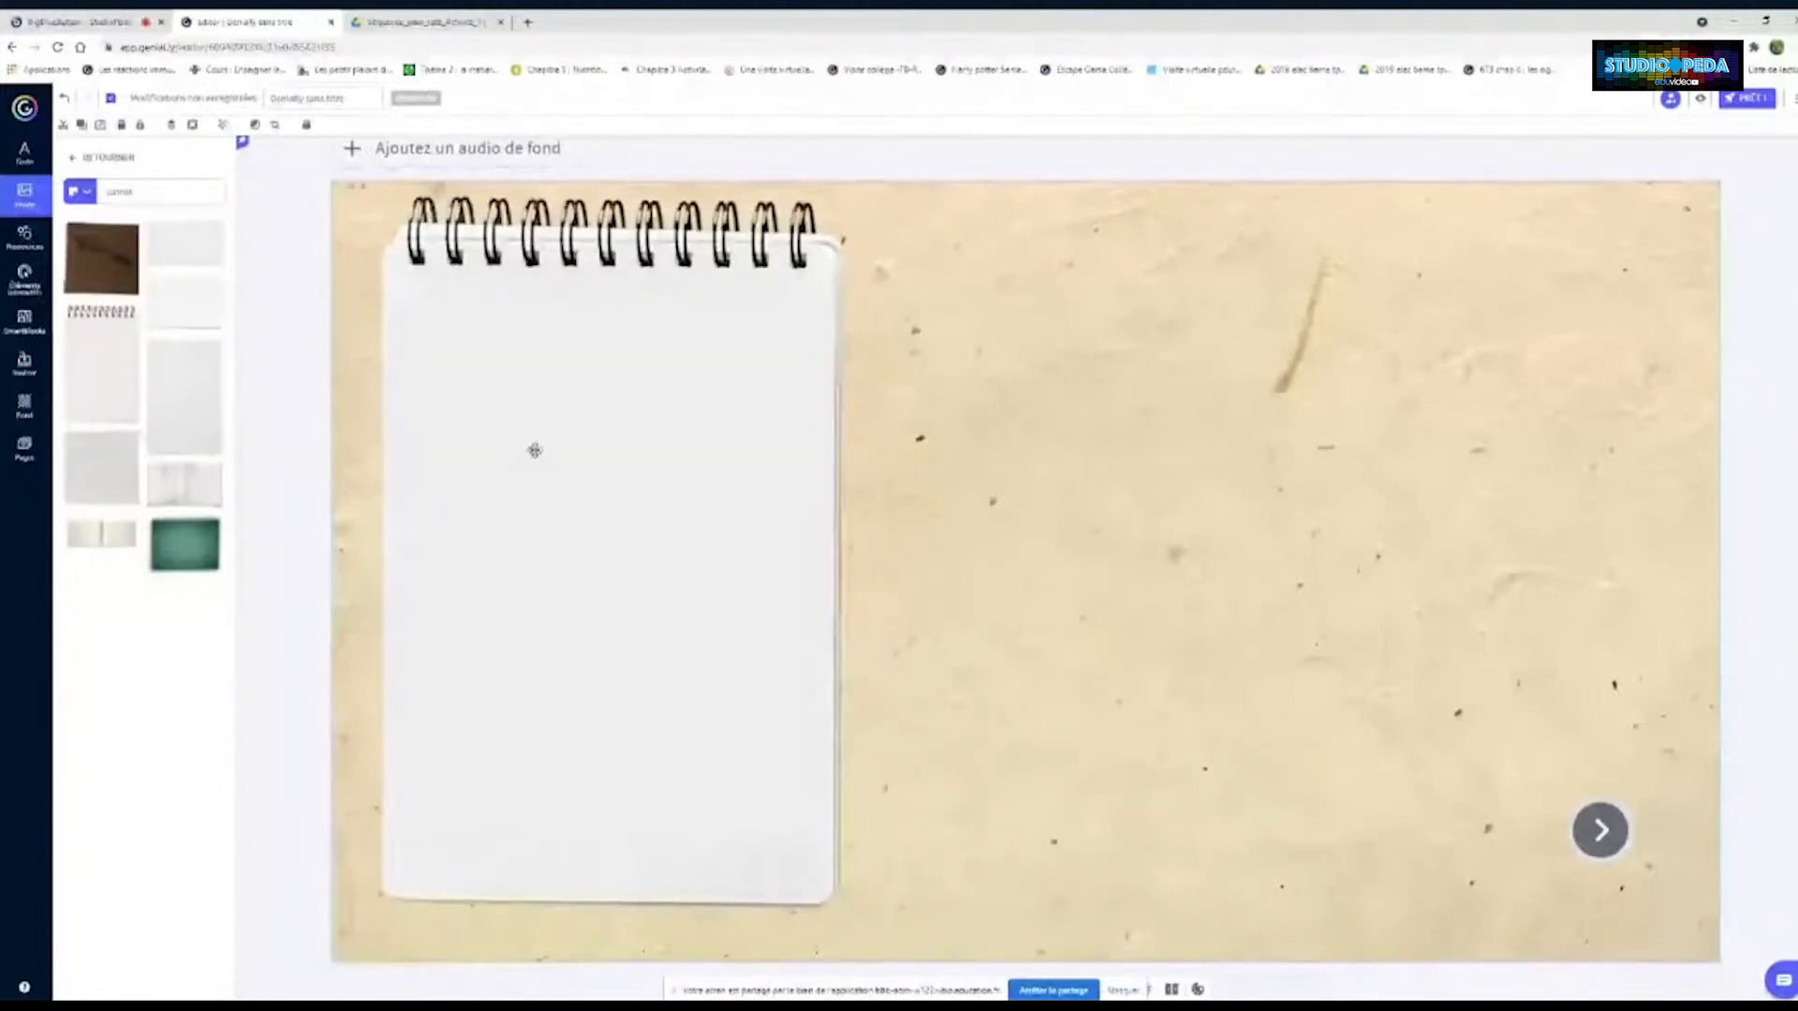
left_click_drag(838, 521, 999, 521)
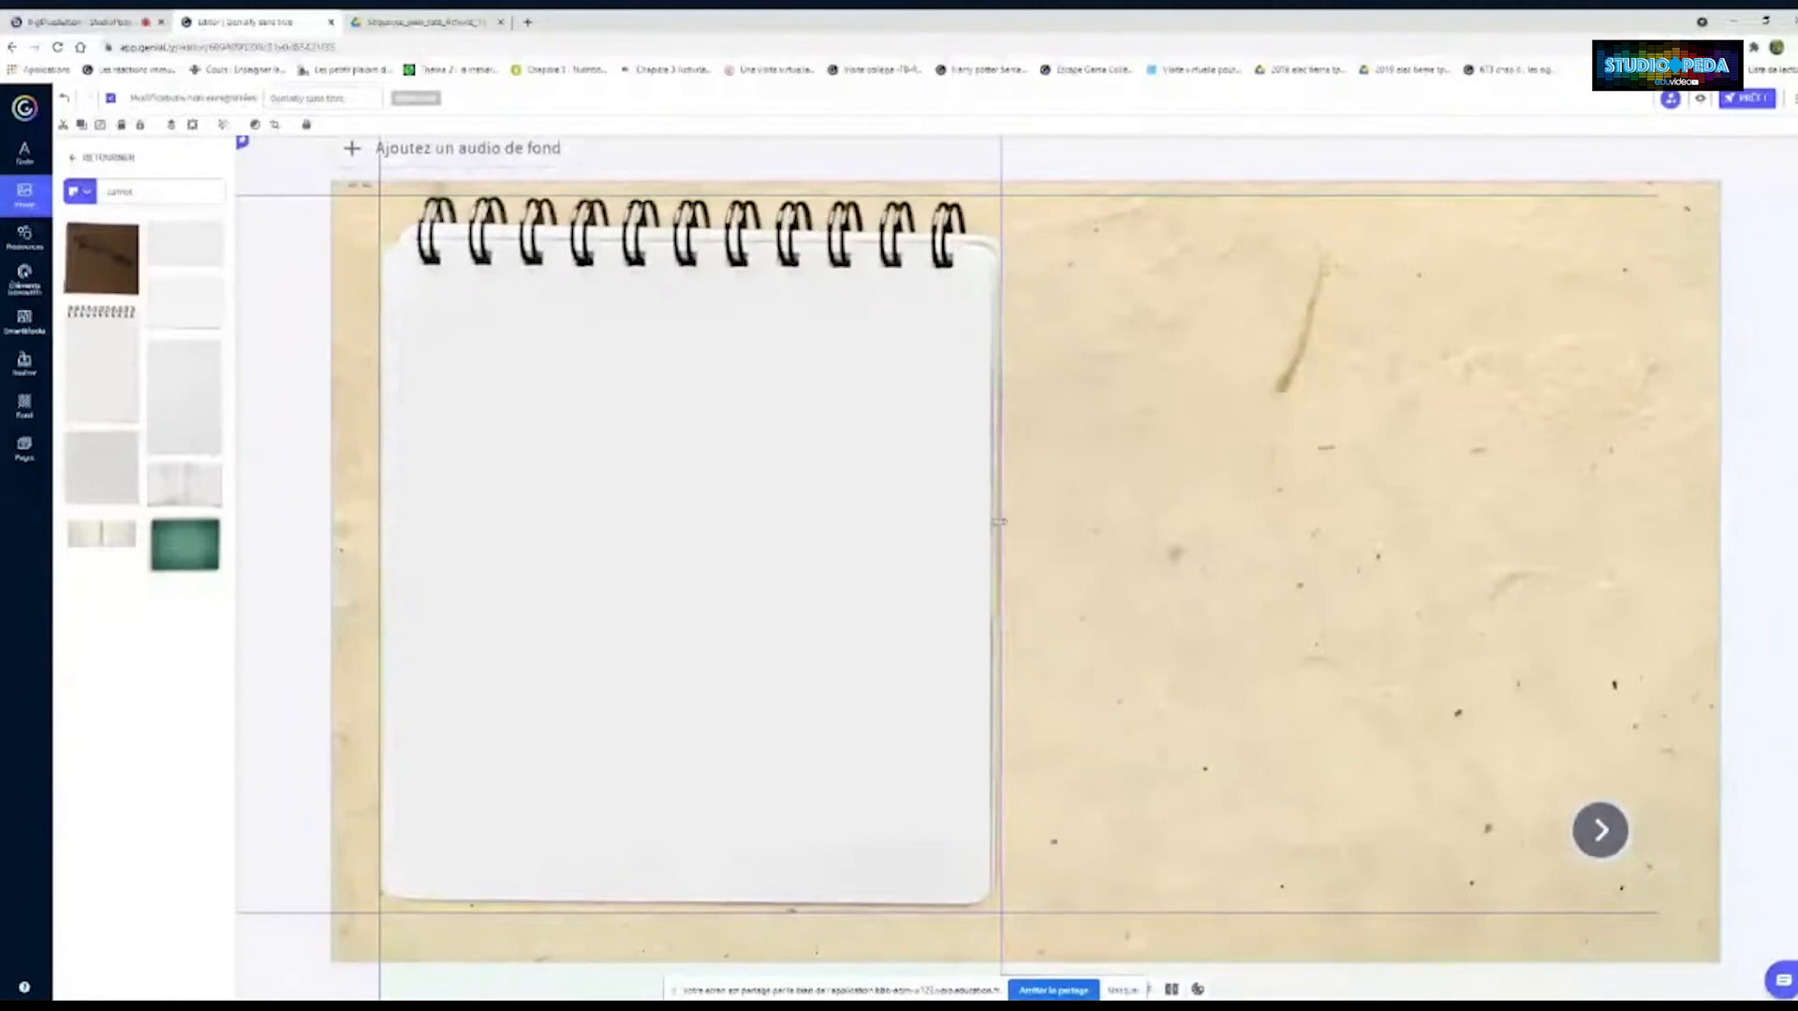
left_click_drag(848, 483, 822, 478)
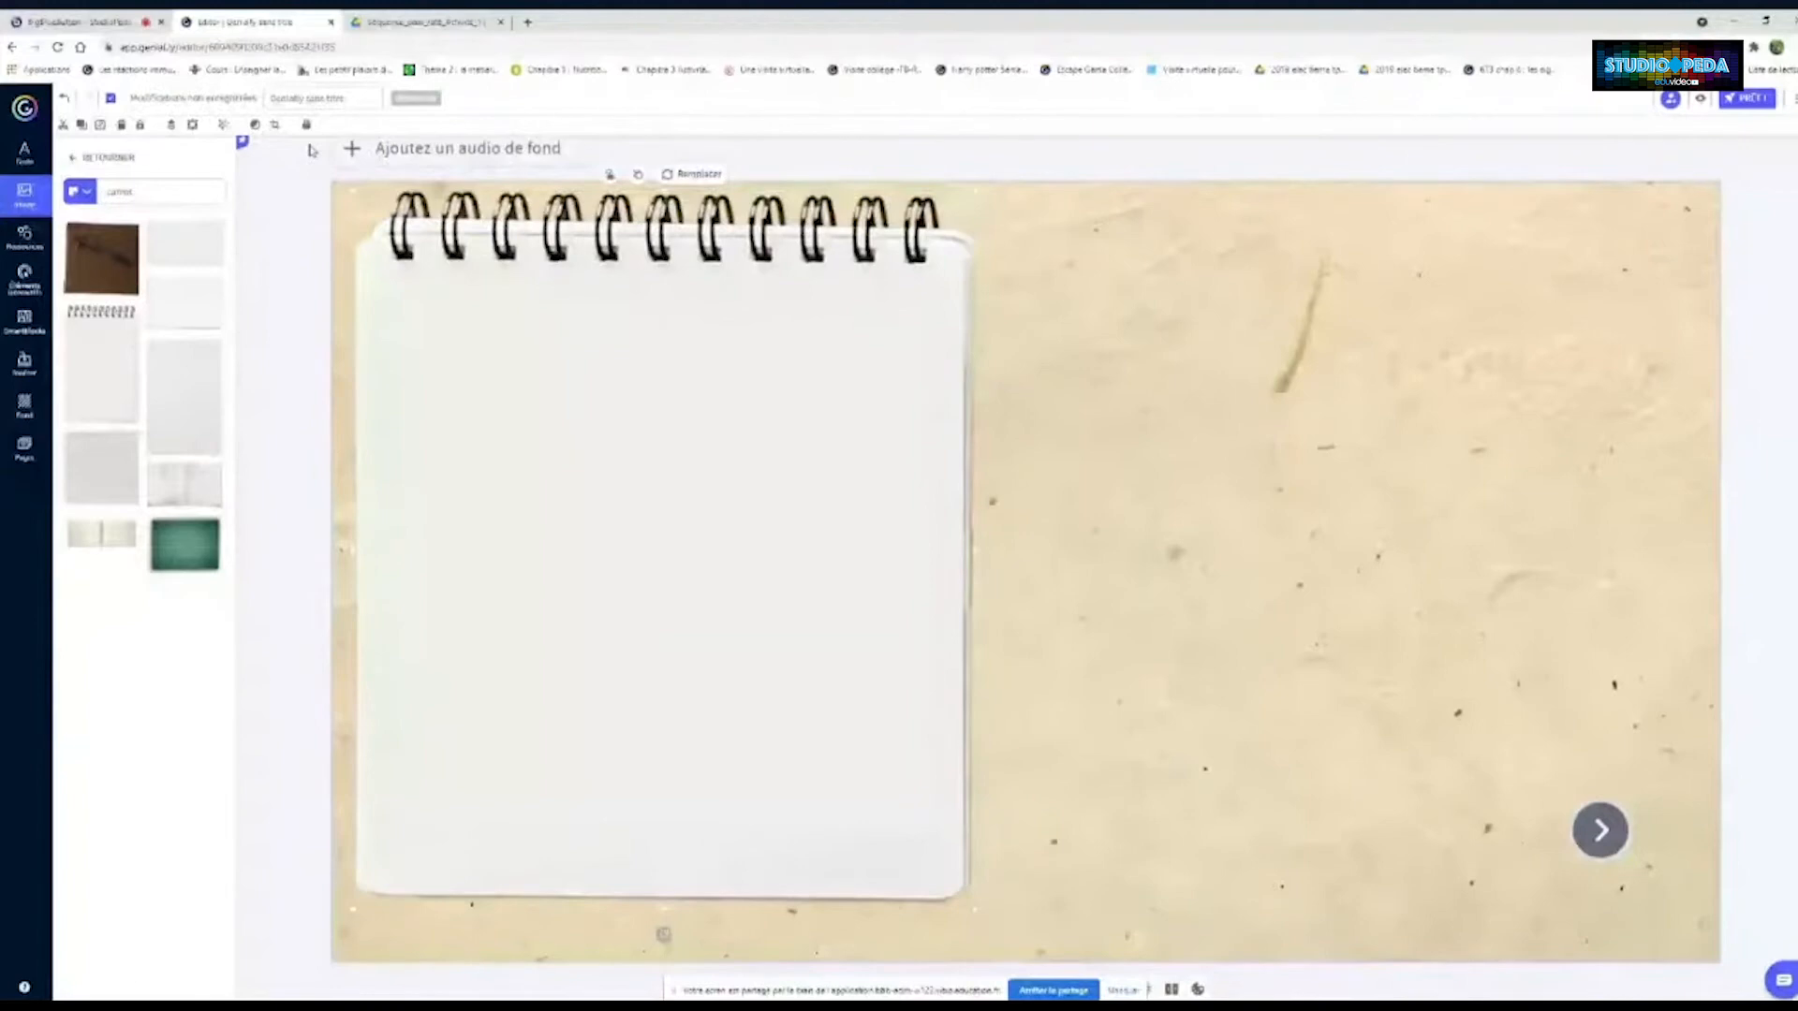
Crop the spiral notepad image from below, keeping only its upper part with the rings
left_click(275, 124)
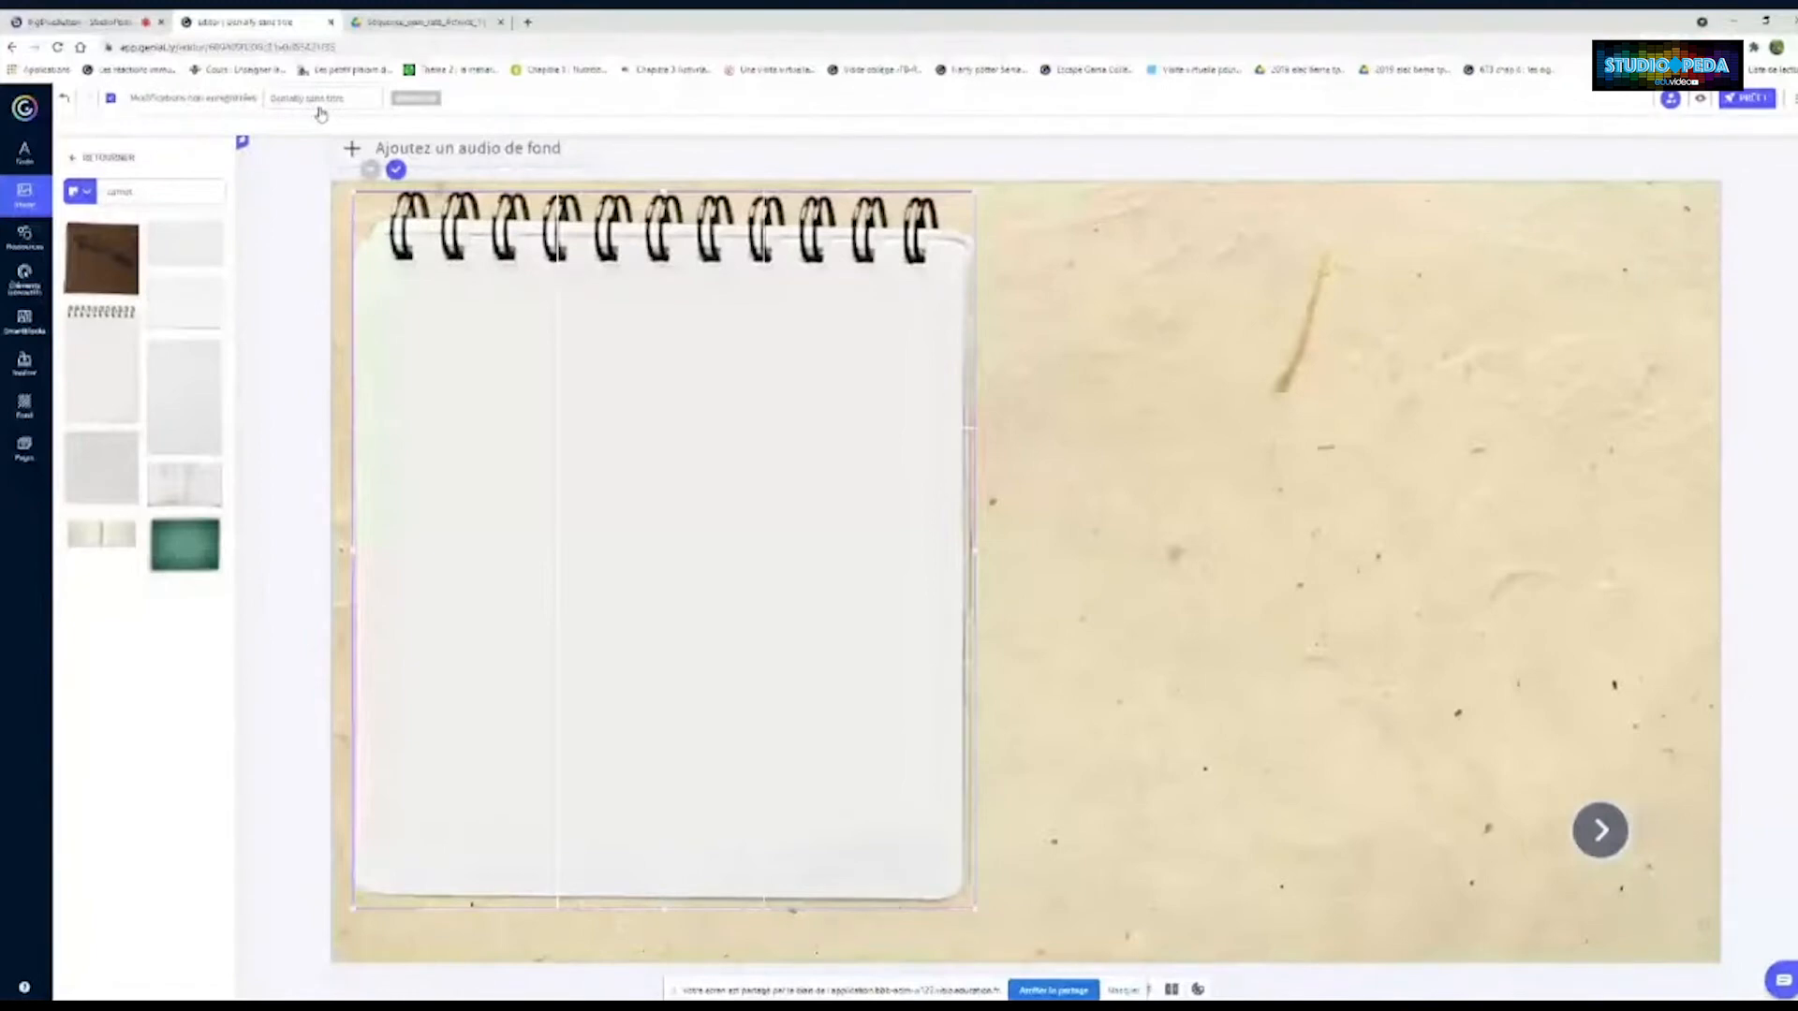
key("Return")
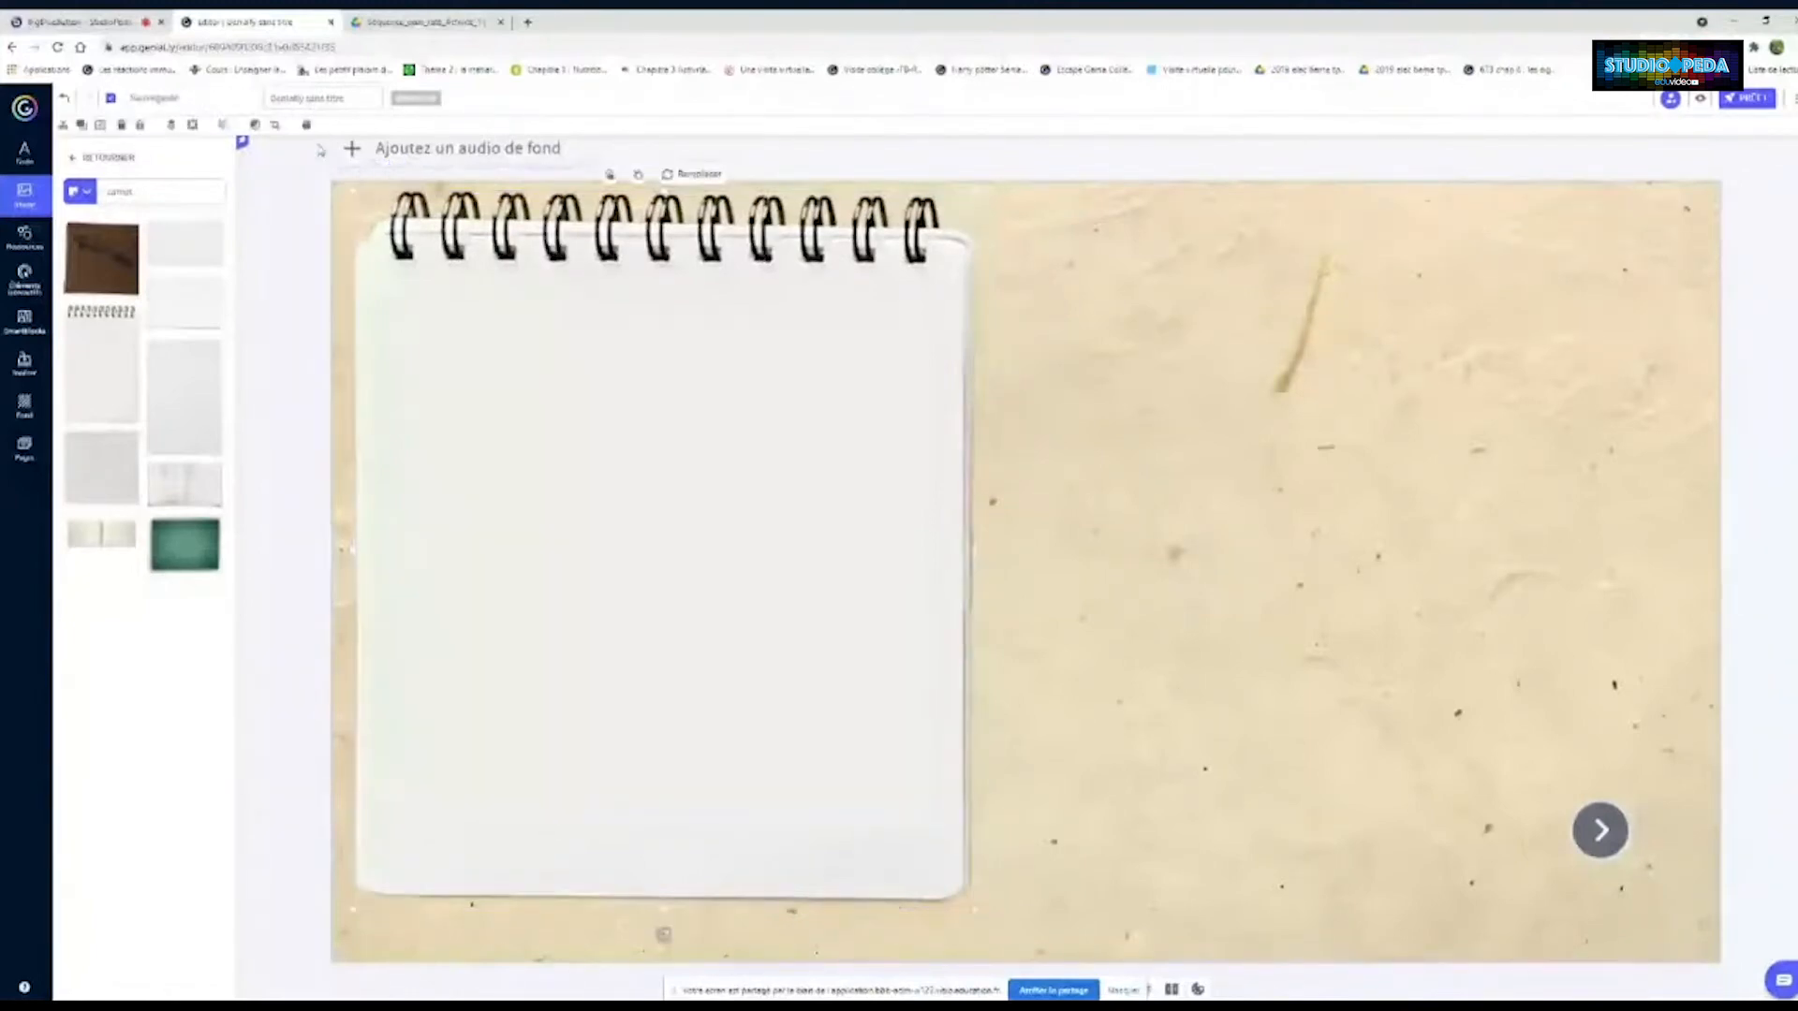
left_click(274, 126)
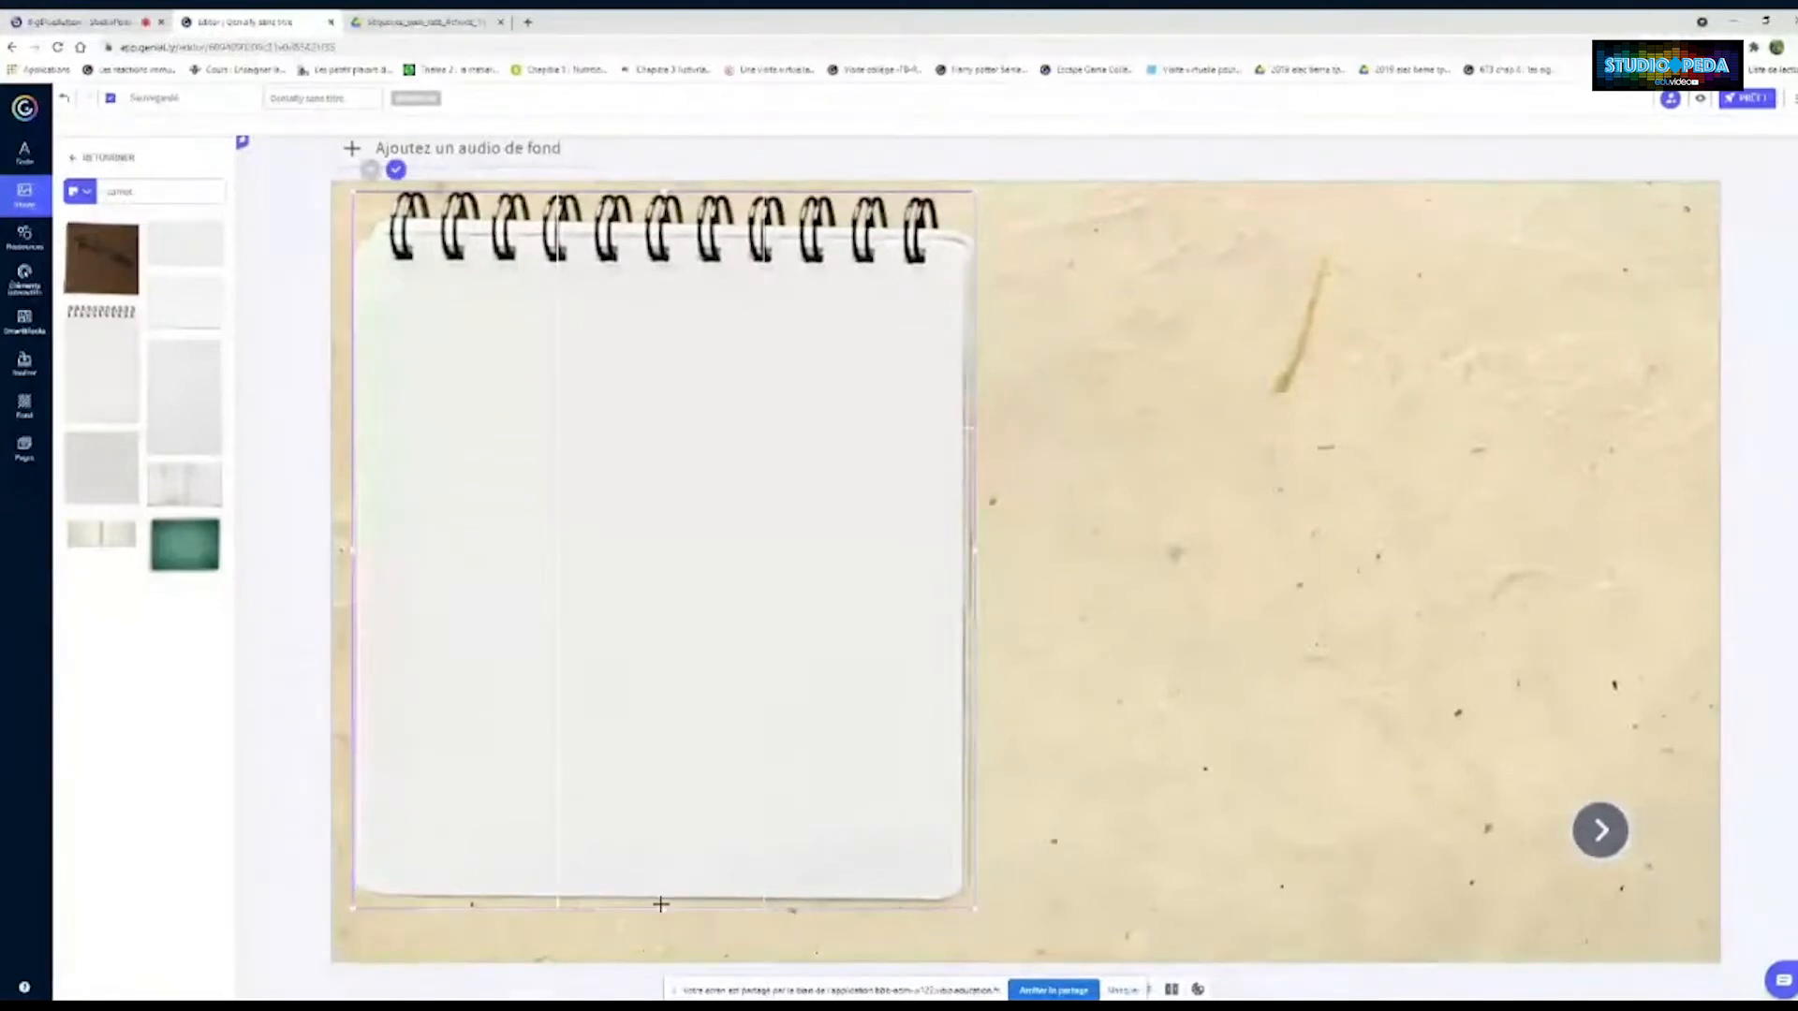
left_click_drag(661, 904, 654, 456)
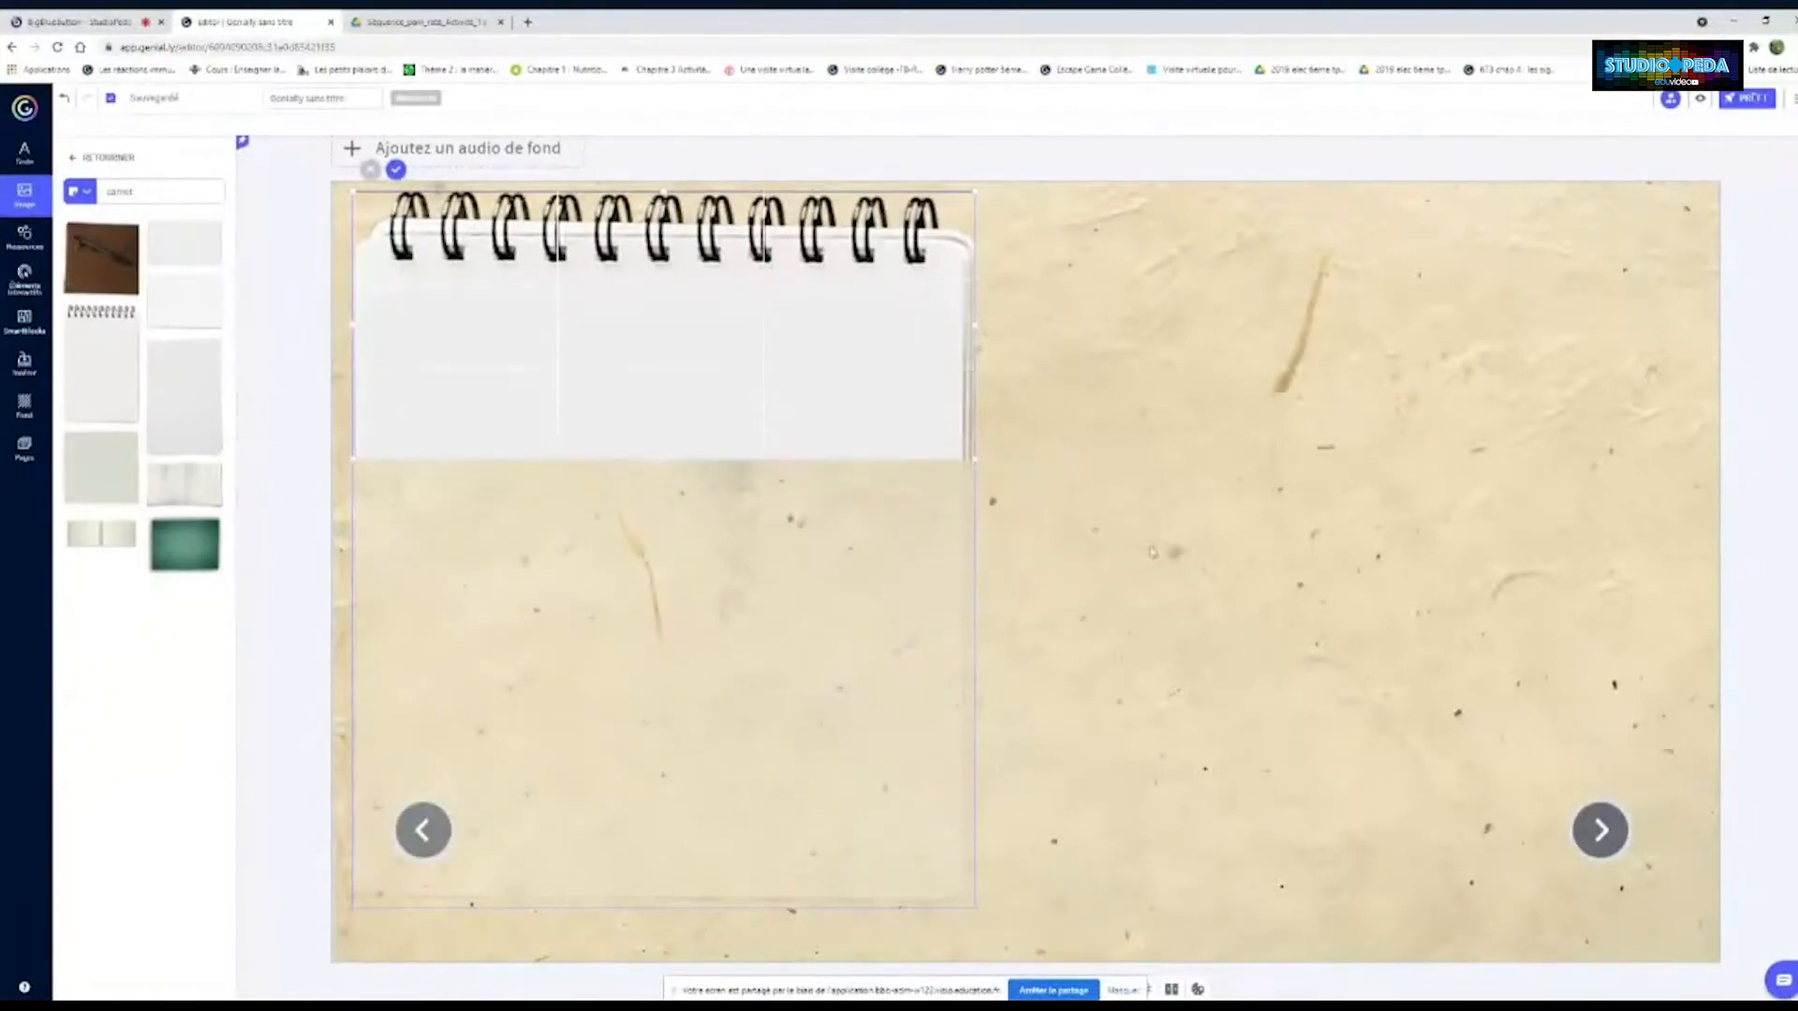
left_click(1153, 552)
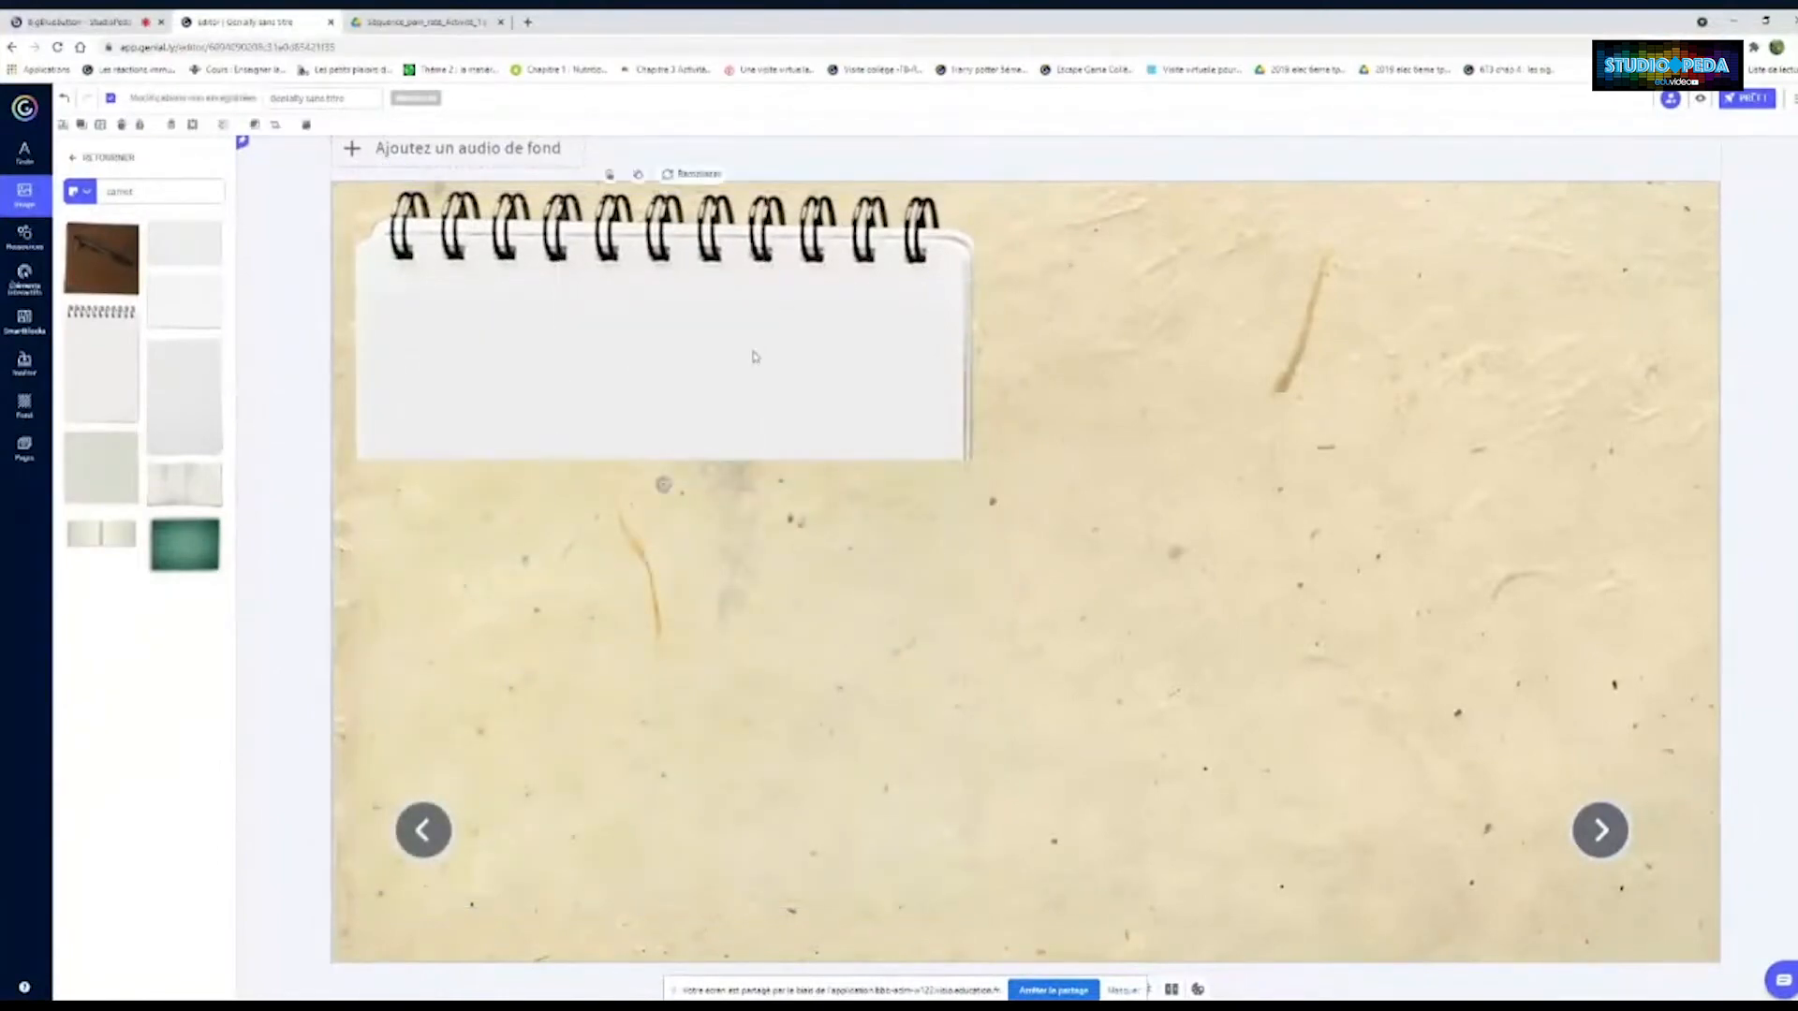
Paste copies of the cropped notepad and place one directly beneath the original
key("ctrl+v")
left_click_drag(736, 379, 742, 626)
left_click_drag(733, 632, 699, 566)
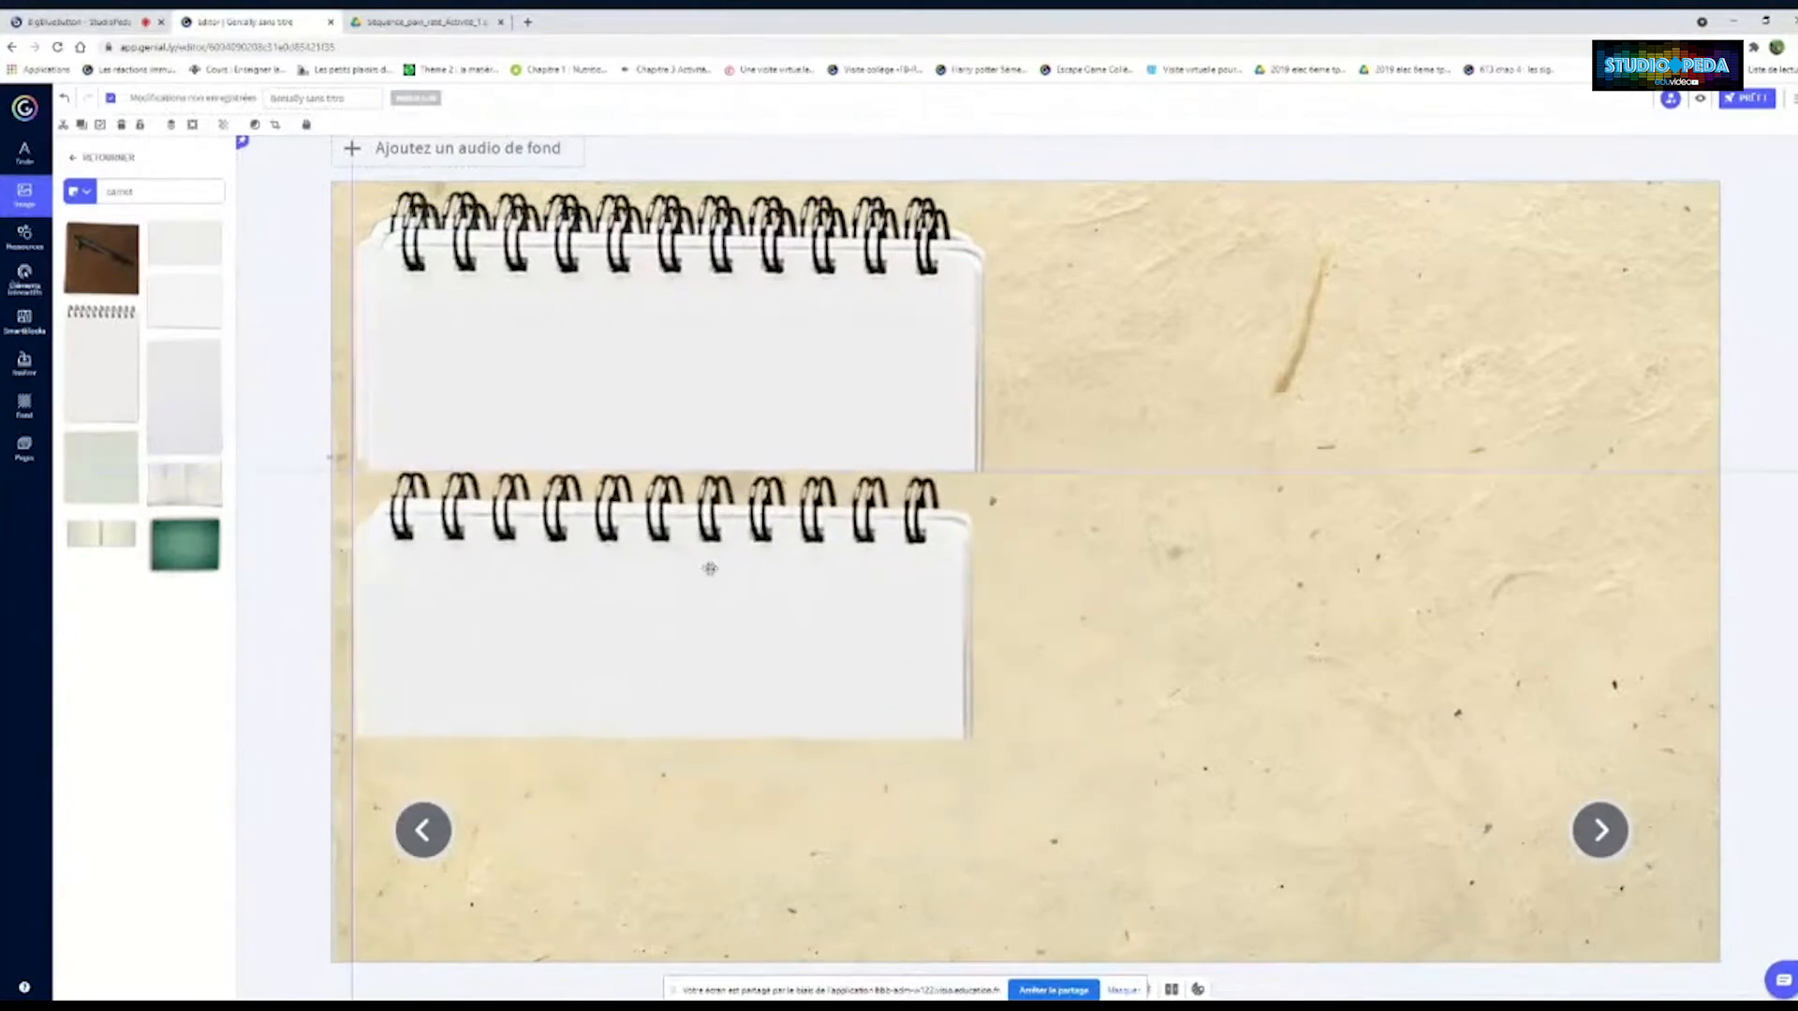
Move the back arrow out of the way and stack the three notepads evenly down the page's left half
left_click_drag(702, 349, 1290, 706)
left_click_drag(426, 831, 1191, 421)
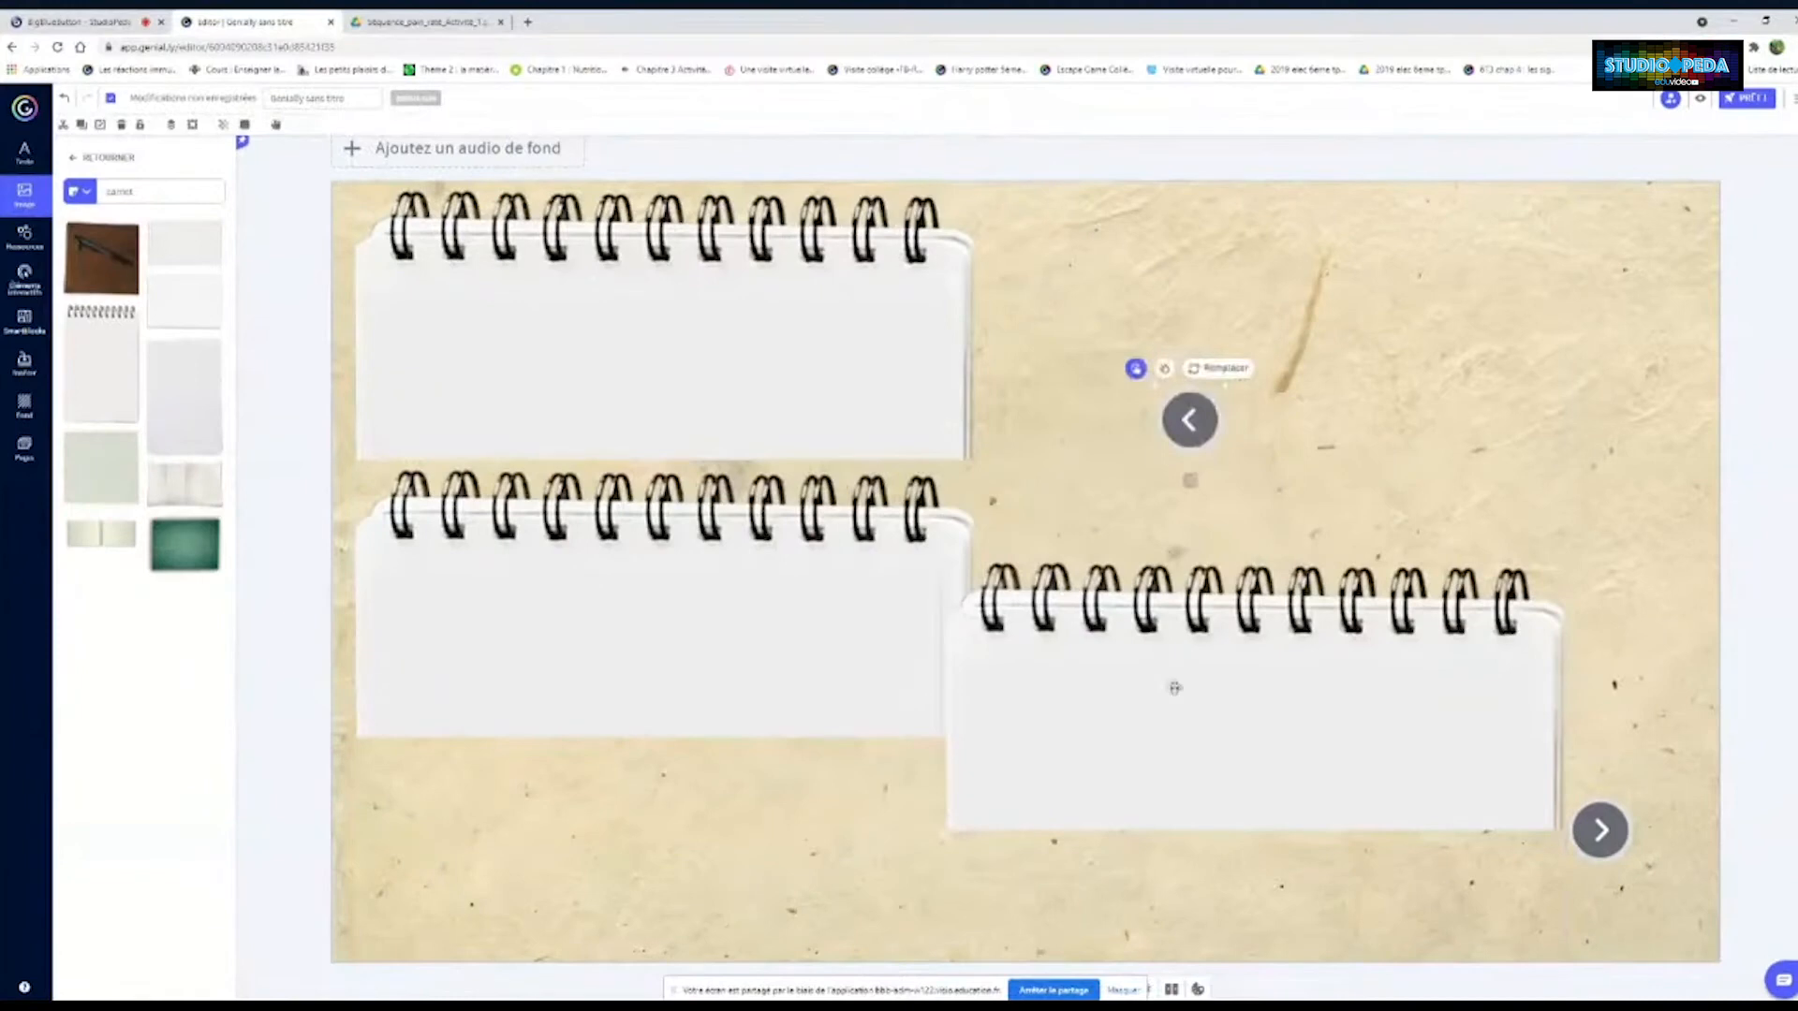
left_click_drag(1174, 688, 593, 835)
left_click_drag(746, 309, 758, 297)
left_click_drag(712, 532, 703, 486)
left_click_drag(642, 786, 633, 776)
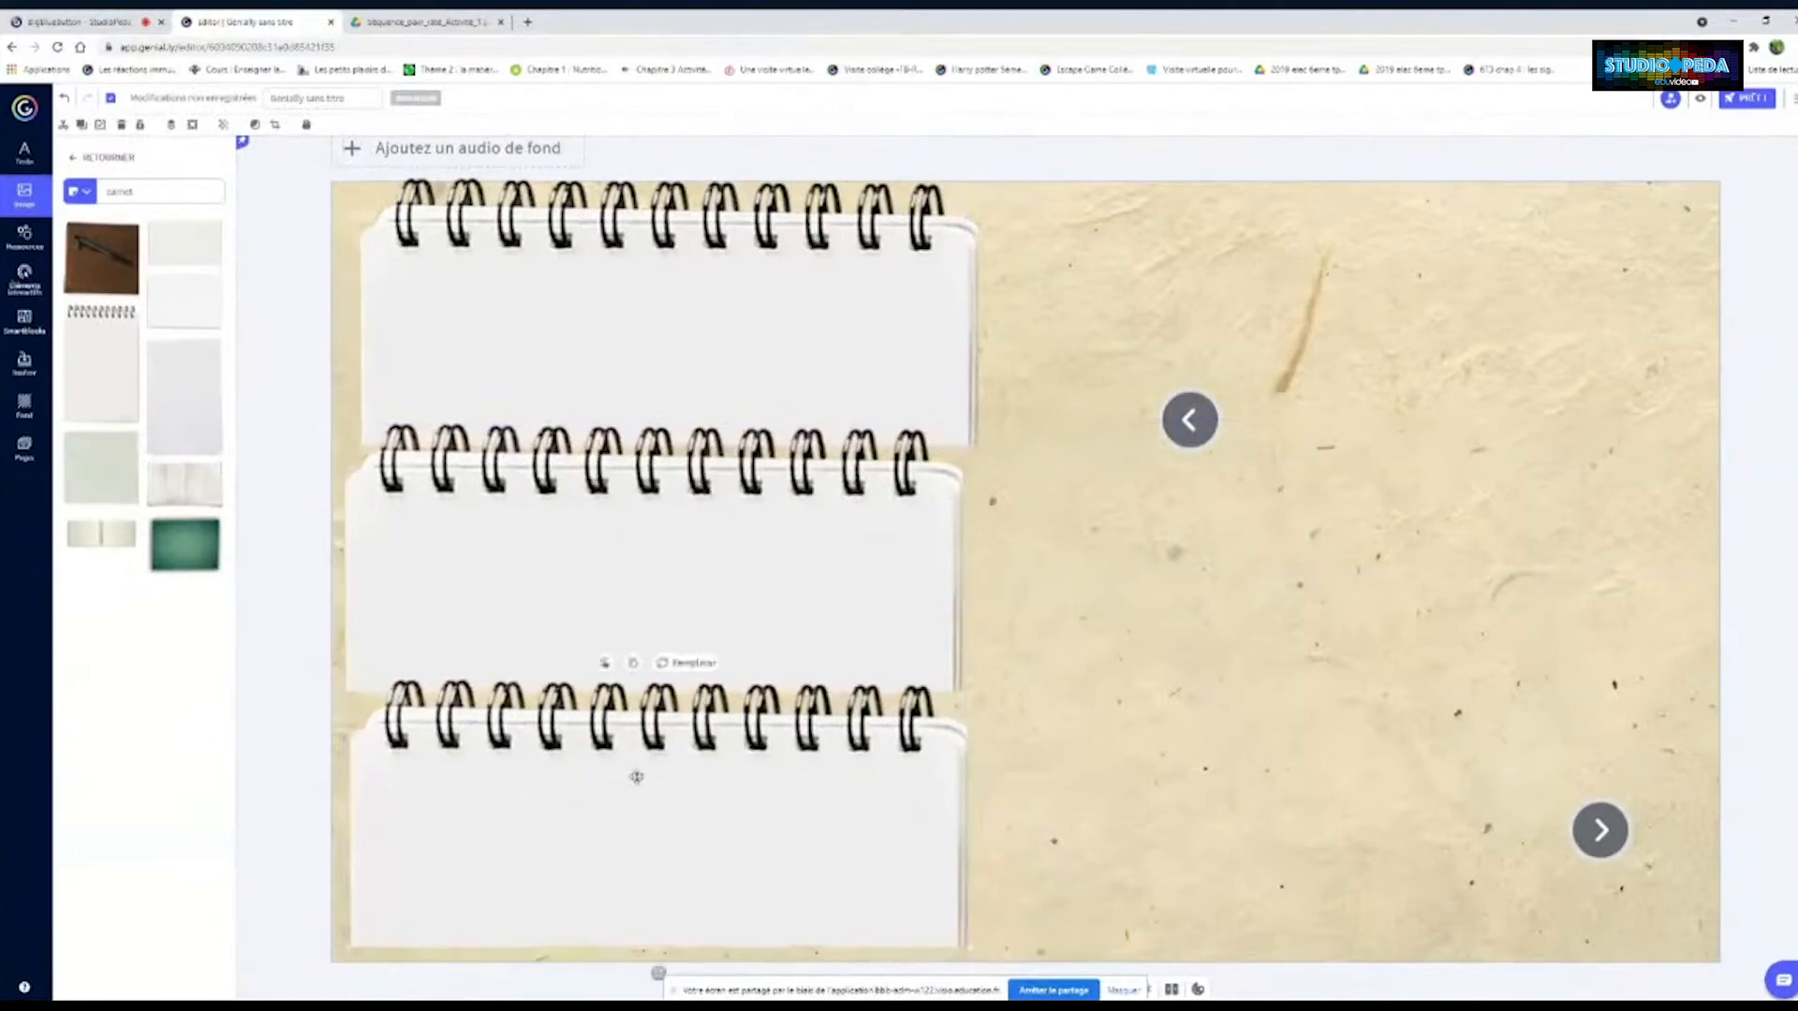
Place the back arrow on the lower-left corner of the bottom notepad and bring it to the front
left_click_drag(1190, 422, 382, 919)
left_click(190, 125)
left_click(170, 153)
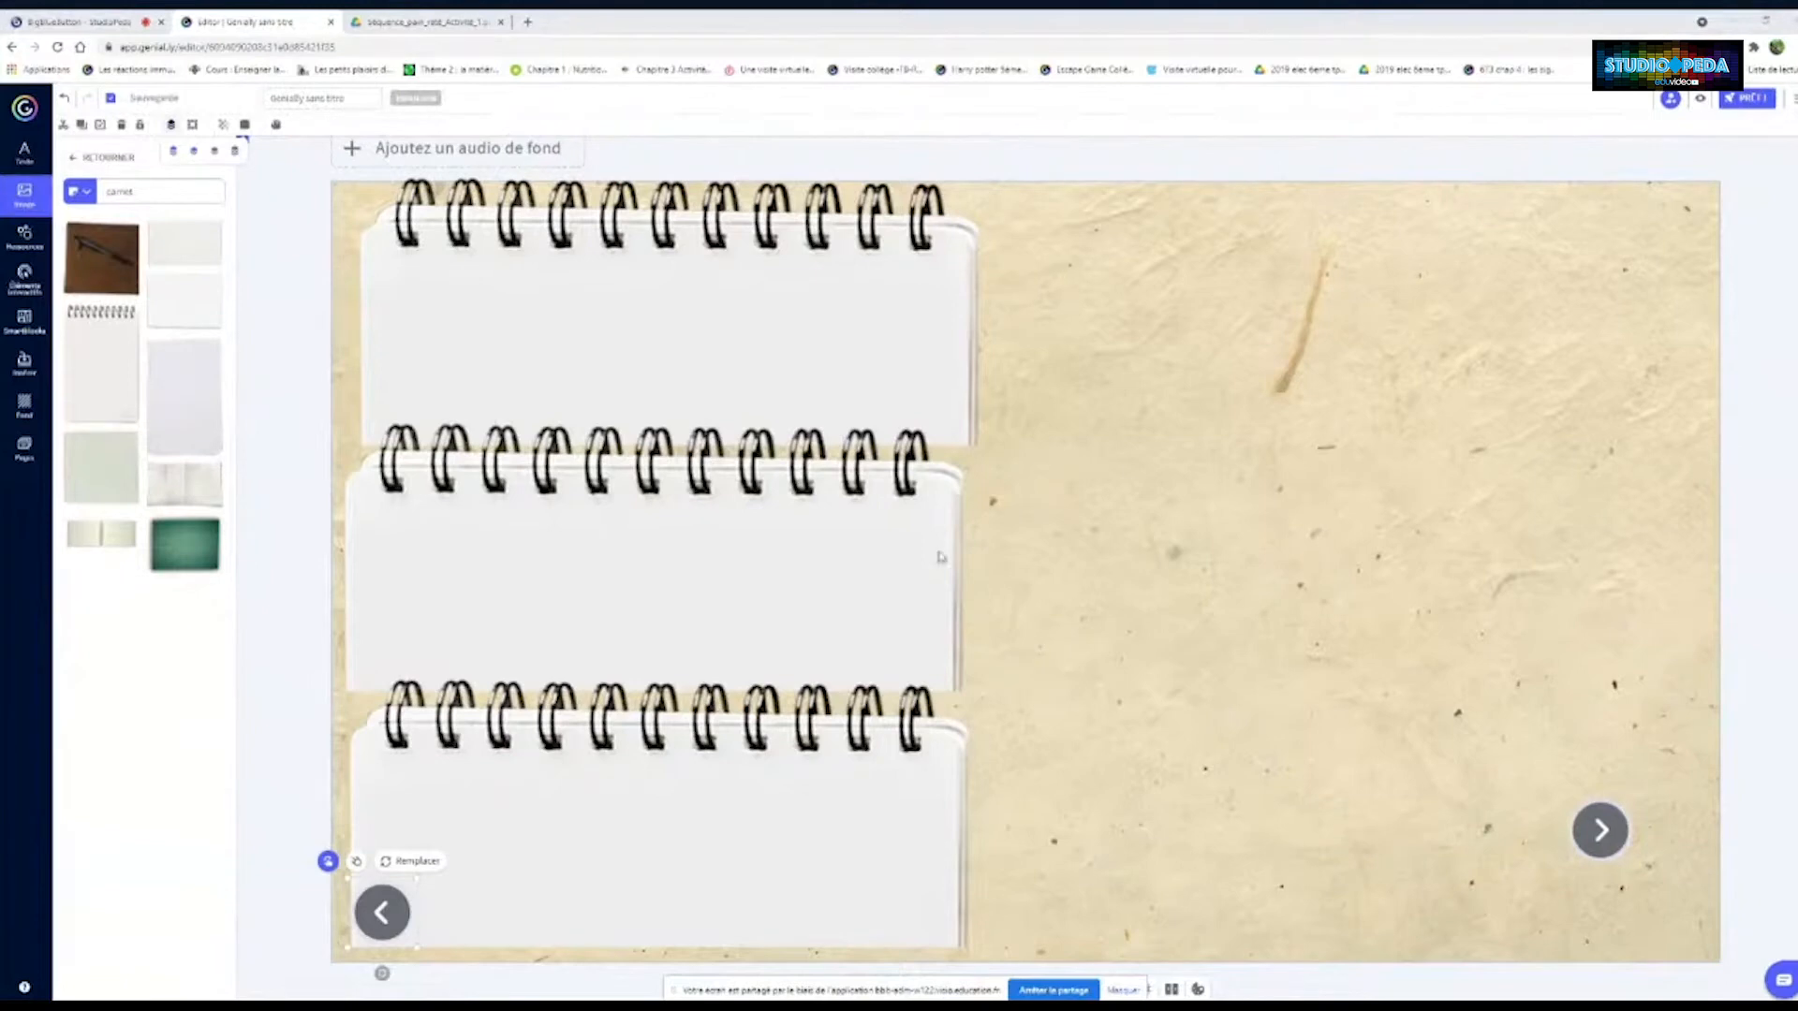
Paste the plastic cup image onto the page with the three notepads
left_click(1136, 446)
key("ctrl+v")
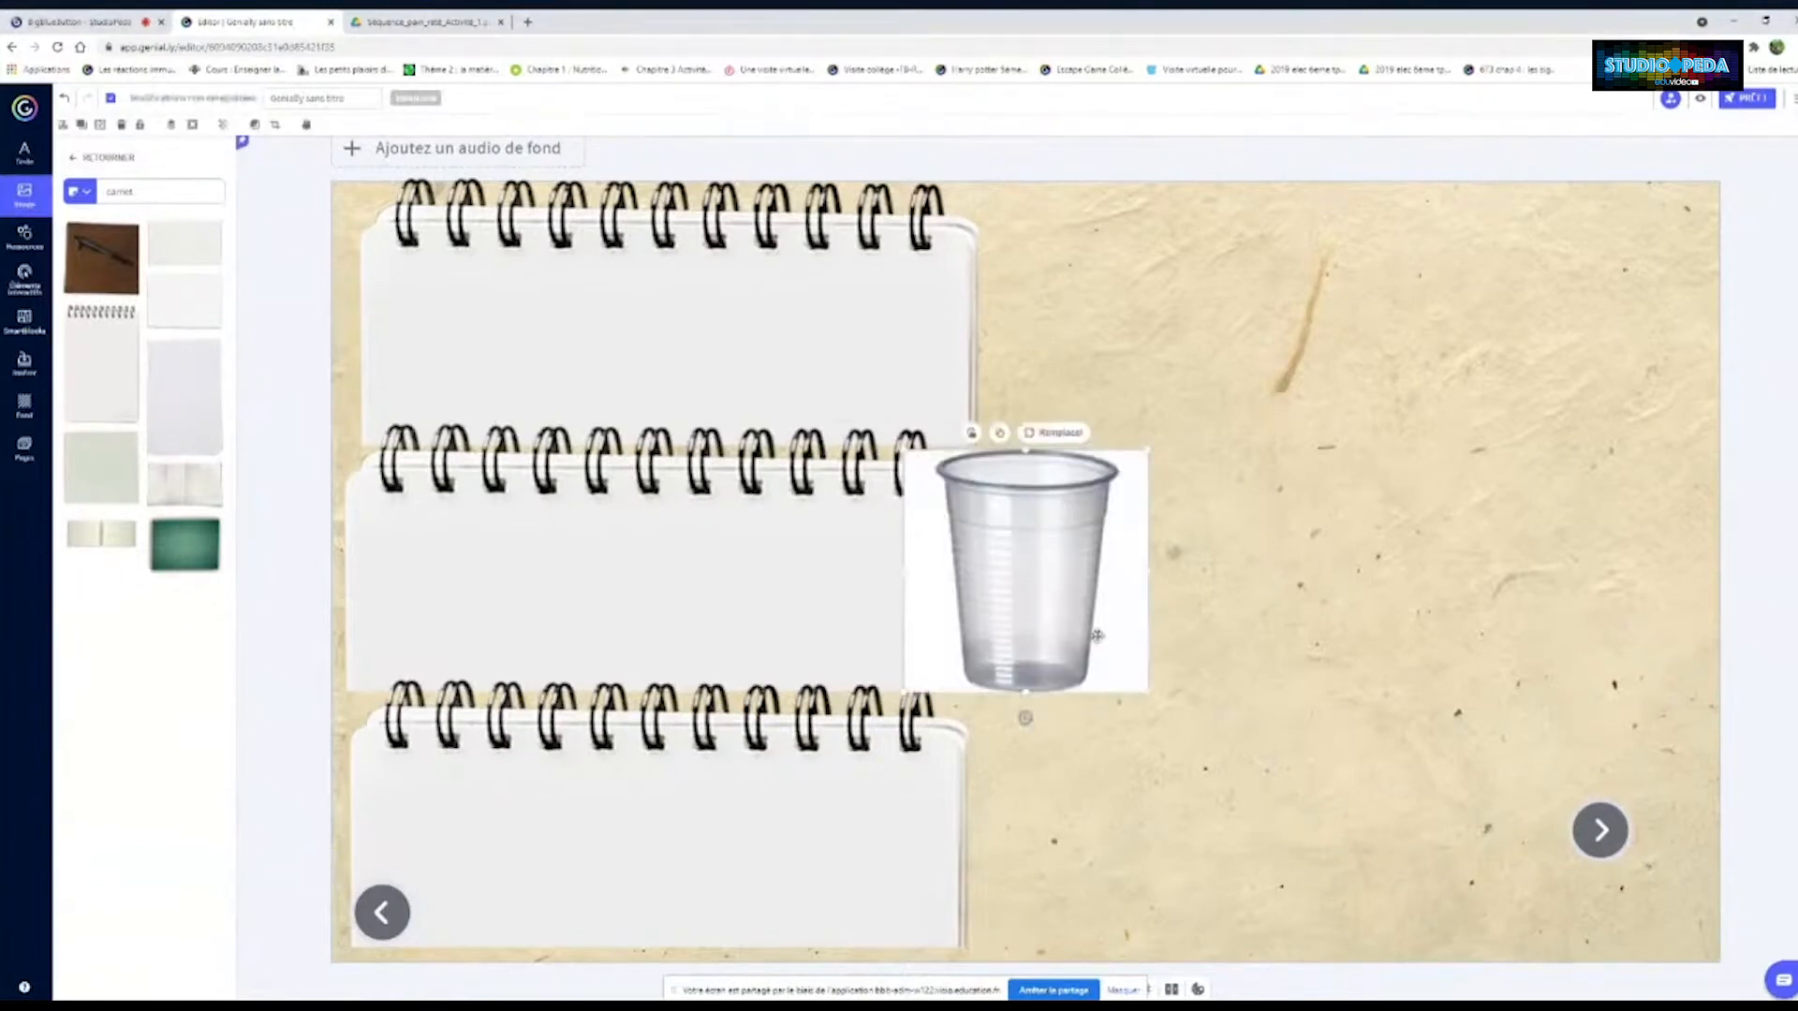
Move the plastic cup clear of the notepads, paste the wrapped blue packet image, and paste the salt shaker image above them
left_click_drag(1071, 588, 1301, 644)
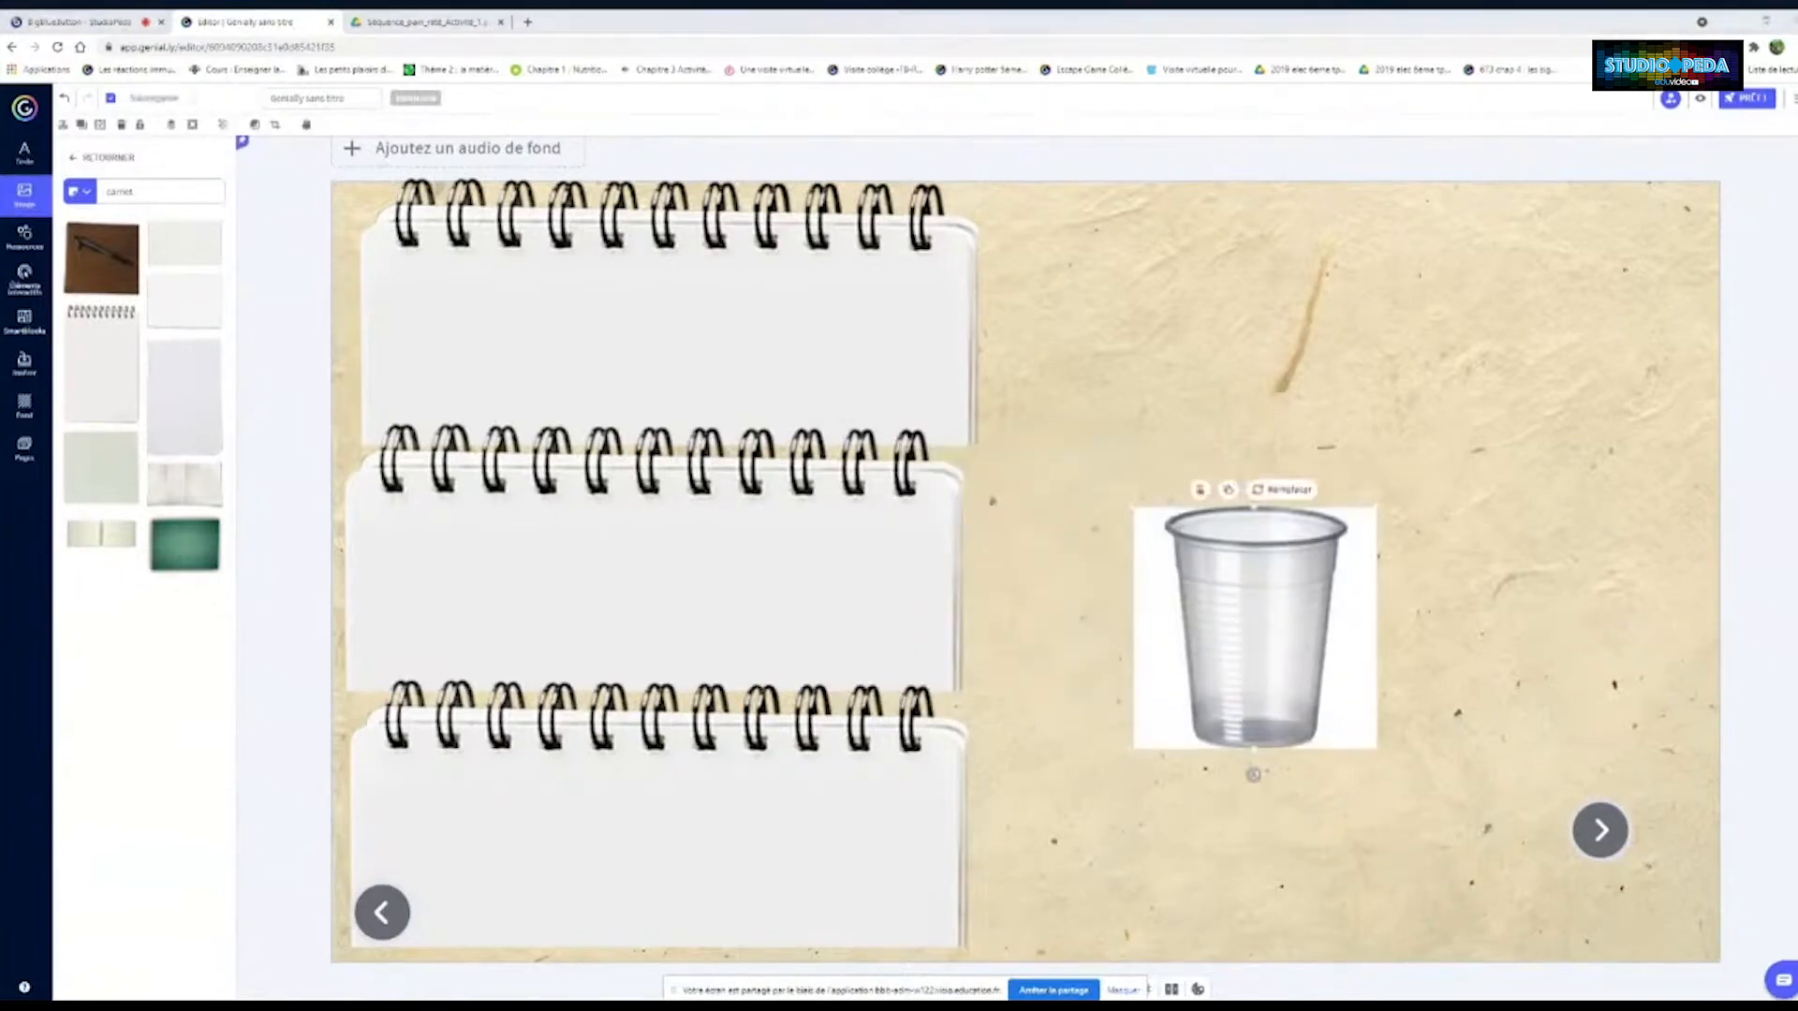
left_click(1521, 449)
key("ctrl+v")
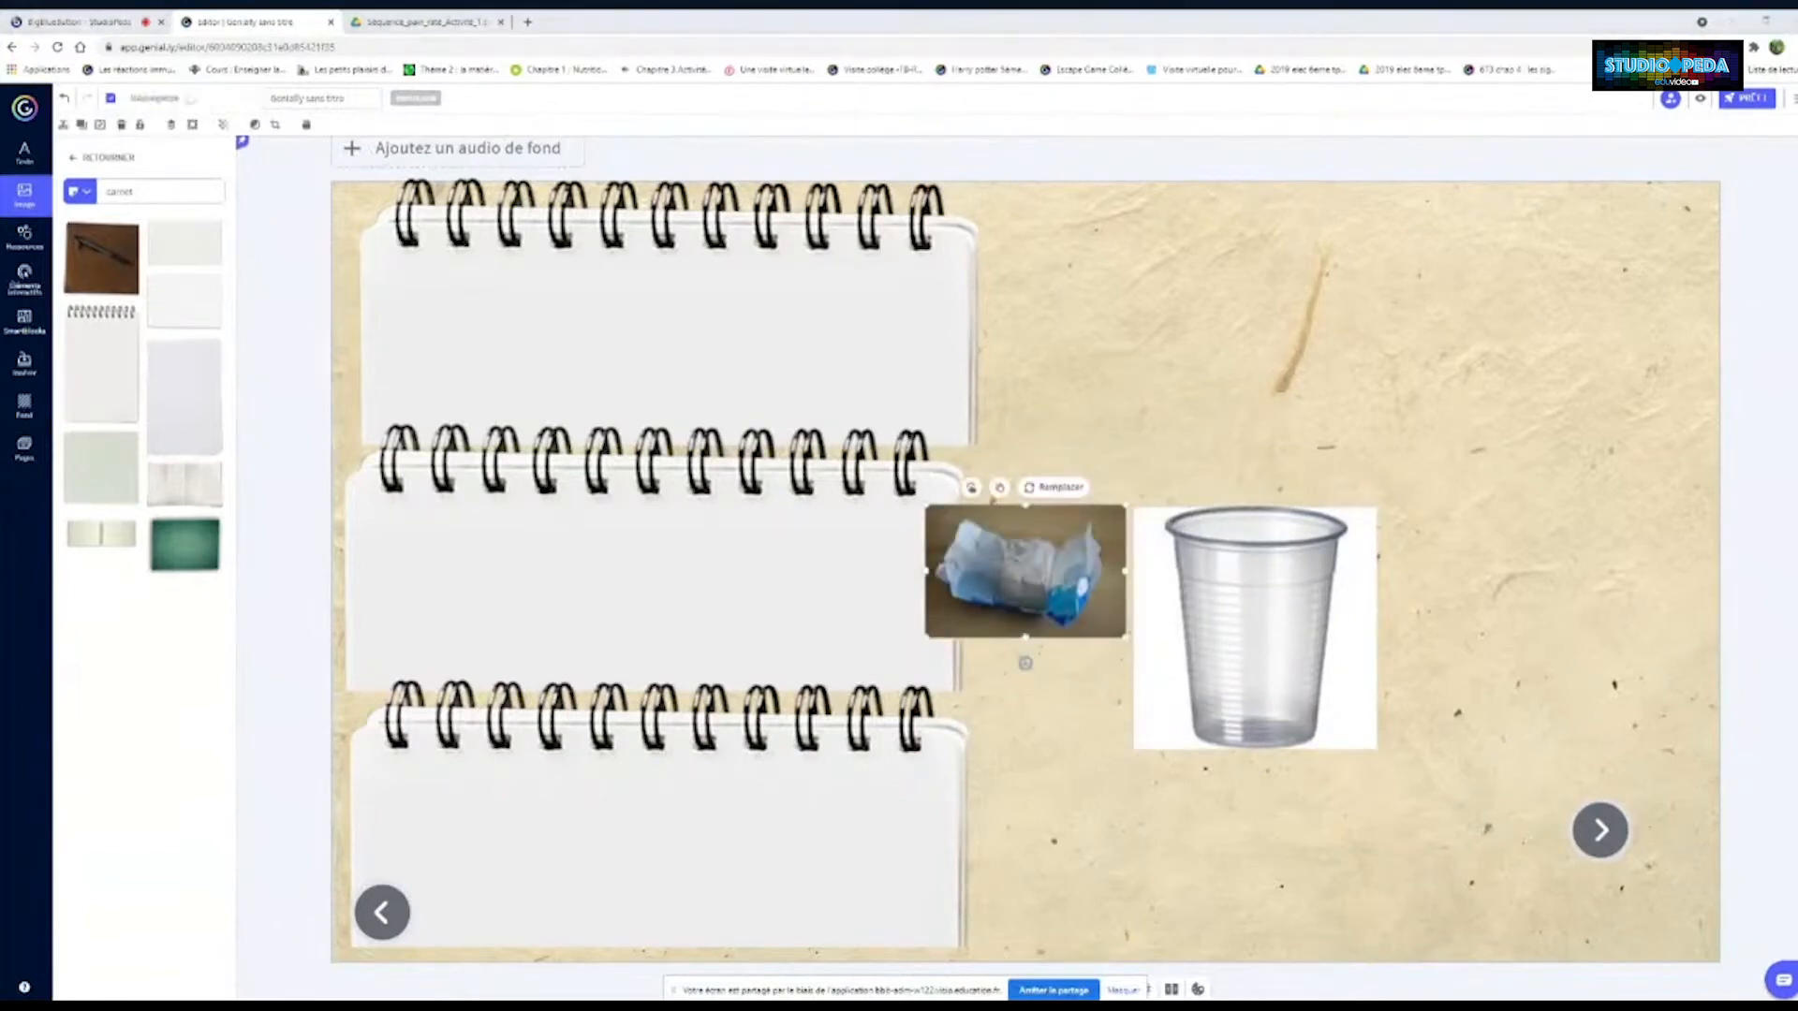
left_click(1365, 333)
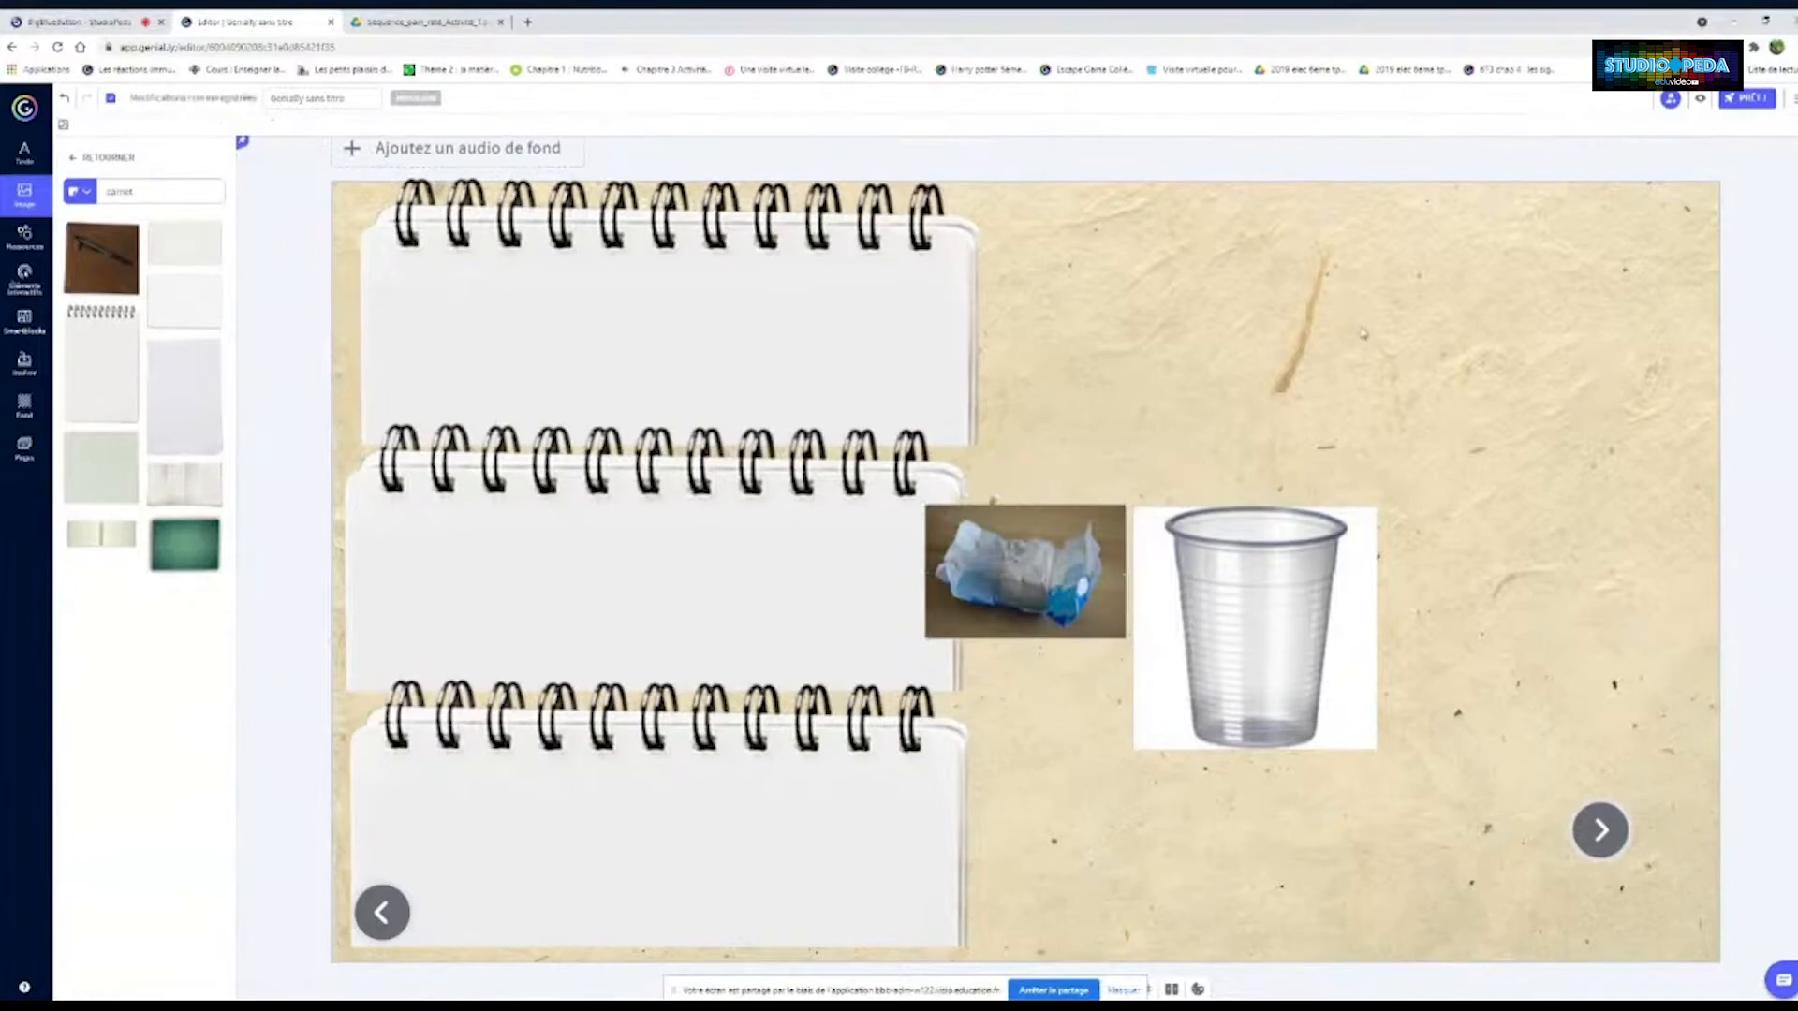
key("ctrl+v")
left_click_drag(1047, 552, 1203, 396)
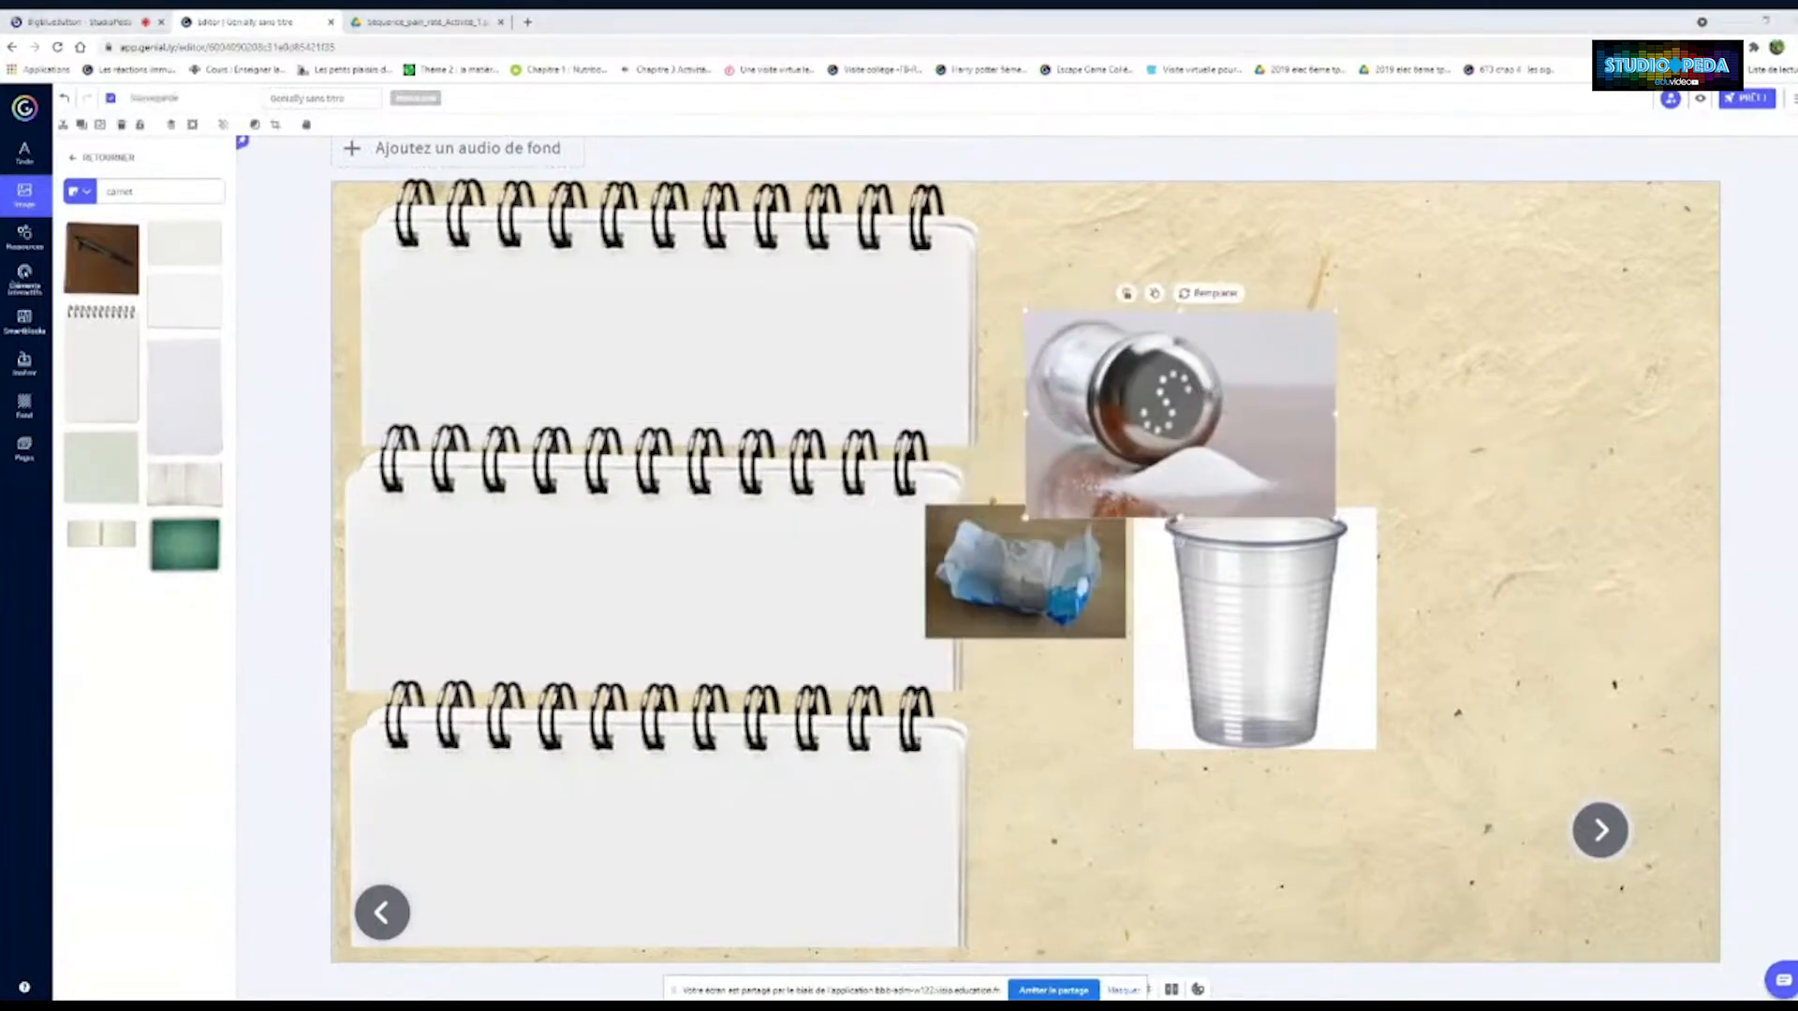
Paste the flour and water glass images and place them, one below the other, on the right side of the page
left_click(1457, 410)
key("ctrl+v")
left_click_drag(1114, 538, 1588, 359)
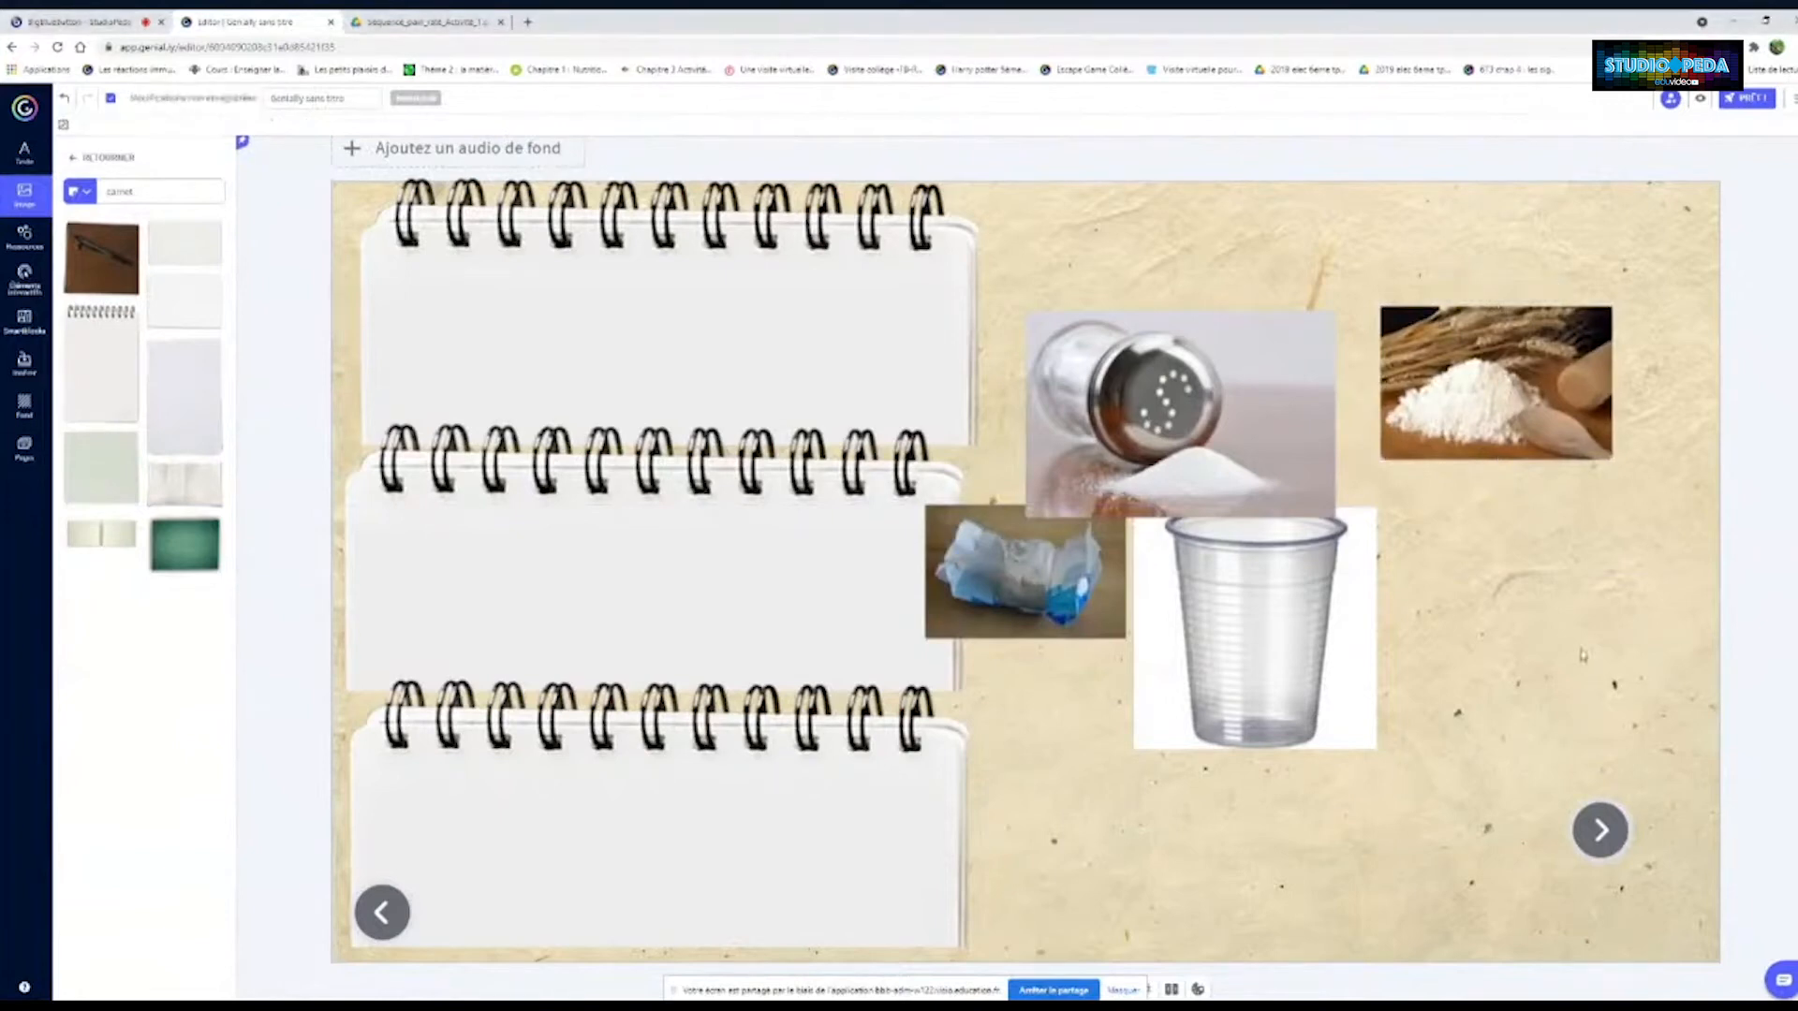
key("ctrl+v")
left_click_drag(993, 550, 1545, 609)
Shrink the plastic cup image and place it on the left part of the top notepad
left_click_drag(1324, 514, 1189, 795)
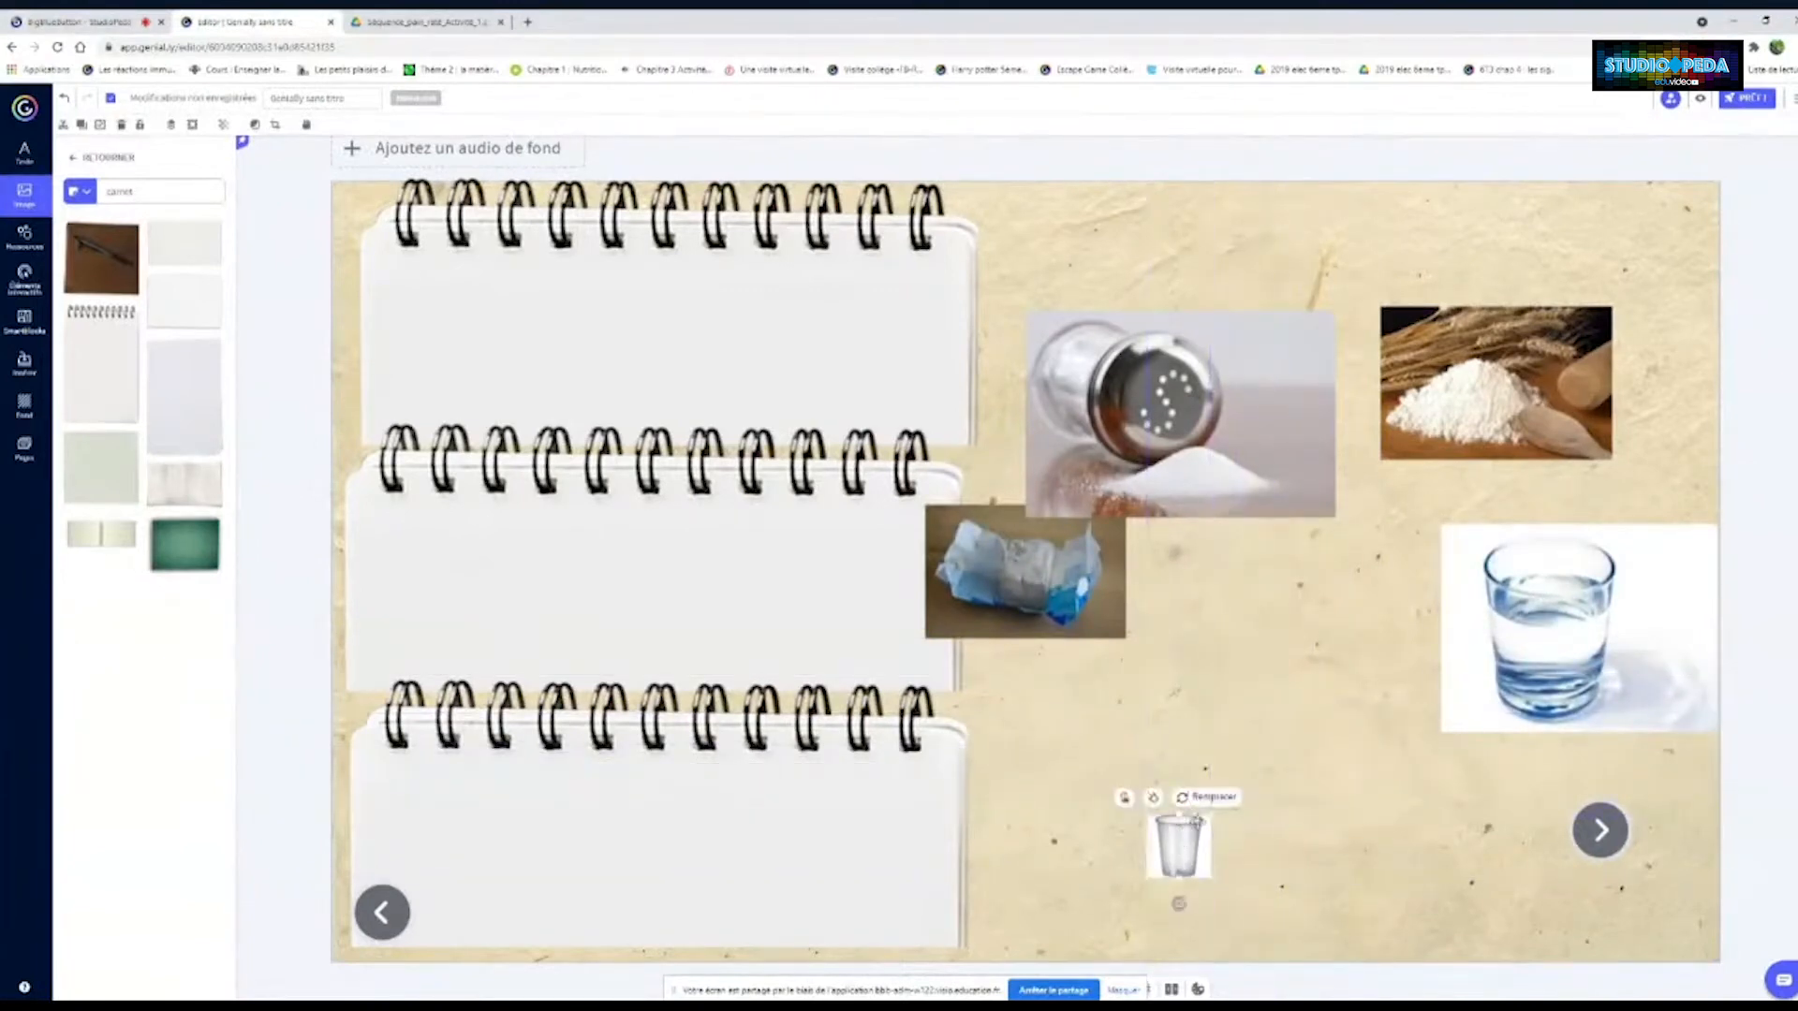
left_click(1179, 904)
left_click_drag(1178, 904, 465, 368)
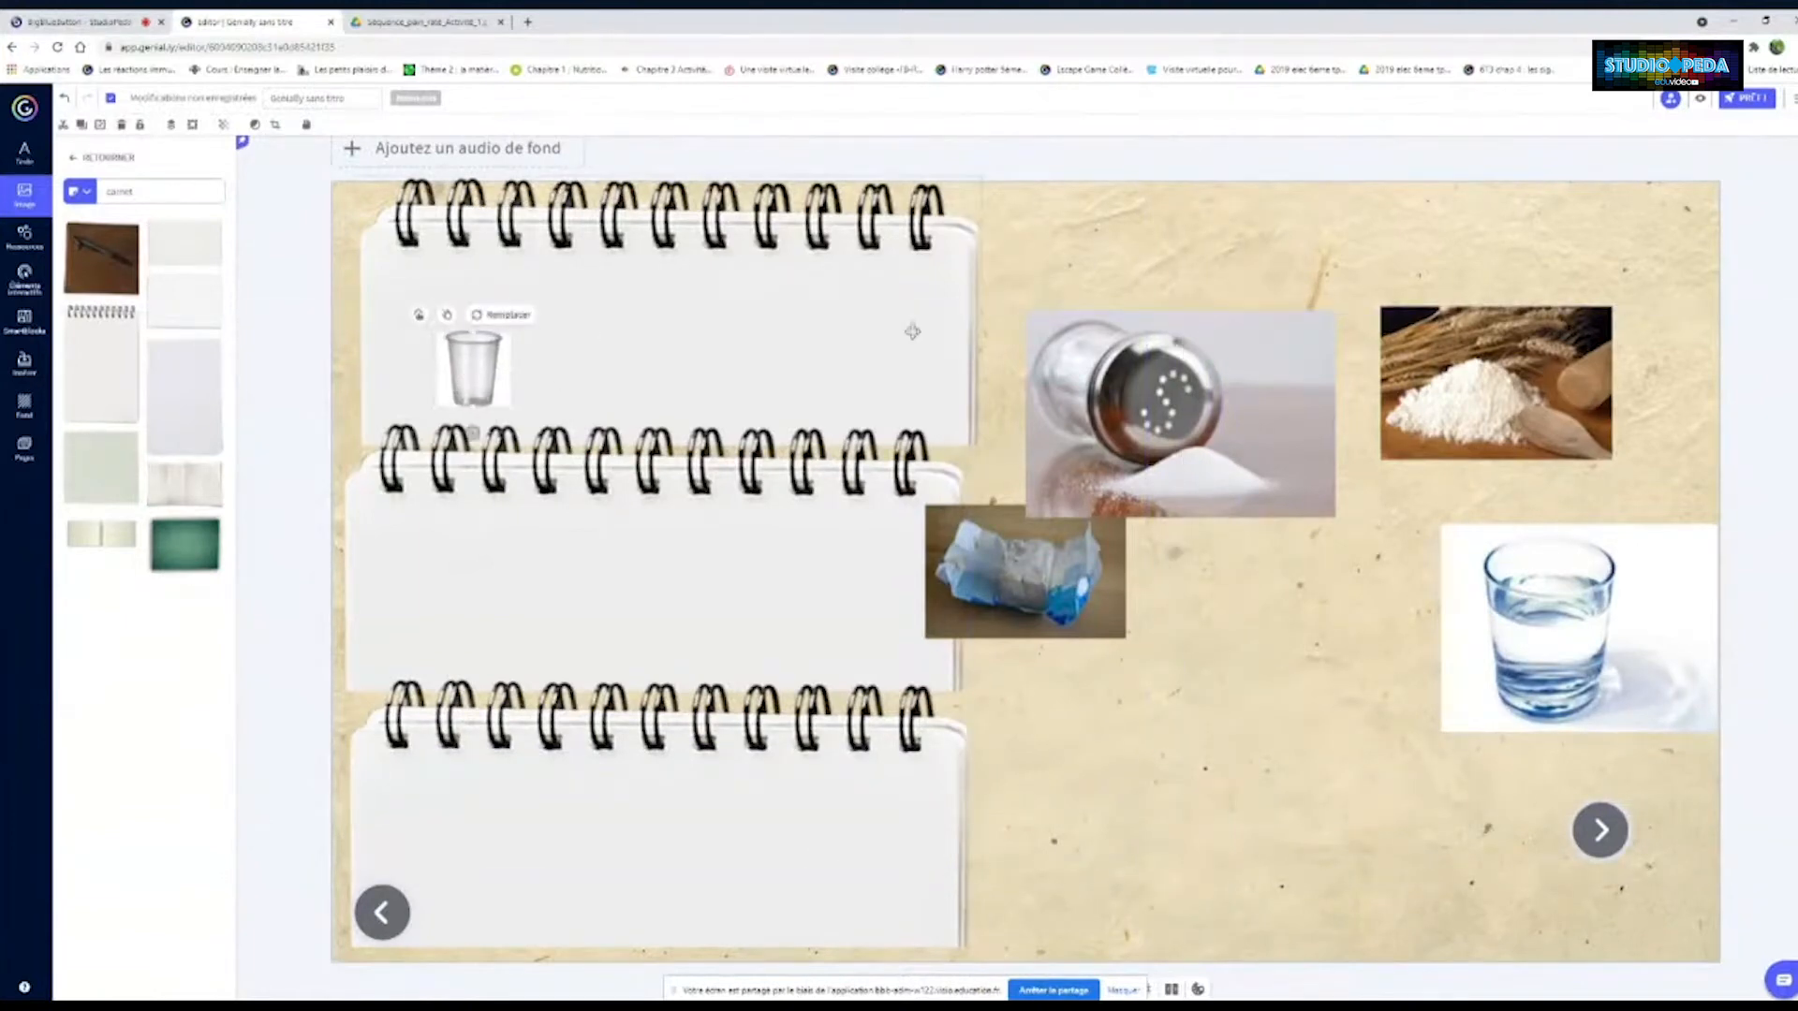
Shrink the packet, salt shaker, flour and water images to small thumbnails and gather them just beside the notepads
left_click_drag(1023, 563, 1099, 736)
left_click(1246, 384)
left_click_drag(1335, 312, 1146, 606)
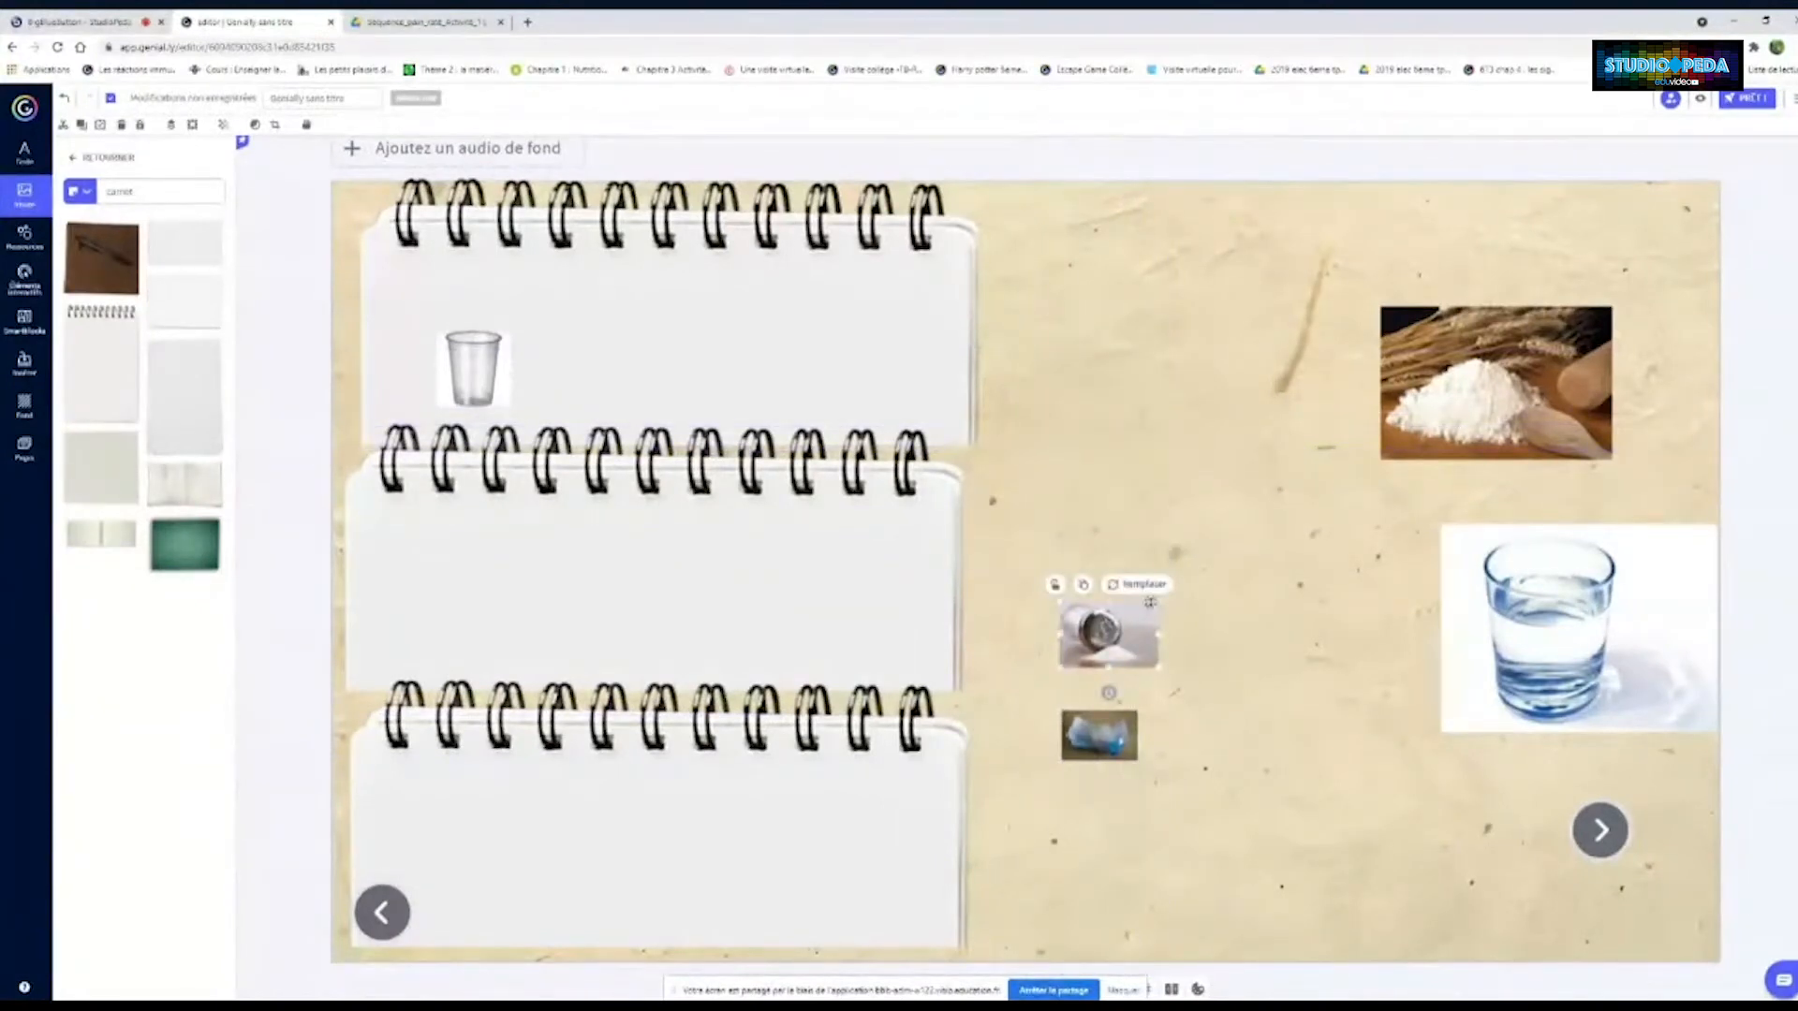
left_click(1536, 356)
left_click_drag(1612, 307, 1116, 557)
left_click(1714, 560)
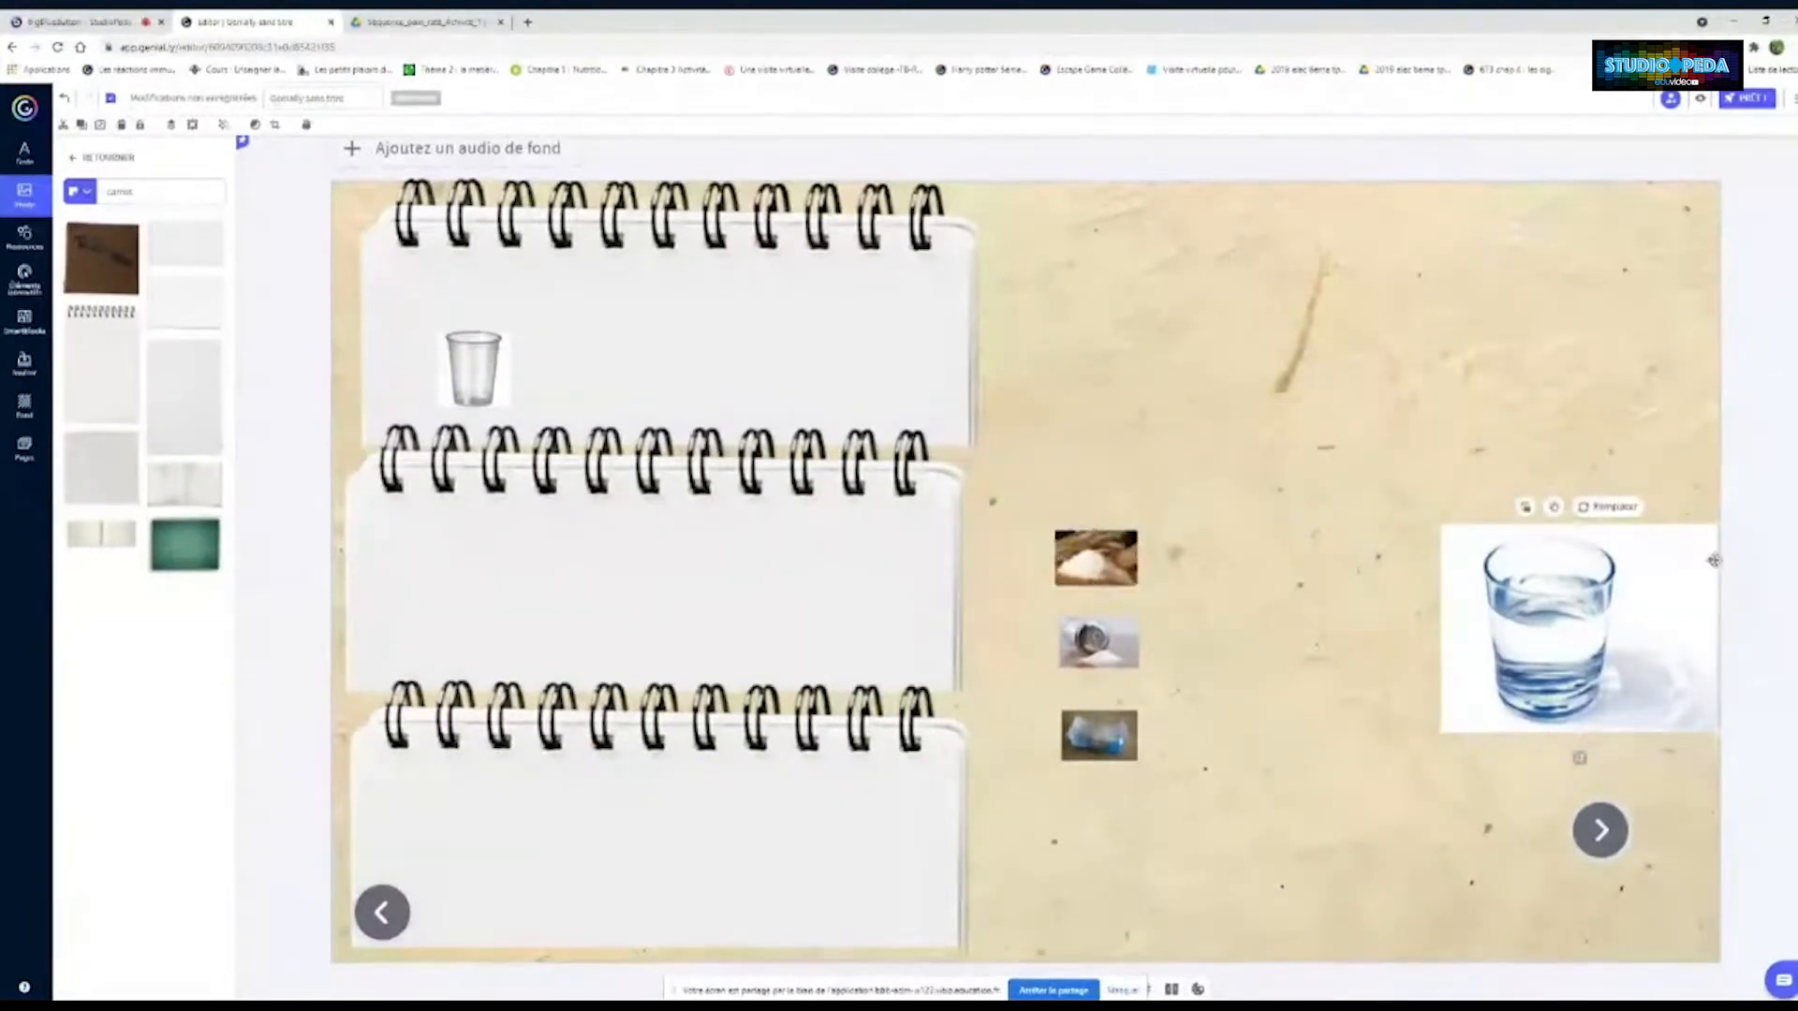
left_click_drag(1714, 560, 1533, 634)
left_click_drag(1495, 693, 1241, 557)
Add a label interactivity with the text "Farine" to the flour image and save it
left_click(1091, 571)
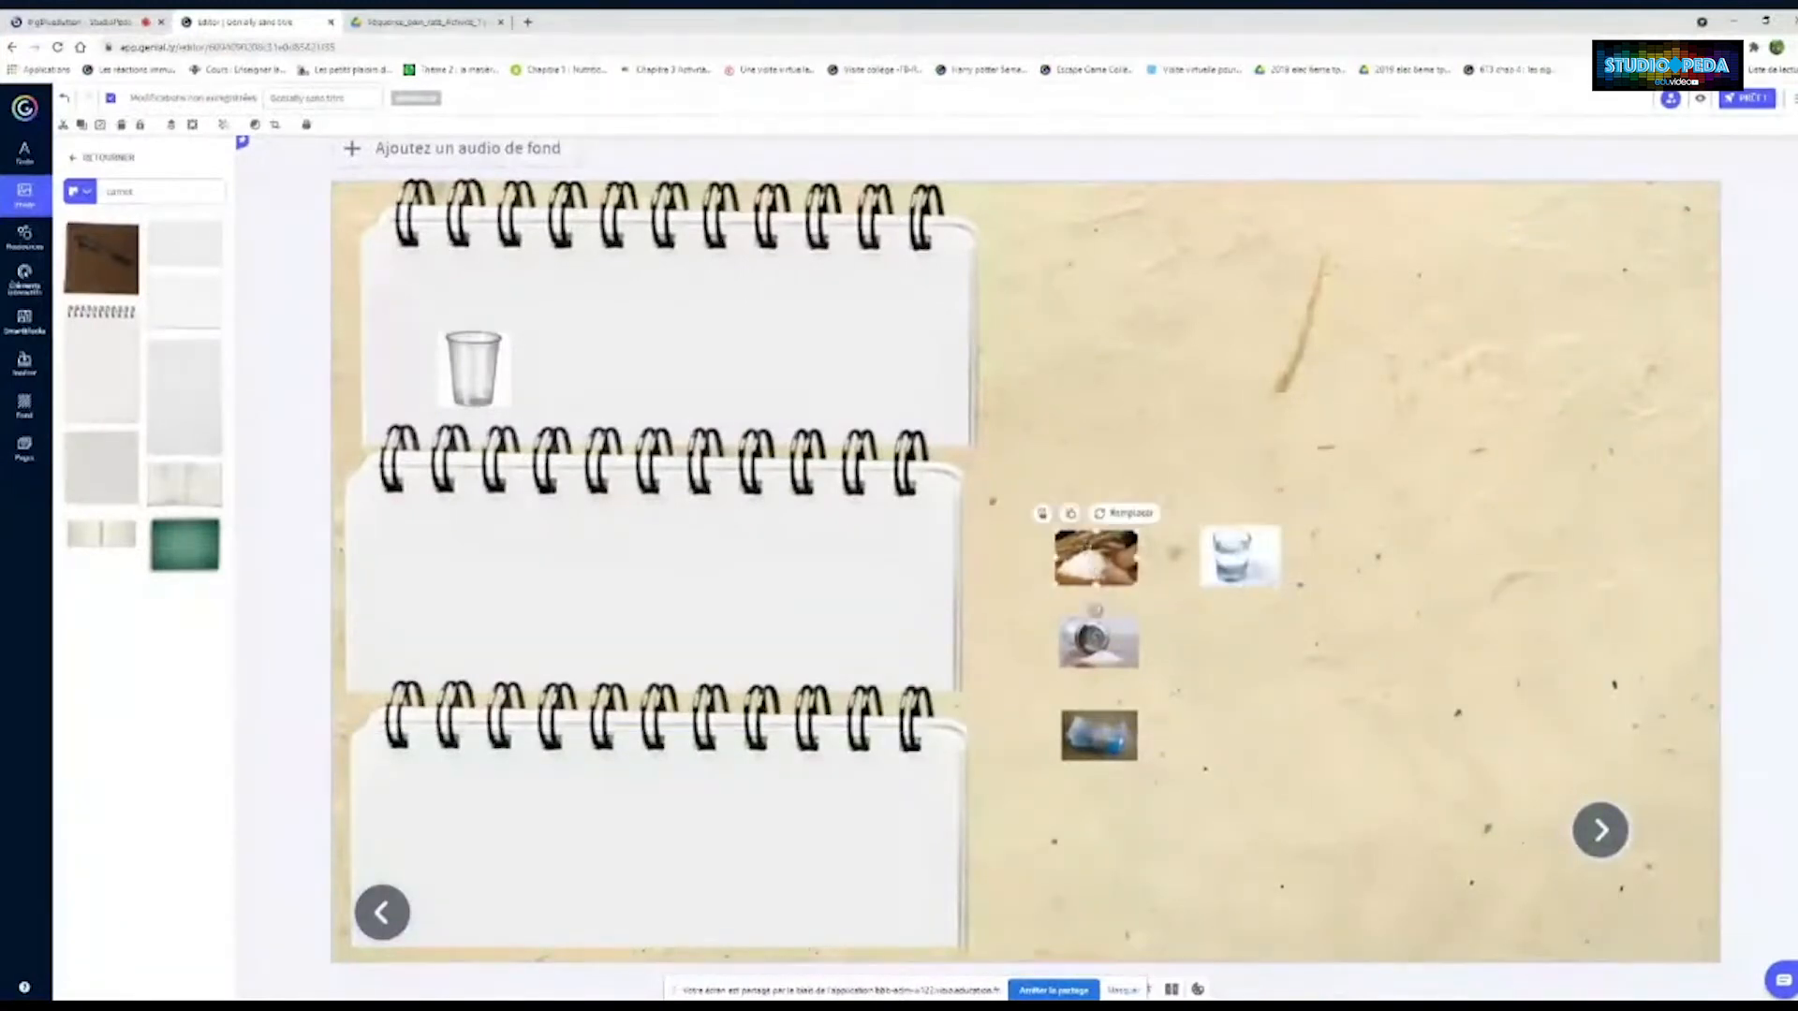
left_click(1042, 514)
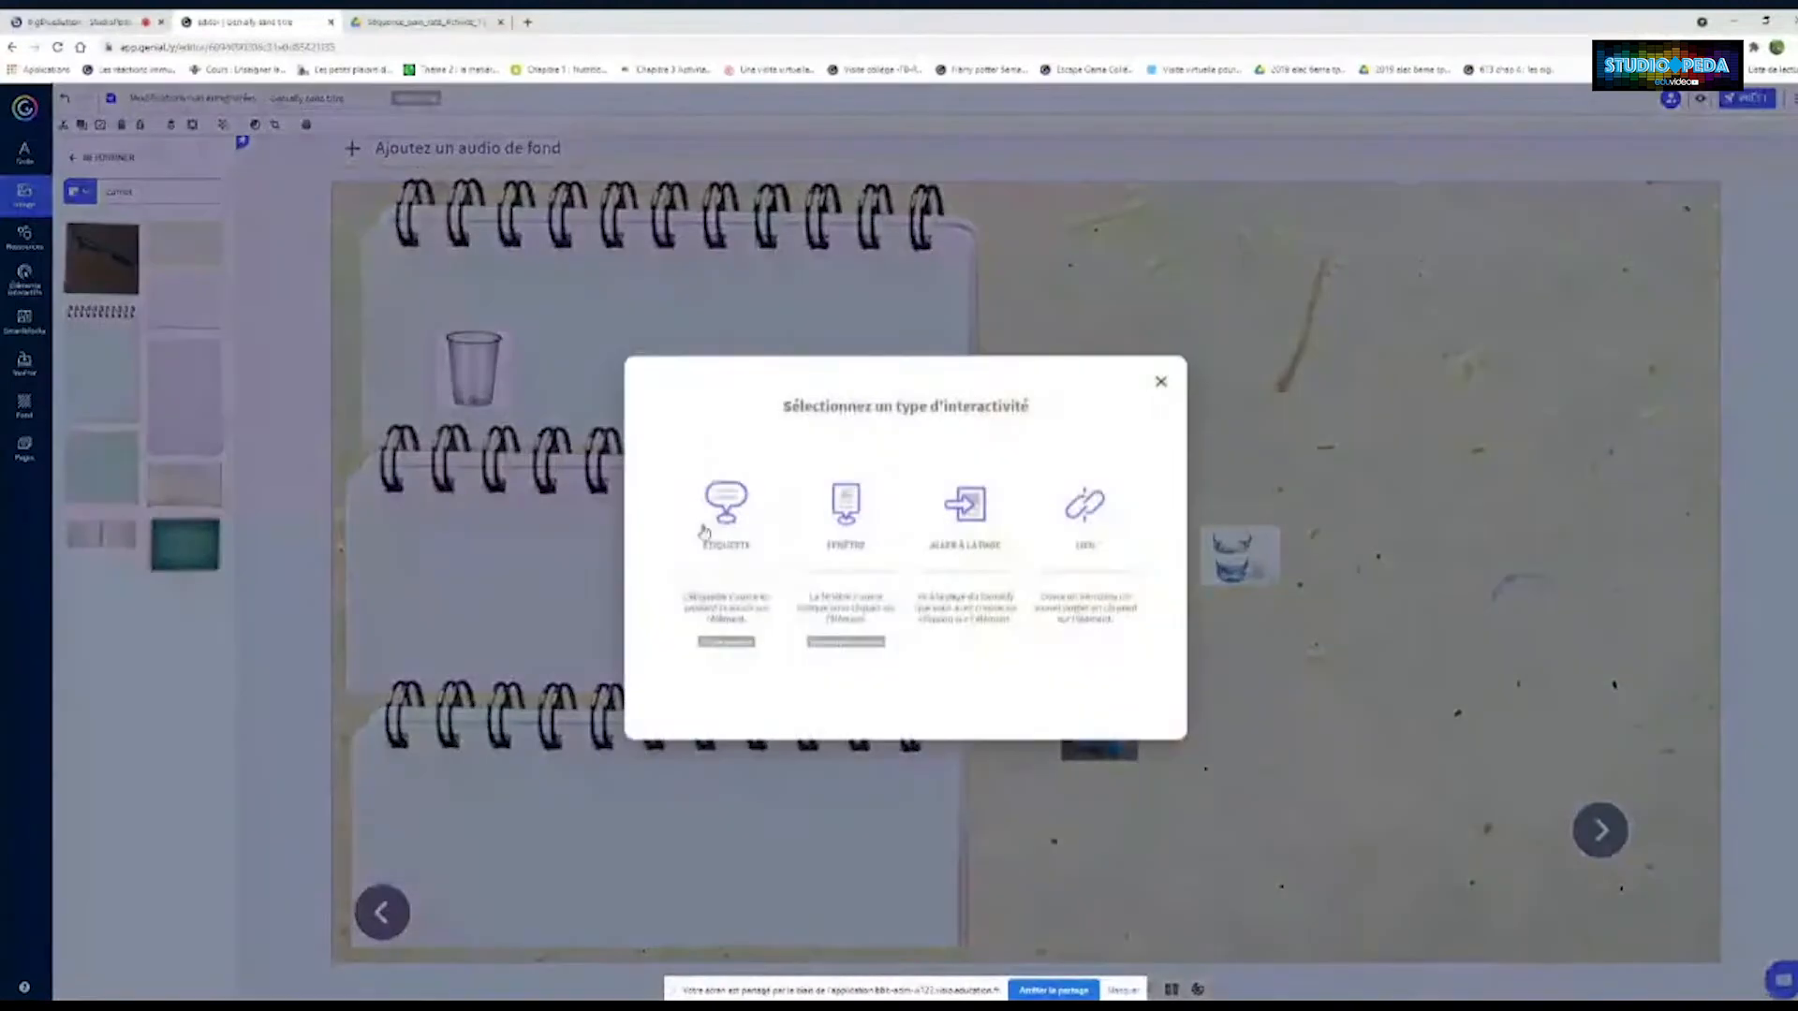
left_click(704, 530)
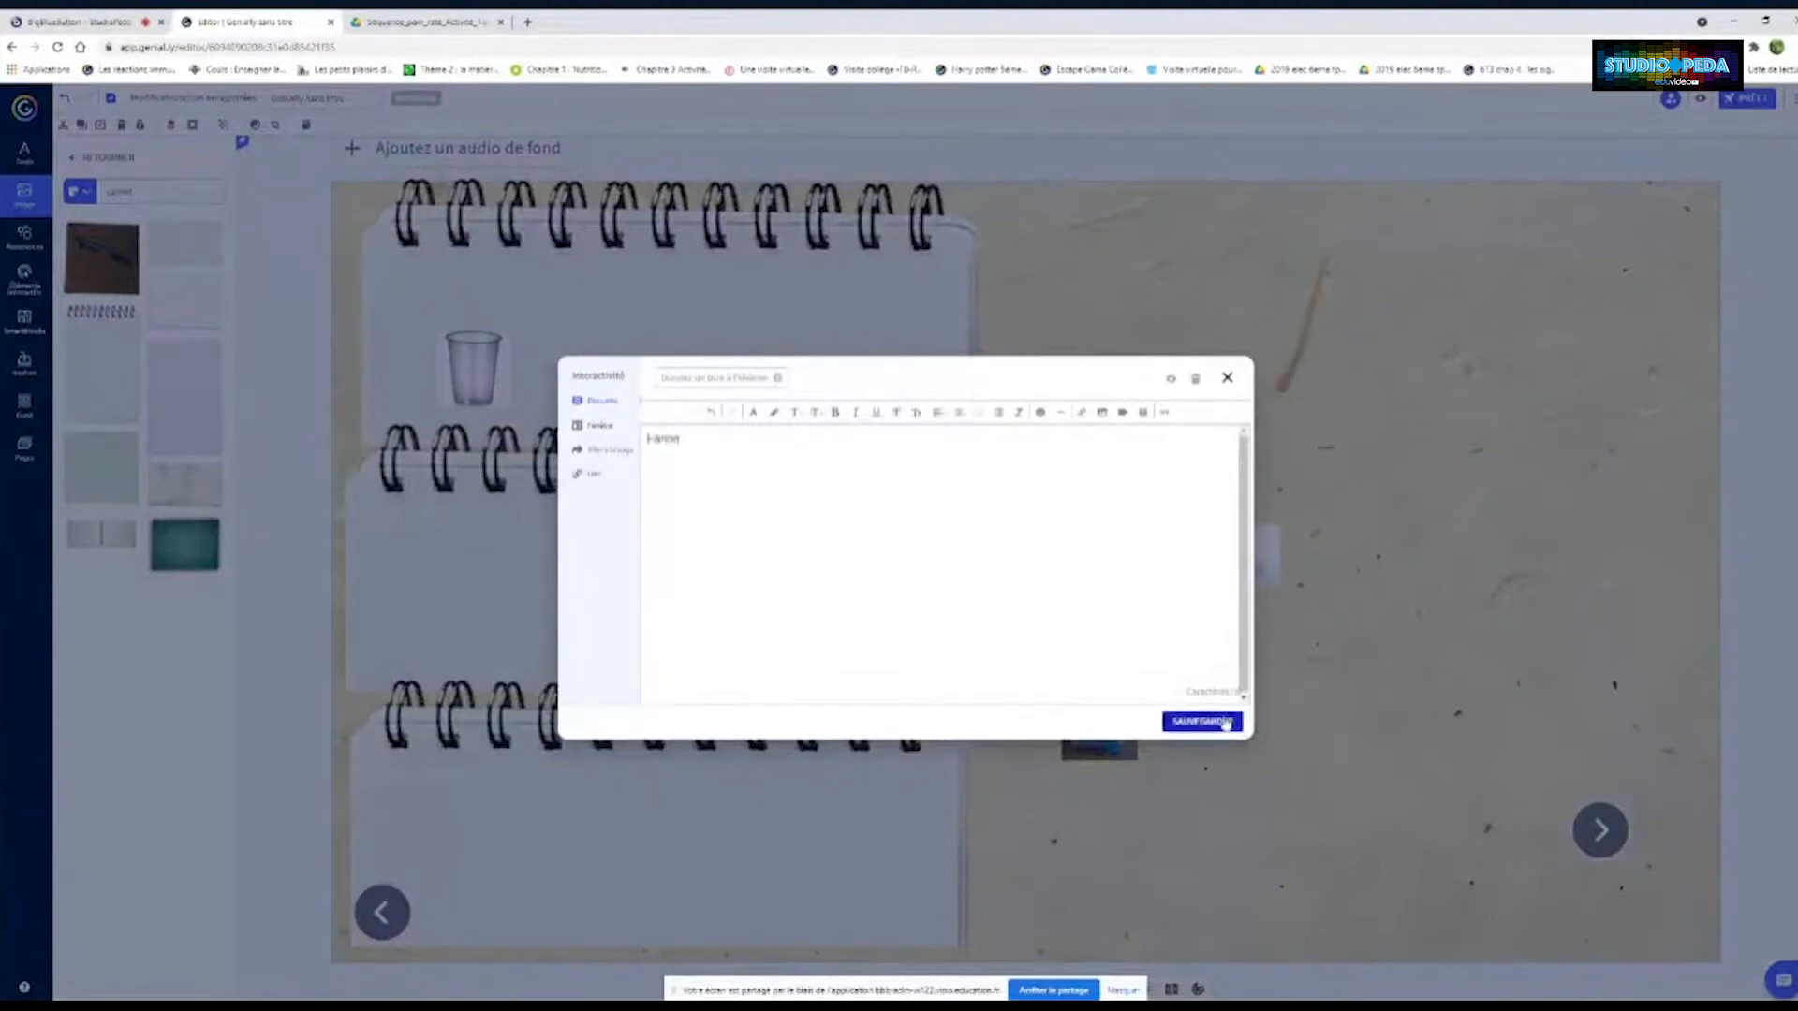
left_click(1204, 722)
Add a label interactivity with the text "Sel" to the salt shaker image and save it
left_click(1052, 610)
left_click(1090, 644)
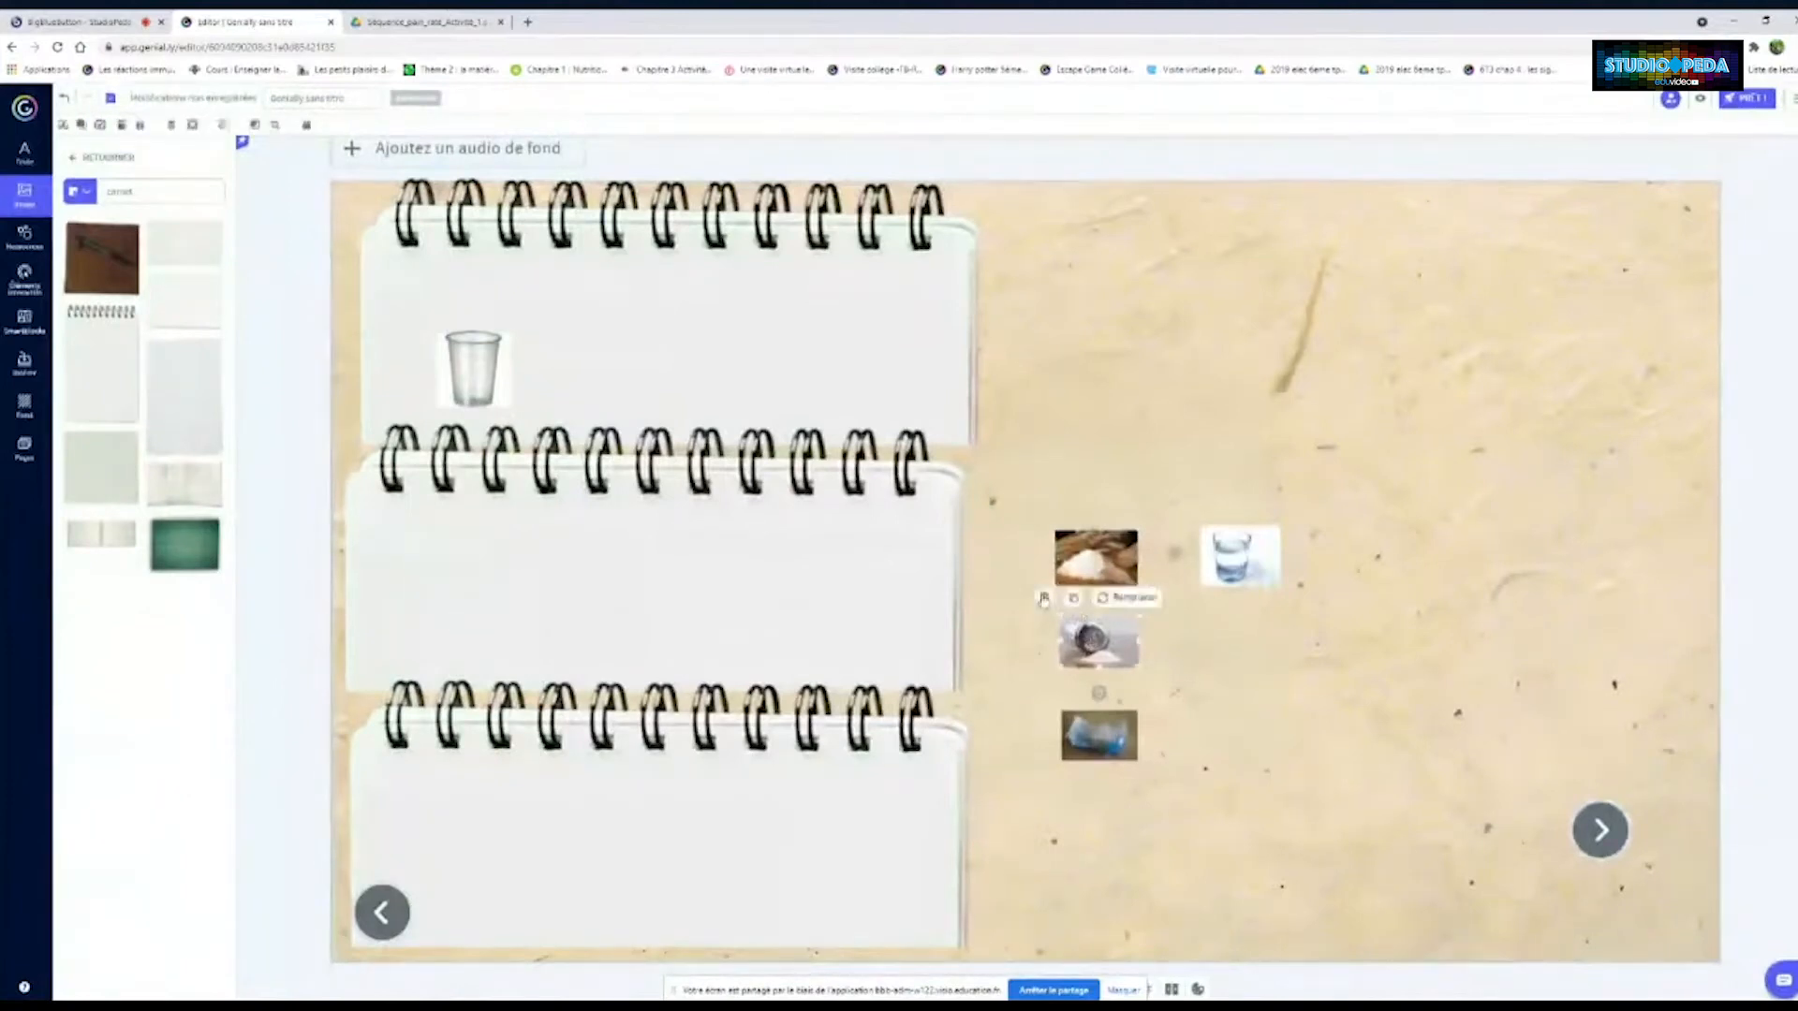
left_click(1044, 598)
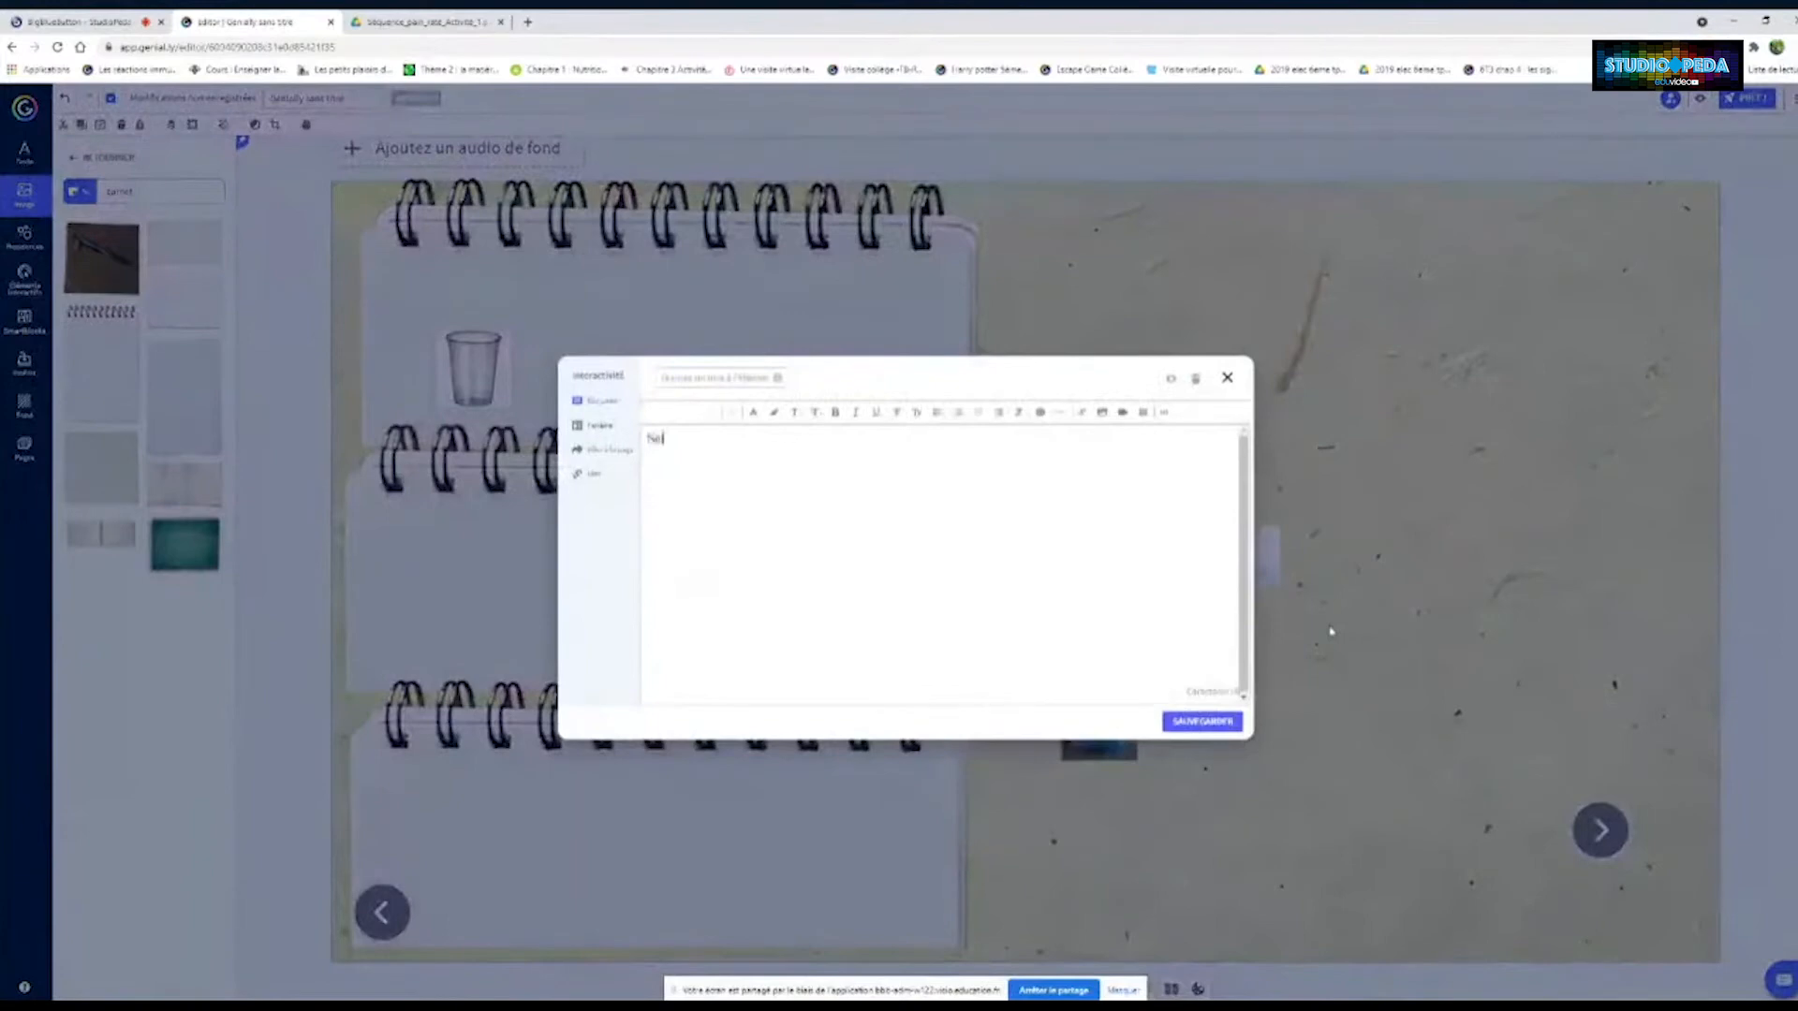
left_click(1203, 721)
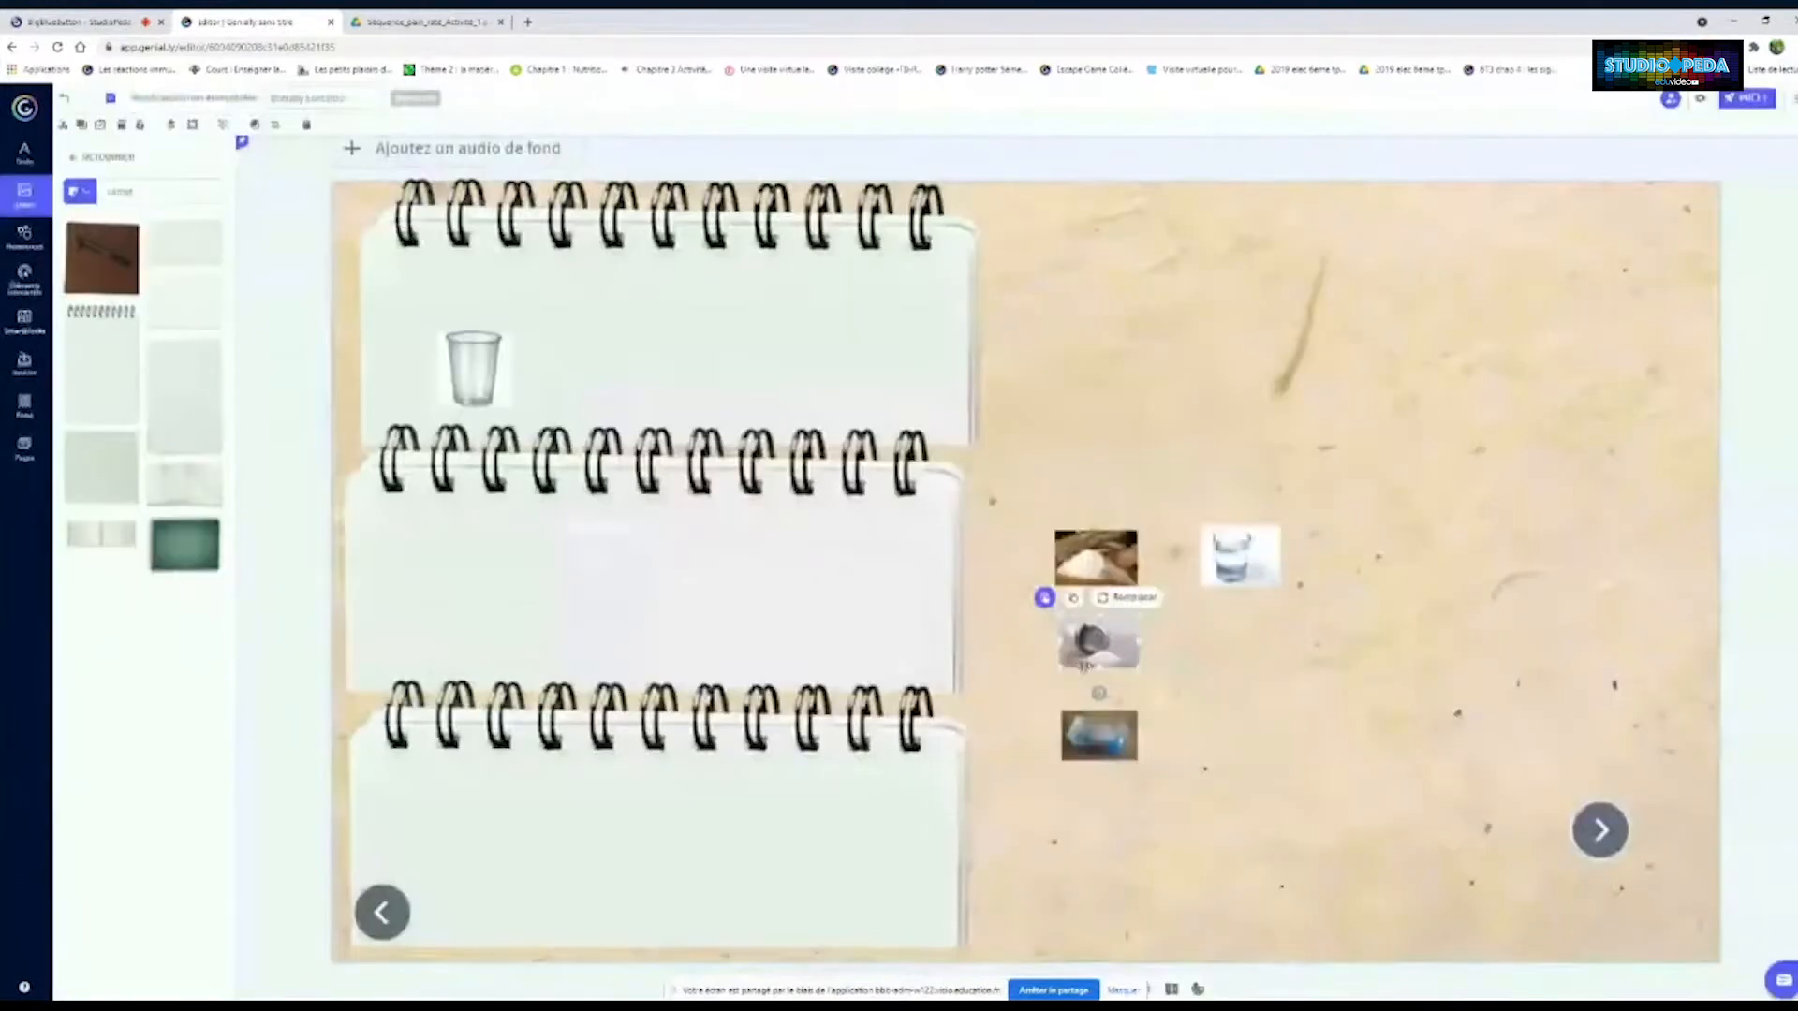
Add a label interactivity naming the ingredient to the wrapped blue packet image and save it
left_click(1098, 735)
left_click(1046, 695)
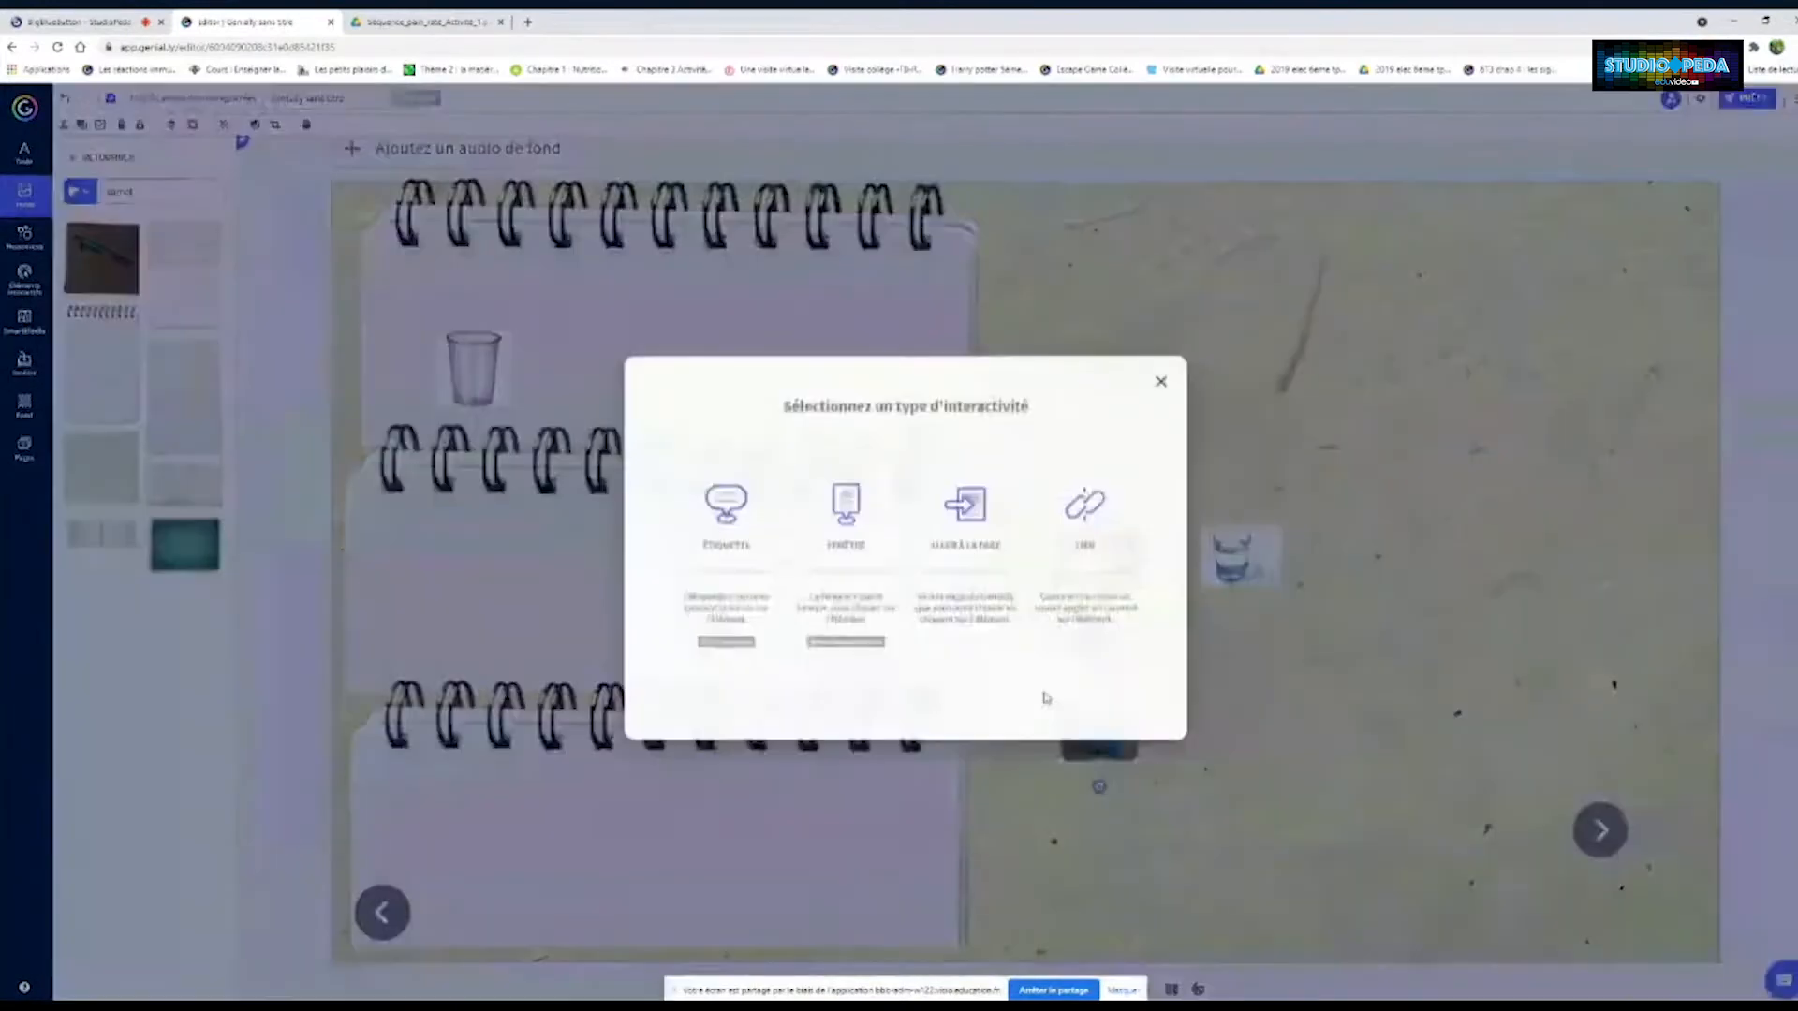
left_click(725, 510)
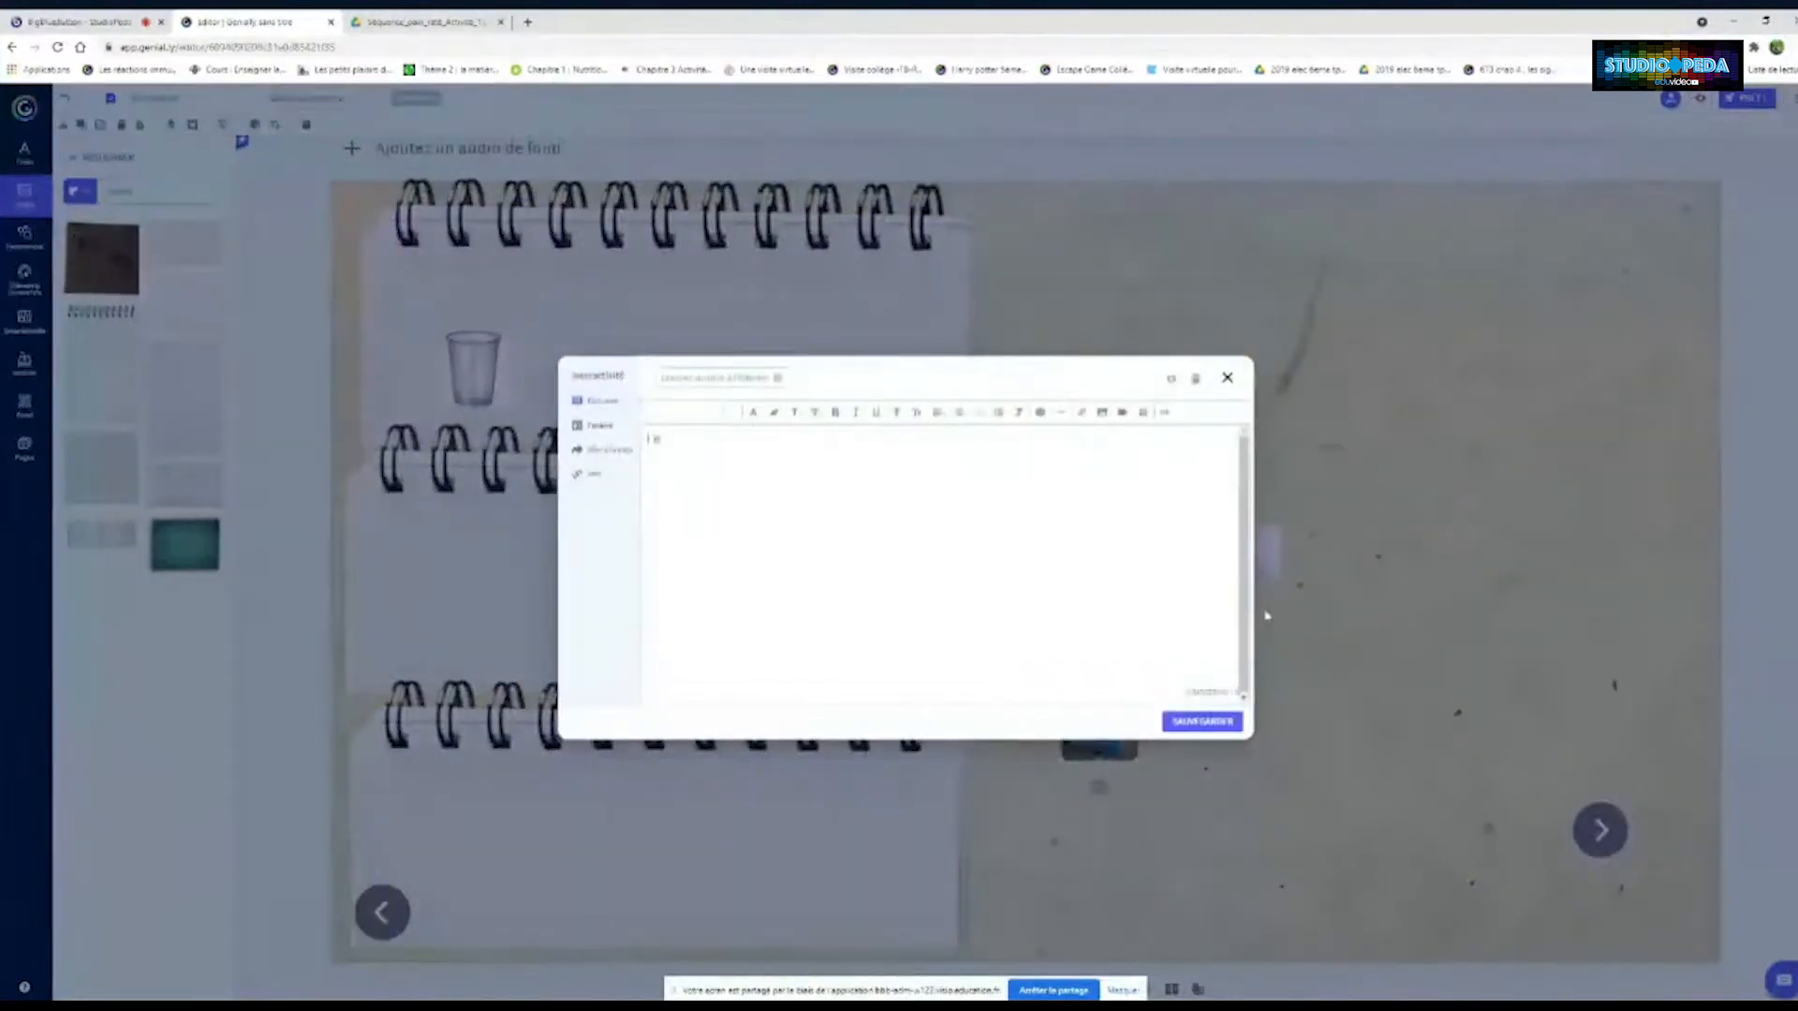
left_click(1202, 721)
Add a label interactivity with the text "Eau" to the water glass image and save it
left_click(1212, 538)
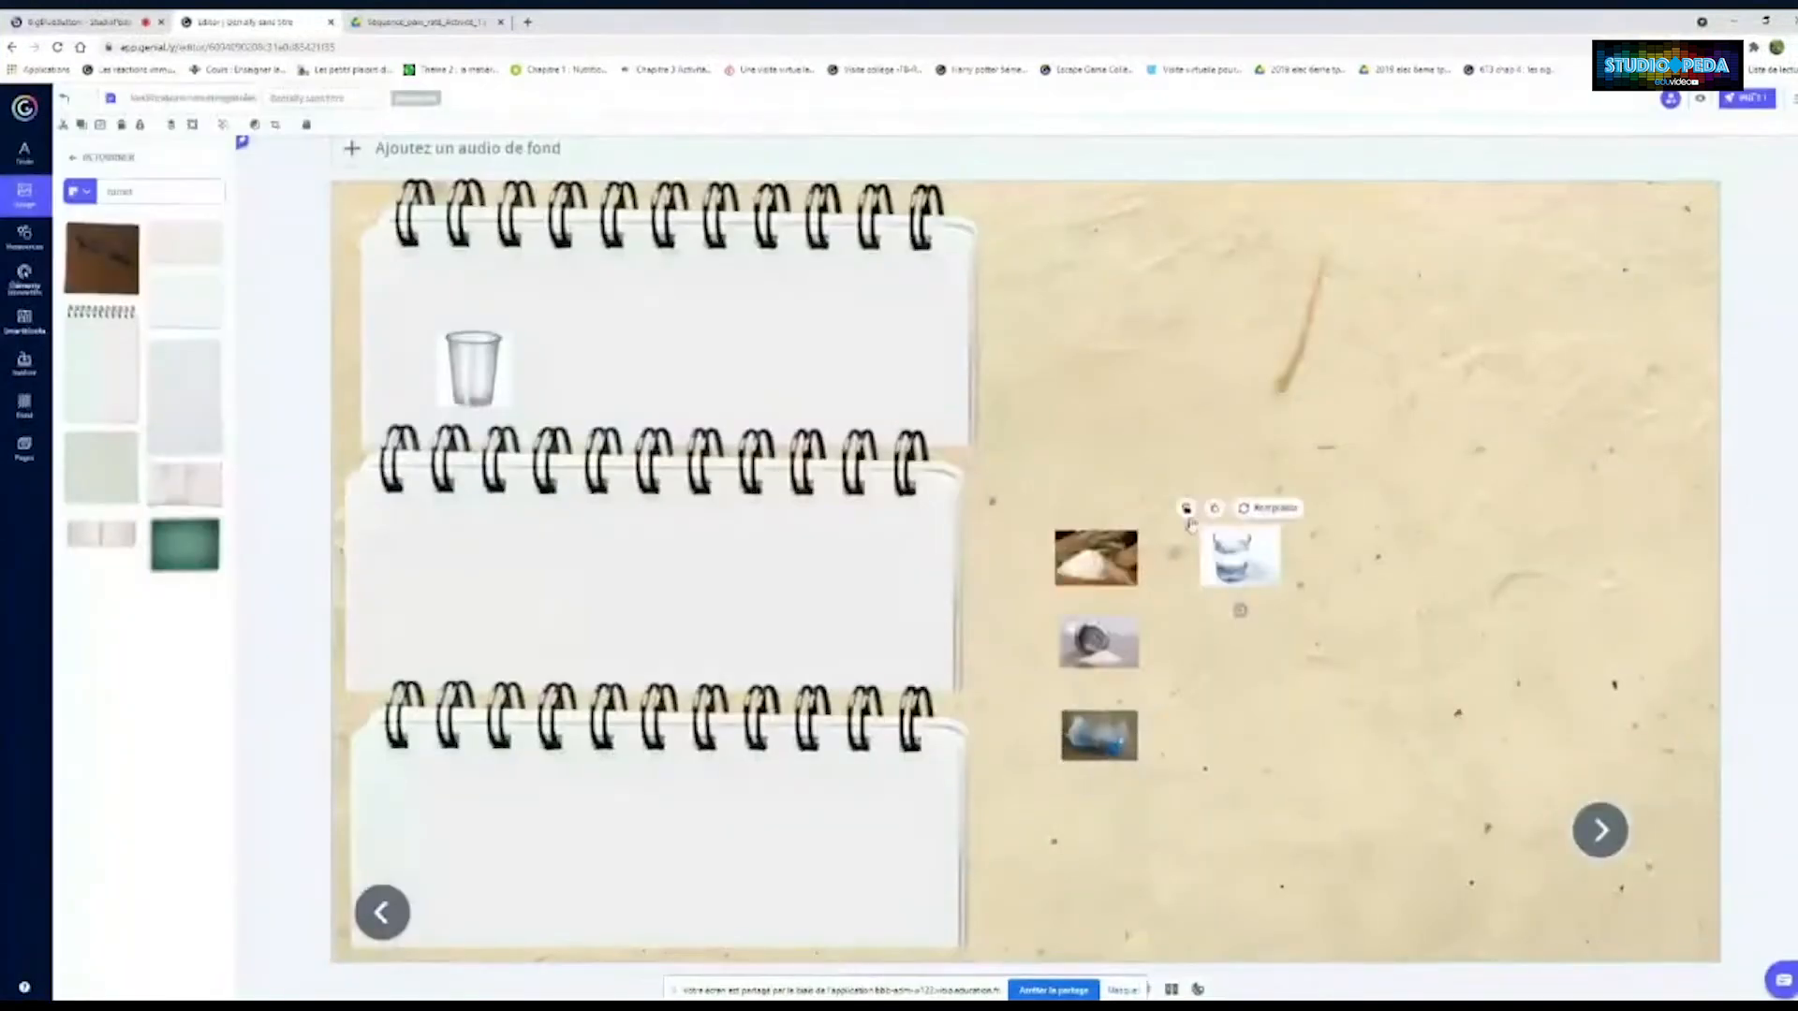
left_click(1187, 509)
left_click(727, 507)
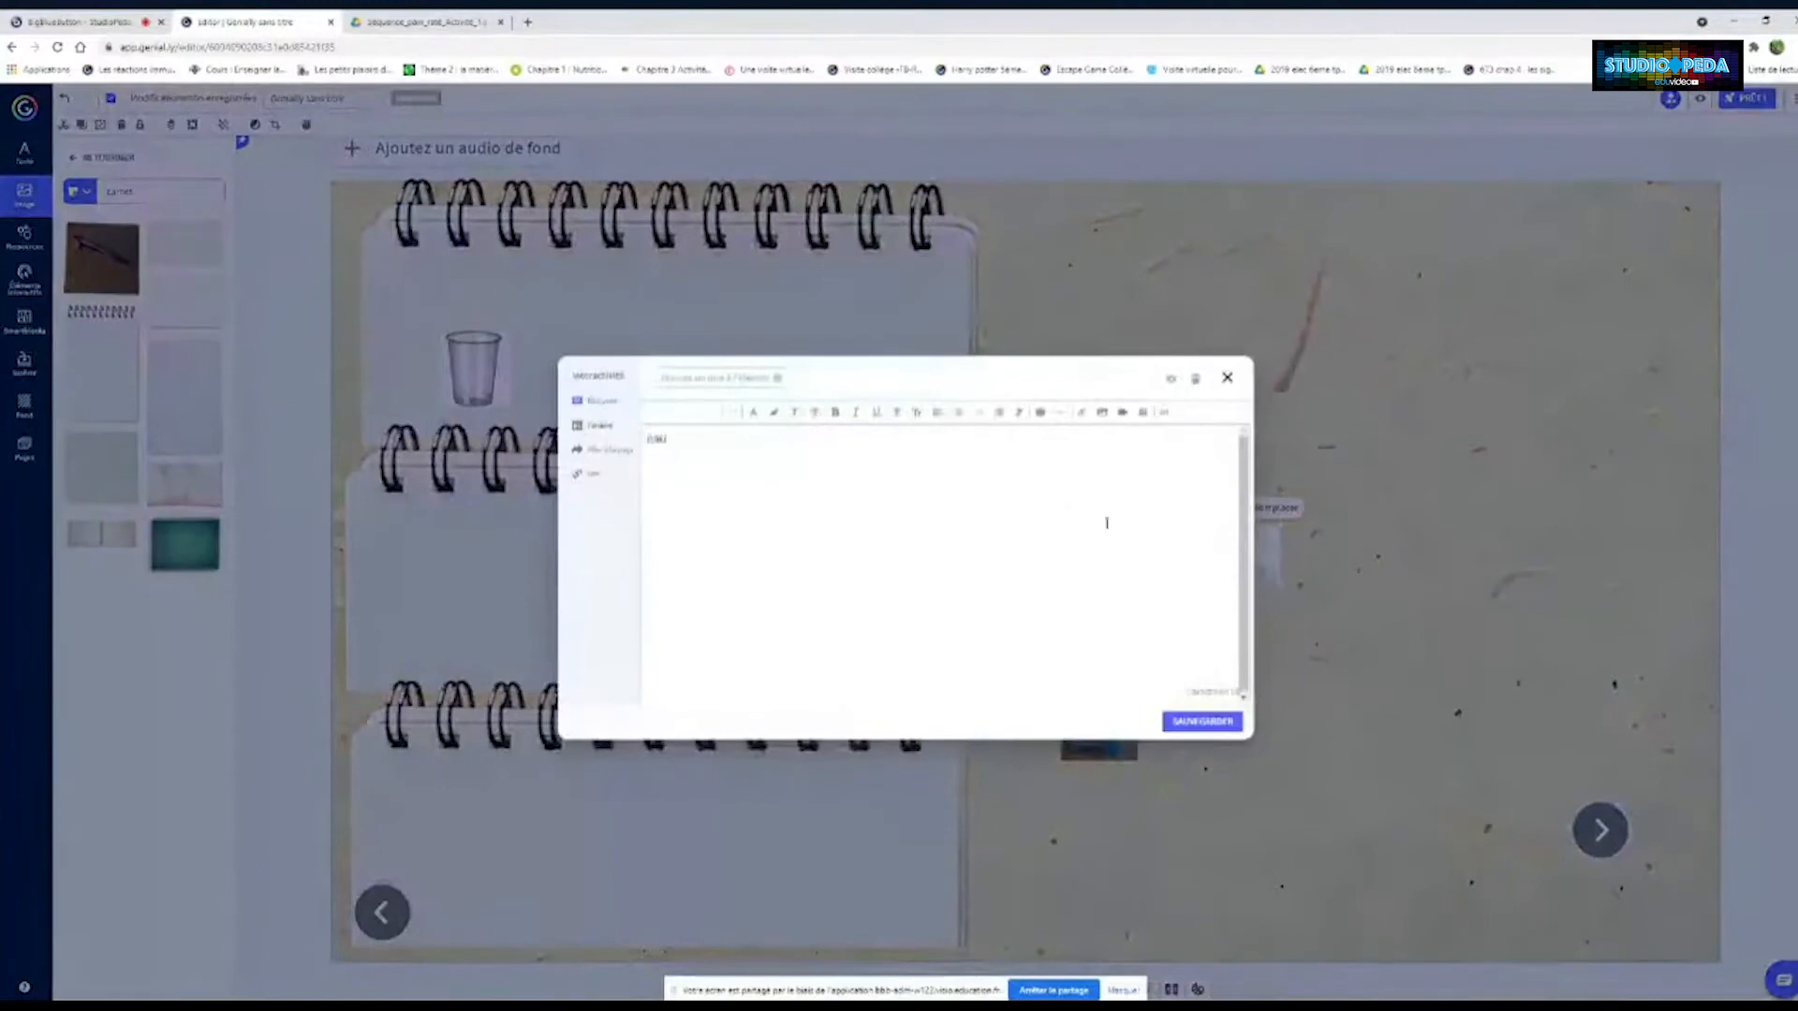
left_click(1200, 721)
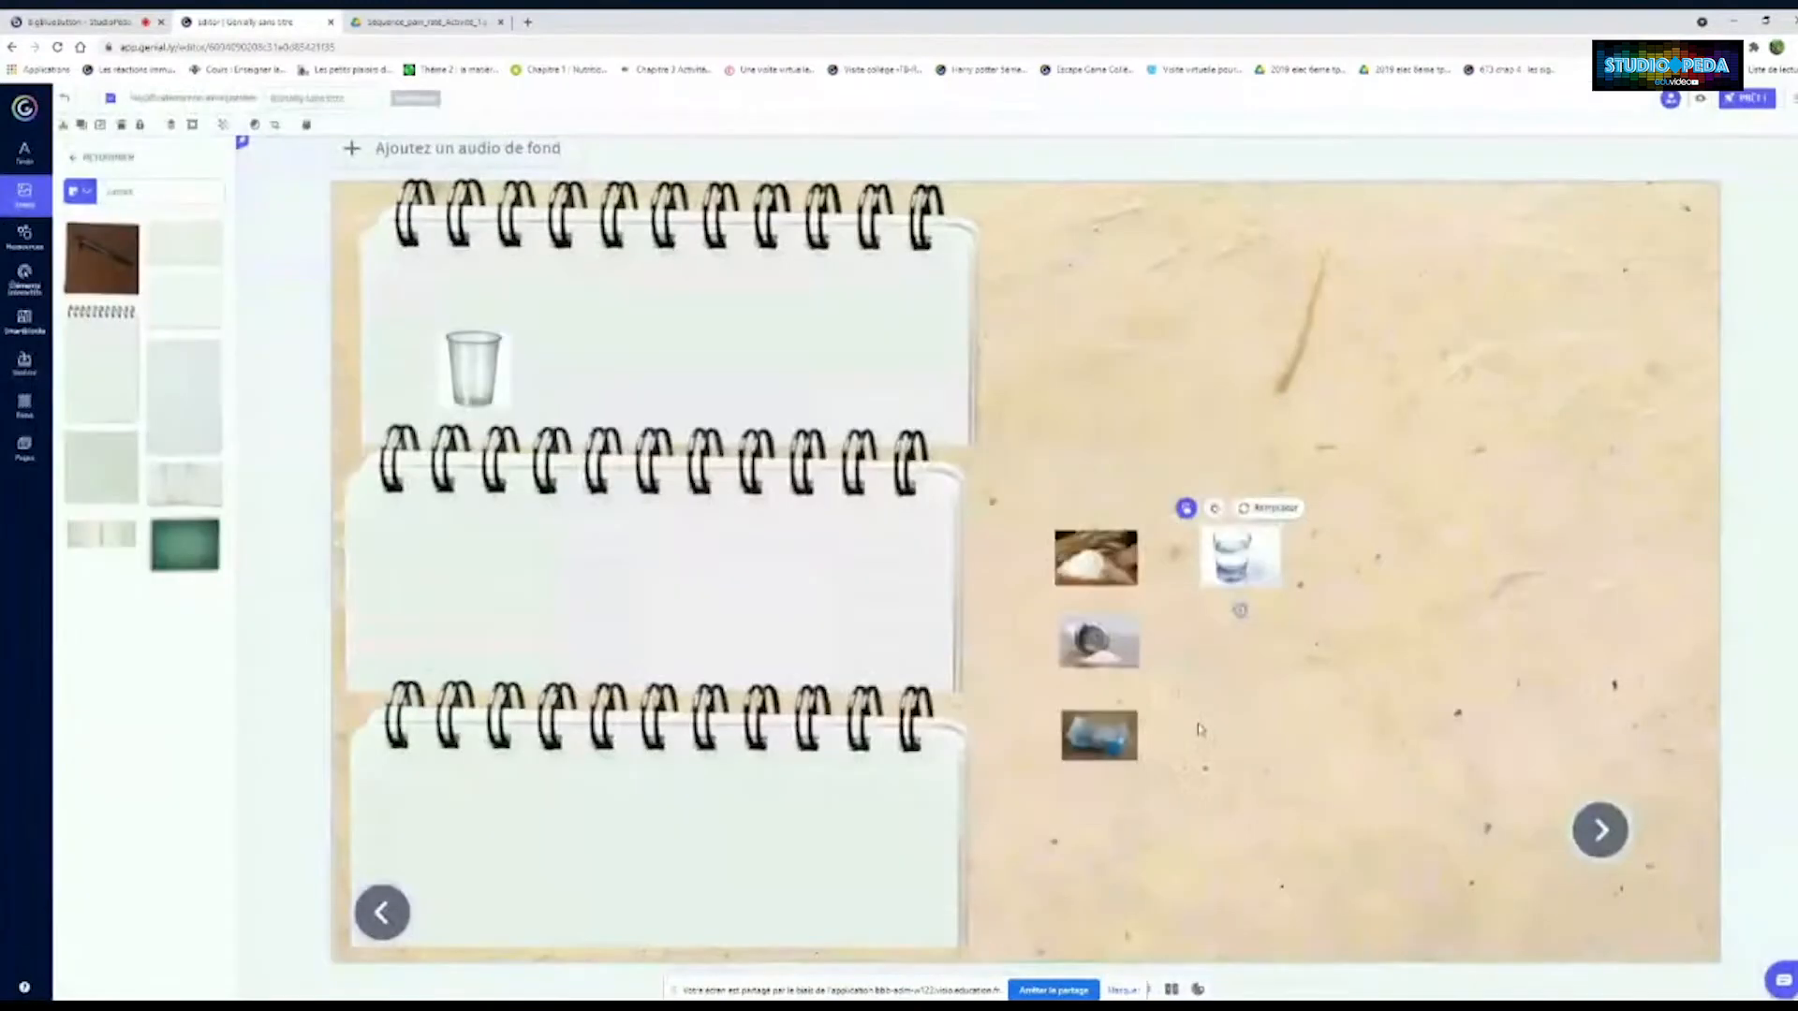
Arrange the packet, water and salt images in a tight column beside the flour image
left_click_drag(1250, 557, 1218, 591)
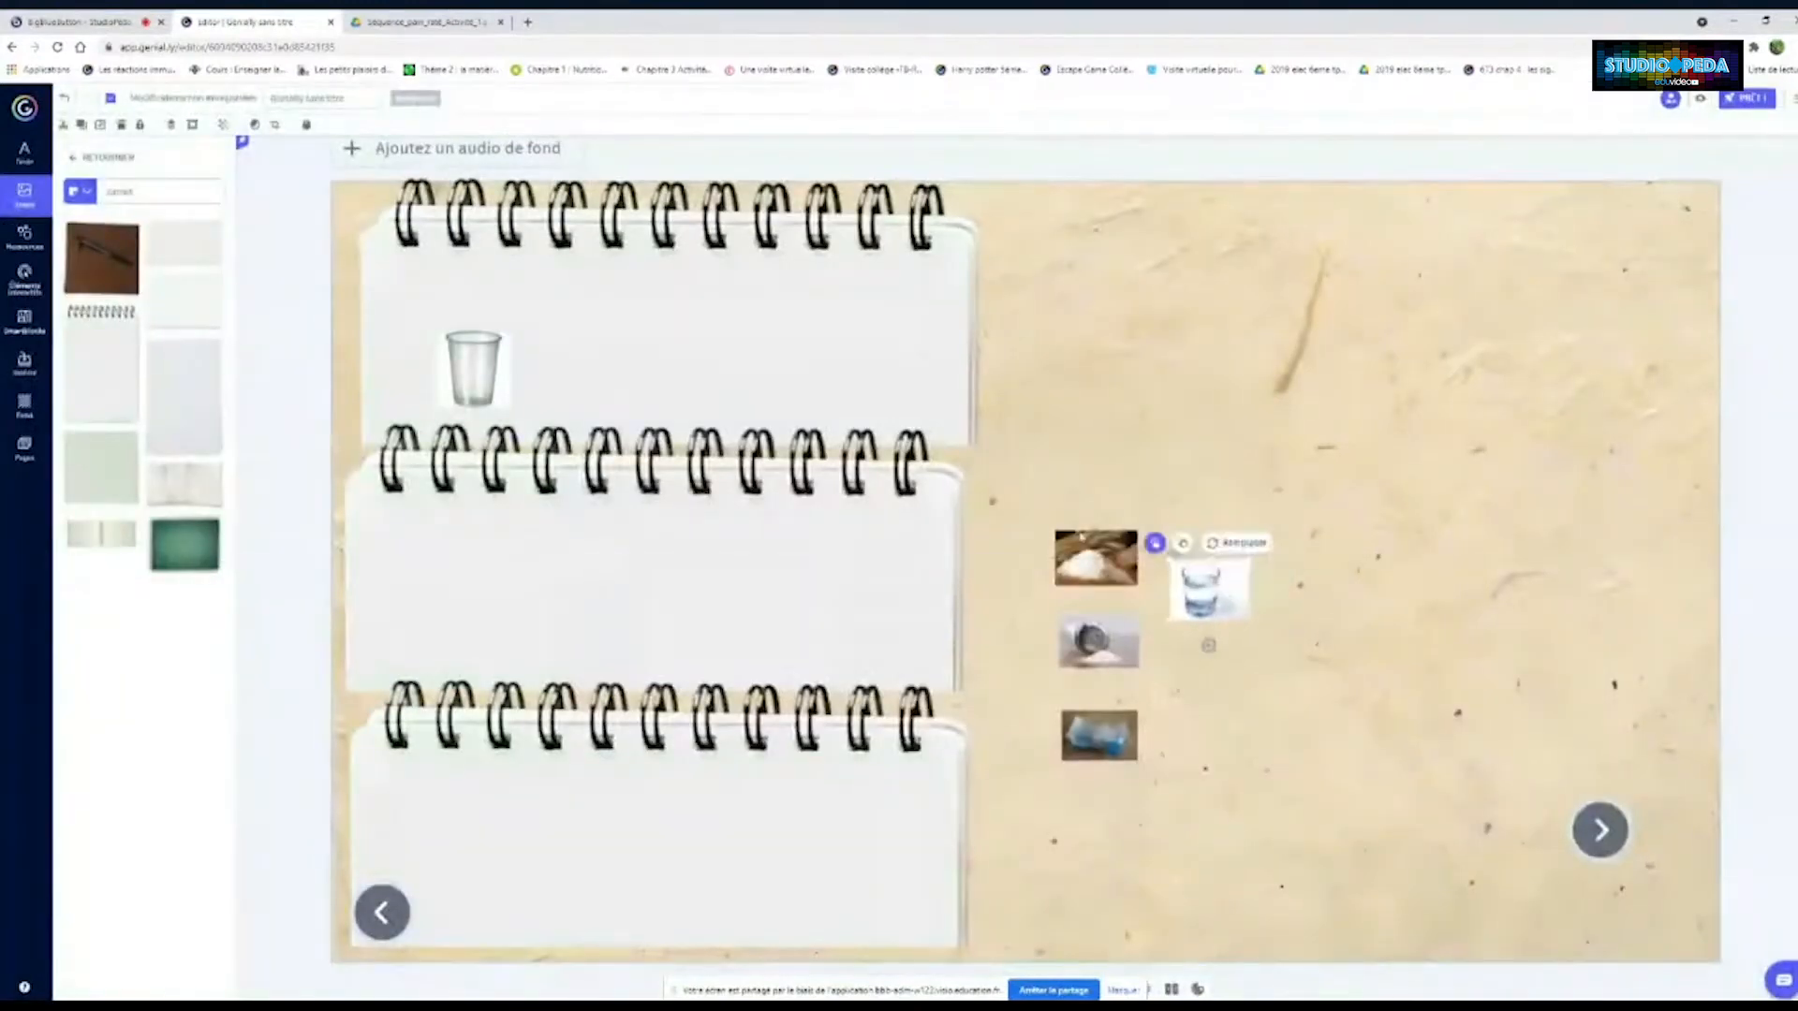
left_click_drag(1124, 660, 1222, 671)
left_click_drag(1105, 740, 1201, 518)
Scale down the four ingredient images together, place them beside the cup on the top notepad, and paste a copy of the set
left_click_drag(1029, 468, 1259, 707)
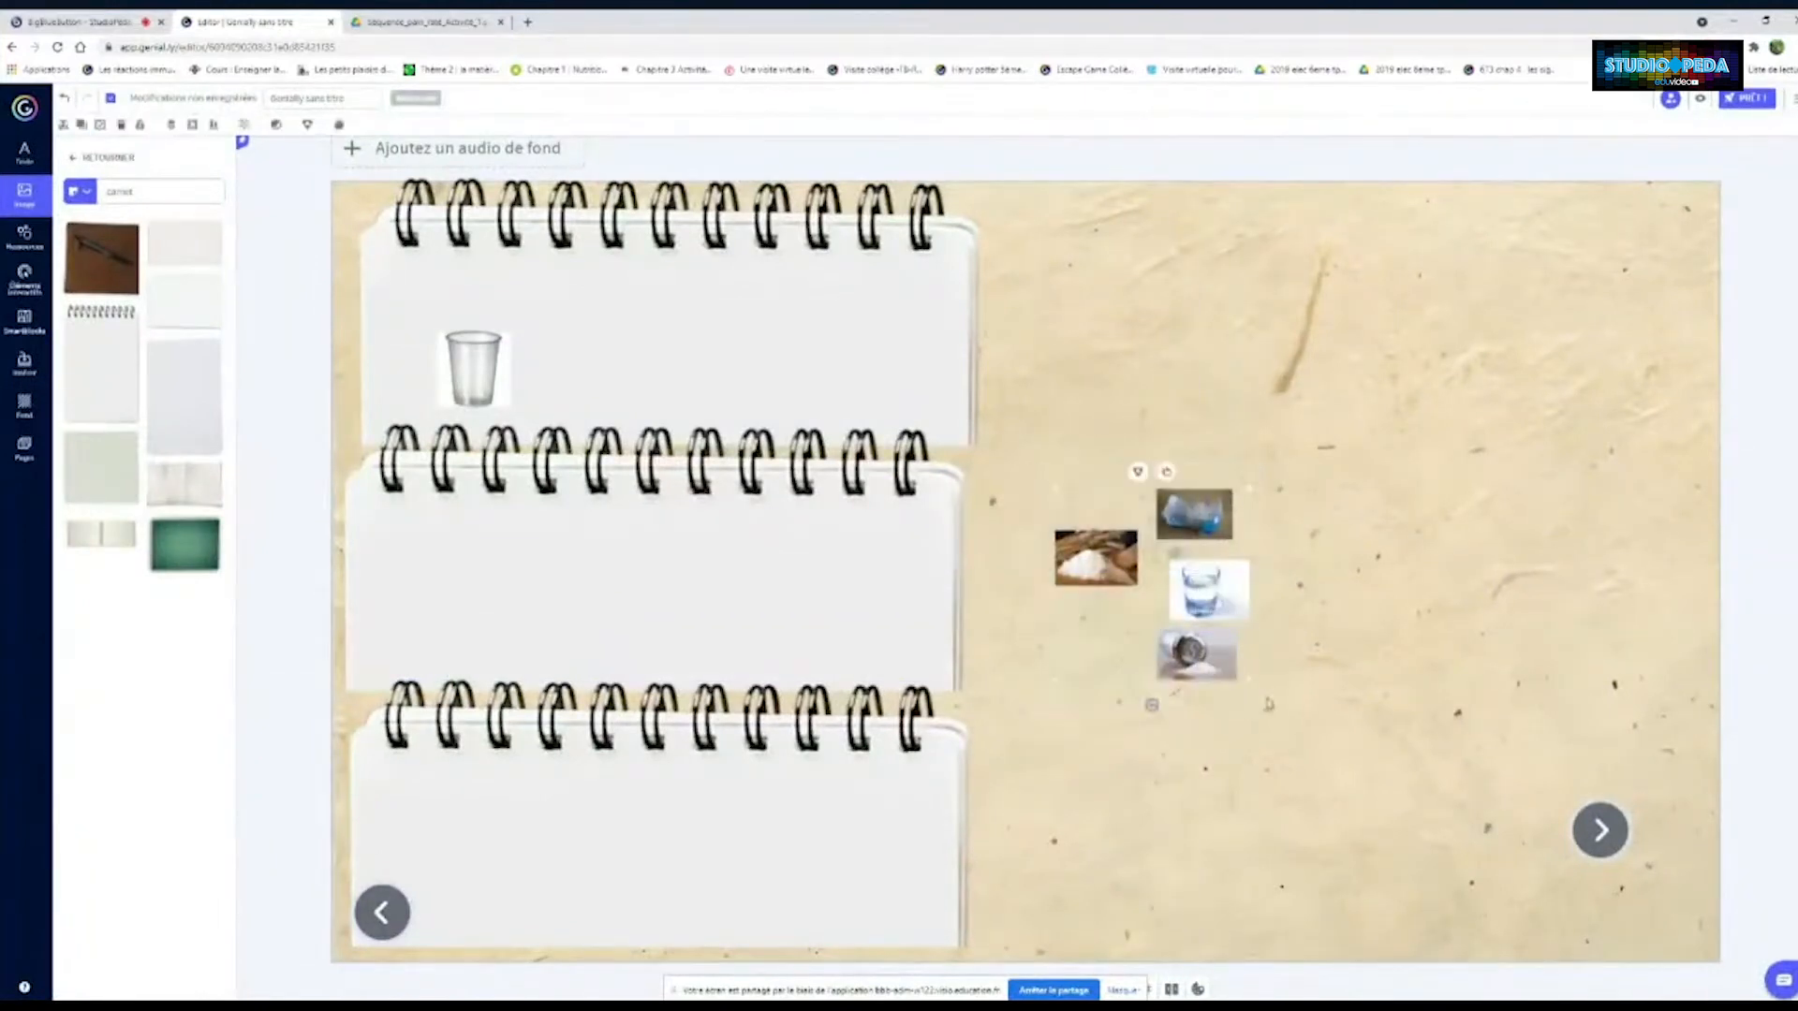
left_click_drag(1053, 487, 1103, 539)
left_click_drag(1202, 630, 613, 340)
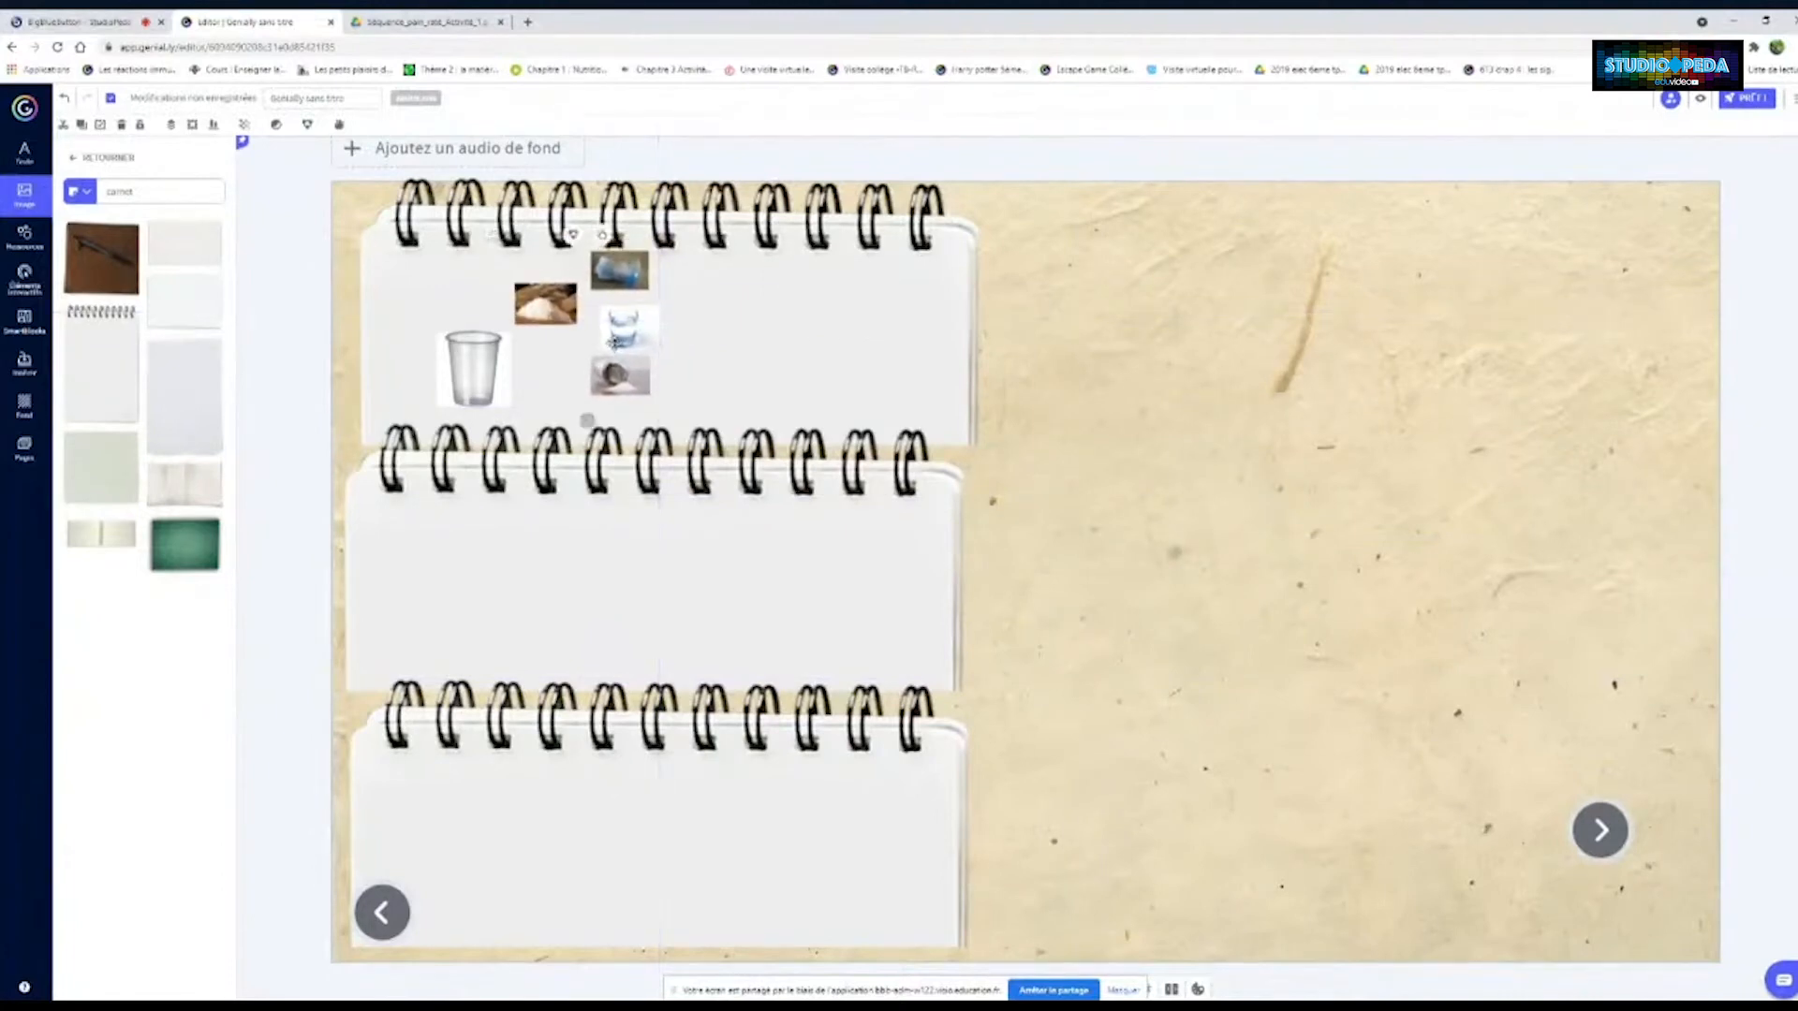
key("ctrl+v")
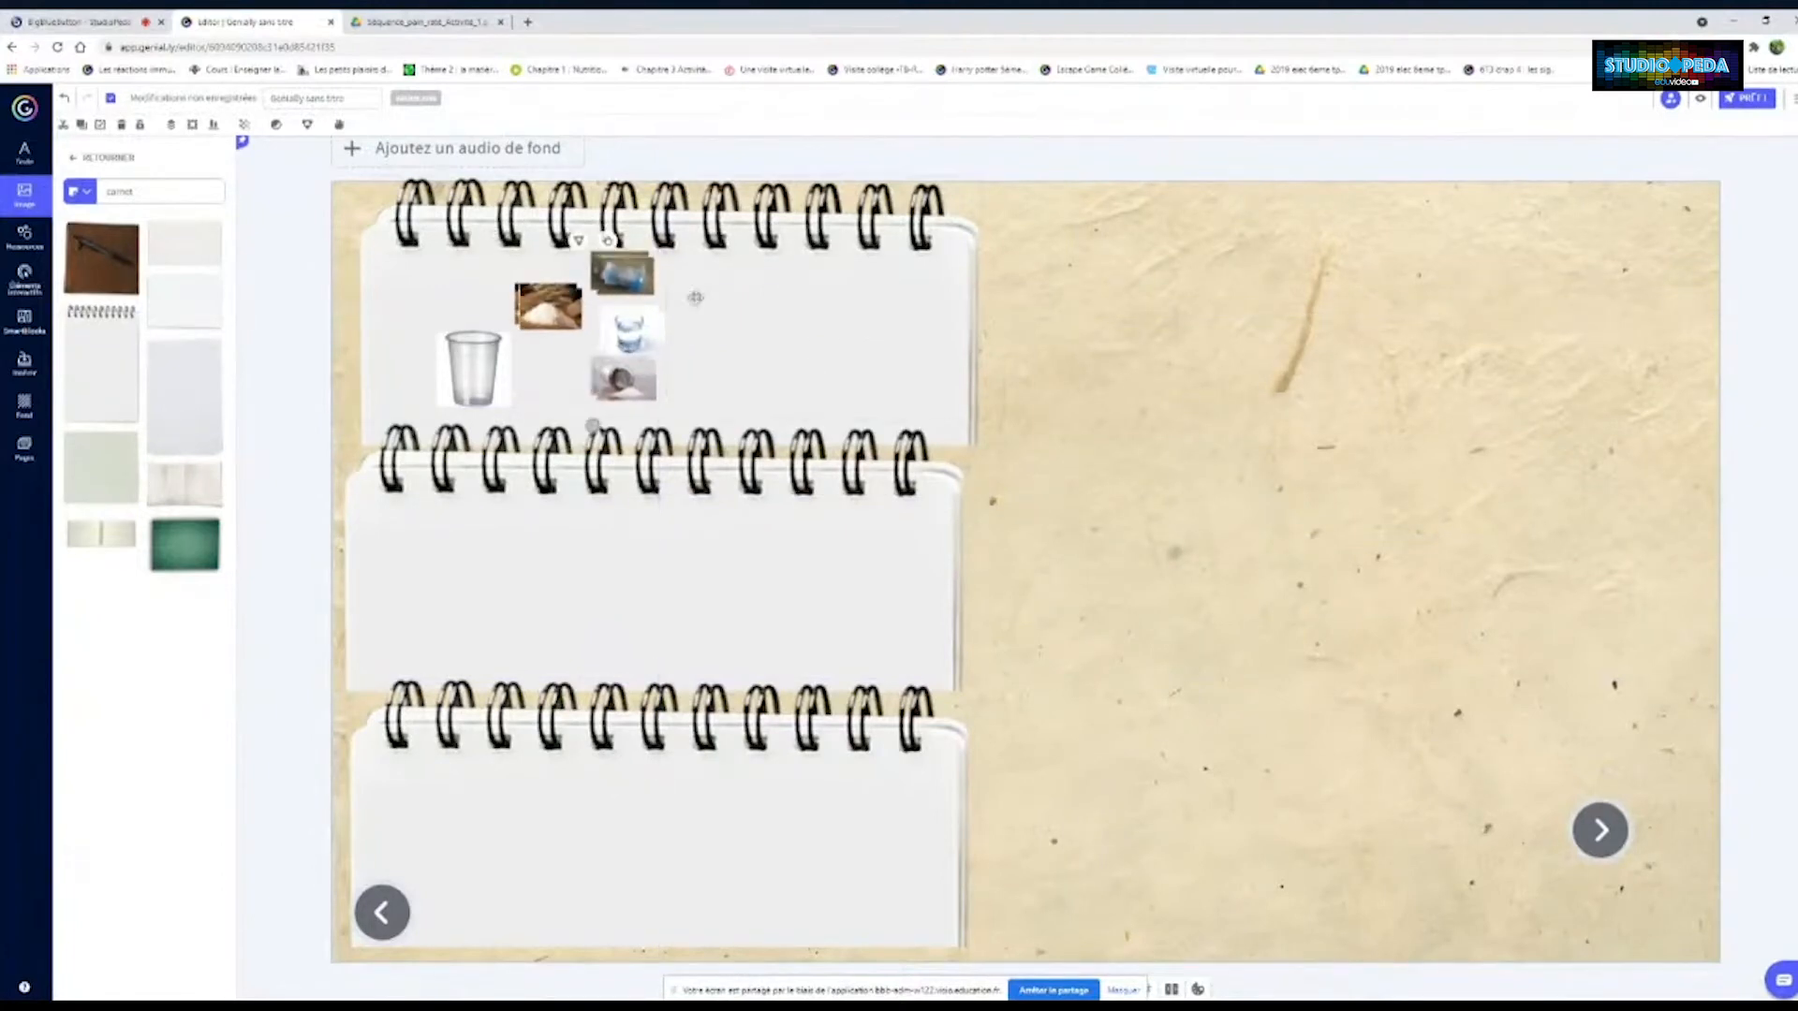
Adjust the positions of the three stacked notepads and lock them in place
mouse_move(600, 301)
left_mouse_down()
mouse_move(546, 546)
mouse_move(655, 395)
mouse_move(597, 284)
mouse_move(561, 299)
mouse_move(585, 305)
left_mouse_up()
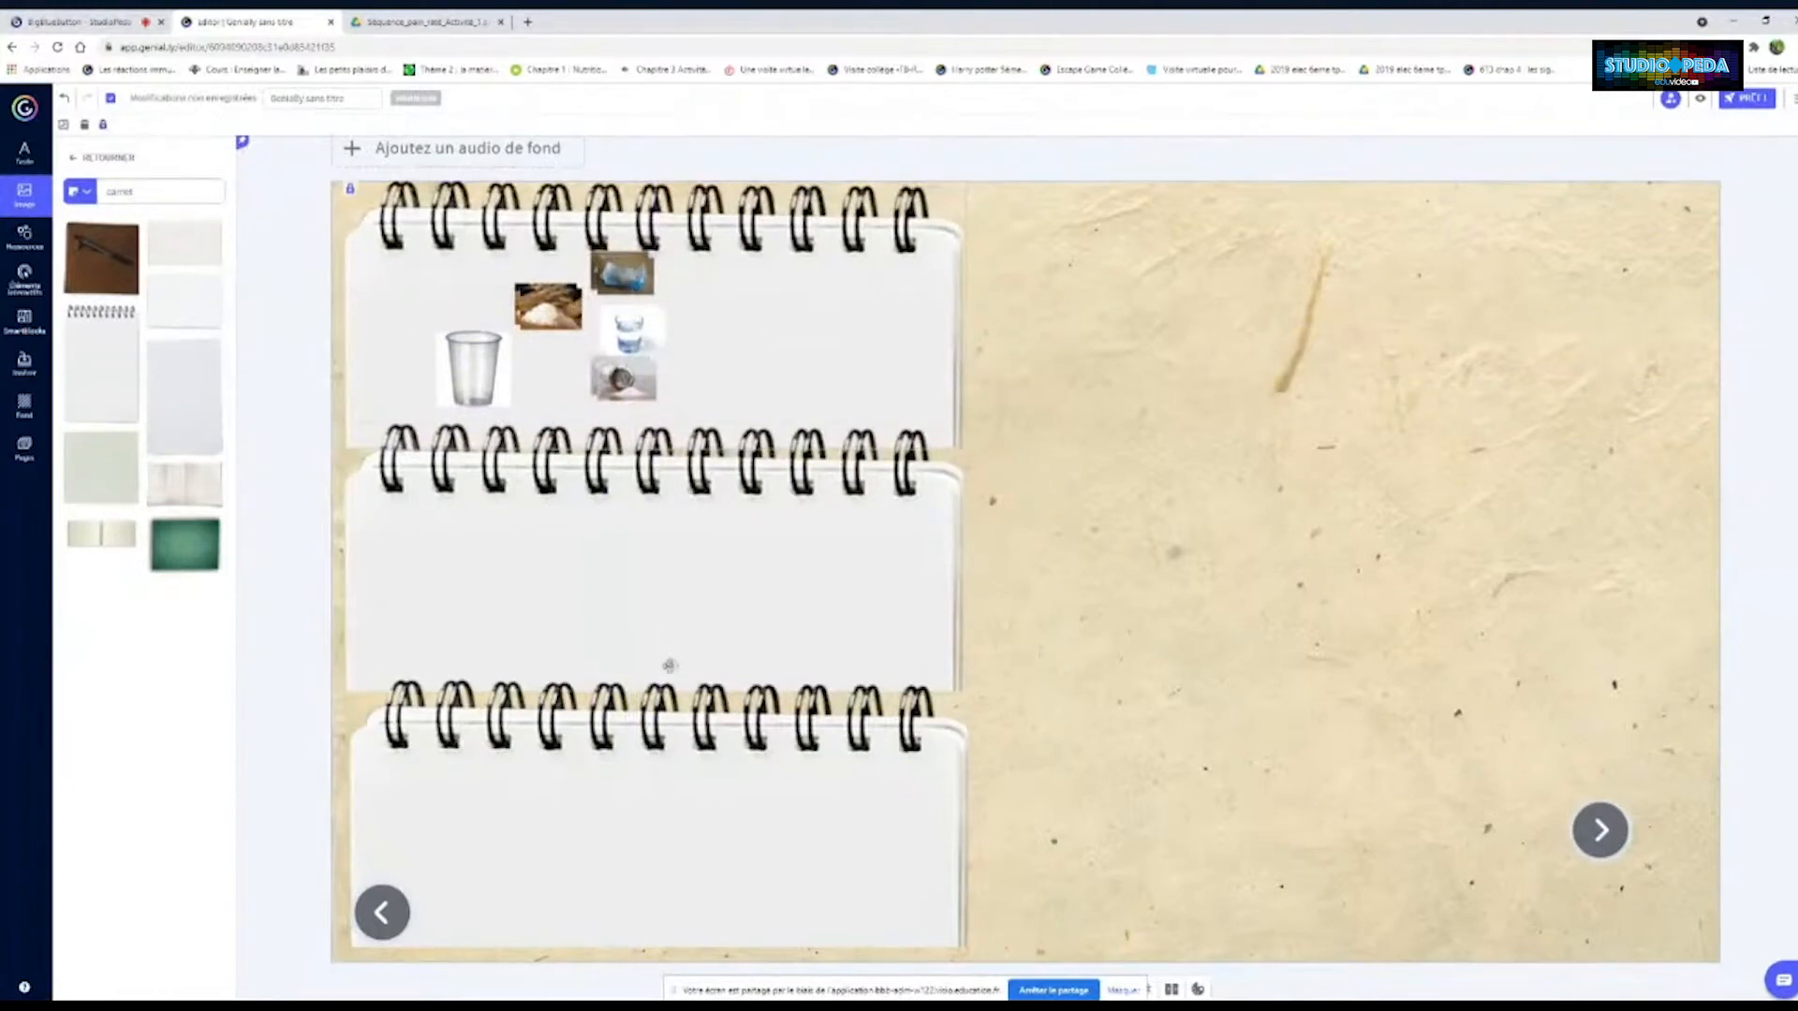
left_click(531, 468)
left_click_drag(562, 534, 567, 552)
left_click(139, 124)
left_click_drag(444, 770, 428, 779)
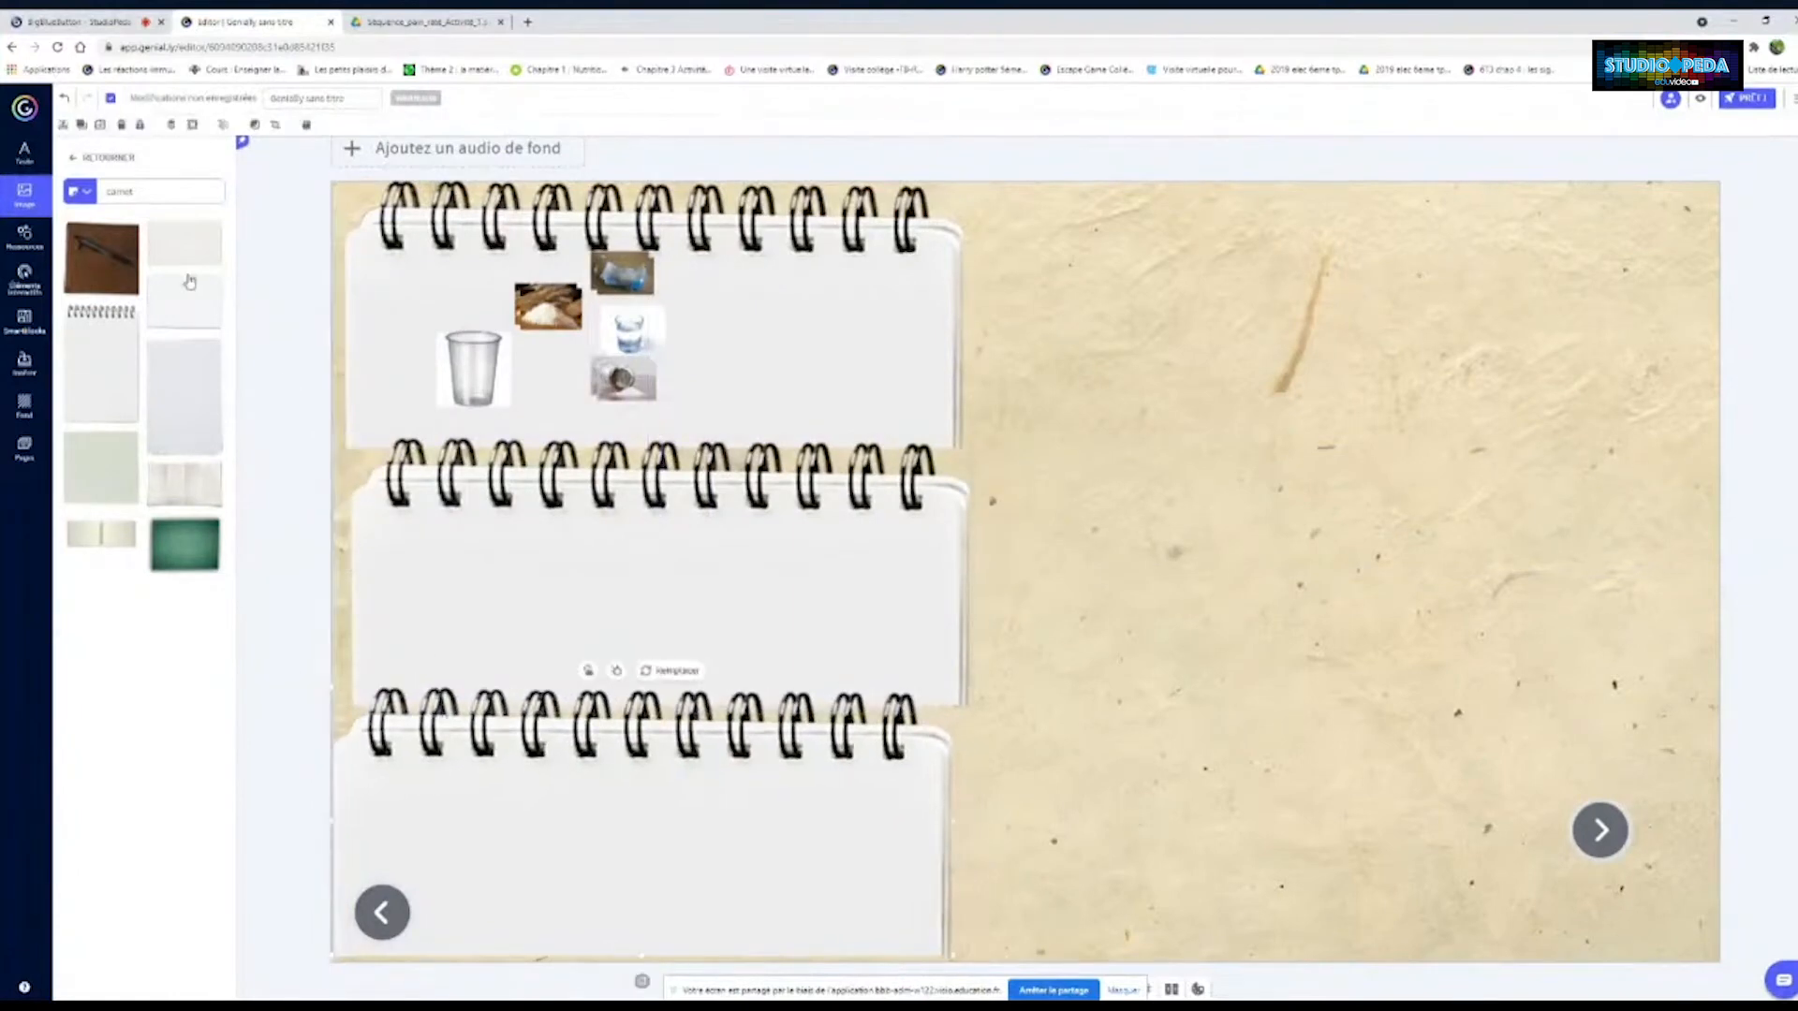
left_click(140, 125)
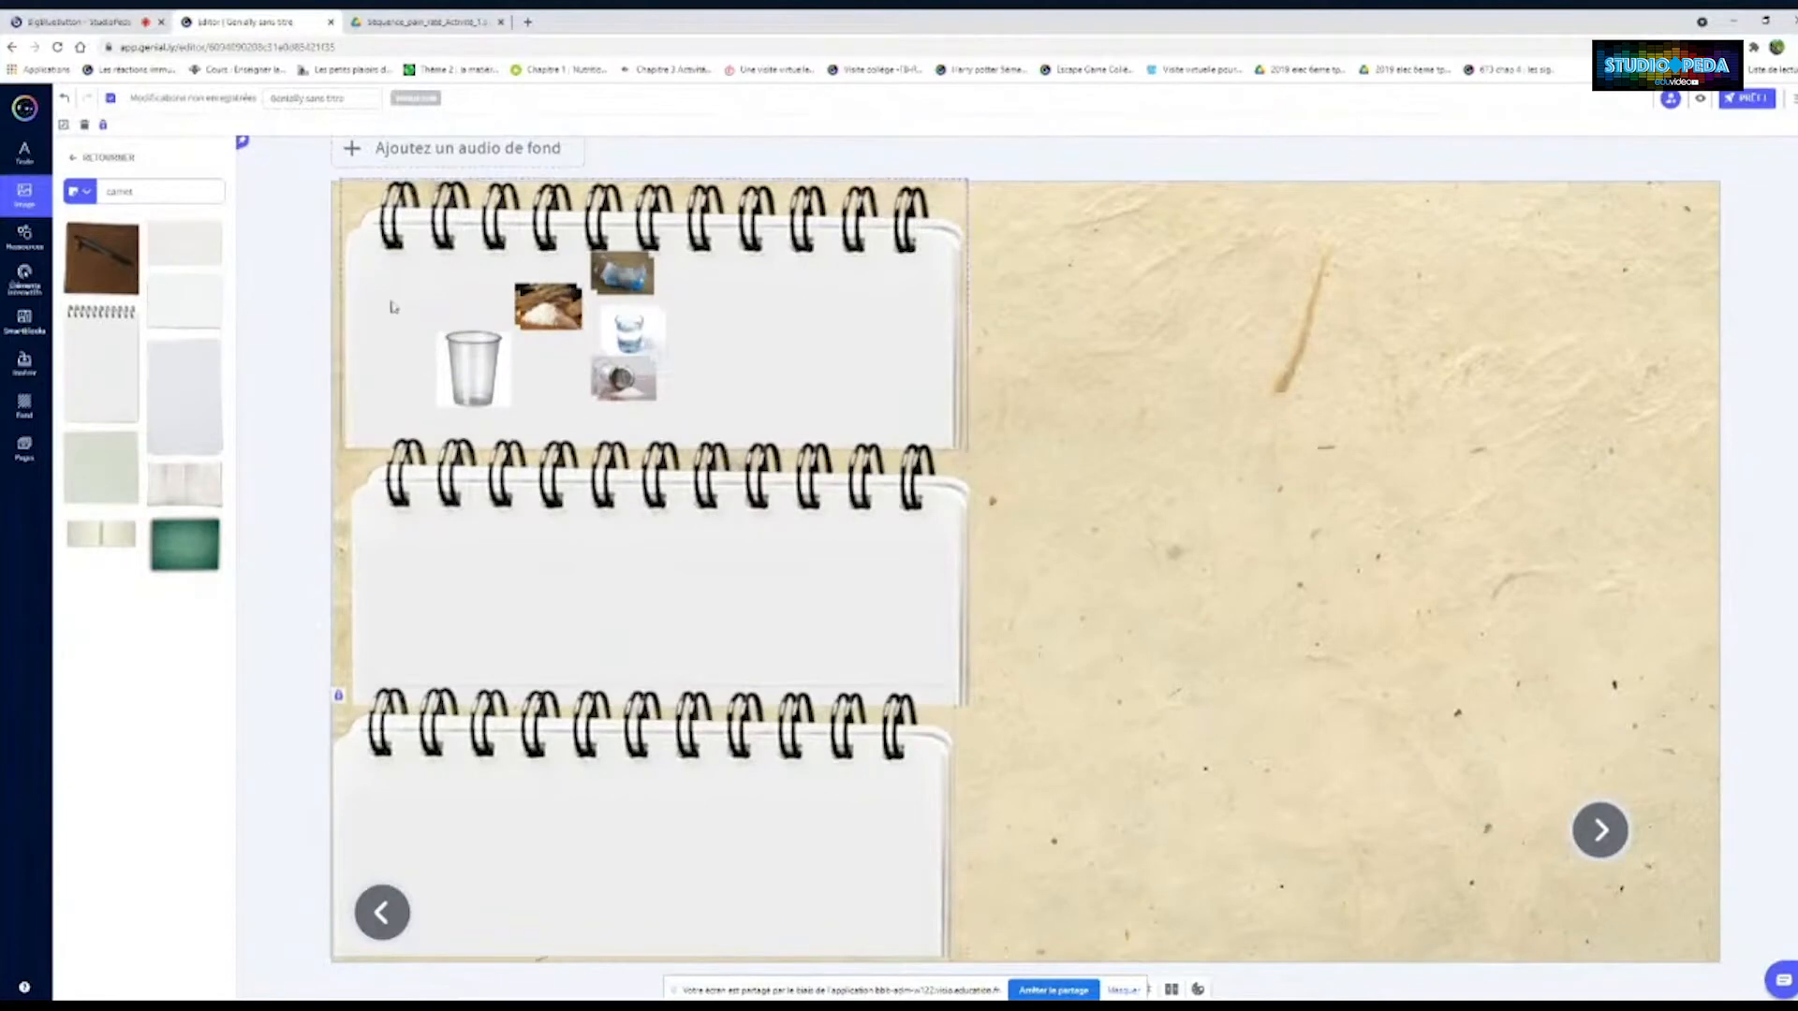
Spread the copied flour, salt, water and packet images over the left part of the middle notepad
left_click_drag(550, 309, 522, 541)
left_click_drag(628, 378, 568, 596)
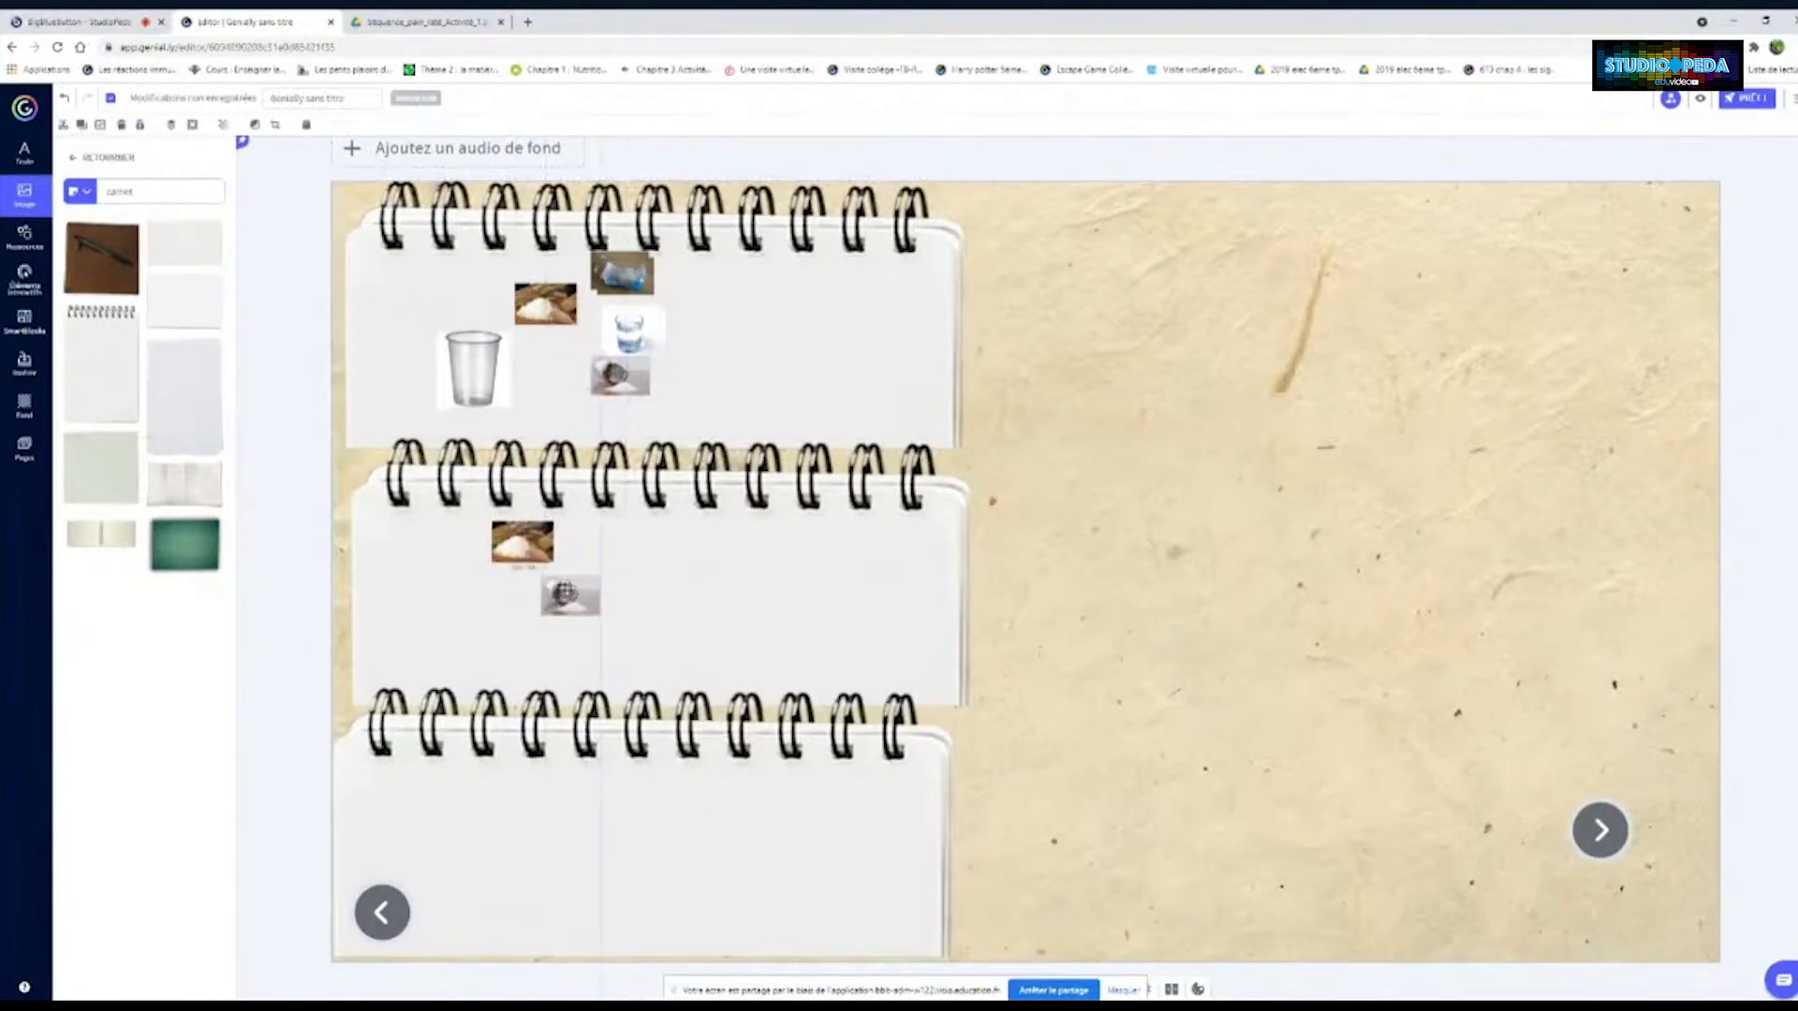
left_click_drag(628, 329, 590, 537)
left_click_drag(622, 273, 436, 541)
Paste copies of the plastic cup, placing two on the middle notepad and two on the bottom notepad
left_click(467, 386)
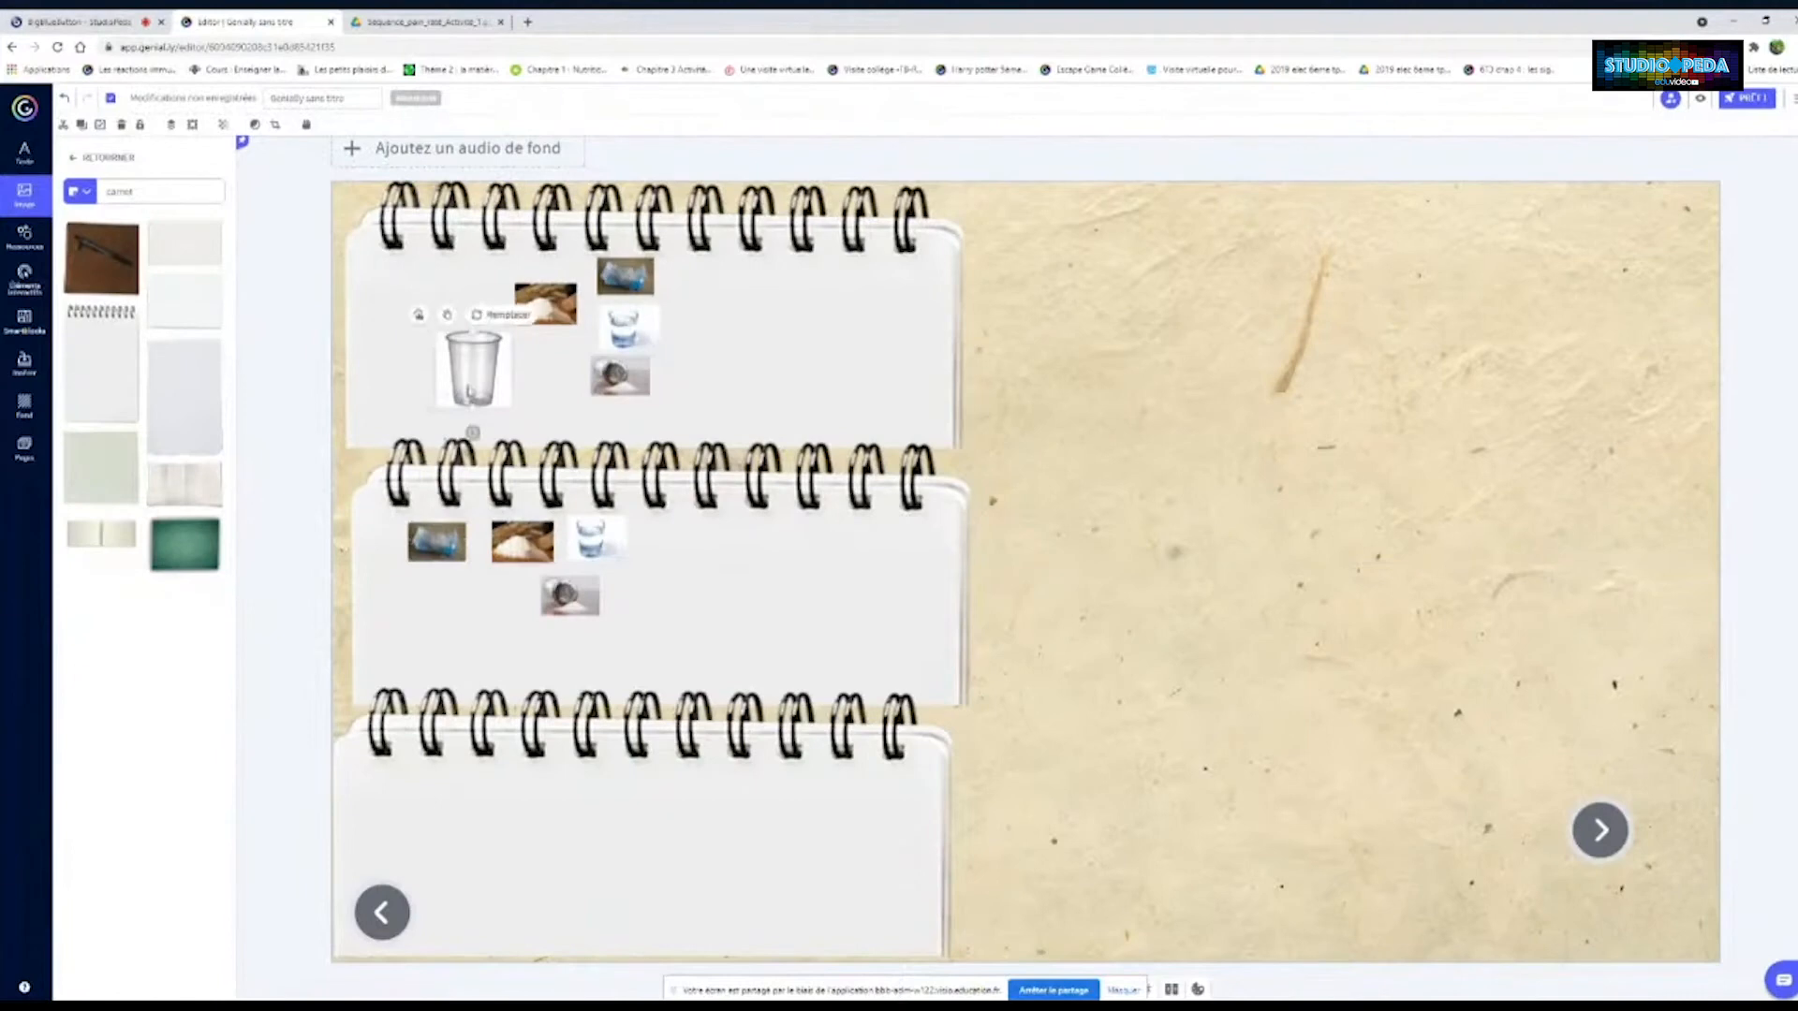
key("ctrl+v")
left_click_drag(468, 370, 448, 624)
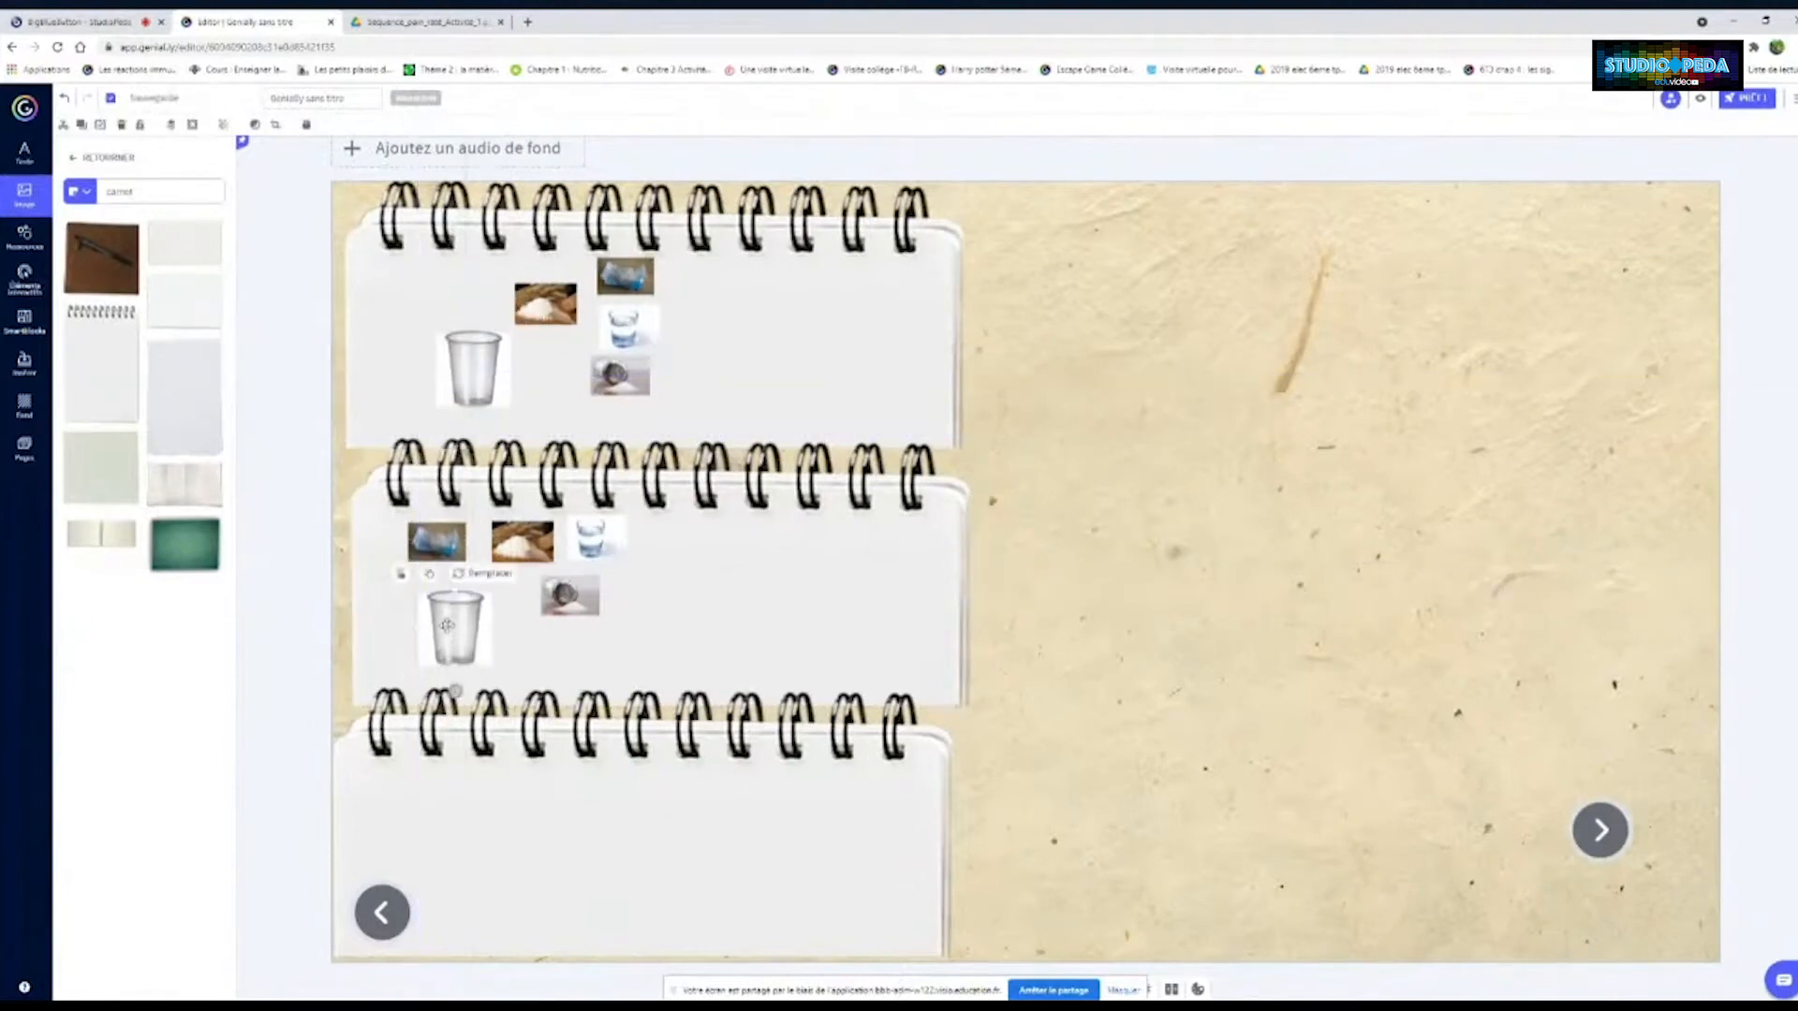
key("ctrl+v")
left_click_drag(791, 637, 659, 638)
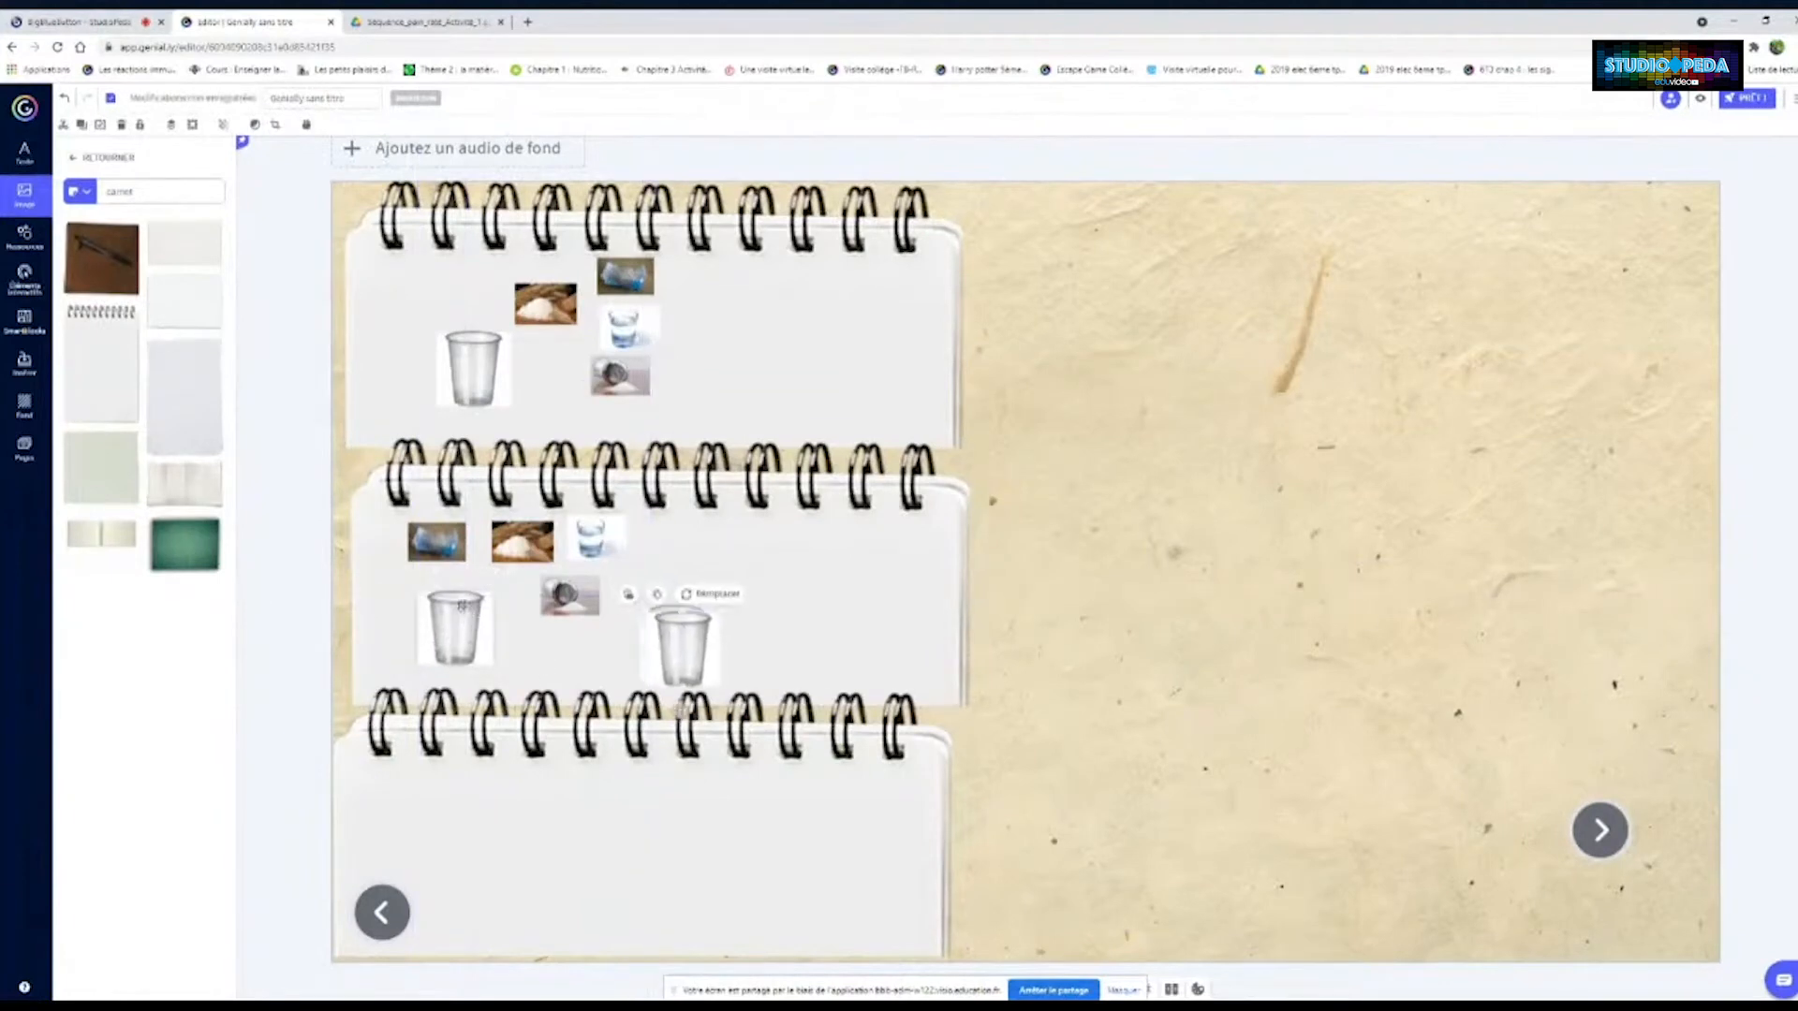
key("ctrl+v")
left_click_drag(524, 770, 625, 890)
key("ctrl+v")
Try to select the ingredient images on the middle notepad together
left_click(440, 545, "ctrl")
left_click(521, 543, "ctrl")
left_click(583, 542, "ctrl")
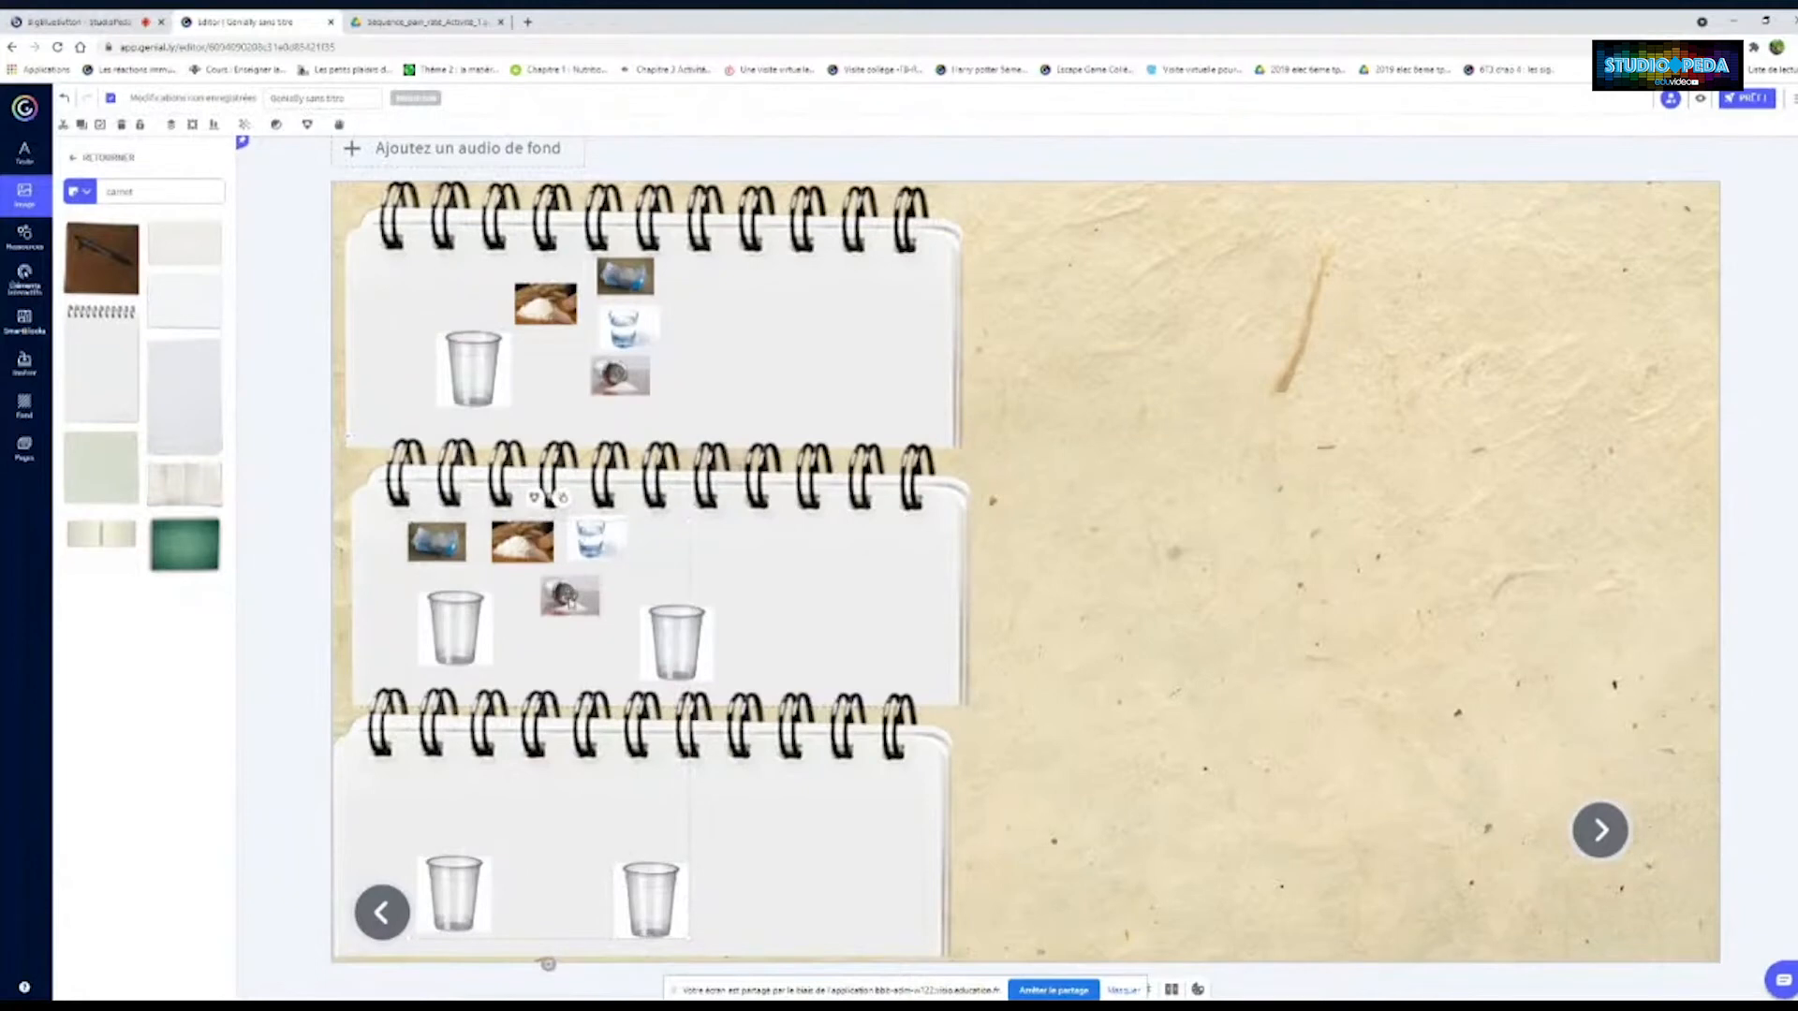
right_click(526, 592)
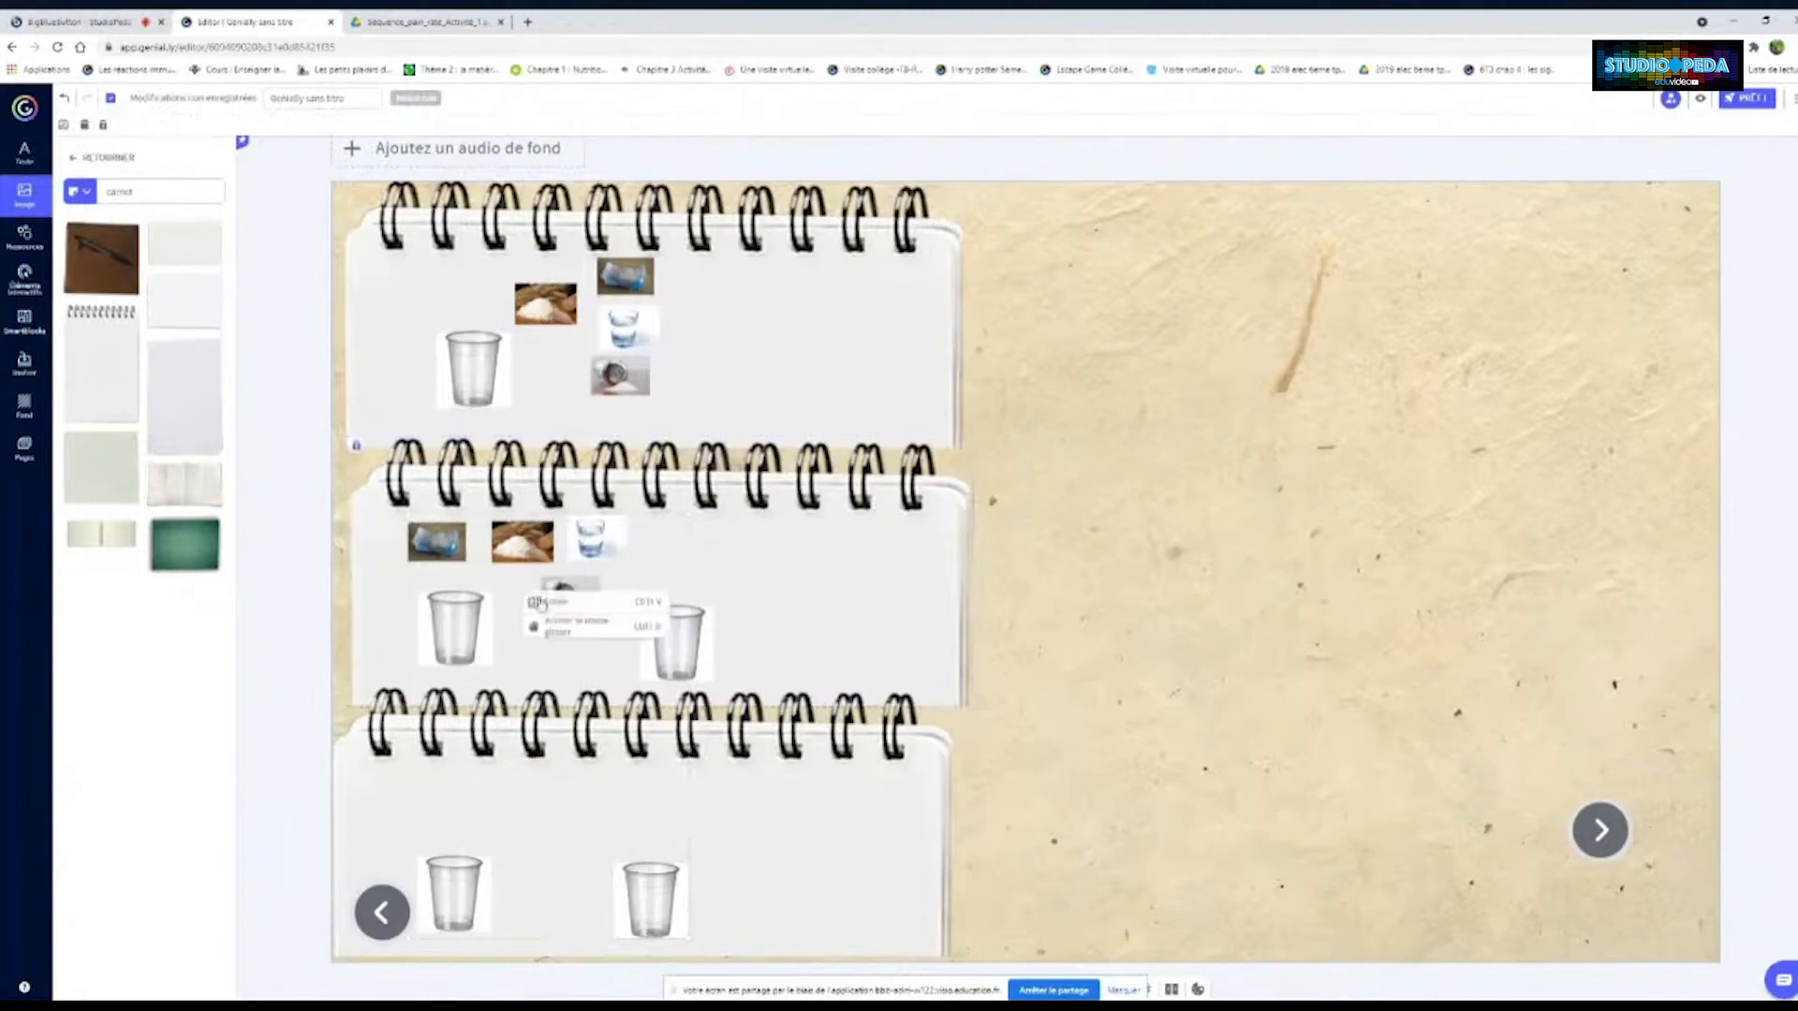
Move the middle notepad's left cup onto the blank area beside the notepads
left_click(446, 635)
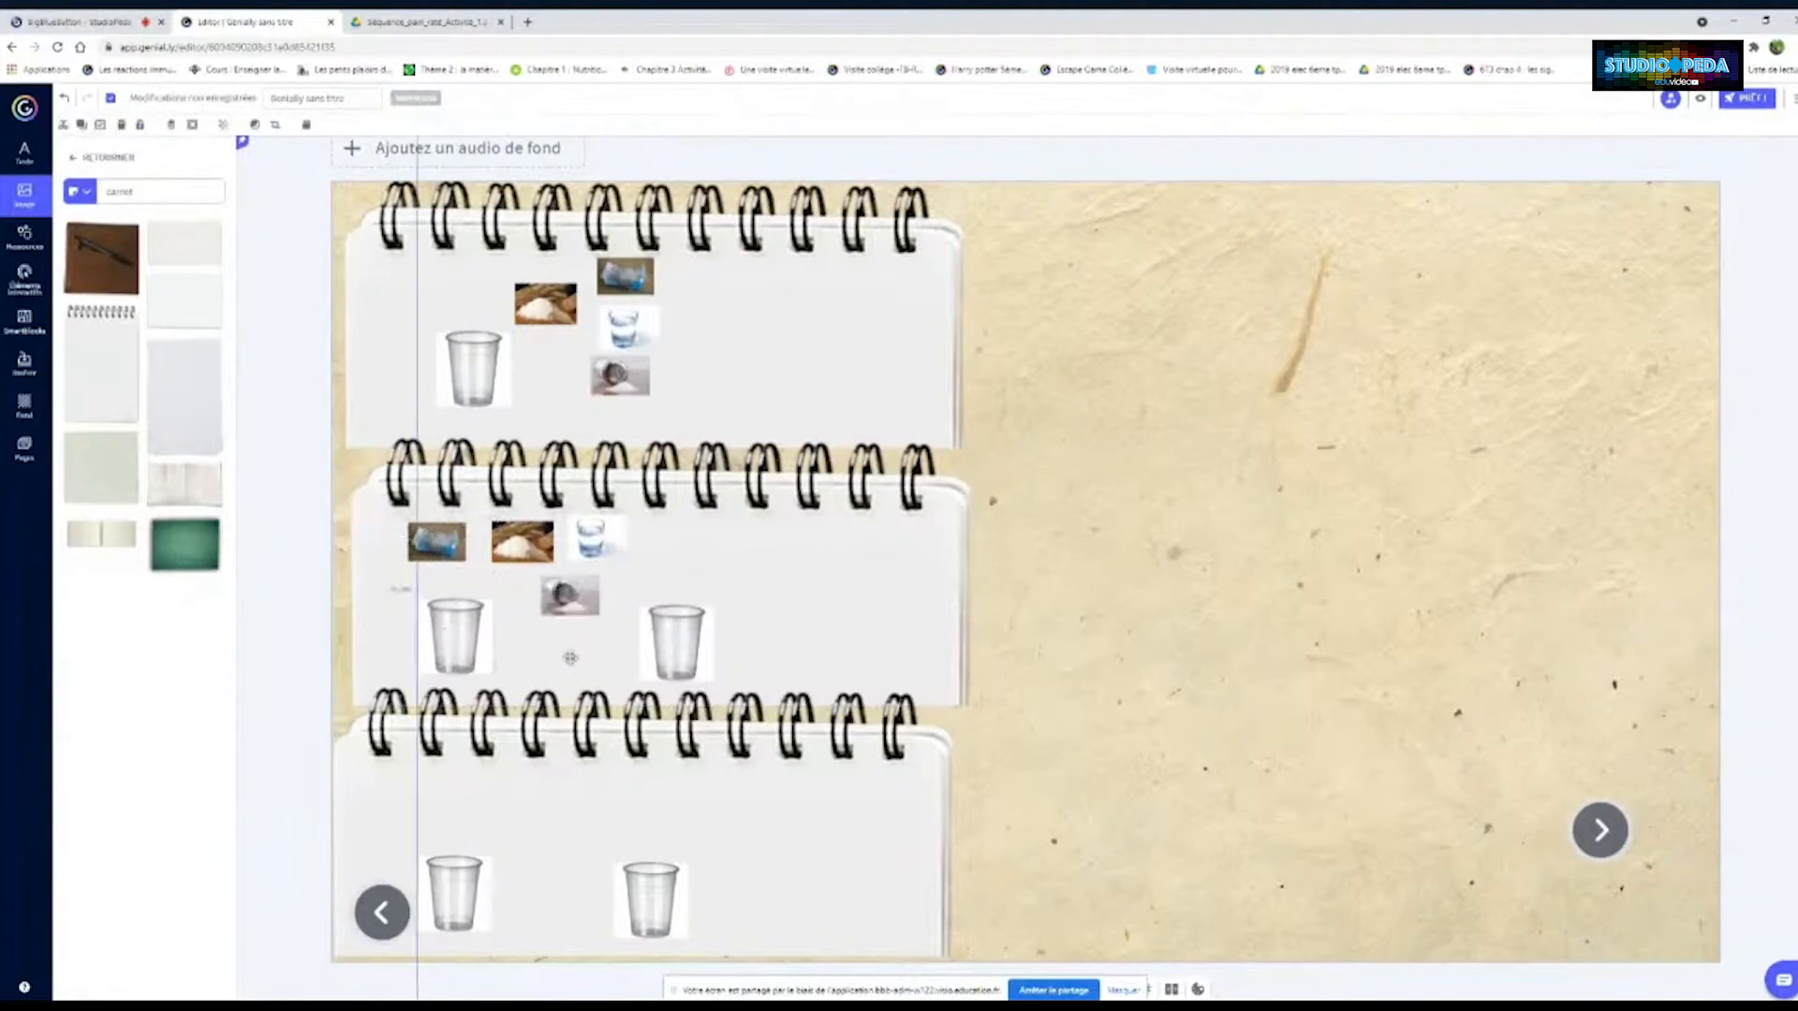
left_click_drag(446, 635, 1192, 724)
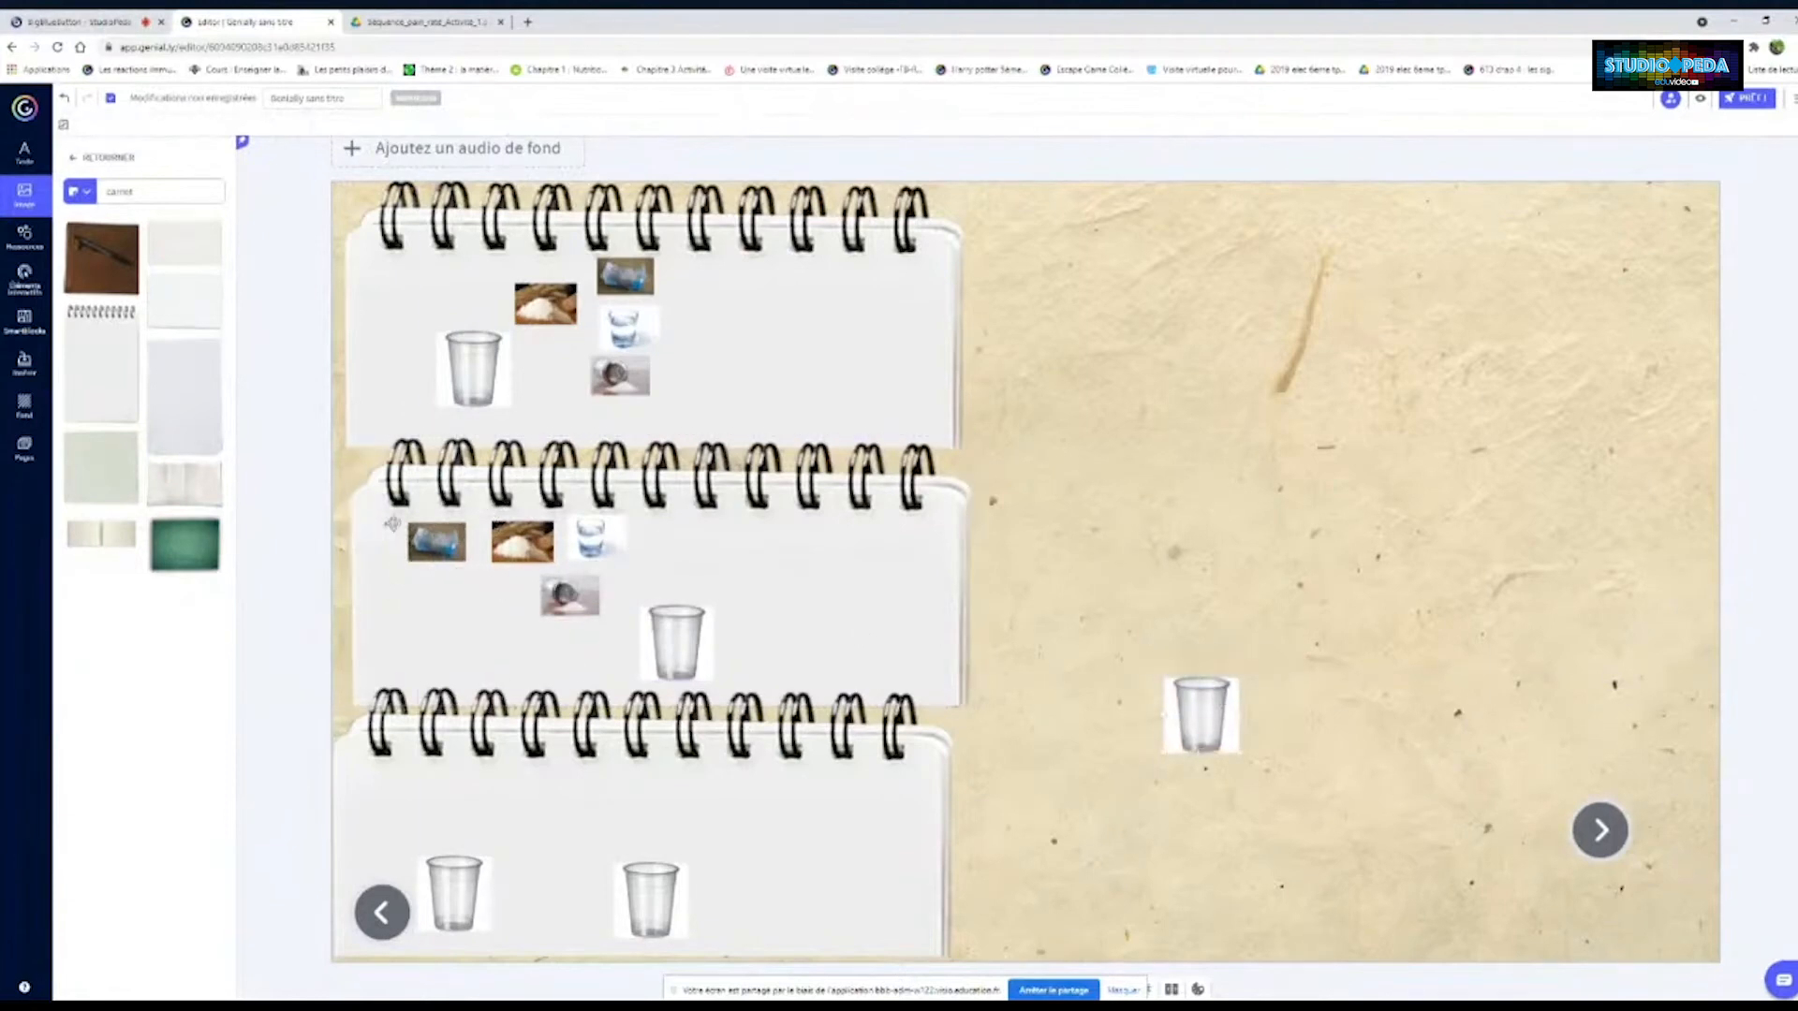
Copy the middle notepad's four ingredient images onto its right part and onto the left part of the bottom notepad
left_click_drag(385, 524, 600, 588)
left_click(600, 627)
left_click(1101, 549)
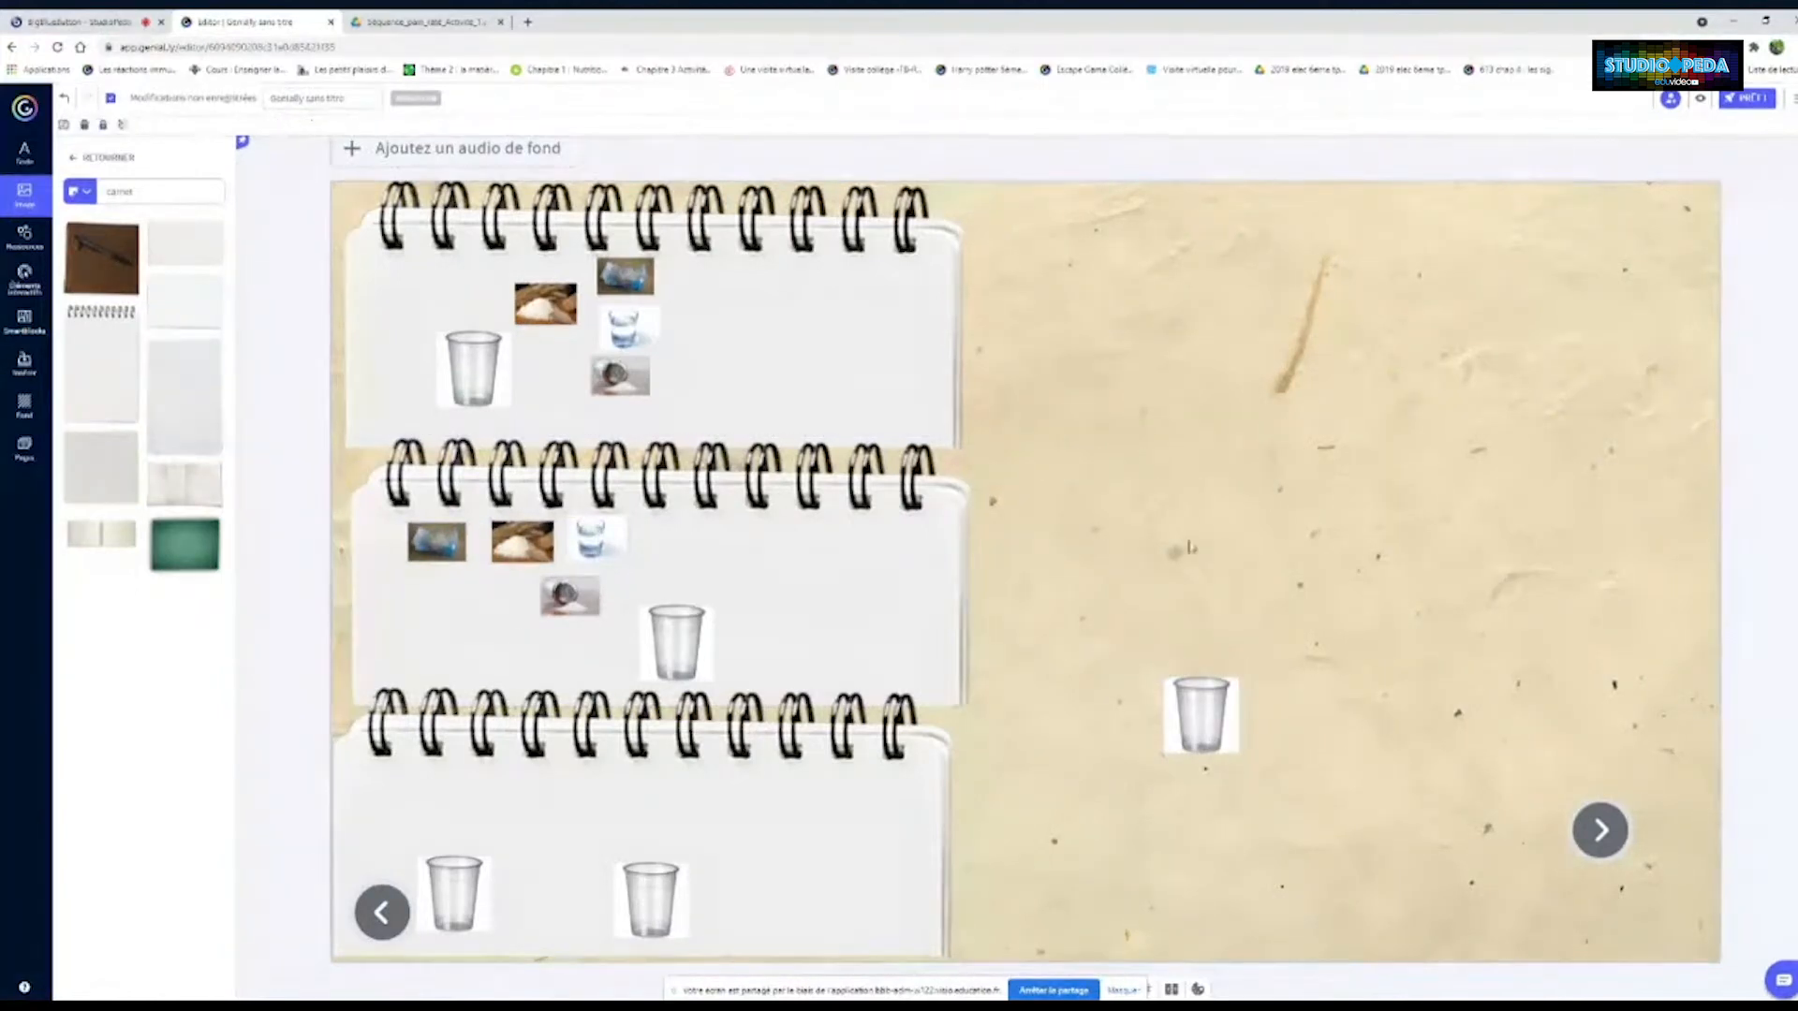
left_click(512, 564)
left_click_drag(759, 571, 760, 572)
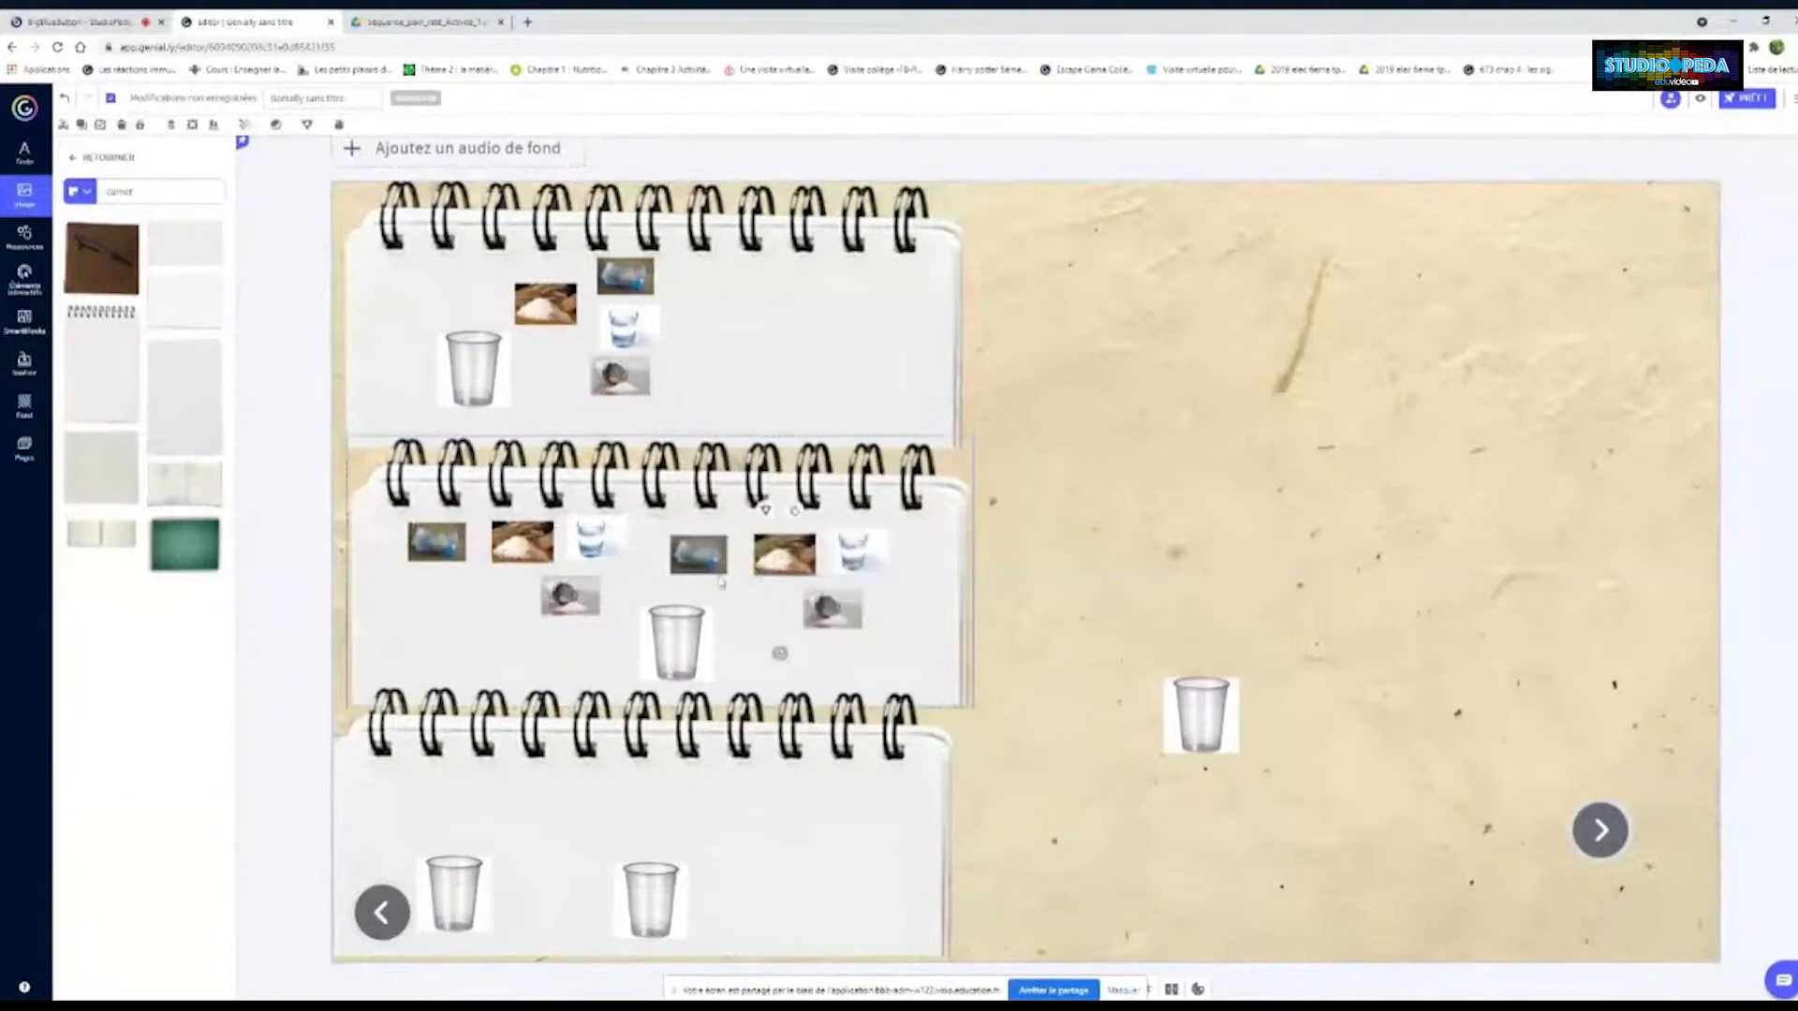
key("ctrl+v")
left_click_drag(533, 577, 492, 825)
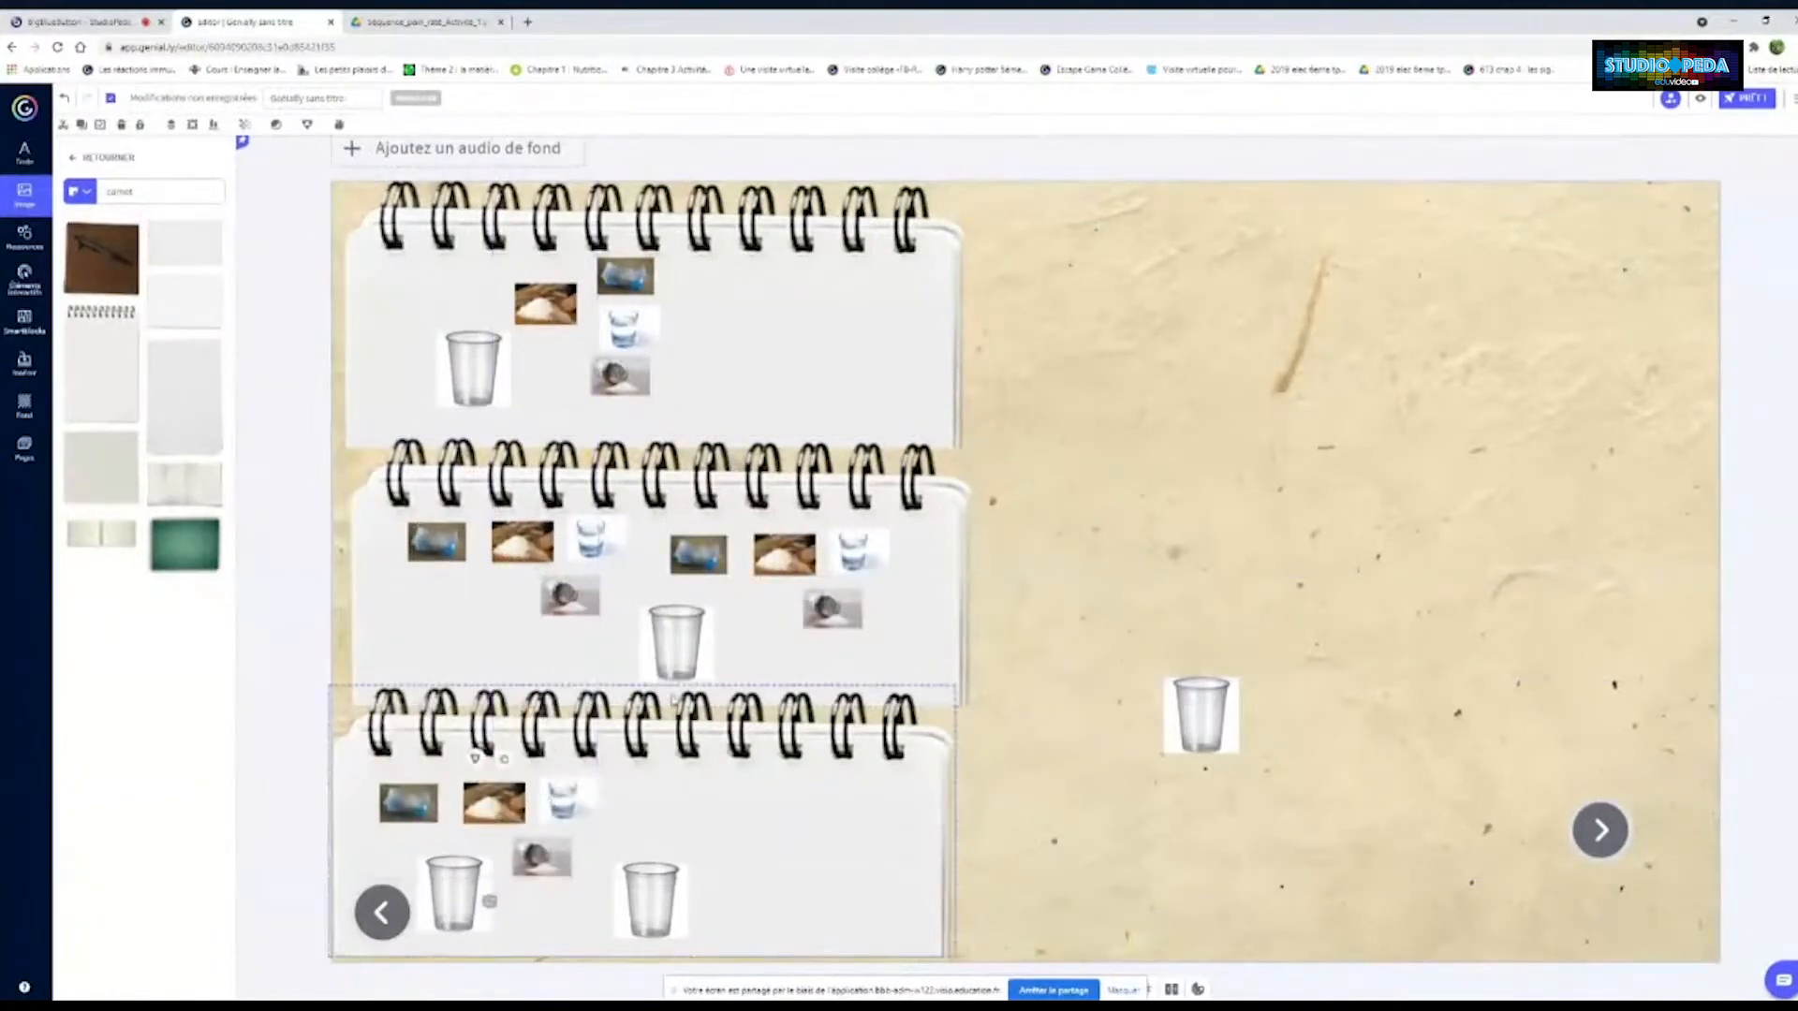
Paste another set of the four ingredient images and arrange them around the bottom notepad's right cup
key("ctrl+v")
left_click_drag(576, 570, 809, 857)
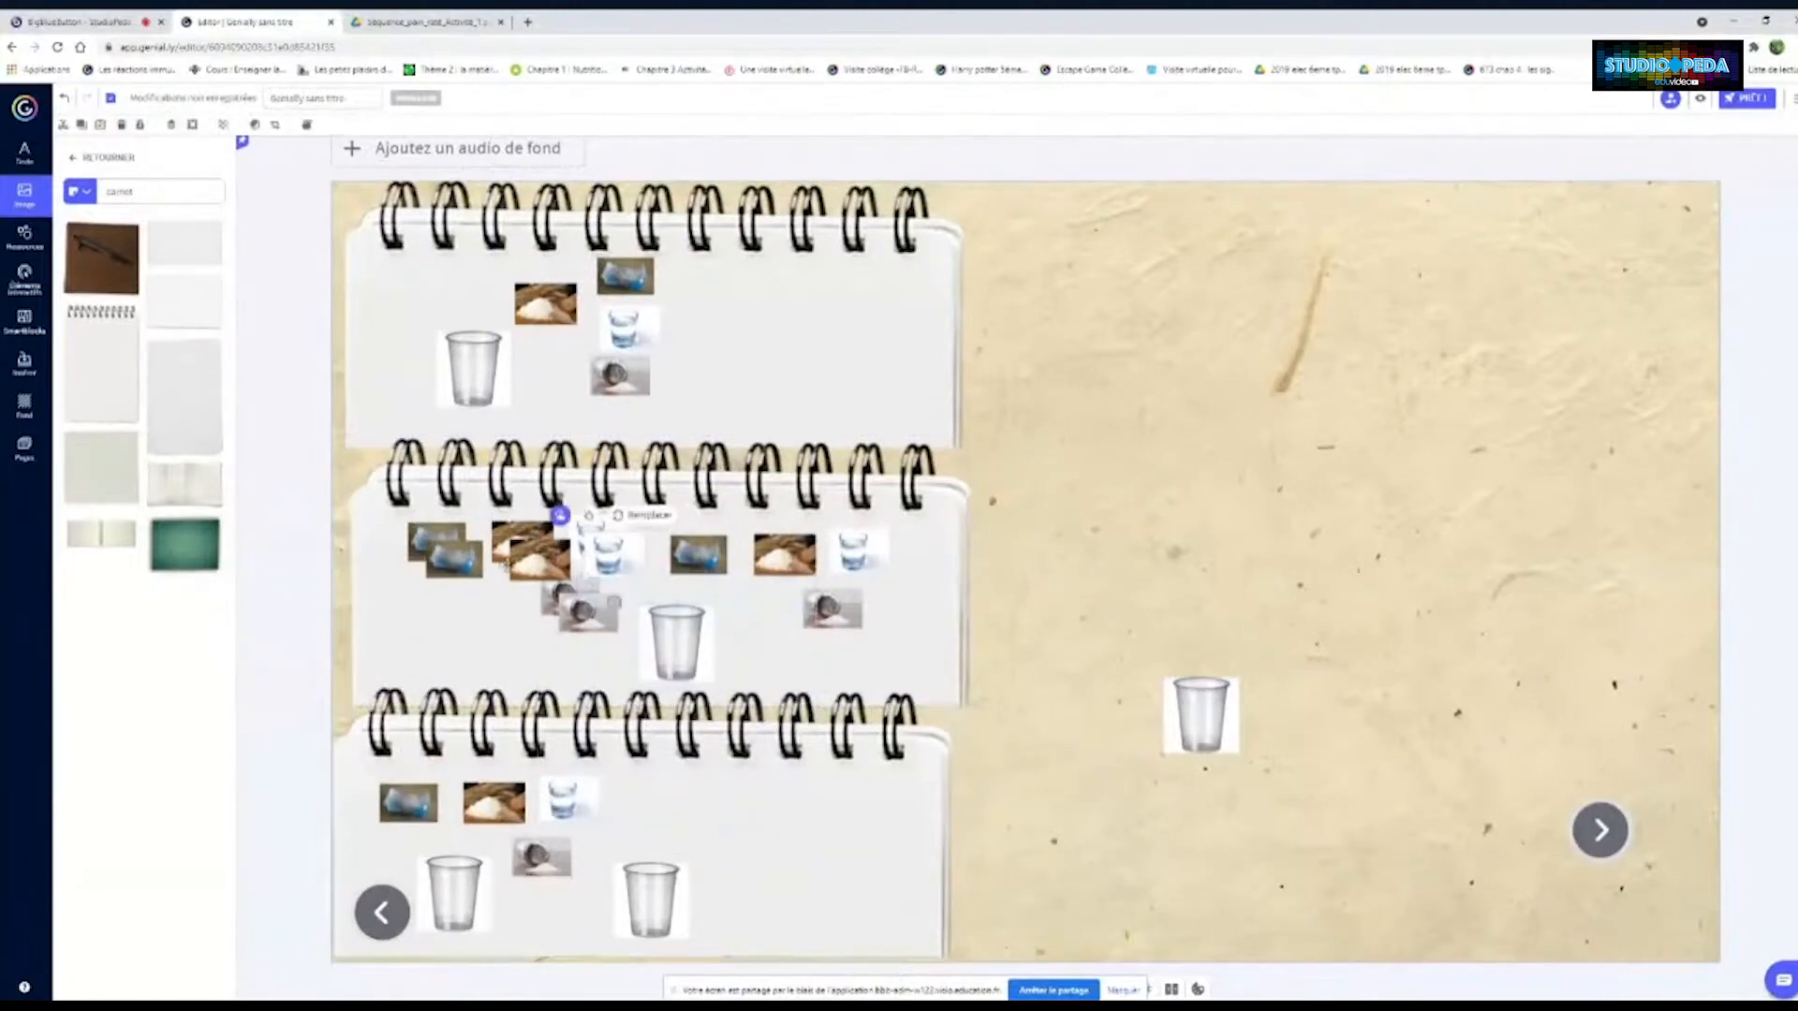
left_click_drag(454, 559, 695, 795)
left_click_drag(539, 559, 772, 802)
left_click_drag(588, 613, 705, 850)
left_click_drag(608, 552, 750, 899)
Move the spare cup back to the middle notepad's left side and align the right cup and ingredients with the left set
left_click_drag(1197, 719, 464, 632)
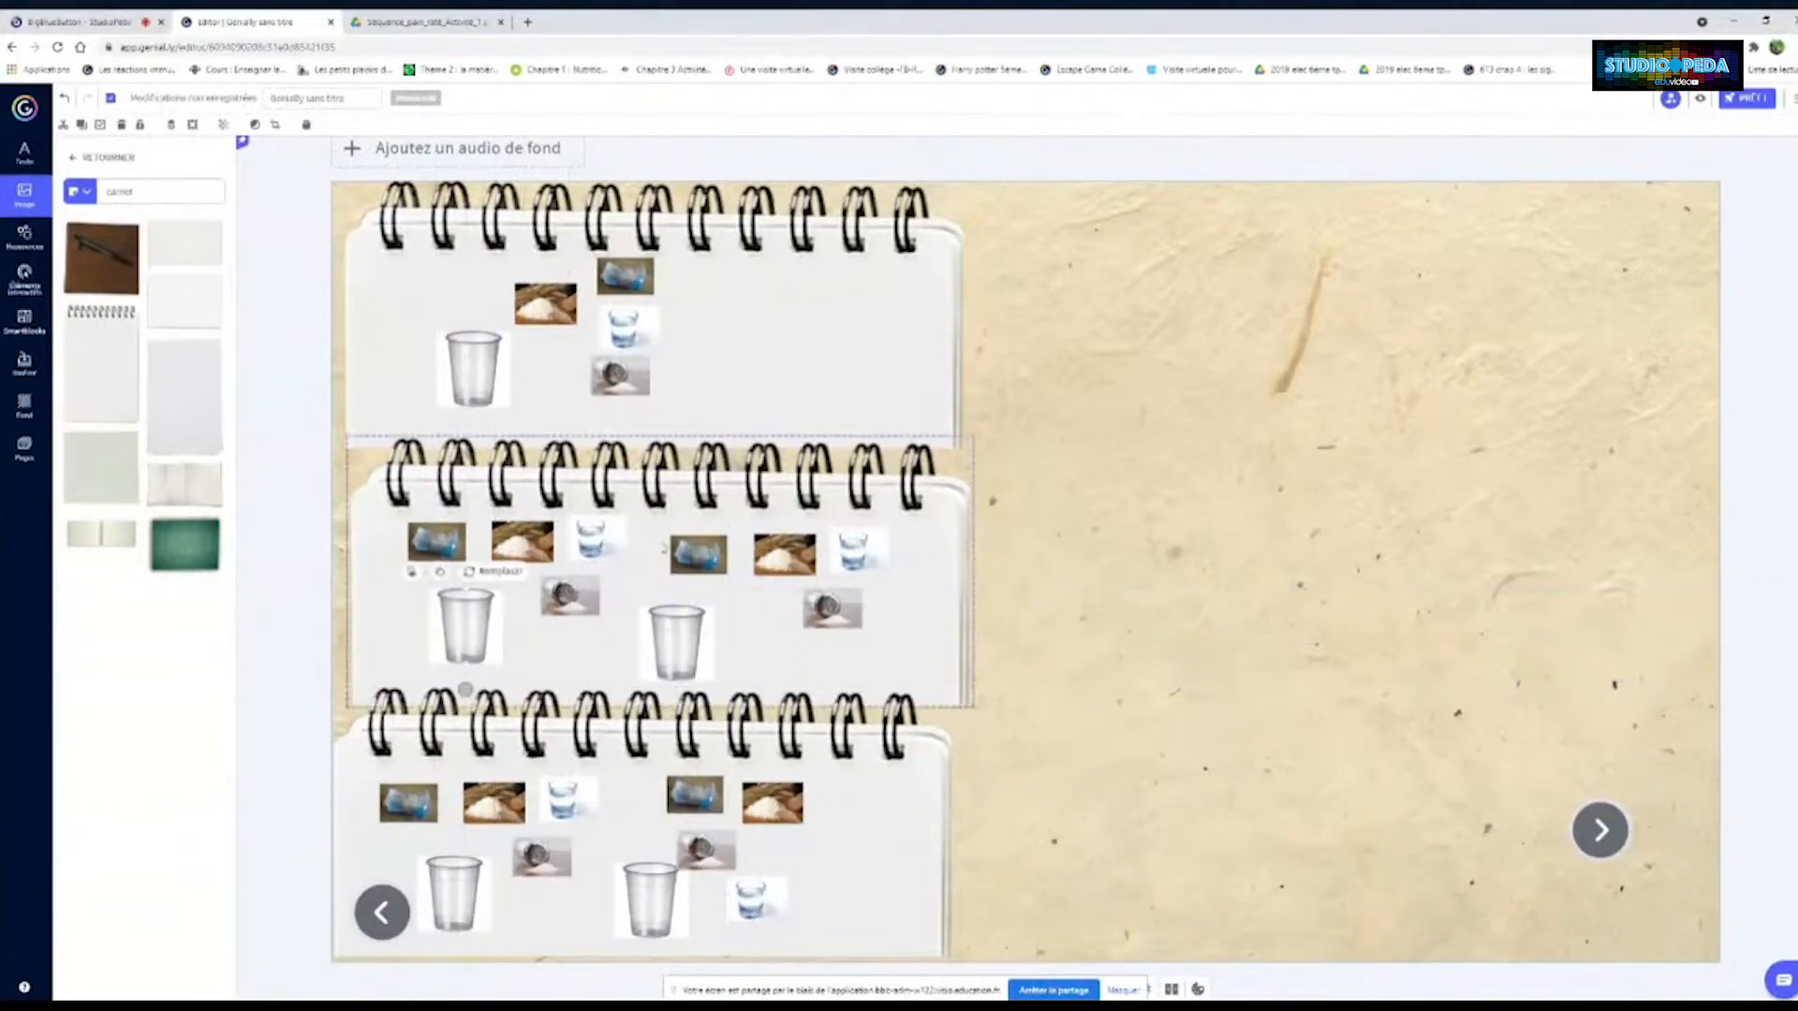
mouse_move(650, 533)
left_mouse_down()
mouse_move(877, 616)
mouse_move(839, 560)
left_mouse_up()
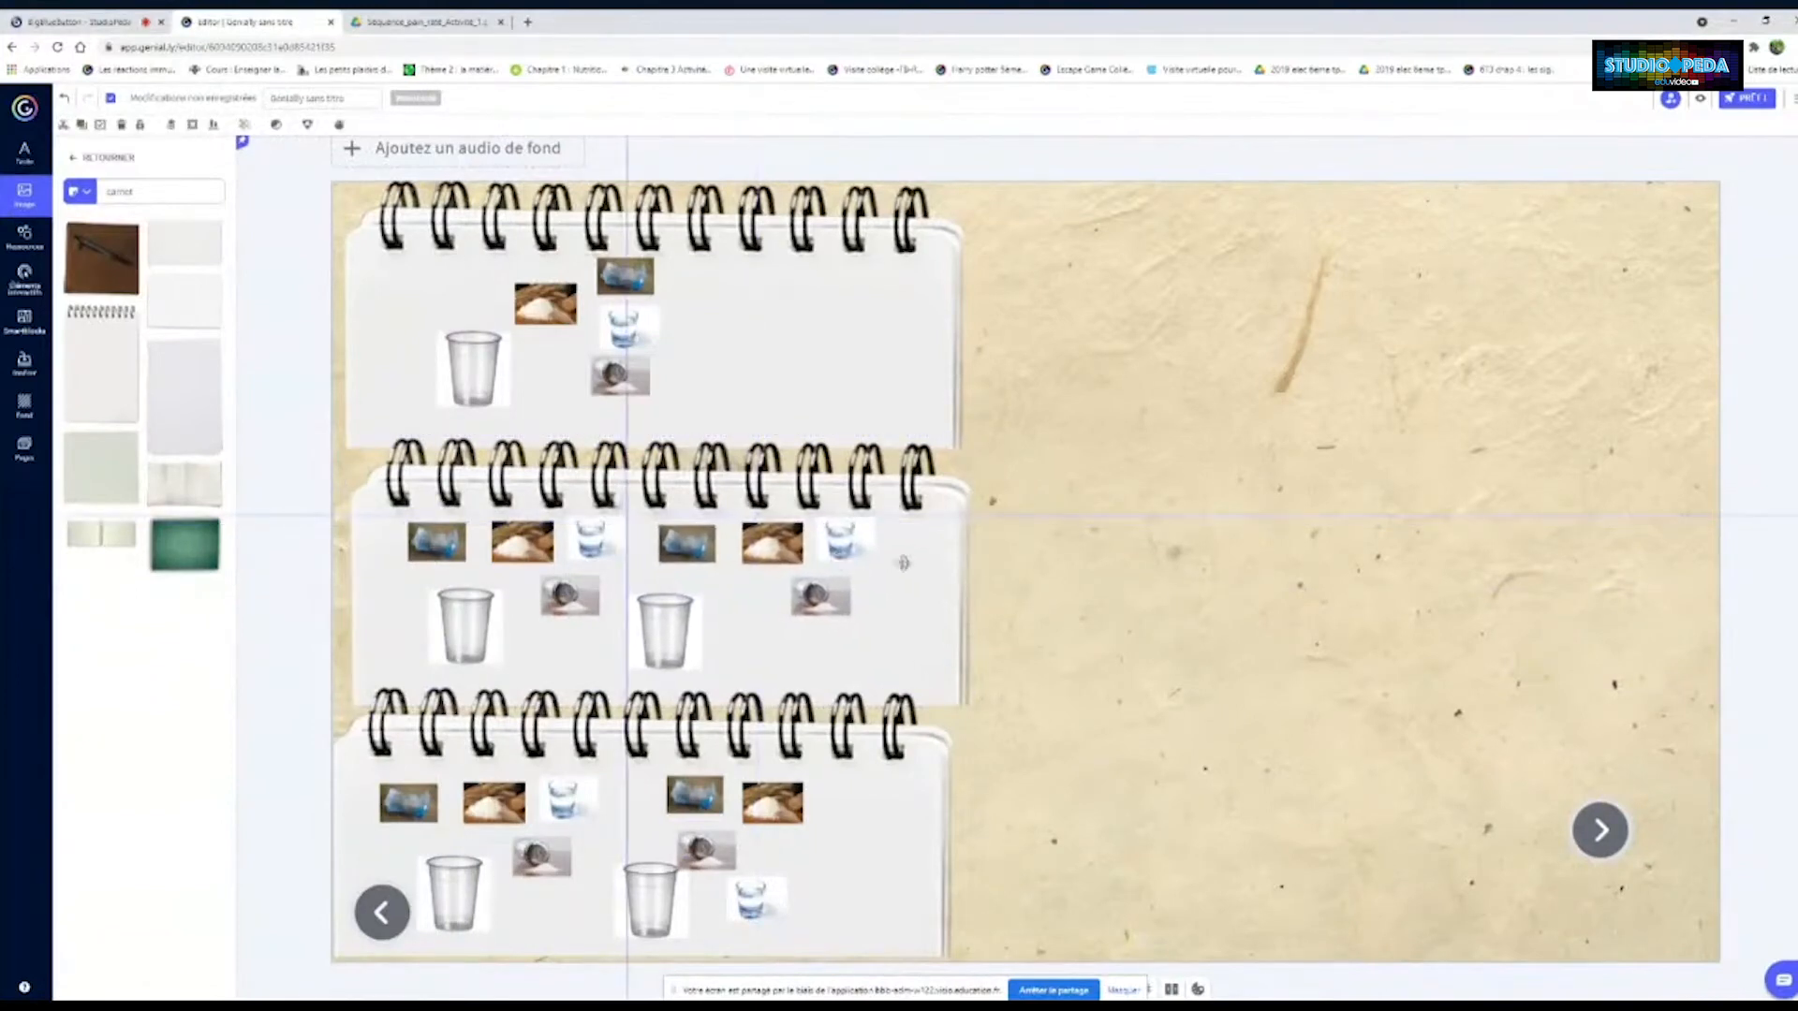
left_click(1185, 599)
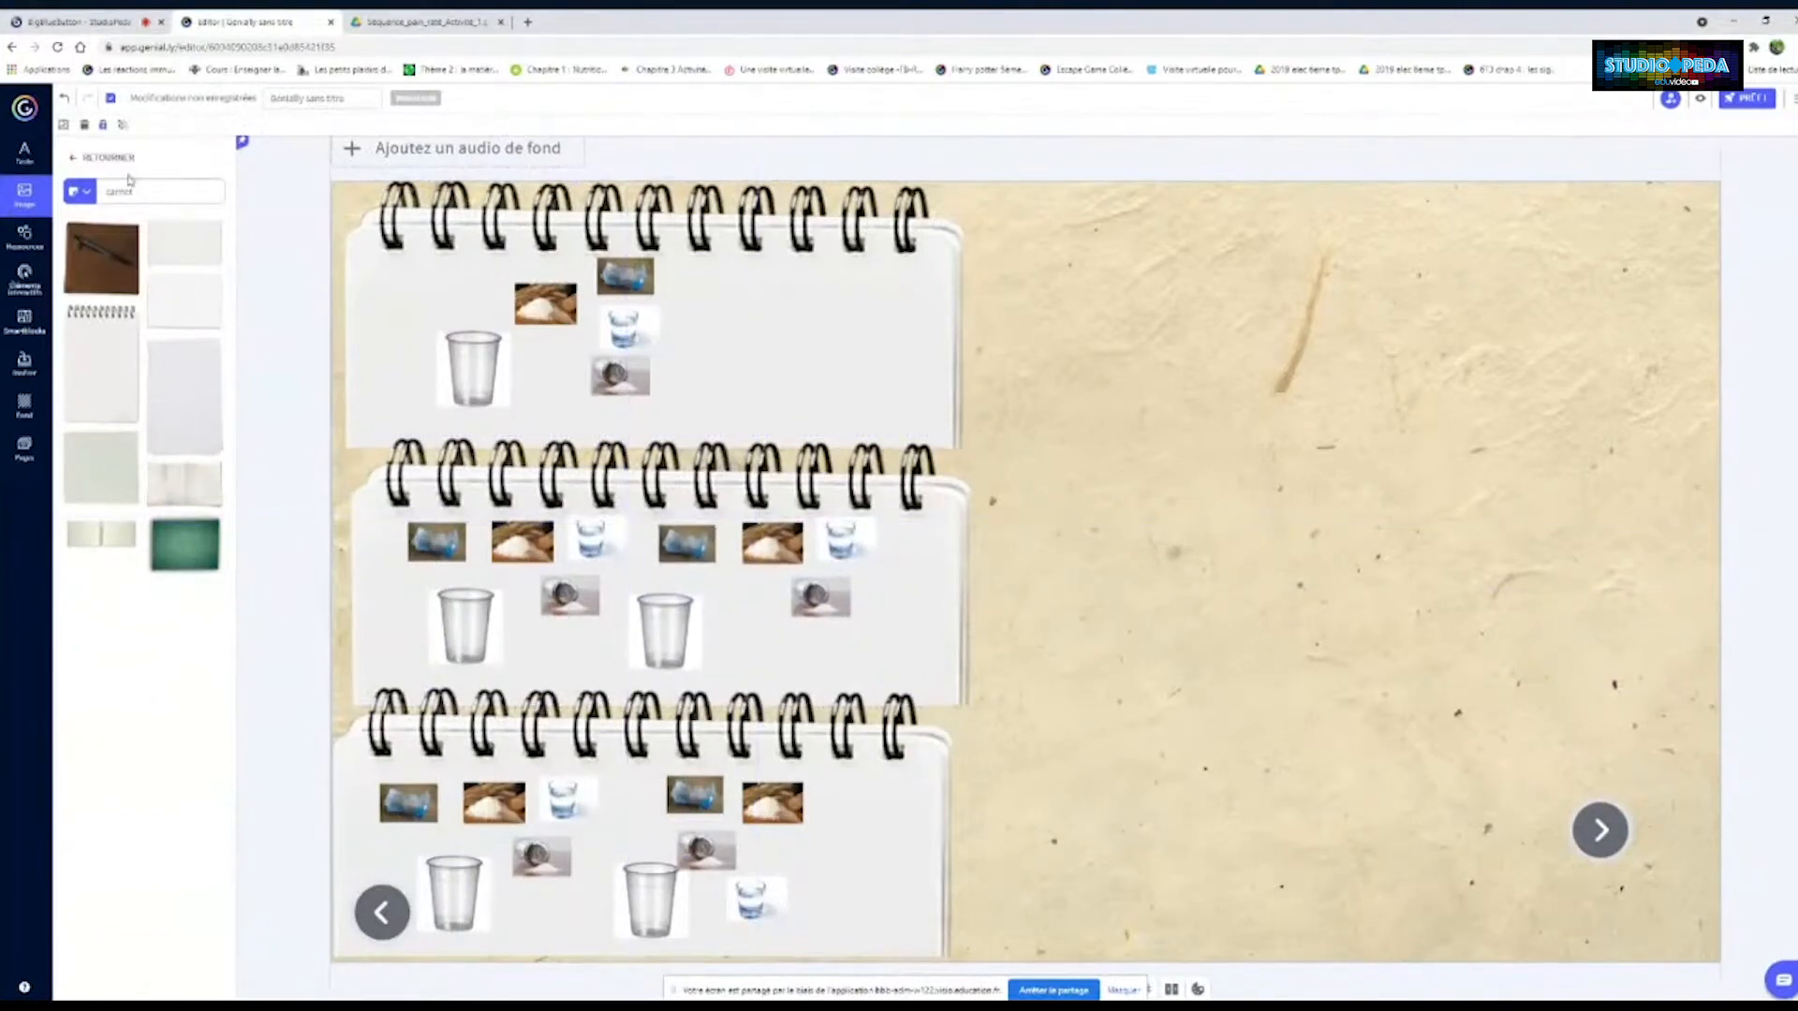
Add a paragraph text reading "Expérience 1" and place it on the right part of the top notepad
left_click(27, 152)
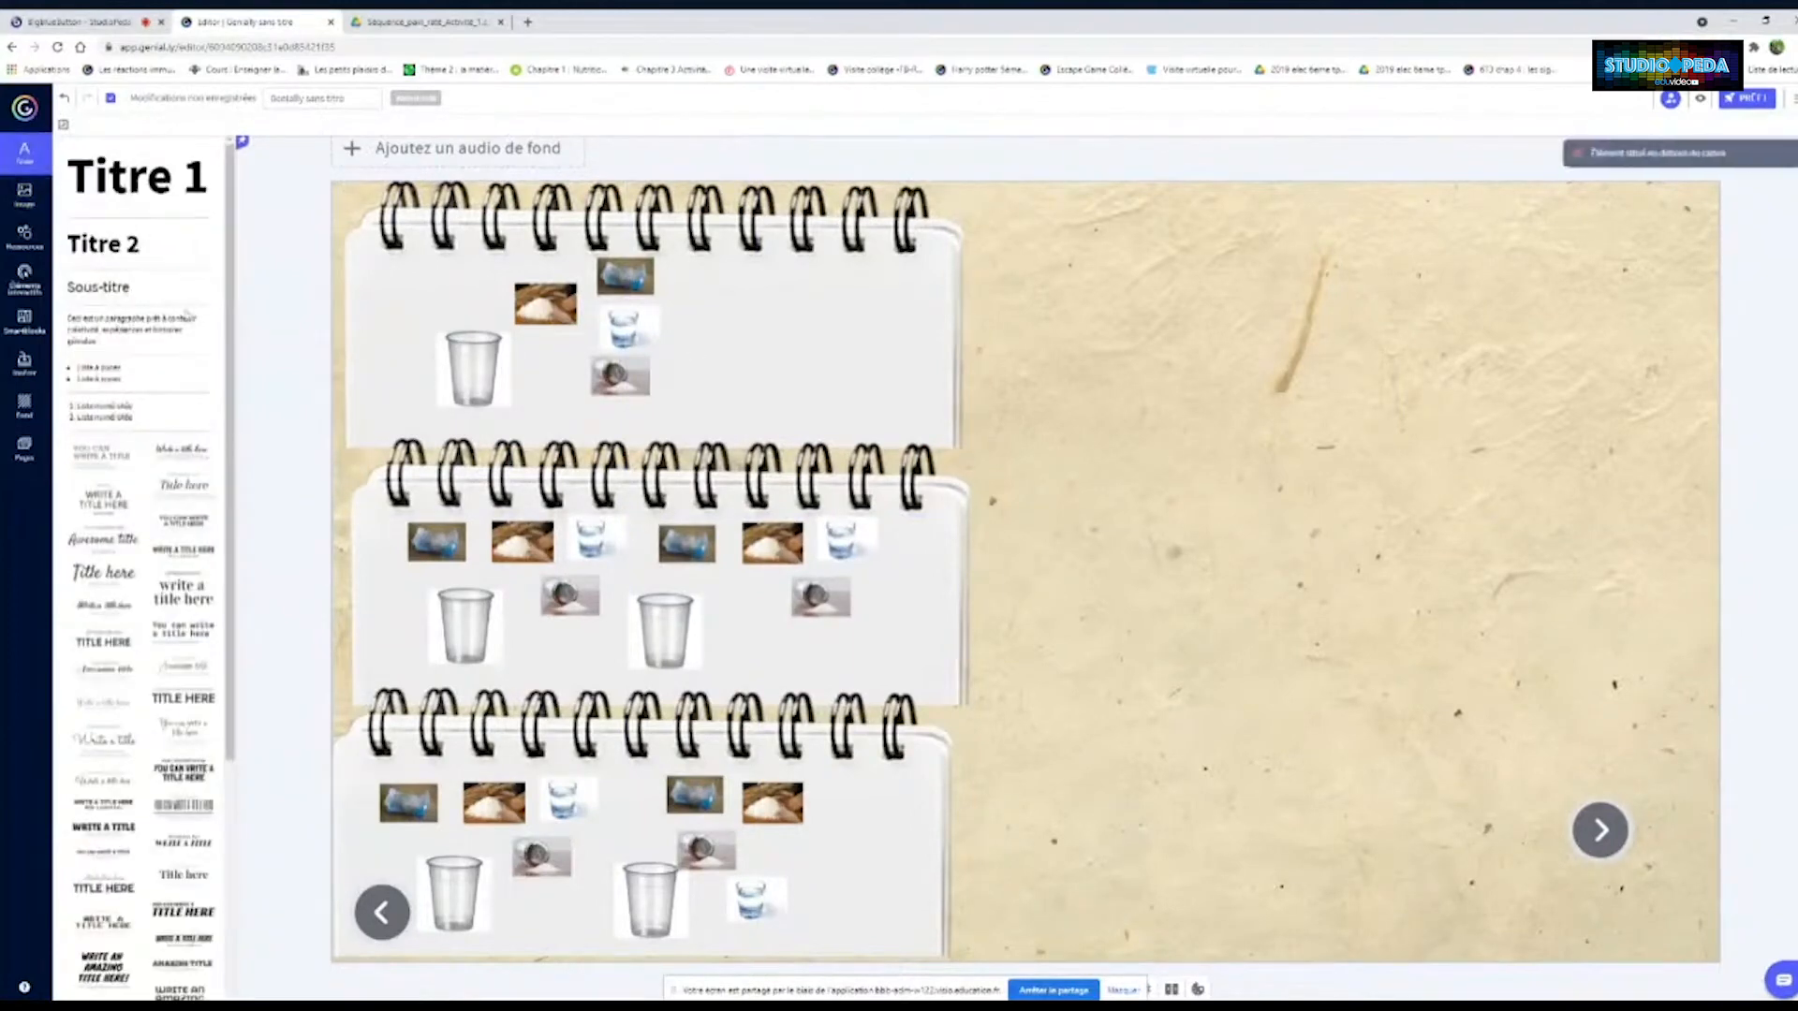
left_click(103, 328)
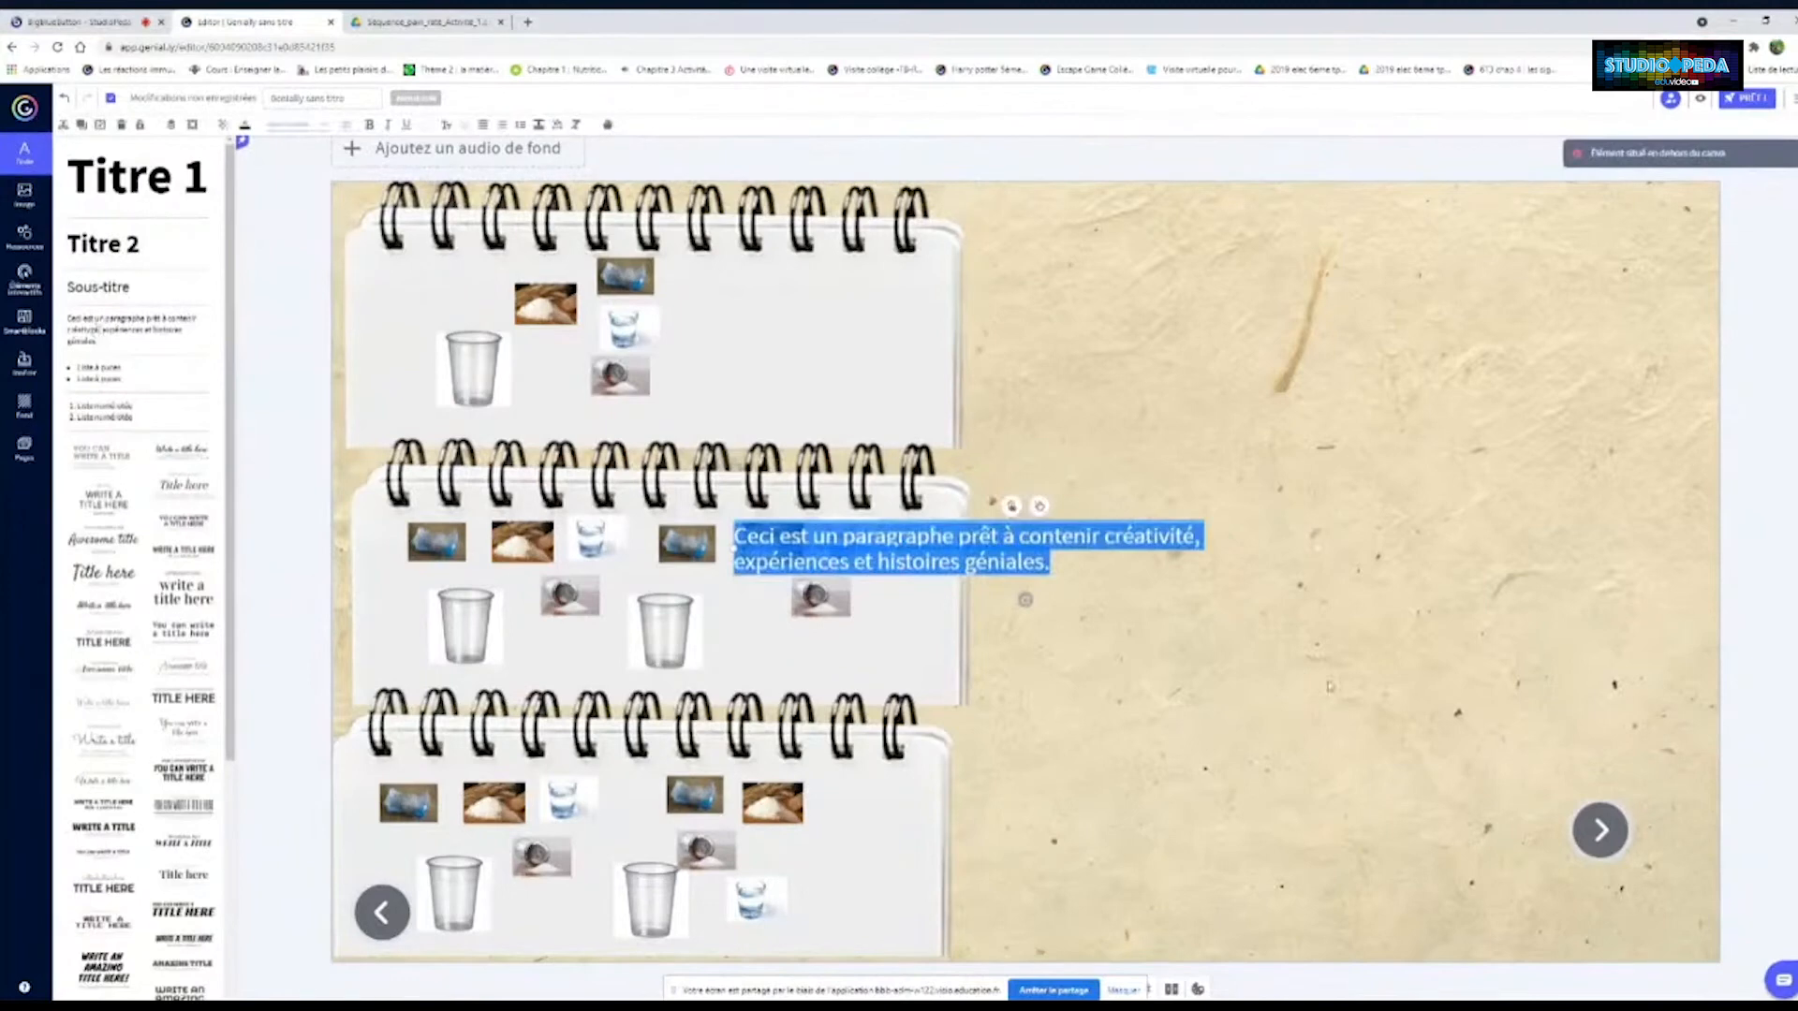
type("Expérienc")
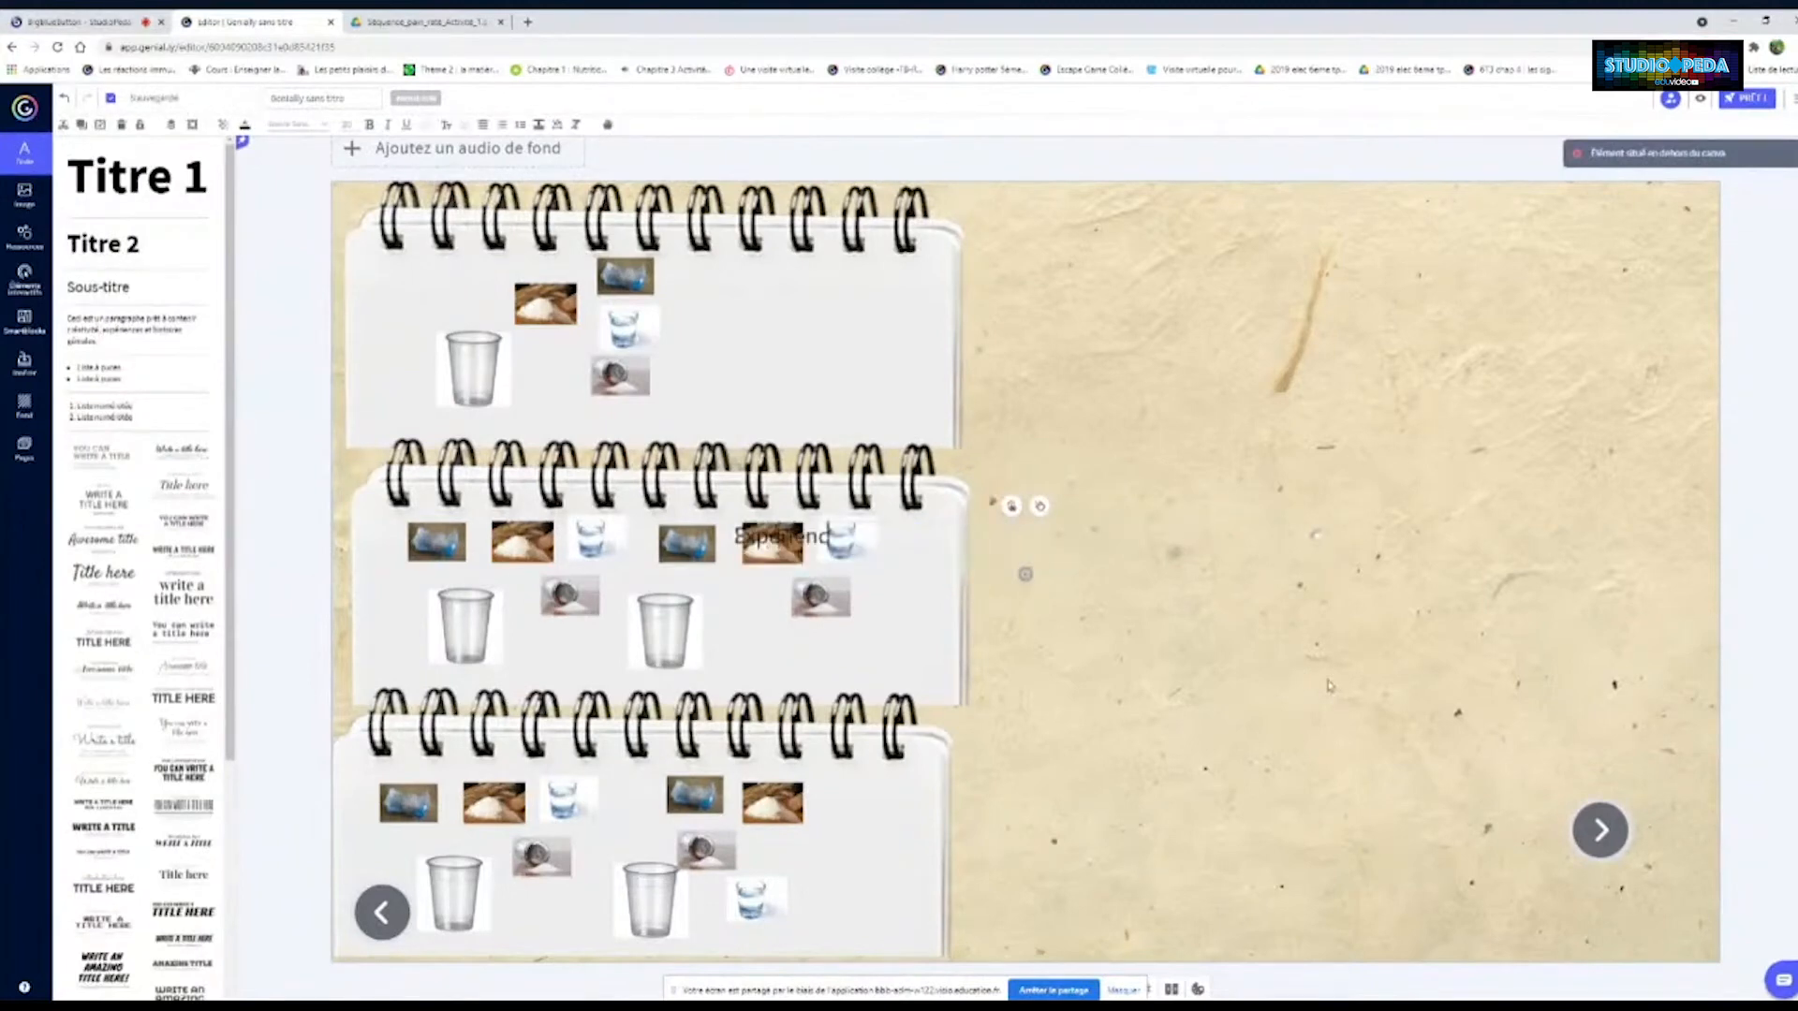
type("e 1")
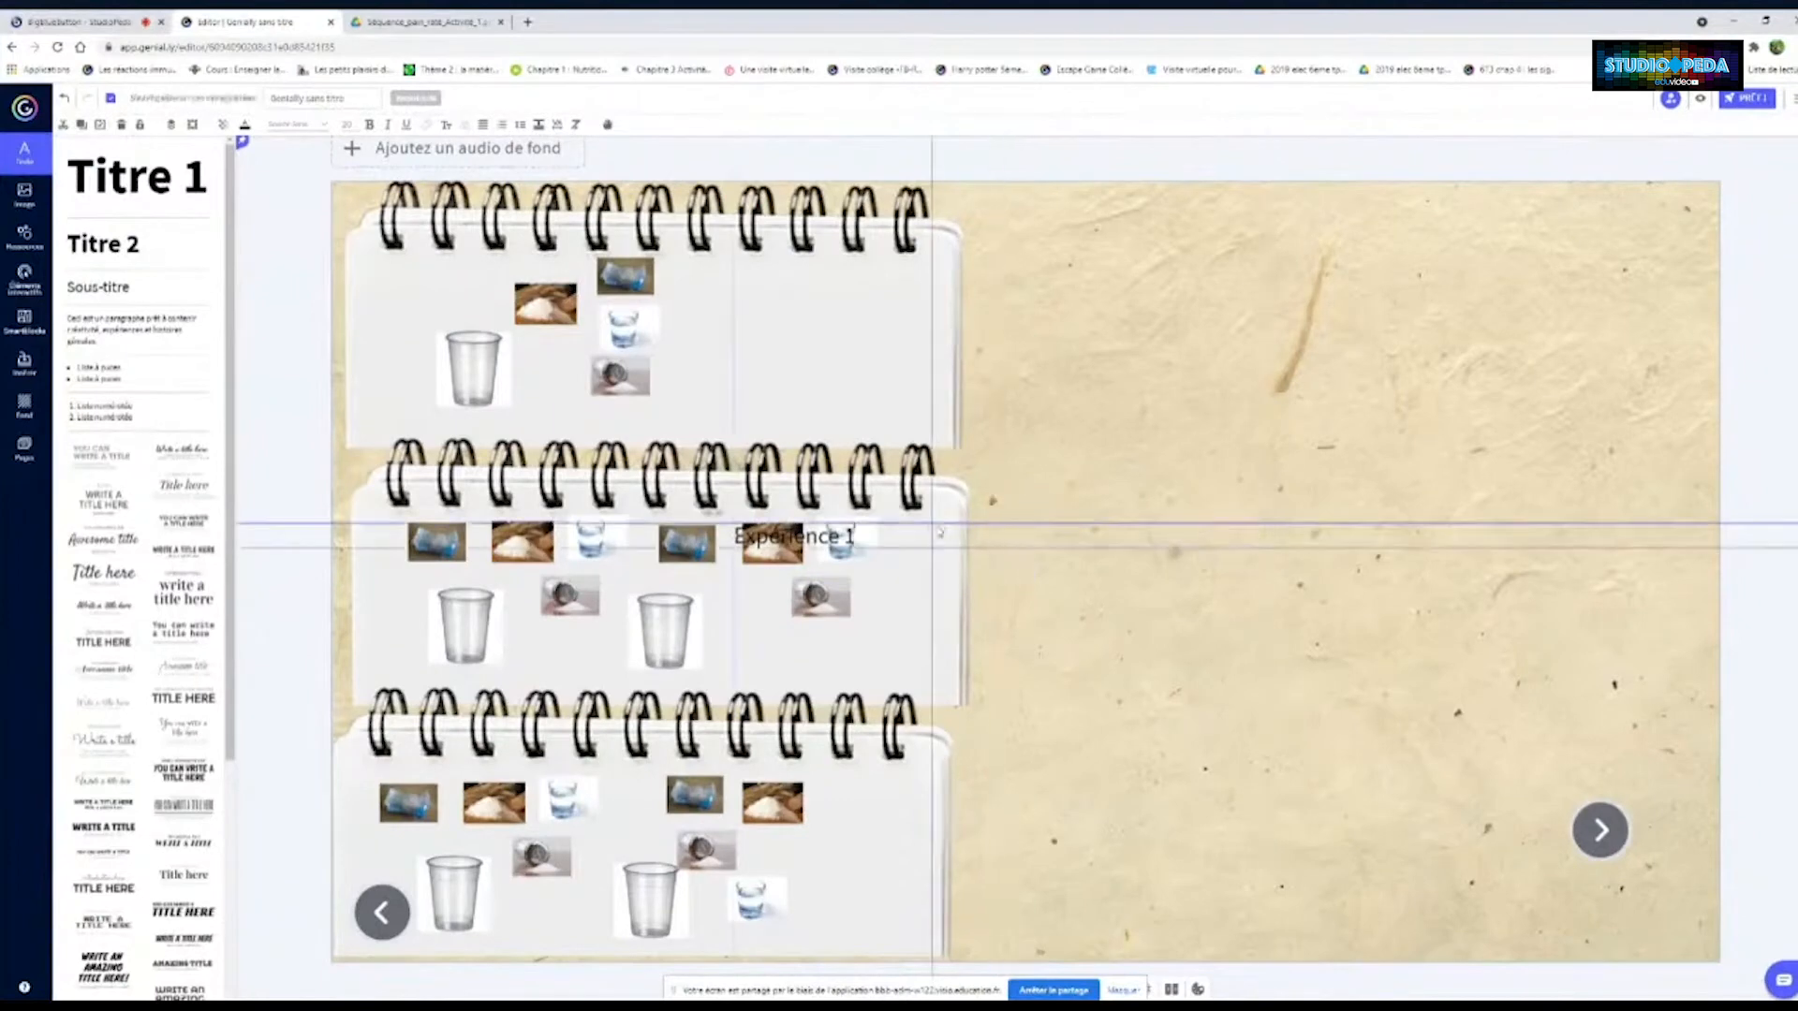
left_click_drag(903, 537, 914, 357)
left_click(1242, 571)
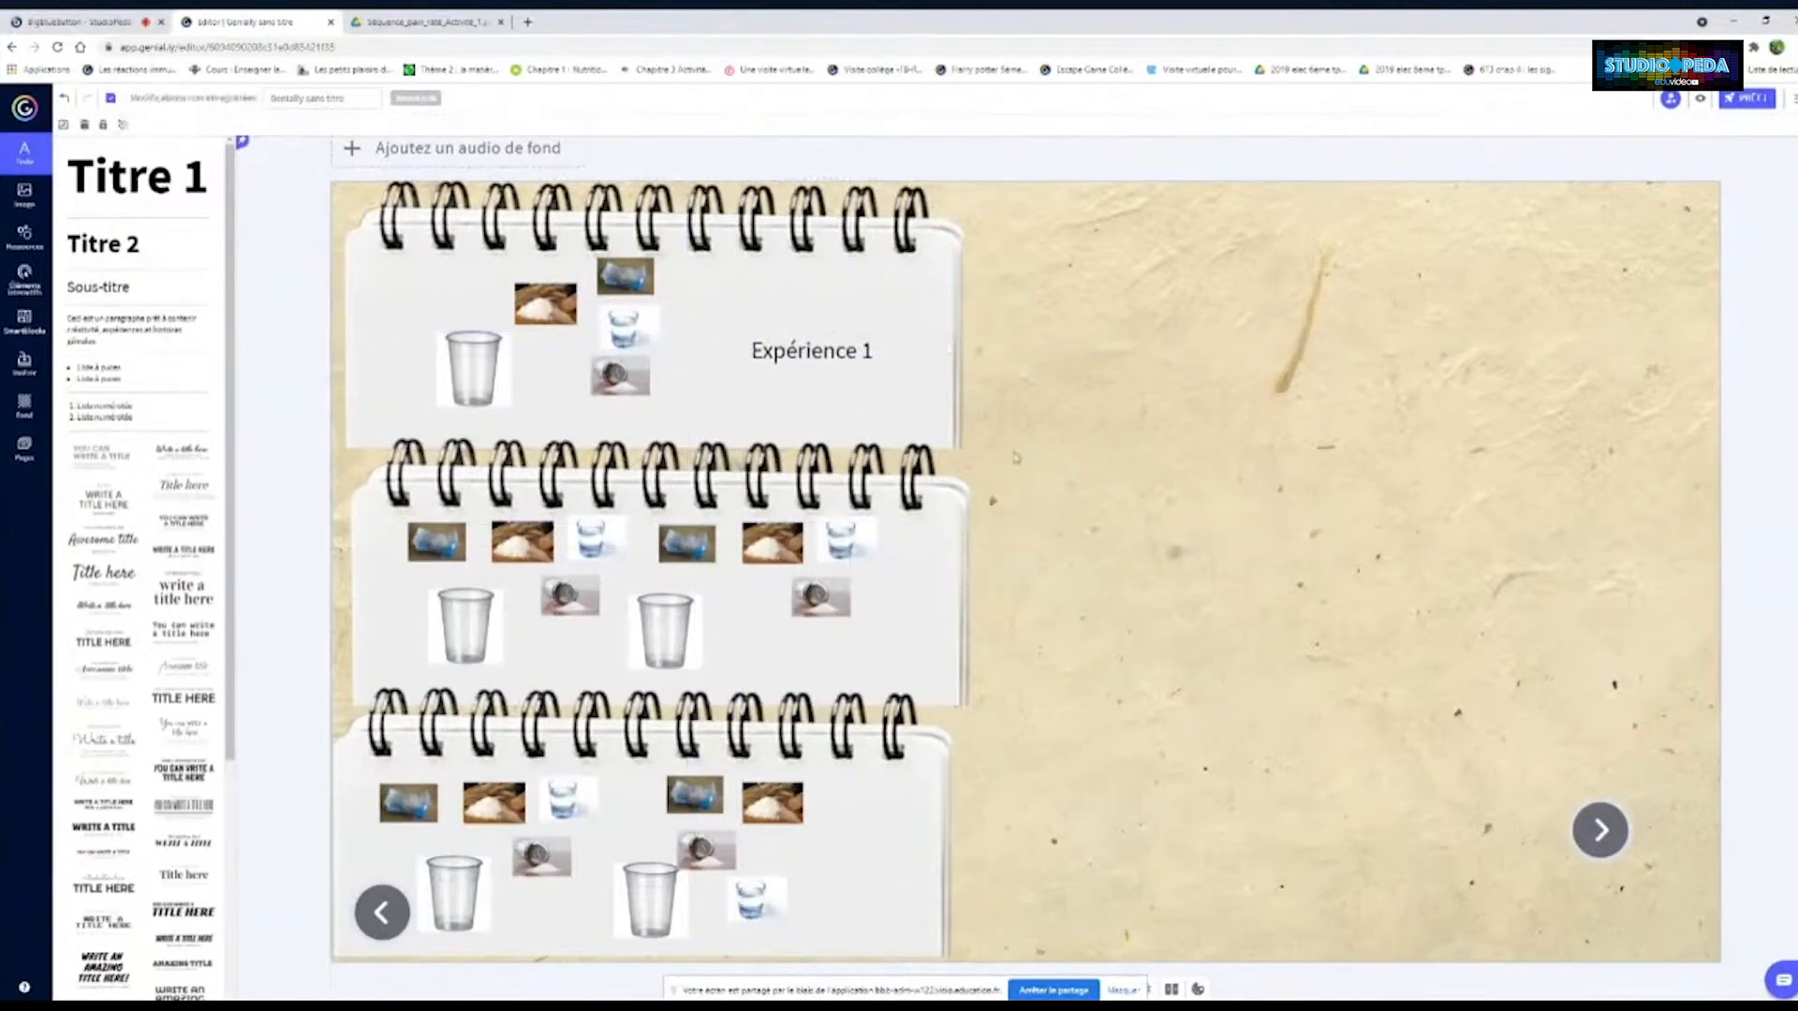
Copy the "Expérience 1" label onto the middle and bottom notepads, renumbering the copies "Expérience 2" and "Expérience 3"
key("ctrl+v")
left_click_drag(902, 347, 934, 923)
key("ctrl+v")
left_click_drag(749, 896, 775, 851)
left_click(875, 902)
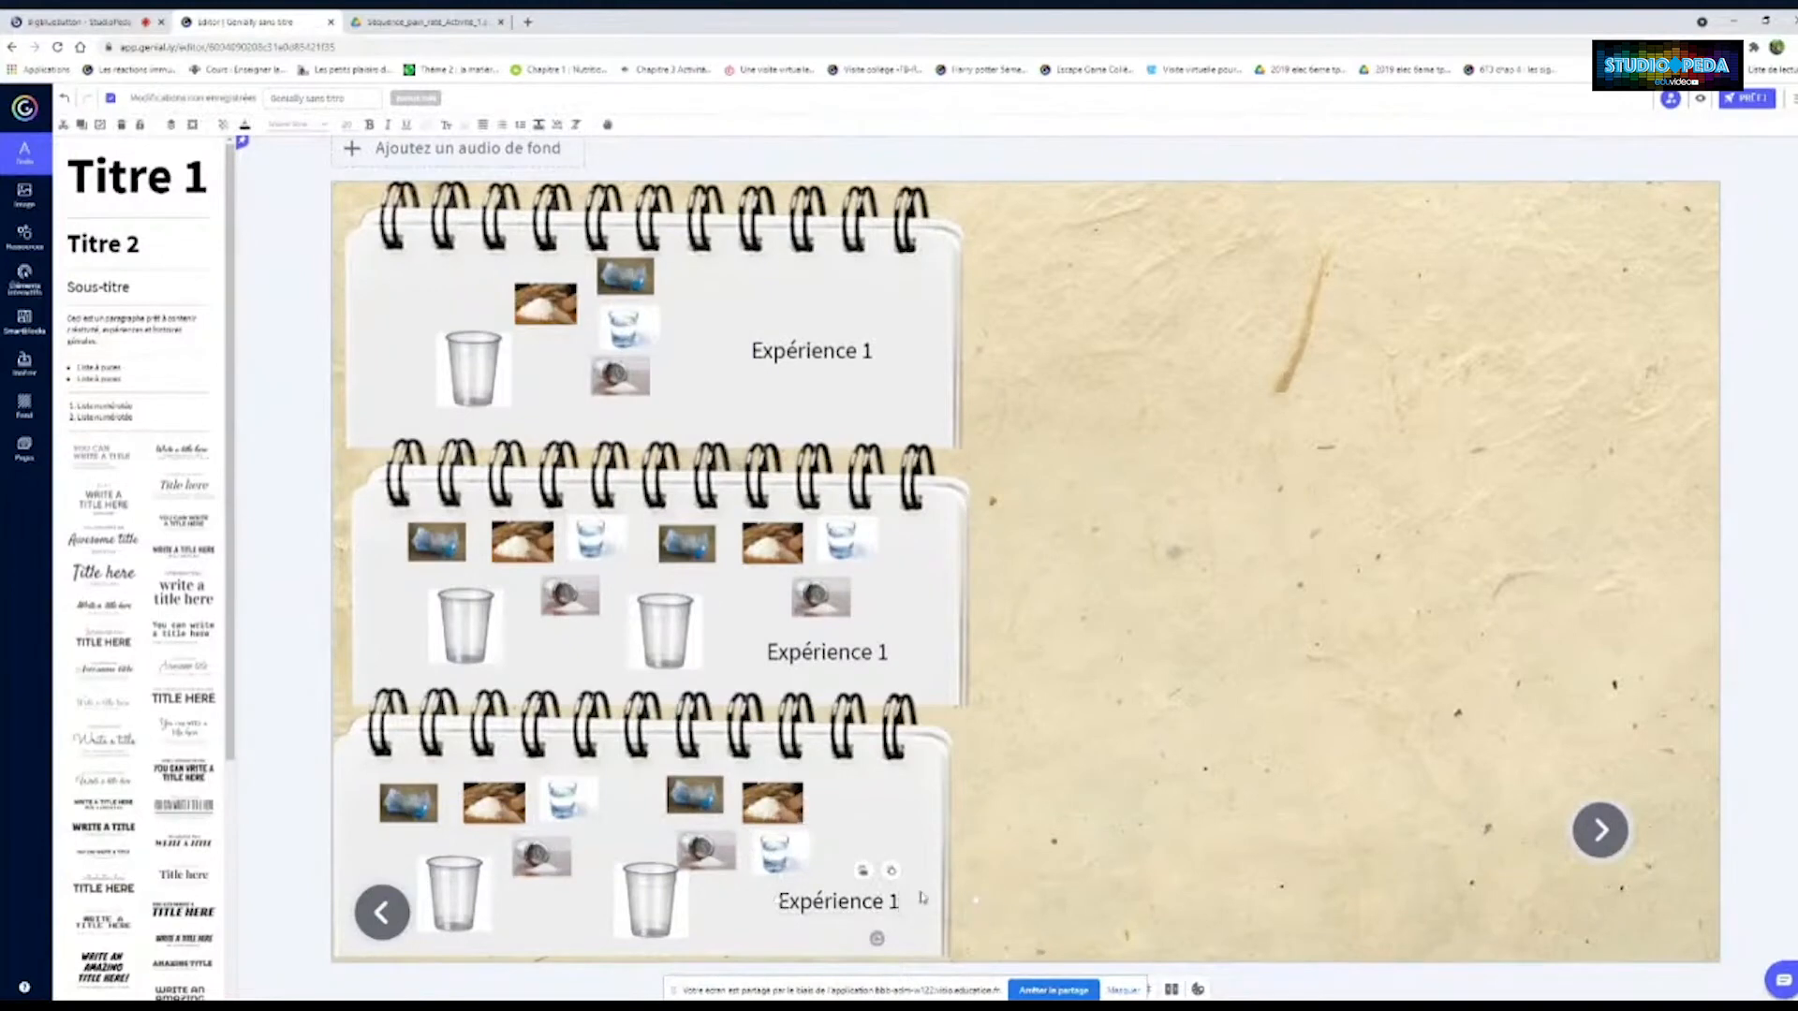
type("3")
left_click(904, 650)
type("2")
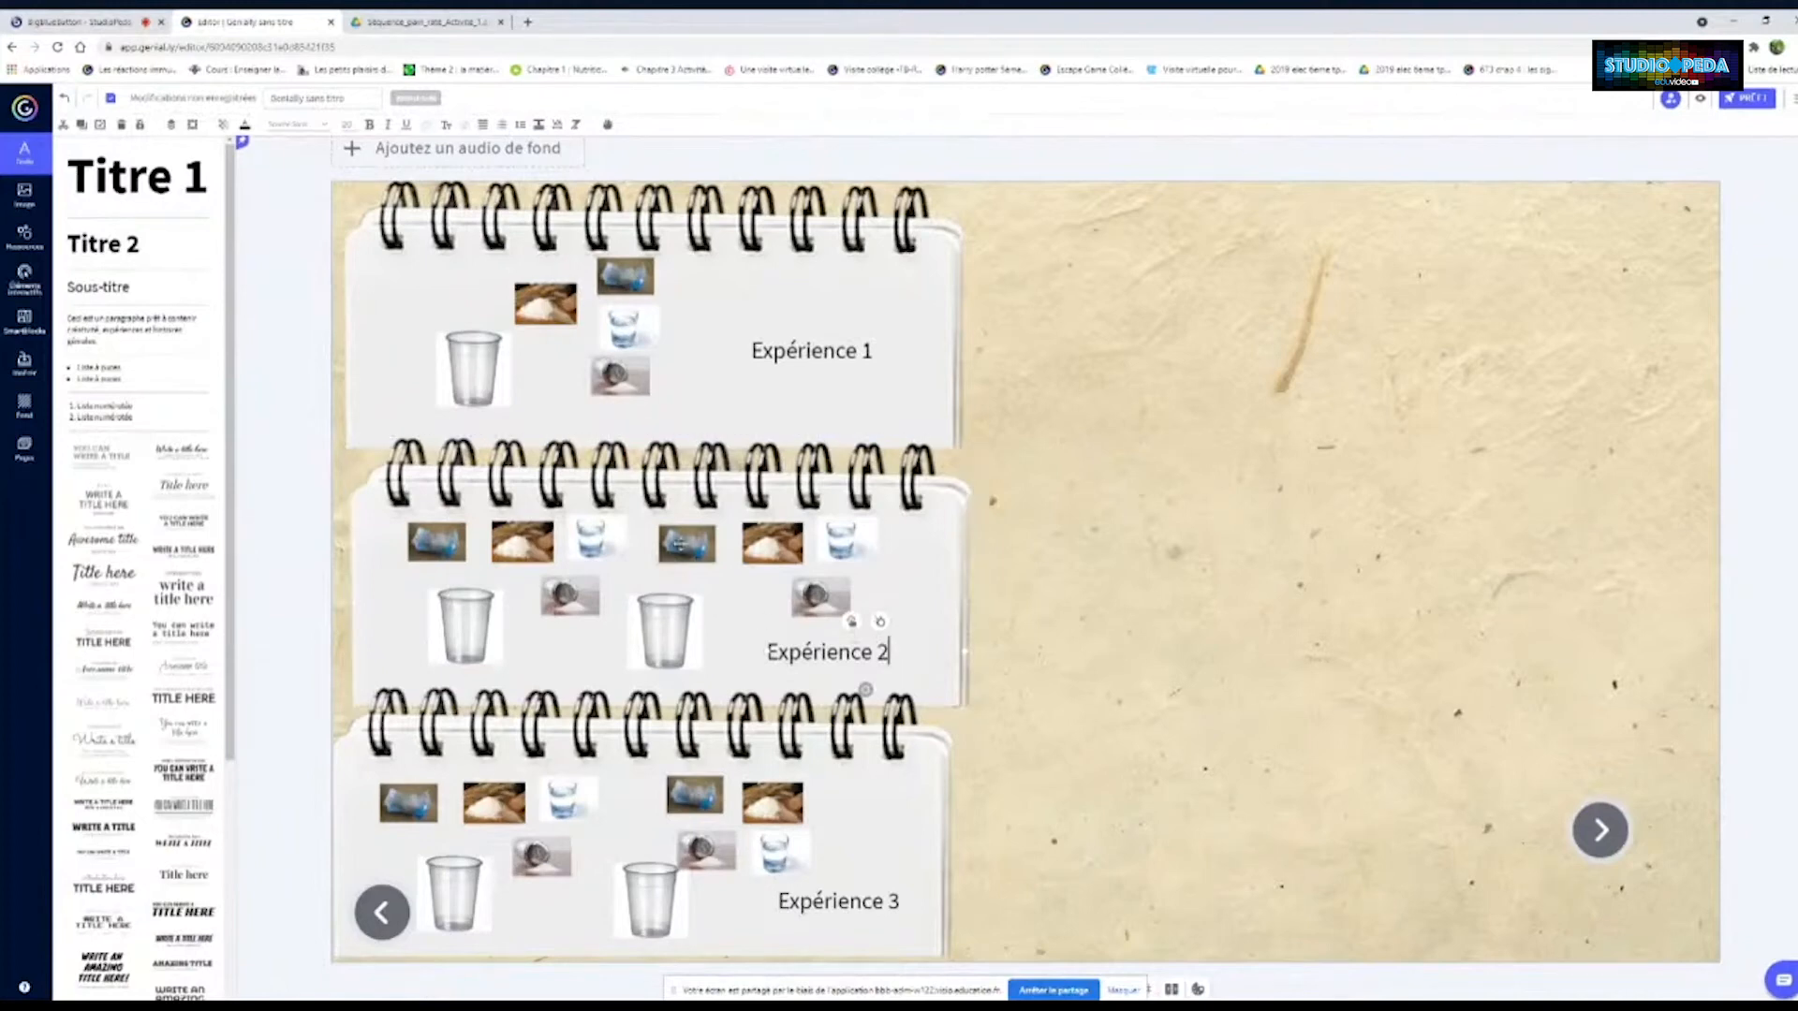
Delete the packet image from the middle notepad's right set and shift that set's cup slightly to the right
left_click(682, 549)
key("Delete")
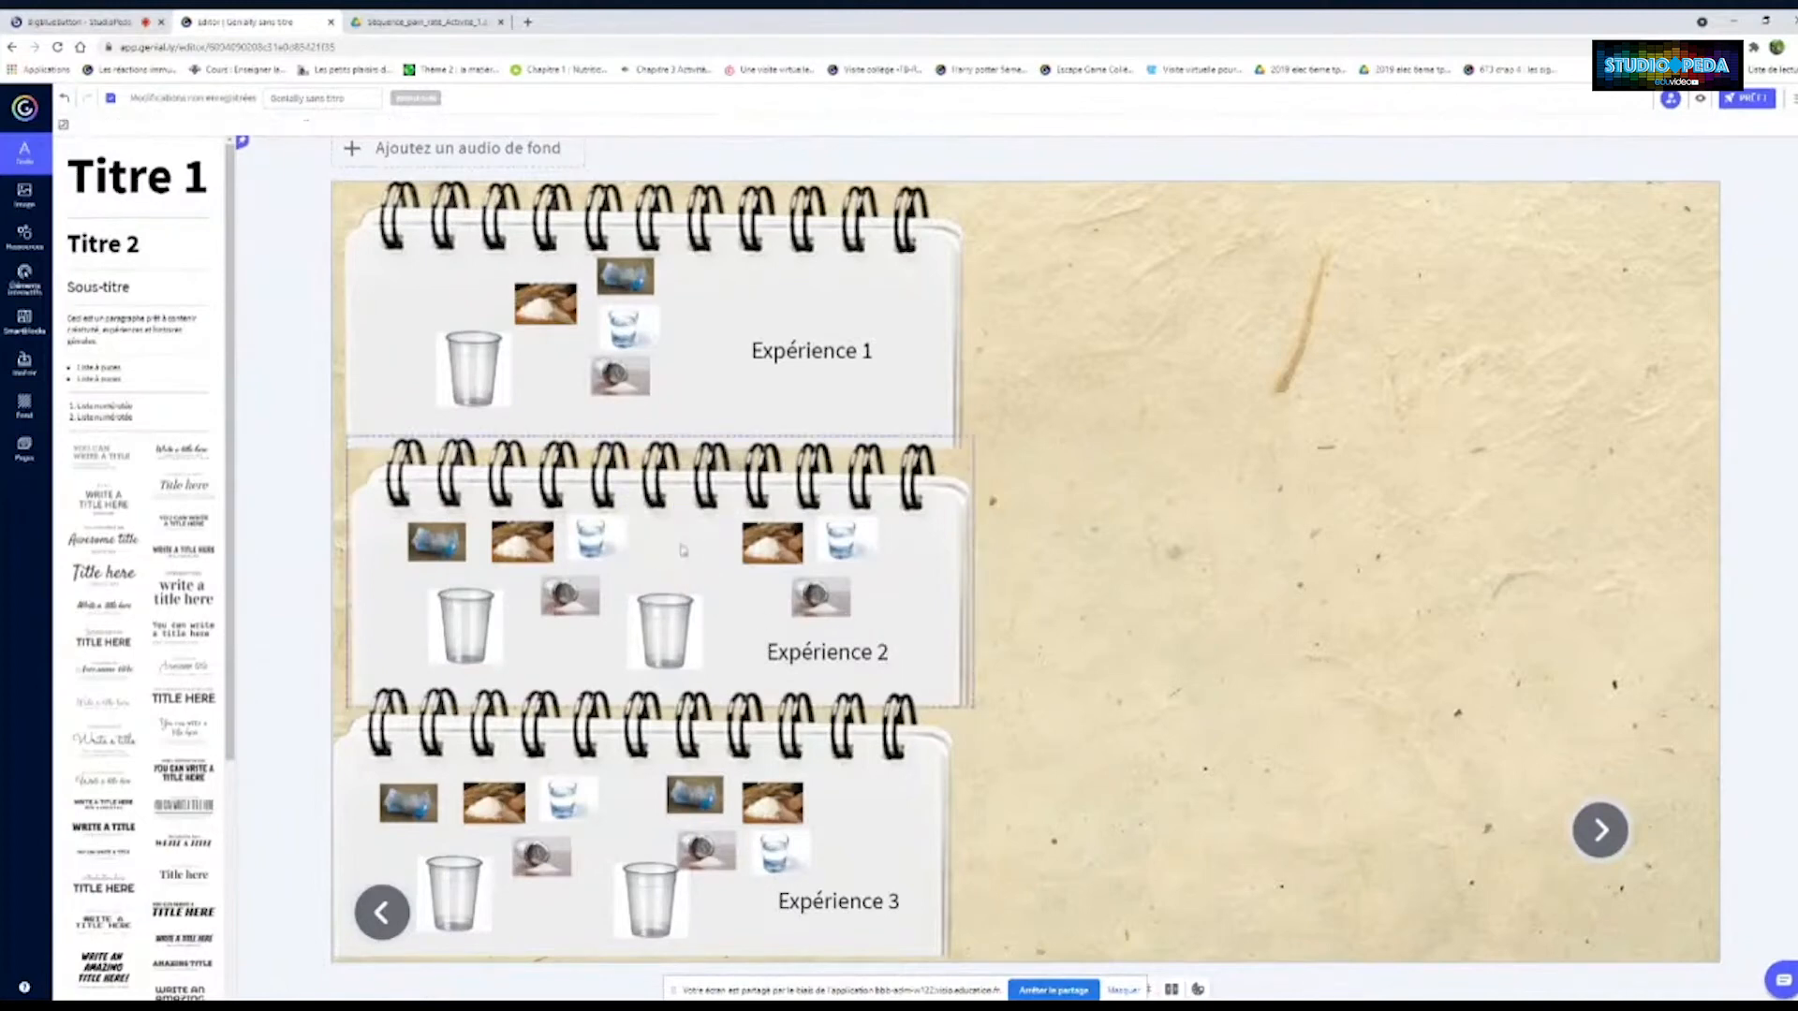
left_click_drag(666, 603, 707, 606)
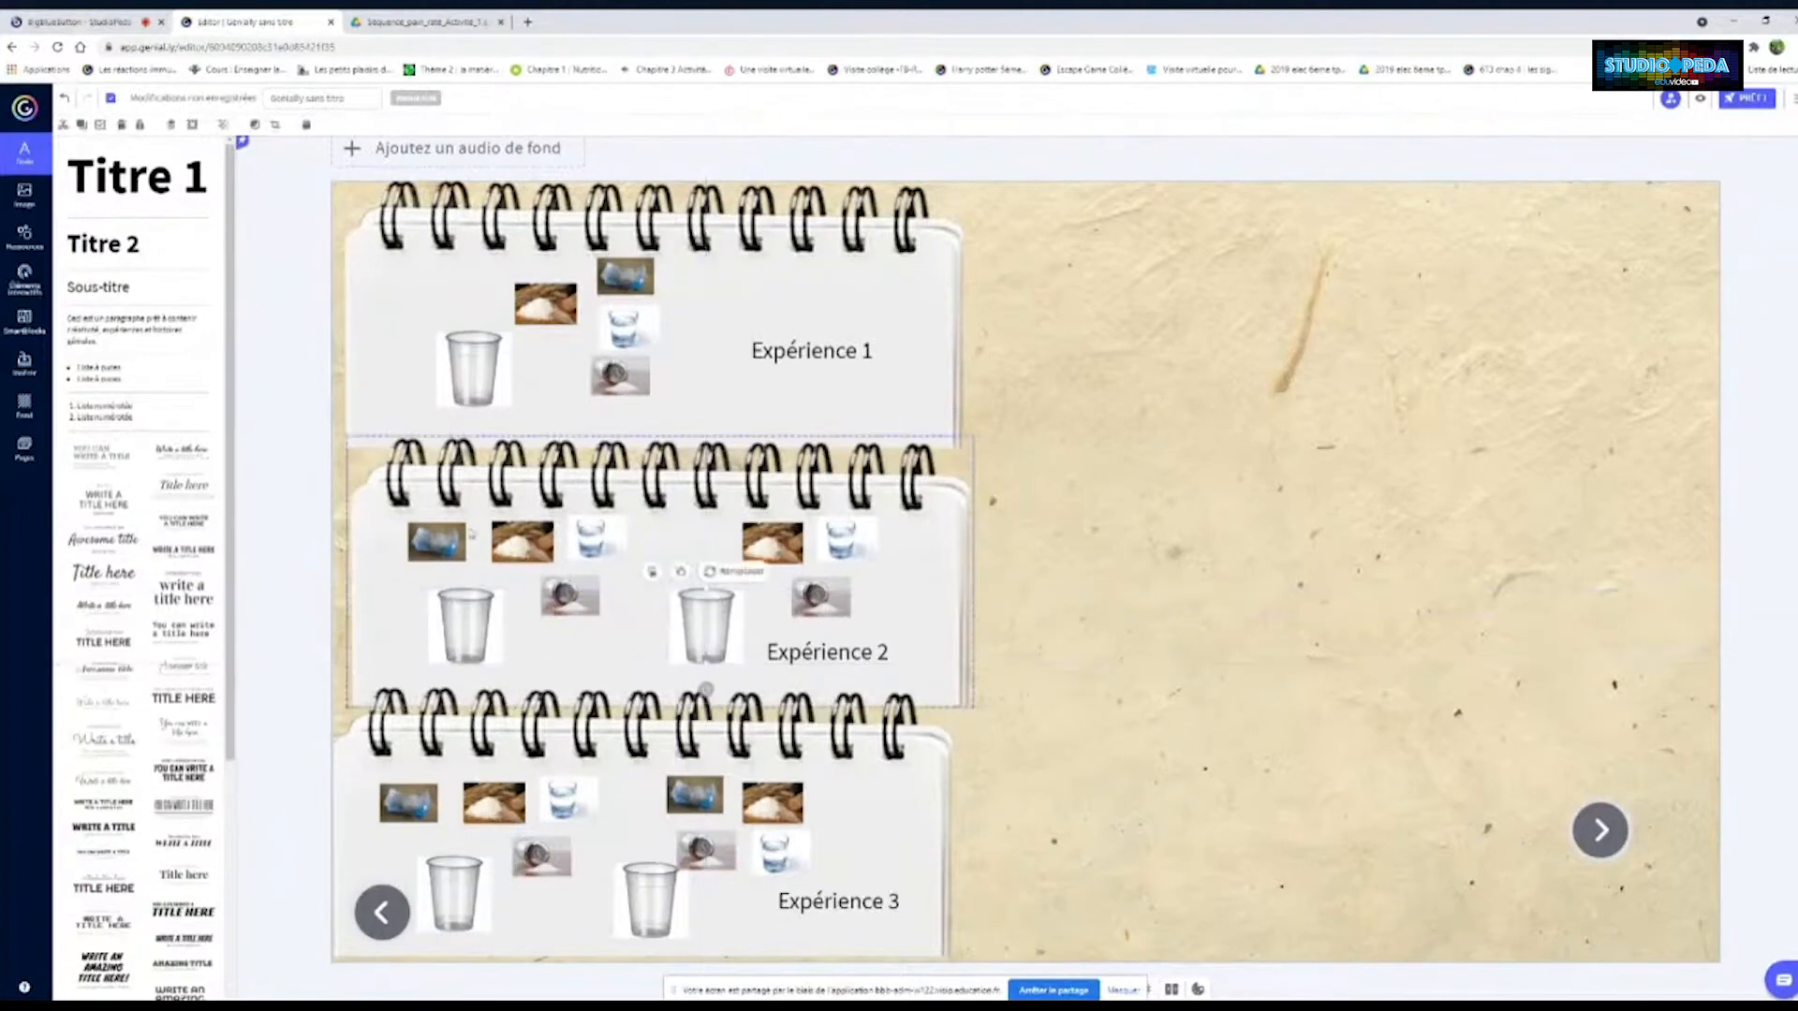
Insert a line arrow, turn and shorten it, and place it pointing down into a cup
left_click(25, 281)
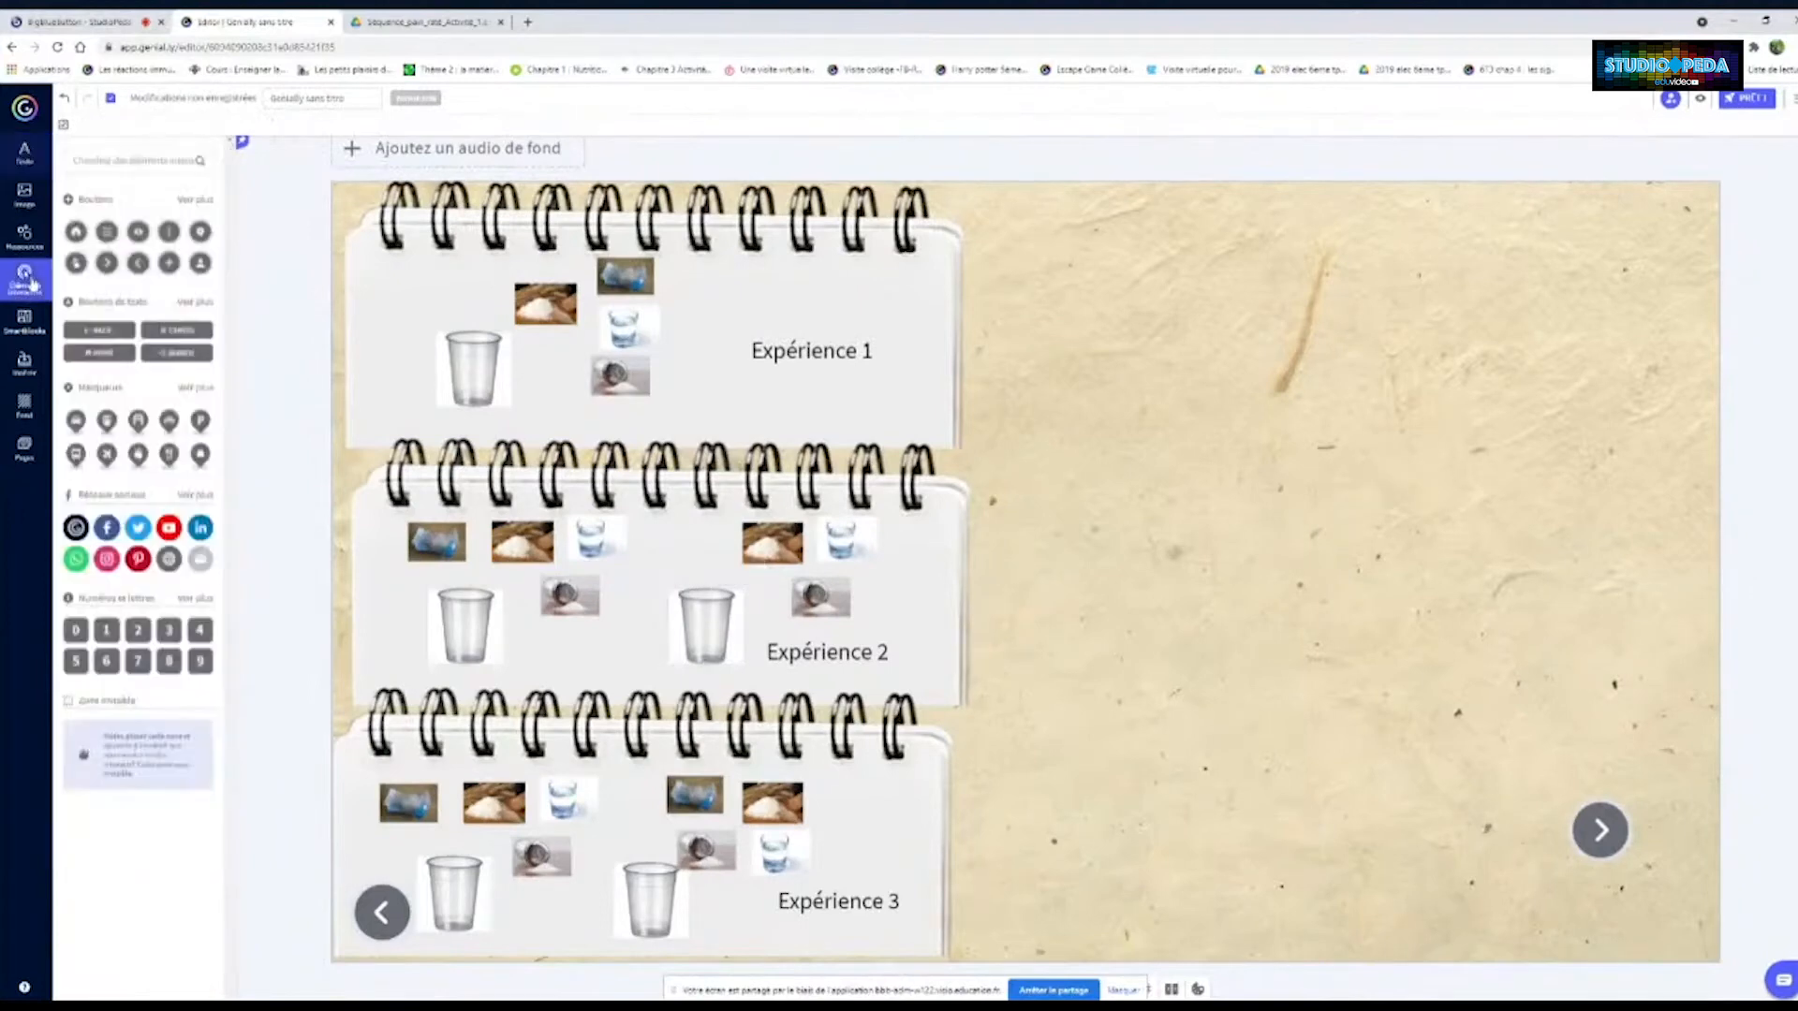
left_click(17, 231)
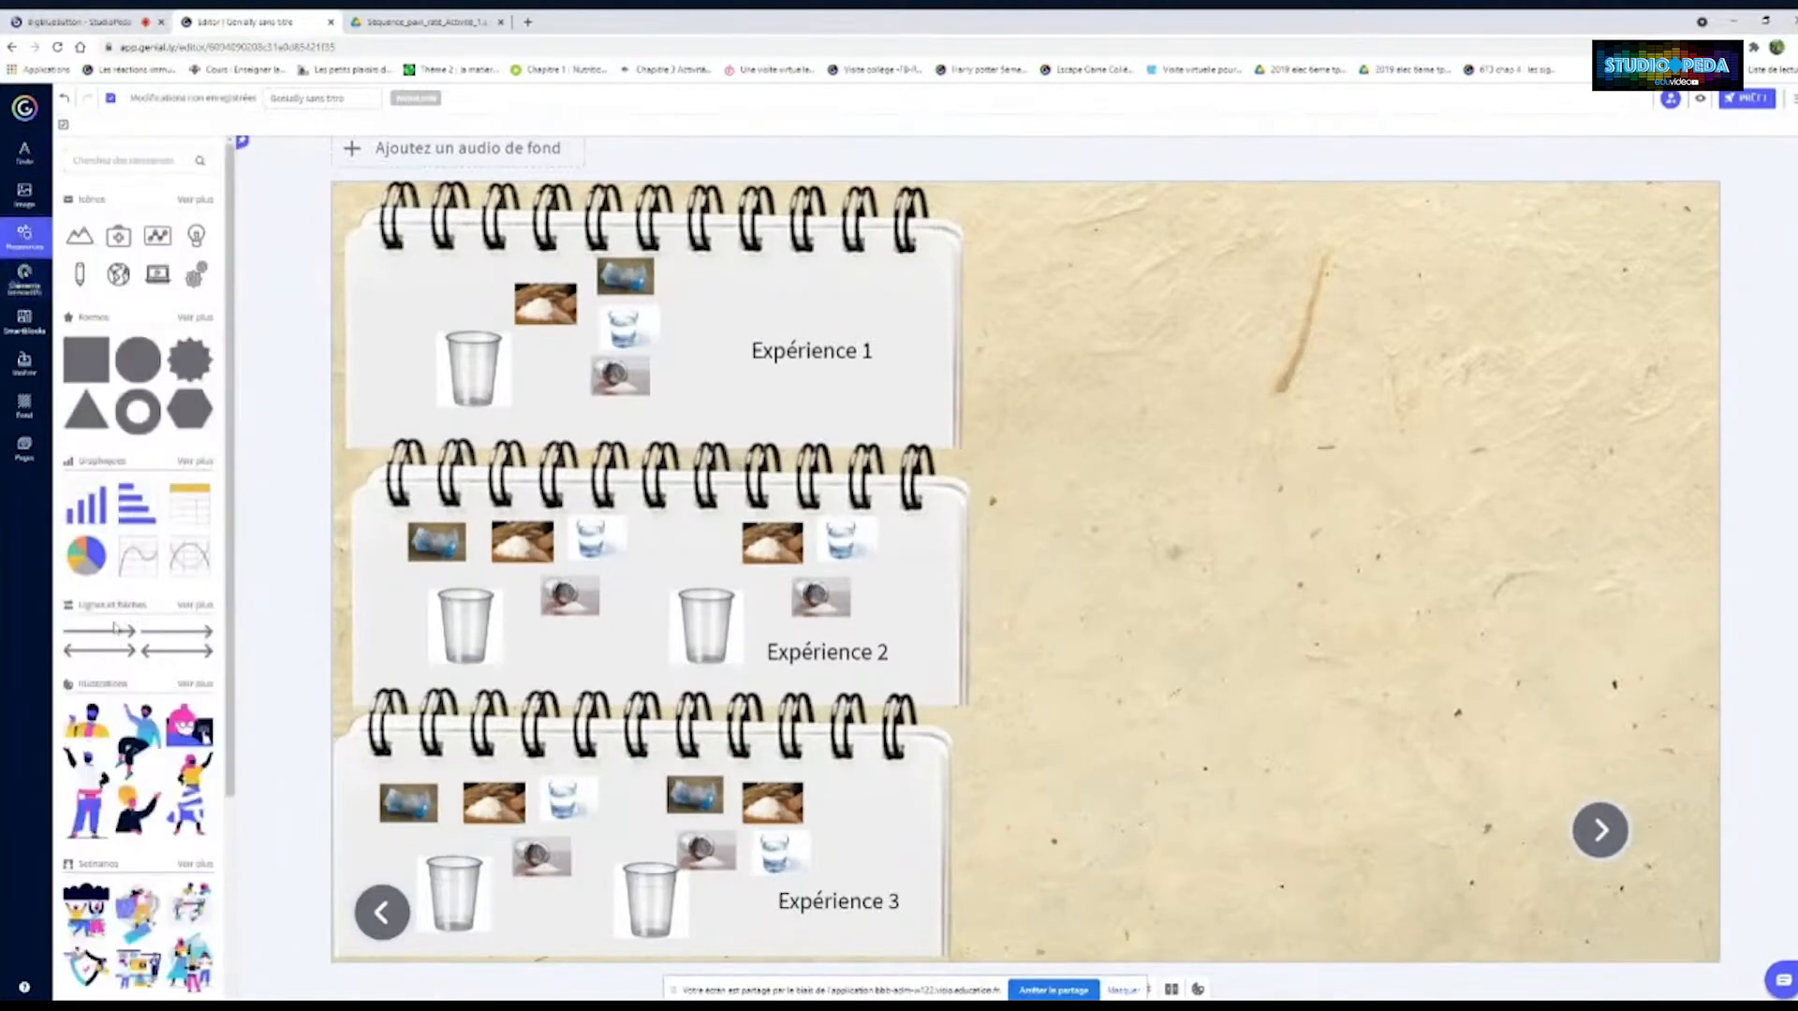
left_click(192, 633)
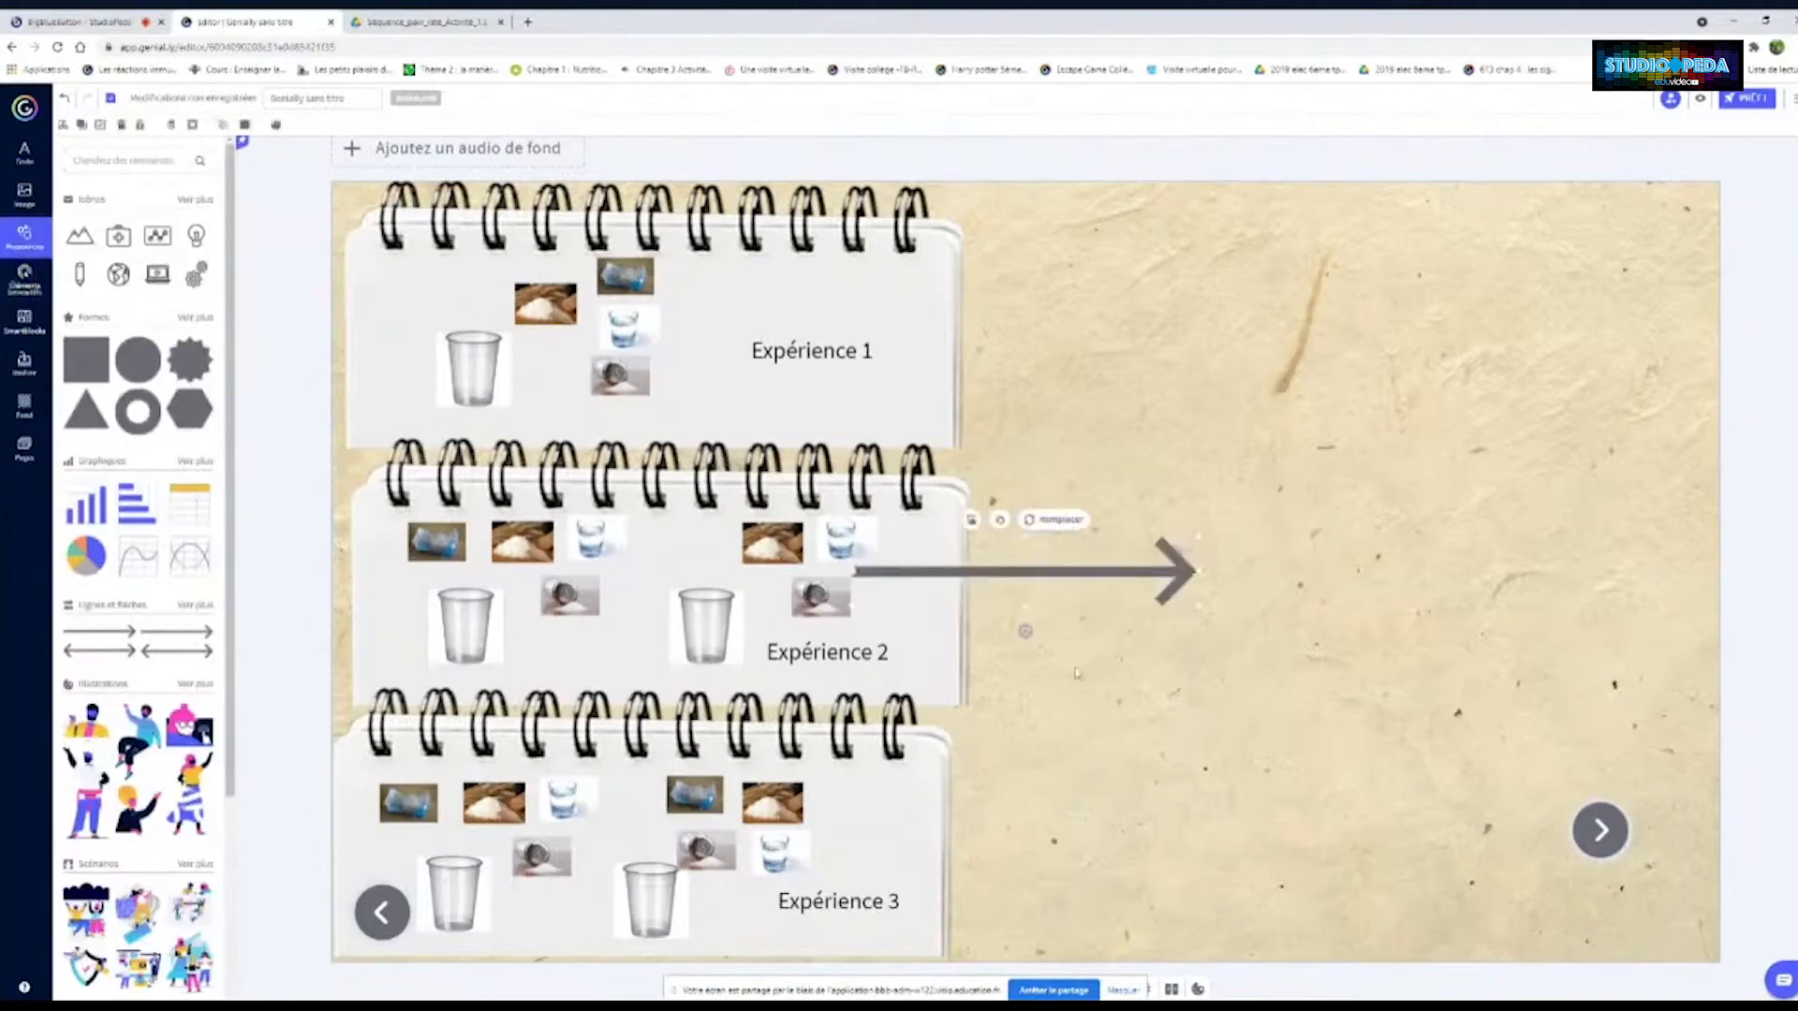
left_click_drag(1025, 630, 990, 480)
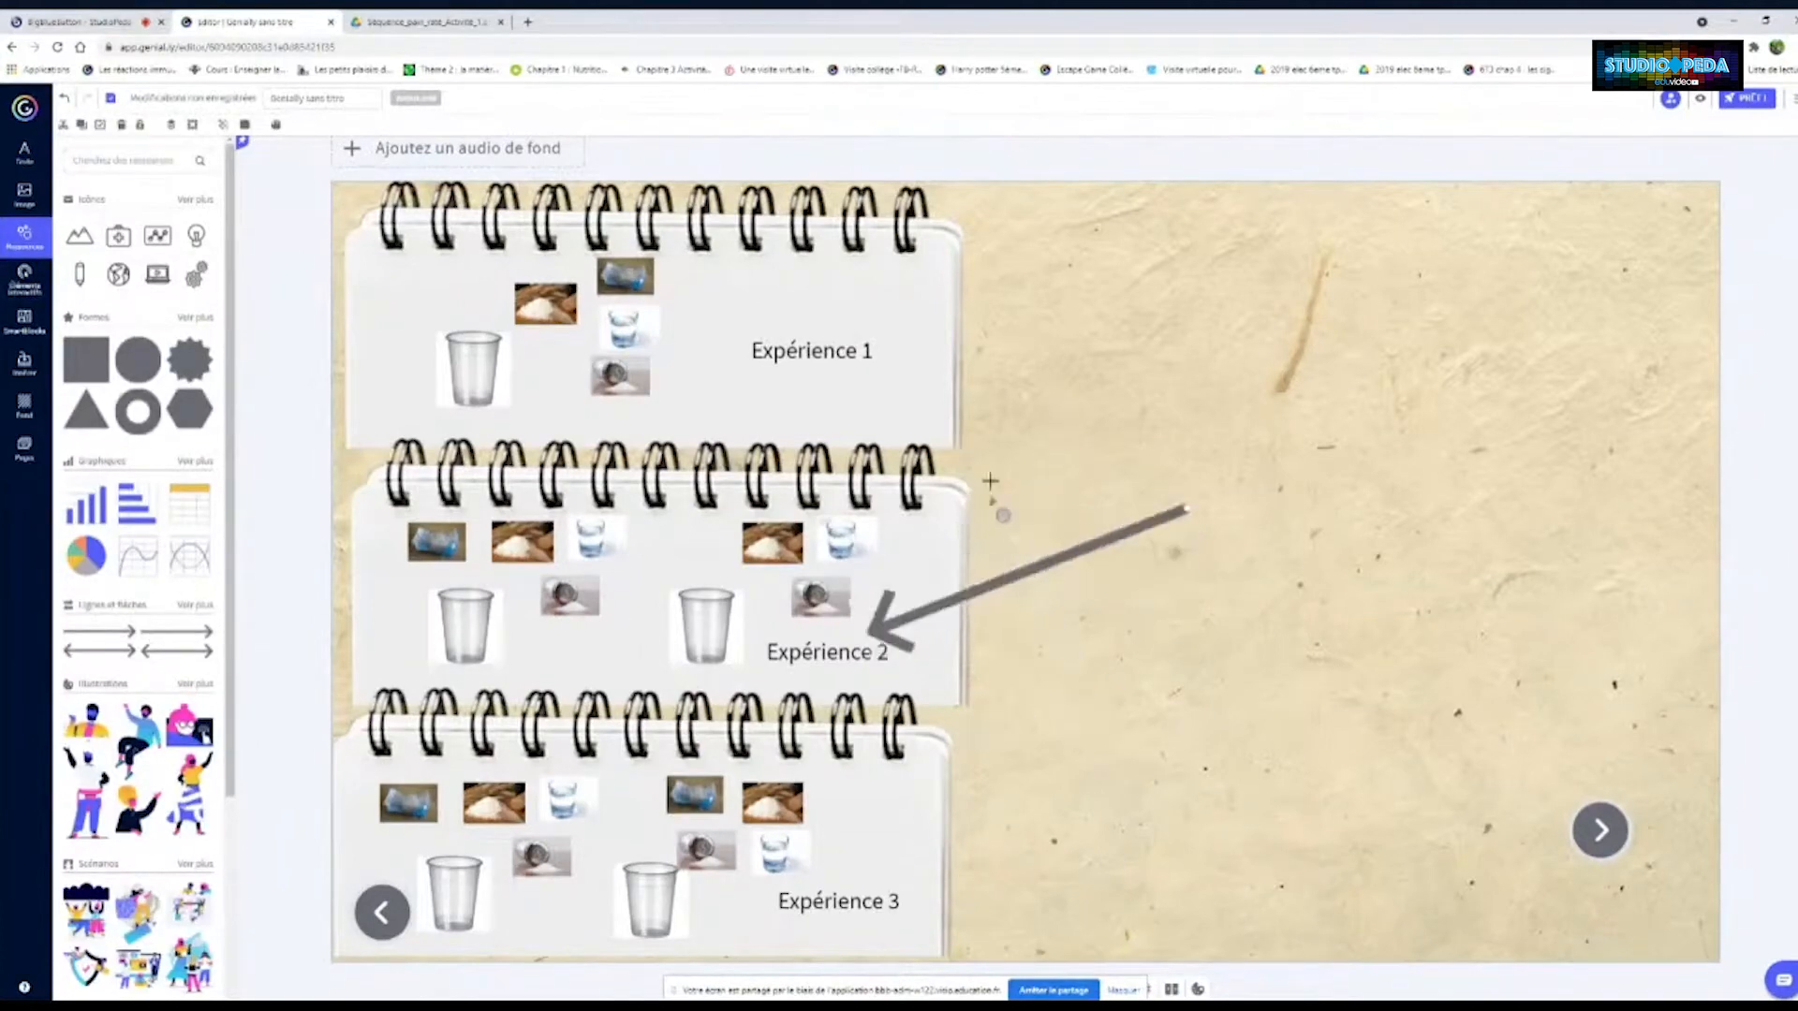
left_click_drag(1186, 511, 498, 848)
Paste copies of the arrow onto the remaining cups and delete the salt image beside the bottom notepad's right cup
key("ctrl+c")
key("ctrl+v")
key("ctrl+v")
key("ctrl+v")
key("ctrl+v")
left_click(697, 856)
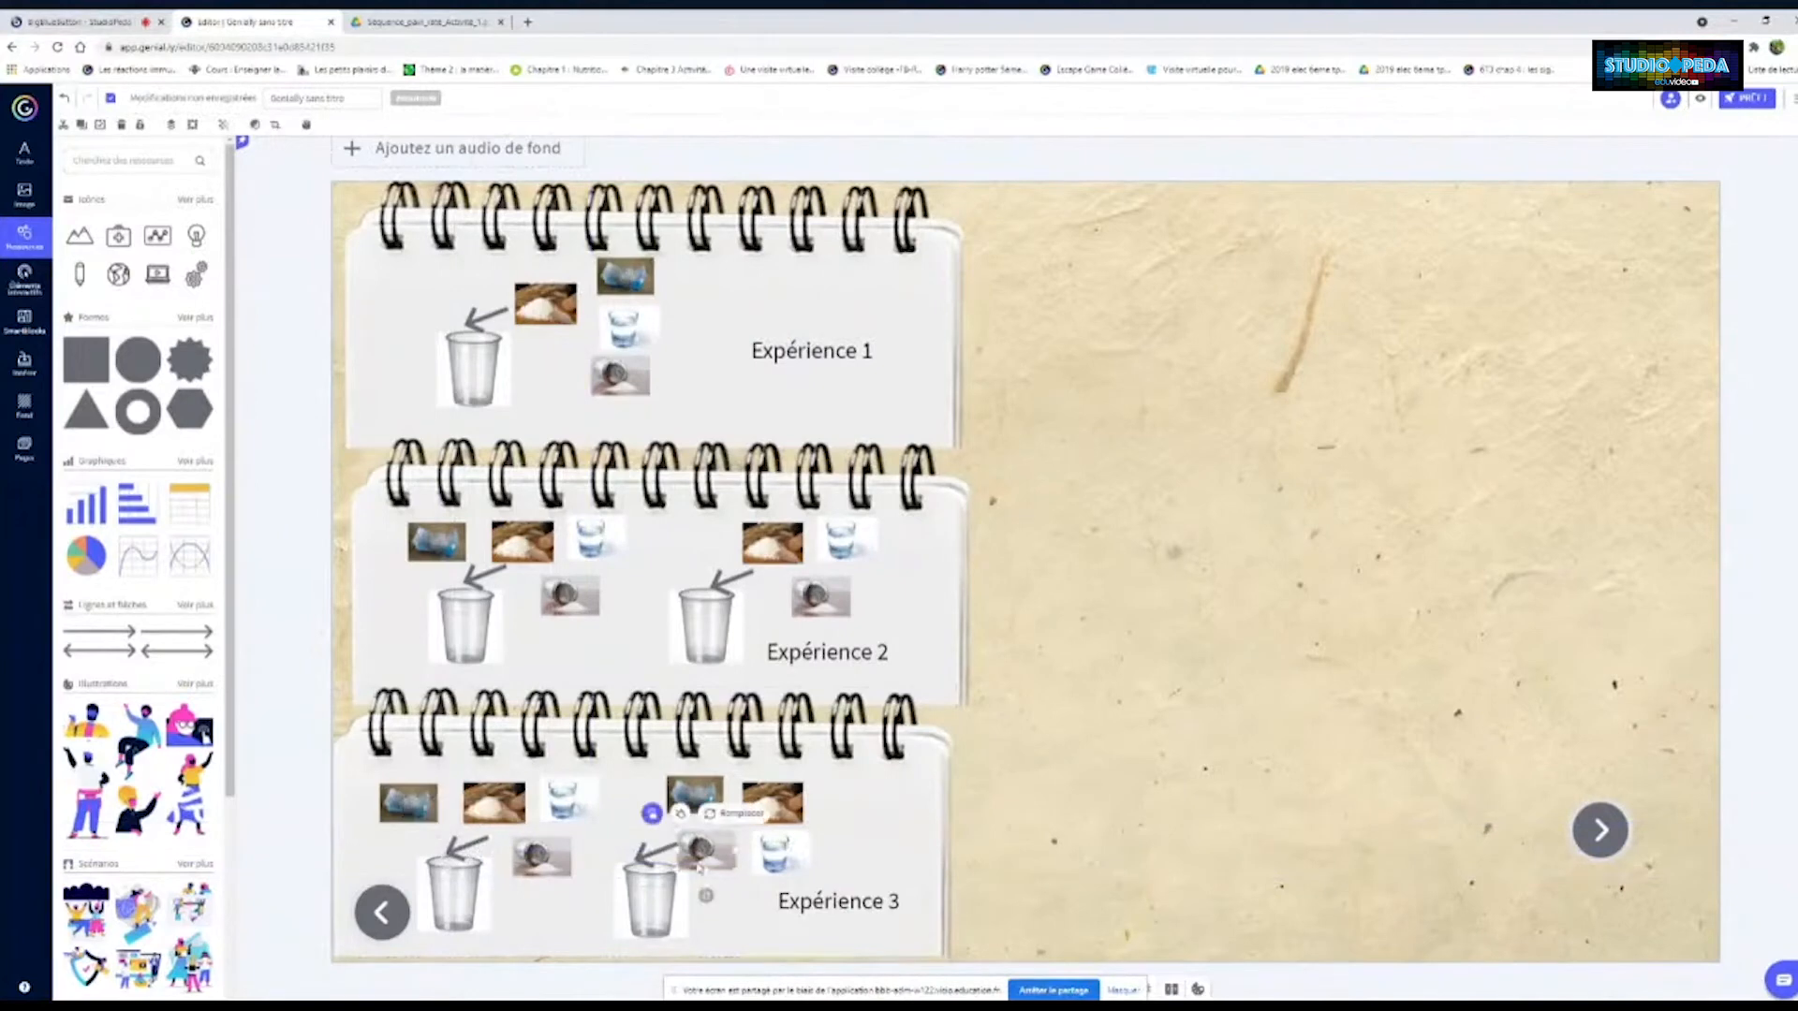
key("Delete")
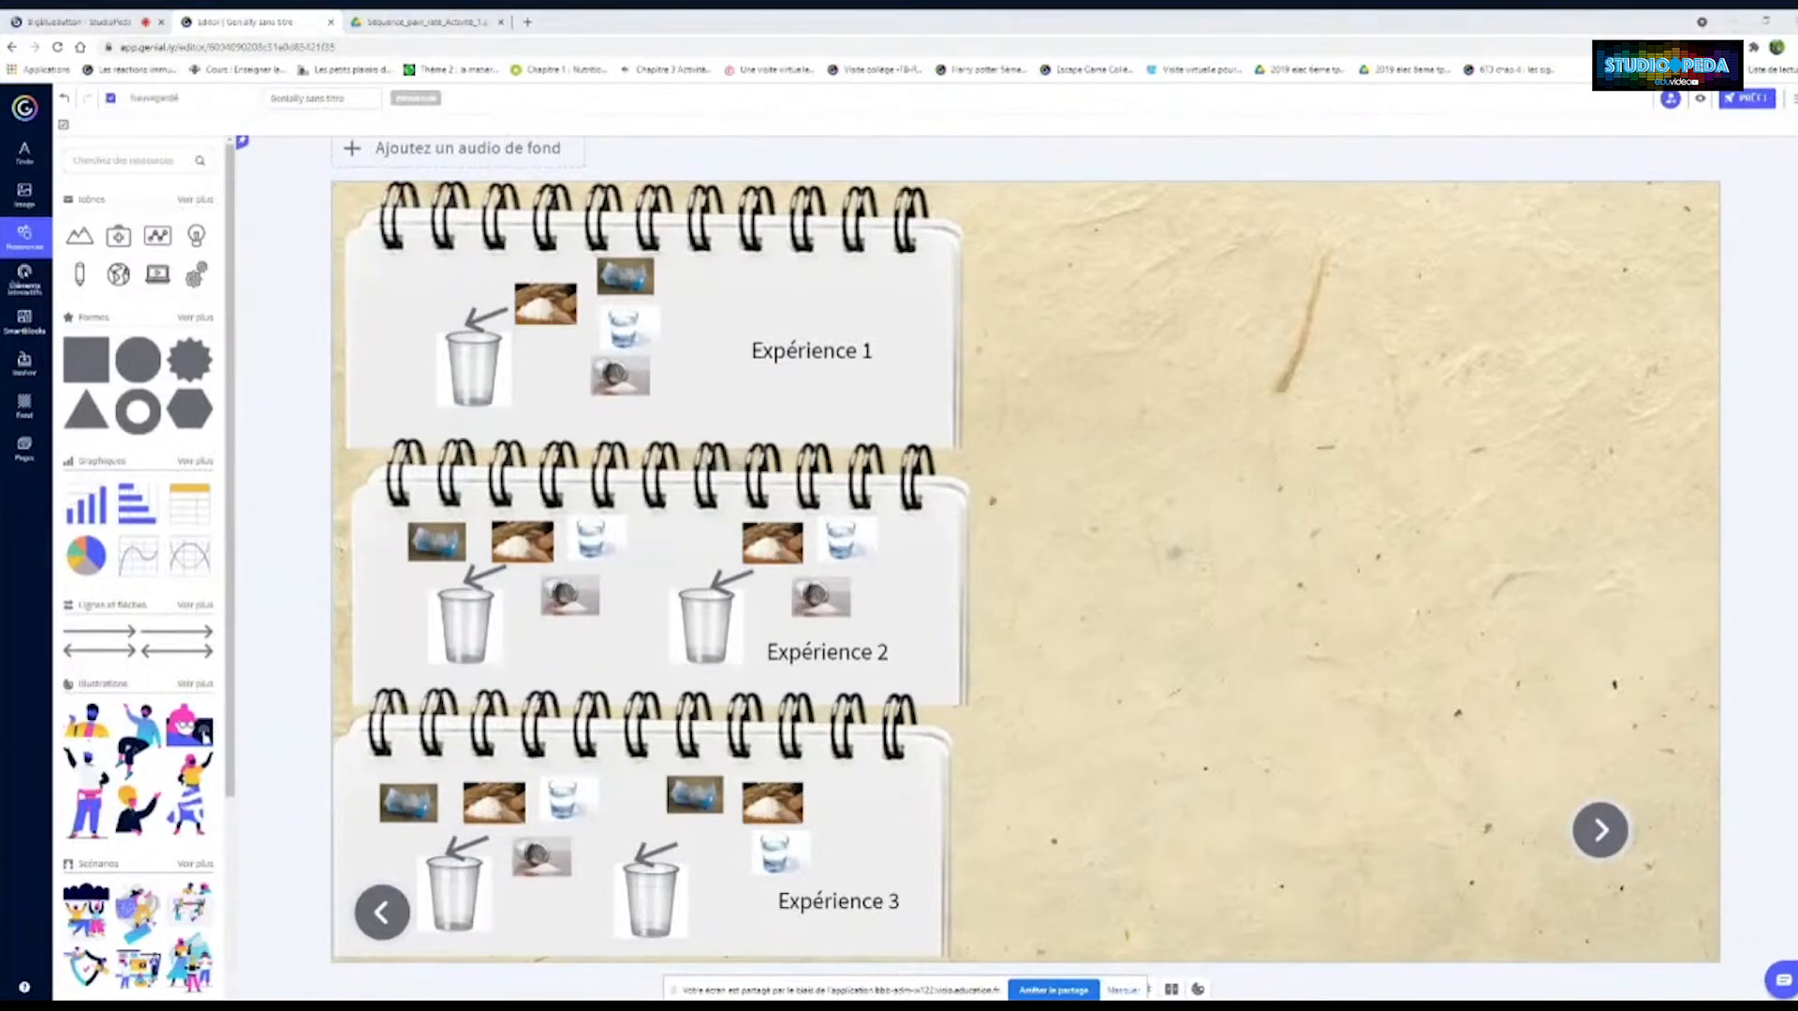
Paste the instruction text beginning "Parmi ces trois expériences" and place it at the top of the blank area beside the notepads
key("ctrl+v")
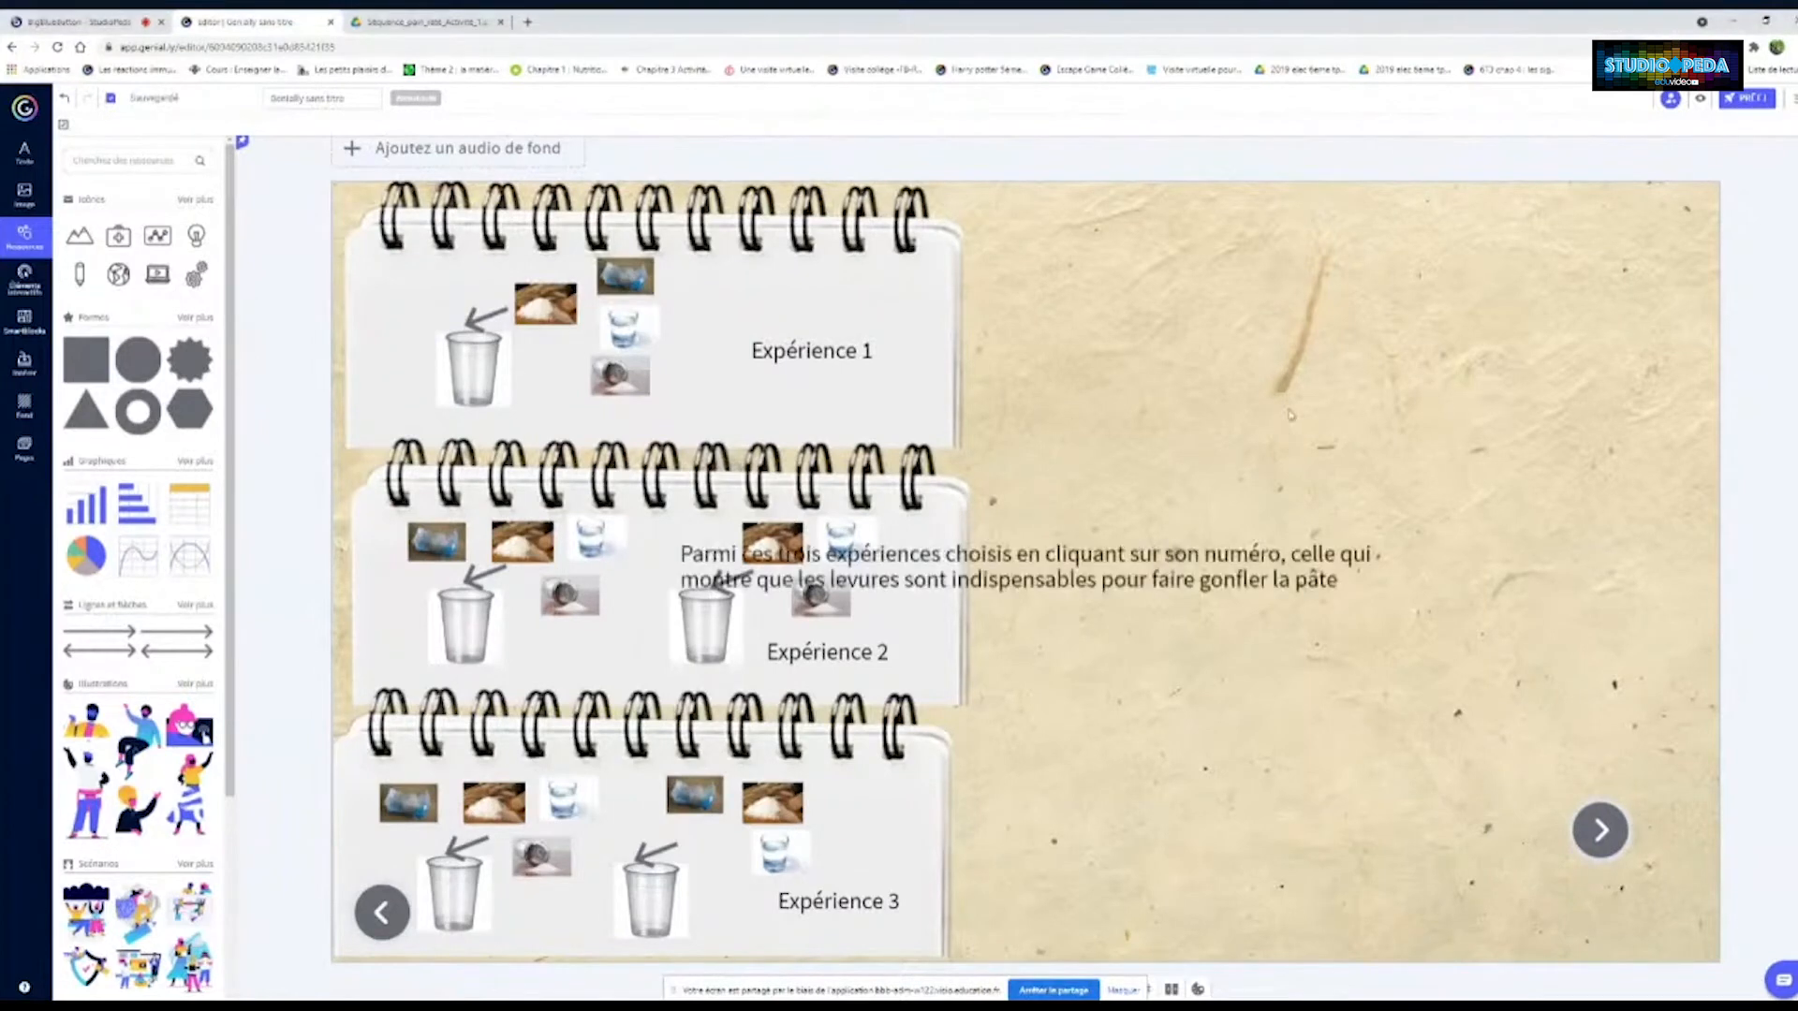
left_click_drag(1226, 540, 1557, 228)
double_click(1557, 232)
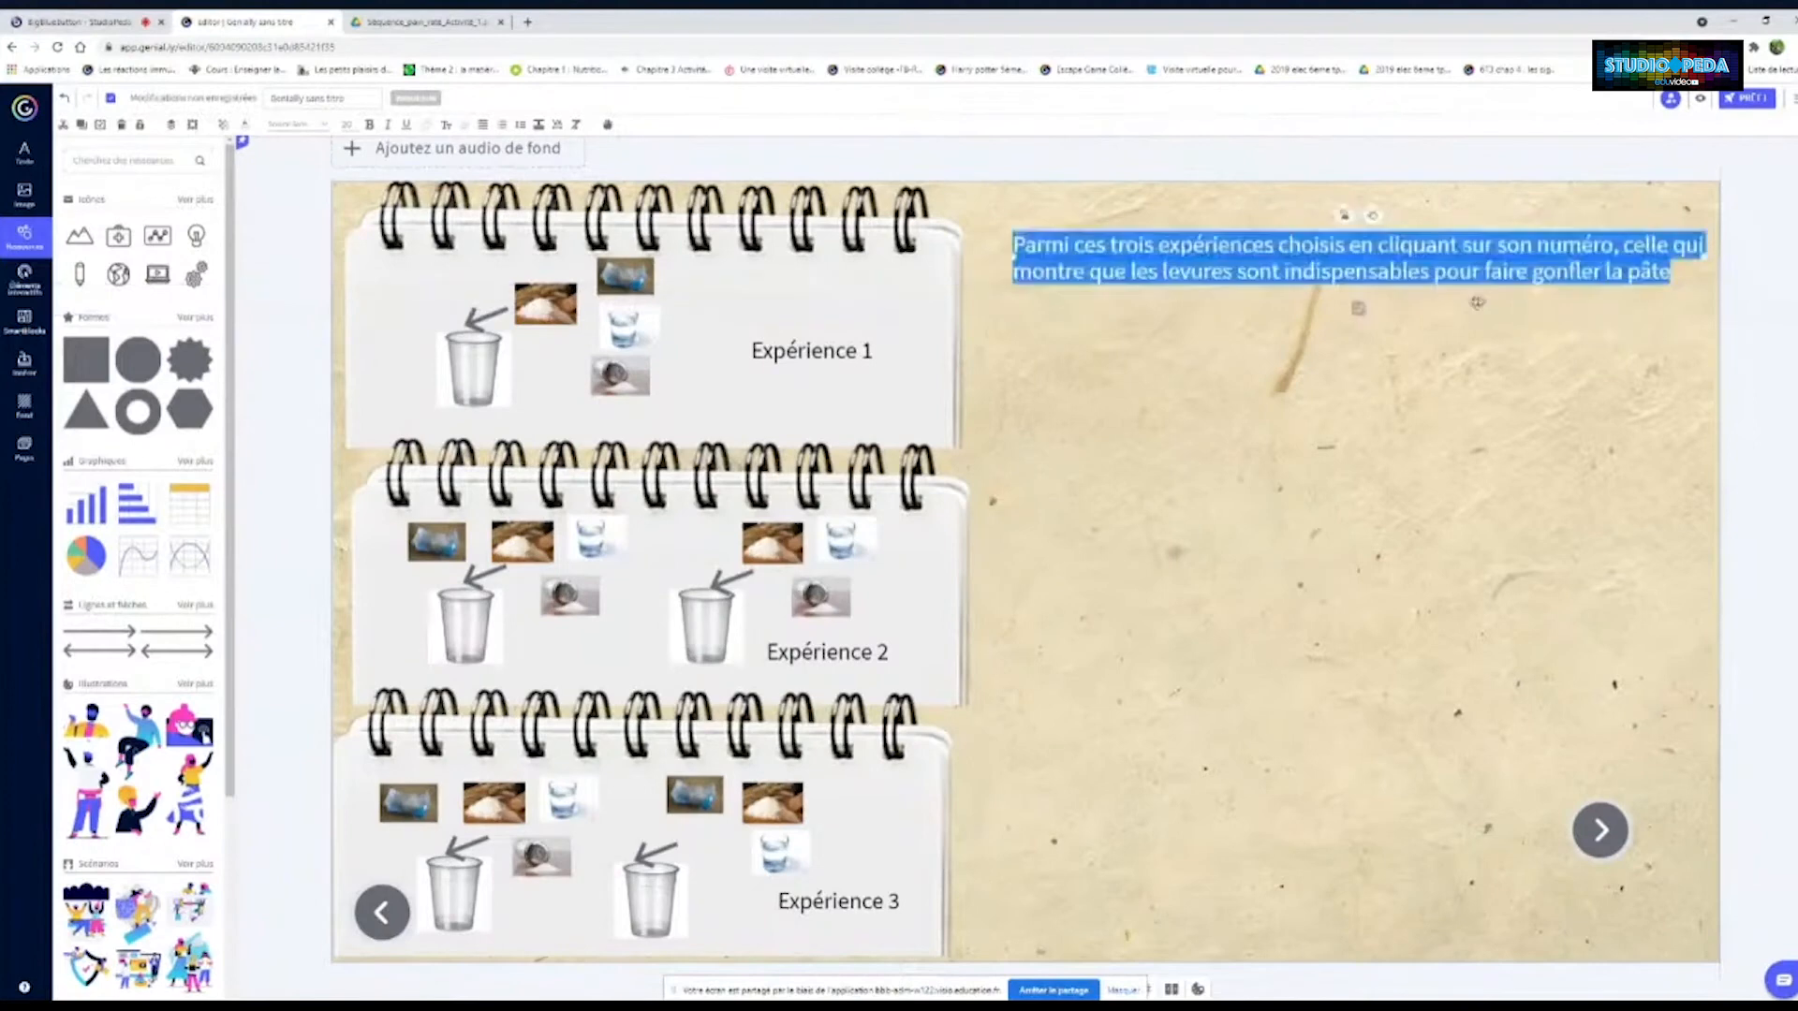
left_click(1247, 401)
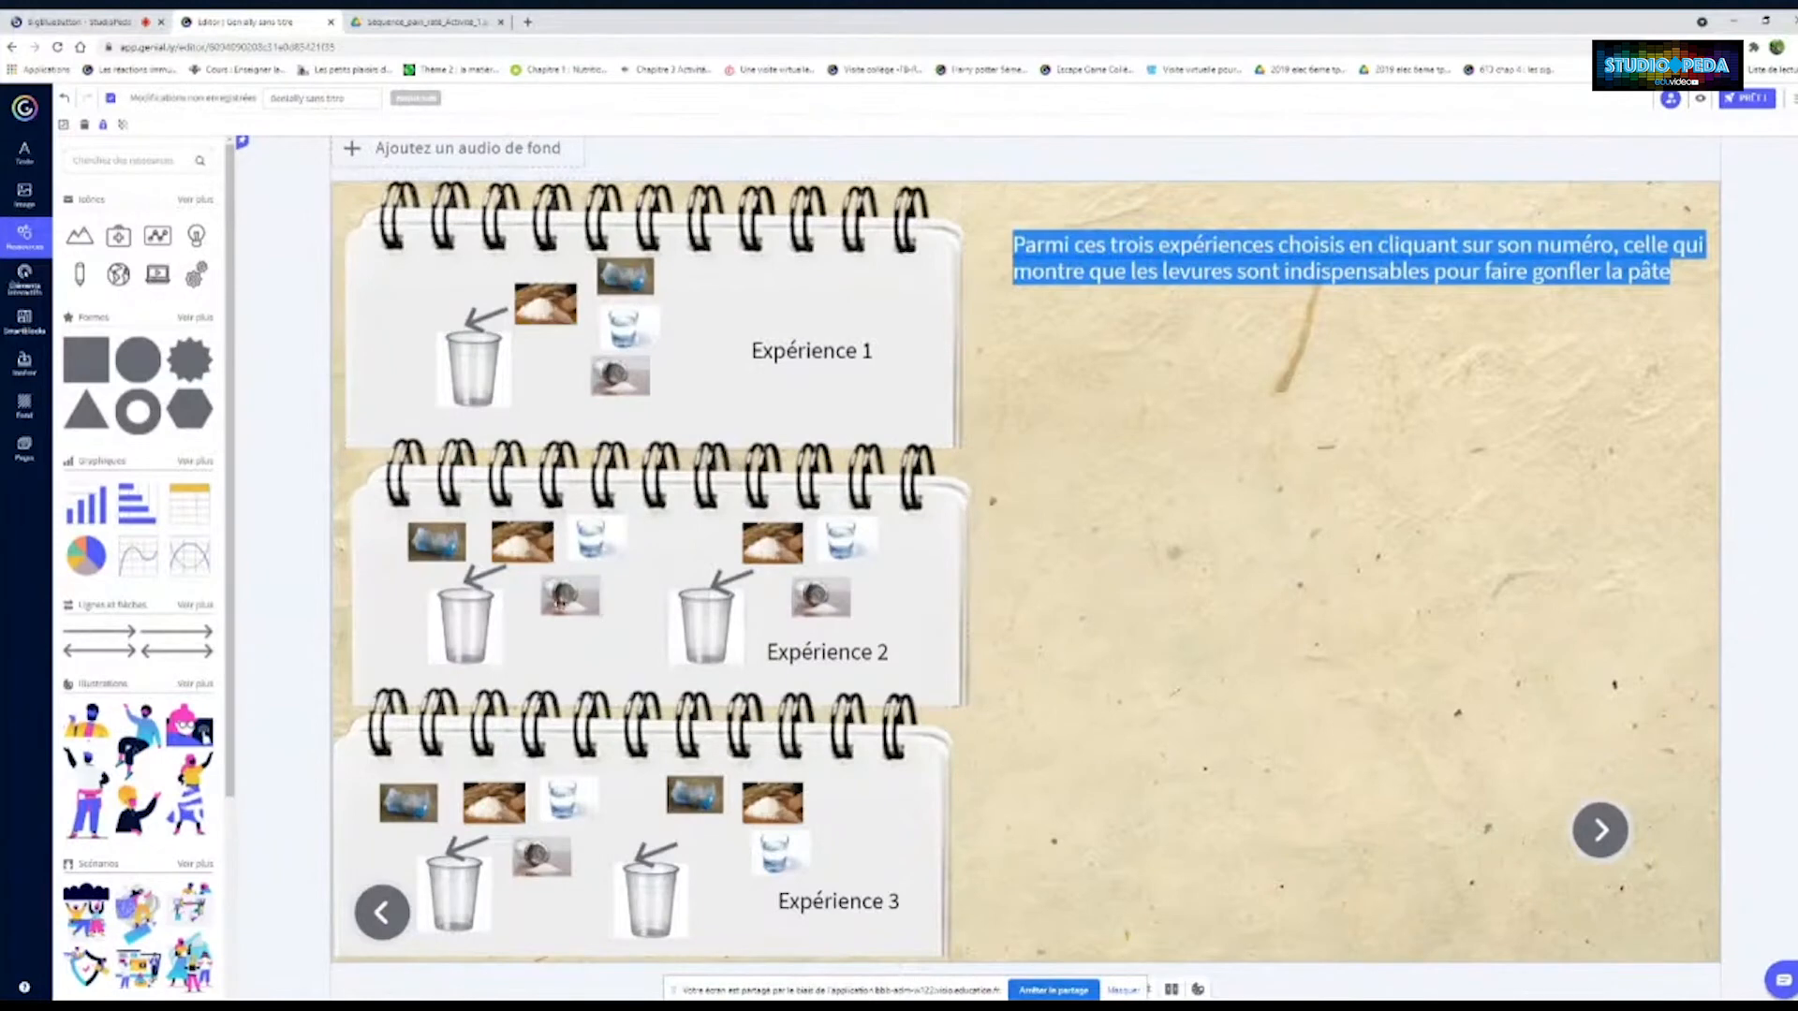
Nudge the middle notepad's right cup down and add "Témoin" labels over the left cups of the middle and bottom notepads
left_click_drag(713, 644, 722, 659)
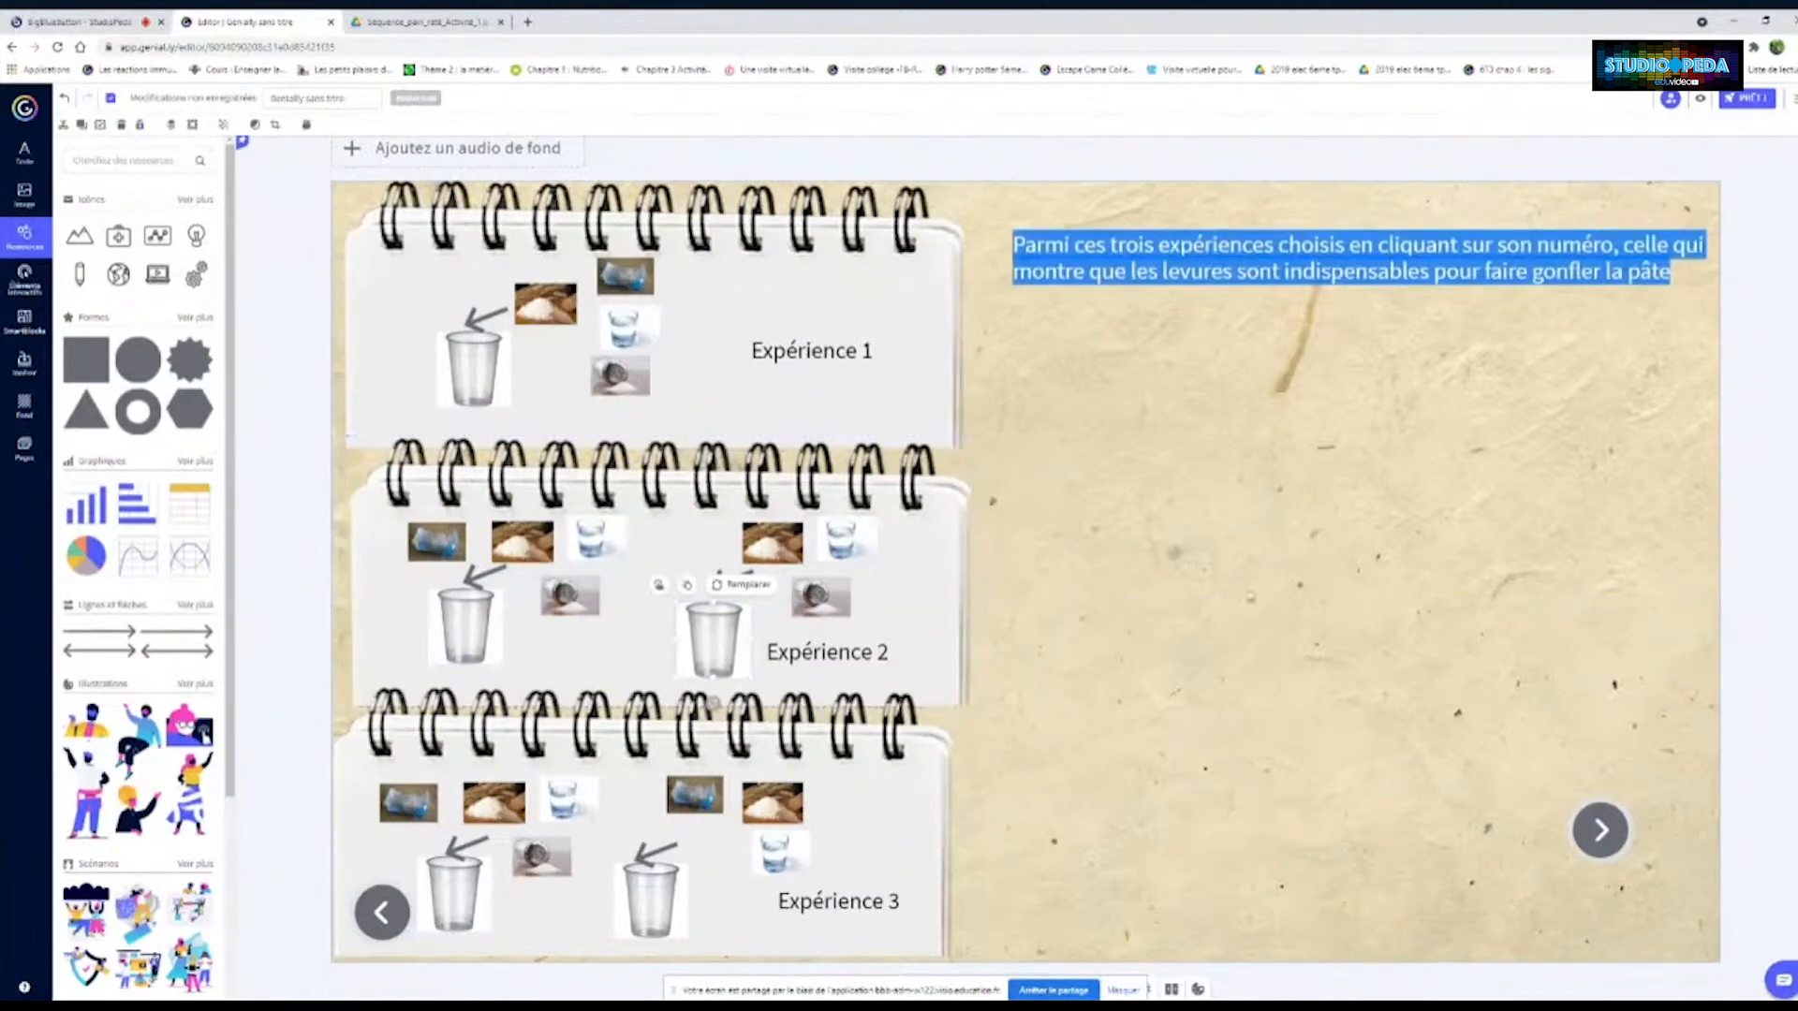
key("ctrl+v")
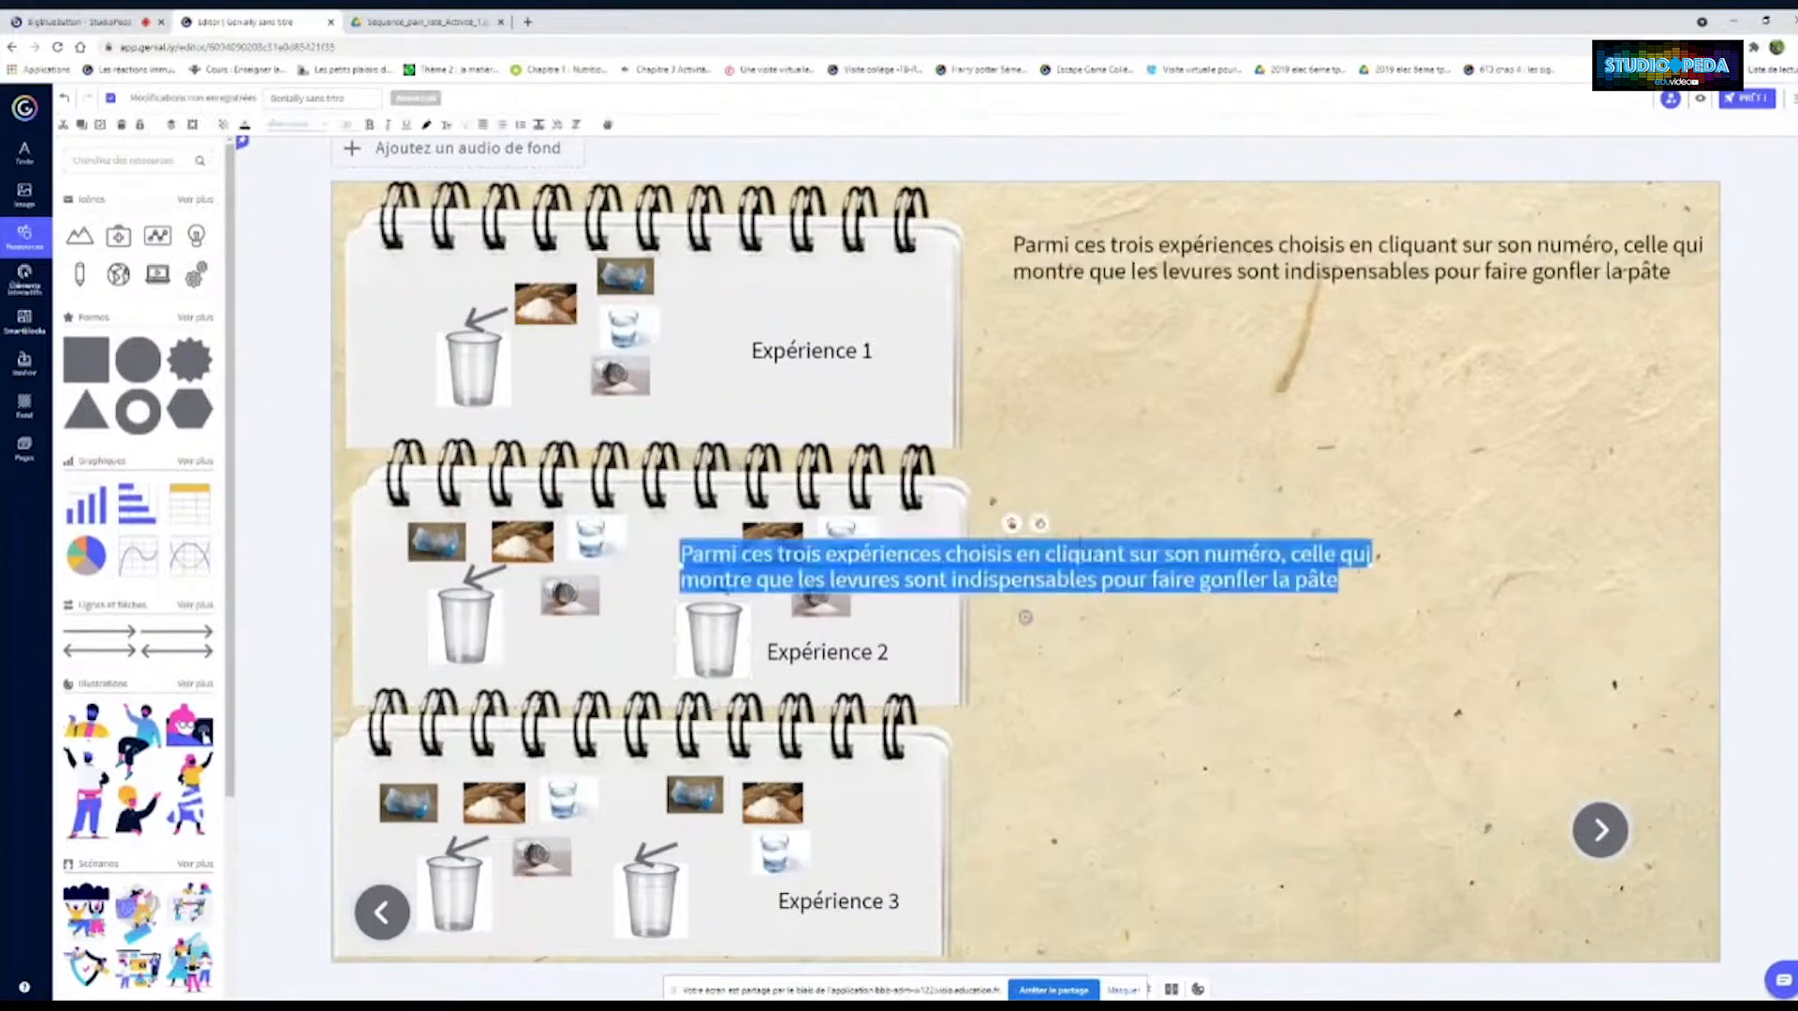
type("Téu")
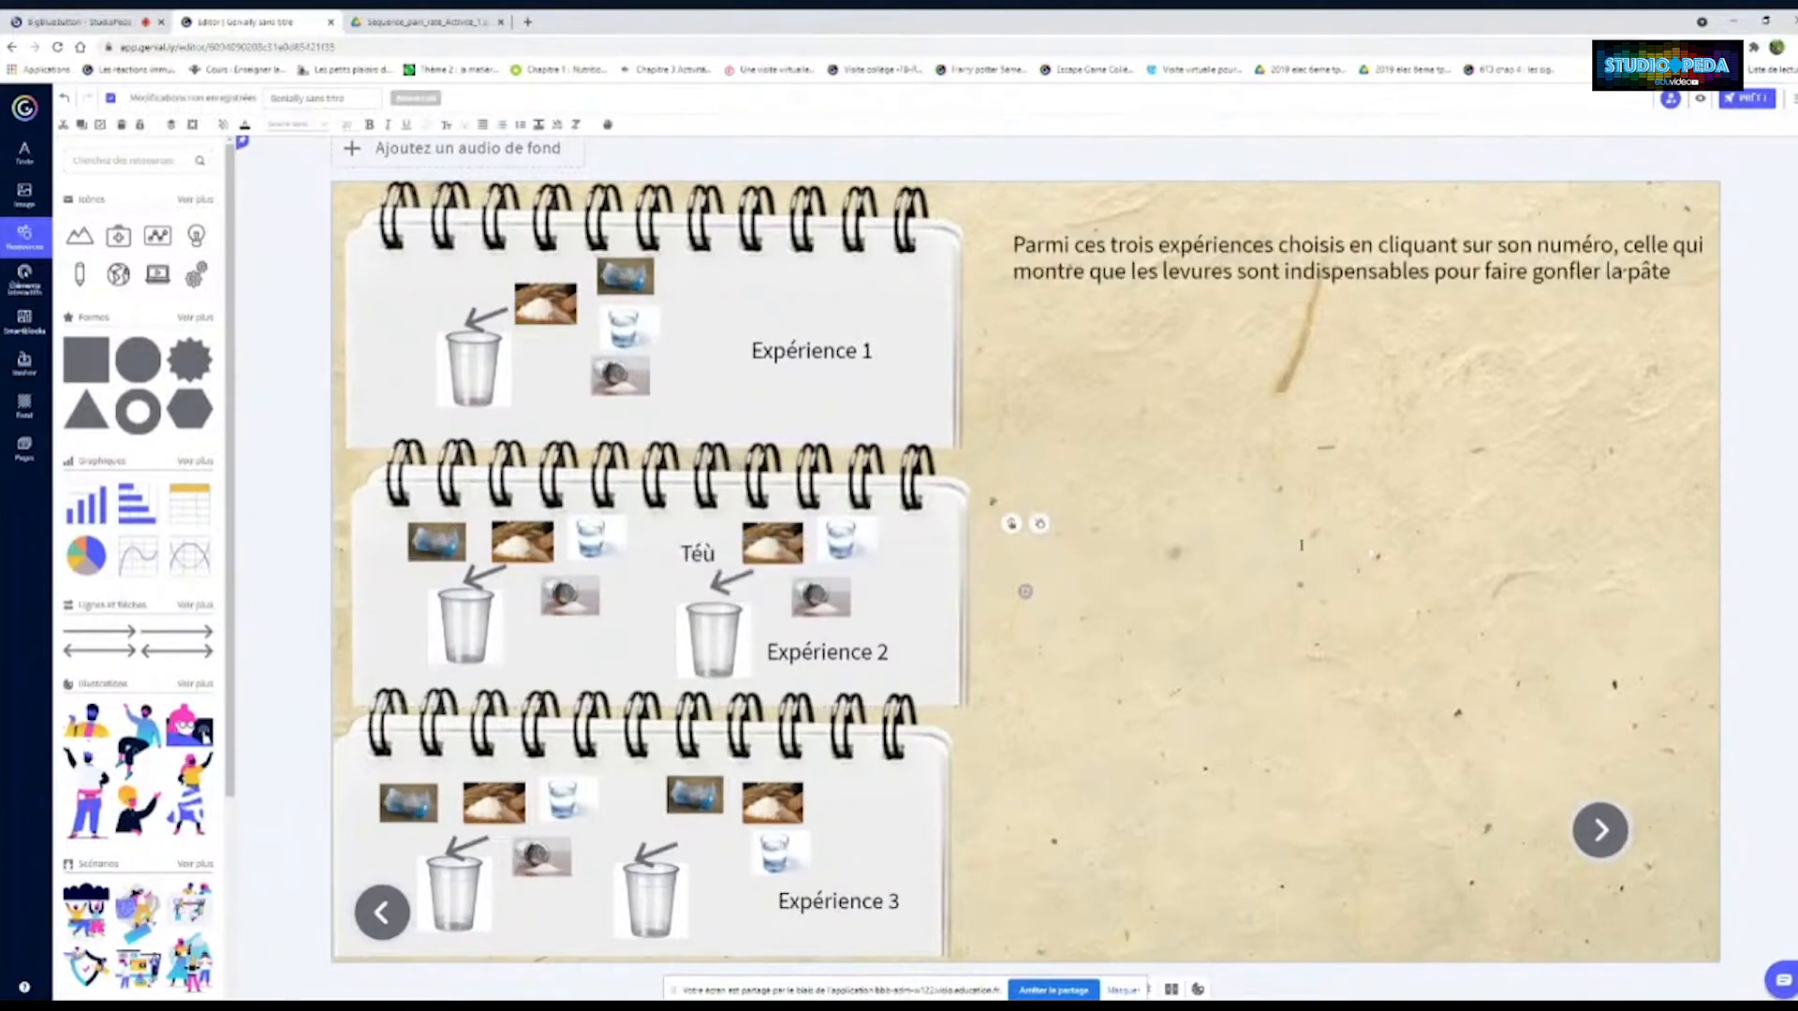
type("moin")
left_click_drag(1371, 553, 492, 628)
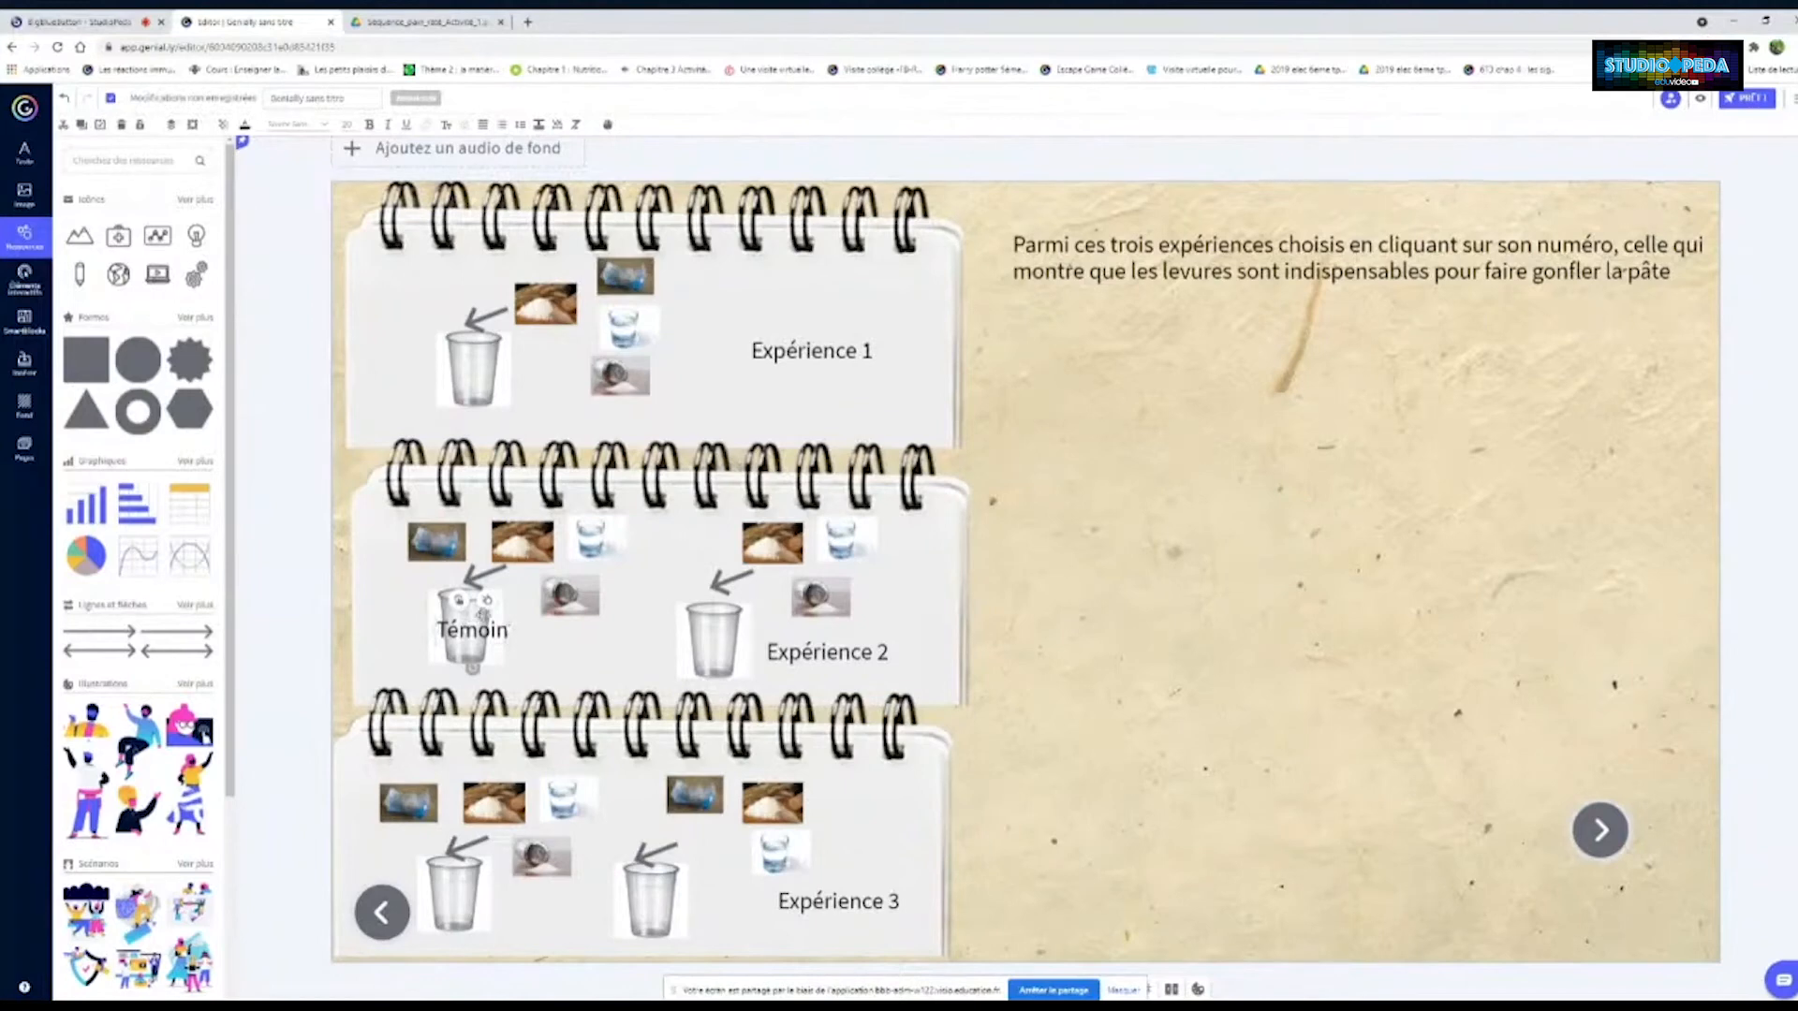
left_click_drag(483, 614, 463, 888)
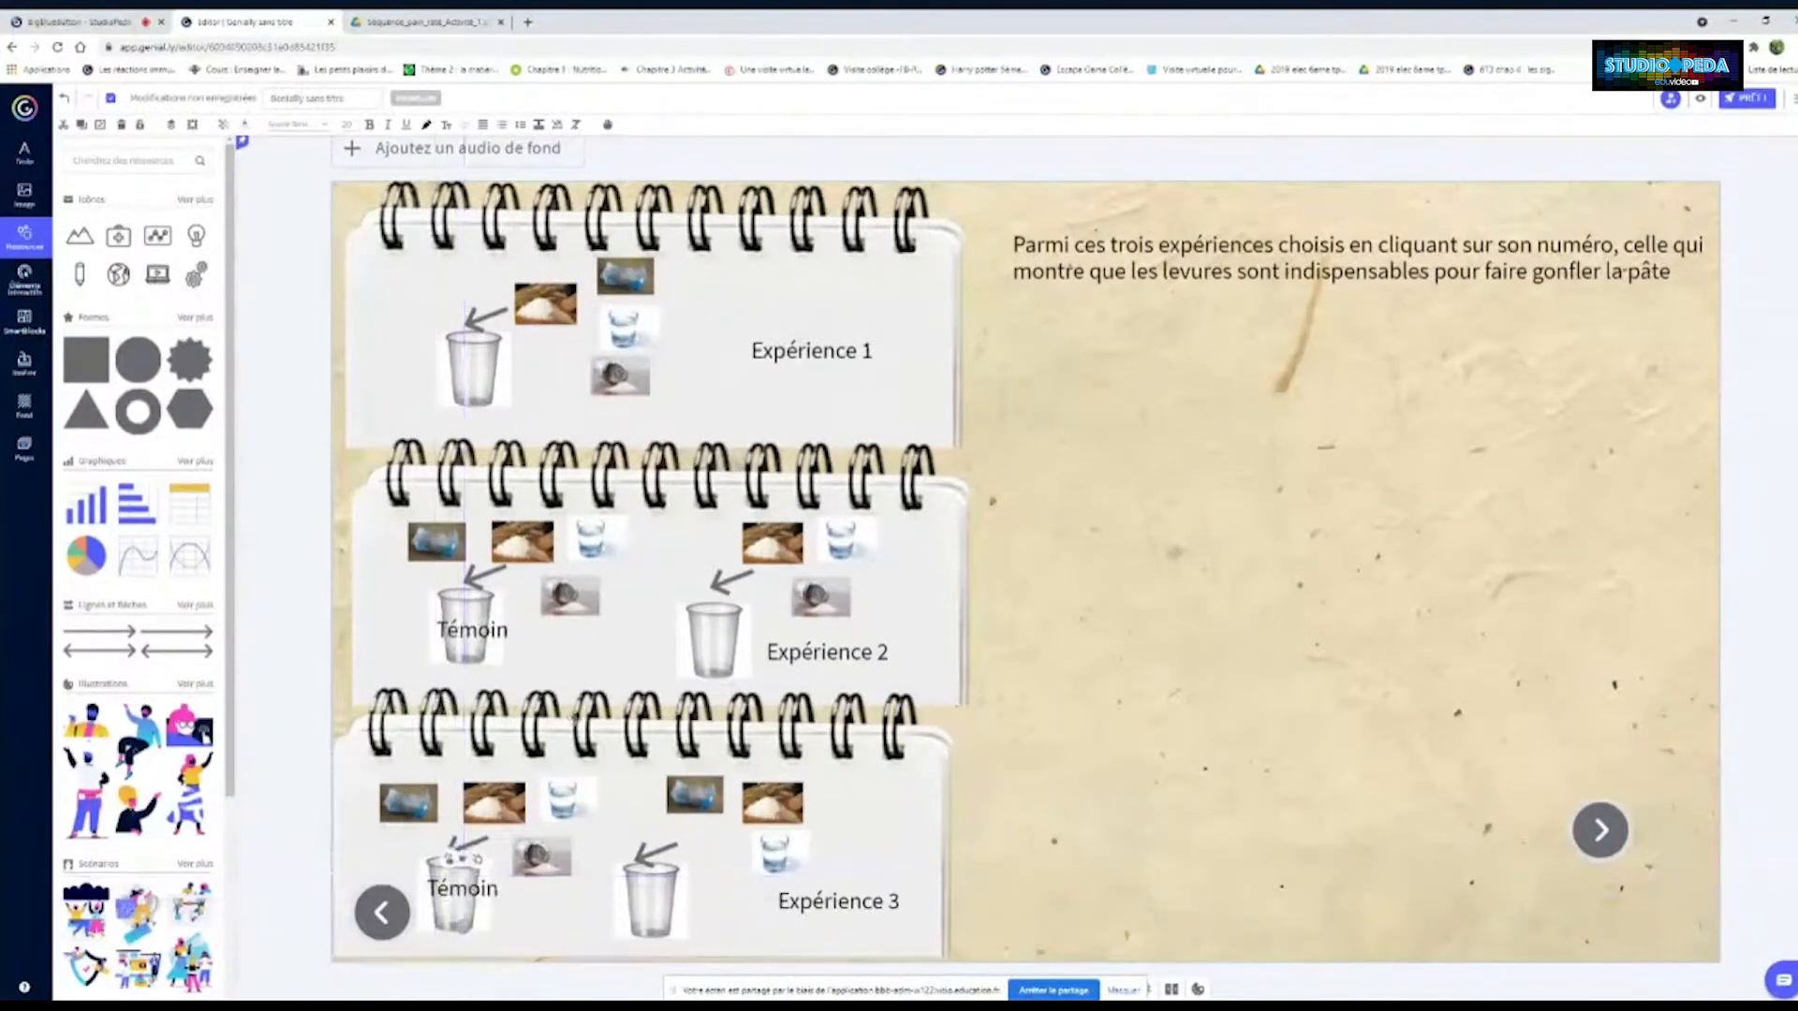
Duplicate the "Témoin" label onto the middle notepad's right cup and change its text to "Test"
left_click(472, 629)
key("ctrl+d")
left_click_drag(514, 636, 746, 643)
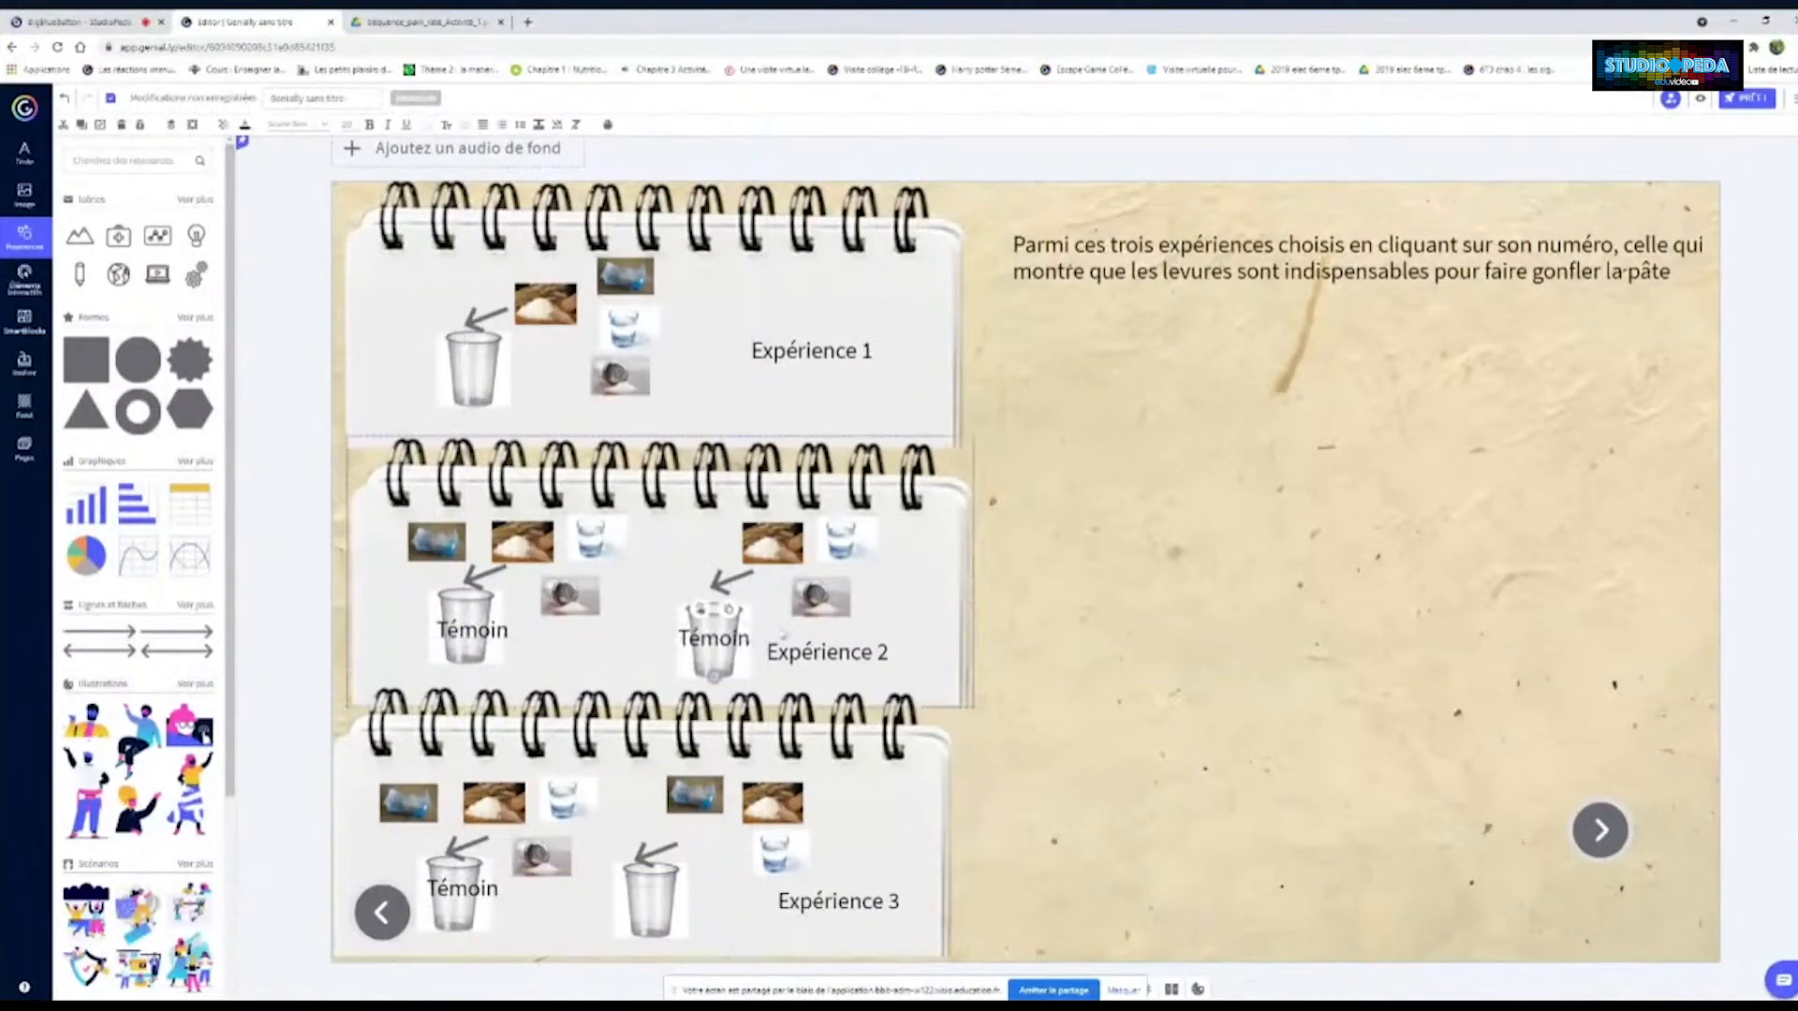
key("BackSpace")
key("BackSpace")
key("BackSpace")
key("BackSpace")
key("BackSpace")
type("est")
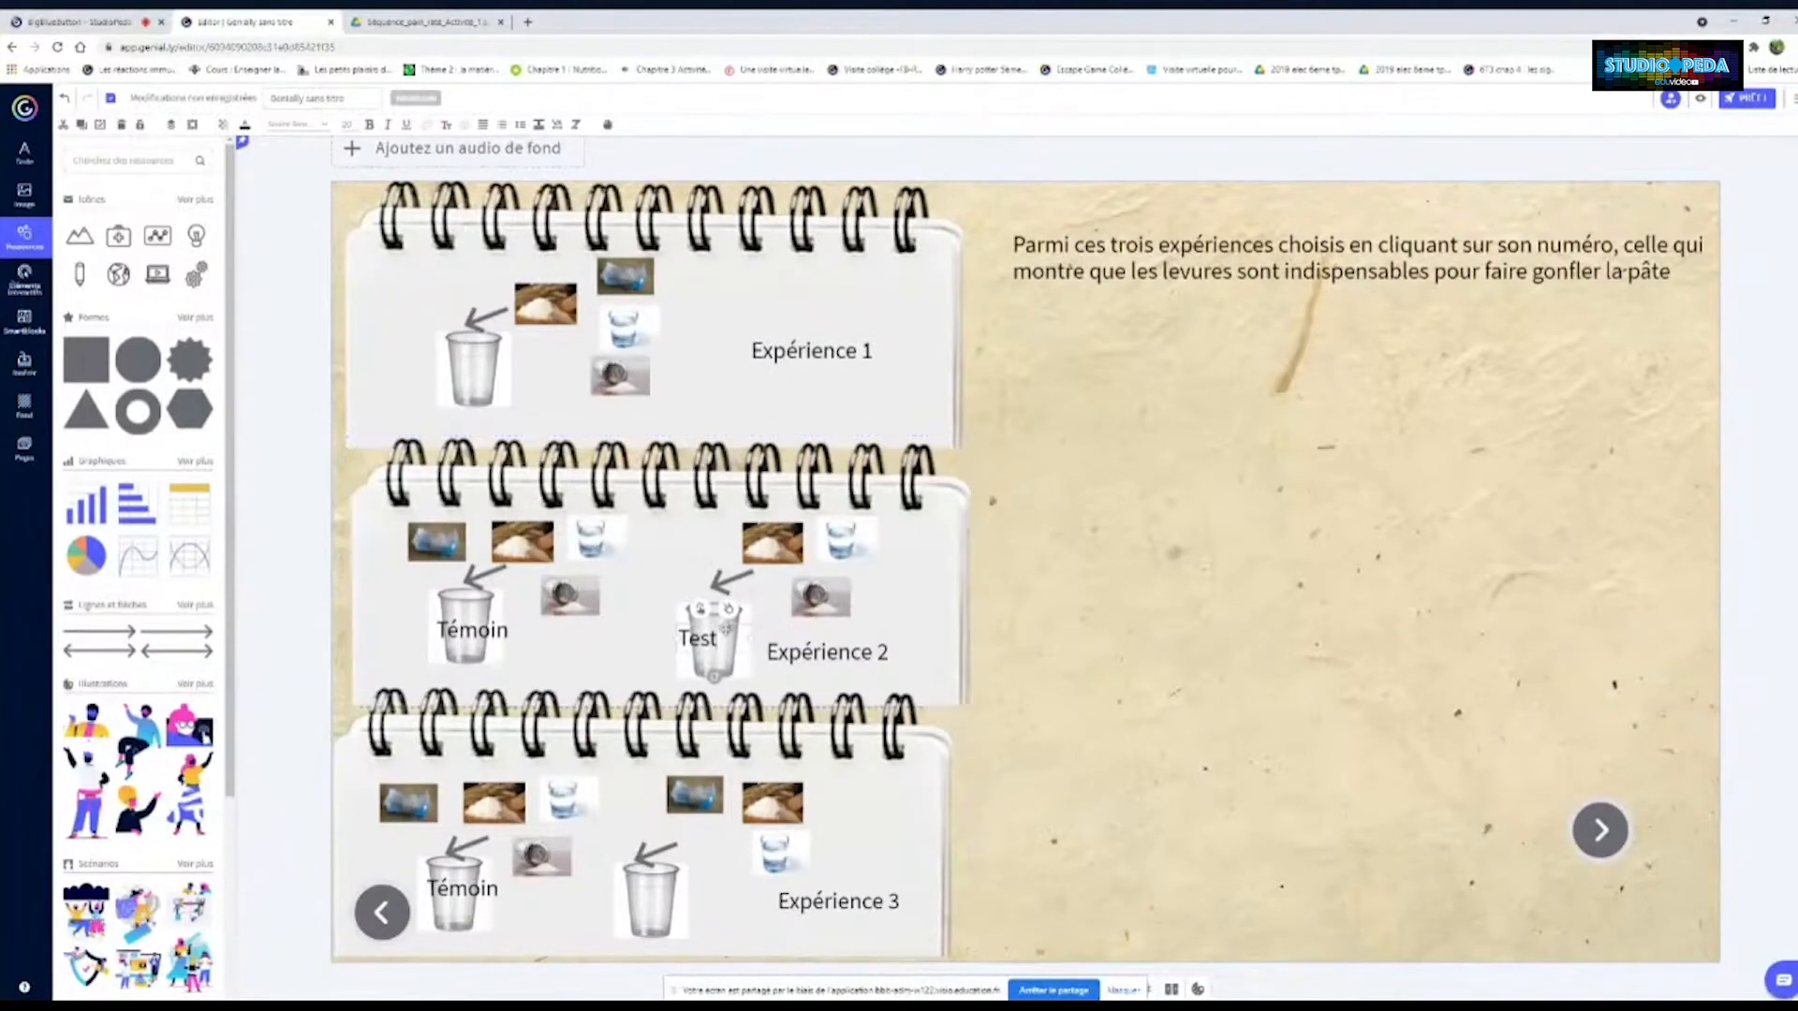
Paste a copy of the "Témoin" label onto the bottom notepad's right cup and reword it as "Test"
left_click(781, 631)
key("ctrl+v")
left_click_drag(516, 637, 677, 894)
double_click(682, 906)
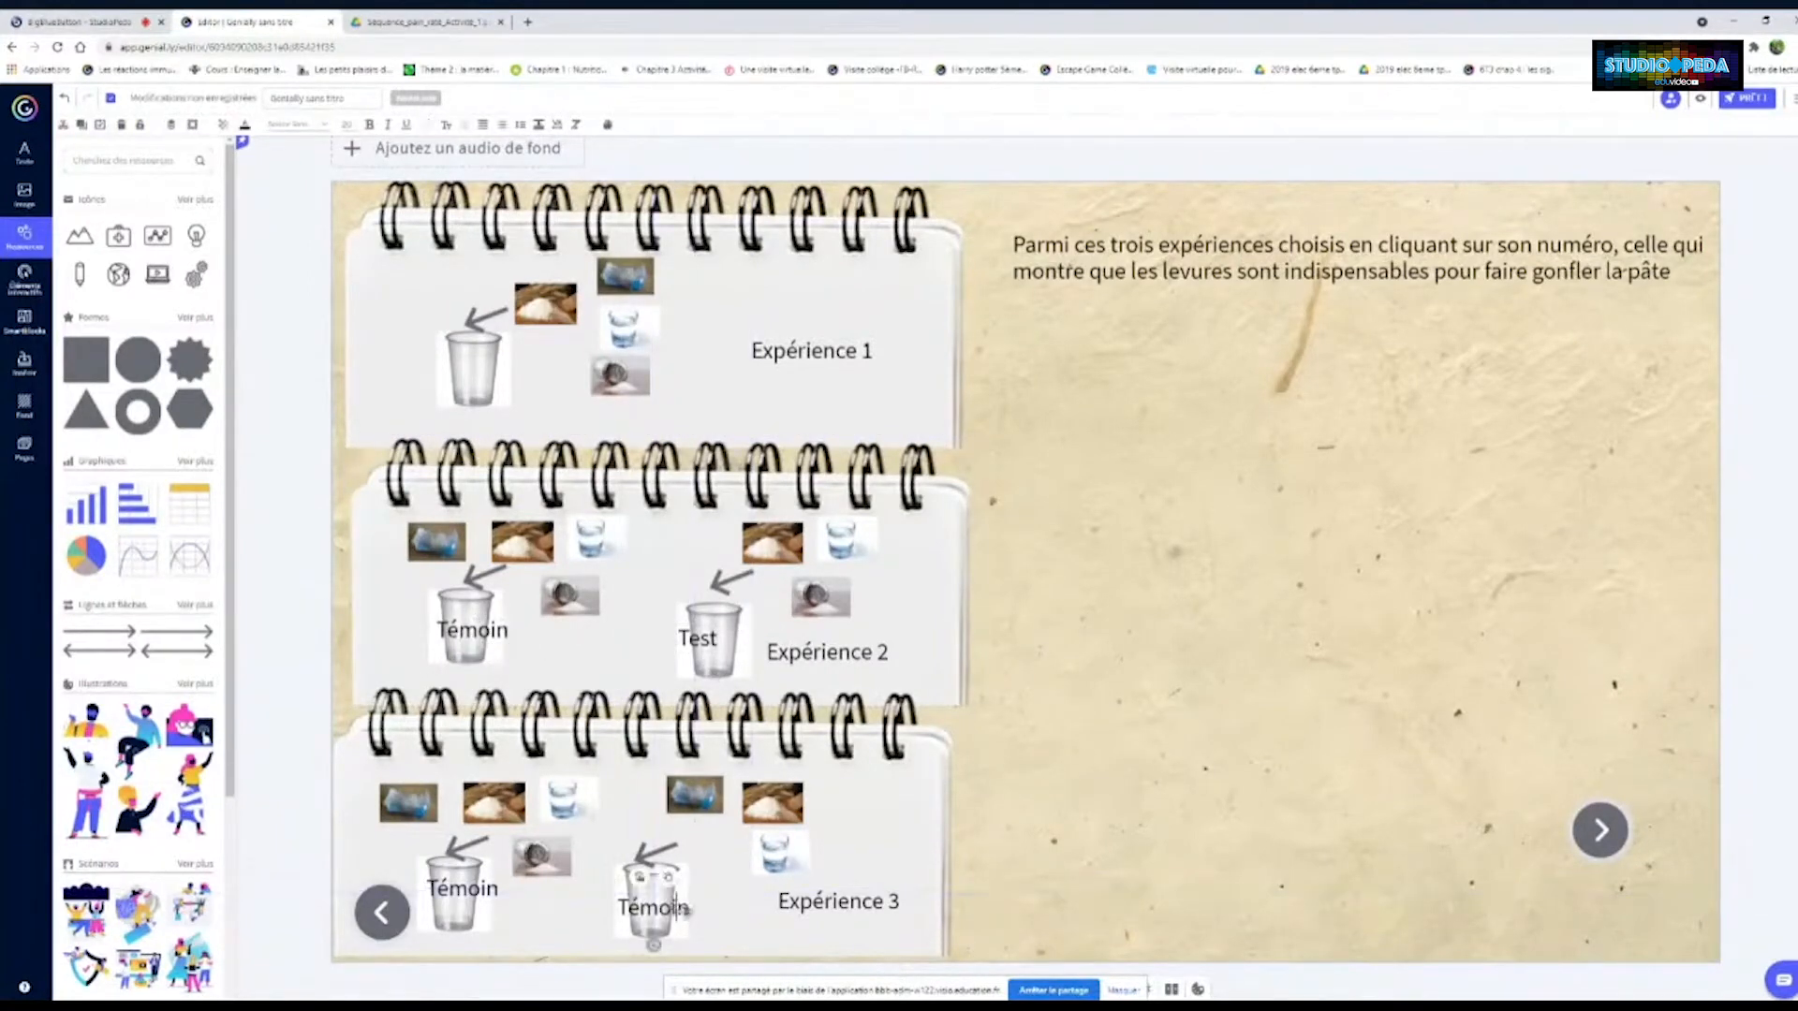
key("BackSpace")
key("BackSpace")
key("BackSpace")
key("BackSpace")
key("BackSpace")
type("est")
left_click(735, 877)
left_click(1216, 632)
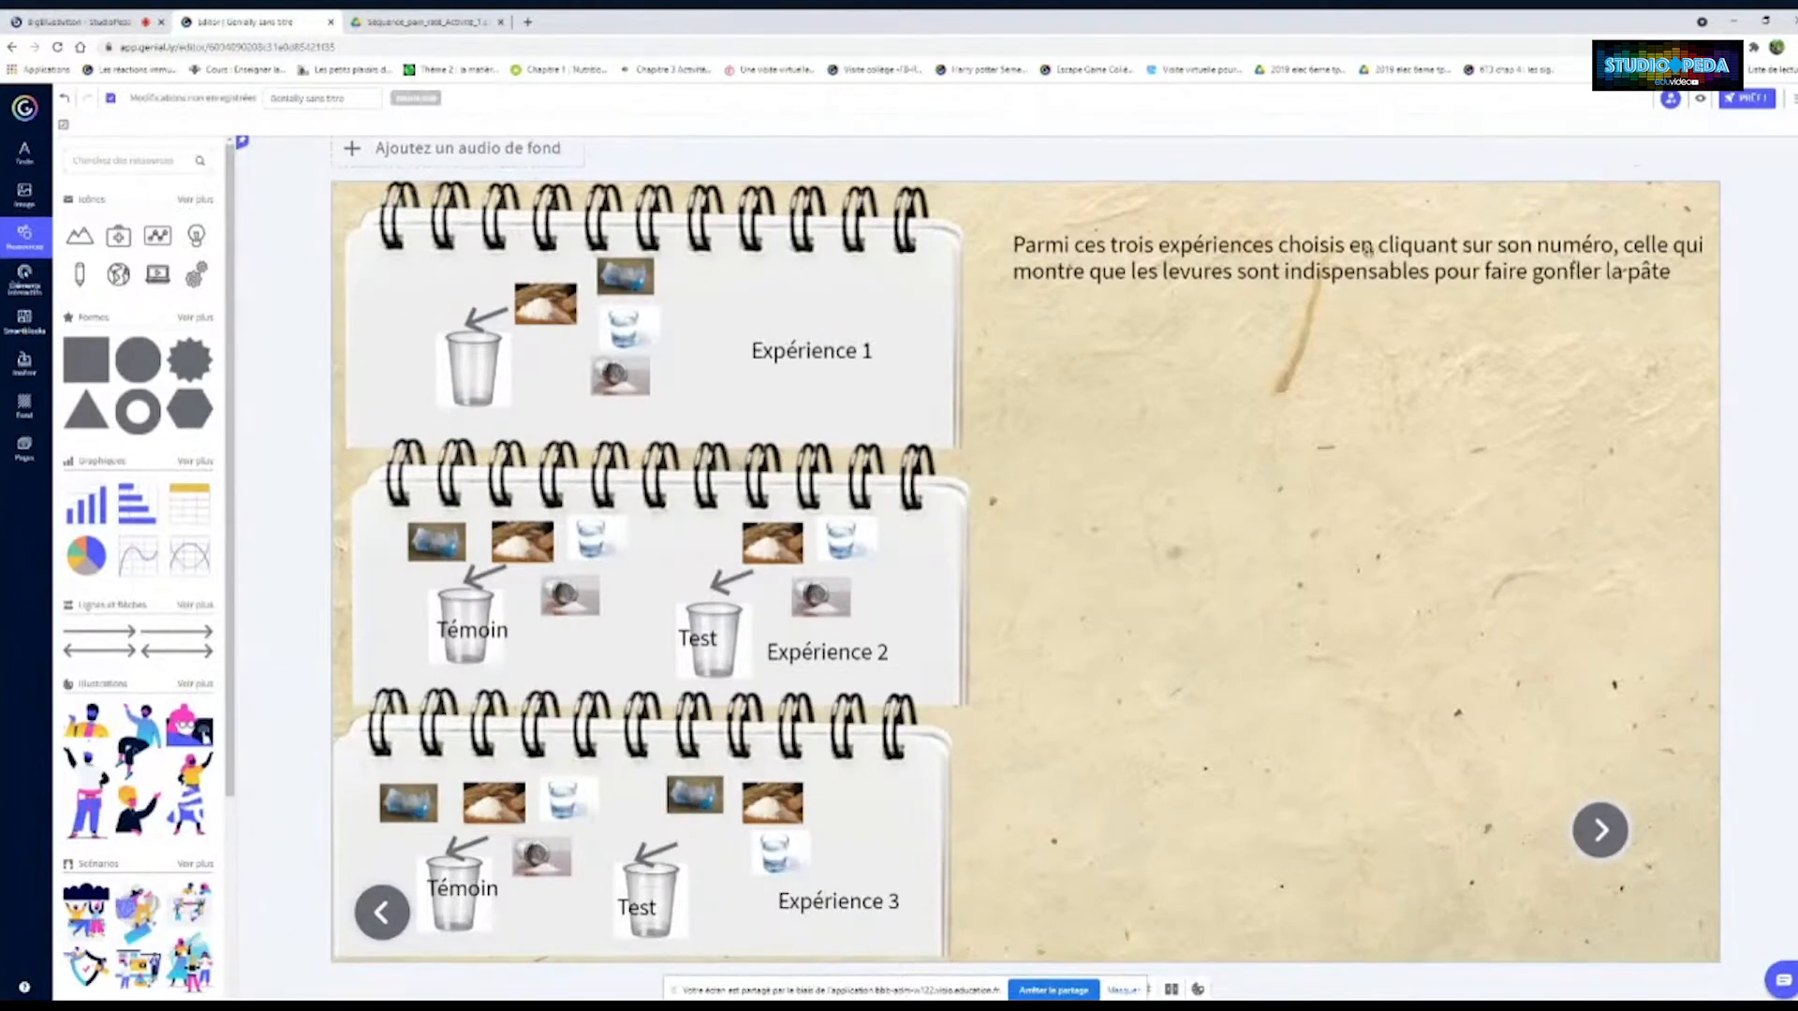
Give the "Expérience 1" text a label interactivity reading "Mauvaise réponse cette expérience ne prouve pas que la levure permet de faire gonfler la pâte"
left_click(844, 346)
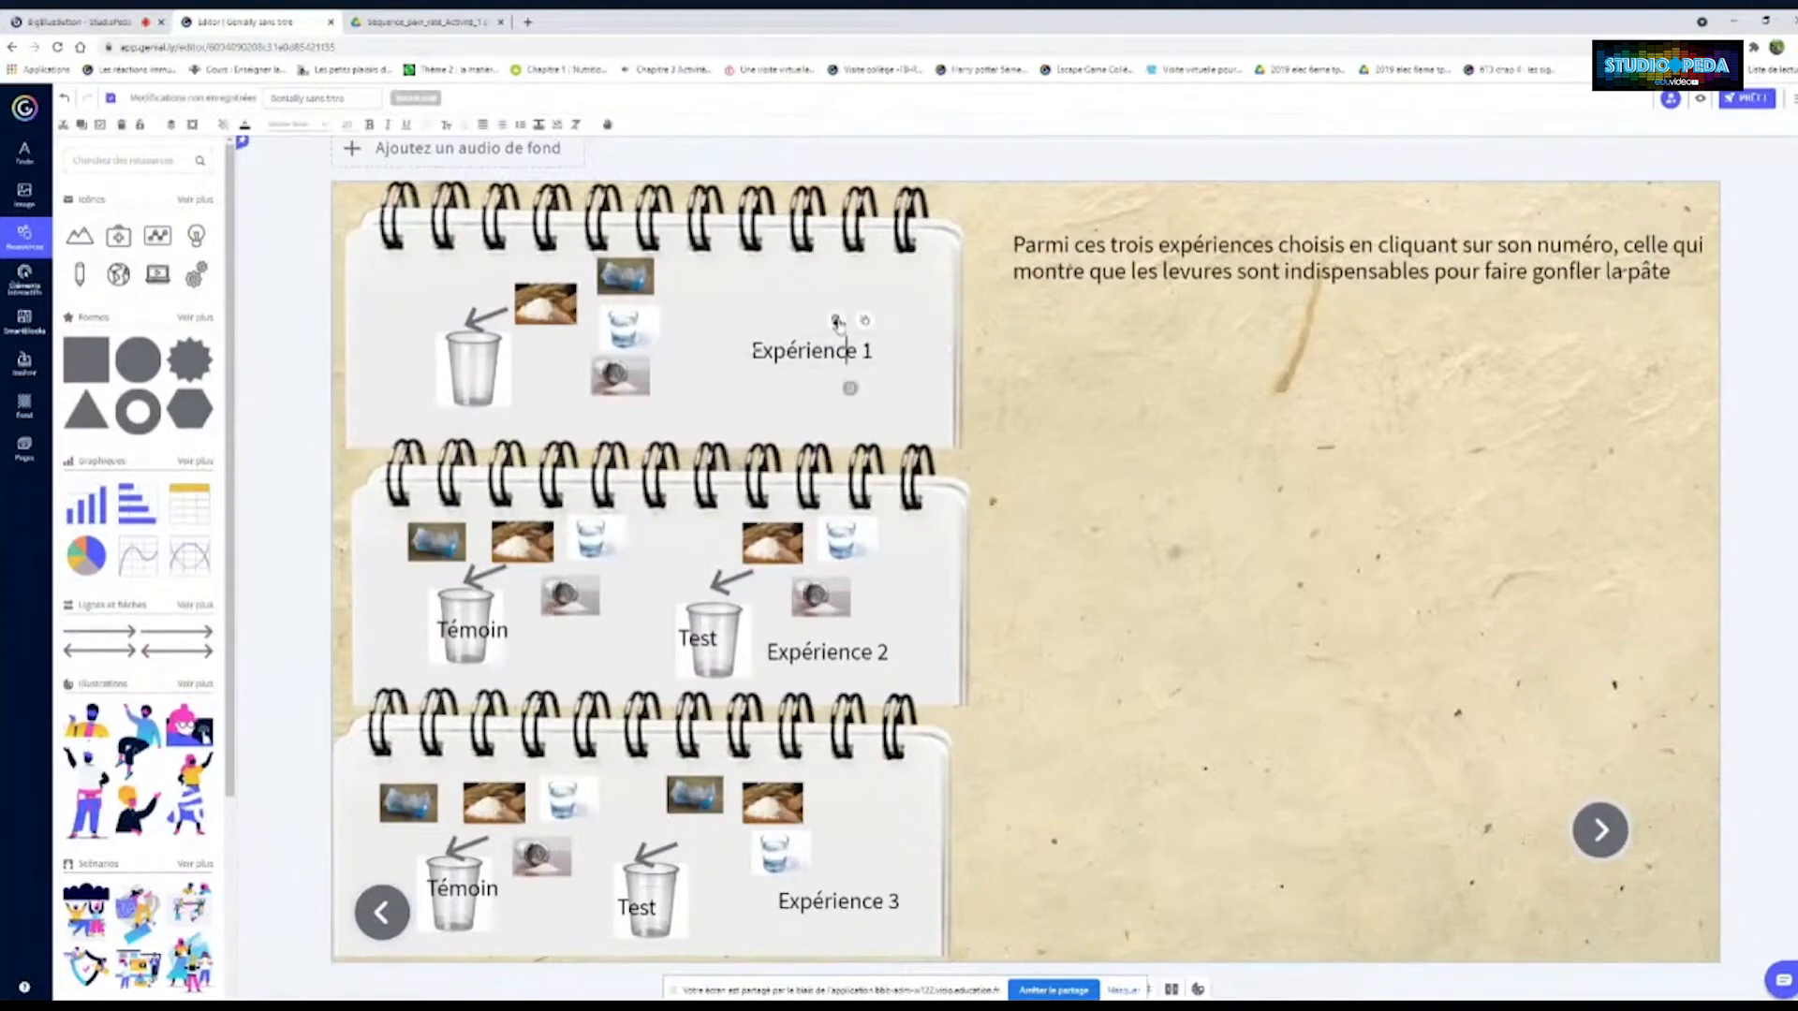
left_click(837, 321)
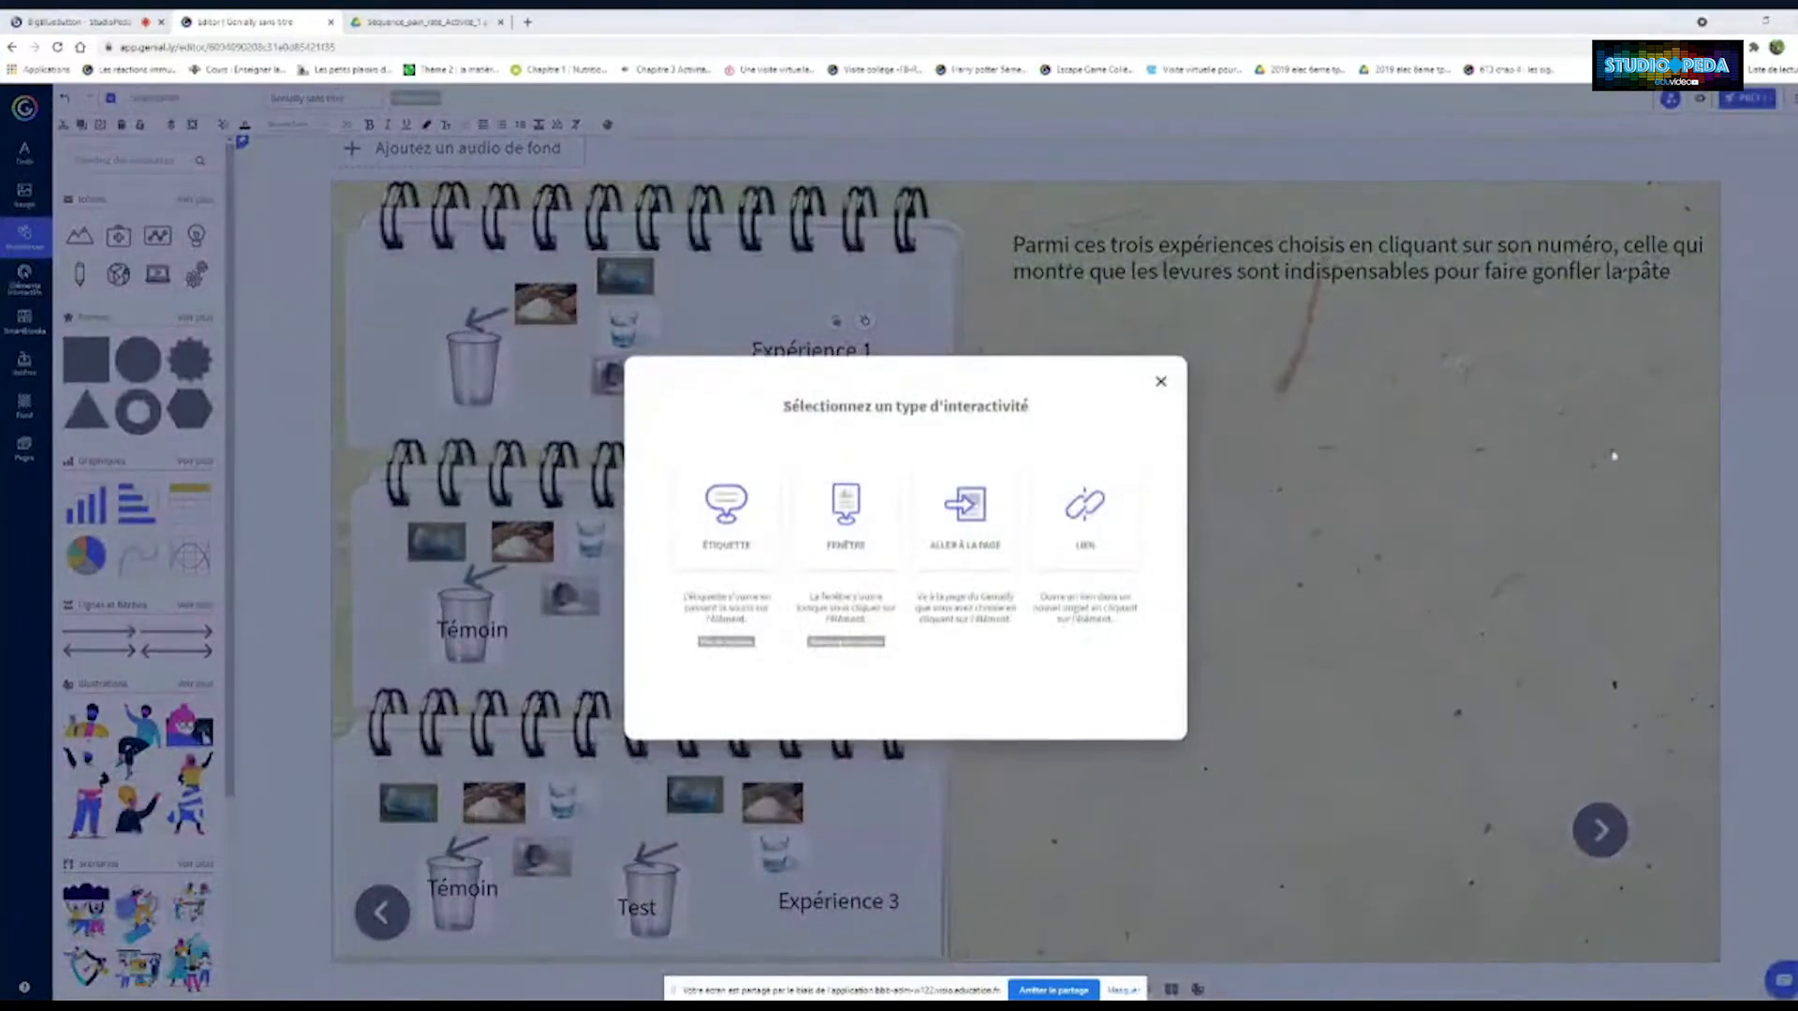
left_click(726, 505)
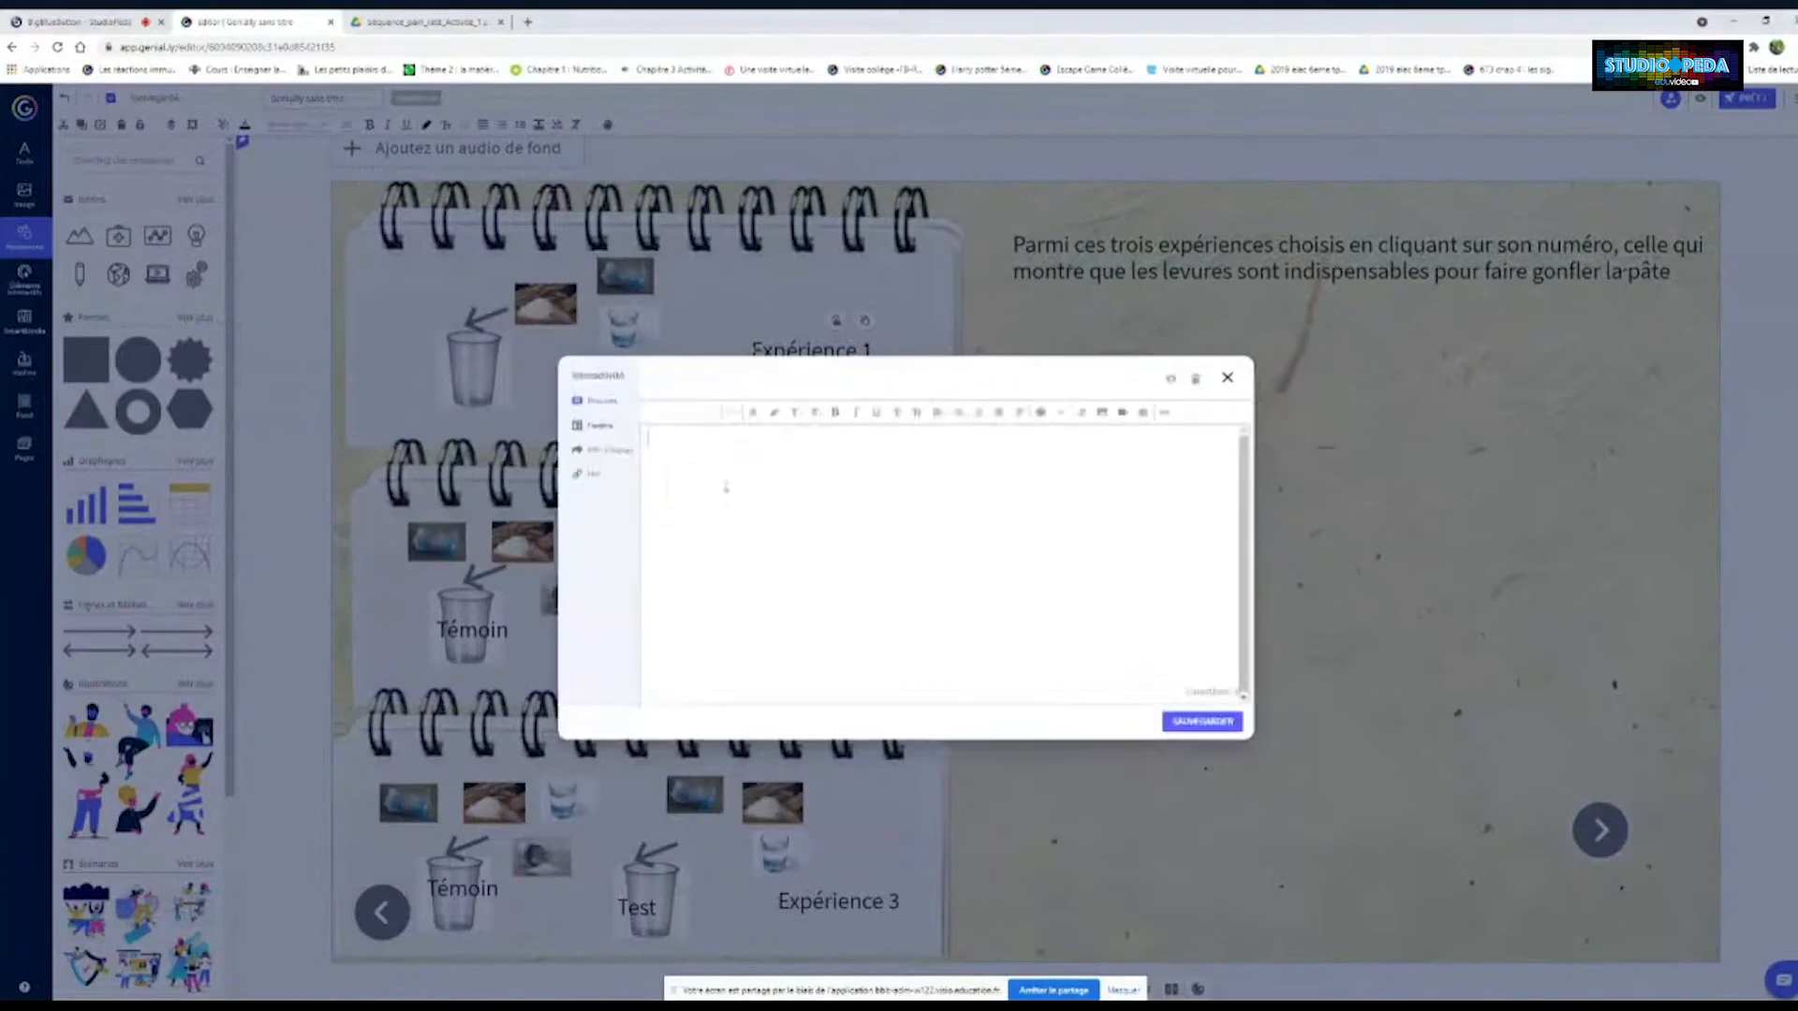
key("ctrl+v")
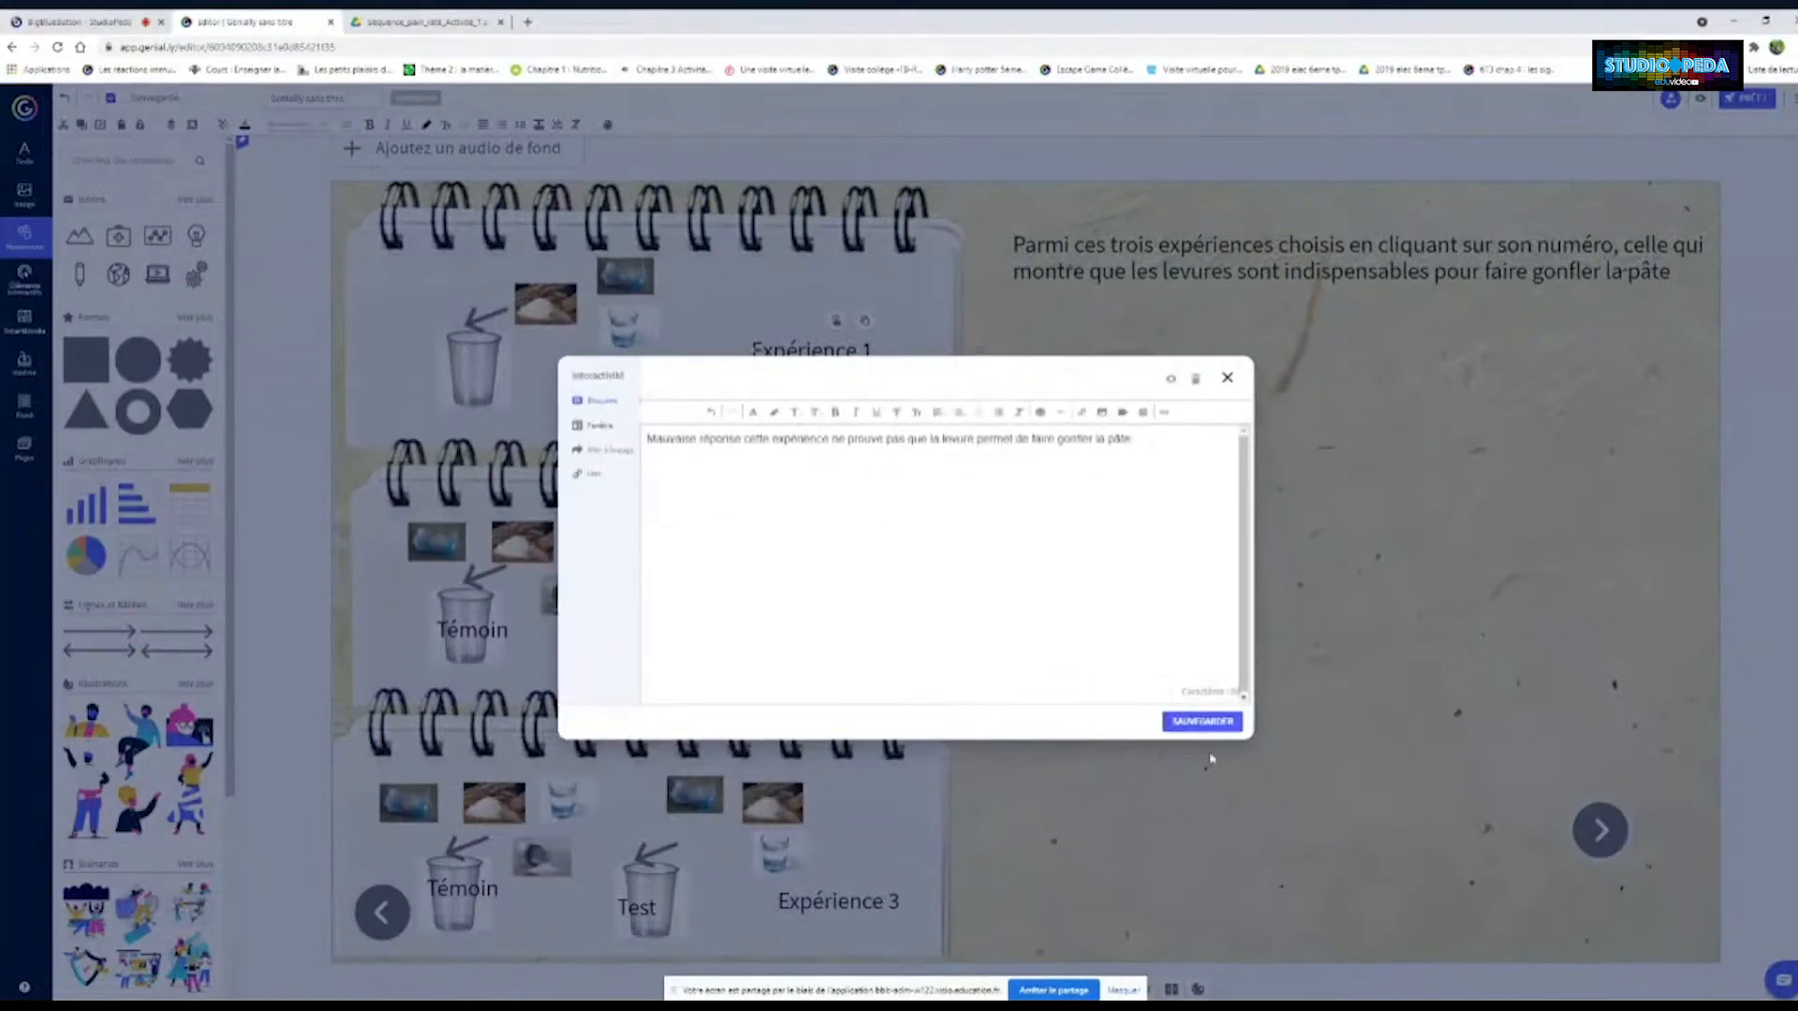
left_click(1204, 723)
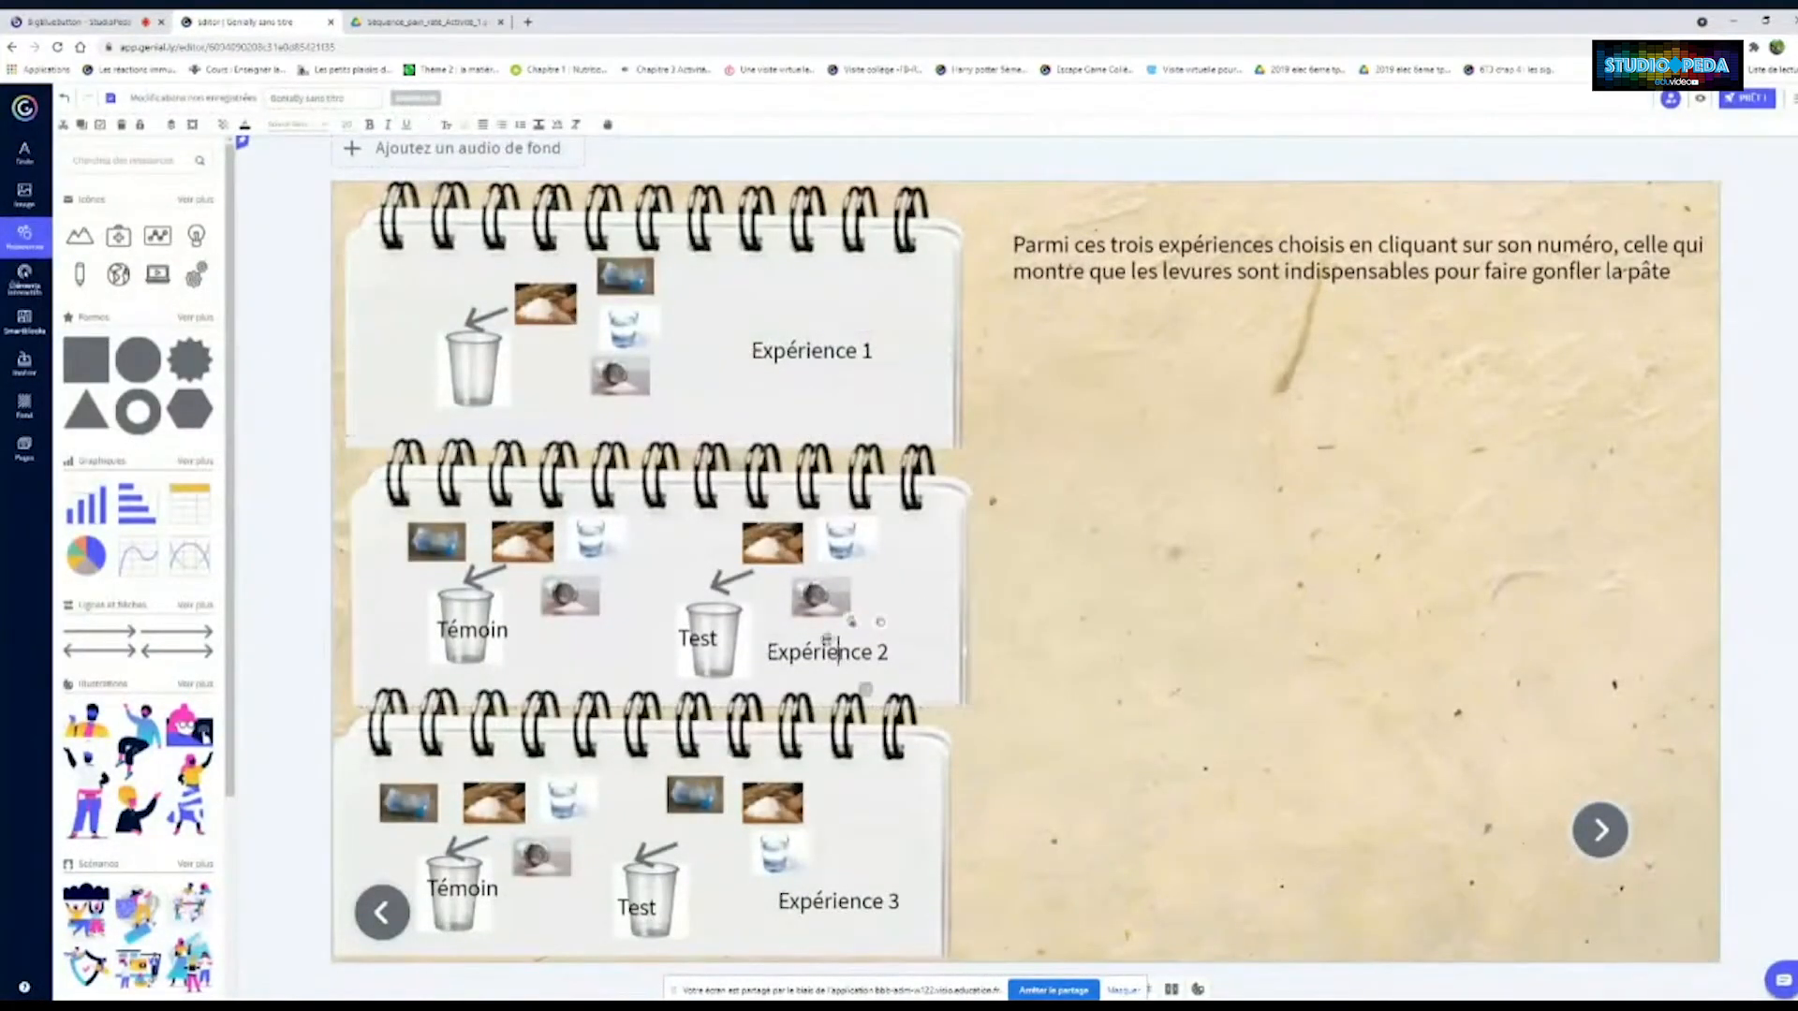
Add a label interactivity reading "Bravo!" to the "Expérience 2" text and save it
left_click(851, 621)
left_click(847, 492)
type("Bravo!")
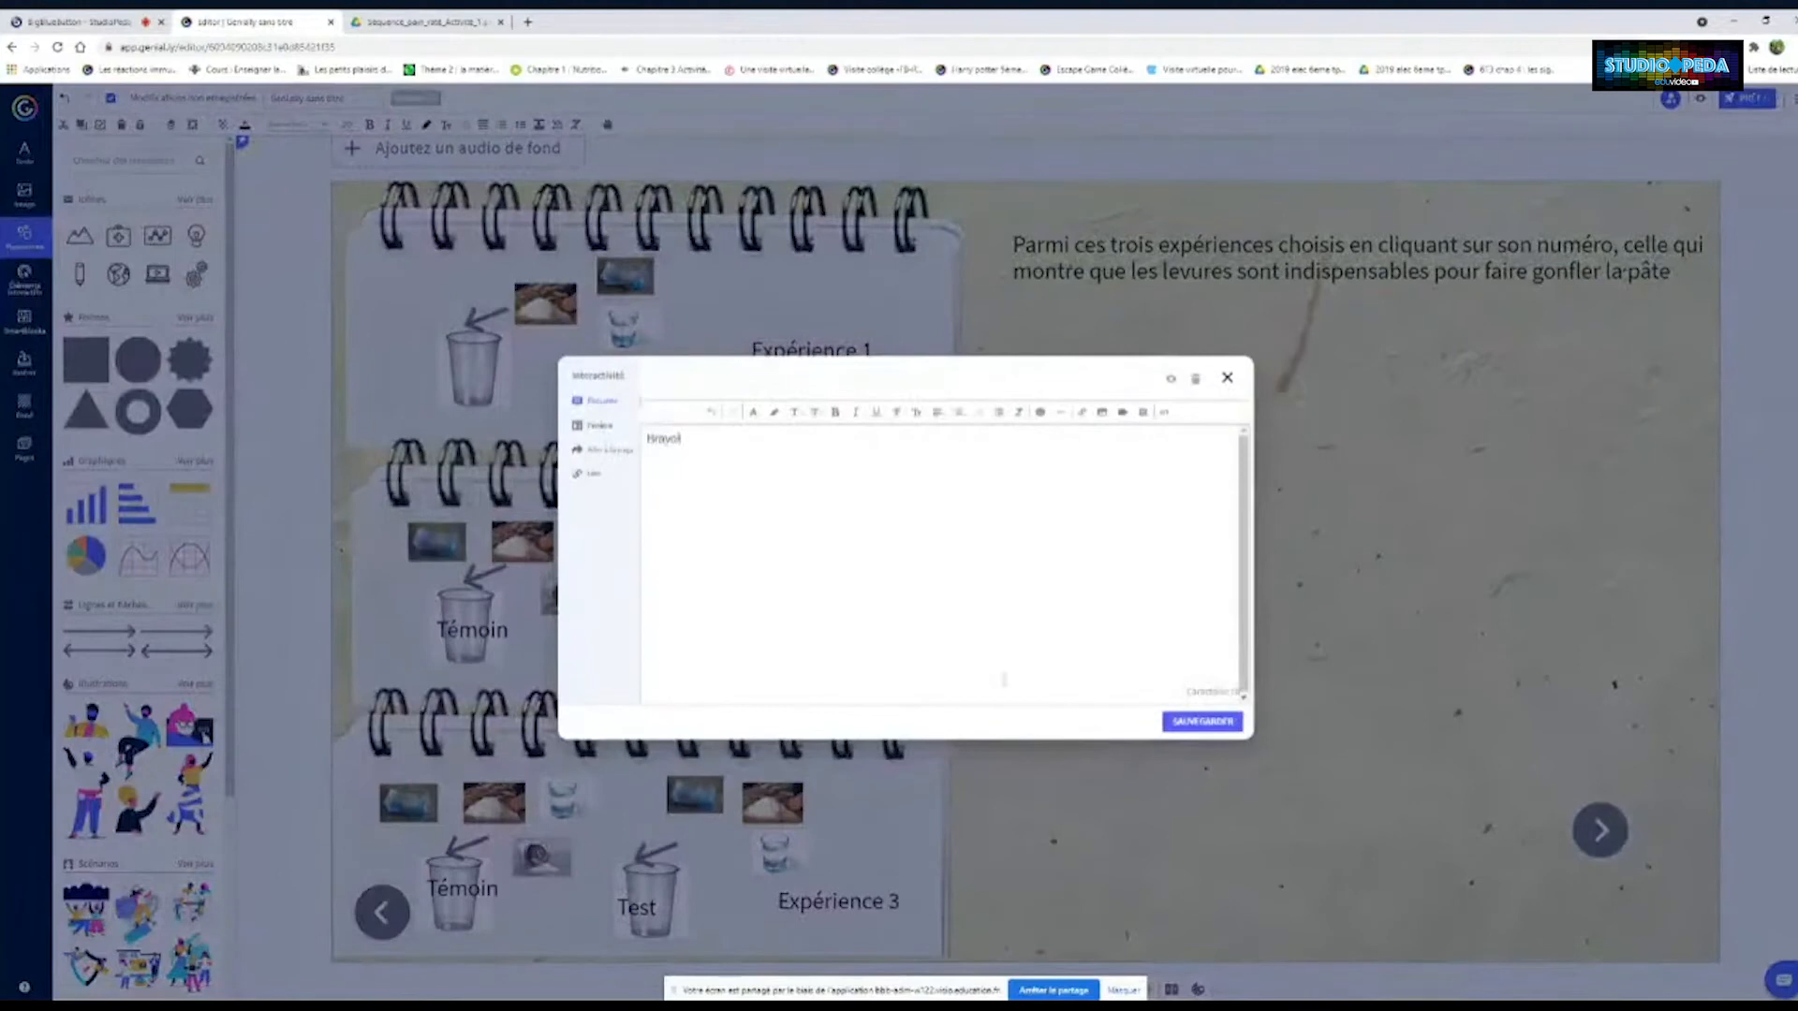
left_click(1207, 725)
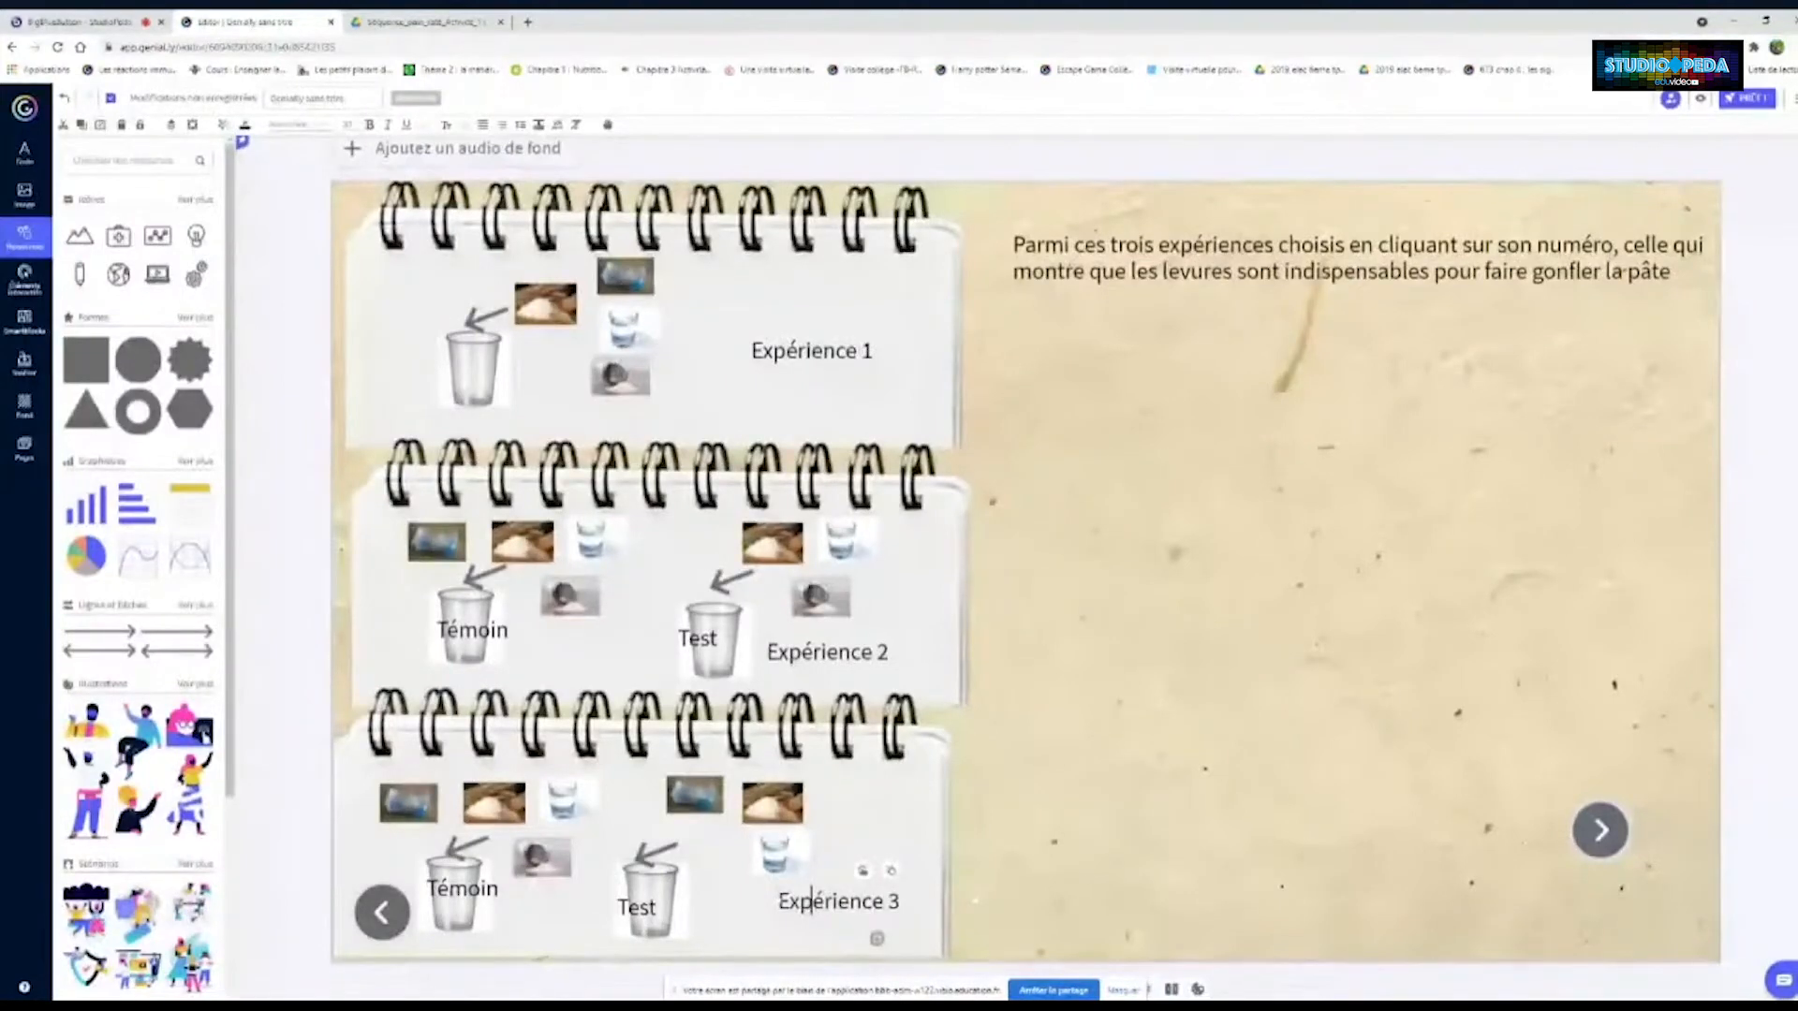
Attach a feedback label to "Expérience 3" with the same "Mauvaise réponse cette expérience ne prouve pas…" message as "Expérience 1"
left_click(827, 854)
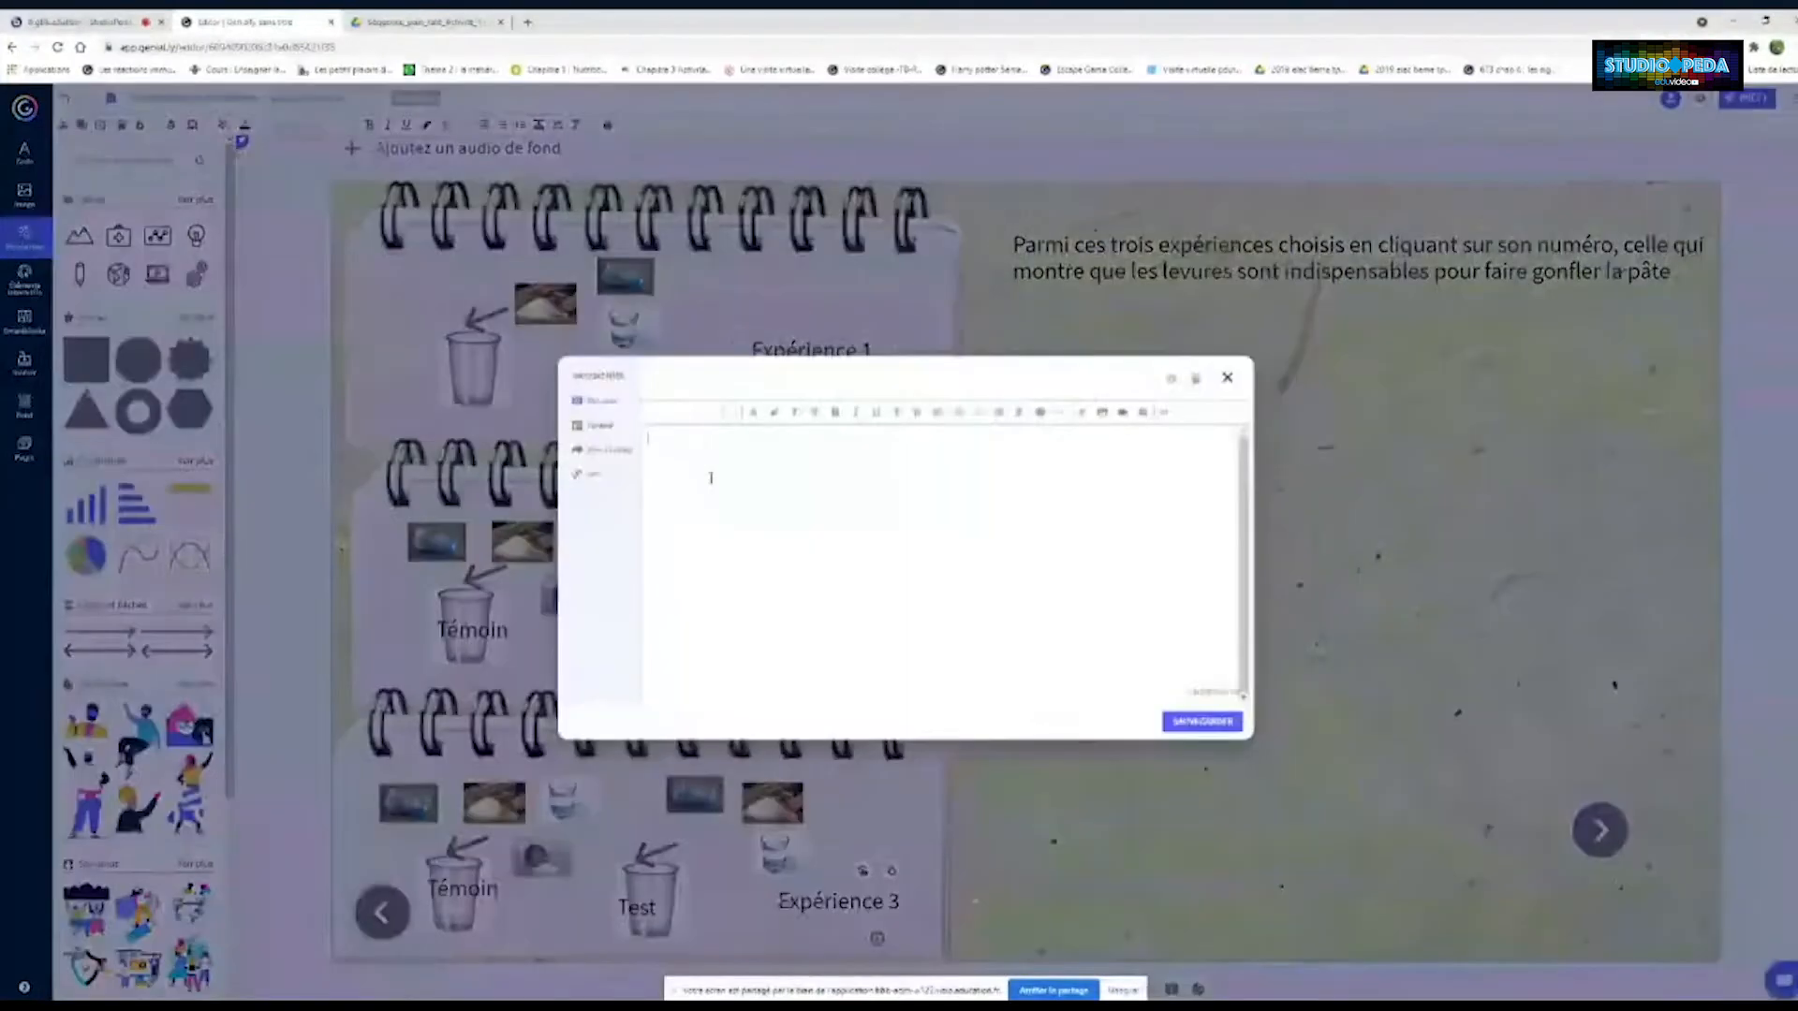
type("Mauvaise réponse cette expérience ne prouve pas que la levure permet de faire gonfler la pâte")
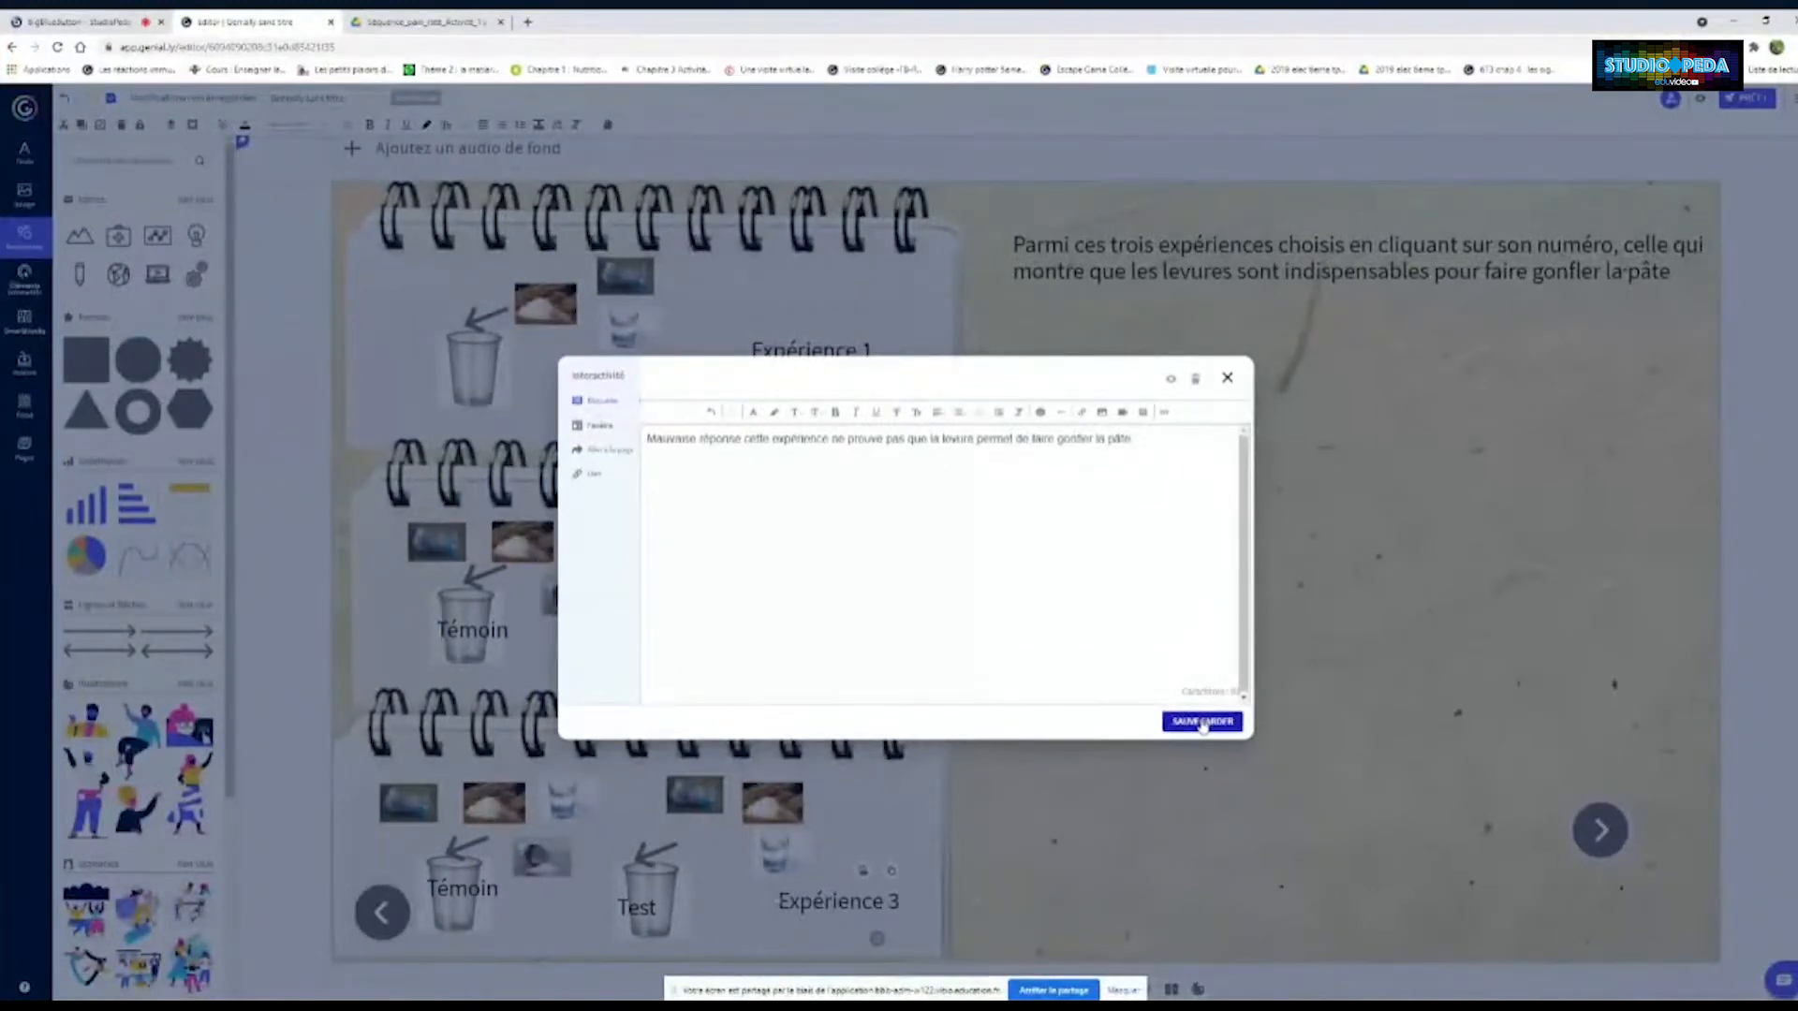
left_click(1202, 721)
Preview the page and test the feedback labels on "Expérience 1", "Expérience 2" and "Expérience 3"
left_click(1695, 97)
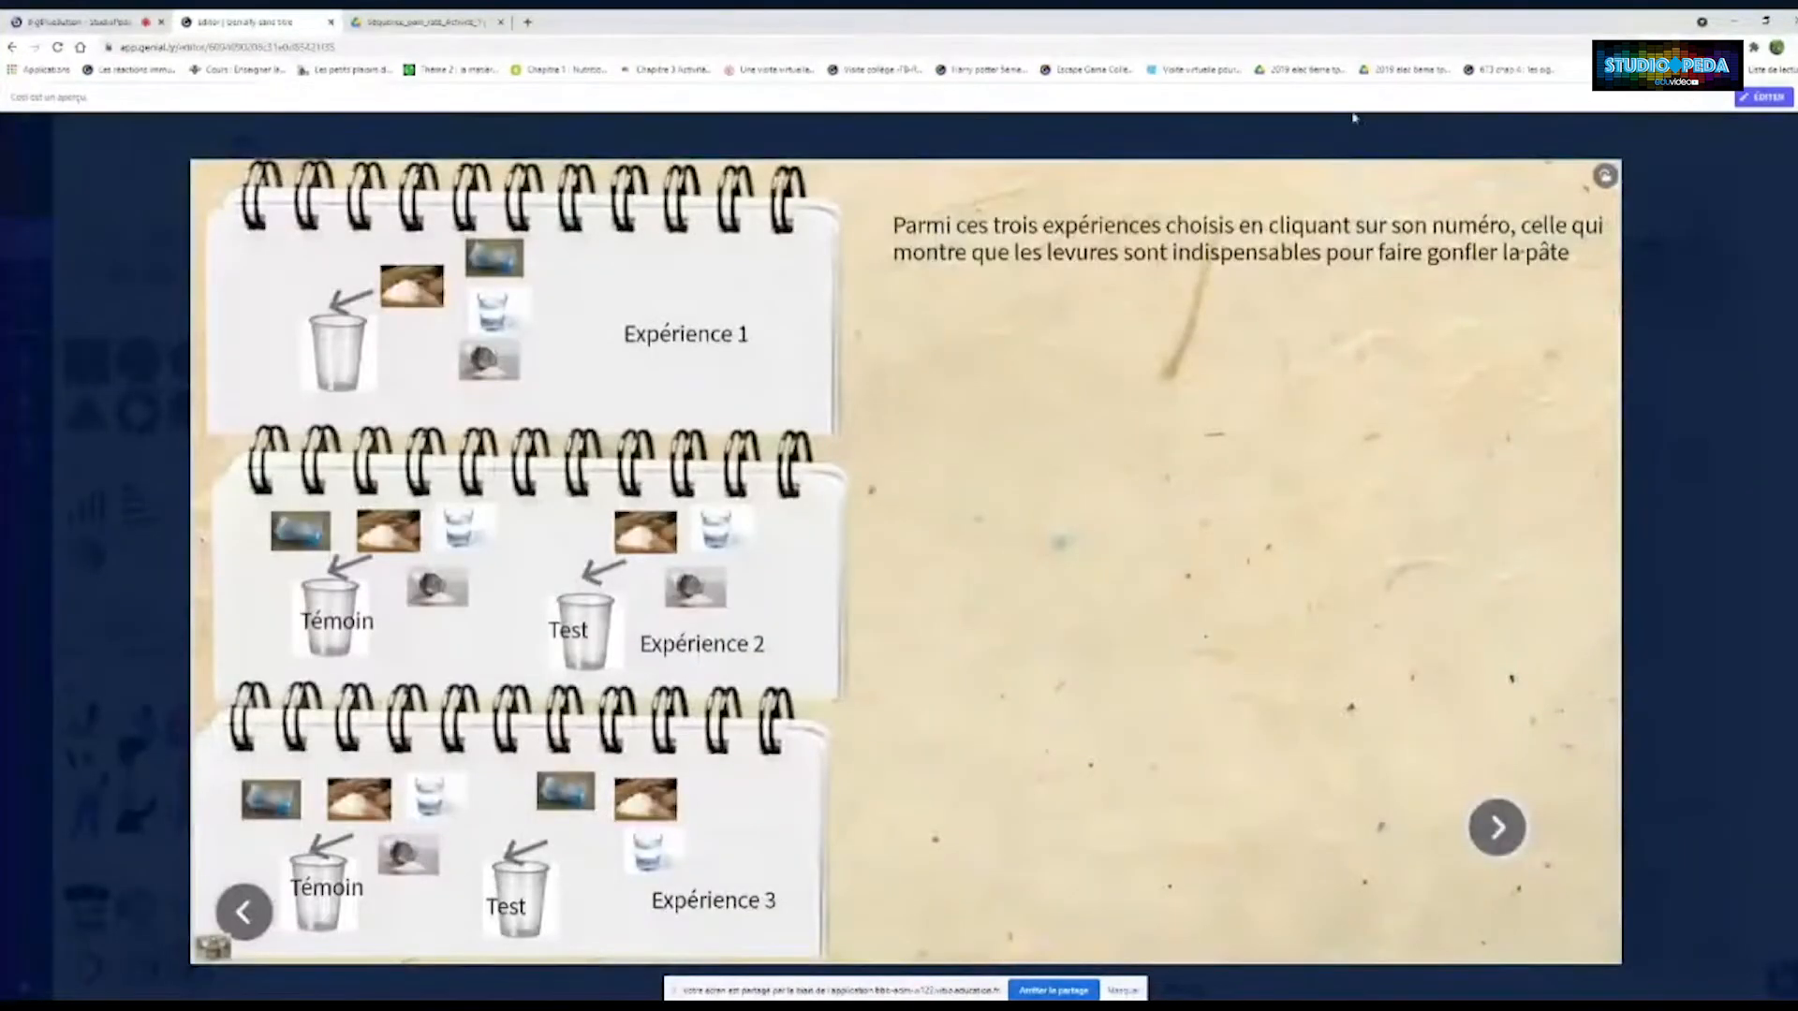
left_click(688, 344)
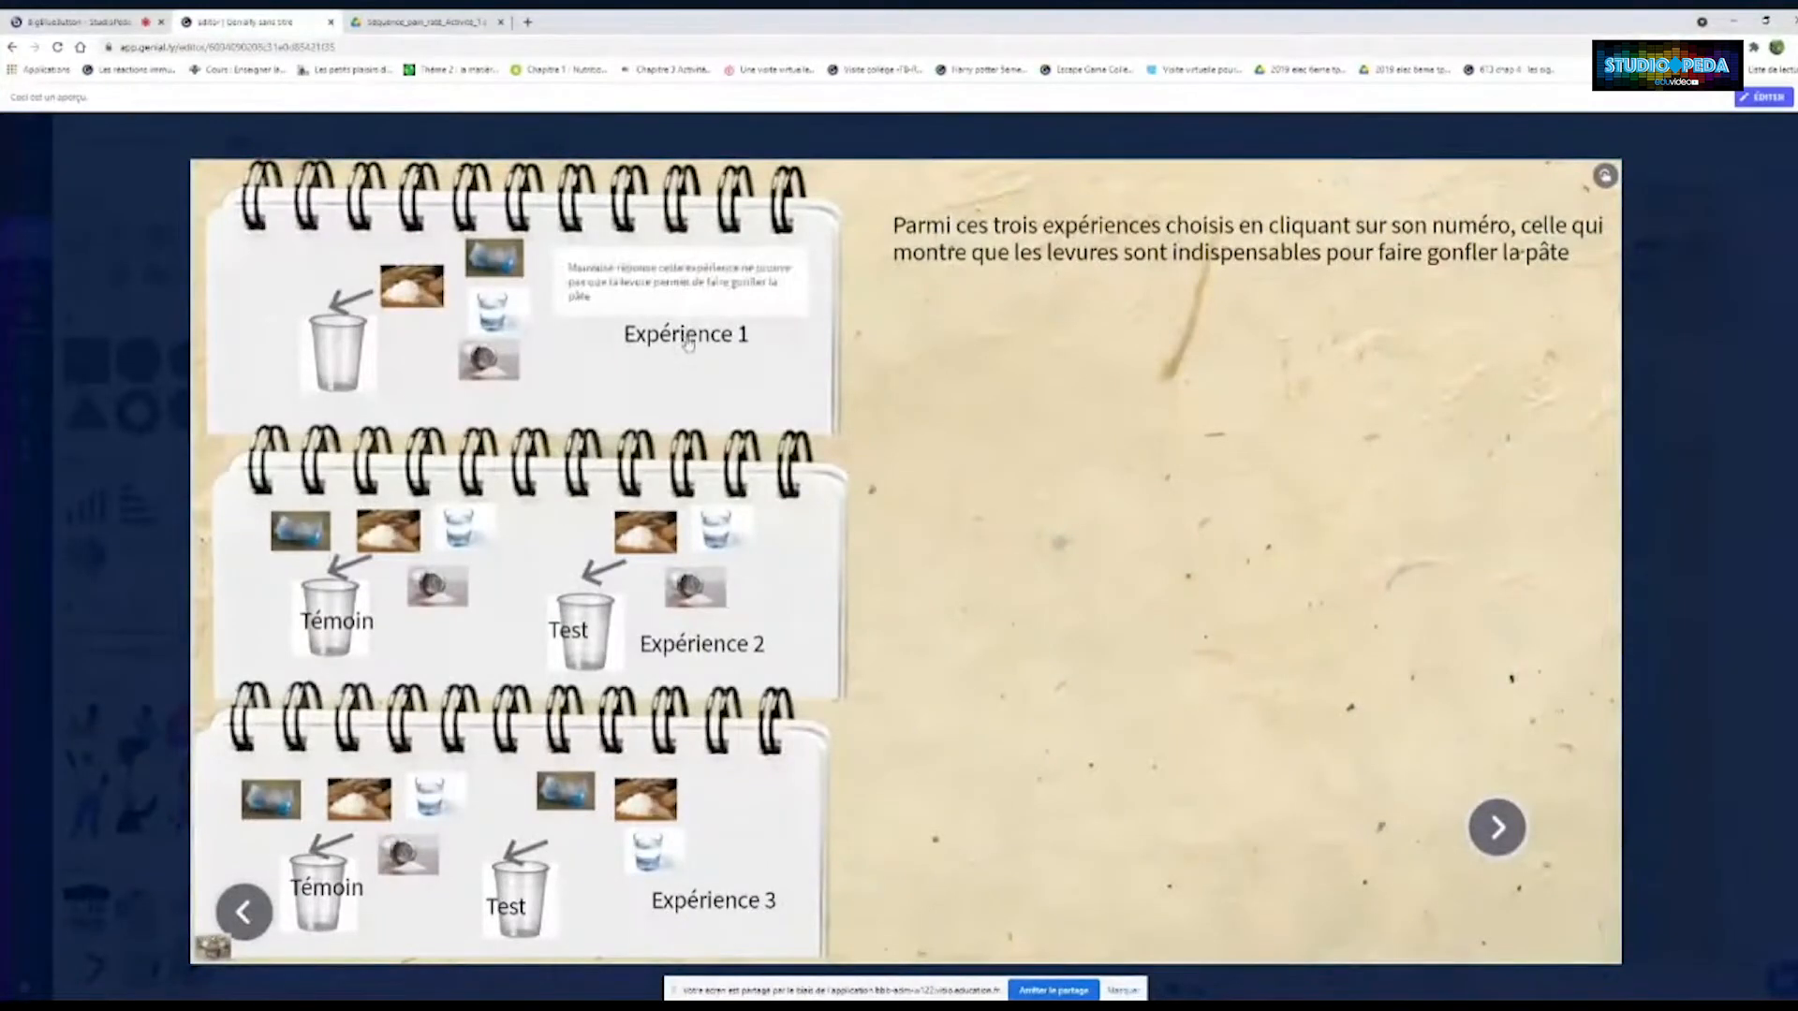
left_click(704, 646)
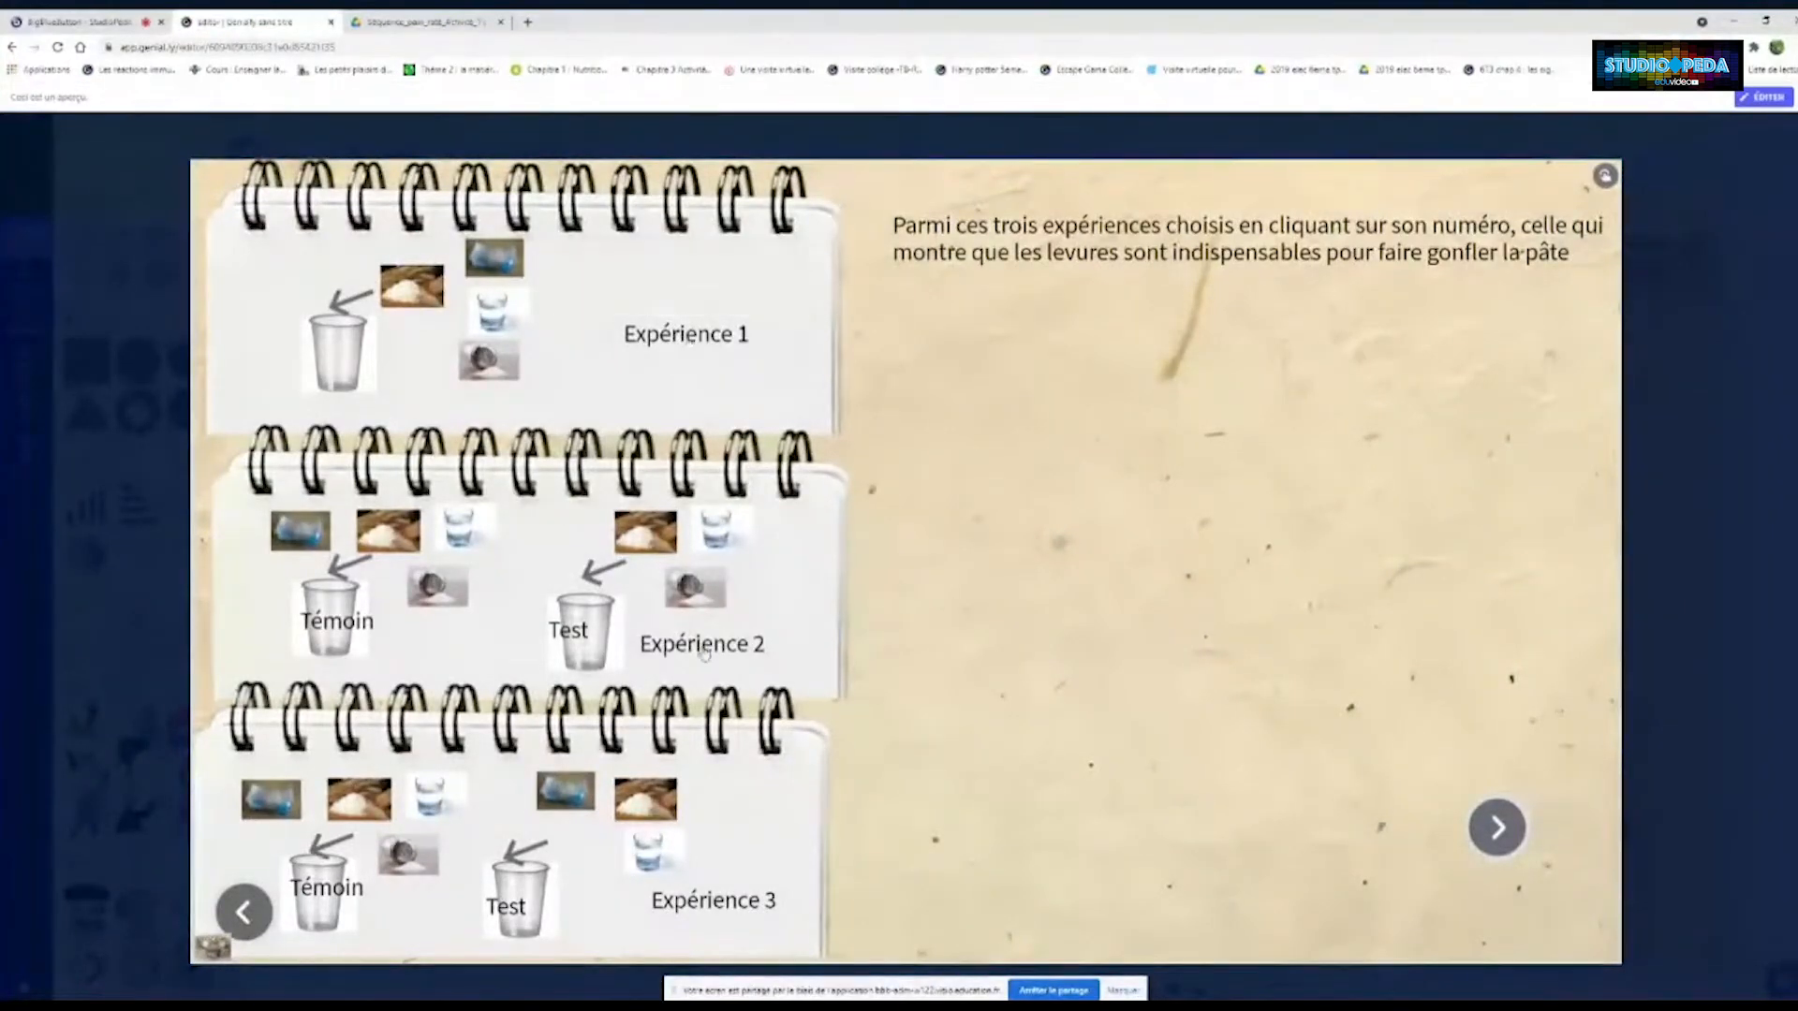
left_click(699, 878)
Paste the instruction beginning "Réaliser cette expérience chez vous et déposer la photo" and place it beneath the first instruction
left_click(1200, 731)
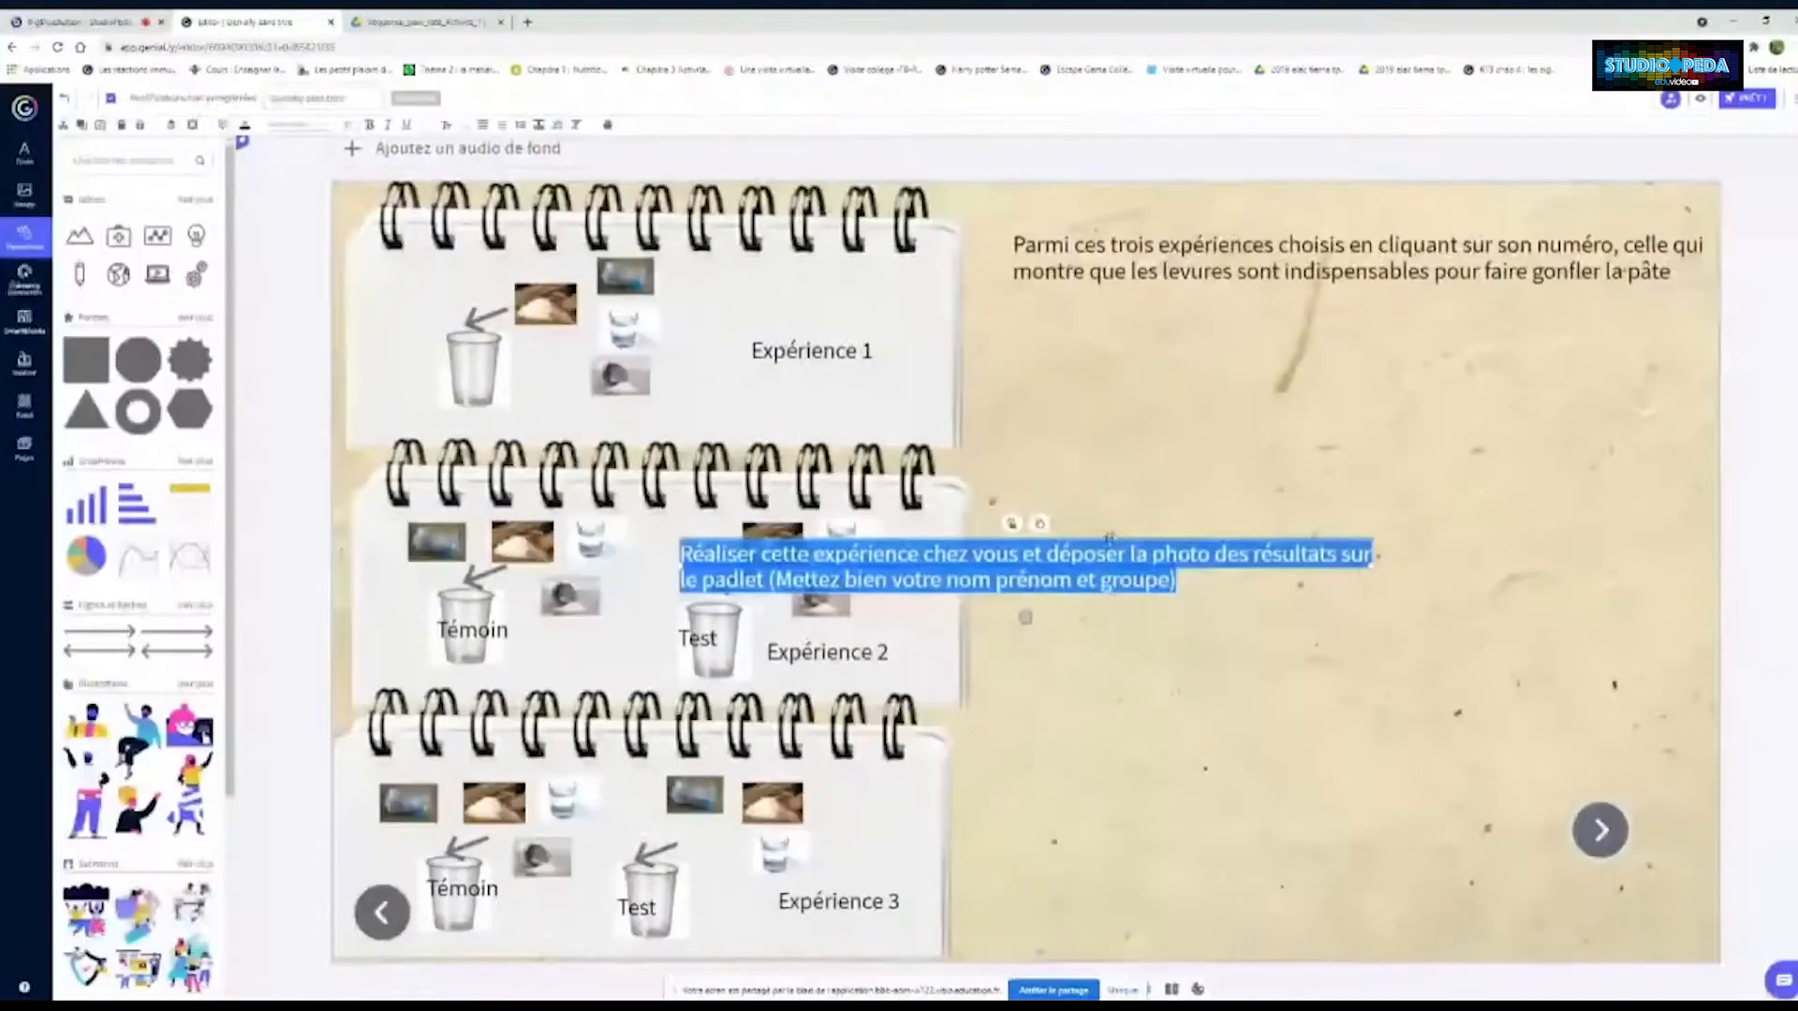
left_click_drag(1108, 537, 1440, 389)
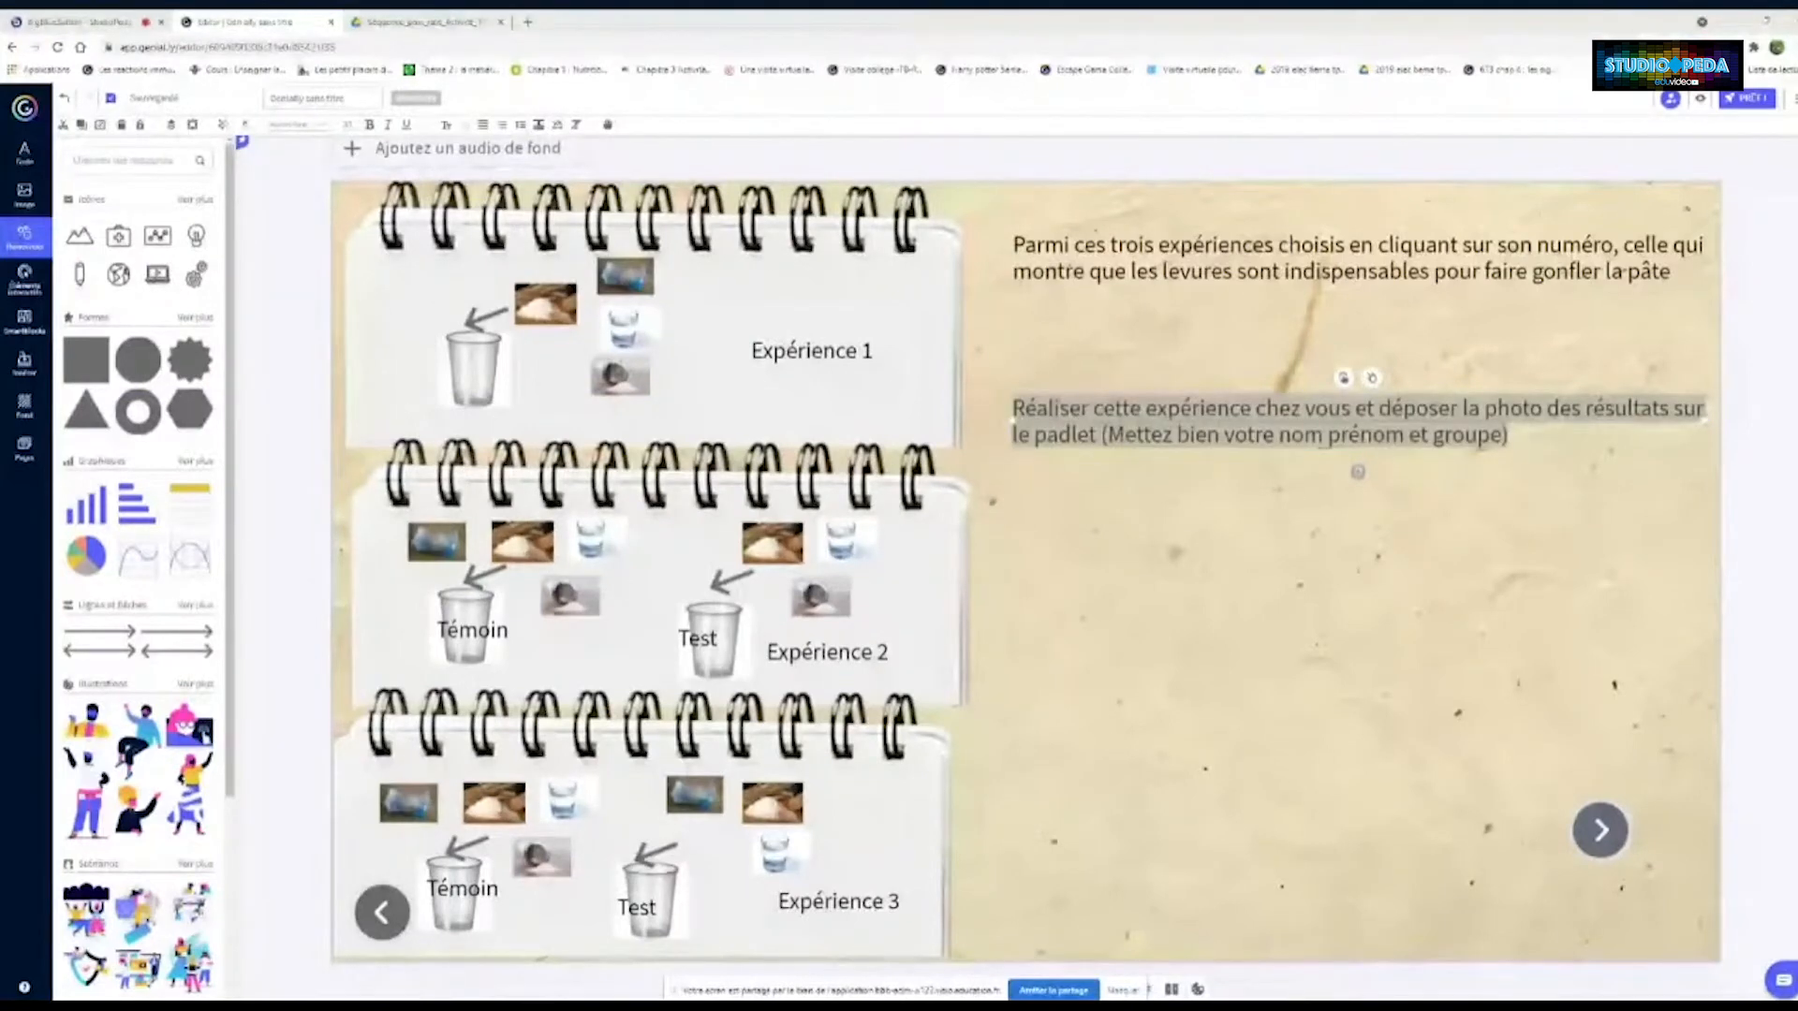
Test the experiment labels in preview and embed the "Expérience levures" Padlet below the photo-upload instruction
left_click(24, 367)
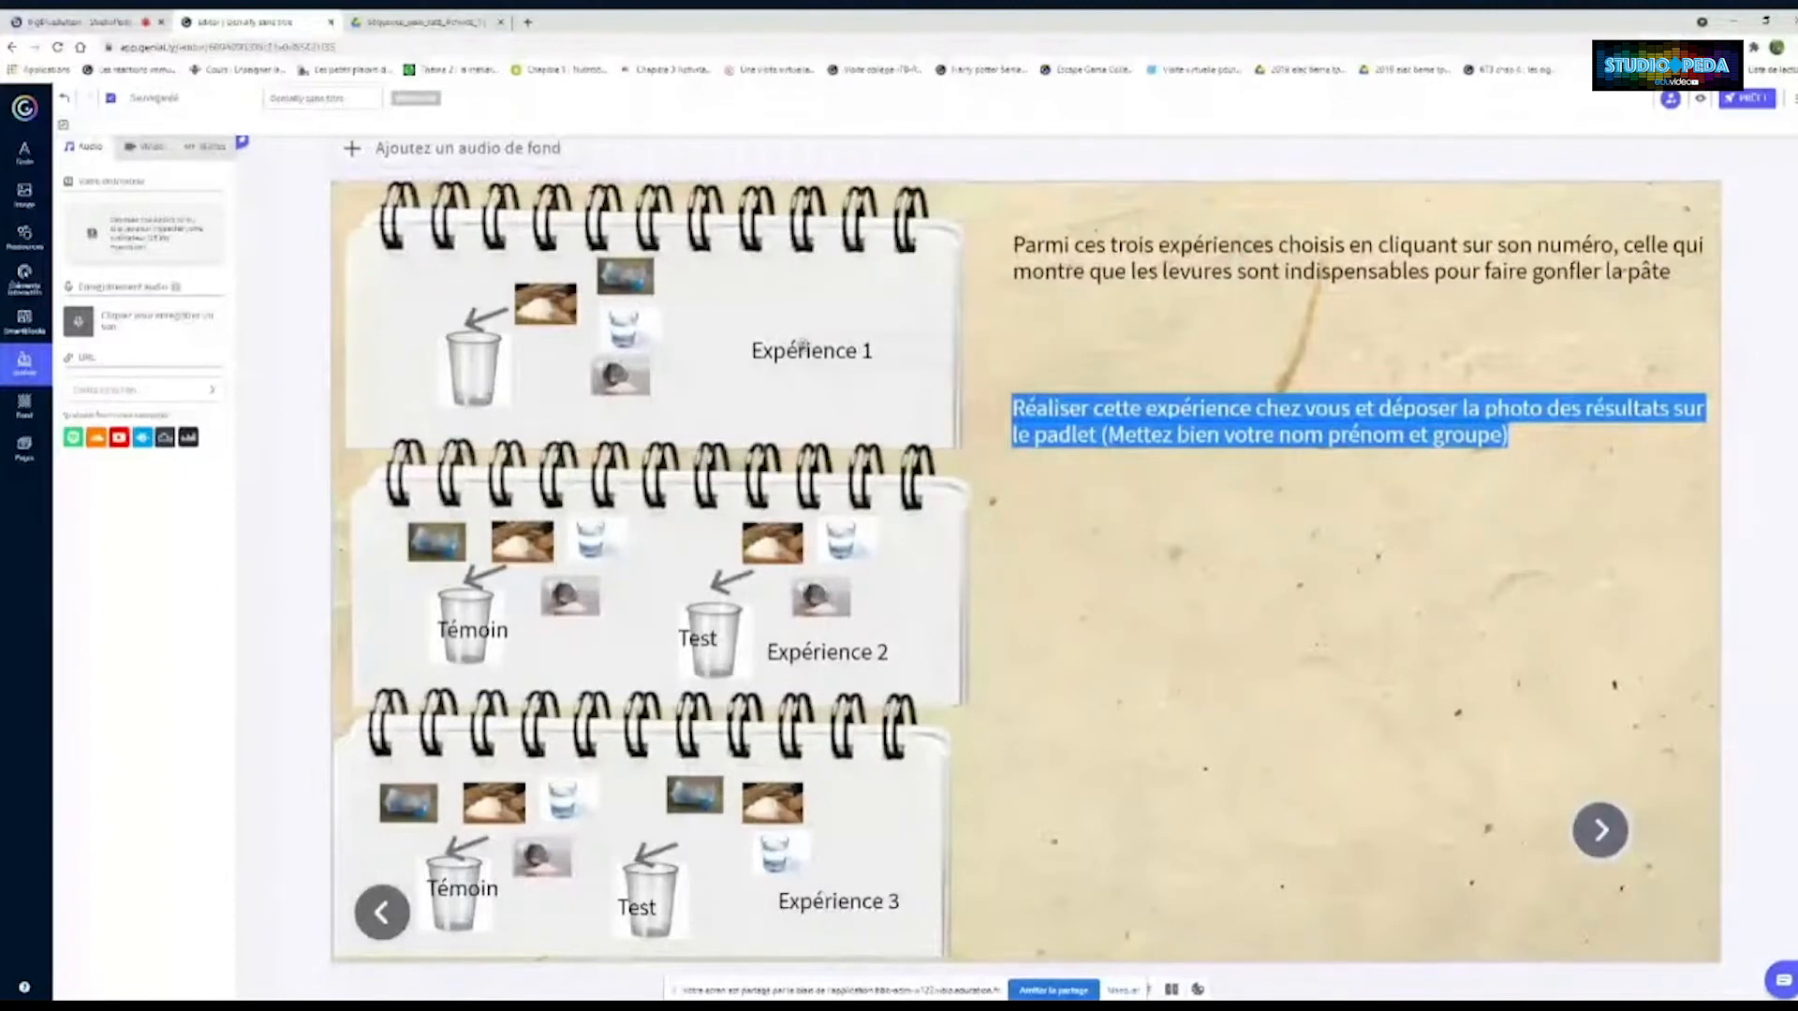
left_click(1701, 101)
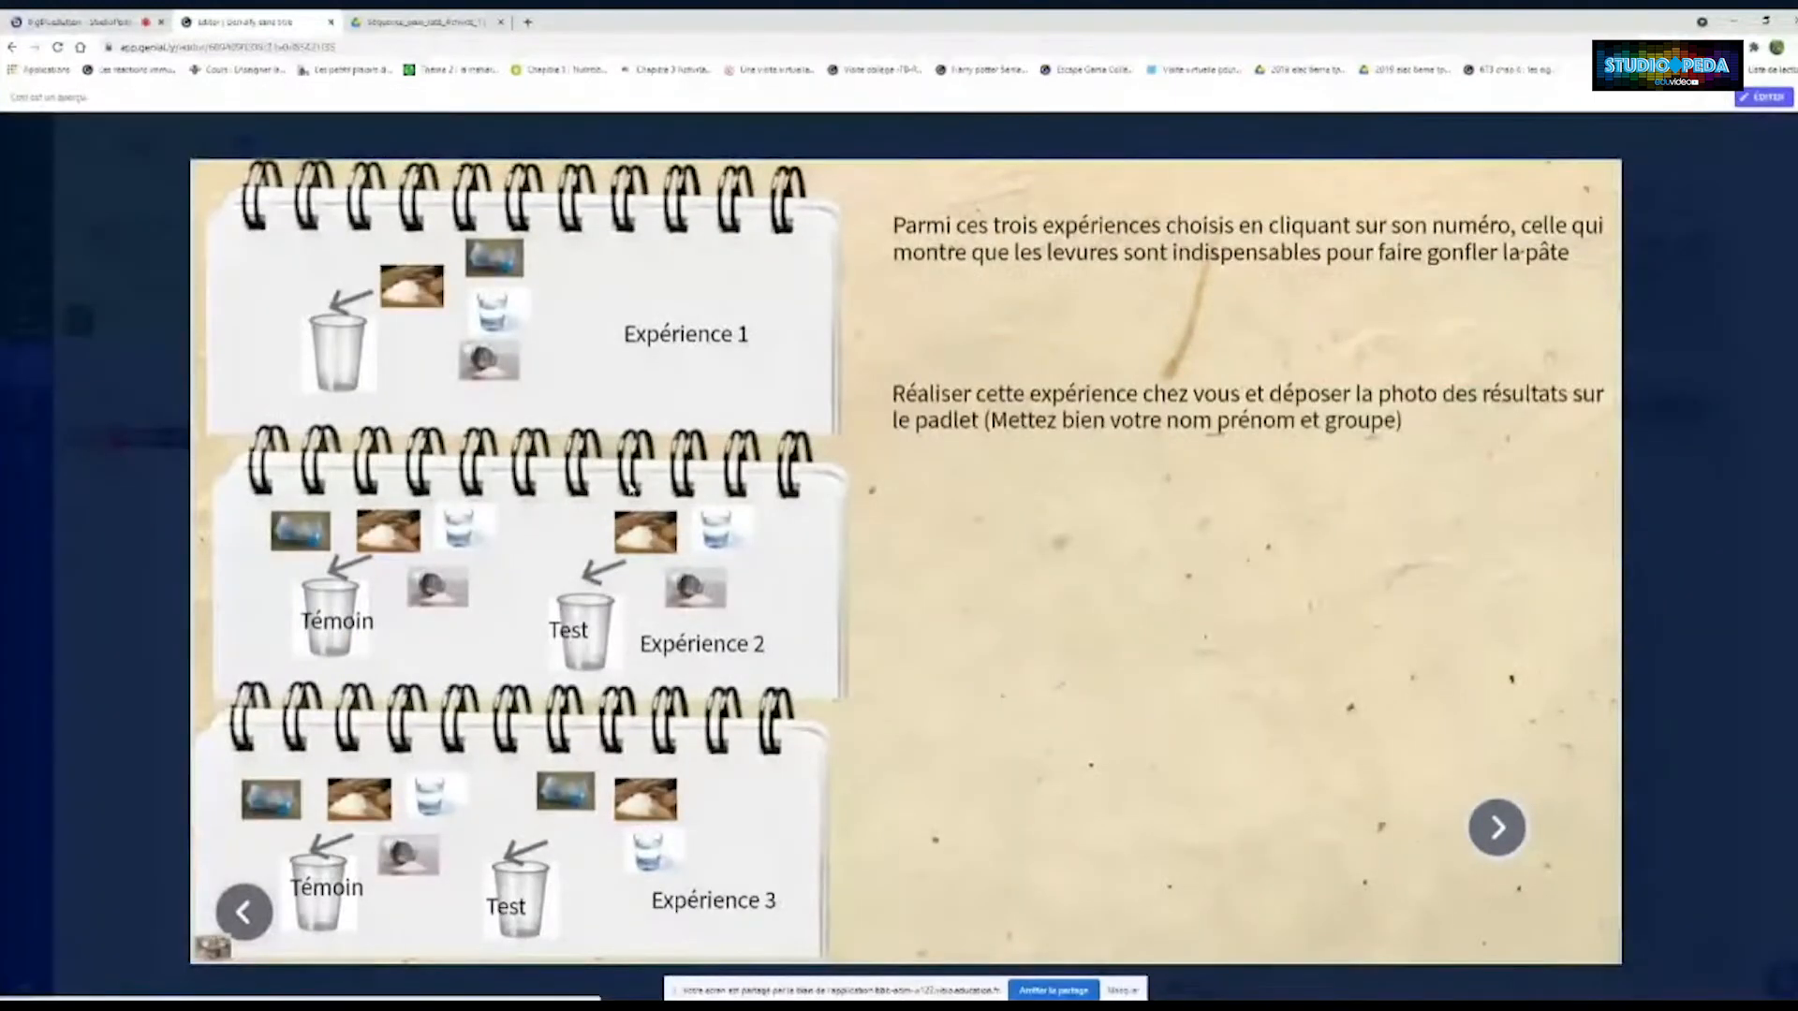
left_click(685, 264)
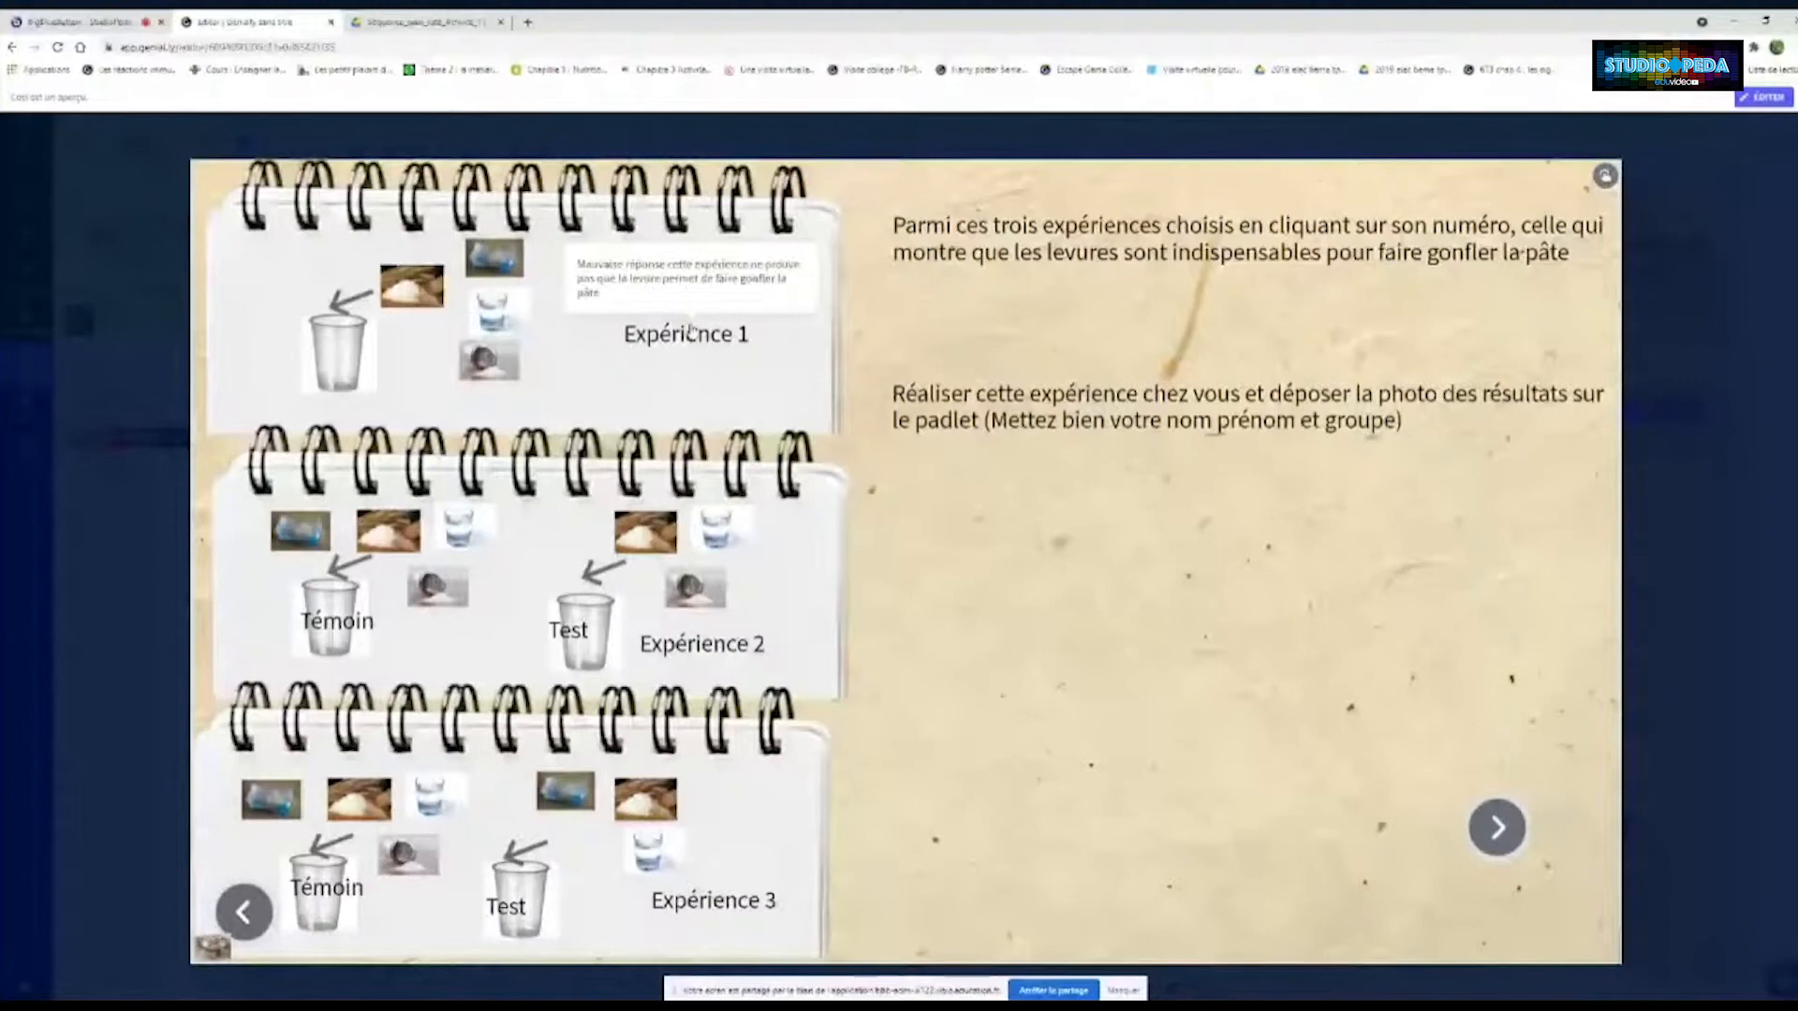
left_click(688, 651)
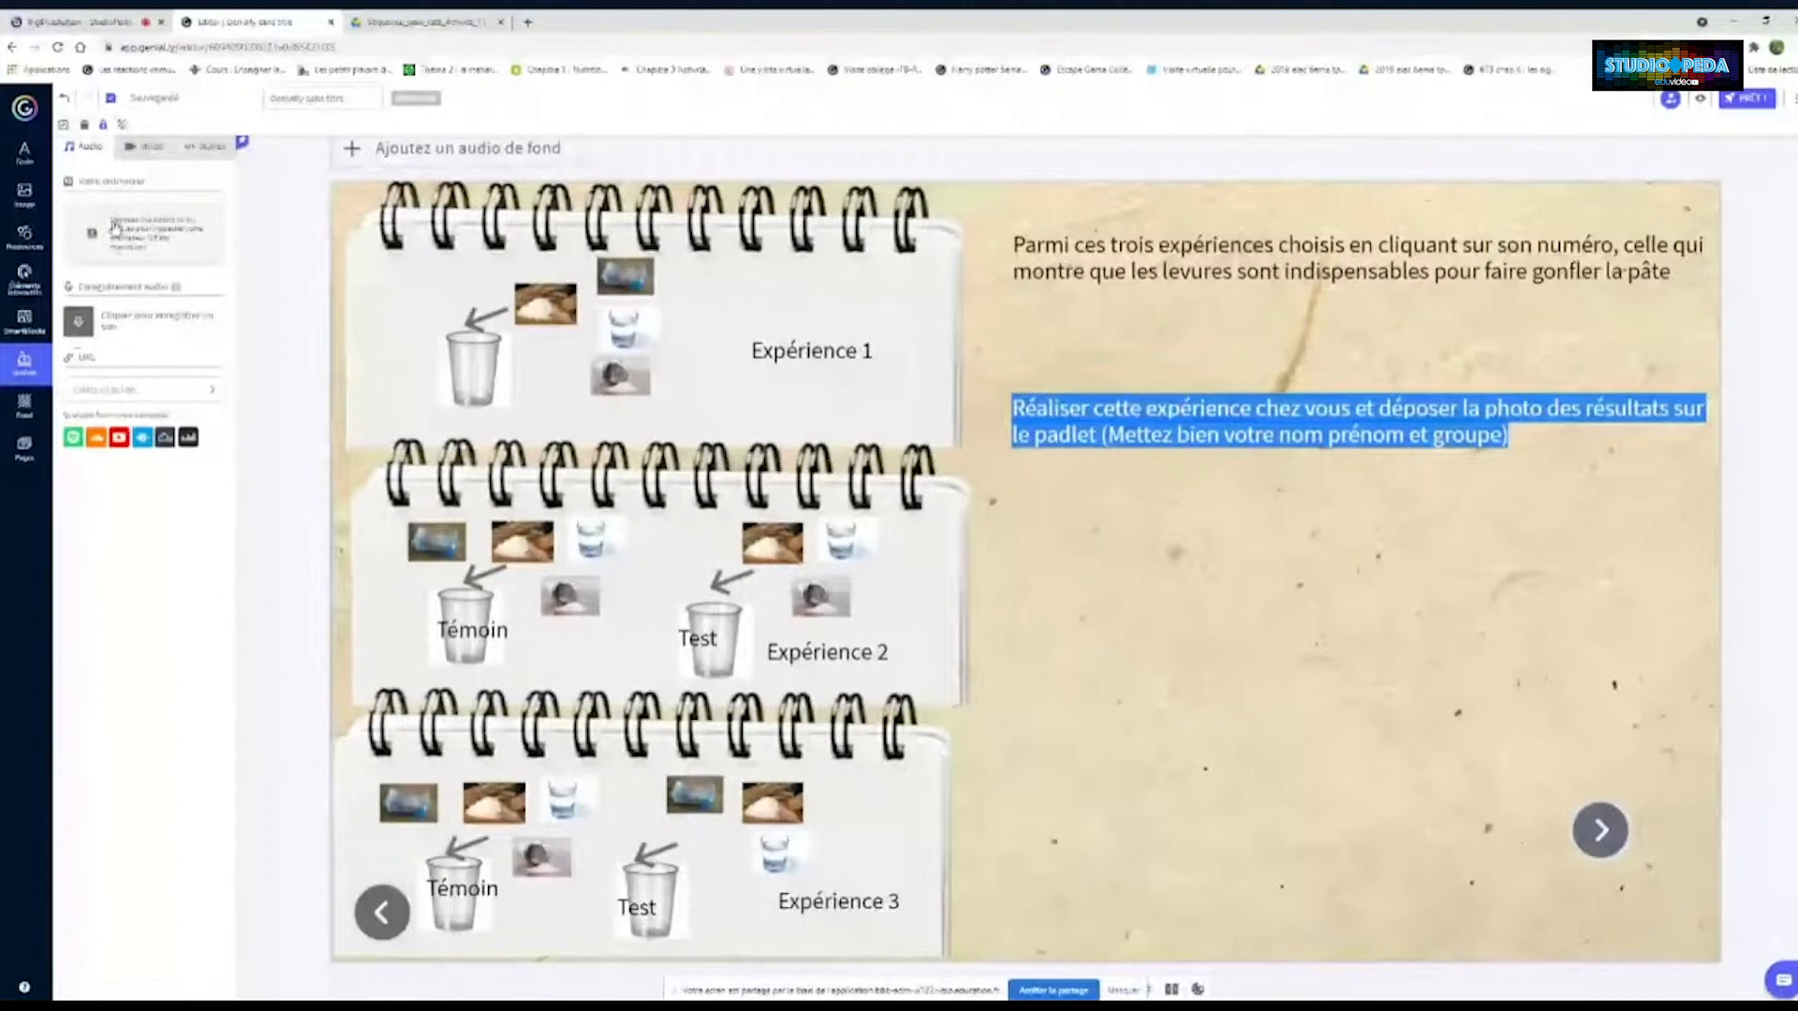
left_click(145, 146)
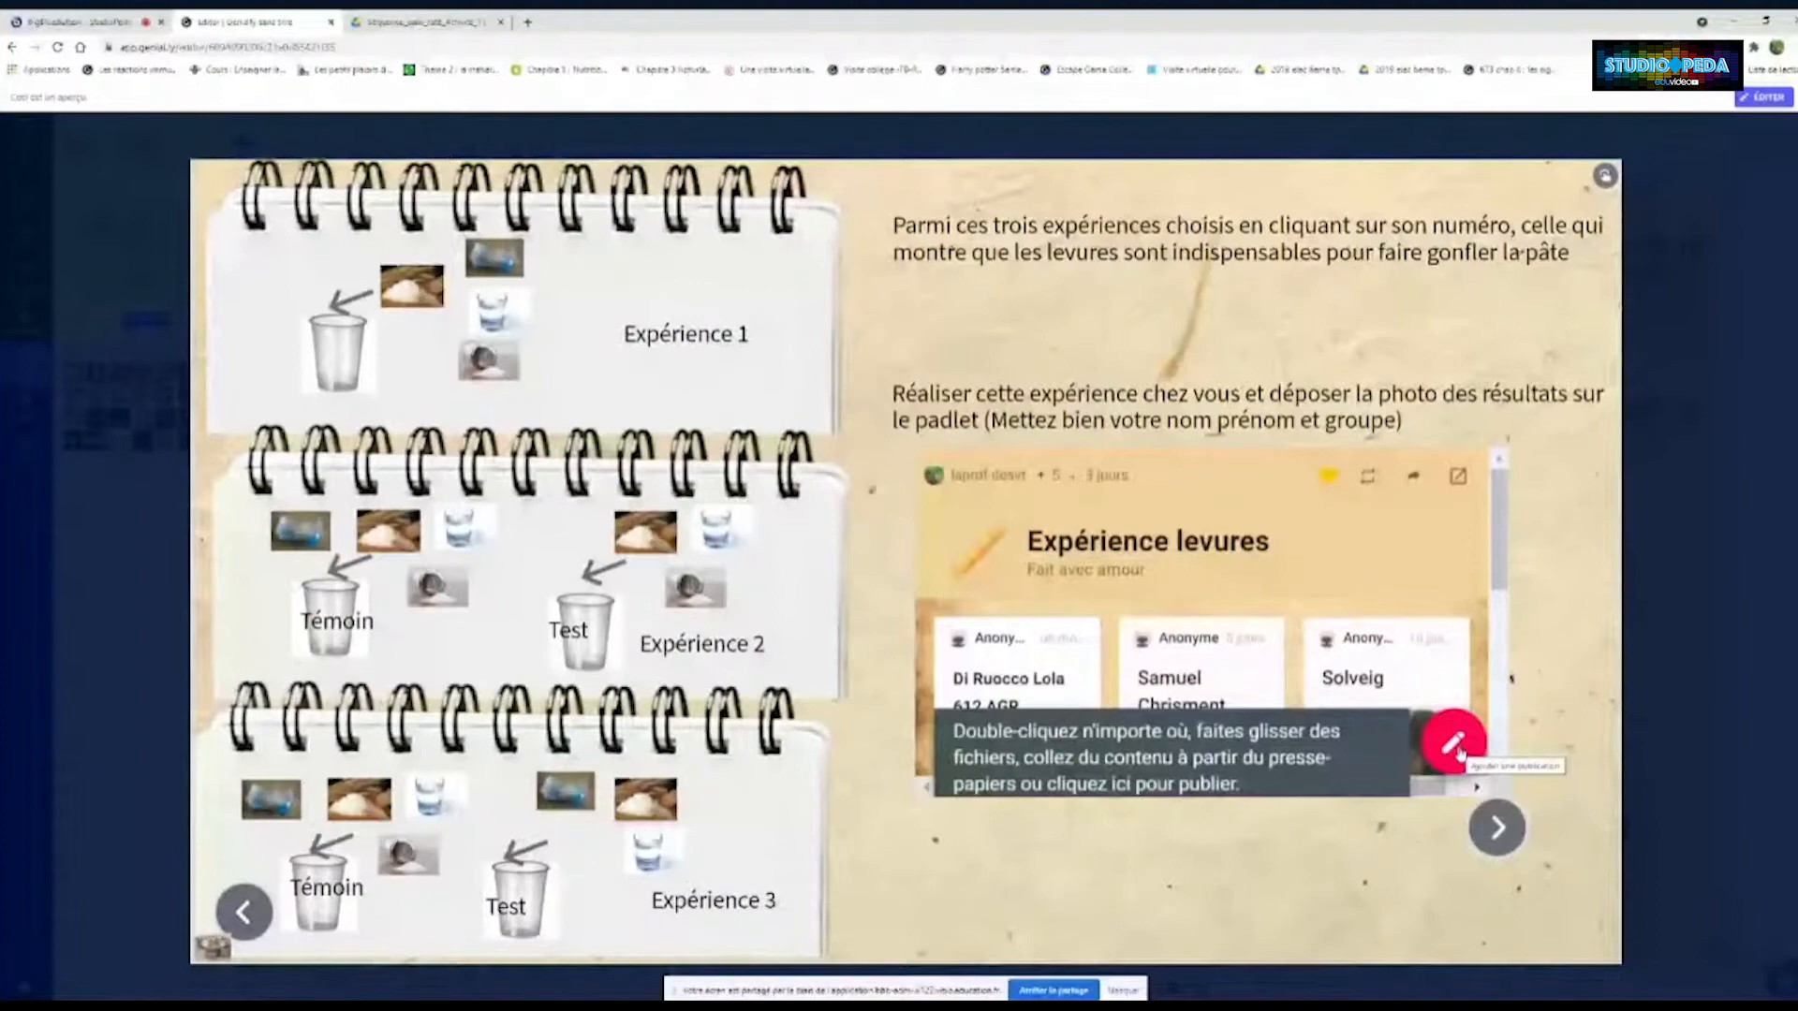
key("Escape")
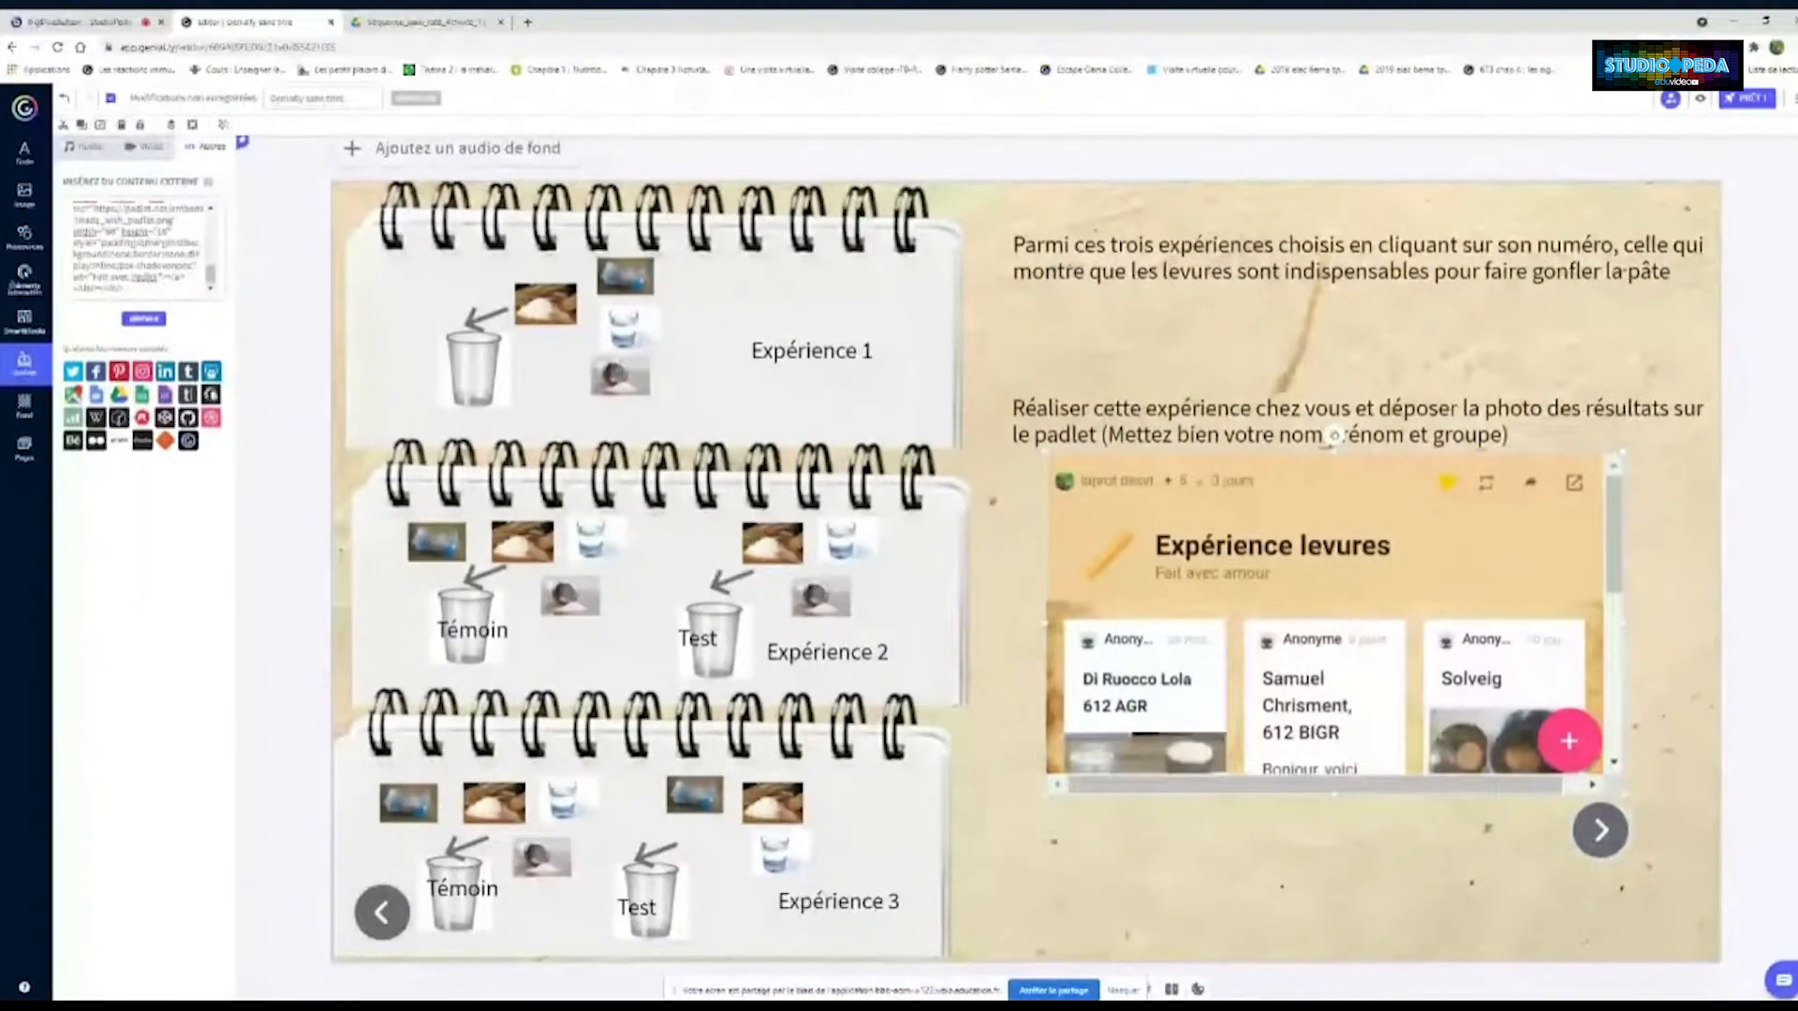
Duplicate the hypothesis page, move the copy to the end of the page list, and delete its texts and corner image
left_click(25, 450)
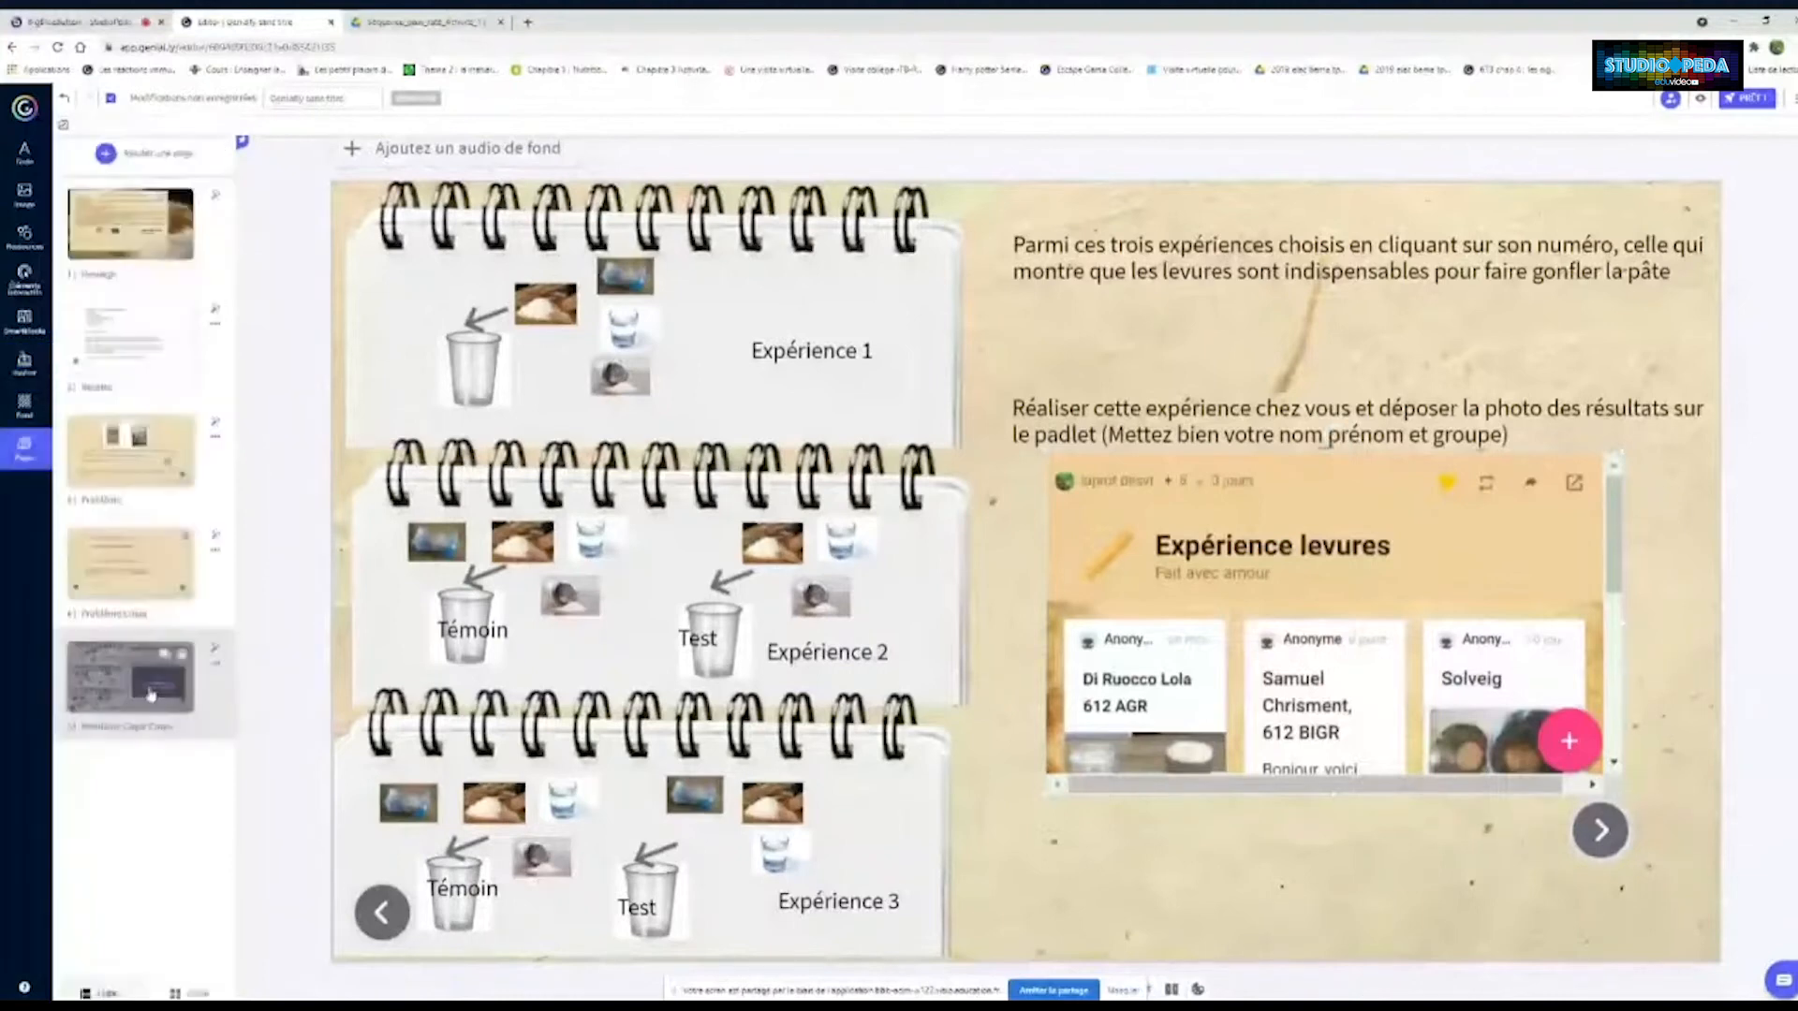
left_click(161, 554)
left_click_drag(161, 554, 103, 805)
left_click_drag(527, 232, 1323, 830)
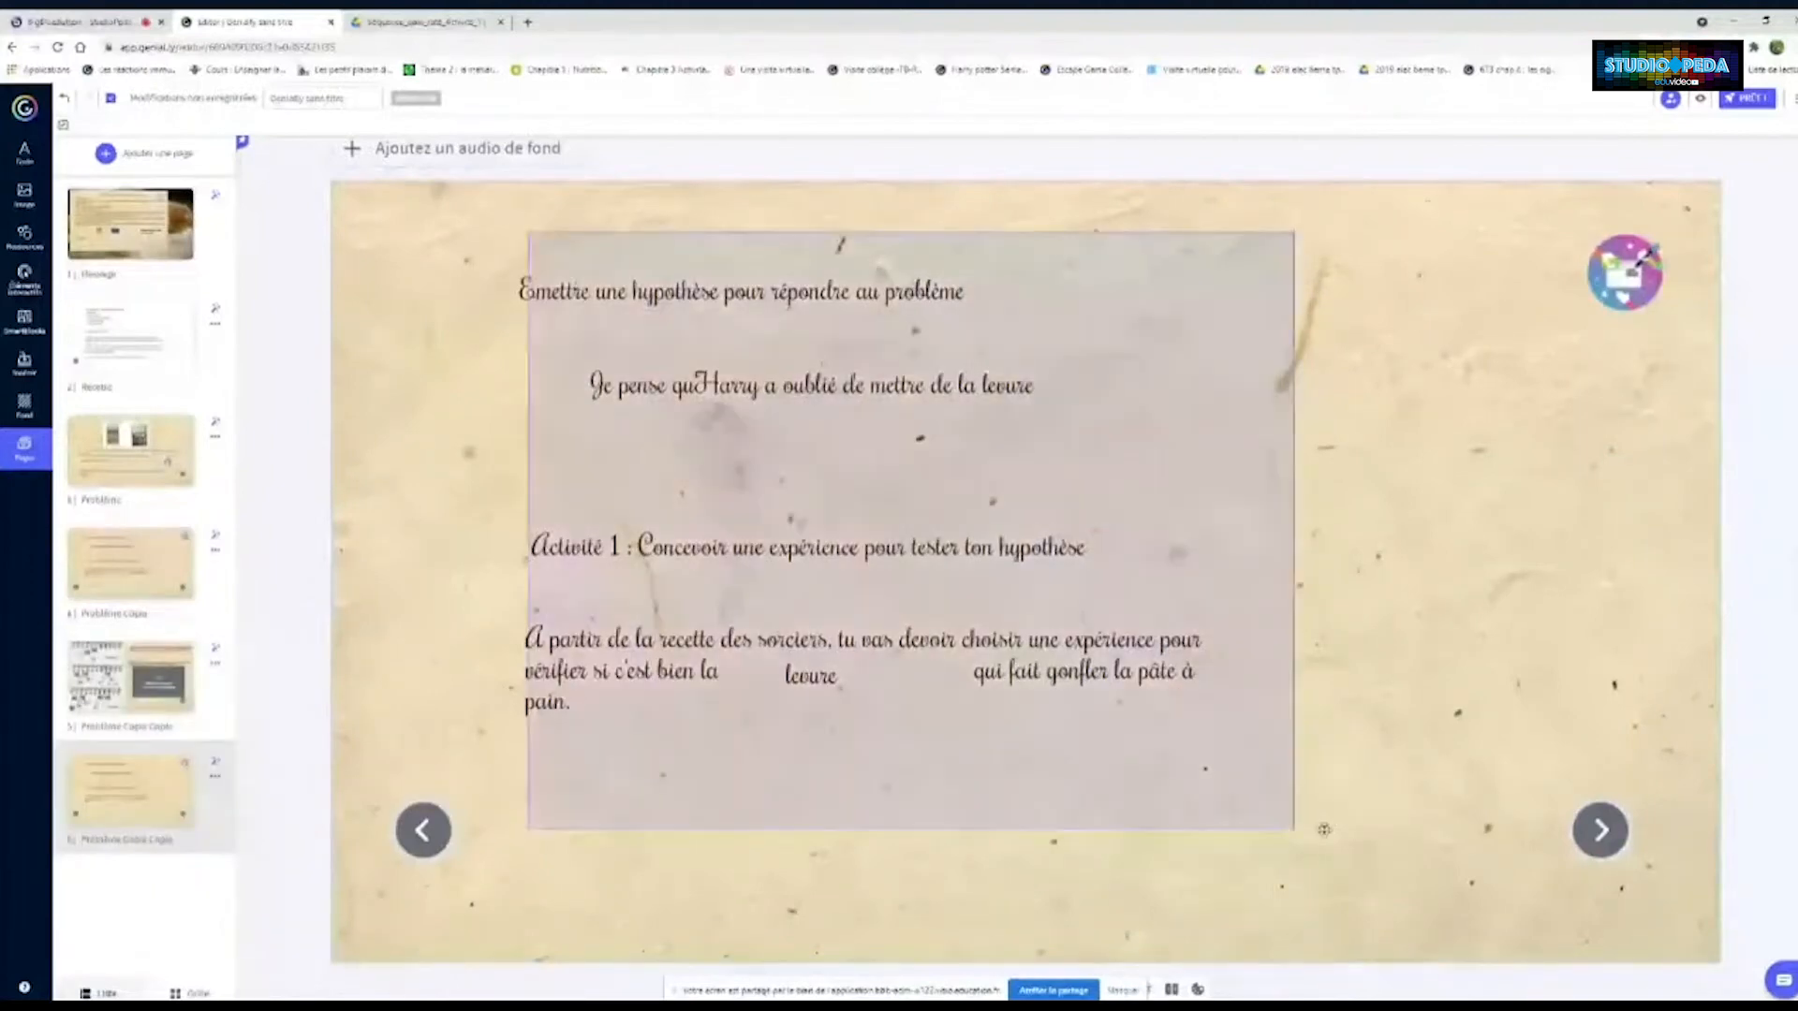
key("Delete")
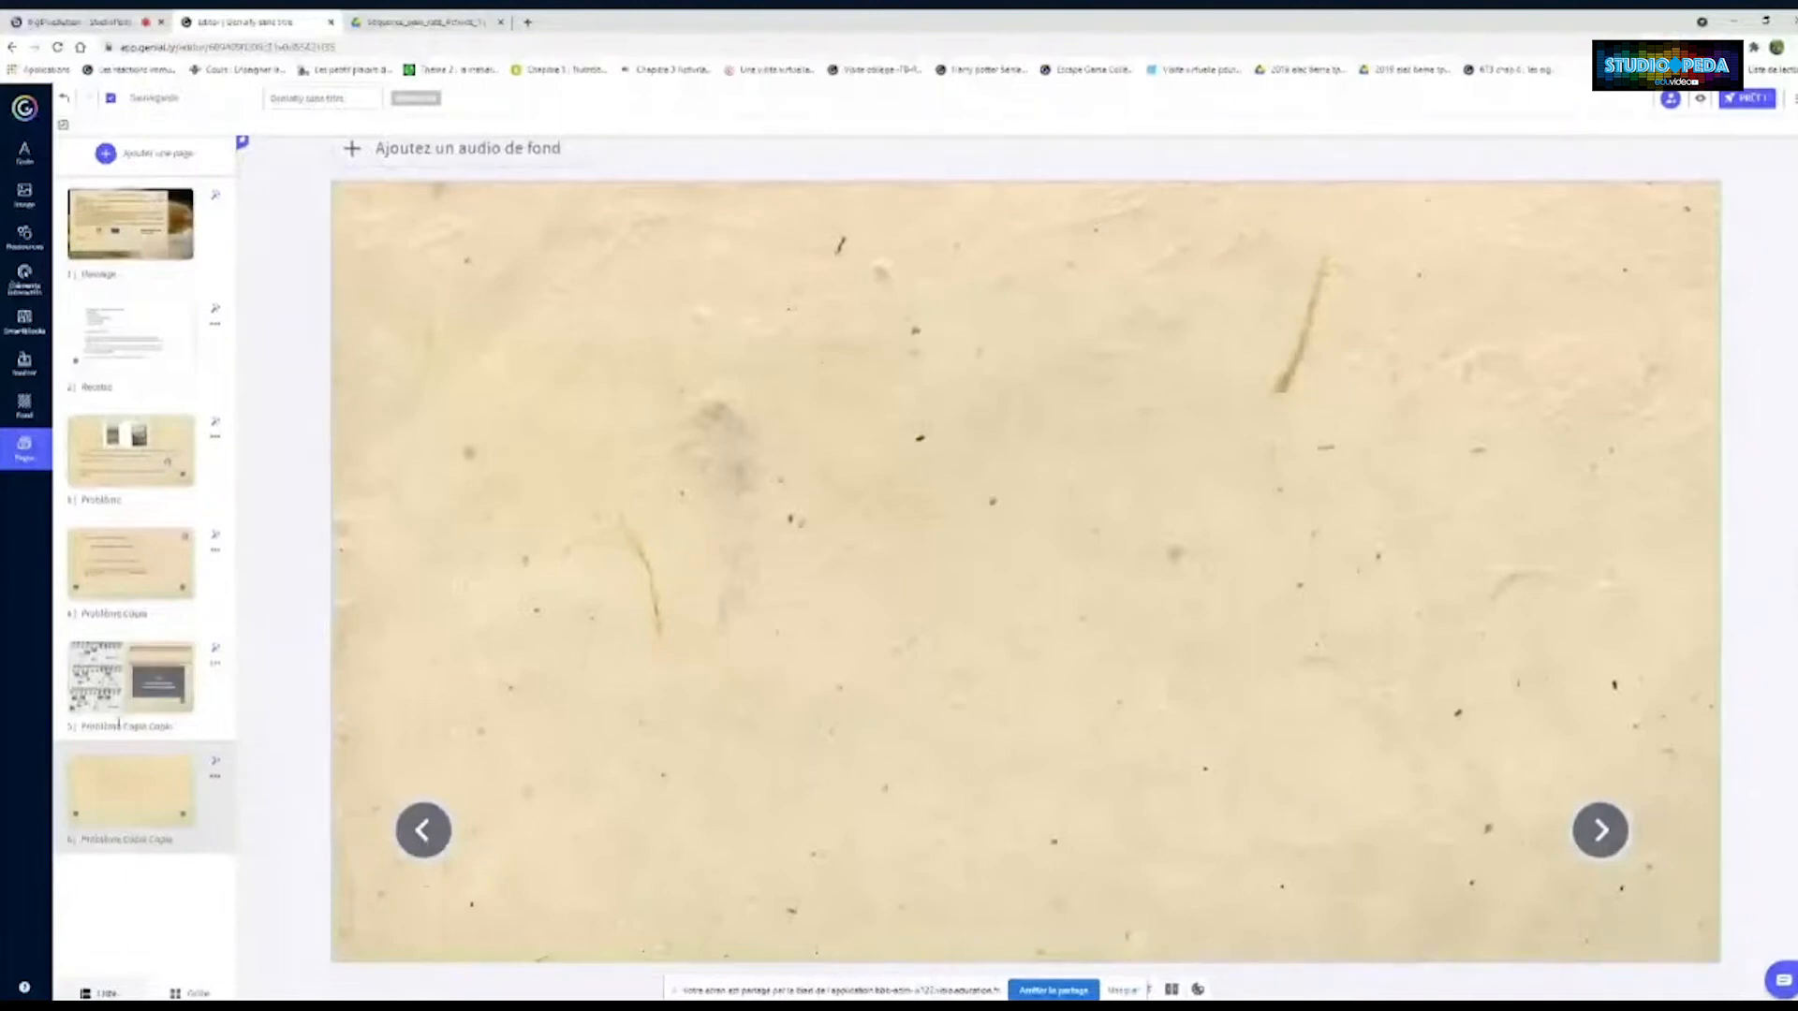
Find and launch Outil Capture d'écran, and paste the copied content onto the blank sixth page
left_click(141, 997)
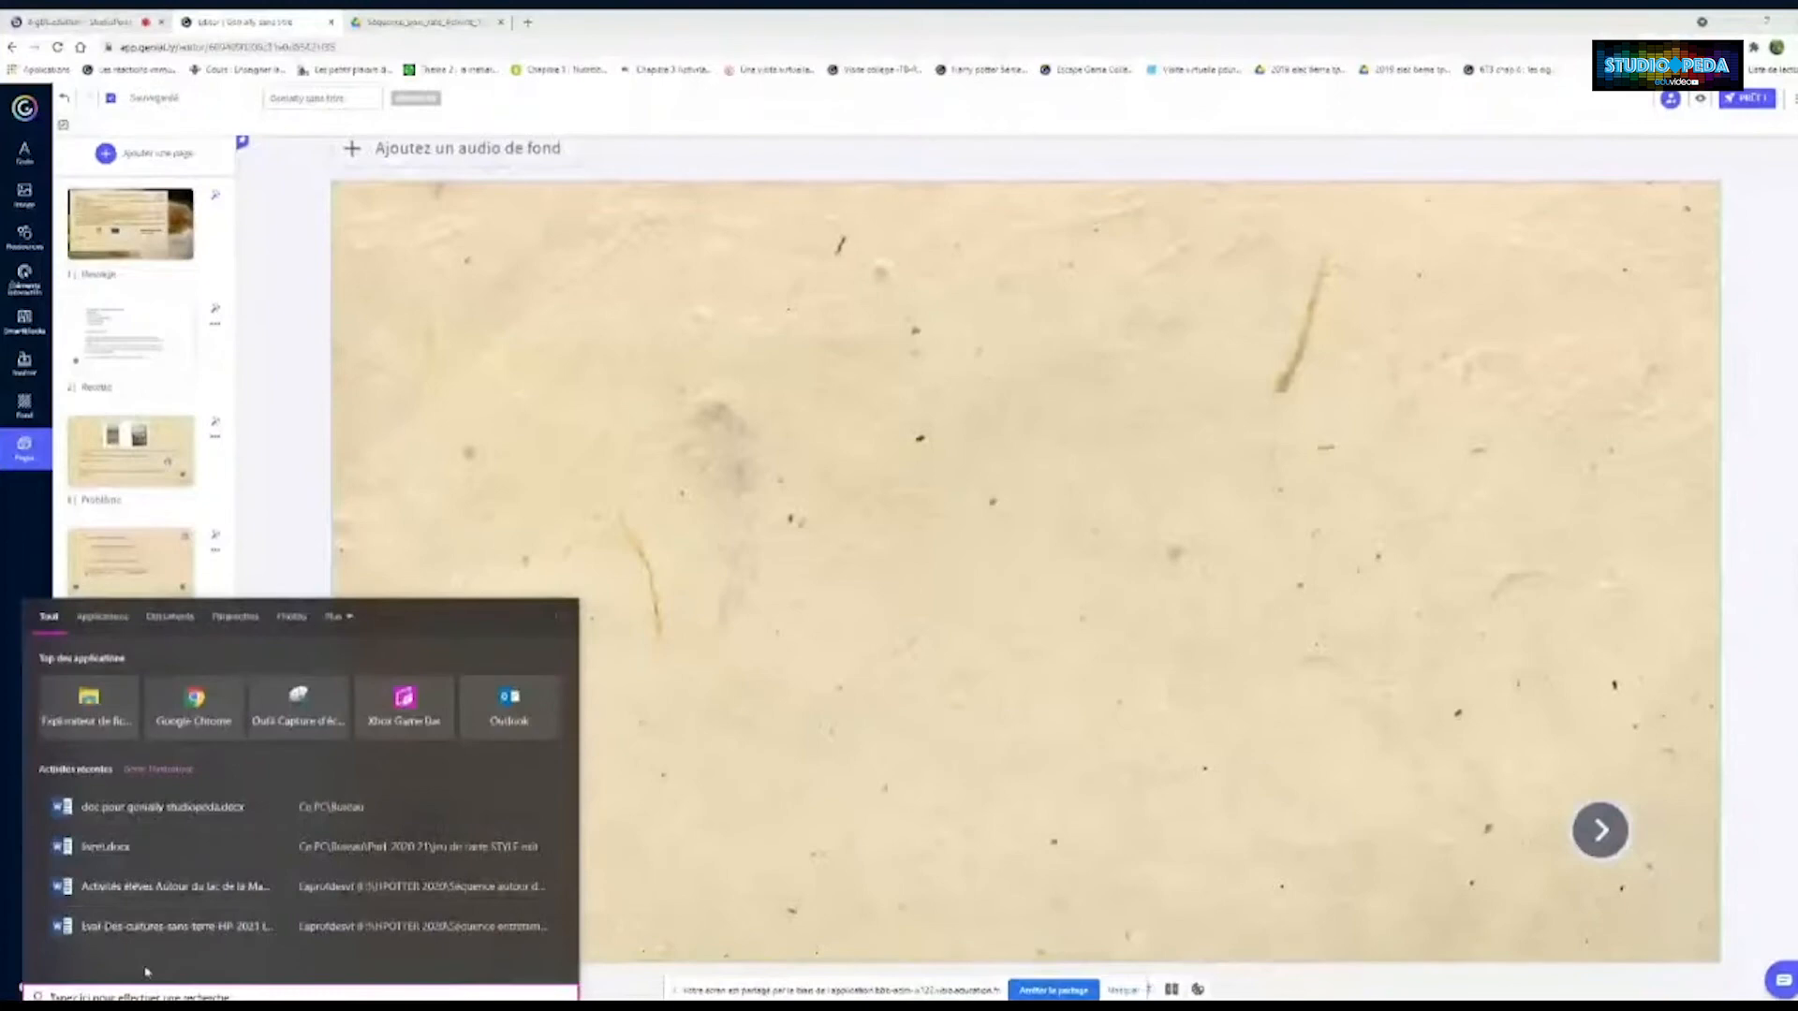
type("d")
type("util")
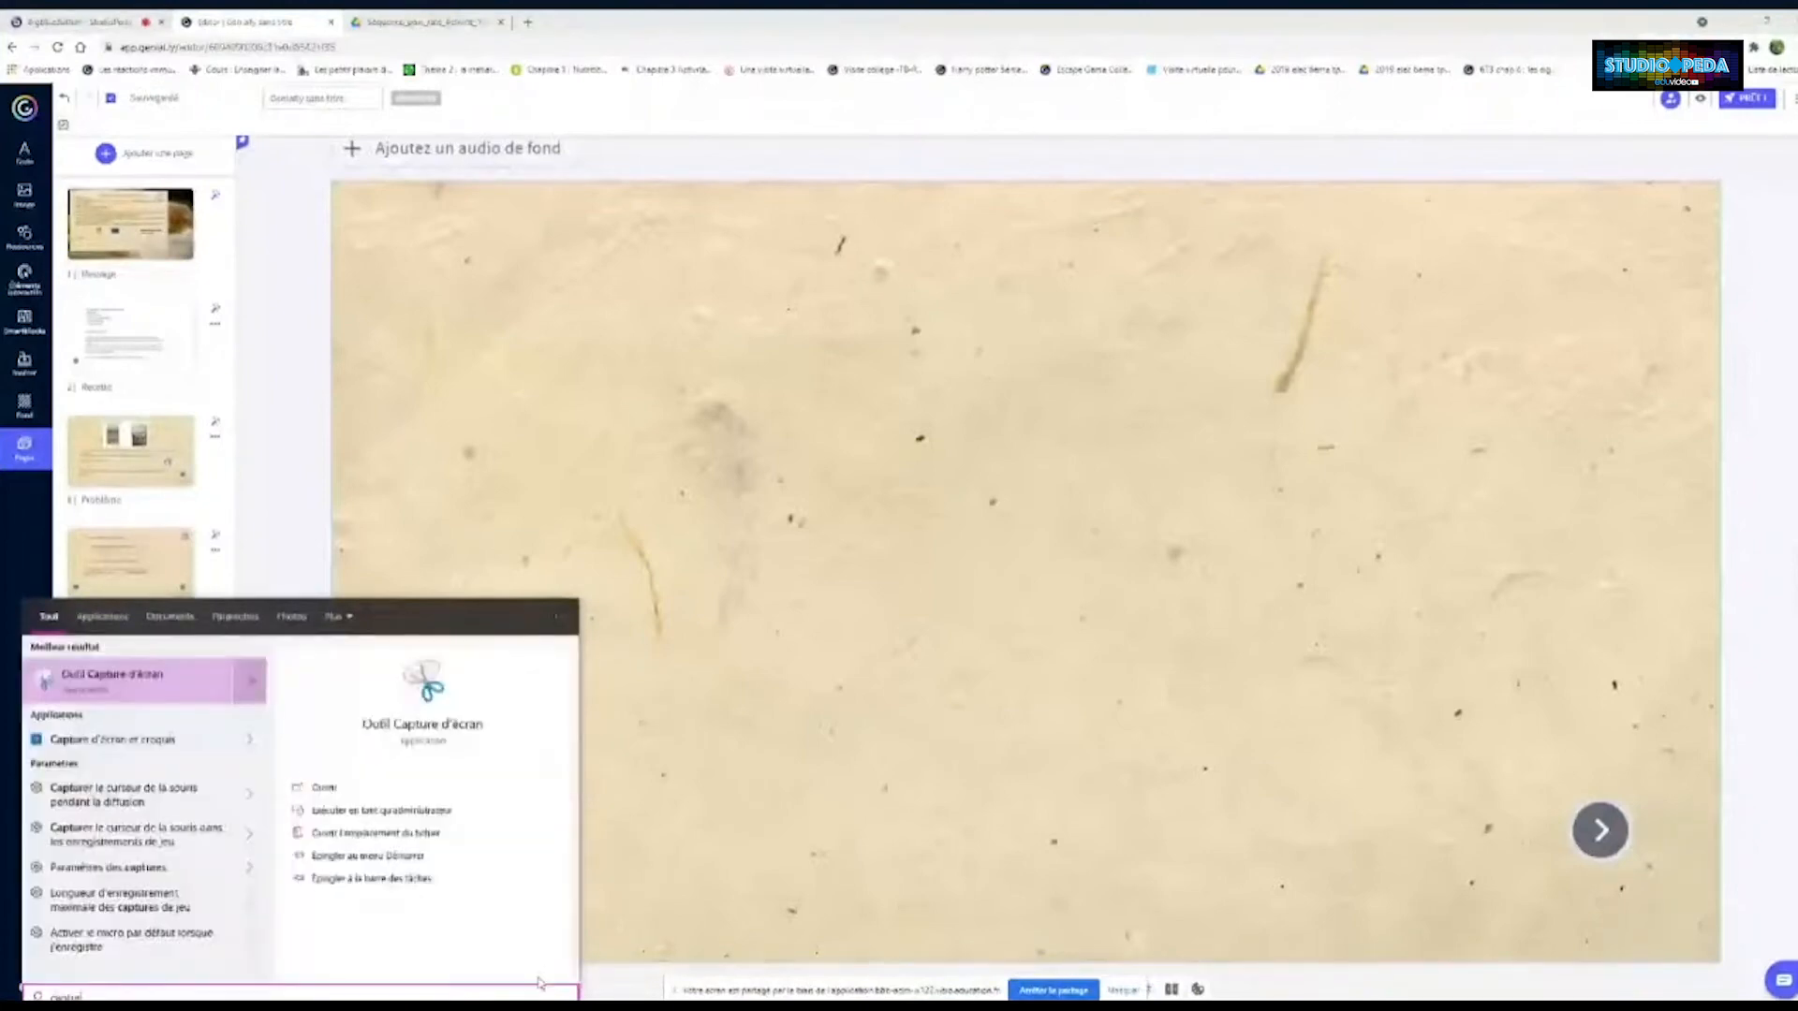
left_click(156, 691)
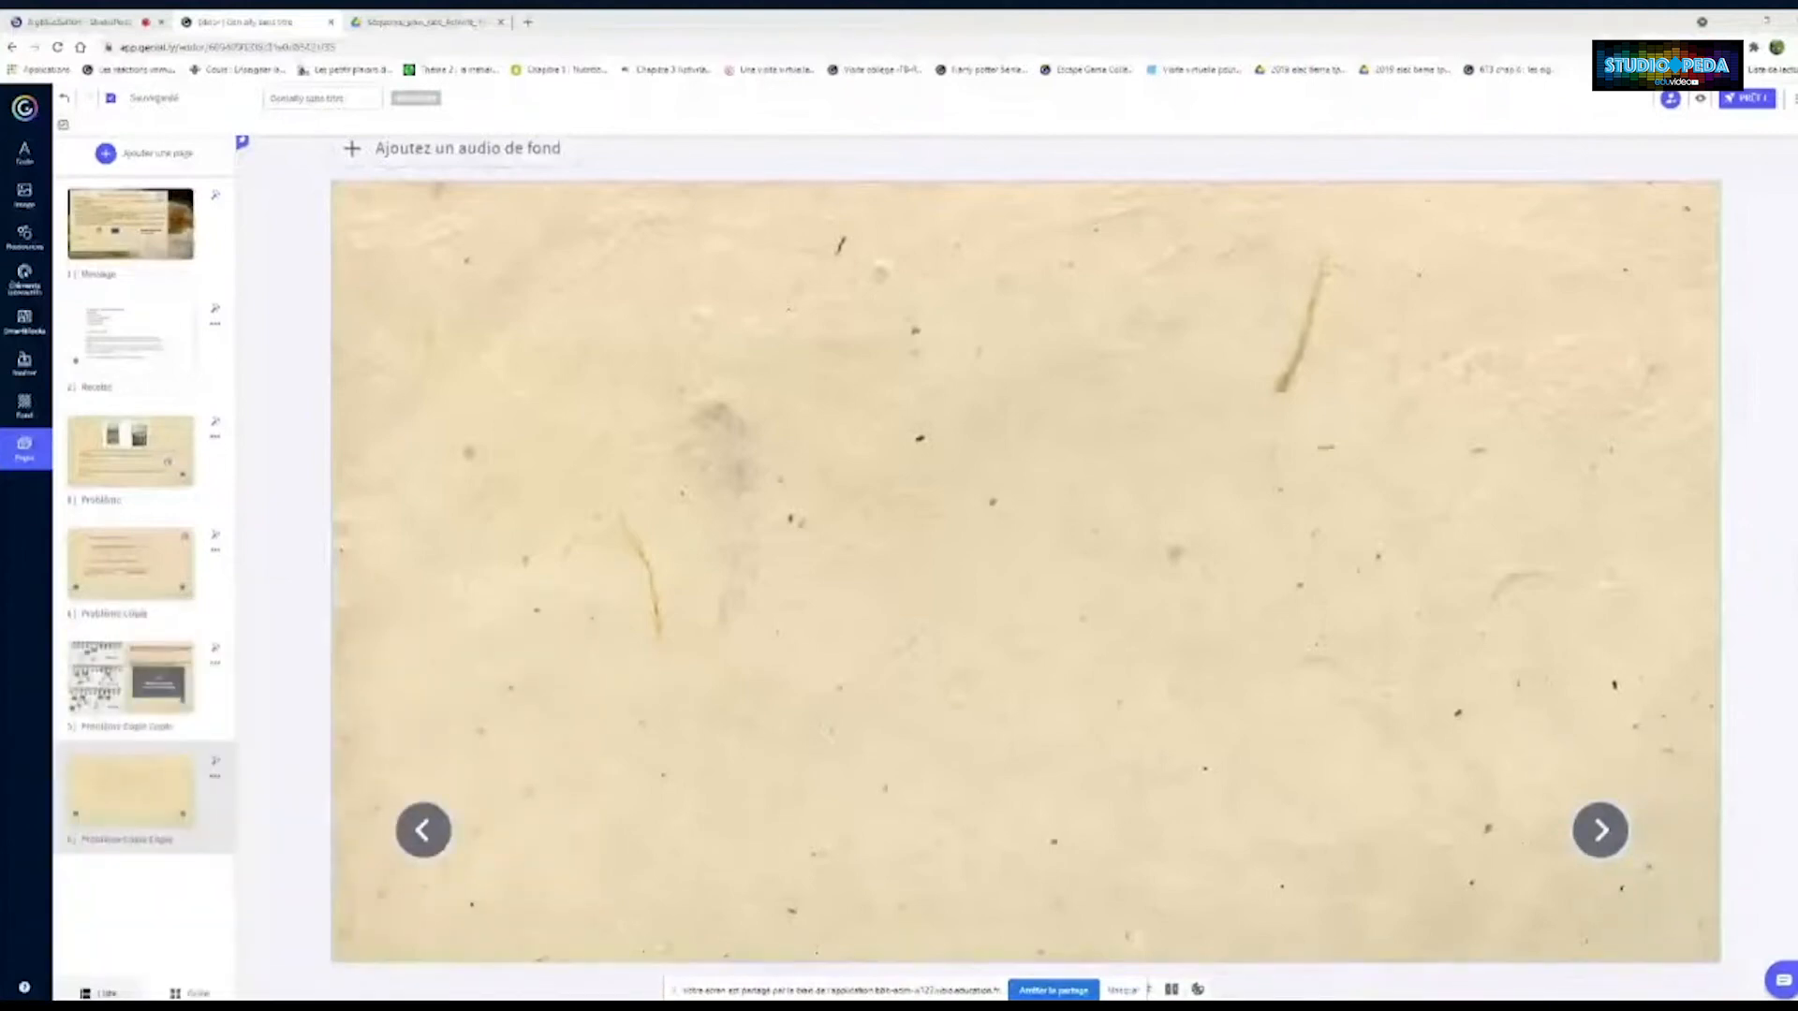
right_click(803, 332)
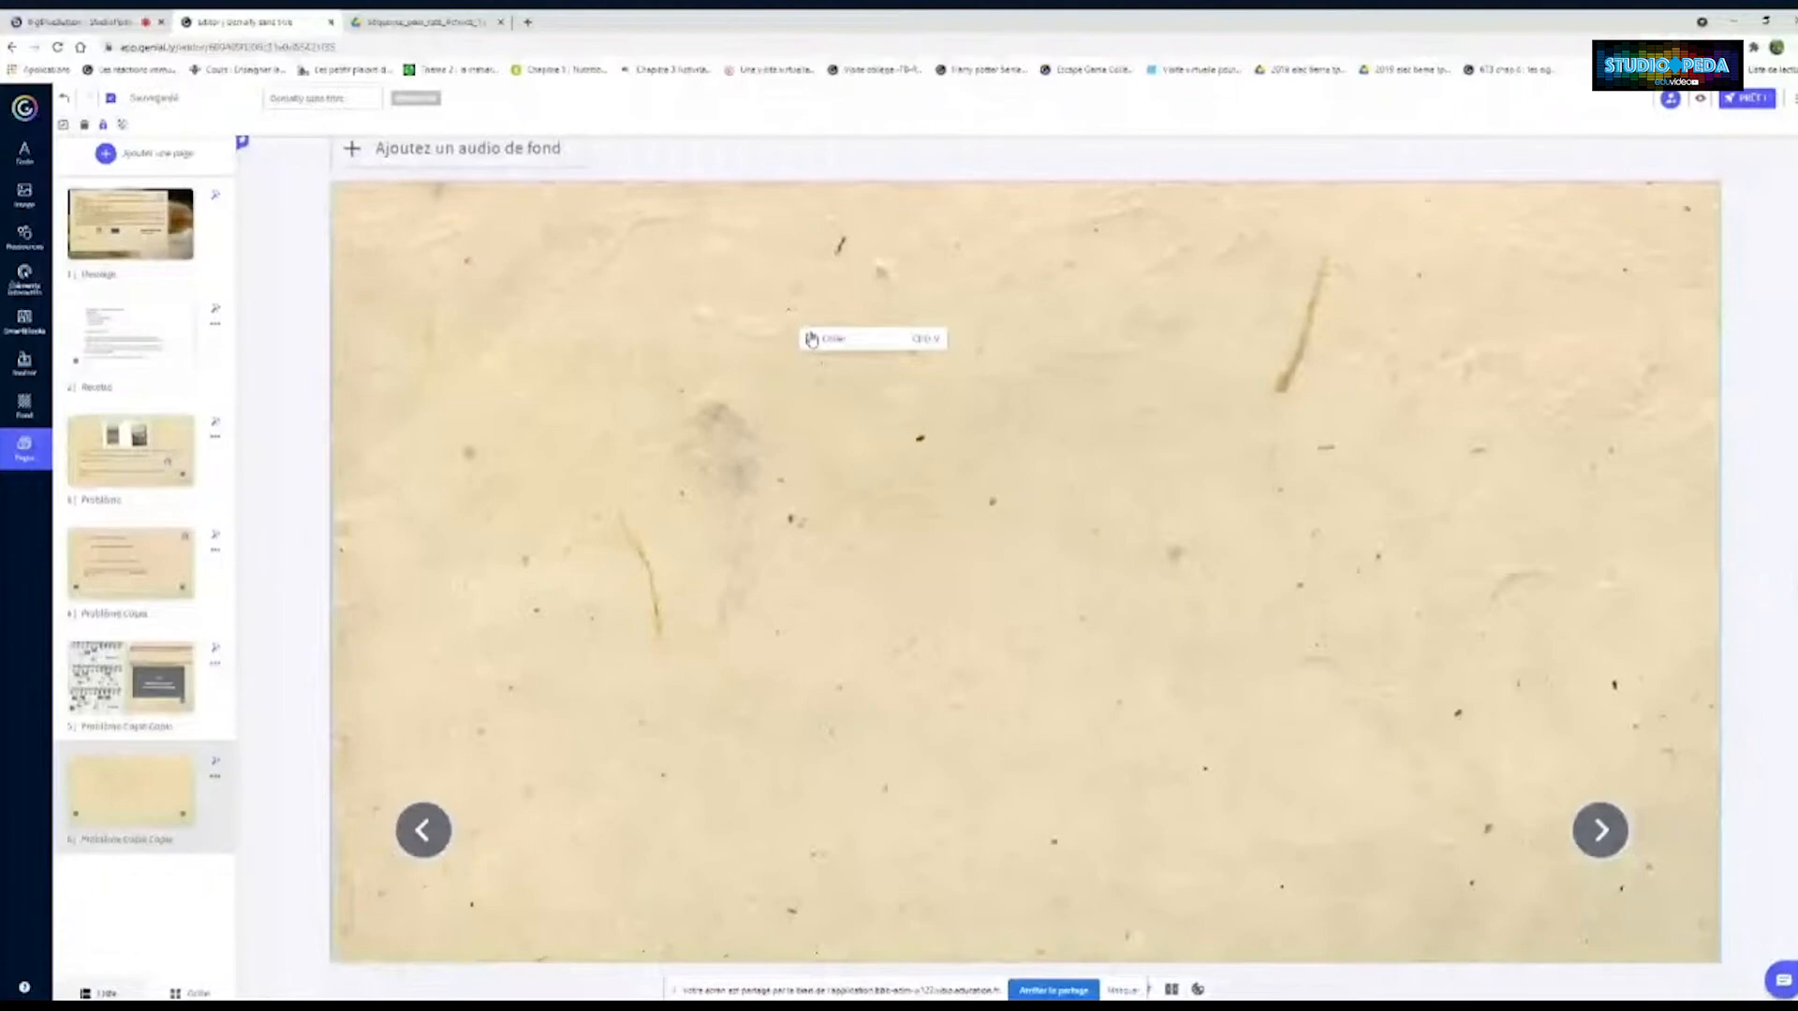
left_click(824, 339)
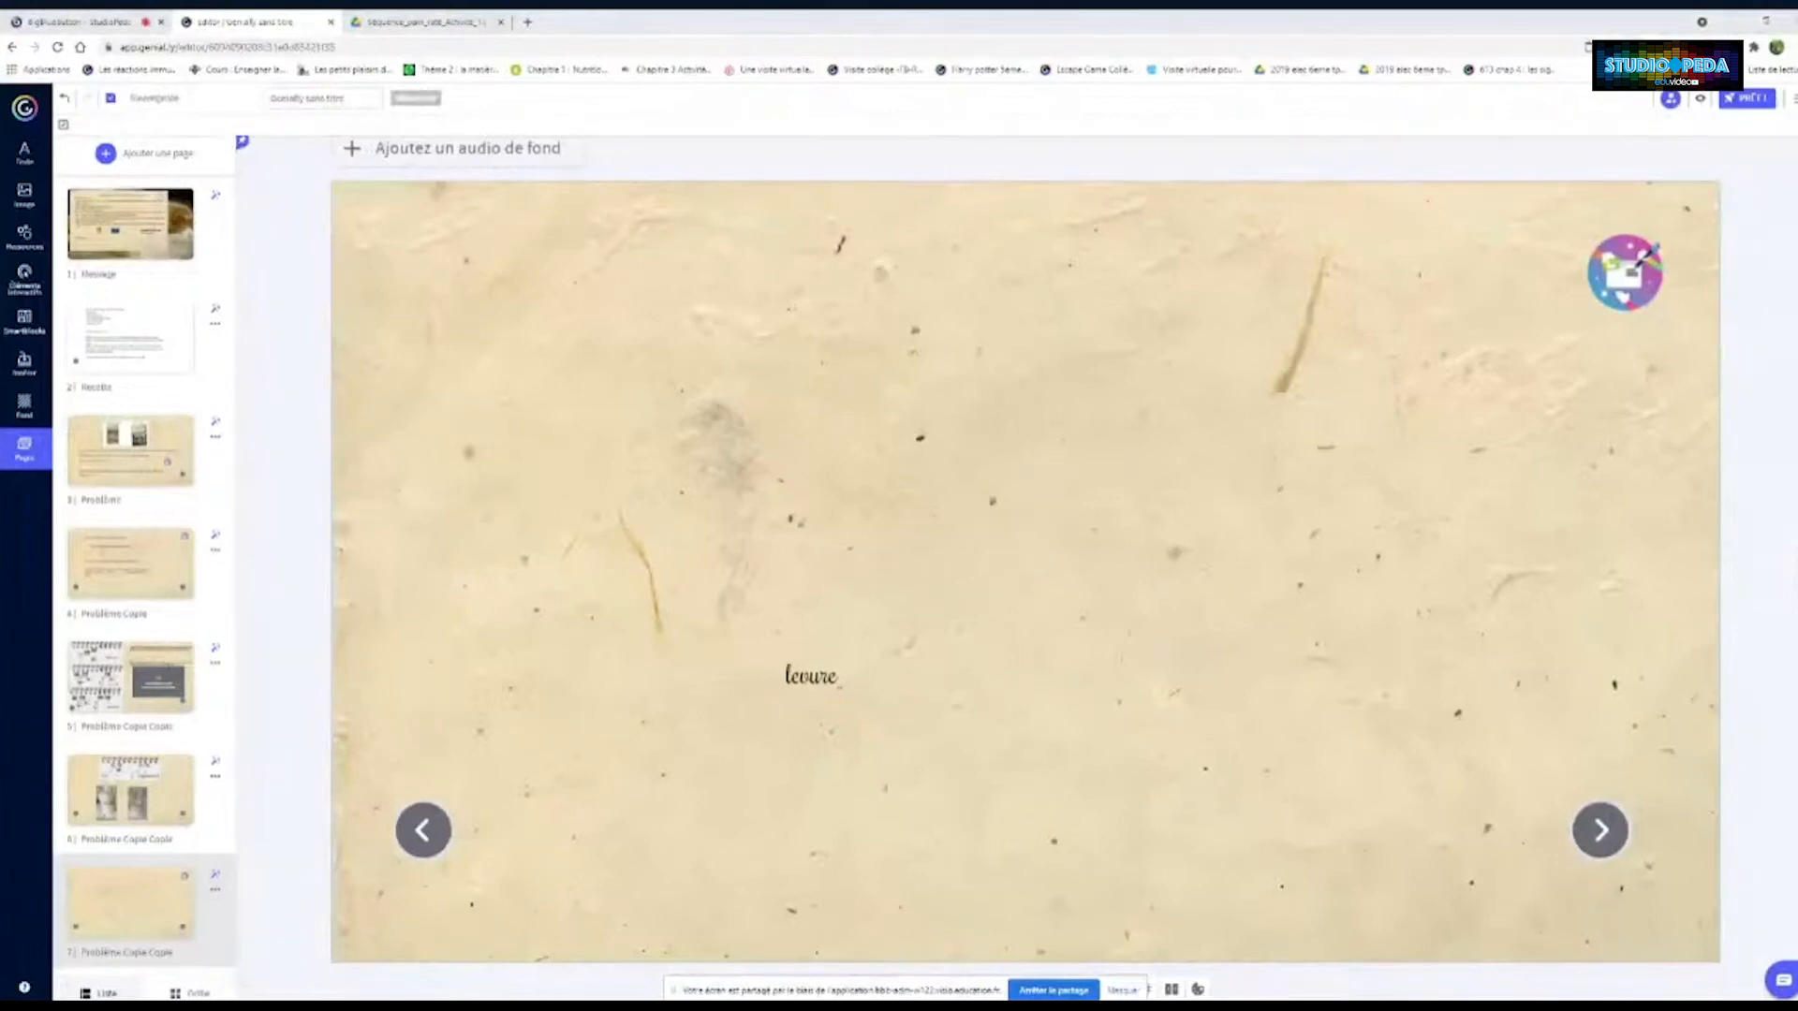
Paste "Conclusion: Choisir la phrase correcte" at the top of the seventh page and delete the leftover "levure" text
key("ctrl+v")
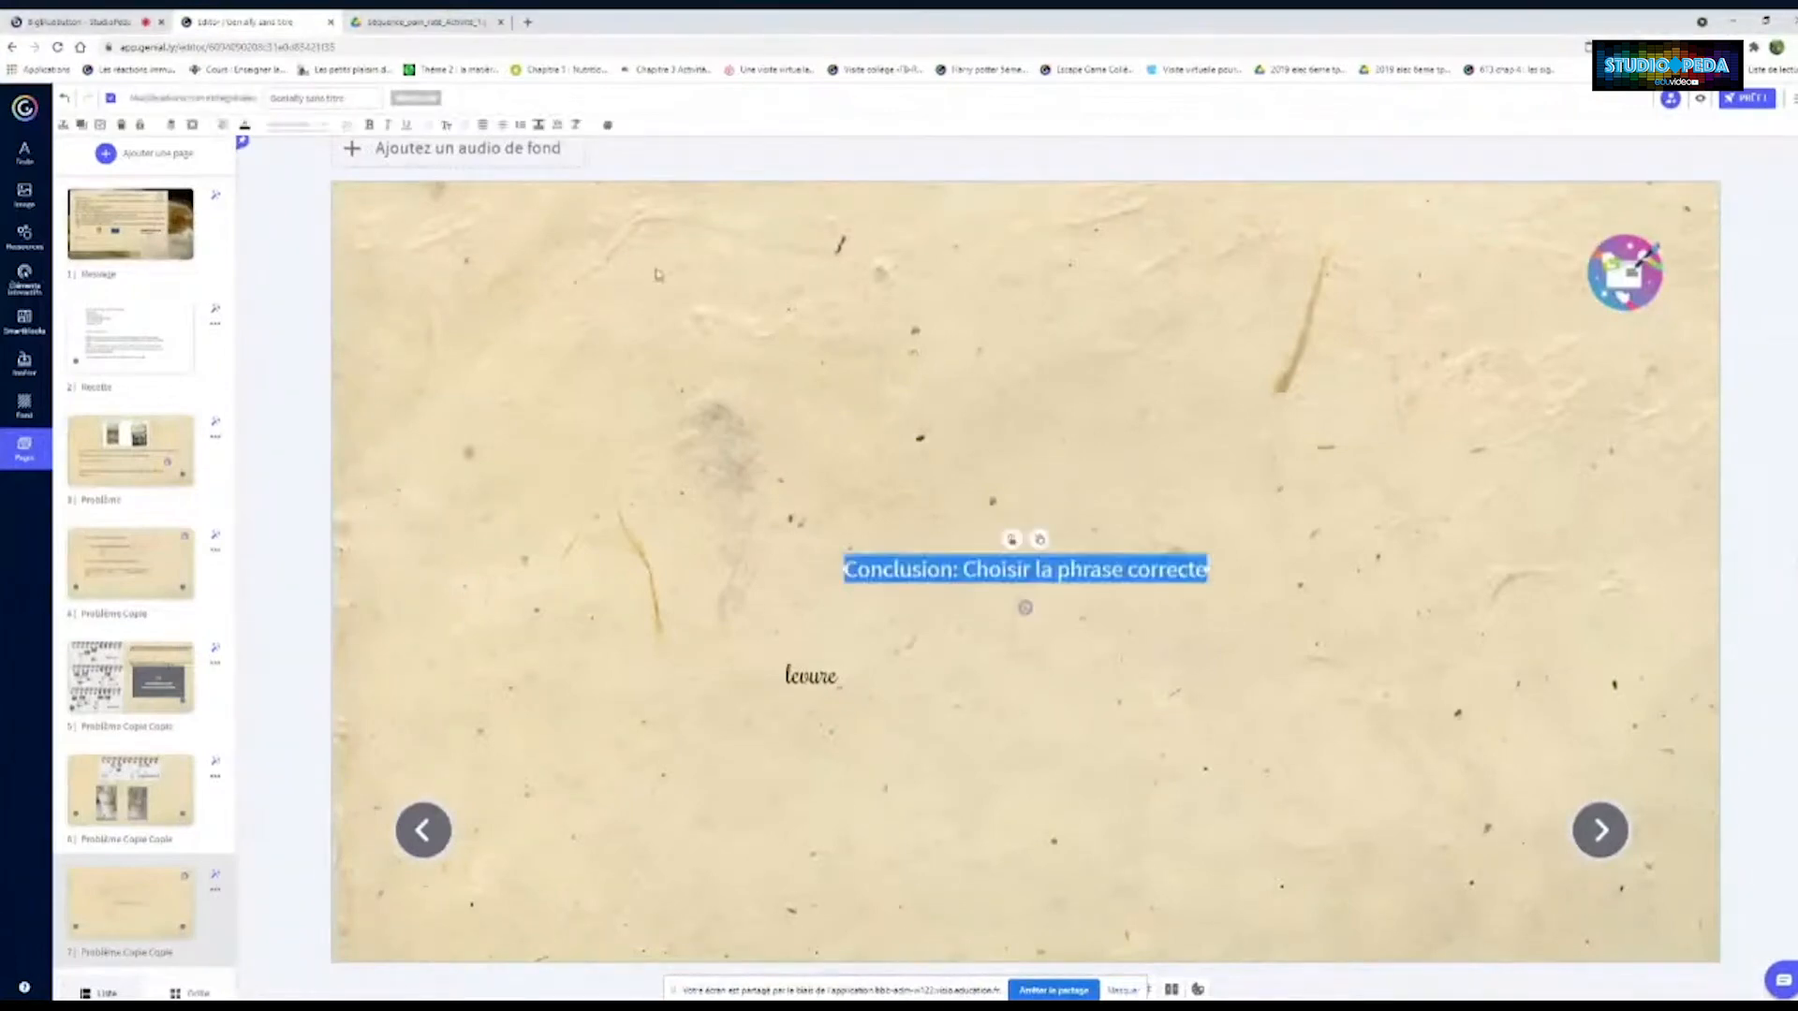
left_click_drag(922, 561, 662, 257)
left_click_drag(796, 617, 824, 728)
key("Delete")
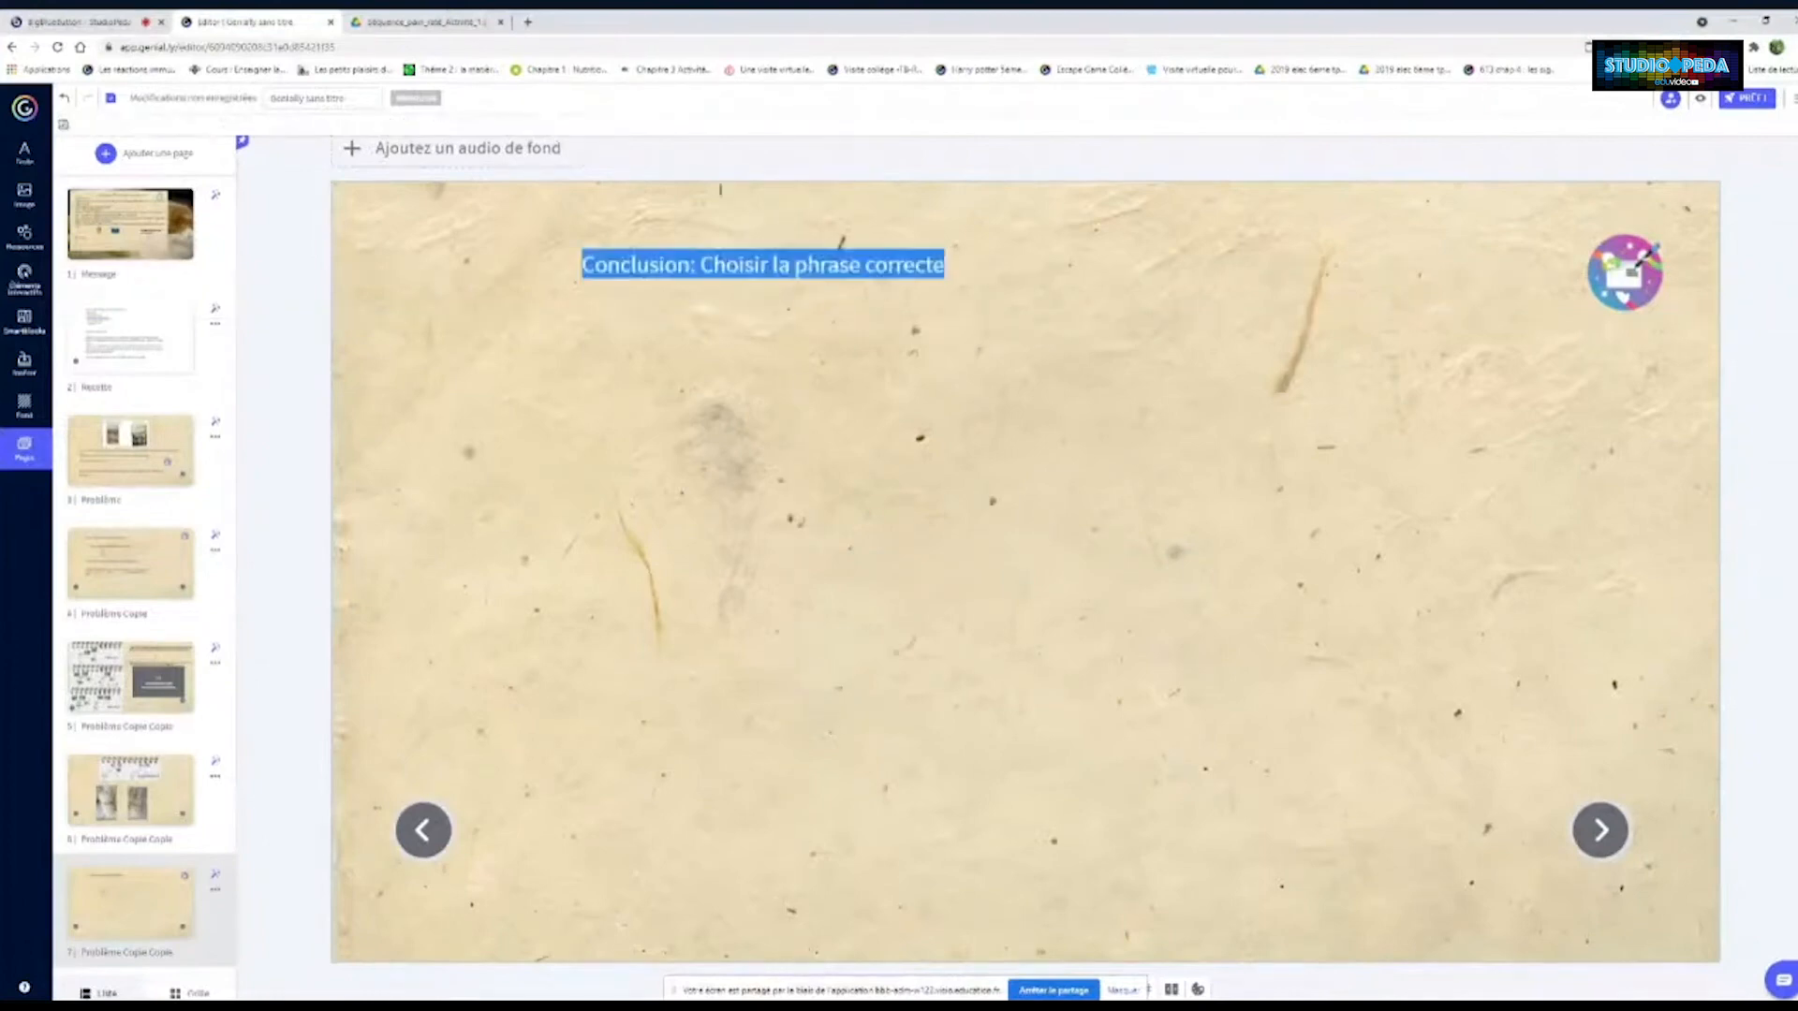
left_click_drag(733, 256, 662, 225)
double_click(662, 230)
left_click(784, 456)
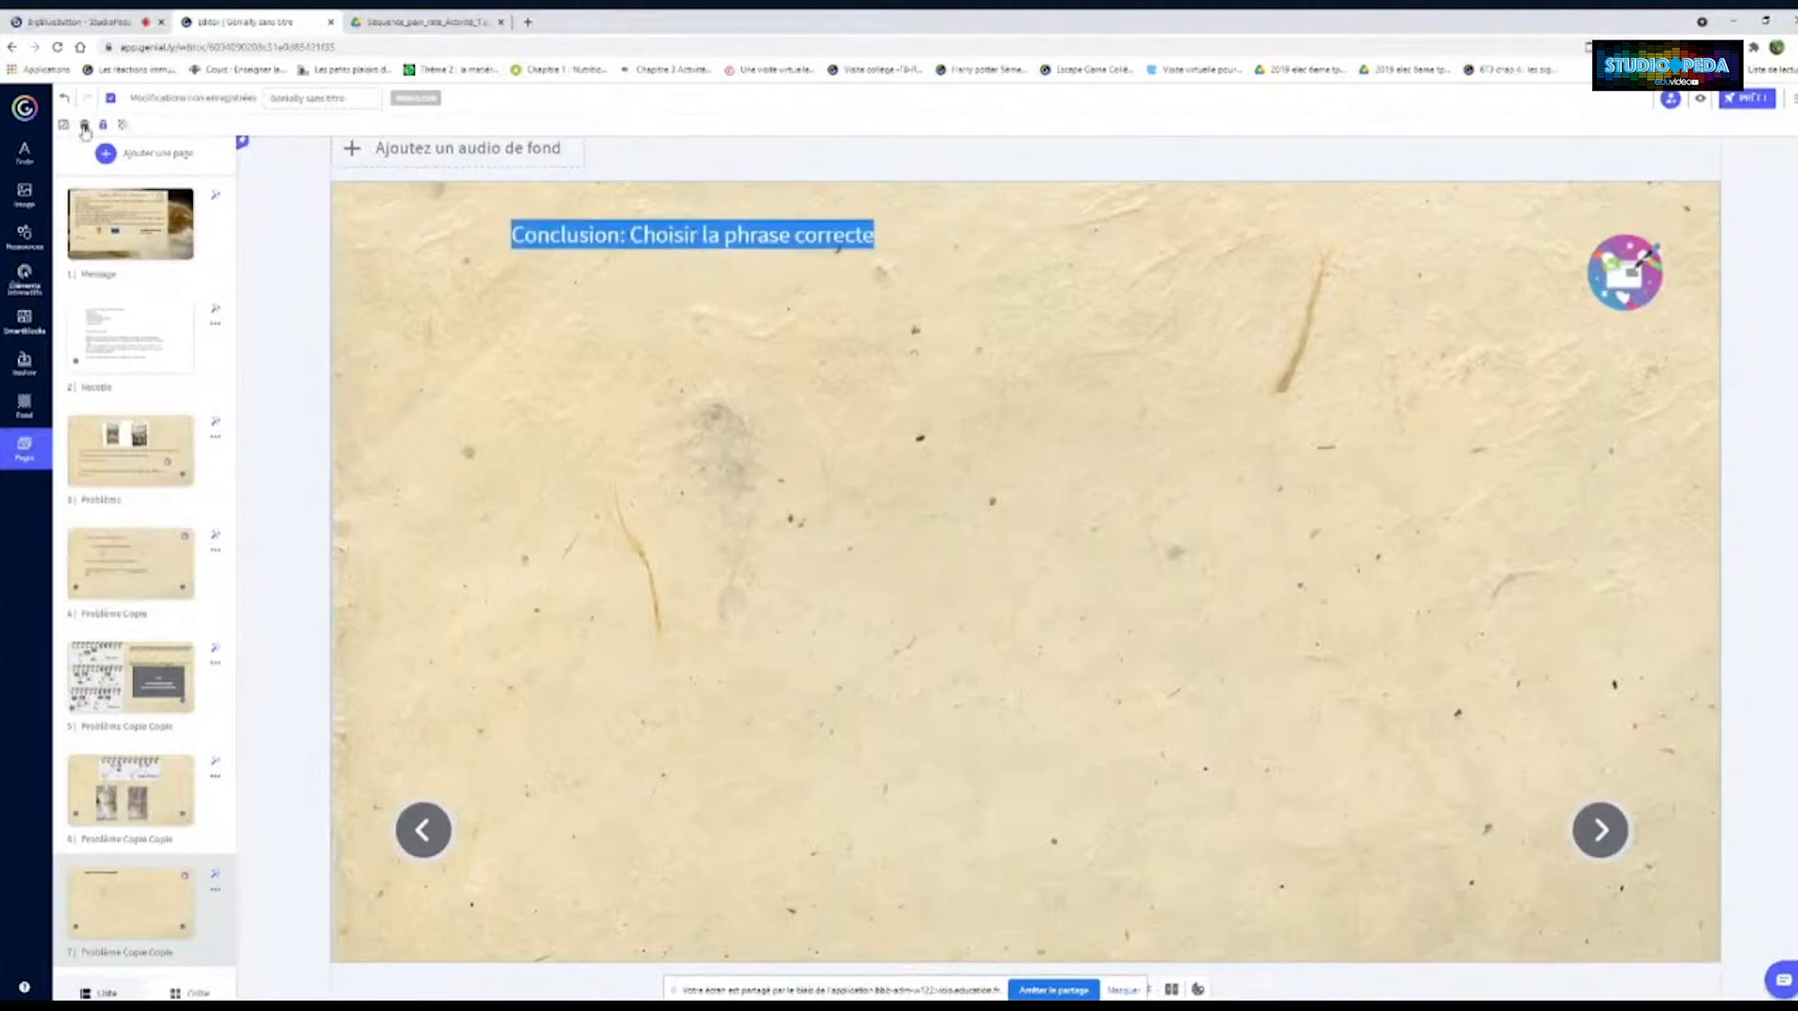
Search the existing creations for "cac" and add the "Page Création CAC S'CAPE" page from "CAC de SCAPE"
left_click(169, 156)
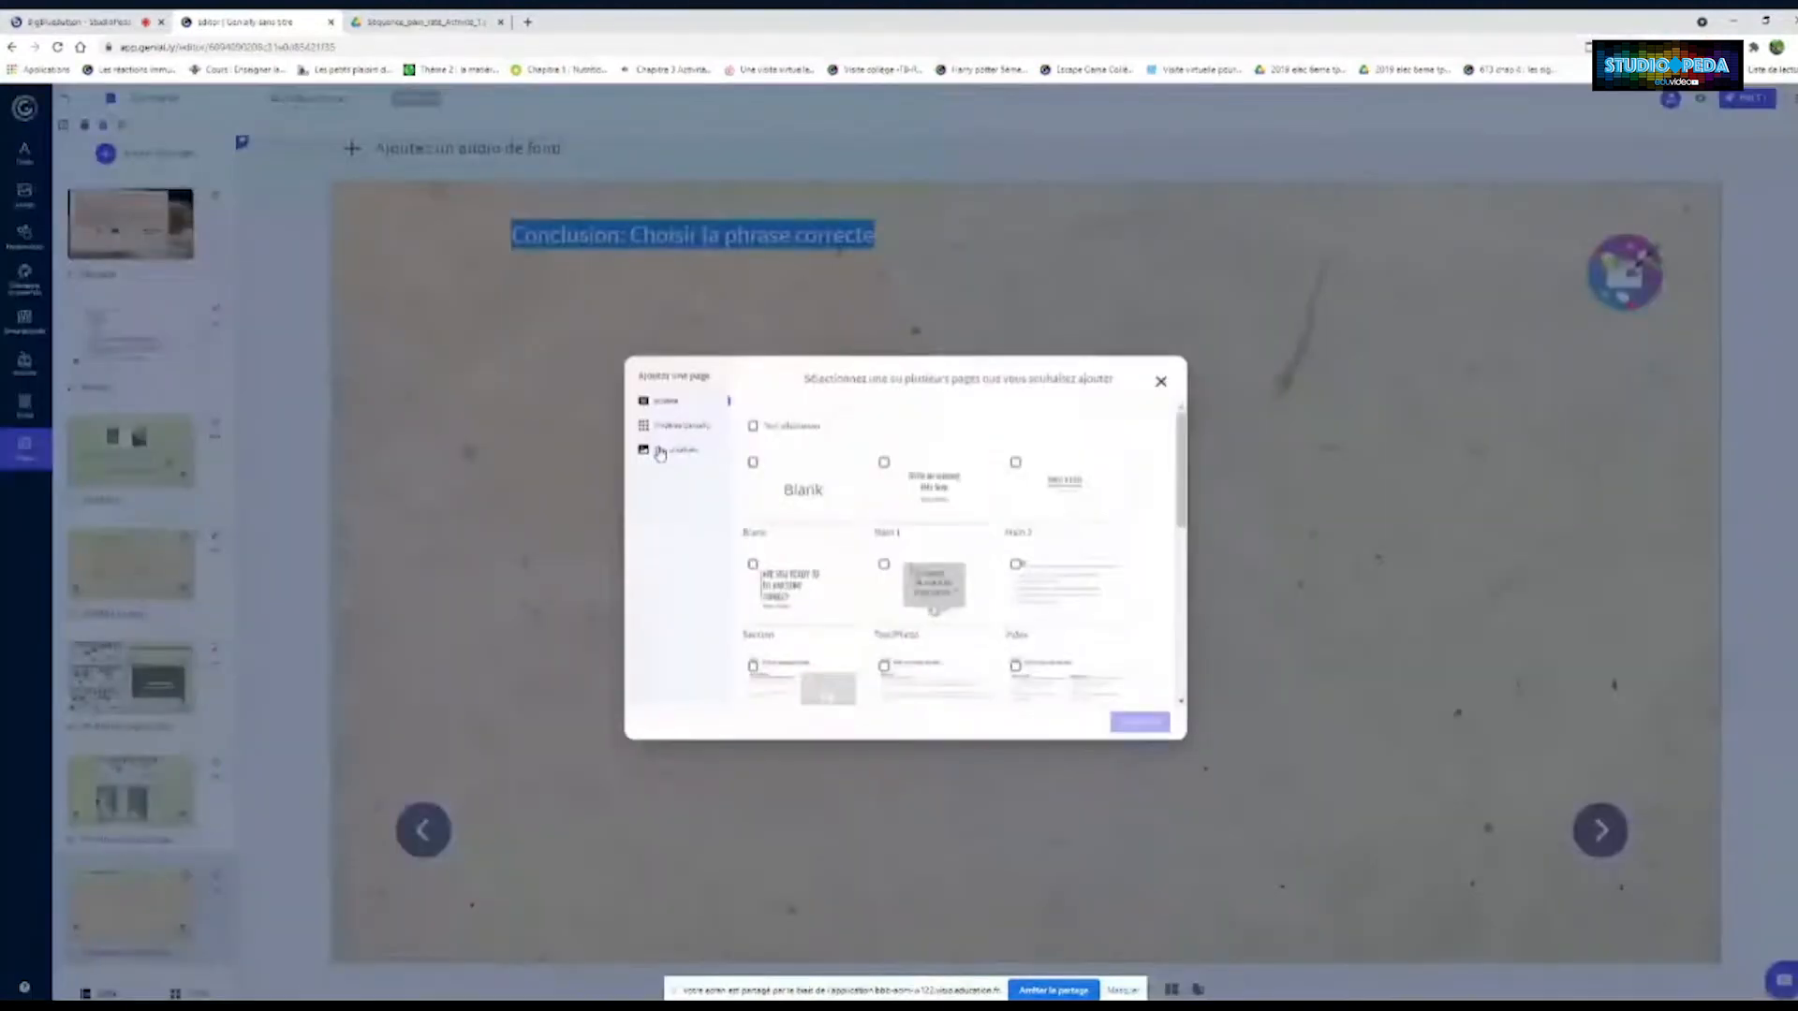
left_click(660, 453)
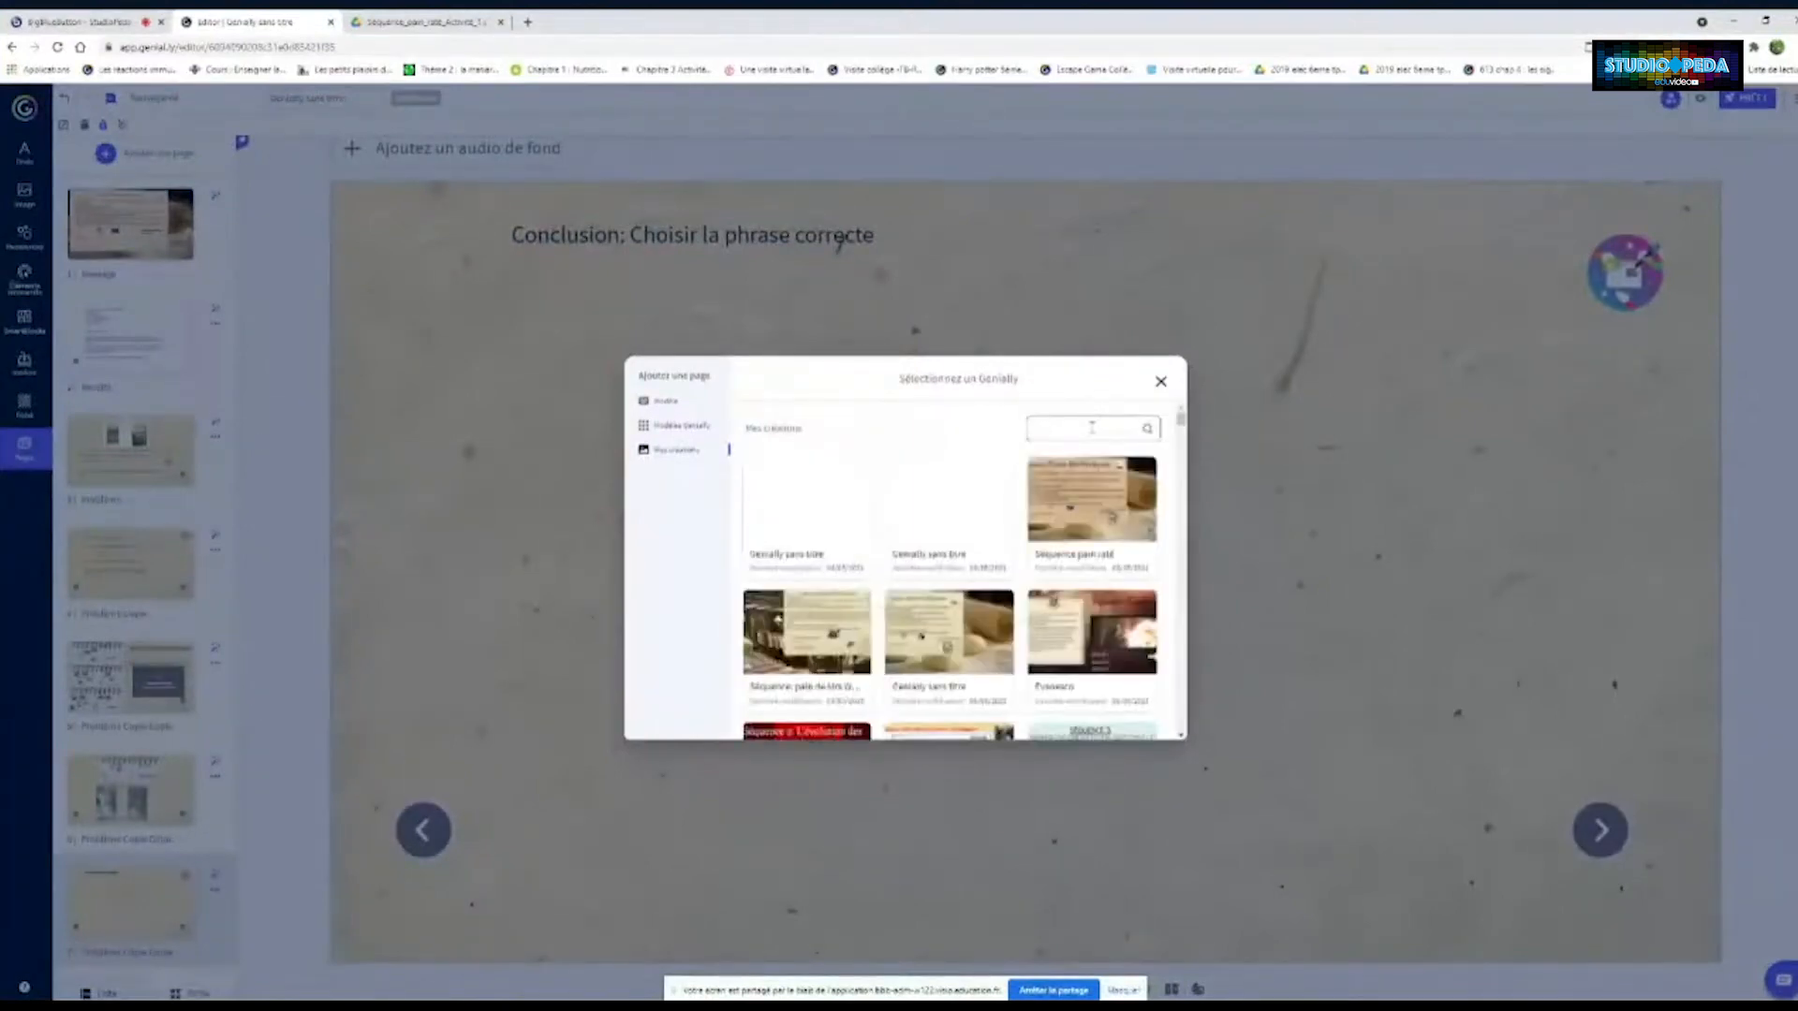
type("rat")
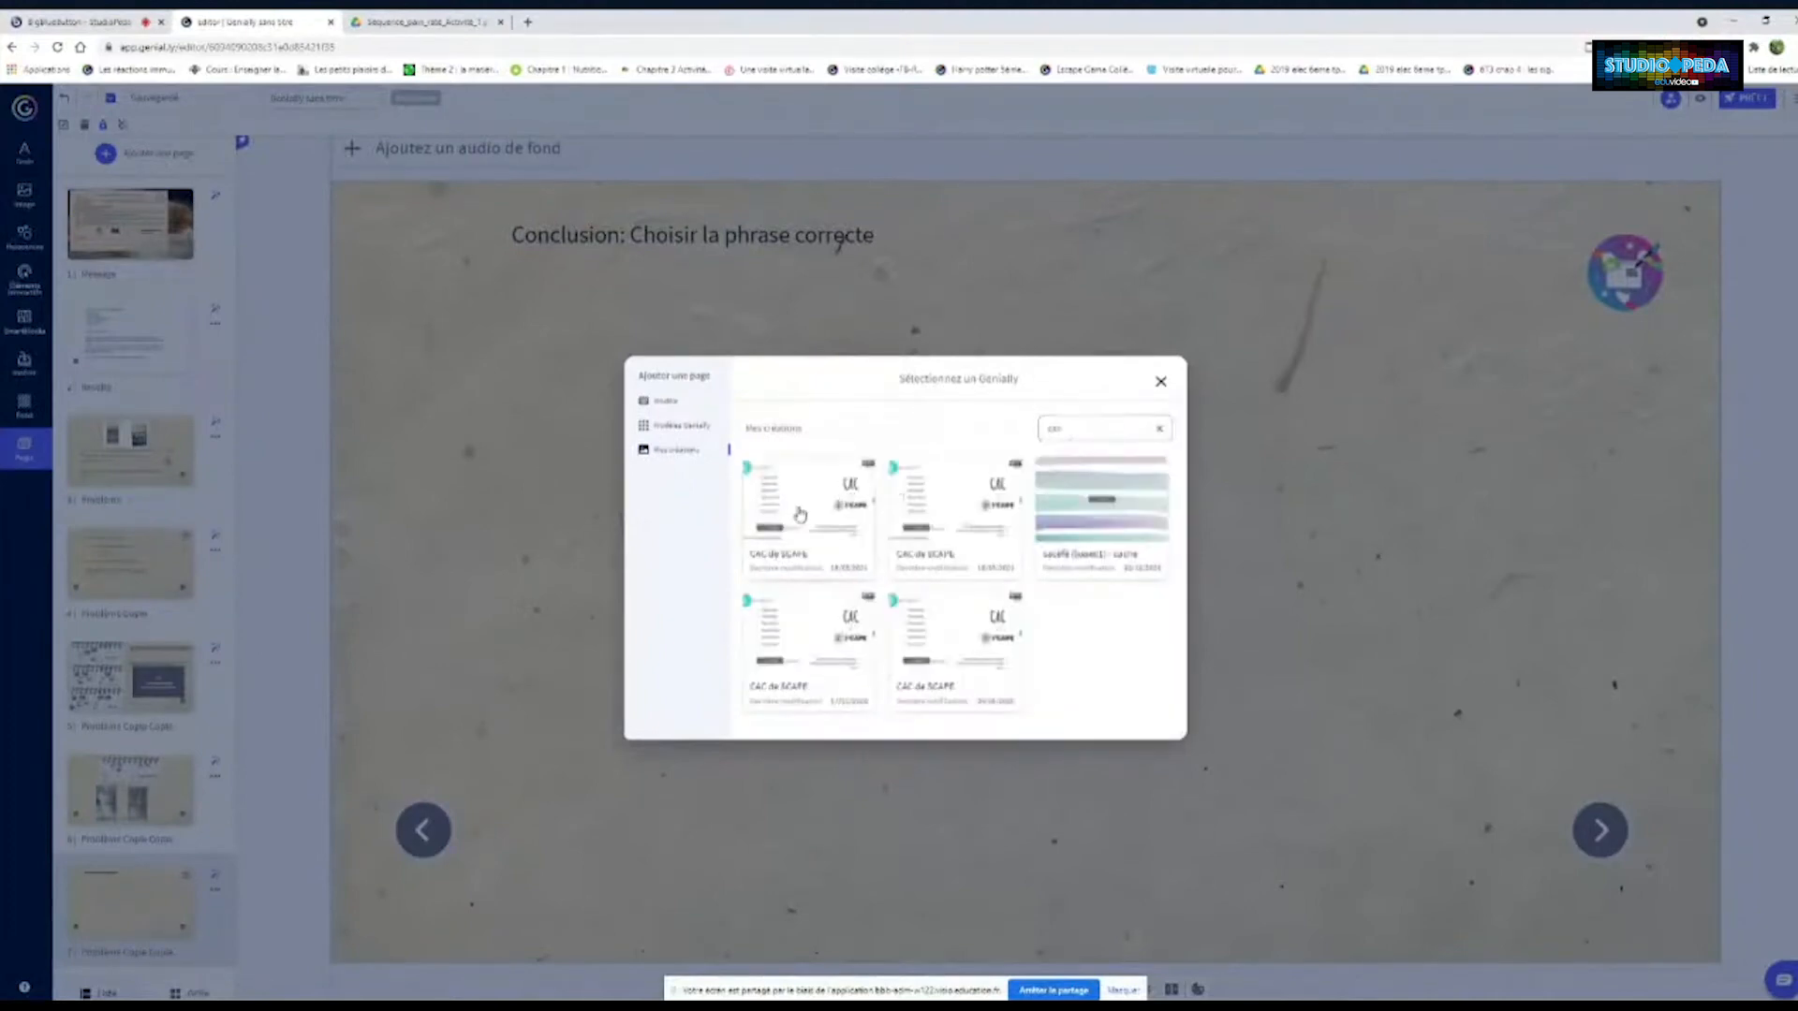
left_click(799, 514)
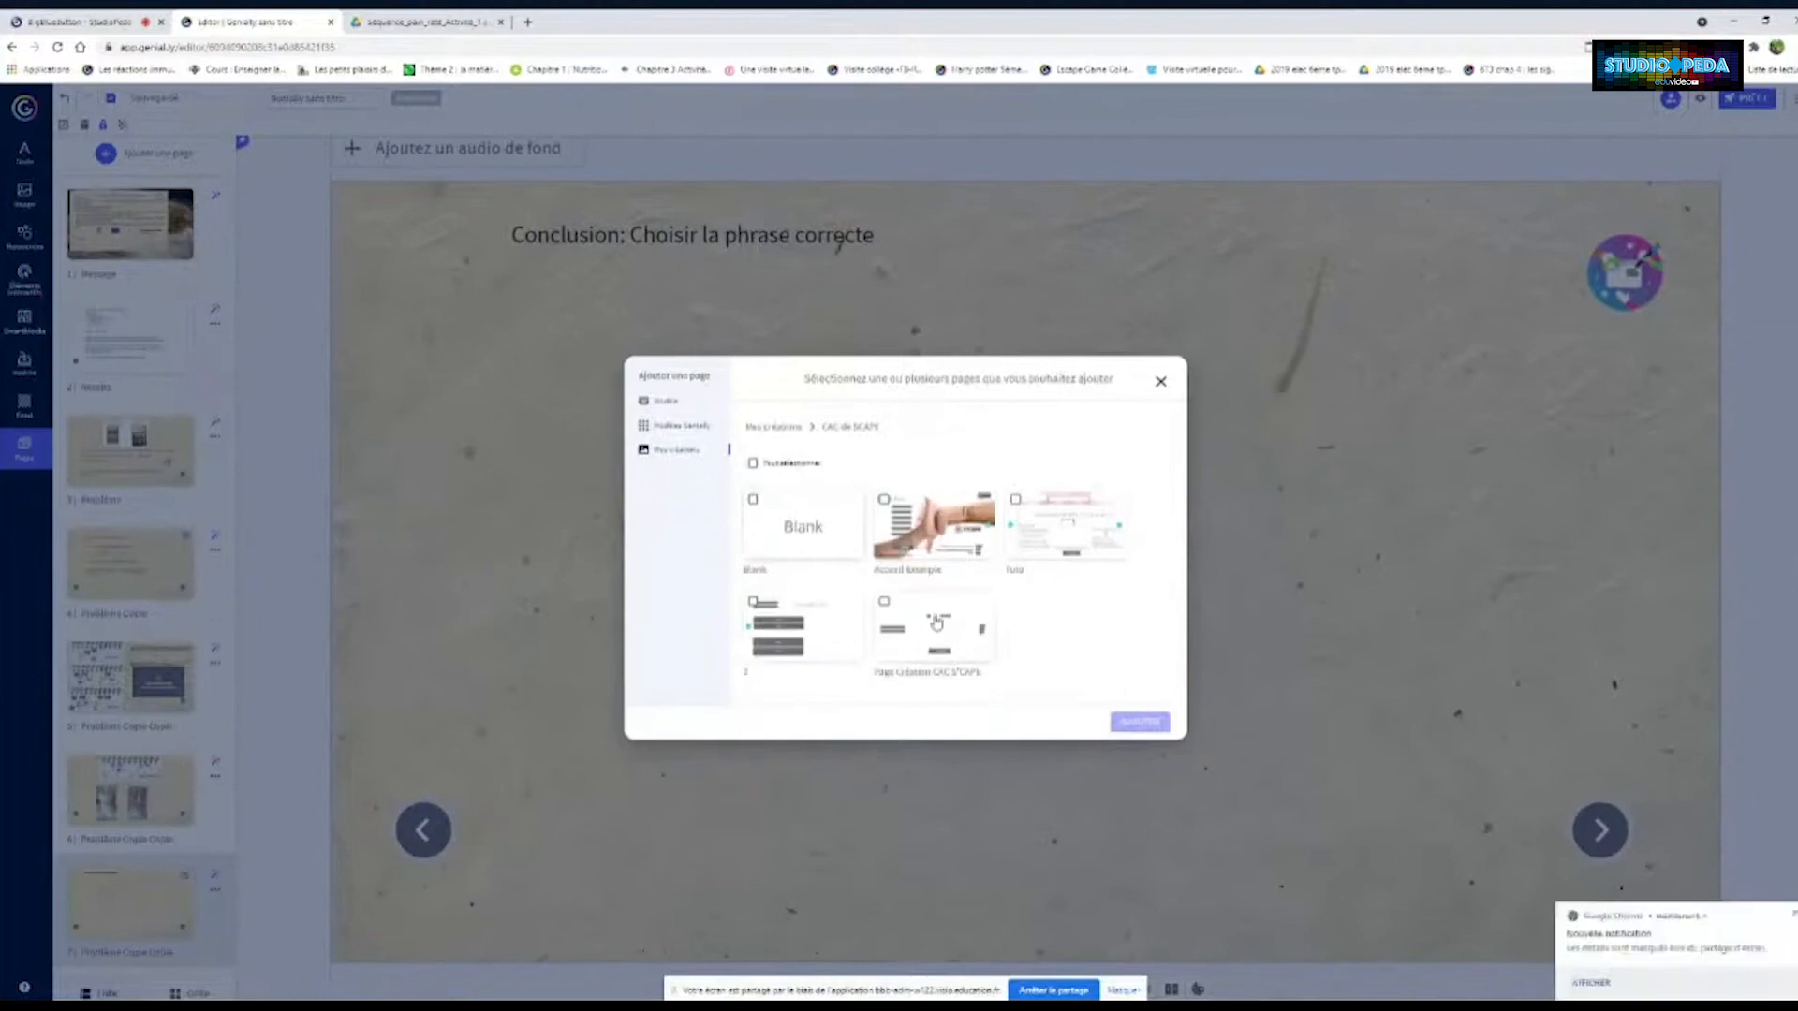
left_click(884, 601)
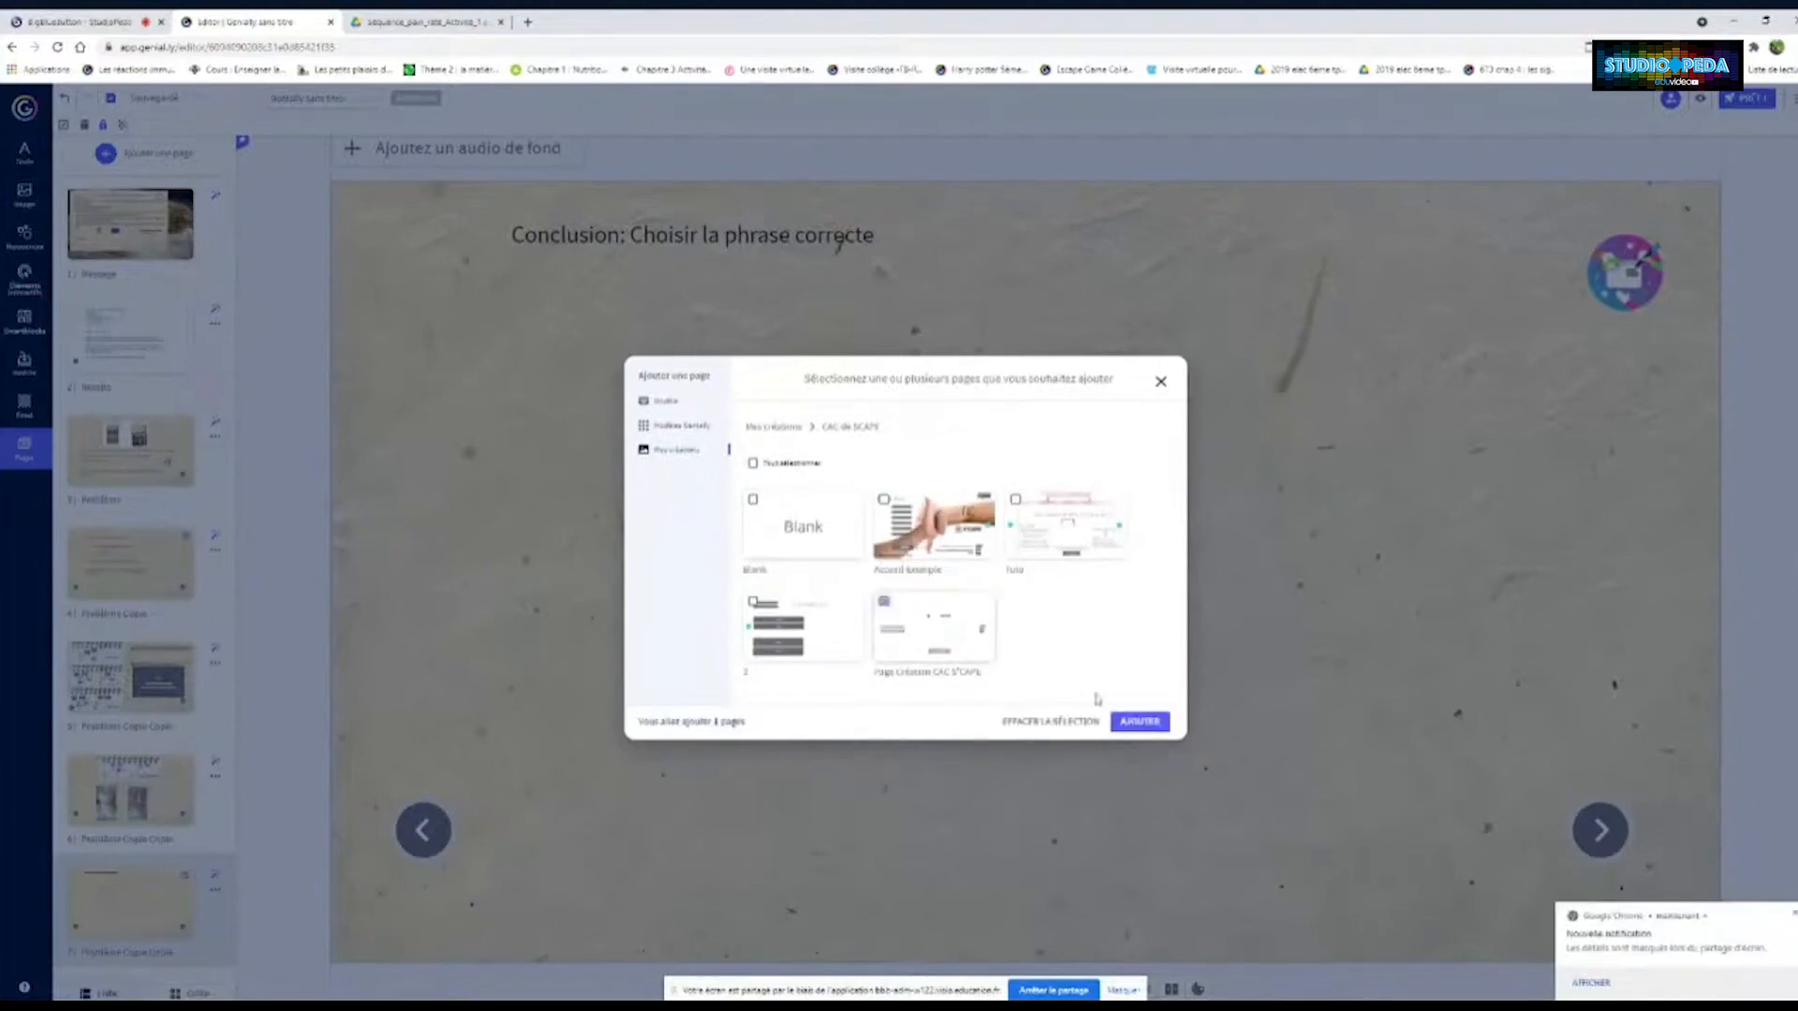
left_click(1134, 722)
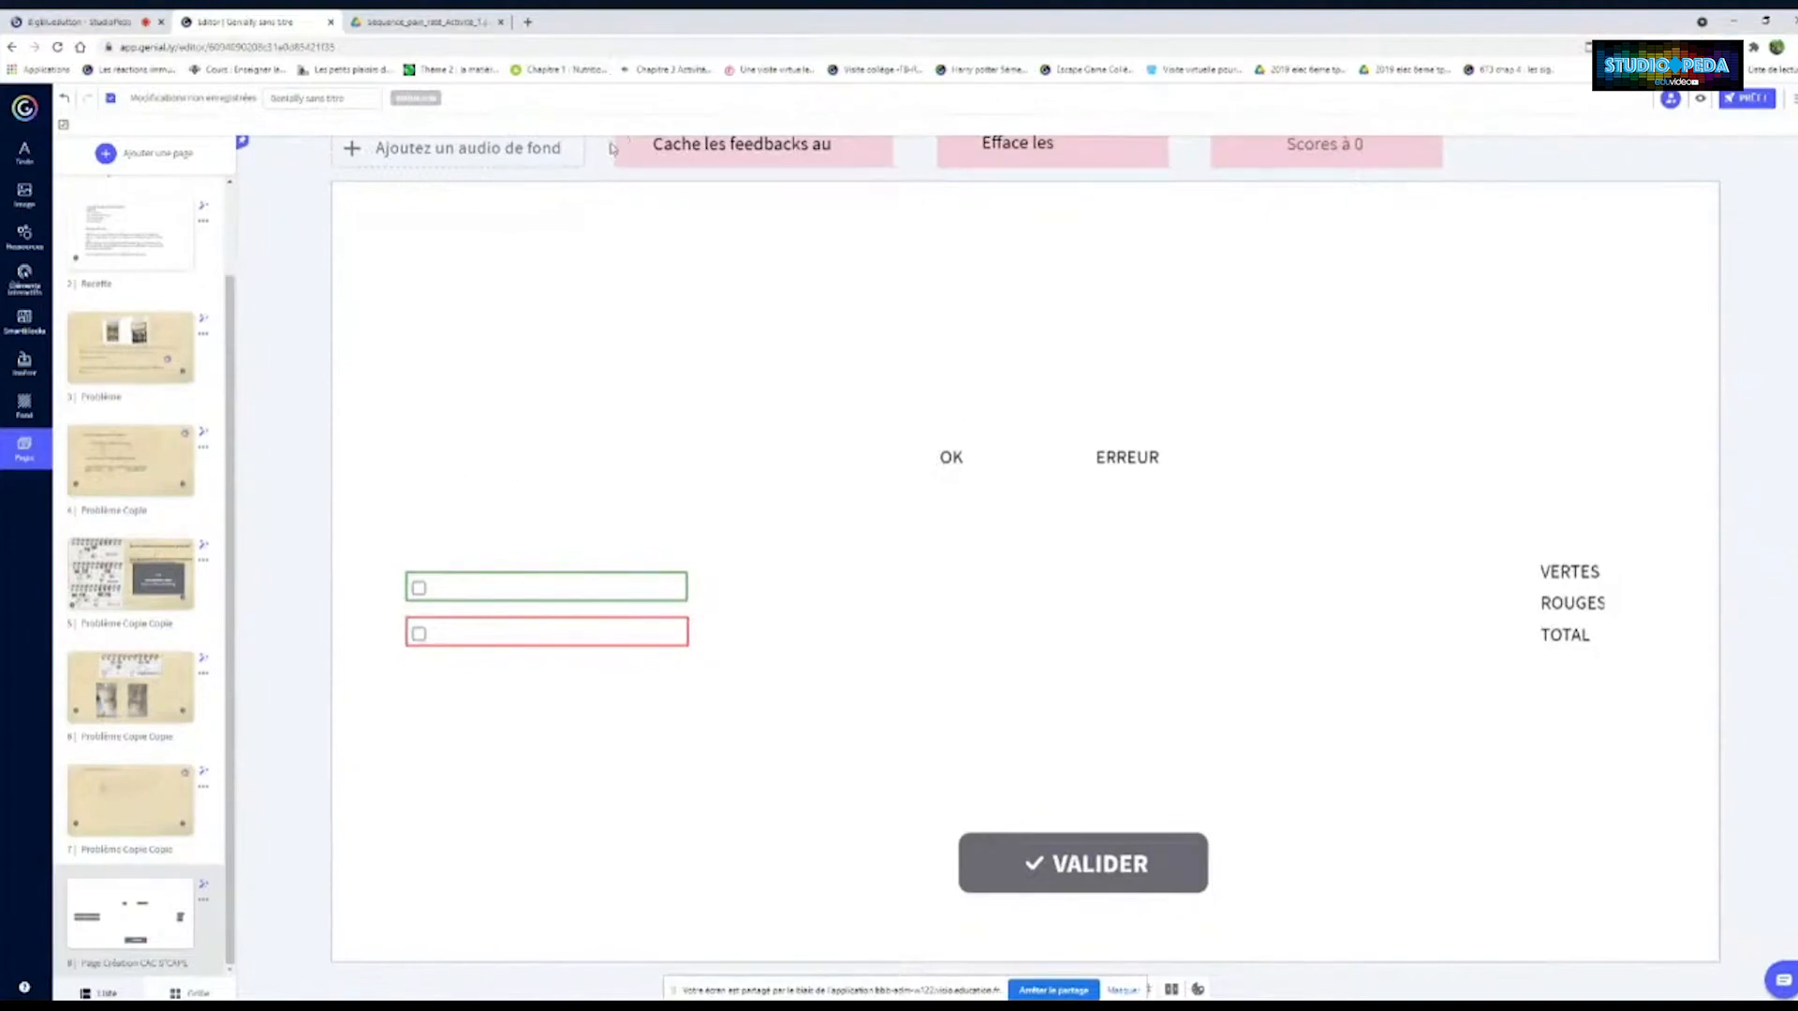
Copy all the quiz elements of the S'CAPE page, including those above its canvas, onto the seventh page
left_click_drag(604, 148, 1329, 165)
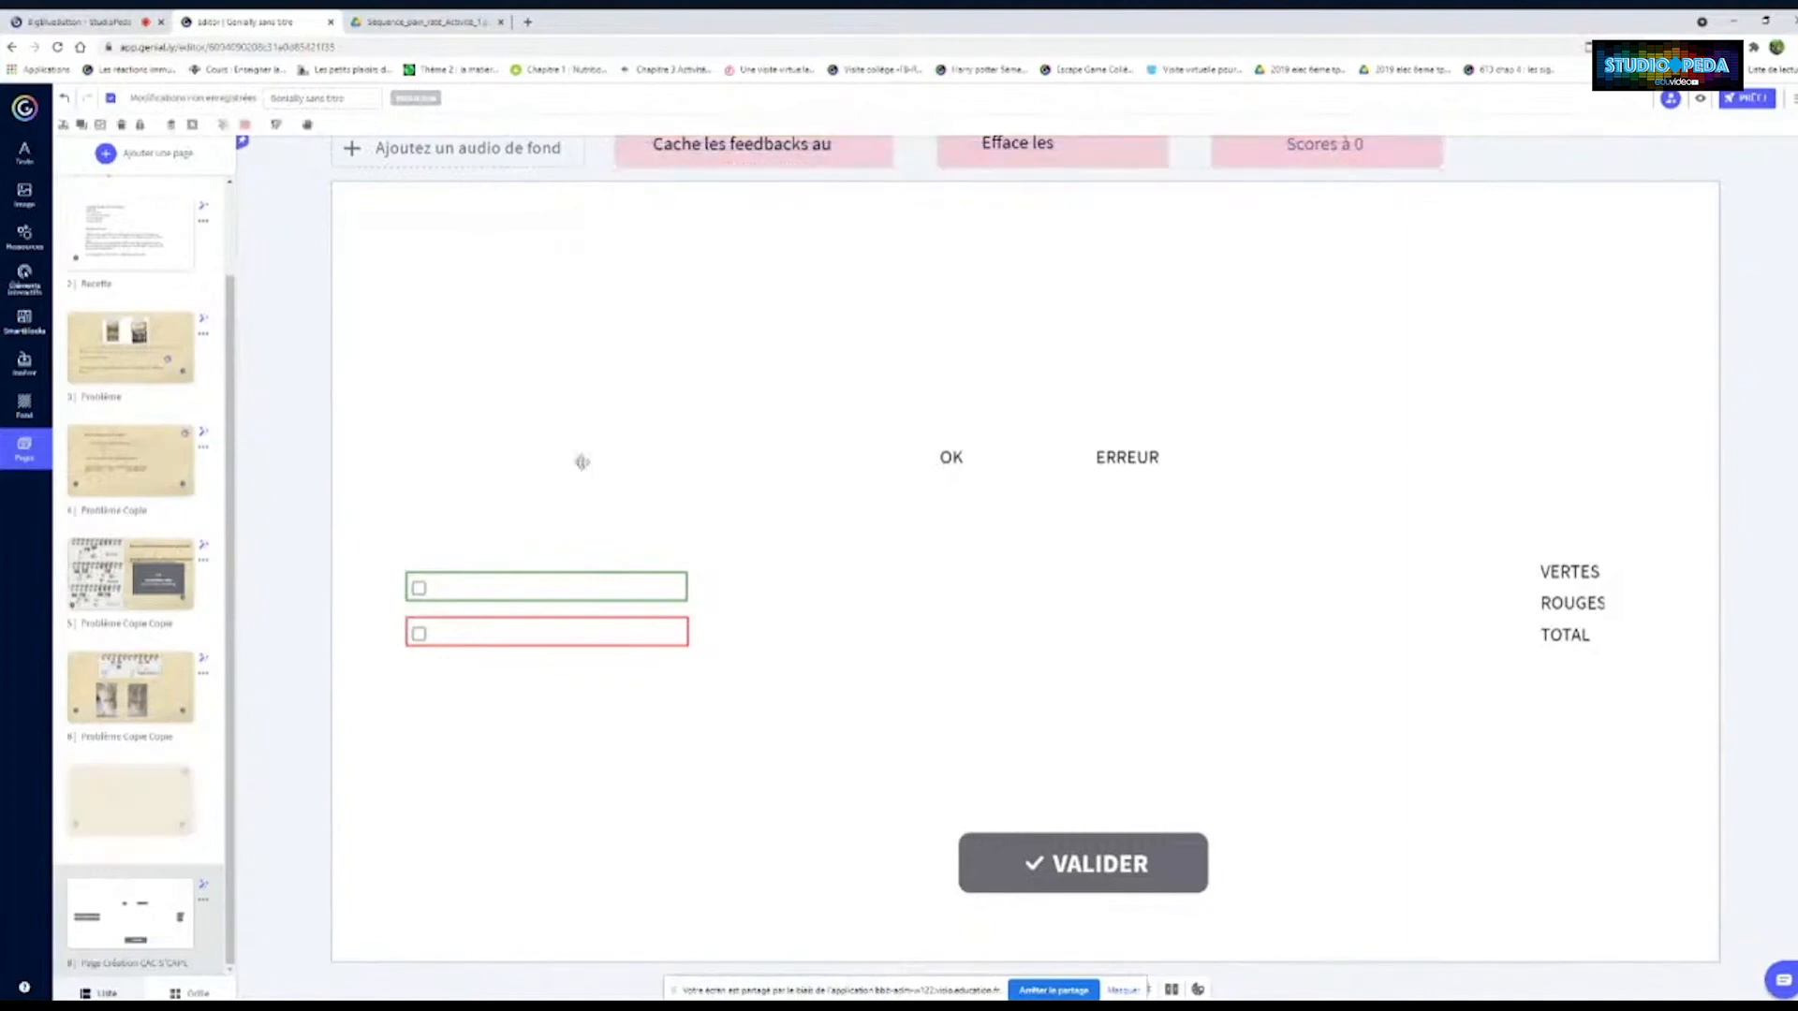
left_click(156, 822)
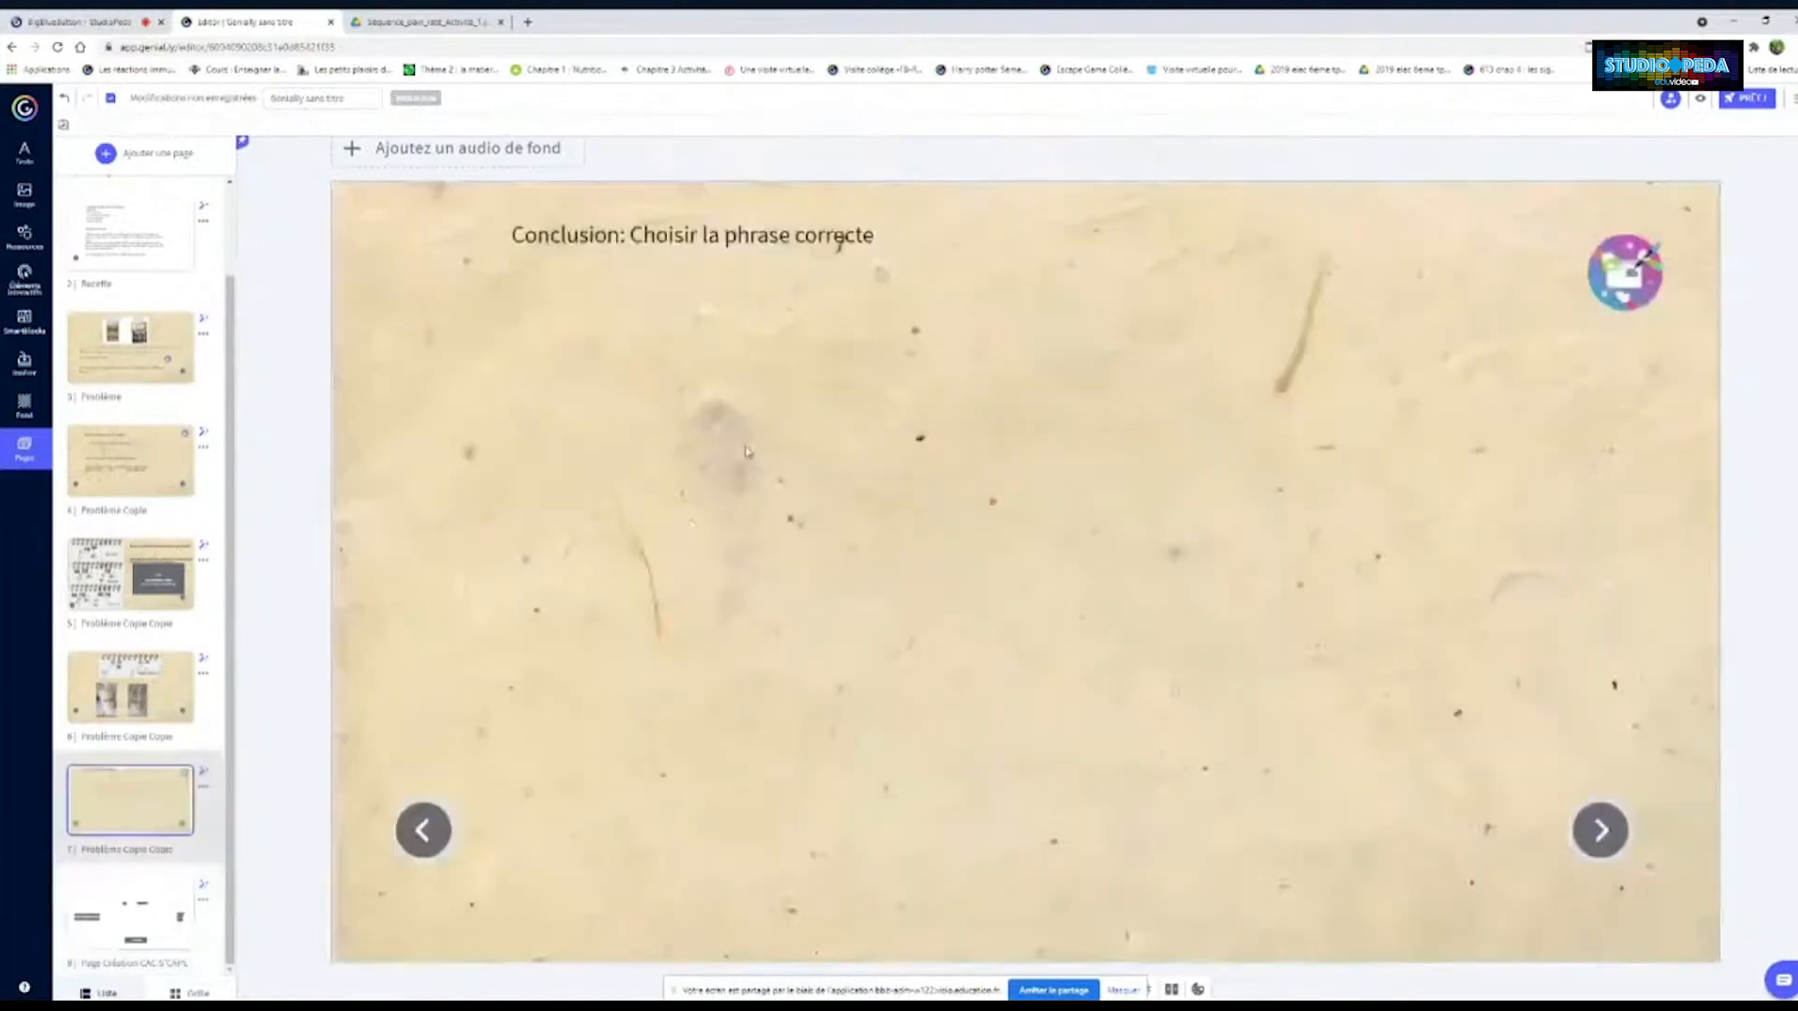
left_click(132, 913)
left_click_drag(497, 514, 1056, 649)
left_click_drag(569, 370, 1635, 874)
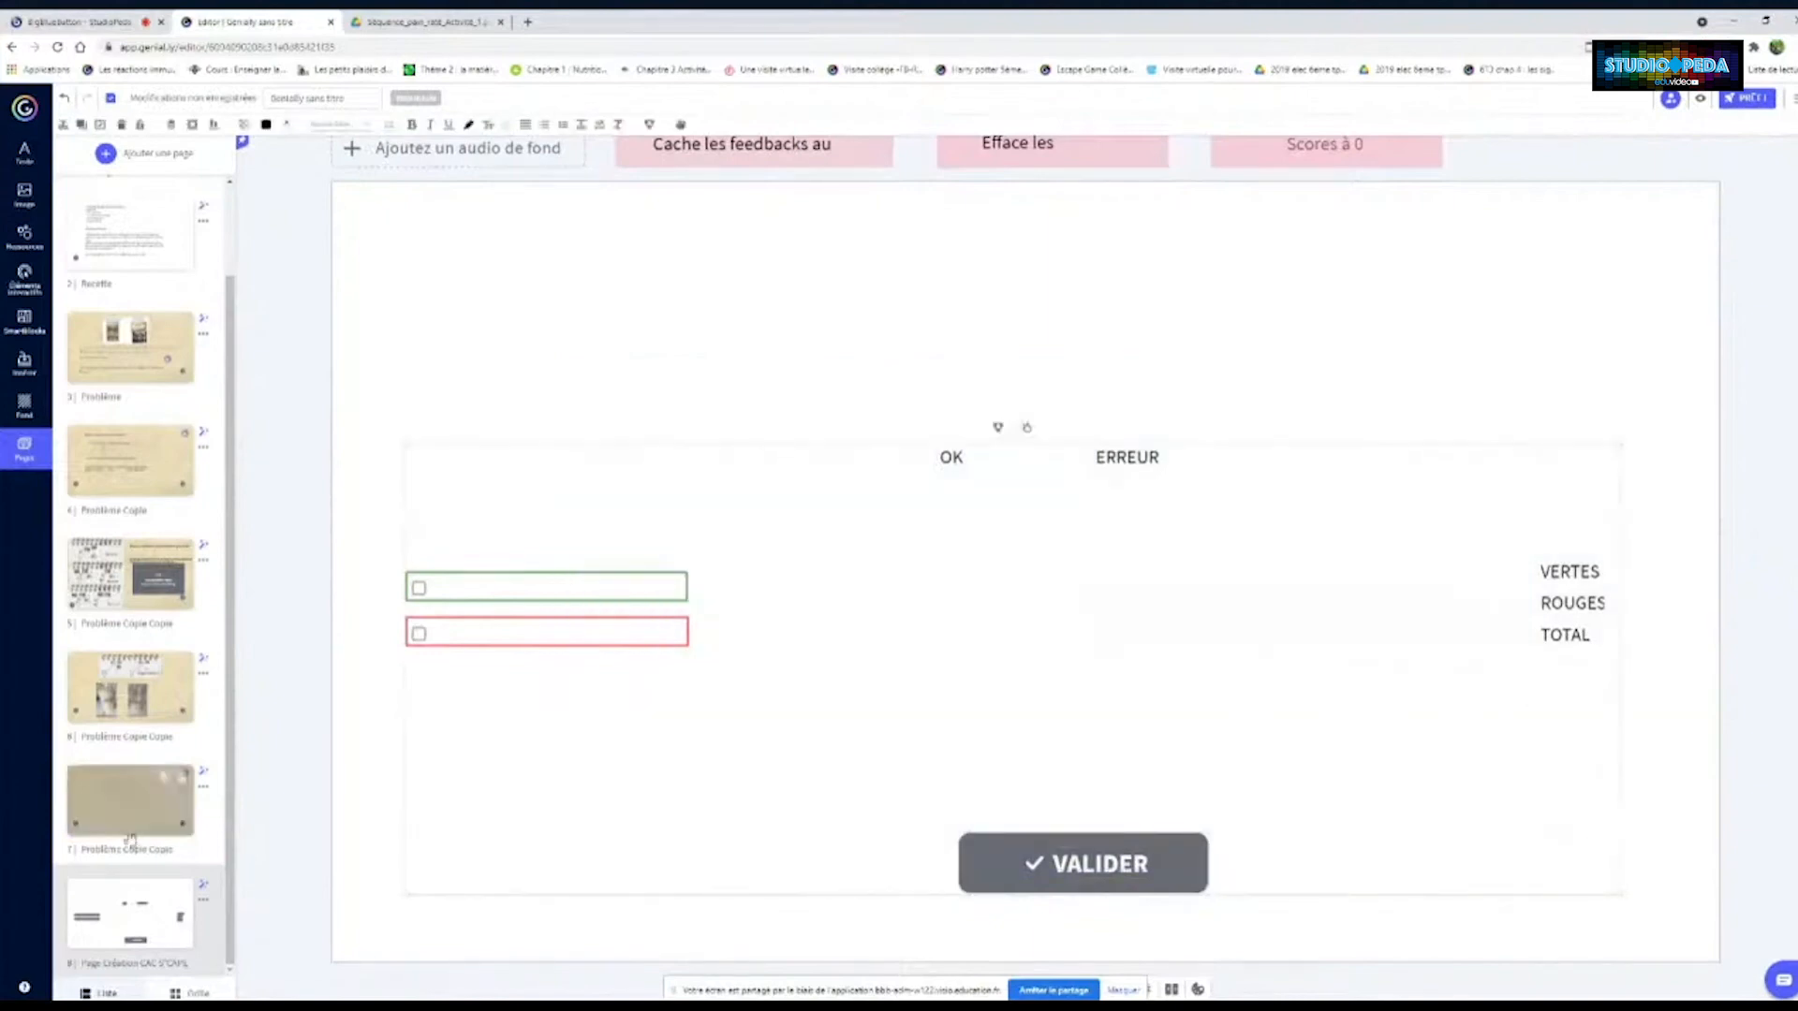
left_click(135, 803)
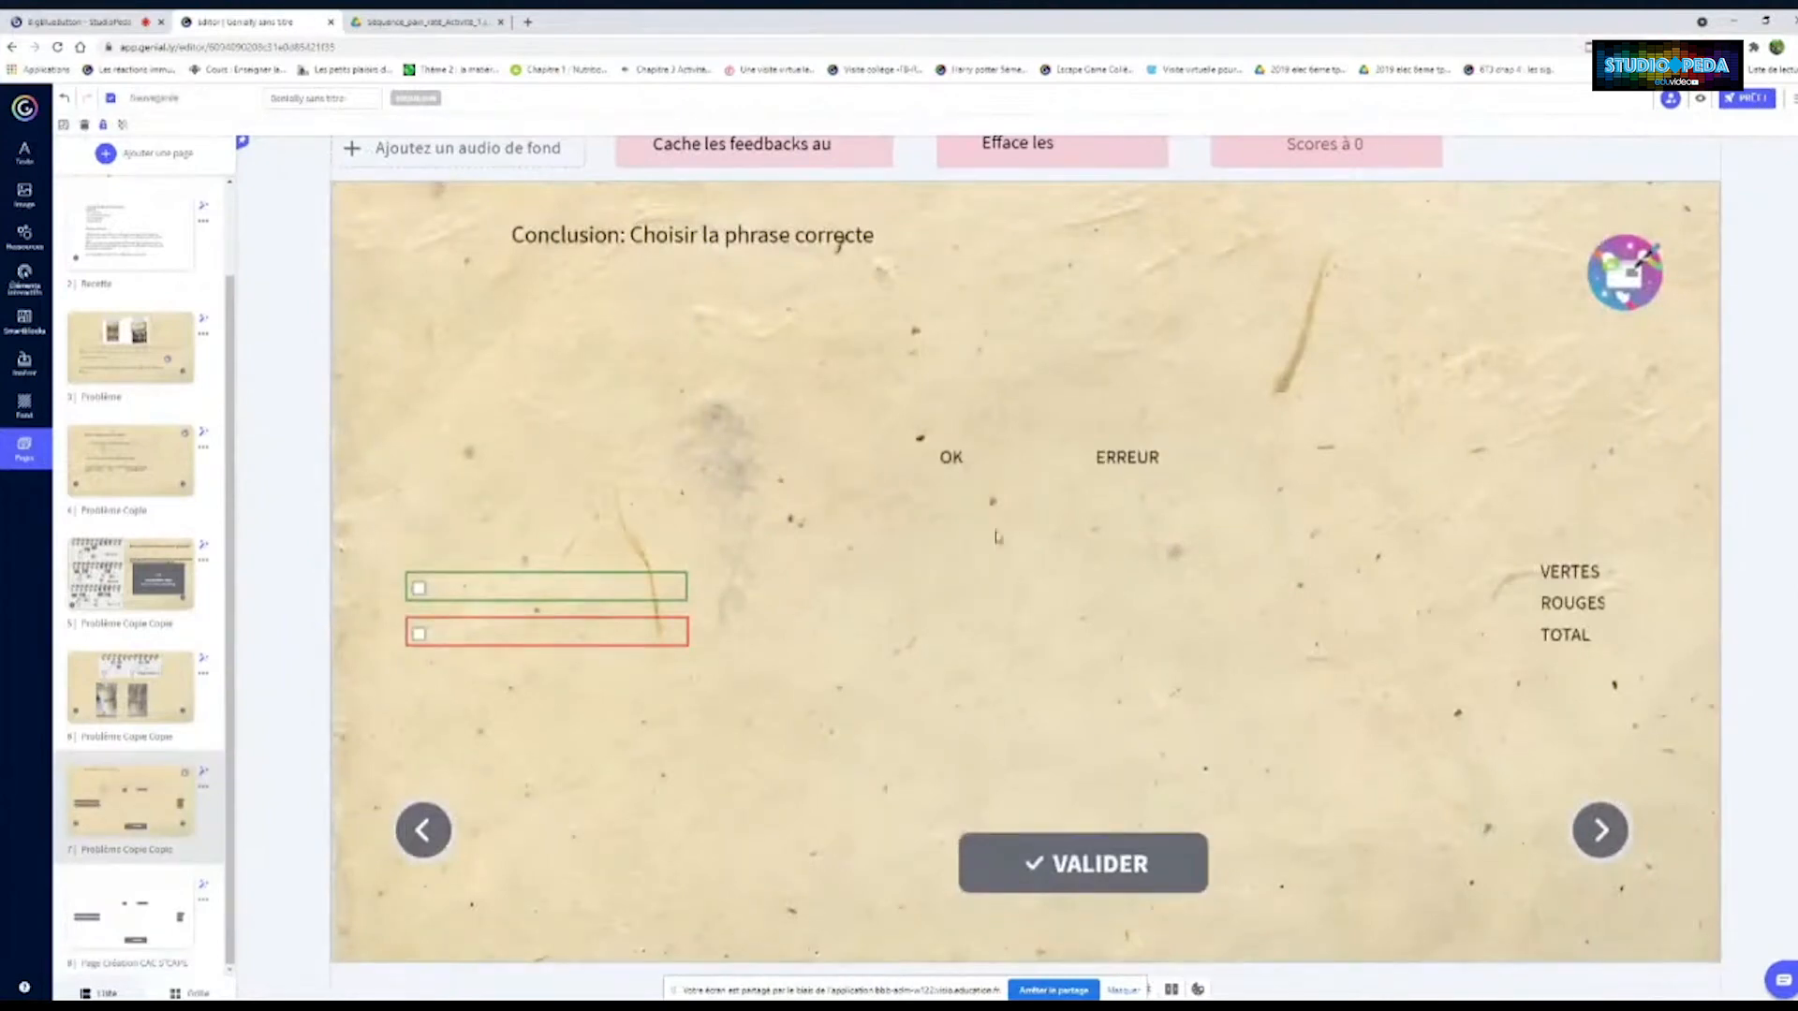
Move the green and red checkbox frames up, duplicate the red one above the green, and left-align and evenly space all three vertically
left_click_drag(590, 587, 604, 459)
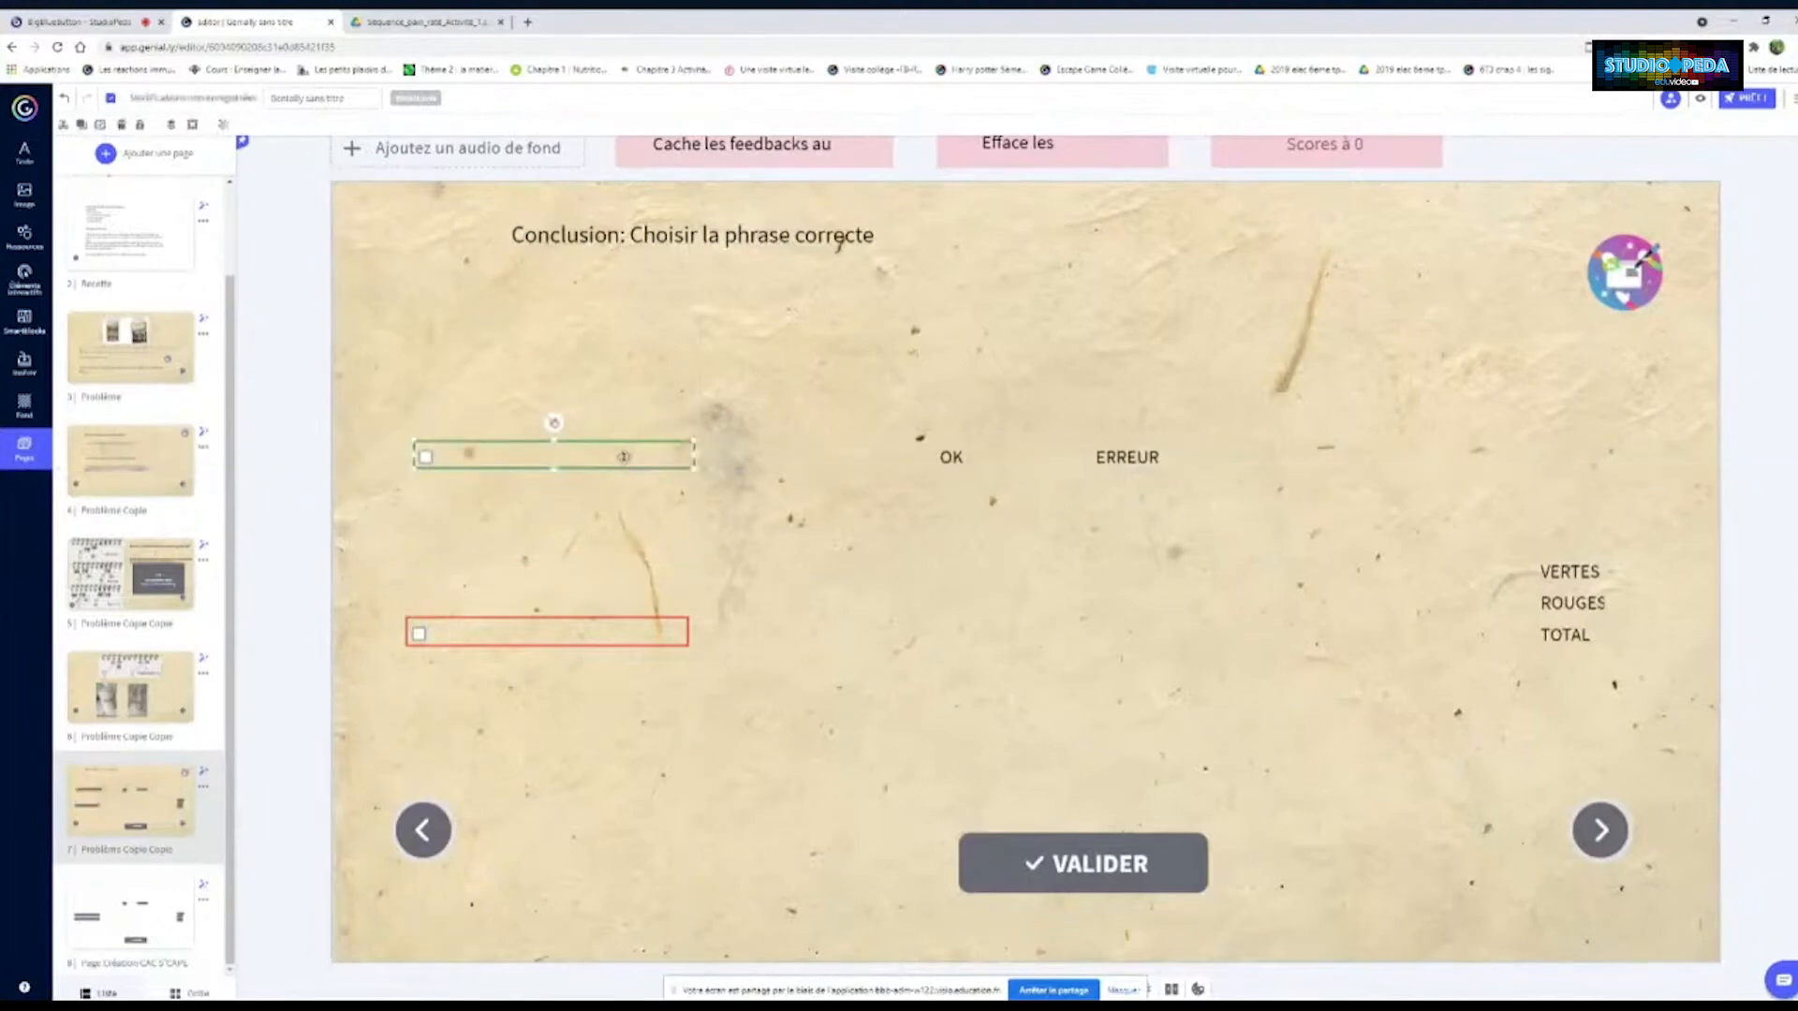
left_click_drag(576, 631, 583, 556)
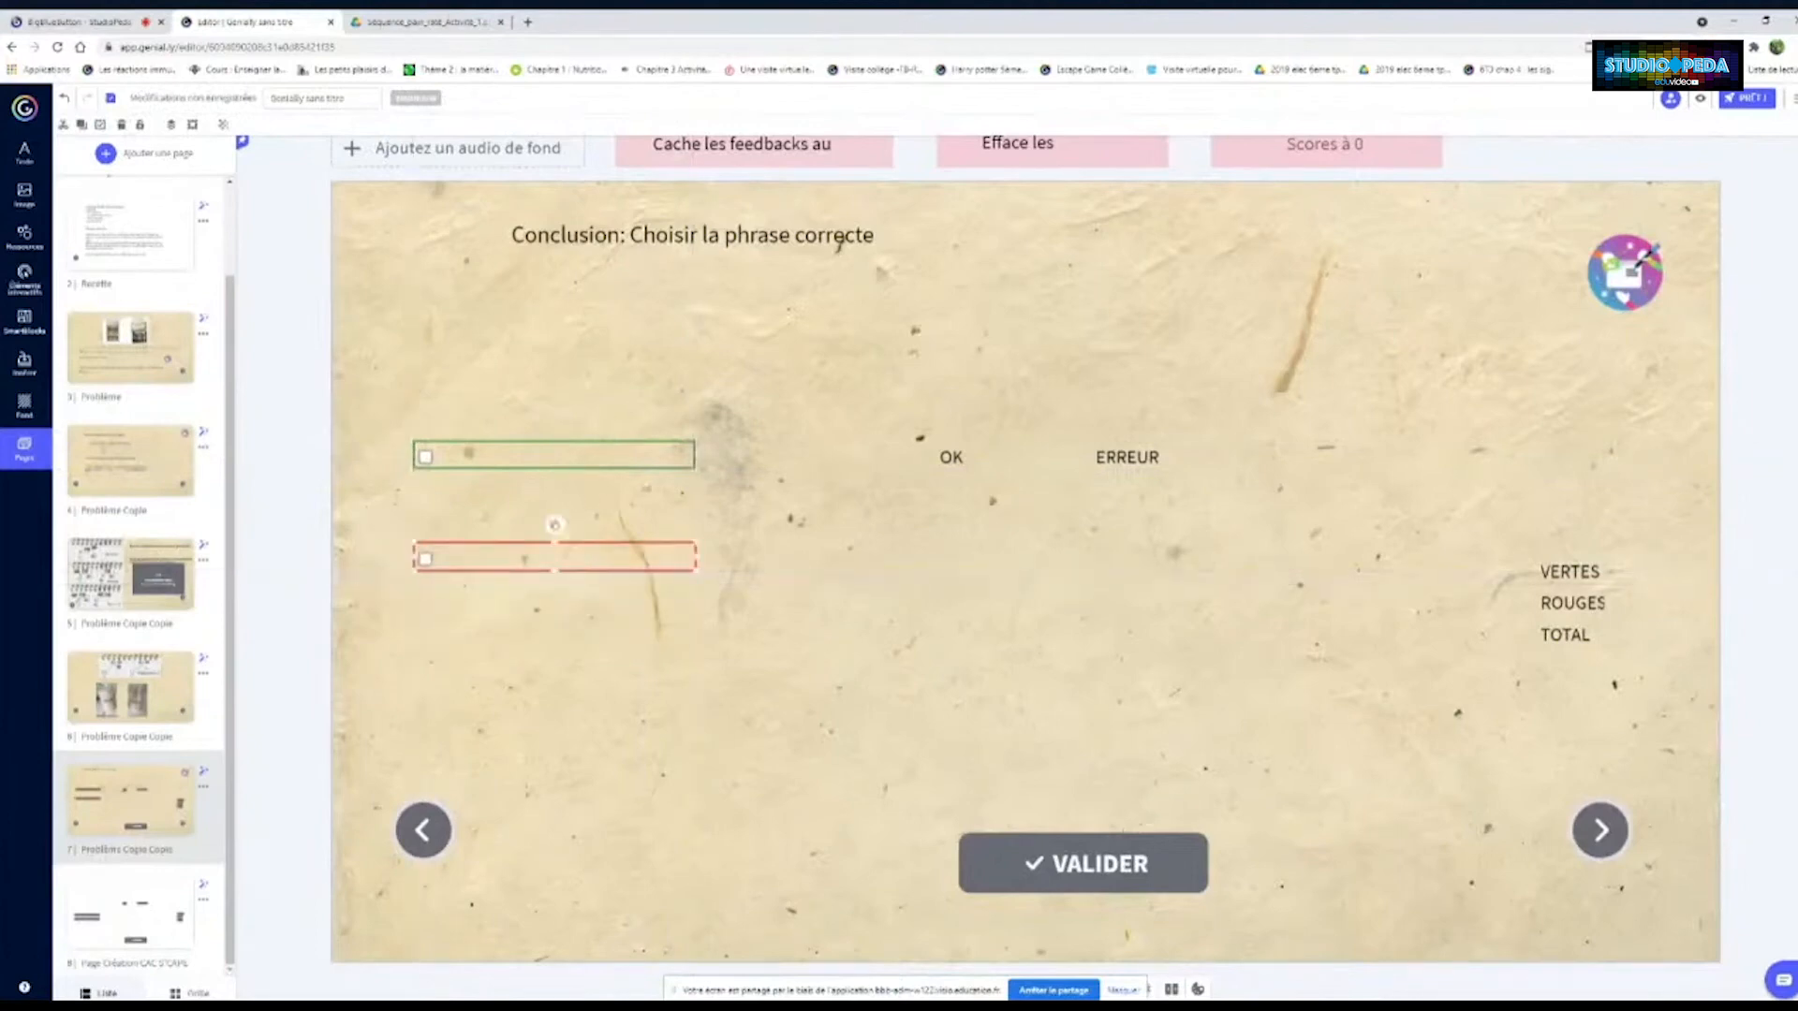
left_click_drag(524, 513, 552, 369)
key("ctrl+c")
key("ctrl+v")
left_click(214, 124)
left_click(215, 152)
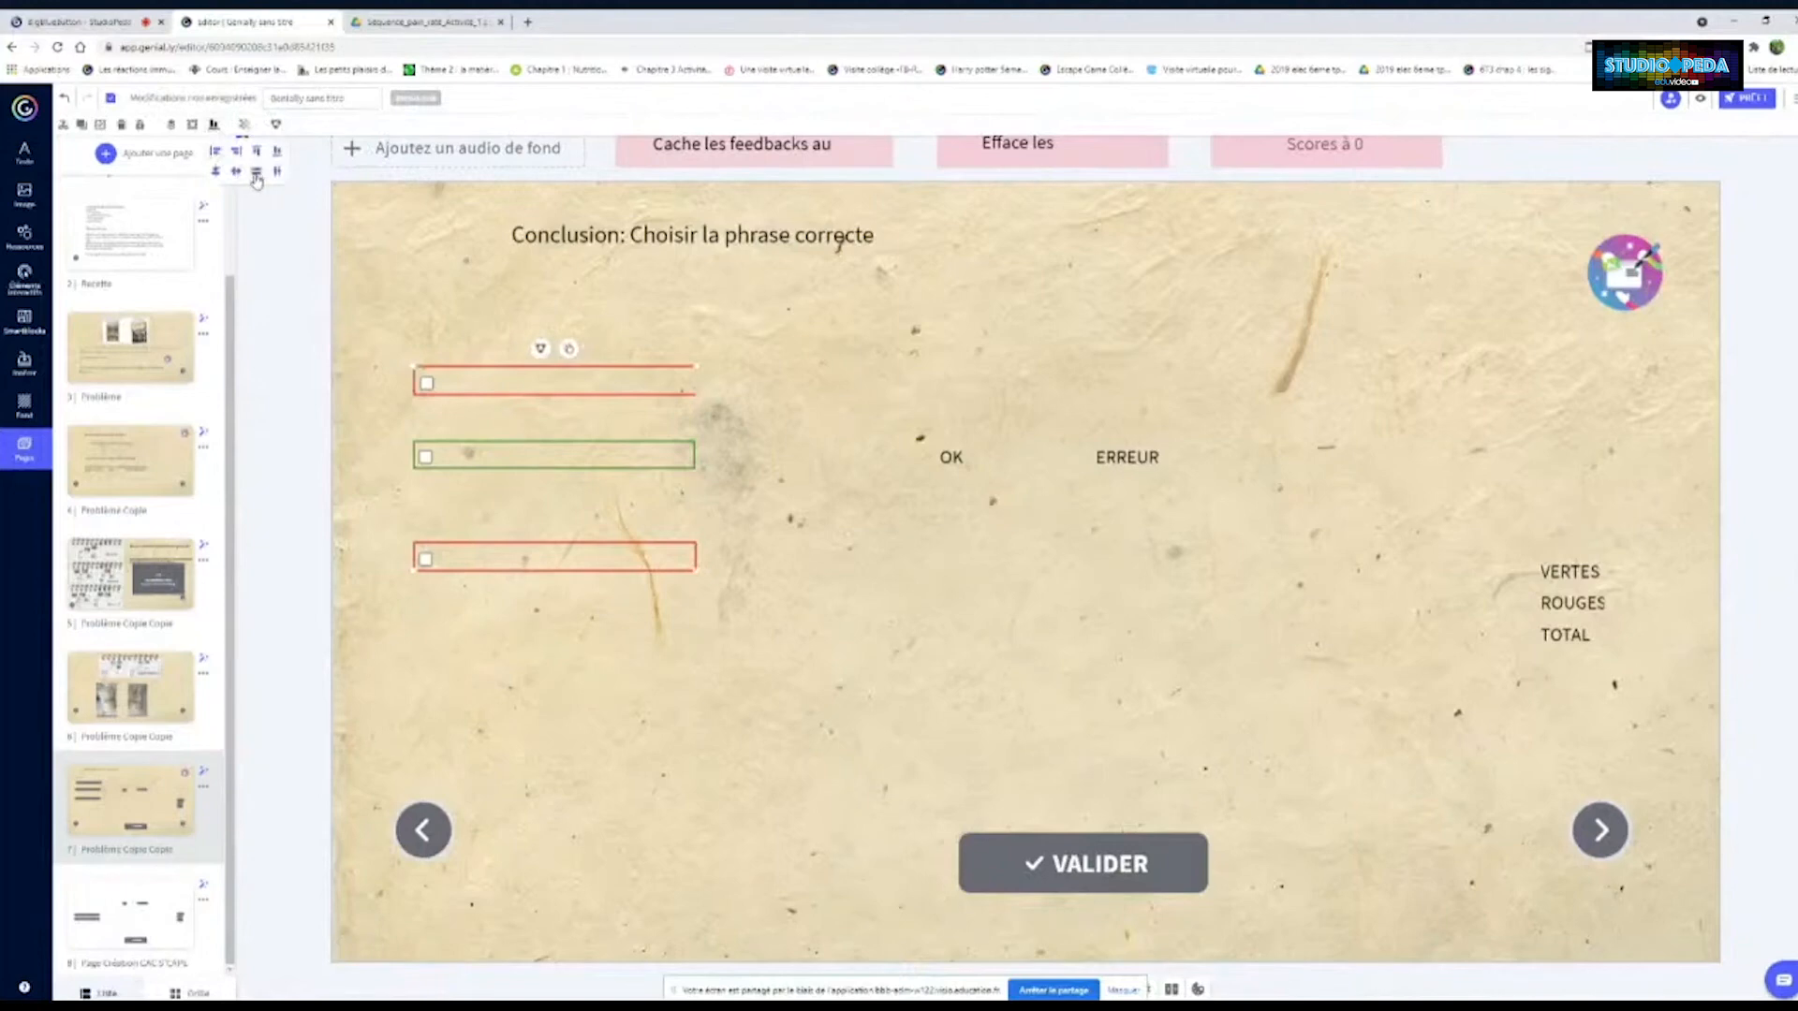
left_click(254, 172)
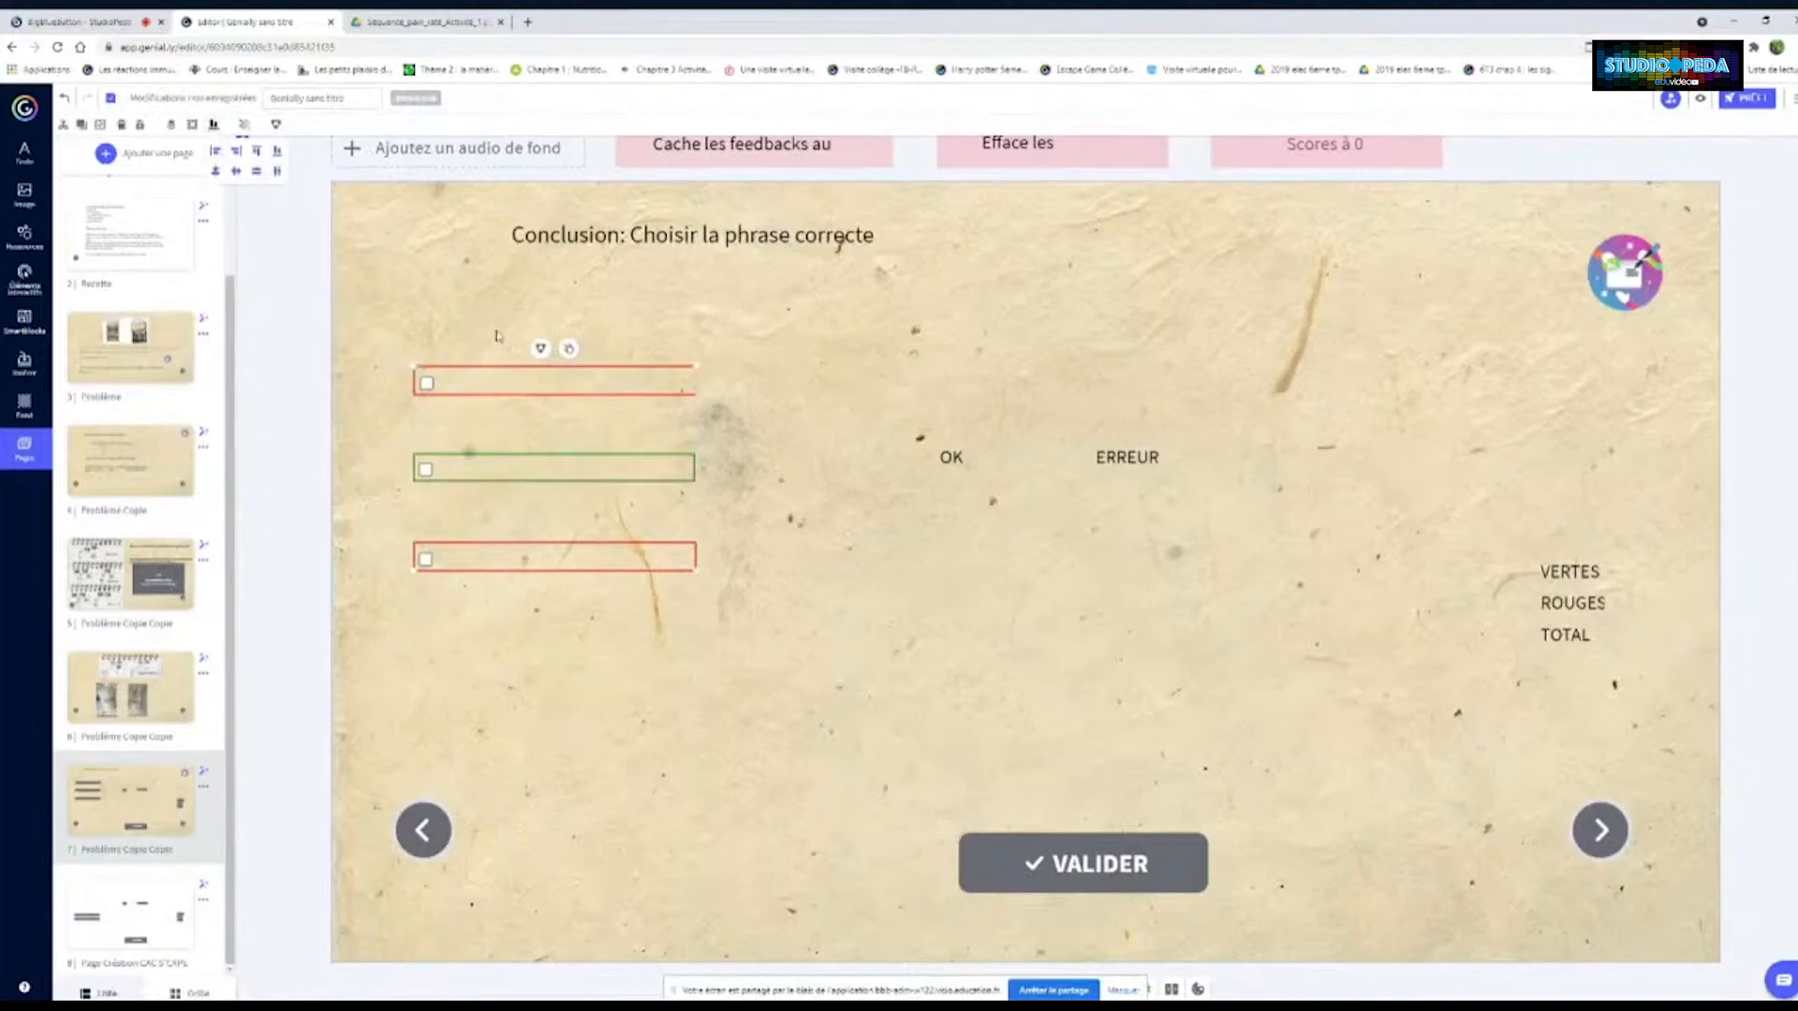
Paste "Je vois que la pâte a levé en présence de levure" and place it beside the upper red checkbox
left_click(1027, 386)
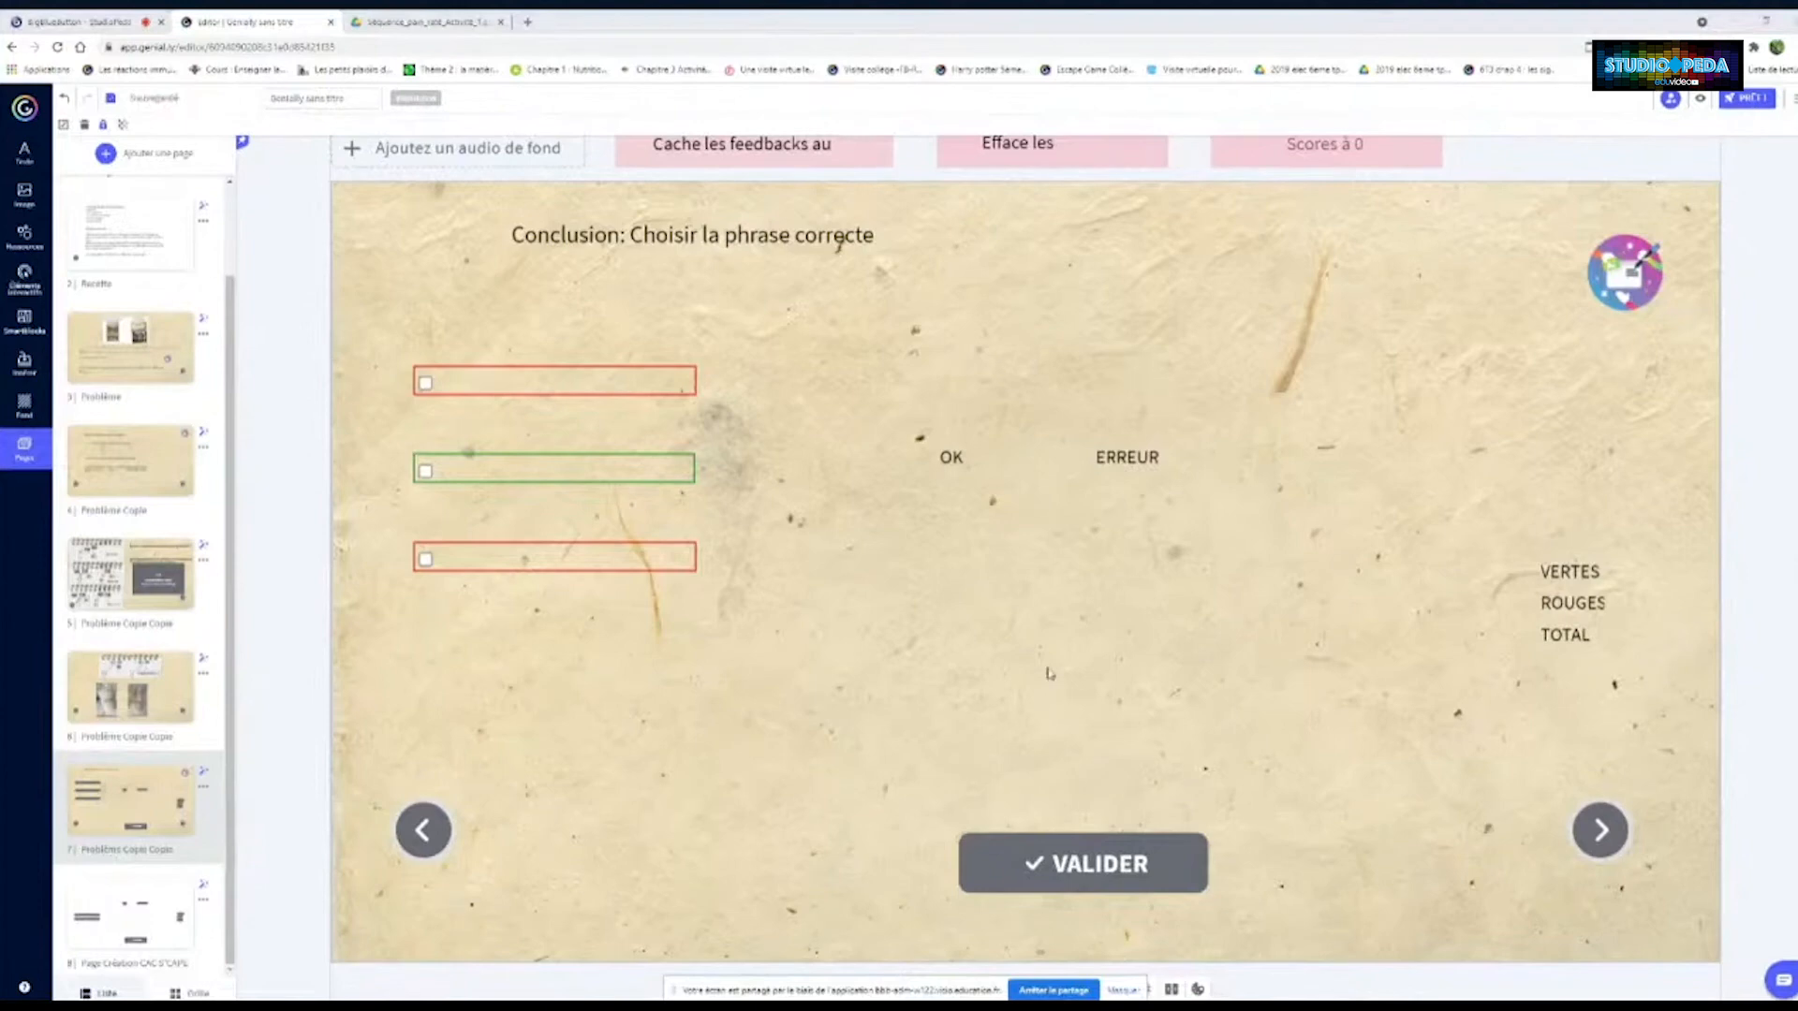
key("ctrl+v")
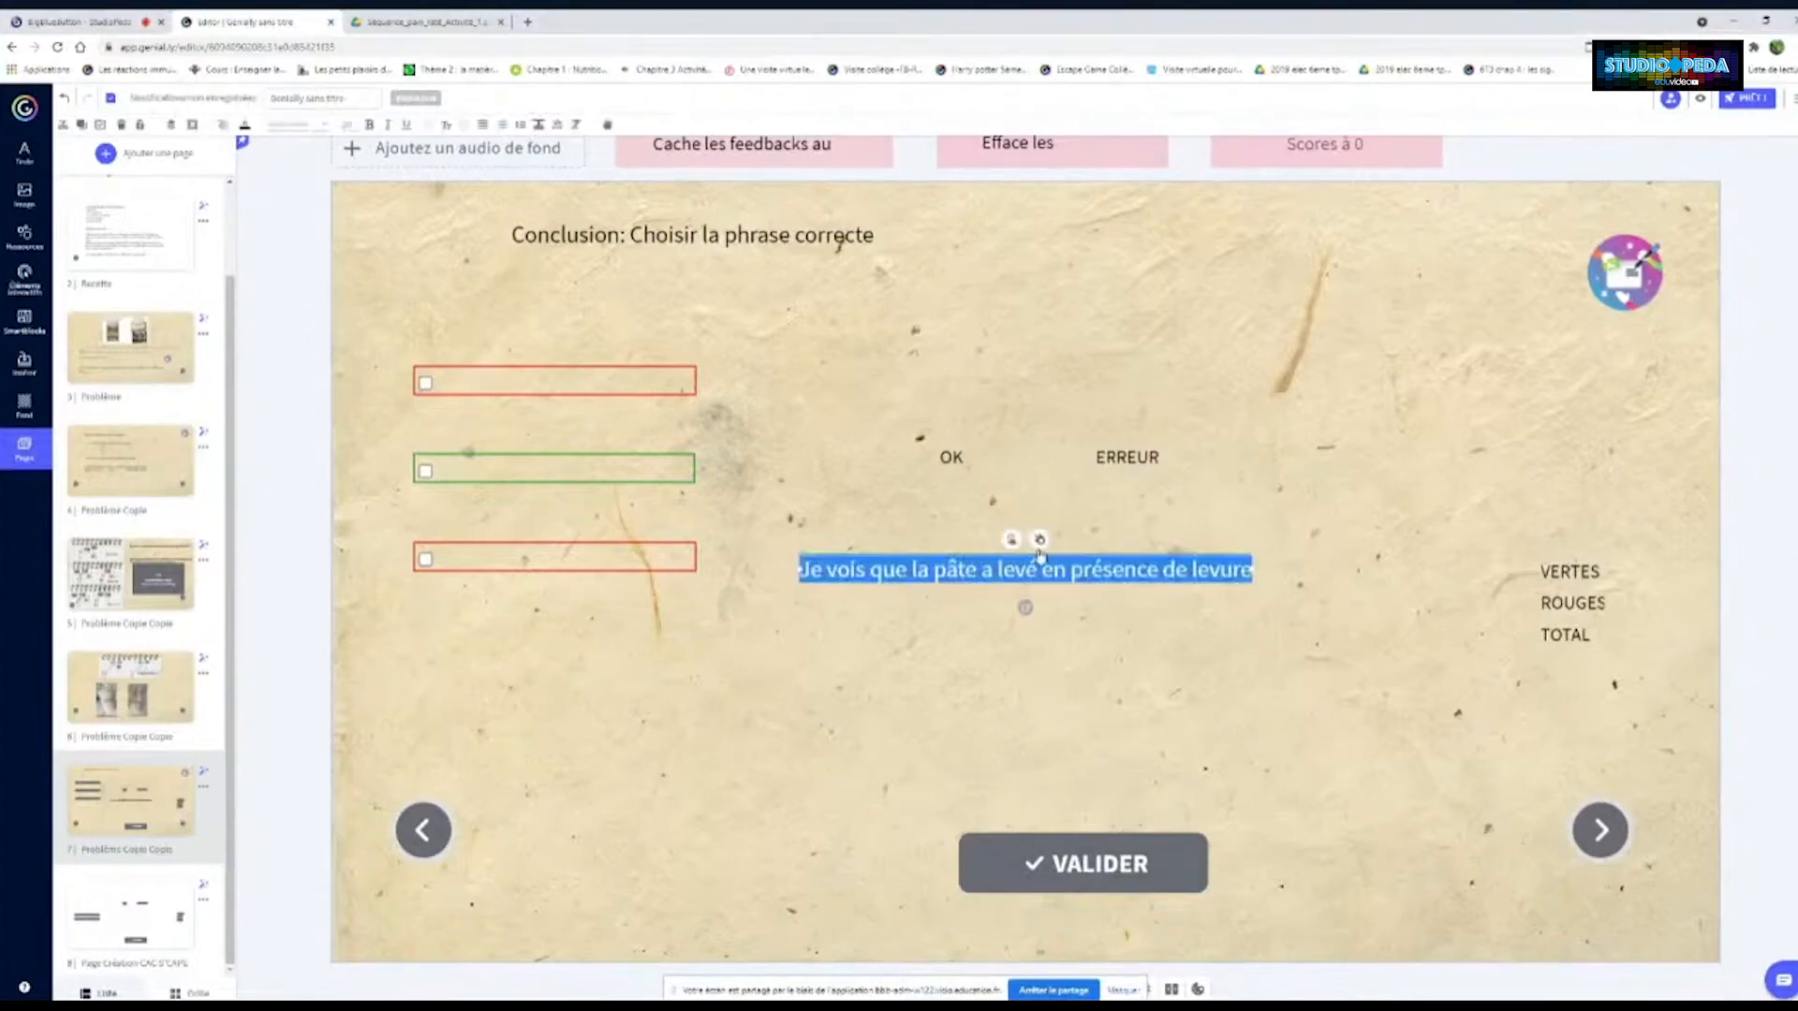
left_click_drag(1068, 560, 707, 363)
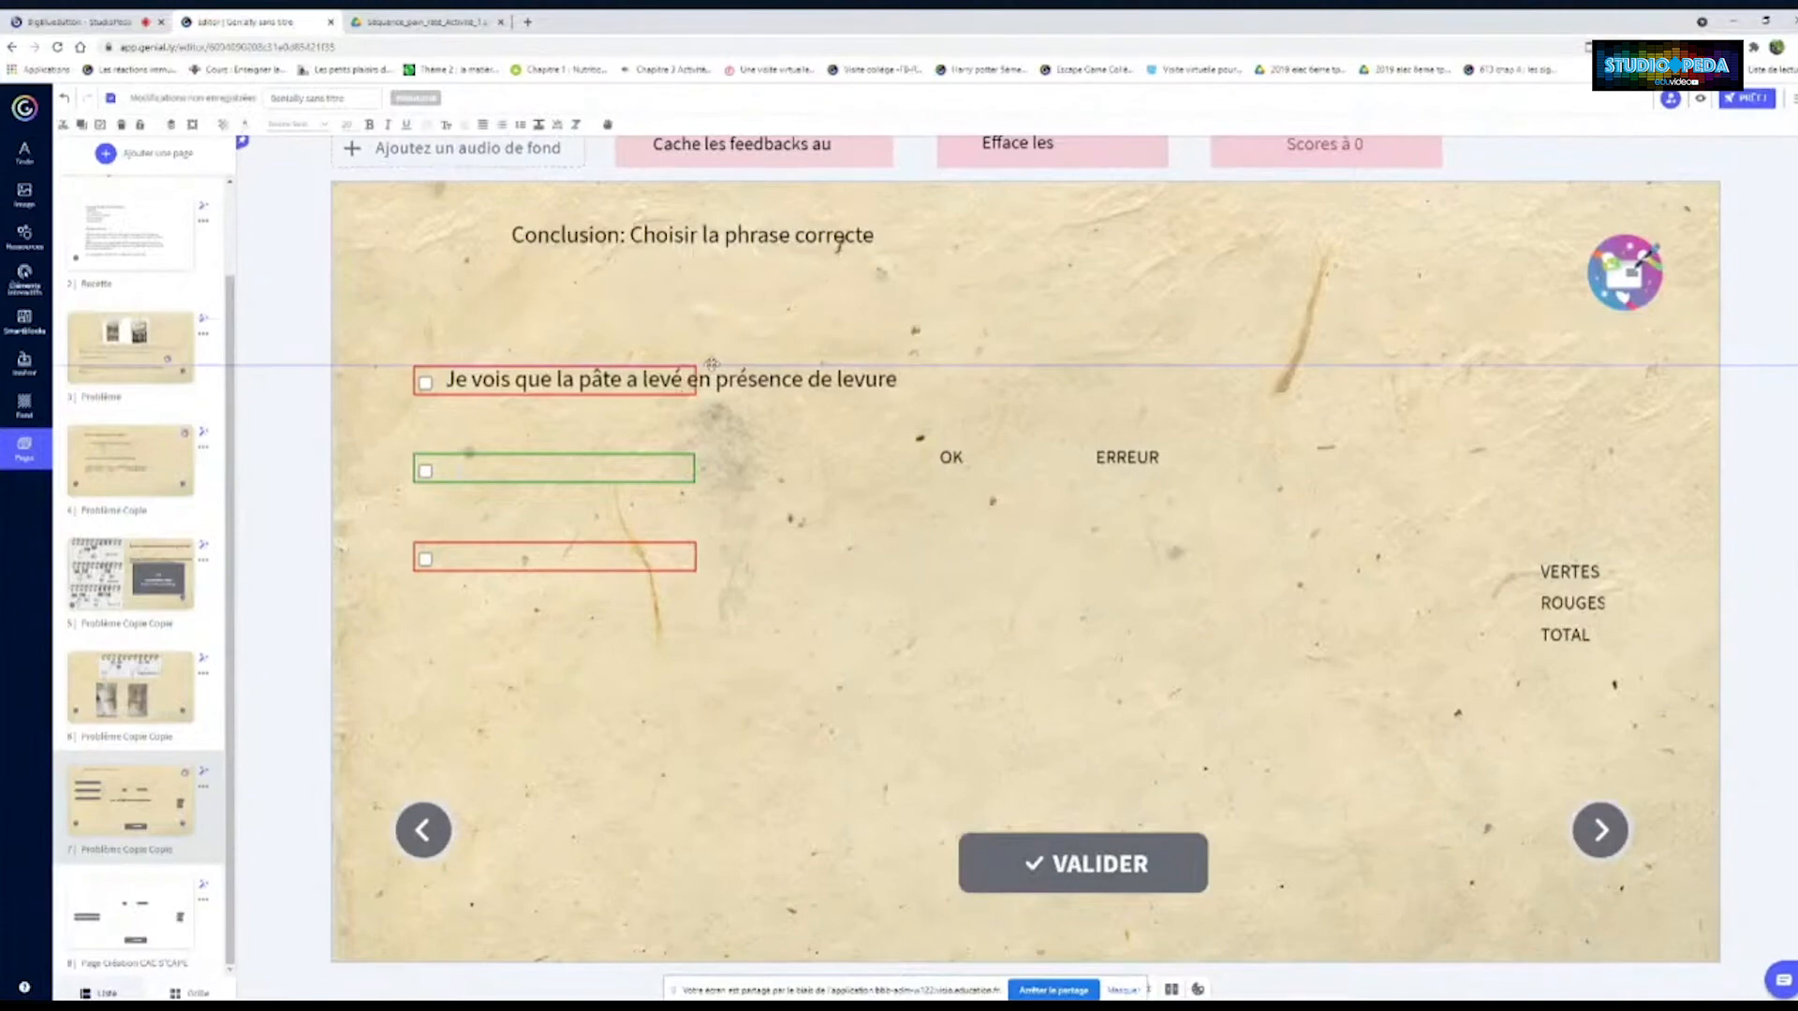
triple_click(709, 376)
Paste "J'en déduis que pour gonfler la pâte a besoin de levure de sel et de farine" beside the lower red checkbox
left_click(1275, 696)
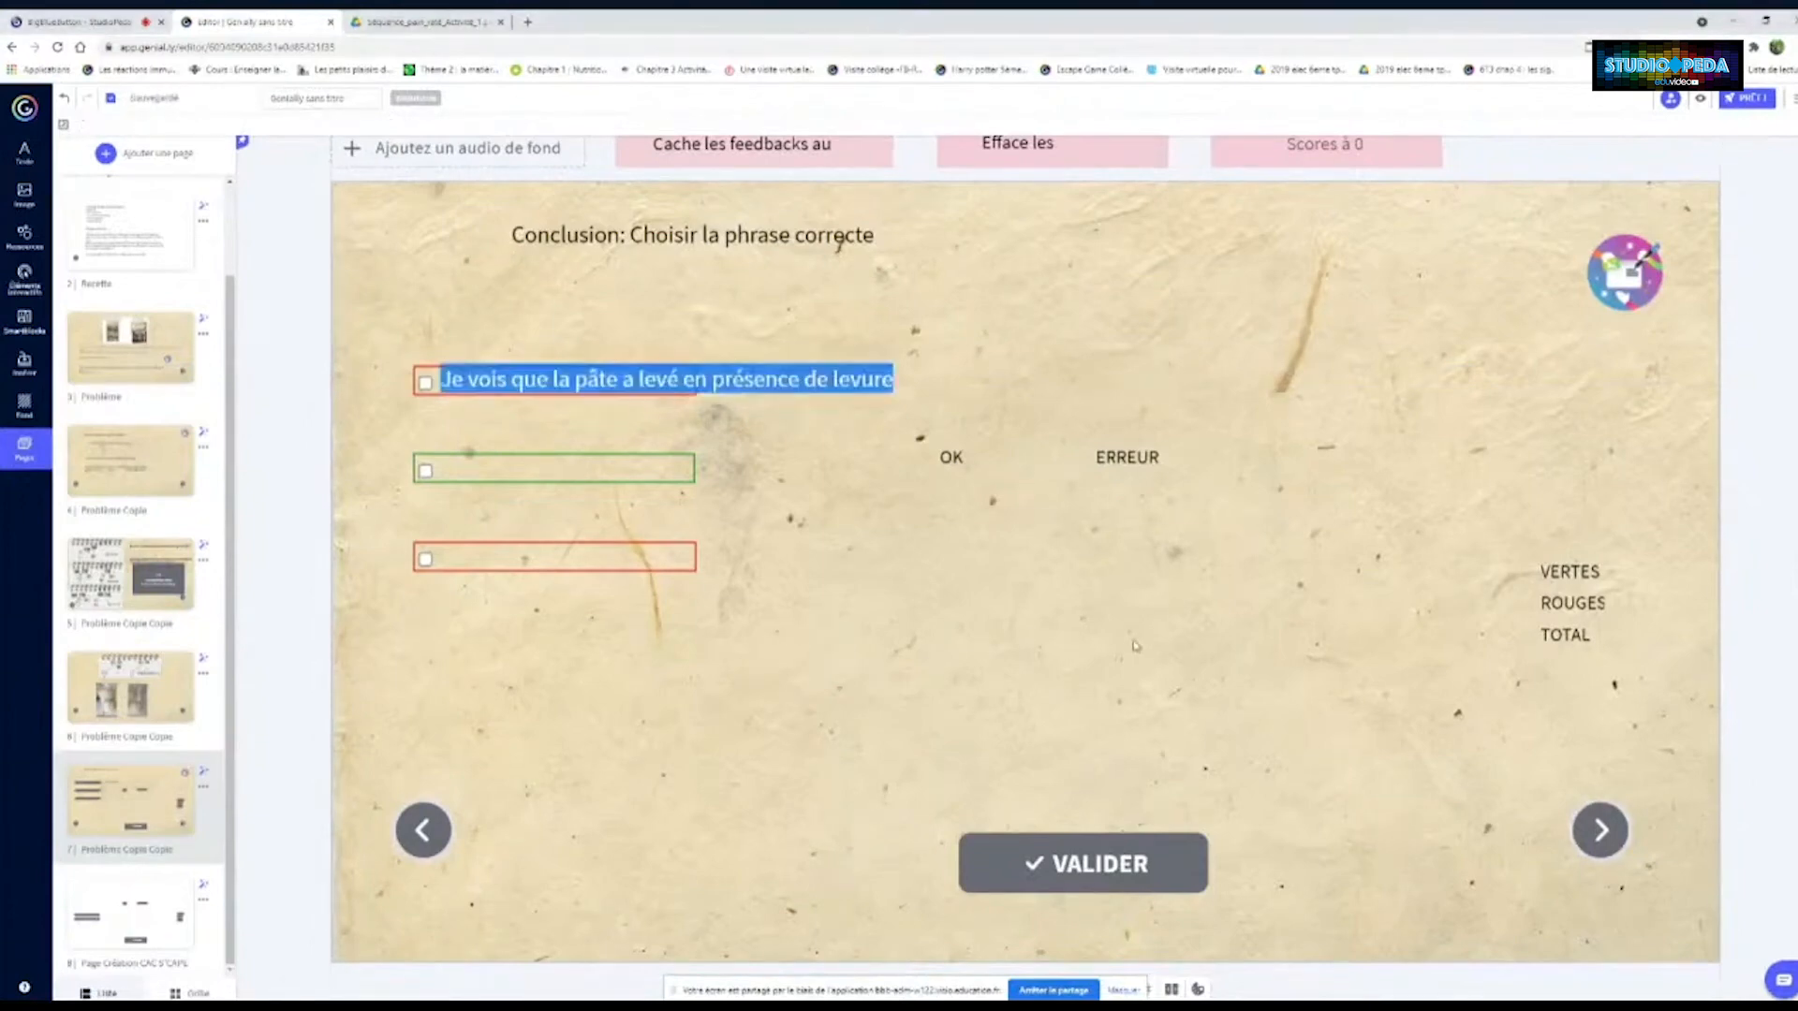
key("ctrl+v")
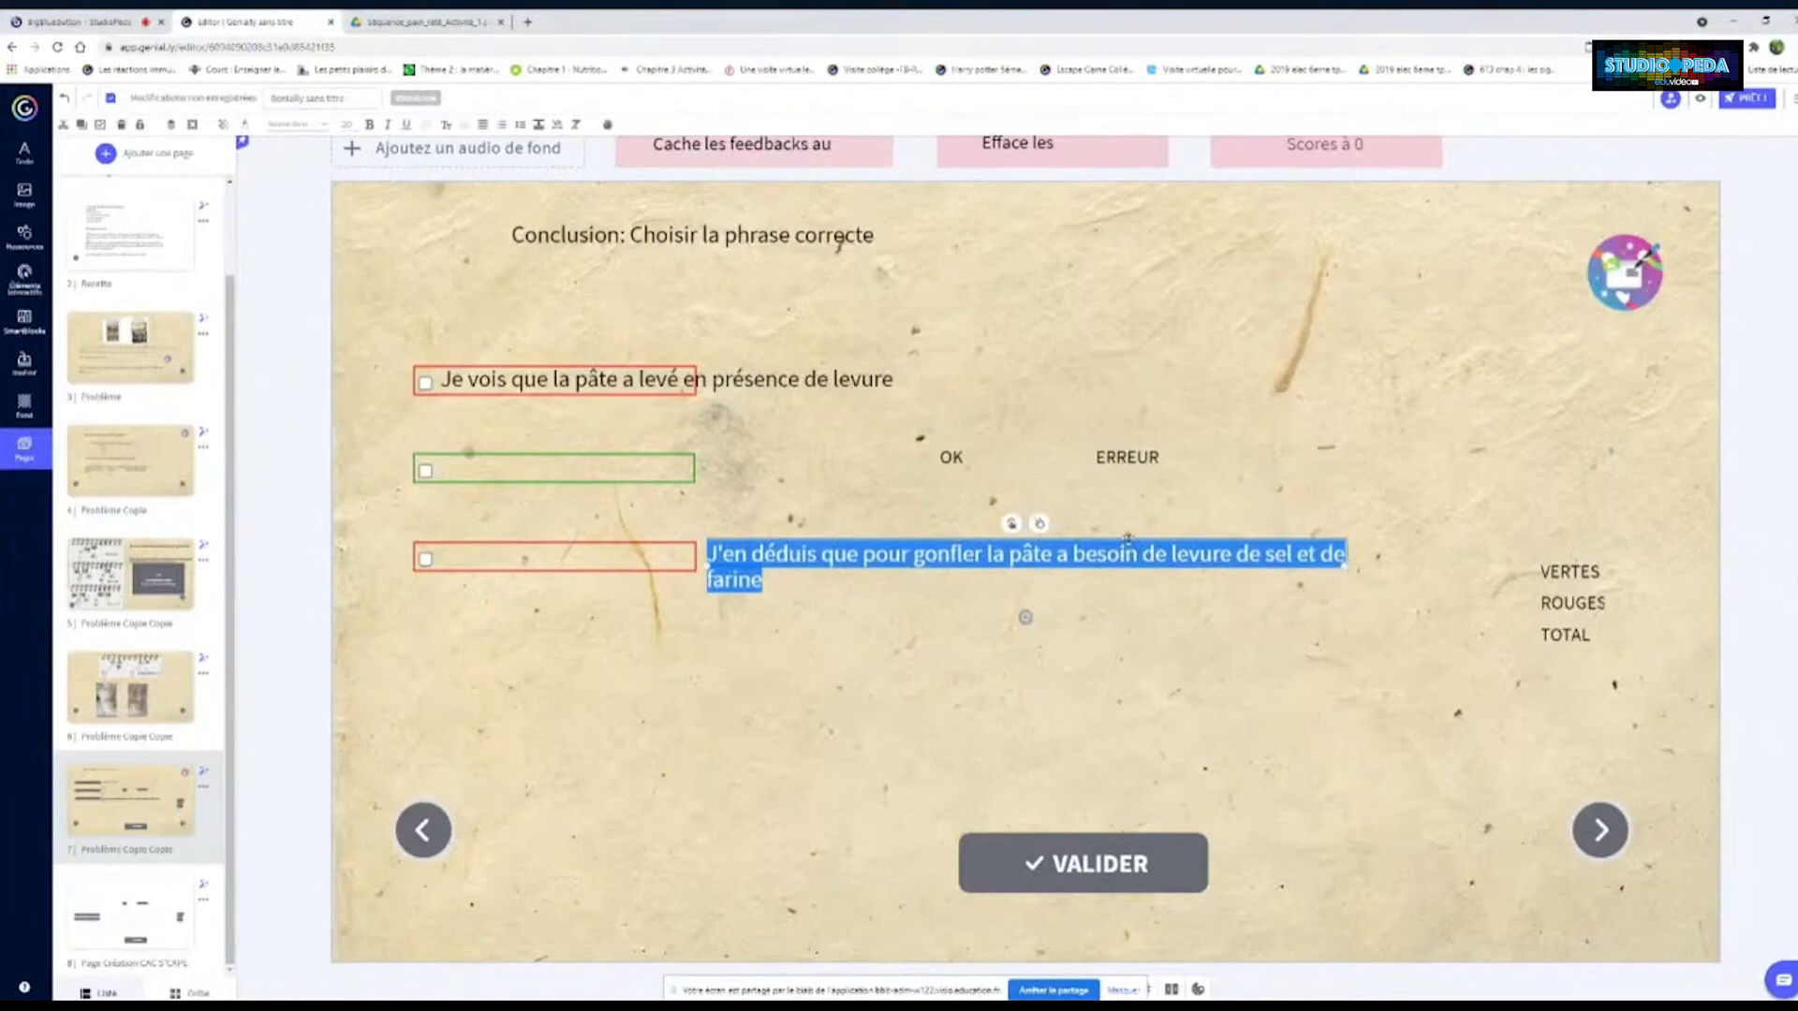
left_click_drag(1128, 538, 1111, 540)
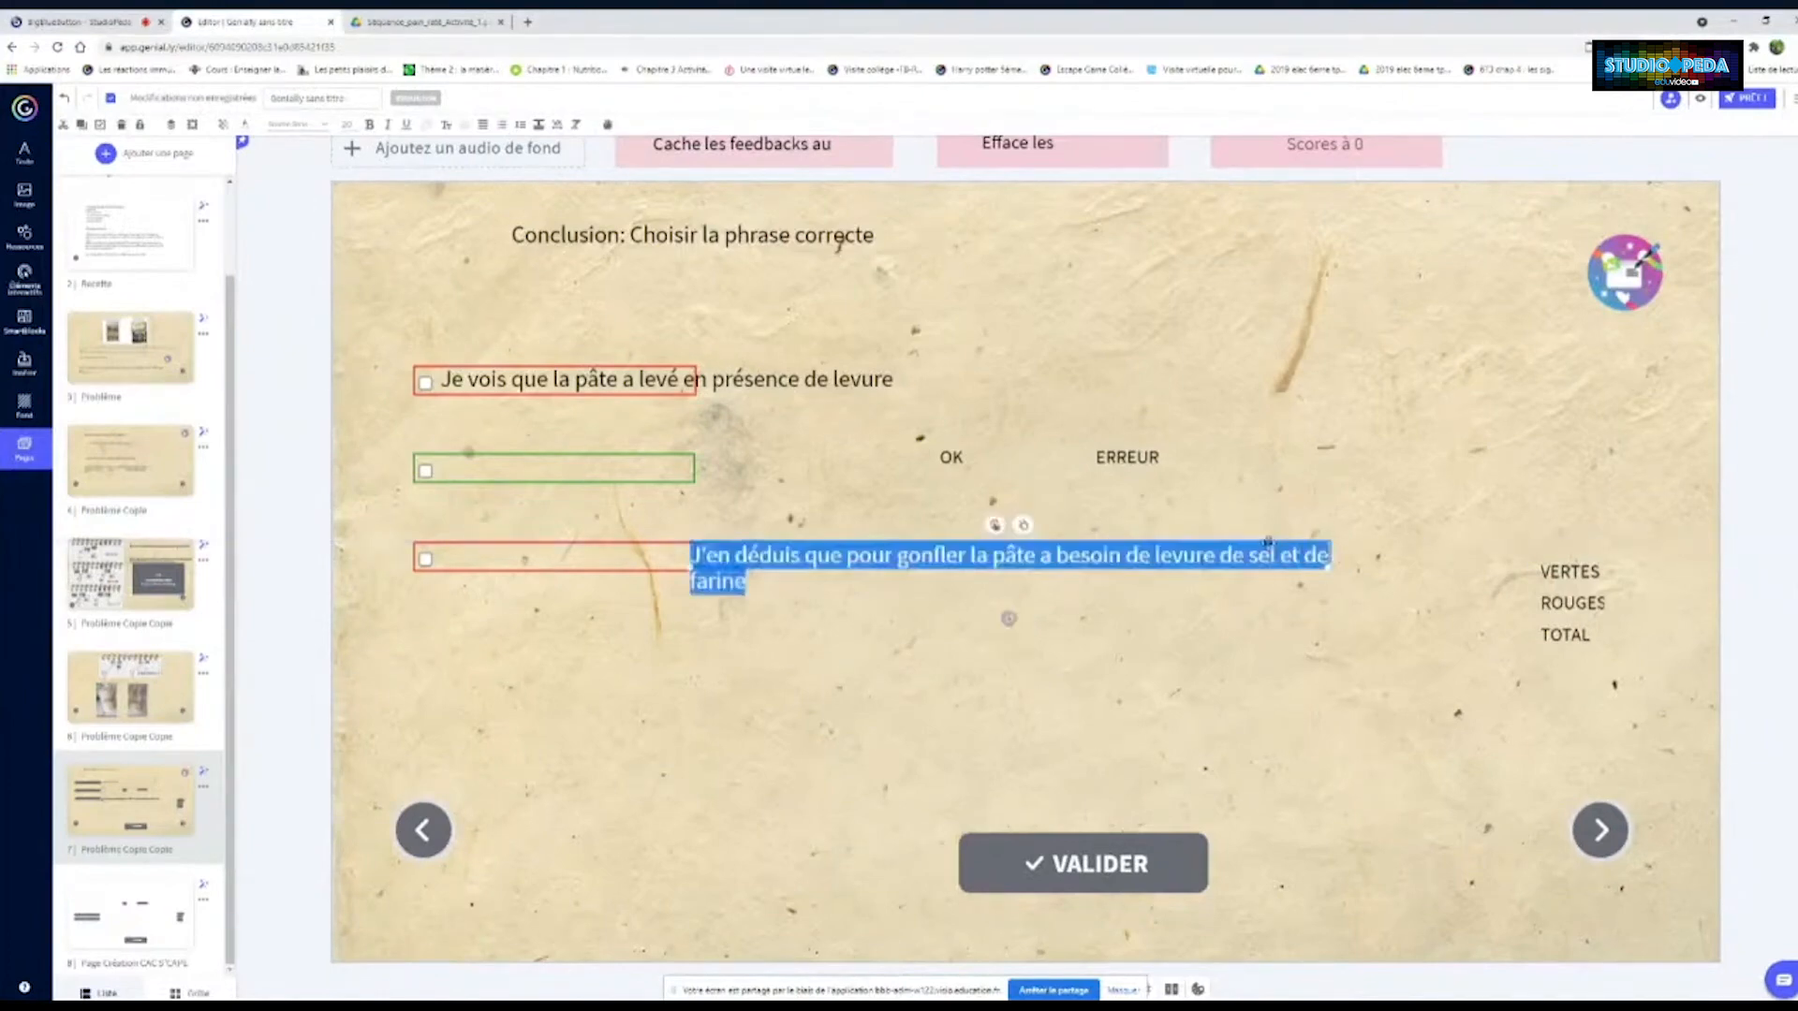
left_click_drag(1267, 542, 1013, 540)
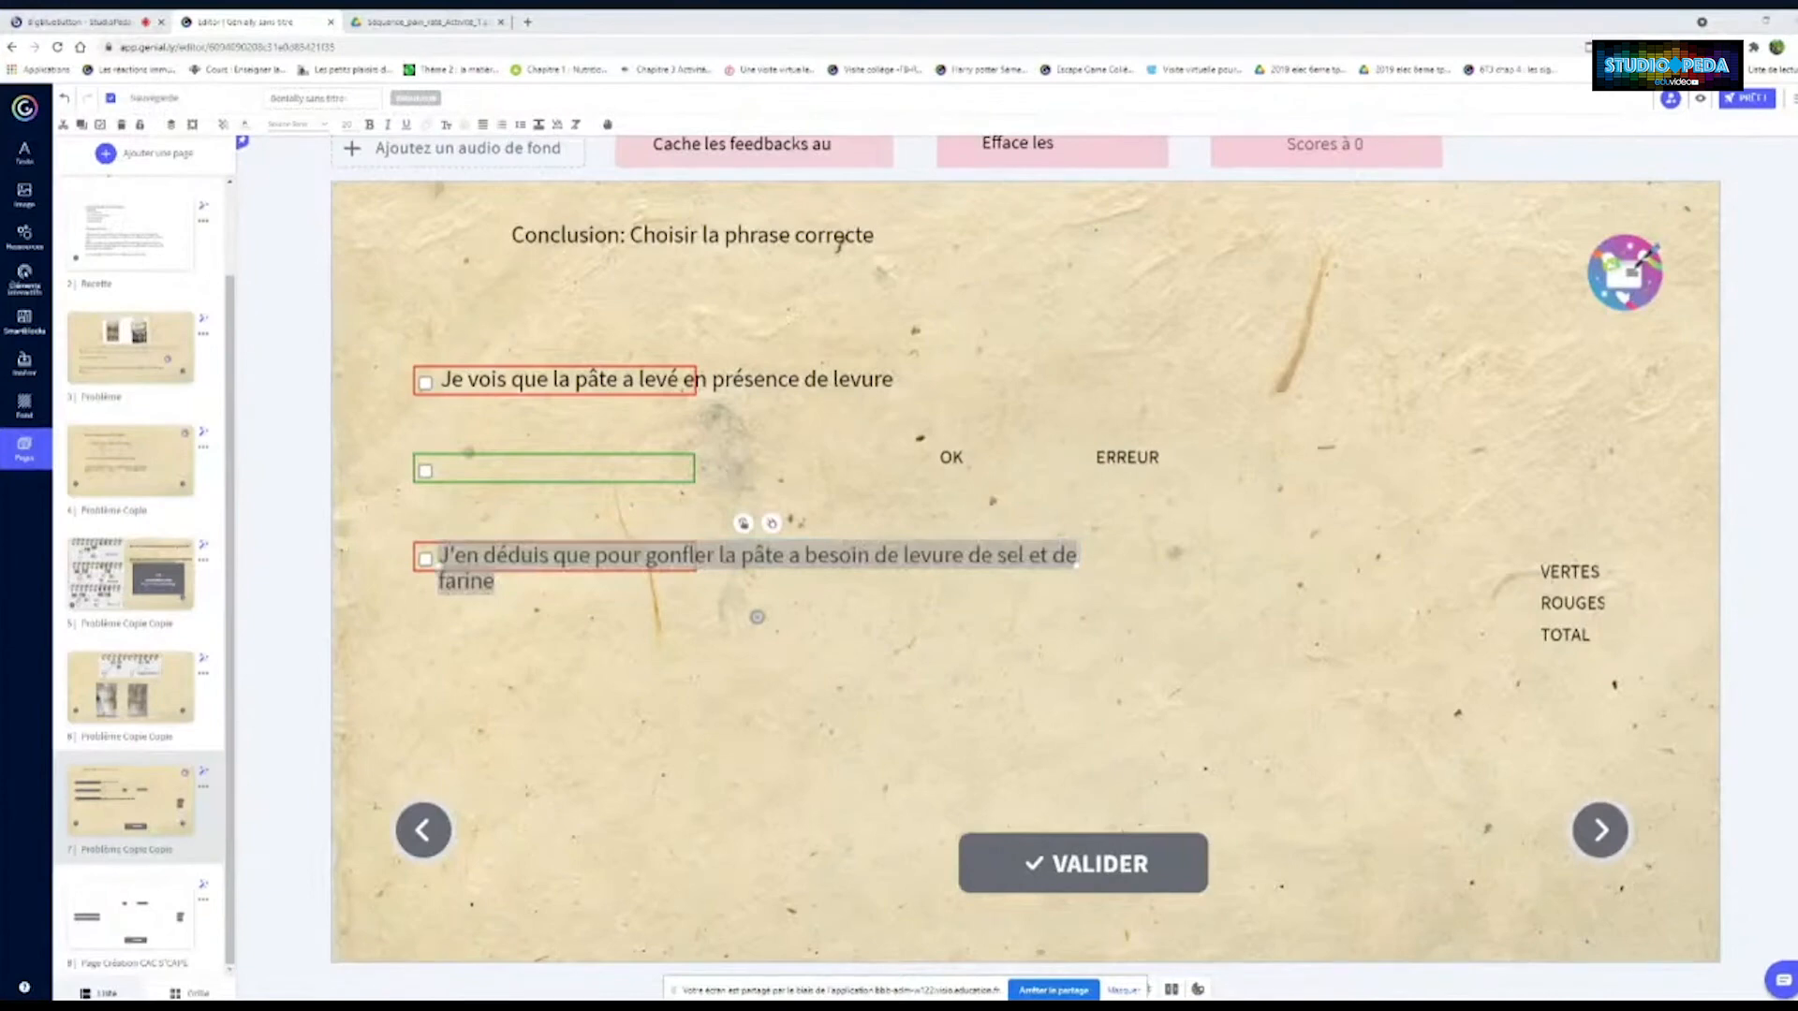
Paste "J'en déduis que pour gonfler la pâte a besoin de levure" and place it beside the green checkbox
left_click_drag(978, 566, 1245, 585)
left_click(1226, 568)
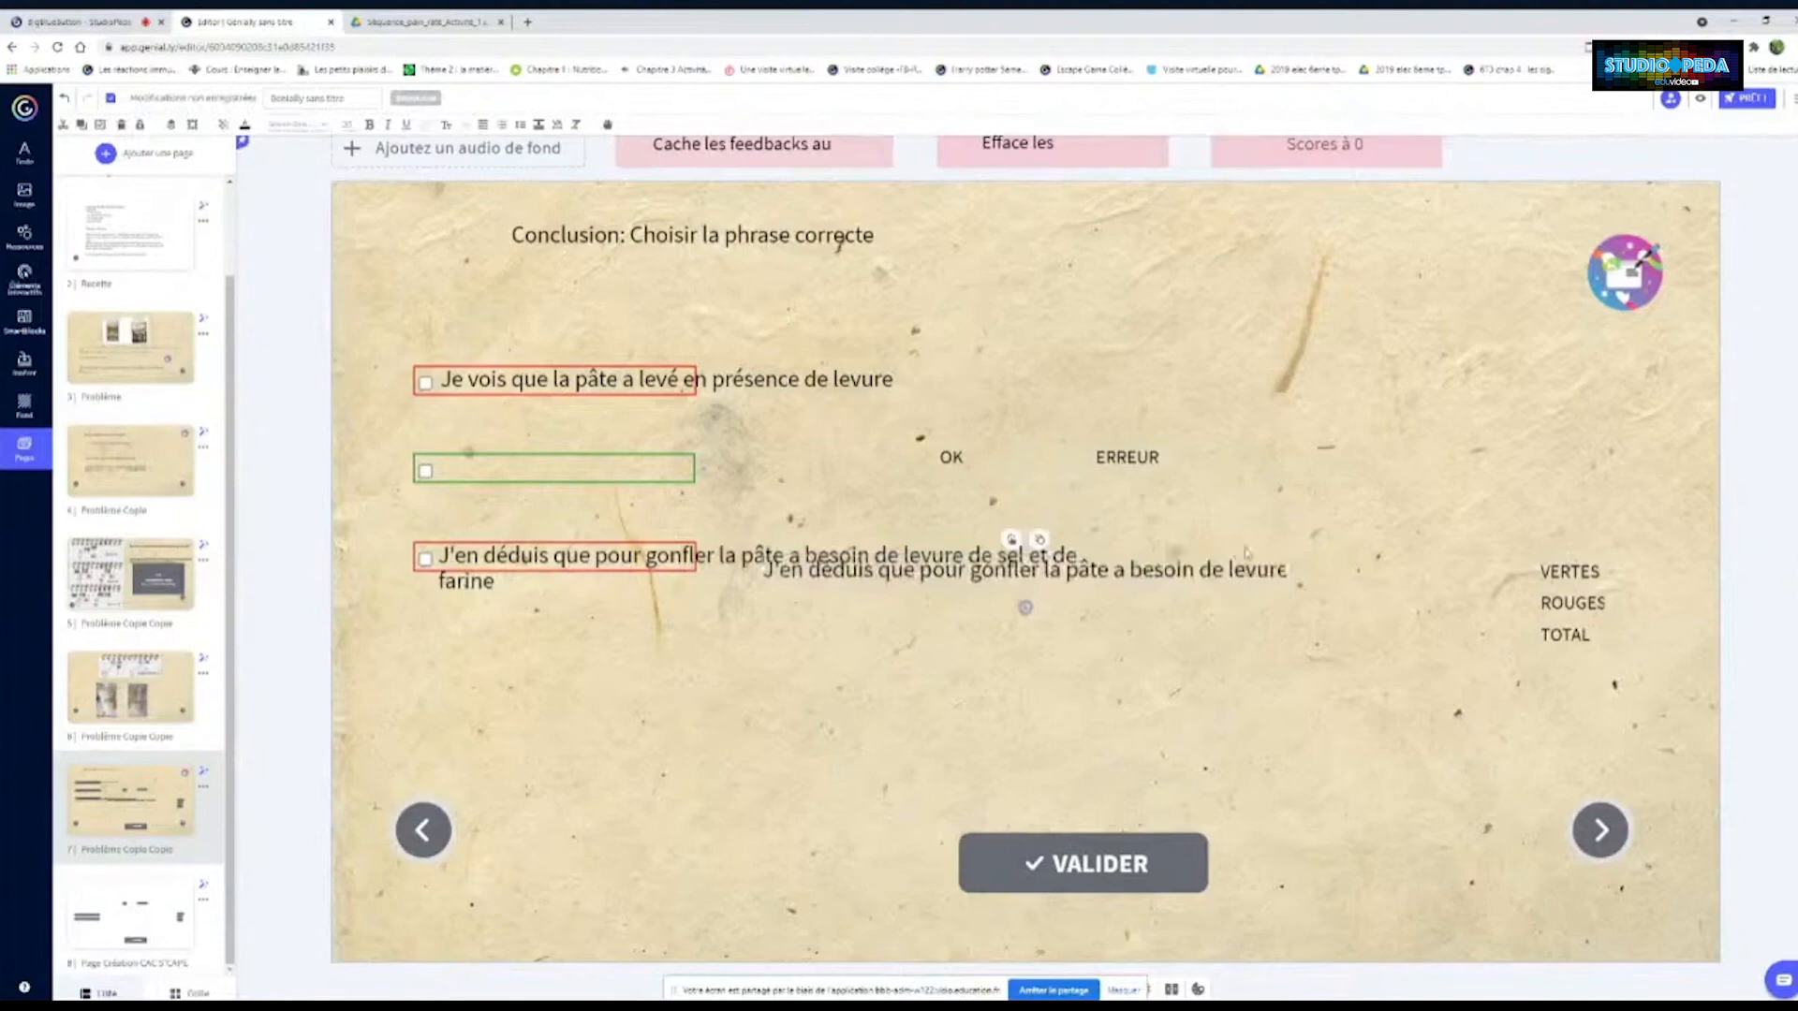
left_click_drag(1245, 554, 847, 695)
Place the OK and ERREUR feedback texts level with each other below the three answer sentences
left_click_drag(1144, 461, 1226, 682)
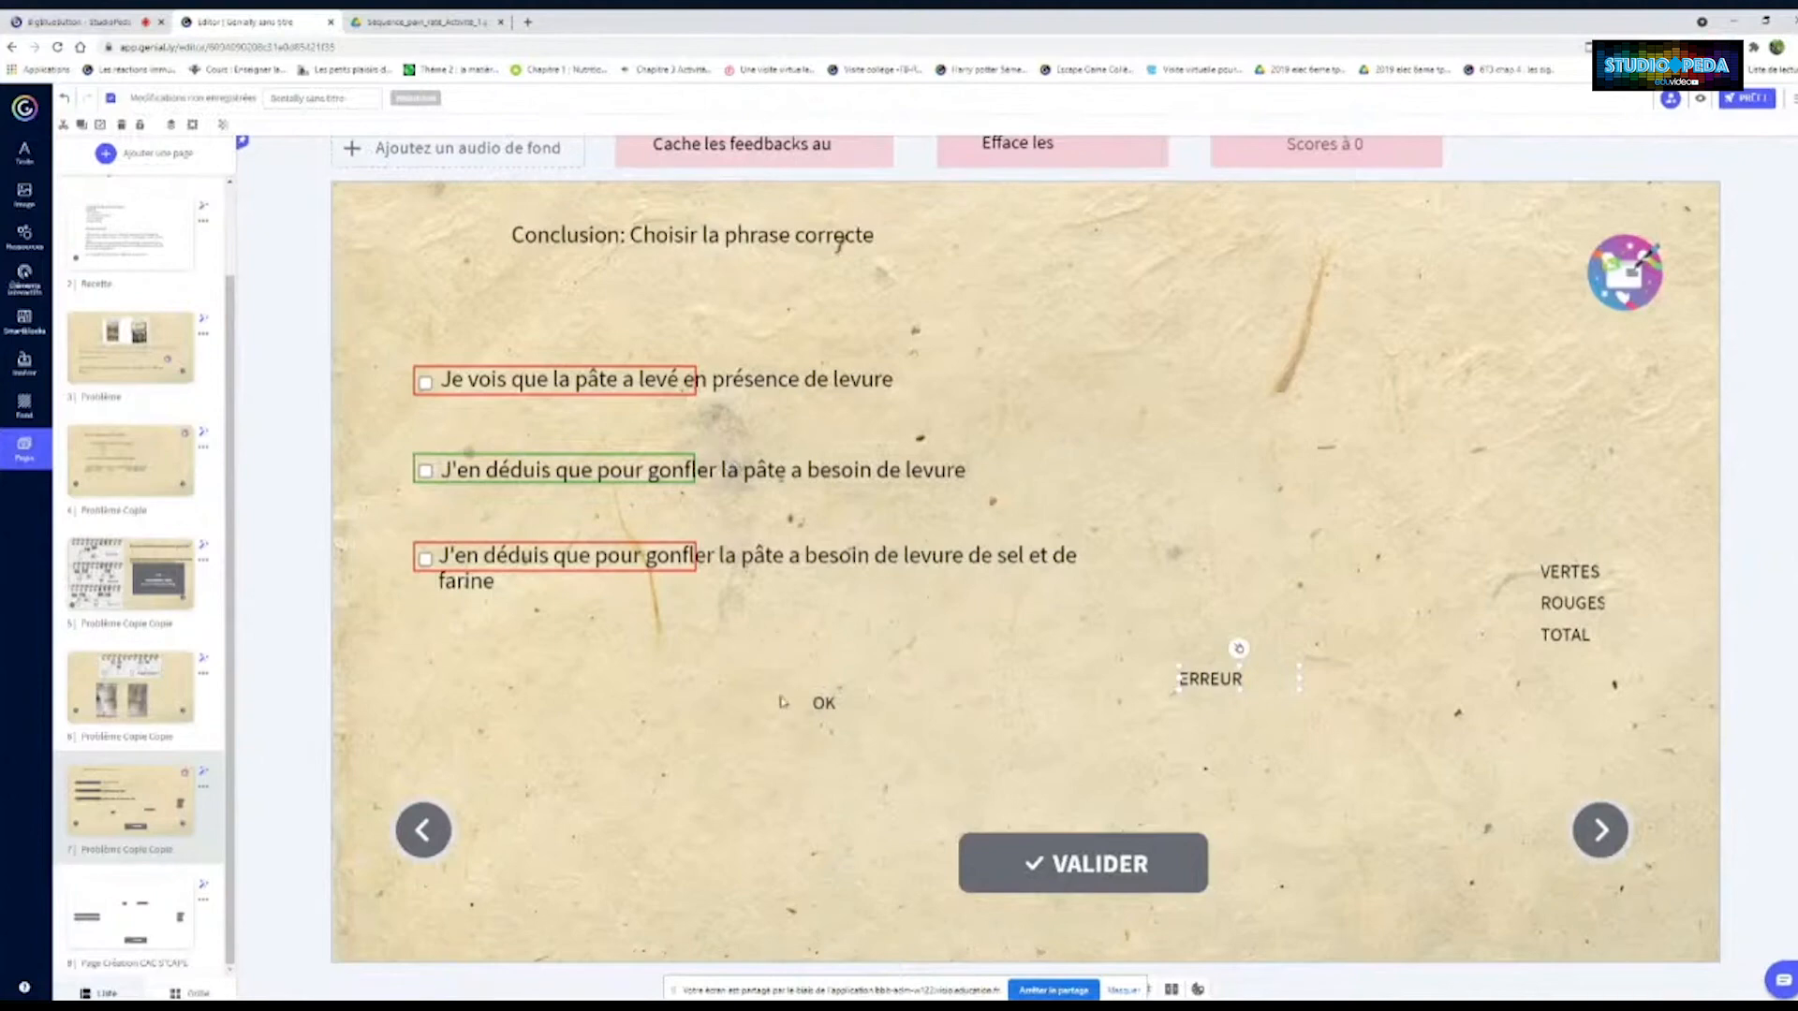
left_click_drag(822, 704, 789, 692)
left_click_drag(1178, 695, 1118, 706)
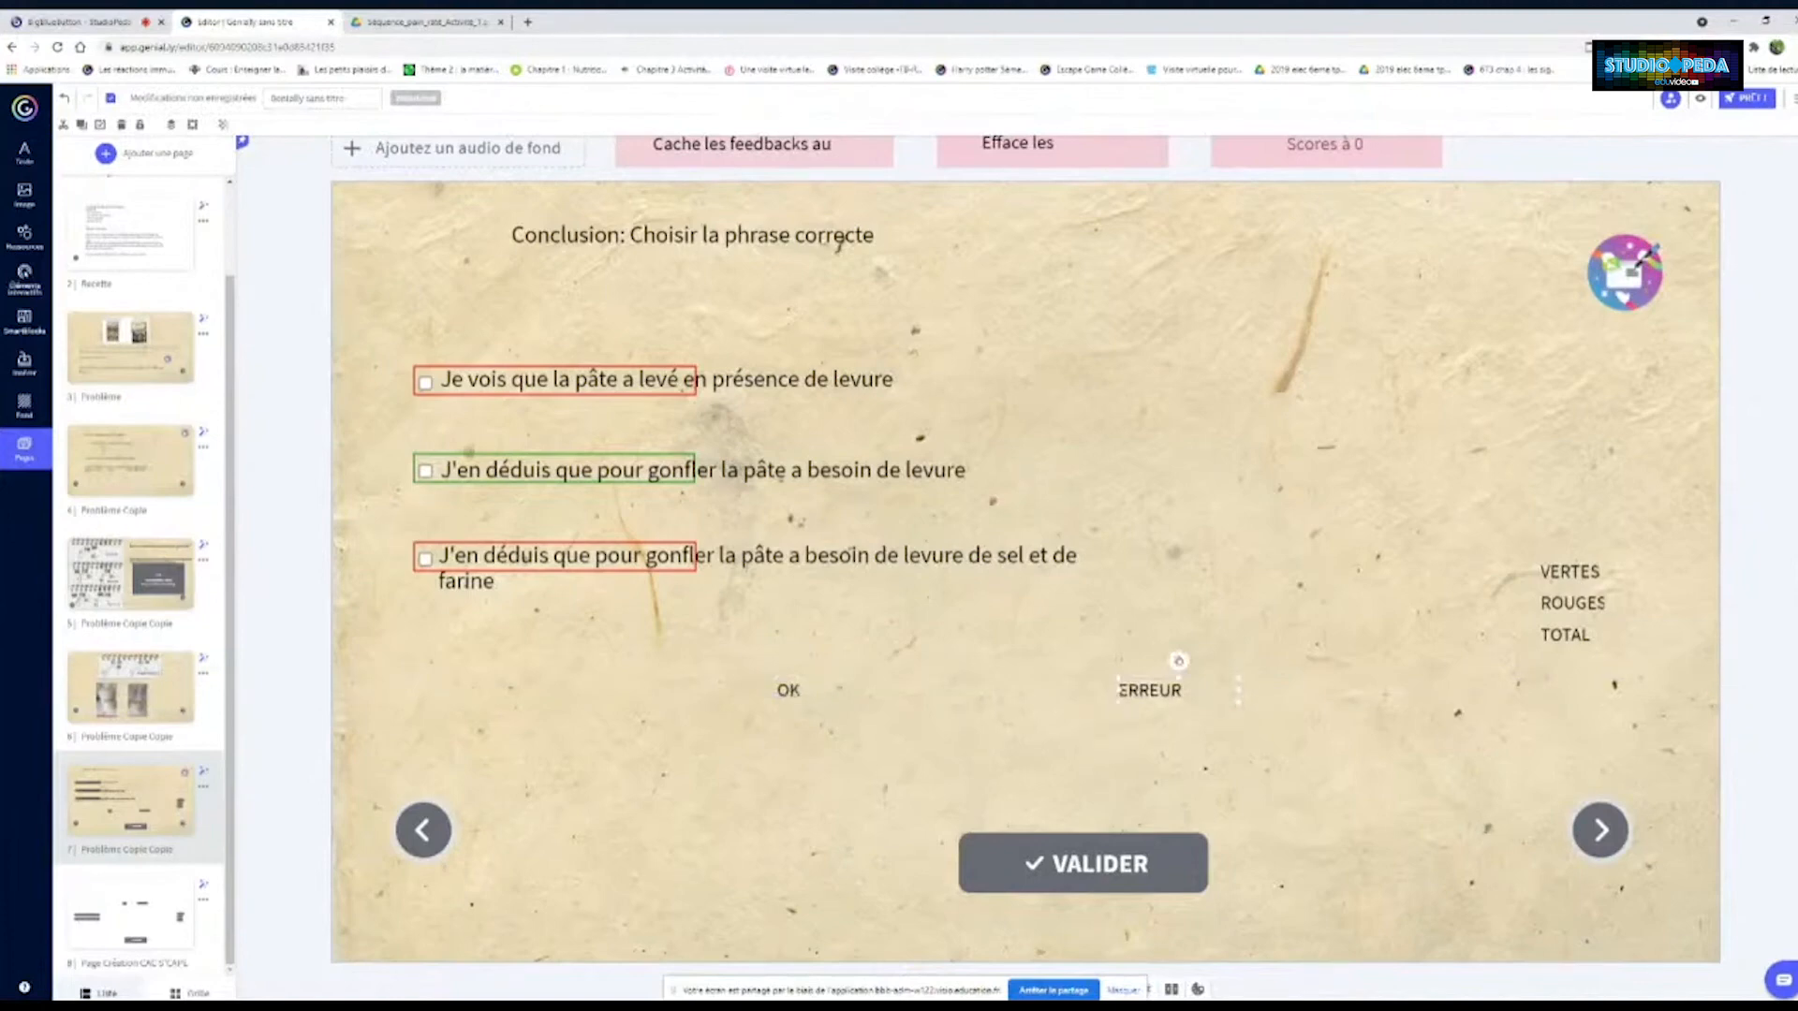
Search the GIFs for "bravo harry potter", place the applauding bearded wizard over the OK text, and group the two
left_click(26, 195)
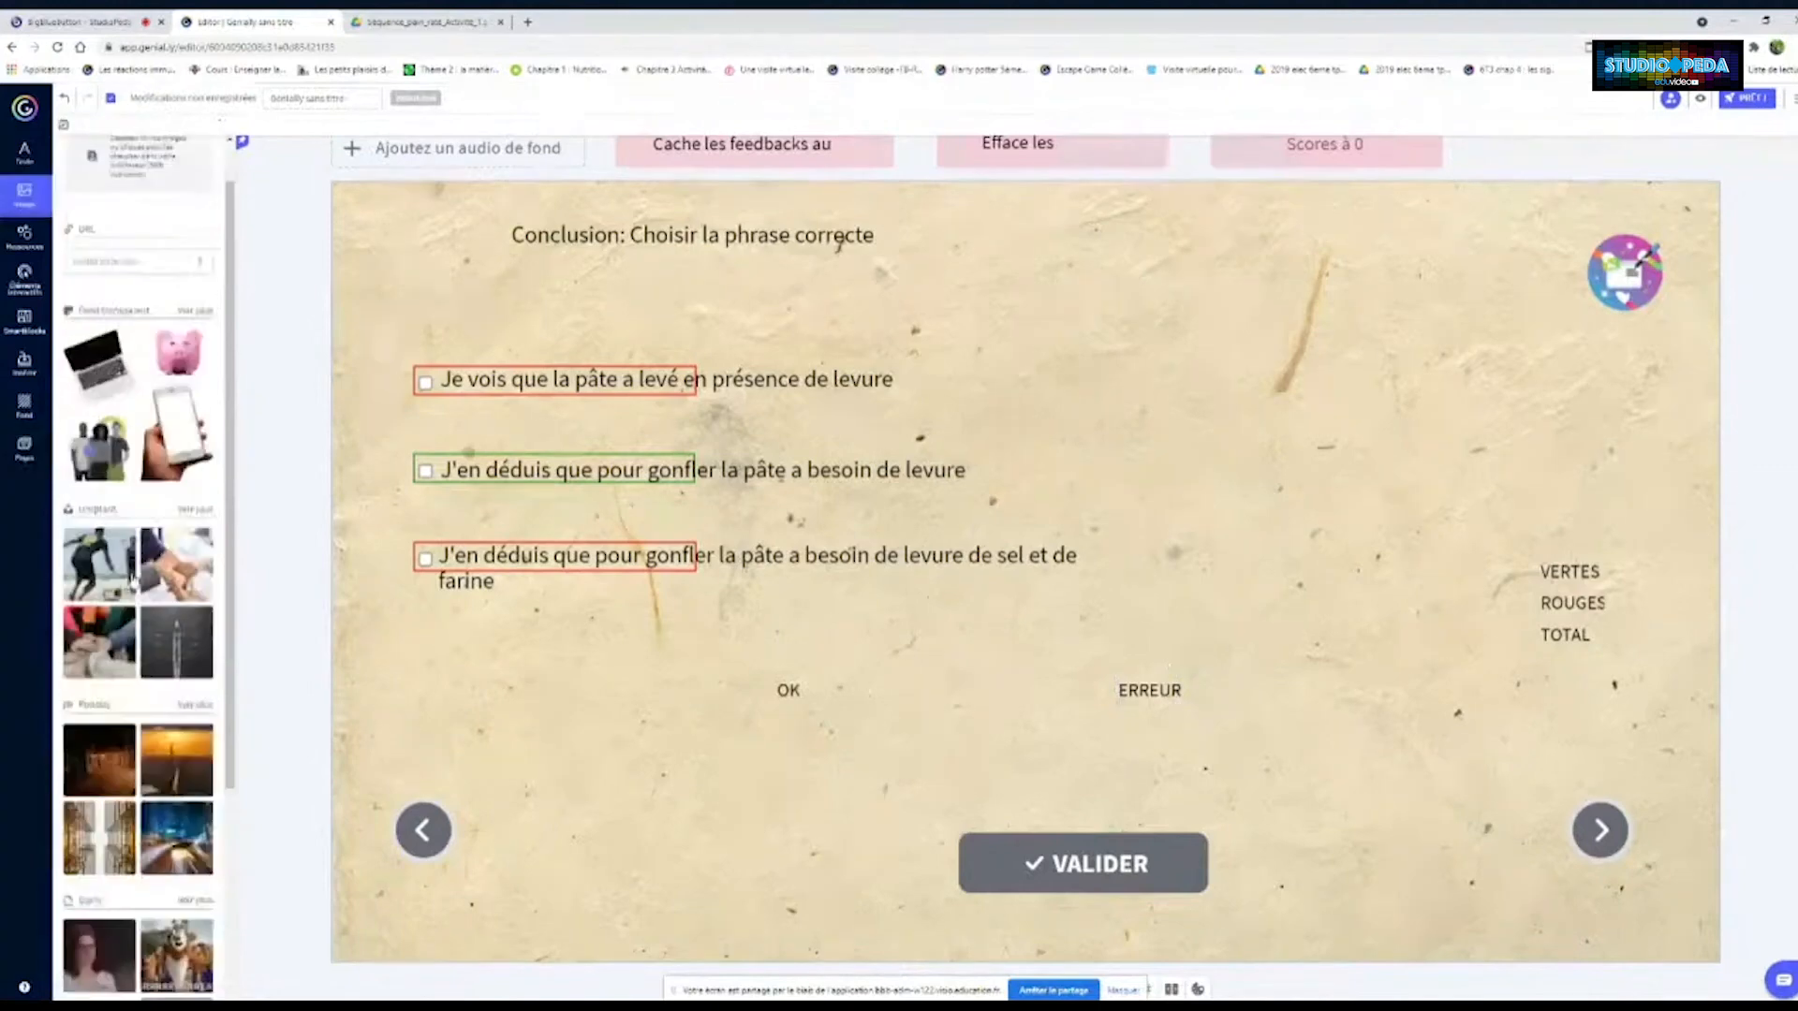
left_click(194, 593)
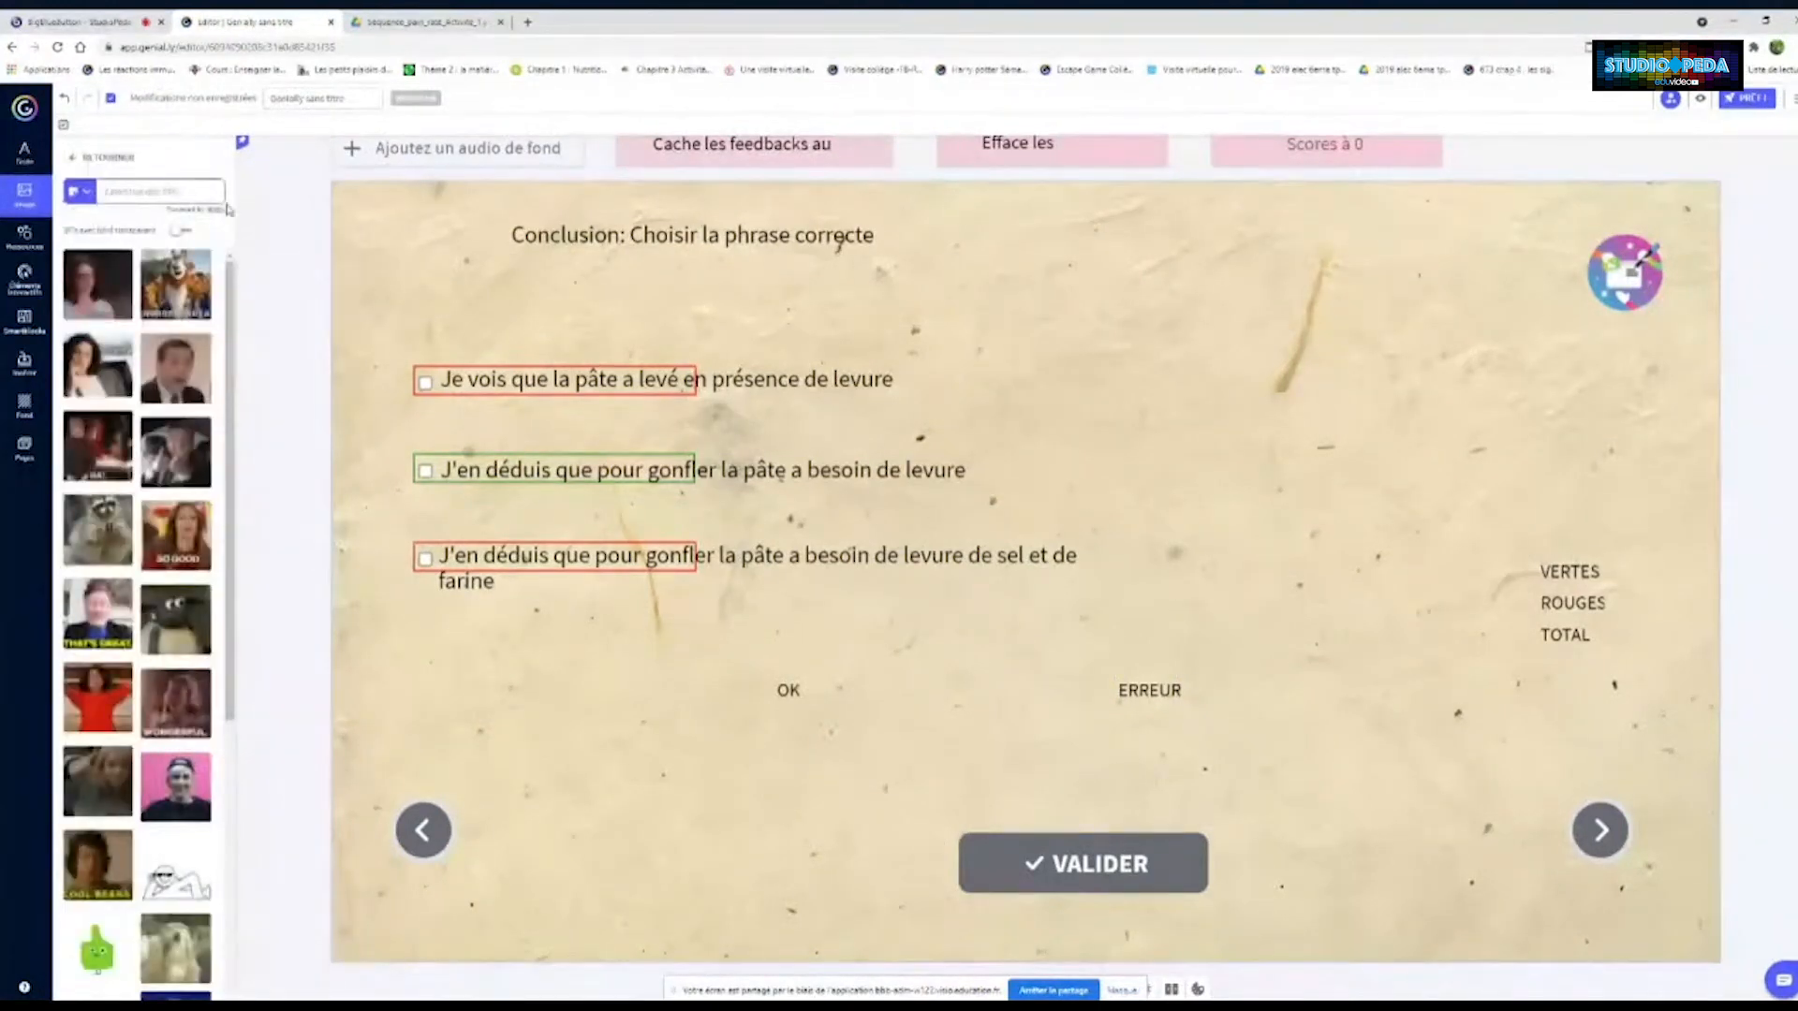
type("levure")
key("Return")
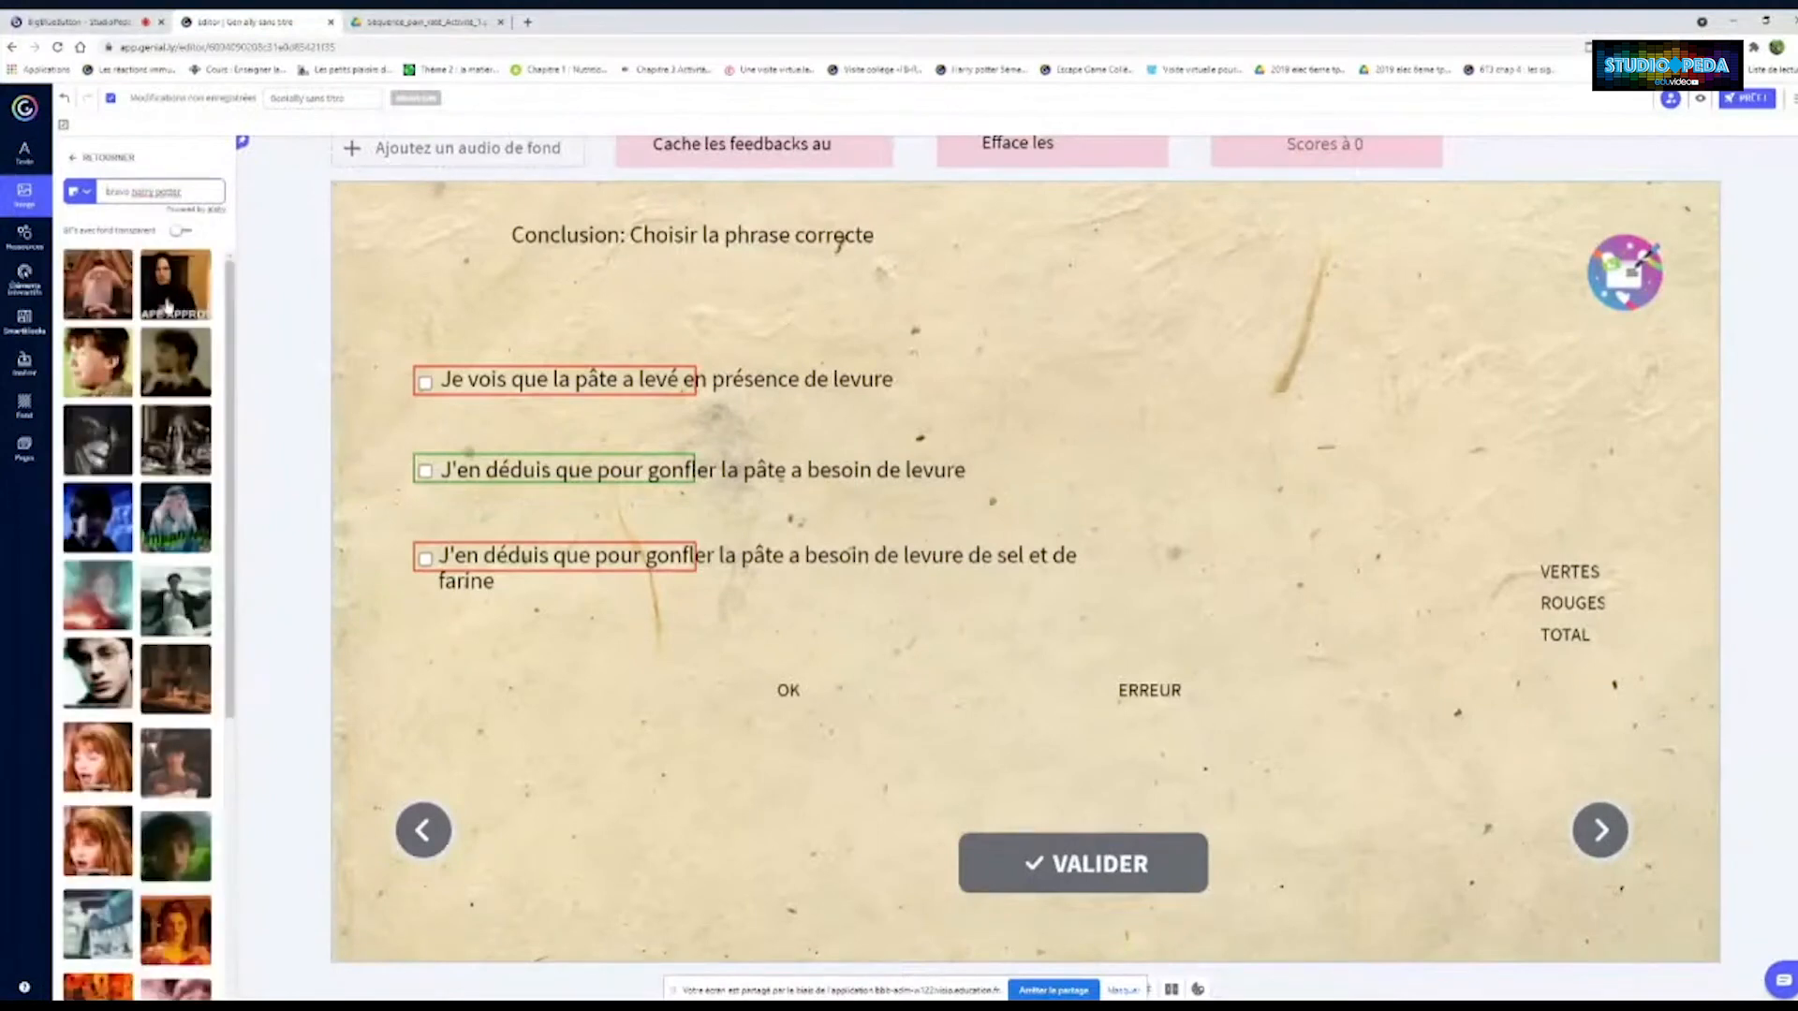
left_click(97, 298)
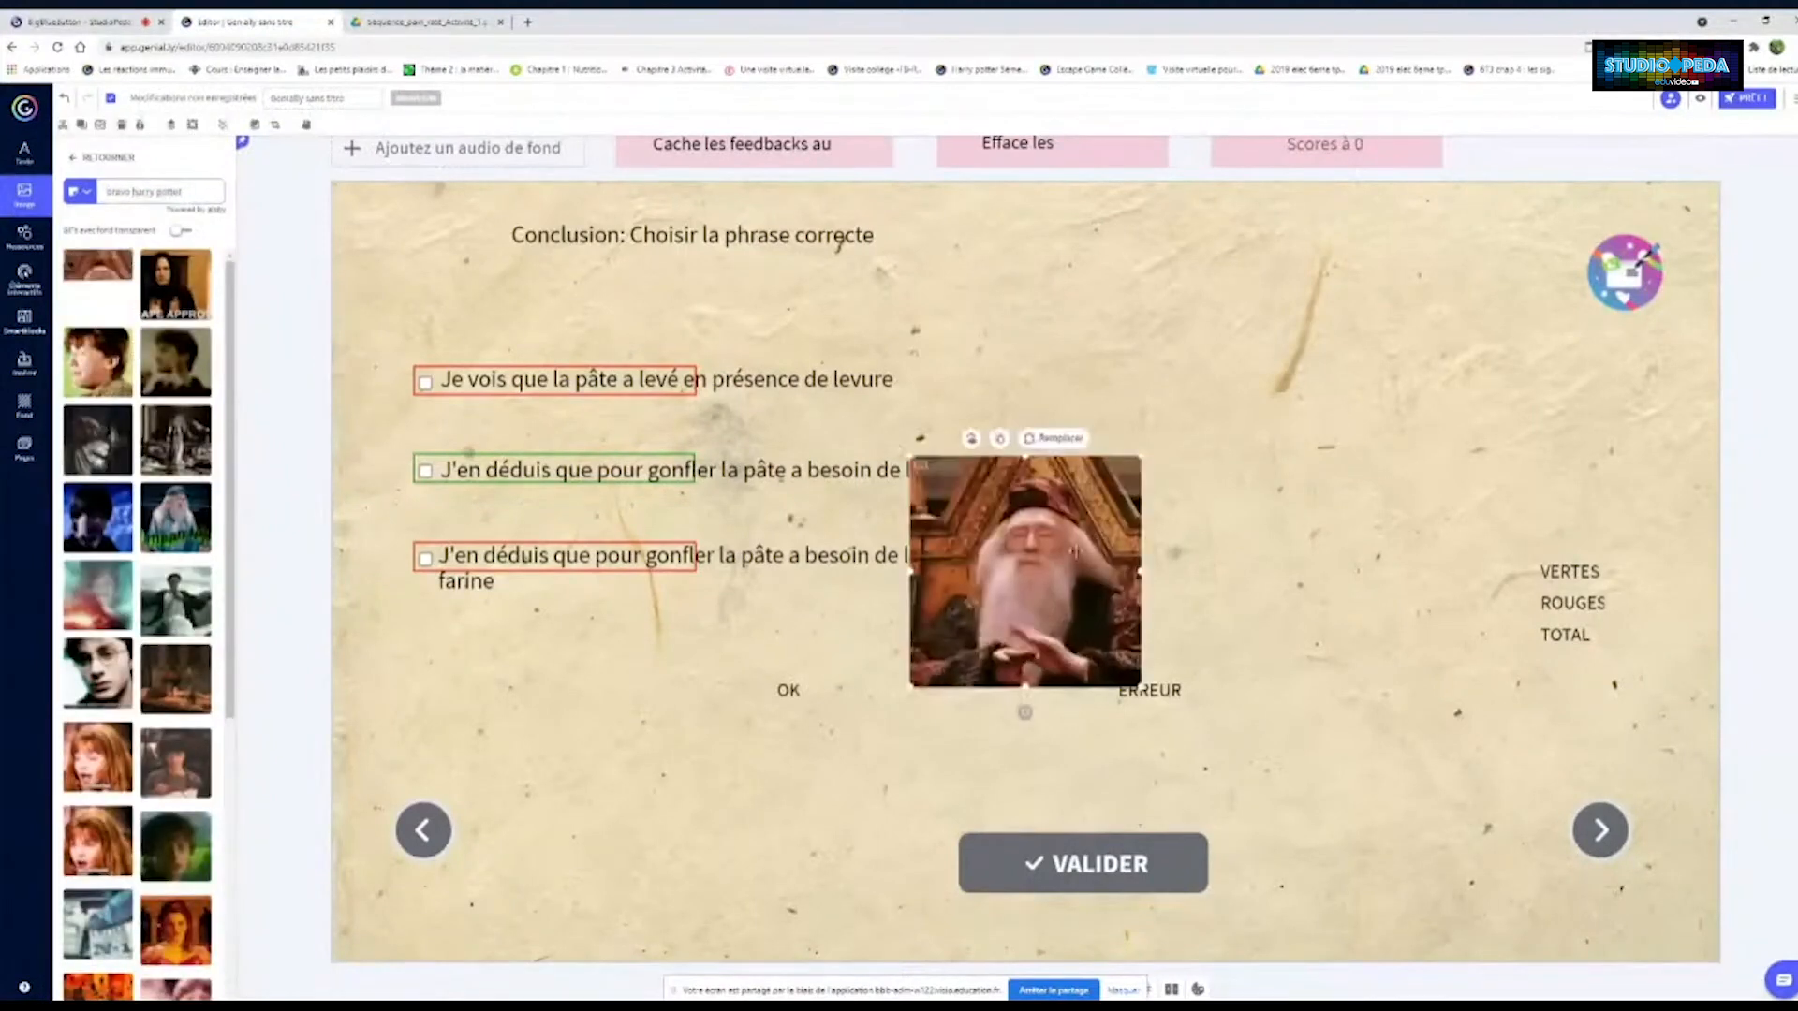
left_click_drag(1075, 553, 810, 700)
left_click_drag(723, 880, 836, 729)
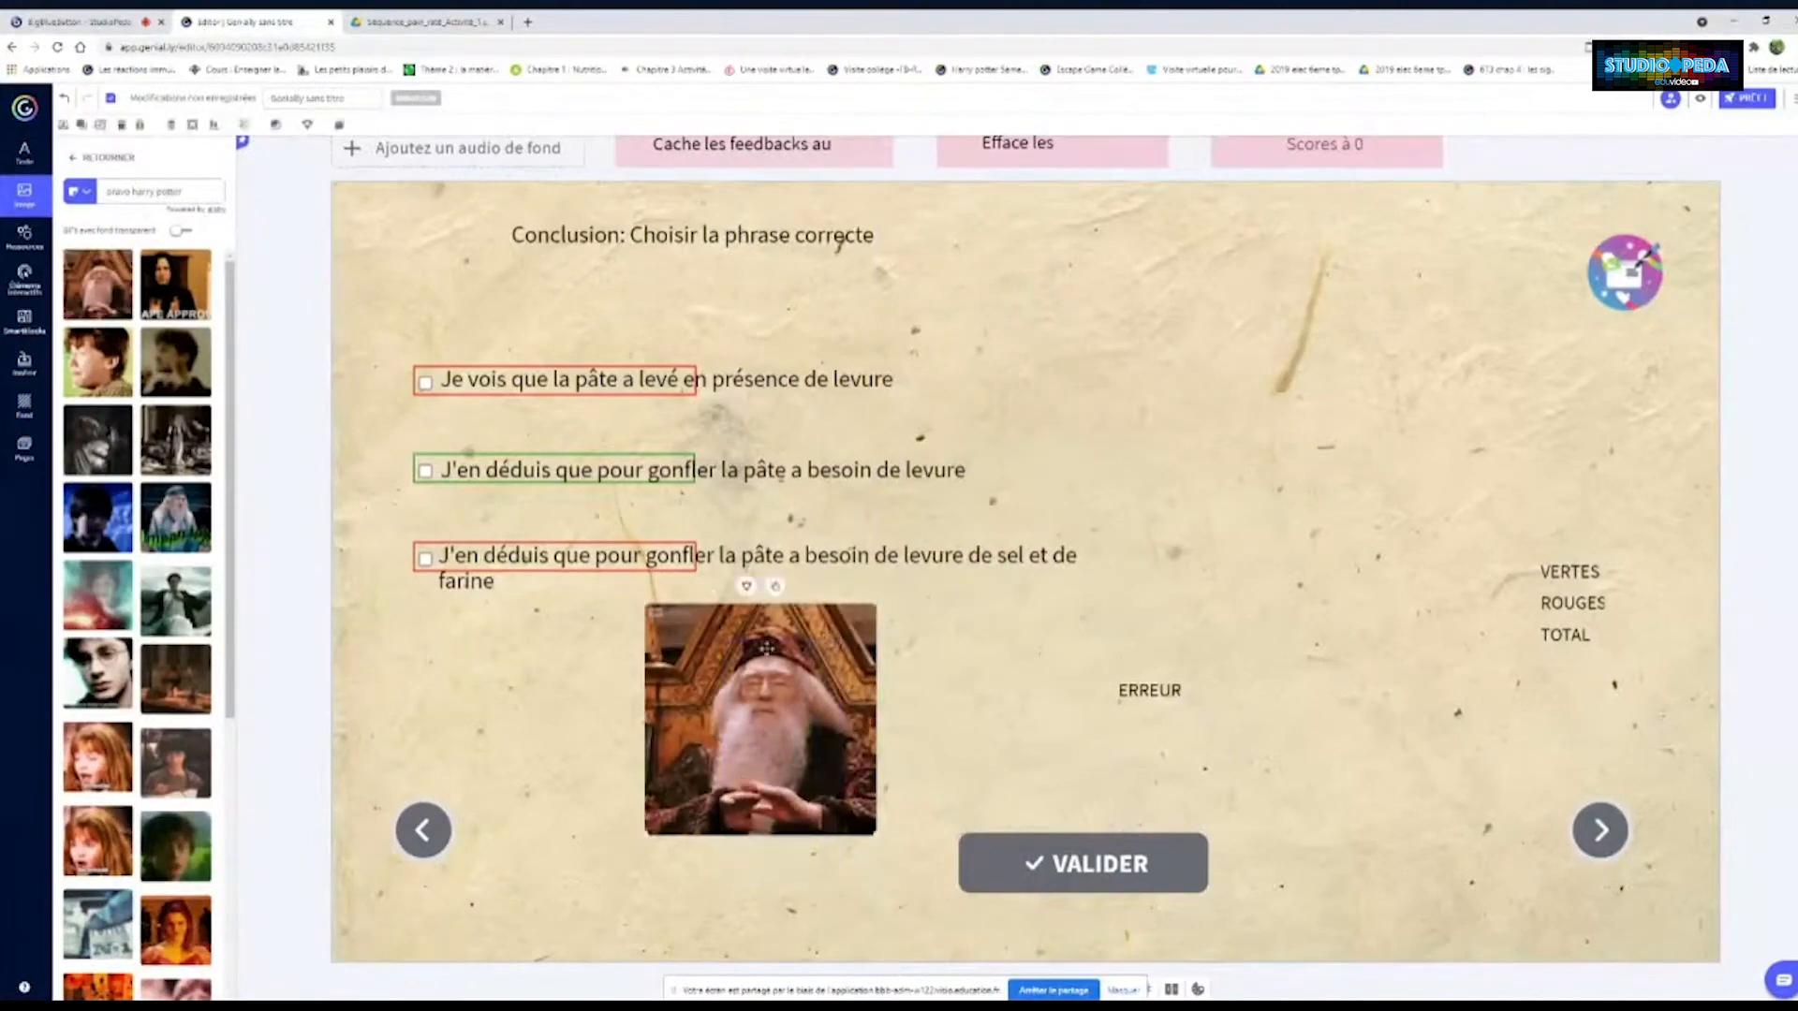
left_click(747, 586)
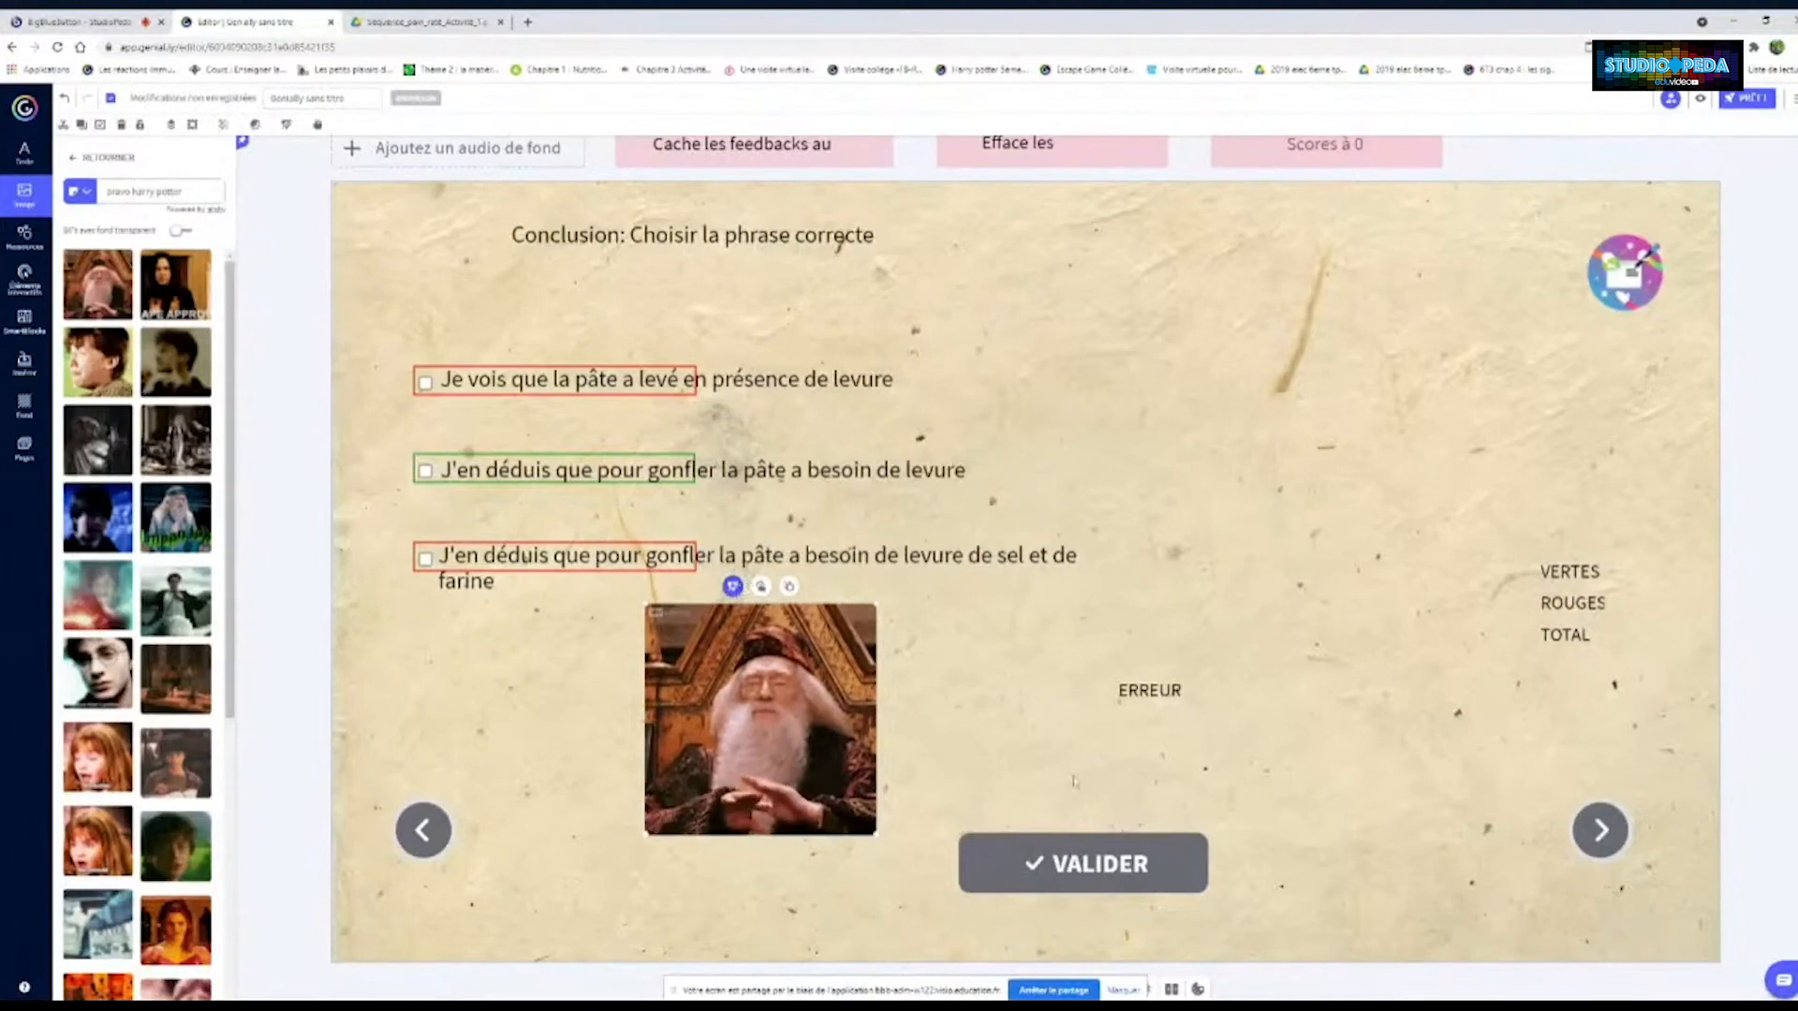
Search the GIFs for "no harry potter", place the "That's not possible" one over the ERREUR text, and group the two
left_click_drag(134, 192, 86, 190)
key("BackSpace")
type("no")
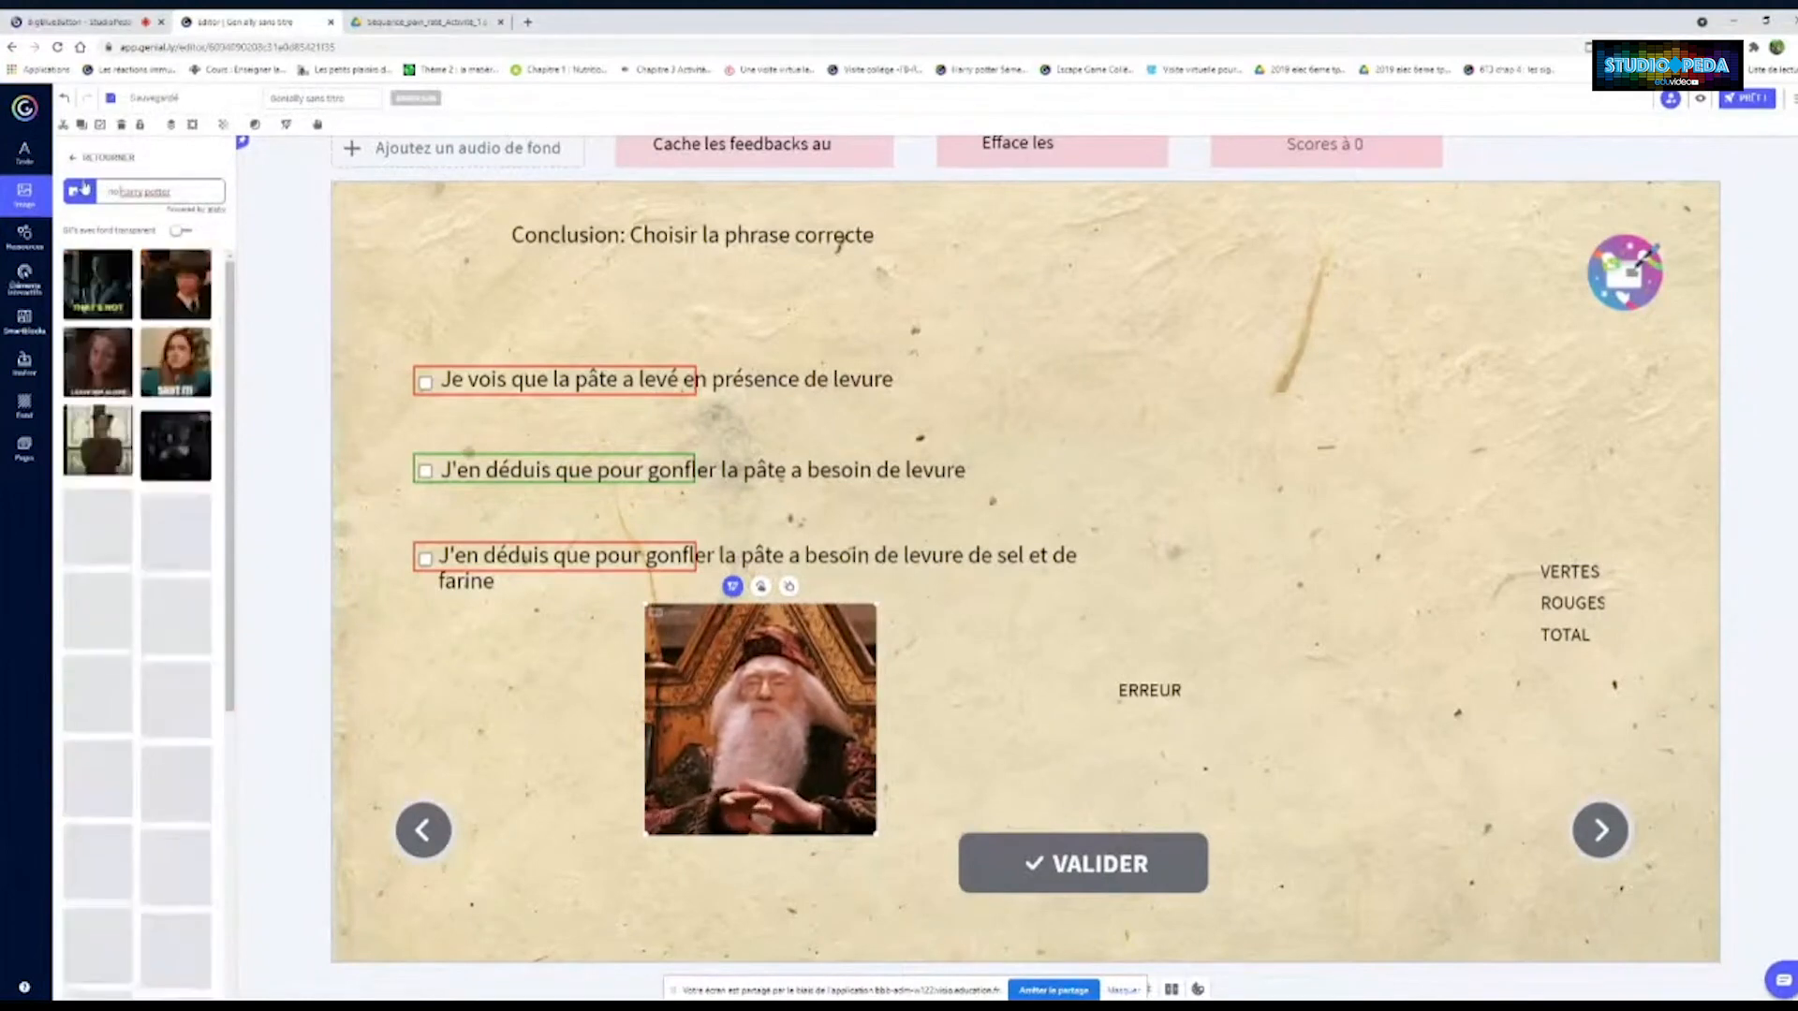
left_click(89, 291)
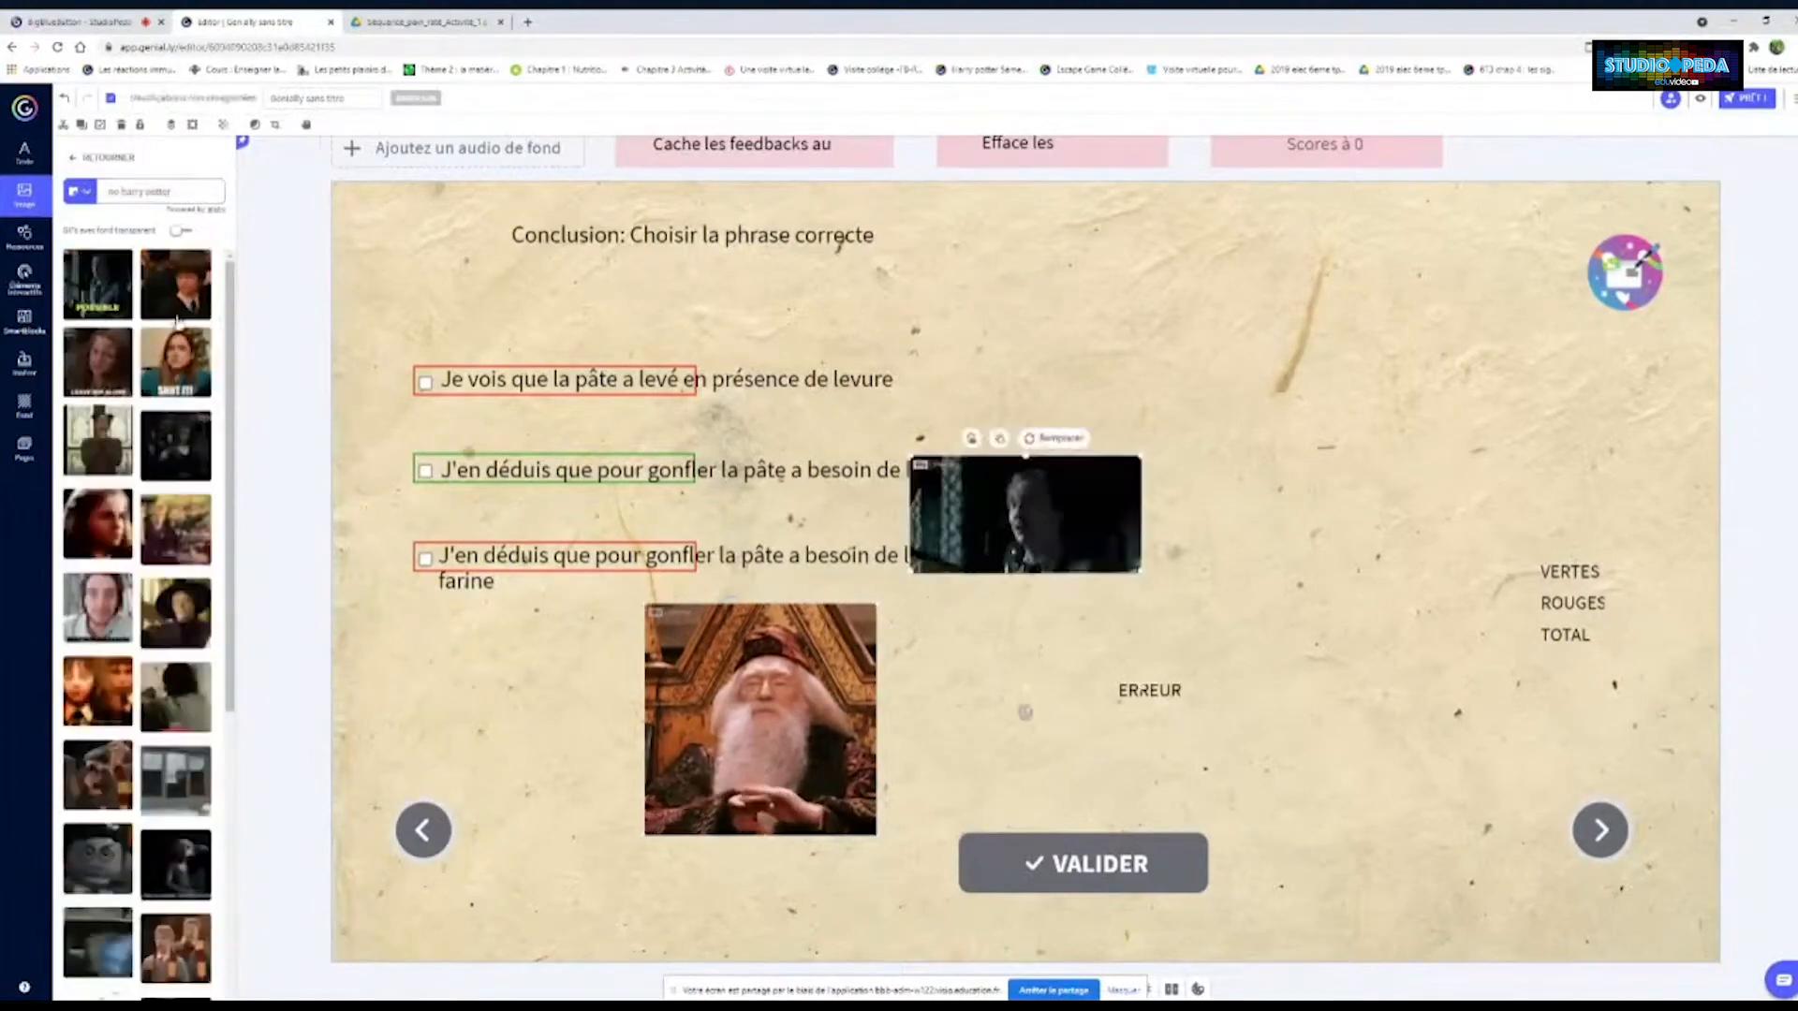
left_click_drag(1077, 487, 1175, 604)
left_click(1108, 684)
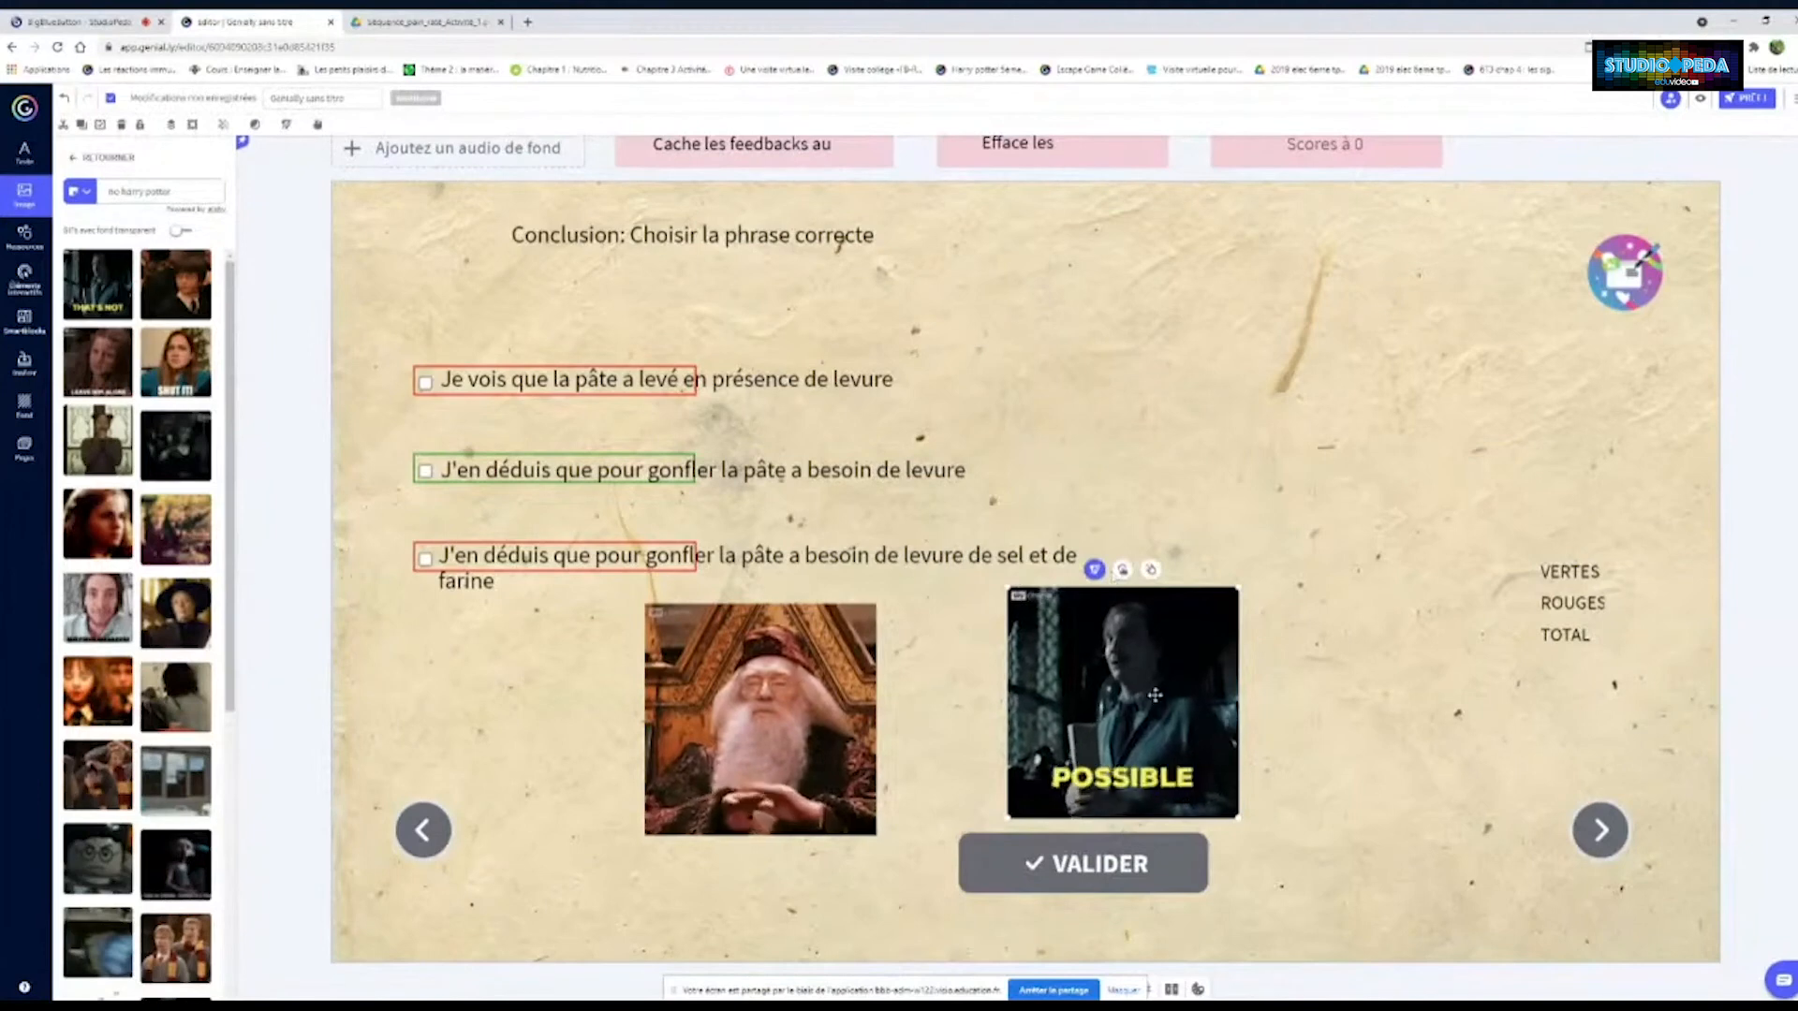
Stack the applauding feedback GIF with the error GIF and move the VERTES, ROUGES and TOTAL counters off the page's edge
left_click_drag(743, 682, 1102, 664)
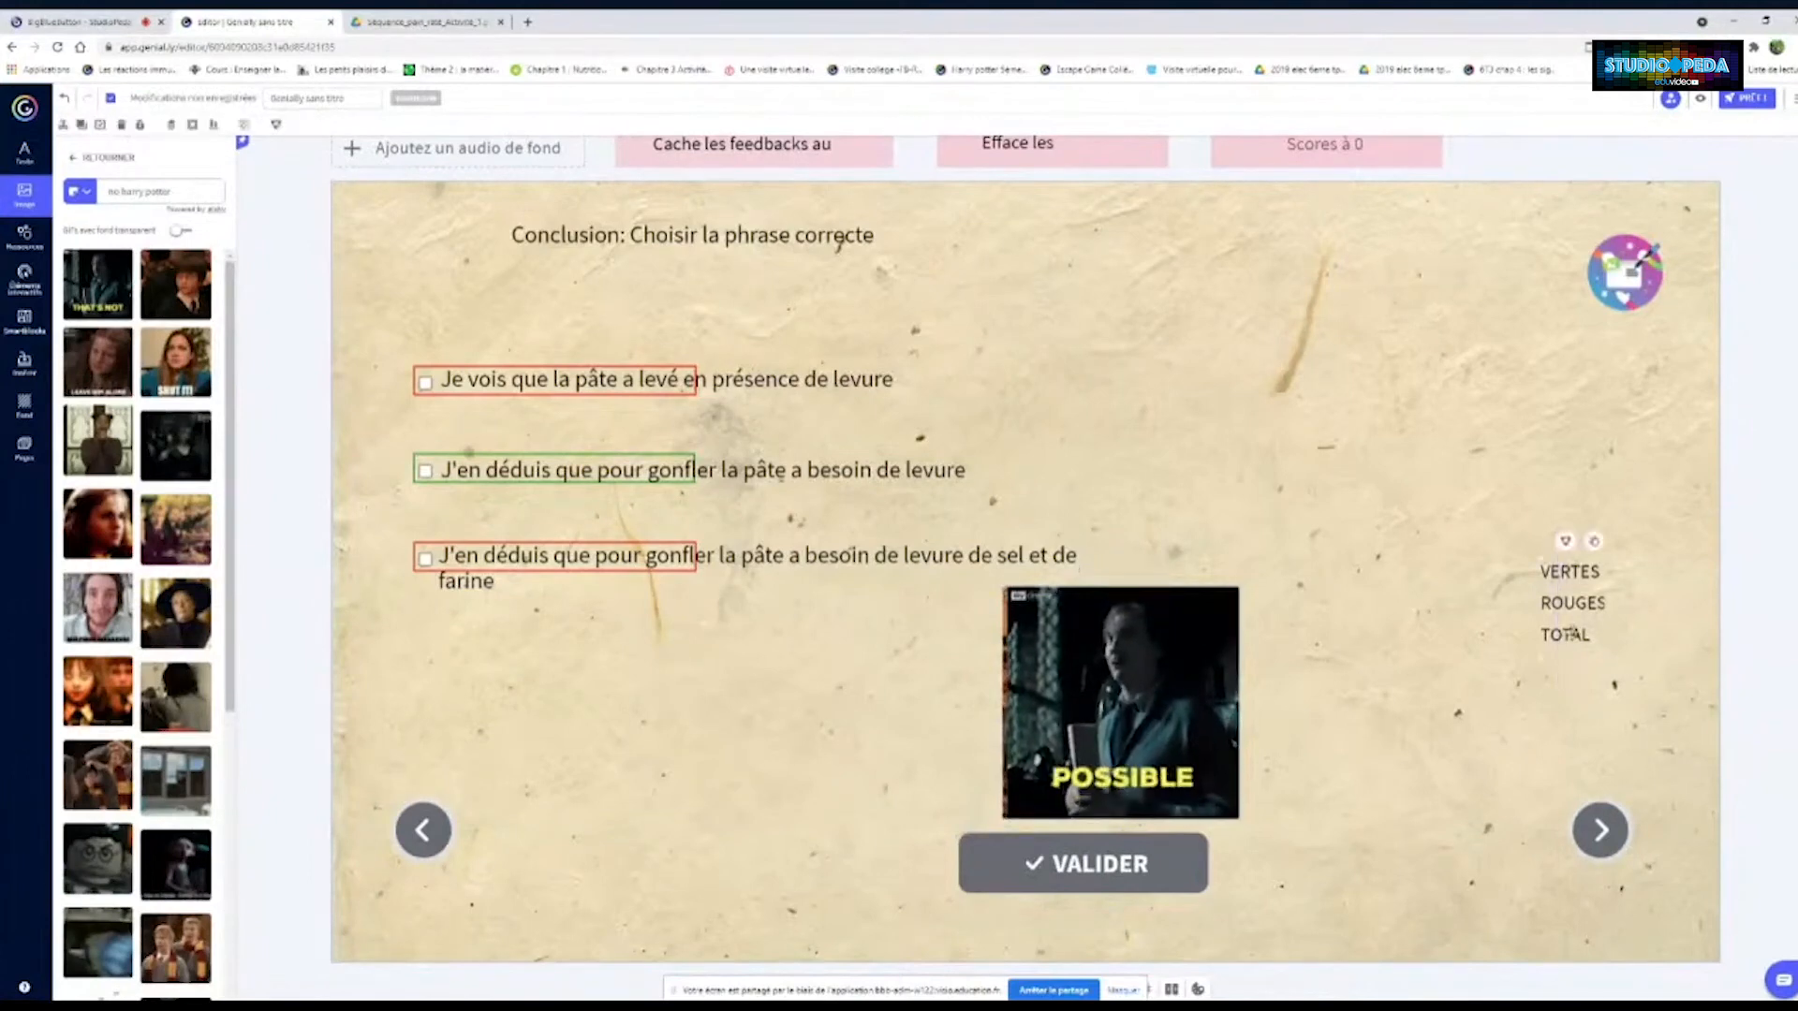
left_click_drag(1591, 619, 1776, 613)
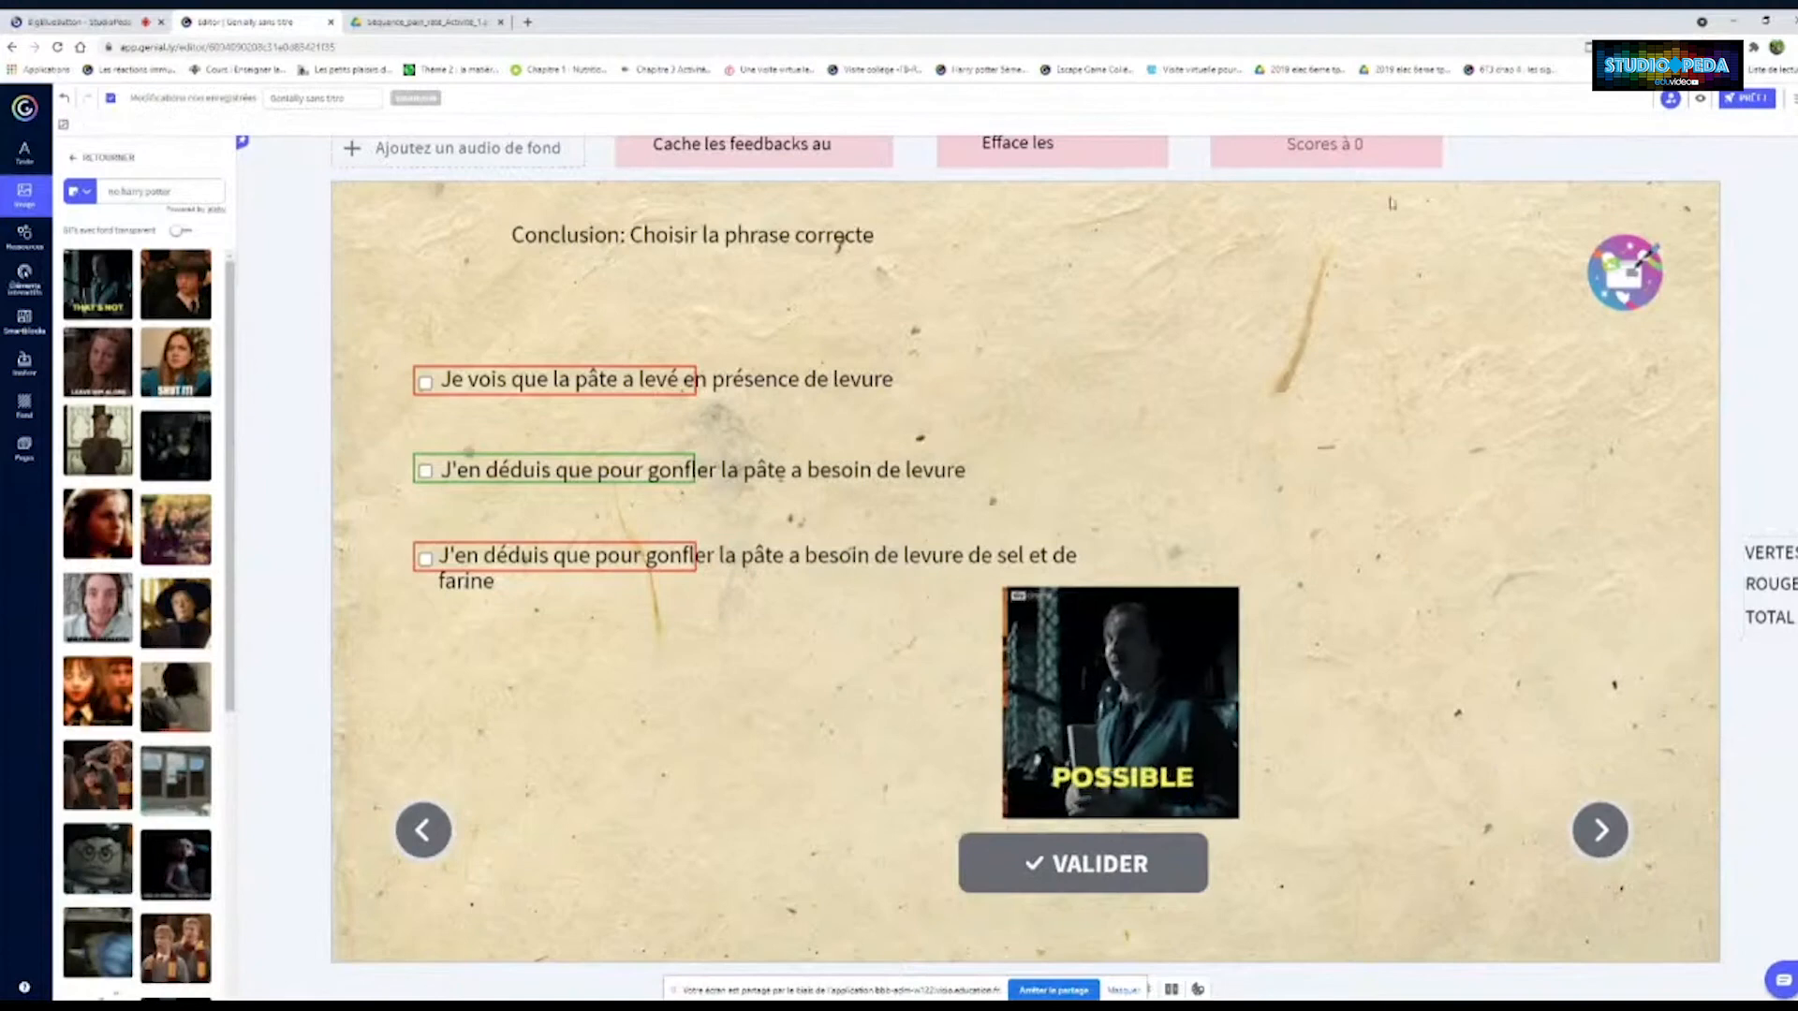
Preview the conclusion quiz, validating the first sentence and the second sentence in turn to check their feedback GIFs
left_click(1701, 101)
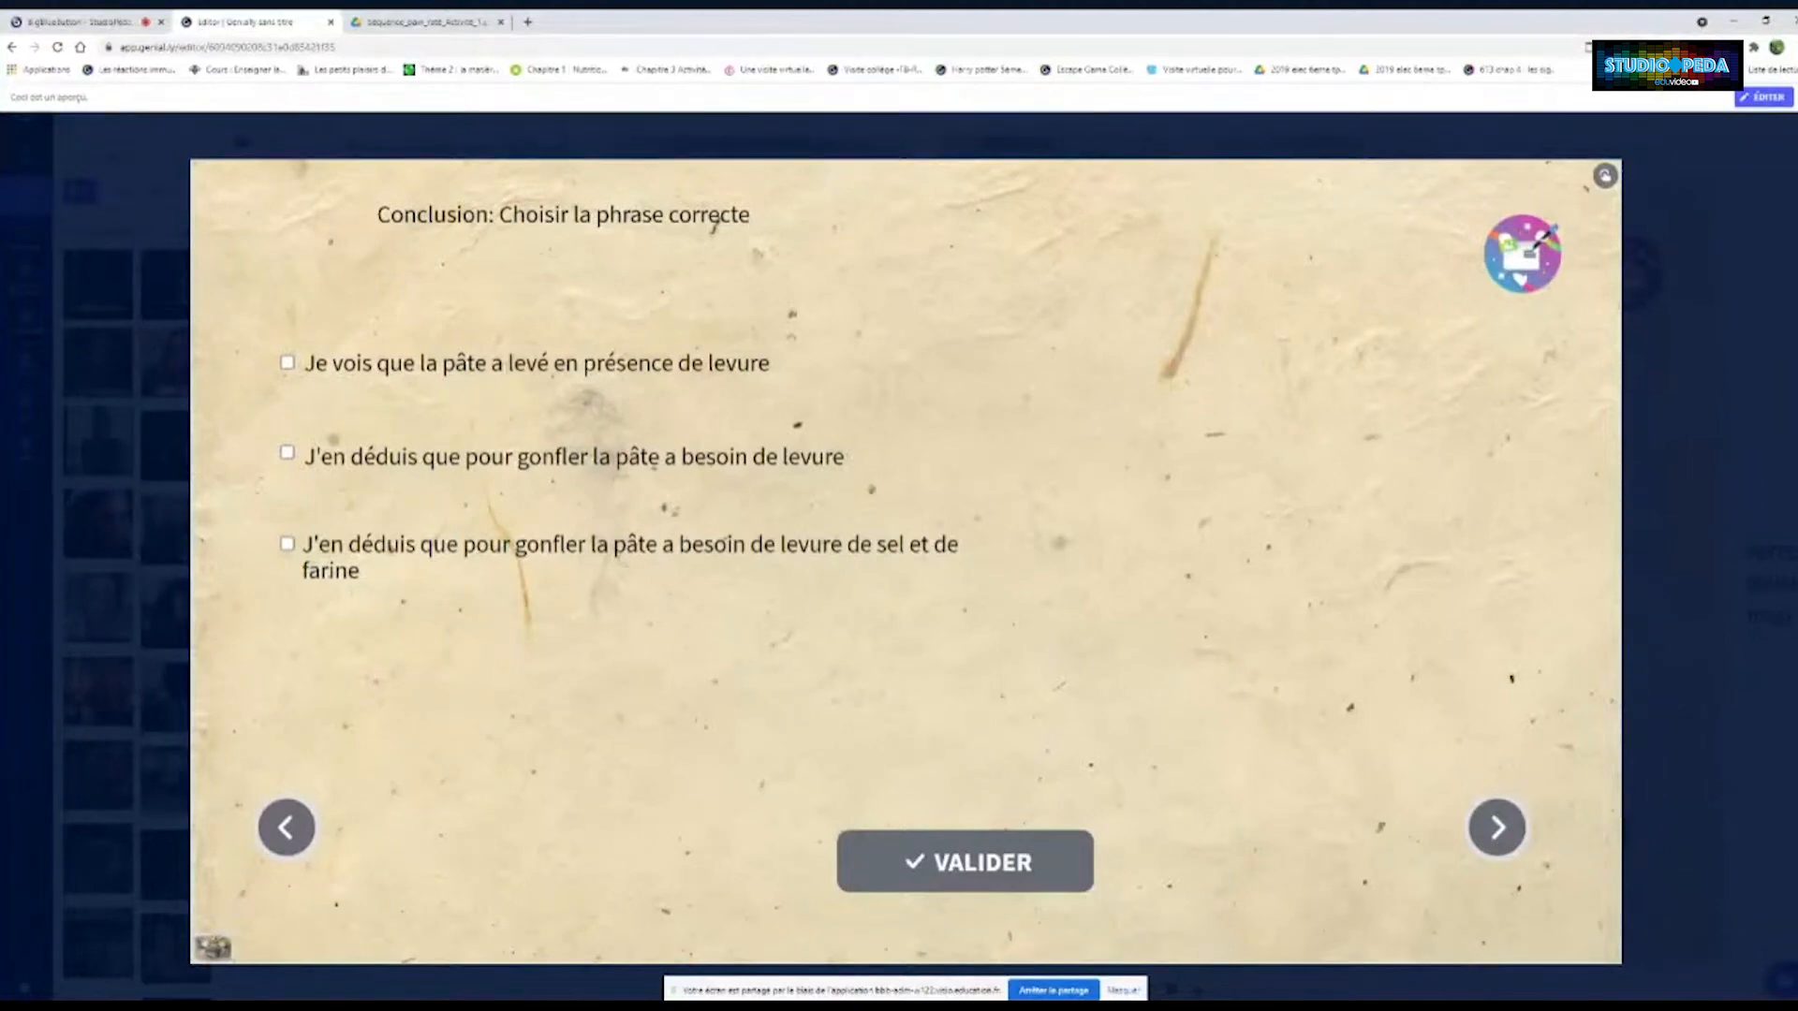
left_click(287, 364)
left_click(951, 865)
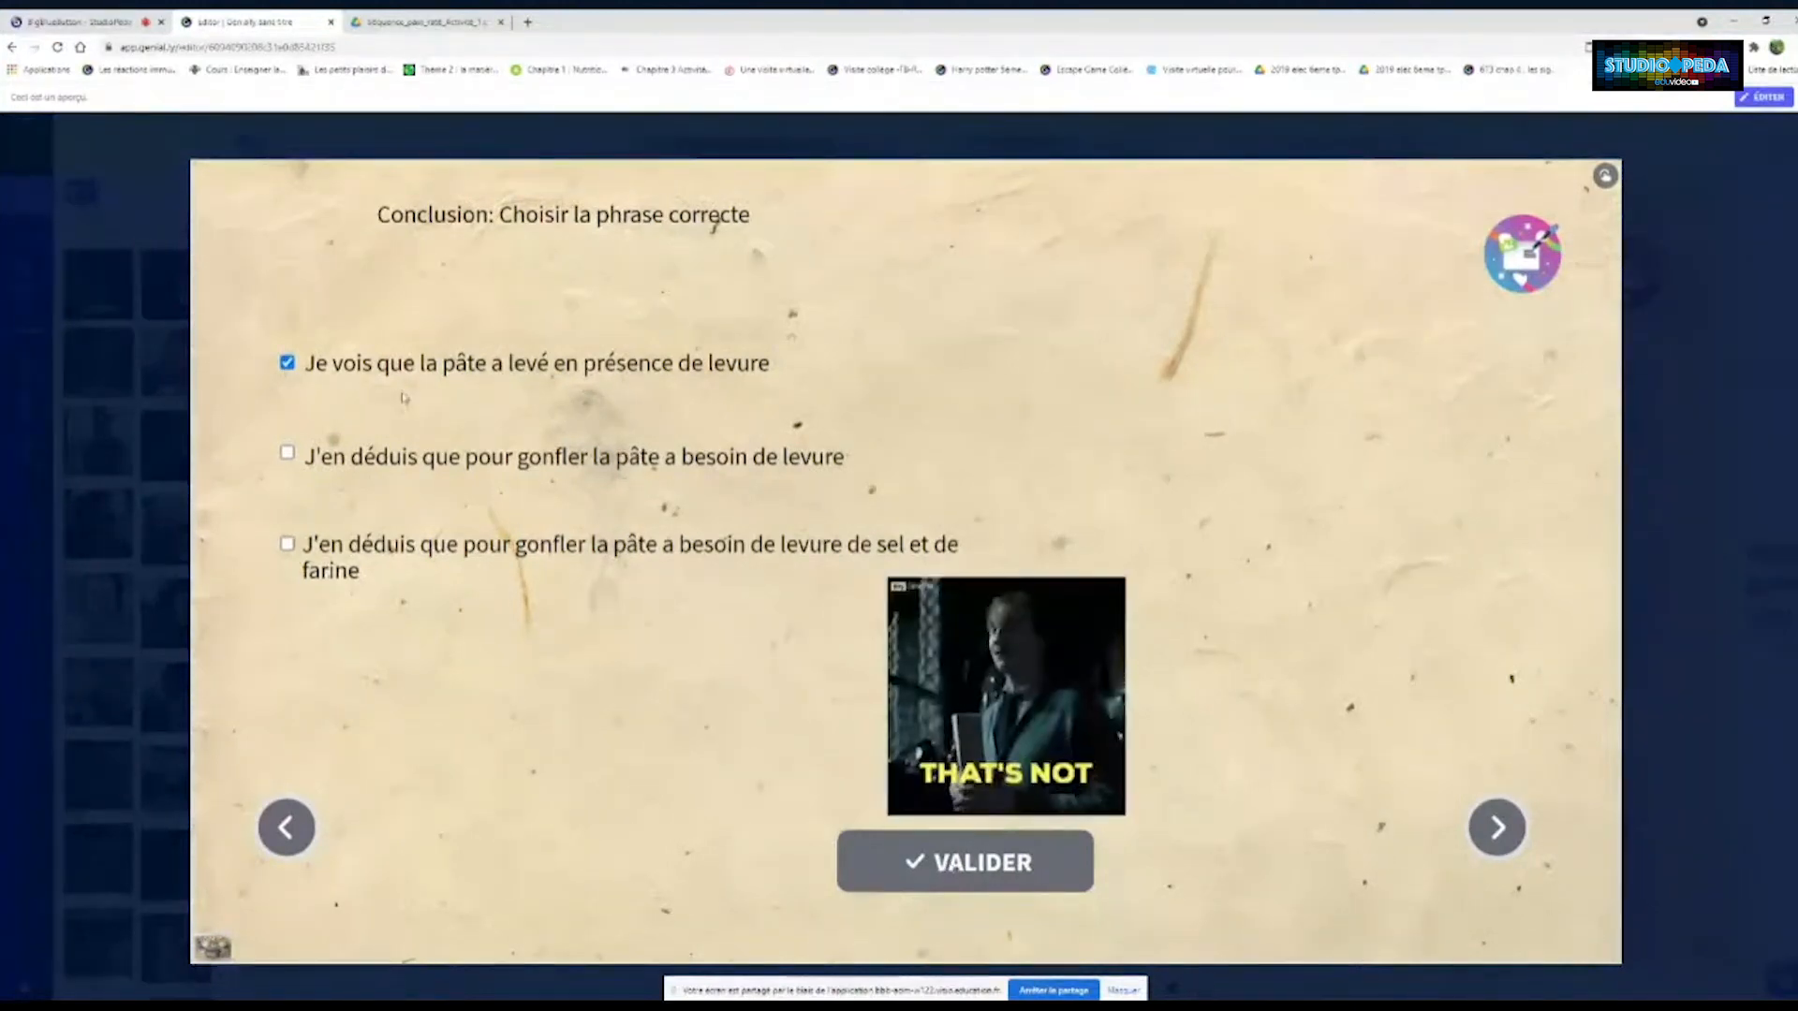
left_click(288, 453)
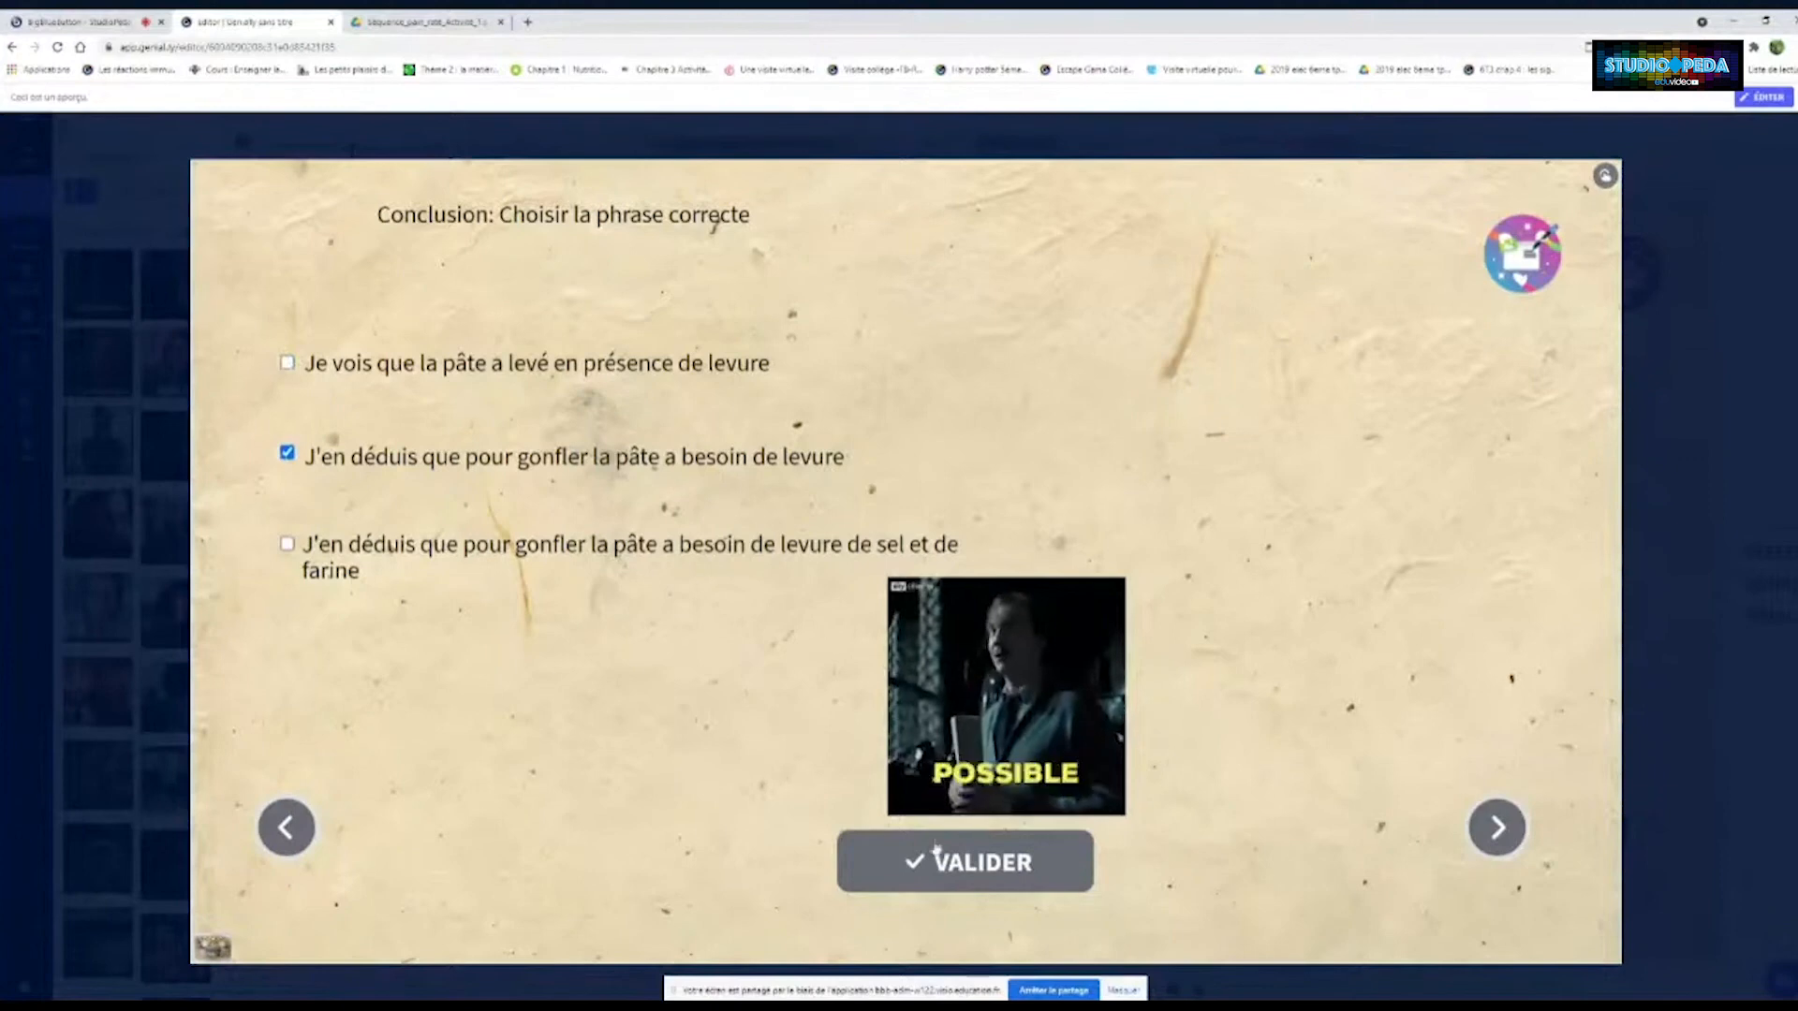
left_click(956, 872)
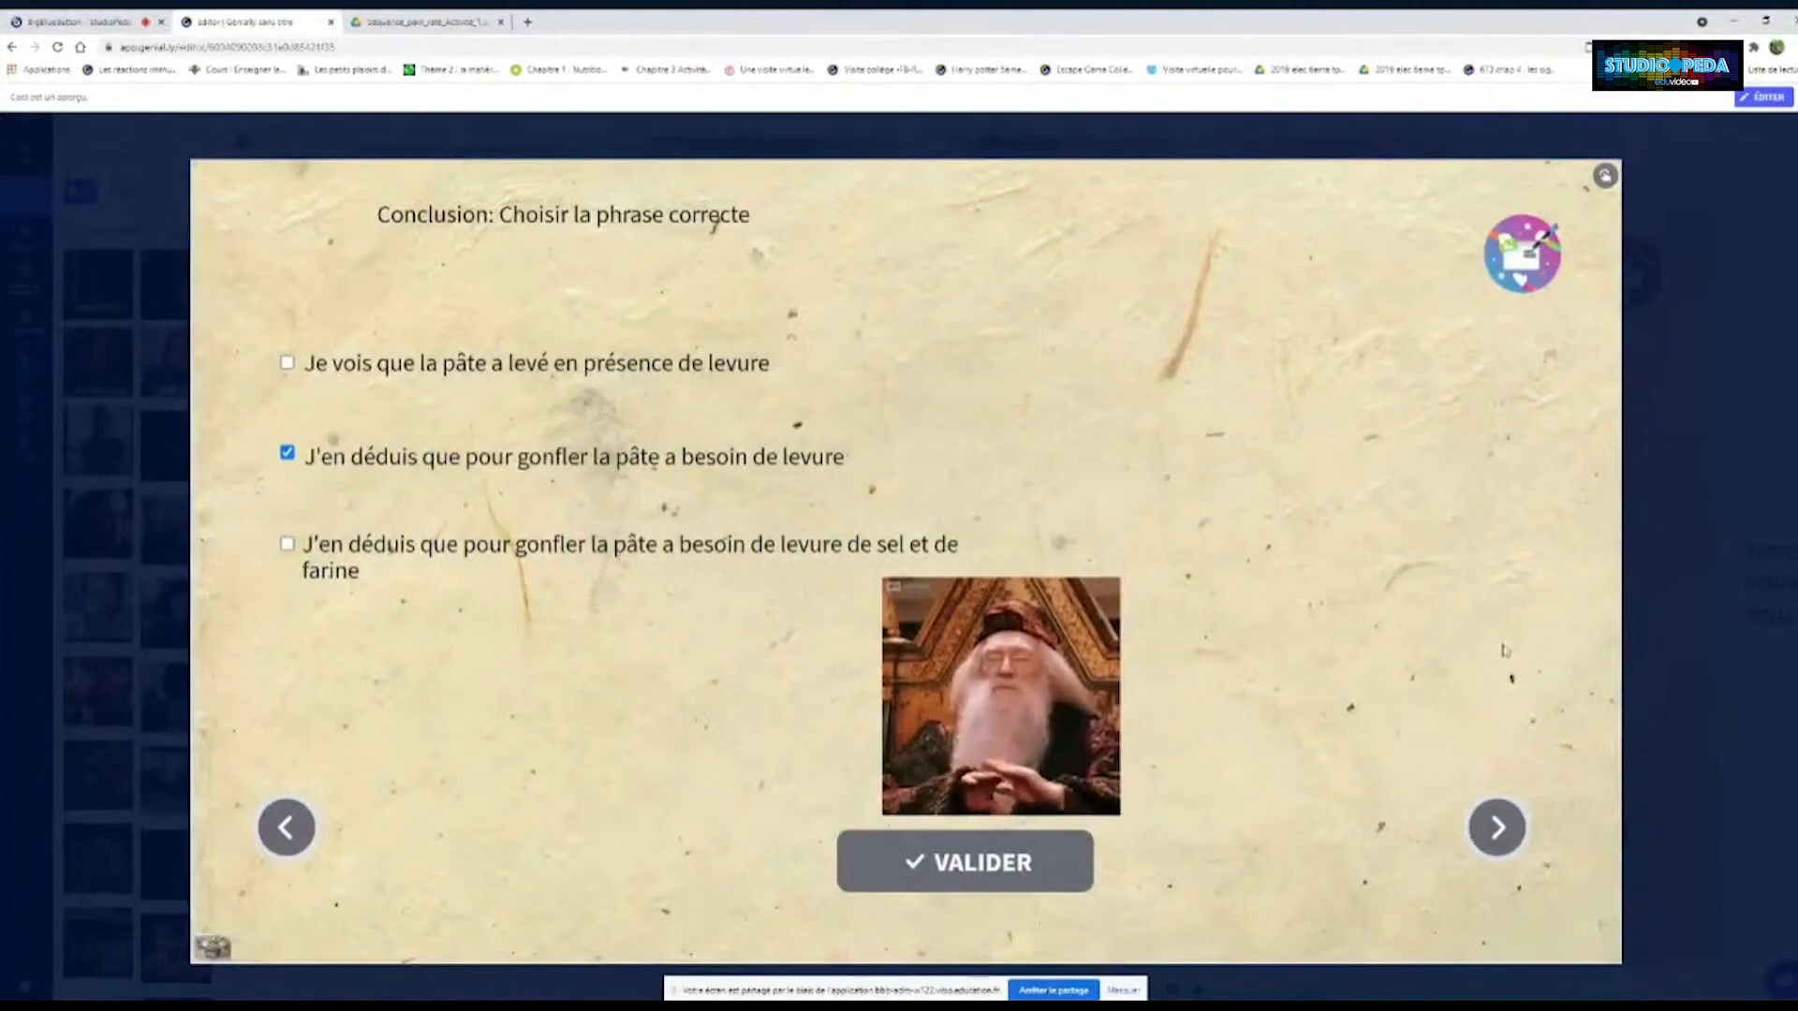
left_click(1763, 97)
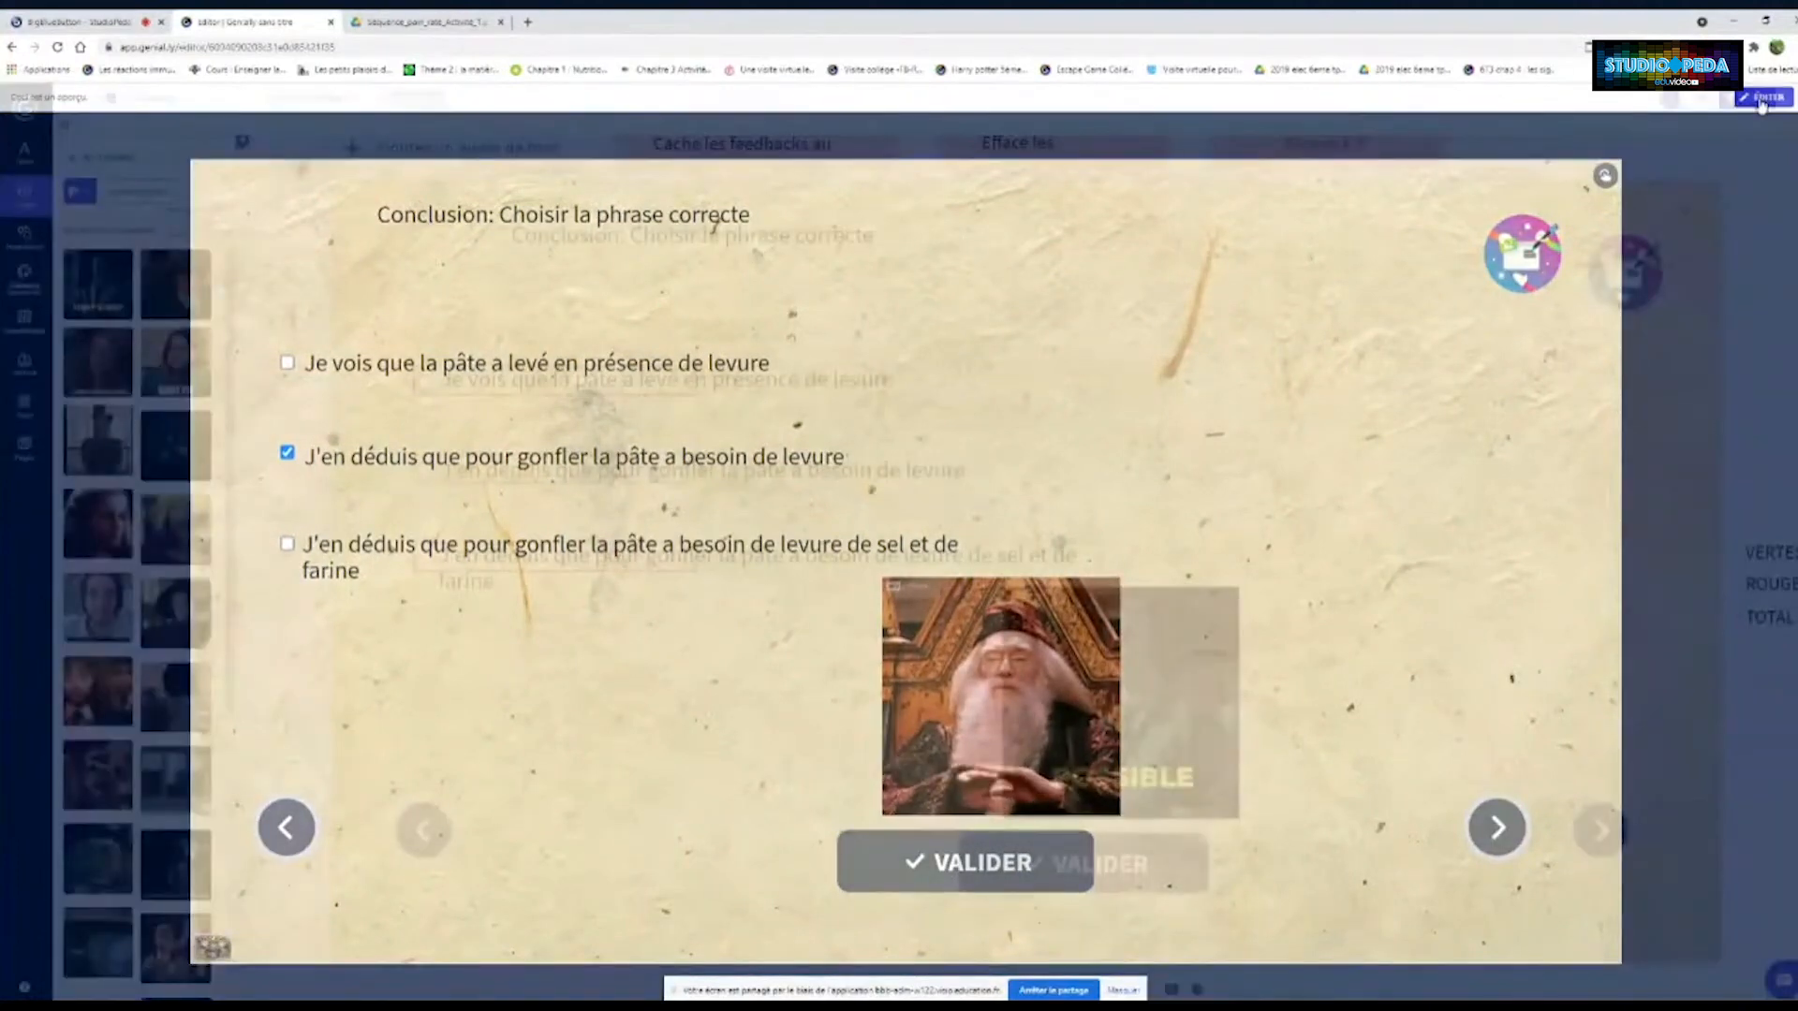
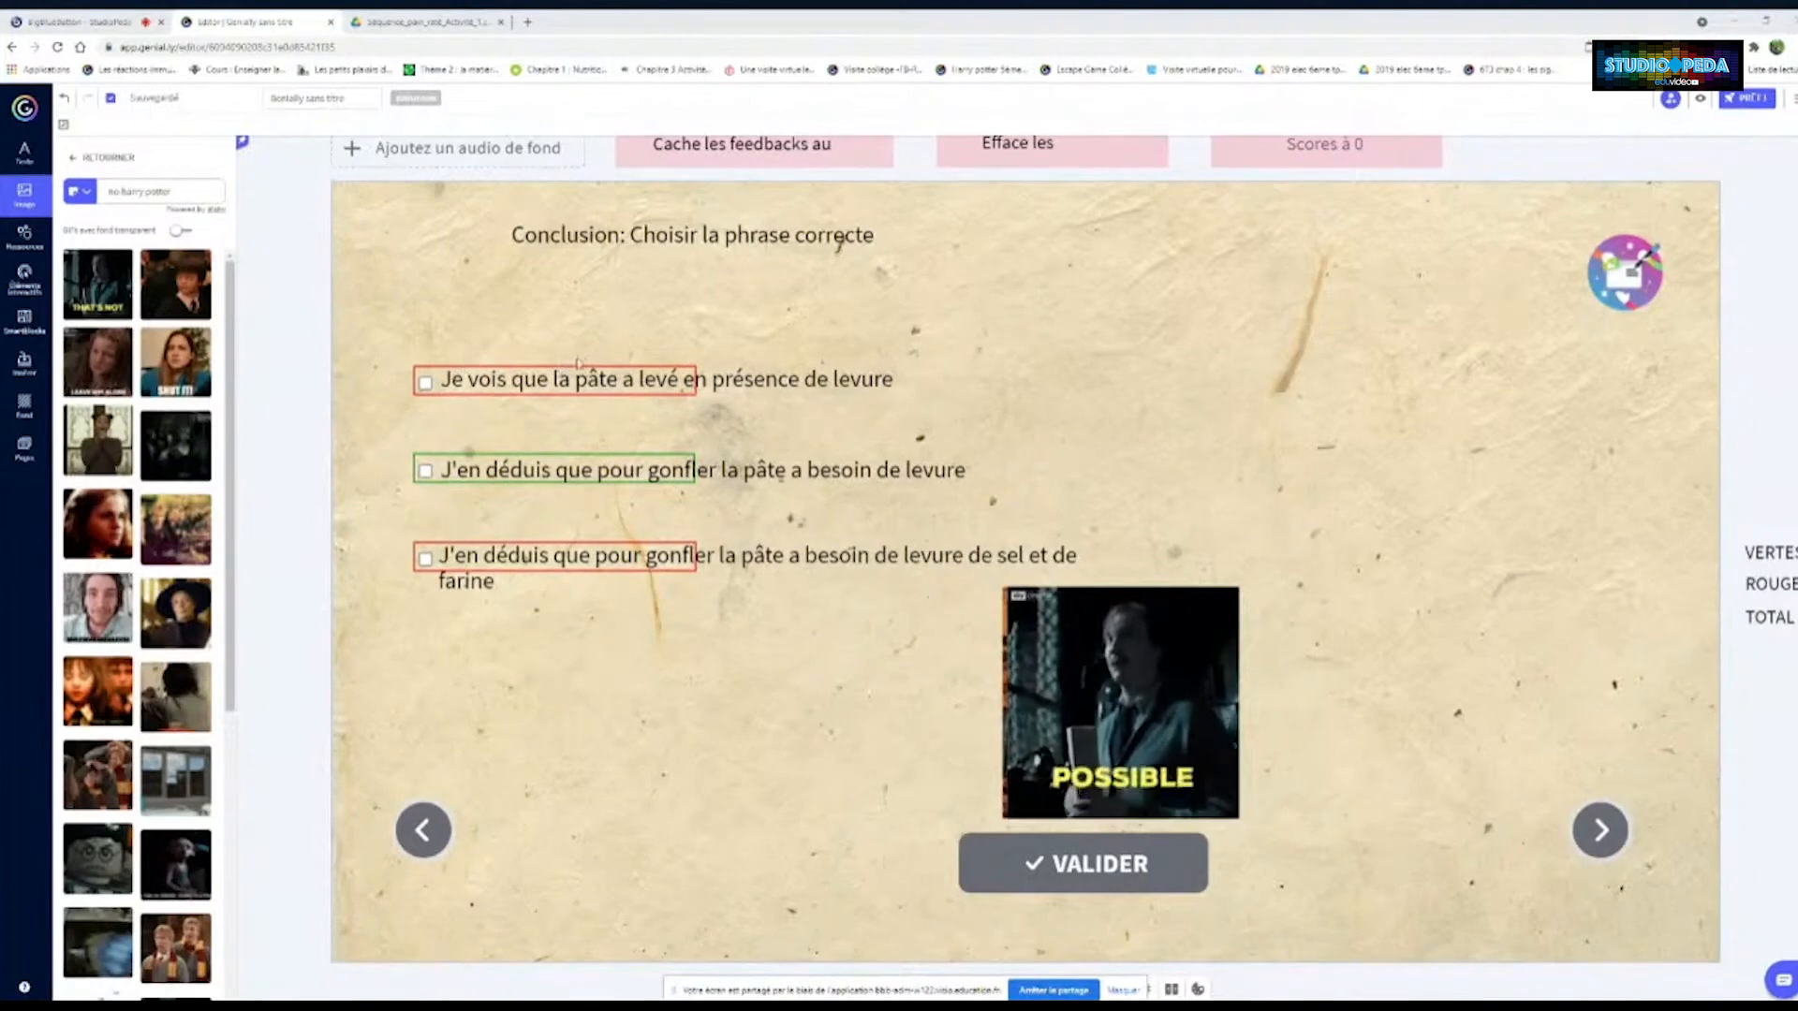
Try to embed the copied QuiZinière quiz link as external content on the conclusion page
left_click(25, 364)
left_click_drag(140, 285, 49, 194)
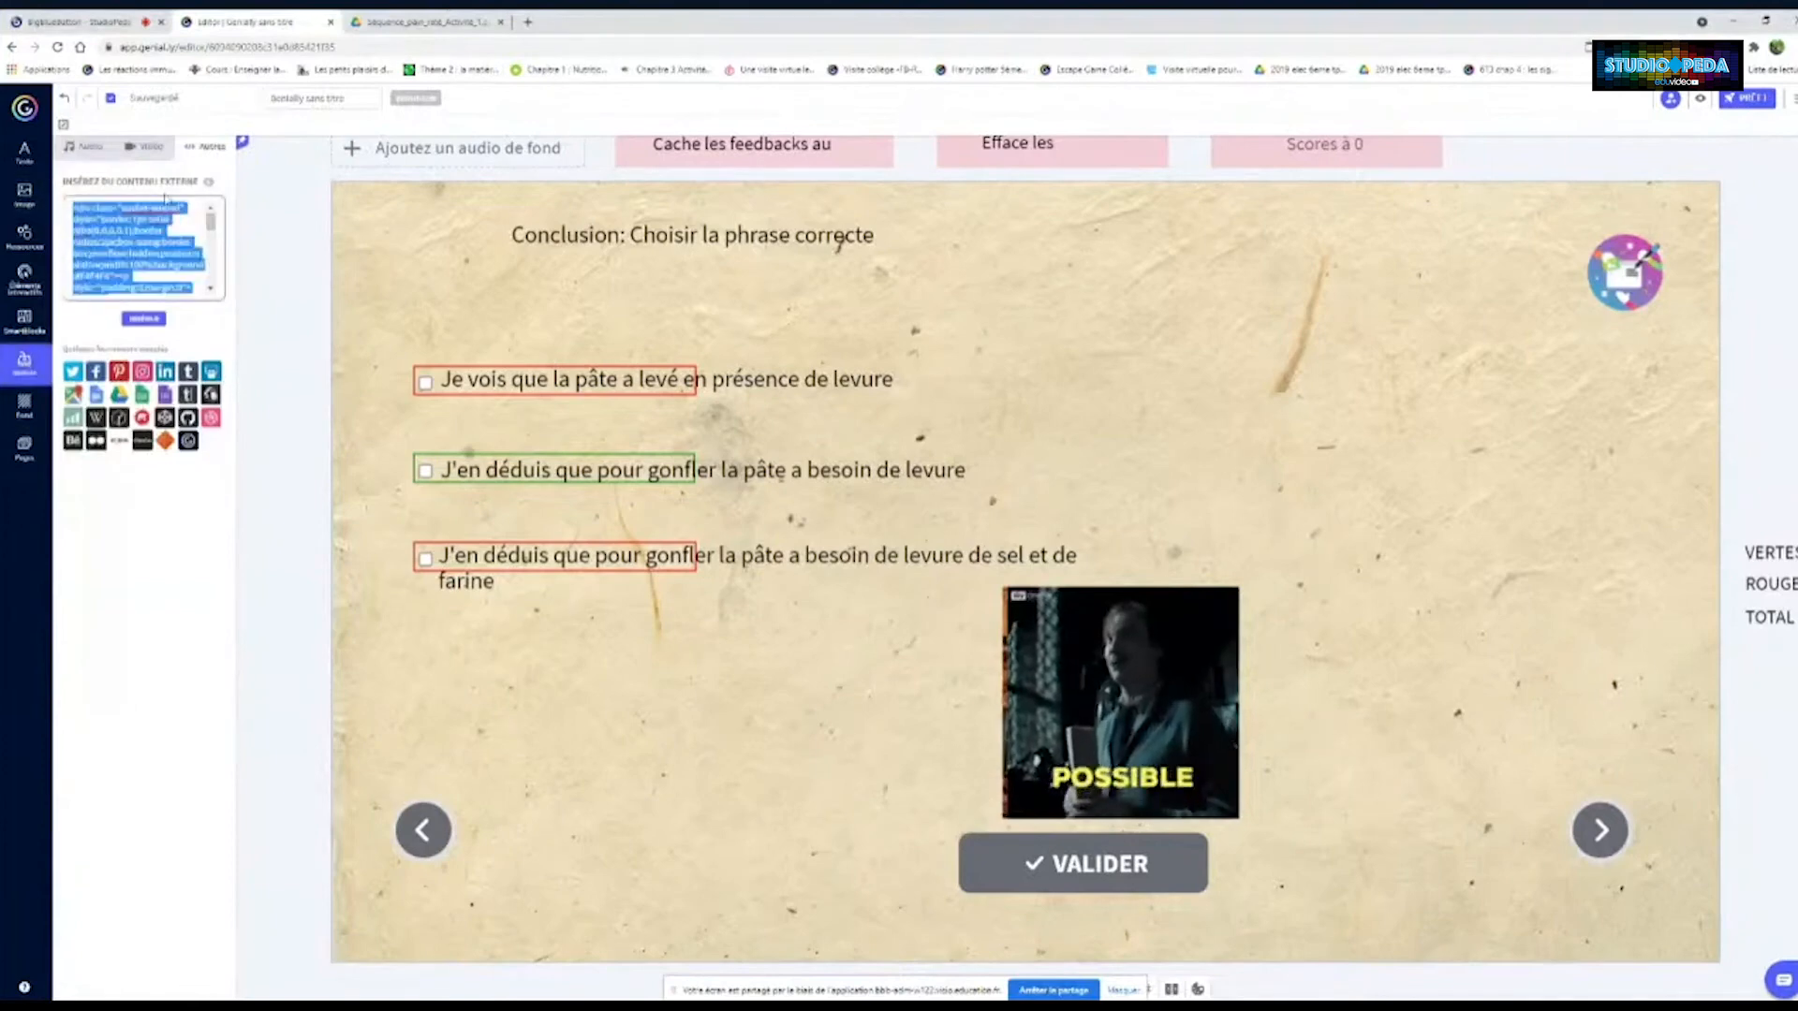
key("ctrl+v")
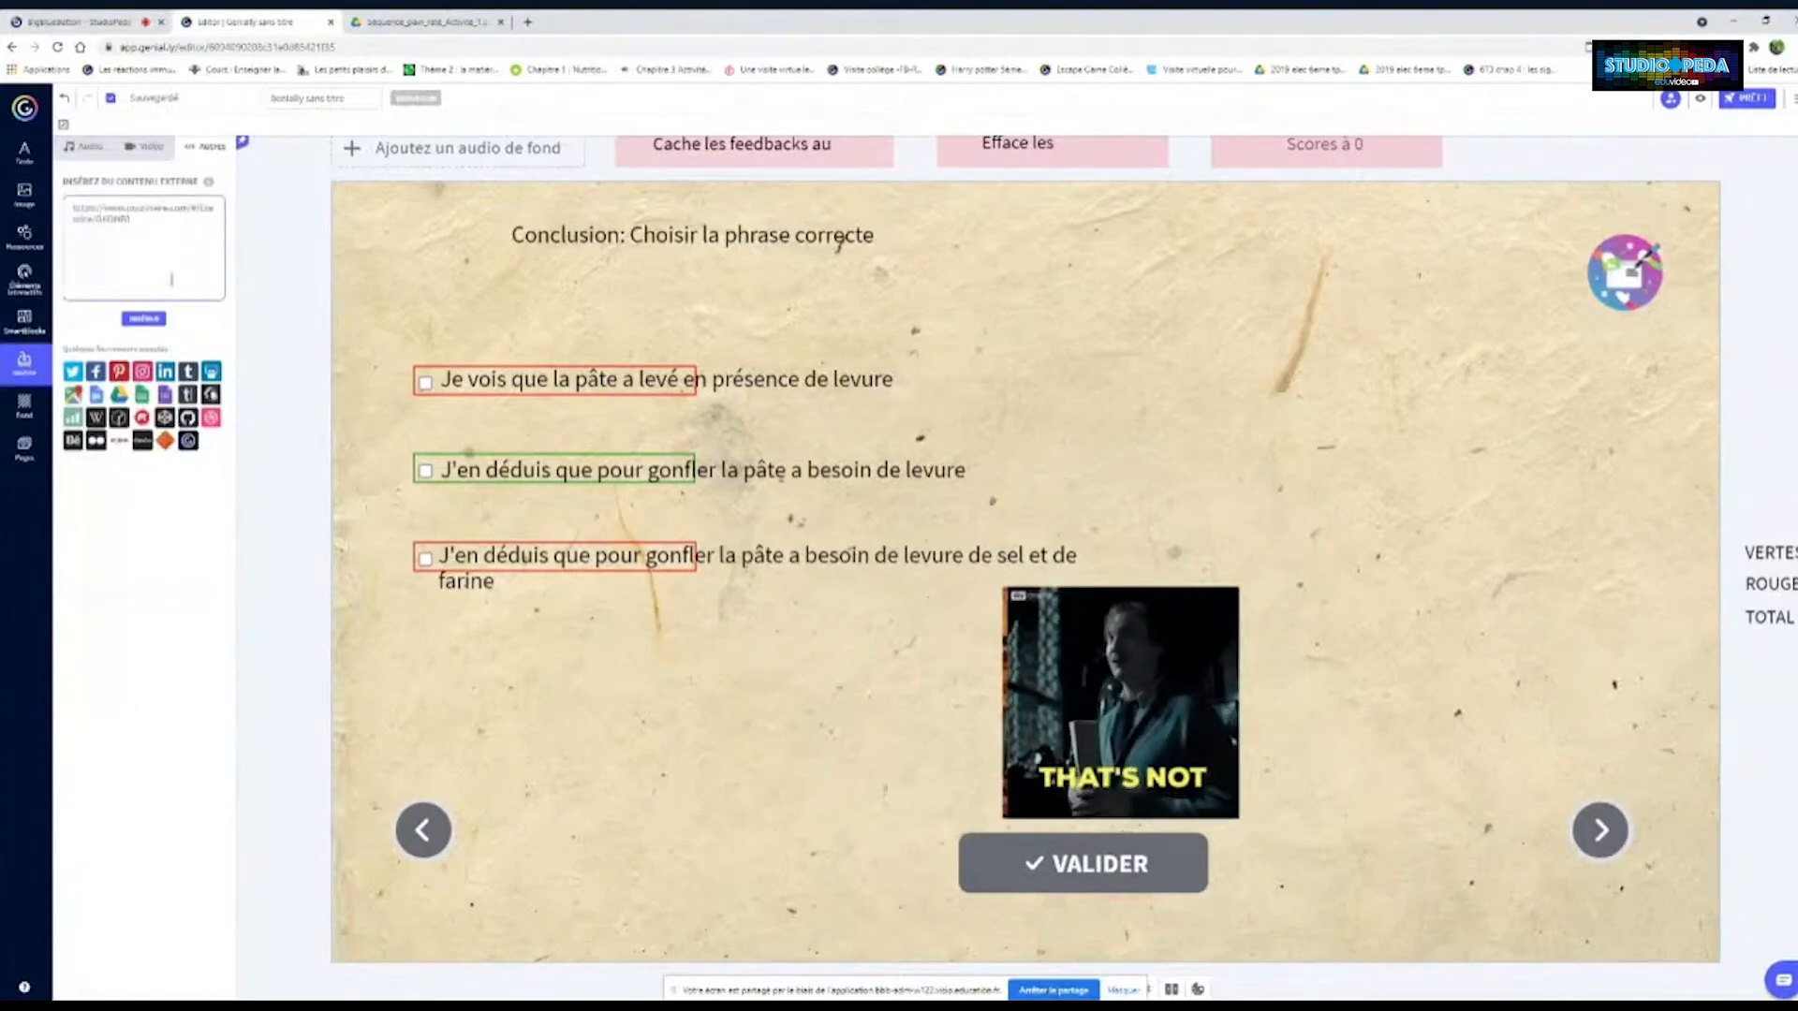
left_click(143, 319)
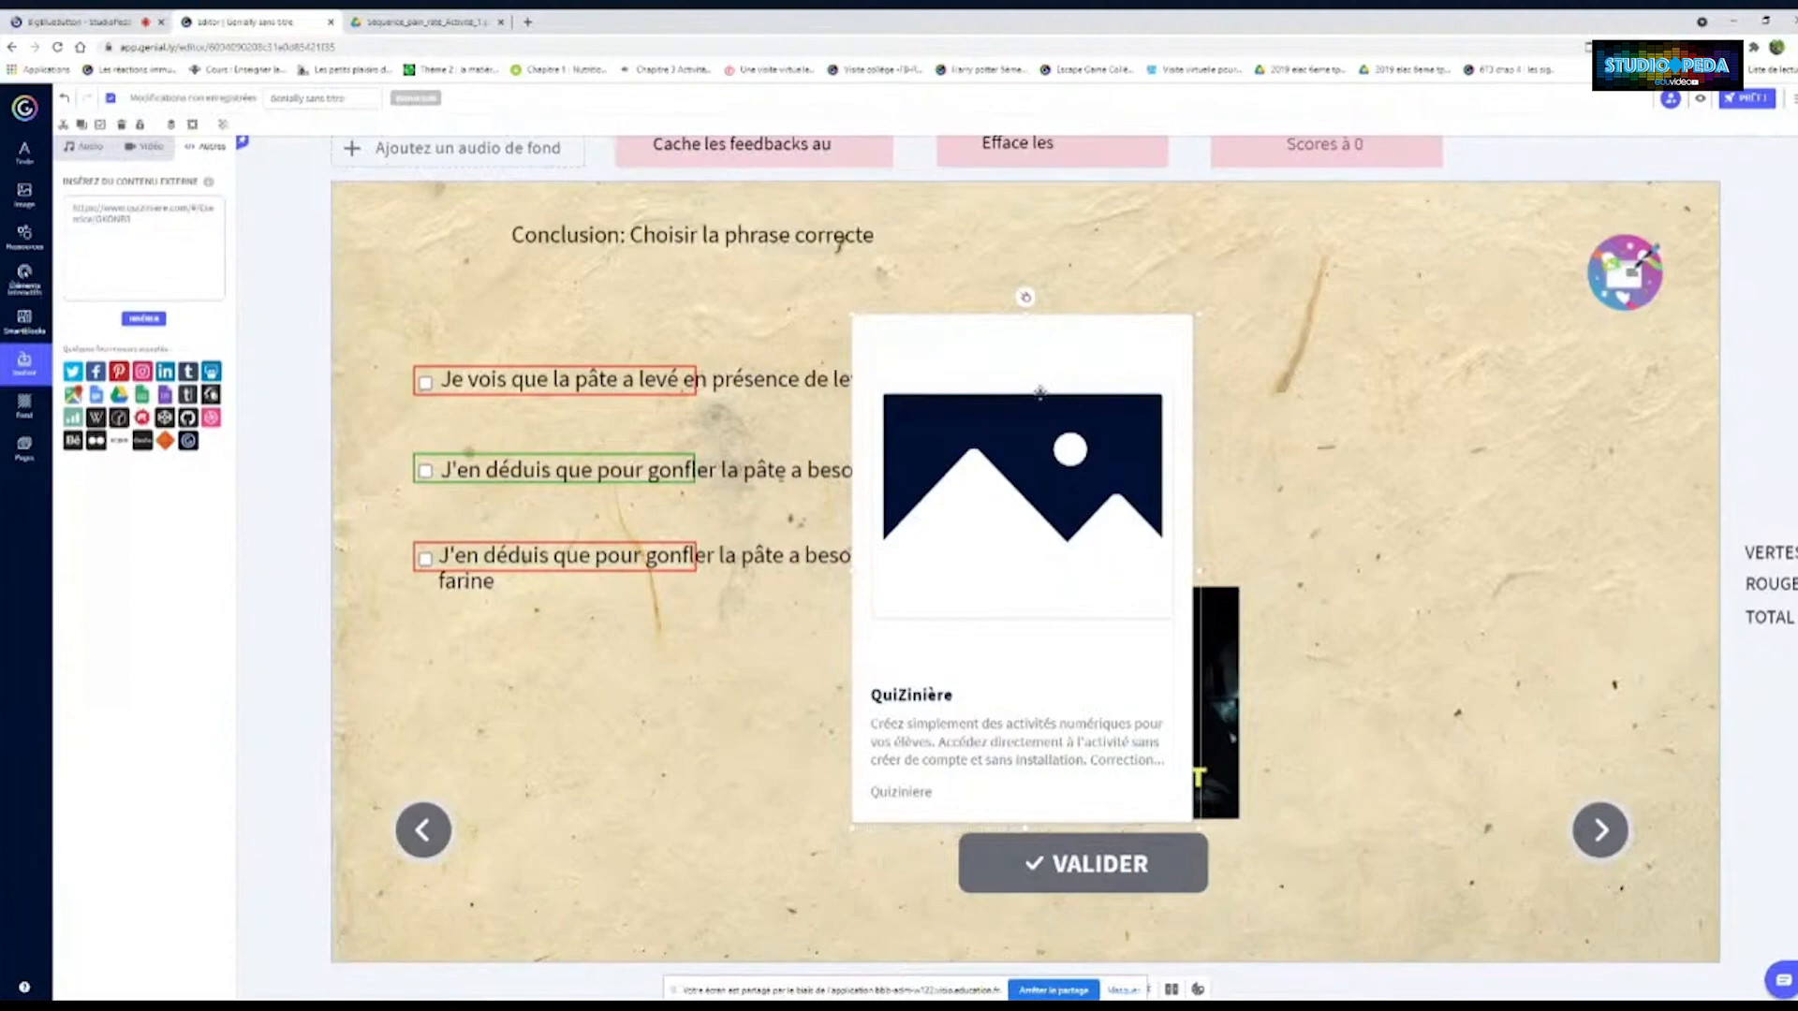
key("Delete")
Search the illustrations for "question", add the checklist with the black pencil, shrink it, and place it beside the feedback GIF
left_click(24, 194)
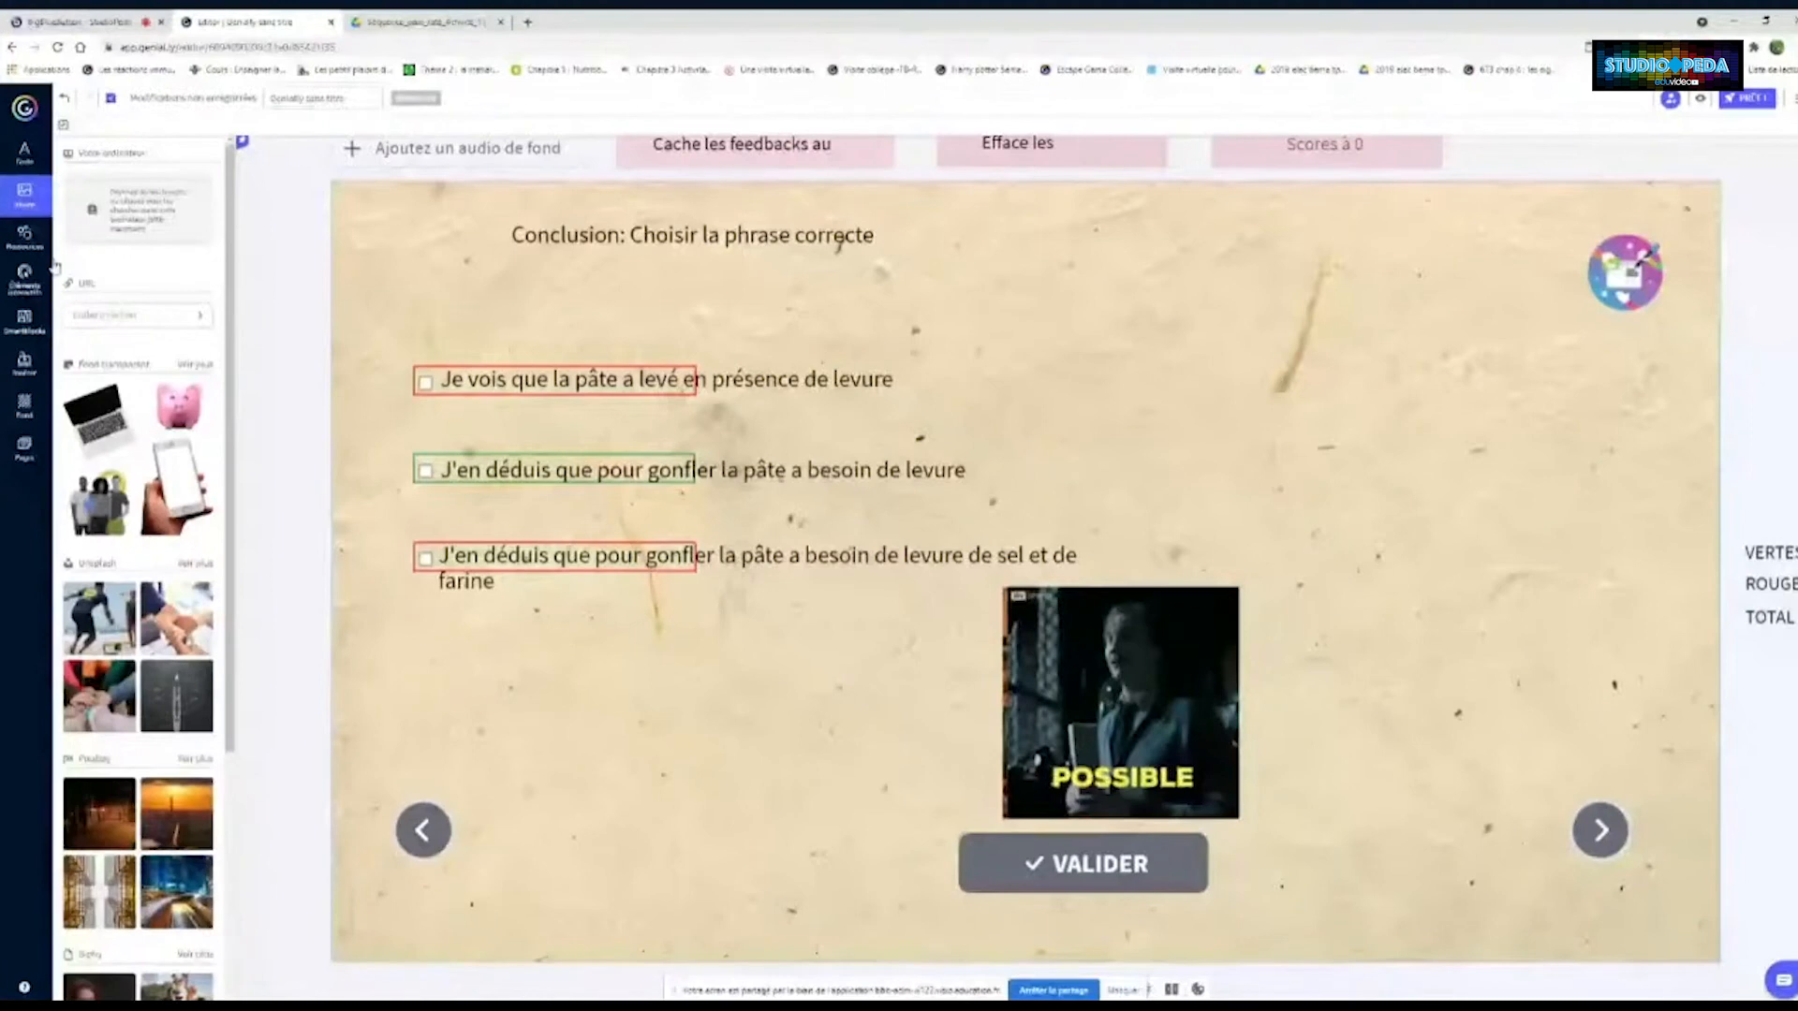
left_click(24, 235)
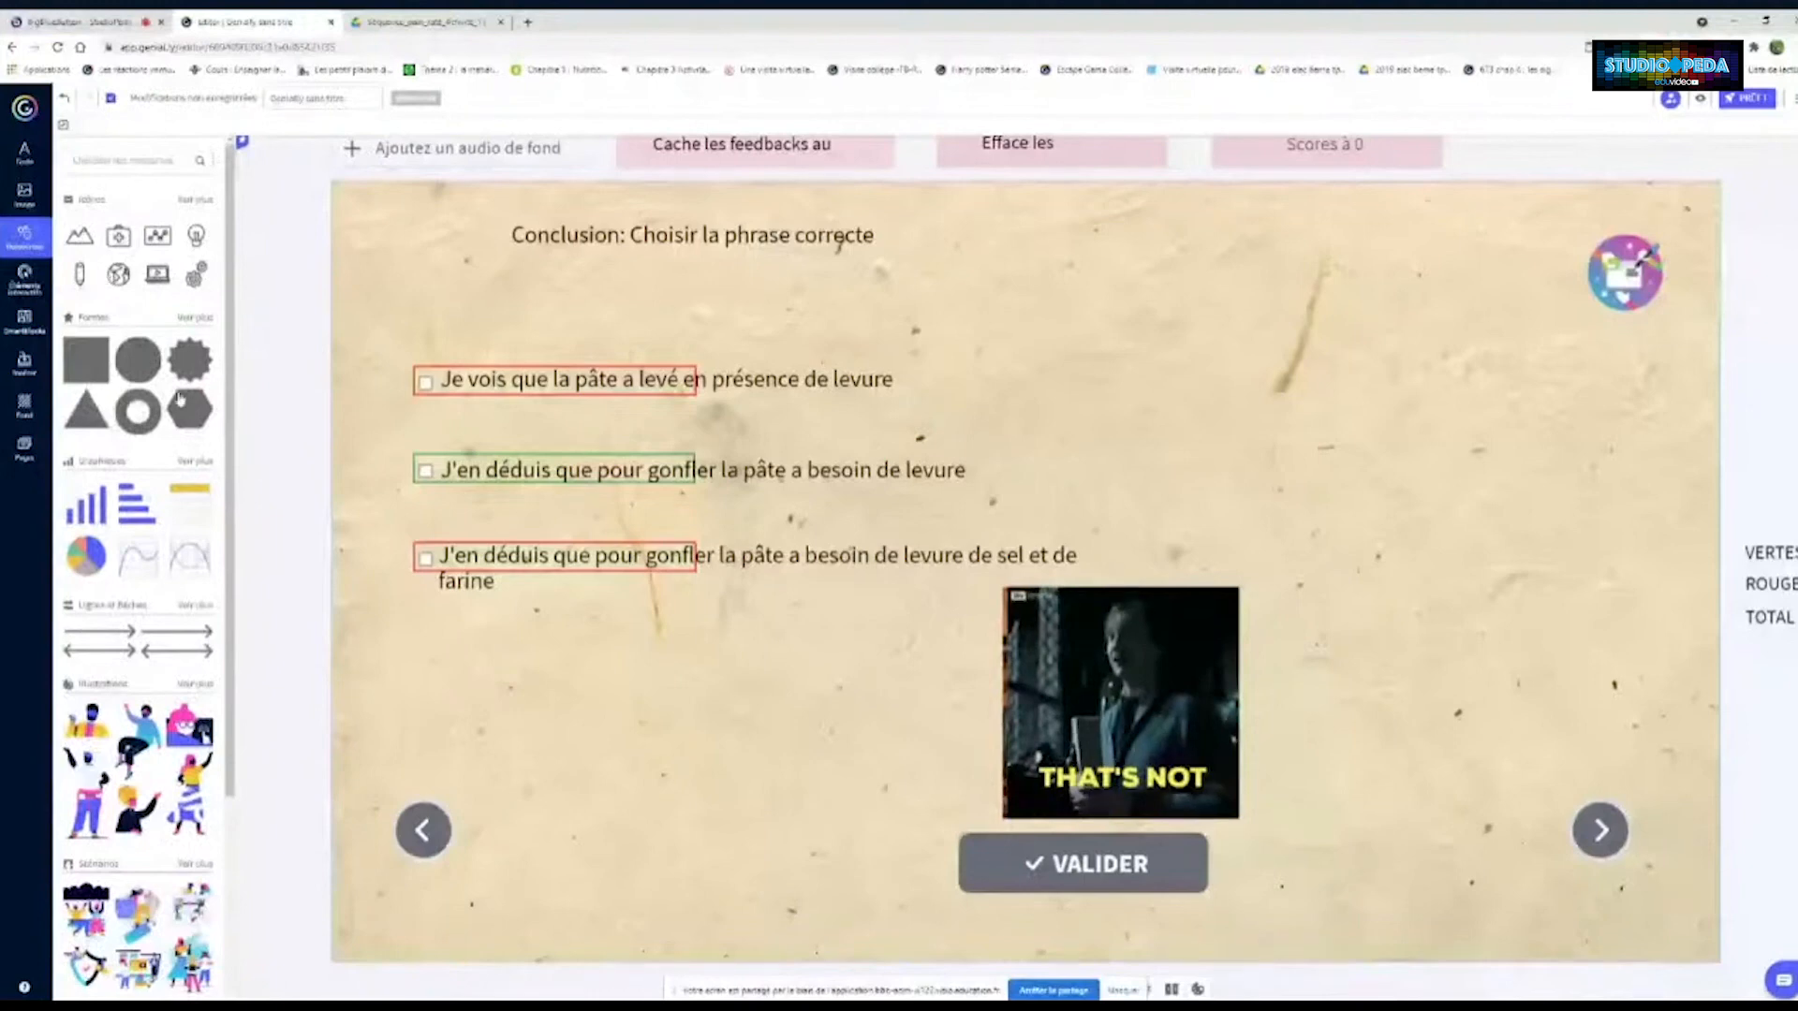
left_click(193, 685)
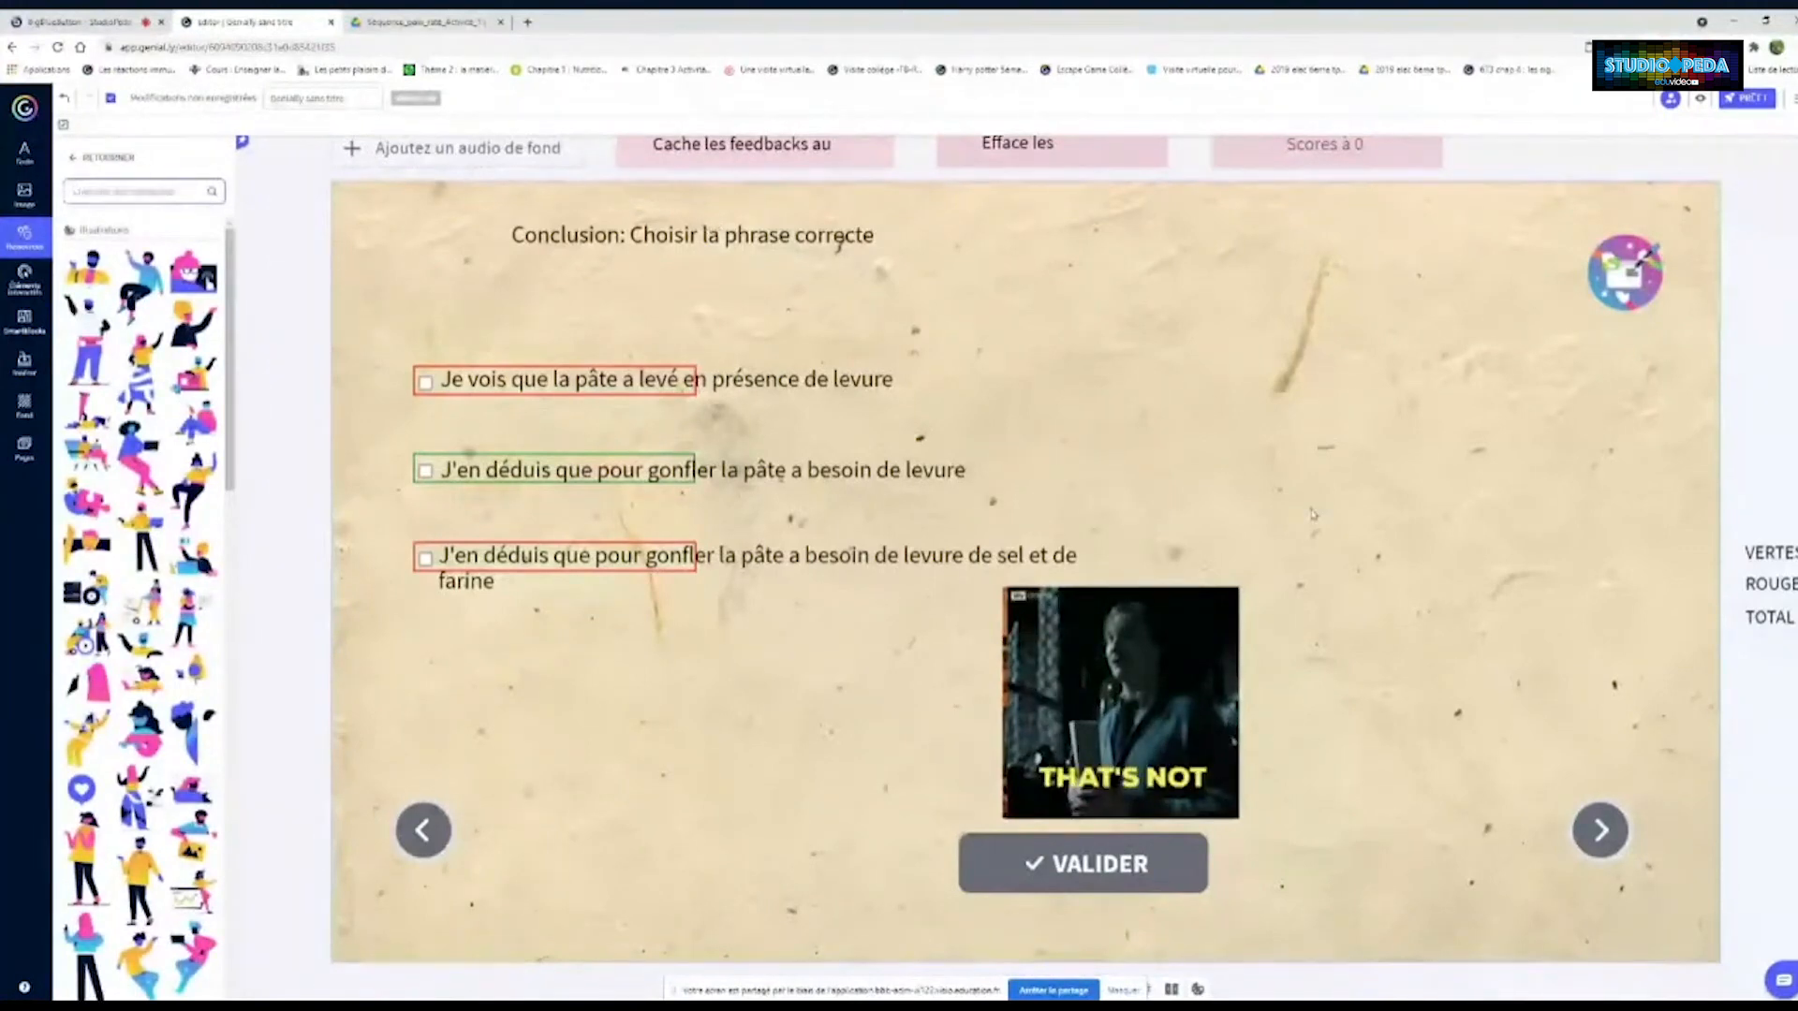
type("farine")
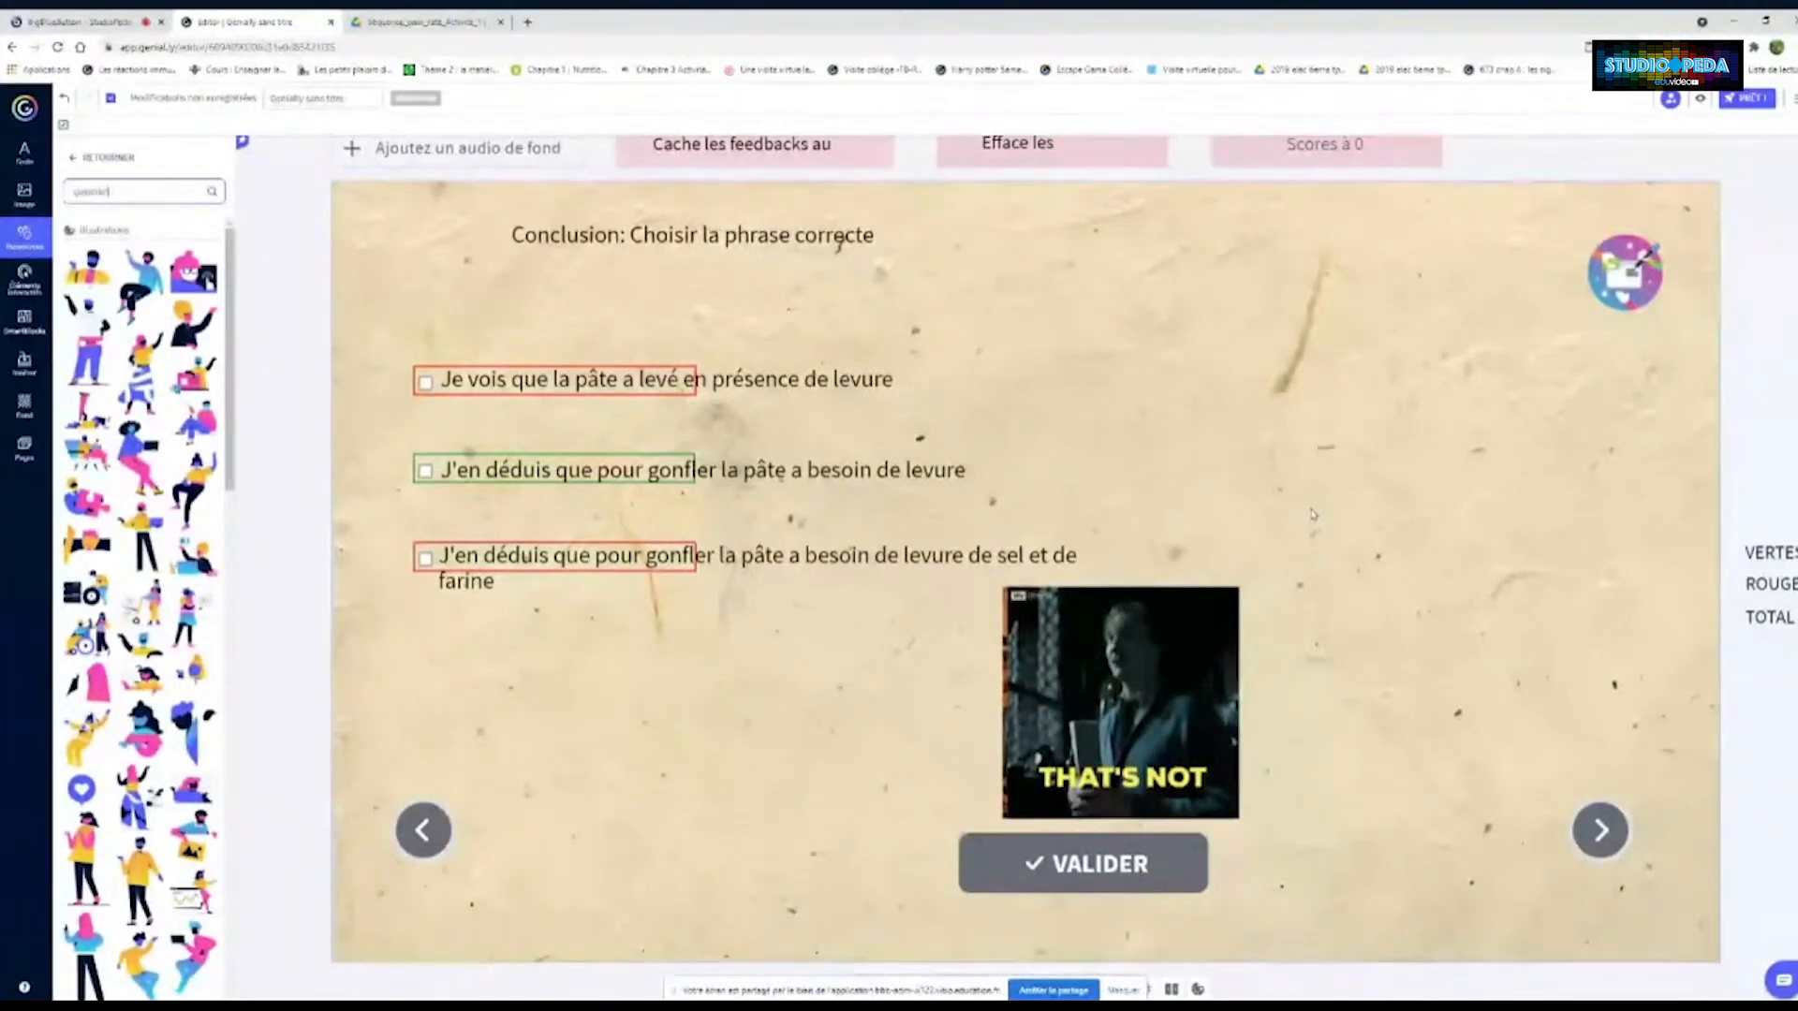
key("Return")
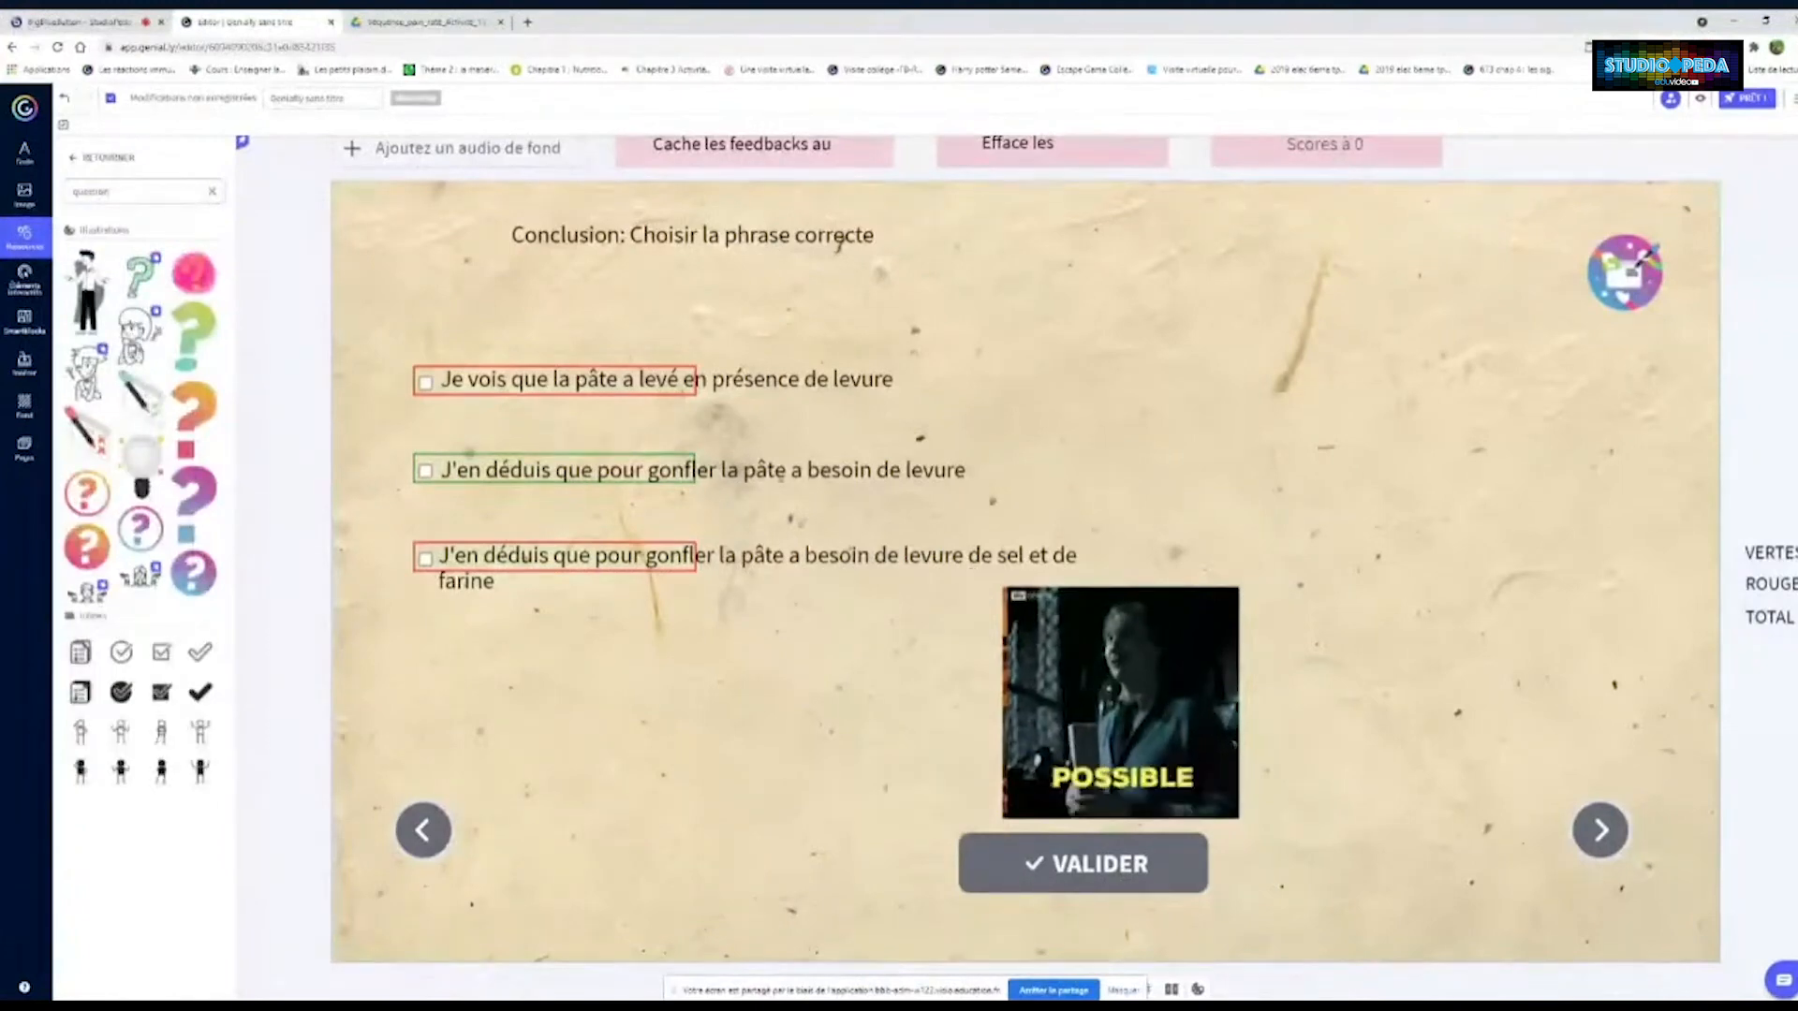
left_click(138, 391)
mouse_move(1000, 571)
left_mouse_down()
mouse_move(1423, 646)
mouse_move(1451, 674)
left_mouse_up()
left_click_drag(1558, 567, 1504, 606)
left_click_drag(1462, 693, 1467, 604)
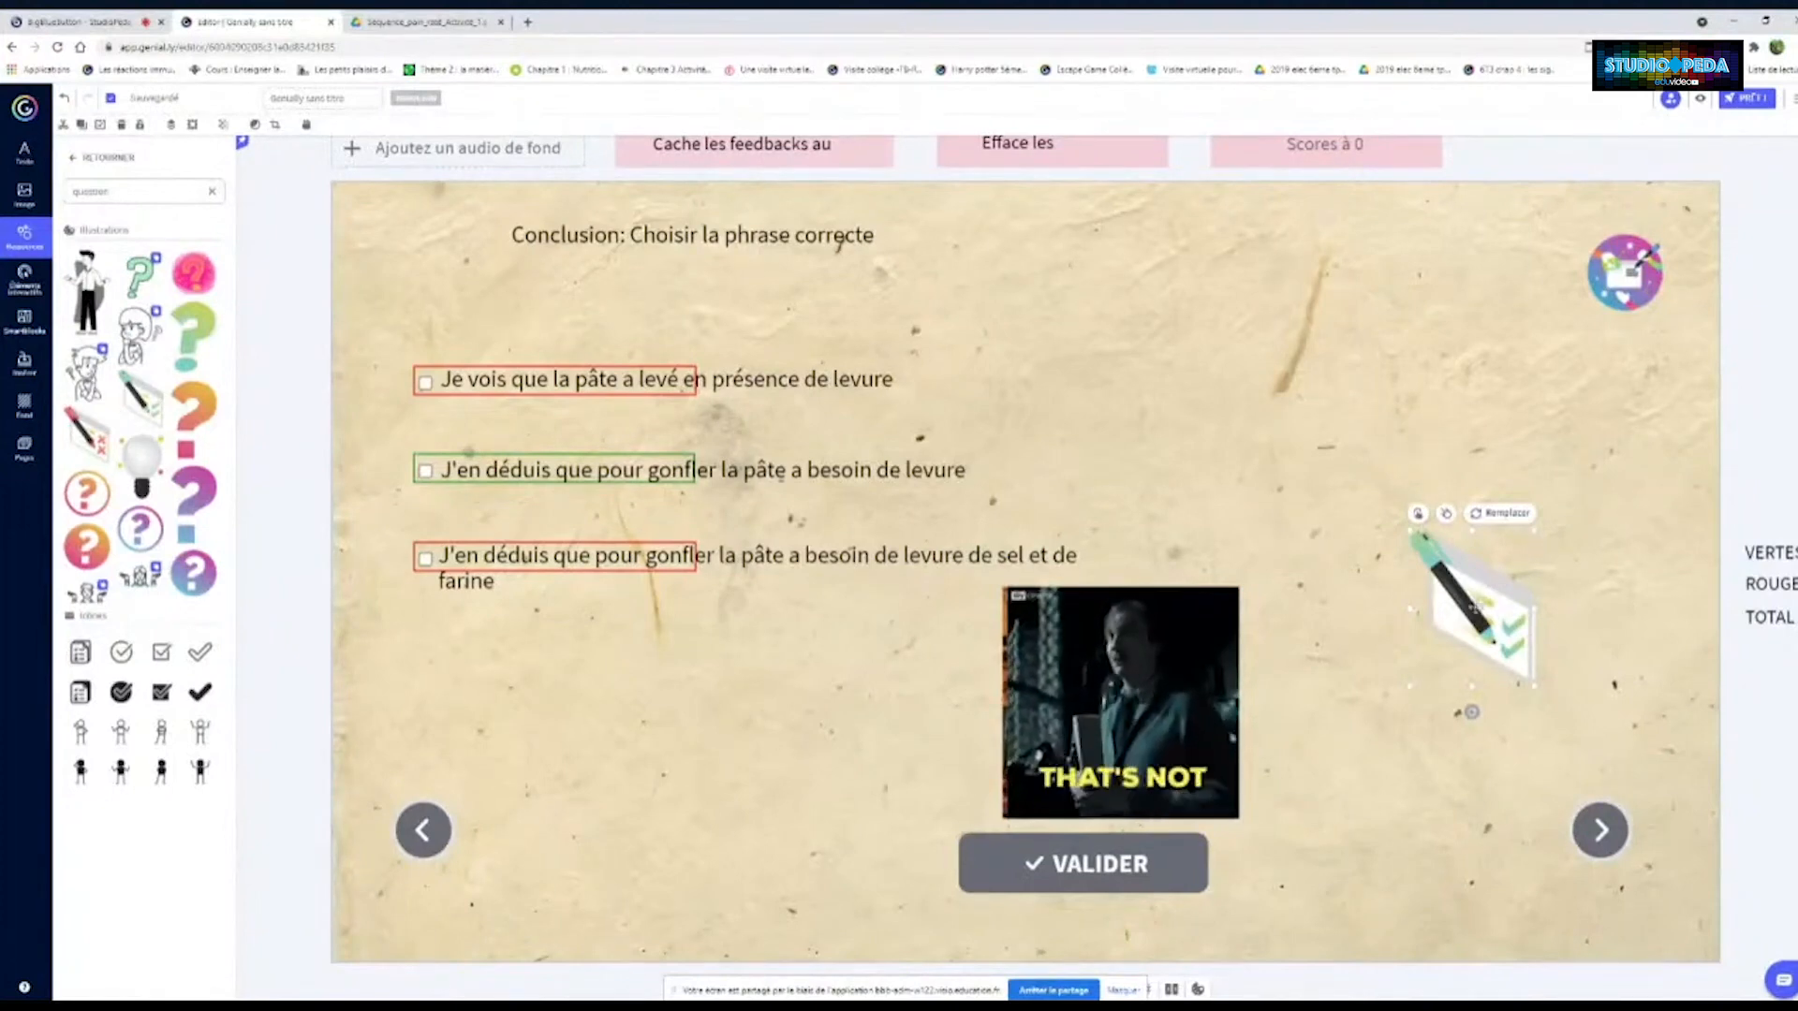
Link the checklist illustration to the copied QuiZinière quiz address, opening in a new tab
left_click(1418, 514)
left_click(1085, 510)
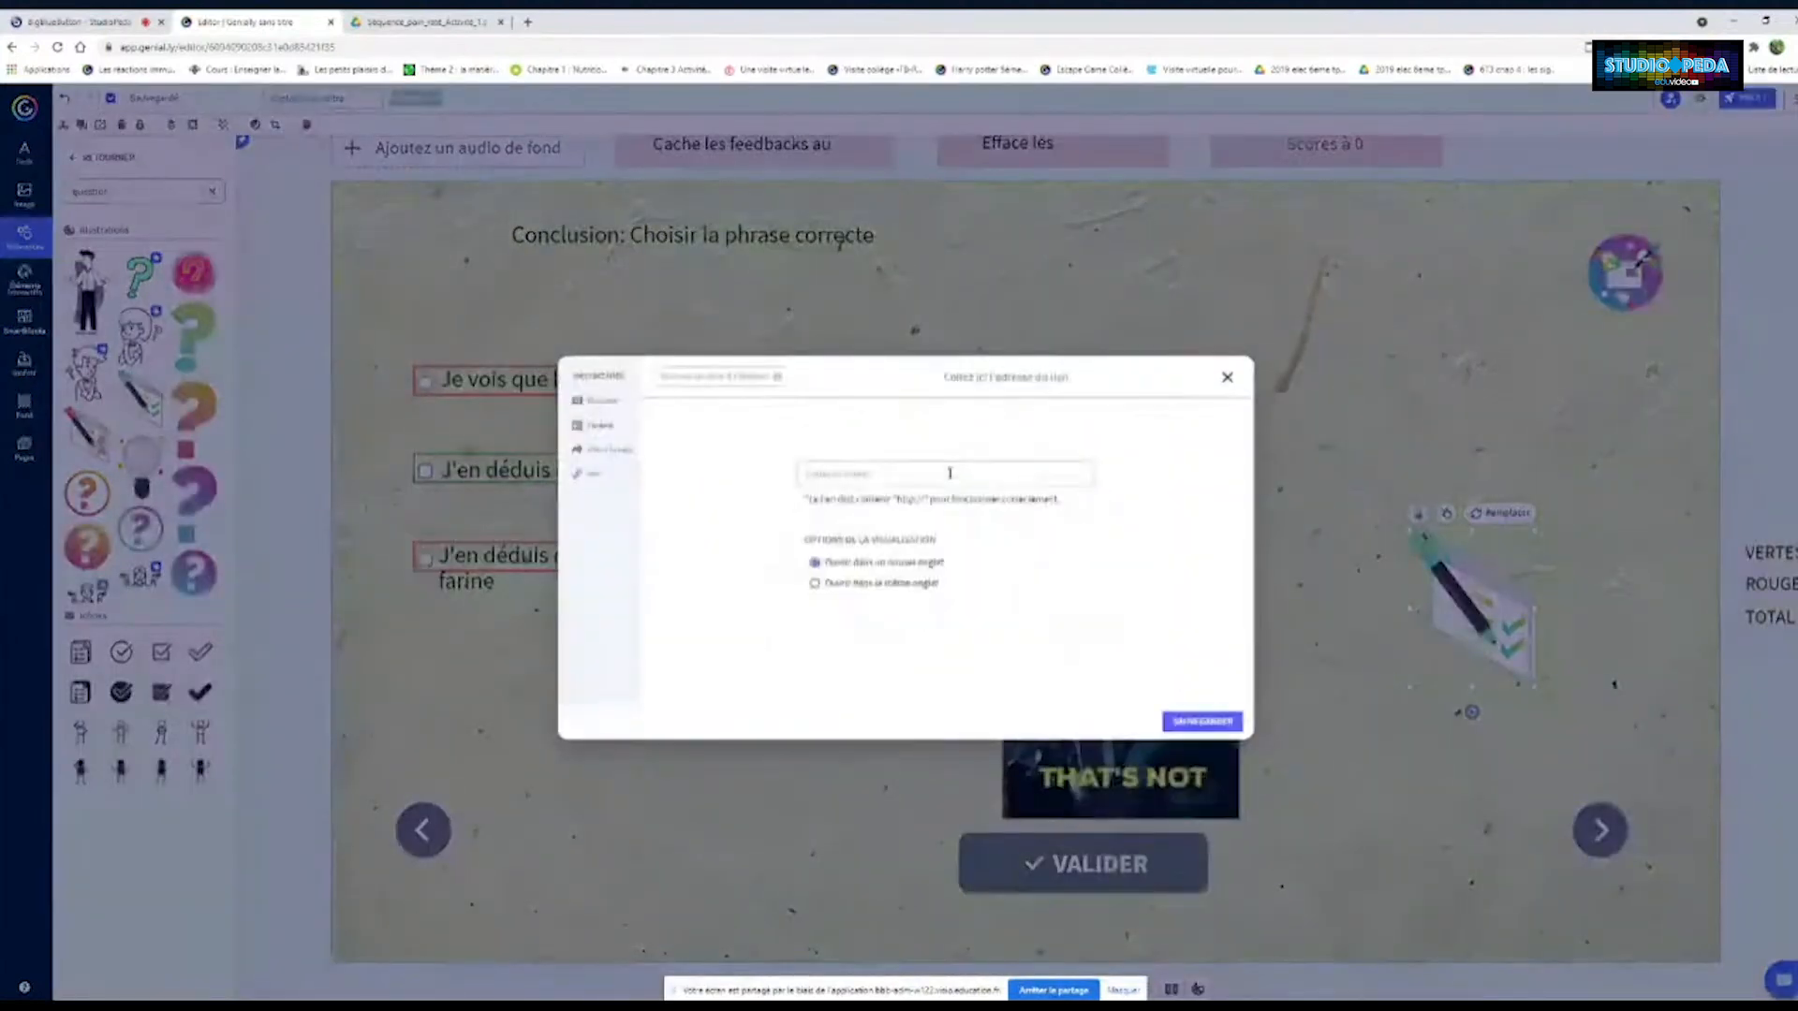
key("ctrl+v")
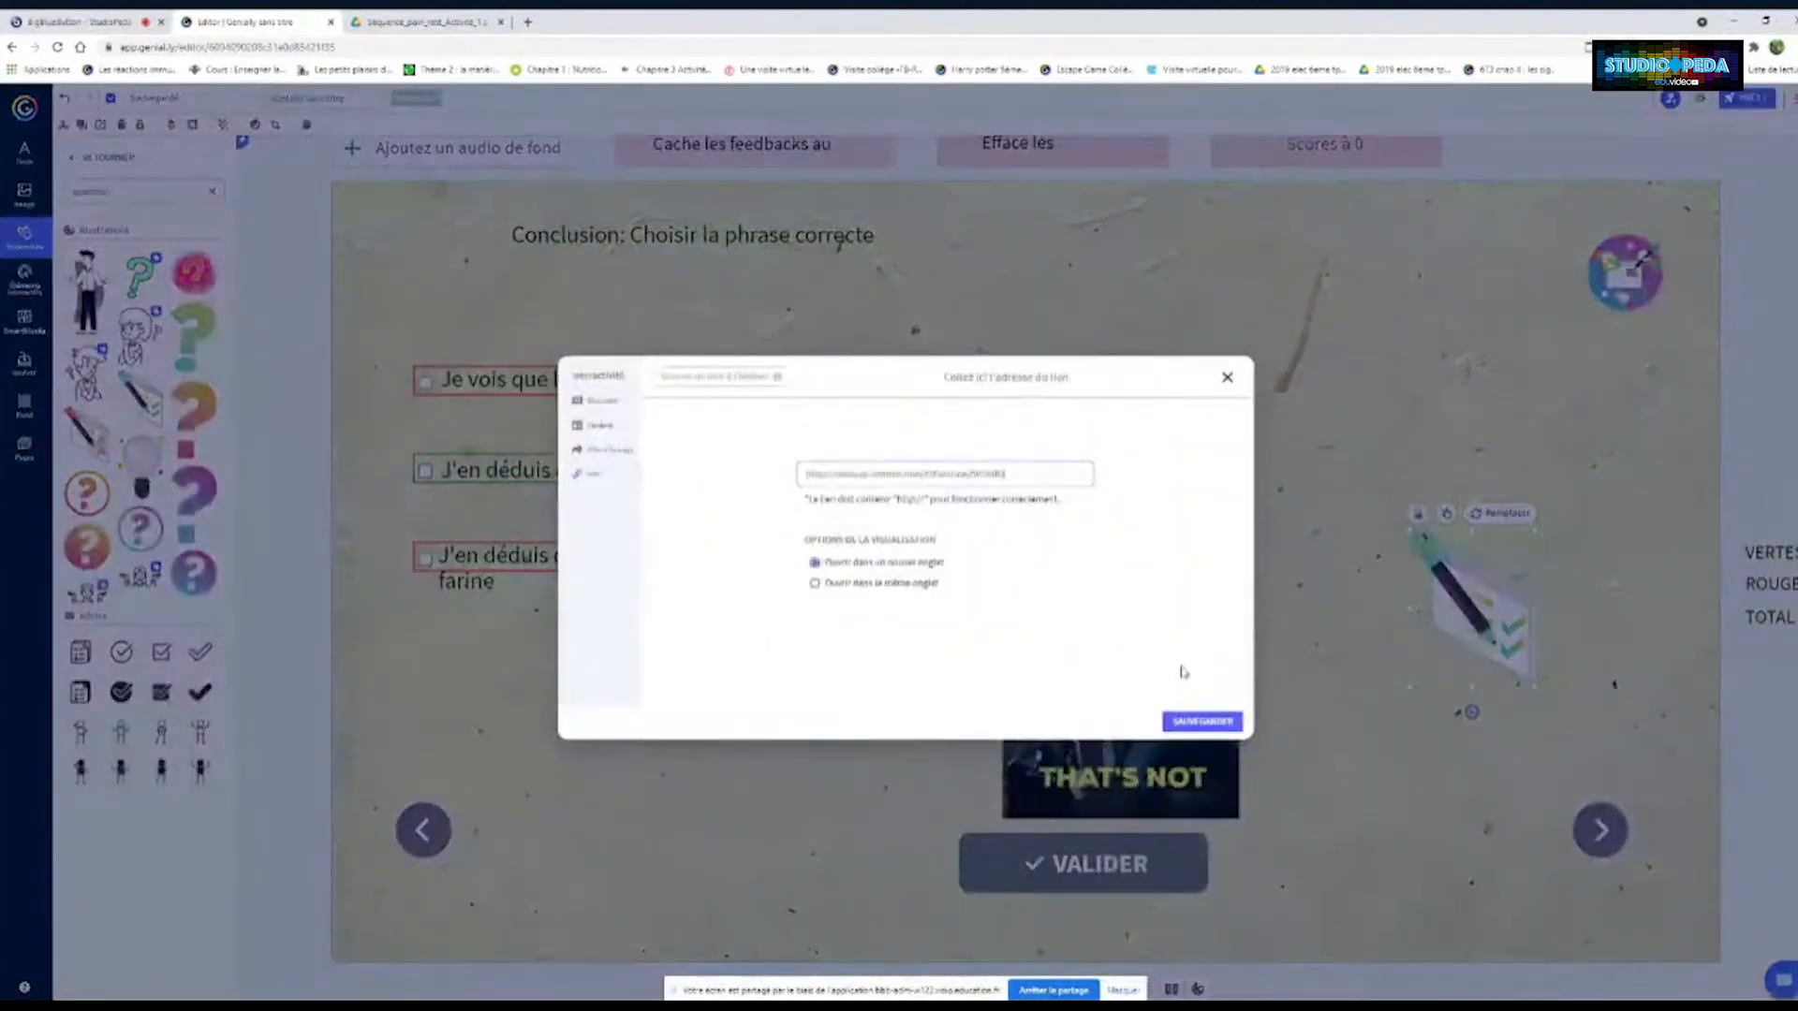
left_click(1197, 721)
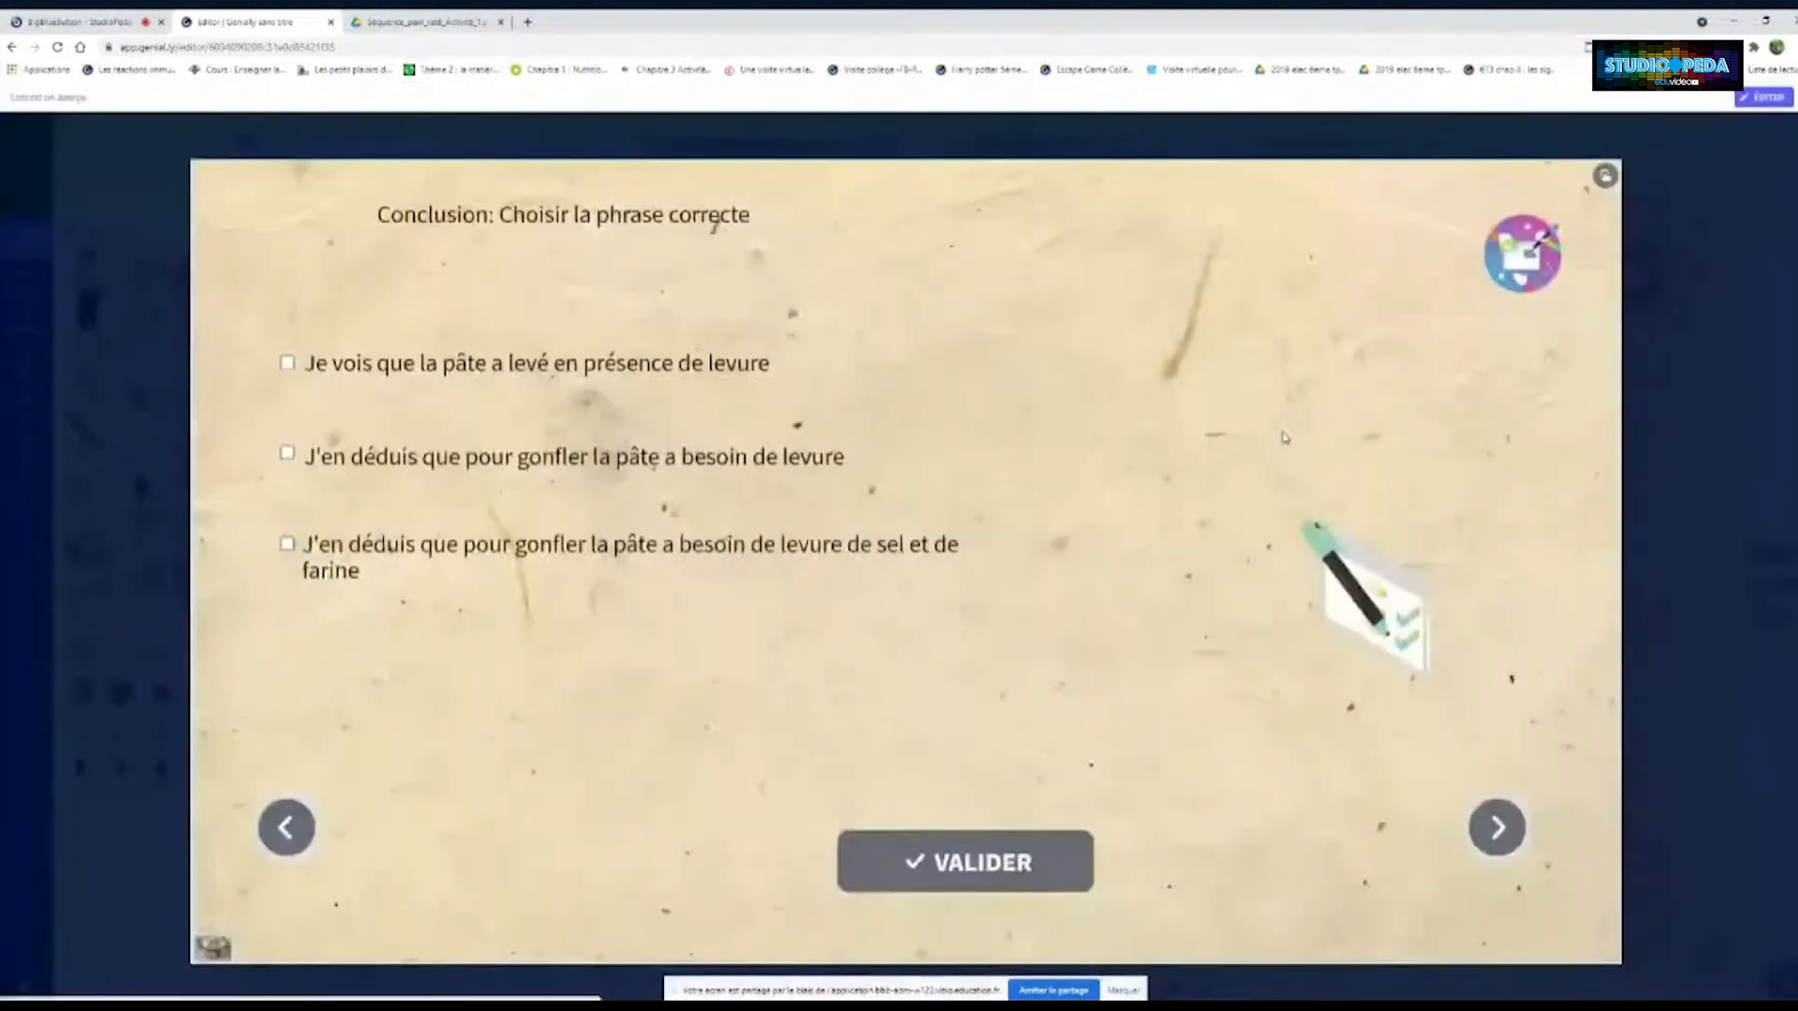
Test the checklist illustration's link to the QuiZinière quiz in the preview and return to editing
left_click(1372, 527)
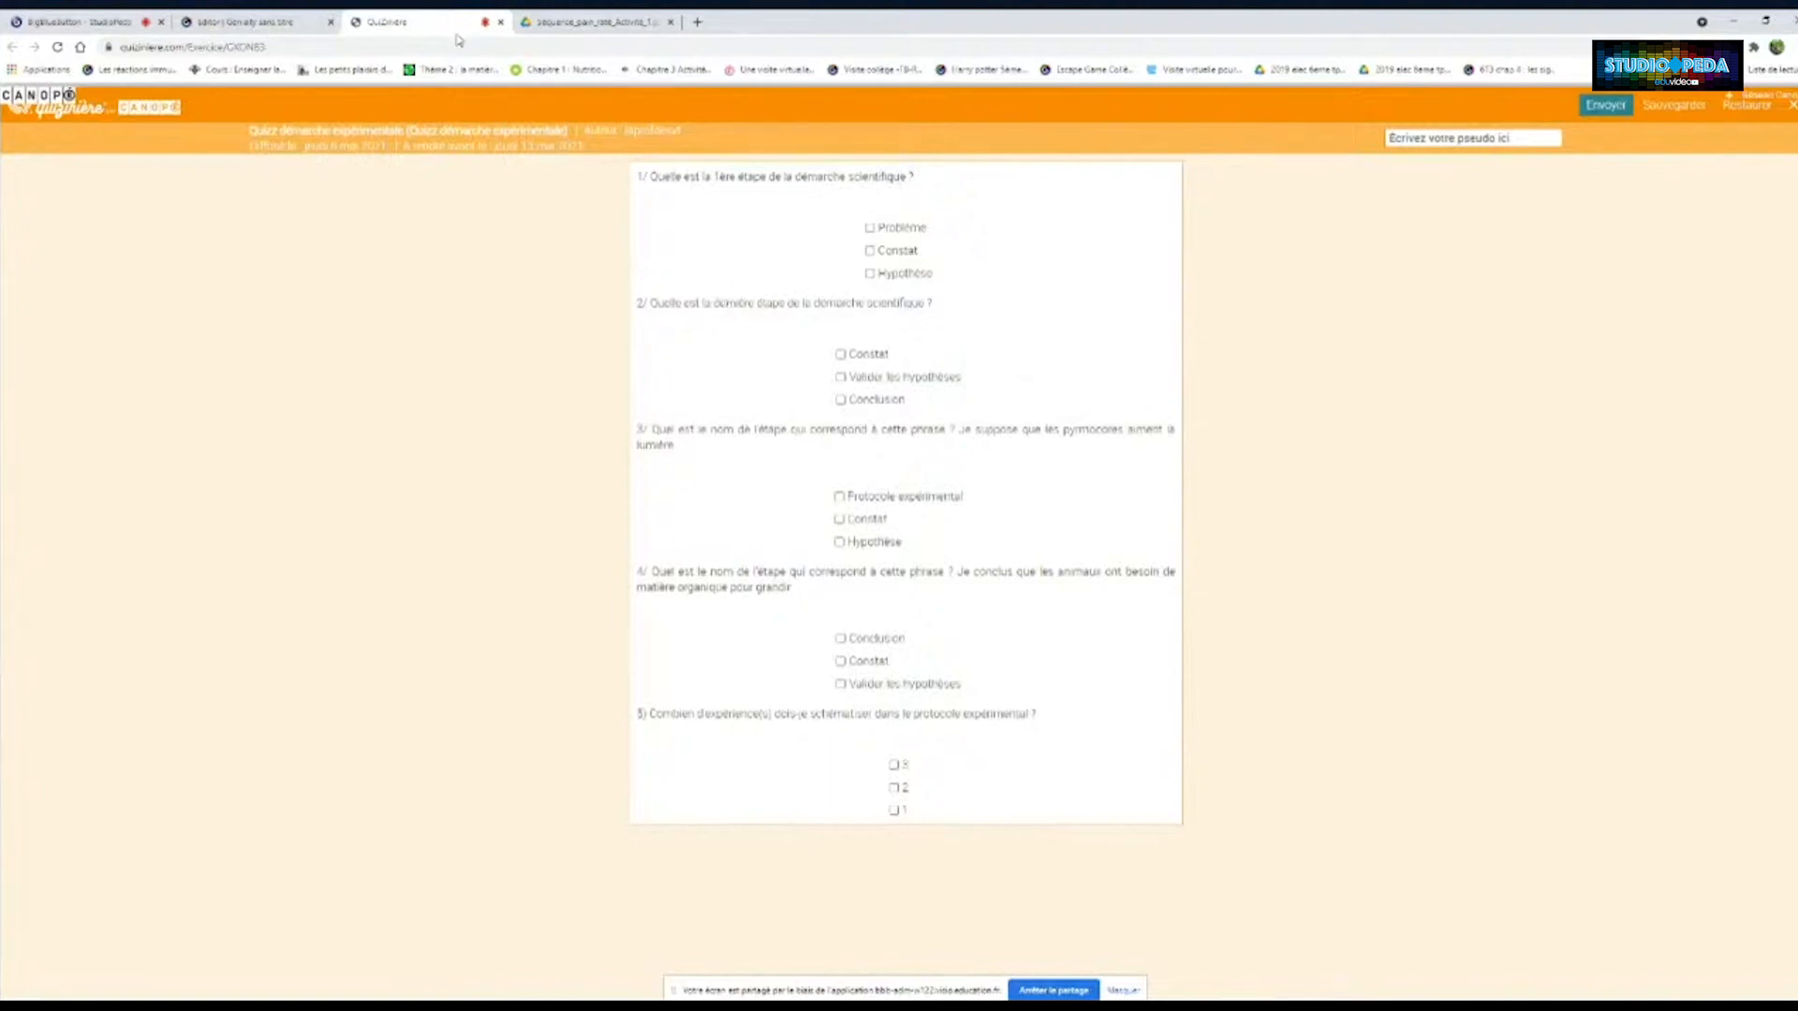
left_click(279, 25)
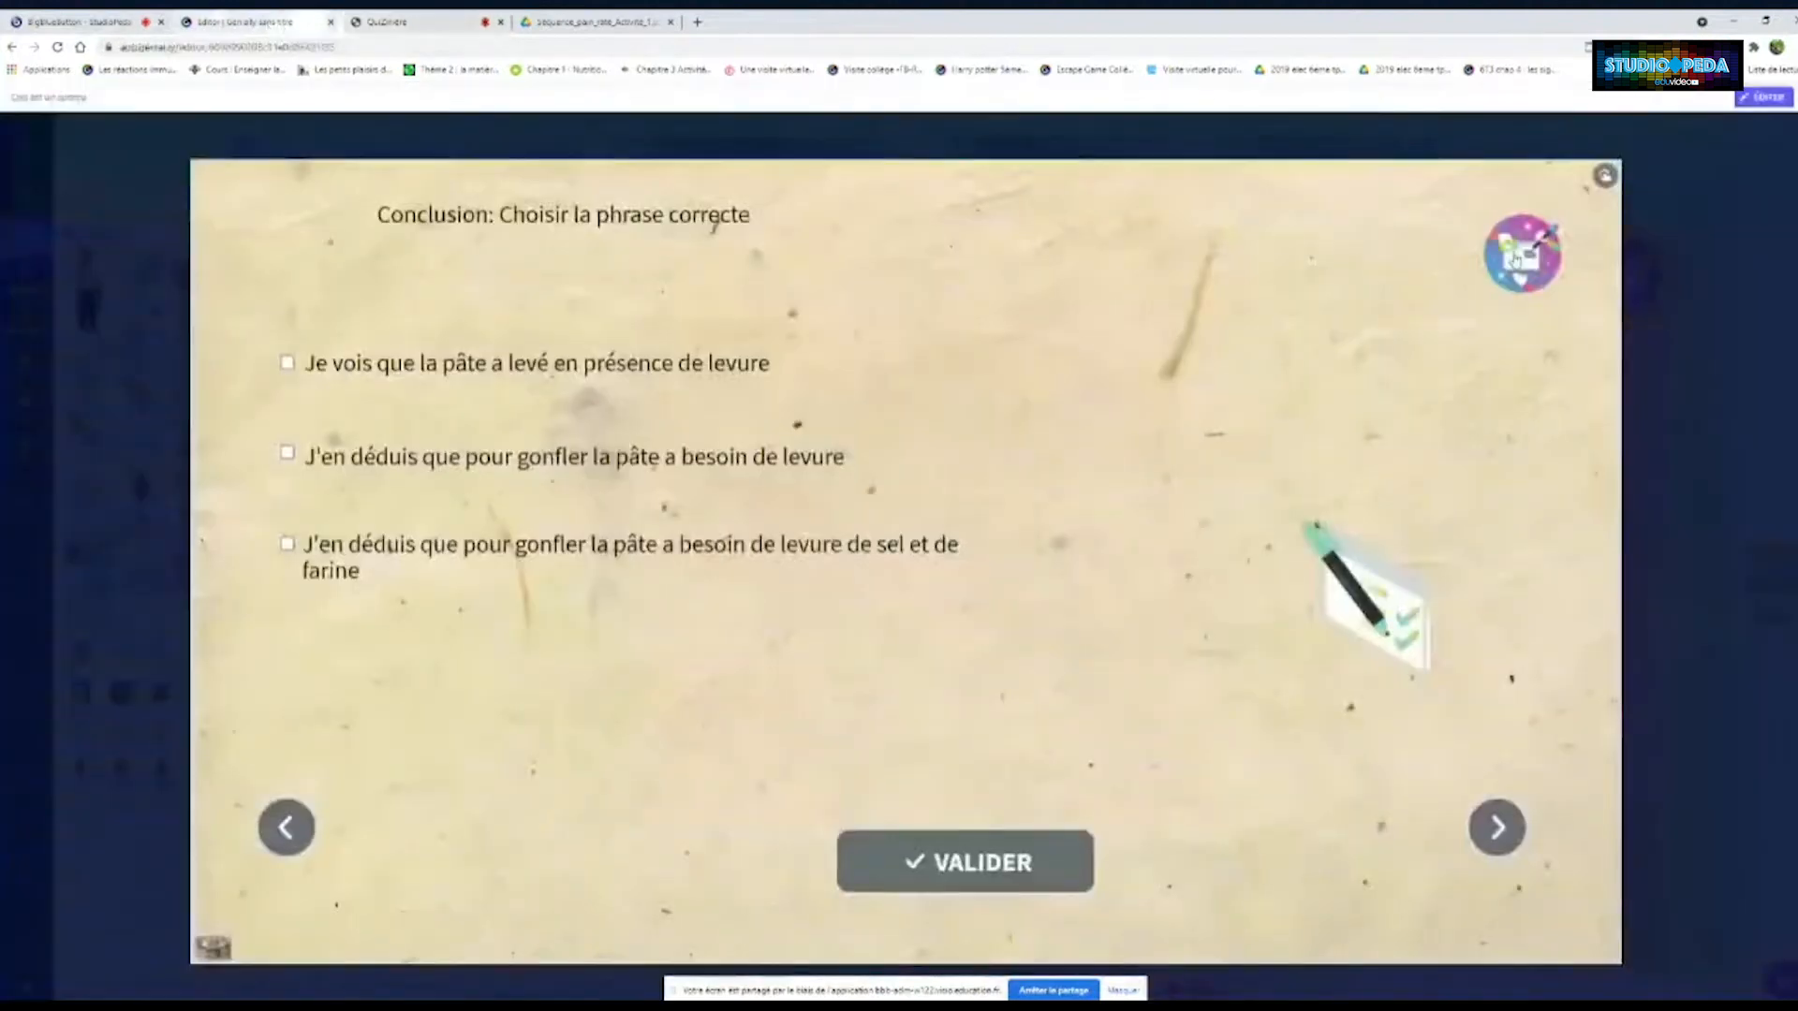
left_click(1760, 98)
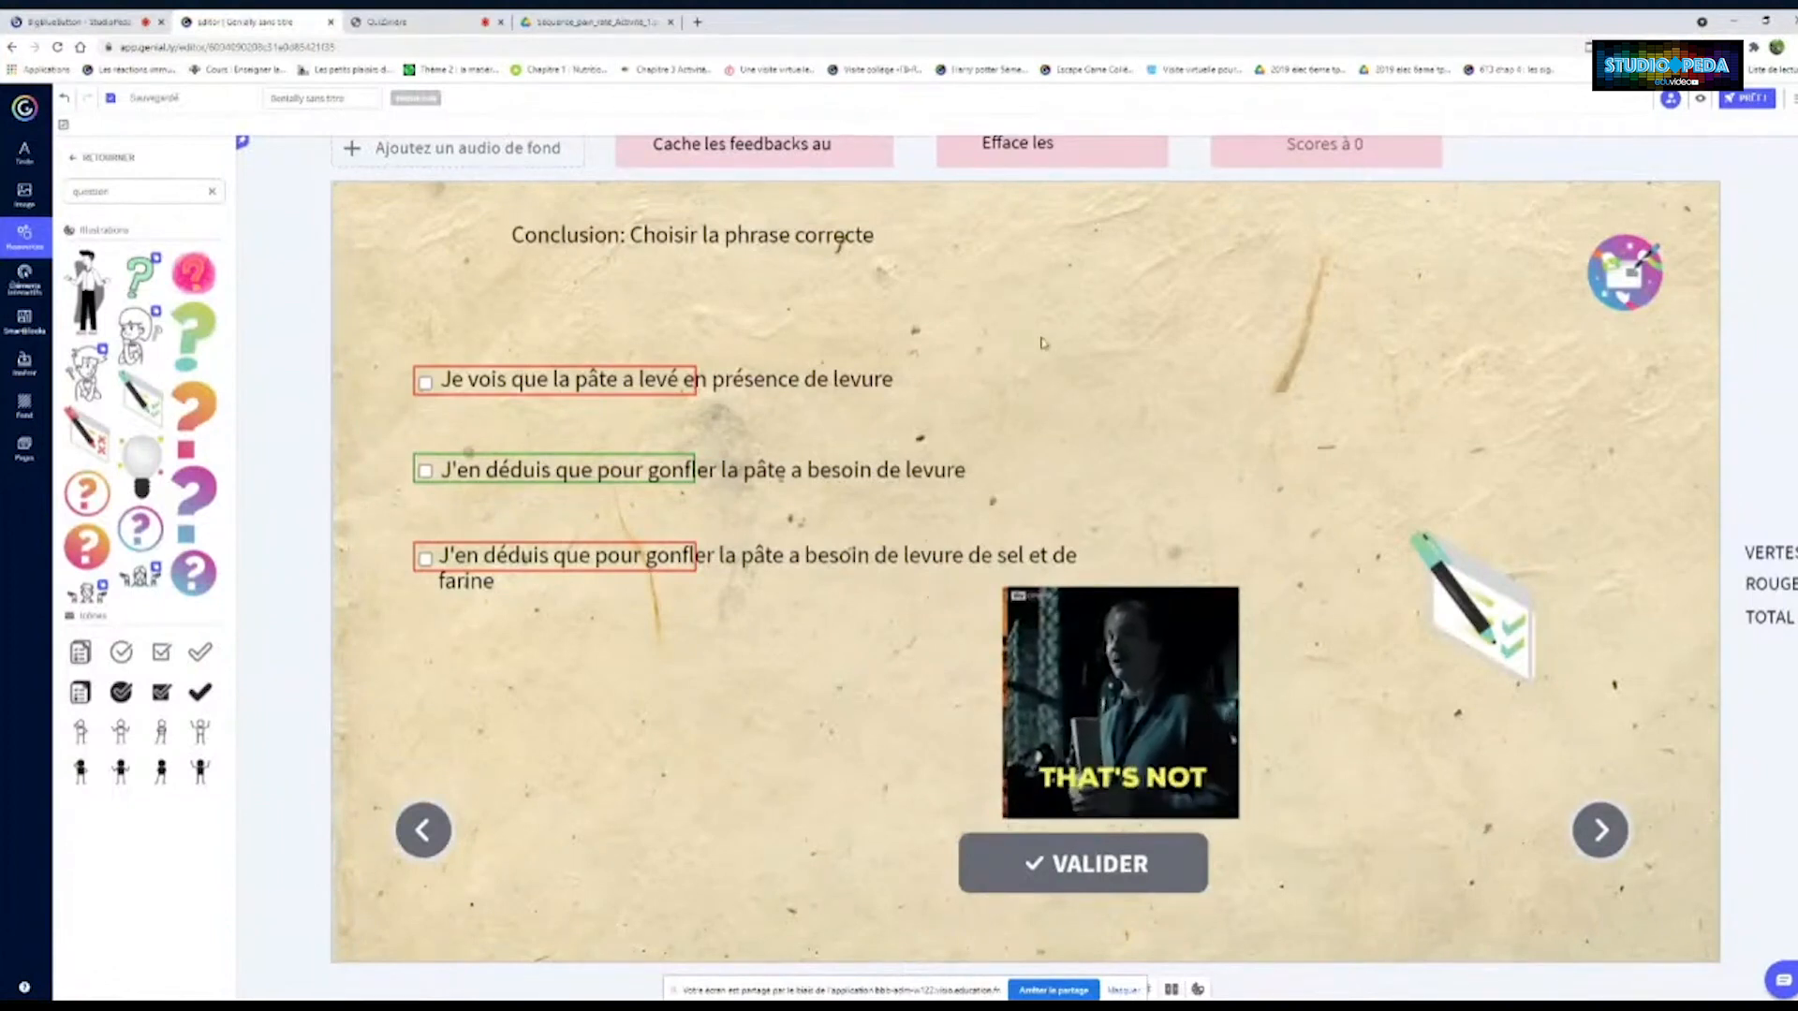
Publish the Genially publicly on the web with the title "Pain raté"
left_click(1749, 98)
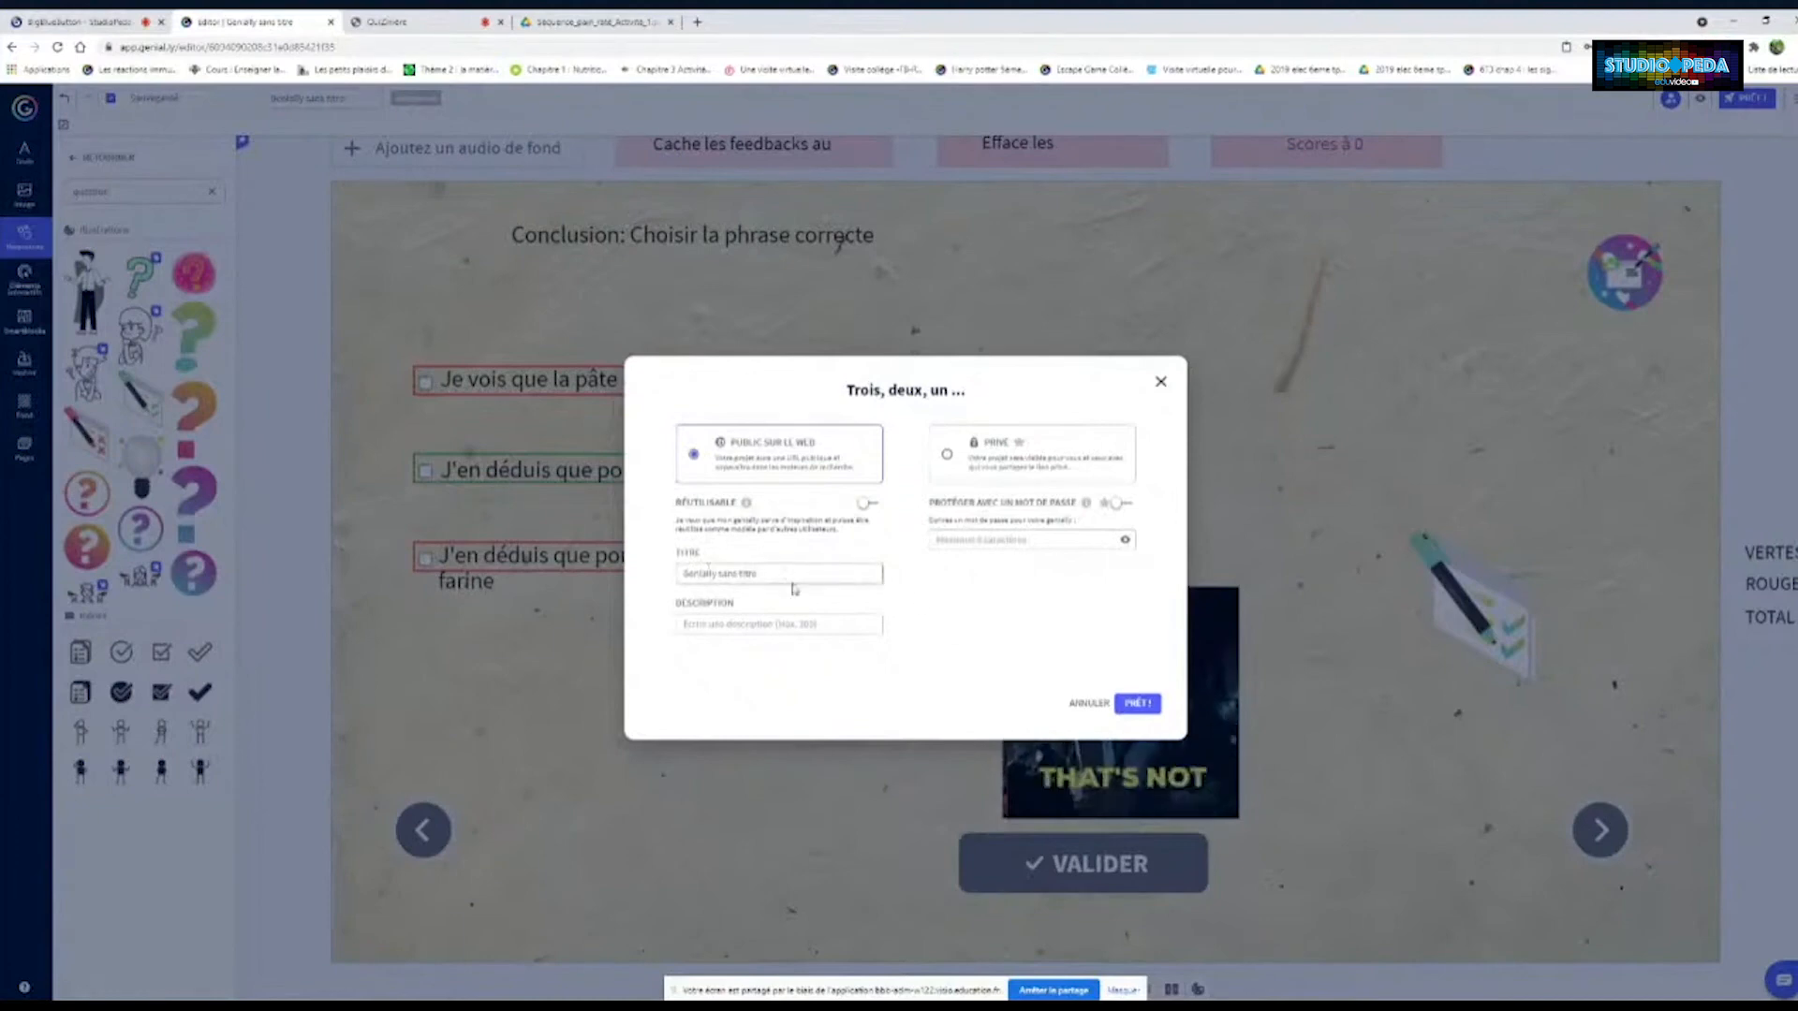
triple_click(714, 573)
type("Pain")
type(" et")
left_click(1136, 704)
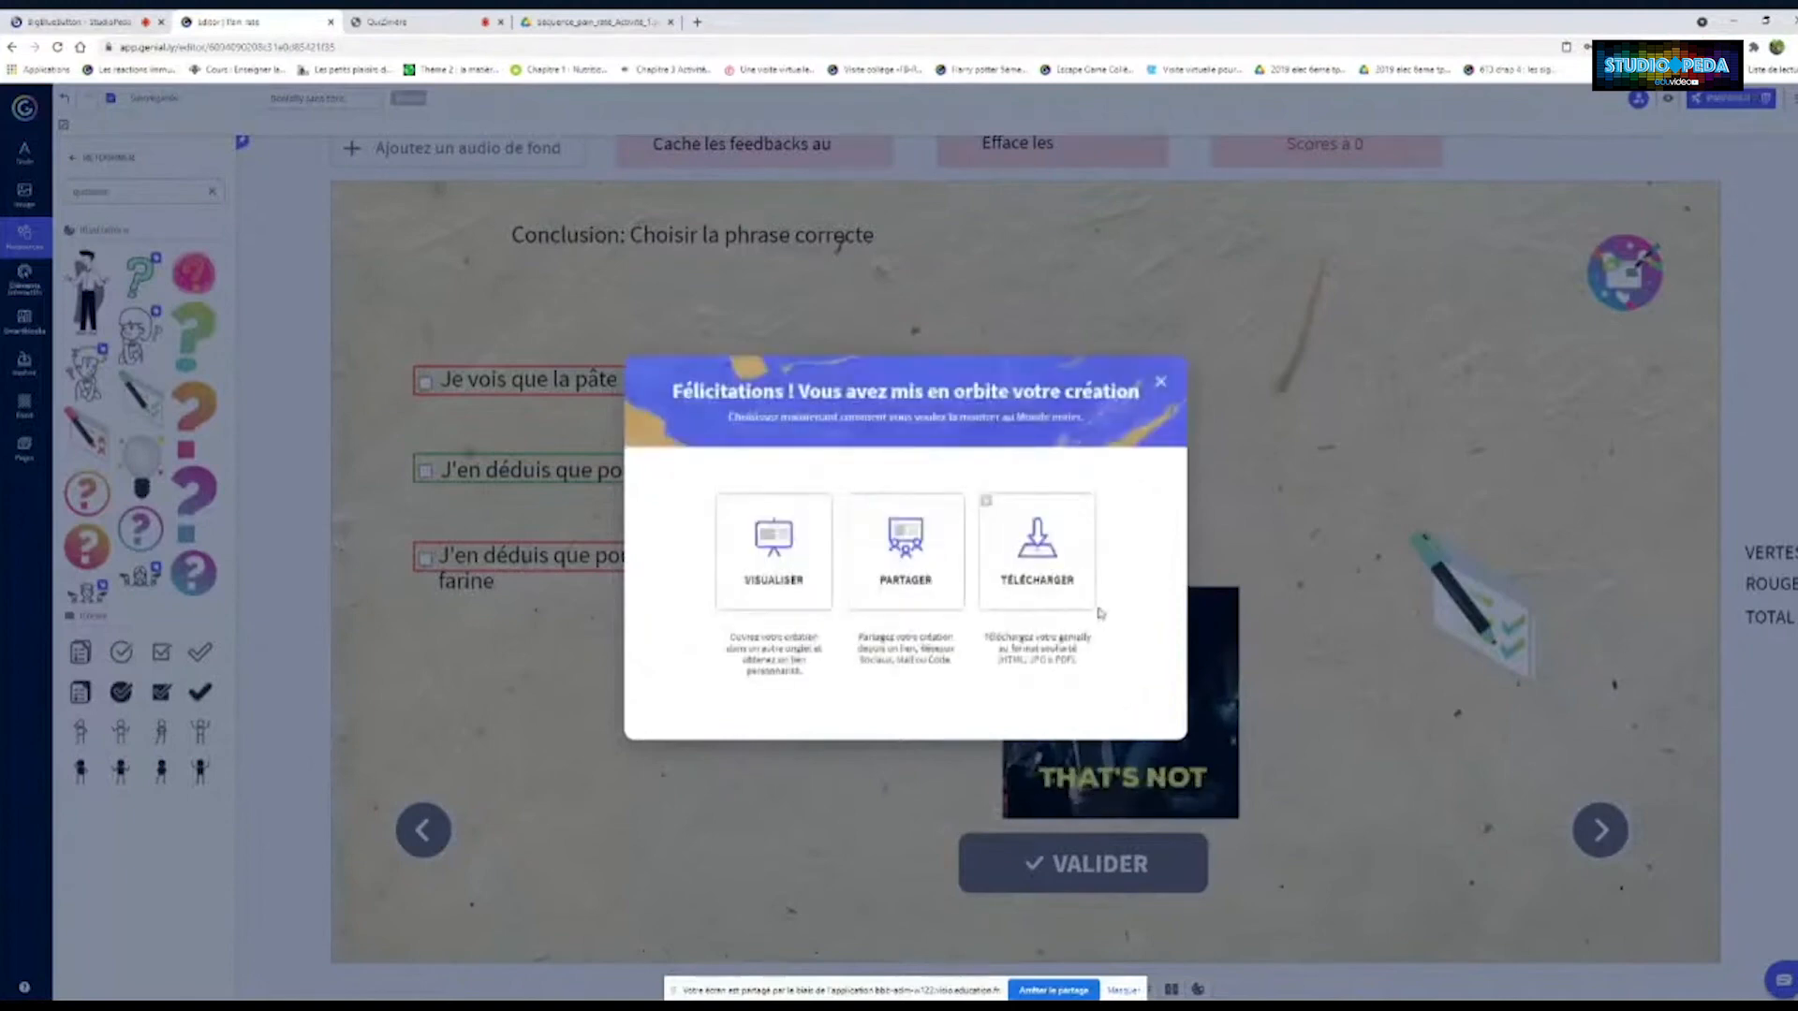
Copy the published Genially's exclusive-page viewing link and open it in a new browser tab
left_click(888, 552)
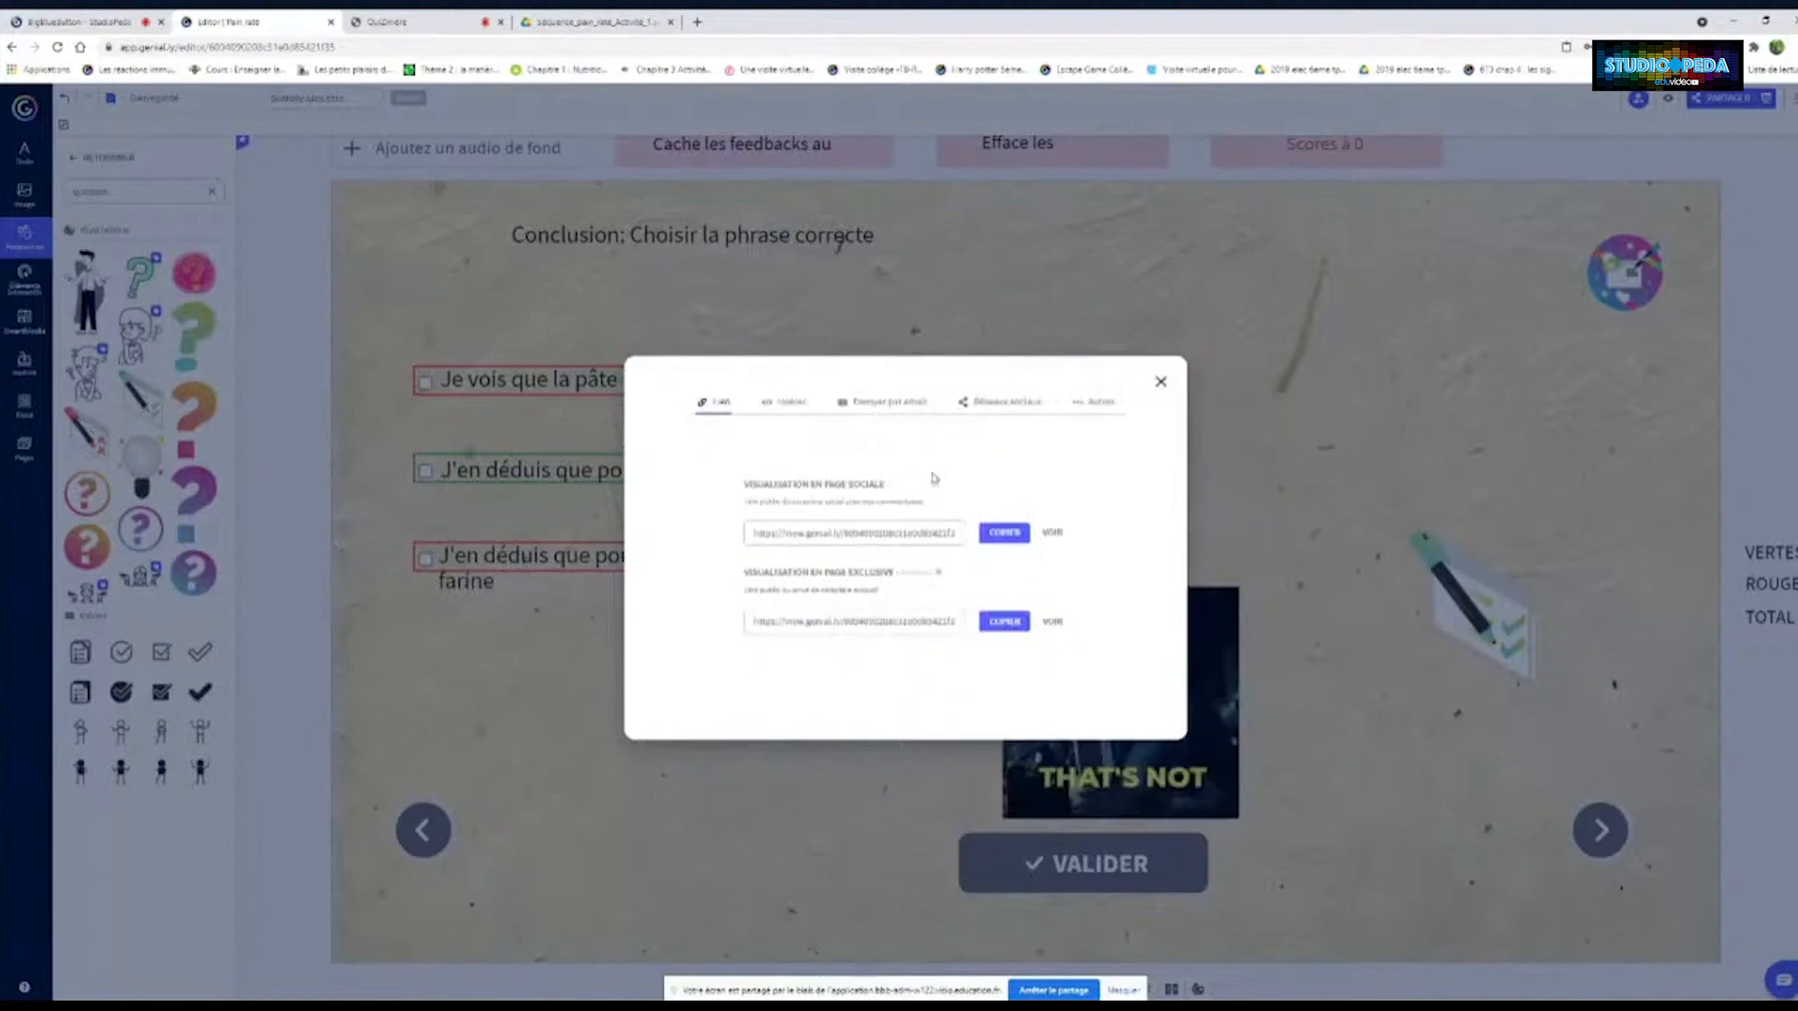
left_click(1025, 533)
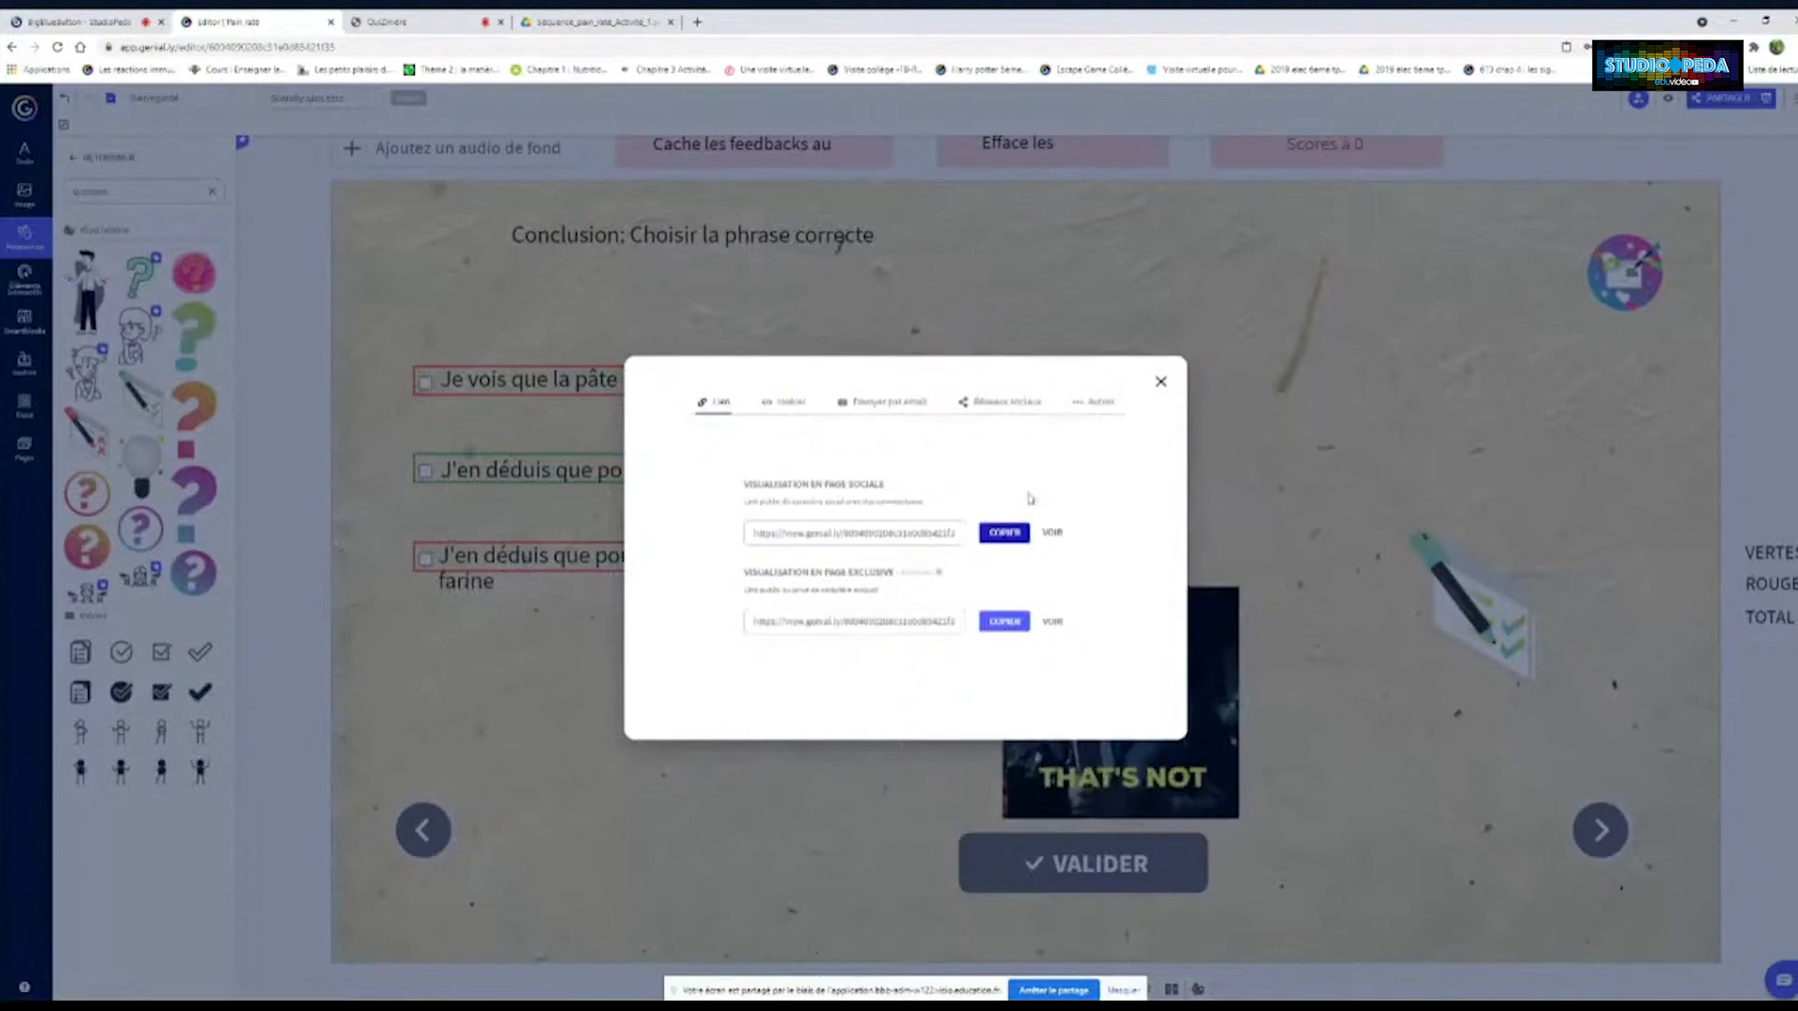
left_click(1005, 622)
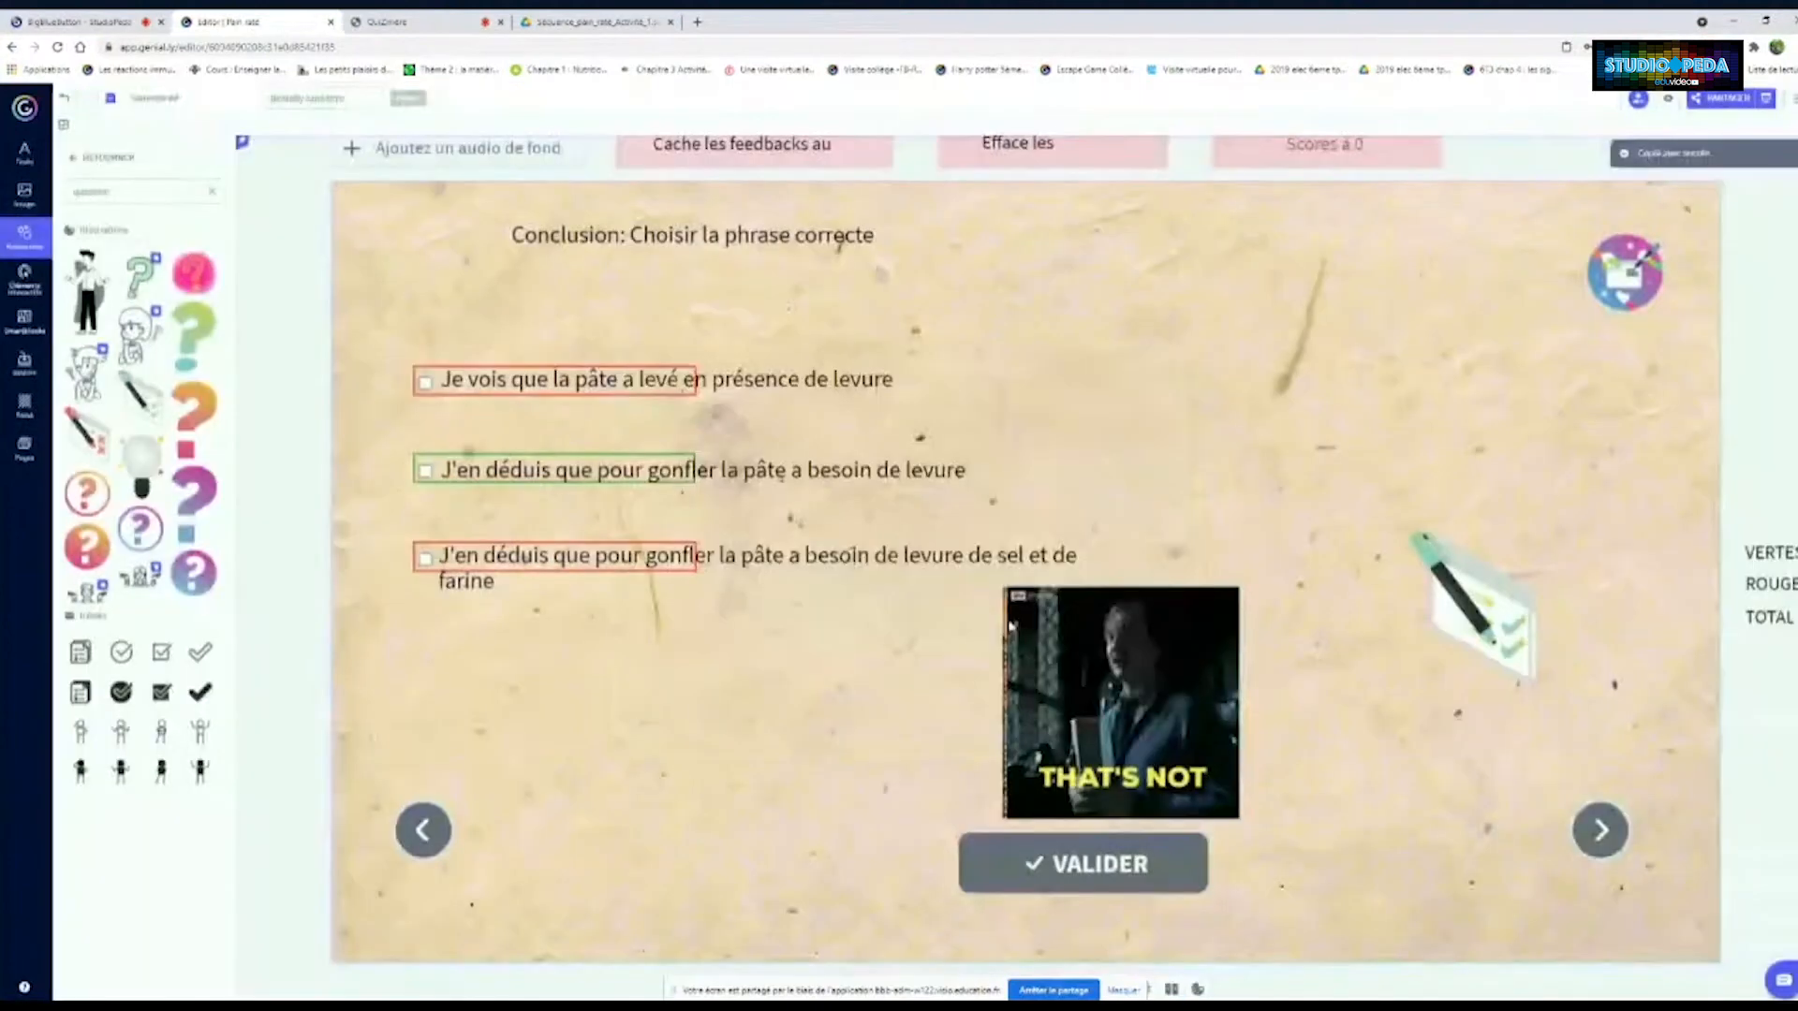
left_click(701, 20)
left_click(701, 47)
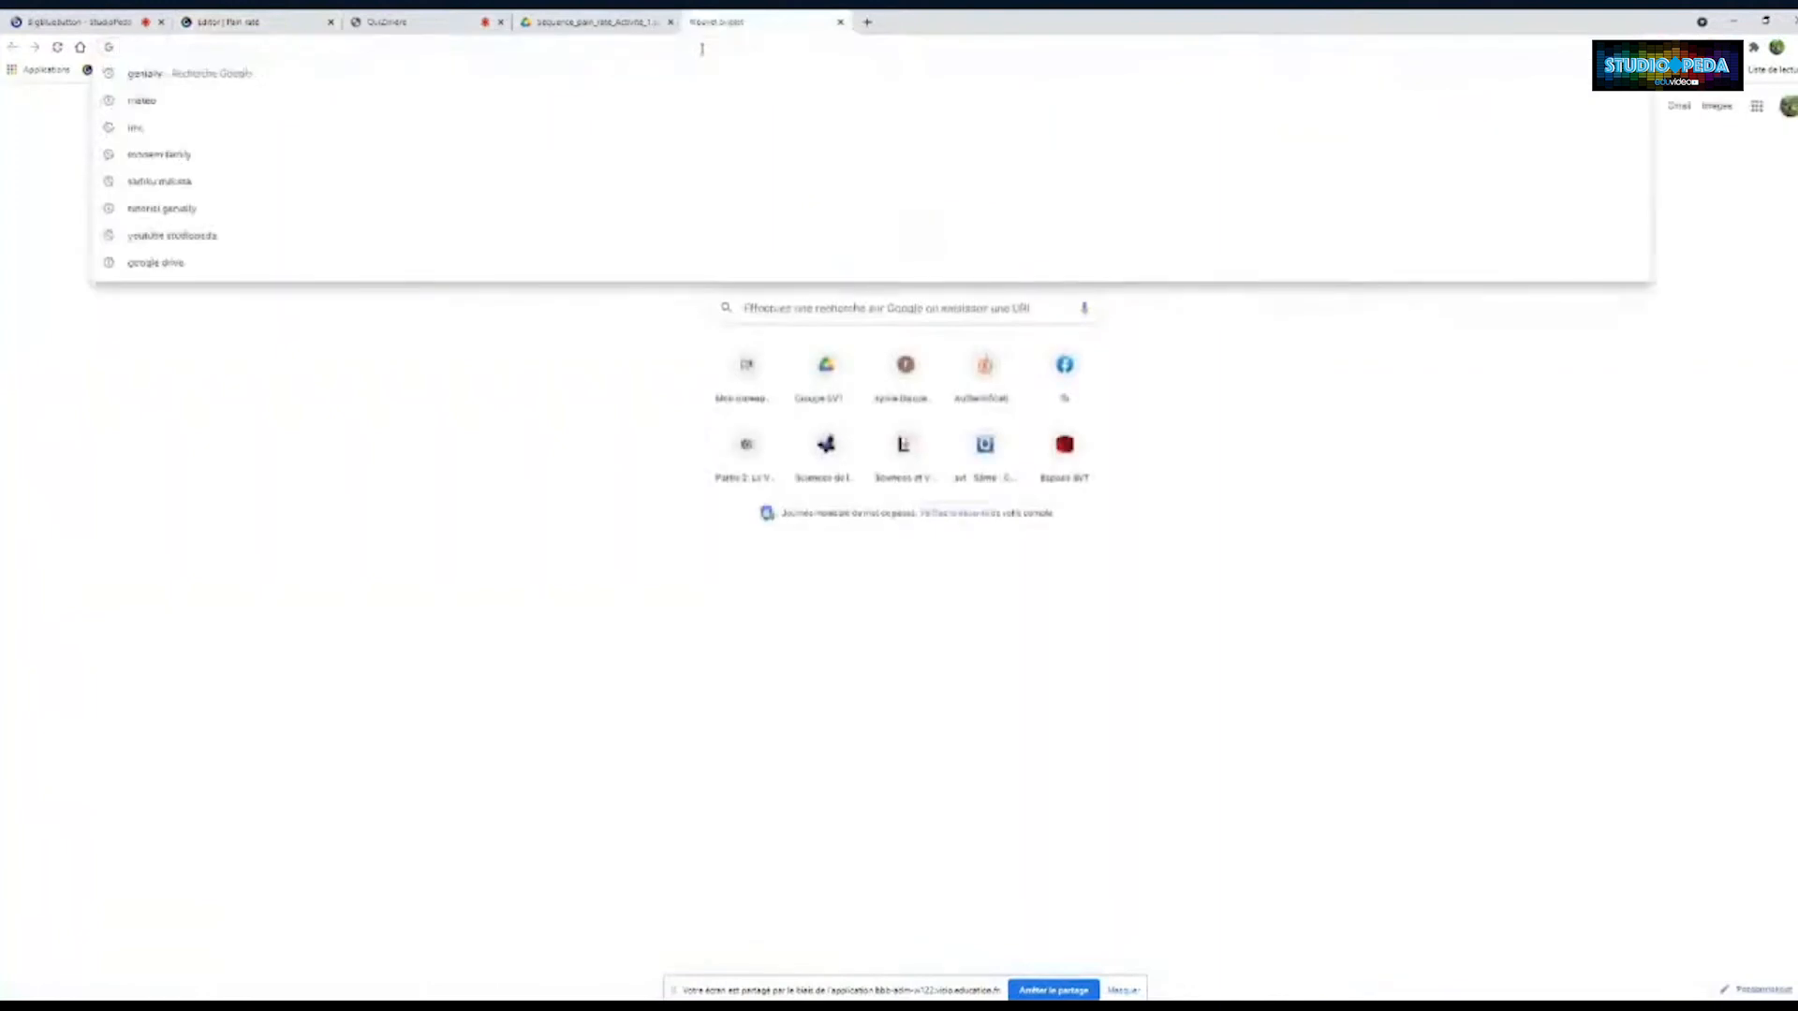
type("https://view.genial.ly/5f4090208c31a0d85421f35")
key("Return")
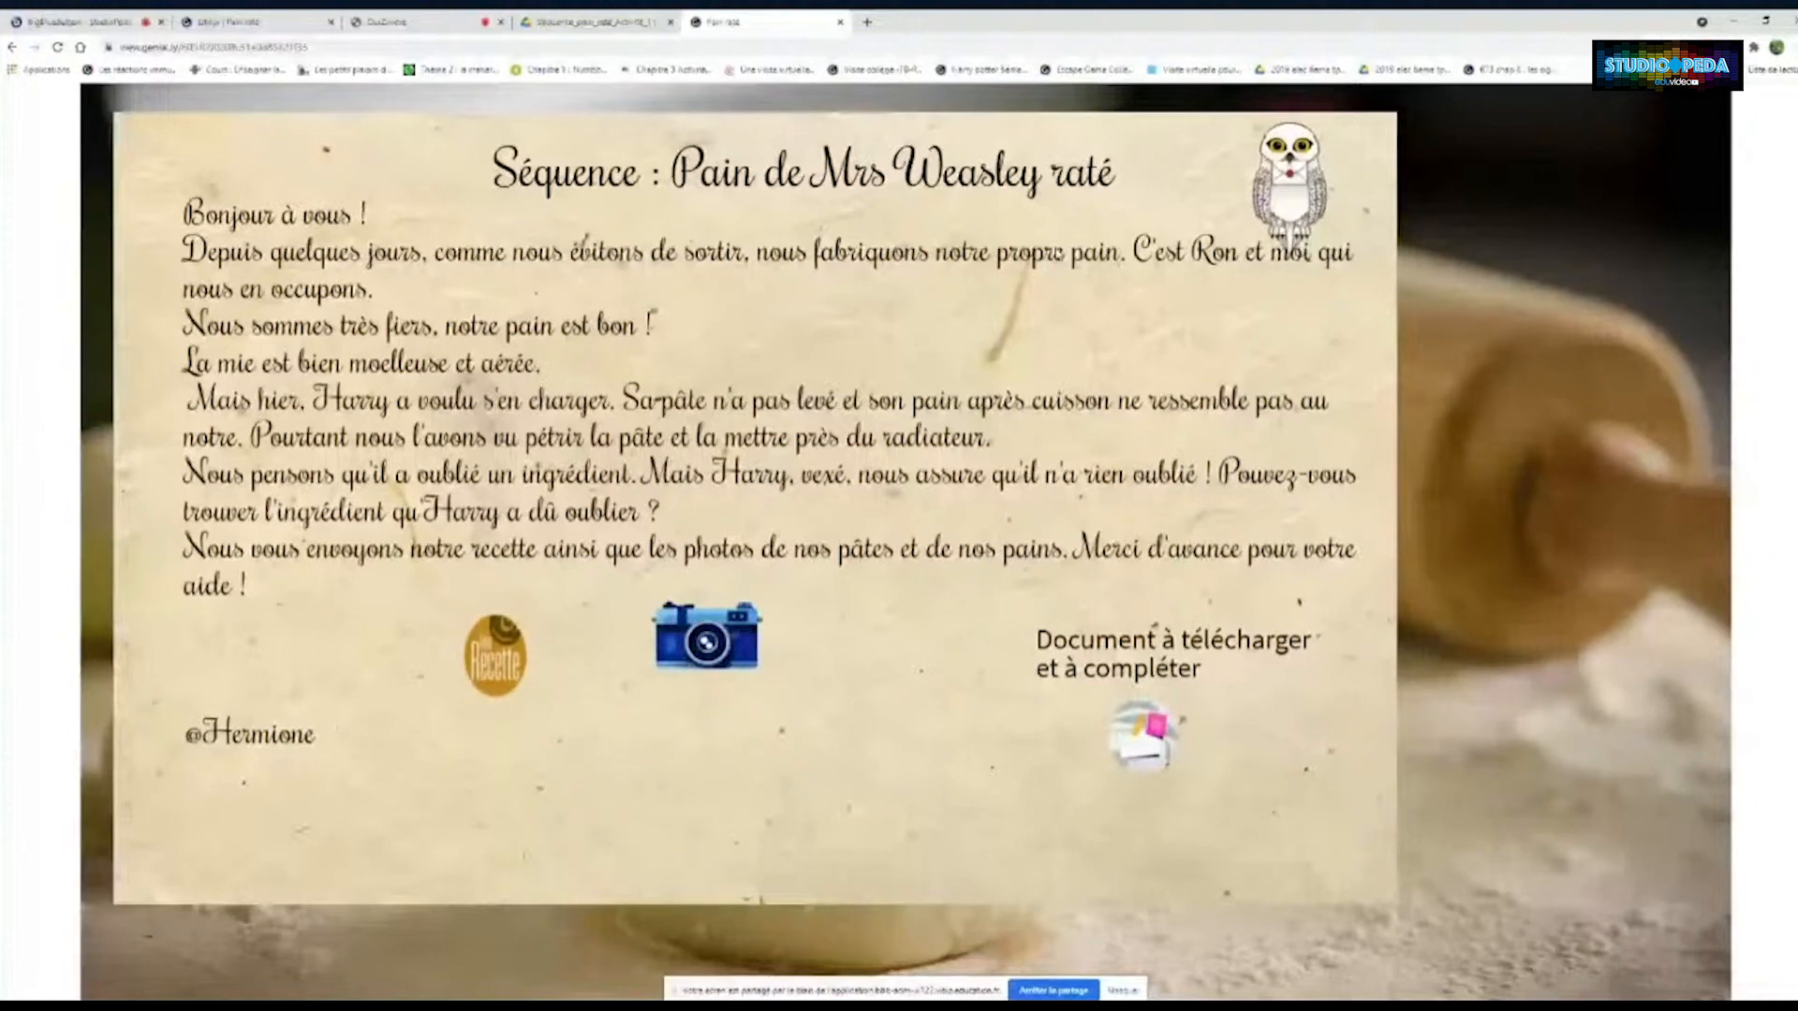
Return to the Genially editor and open the Message page at the start of the sequence
left_click(570, 22)
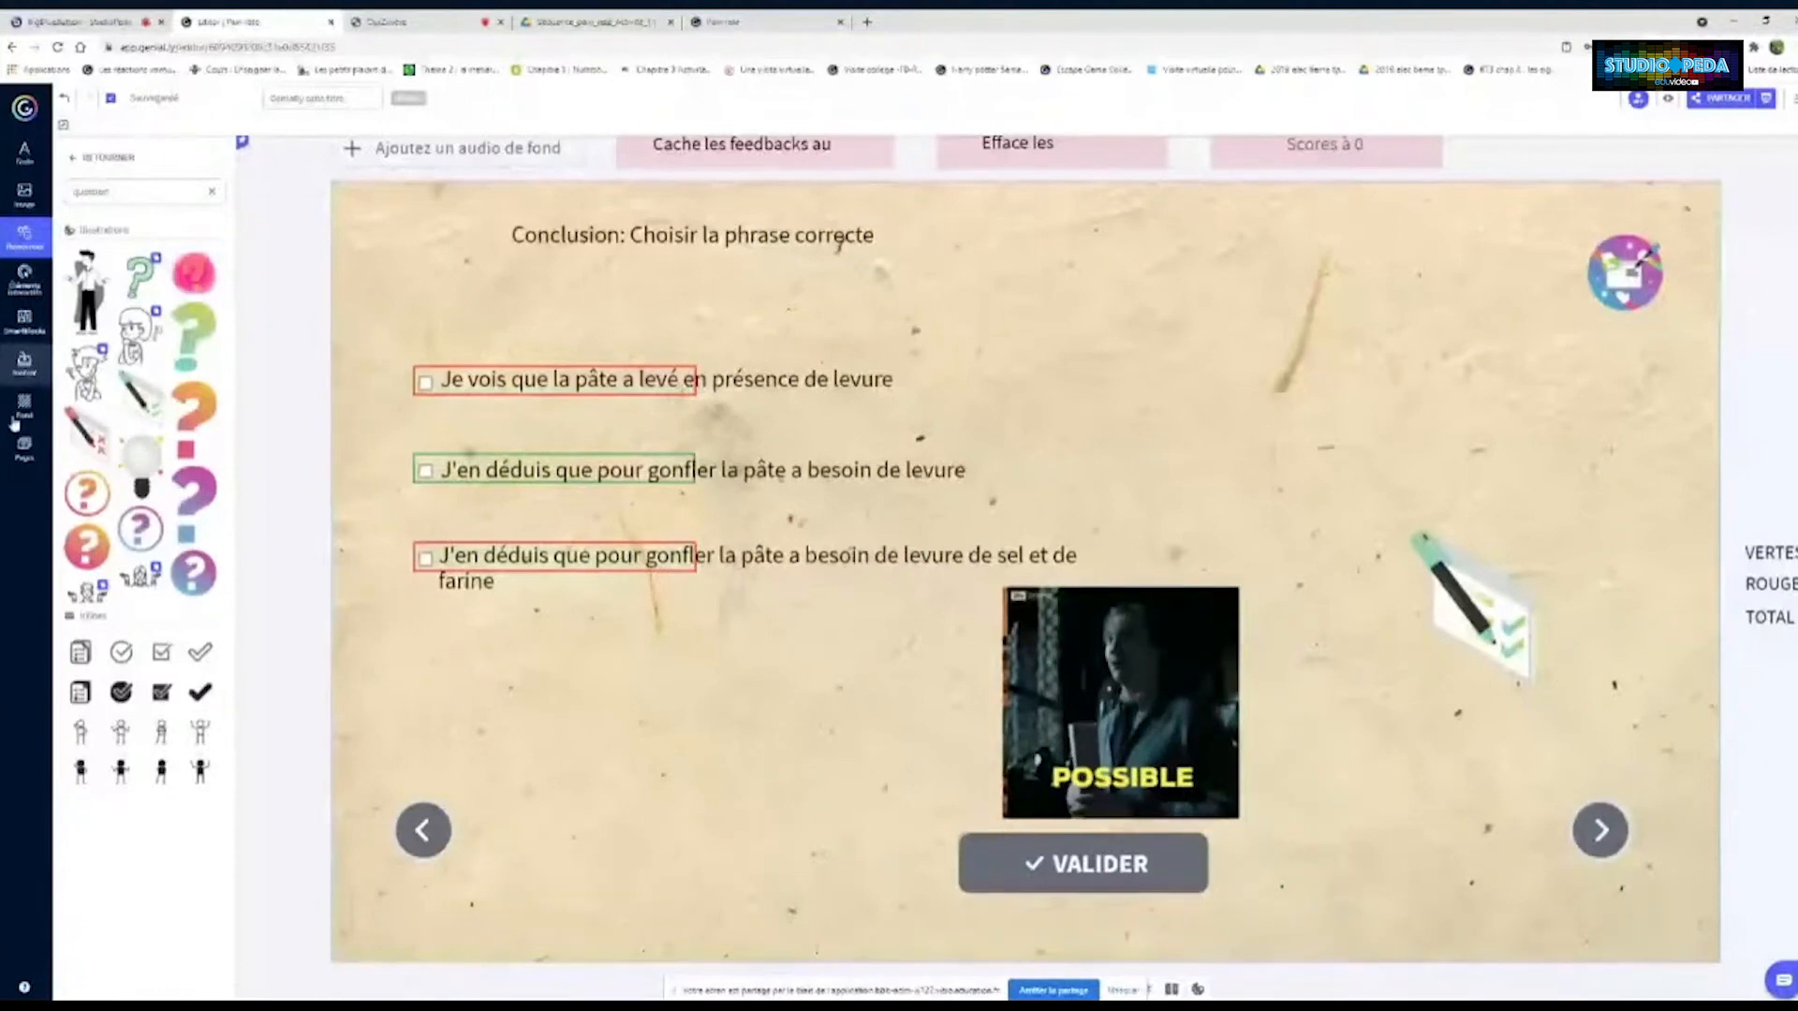
left_click(24, 448)
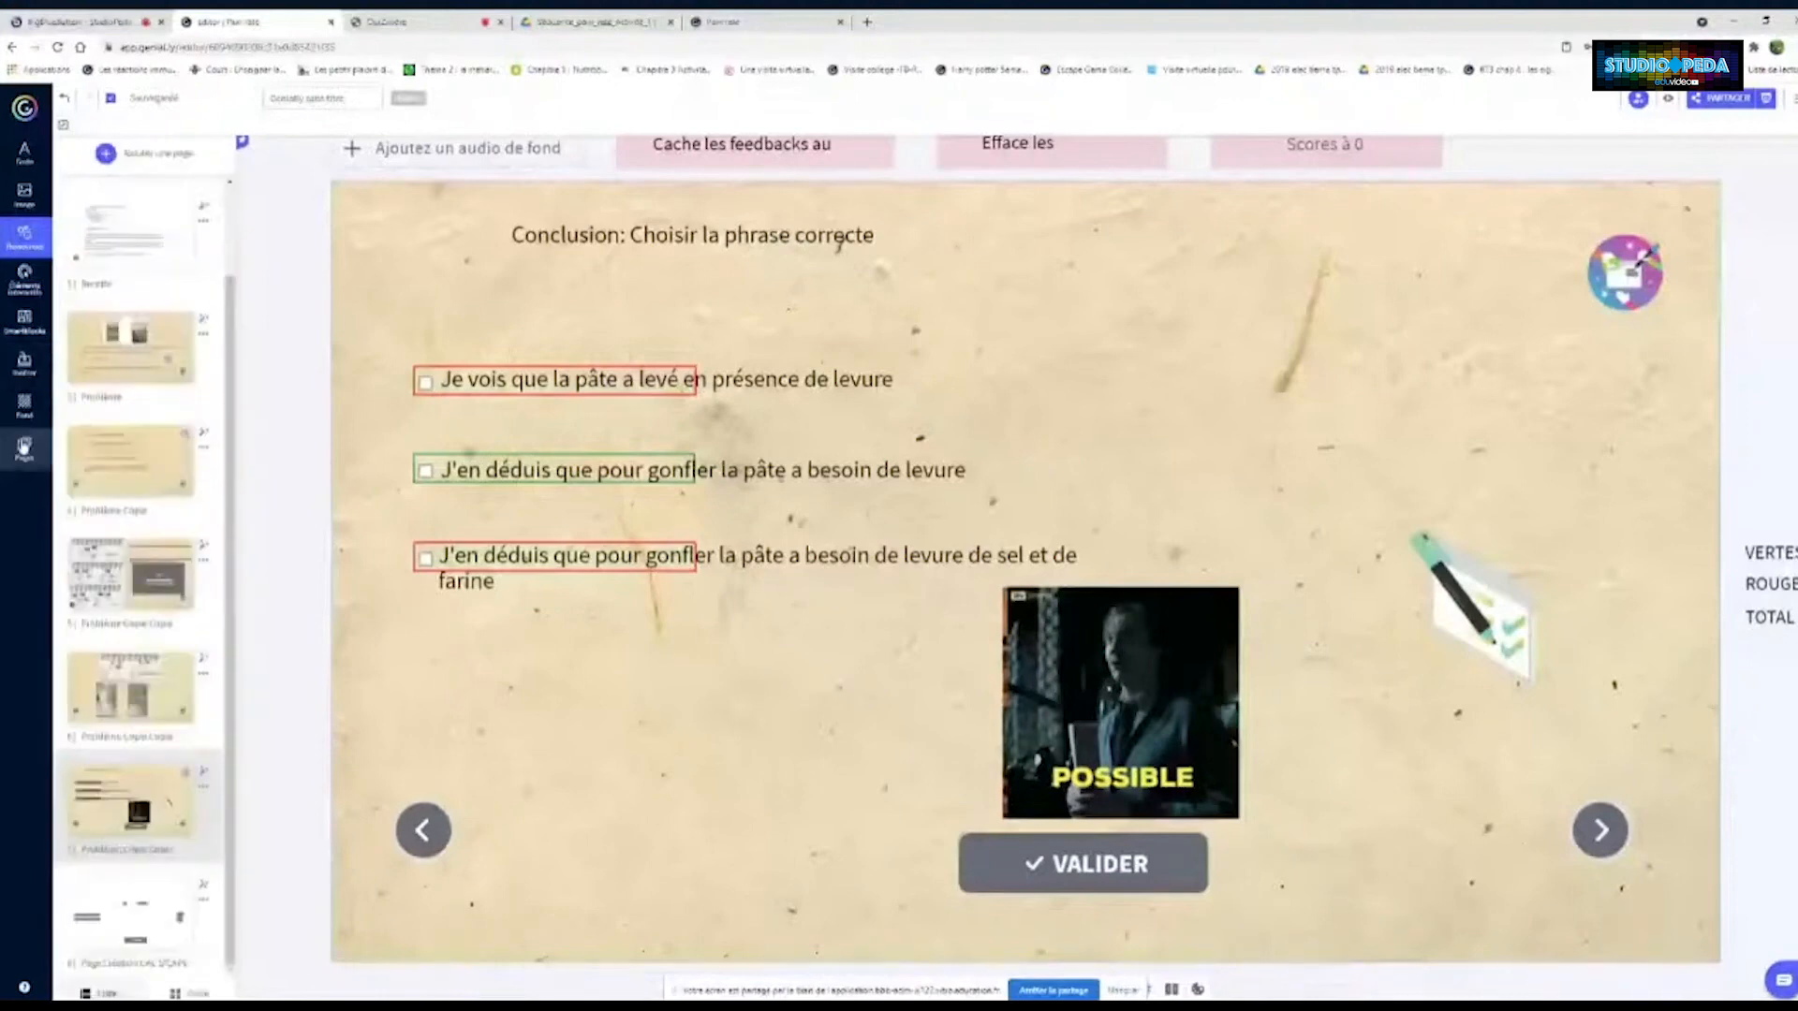
scroll(127, 273, "up", 1)
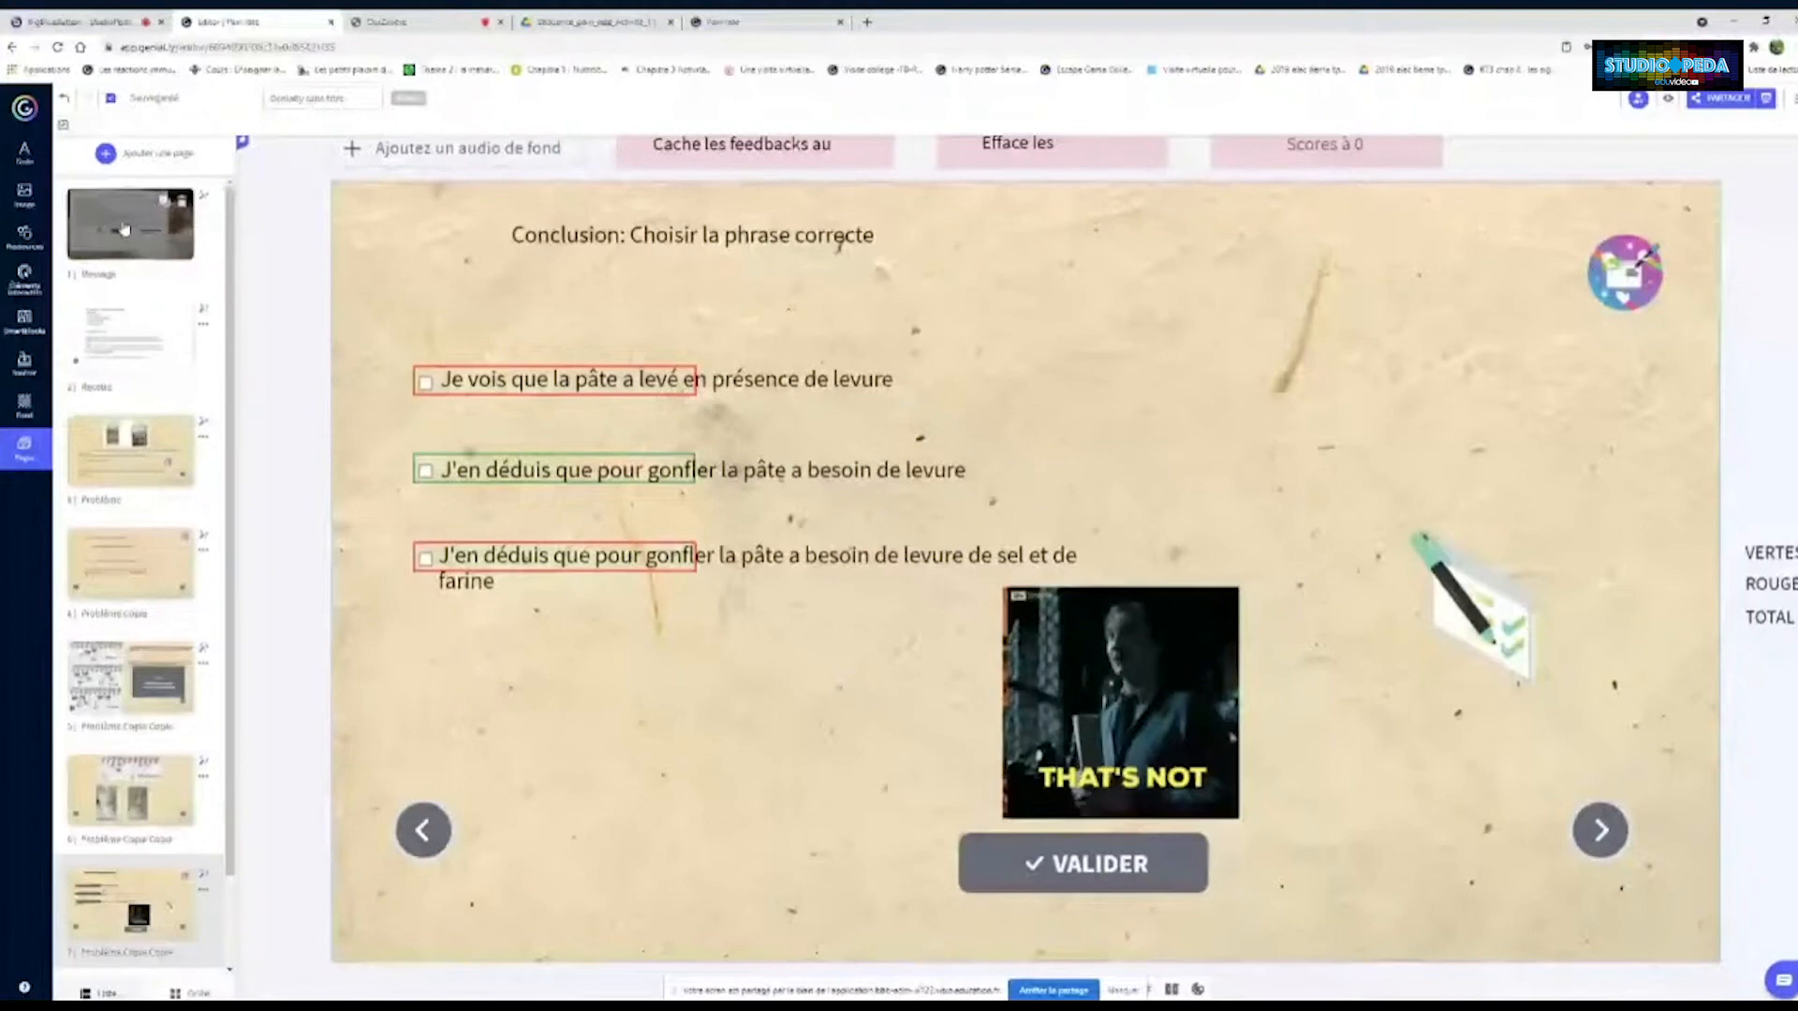
left_click(125, 229)
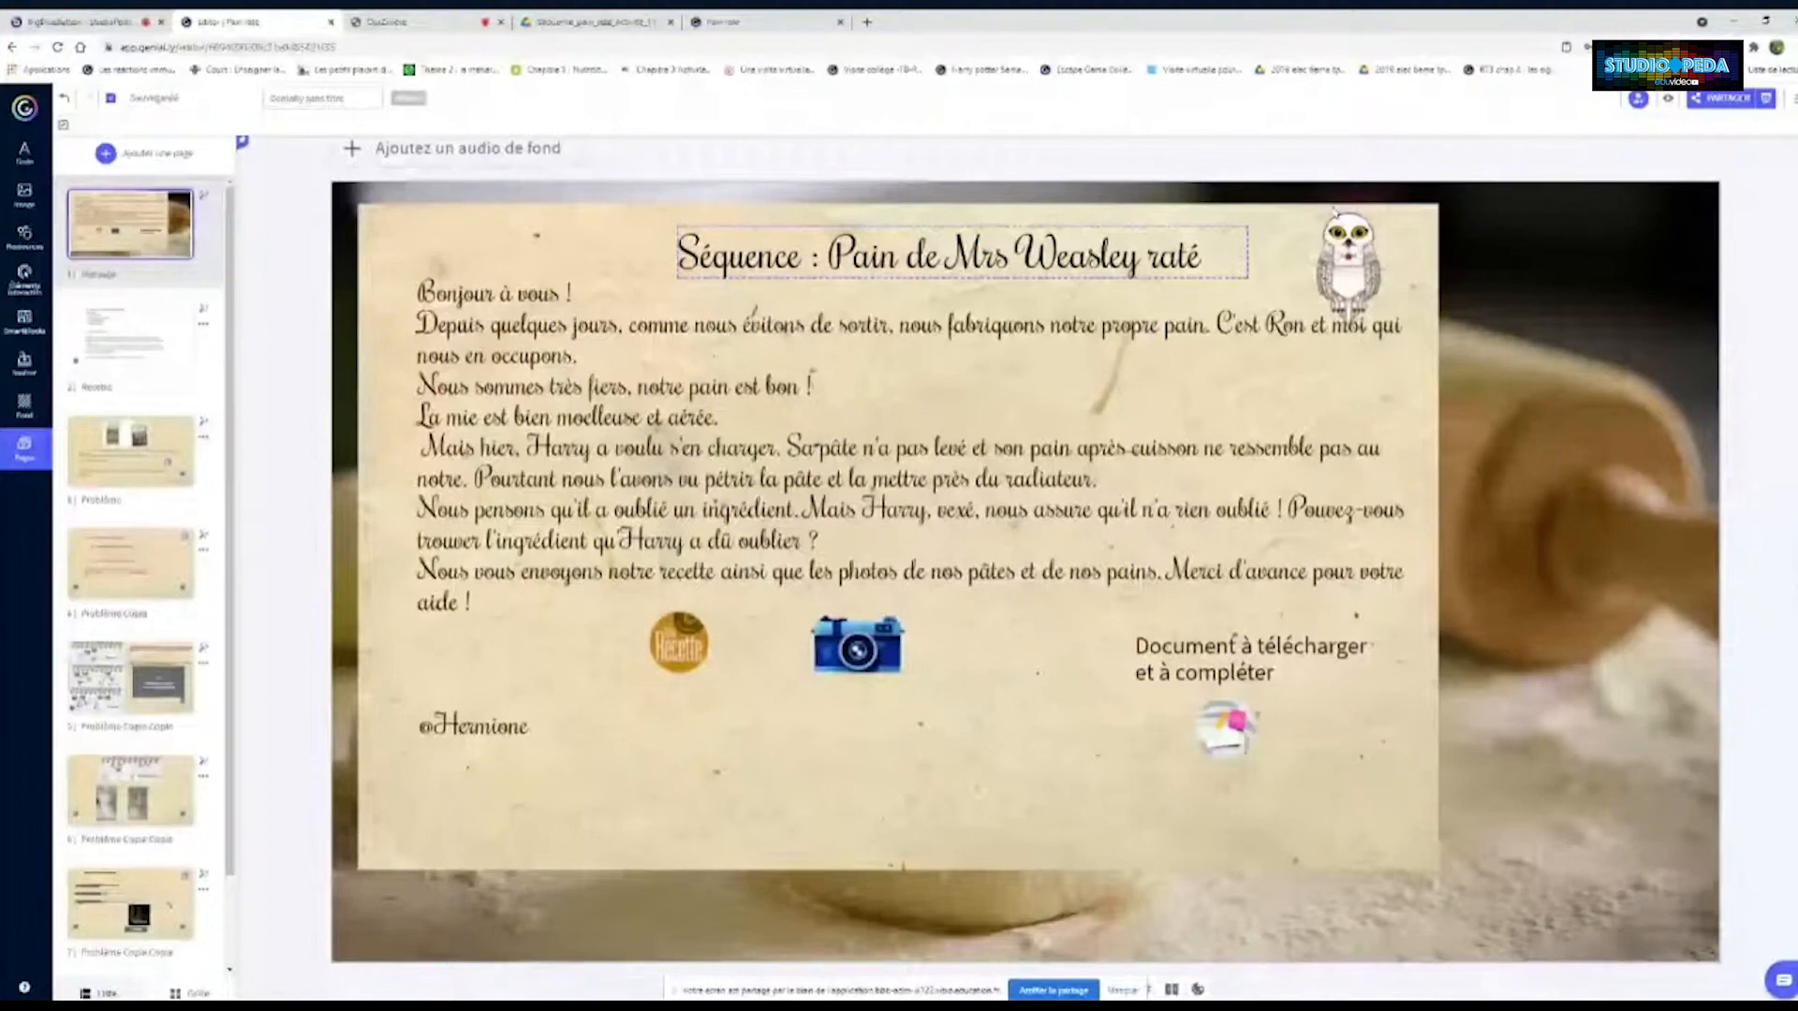
Leave the editor for the dashboard and start a new Genially of the Gamification type
left_click(30, 112)
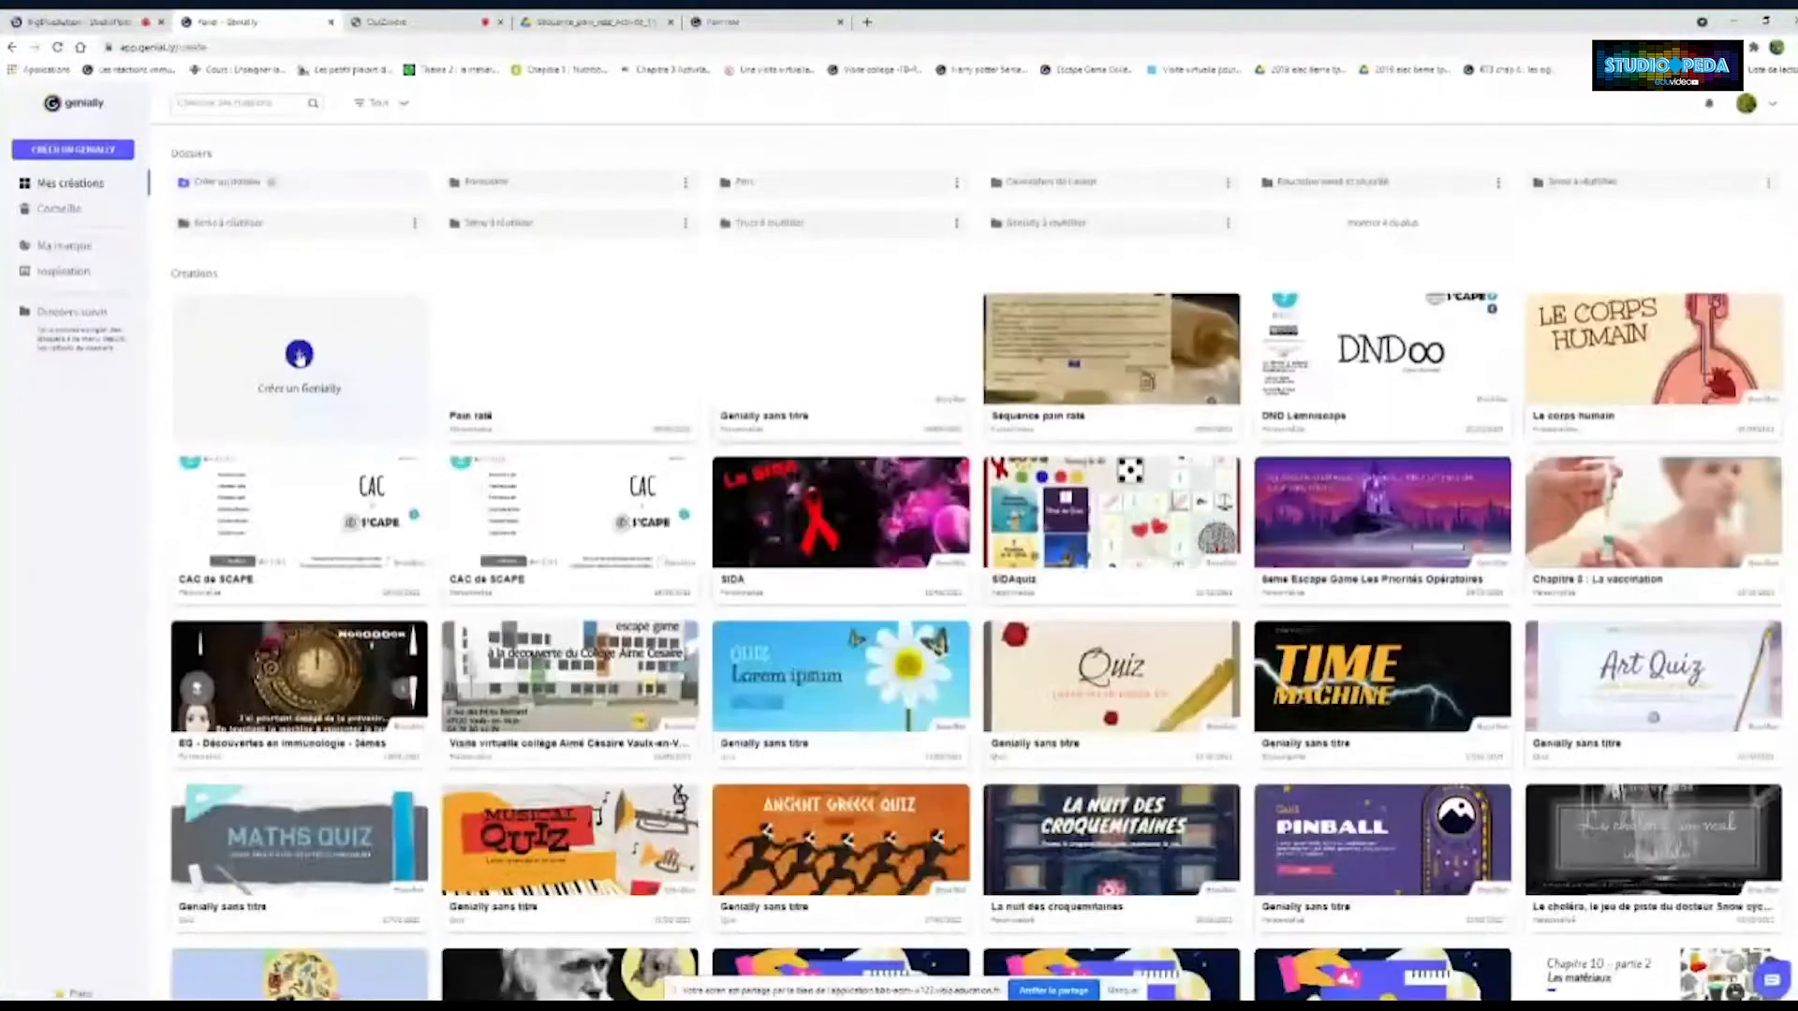
left_click(299, 356)
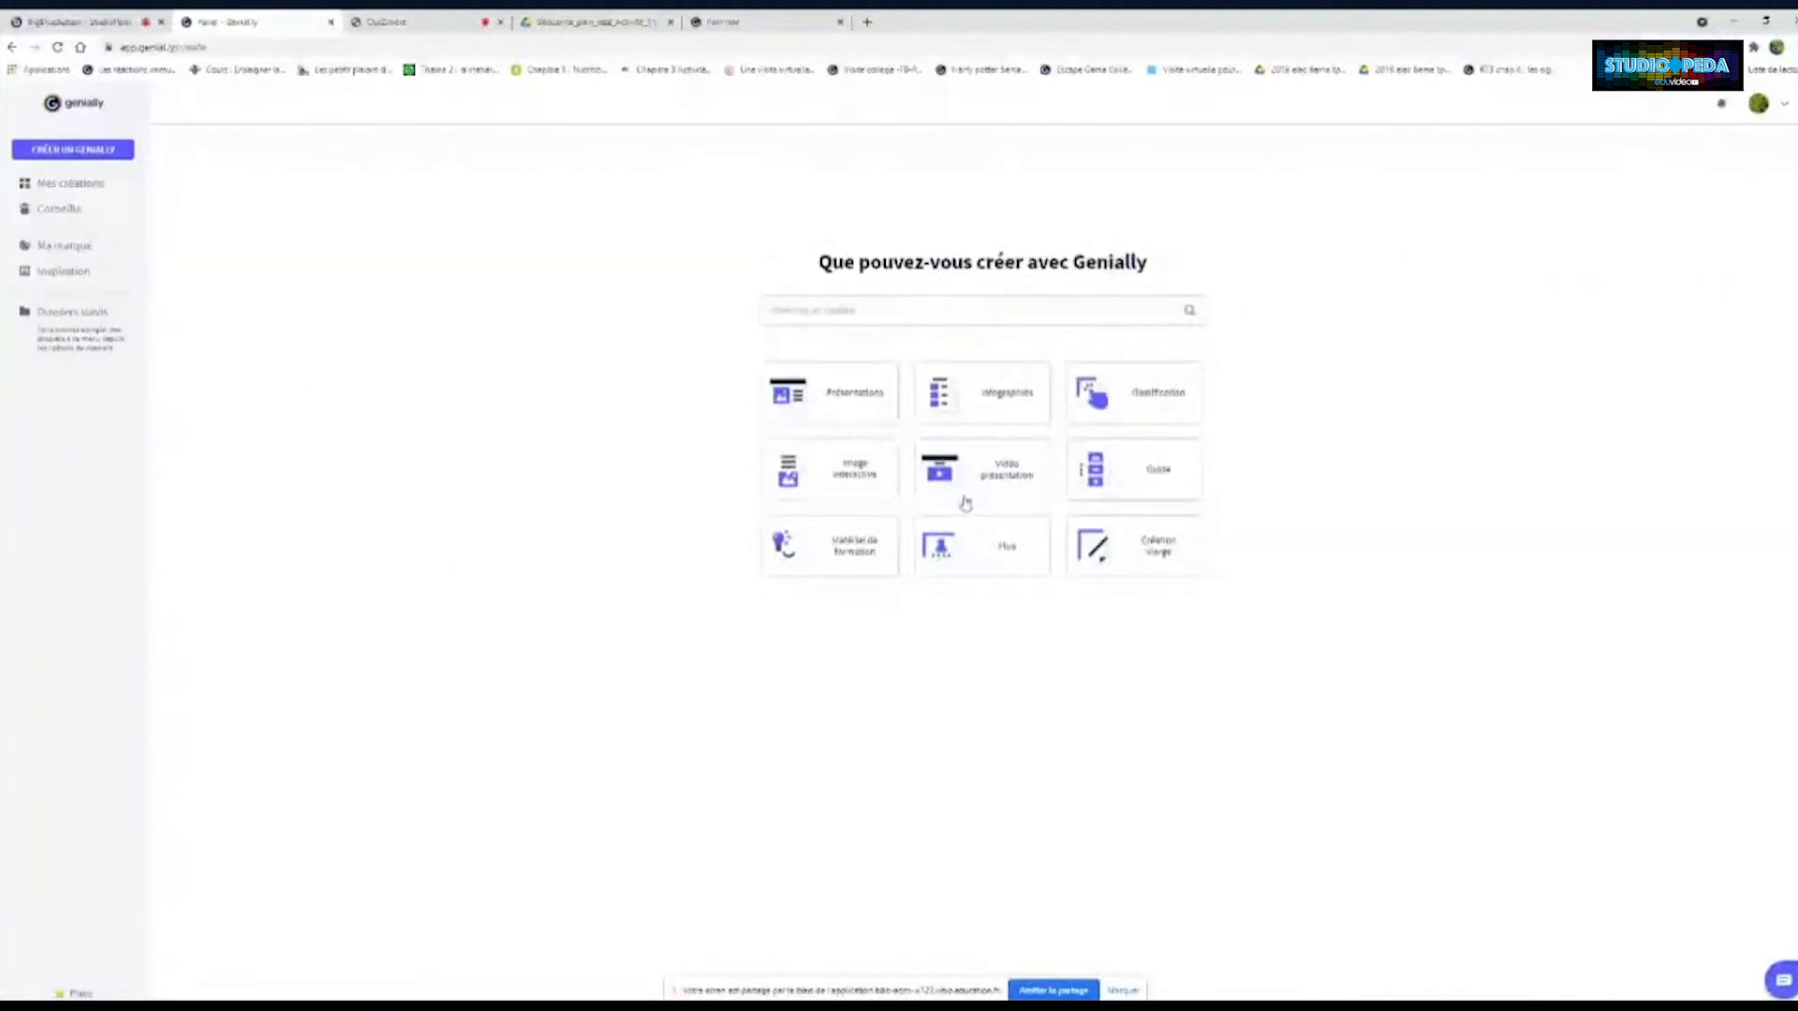
mouse_move(1169, 403)
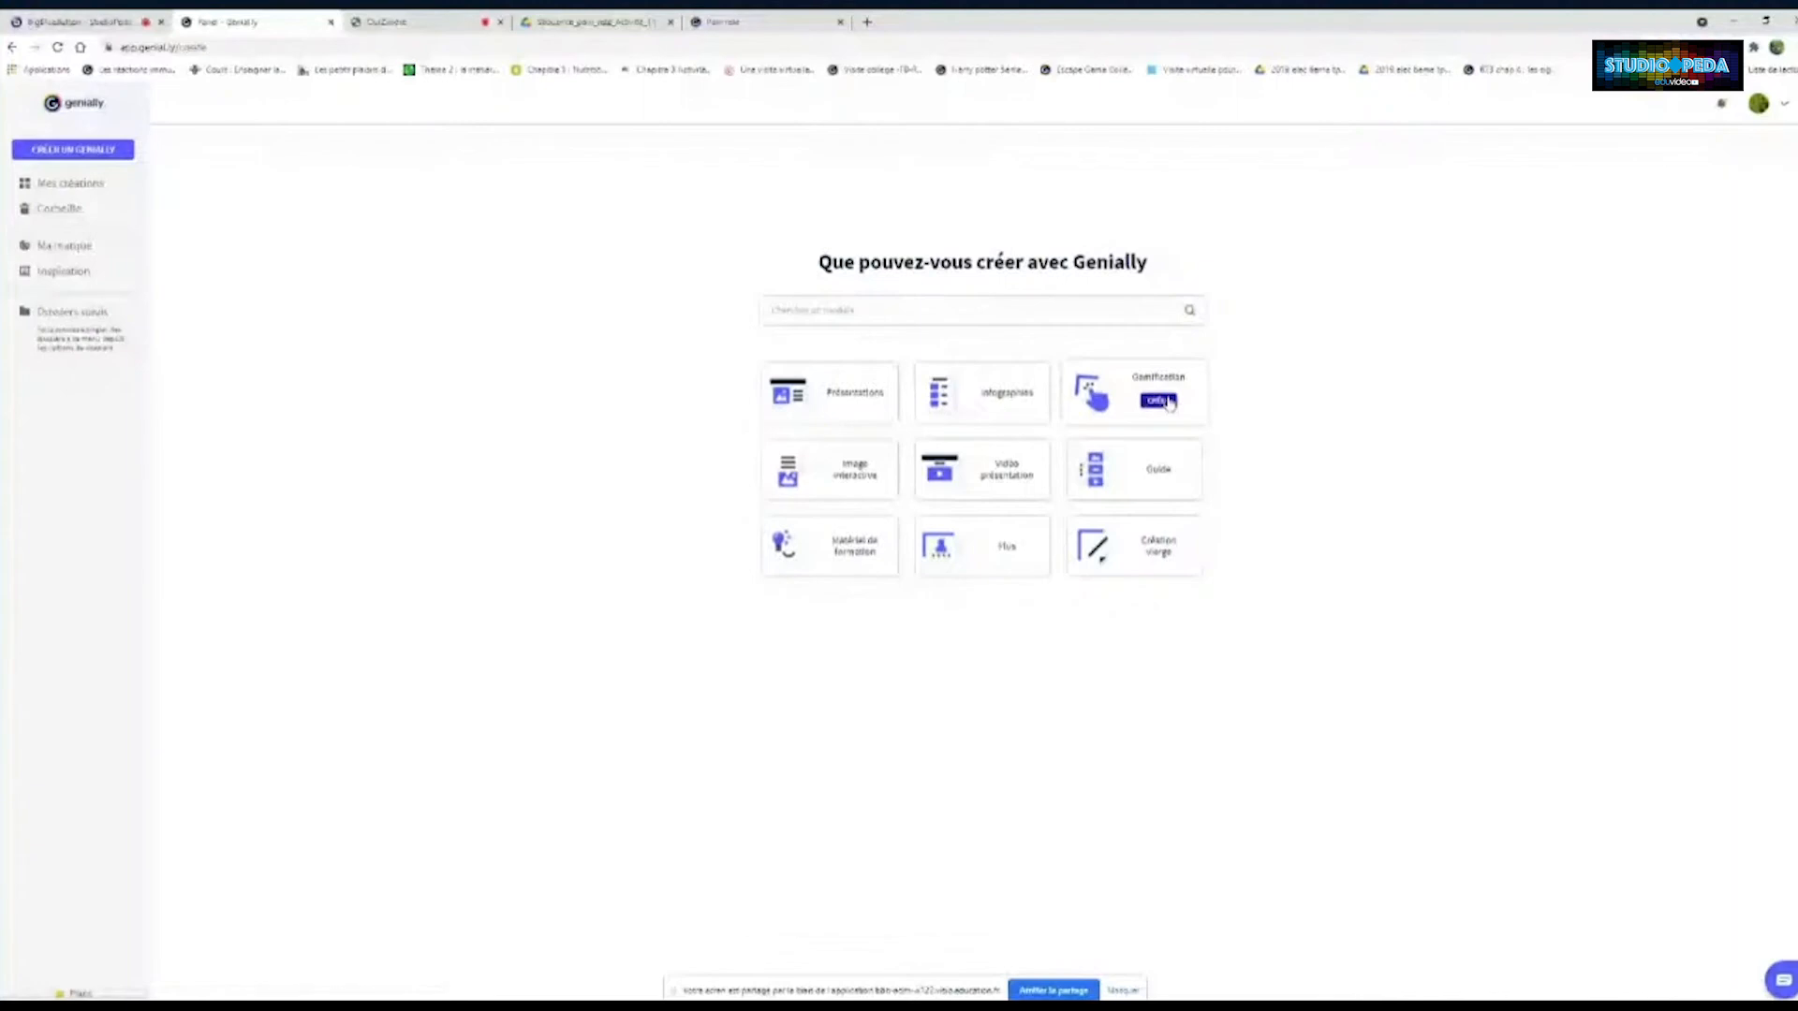